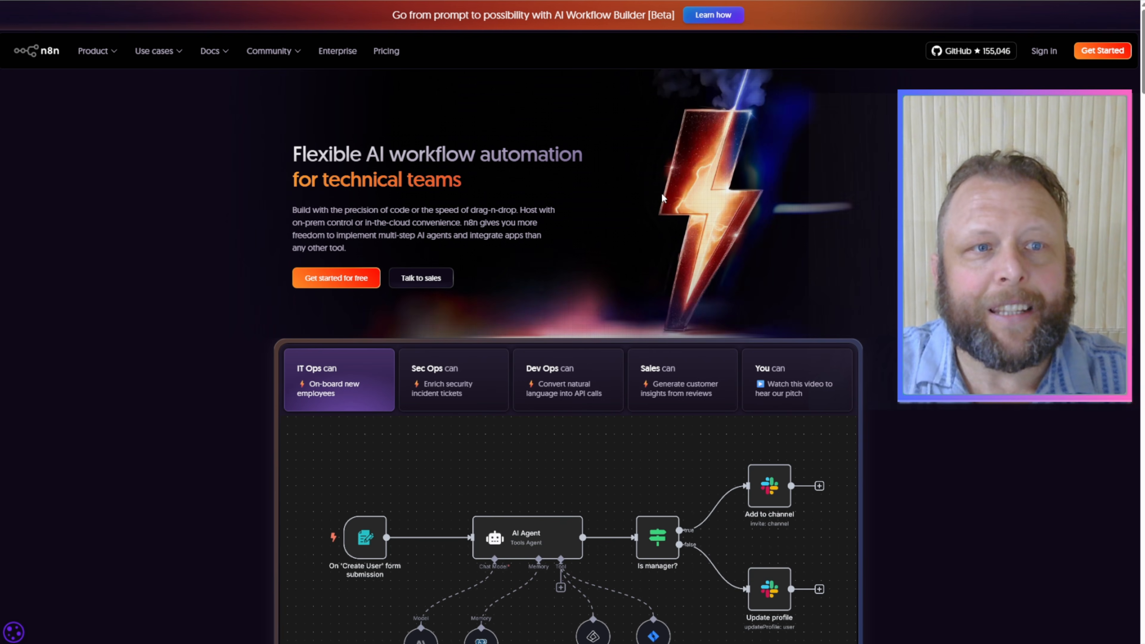
Step: View the n8n pricing plans and look over the Enterprise offering on the n8n website
mouse_move(111, 53)
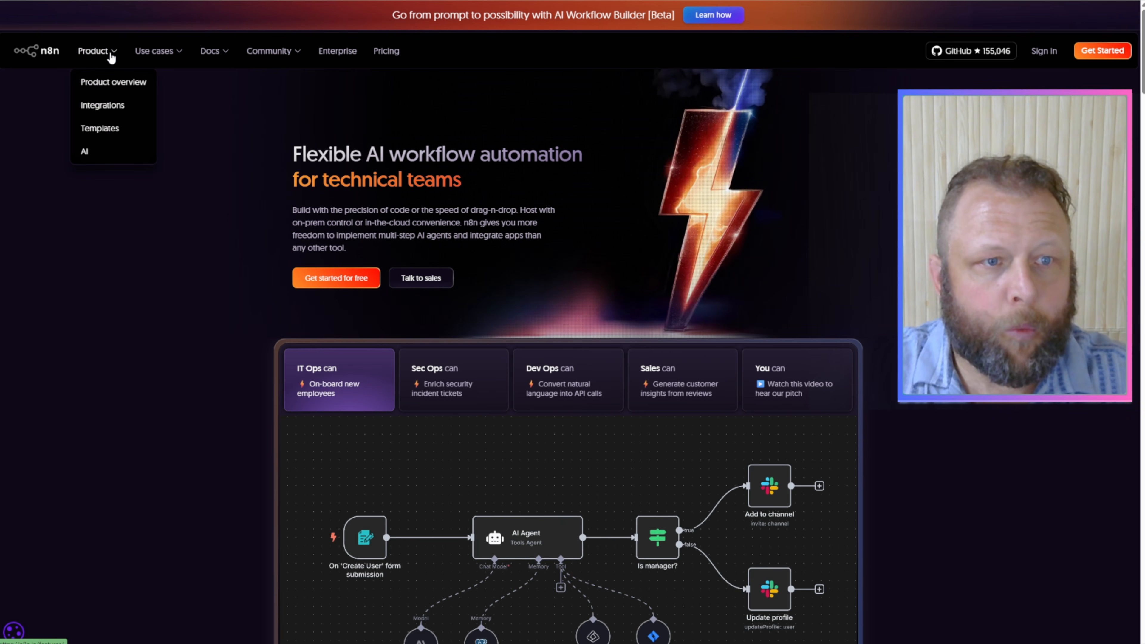
left_click(378, 56)
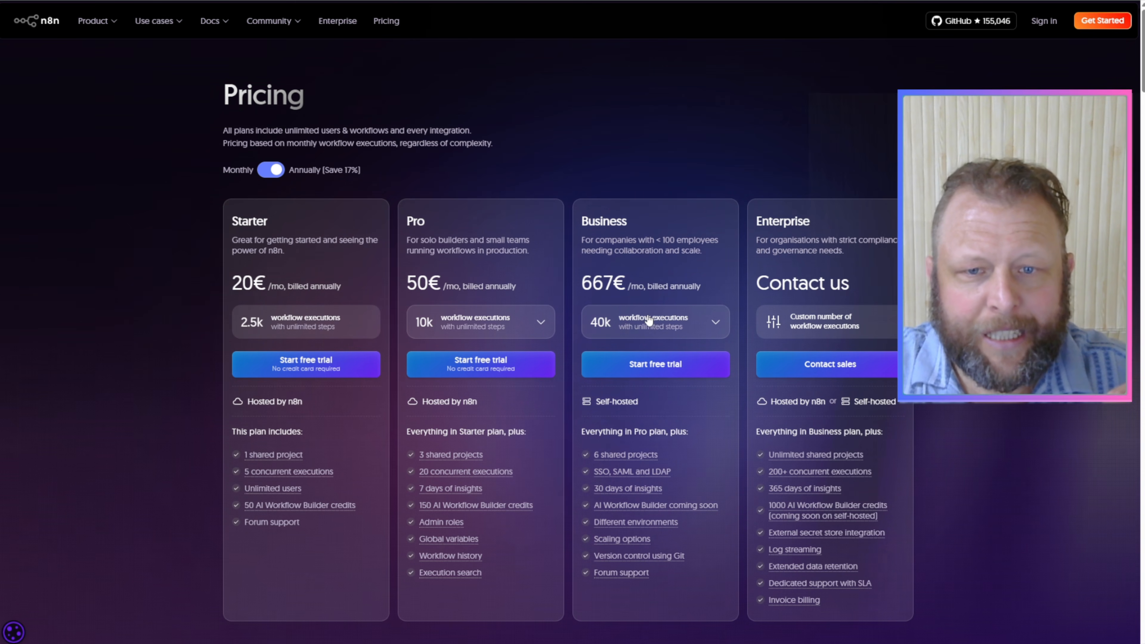
left_click(345, 31)
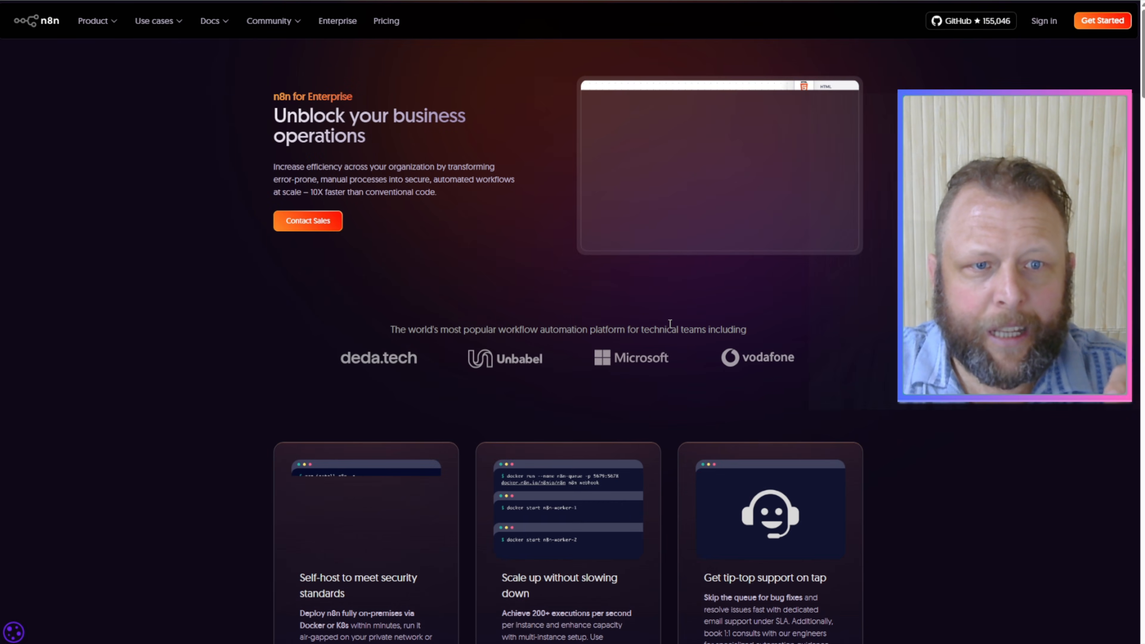
scroll(669, 325, "down", 5)
scroll(669, 322, "up", 5)
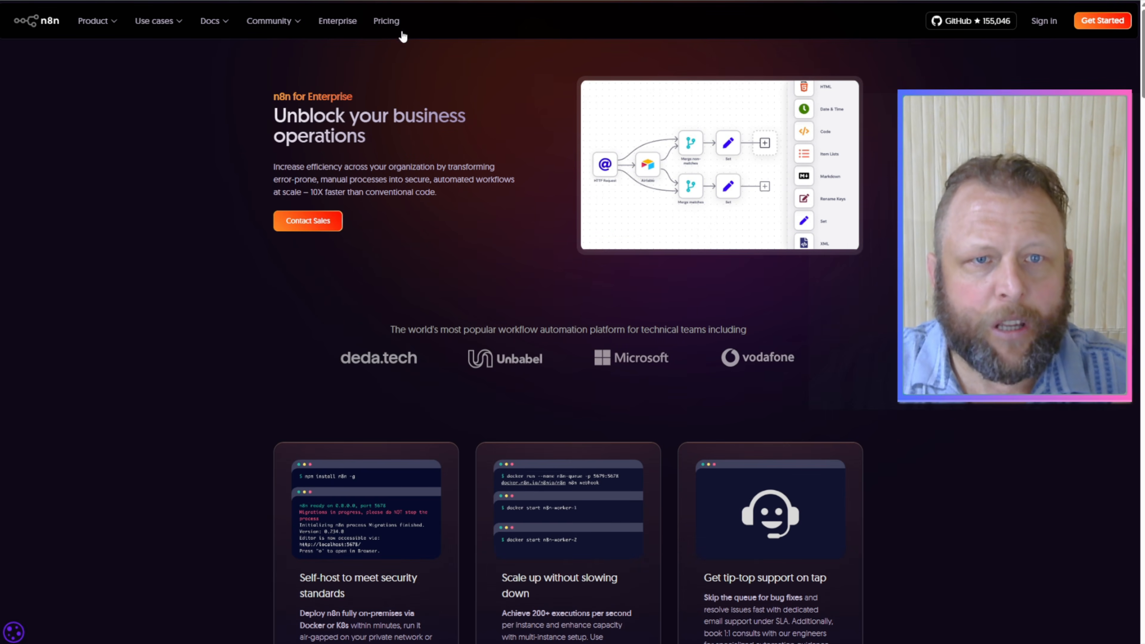
Step: Review the n8n cloud pricing plans, the Start-up and Community Edition alternatives, and the table of included features
left_click(387, 22)
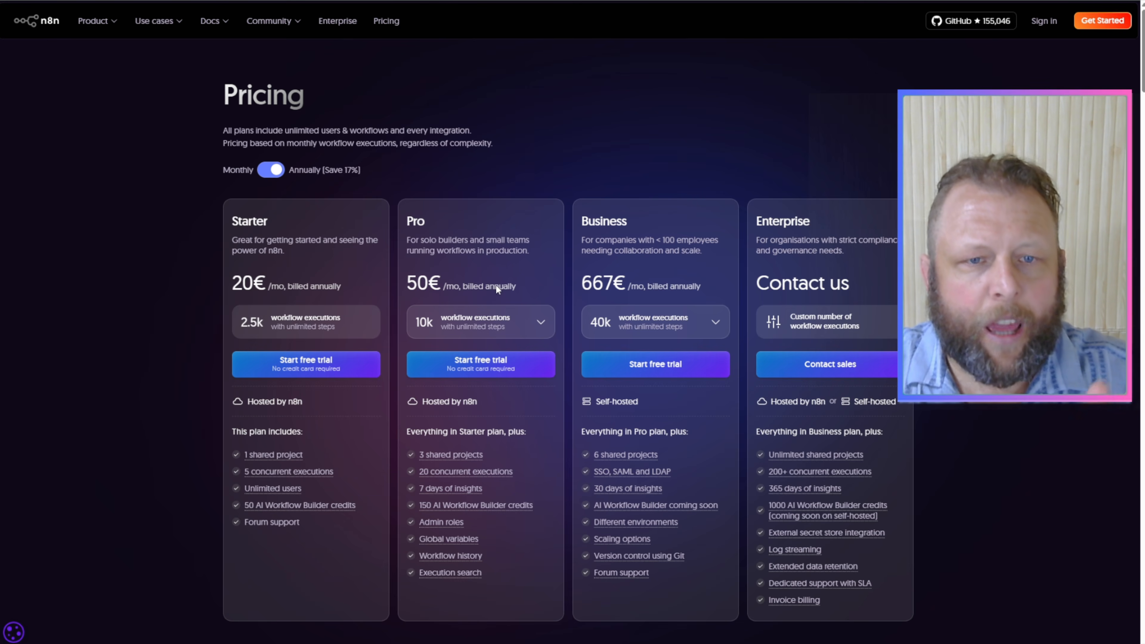
mouse_move(295, 470)
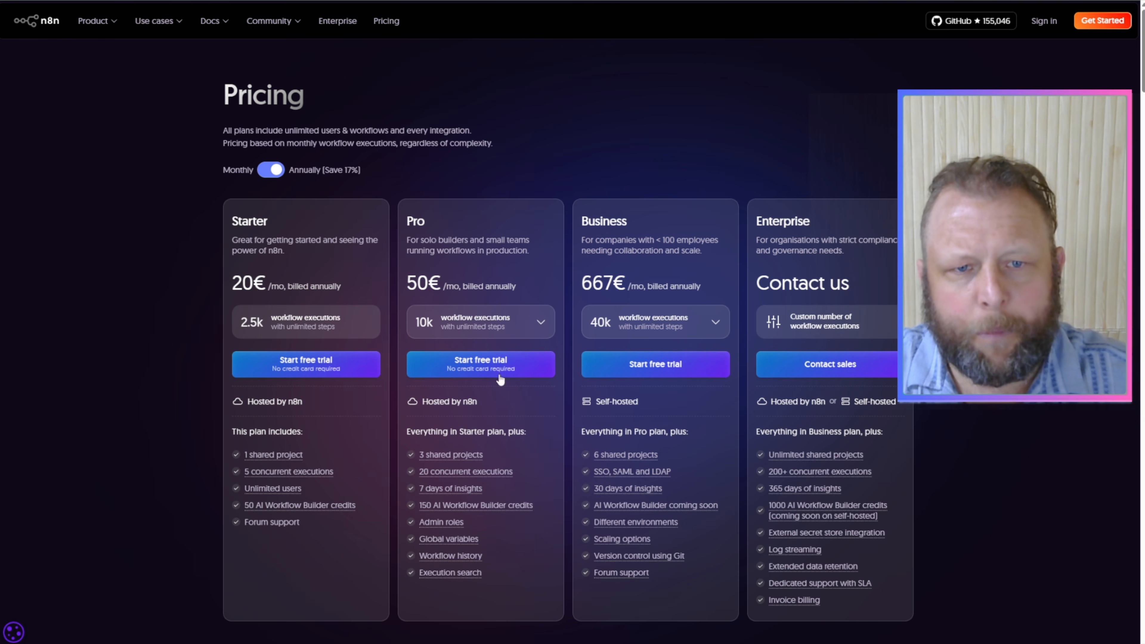
mouse_move(469, 455)
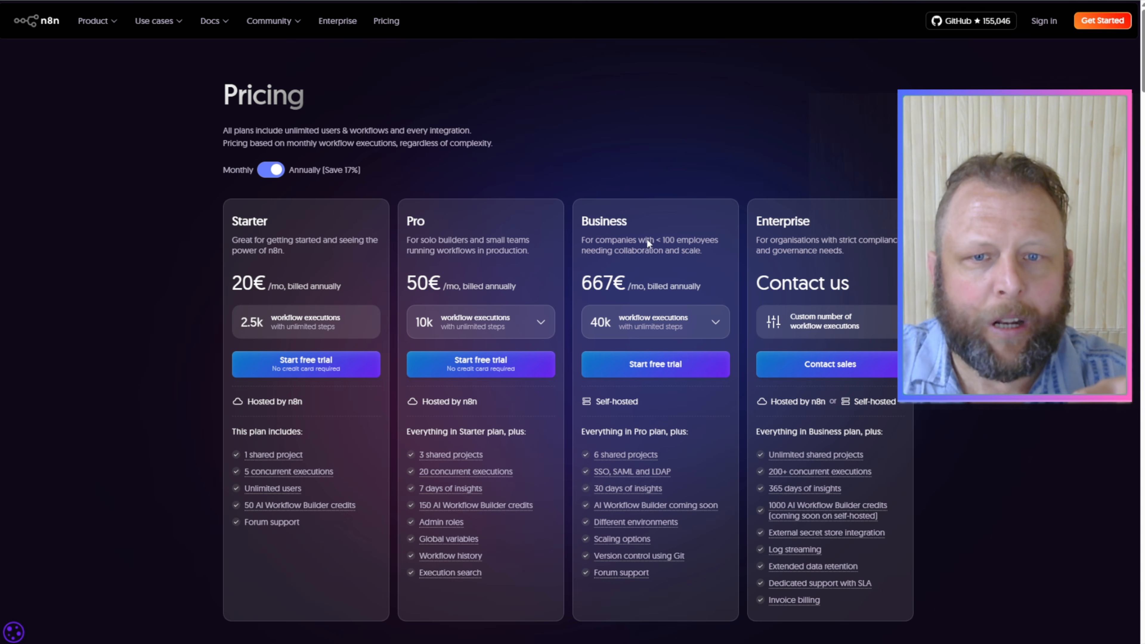
scroll(687, 469, "down", 8)
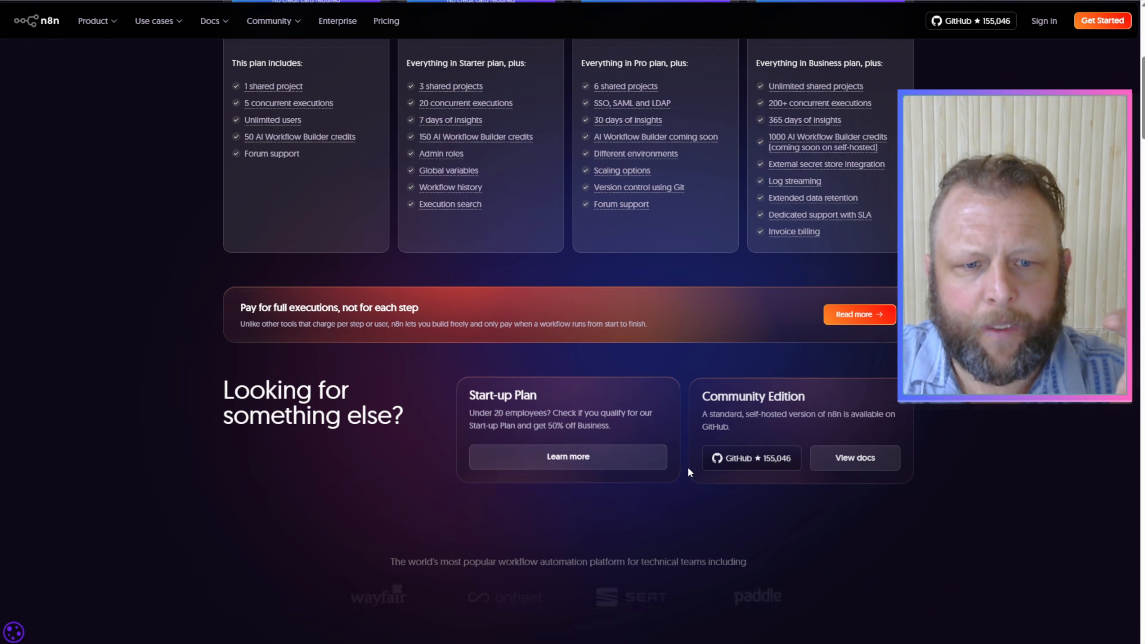
scroll(689, 471, "down", 6)
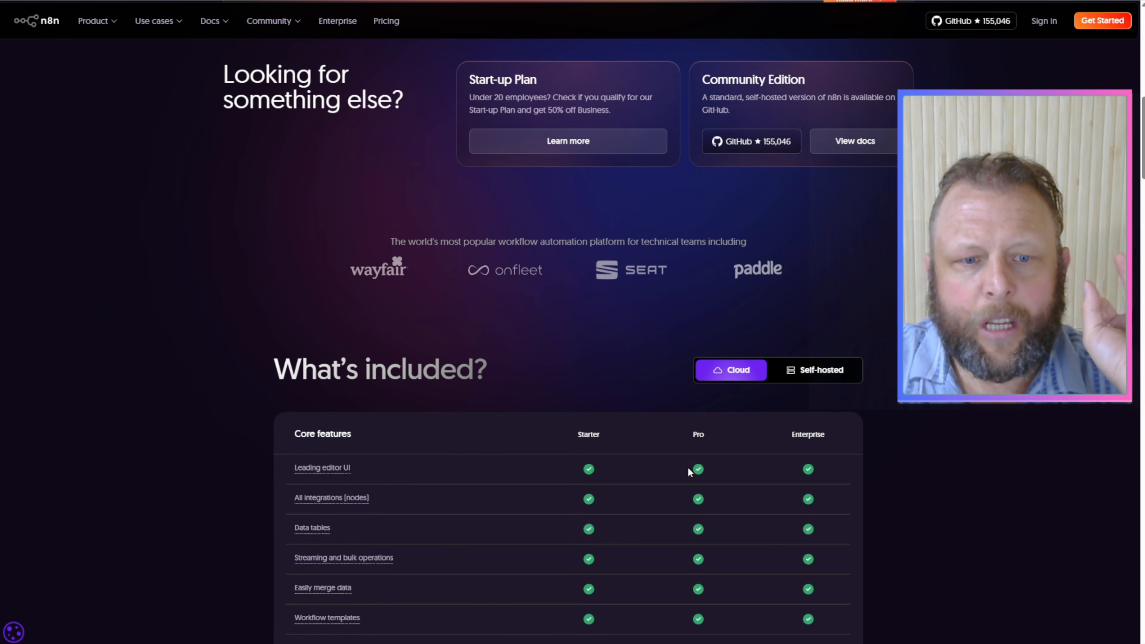
scroll(689, 471, "down", 5)
scroll(688, 467, "up", 18)
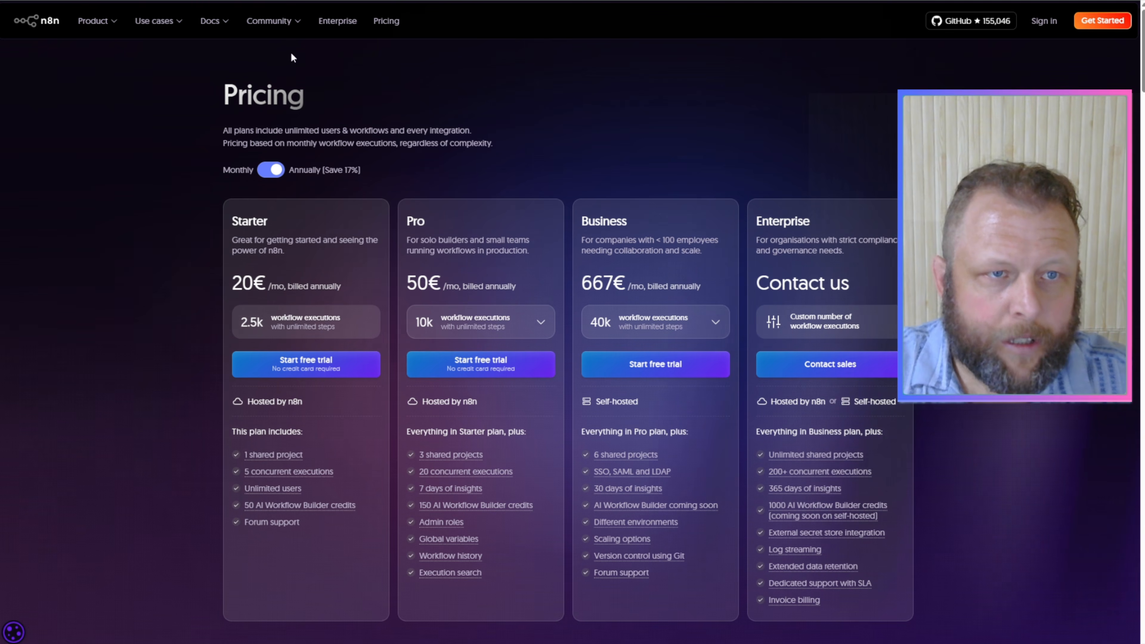
Step: Go to the Hostinger website and open its Self-hosted n8n service page
left_click(238, 0)
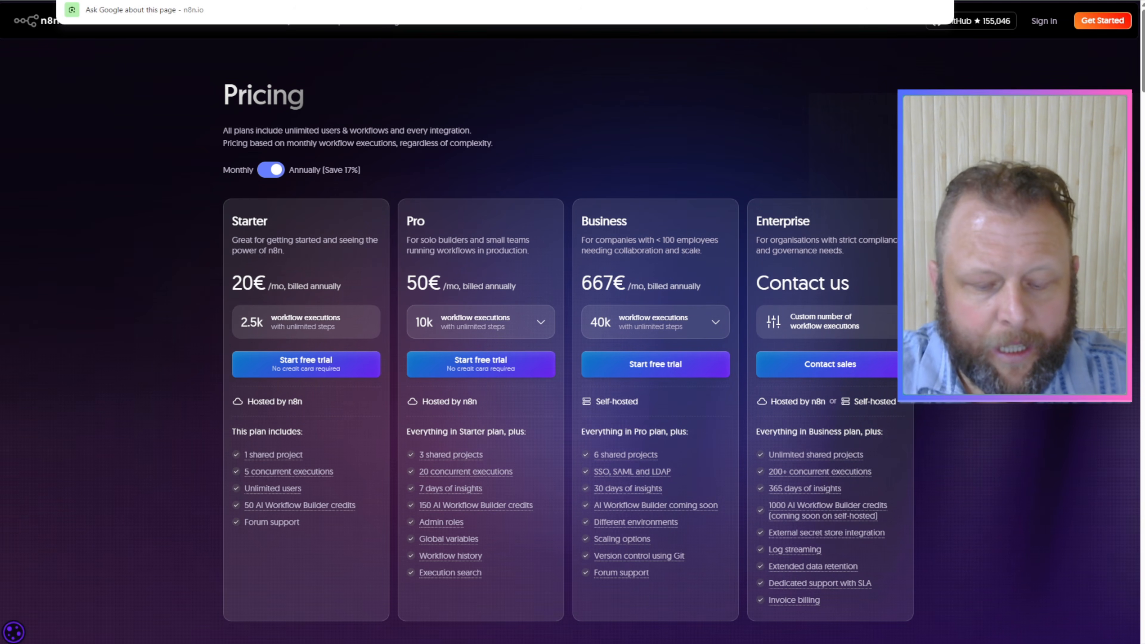
type("hos")
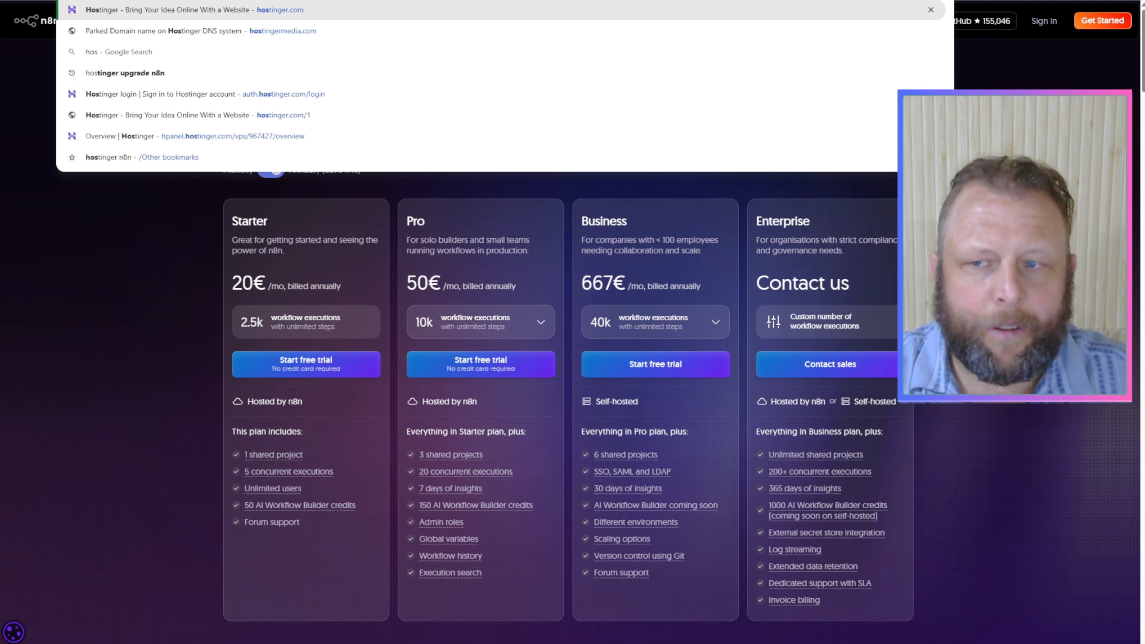
key("Return")
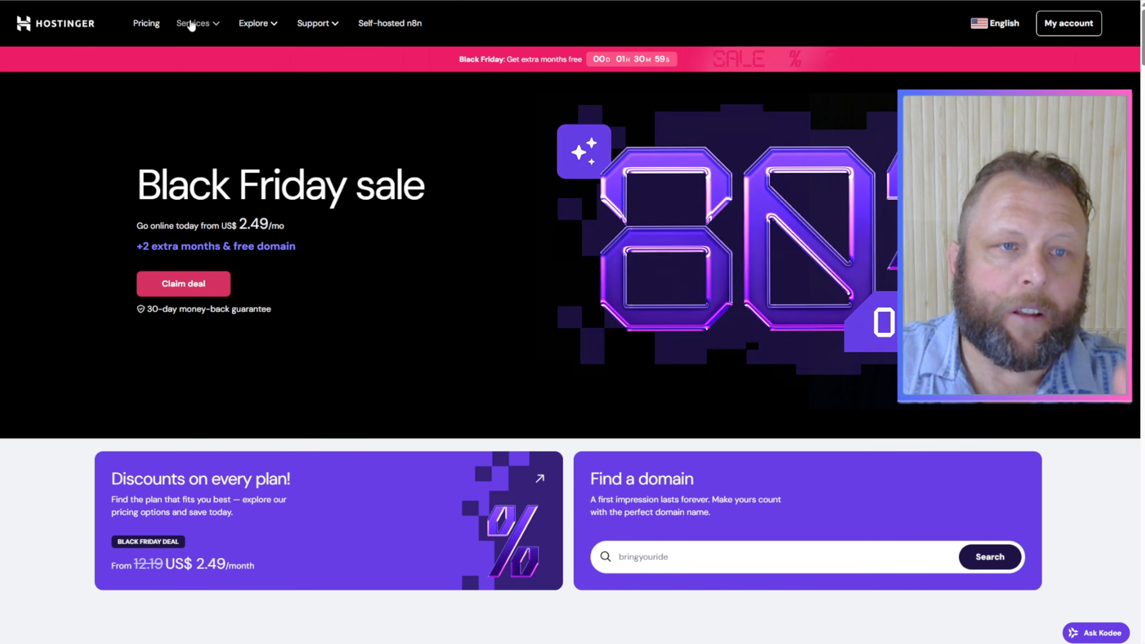
left_click(193, 23)
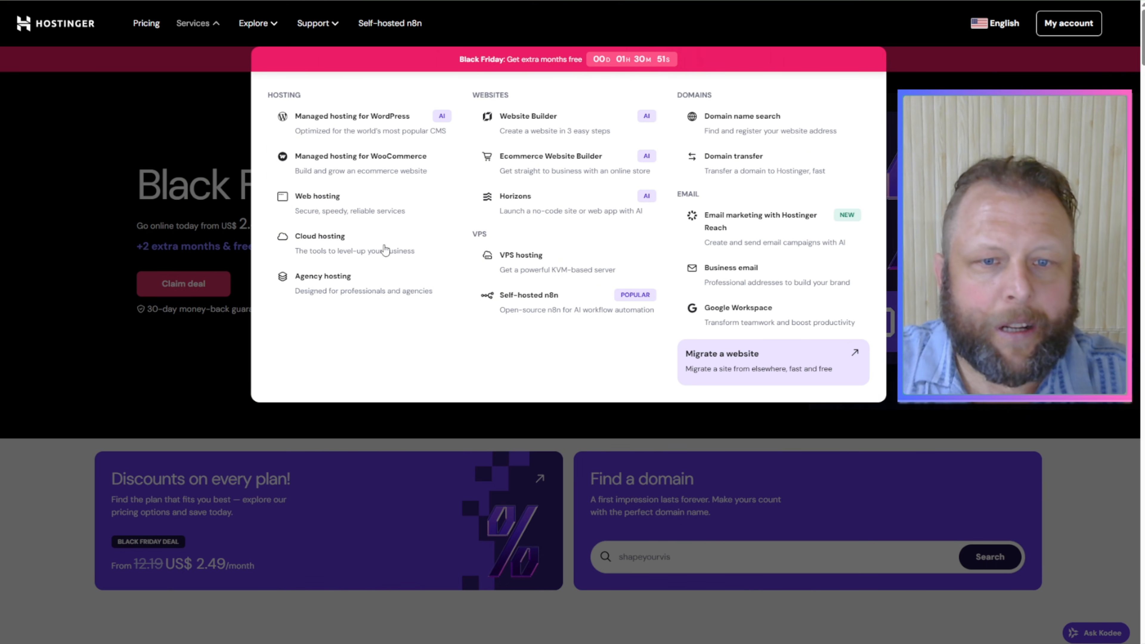
left_click(554, 306)
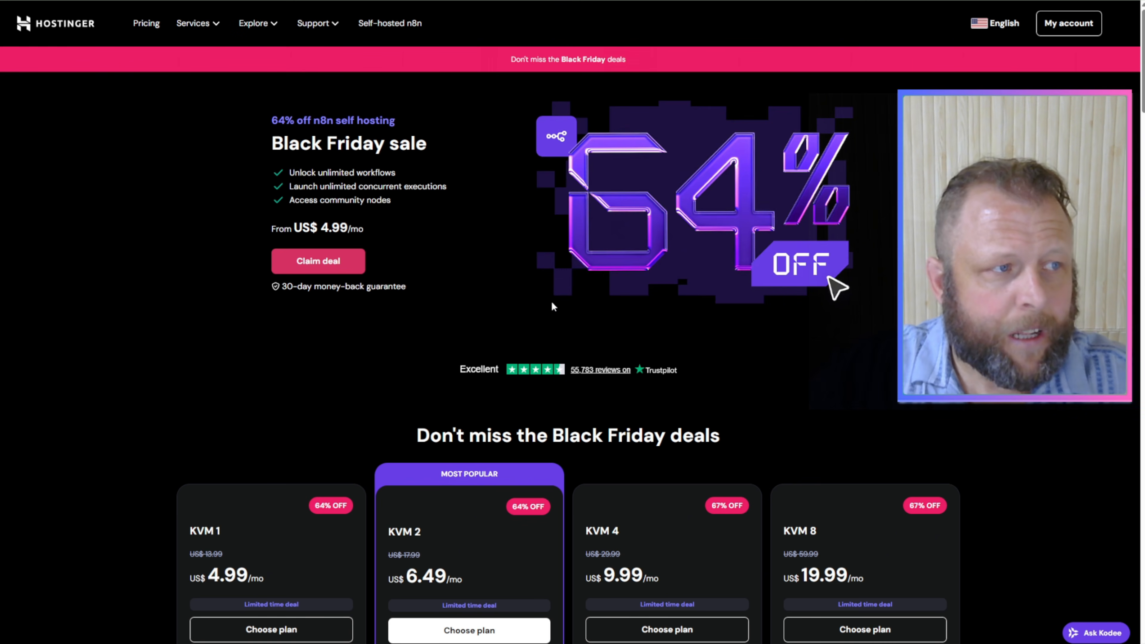
Step: Review the KVM hosting plans for self-hosted n8n and choose the KVM 2 plan
scroll(657, 338, "down", 2)
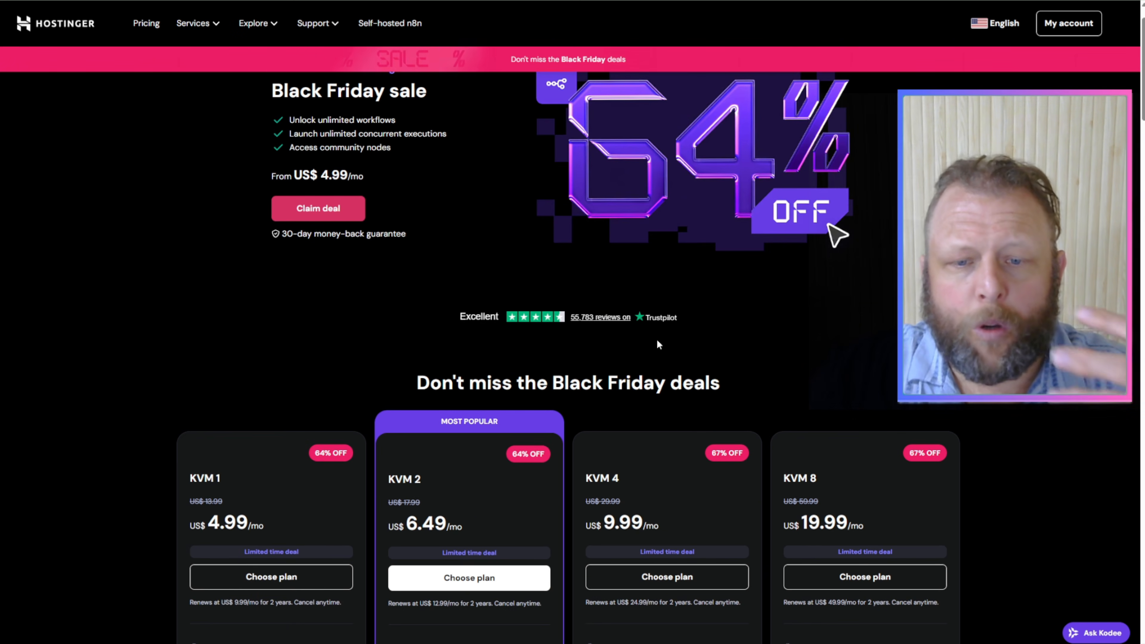
scroll(658, 339, "down", 1)
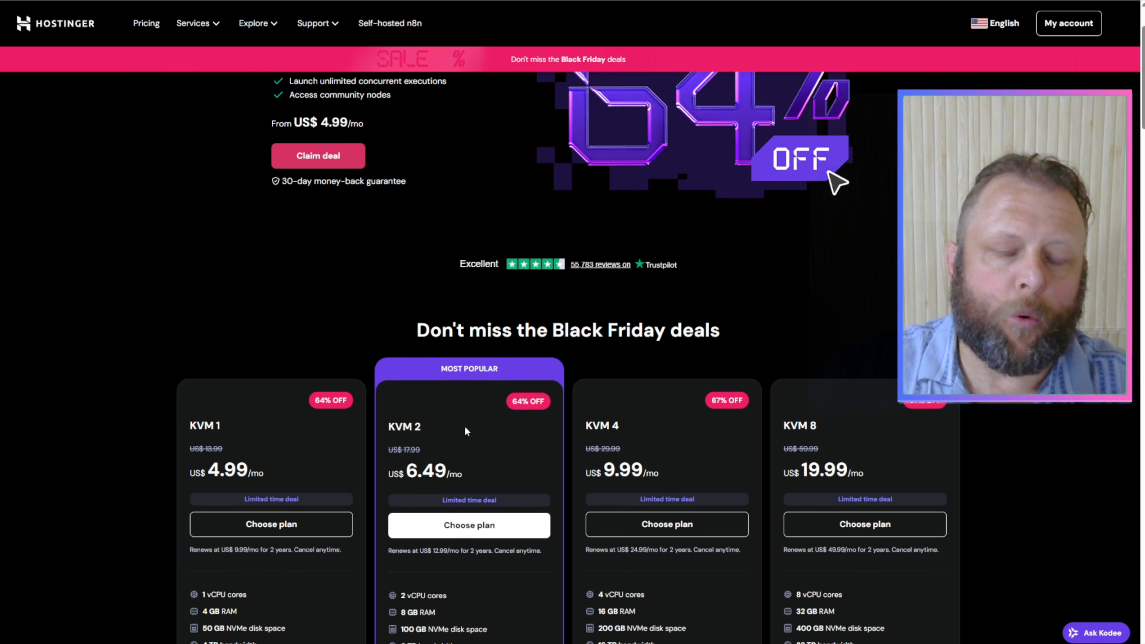
scroll(466, 428, "down", 1)
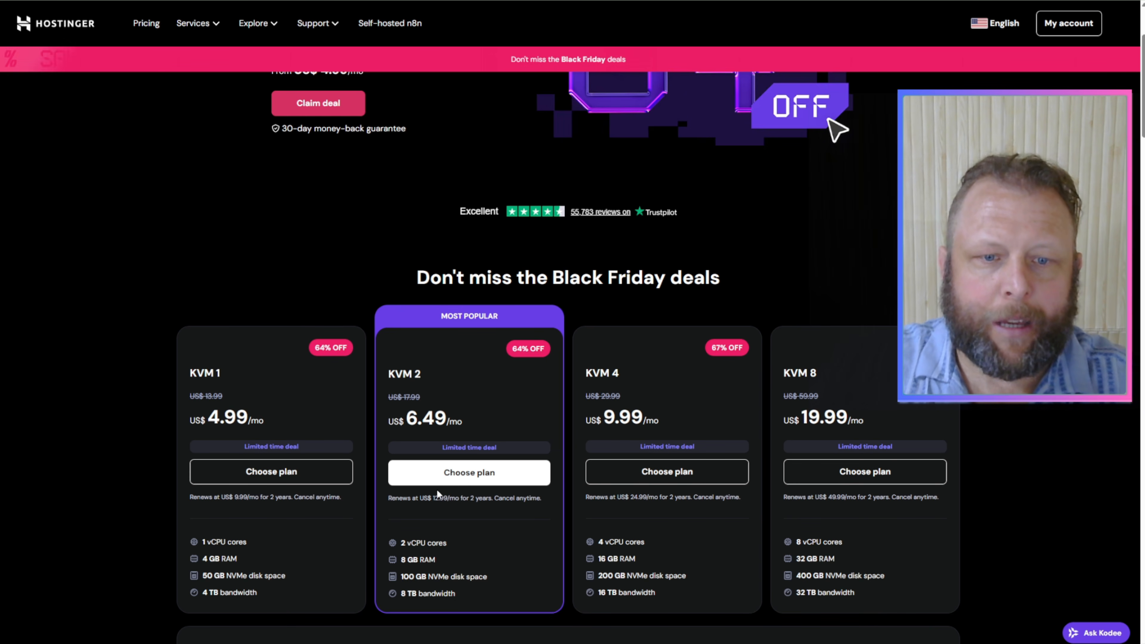
left_click(458, 478)
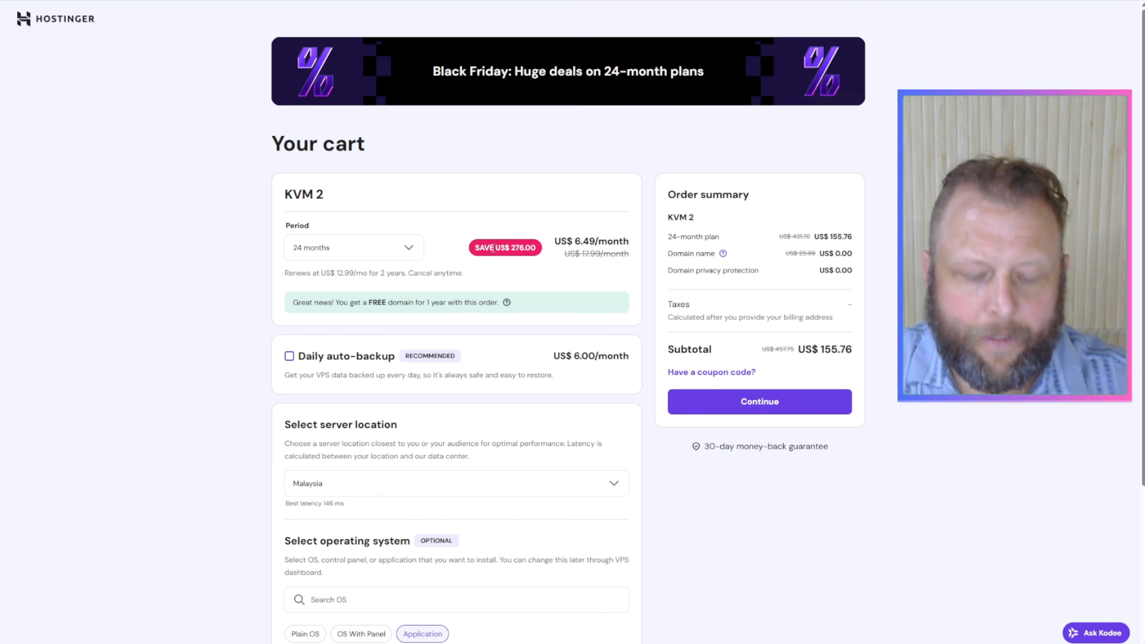
Step: Open the self-hosted n8n instance, view the personal workflows, and return to the workflow overview
key("ctrl+l")
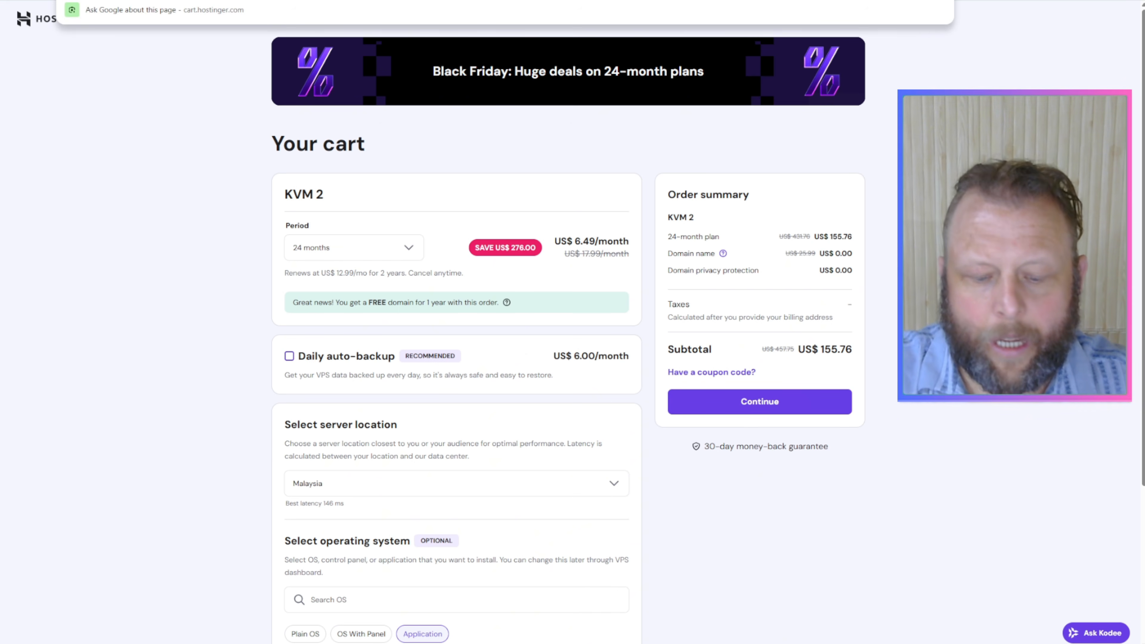
type("n8n2")
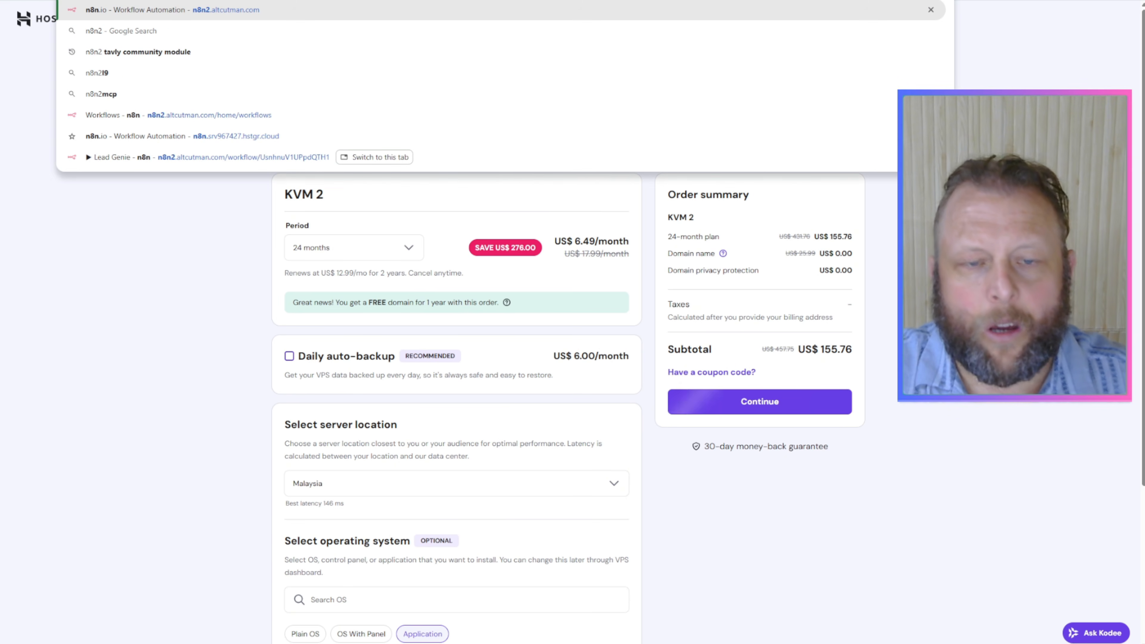
key("Return")
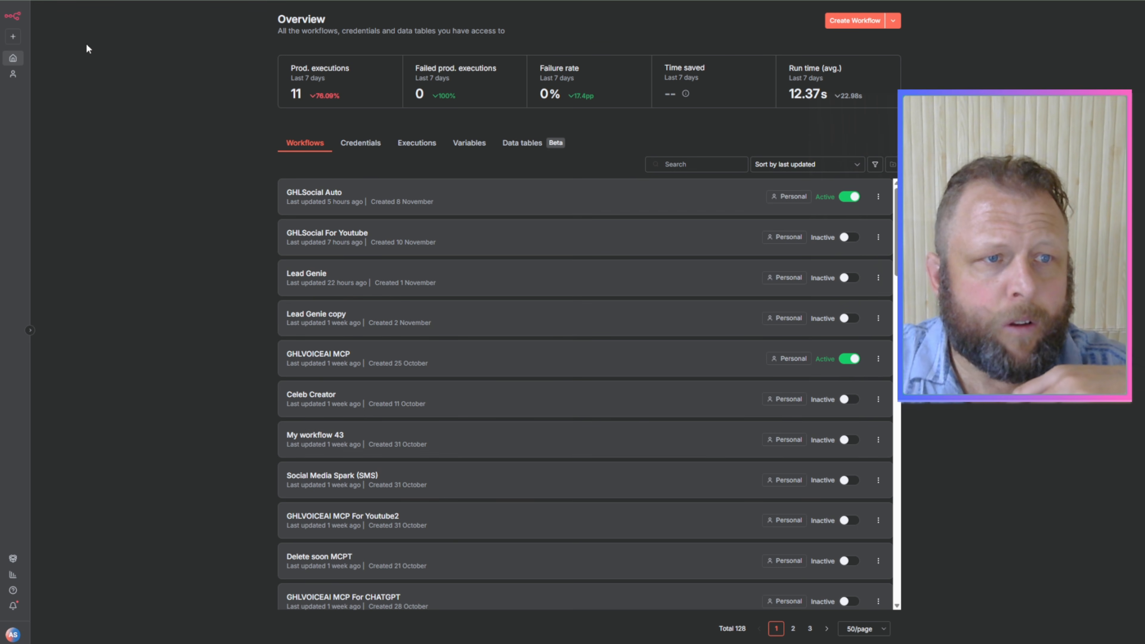
left_click(9, 80)
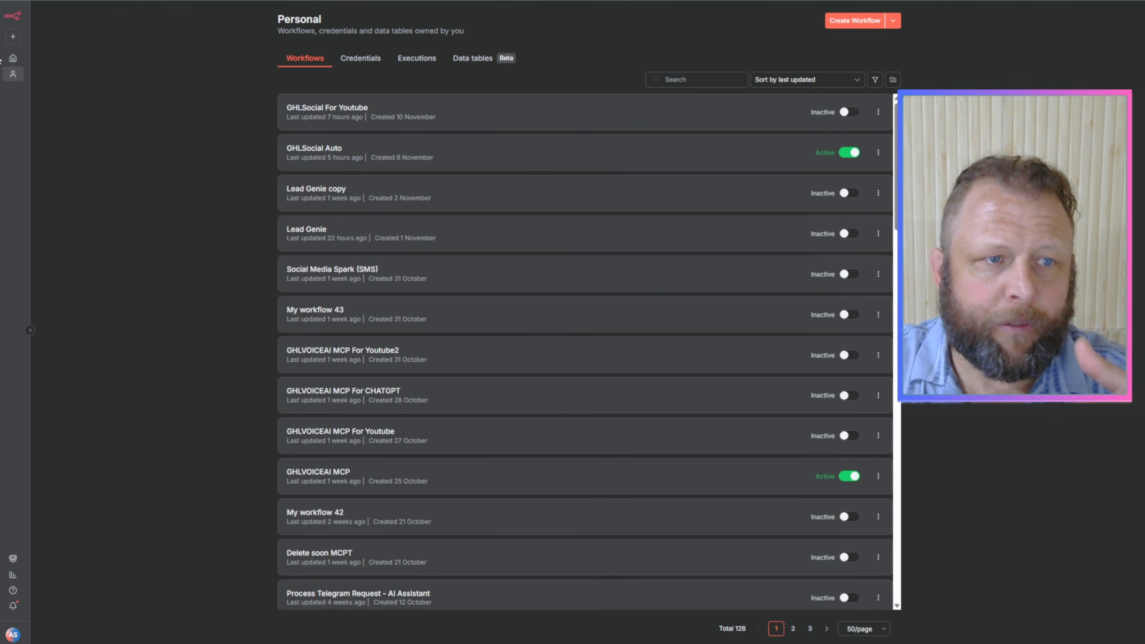
left_click(13, 58)
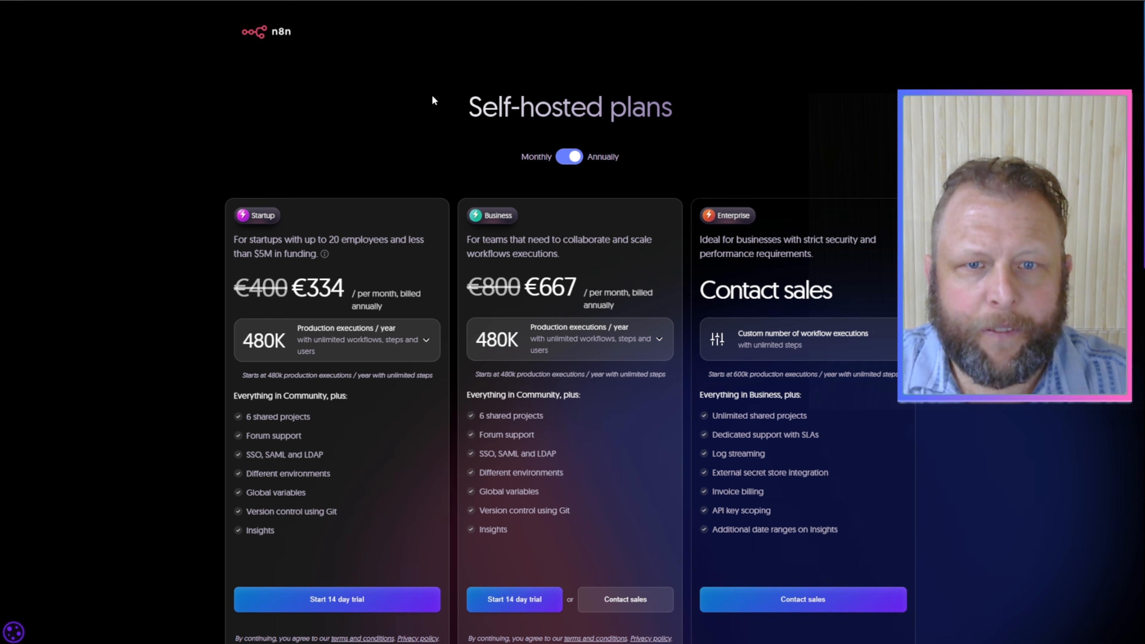
Step: Compare the monthly and annual prices and the included features of n8n's self-hosted plans
left_click(562, 159)
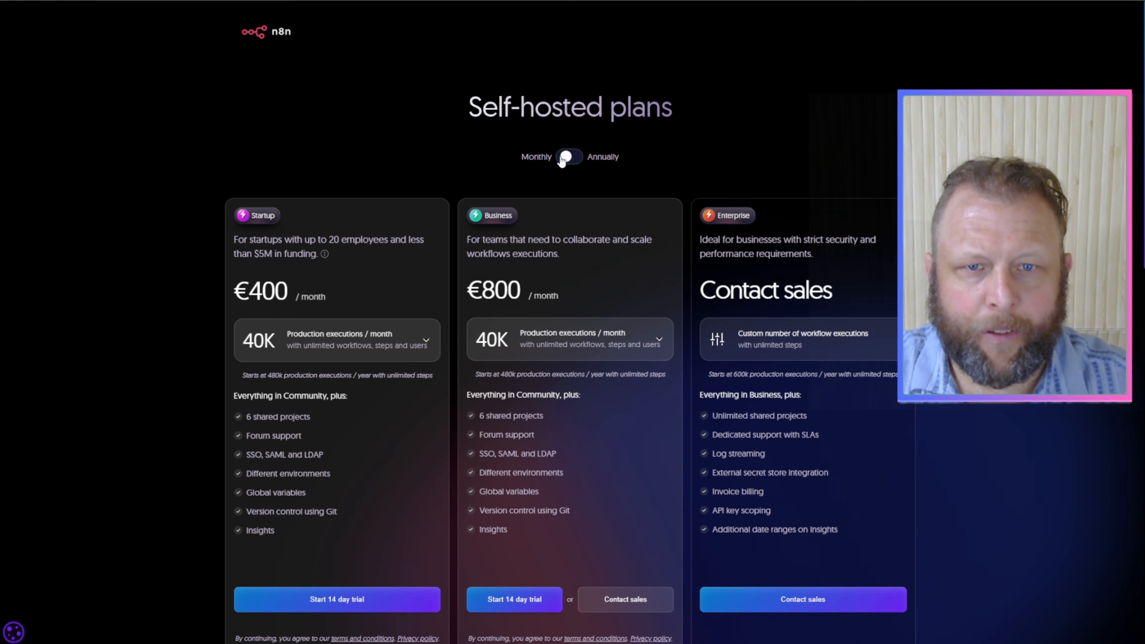
left_click(563, 159)
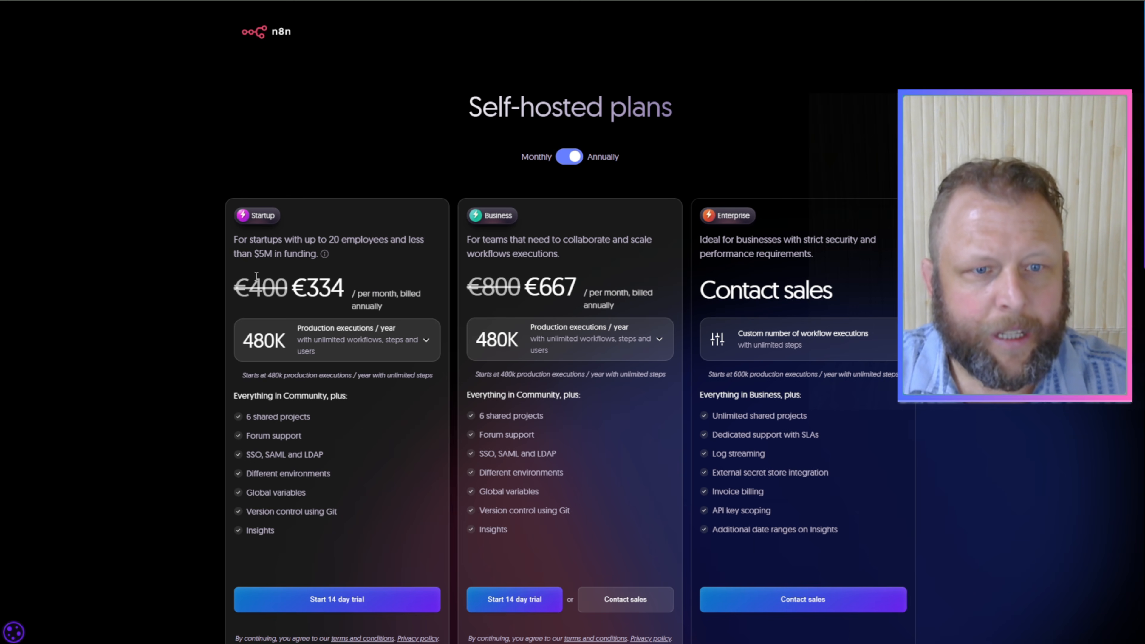
left_click_drag(307, 288, 848, 291)
left_click(852, 291)
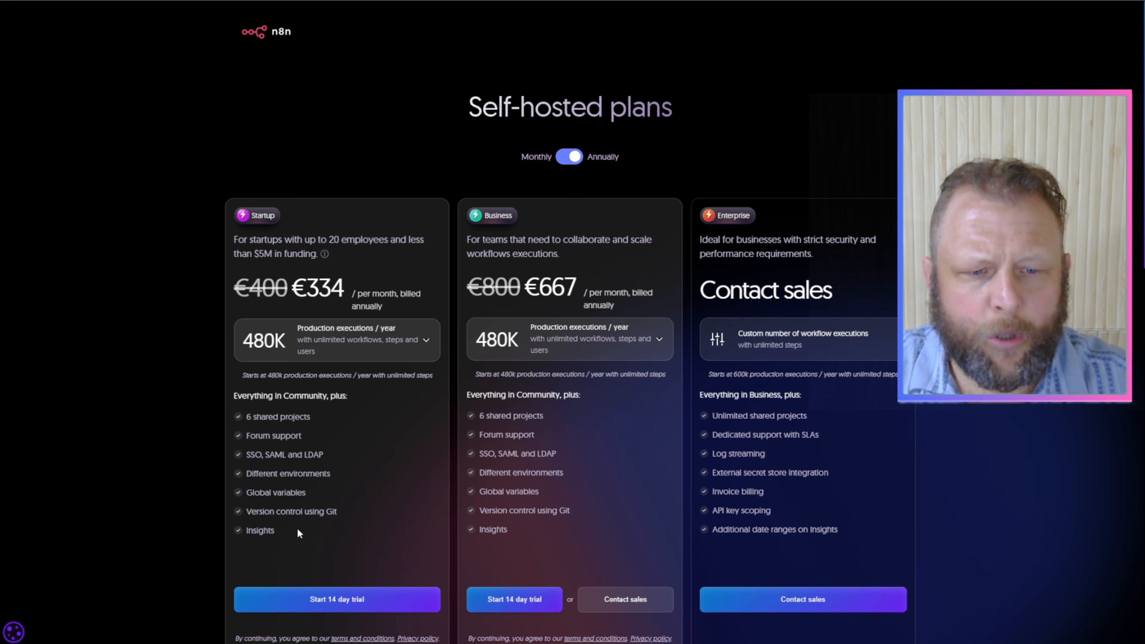
scroll(979, 400, "down", 8)
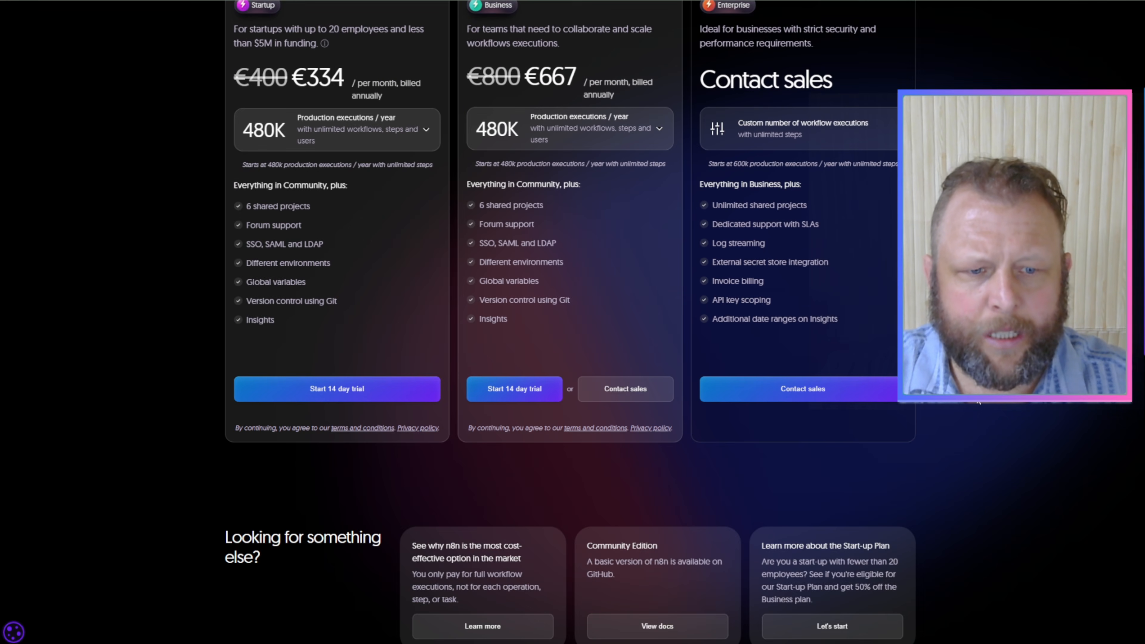
scroll(979, 400, "up", 4)
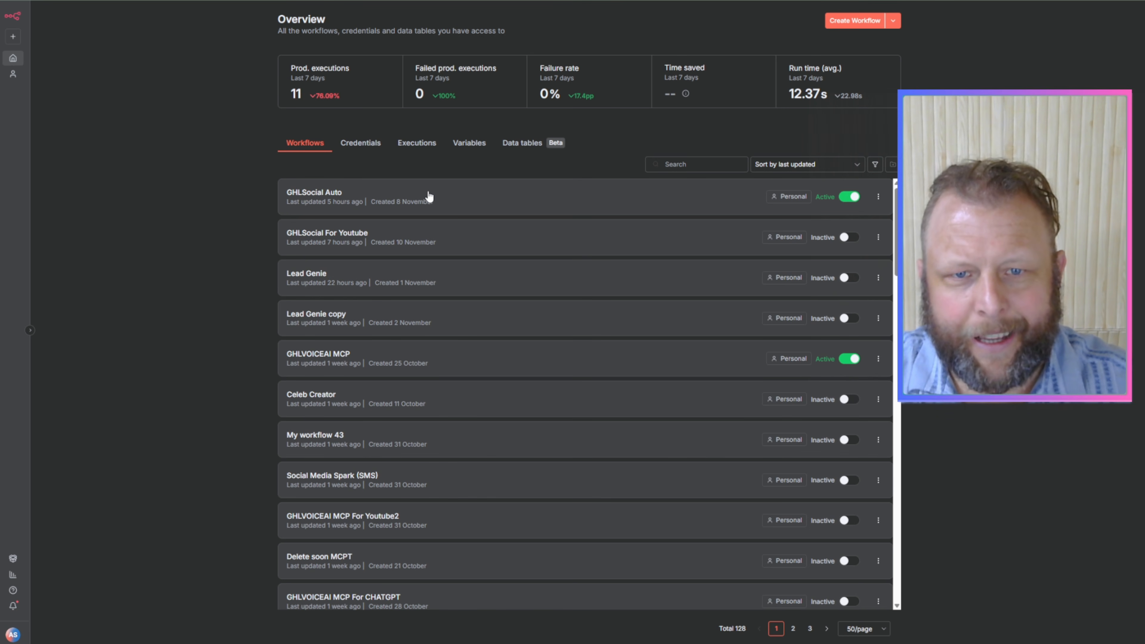
Step: Create a new blank workflow from the n8n overview
left_click(851, 23)
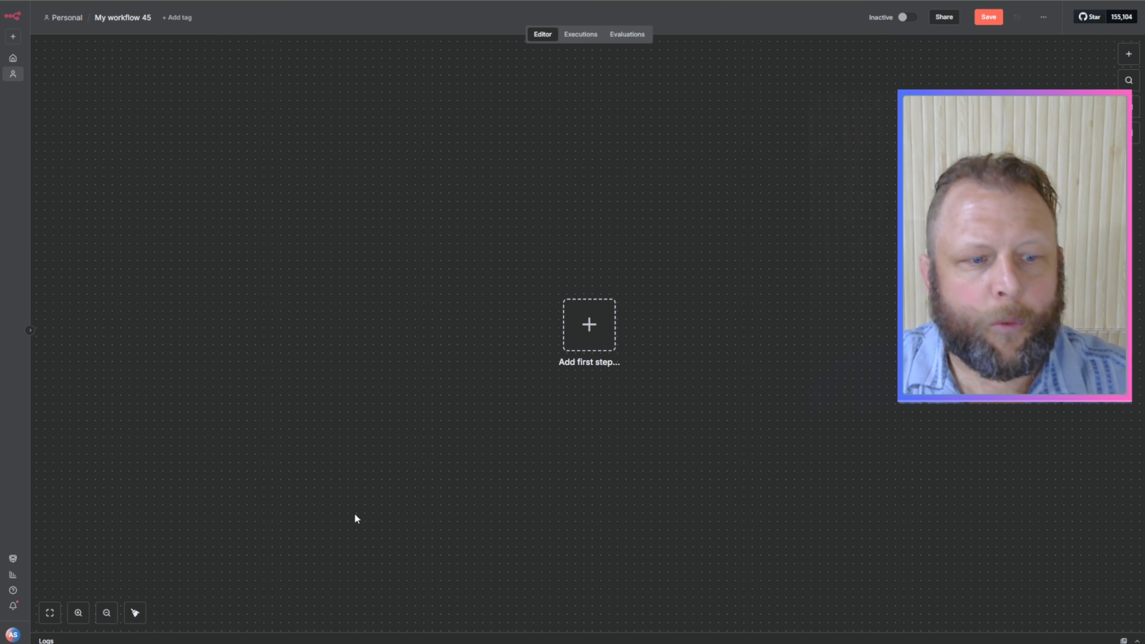
Step: Check the theme choice in the personal settings and return to the blank workflow
left_click(14, 636)
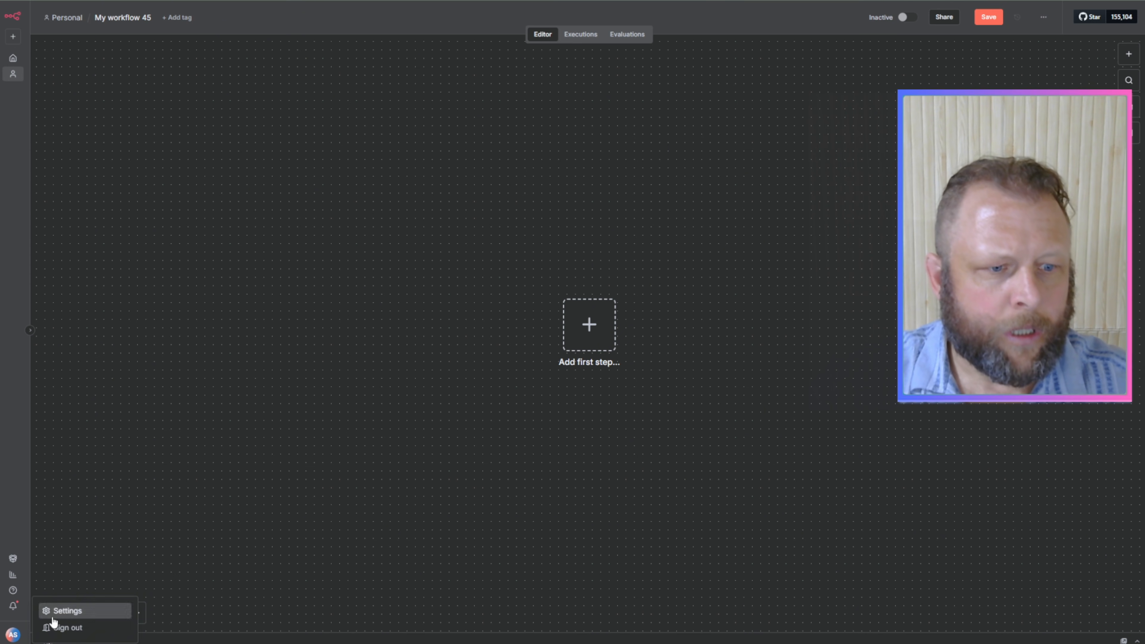
left_click(74, 612)
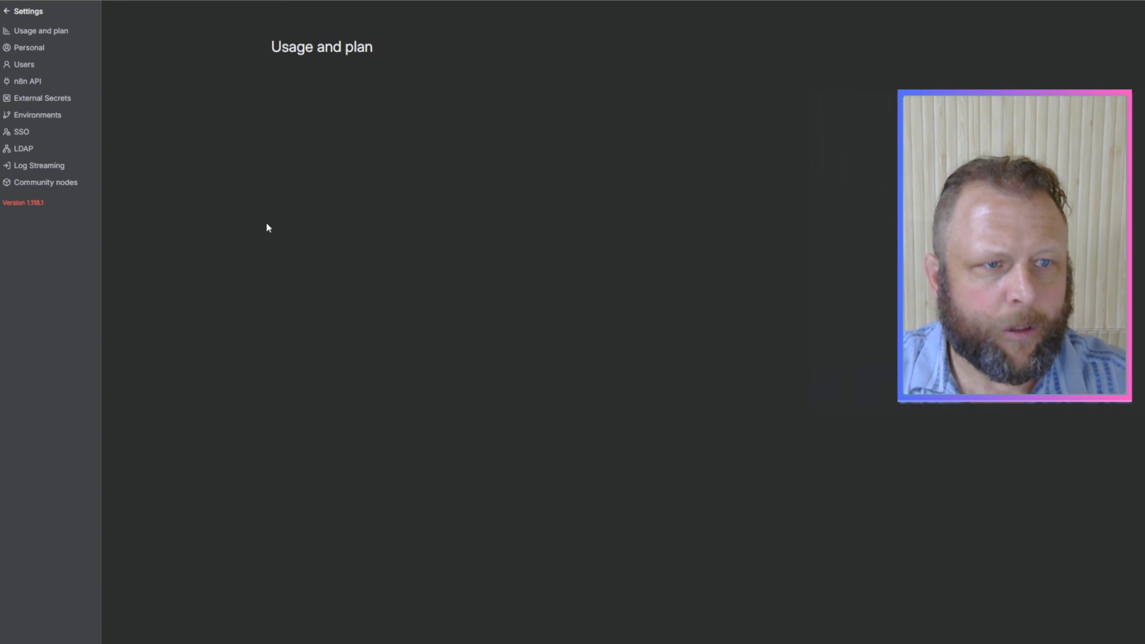
left_click(41, 50)
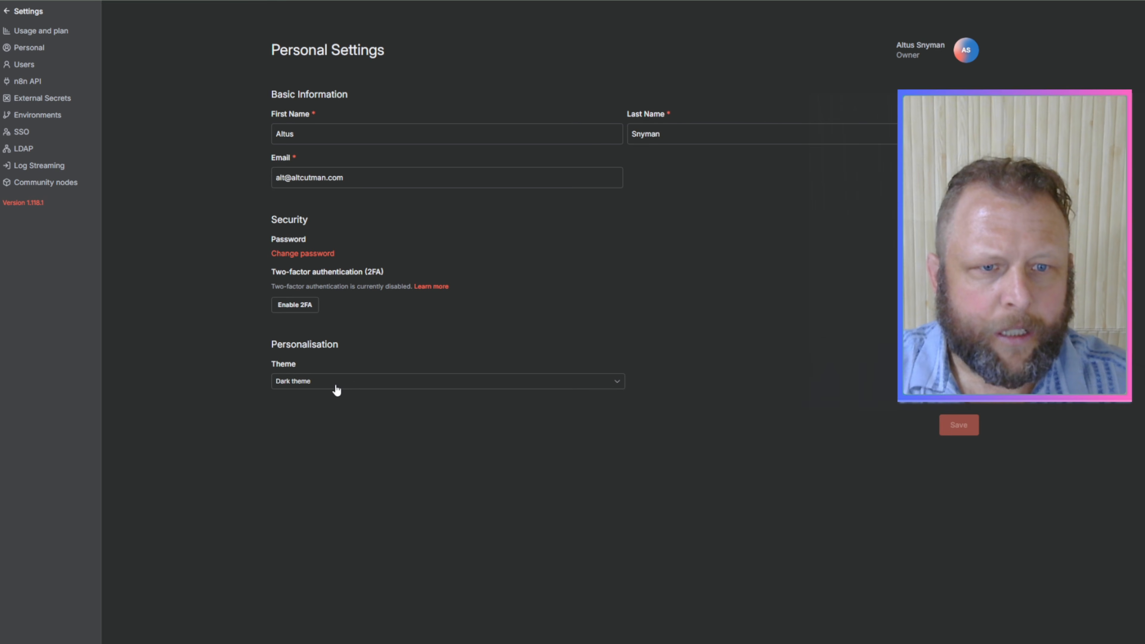
left_click(336, 386)
left_click(609, 321)
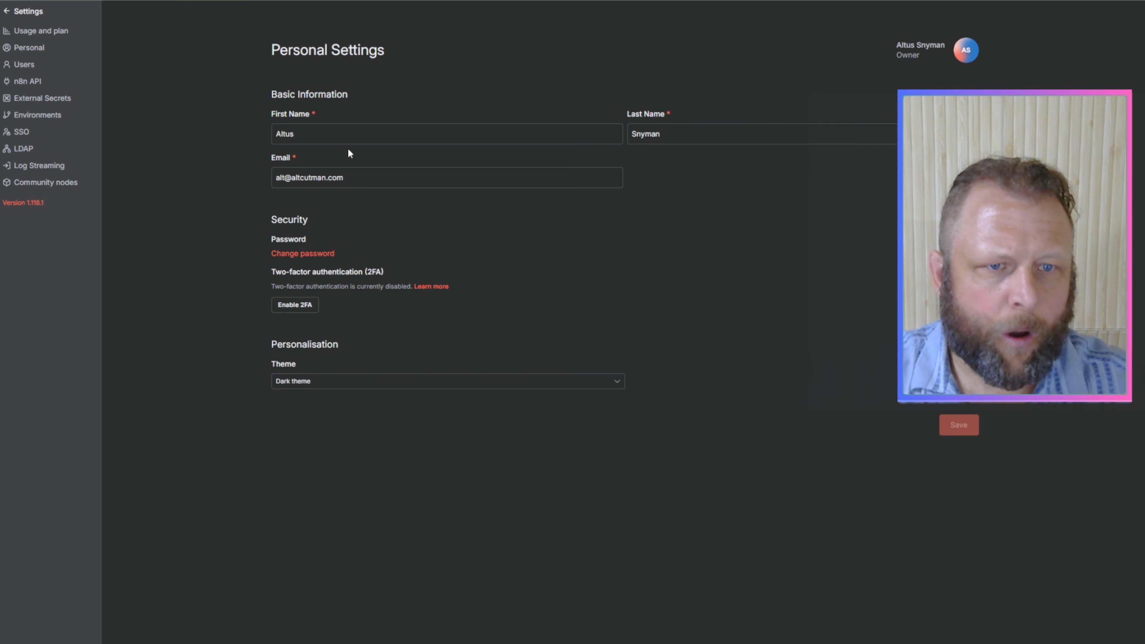
left_click(23, 10)
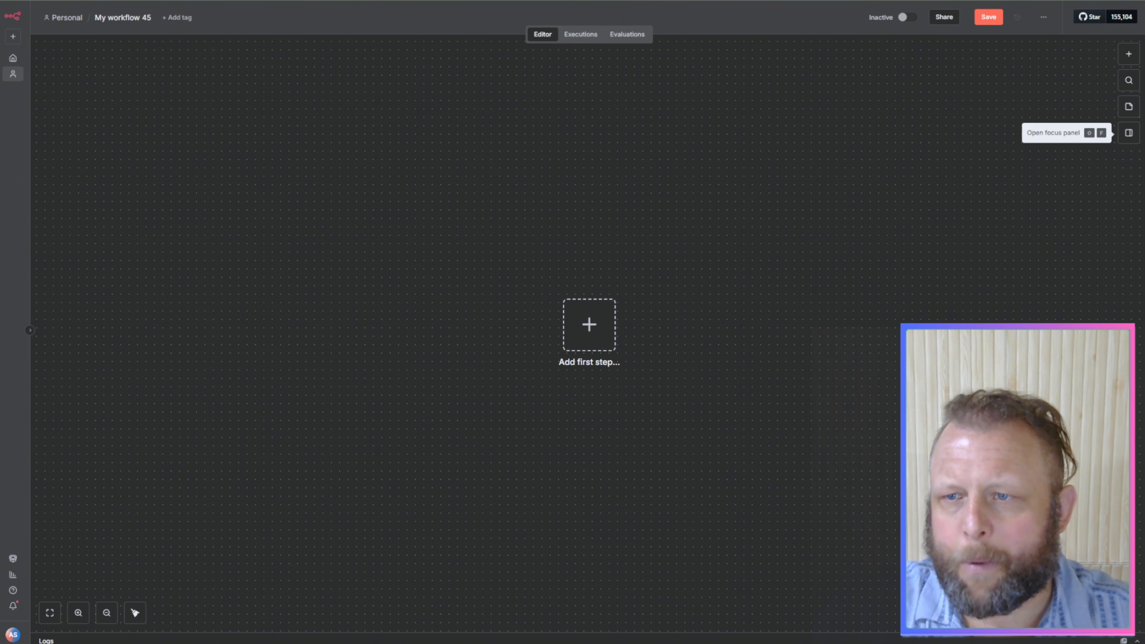
Step: Check the focus panel, and add a chat message trigger as the workflow's first node
left_click(1130, 133)
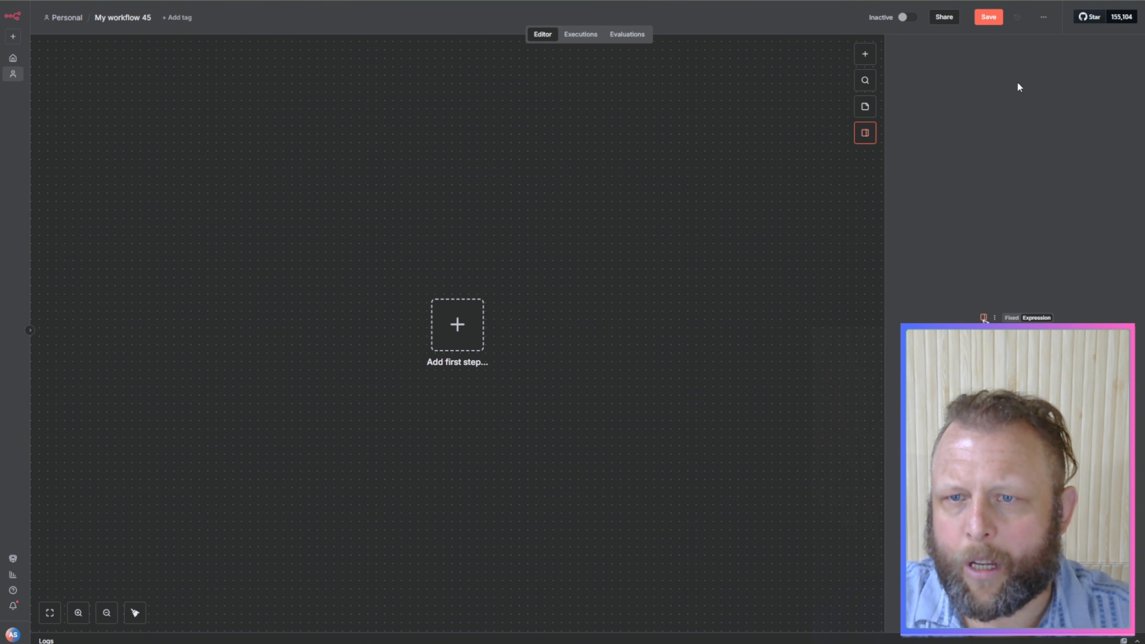
left_click(865, 137)
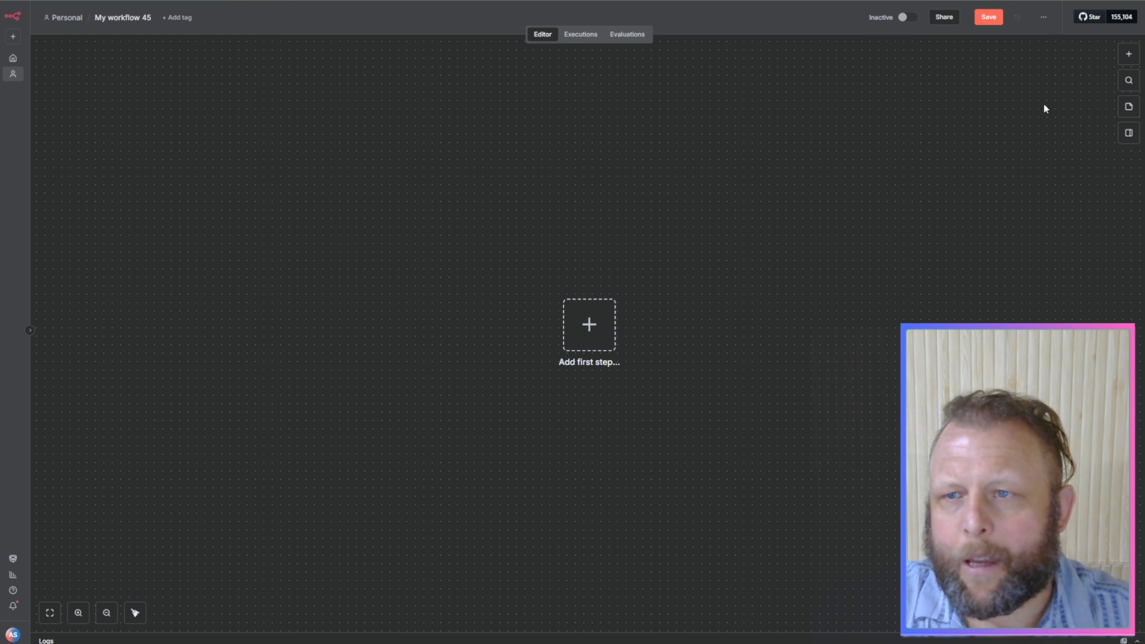
left_click(1128, 58)
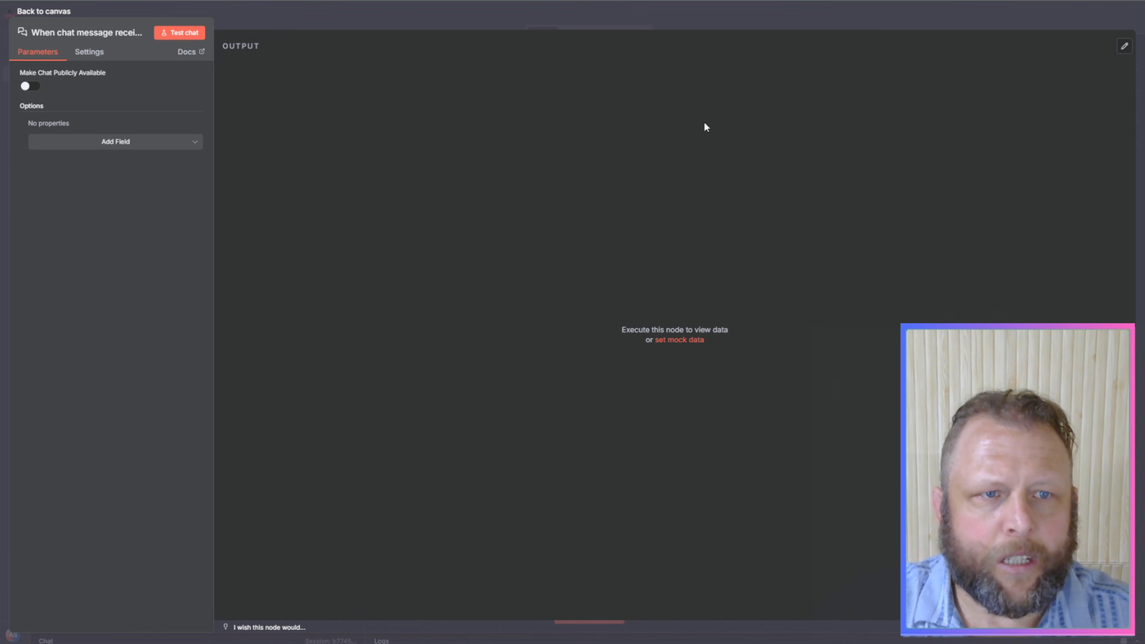
left_click(618, 29)
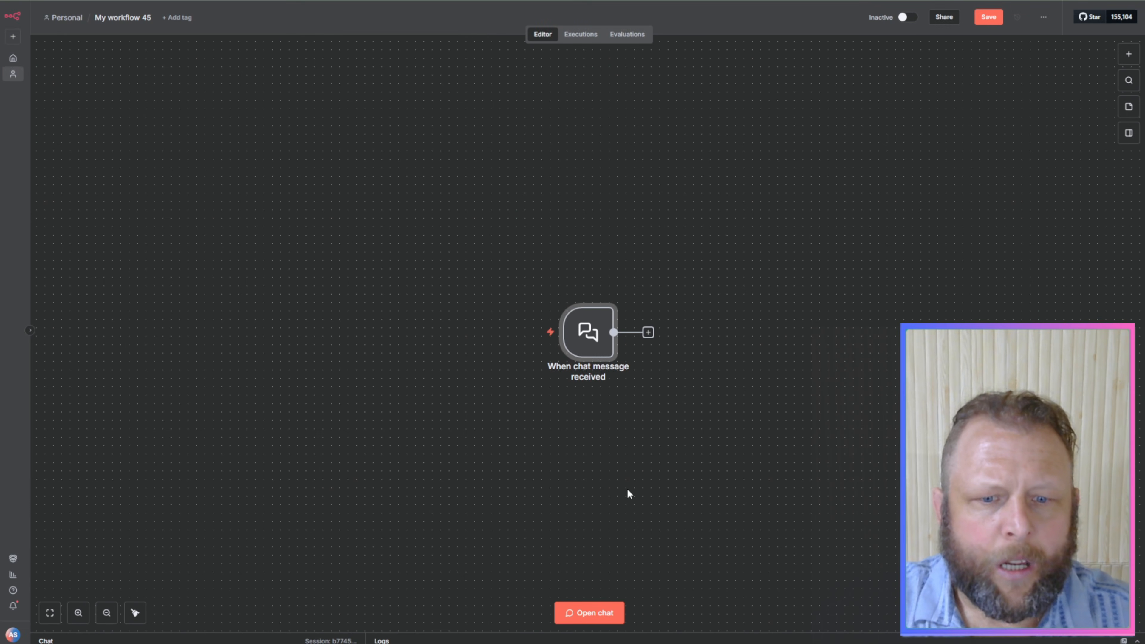
Step: View the test chat, relocate the chat trigger to the left part of the canvas, and hide the chat again
left_click(599, 610)
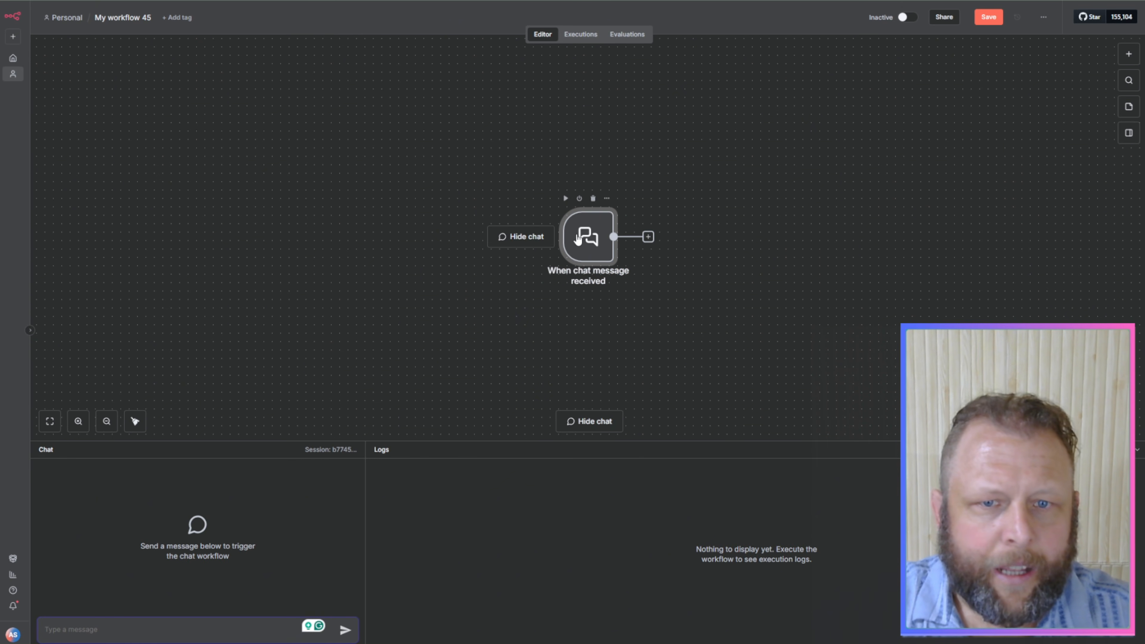
left_click_drag(563, 237, 201, 178)
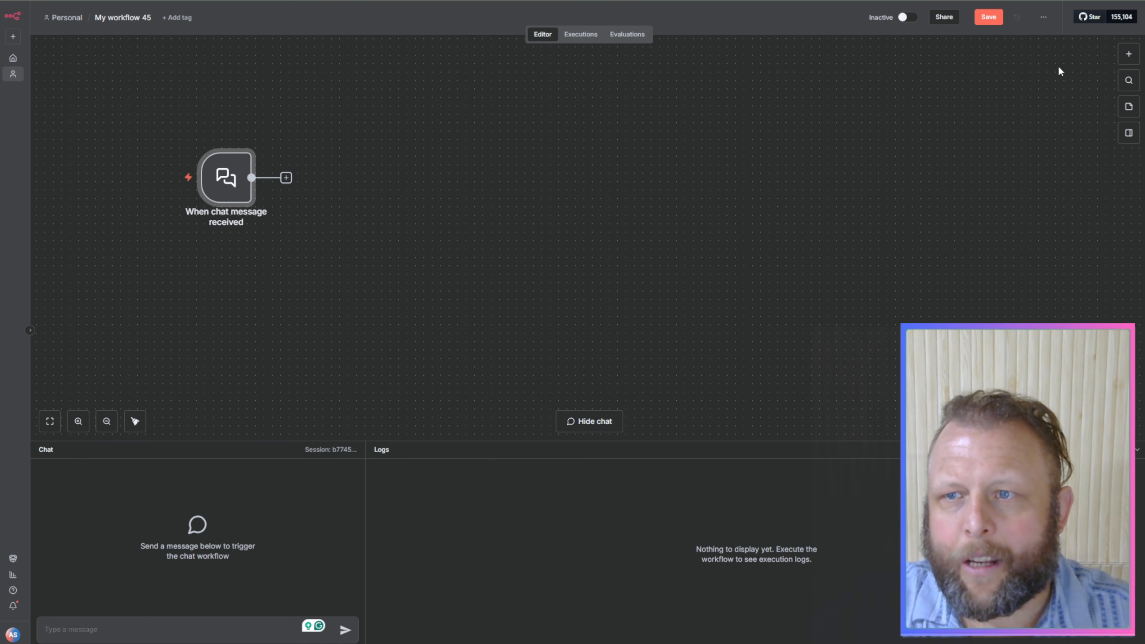
left_click(1138, 451)
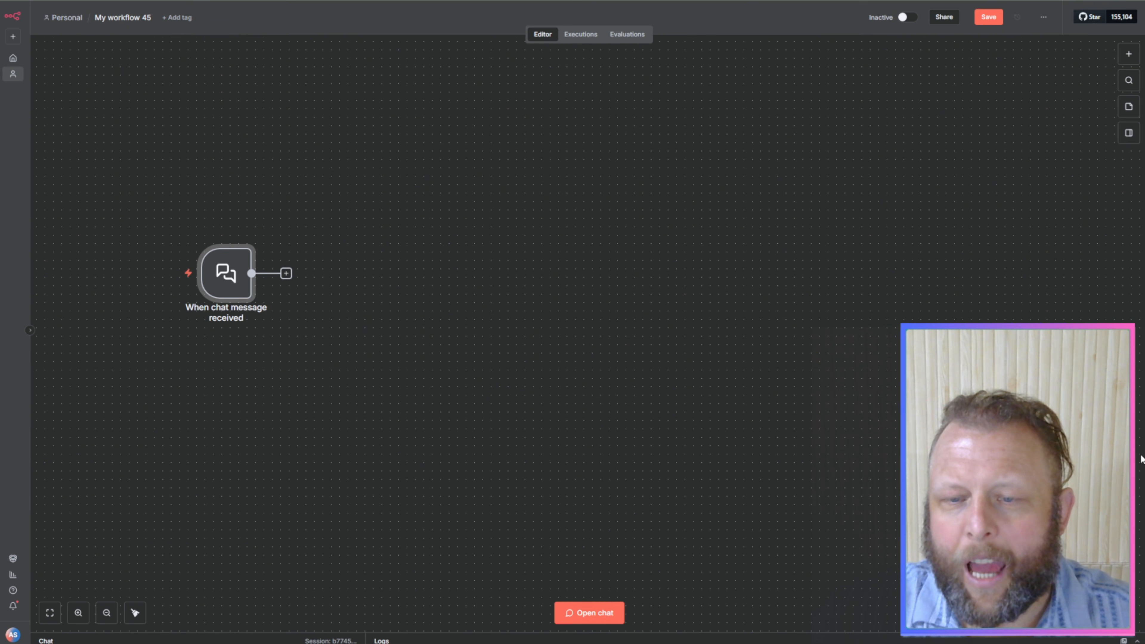
Step: Add an AI Agent node connected to the chat message trigger and return to the canvas
left_click(1130, 55)
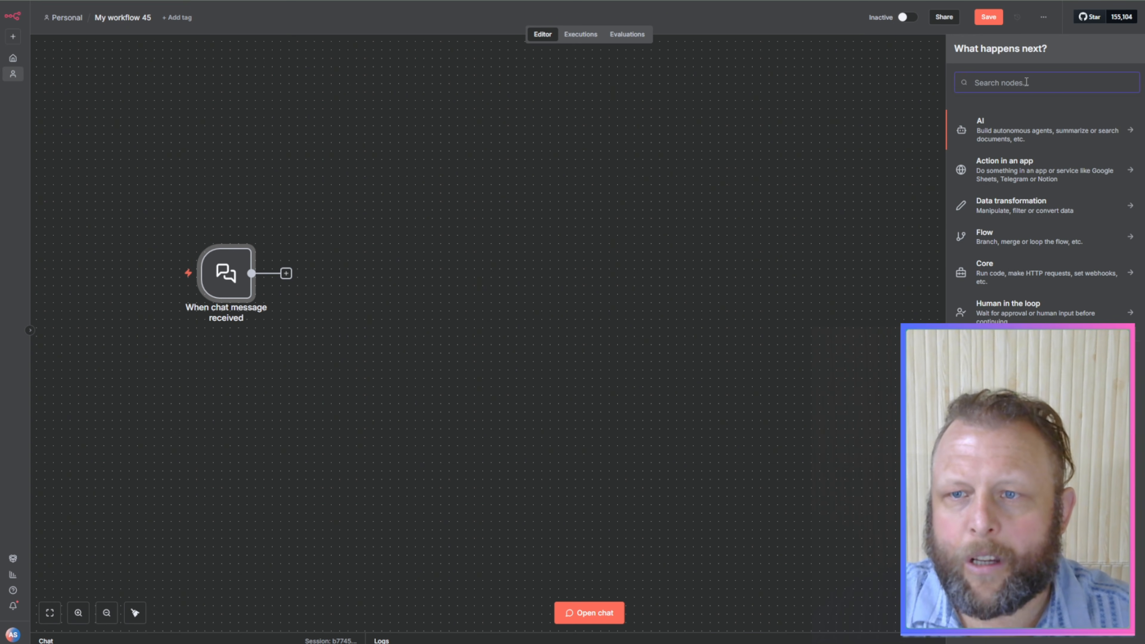
type("ai")
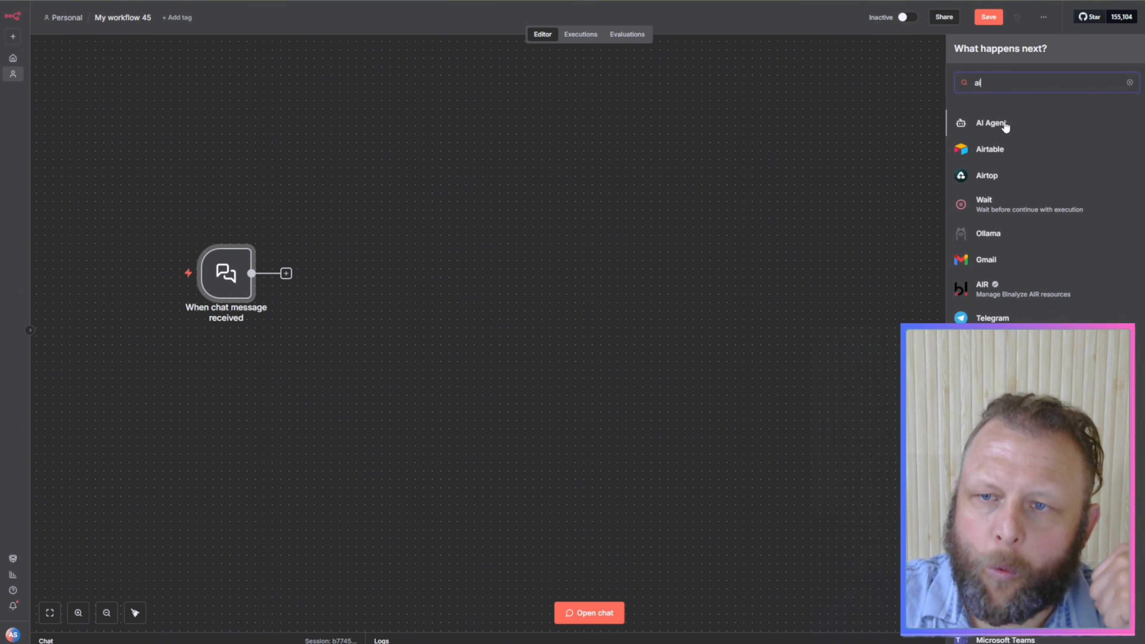
left_click(992, 123)
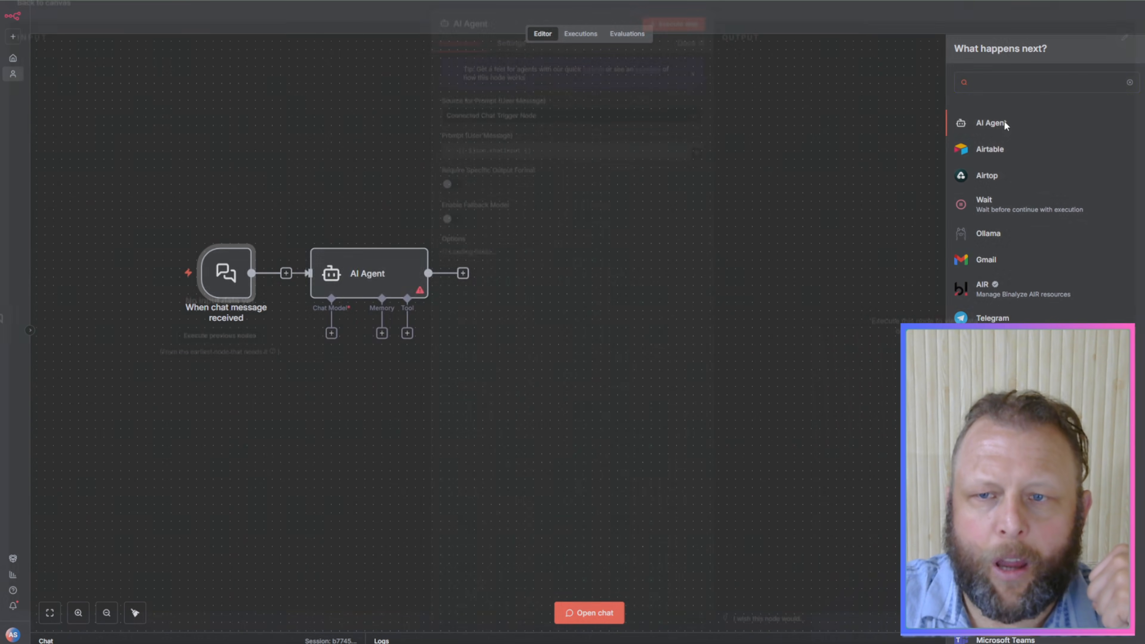
left_click(776, 26)
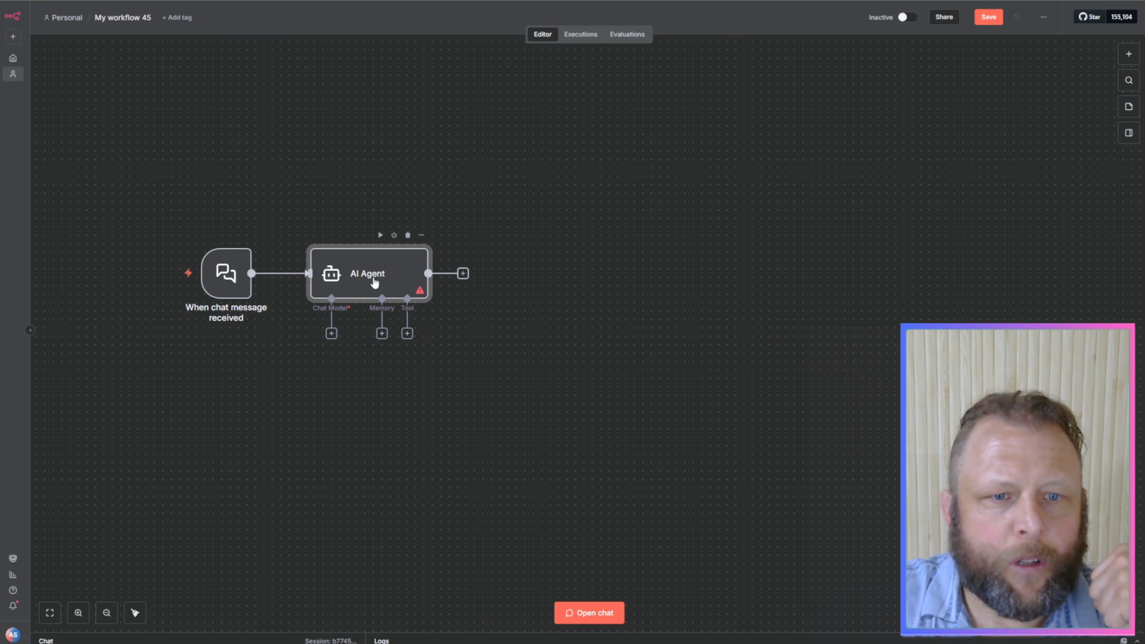
Step: Arrange the chat trigger and the AI Agent in one level row with a wider gap between them
left_click_drag(376, 274, 401, 271)
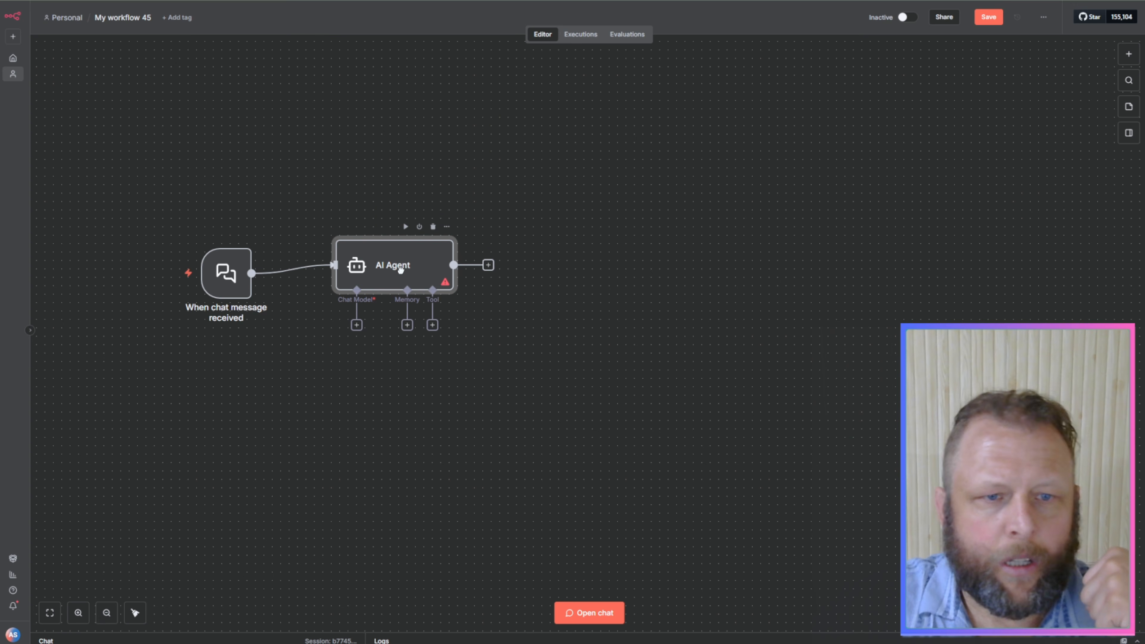
key("ctrl+plus")
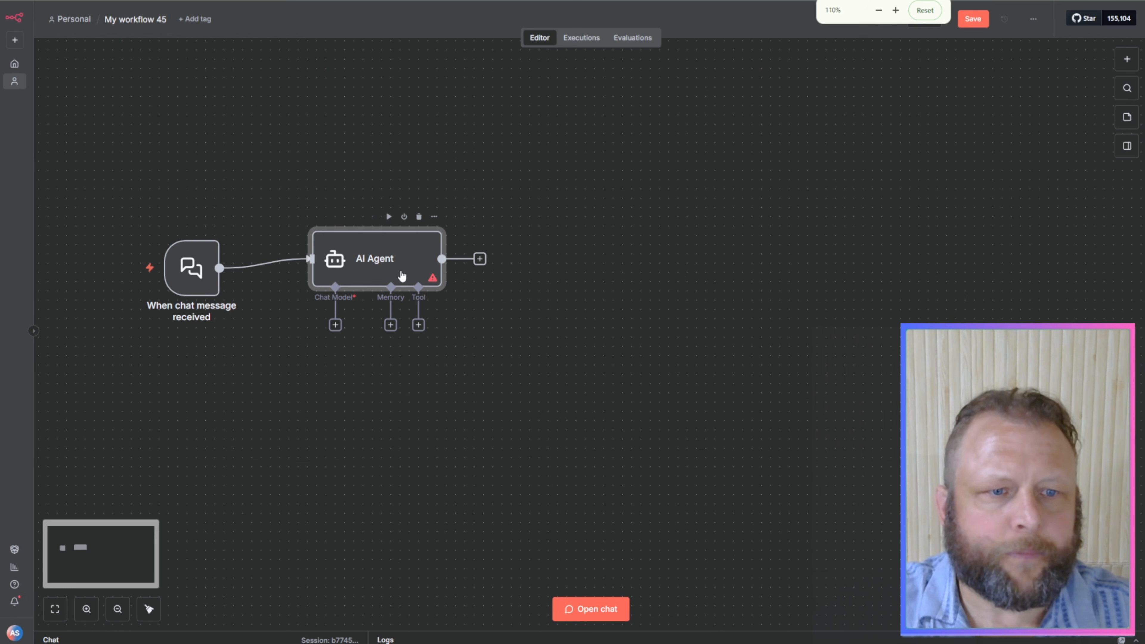
left_click_drag(393, 266, 450, 239)
left_click_drag(187, 278, 196, 240)
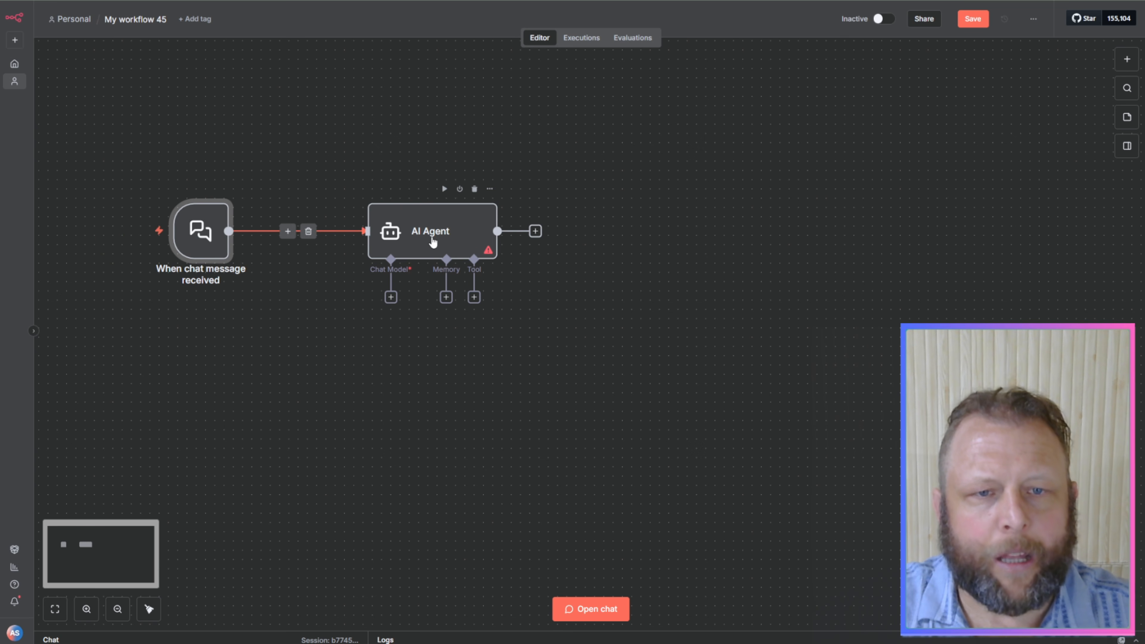
left_click_drag(434, 240, 426, 237)
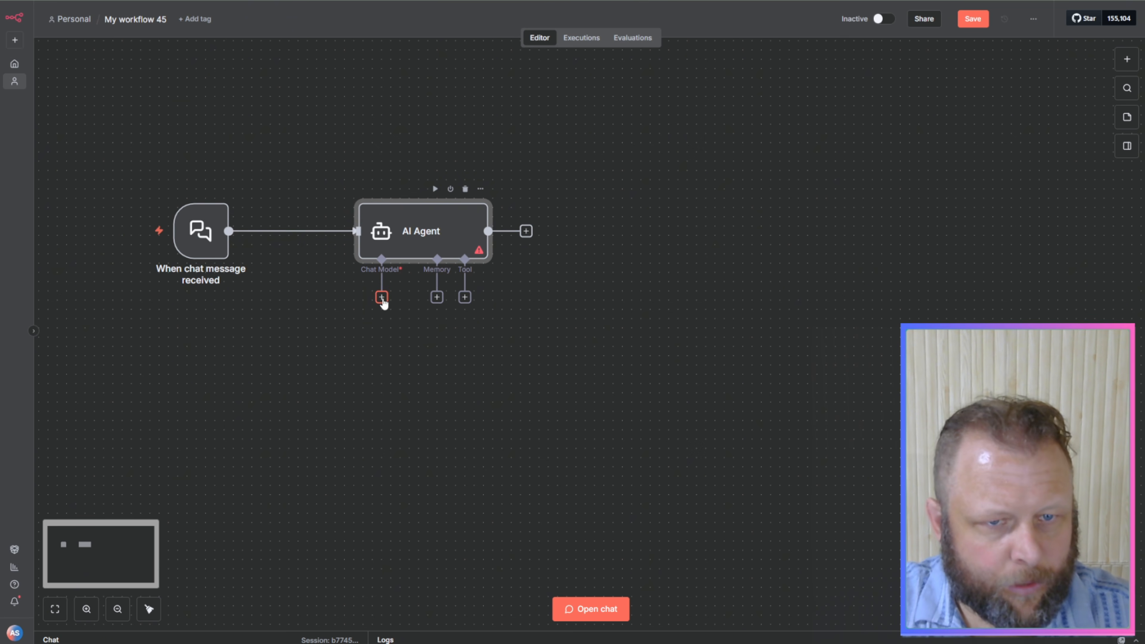
Step: Add an OpenRouter Chat Model as the AI Agent's chat model and place it directly below the Chat Model connector
left_click(382, 297)
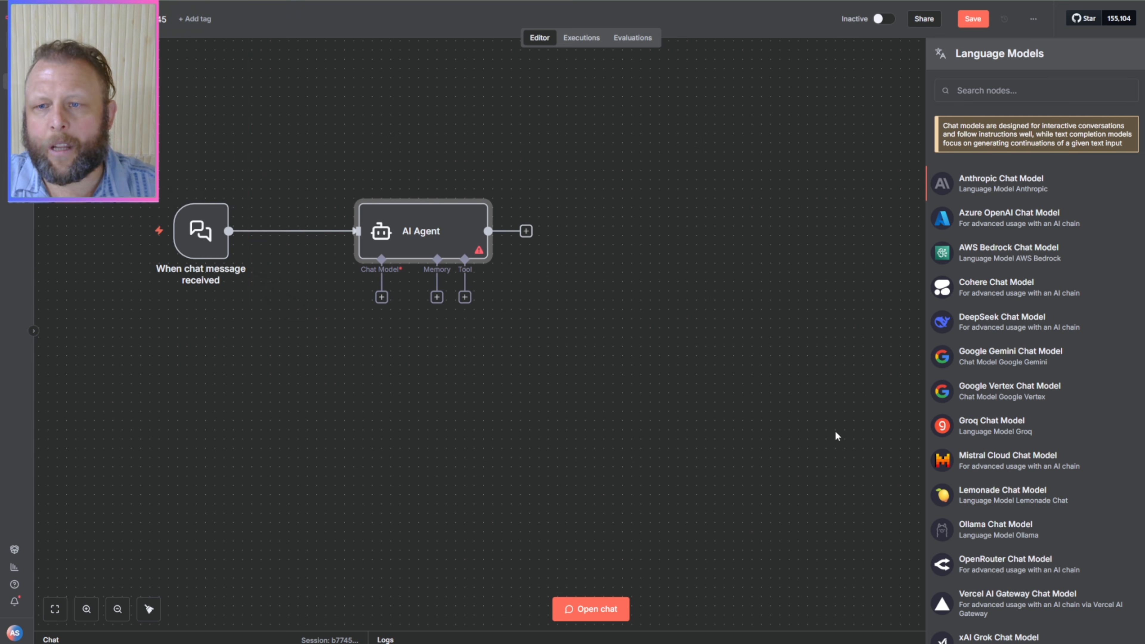
scroll(596, 401, "up", 2)
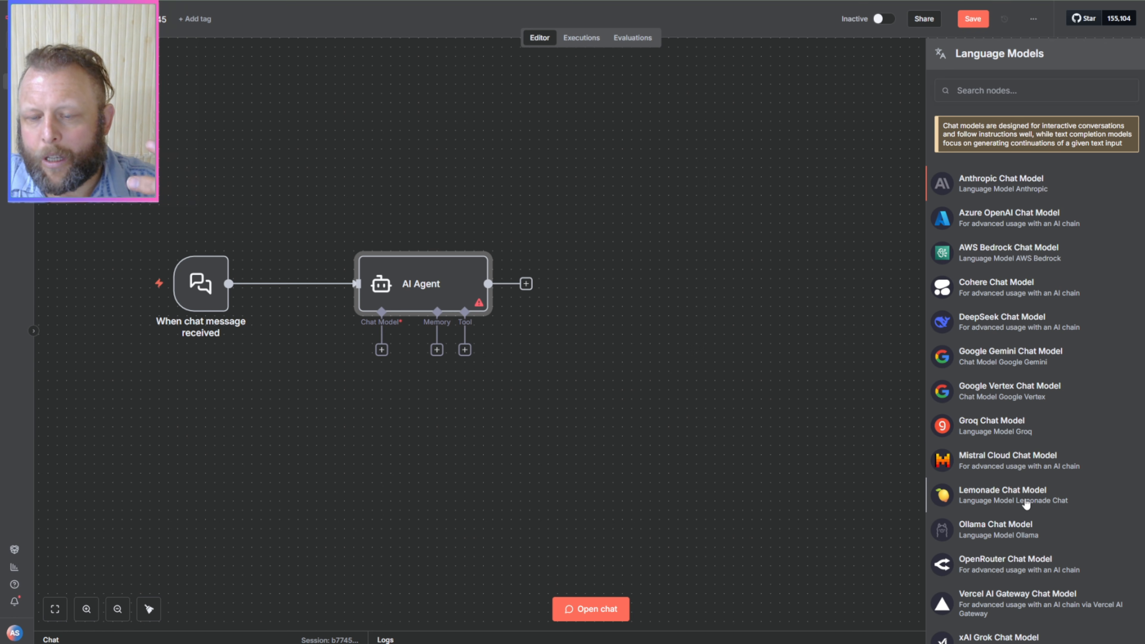
scroll(1027, 505, "down", 1)
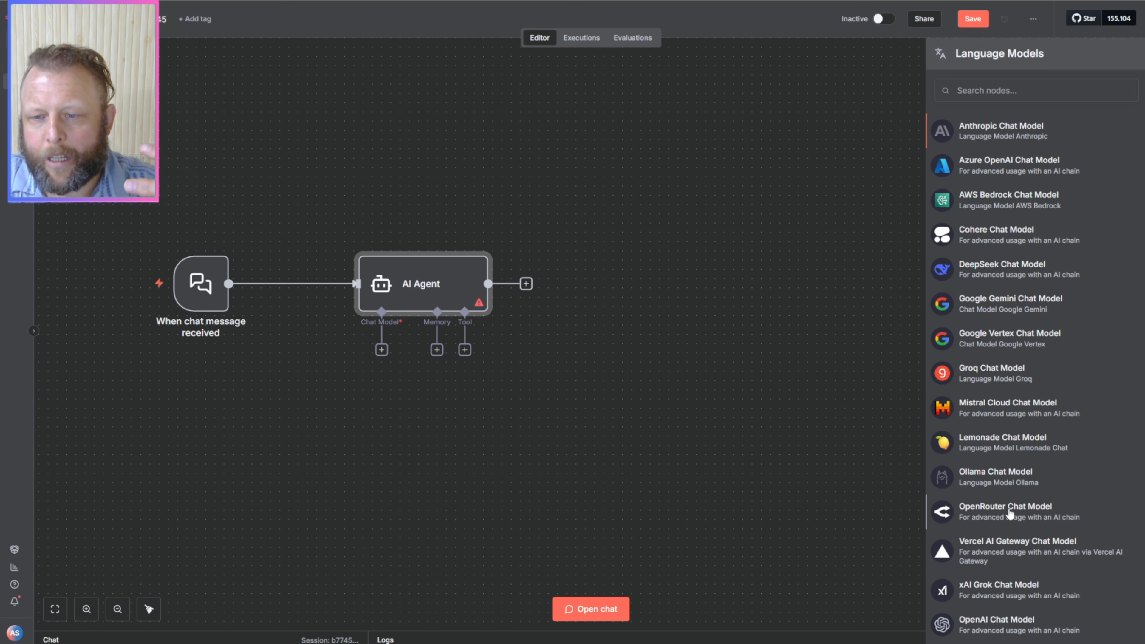
left_click(1010, 511)
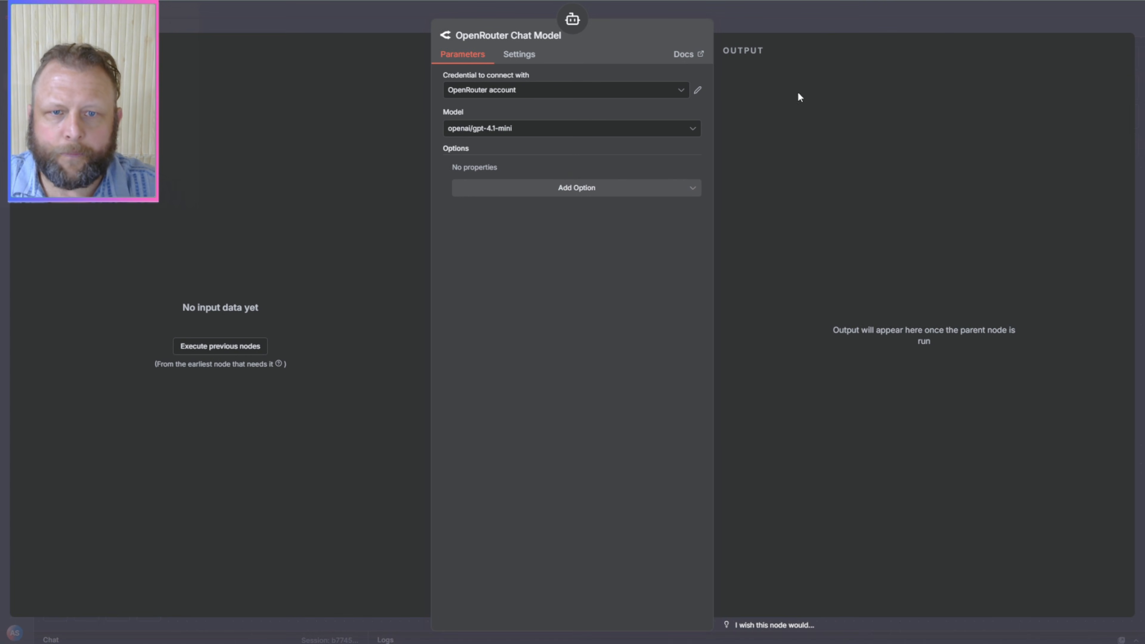
left_click(822, 35)
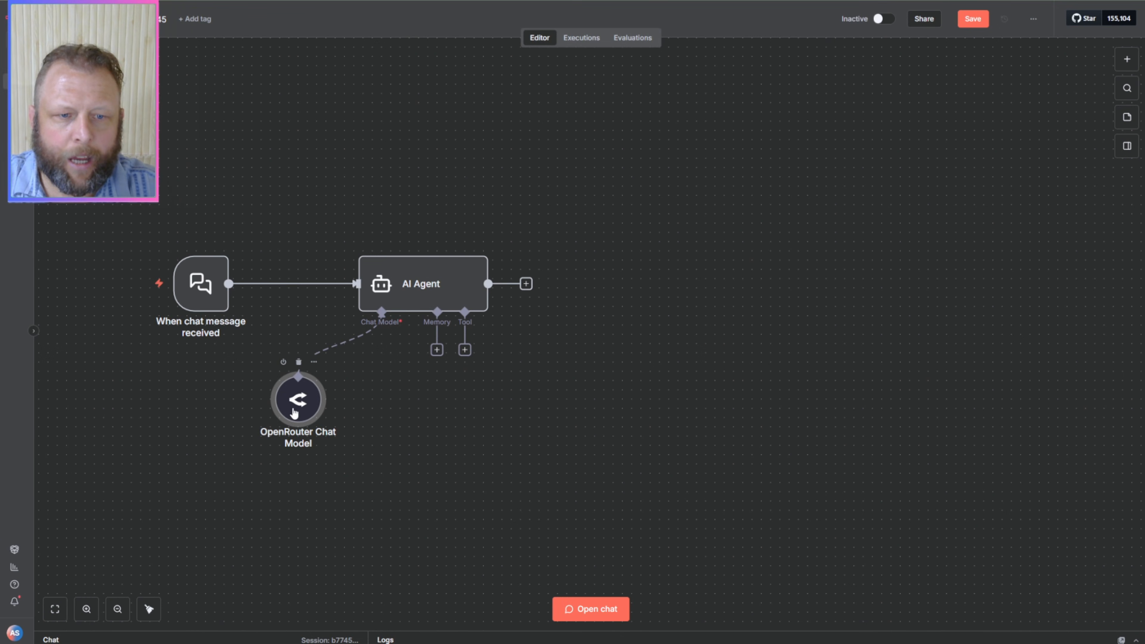
left_click_drag(314, 430, 382, 419)
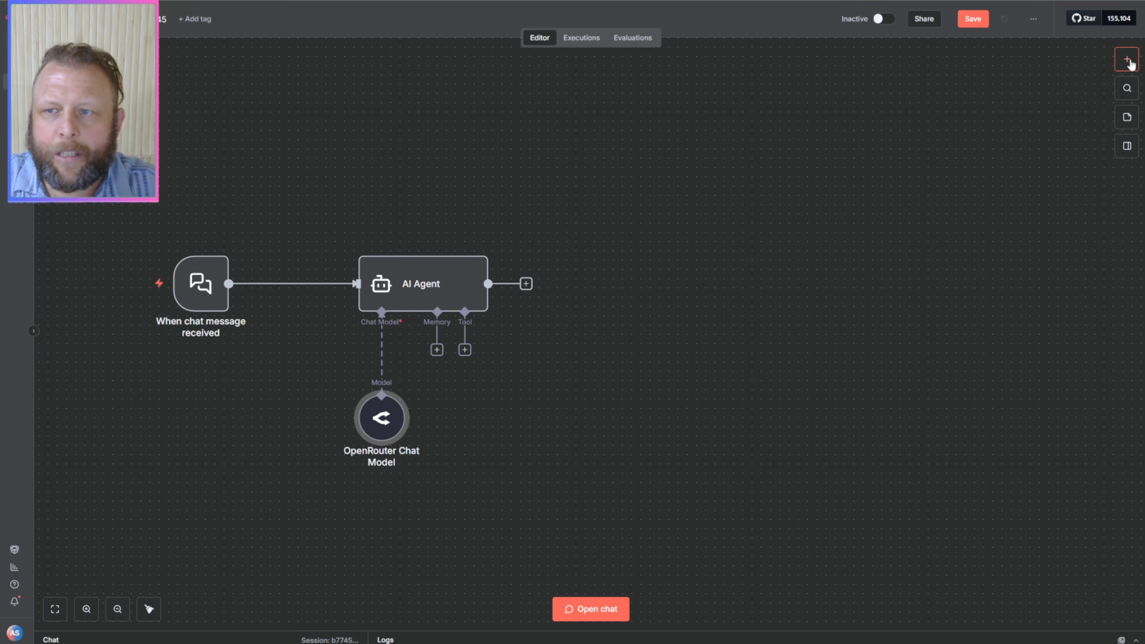
Step: Disconnect the OpenRouter Chat Model from the AI Agent and shift the detached node slightly aside
left_click(1132, 64)
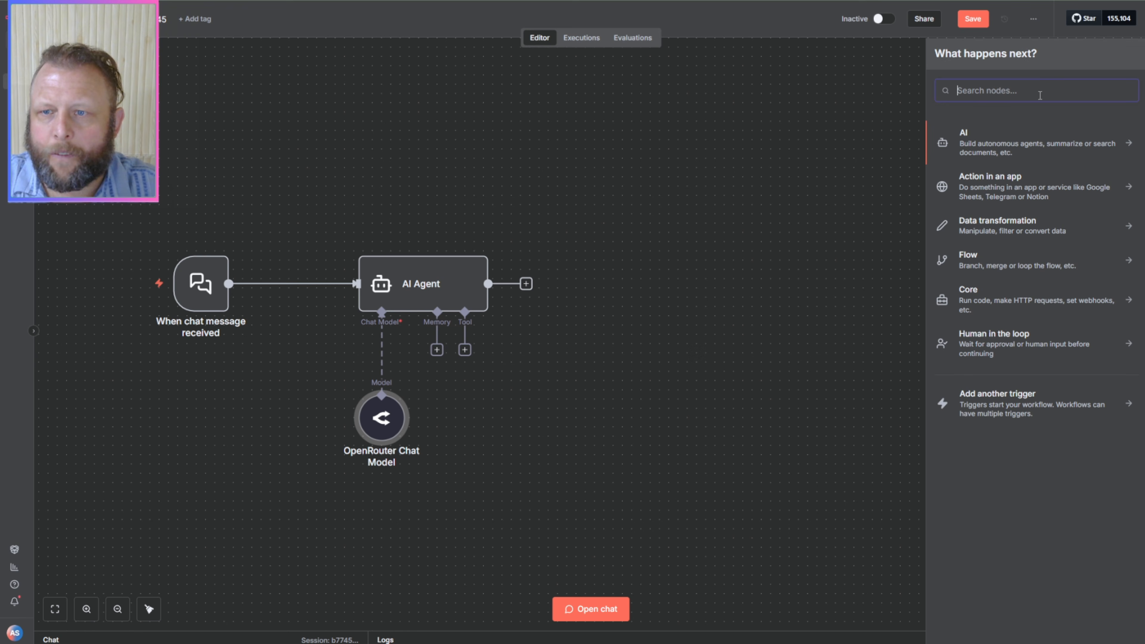
left_click(614, 315)
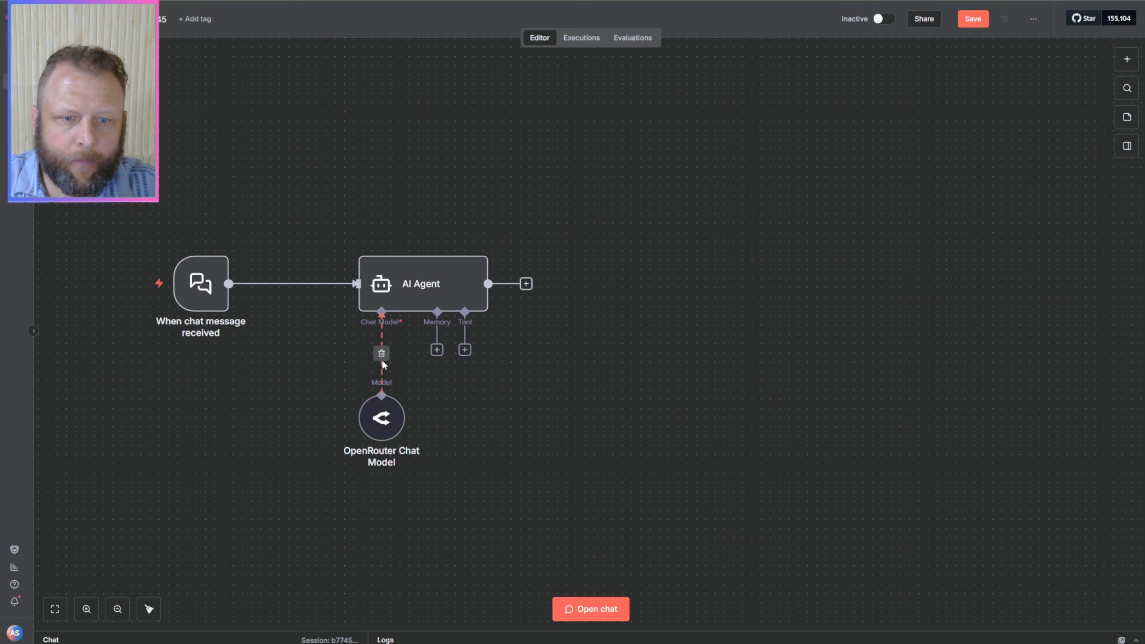
left_click(380, 357)
left_click(381, 352)
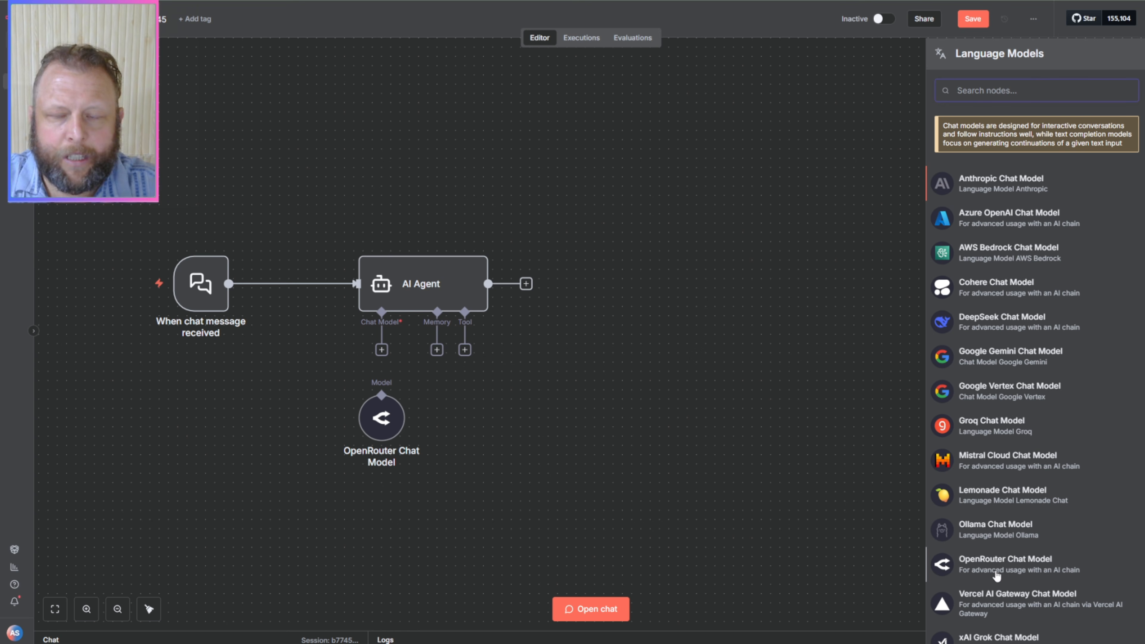
left_click(762, 202)
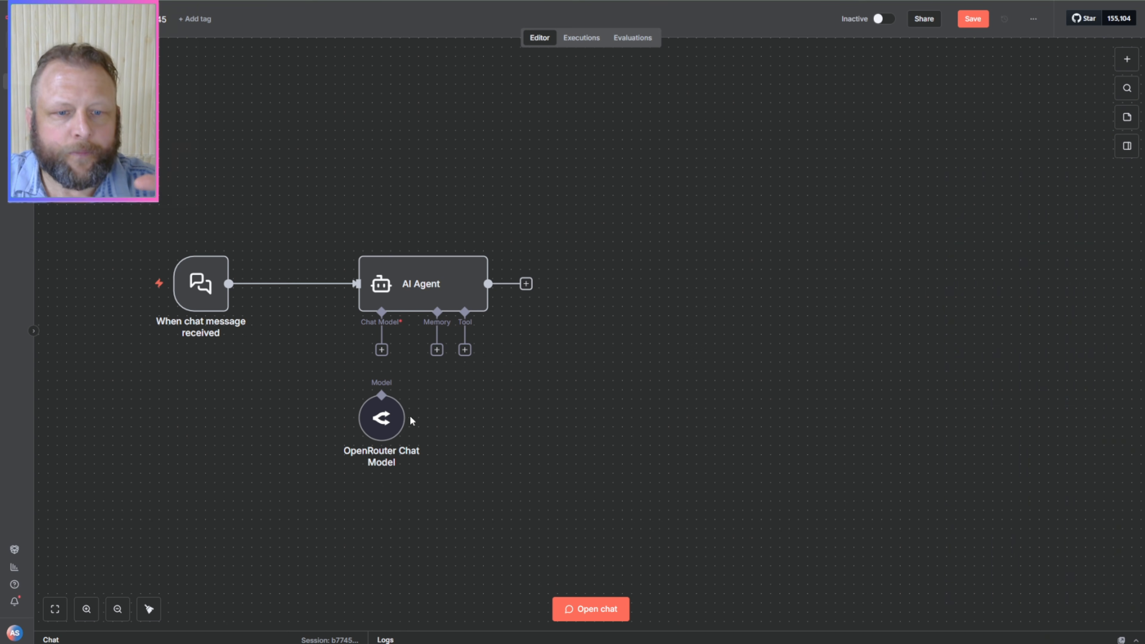
mouse_move(378, 419)
left_mouse_down()
mouse_move(346, 437)
mouse_move(395, 430)
left_mouse_up()
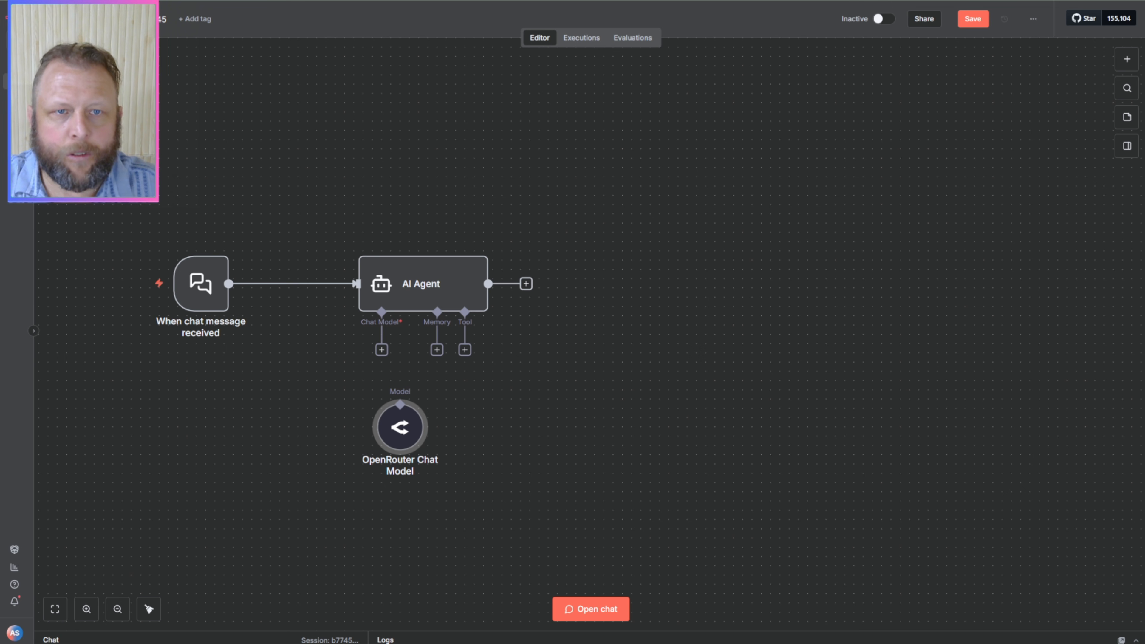
Step: Open the OpenRouter website in a new browser tab, and revisit the AI Agent's chat model choices in the workflow
key("ctrl+t")
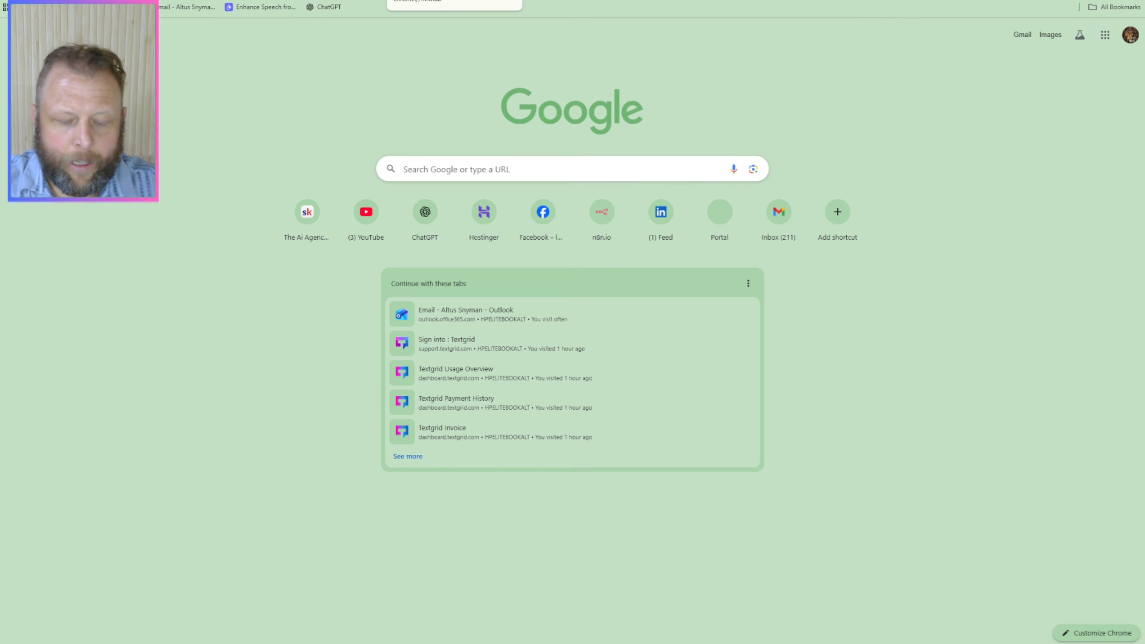
type("open")
key("Return")
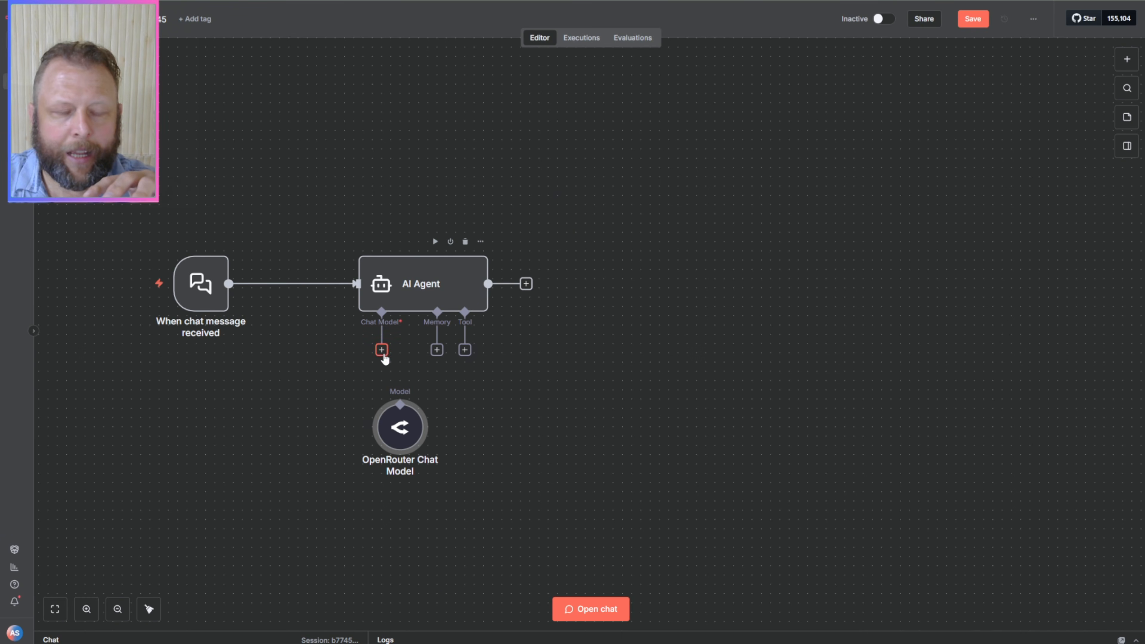
left_click(382, 350)
left_click(693, 261)
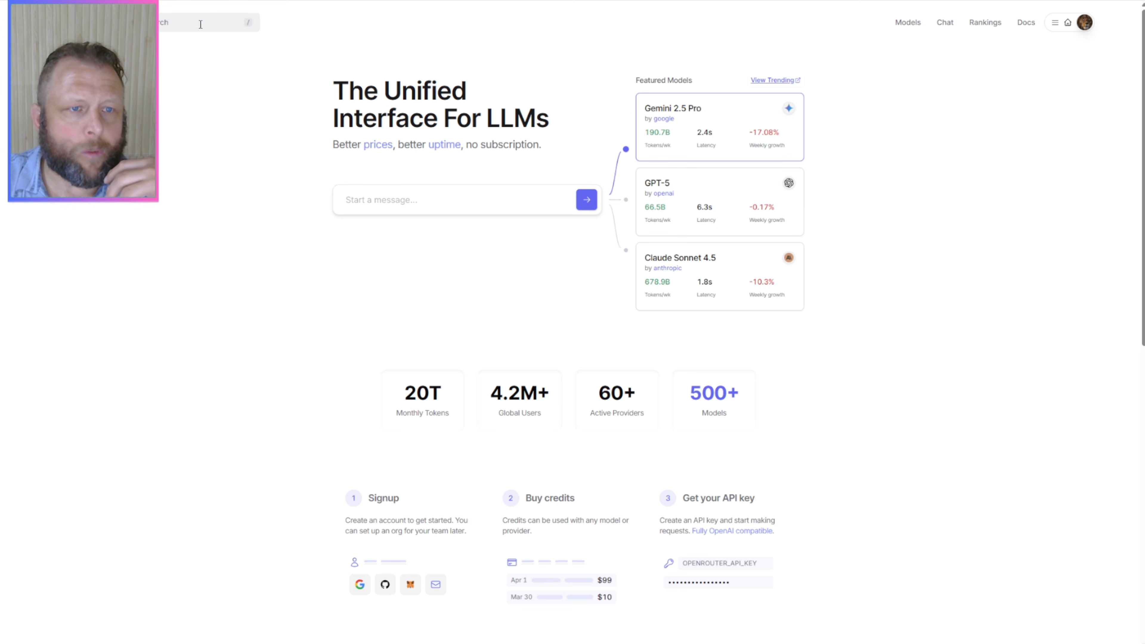
Step: Look through the model suggestions in OpenRouter's site search, and open the full Models catalogue
left_click(204, 28)
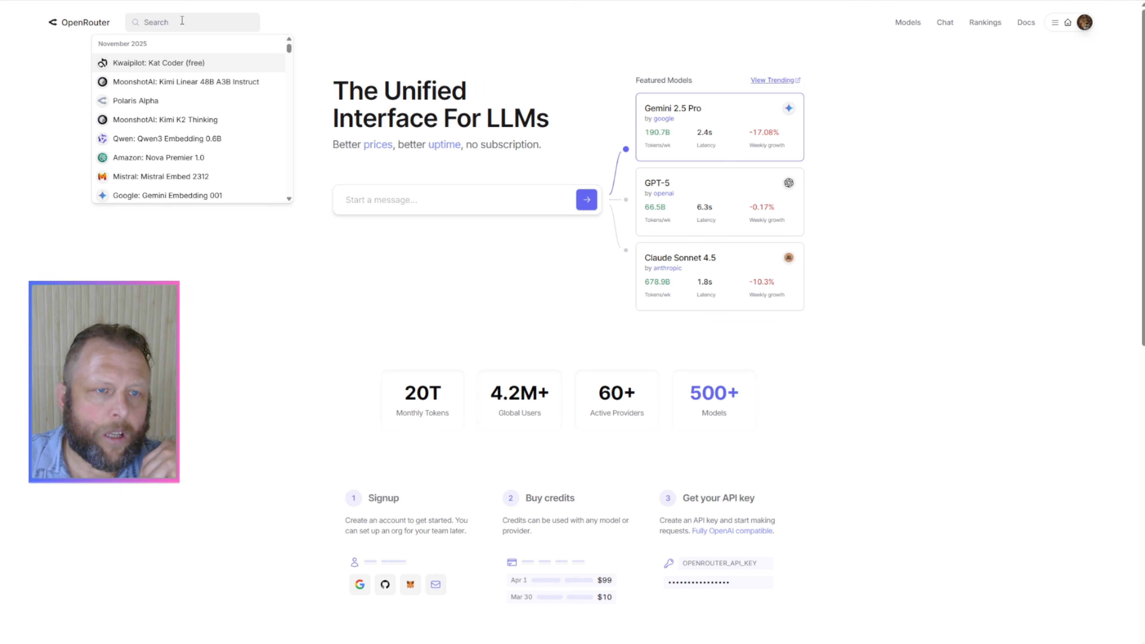
left_click(241, 52)
left_click(200, 26)
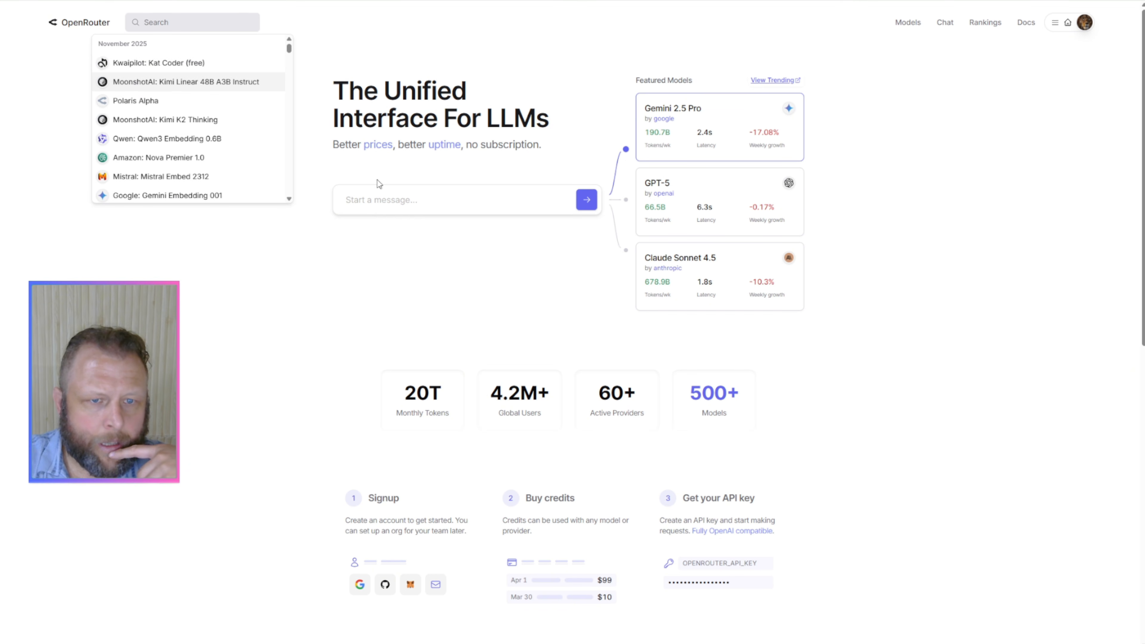
left_click(378, 199)
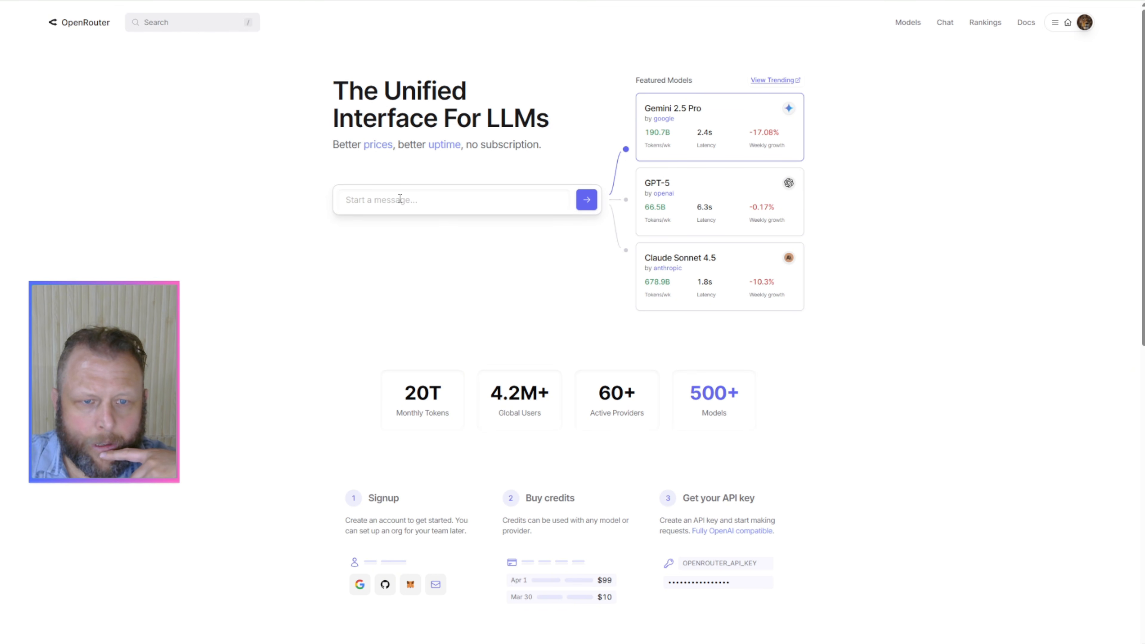
left_click(185, 21)
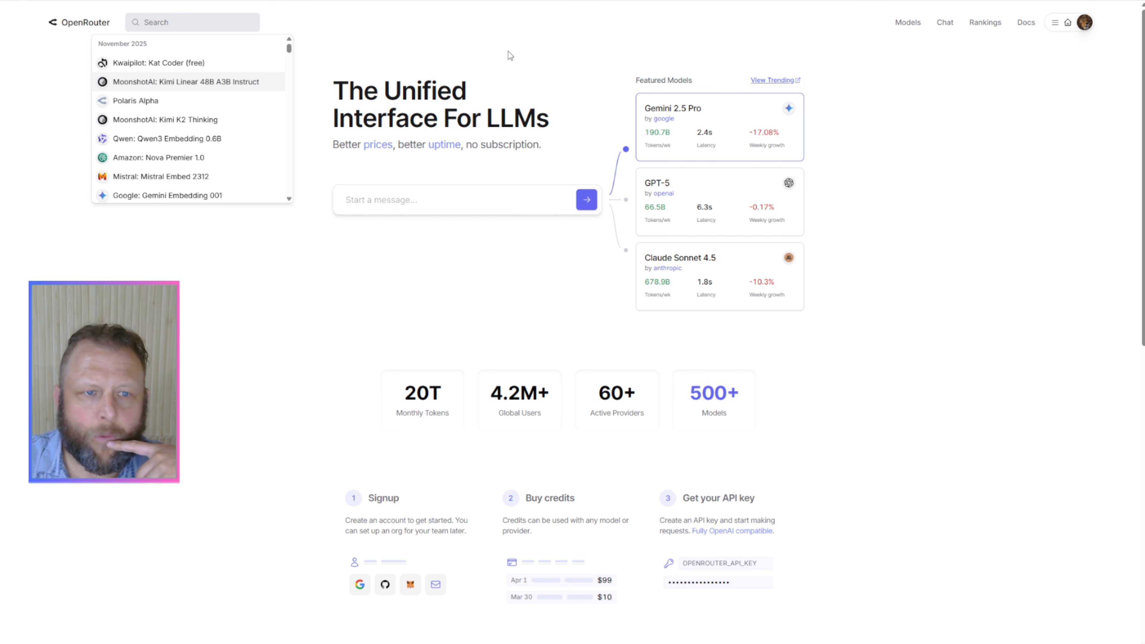
left_click(568, 66)
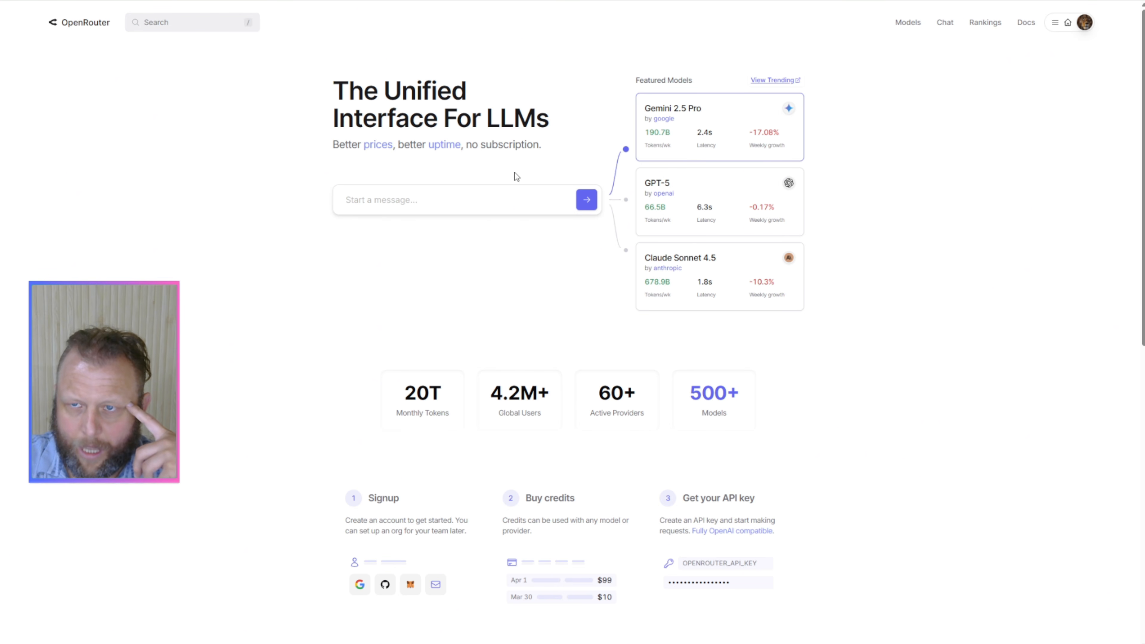
left_click(915, 26)
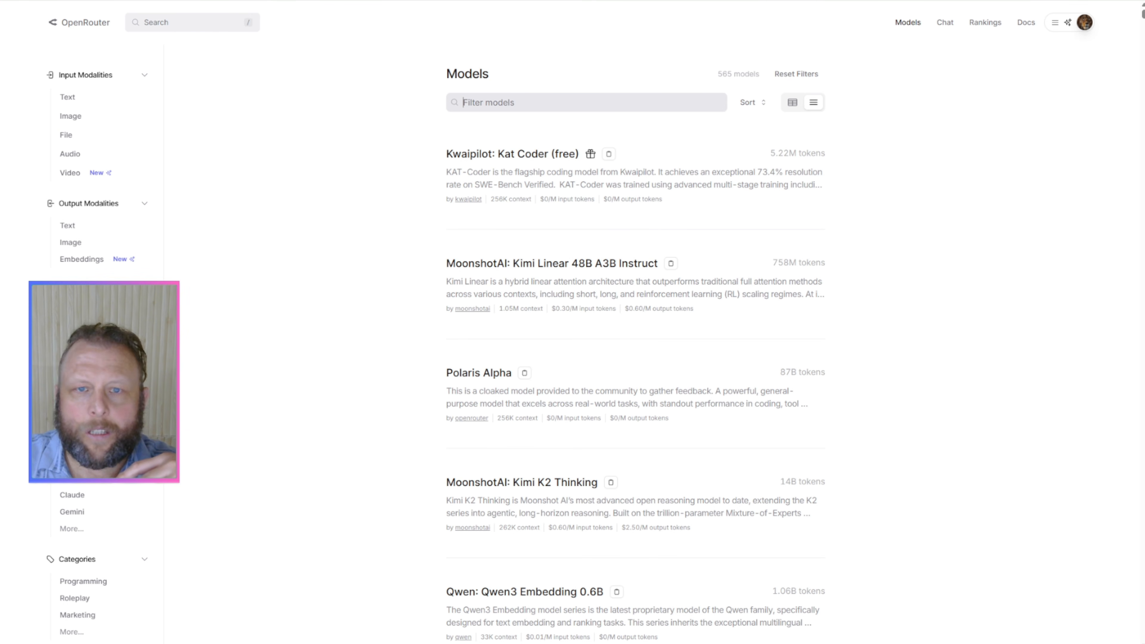
Step: Return to the OpenRouter home page, open the featured GPT-5 model, and review its providers, performance charts and apps
key("alt+Left")
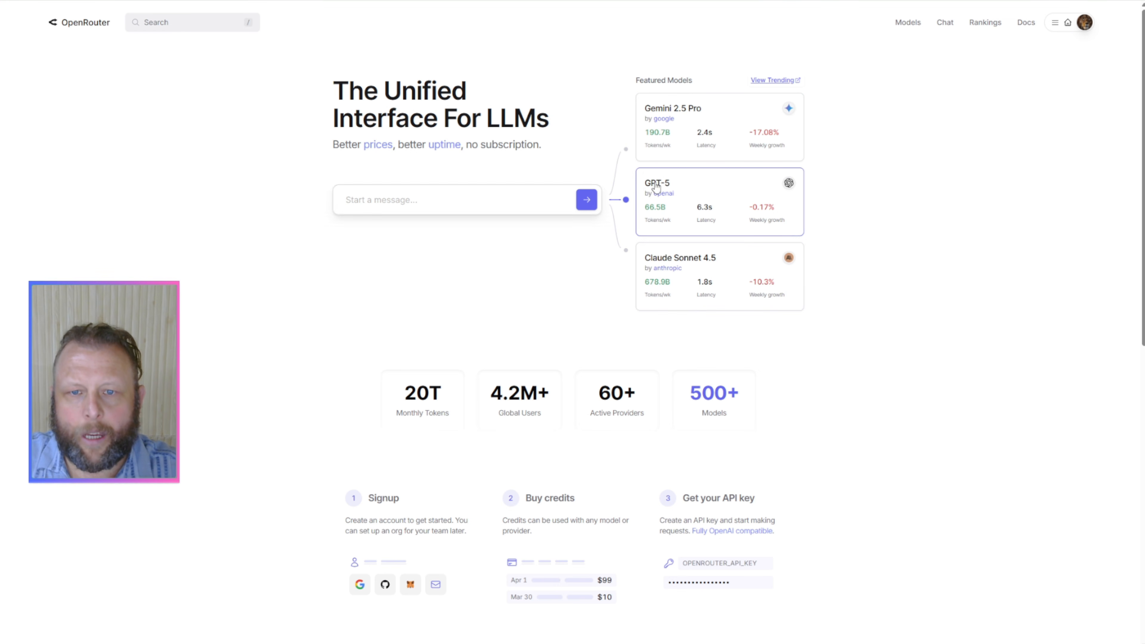
left_click(671, 189)
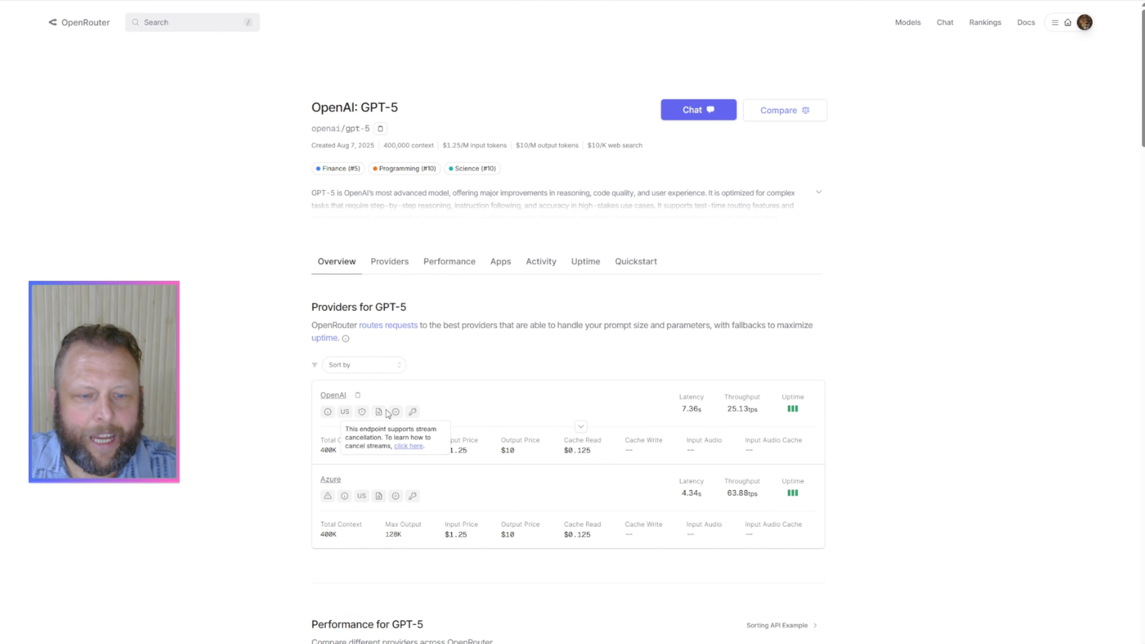
scroll(356, 406, "down", 3)
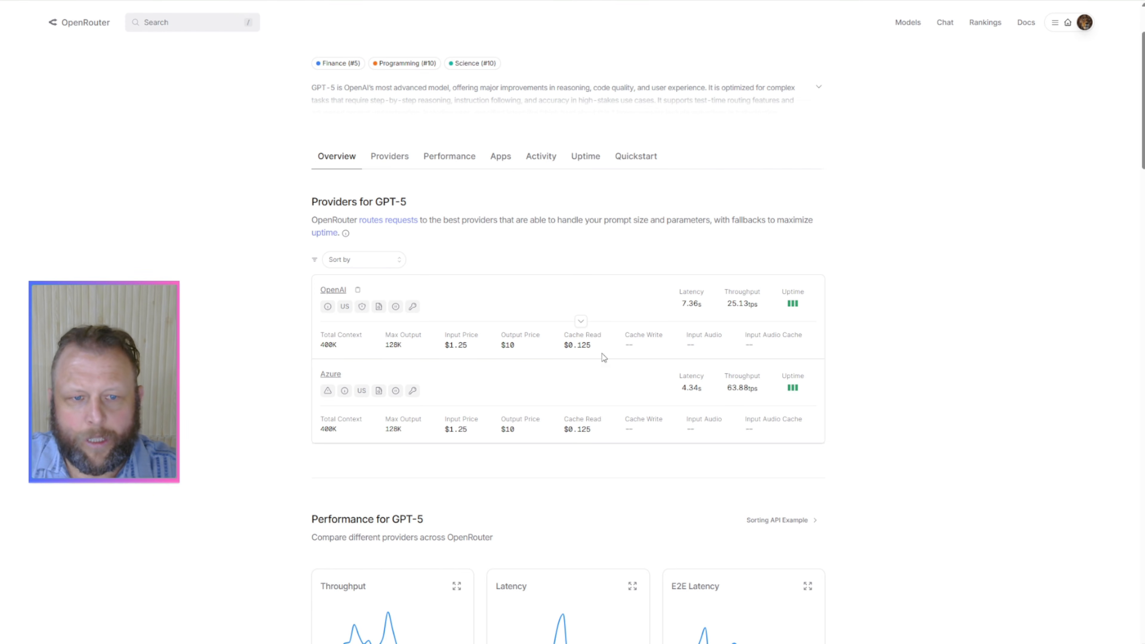
scroll(586, 383, "down", 7)
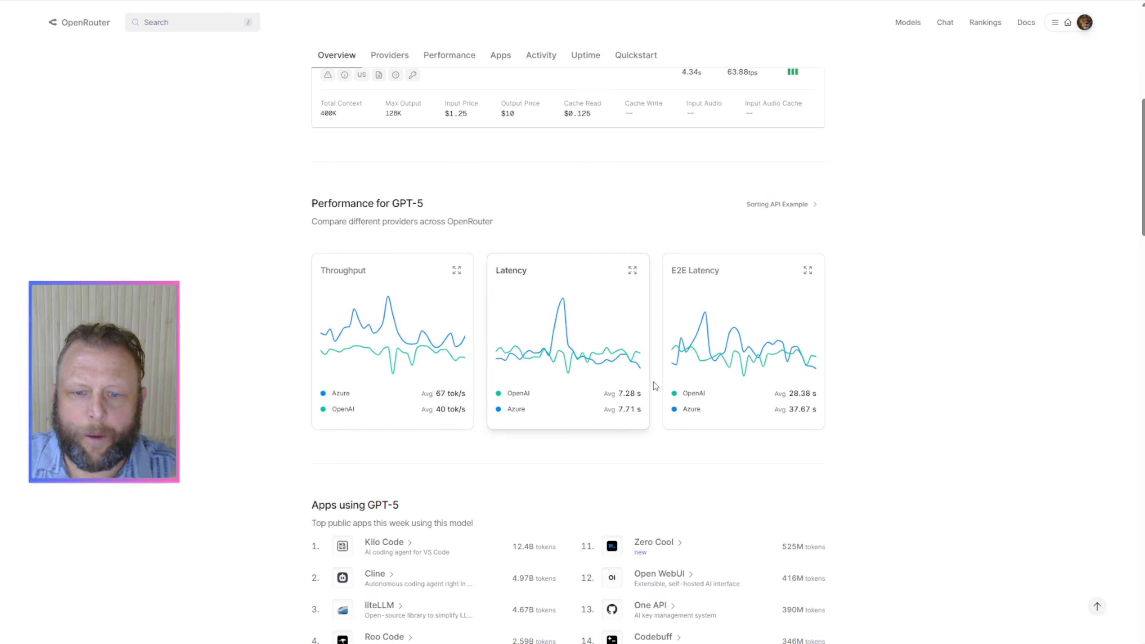
scroll(655, 385, "down", 1)
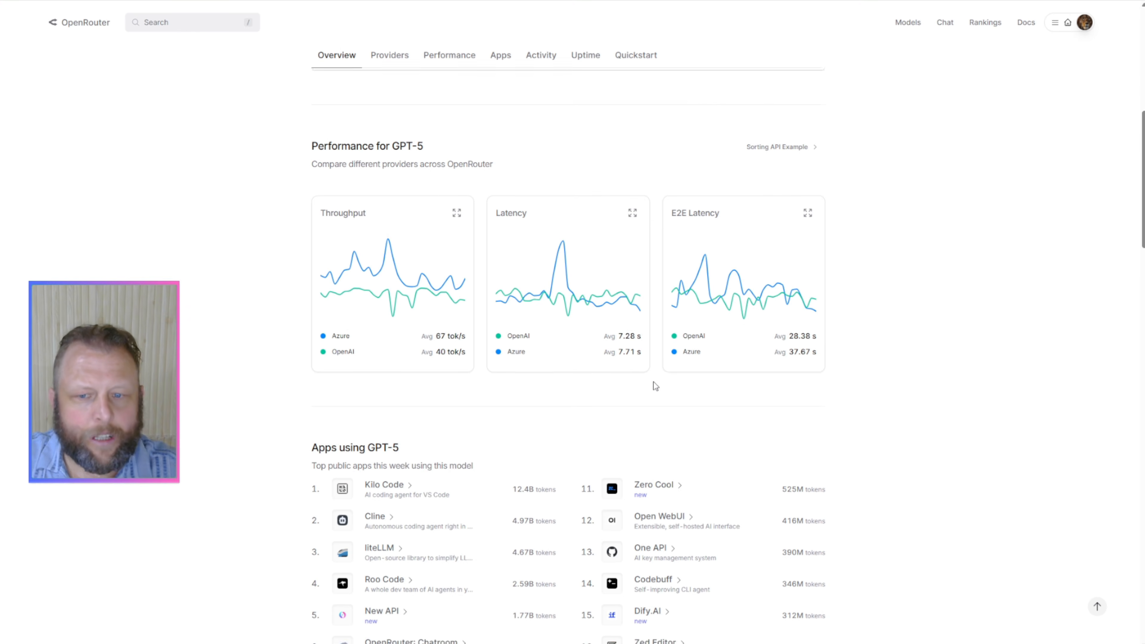
scroll(656, 386, "down", 3)
scroll(656, 386, "up", 12)
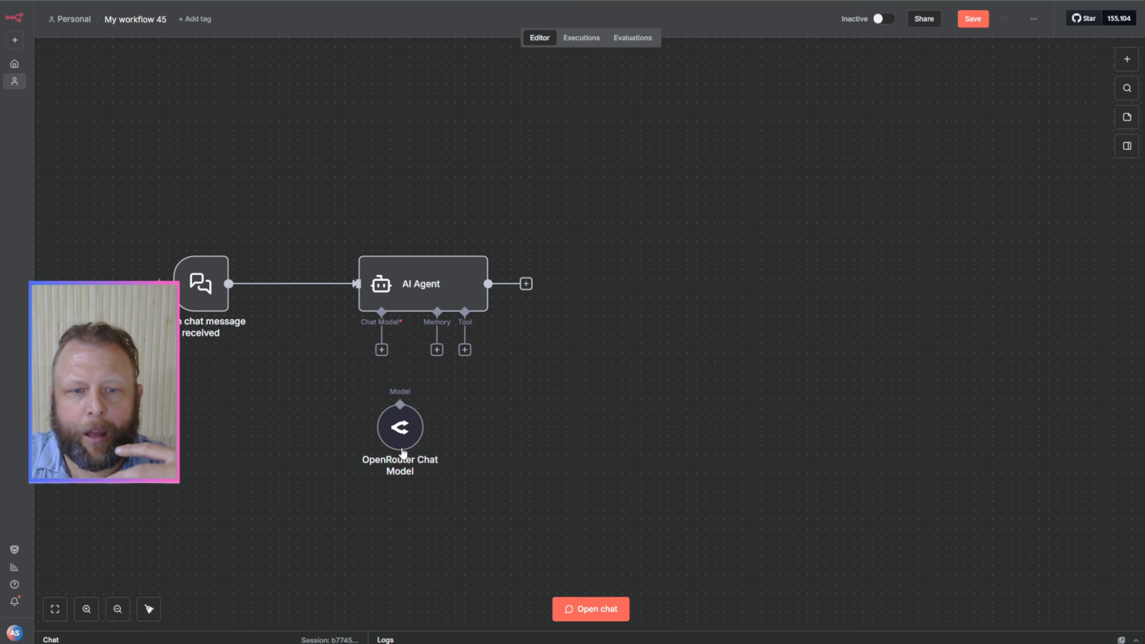
Step: In the n8n workflow, delete the detached OpenRouter Chat Model and add an OpenAI Chat Model as the AI Agent's chat model
left_click_drag(401, 424, 275, 413)
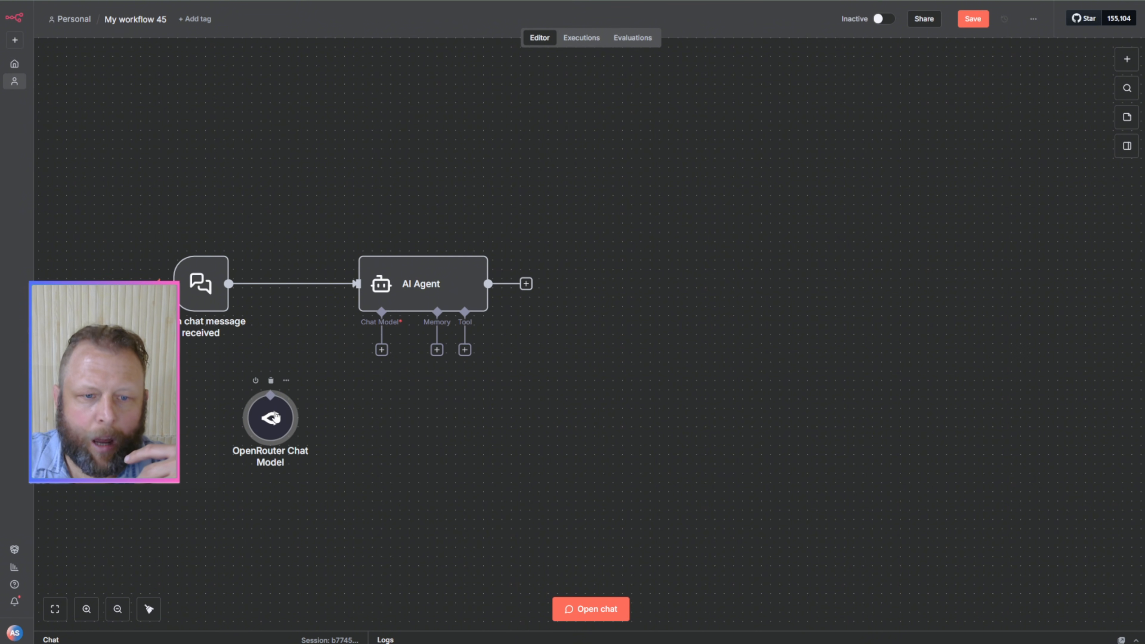
left_click(271, 381)
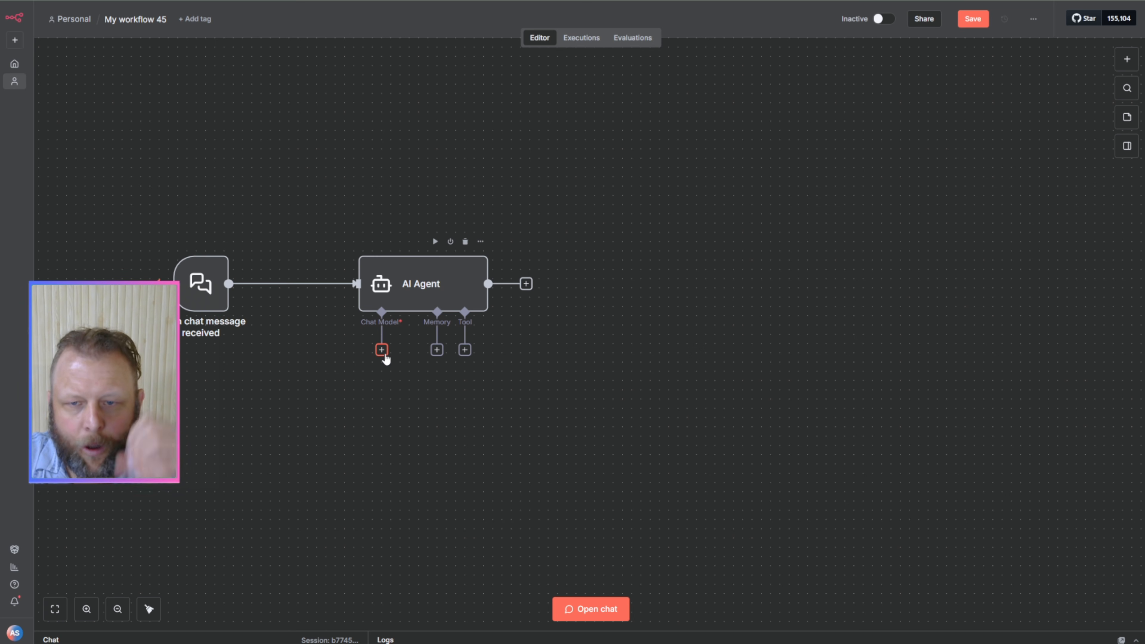
left_click(381, 350)
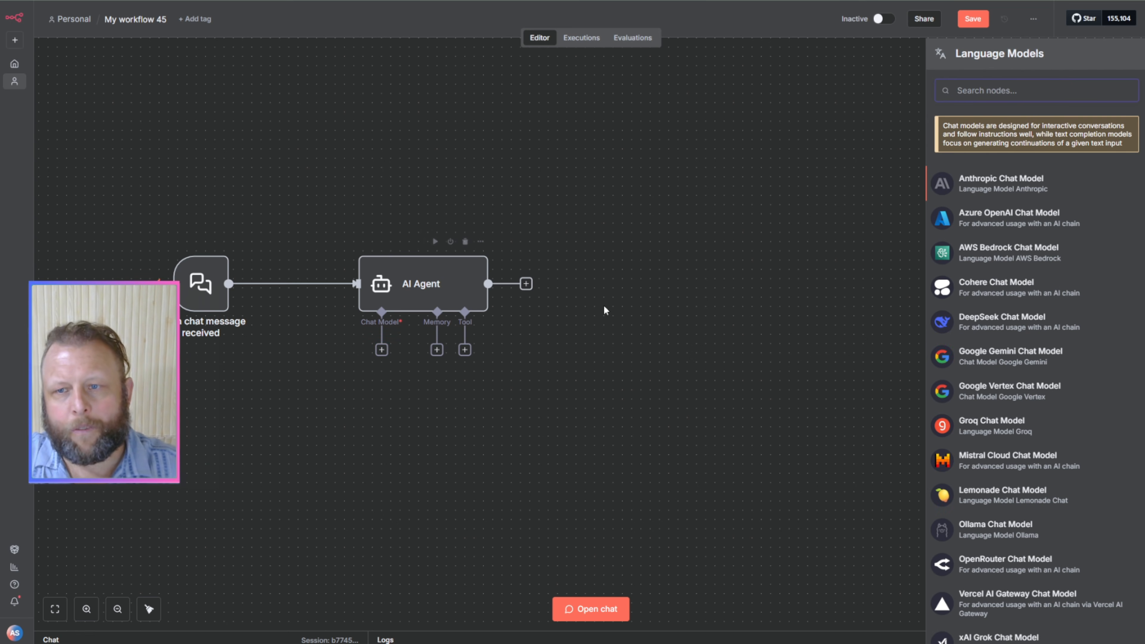
type("ope")
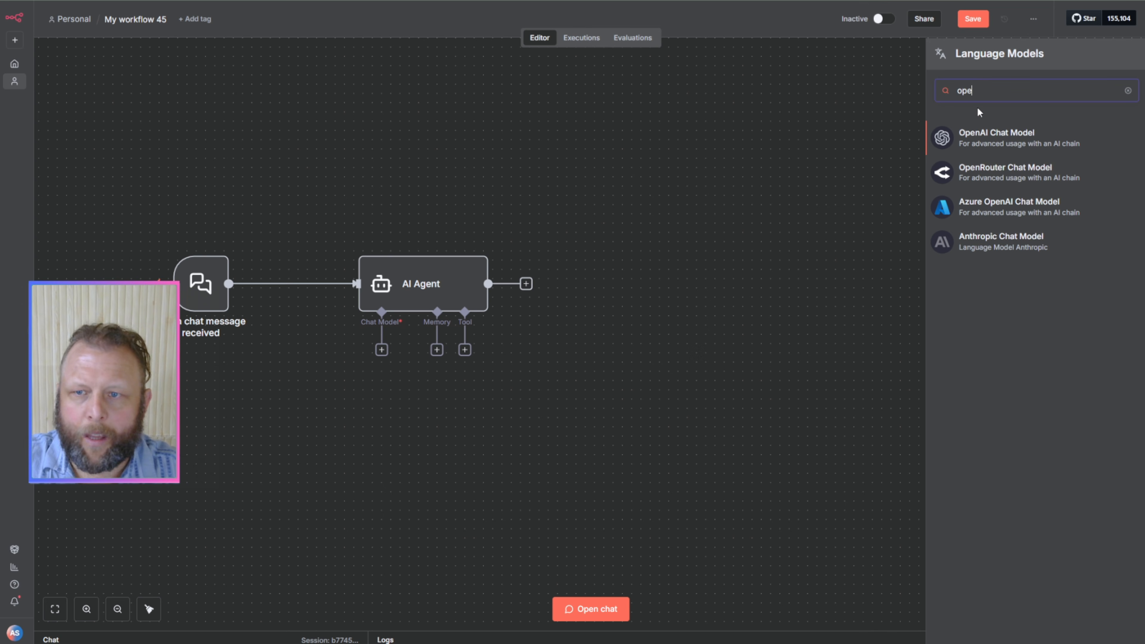
left_click(977, 145)
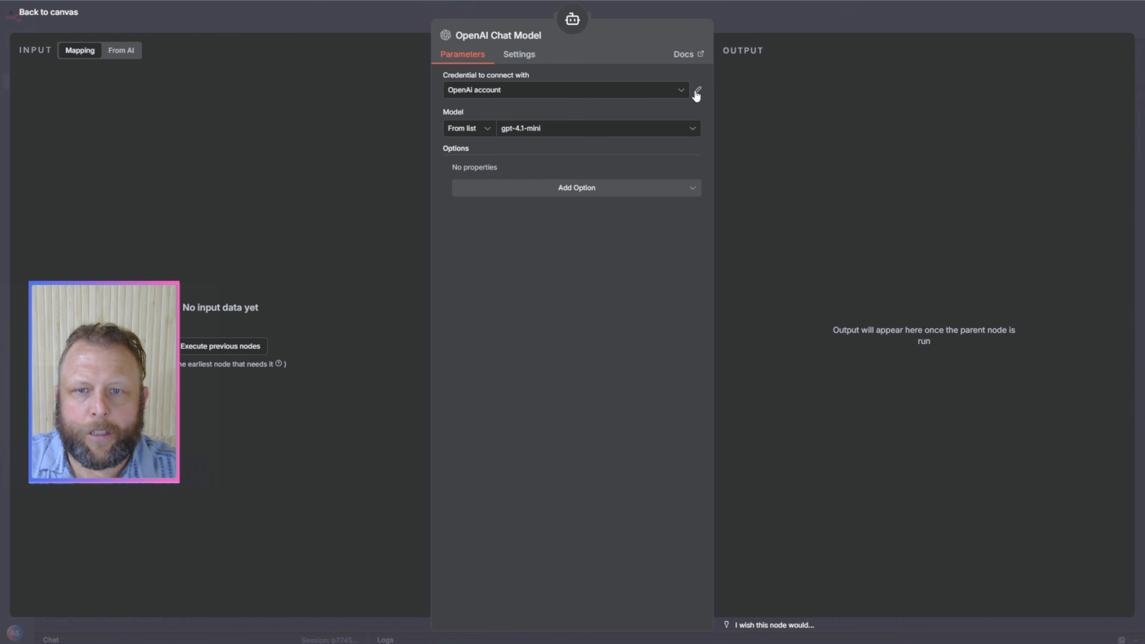
Step: Inspect the OpenAI account credential's connection settings and browse the models available to the OpenAI Chat Model
left_click(697, 92)
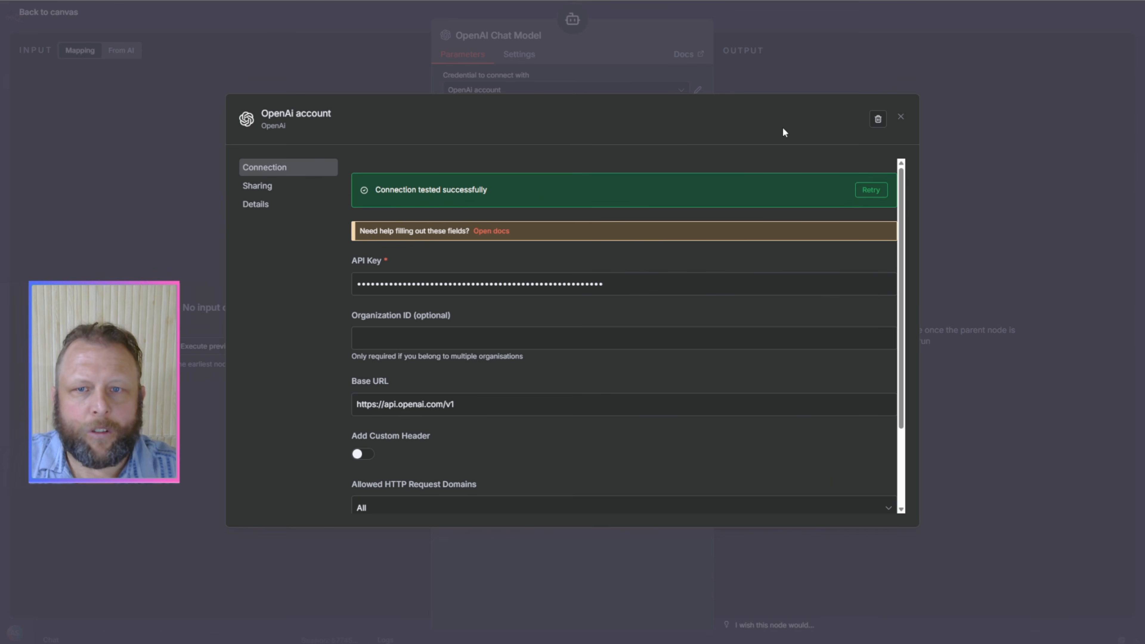
left_click(643, 55)
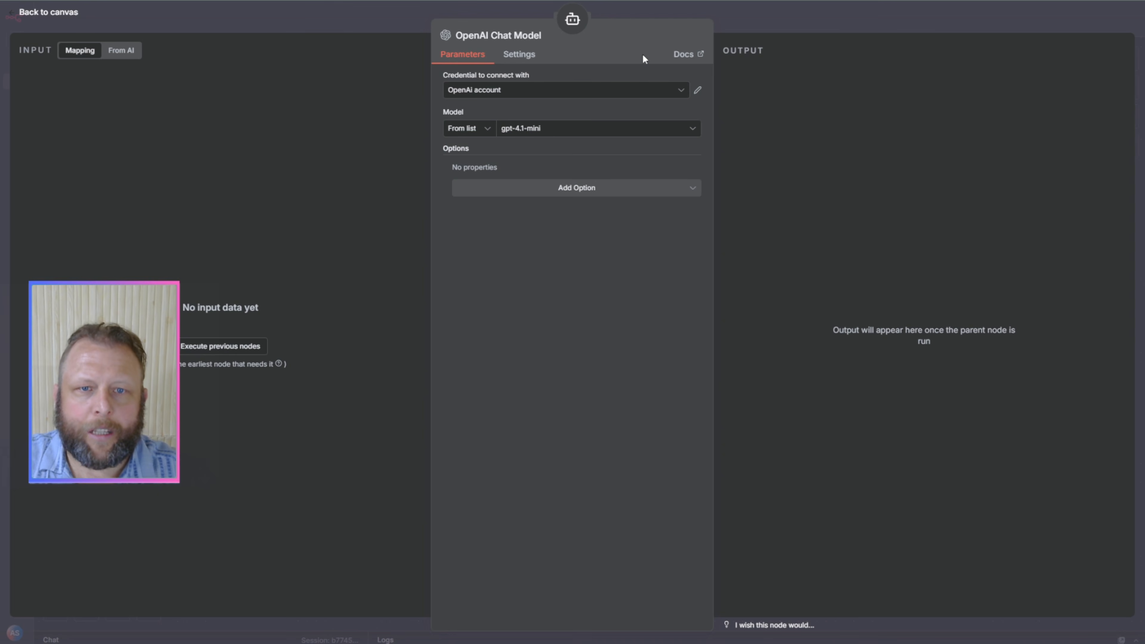
left_click(550, 131)
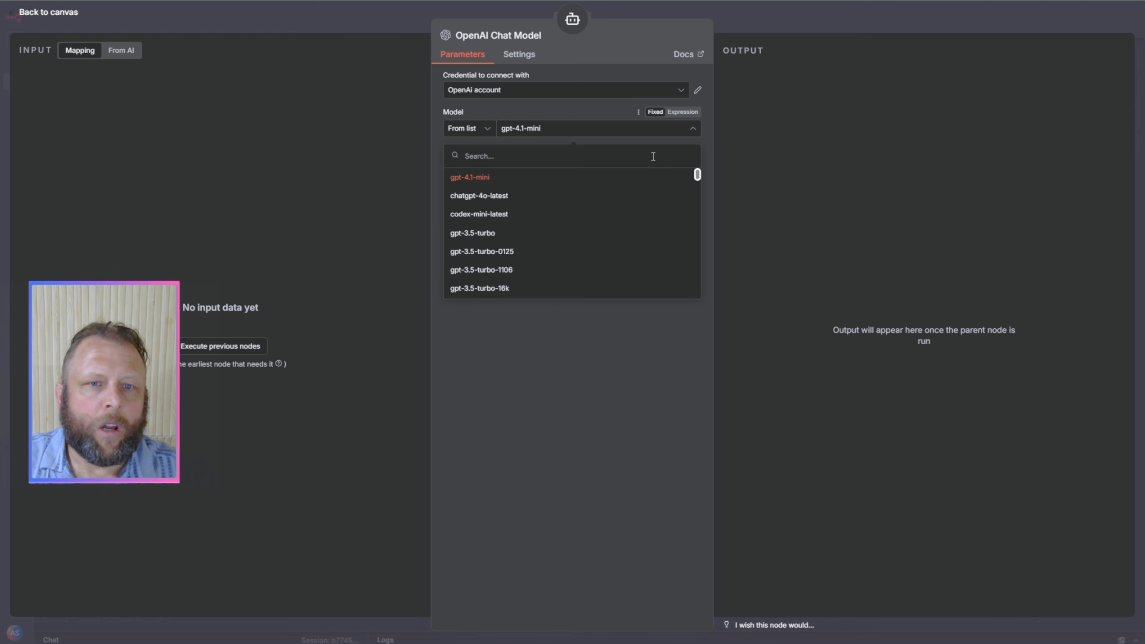
scroll(635, 208, "down", 15)
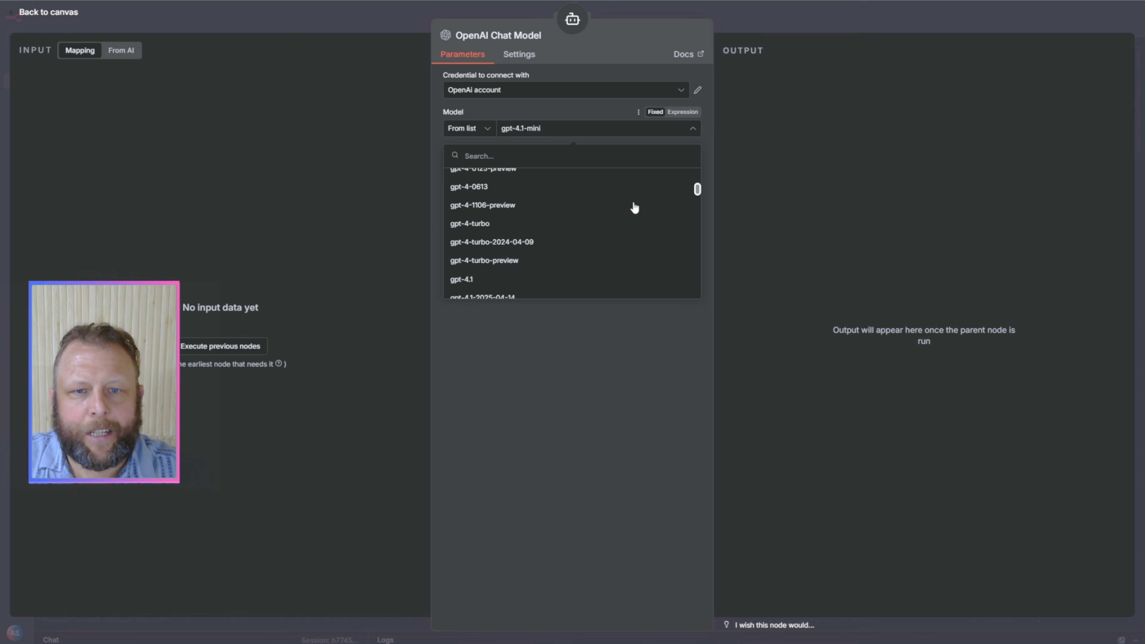
scroll(635, 208, "up", 15)
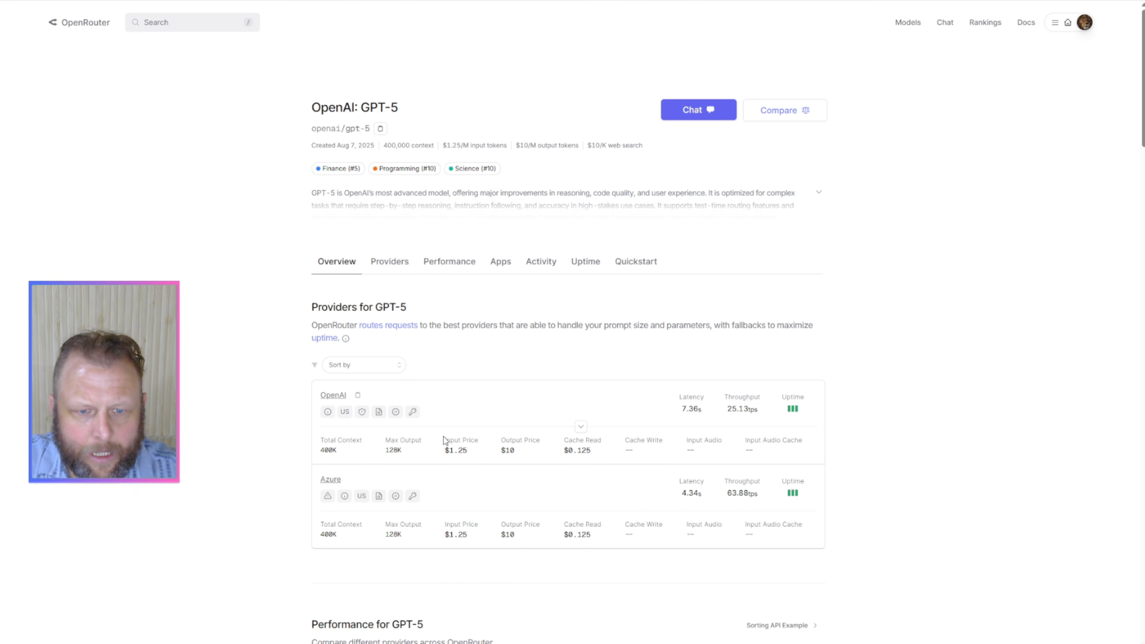
Step: Switch back to OpenRouter's GPT-5 page and compare the OpenAI and Azure providers' prices, latency and throughput
left_click_drag(444, 441, 458, 487)
scroll(486, 491, "down", 1)
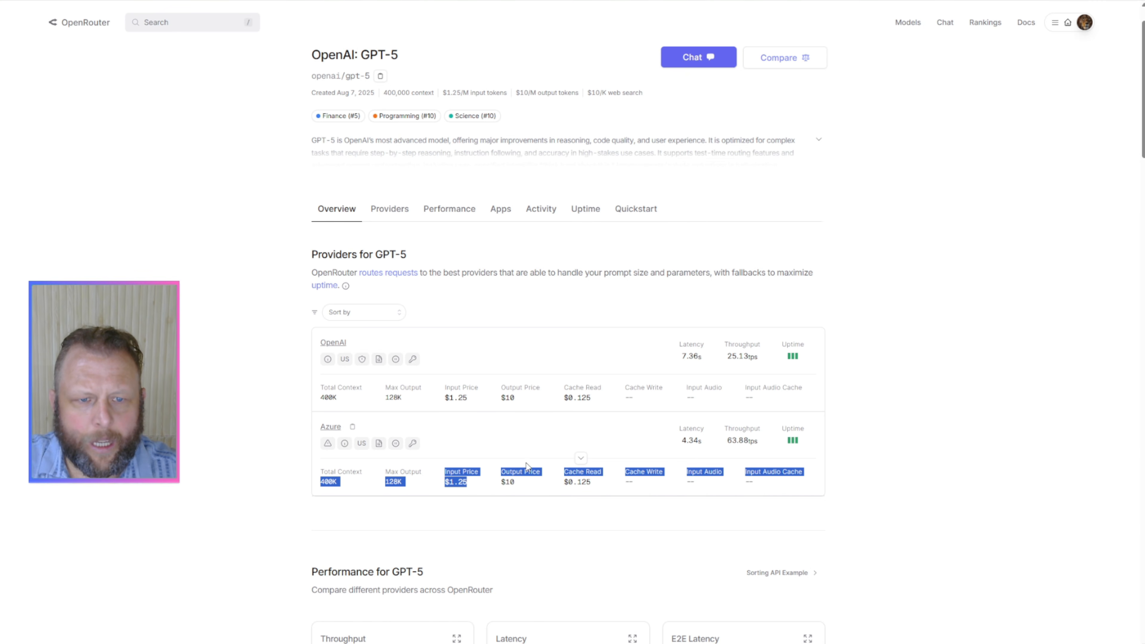
scroll(506, 302, "down", 3)
scroll(477, 280, "up", 1)
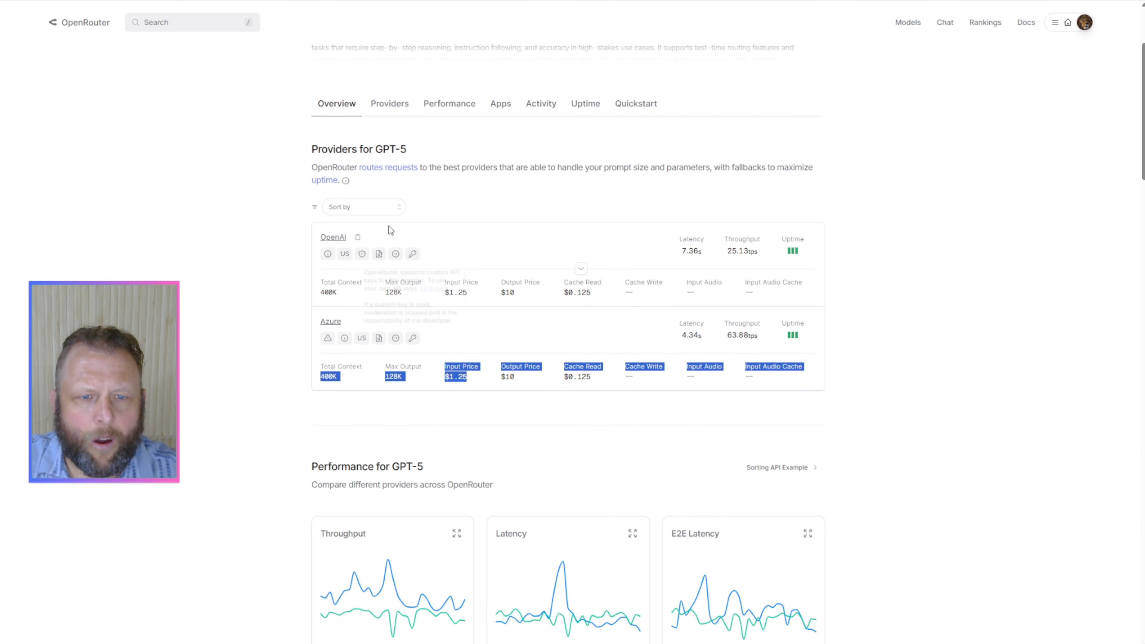
left_click(500, 335)
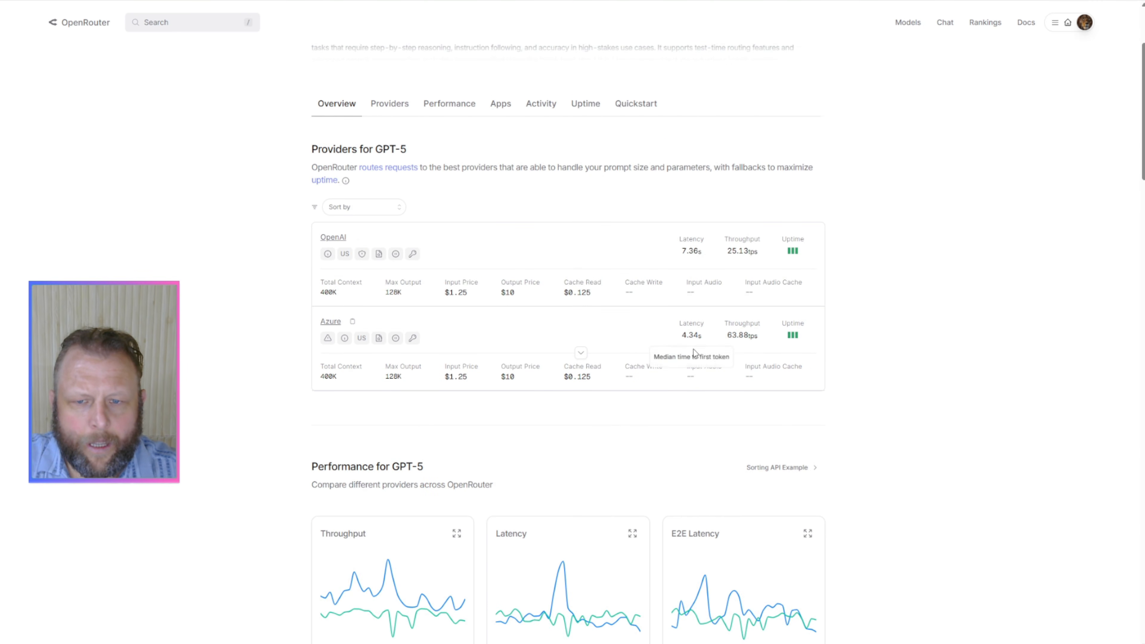
scroll(582, 354, "down", 4)
scroll(472, 377, "up", 8)
scroll(472, 377, "down", 10)
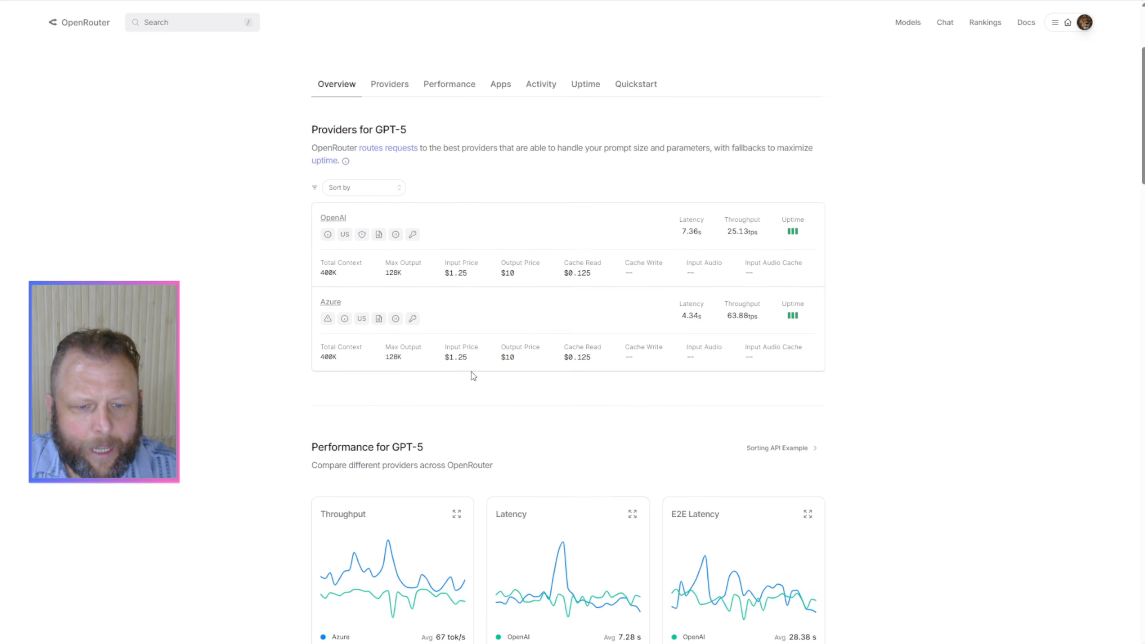
scroll(471, 376, "up", 10)
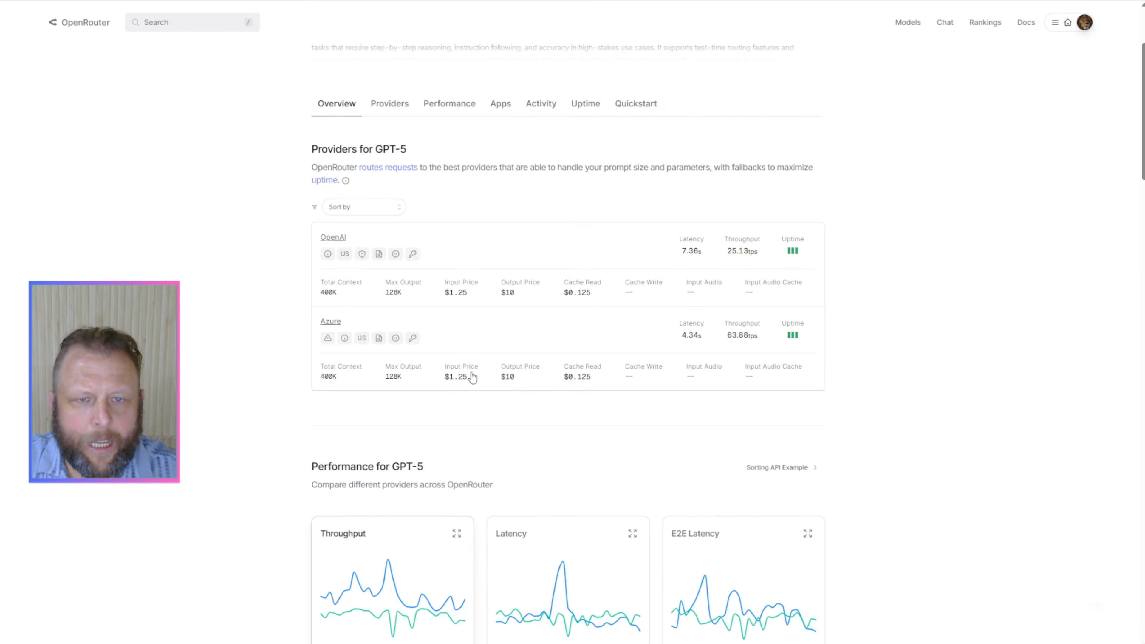
Step: Search OpenRouter for "4.1 min" and open the OpenAI: GPT-4.1 Mini model page
left_click(162, 18)
type("4")
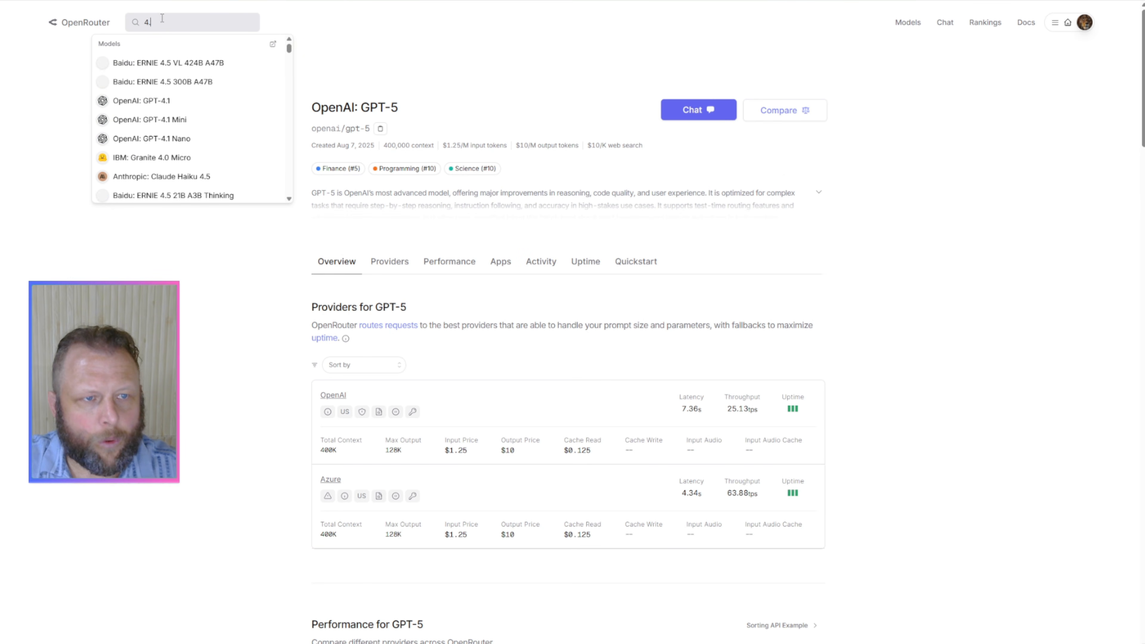
type(".1 min")
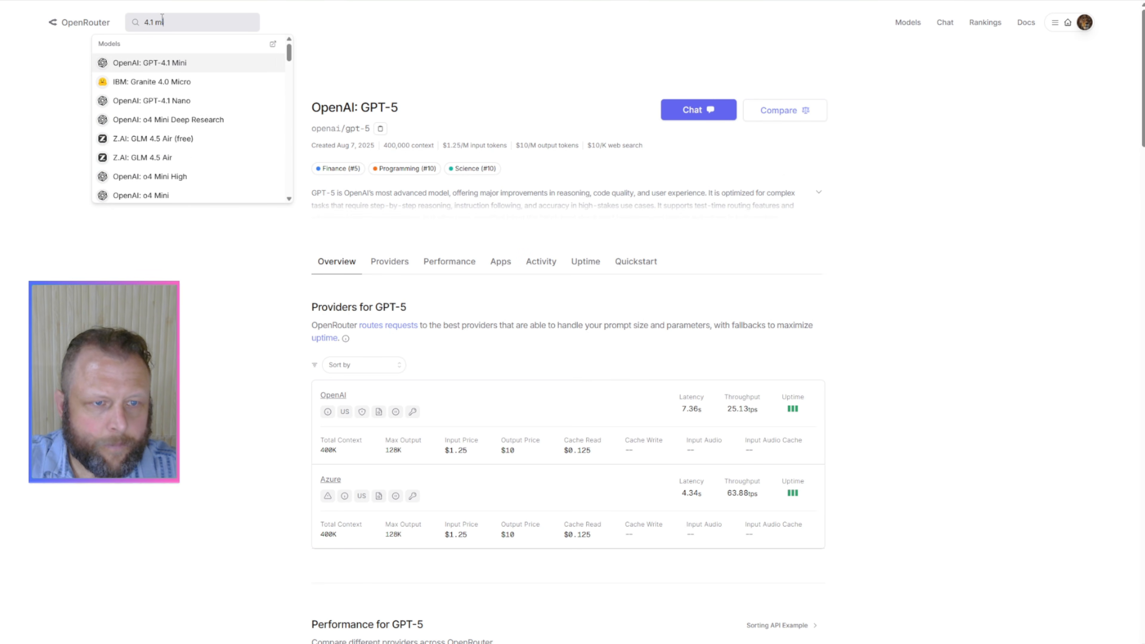
left_click(173, 65)
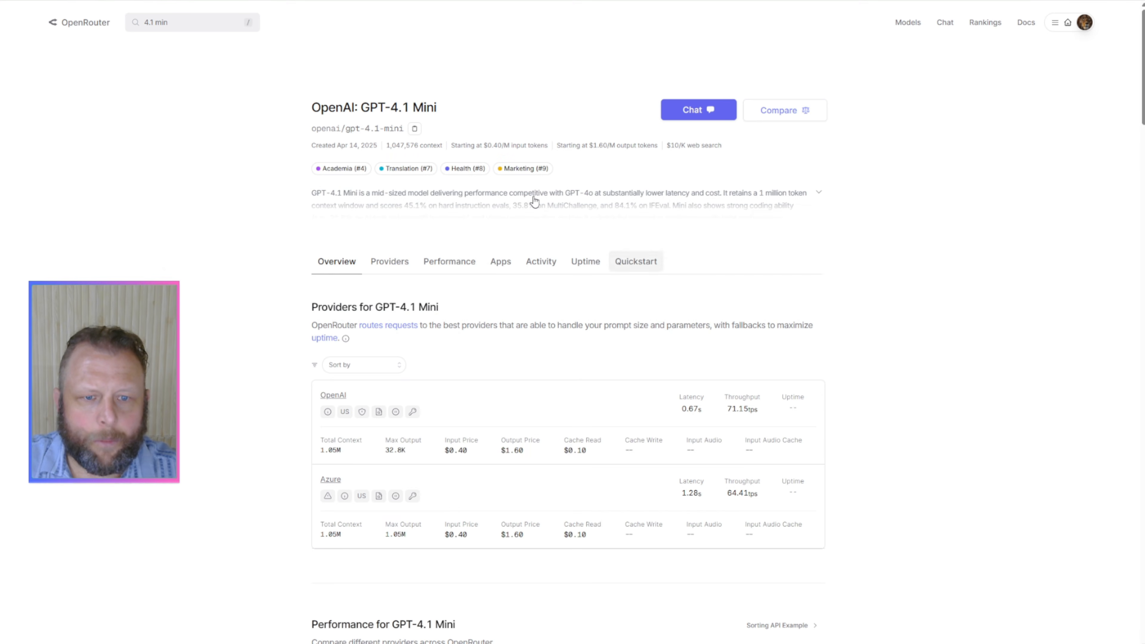
Step: Open a model comparison for GPT-4.1 Mini and choose OpenAI: GPT-5 as the second model
left_click(787, 116)
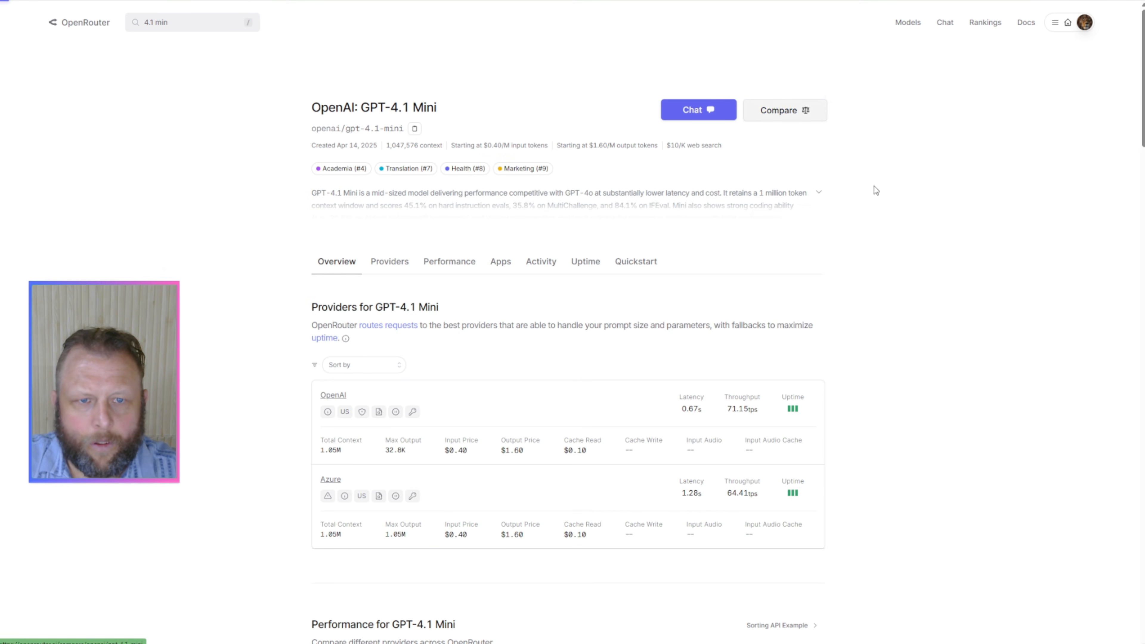
left_click(693, 124)
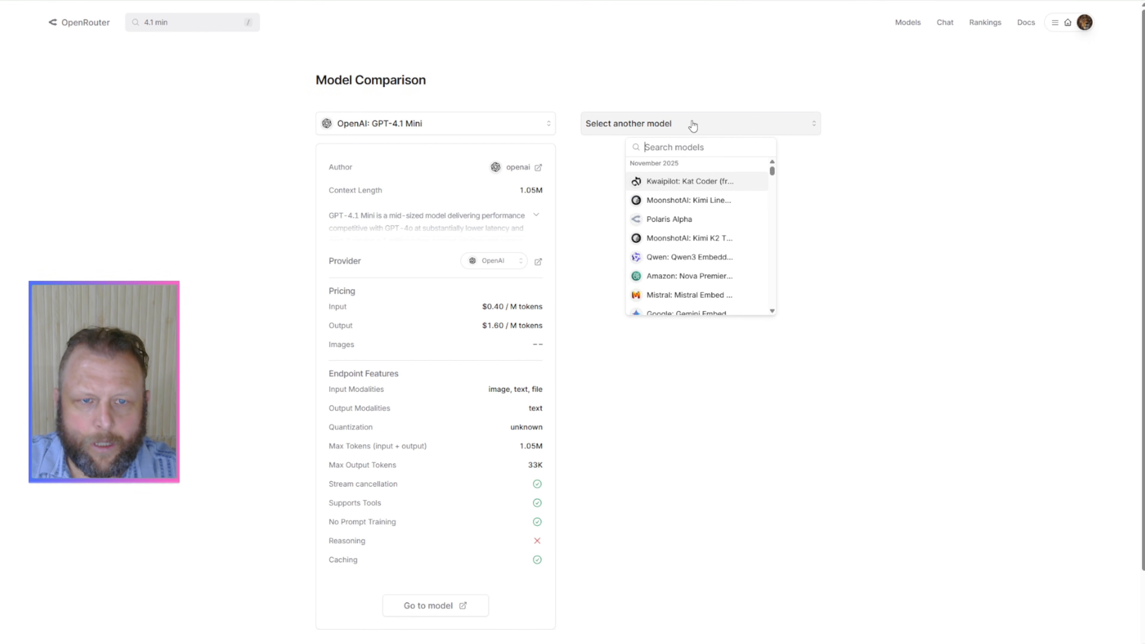
type("gpt")
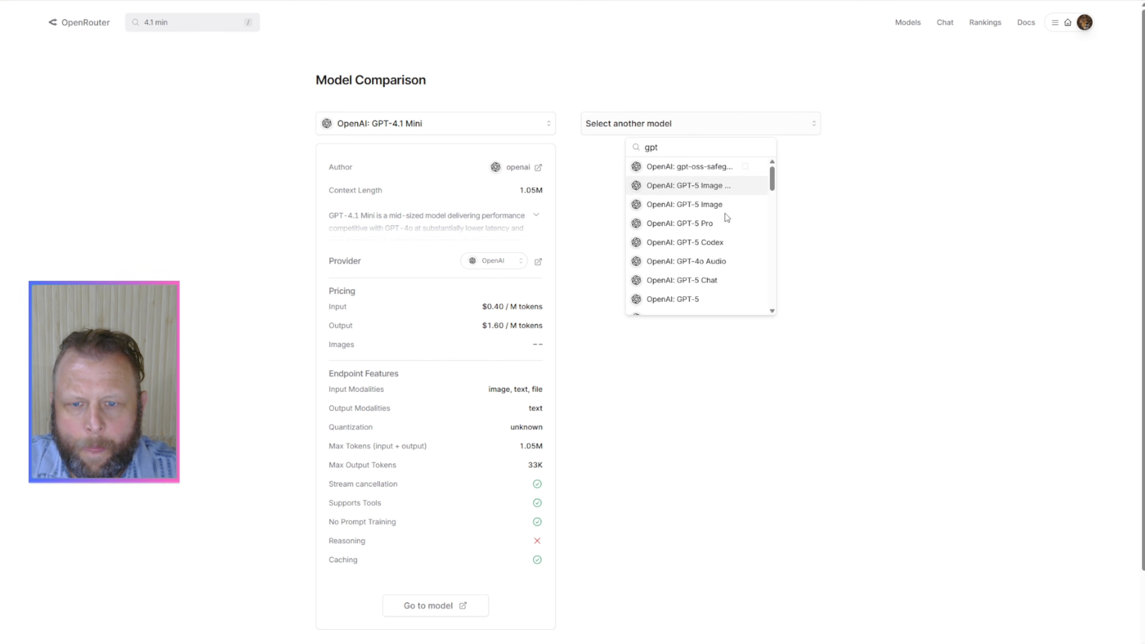
left_click(711, 299)
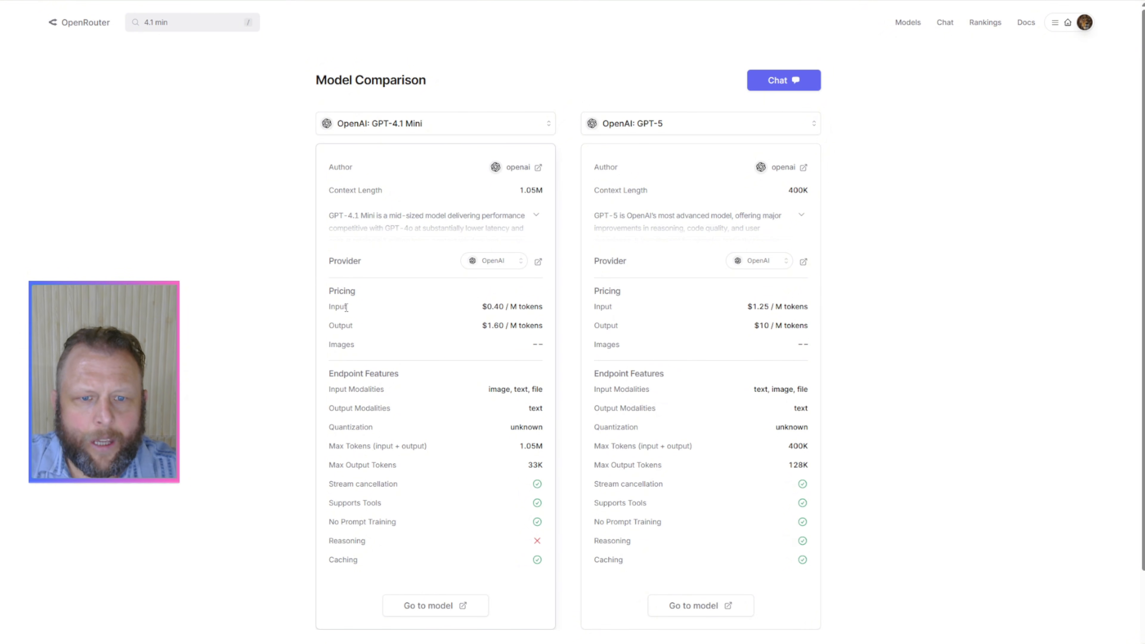
Step: Compare the input and output token prices of GPT-4.1 Mini and GPT-5 in the Pricing sections
left_click_drag(492, 307, 513, 309)
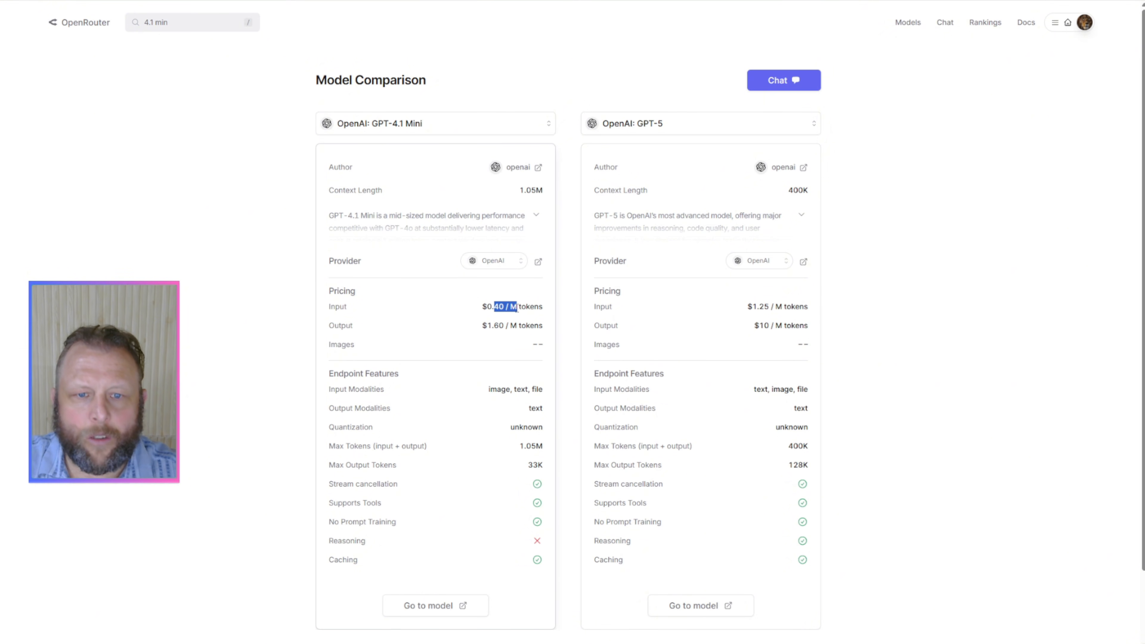
left_click_drag(753, 308, 773, 307)
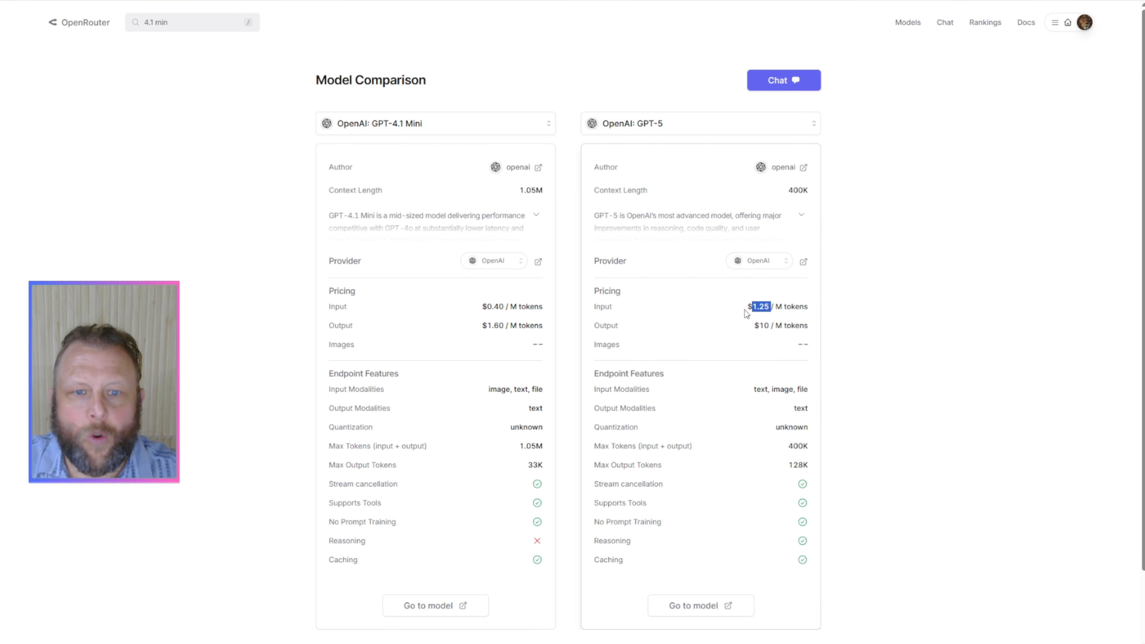
left_click_drag(742, 308, 773, 307)
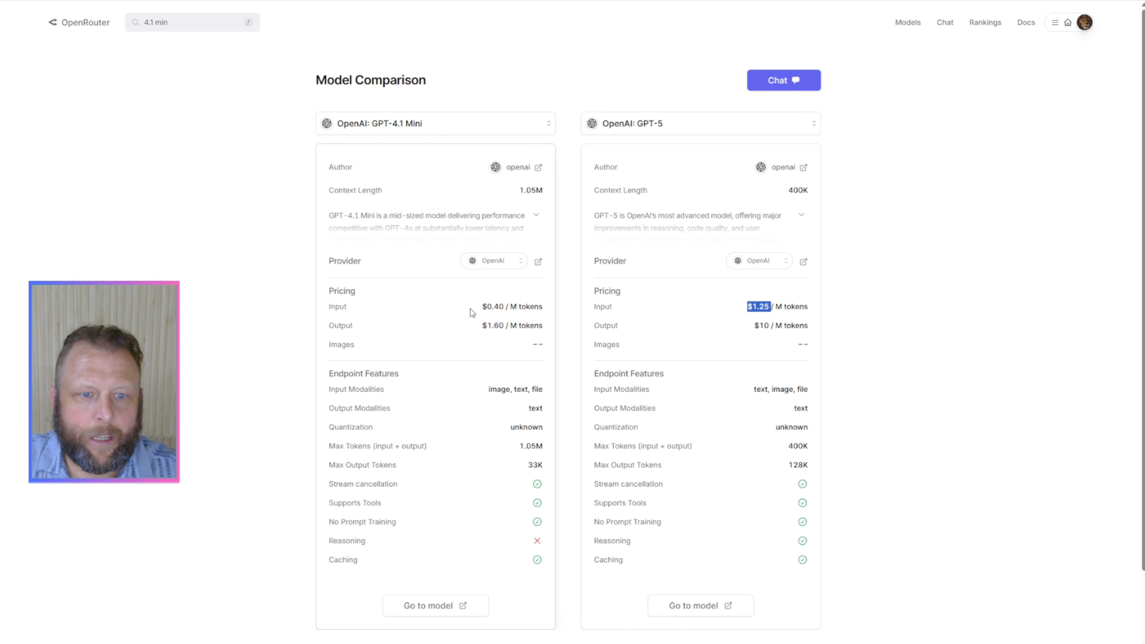
left_click_drag(437, 324, 517, 326)
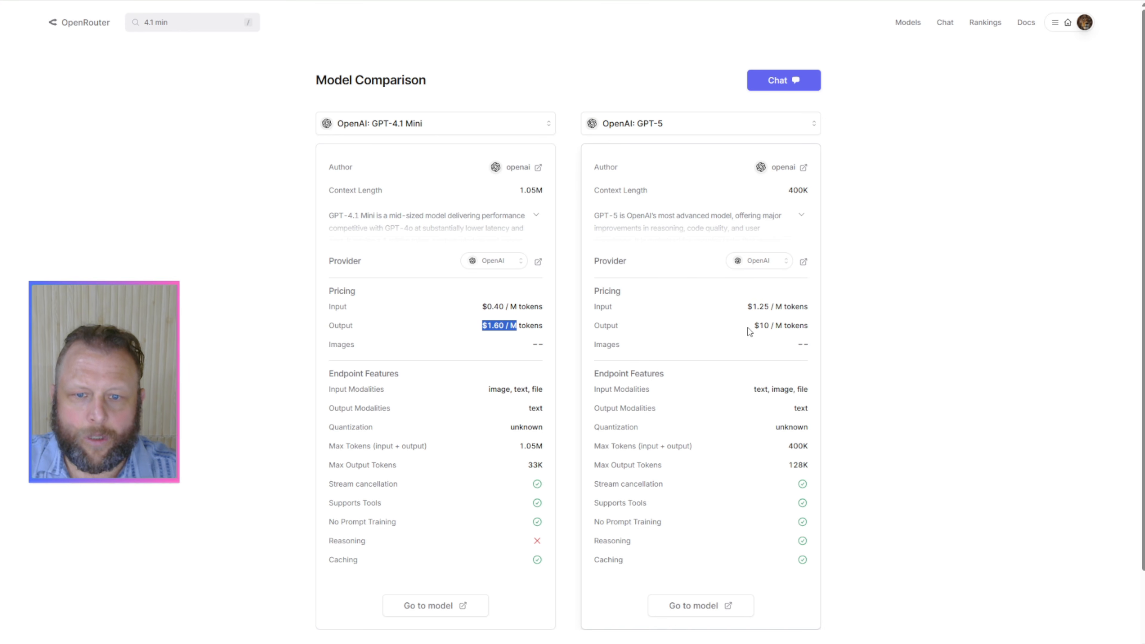
left_click_drag(749, 328, 794, 325)
left_click(762, 327)
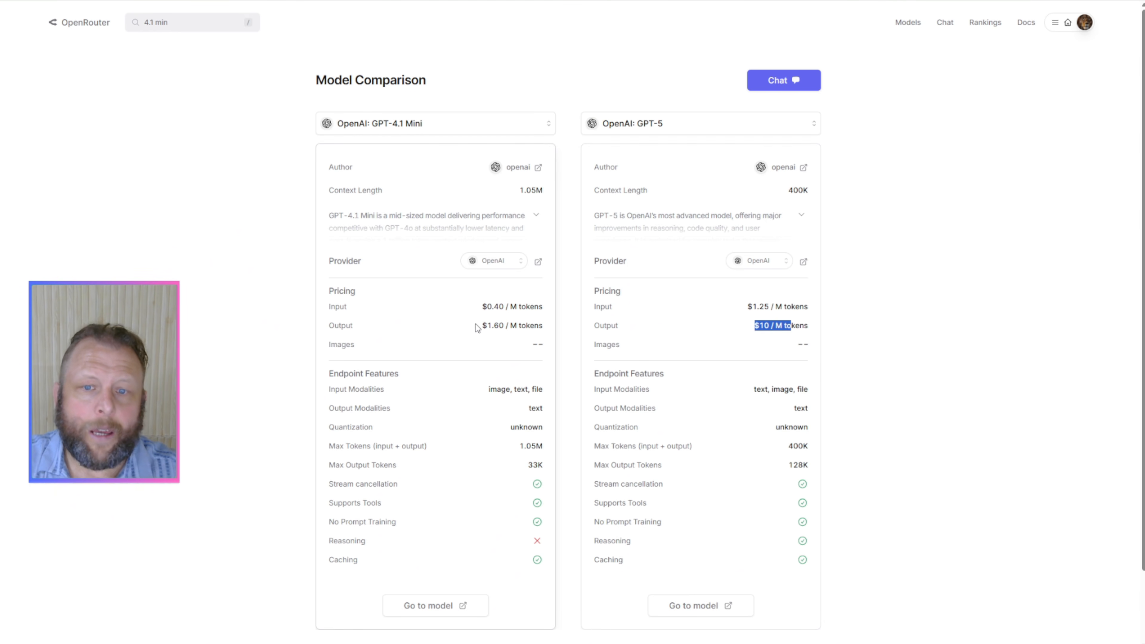
left_click(761, 324)
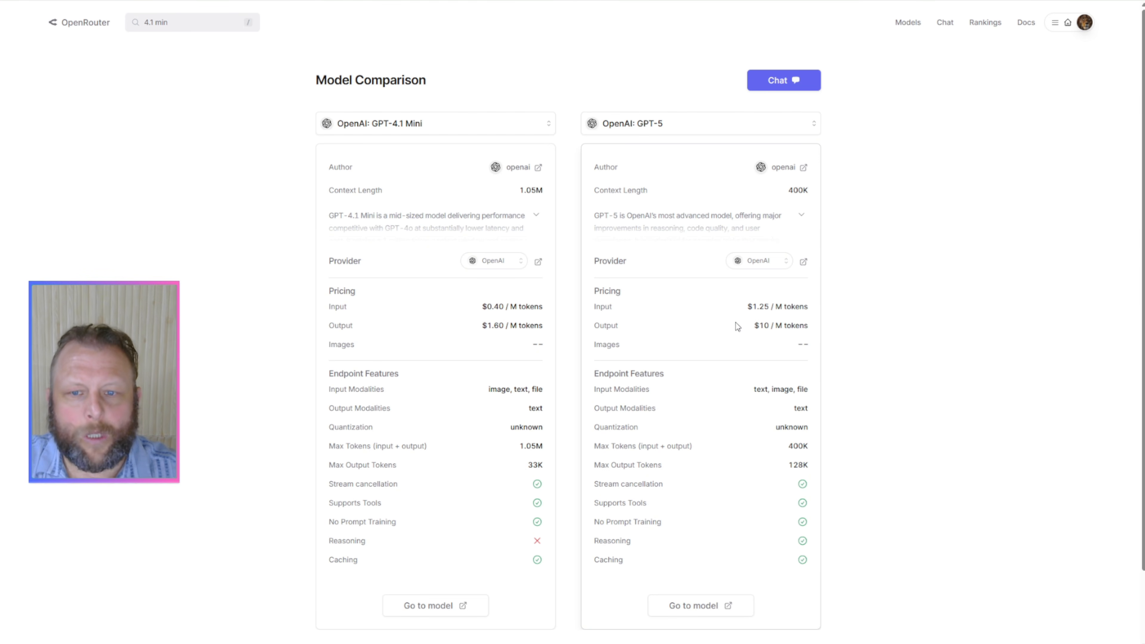
left_click_drag(766, 328, 787, 326)
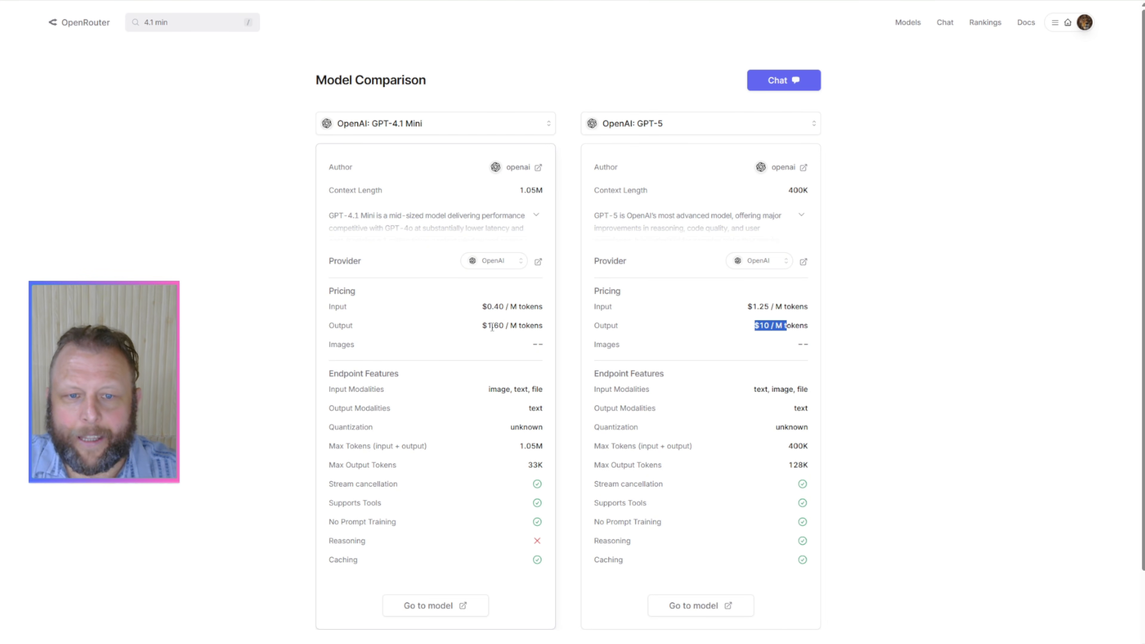
Step: Check the output token price of GPT-4.1 Mini against that of GPT-5 in the comparison
left_click_drag(492, 327, 522, 328)
left_click_drag(772, 325, 754, 327)
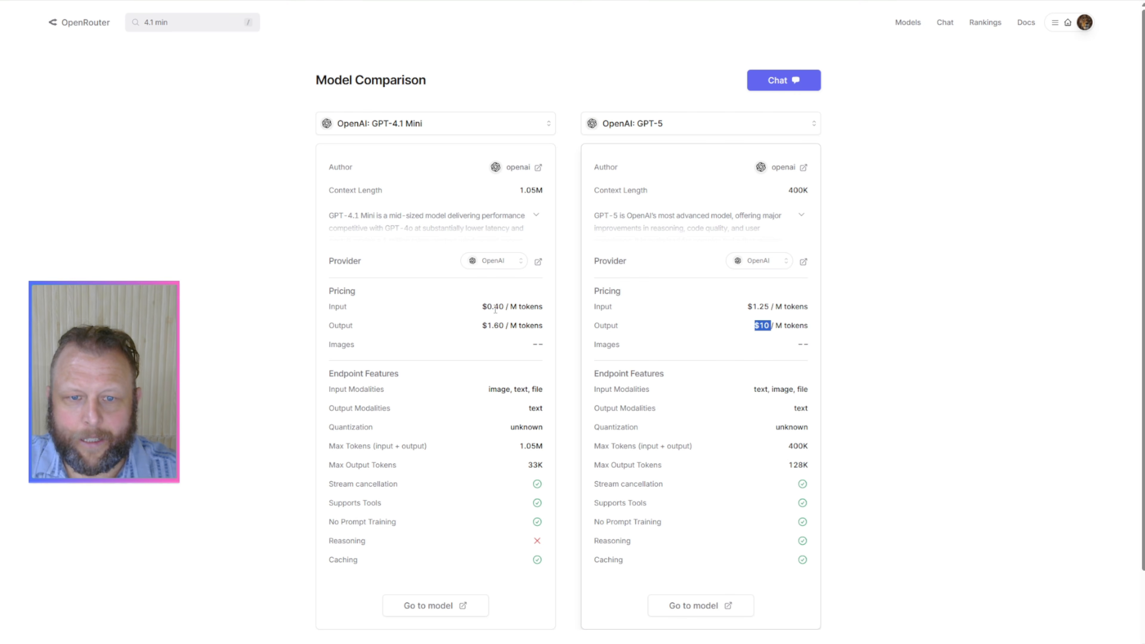
left_click_drag(519, 326, 466, 330)
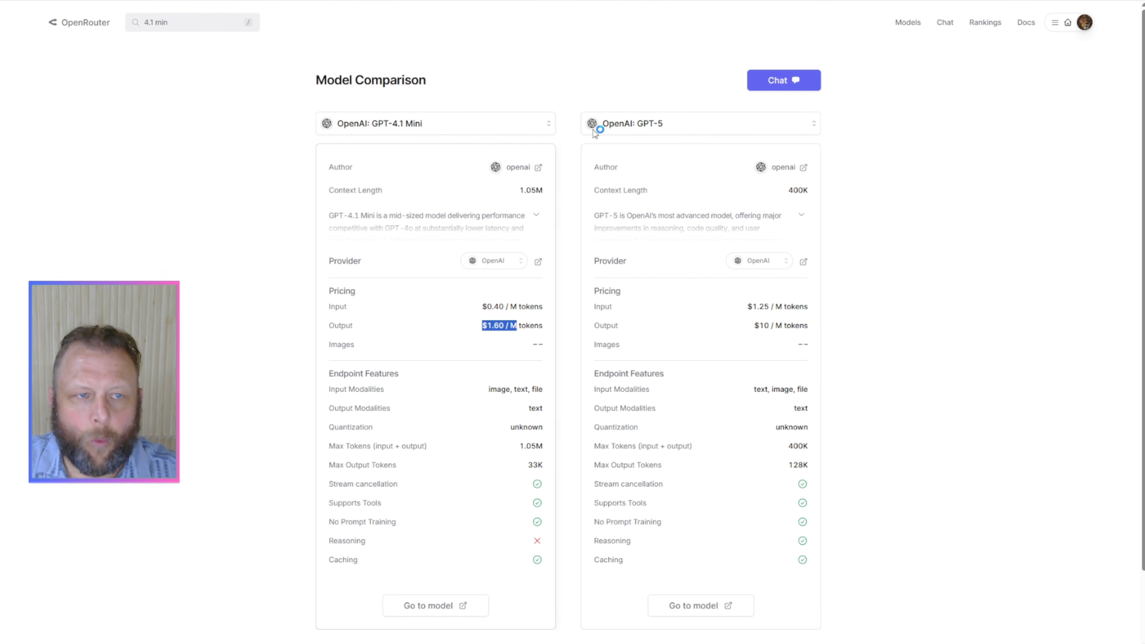
Step: Replace GPT-4.1 Mini with OpenAI: GPT-4.1 as the first model in the comparison, searching for "4.1"
left_click(491, 125)
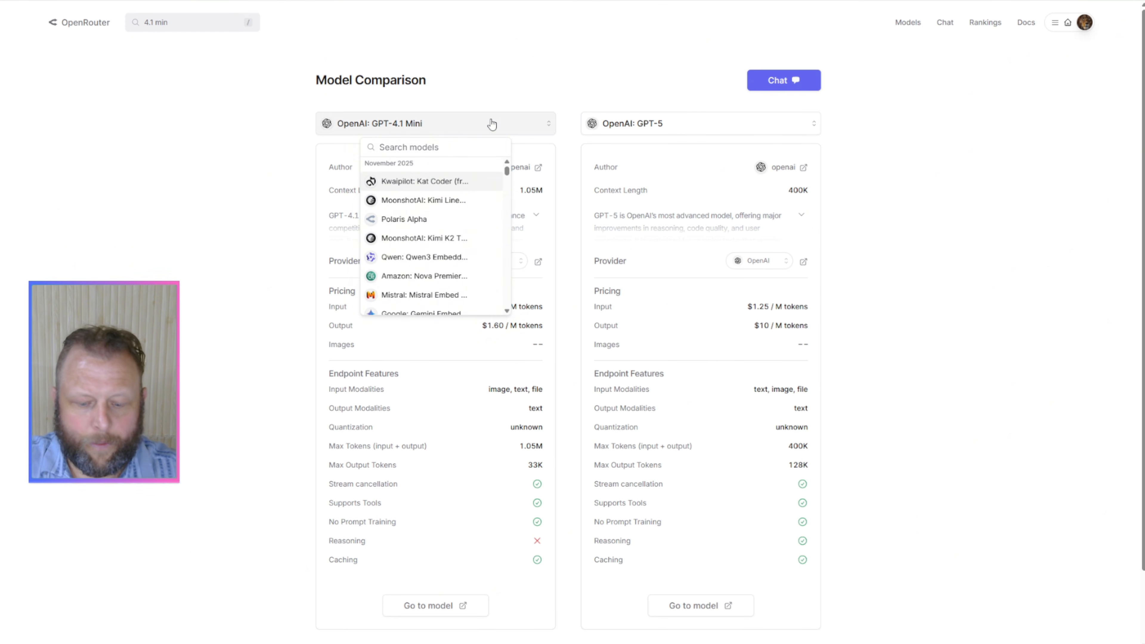
type("4.1")
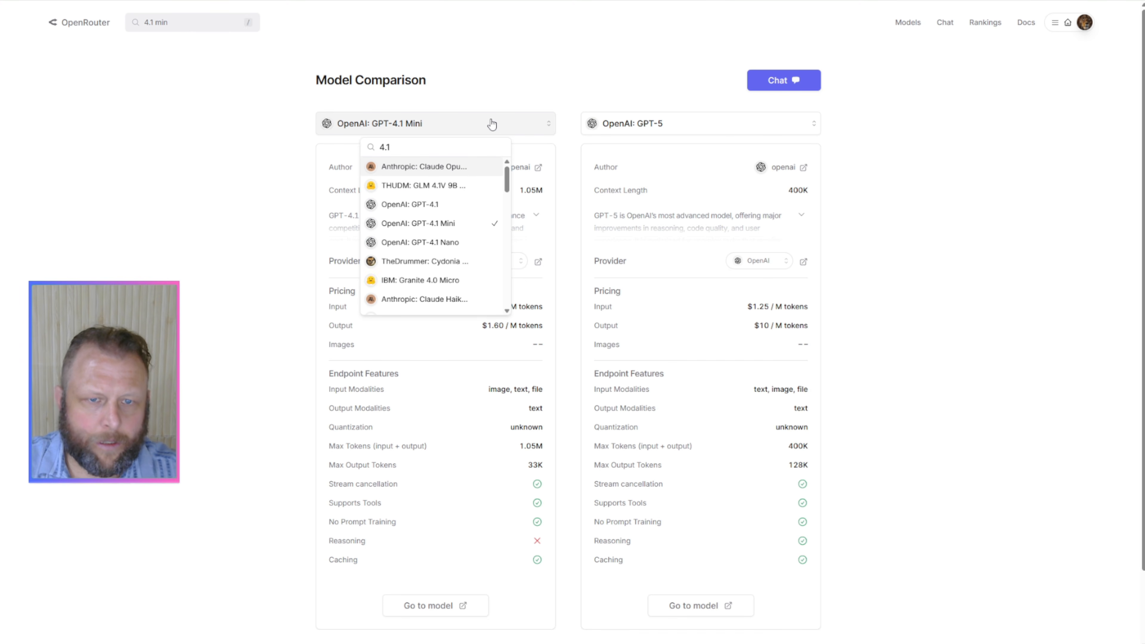
left_click(421, 204)
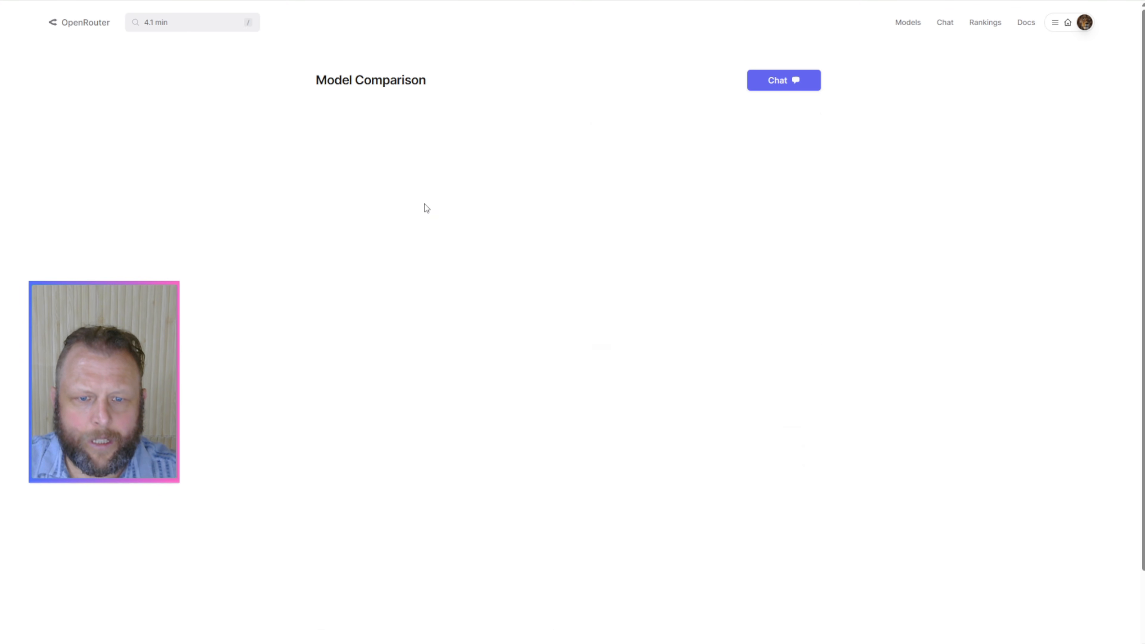
Step: Compare the input and output token prices of GPT-4.1 and GPT-5
left_click_drag(498, 330, 796, 316)
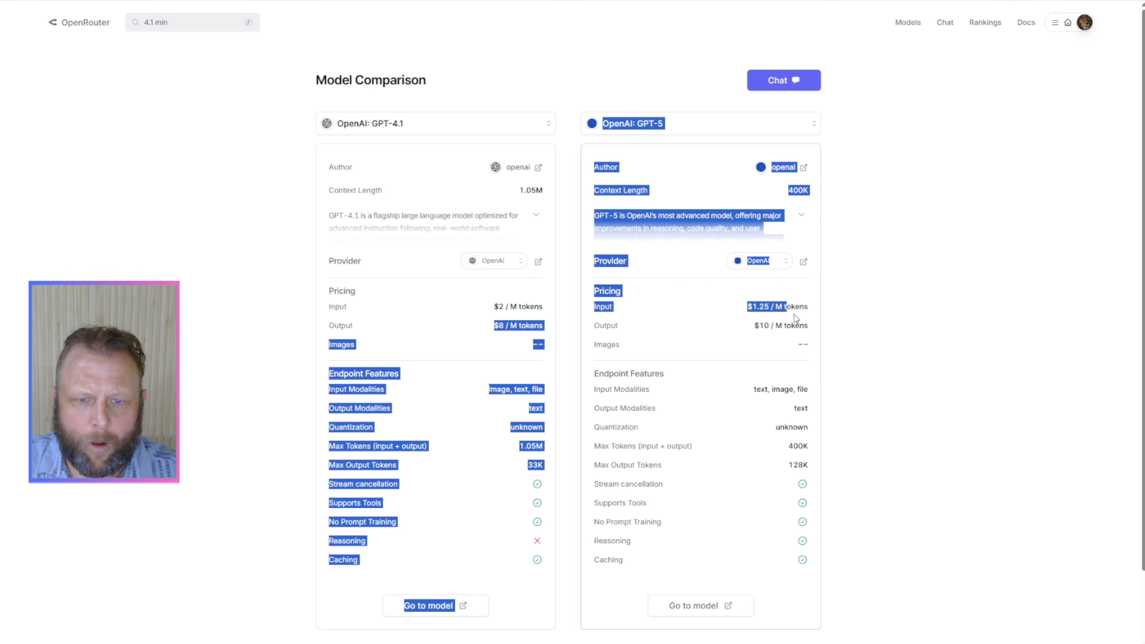
left_click(749, 339)
left_click_drag(491, 307, 632, 305)
left_click(756, 307)
left_click_drag(748, 307, 801, 308)
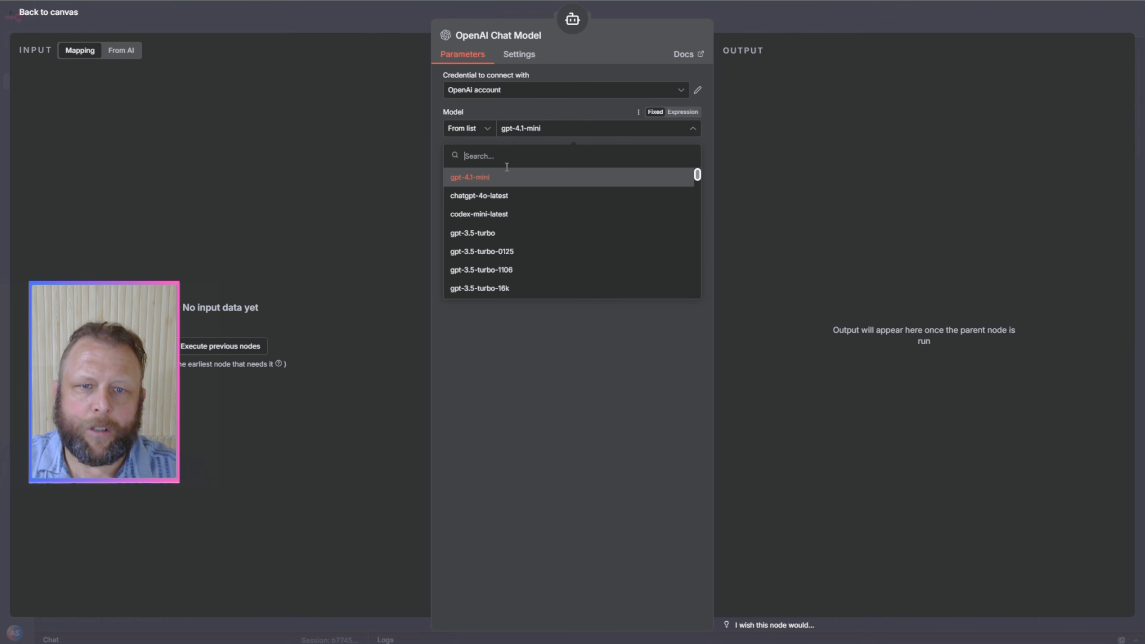
Step: Choose gpt-4.1-mini as the model in the OpenAI Chat Model node and return to the canvas
left_click(504, 178)
left_click(819, 18)
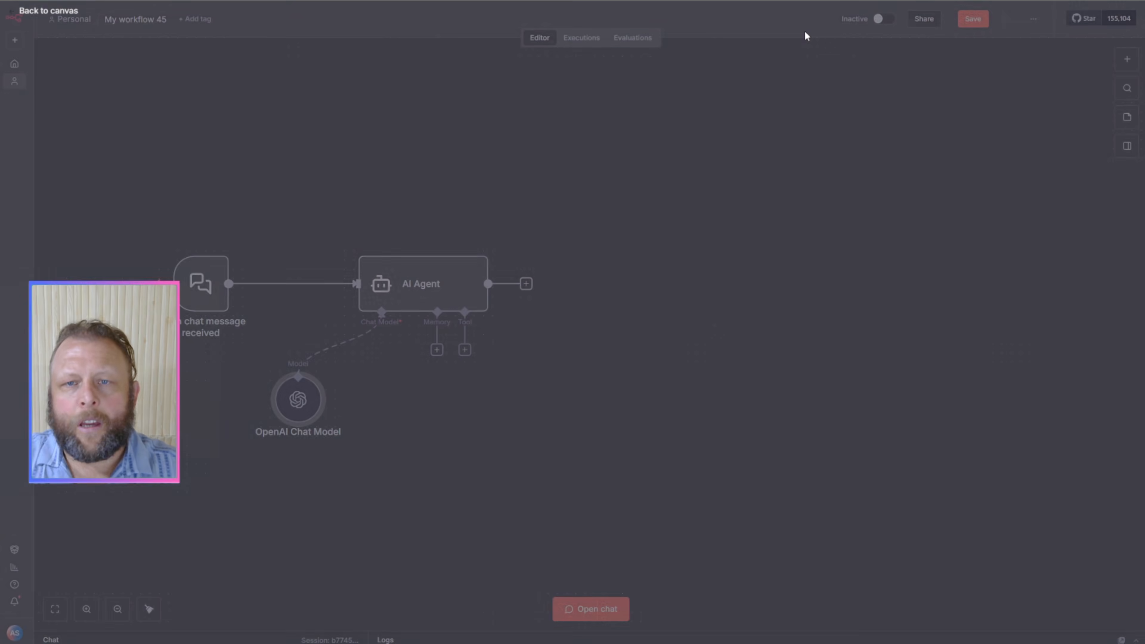
Step: Arrange the canvas with the chat trigger level with the AI Agent and the OpenAI Chat Model directly beneath the agent
left_click_drag(411, 297, 429, 261)
left_click_drag(298, 406, 427, 397)
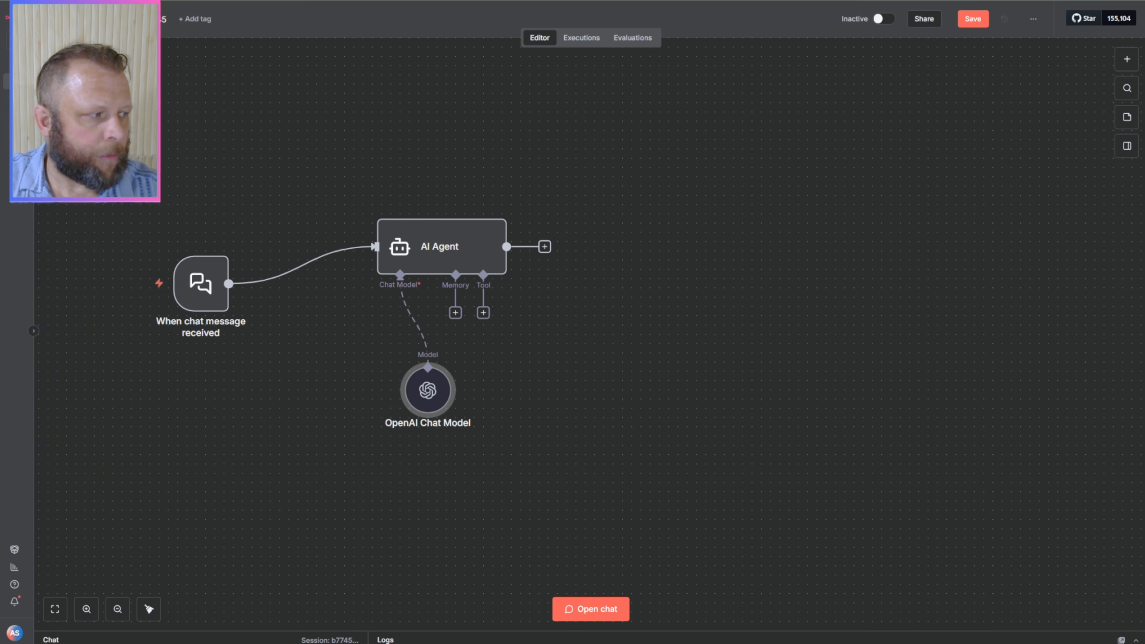
left_click_drag(451, 253, 545, 267)
left_click_drag(198, 307, 300, 280)
left_click_drag(427, 390, 474, 400)
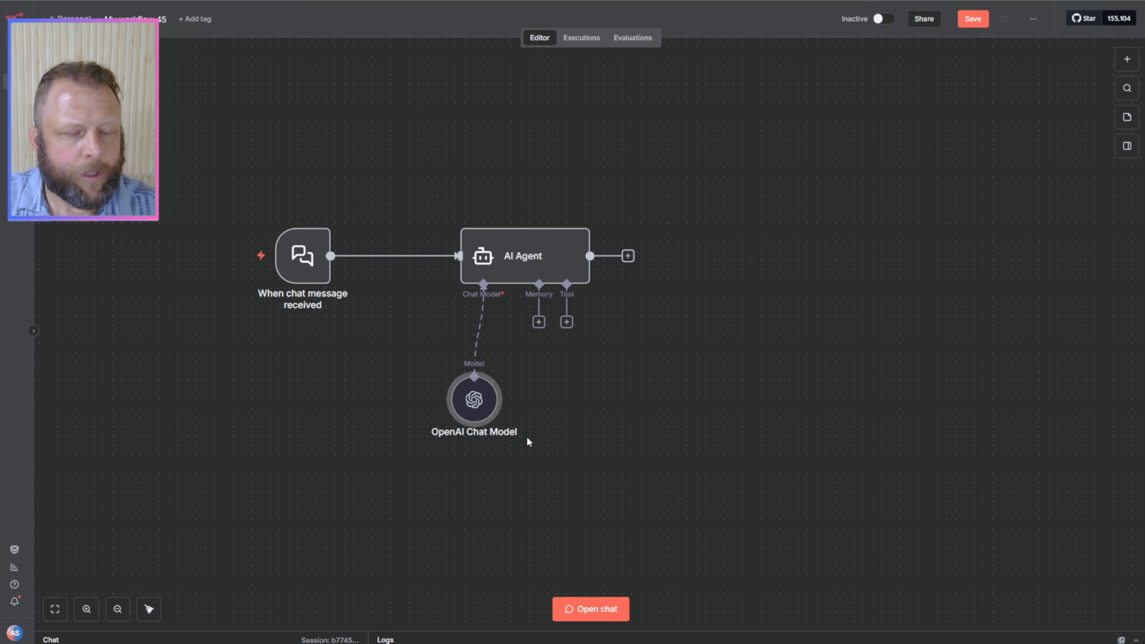
Step: Open the workflow's chat and send the message "hello" to test the AI Agent
left_click(312, 264)
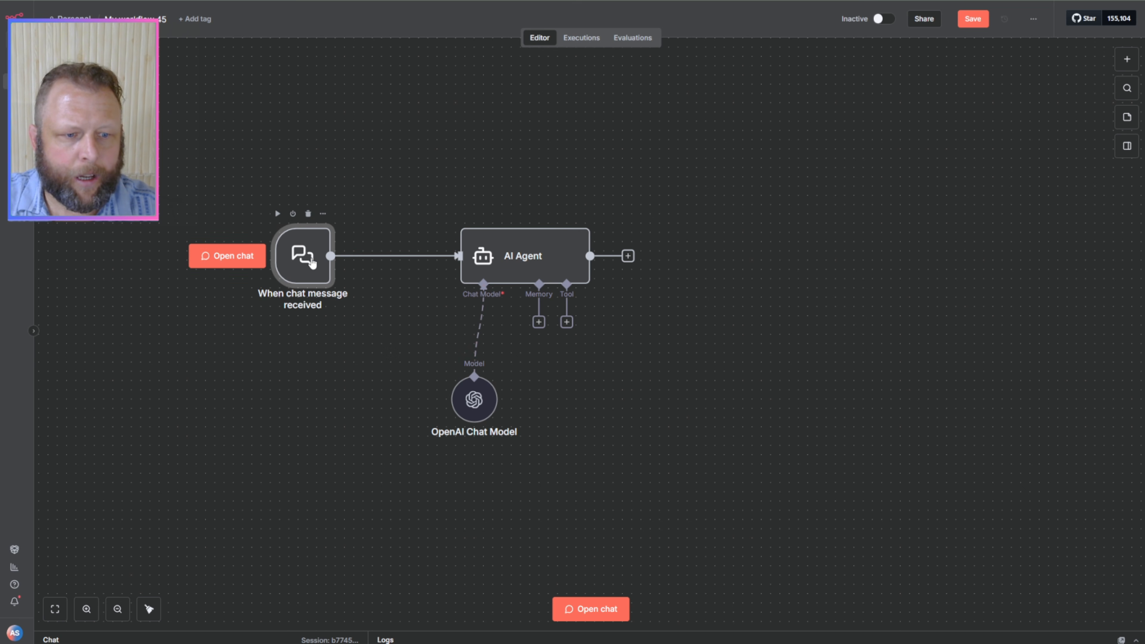
left_click(570, 611)
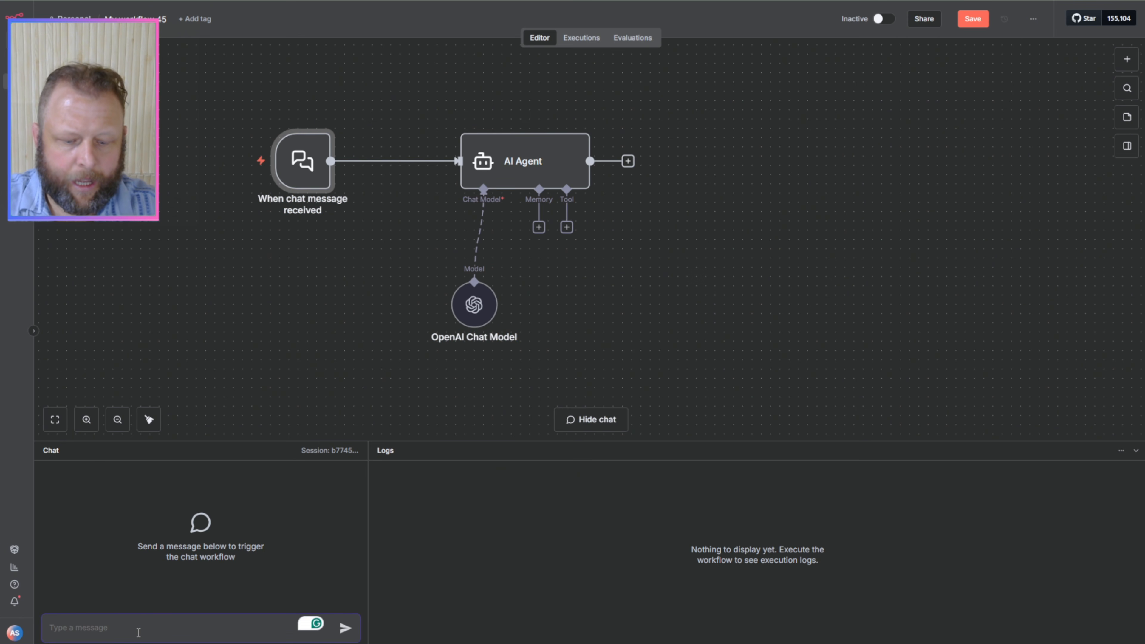
type("hello")
key("Return")
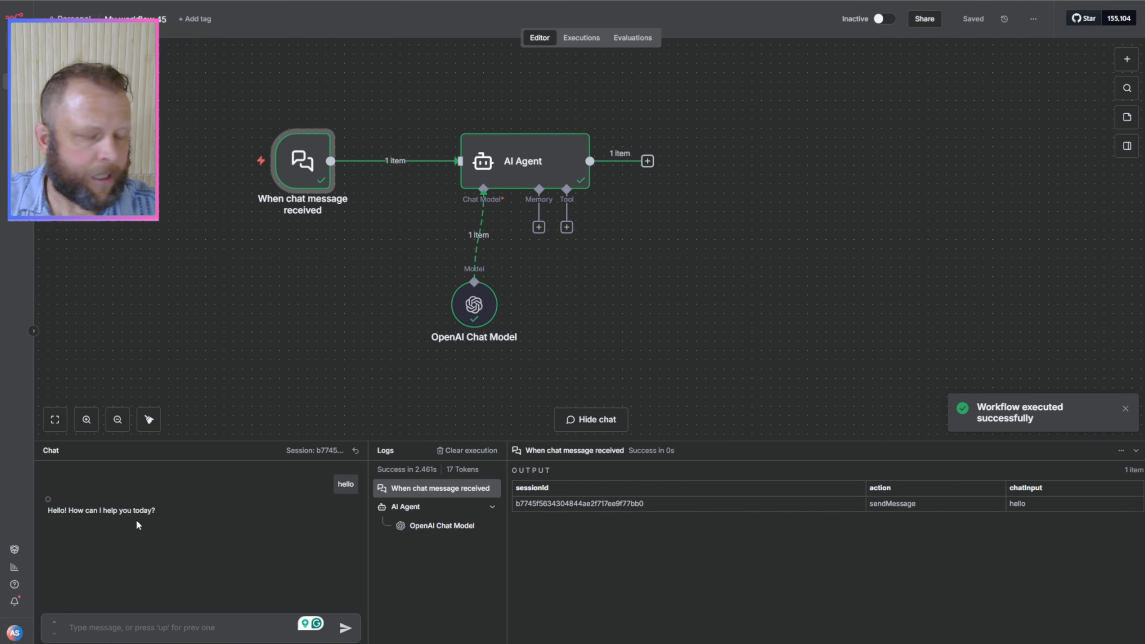
Step: Send the agent a chat message that introduces the user by first name
key("ctrl+plus")
key("ctrl+plus")
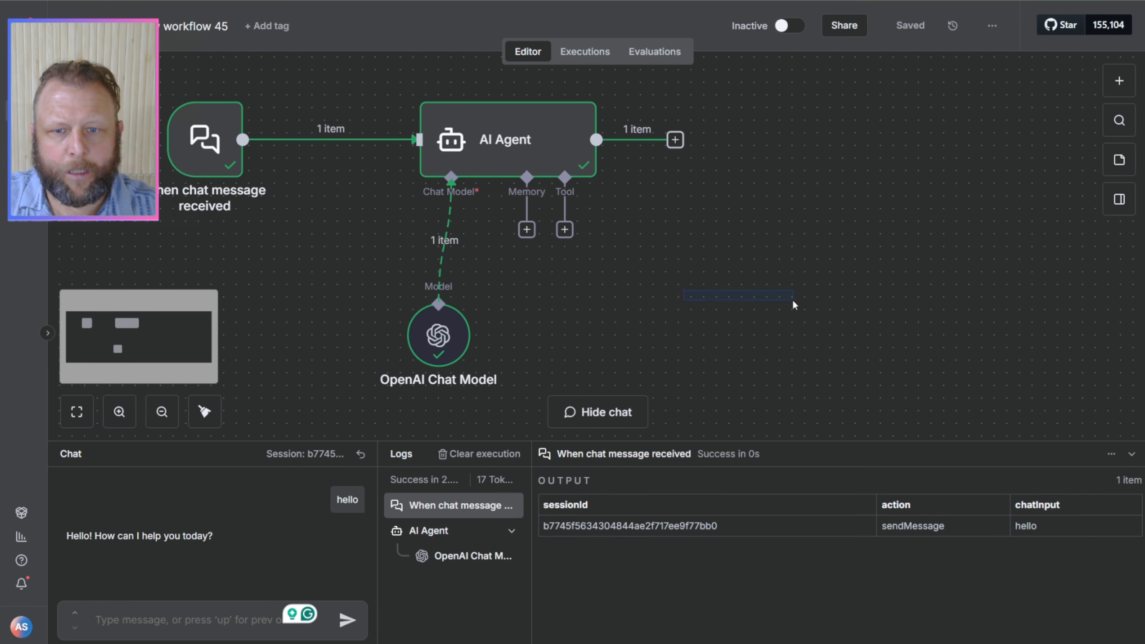
left_click_drag(639, 291, 915, 320)
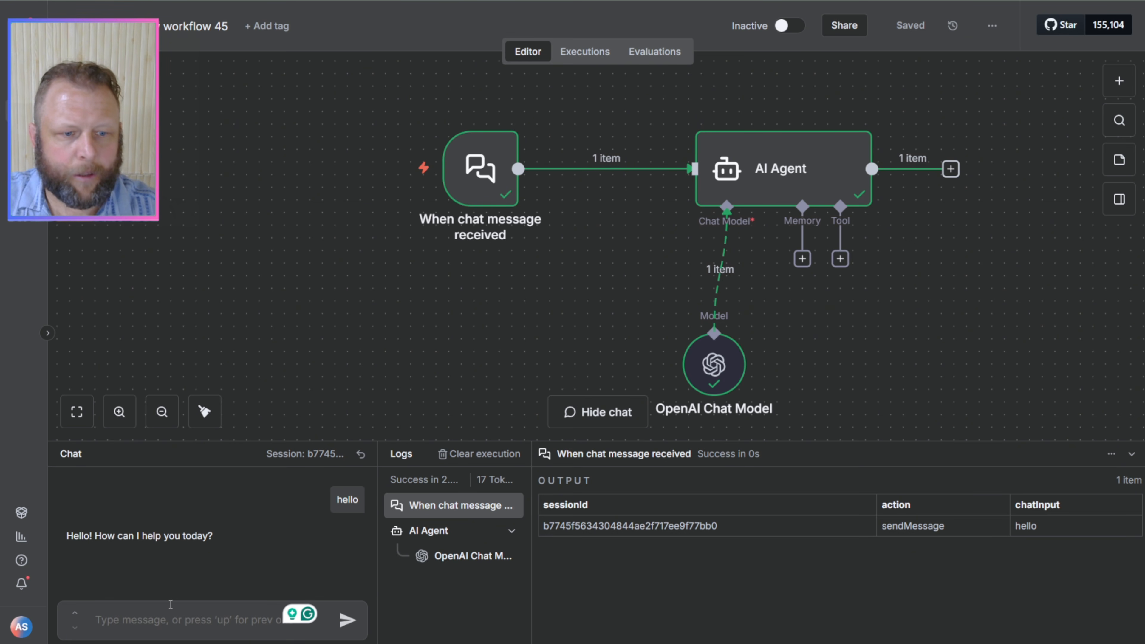
type("my na")
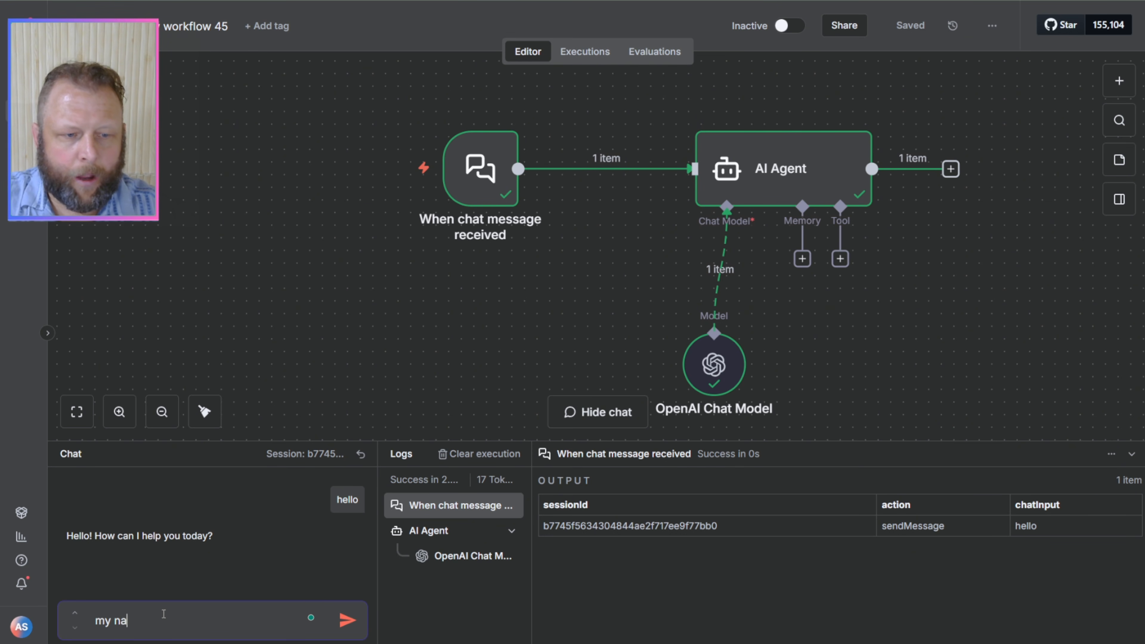
type("me is david")
key("Return")
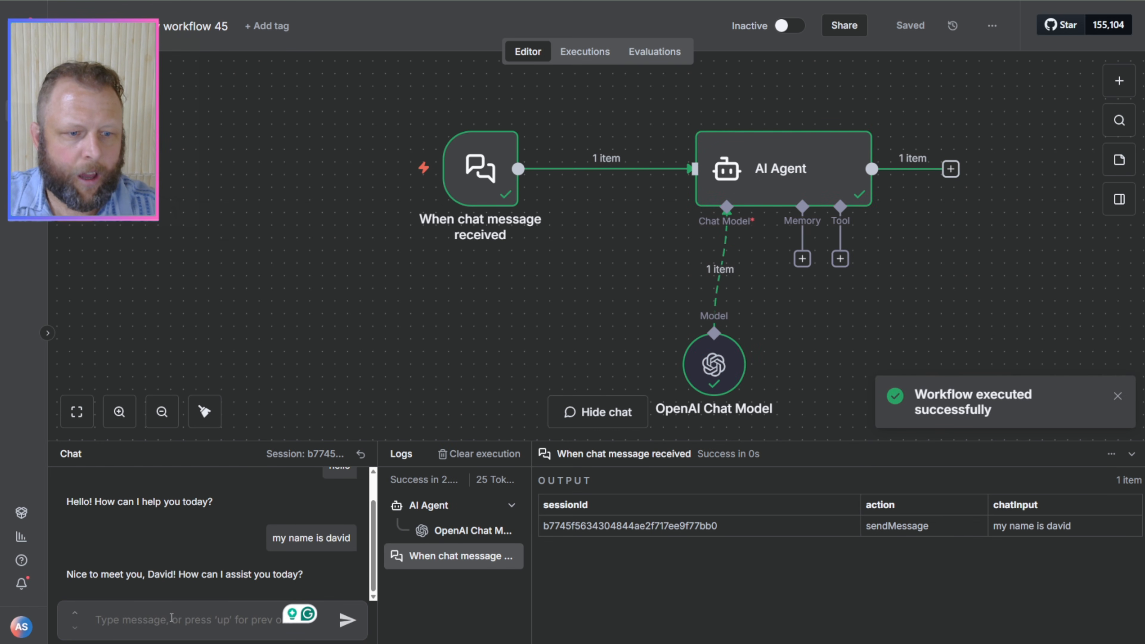
Step: Ask the agent "what is my name?" in the same chat and check its reply
type("what is my name?")
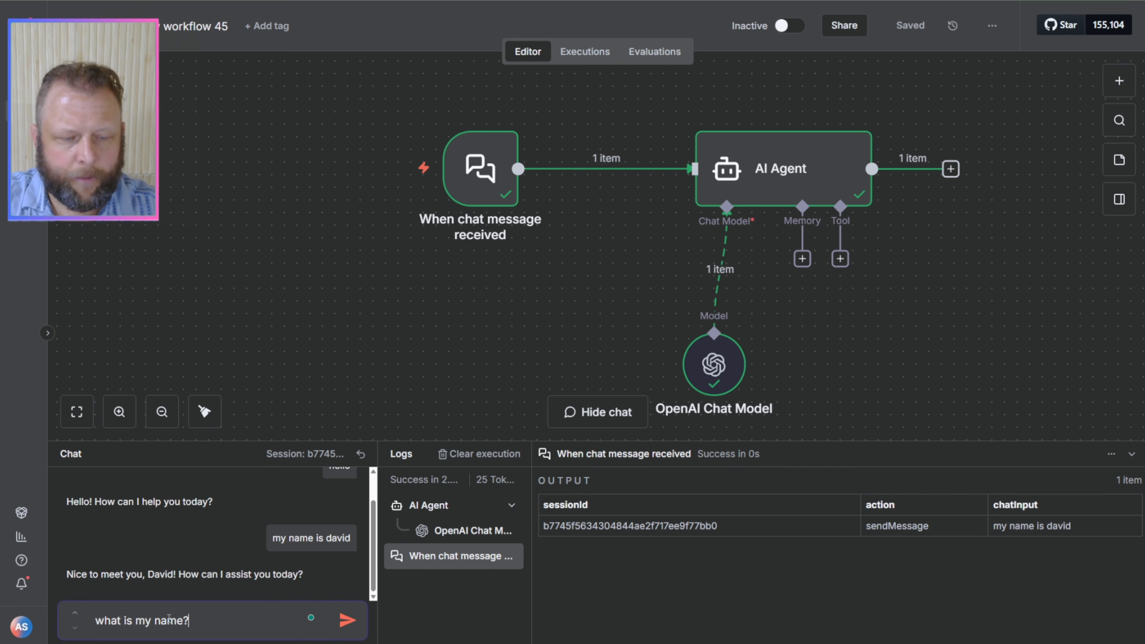
key("Return")
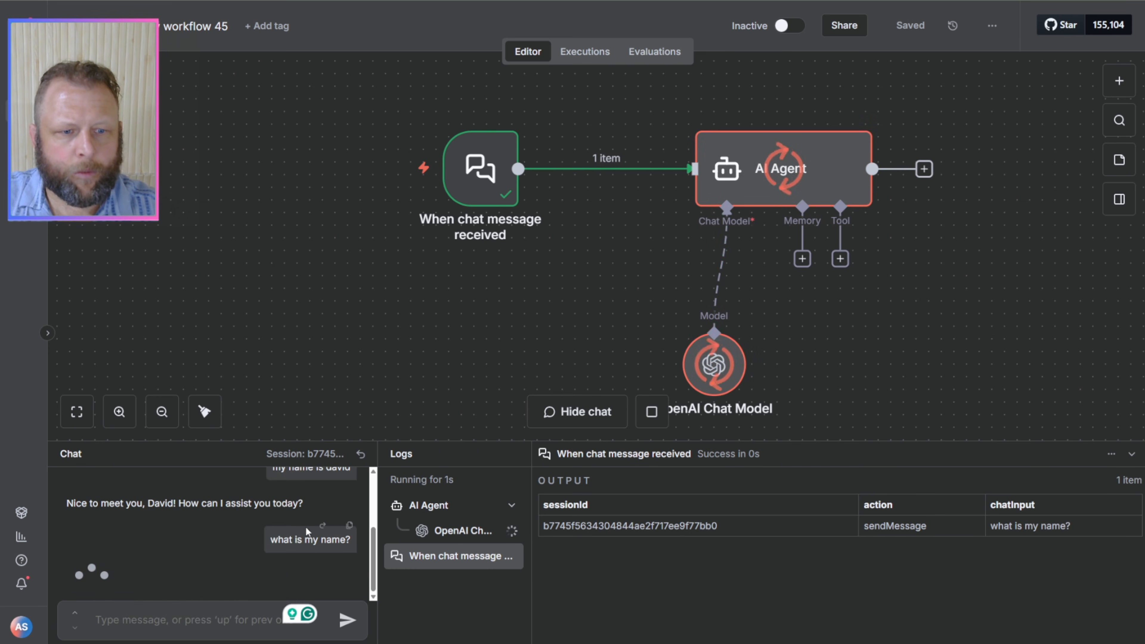
left_click_drag(120, 560, 253, 573)
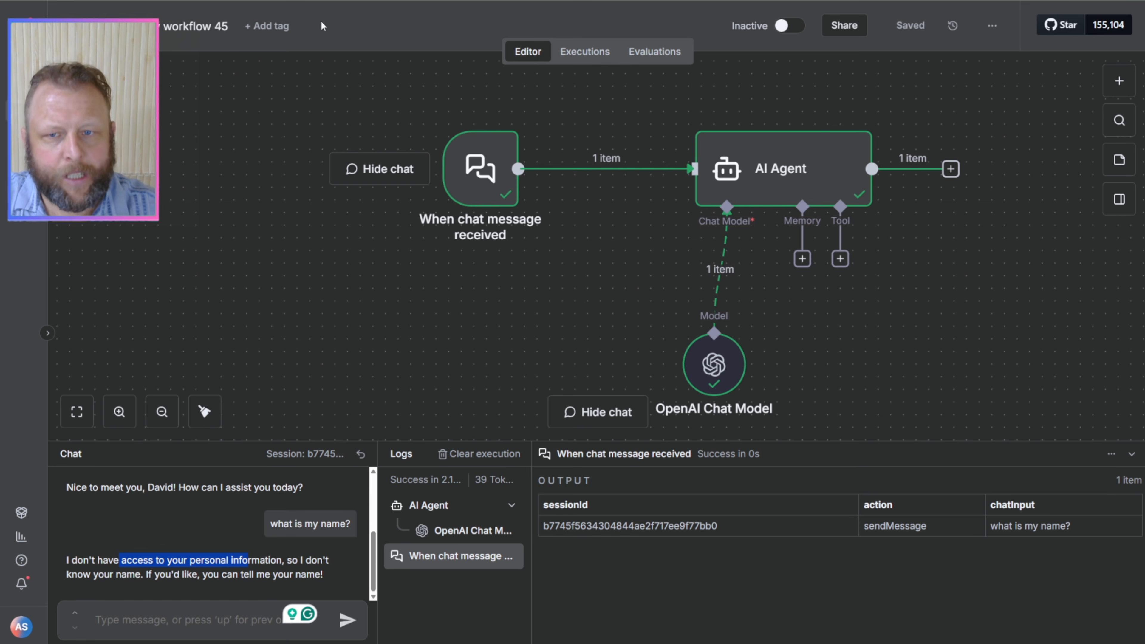
left_click(878, 309)
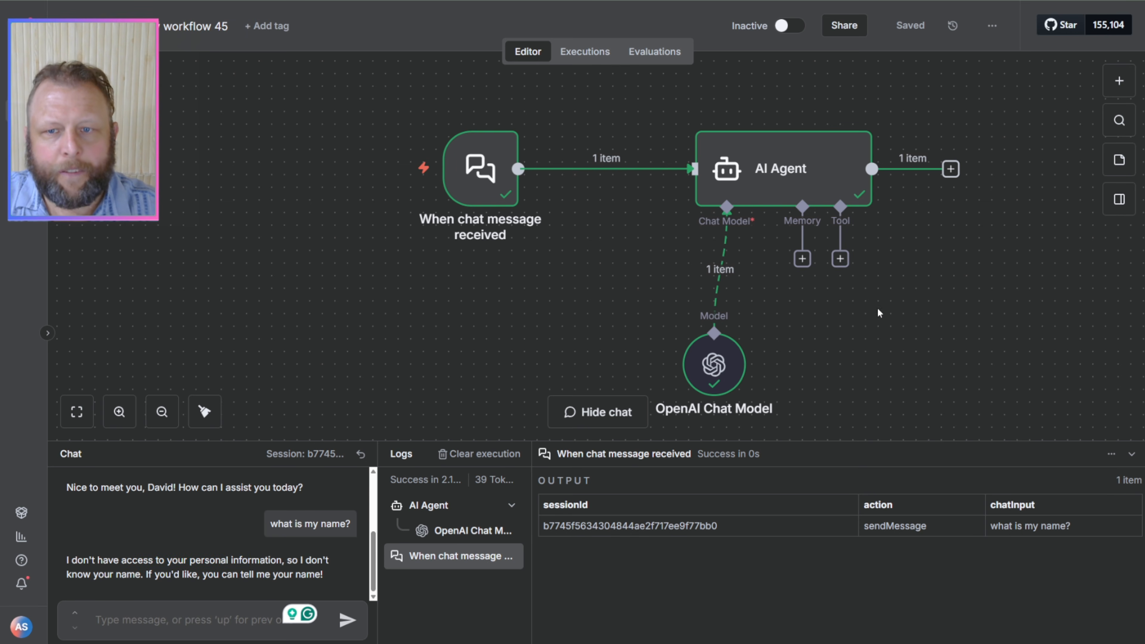
Step: Add a Simple Memory node with its default settings to the AI Agent and place it beside the OpenAI Chat Model
left_click(802, 259)
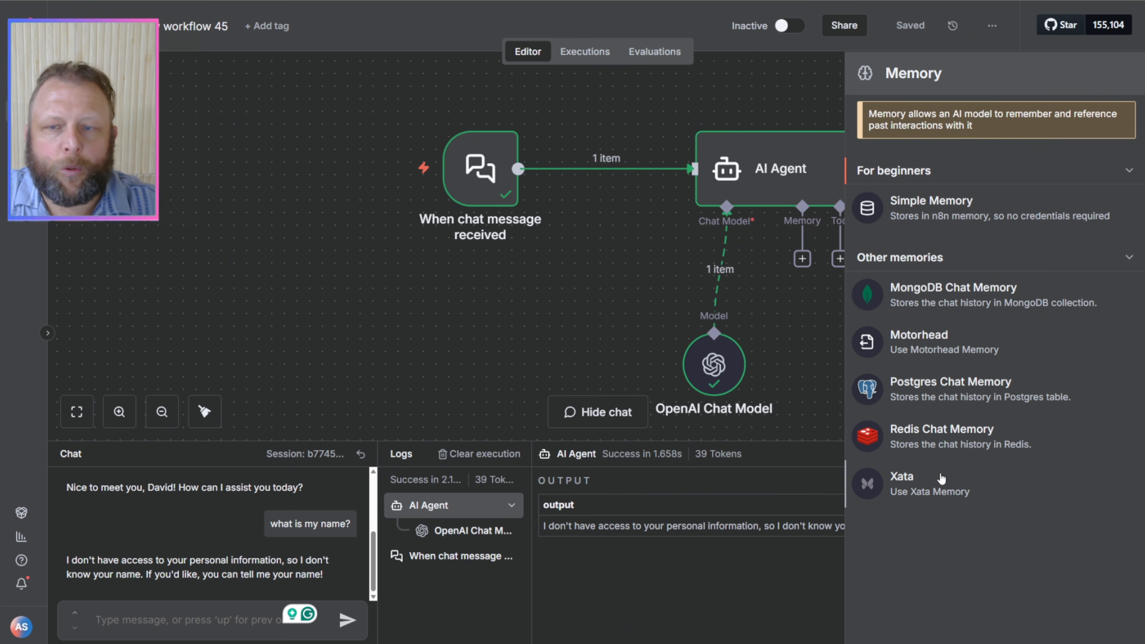
left_click(925, 206)
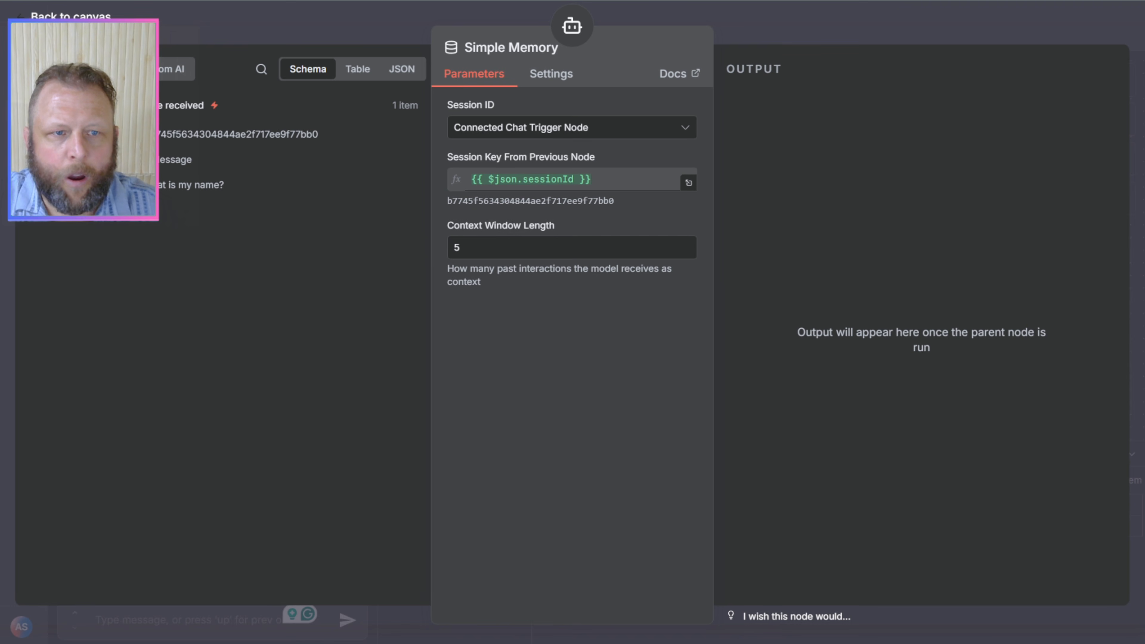
left_click(821, 26)
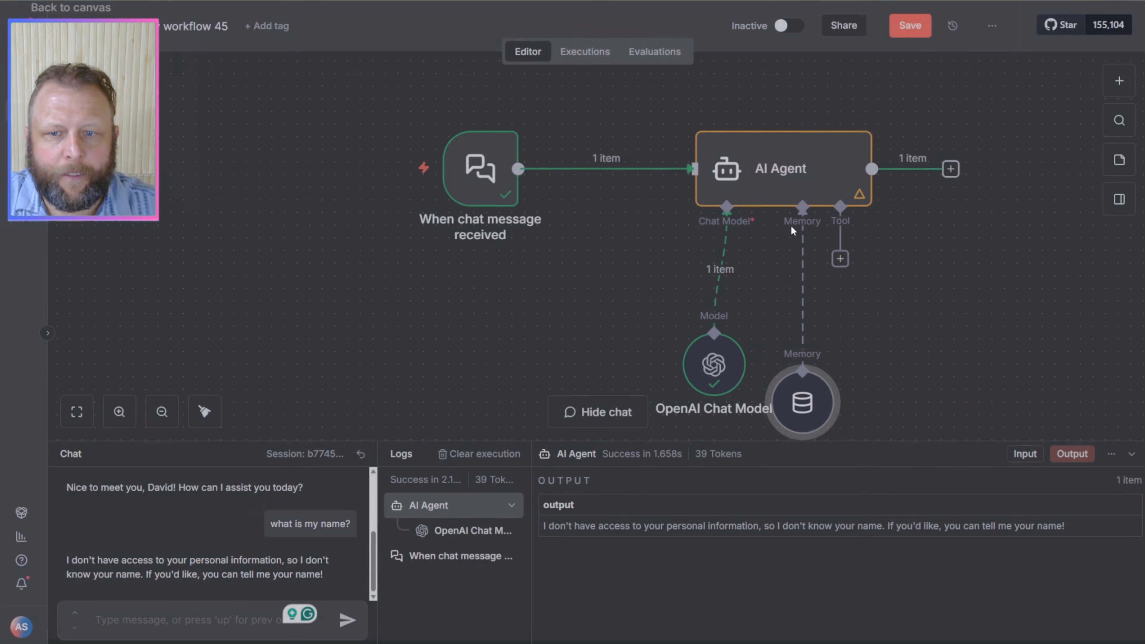
left_click_drag(818, 380, 822, 367)
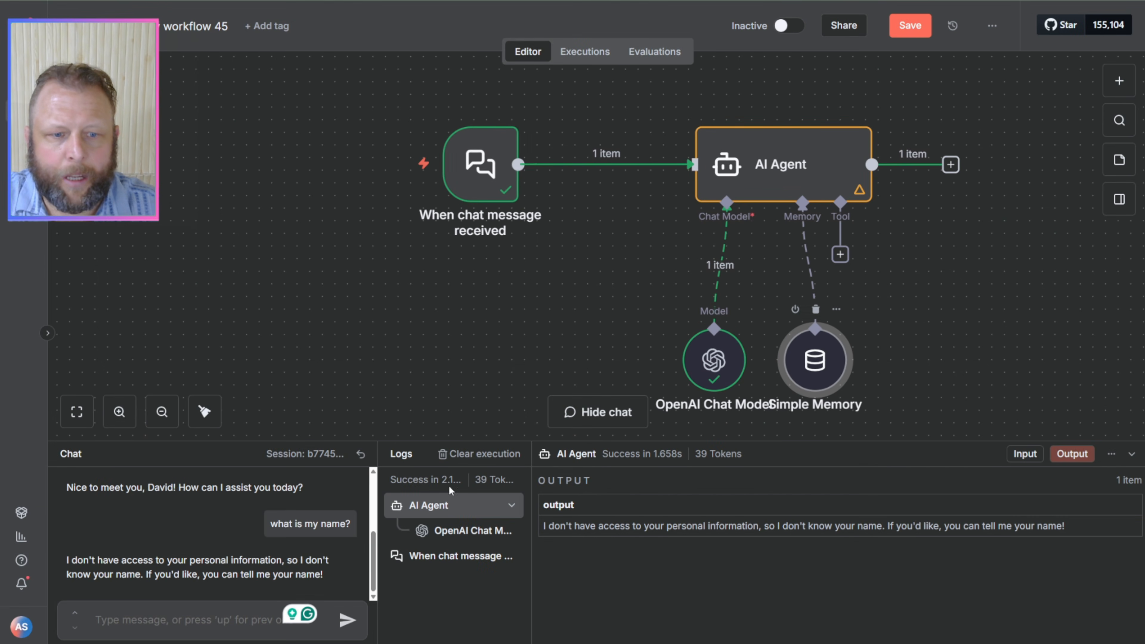
Step: Reset the chat session and write a greeting that gives the user's first name
left_click(360, 456)
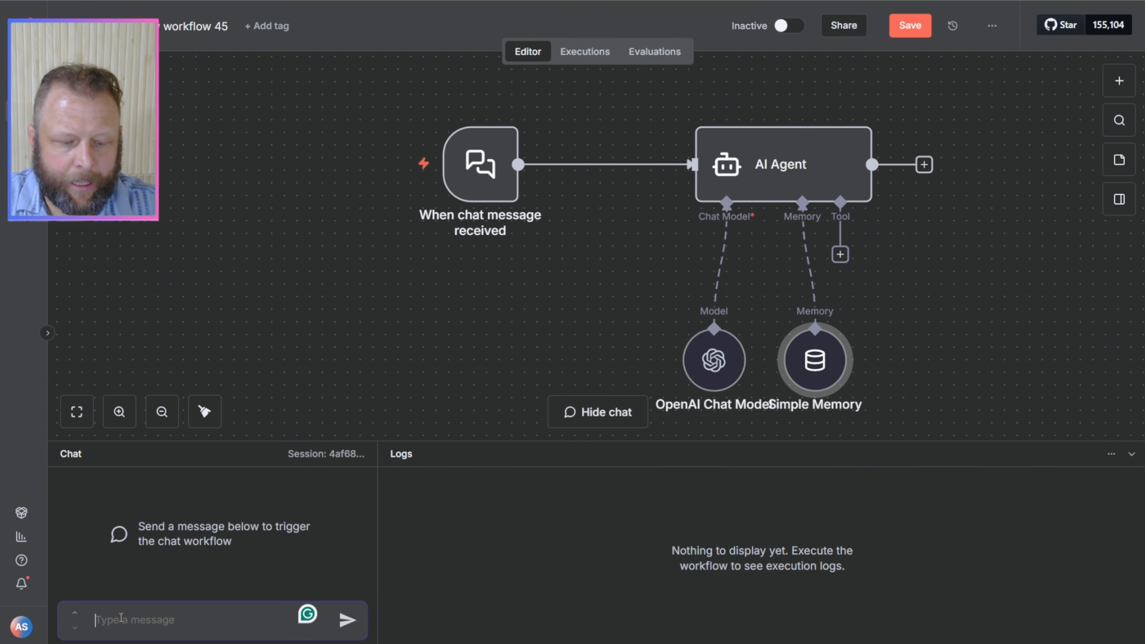
type("hi my ")
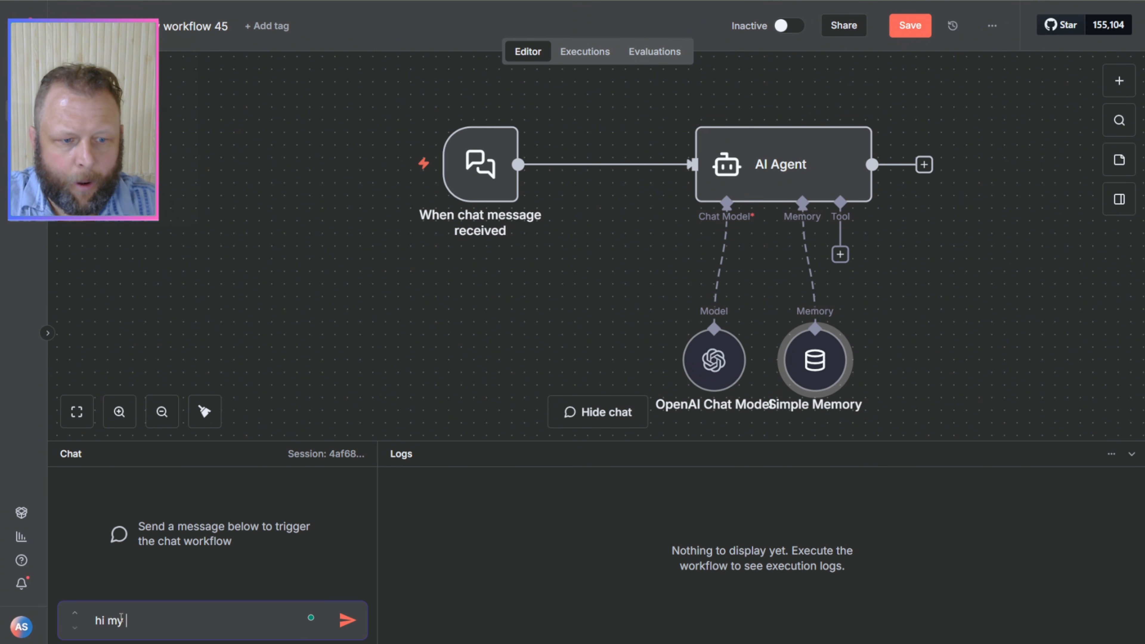
type("name is david")
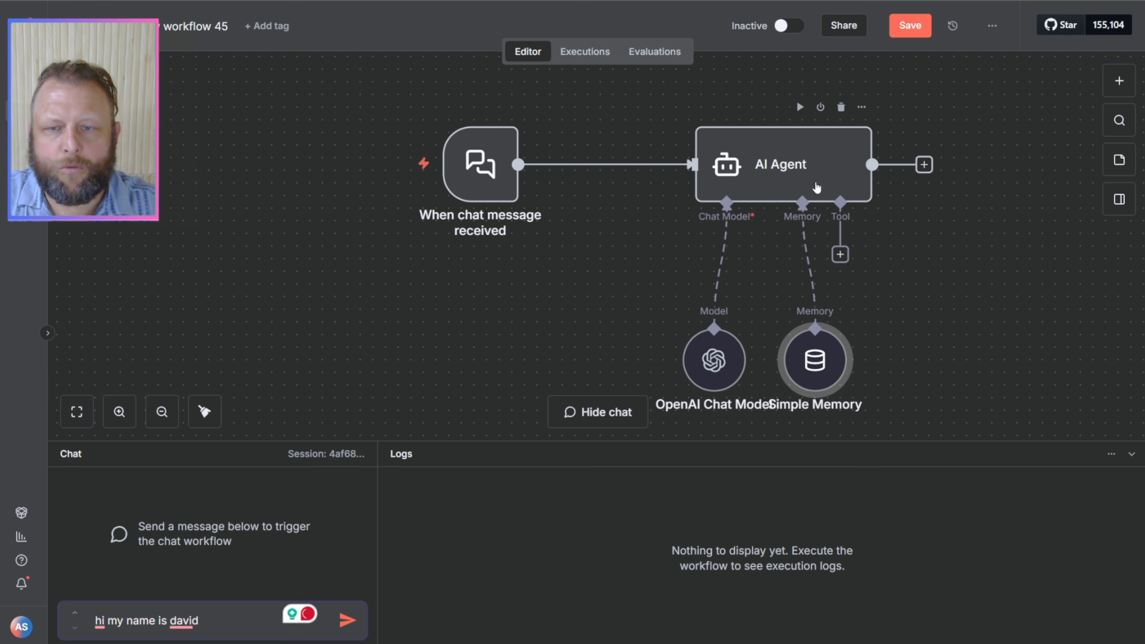
Step: Space the OpenAI Chat Model and Simple Memory nodes apart beneath the AI Agent, and send the prepared chat message
left_click_drag(702, 350, 651, 287)
left_click_drag(836, 369, 839, 331)
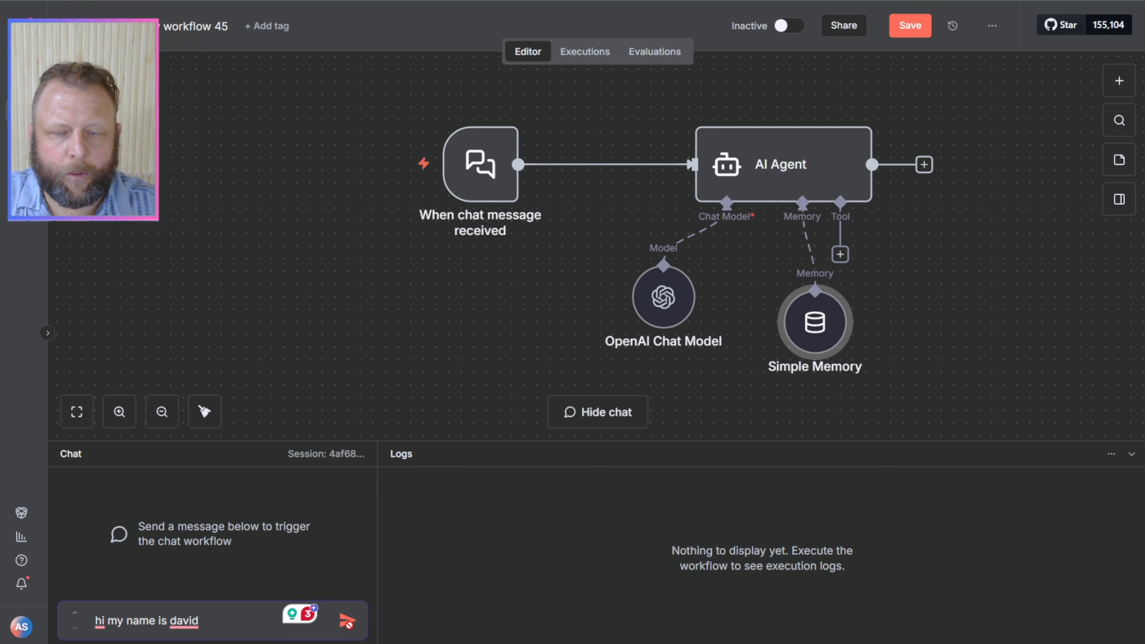
left_click(347, 621)
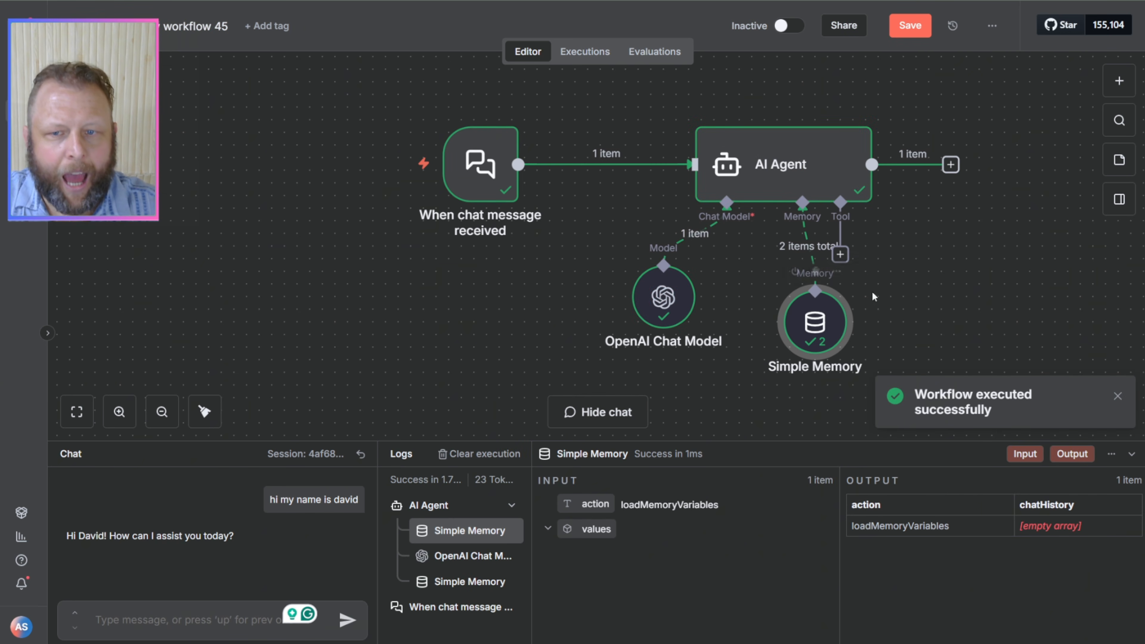
Step: Open the Simple Memory node to examine its context window length and stored chat history, and return to the canvas
double_click(820, 337)
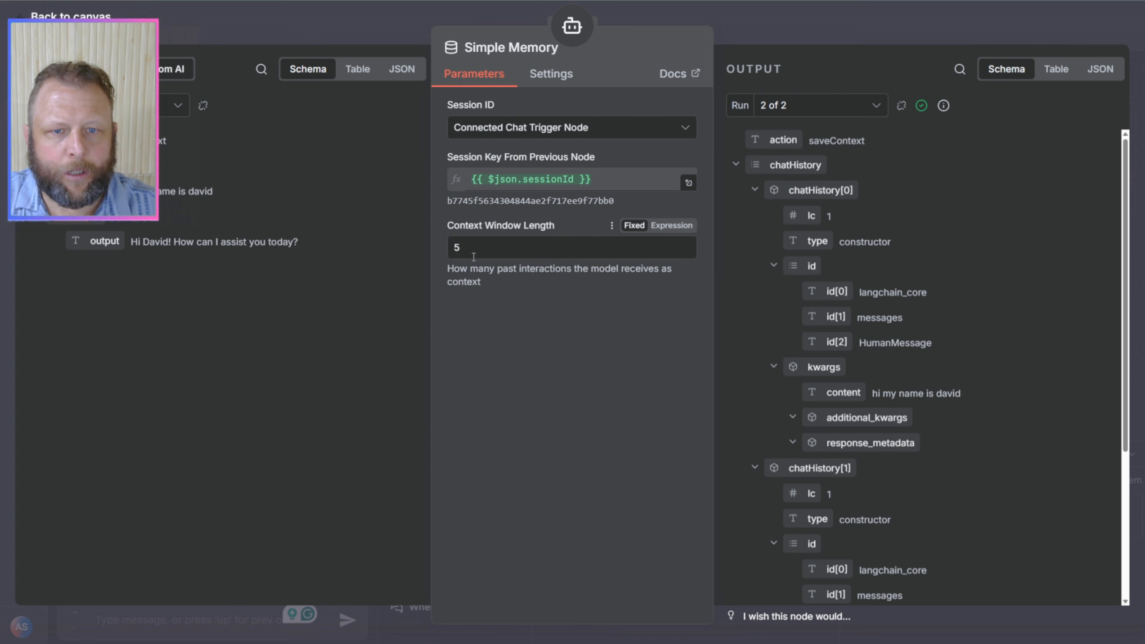
left_click(771, 35)
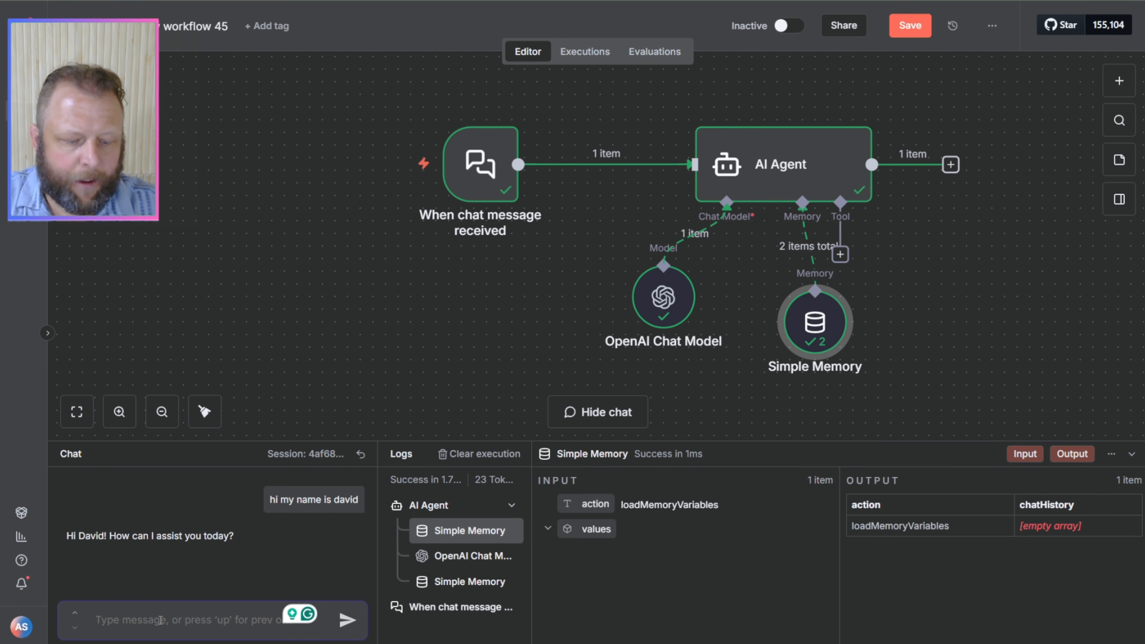
Step: Ask "what is my name?" in the chat with Simple Memory connected and check the agent's answer
type("what is my n")
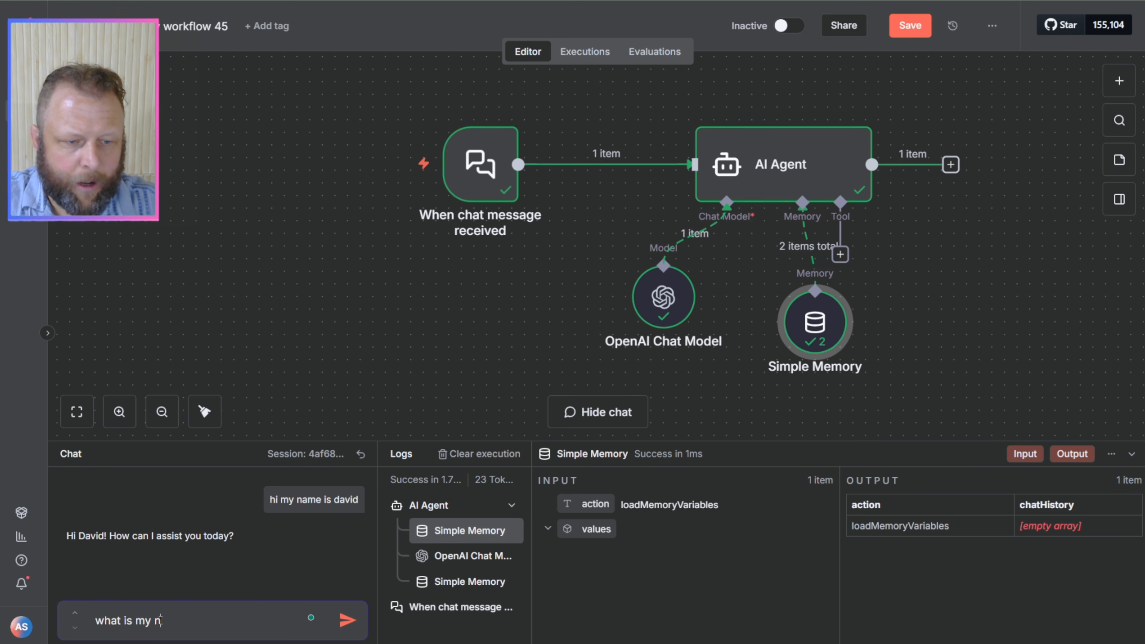
type("ame?")
key("Return")
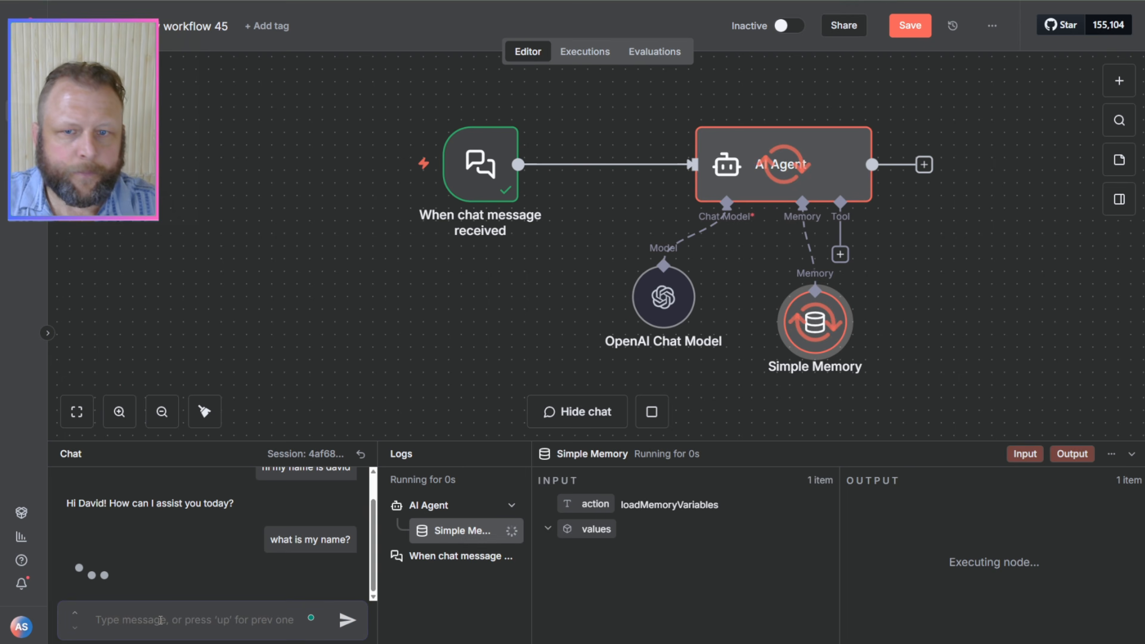
left_click_drag(64, 576, 228, 575)
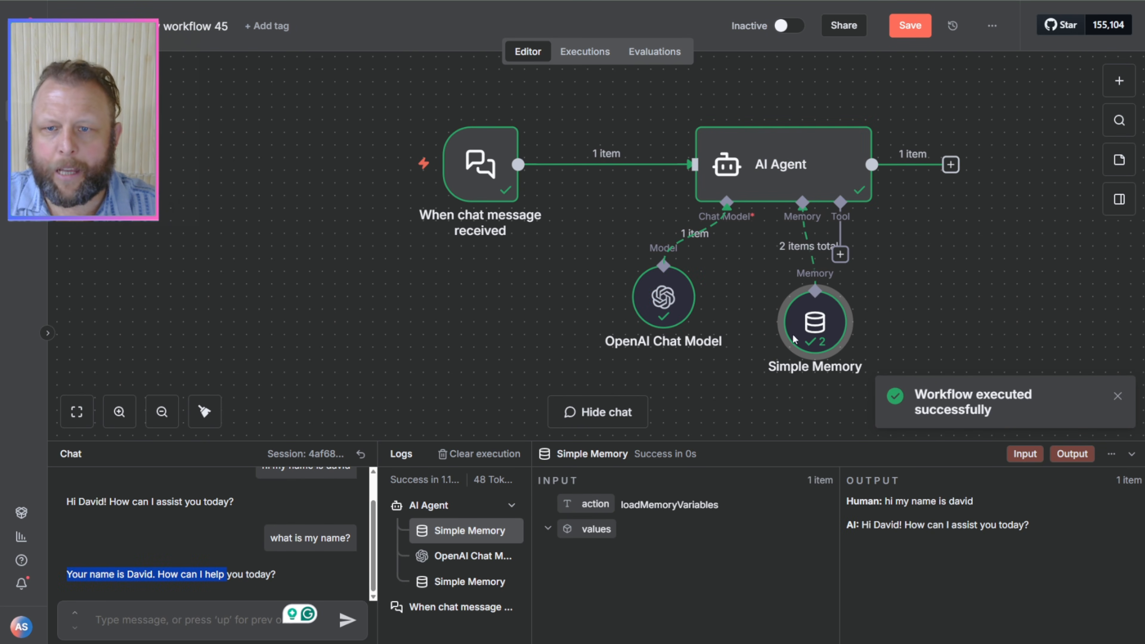
Step: Align the OpenAI Chat Model and Simple Memory nodes in a level row beneath the AI Agent, and look over the AI Agent's parameters
left_click_drag(807, 325, 783, 312)
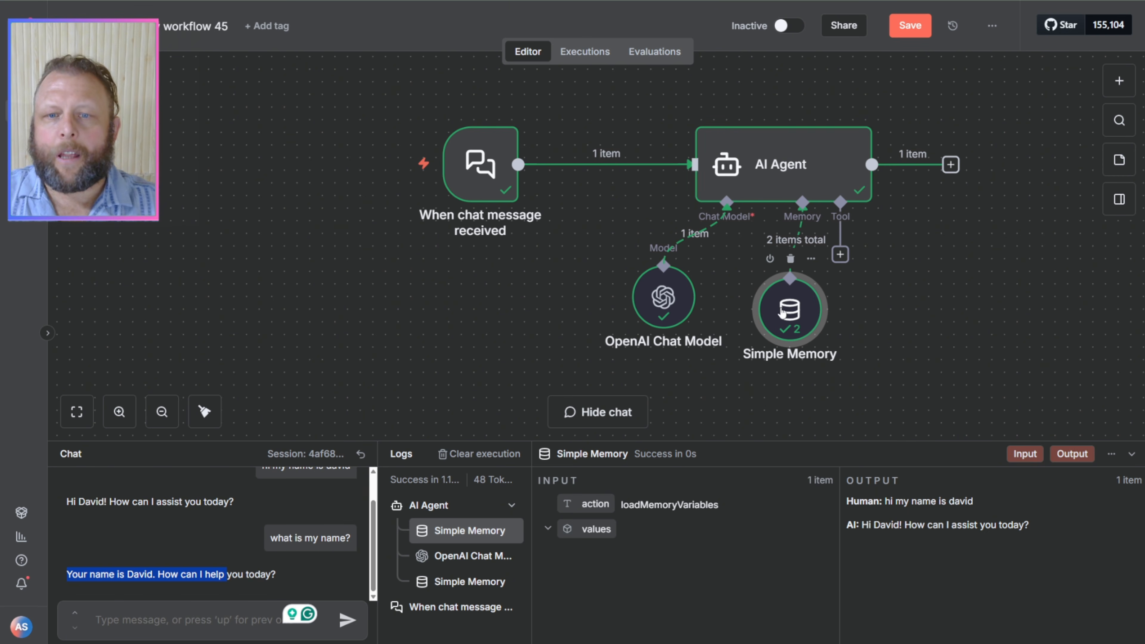
left_click_drag(664, 299, 677, 312)
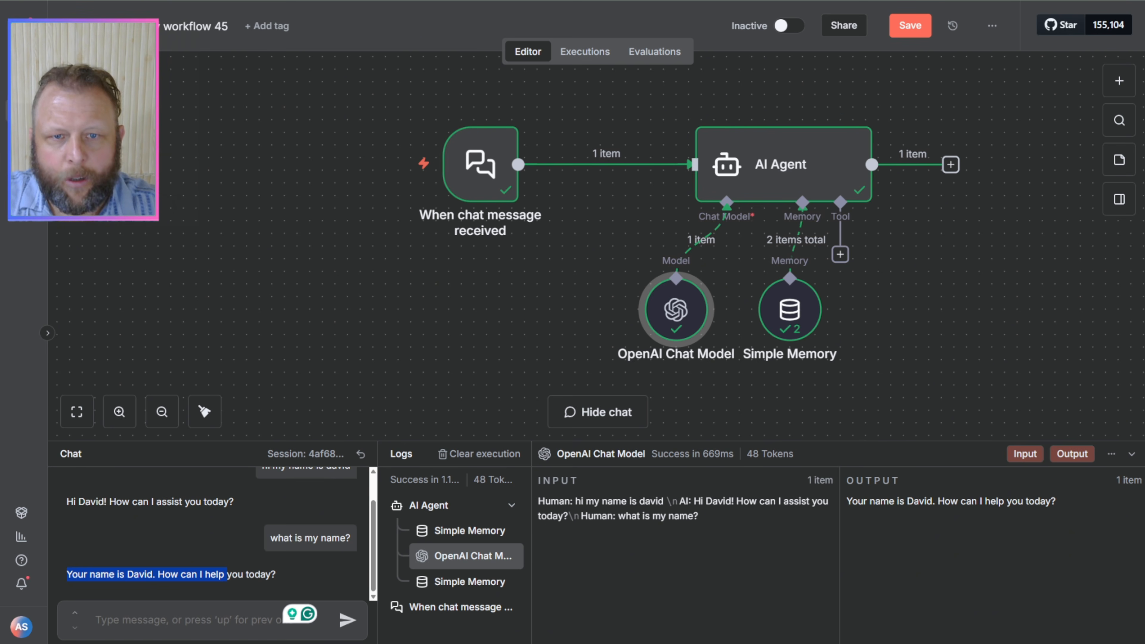
double_click(796, 169)
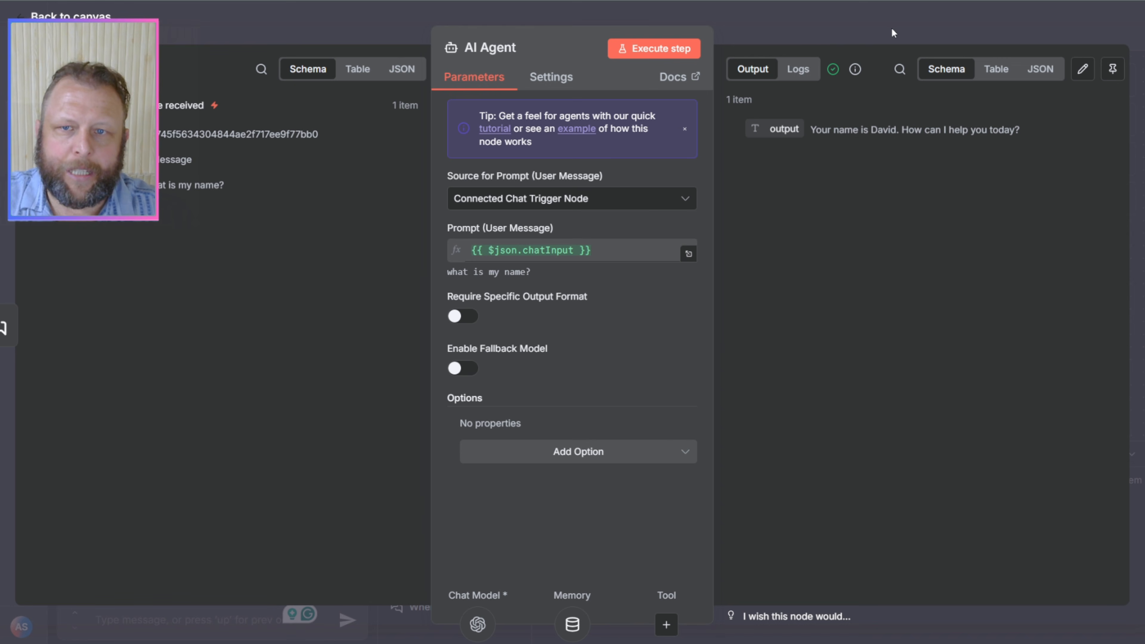
left_click(884, 30)
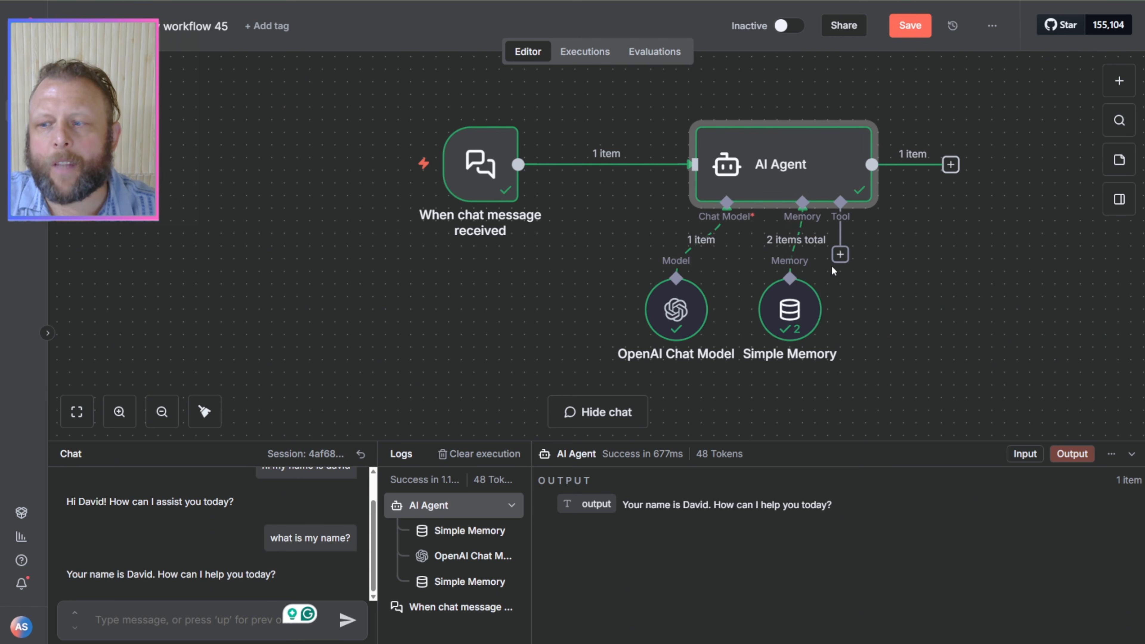
mouse_move(801, 246)
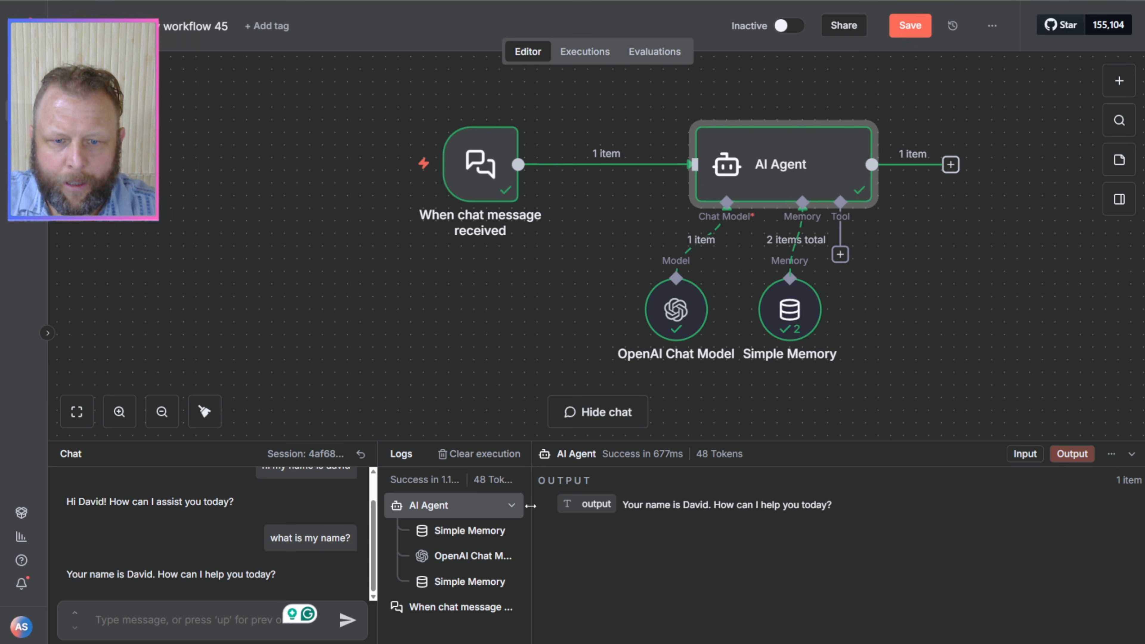
Step: Widen the logs list and examine the run's token usage and the data logged for Simple Memory, the OpenAI Chat Model and the chat trigger
left_click_drag(530, 507, 644, 506)
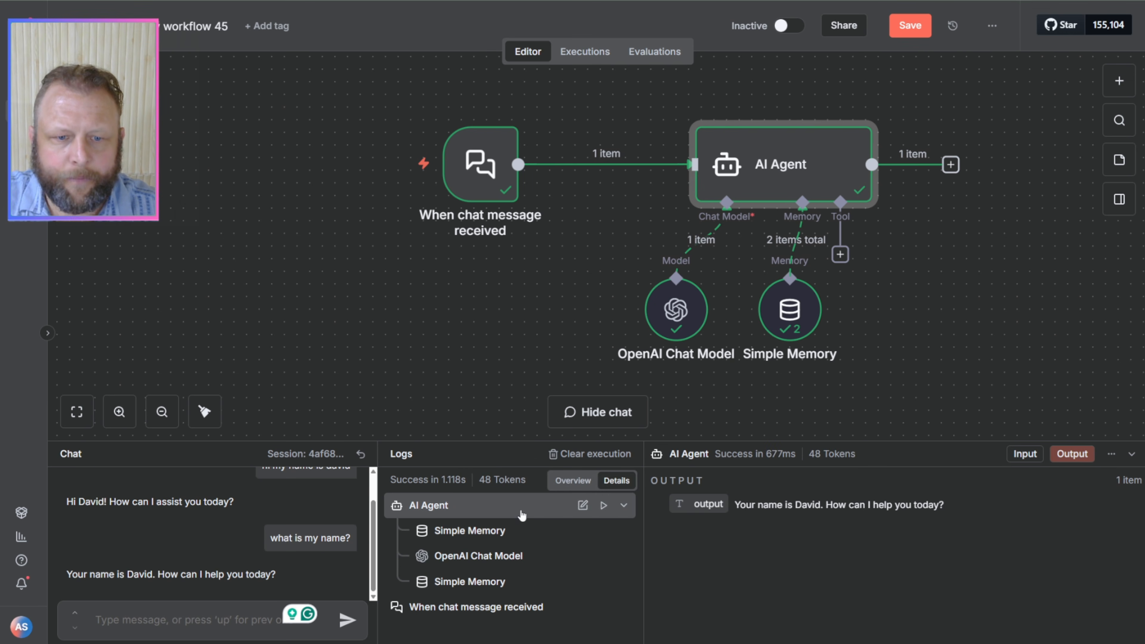
mouse_move(486, 479)
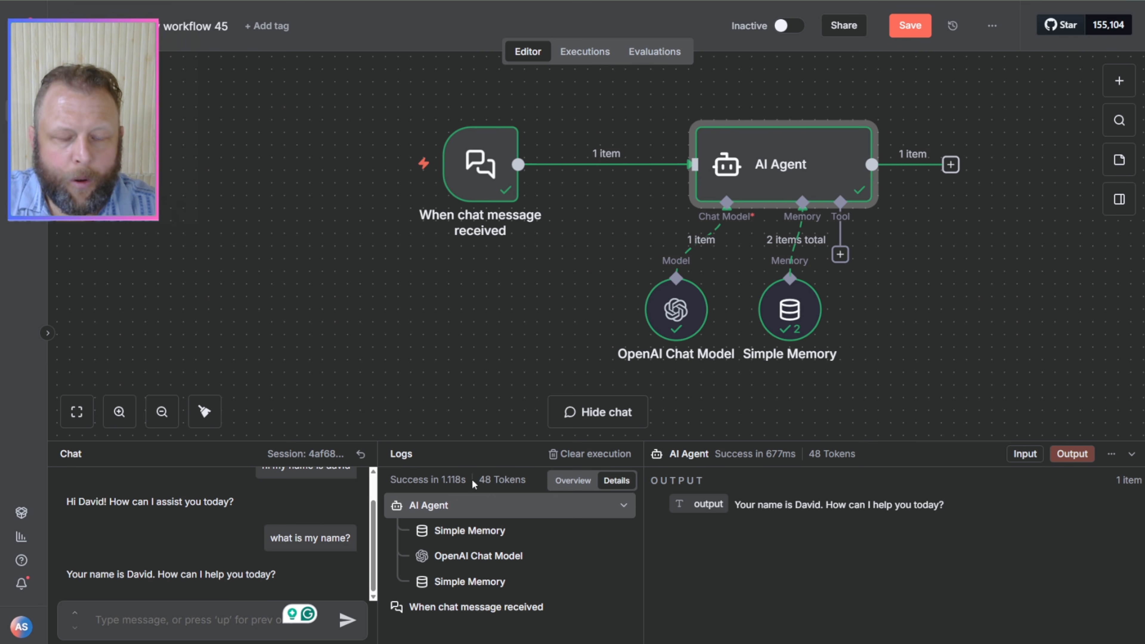
left_click_drag(487, 482, 511, 481)
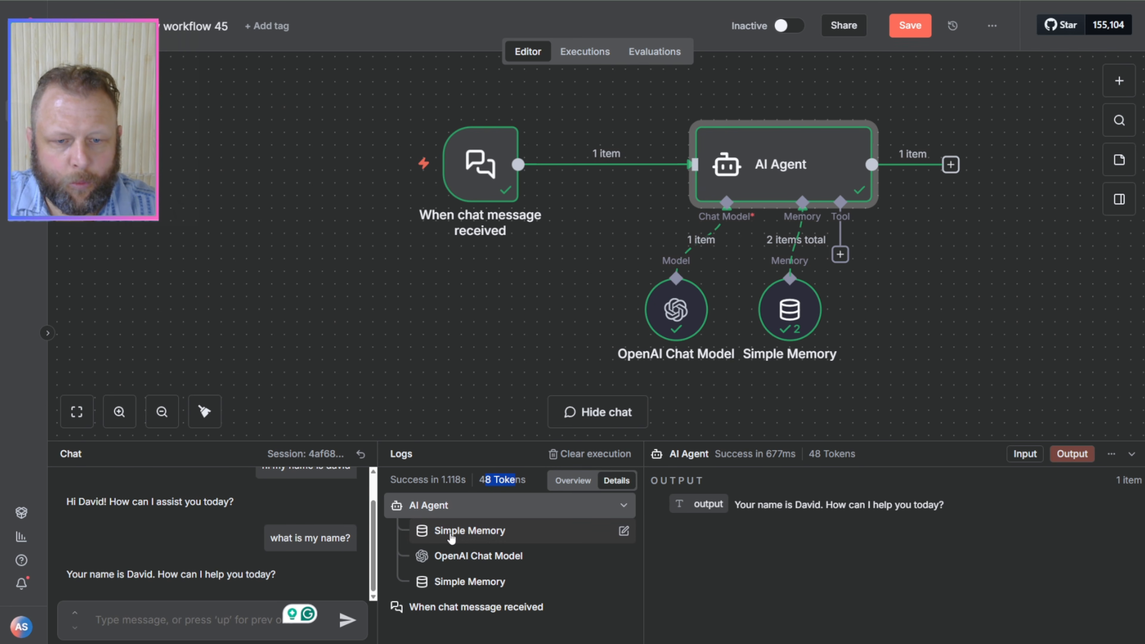
left_click(452, 583)
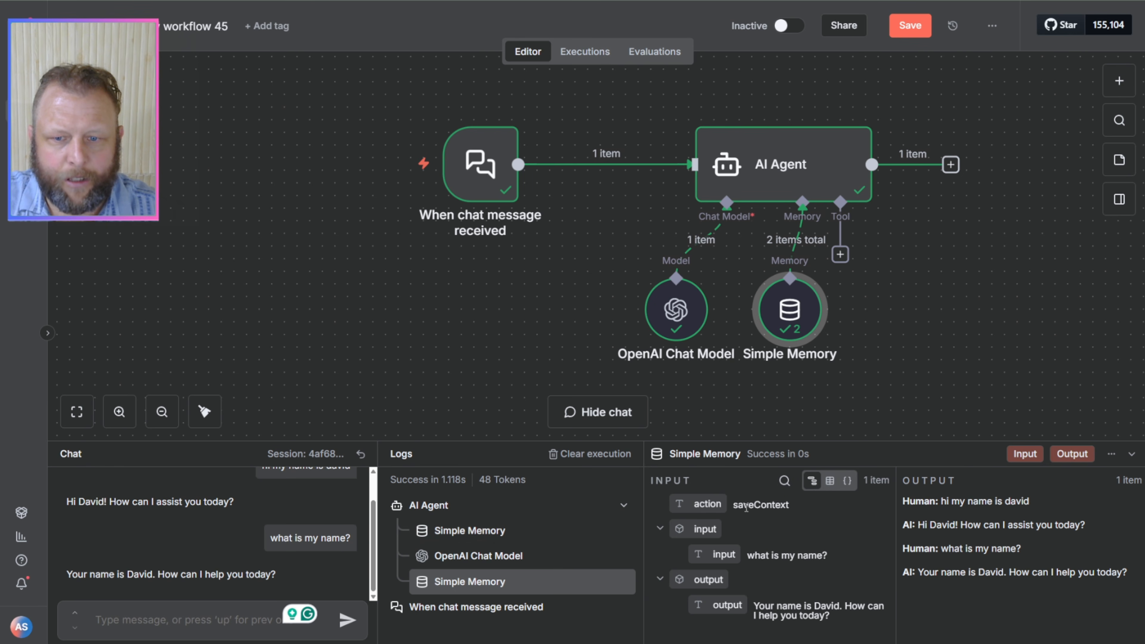
left_click_drag(739, 506, 802, 519)
left_click_drag(769, 556, 821, 581)
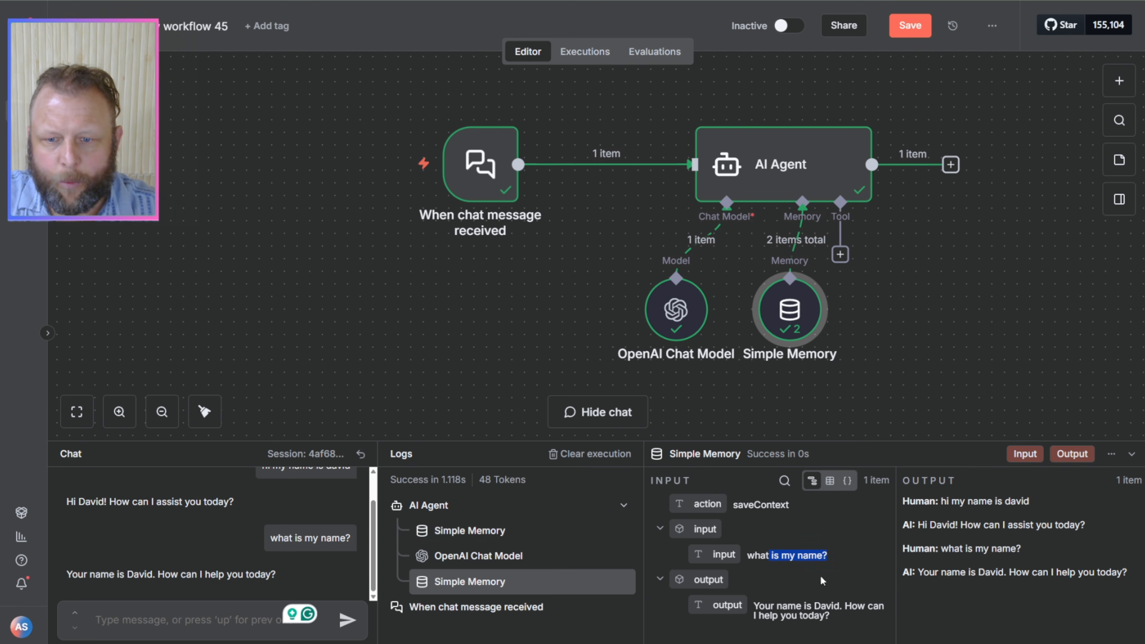
left_click(785, 605)
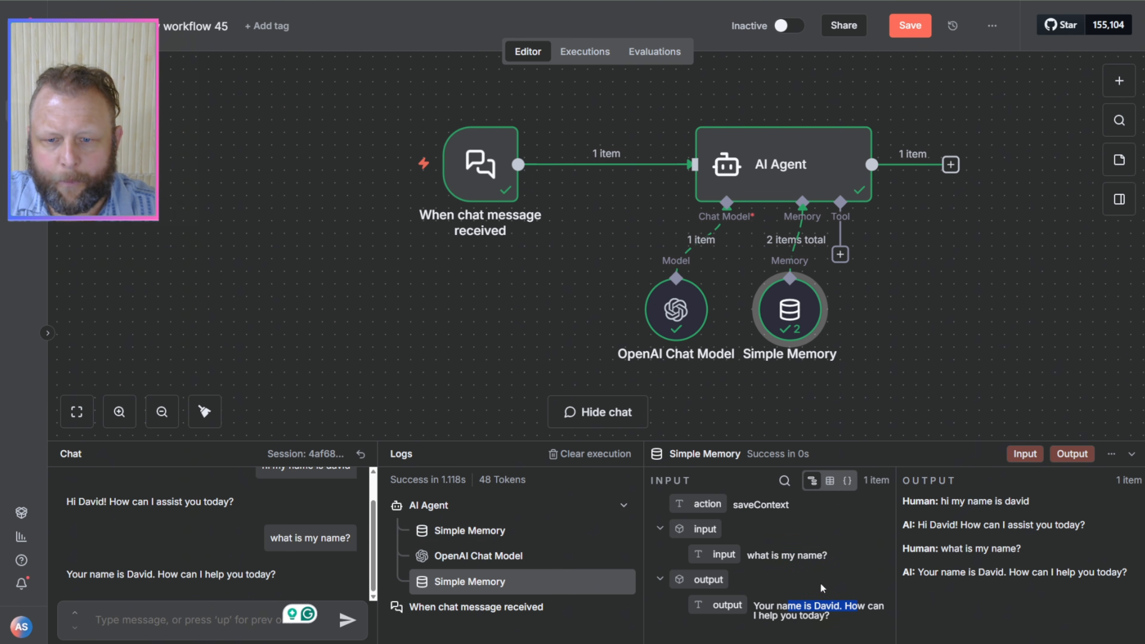
left_click(465, 602)
left_click(481, 554)
left_click(472, 532)
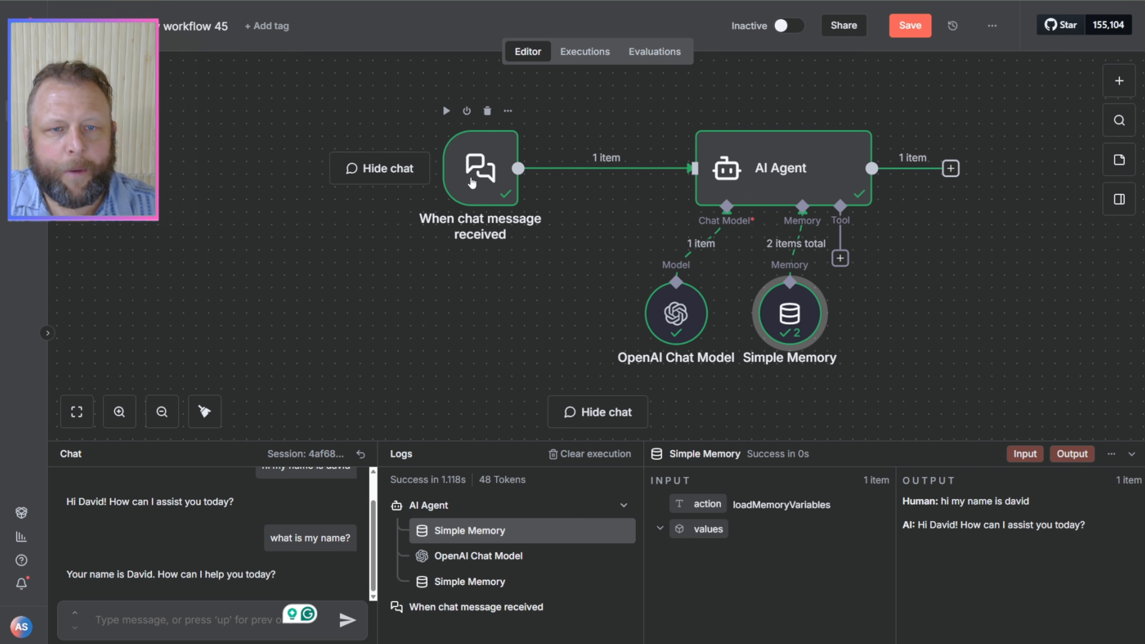
Step: Check the chat trigger's logged output and move the AI Agent node slightly closer to the trigger
left_click(471, 183)
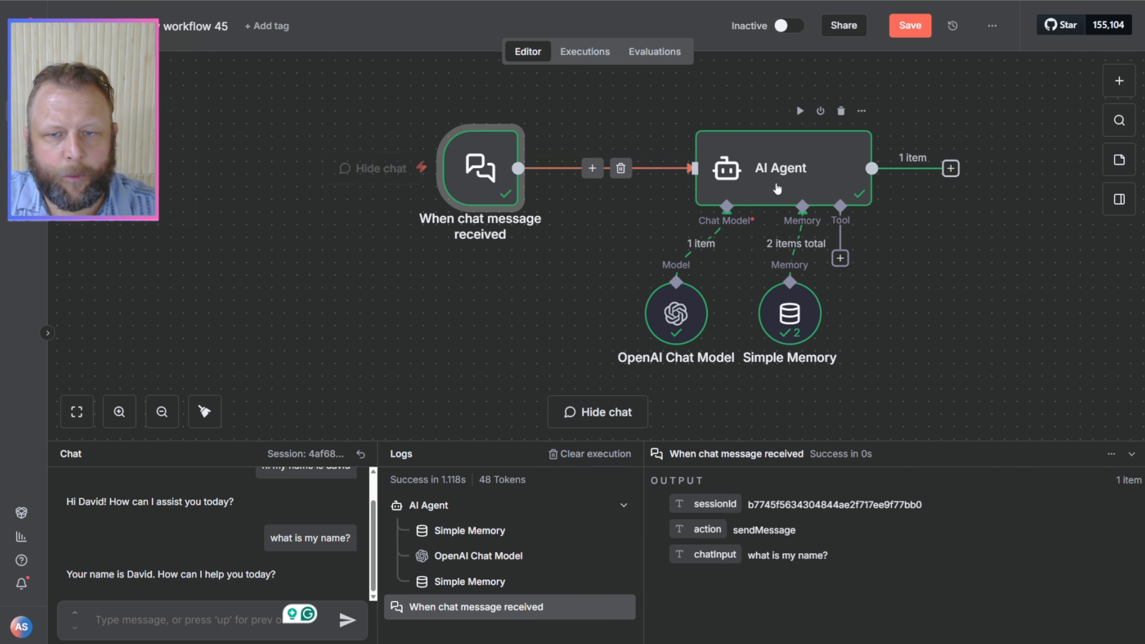
left_click_drag(776, 189, 752, 188)
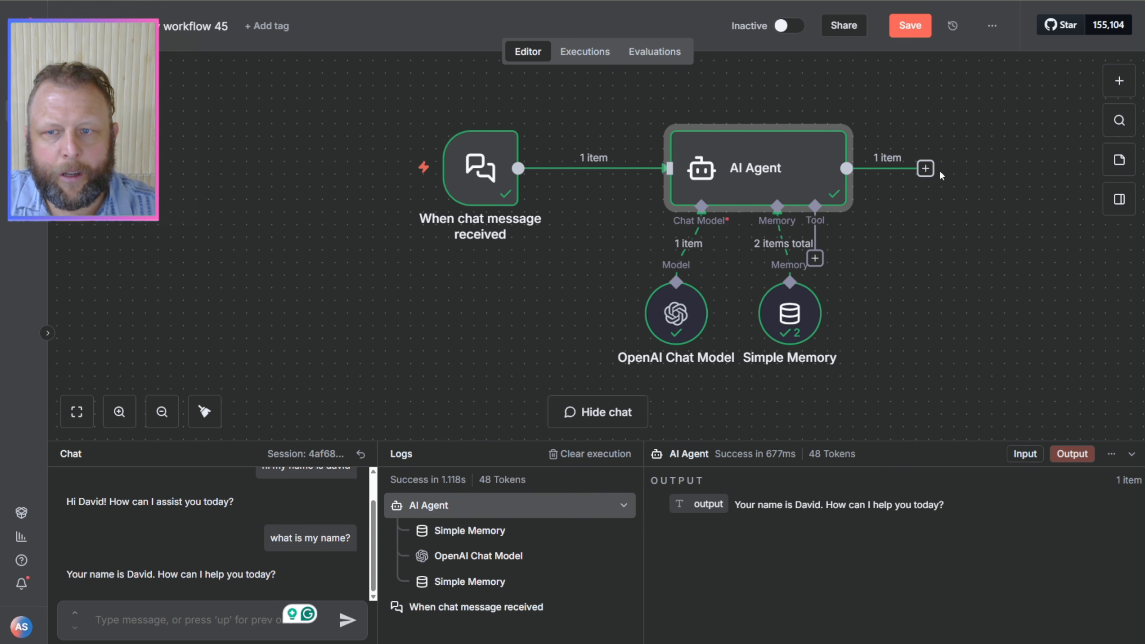
Step: Try to connect the AI Agent's output back to the chat trigger, and dismiss the next-node selection
left_click_drag(928, 174, 458, 174)
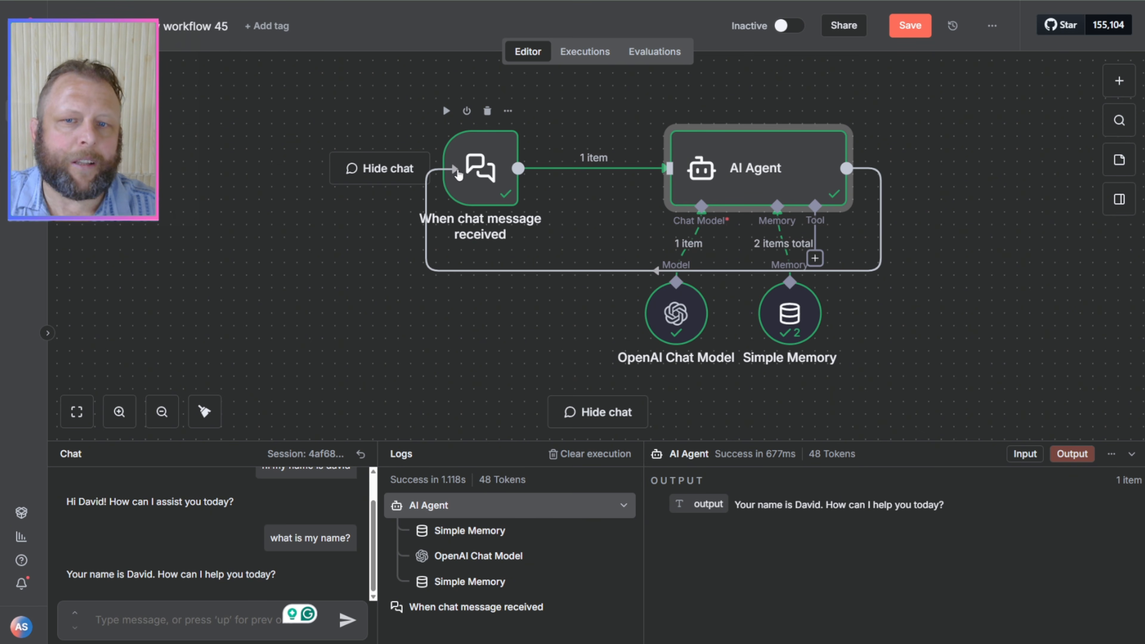
left_click_drag(458, 174, 983, 201)
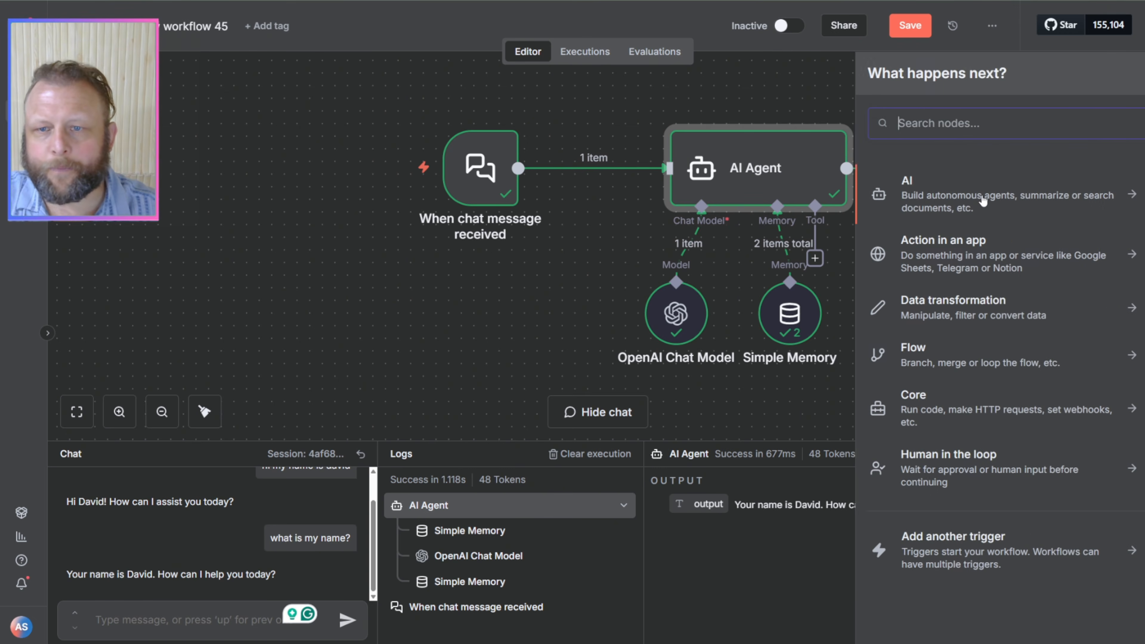
left_click(779, 93)
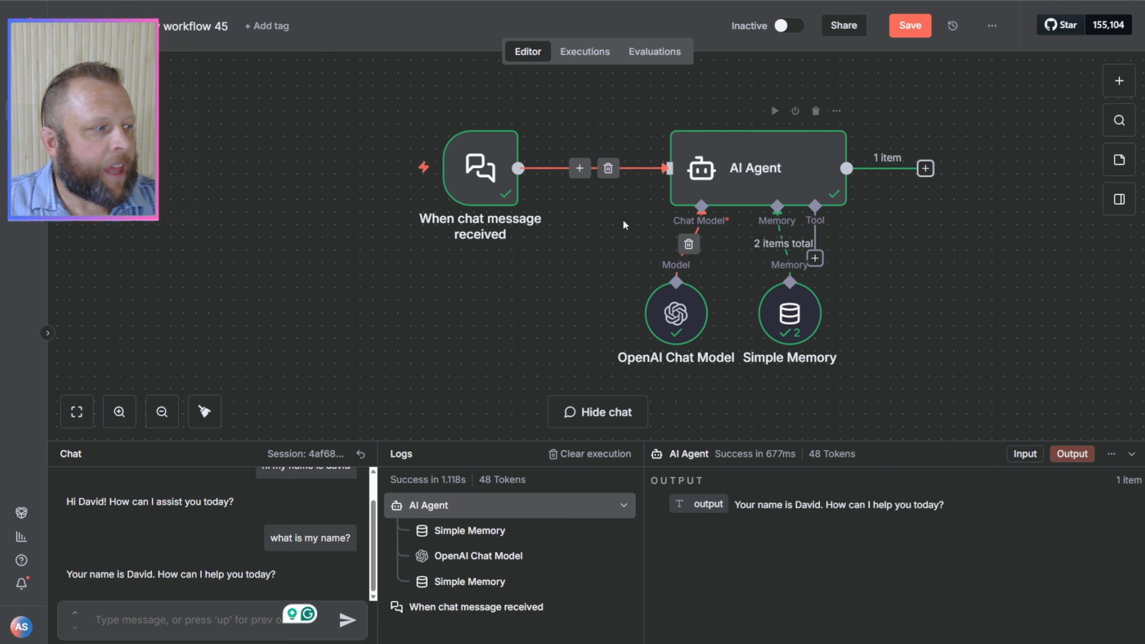
Step: Review the AI Agent's prompt settings, return to the canvas, and move the chat trigger farther away from the AI Agent
double_click(761, 180)
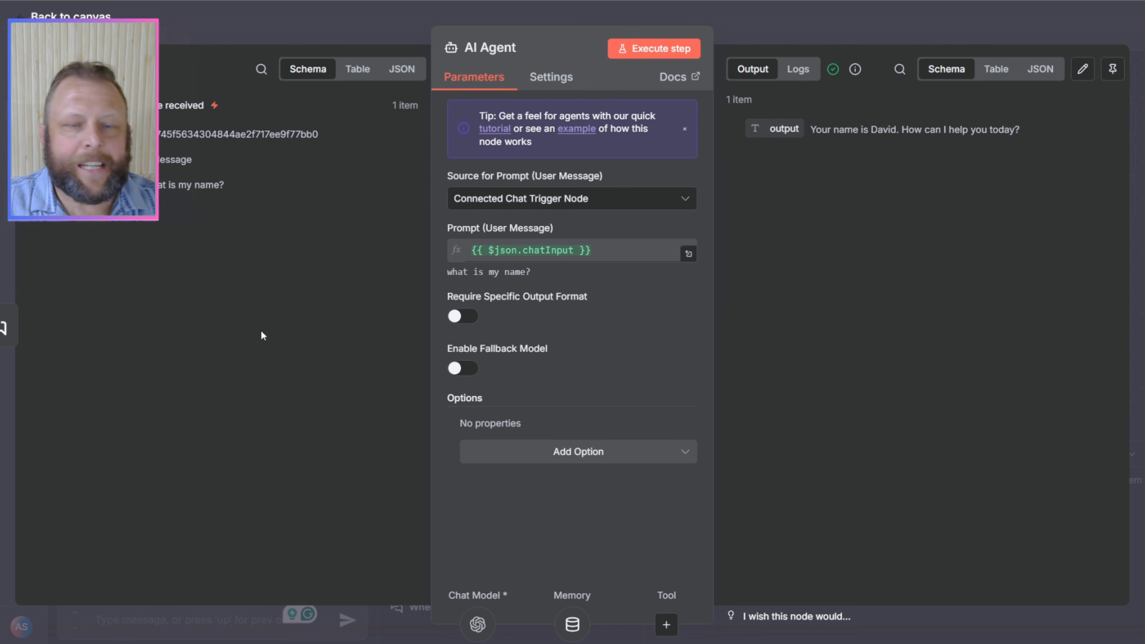
left_click(837, 32)
left_click(314, 176)
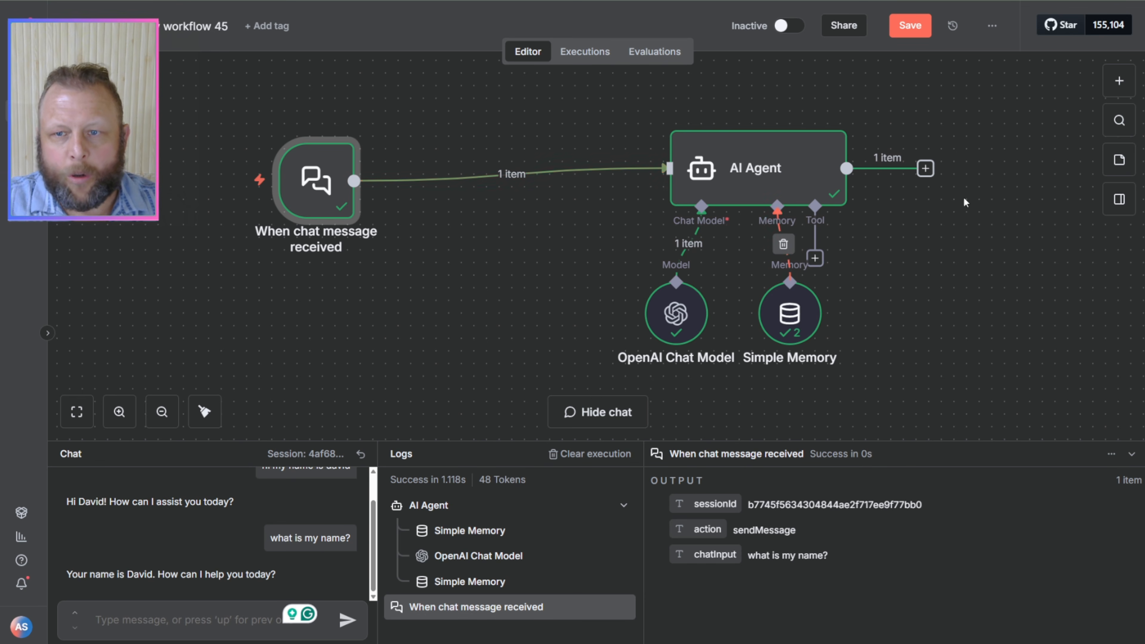
Step: Set the AI Agent's prompt source to Define below and fill the prompt with the expression {{ $json.sessionId }}
double_click(755, 173)
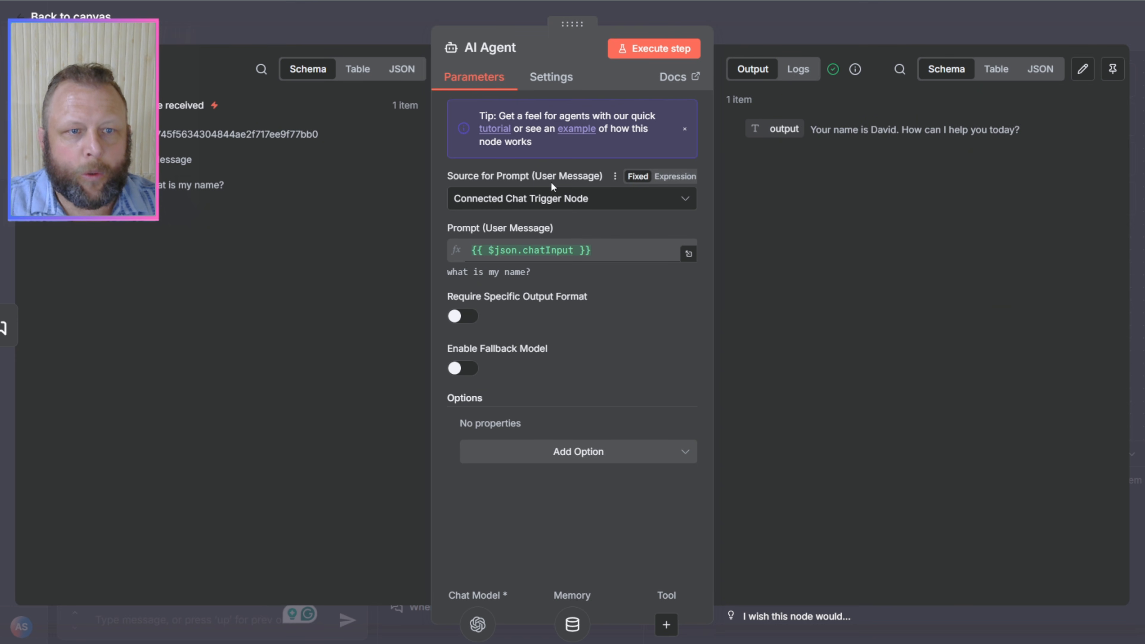
left_click(597, 210)
left_click(561, 301)
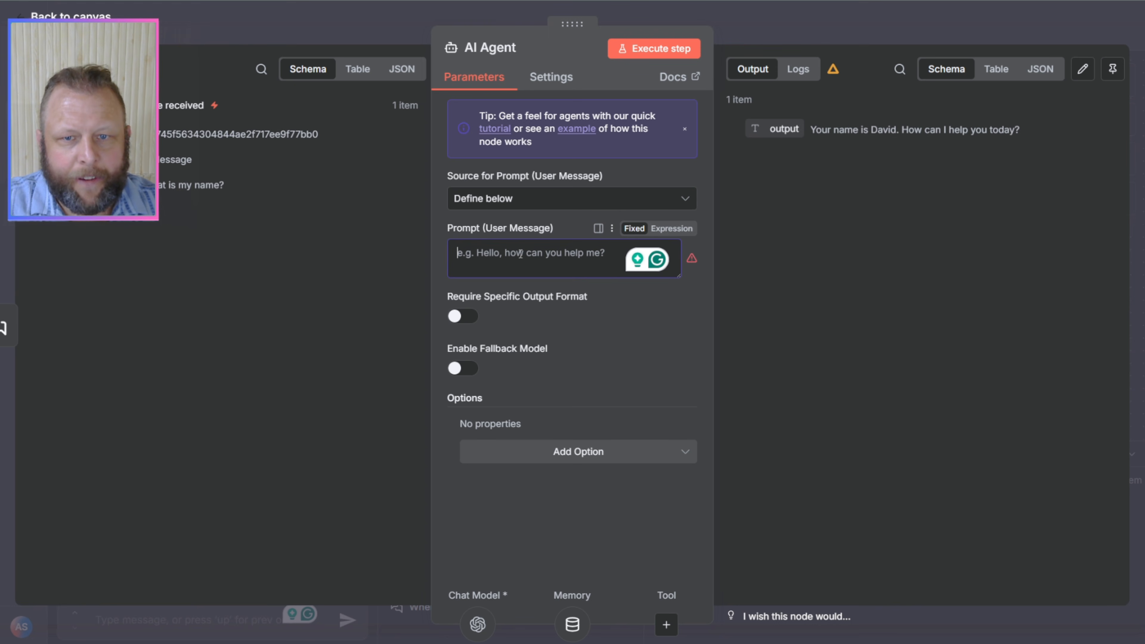
left_click(672, 229)
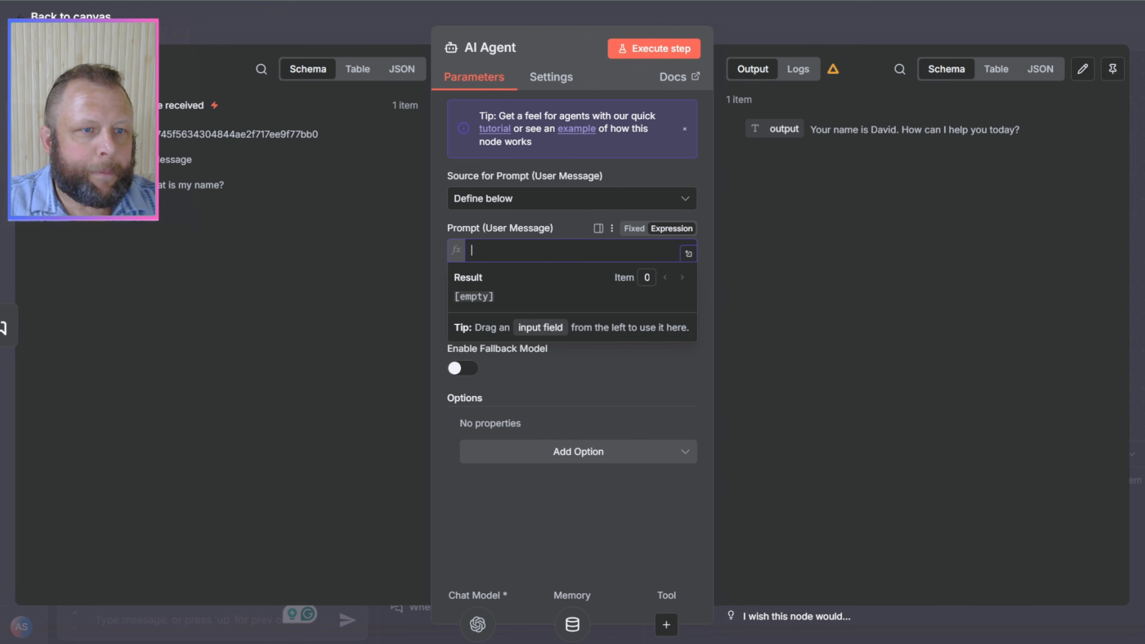
left_click_drag(198, 134, 523, 255)
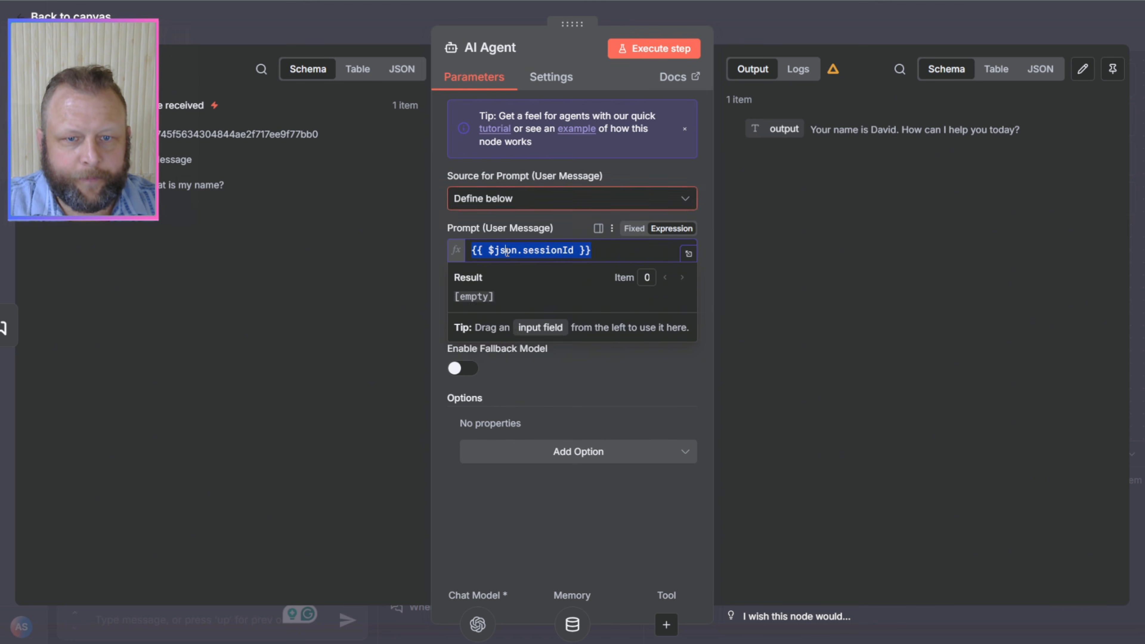
left_click(630, 385)
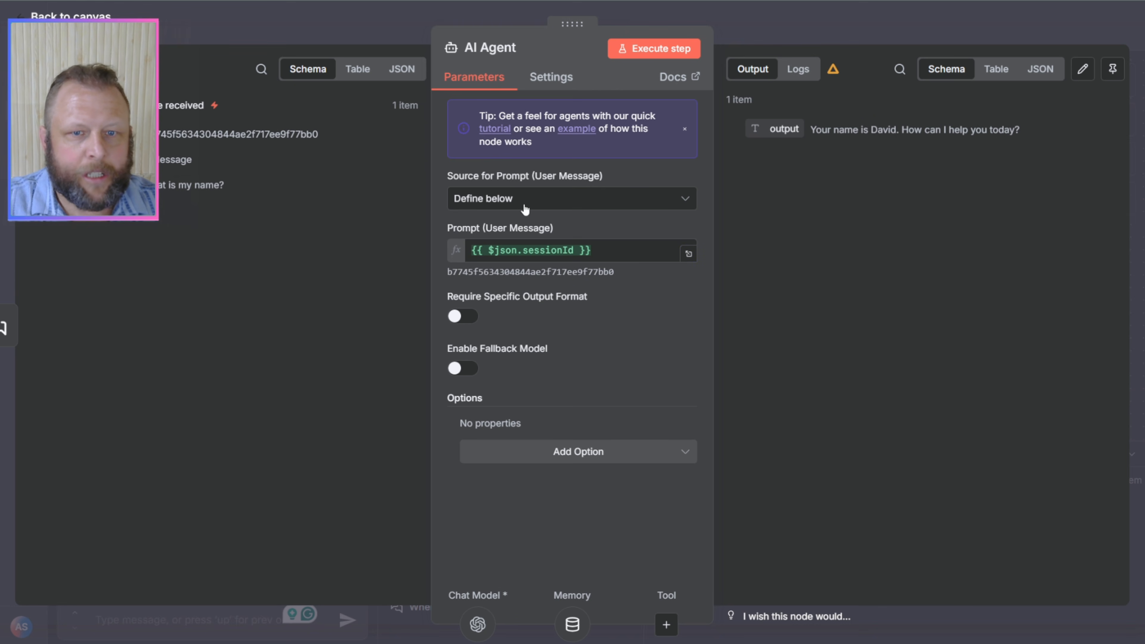
Step: Replace the user message prompt with the expression {{ $json.chatInput }} and examine it in the expanded expression editor
left_click_drag(609, 254, 465, 256)
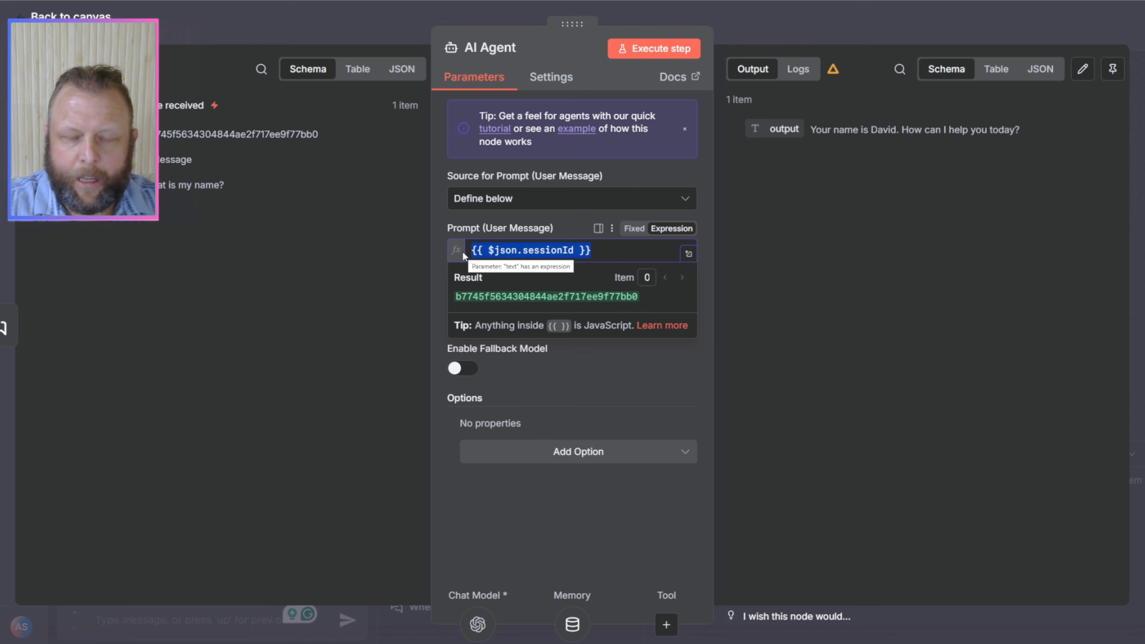
key("BackSpace")
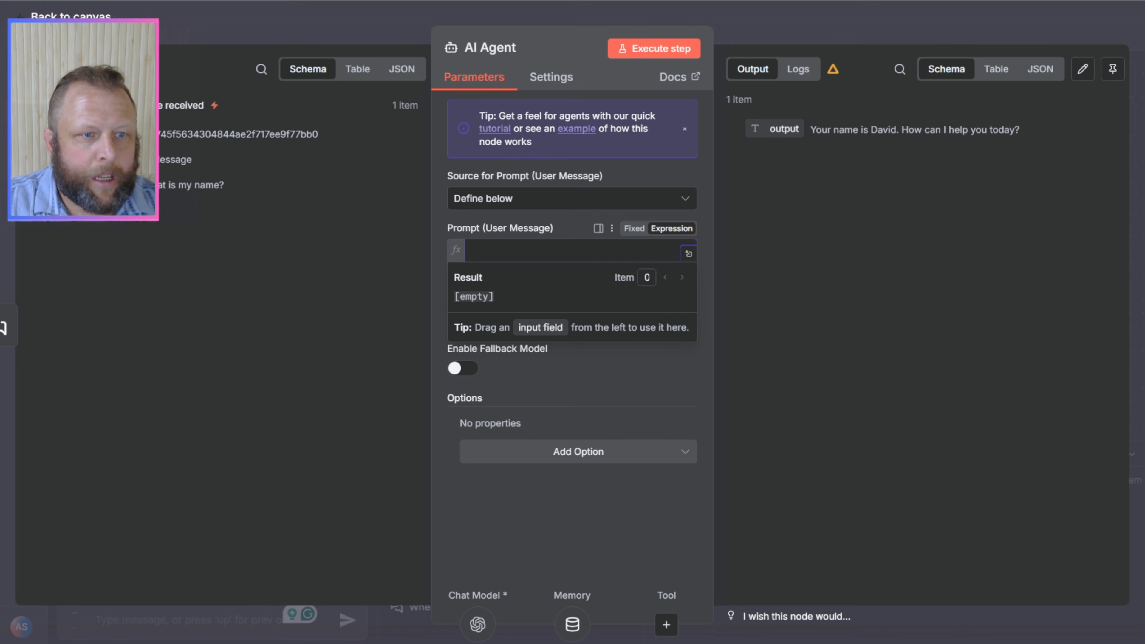
left_click_drag(135, 185, 509, 247)
left_click(600, 370)
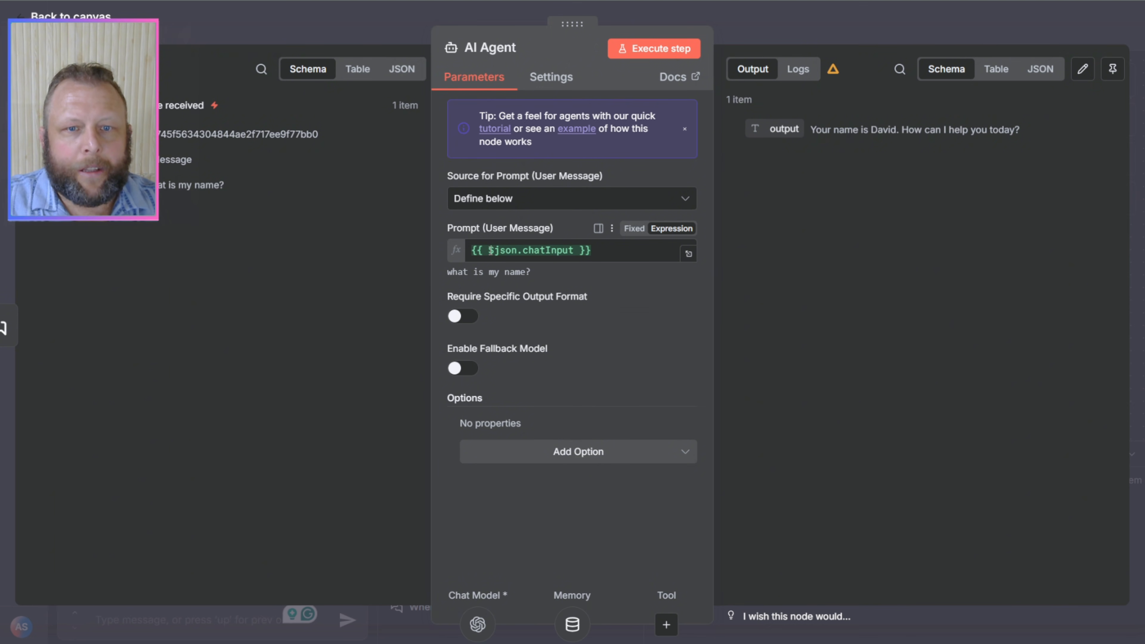
left_click_drag(489, 251, 514, 251)
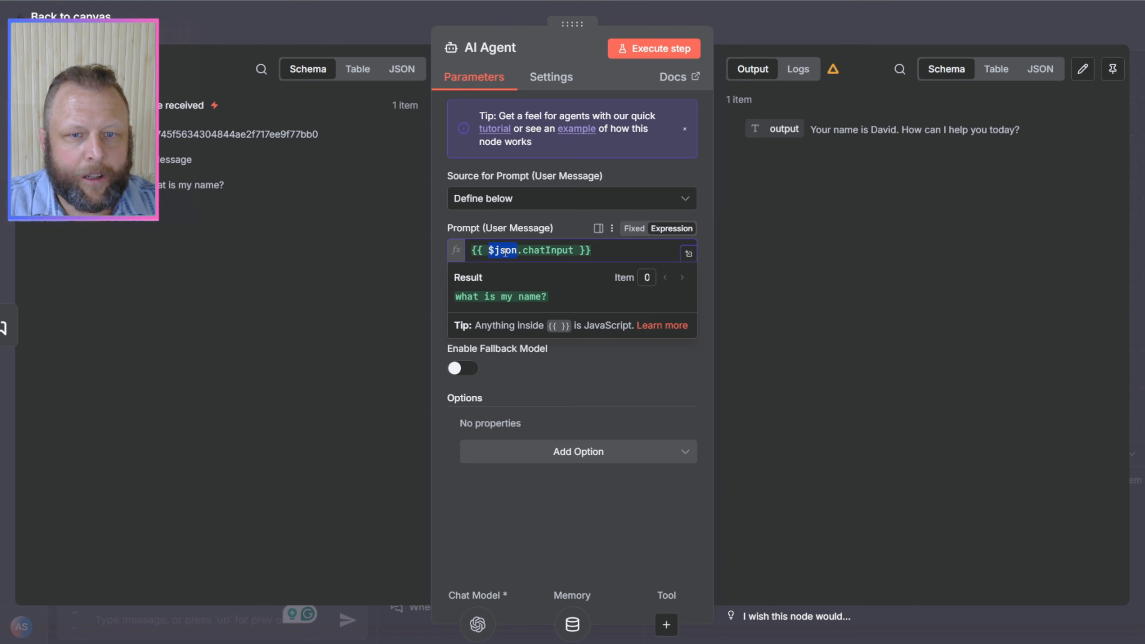
left_click(621, 419)
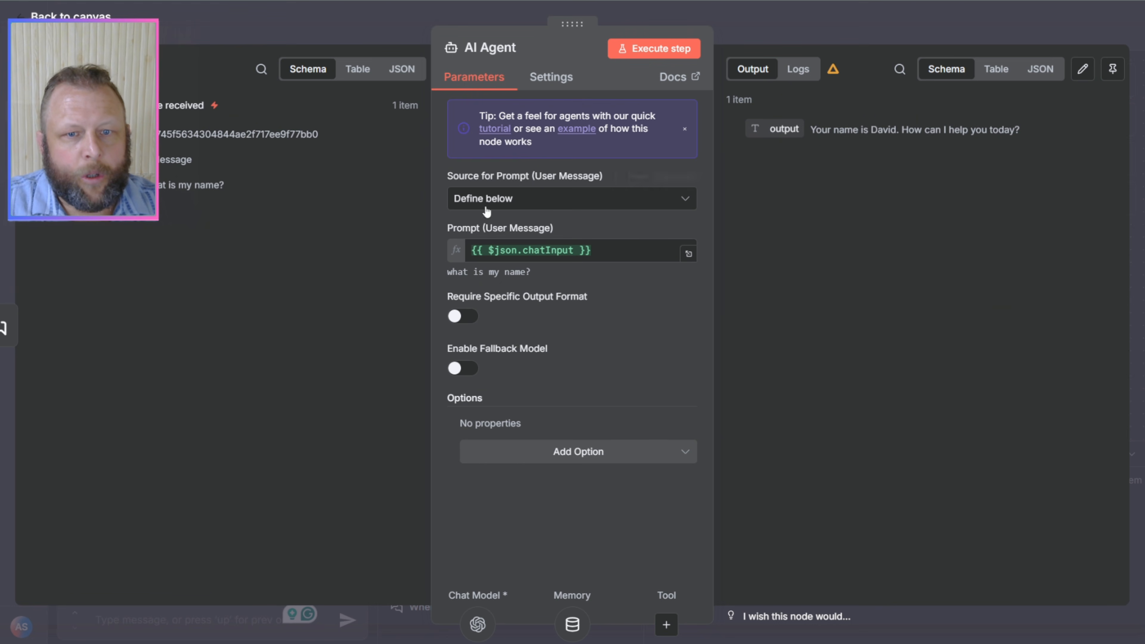
left_click(689, 253)
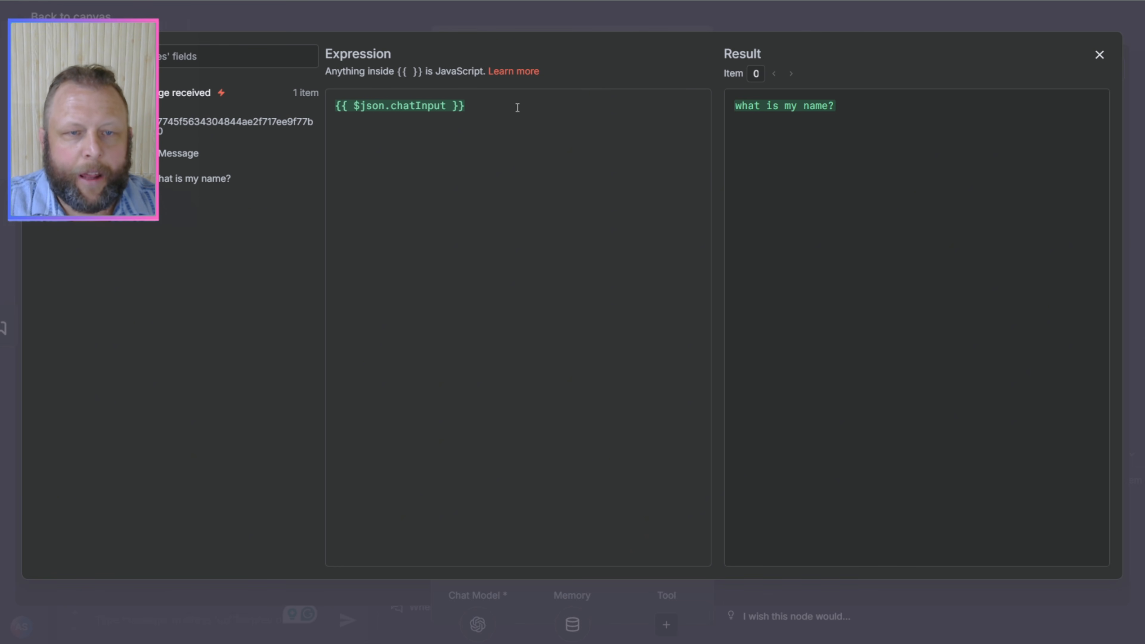
left_click(1100, 55)
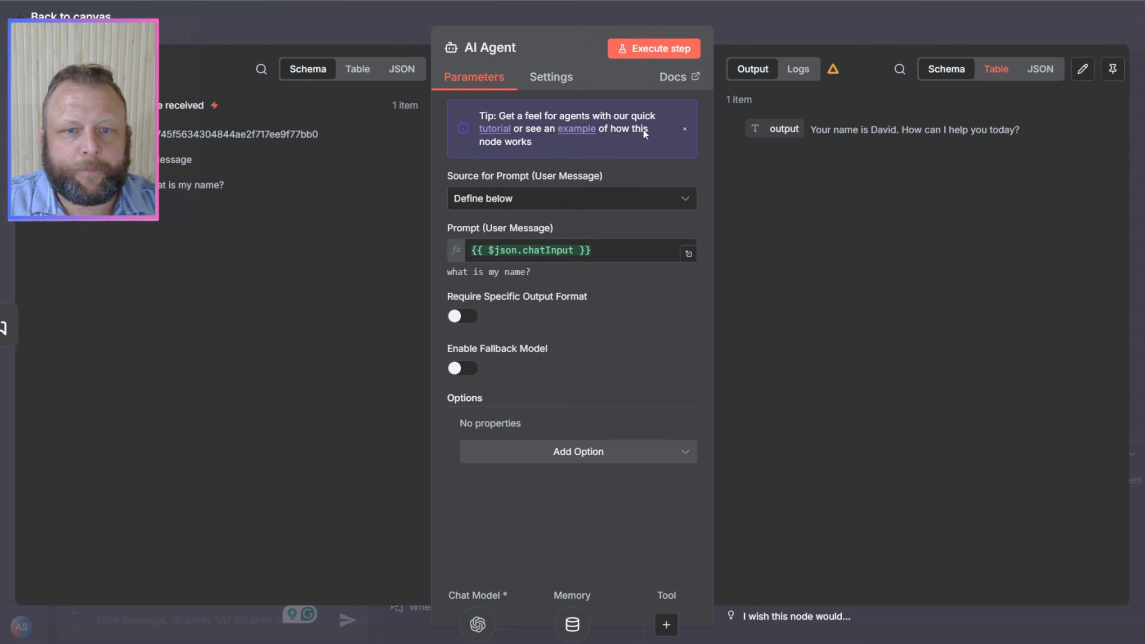
Step: Compare the AI Agent's two prompt sources, leave it on Connected Chat Trigger Node, and return to the canvas
left_click(498, 201)
left_click(505, 243)
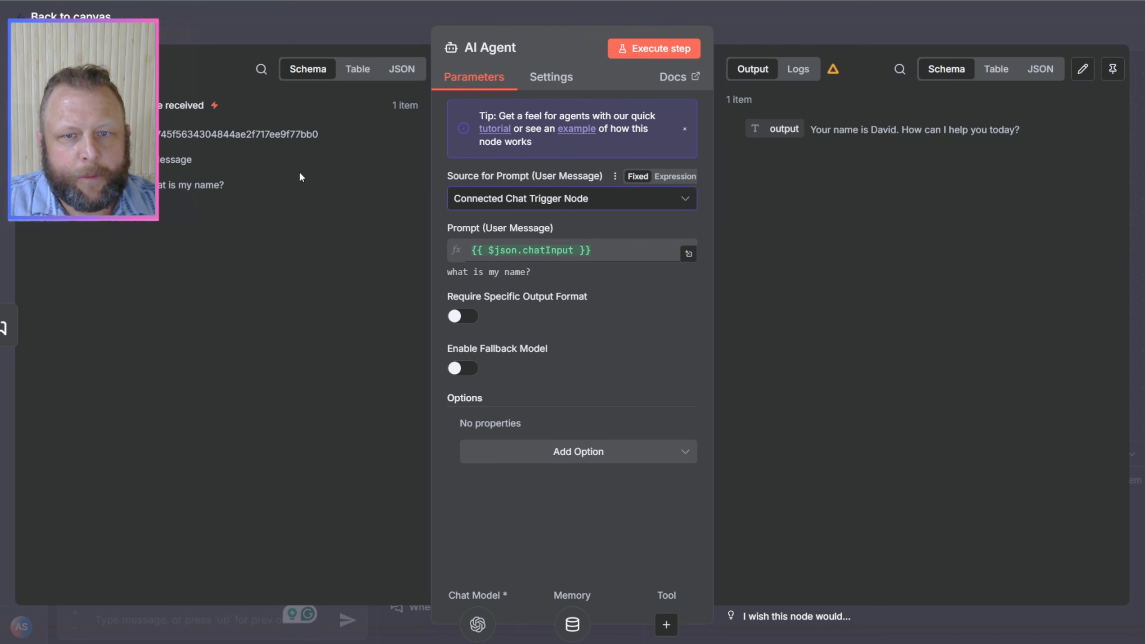
left_click(643, 201)
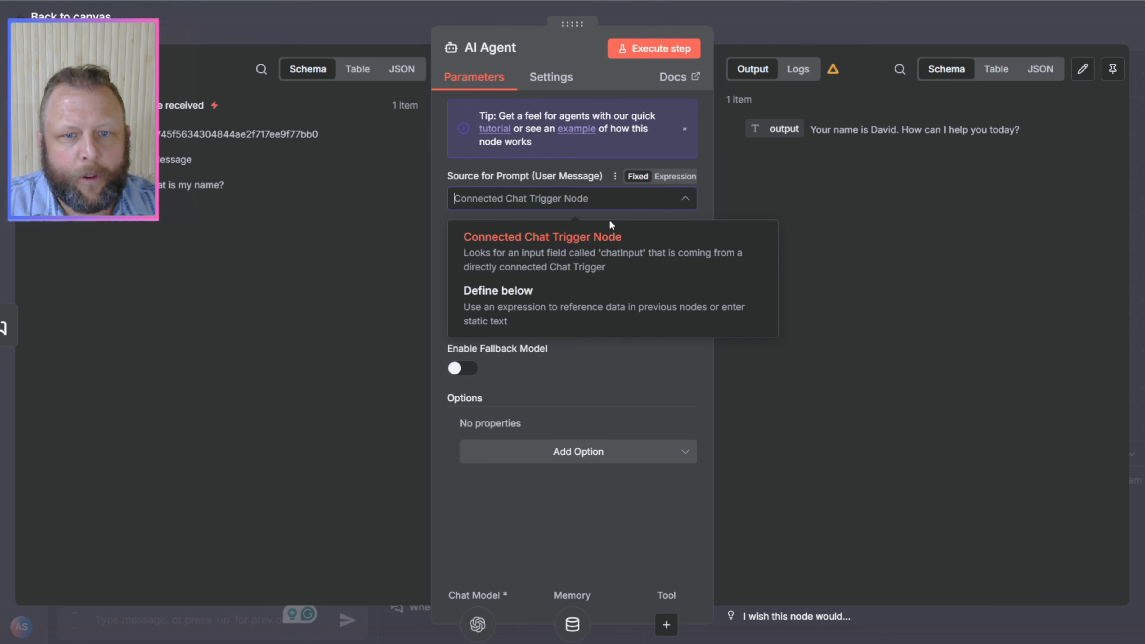
left_click(533, 297)
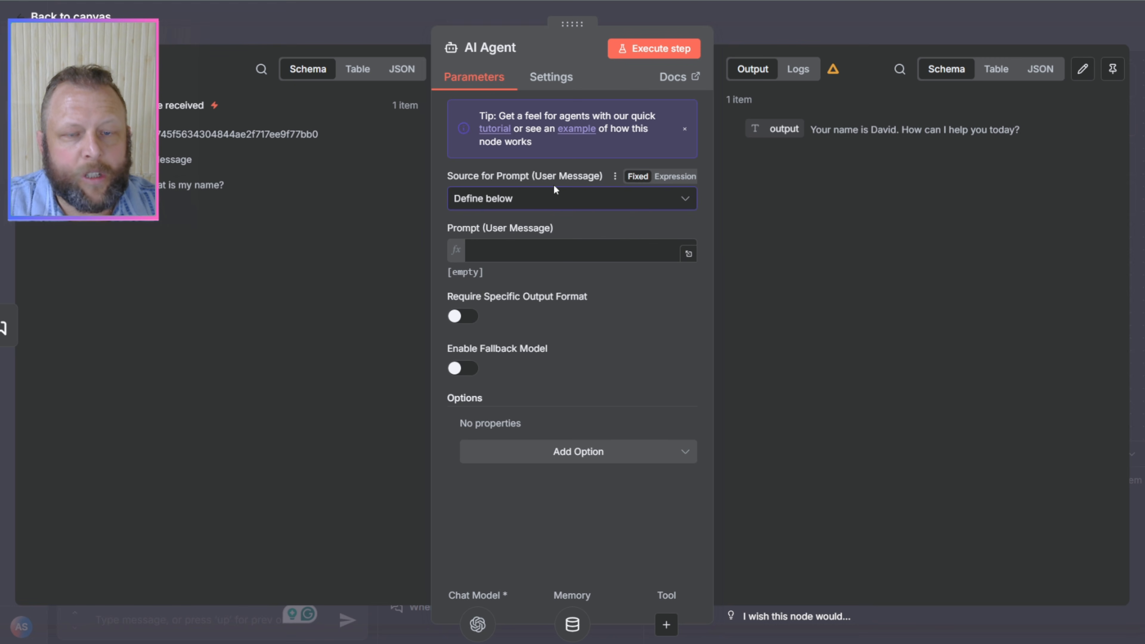
left_click(602, 205)
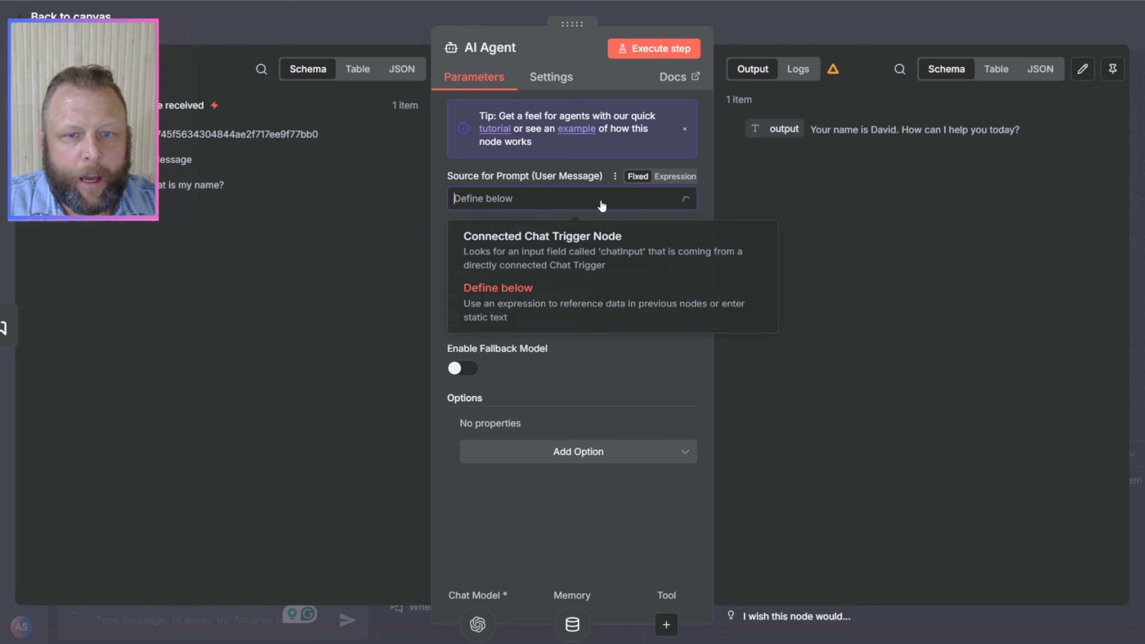
left_click(555, 253)
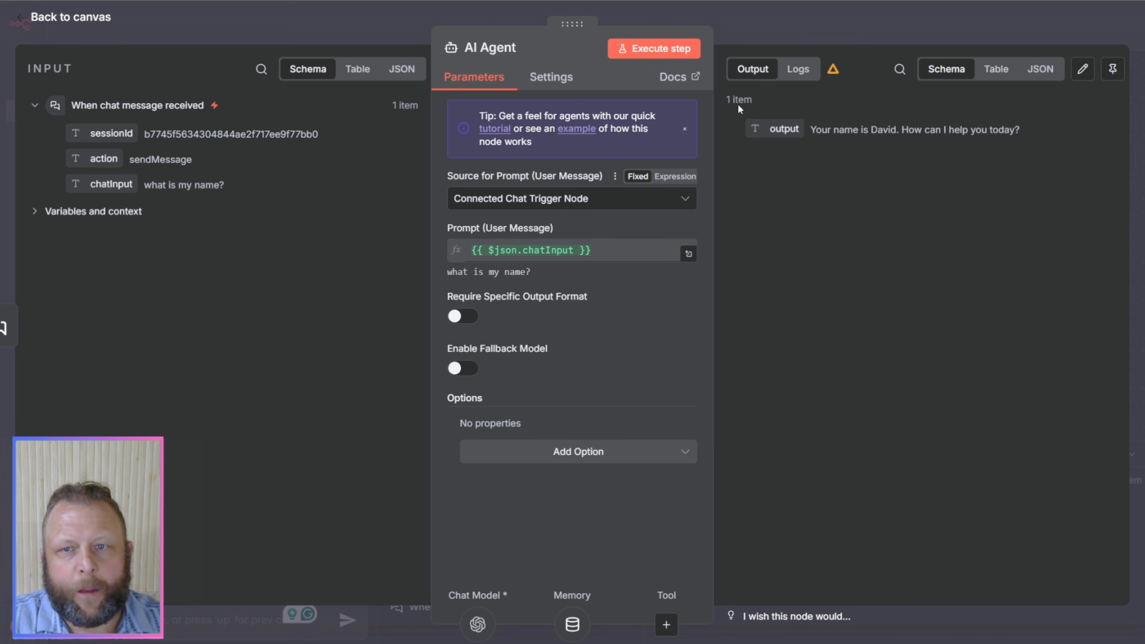
left_click(899, 29)
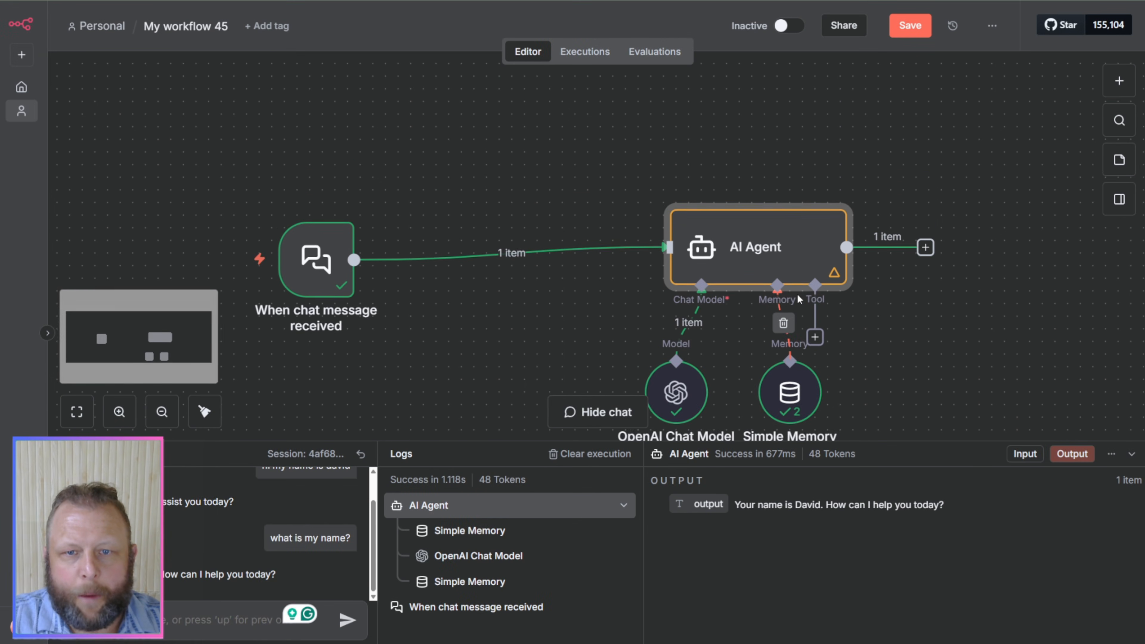
Step: Move the chat trigger farther away from the AI Agent and delete the connection between the two nodes
scroll(780, 301, "up", 1)
scroll(652, 303, "down", 2)
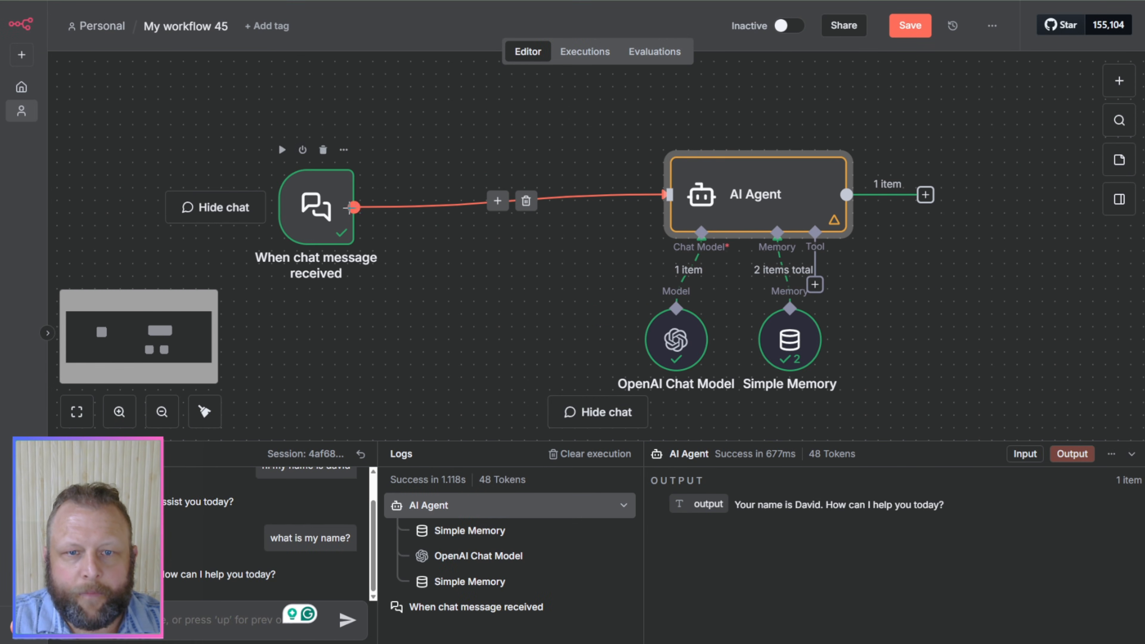
left_click_drag(292, 196, 180, 184)
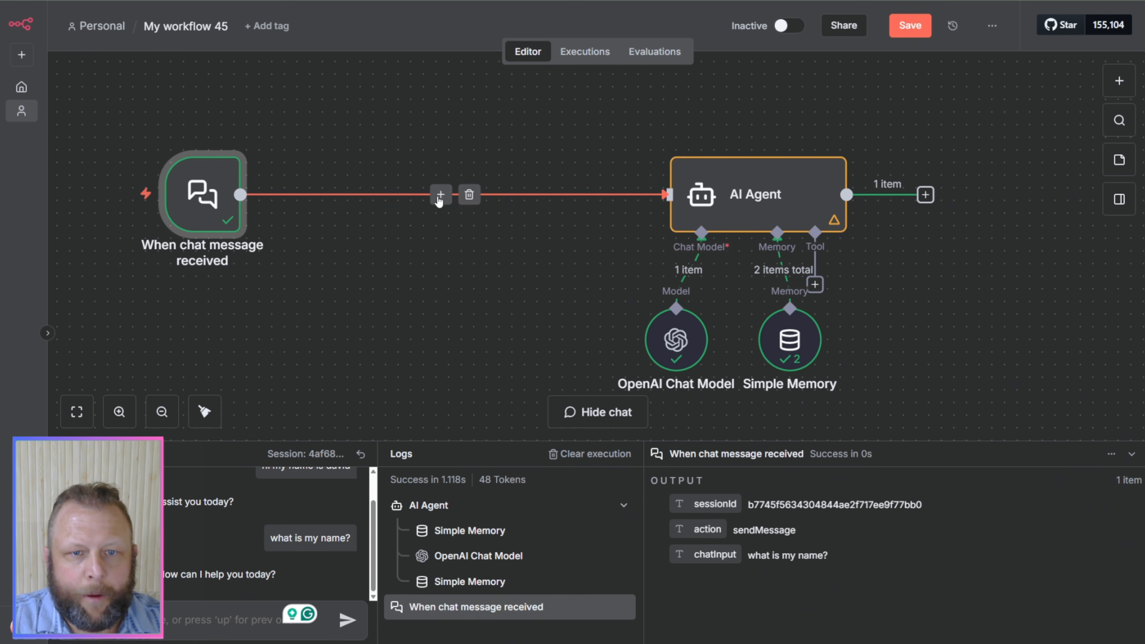
left_click(753, 193)
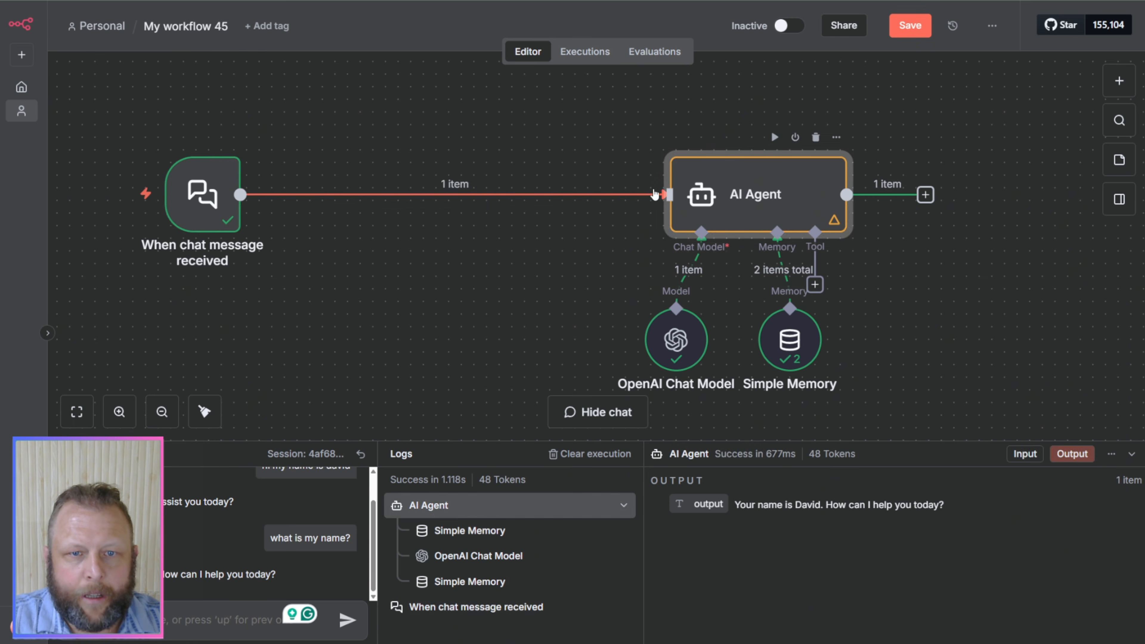
left_click(469, 194)
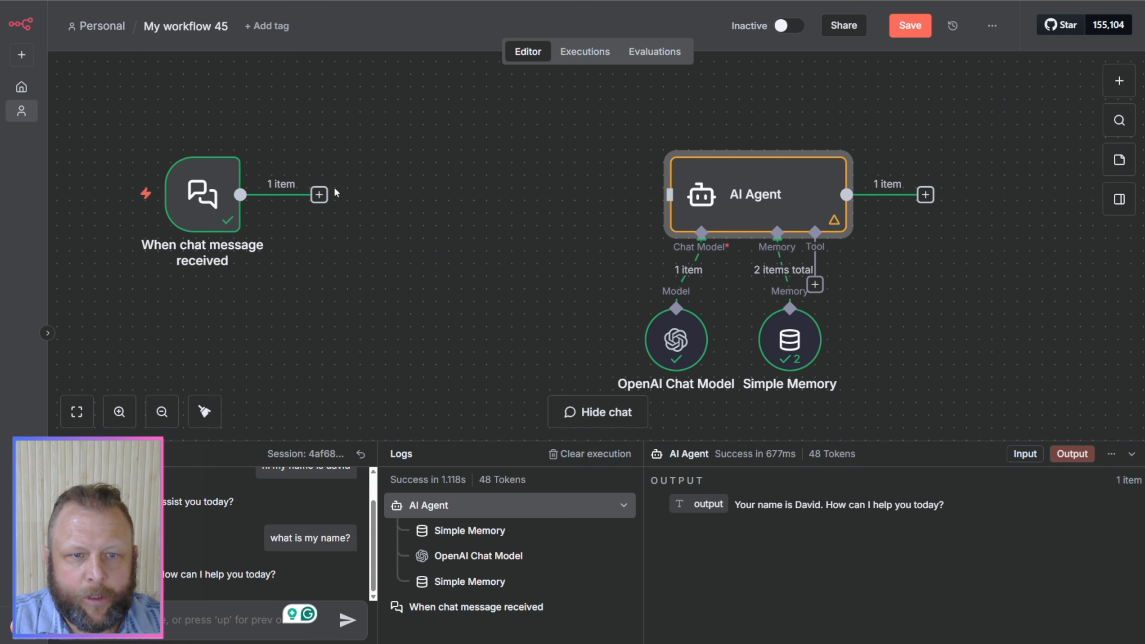
Step: Add an Edit Fields (Set) node after the chat trigger, place it between the trigger and the AI Agent, and open its settings
left_click(319, 196)
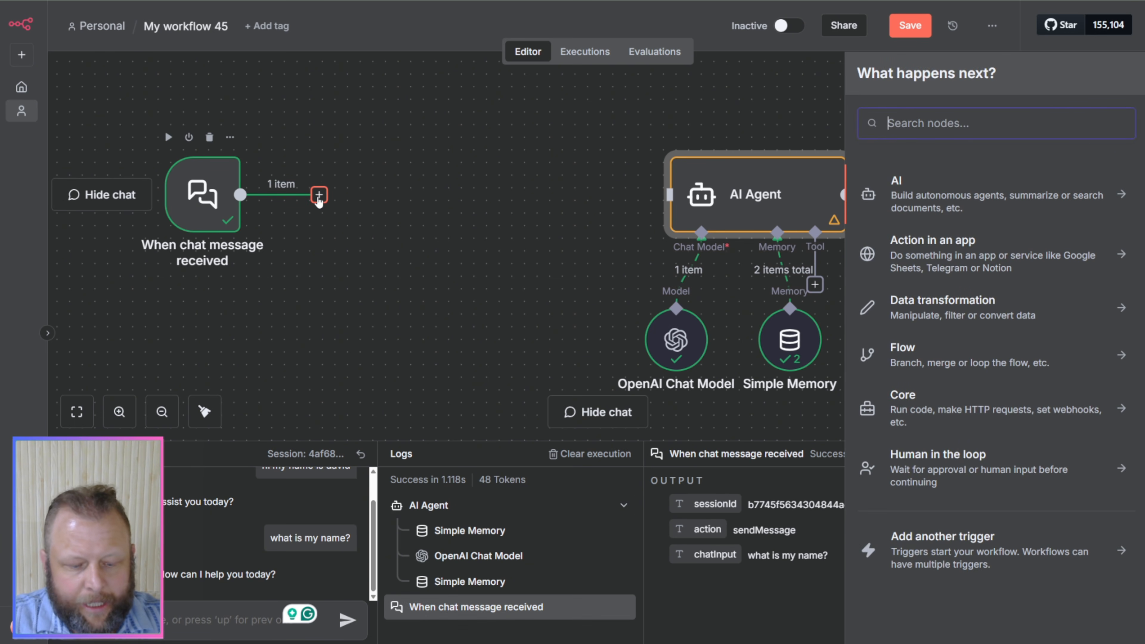
type("set")
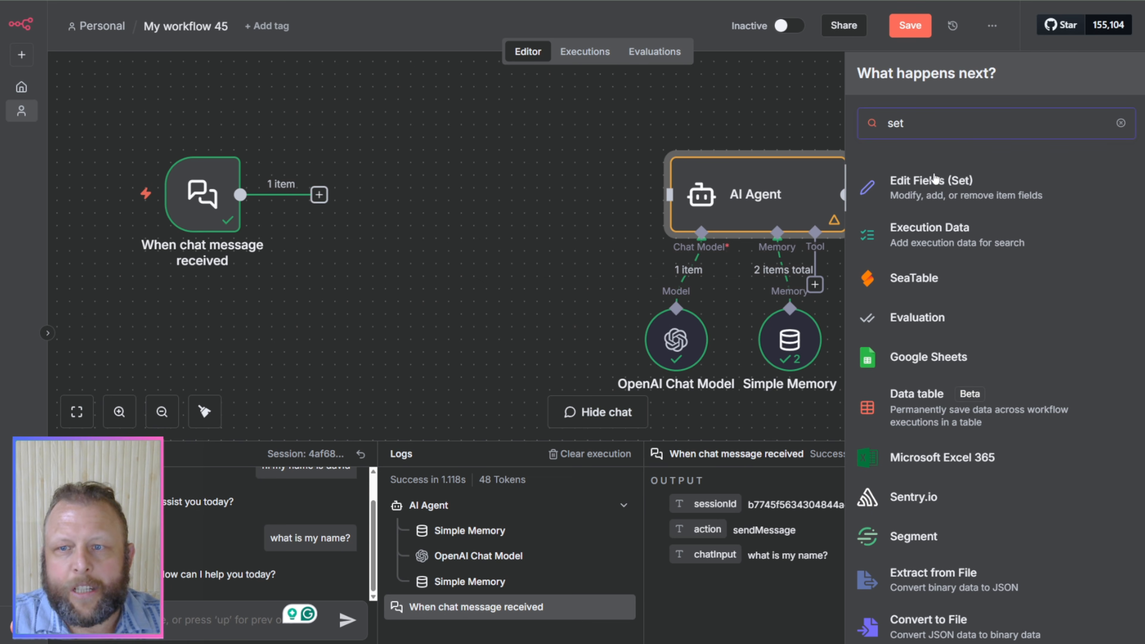
left_click(931, 186)
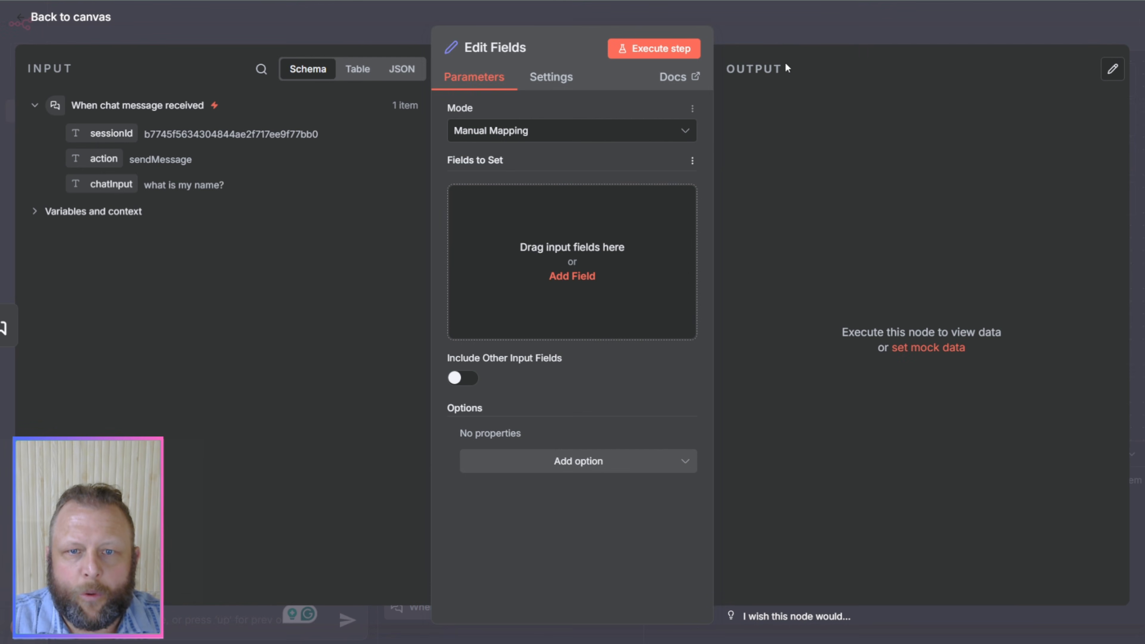
left_click(781, 39)
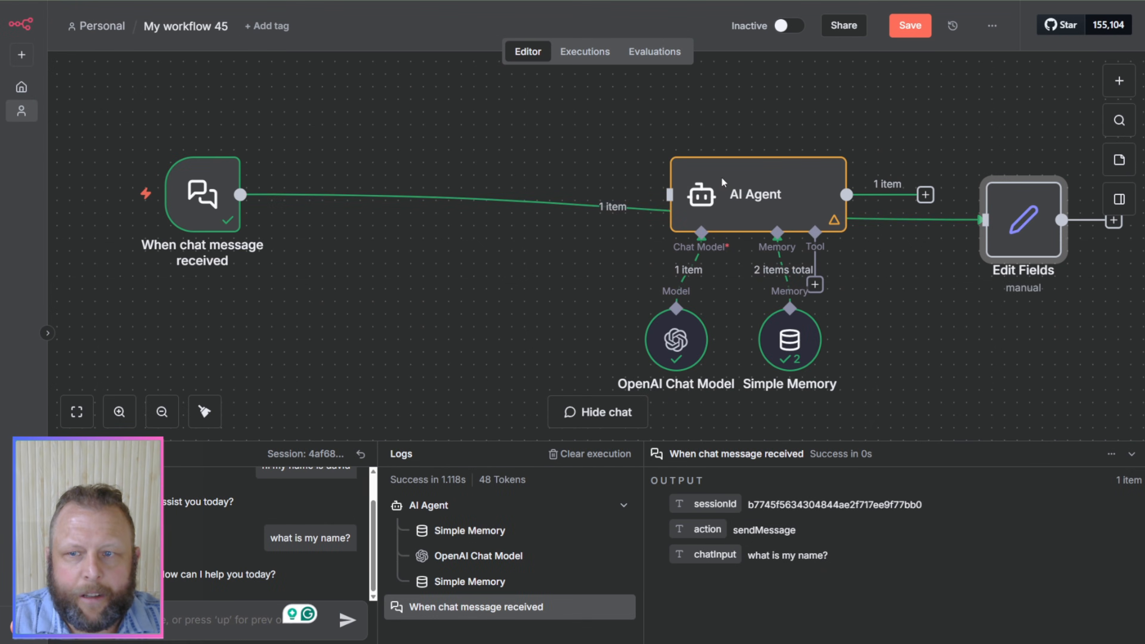
left_click_drag(997, 232, 415, 204)
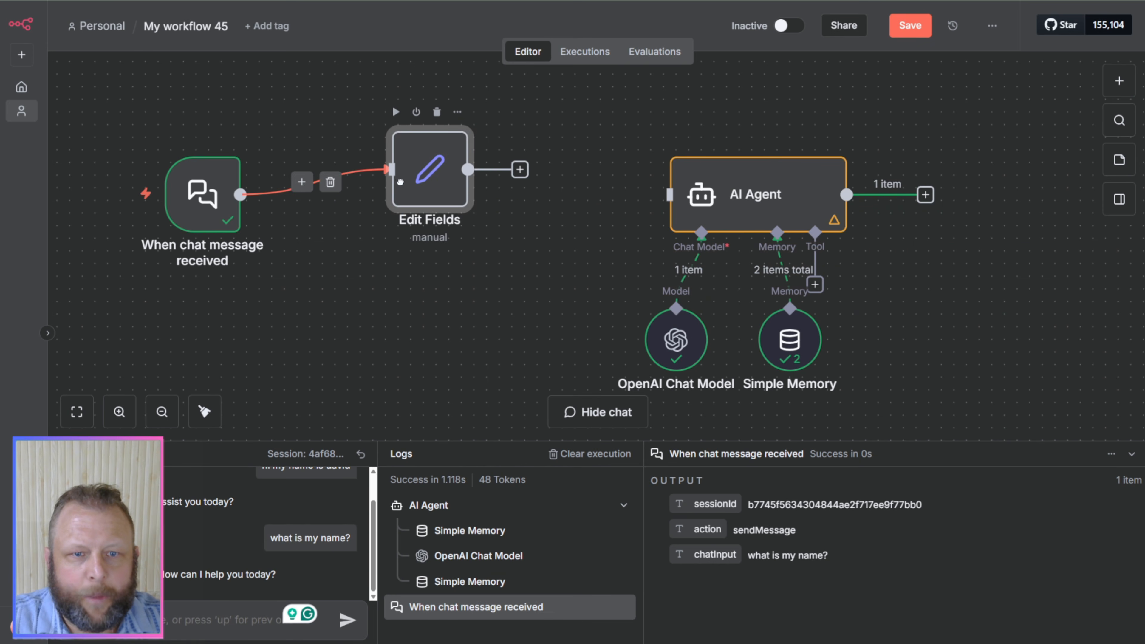
double_click(415, 204)
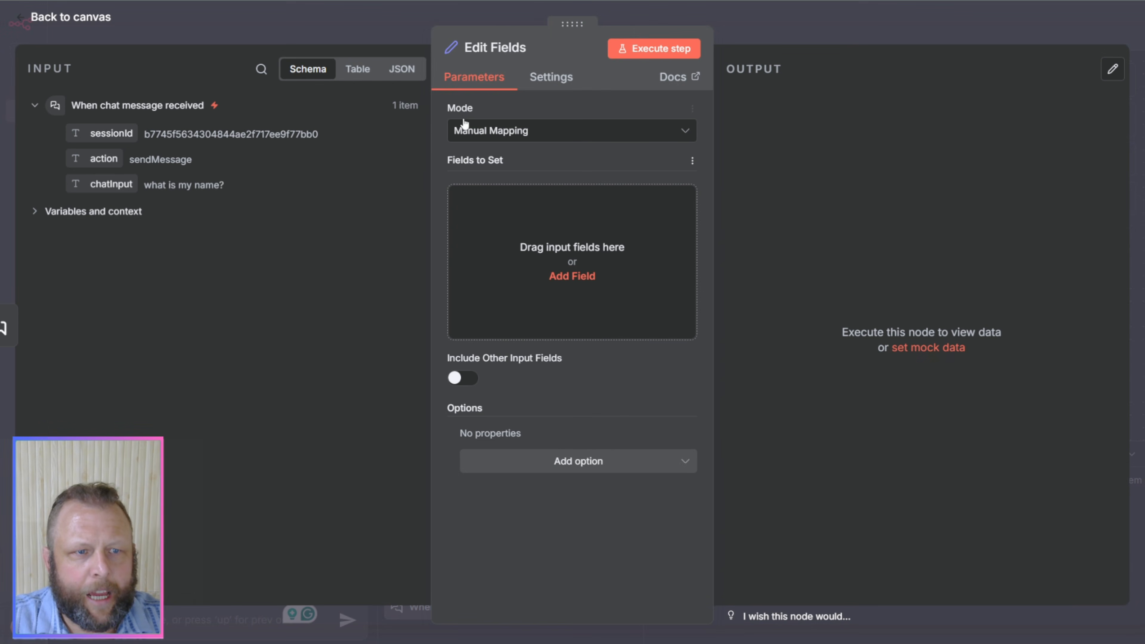
Step: Try the JSON mode in the Edit Fields node and switch the mode back to Manual Mapping
left_click(593, 137)
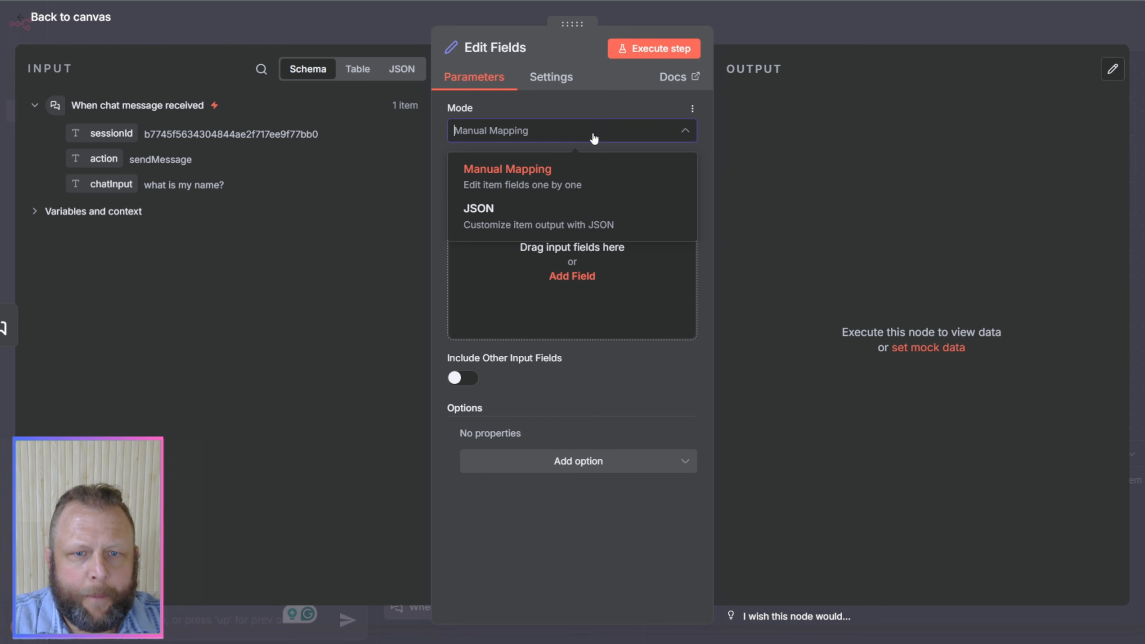
left_click(513, 216)
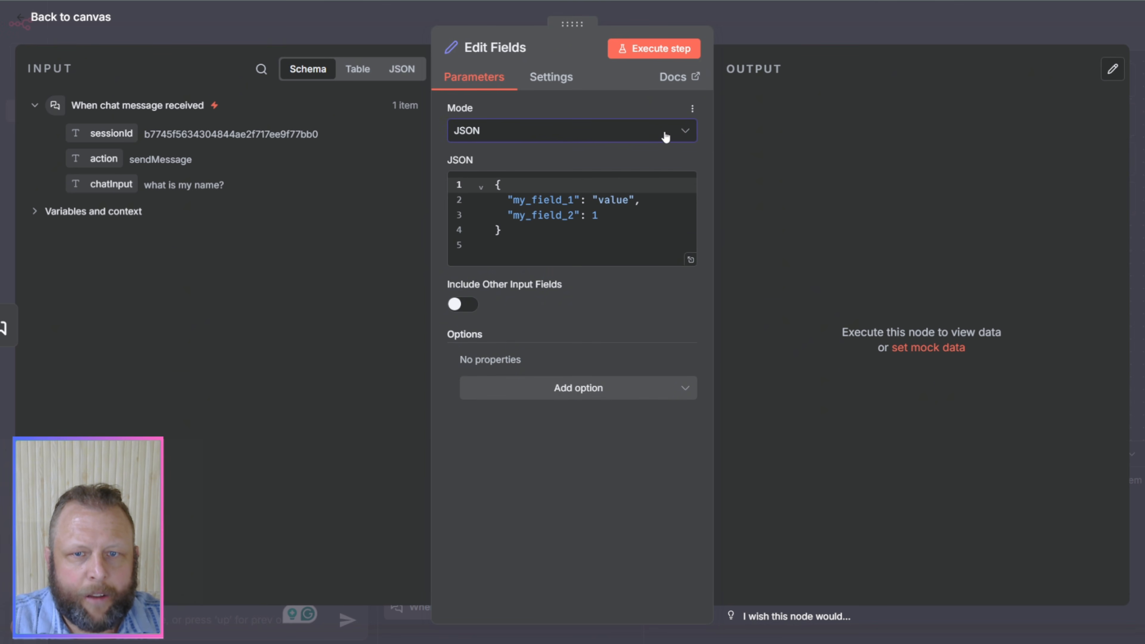
left_click(640, 132)
left_click(642, 166)
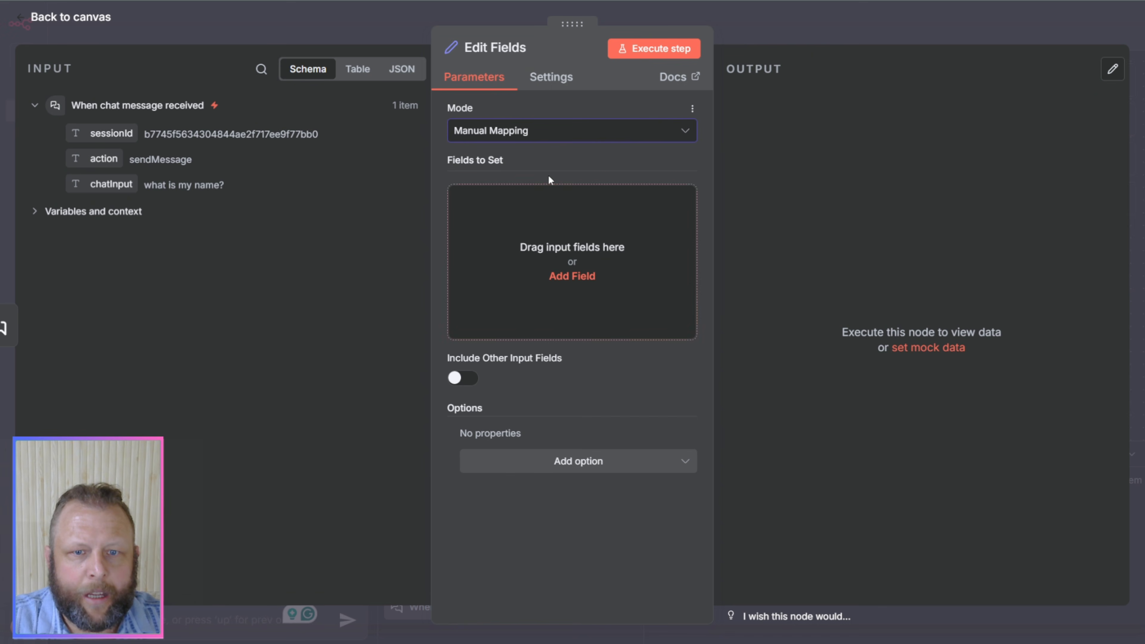
Step: Add a String field named chat_agent_mesg_test_1234 to the Edit Fields node and switch its name to an expression
left_click(554, 274)
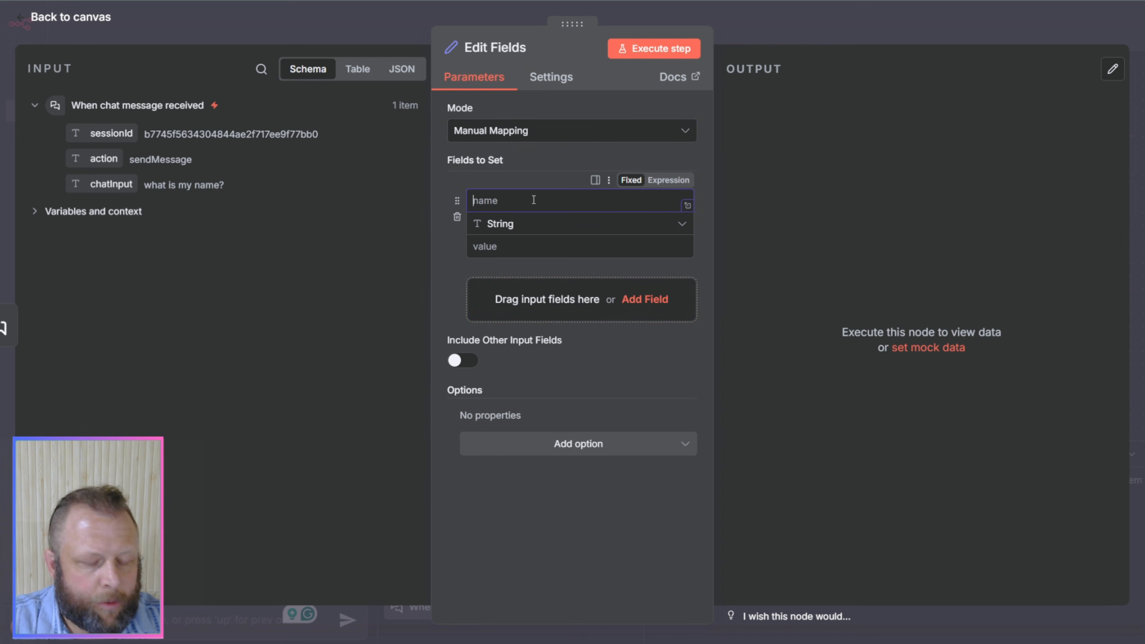
type("input")
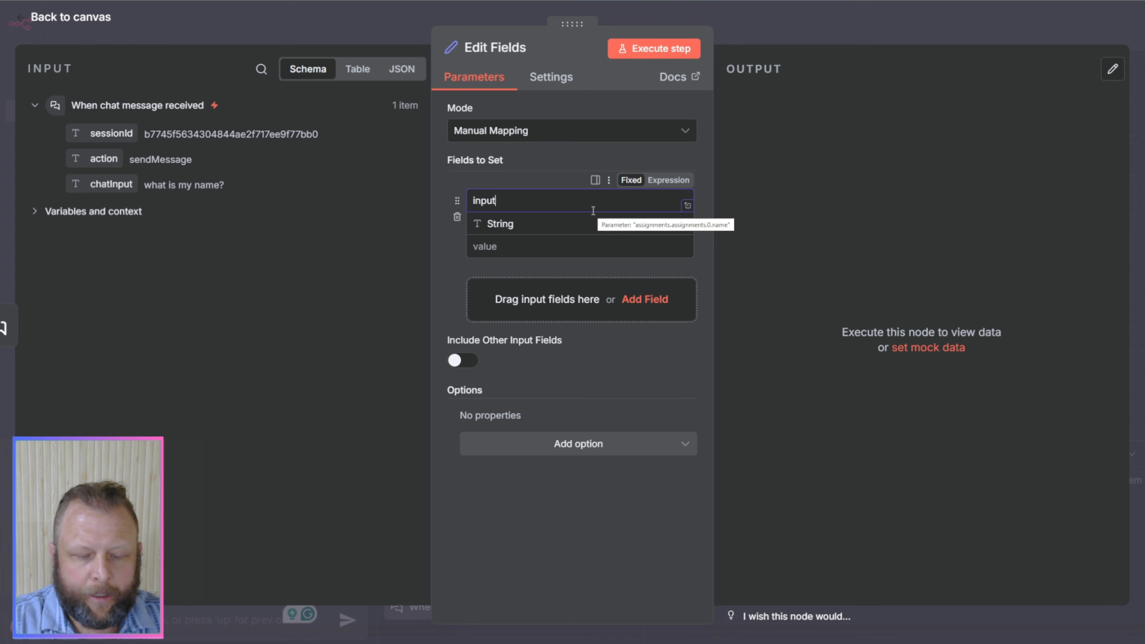
key("BackSpace")
key("BackSpace")
key("BackSpace")
key("BackSpace")
key("BackSpace")
type("cha")
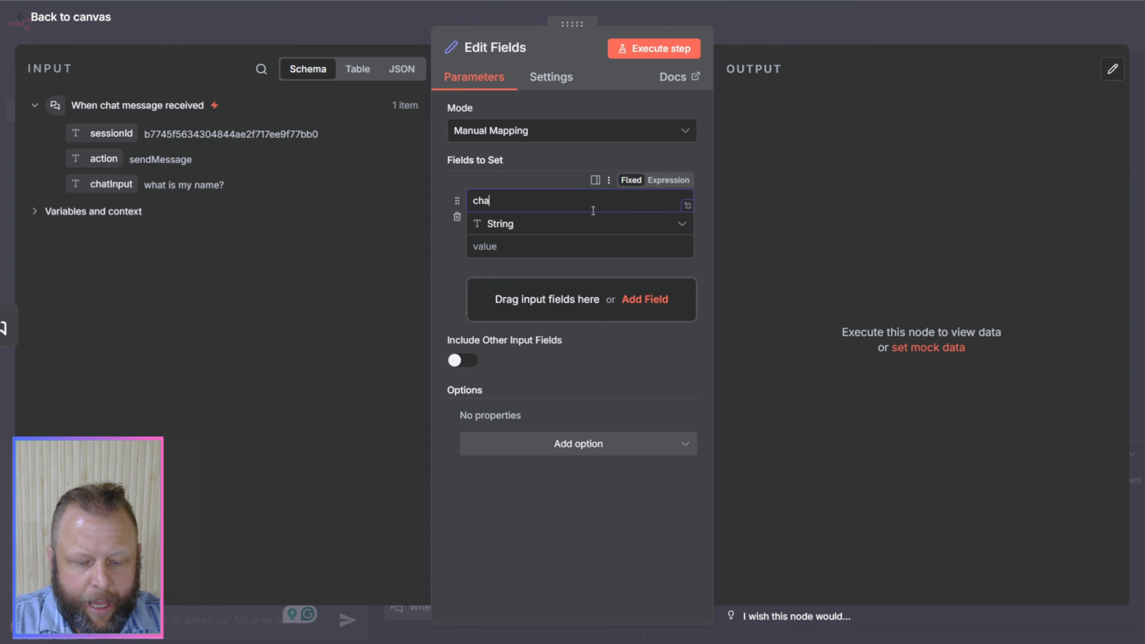
type("t_agent")
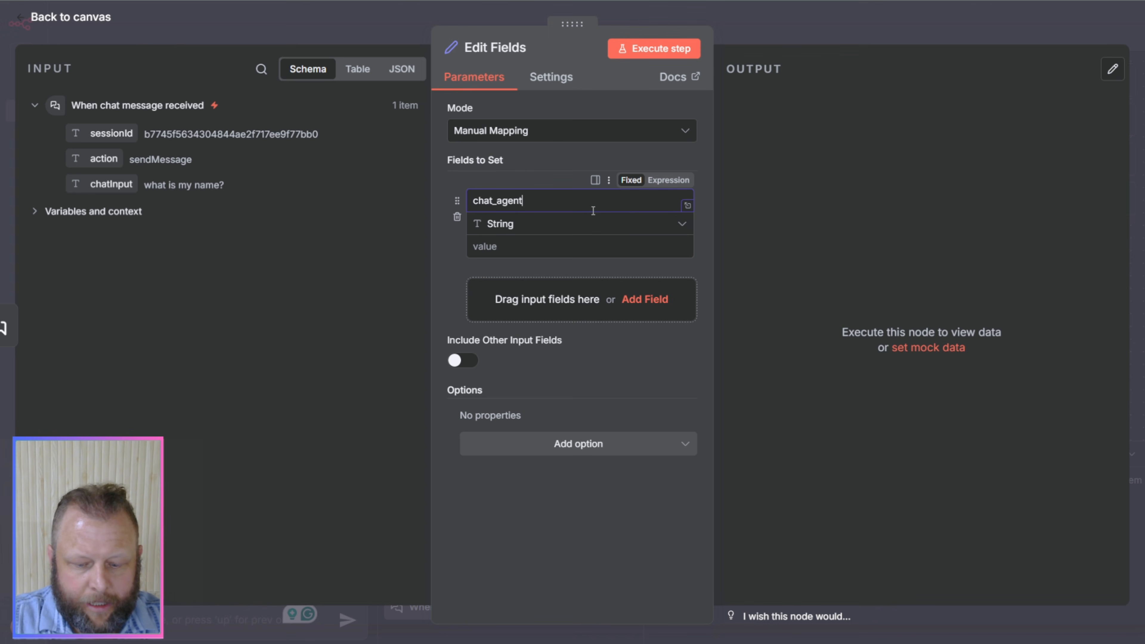
type("_m")
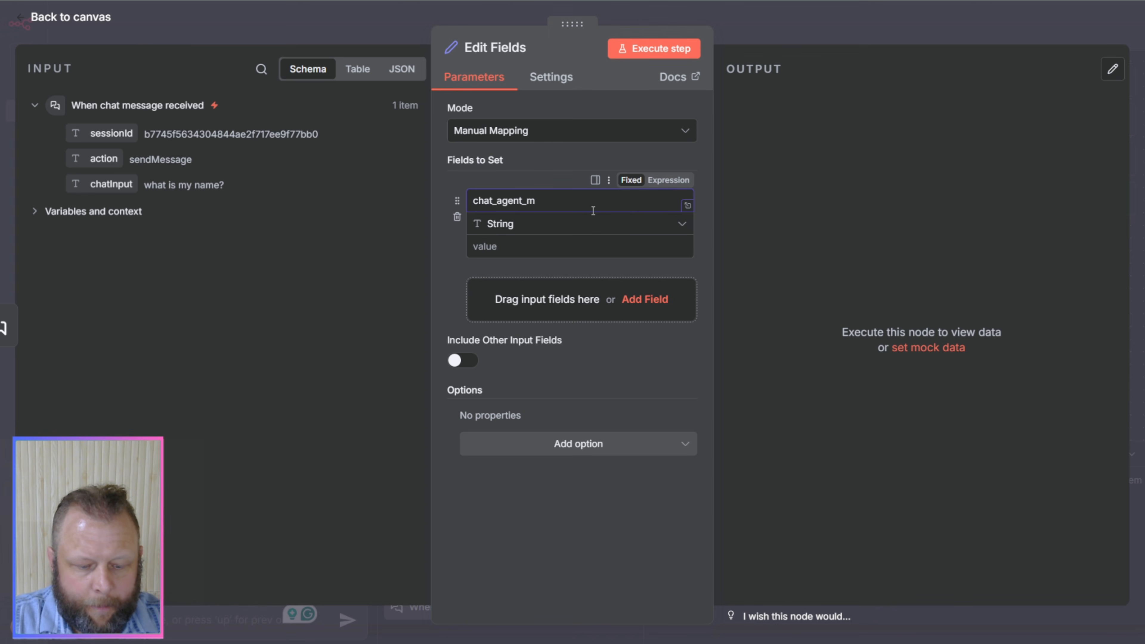
type("esg_te")
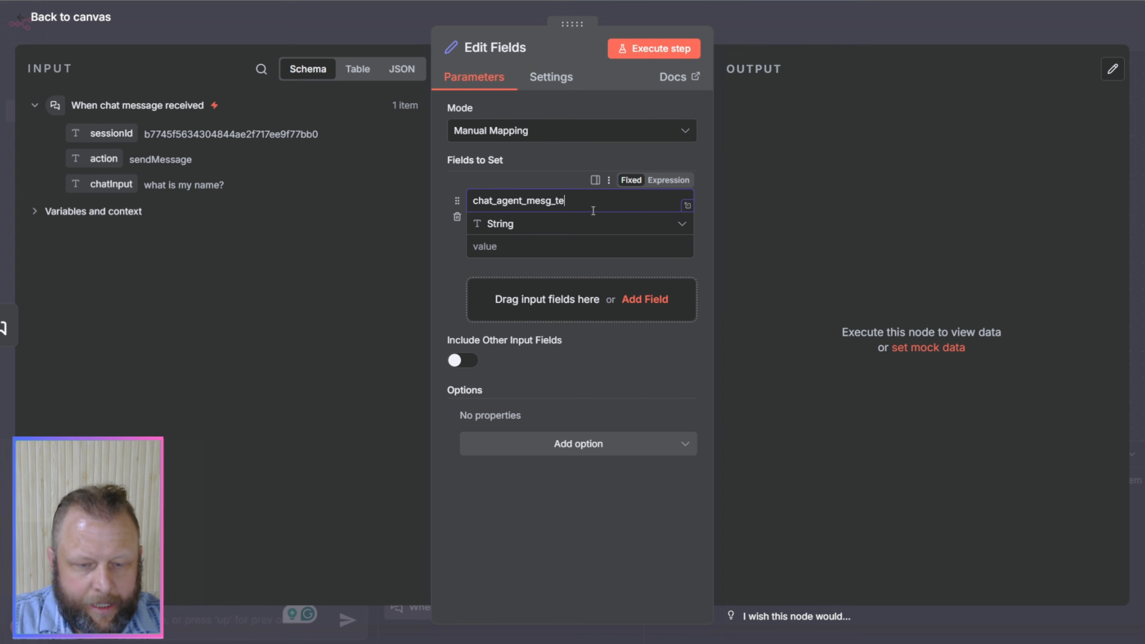
type("st_")
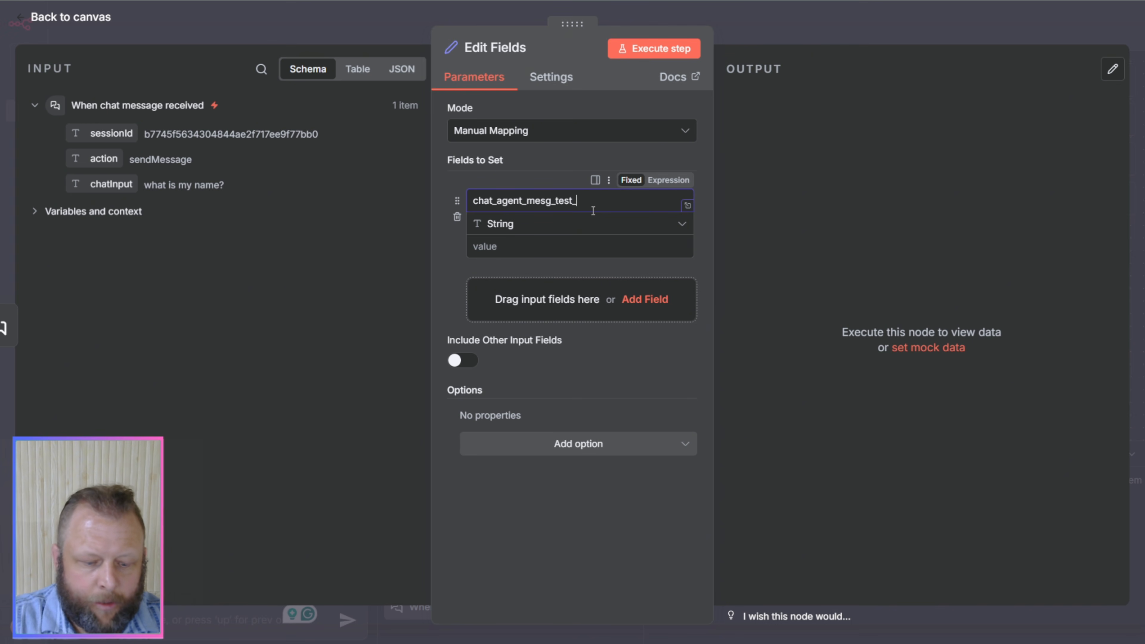
type("1234")
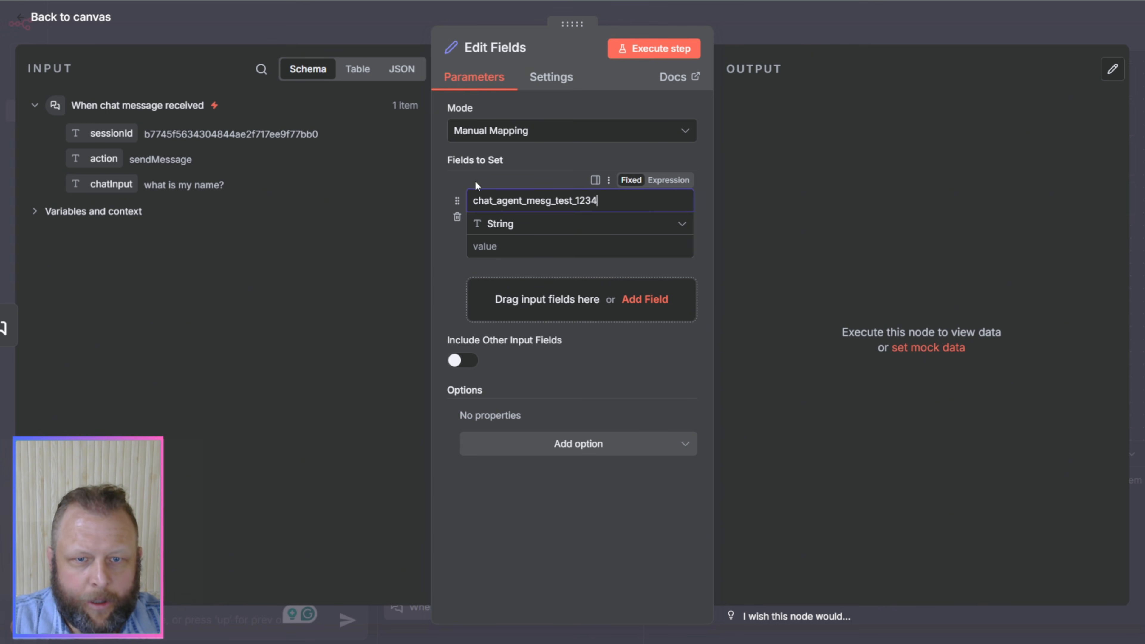
left_click(664, 184)
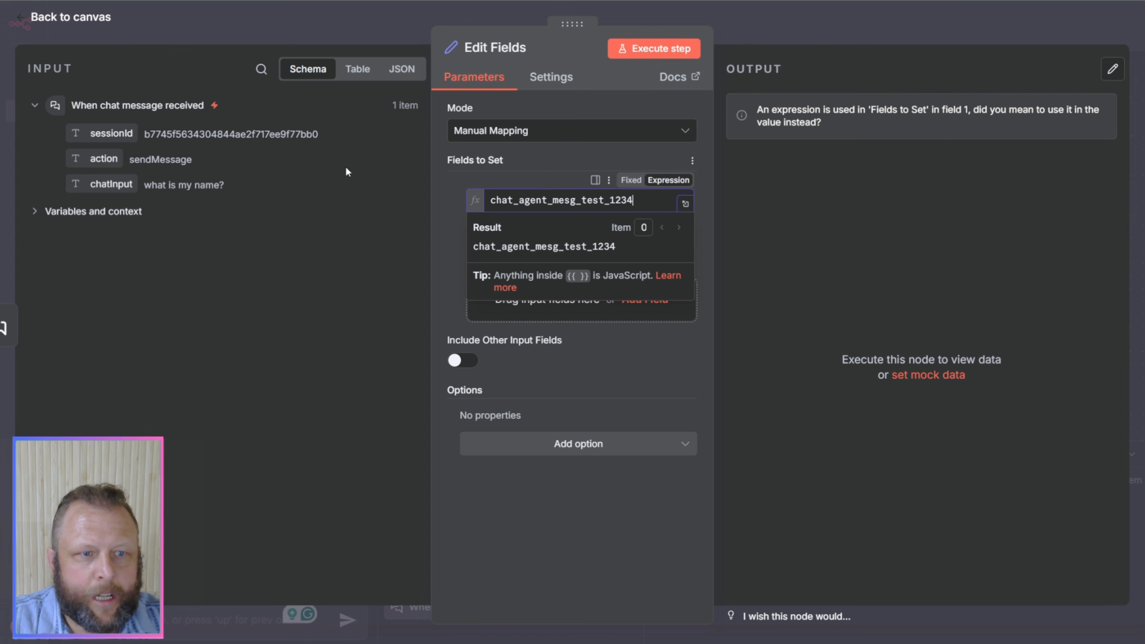
Step: Map the chatInput value as {{ $json.chatInput }} to the new field, execute the Edit Fields step, and inspect its output
left_click_drag(119, 189, 499, 246)
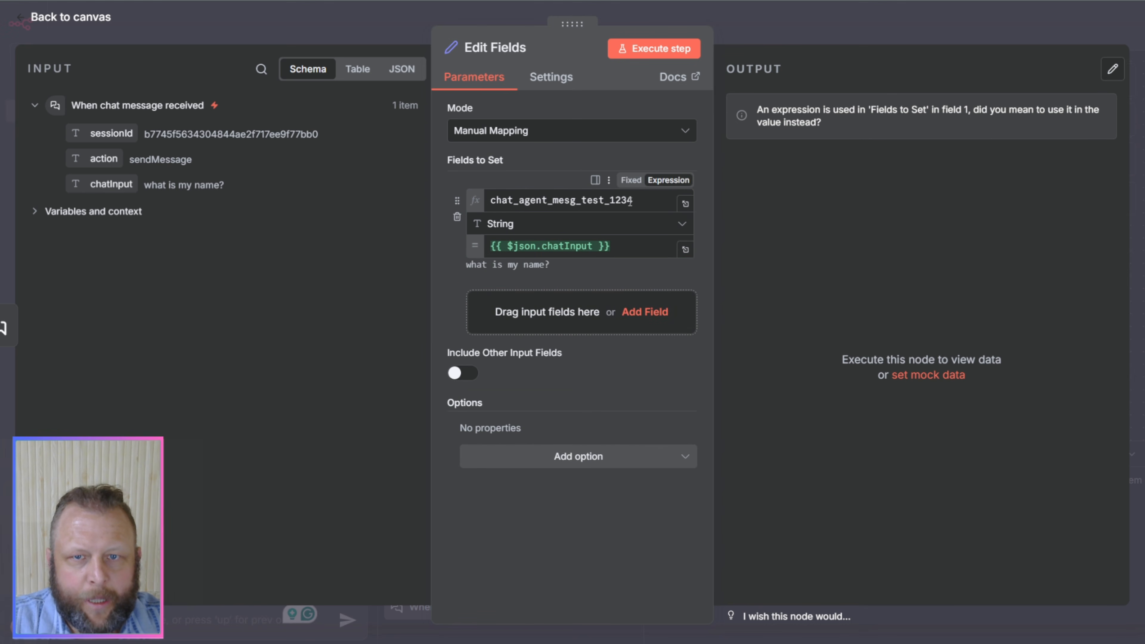
left_click(673, 48)
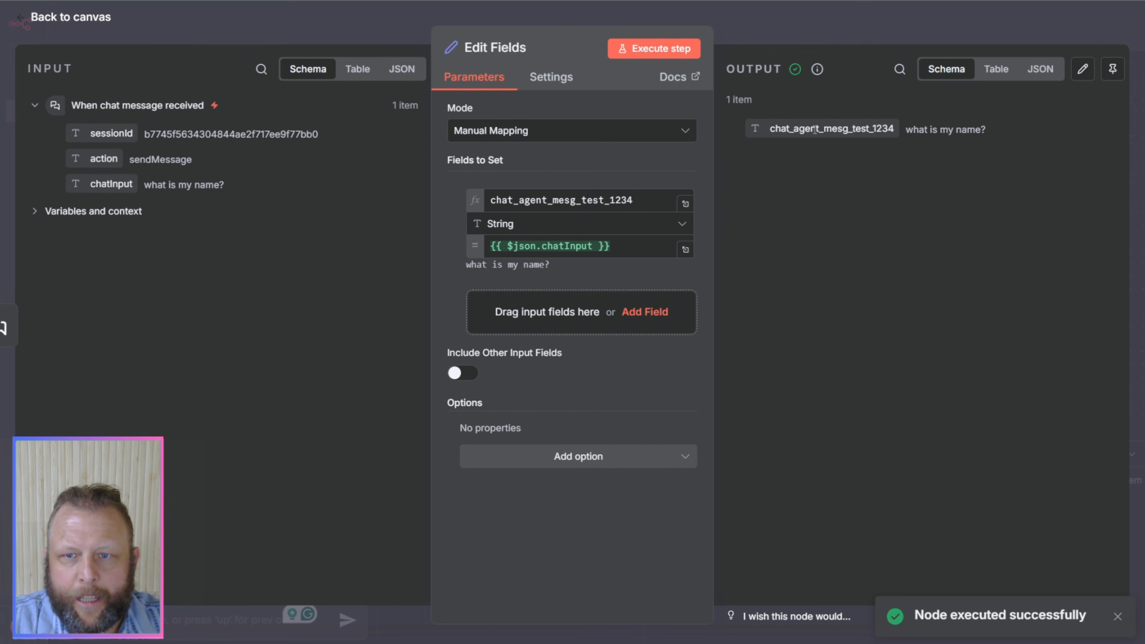
left_click_drag(913, 130, 999, 131)
left_click(955, 211)
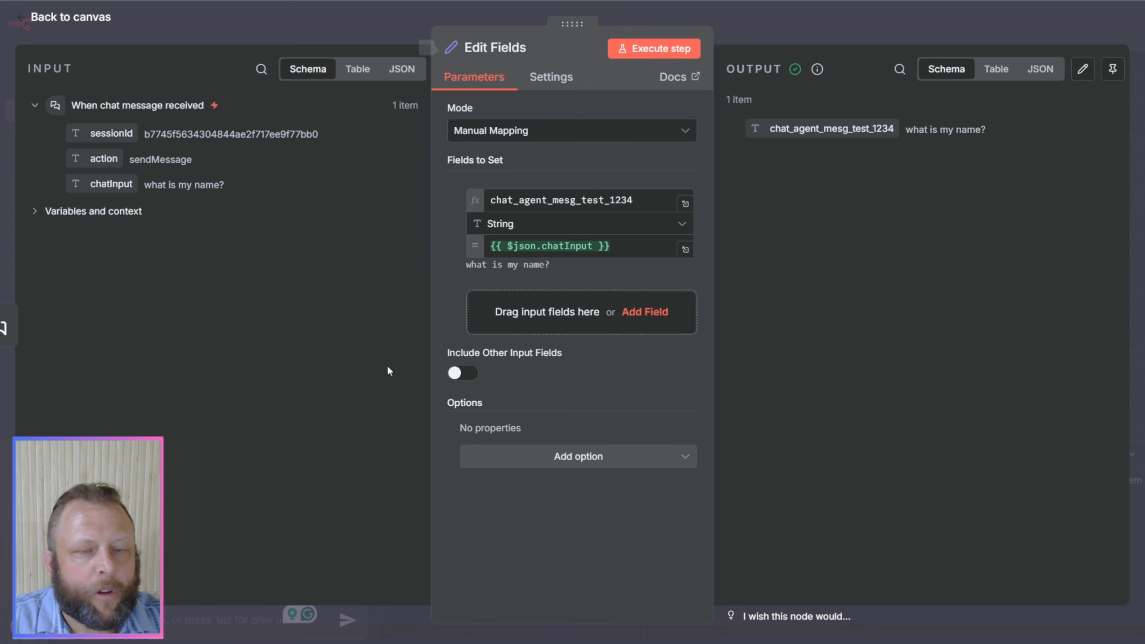
Step: Try pinning the Edit Fields node's output data and unpin it again
left_click(1113, 69)
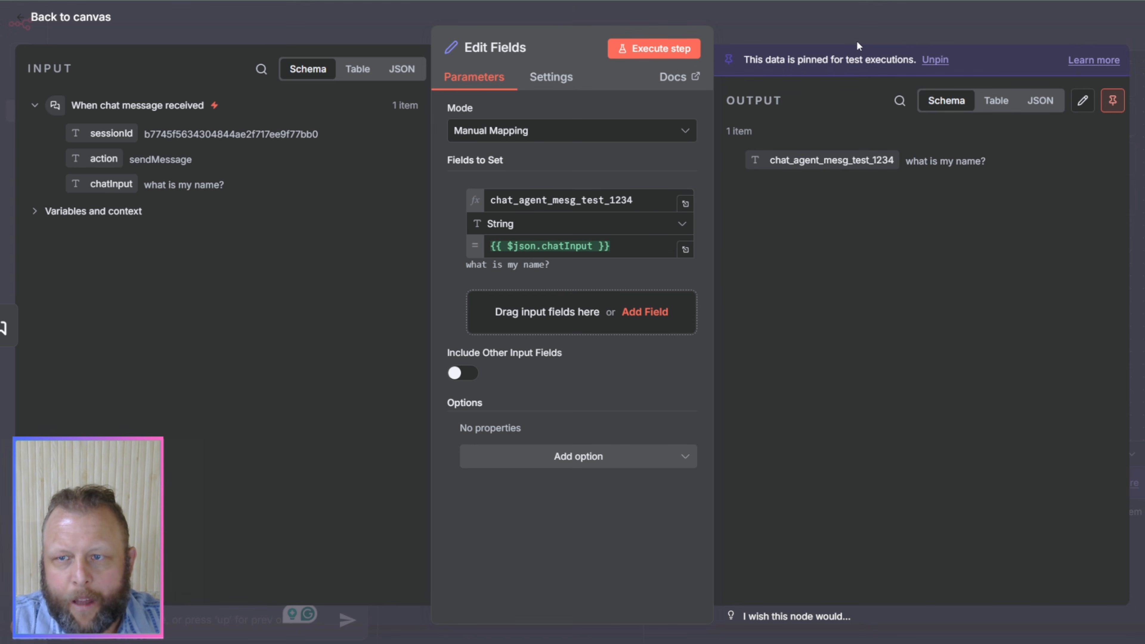
left_click(1112, 101)
left_click(1112, 100)
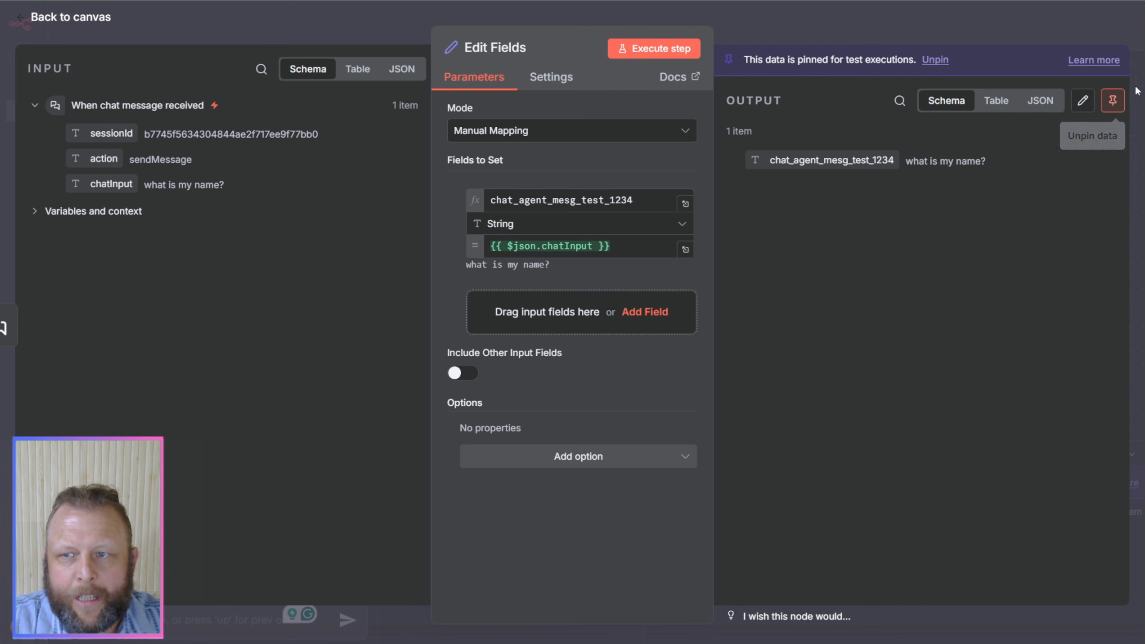
left_click(1112, 101)
Step: Return to the canvas and connect the Edit Fields node's output to the AI Agent's input
left_click(890, 19)
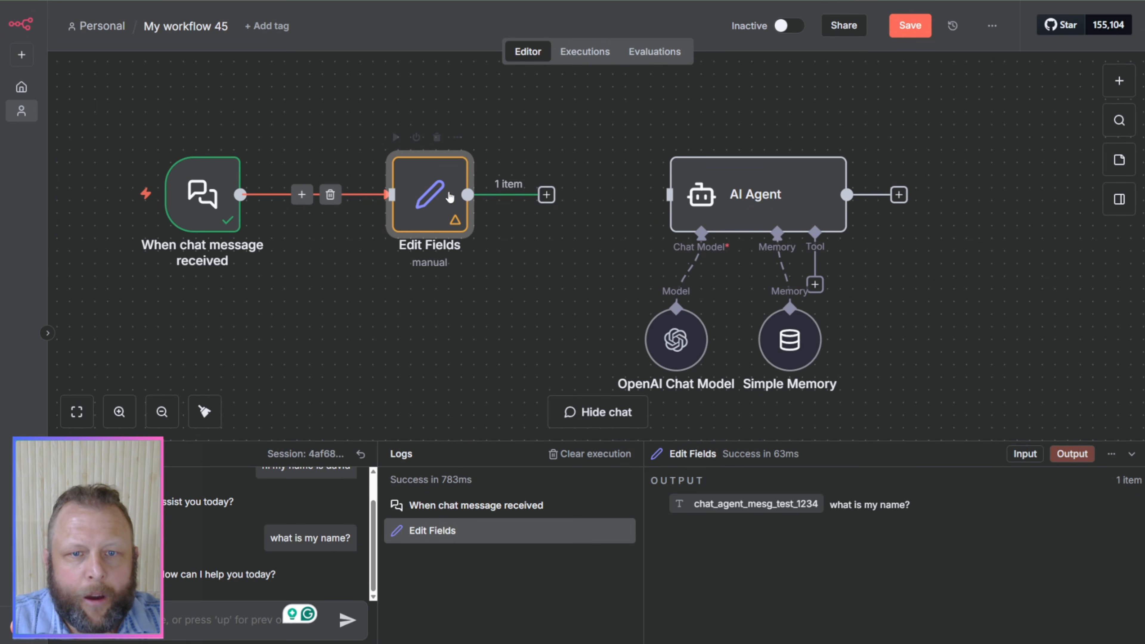
left_click_drag(546, 194, 679, 199)
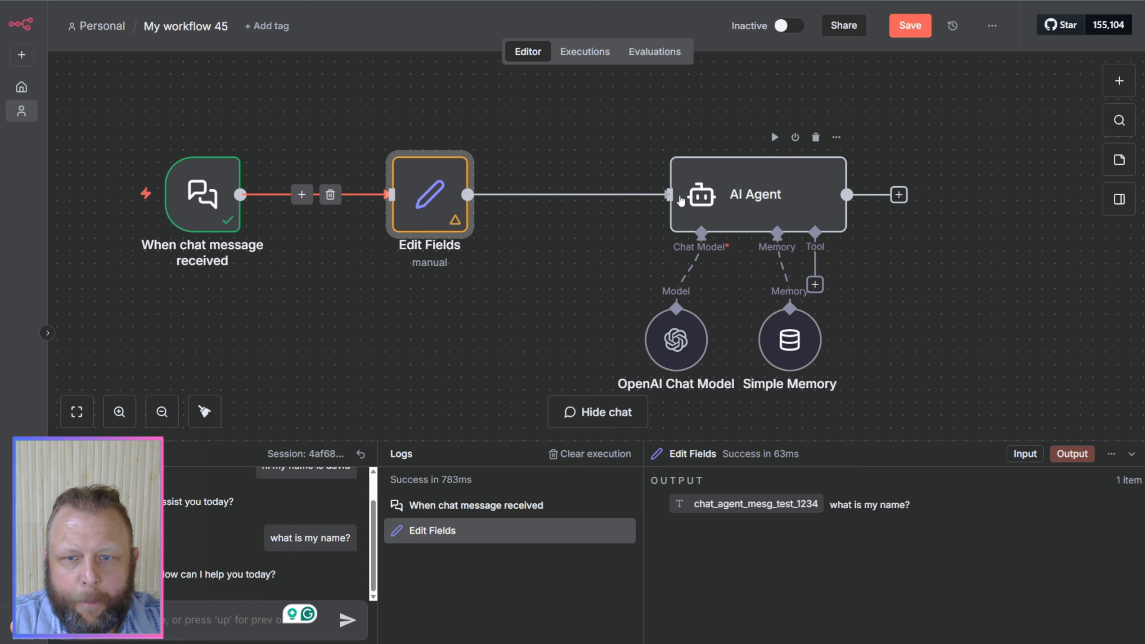
Step: Check the AI Agent's incoming data, pin the Edit Fields node's output data, and return to the canvas
double_click(754, 194)
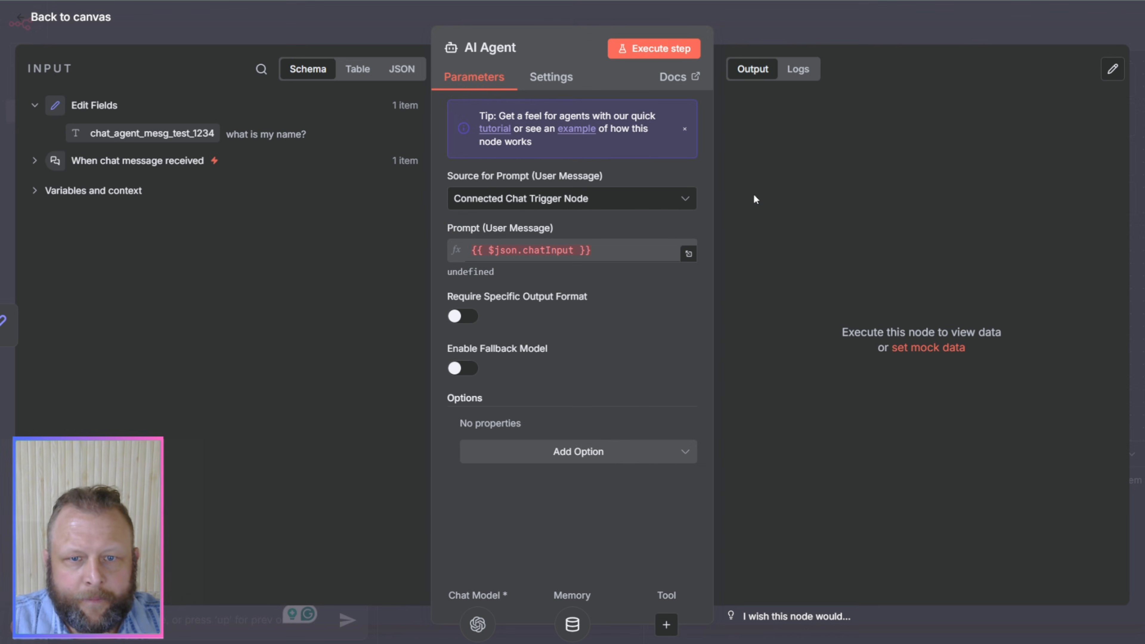
left_click(794, 39)
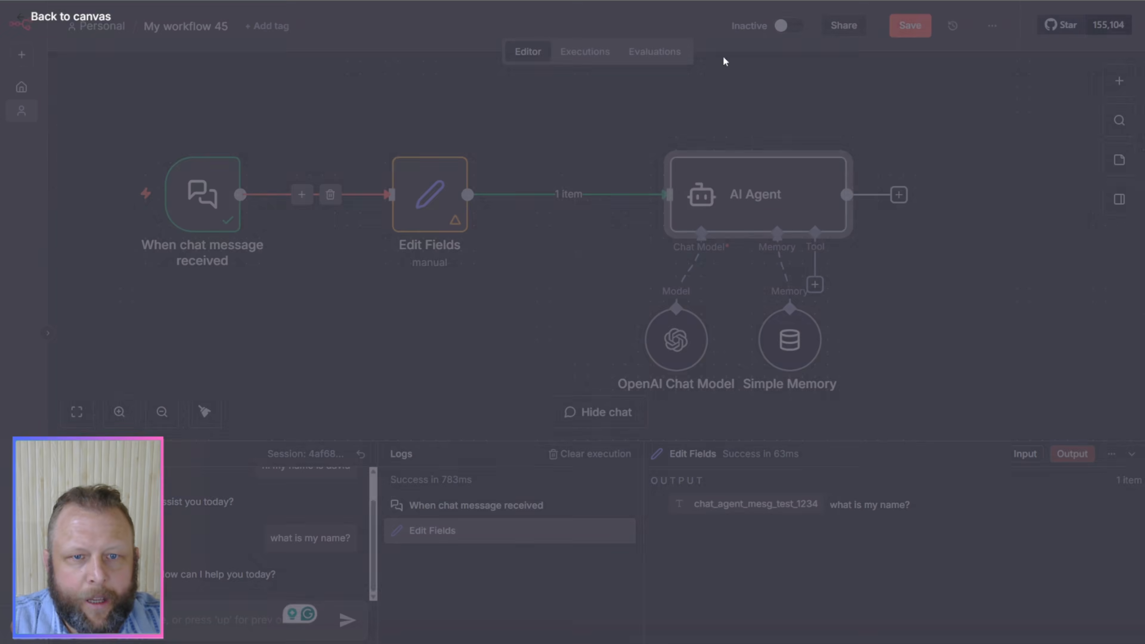
left_click(434, 187)
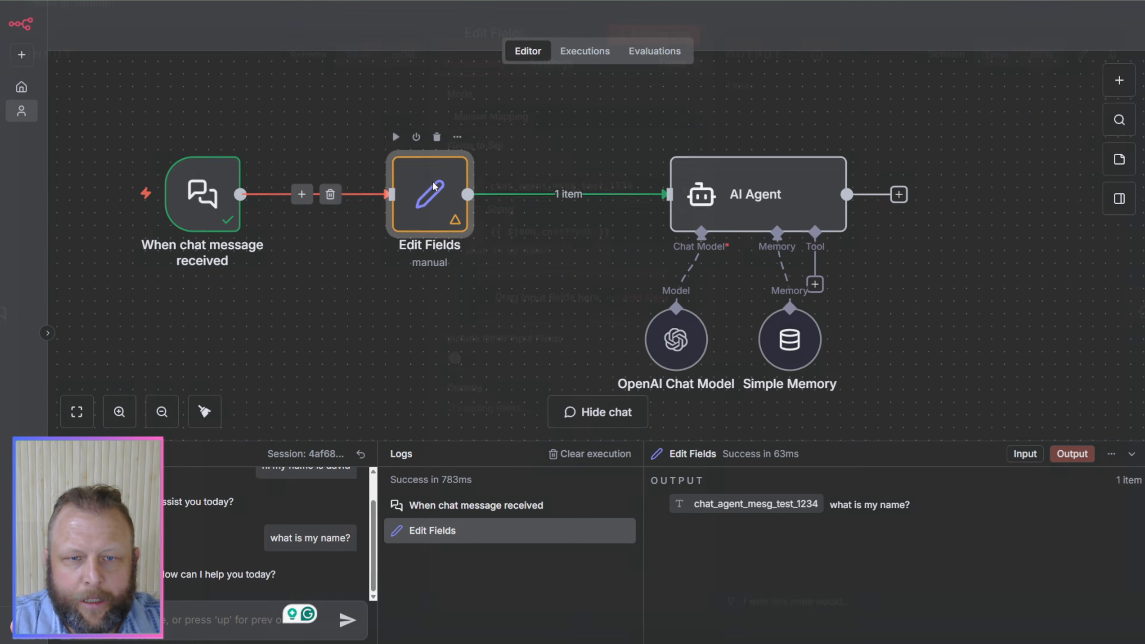
double_click(434, 187)
left_click(1113, 77)
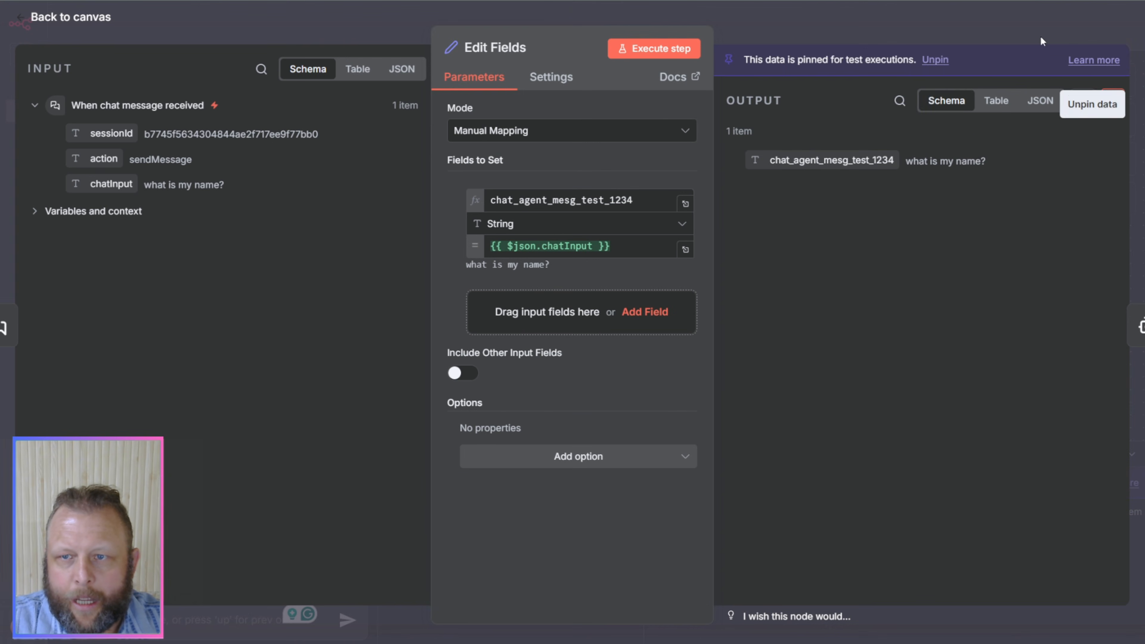
left_click(1036, 33)
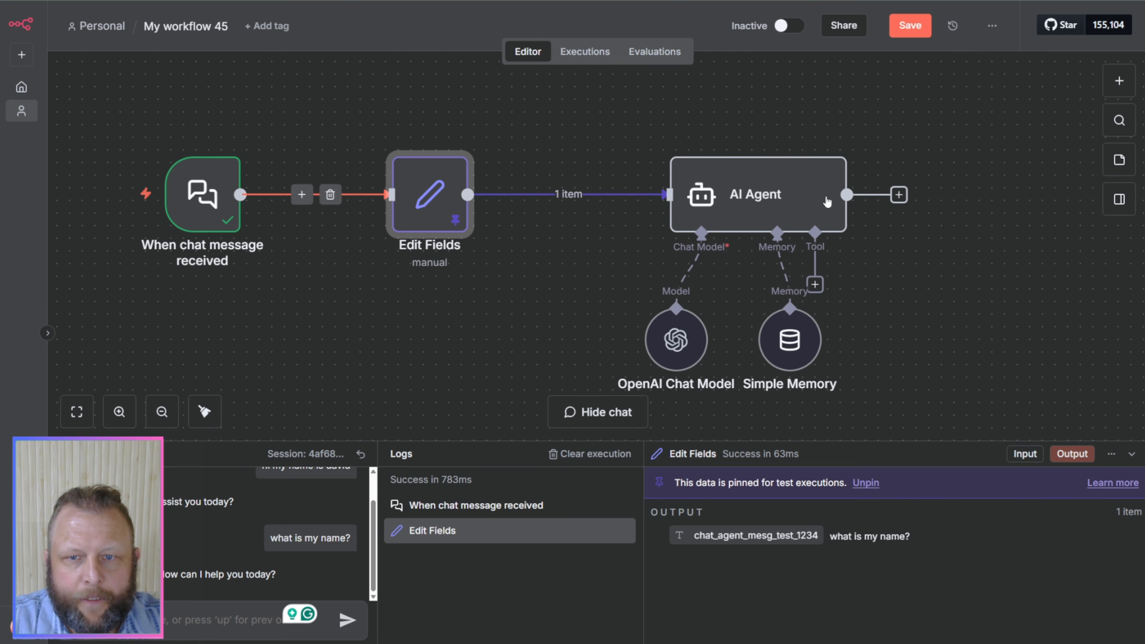
Step: Set the AI Agent's prompt source to Define below and map chat_agent_mesg_test_1234 into the prompt as an expression
double_click(748, 196)
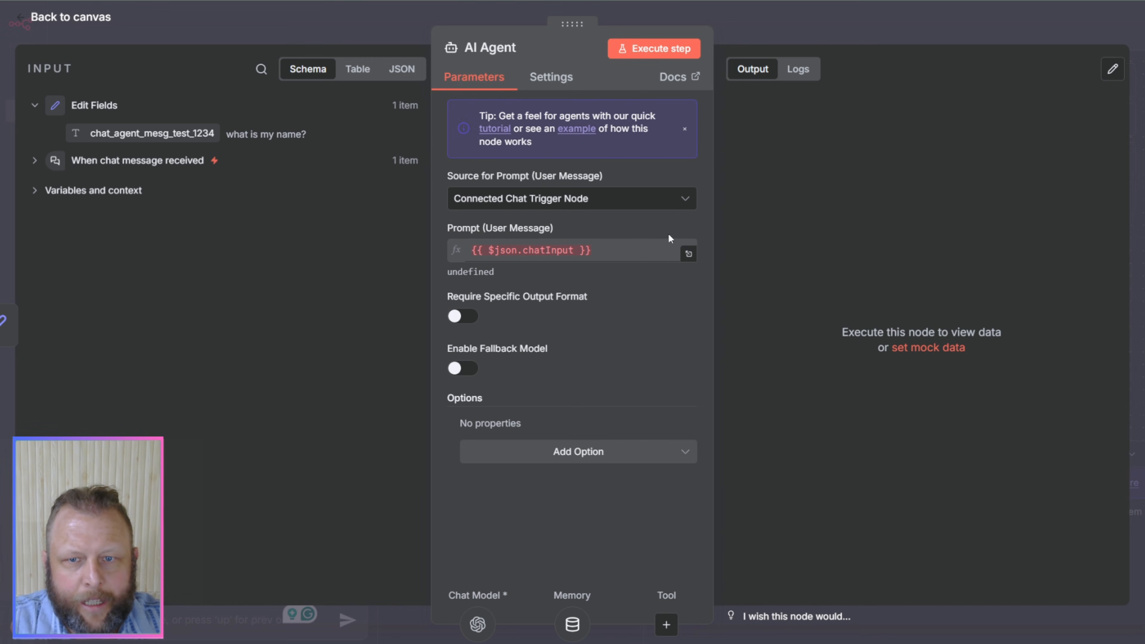
left_click(685, 199)
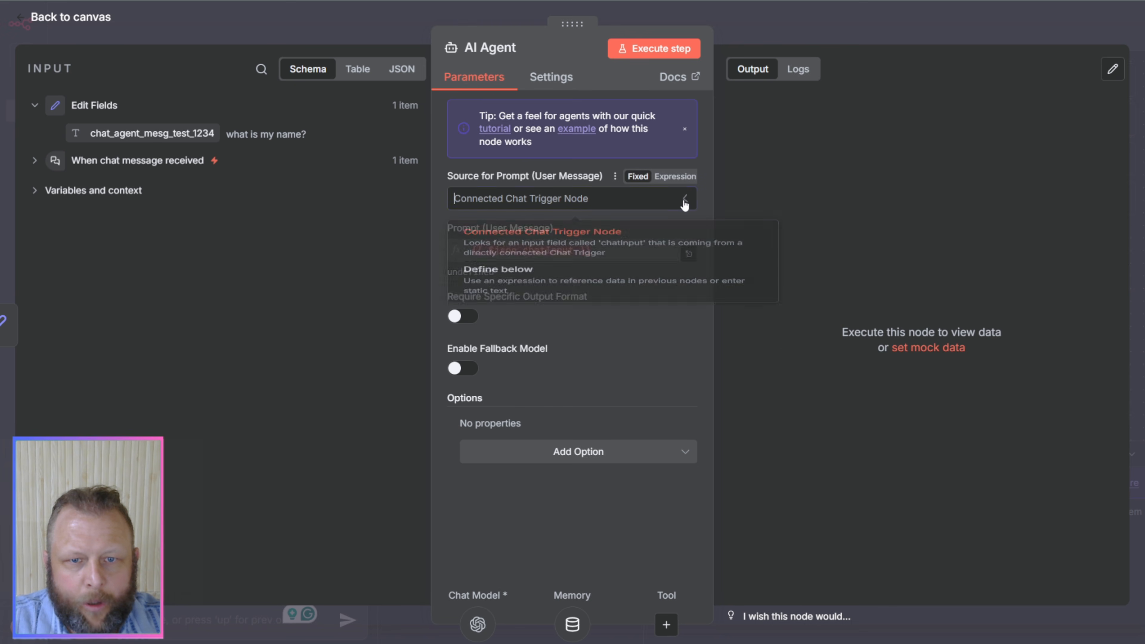
left_click(530, 309)
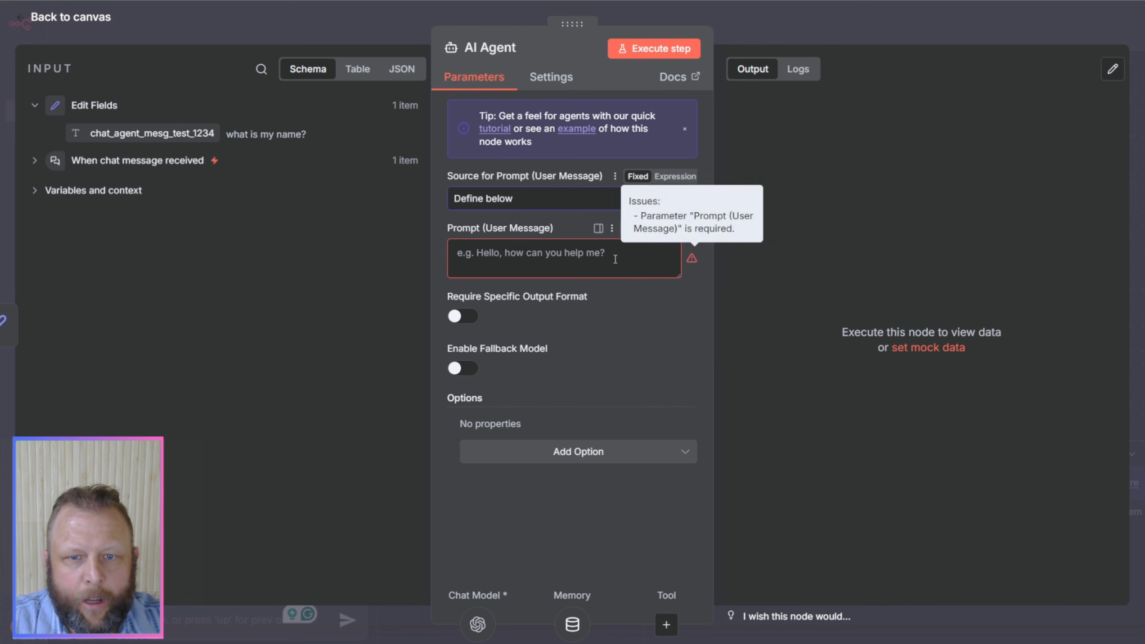
left_click(668, 233)
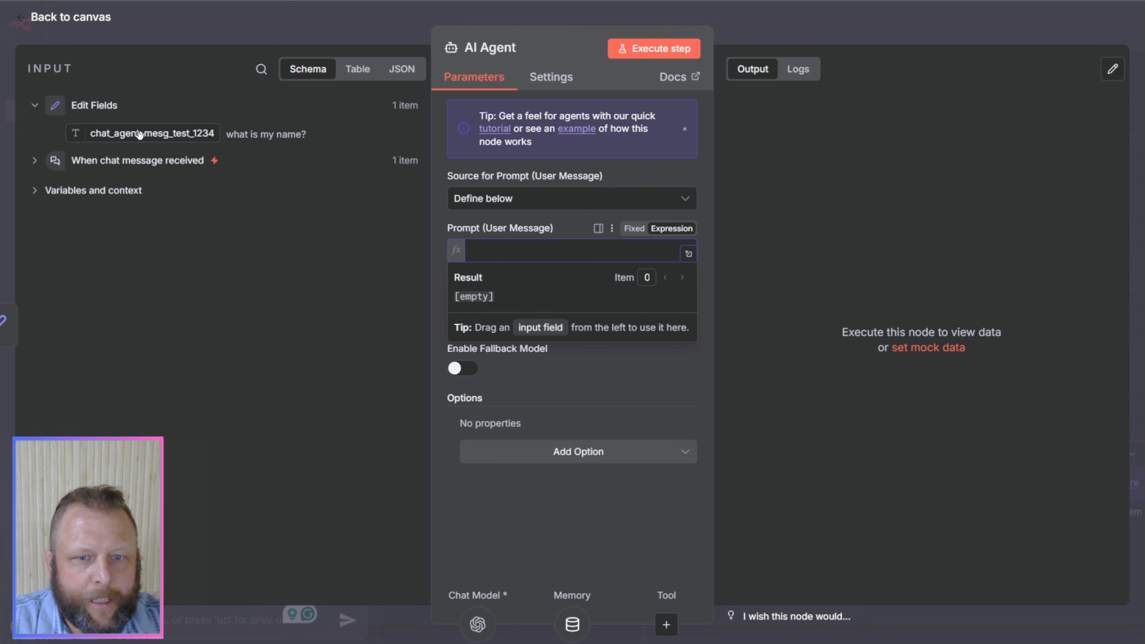
left_click_drag(140, 136, 543, 267)
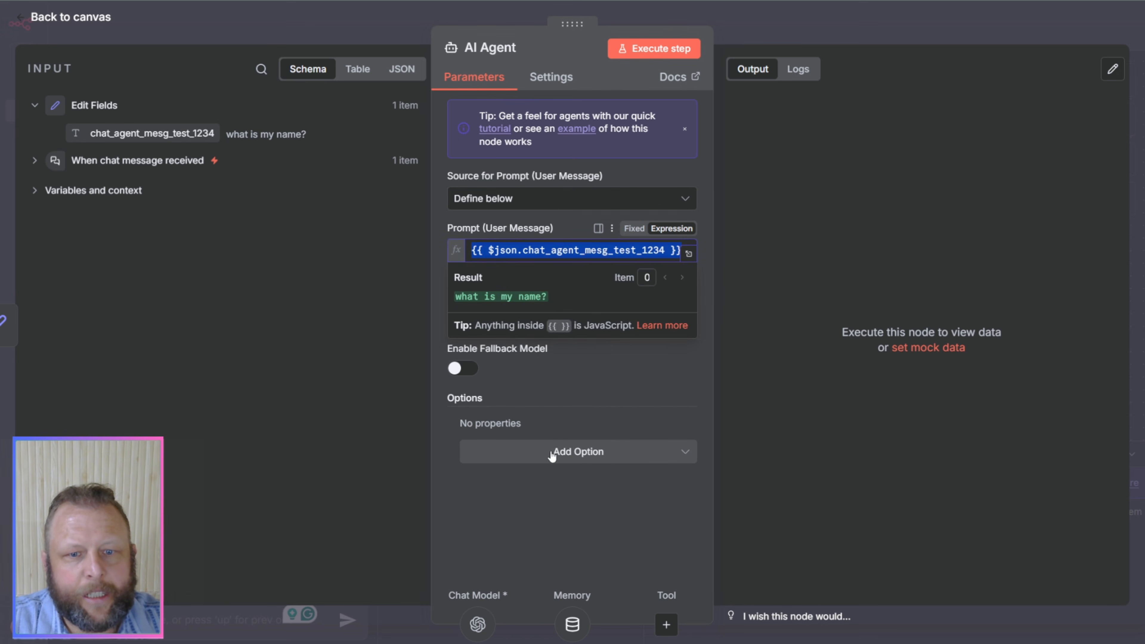
left_click(495, 525)
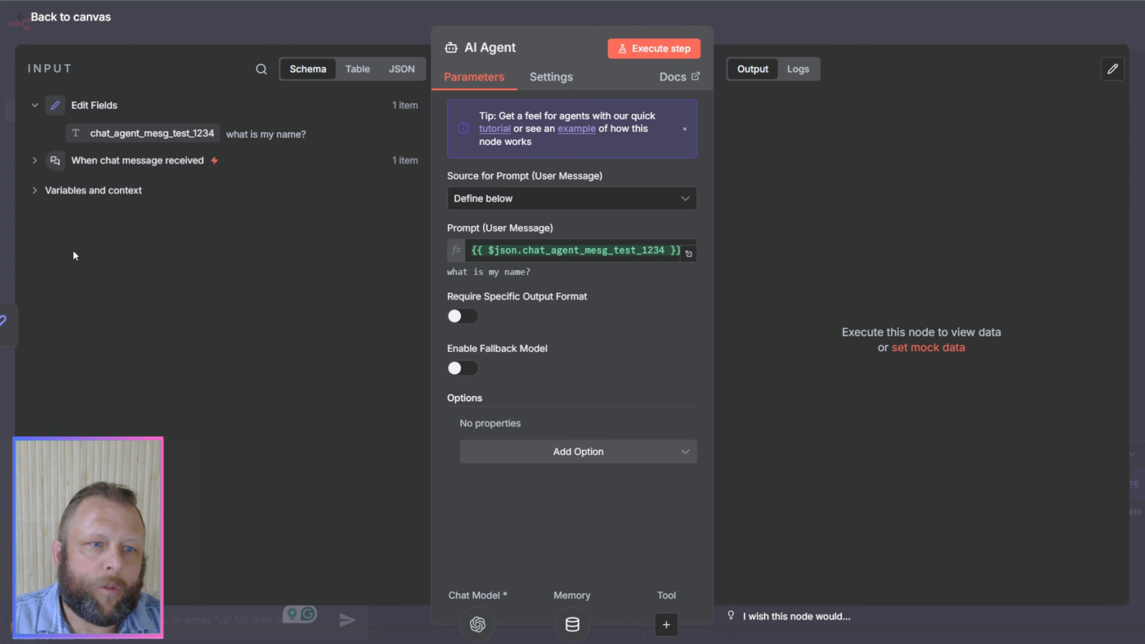
Step: Replace the AI Agent's prompt expression with the chatInput value from the When chat message received node and return to the canvas
left_click(637, 251)
triple_click(638, 256)
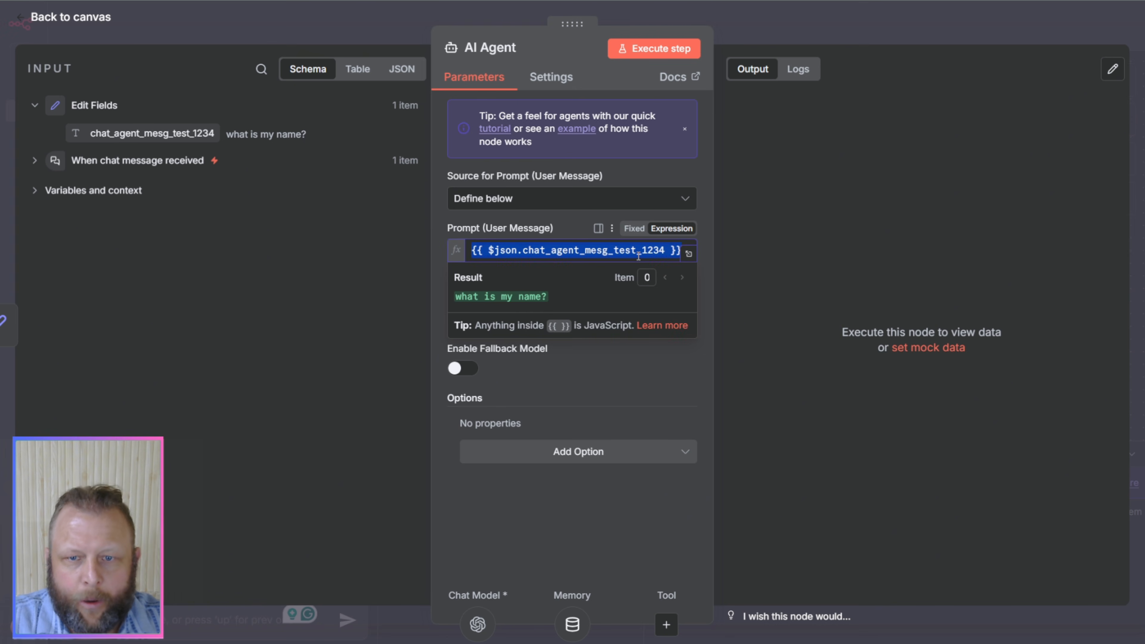
key("BackSpace")
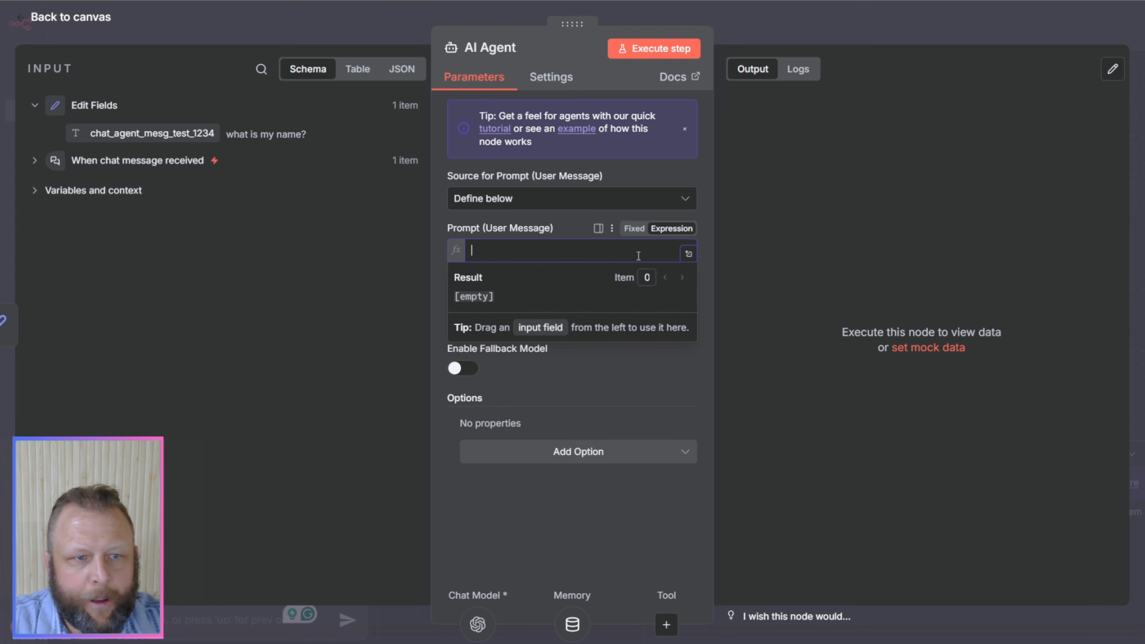
left_click(36, 163)
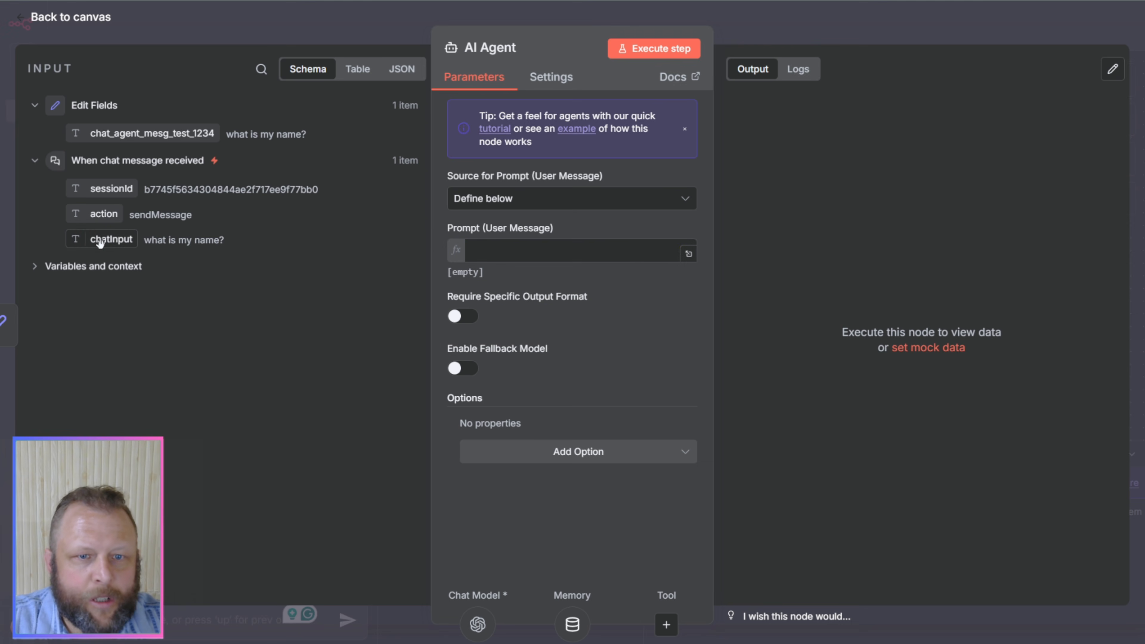
left_click_drag(101, 240, 536, 258)
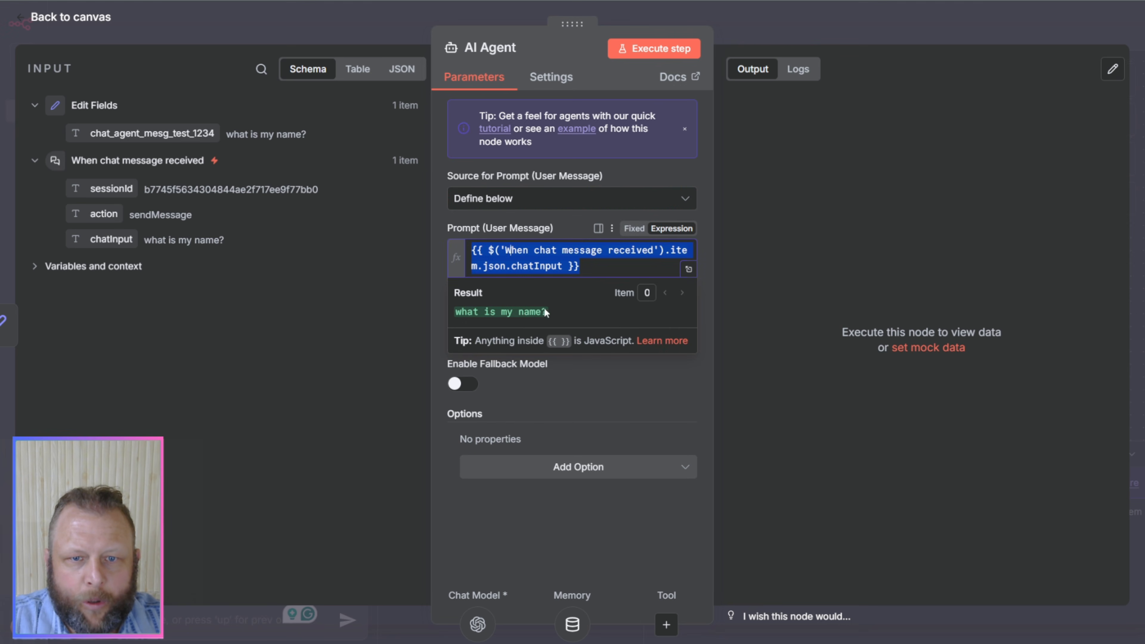
left_click(637, 388)
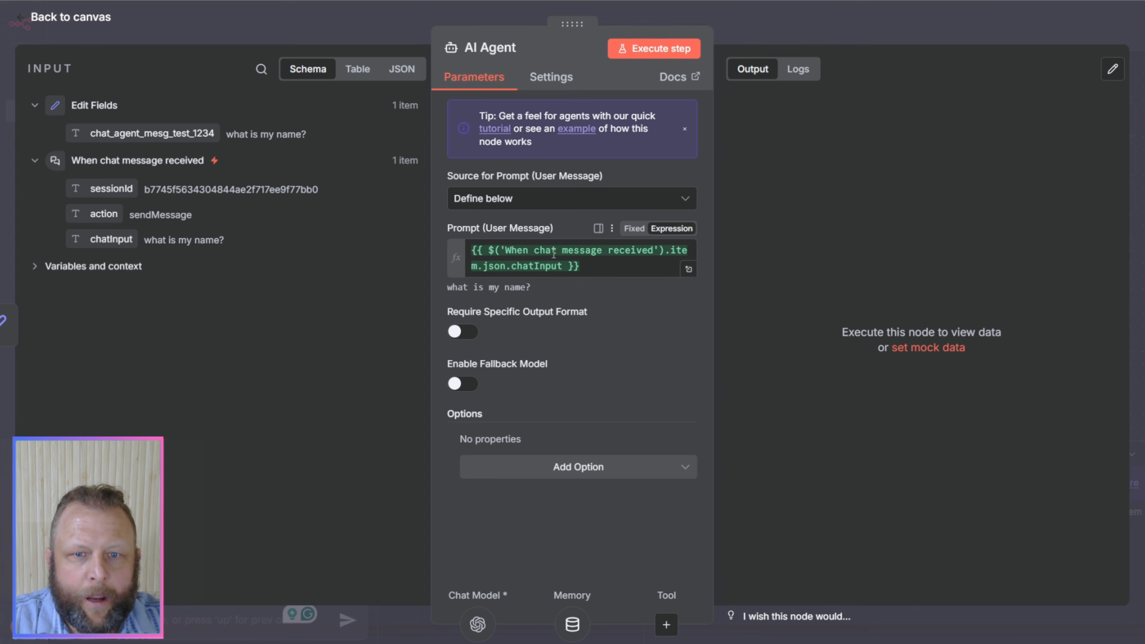
left_click(815, 26)
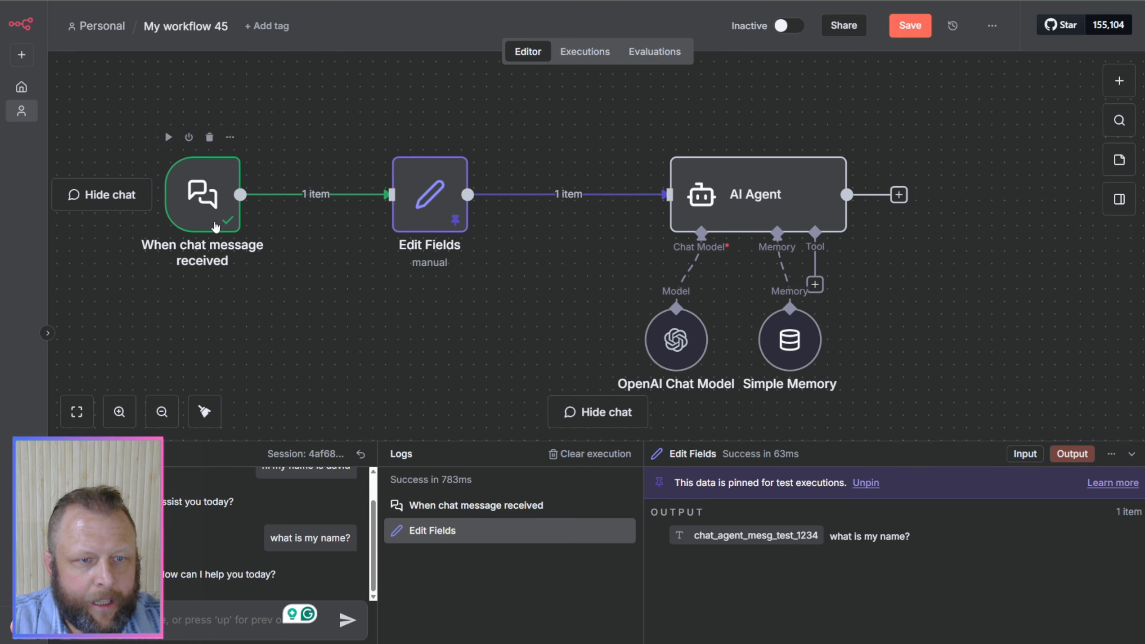
right_click(204, 252)
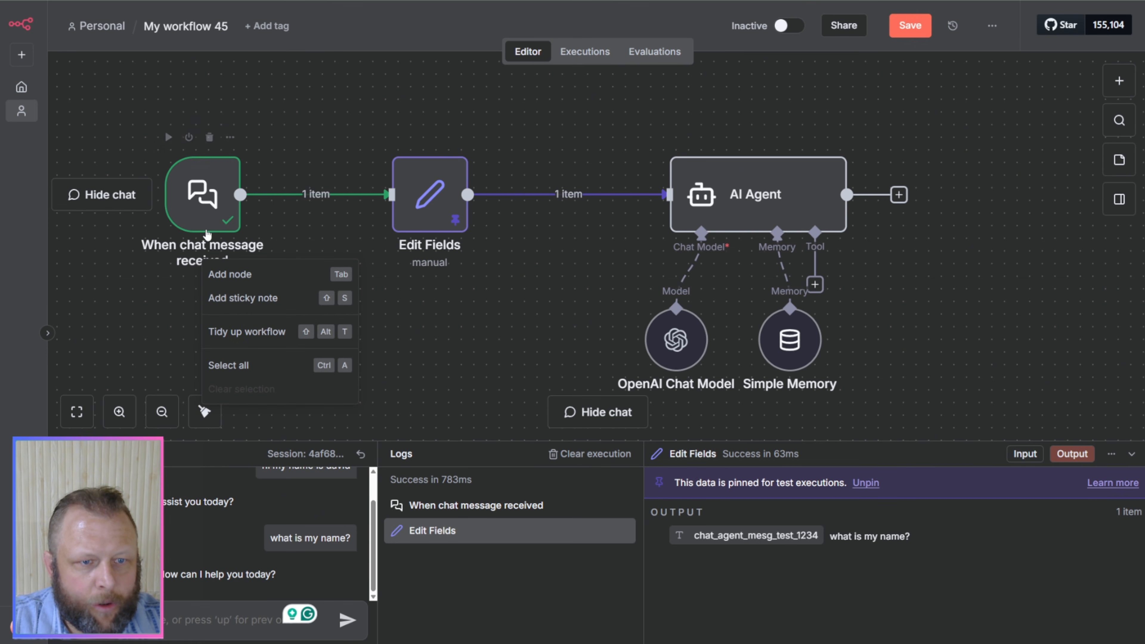
left_click(205, 248)
right_click(204, 247)
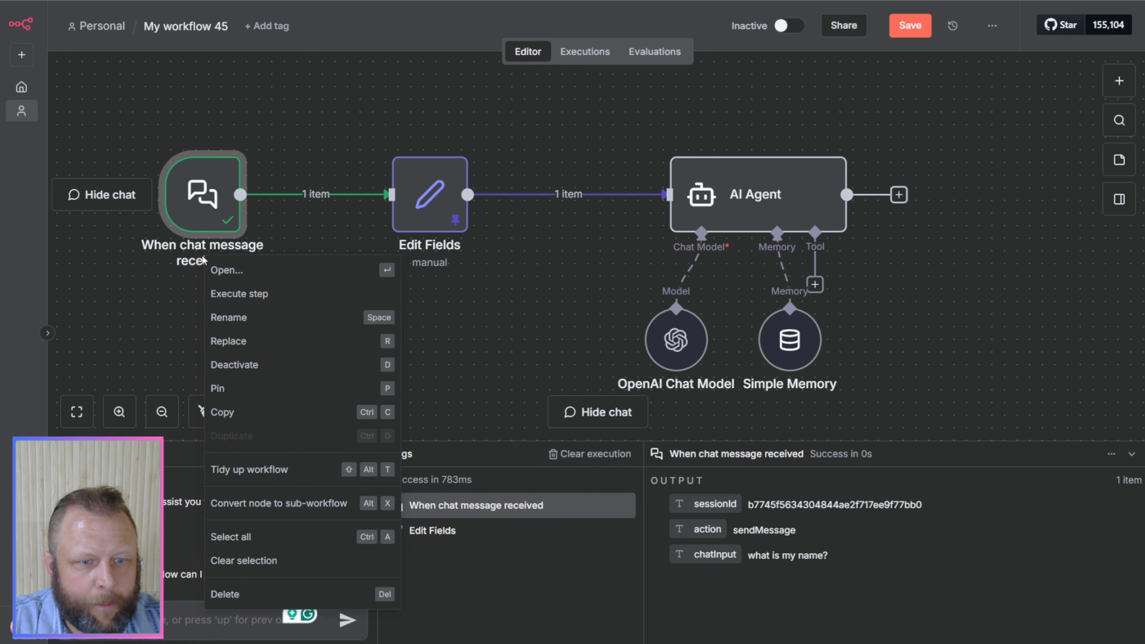
left_click(203, 256)
right_click(206, 257)
left_click(206, 257)
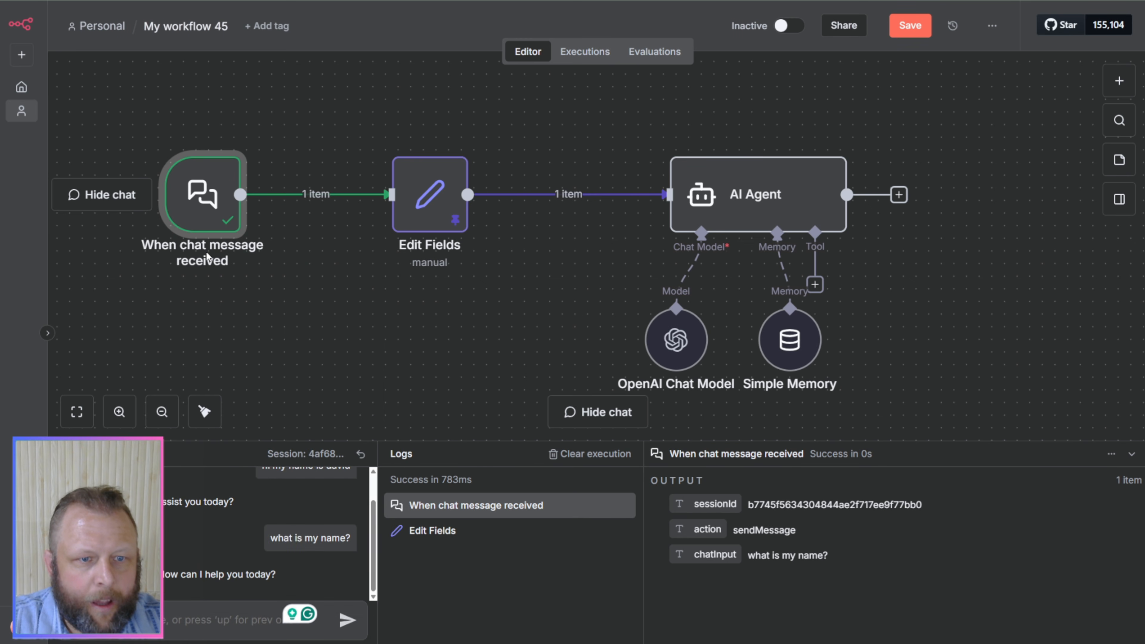
right_click(205, 259)
left_click(182, 259)
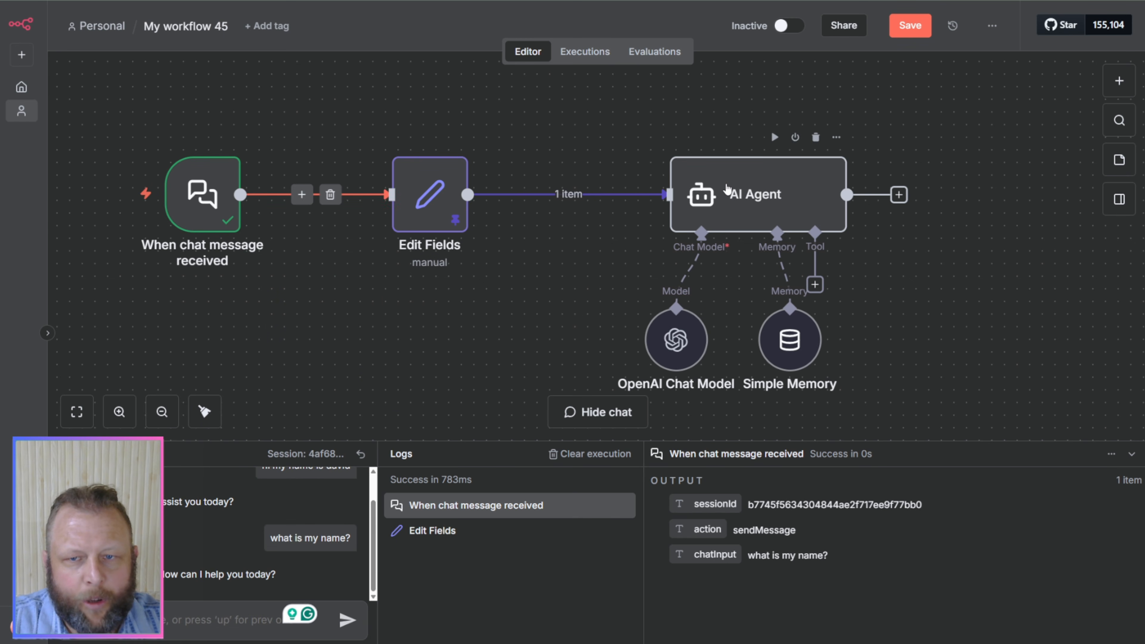
Step: Delete the Edit Fields node after checking the agent's prompt, and move the chat trigger node closer to the AI Agent
double_click(704, 192)
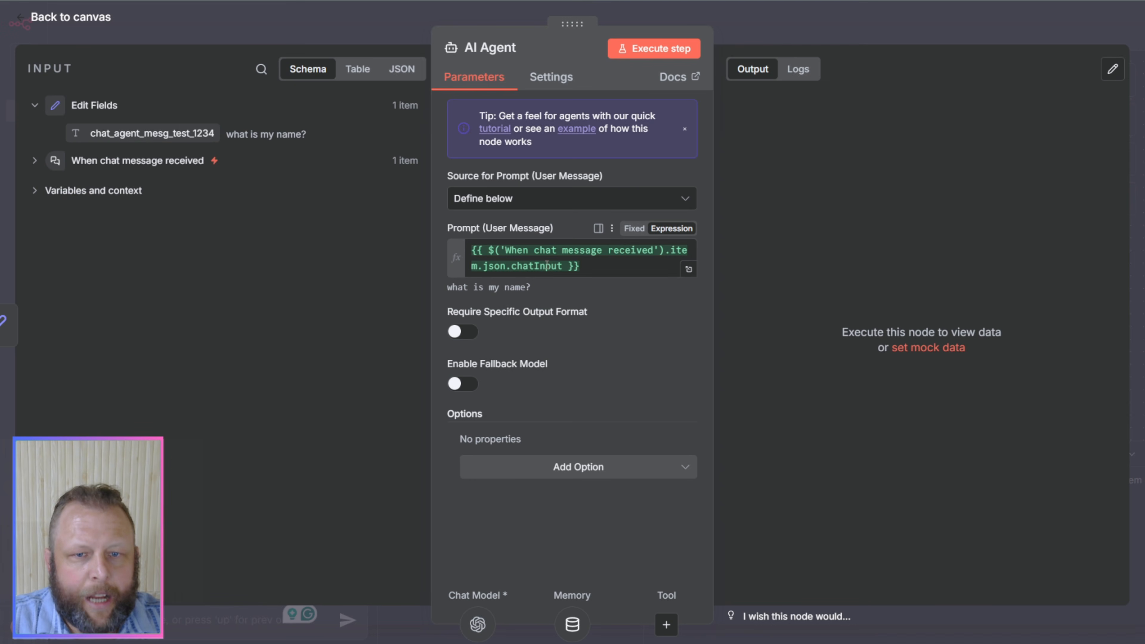
left_click(800, 30)
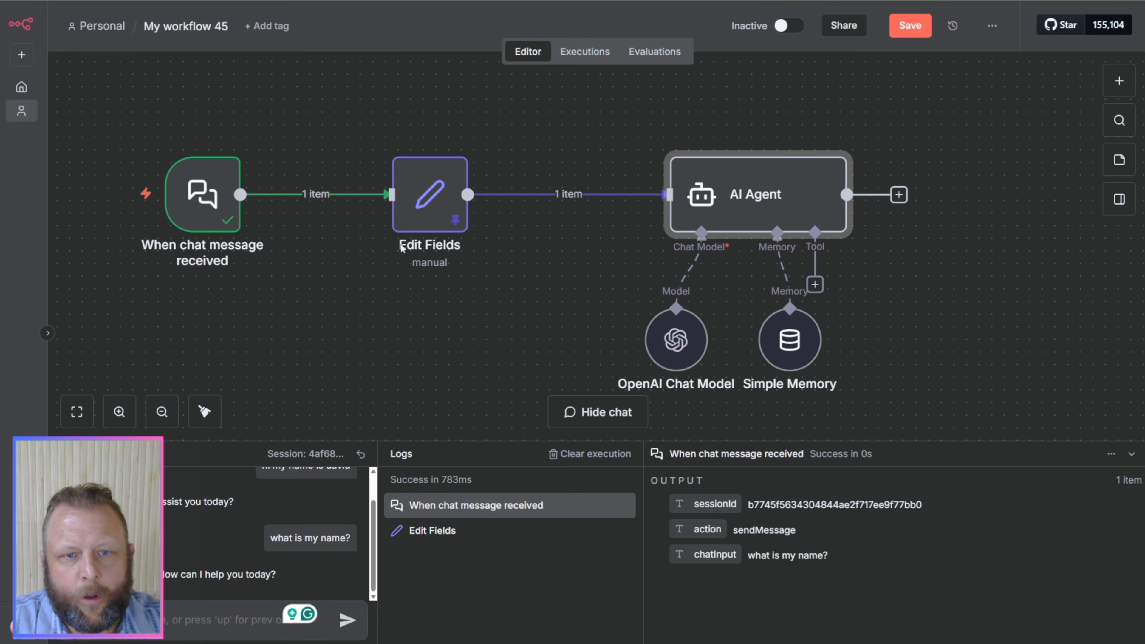
left_click(437, 137)
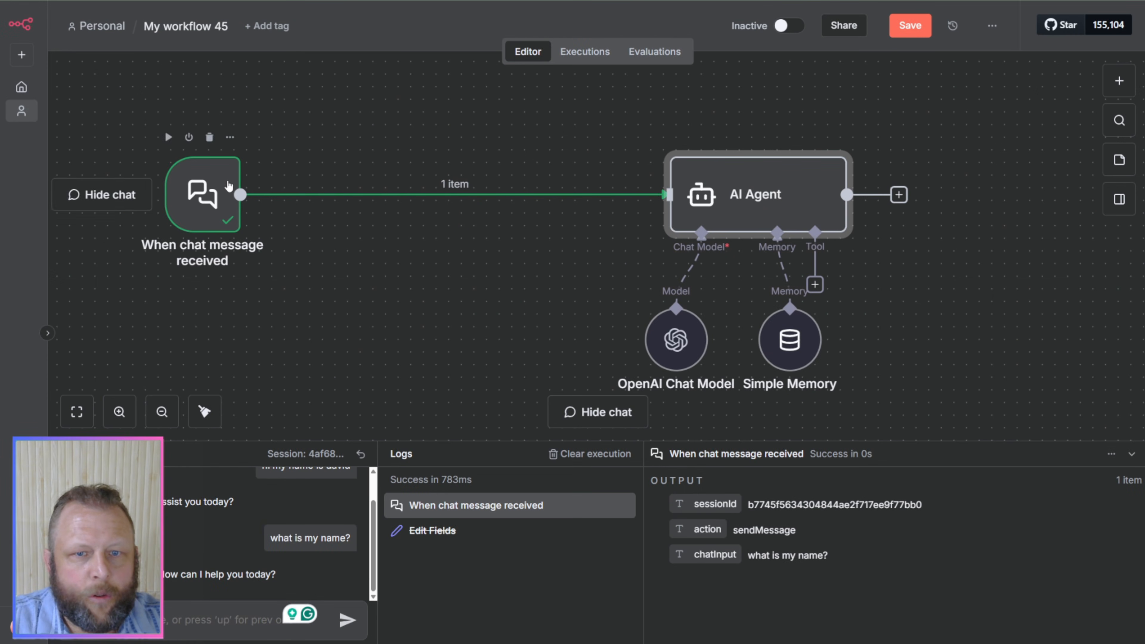
left_click_drag(194, 190, 452, 180)
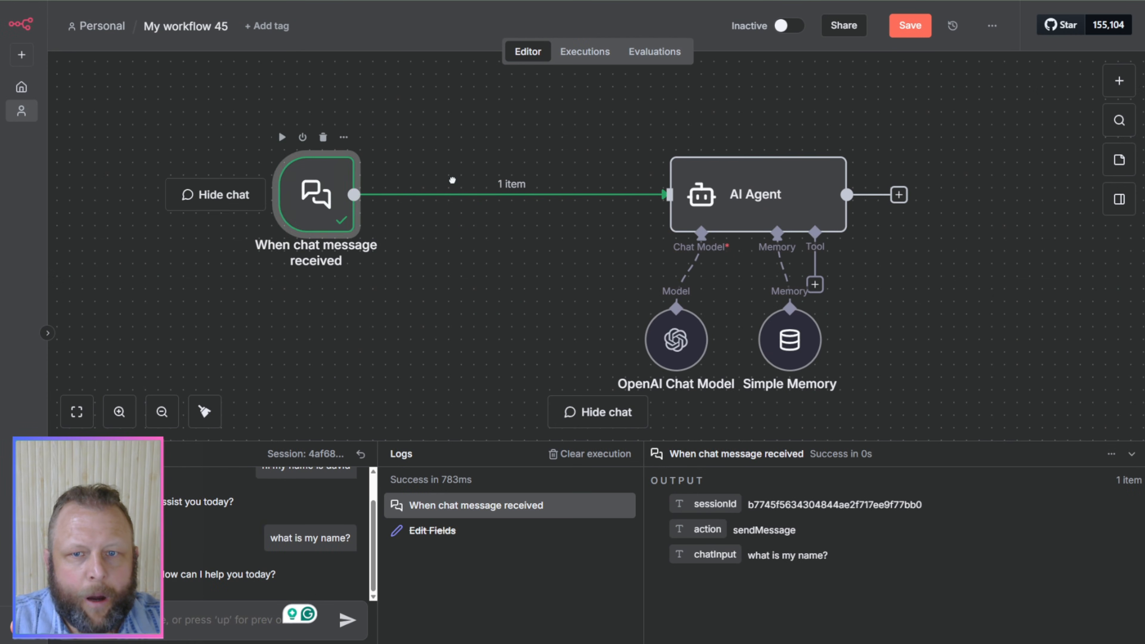
Step: Review the AI Agent's prompt expression, switch Require Specific Output Format on and off again, and return to the canvas
double_click(722, 197)
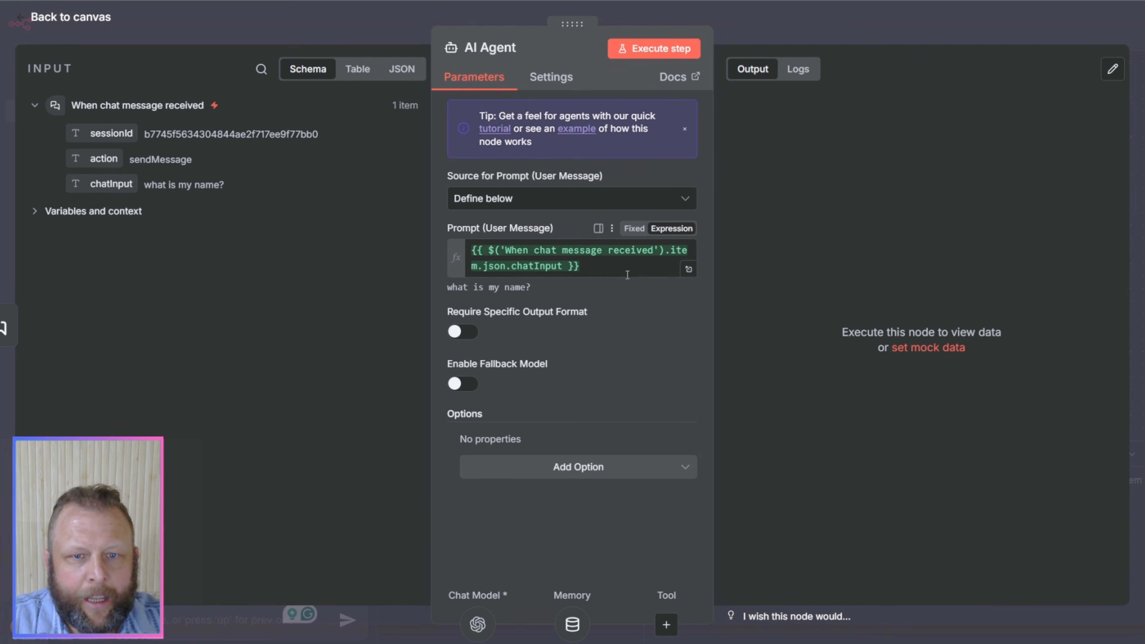
left_click(626, 274)
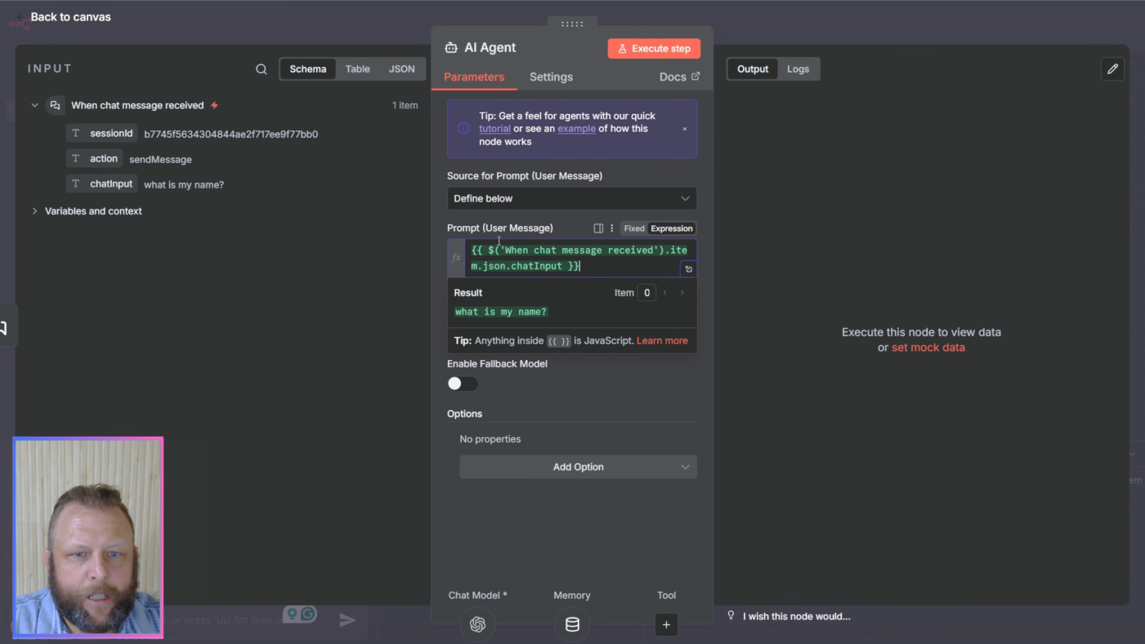
left_click(557, 401)
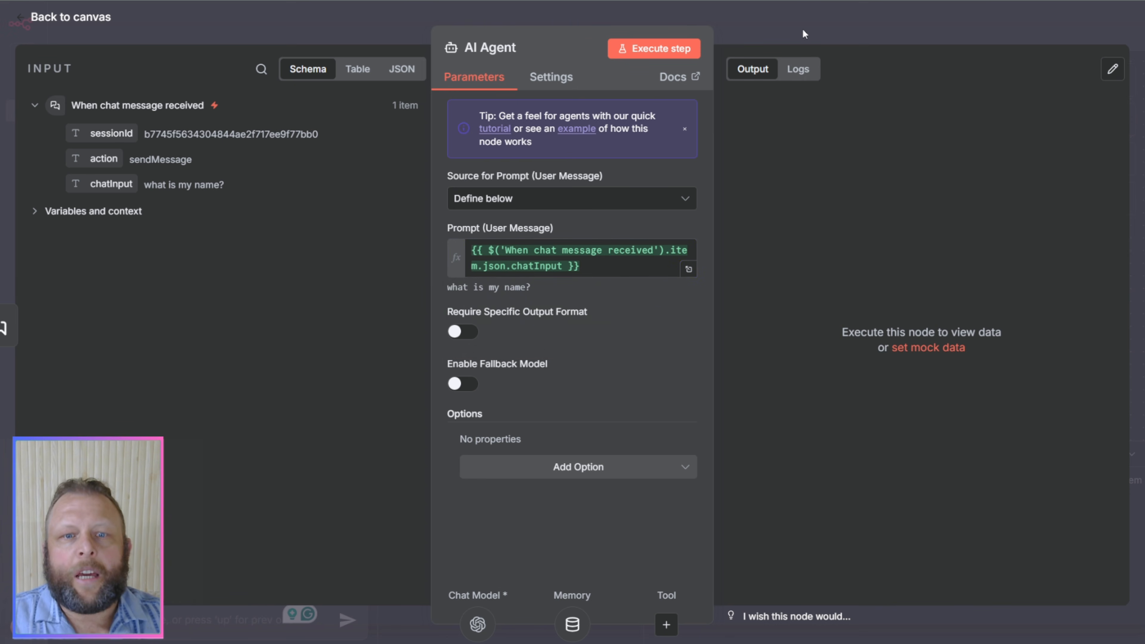
left_click(457, 333)
left_click(457, 333)
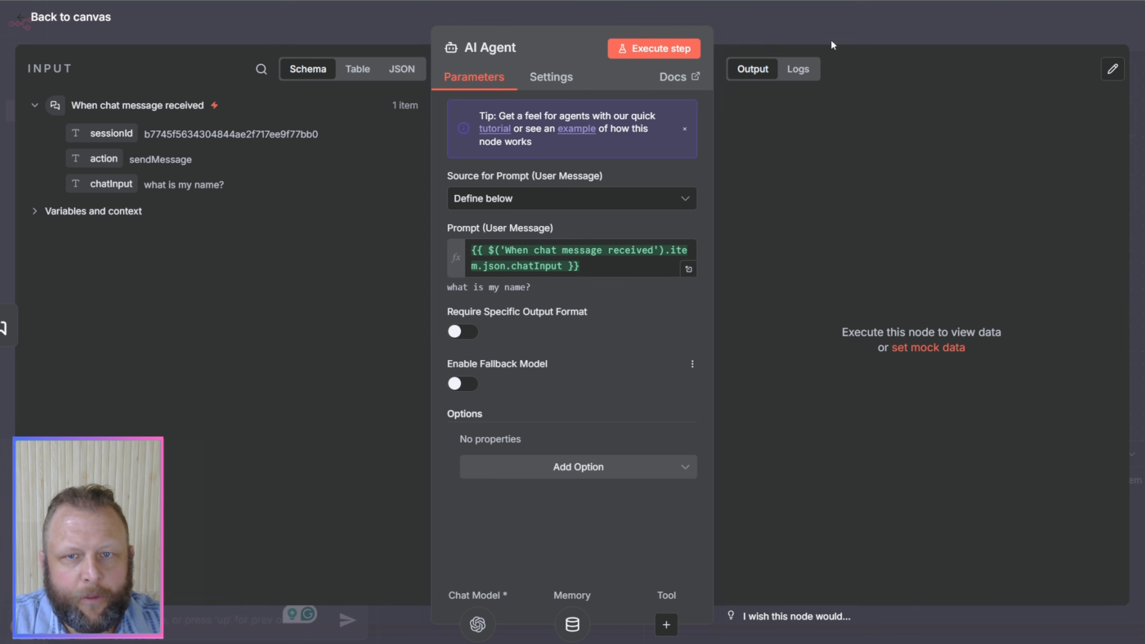
left_click(791, 30)
Step: Move the OpenAI Chat Model node below the chat trigger and enable the AI Agent's fallback model
left_click_drag(672, 344, 546, 318)
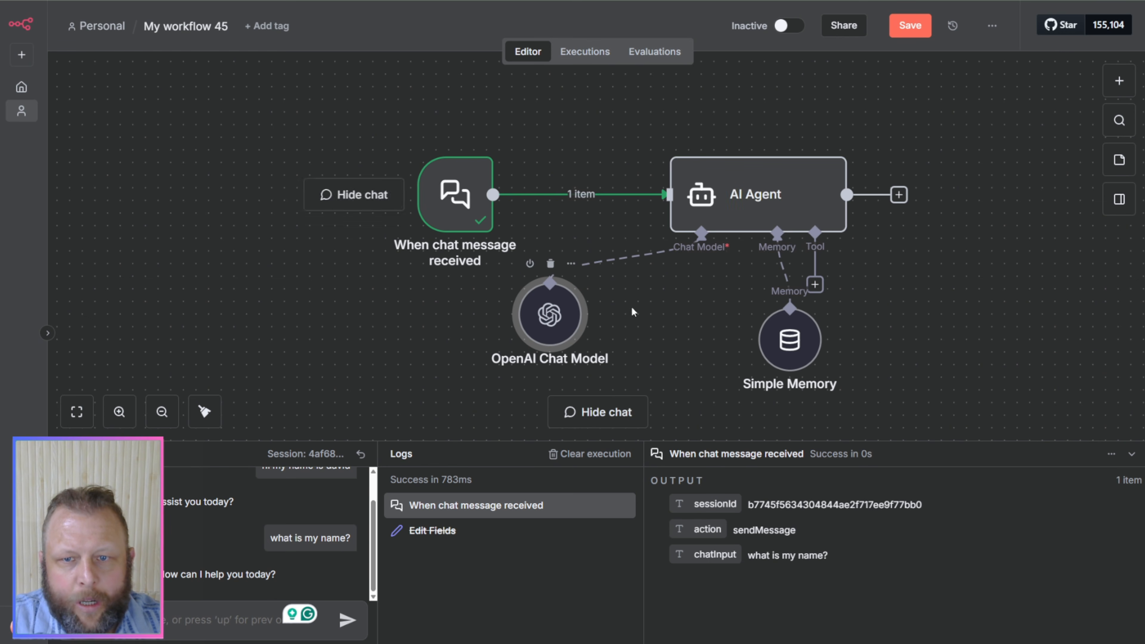
left_click(701, 231)
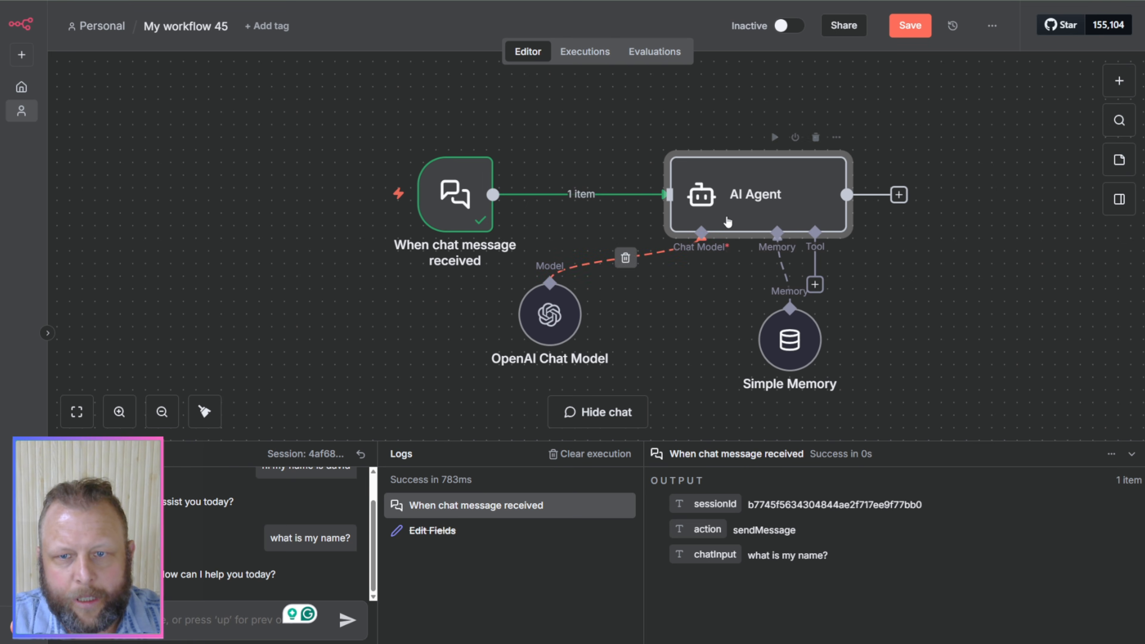
double_click(744, 205)
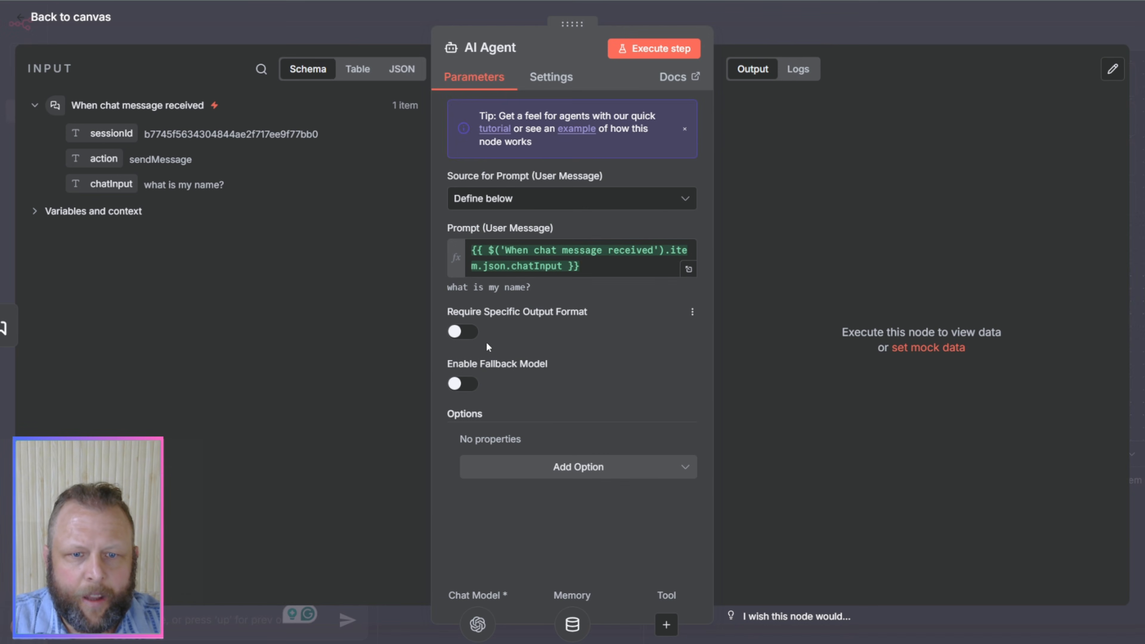
left_click(456, 383)
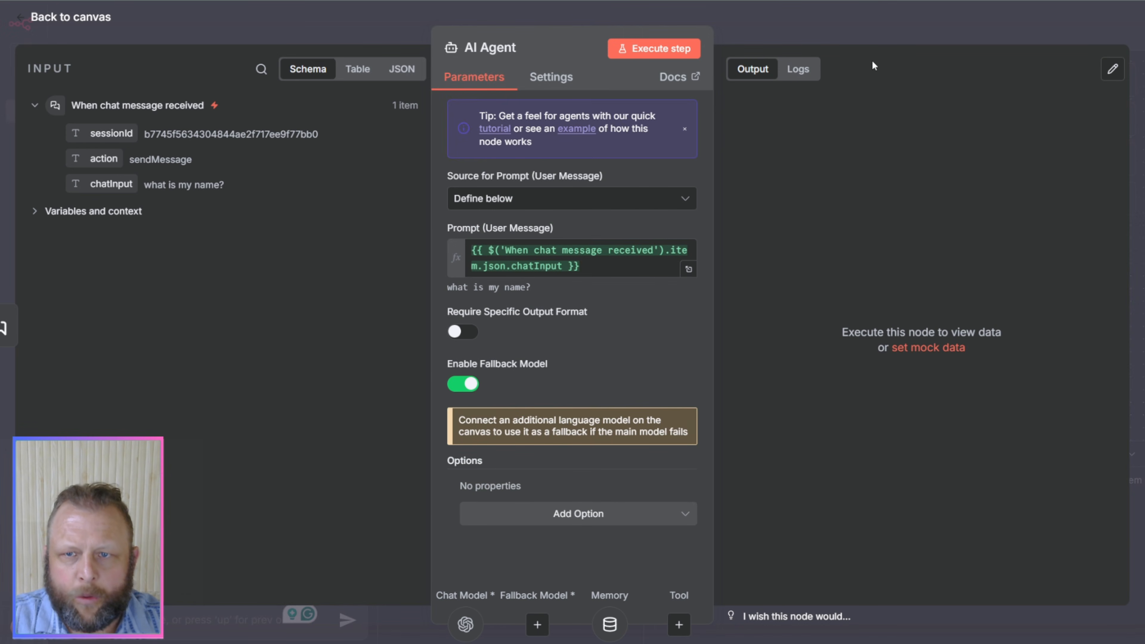
left_click(869, 41)
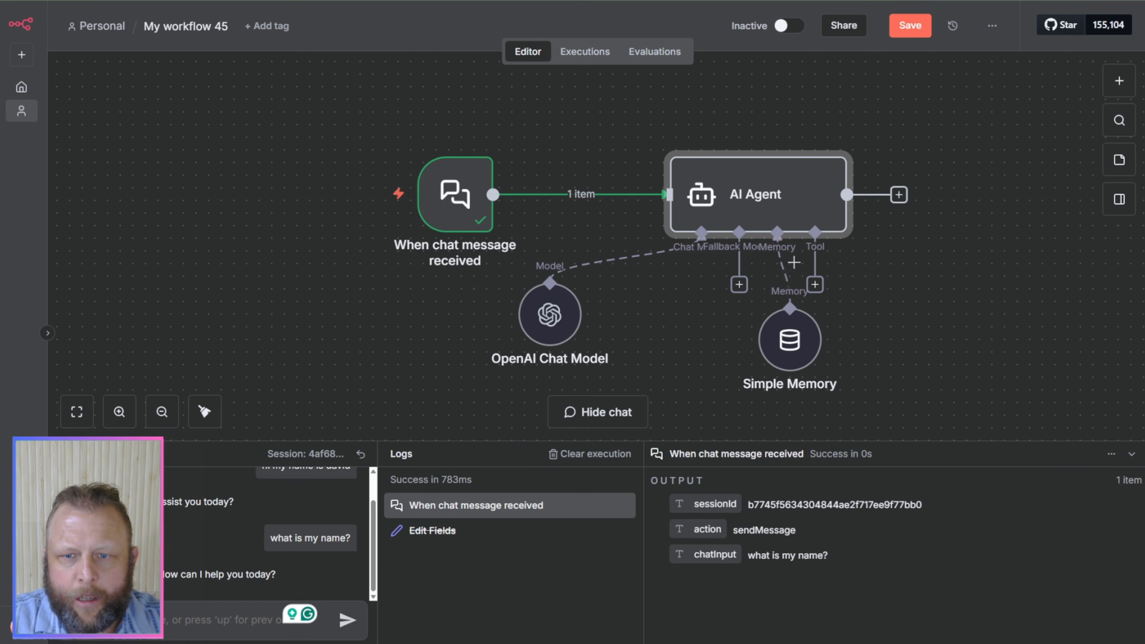
Step: Add an OpenAI Chat Model using gpt-5 as the AI Agent's fallback model and place it between the existing chat model and Simple Memory
left_click(740, 285)
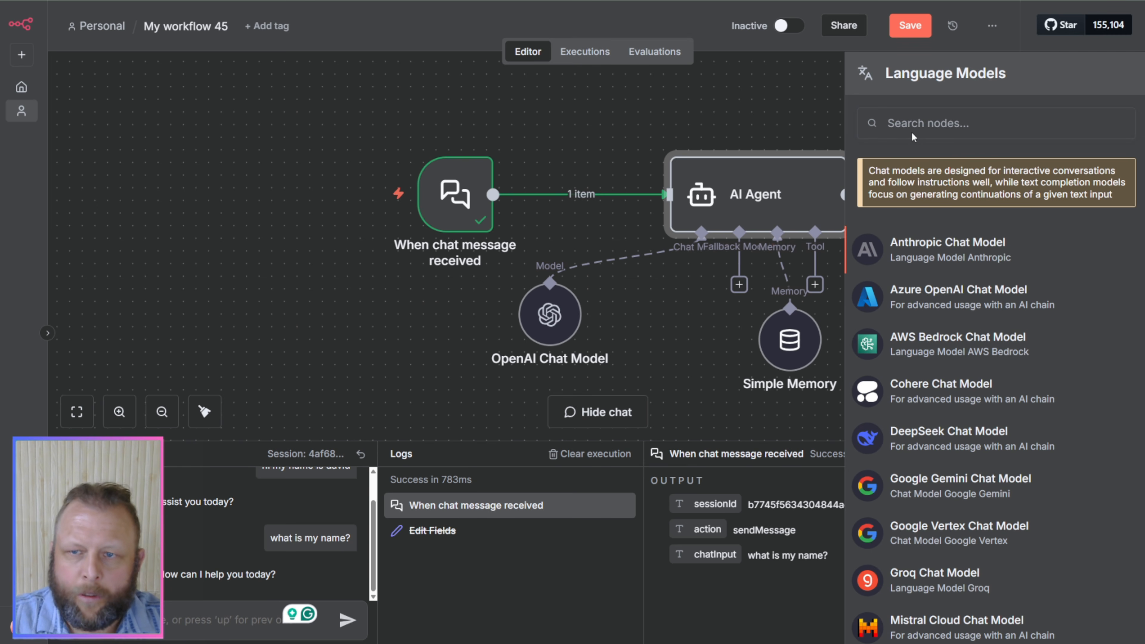
type("open")
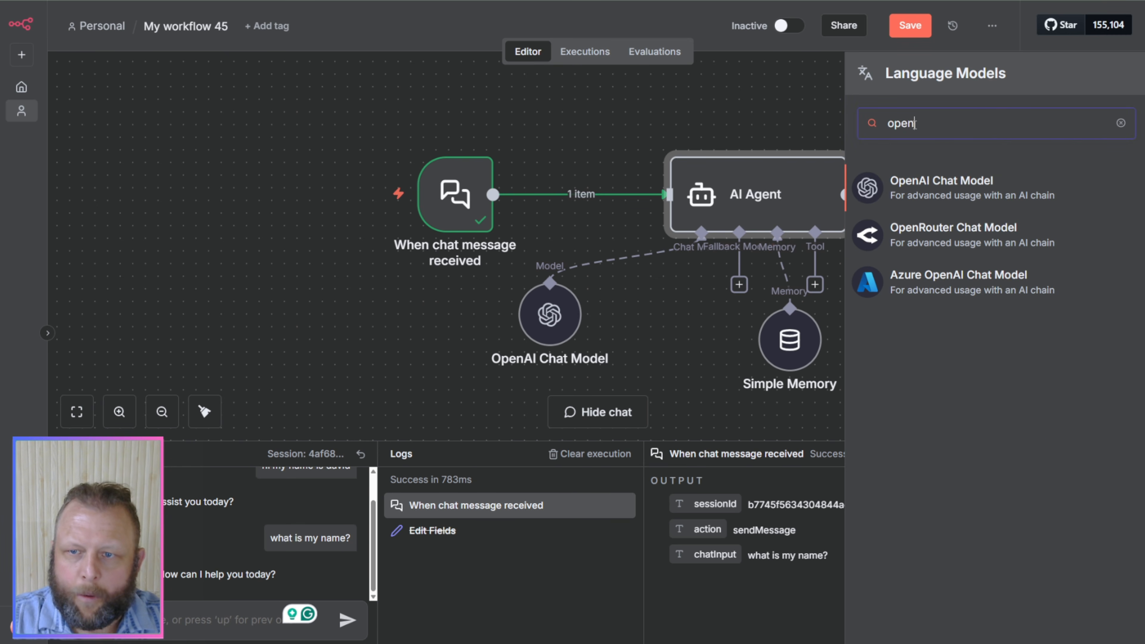
left_click(933, 189)
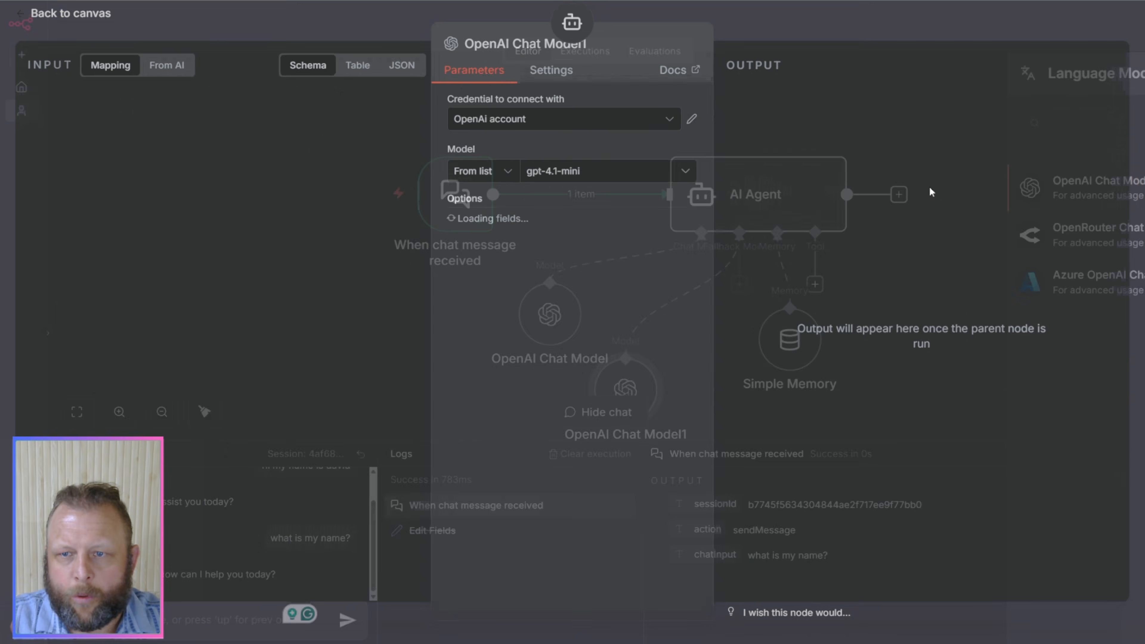
left_click(624, 180)
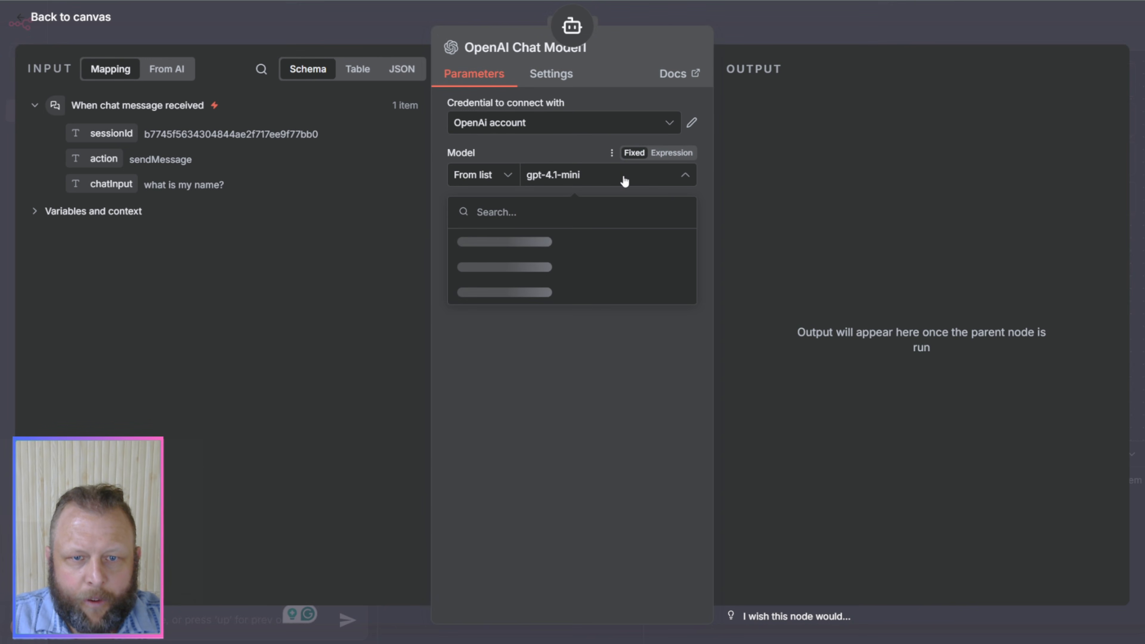
type("5")
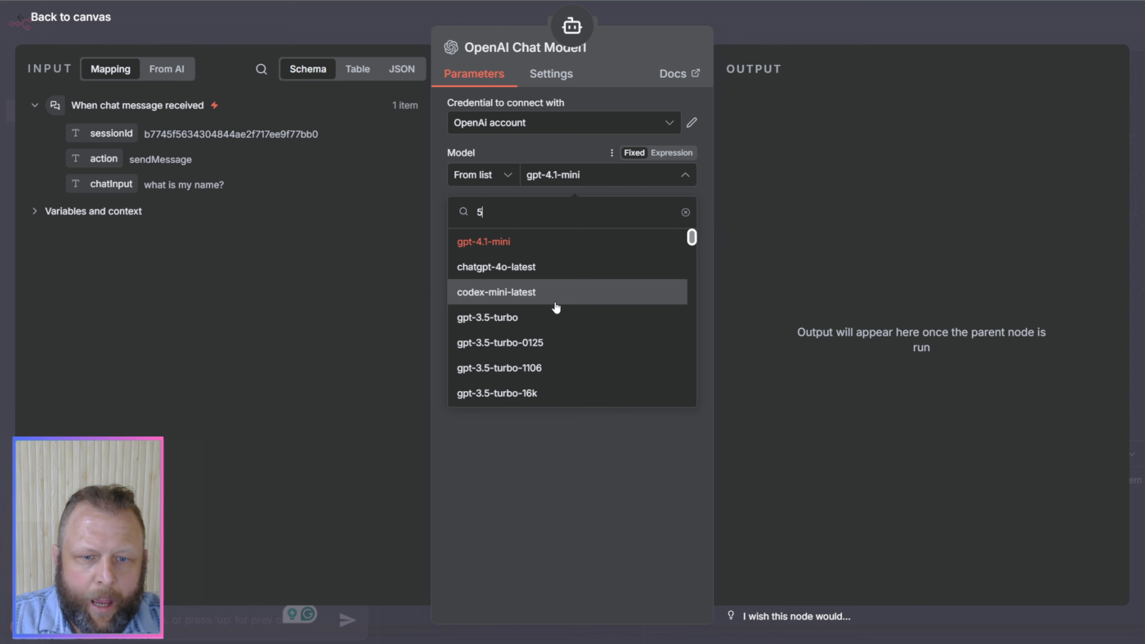
scroll(556, 307, "down", 10)
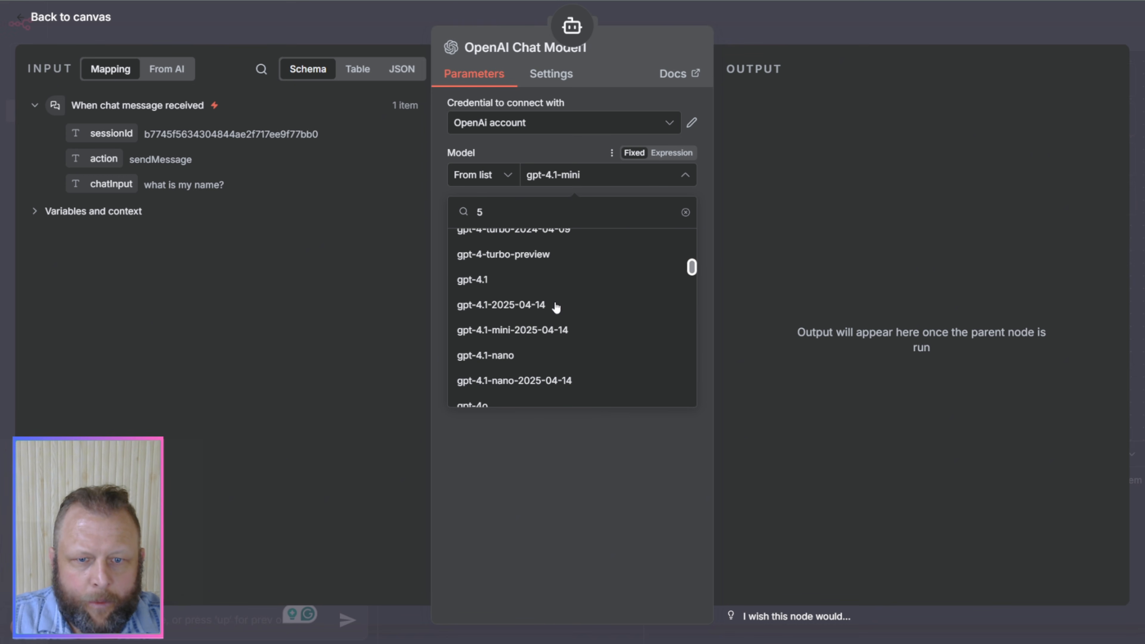
scroll(556, 307, "down", 20)
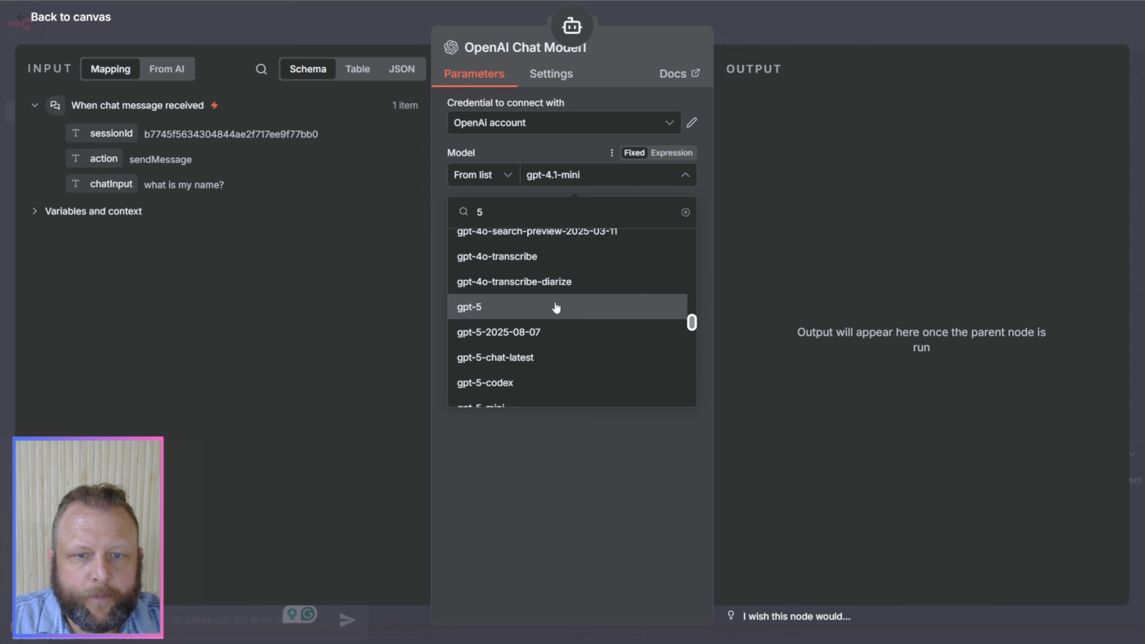
left_click(556, 307)
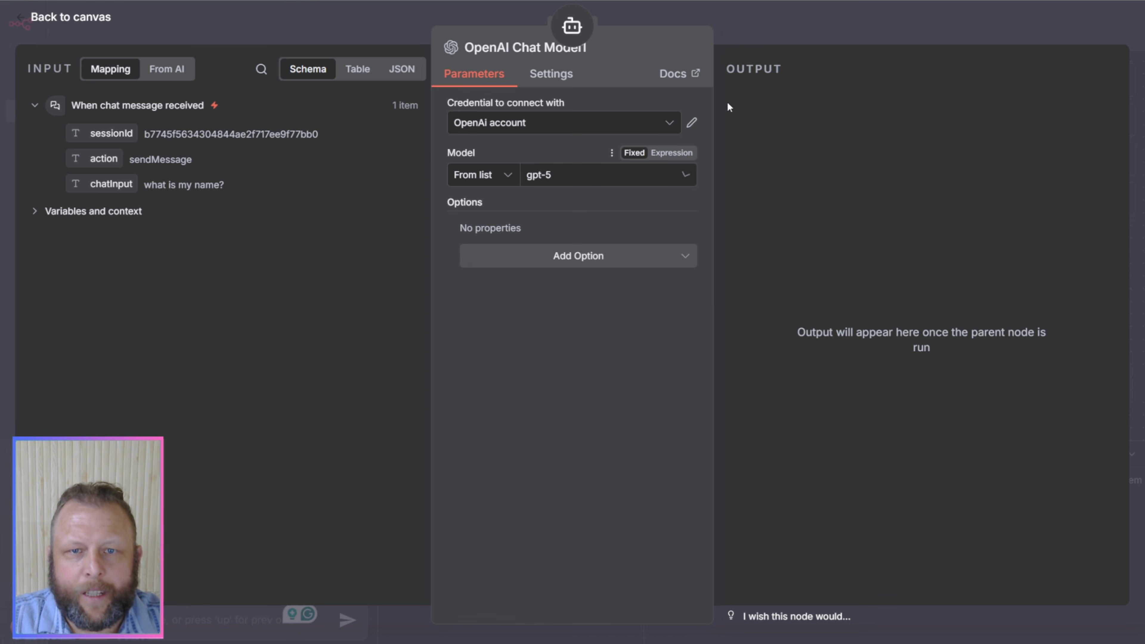
left_click(771, 23)
left_click_drag(629, 381, 681, 341)
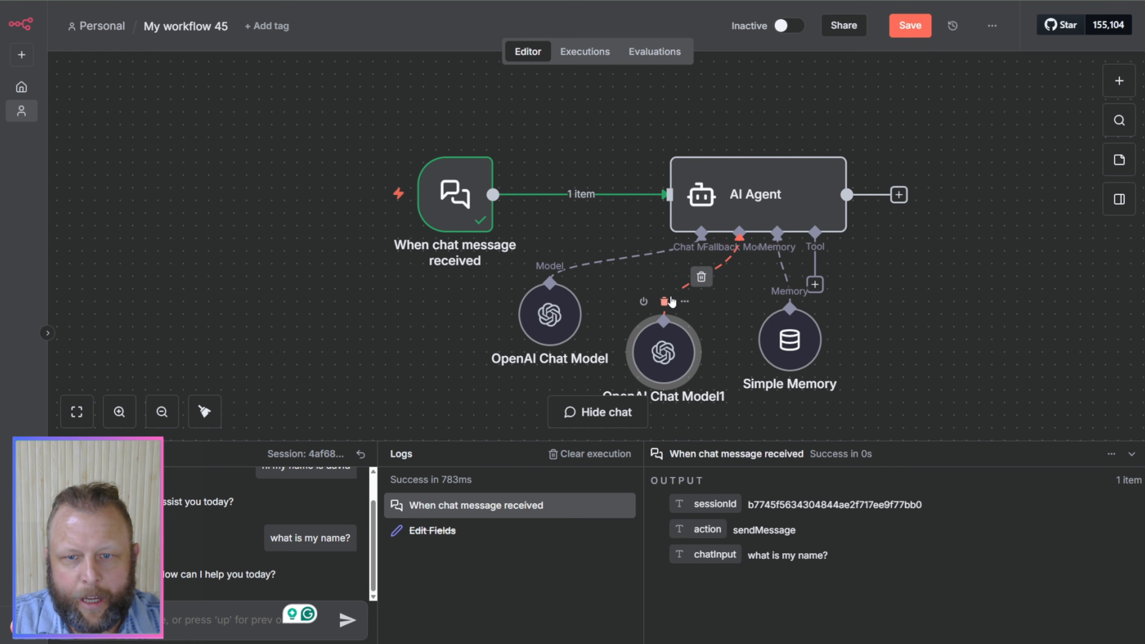
Step: Delete the second OpenAI Chat Model node and turn off Enable Fallback Model in the AI Agent
left_click(671, 301)
double_click(711, 217)
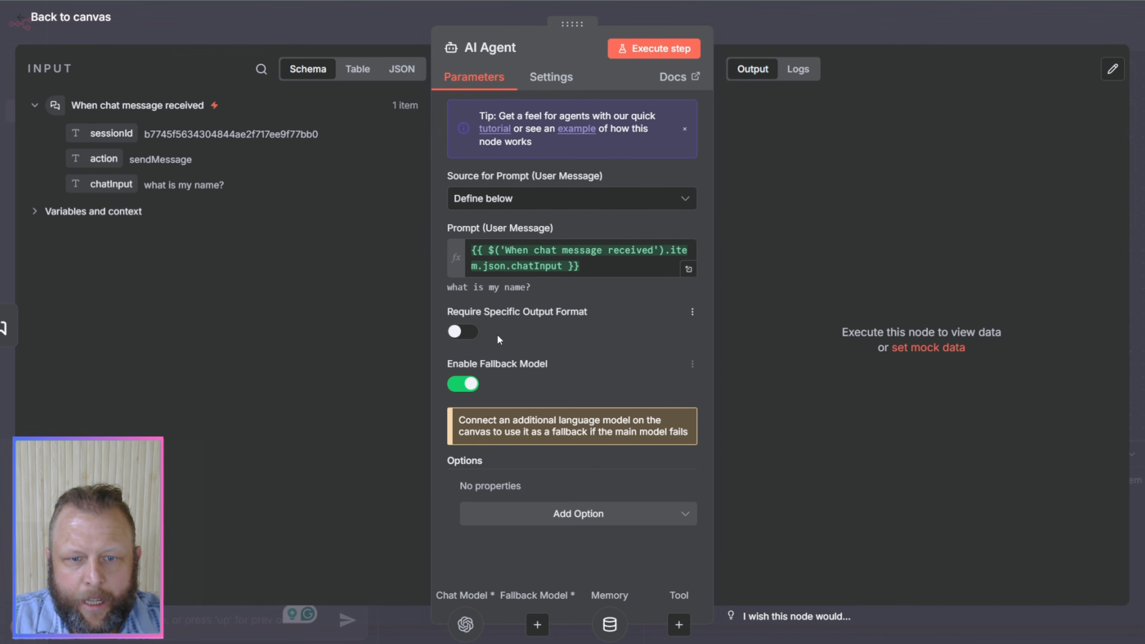
left_click(464, 385)
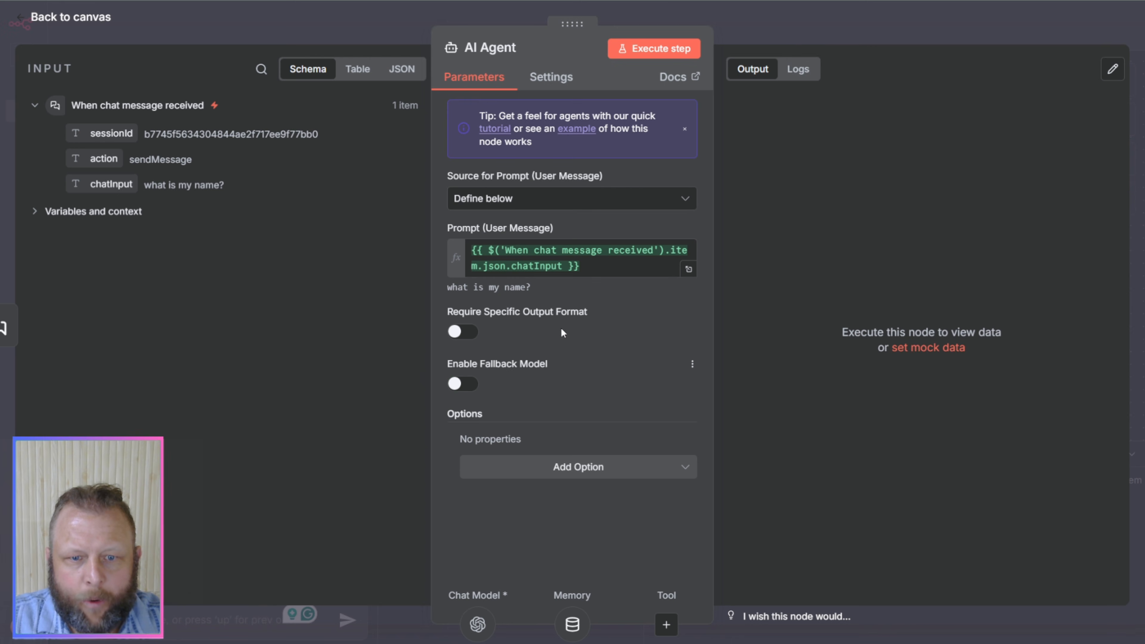
Step: Add the System Message option to the AI Agent and highlight its default text
left_click(517, 470)
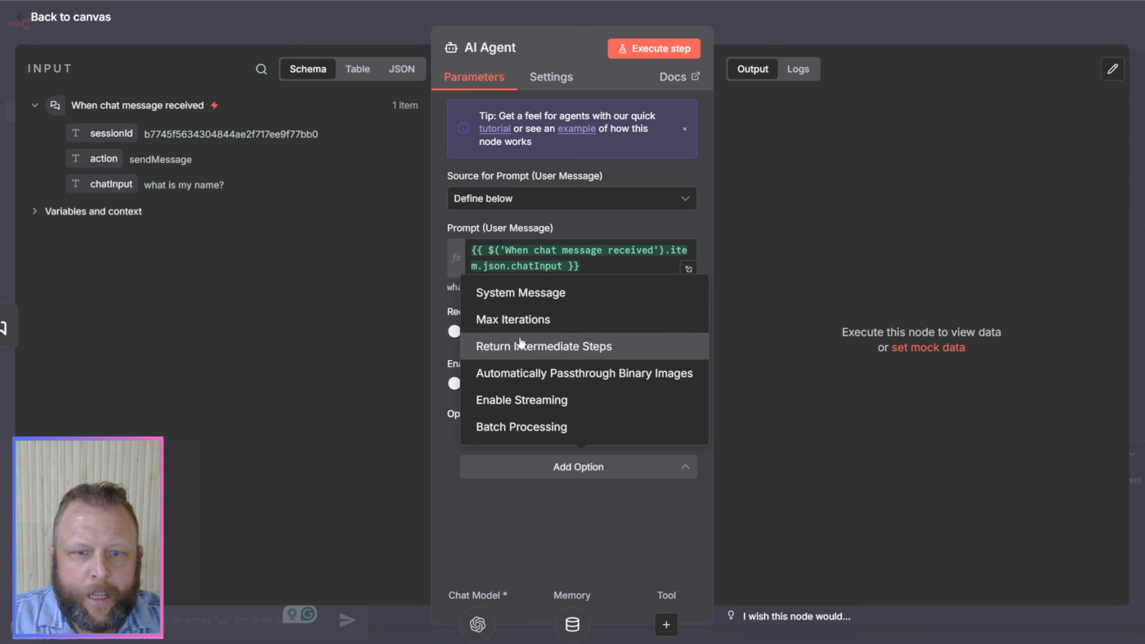
left_click(531, 293)
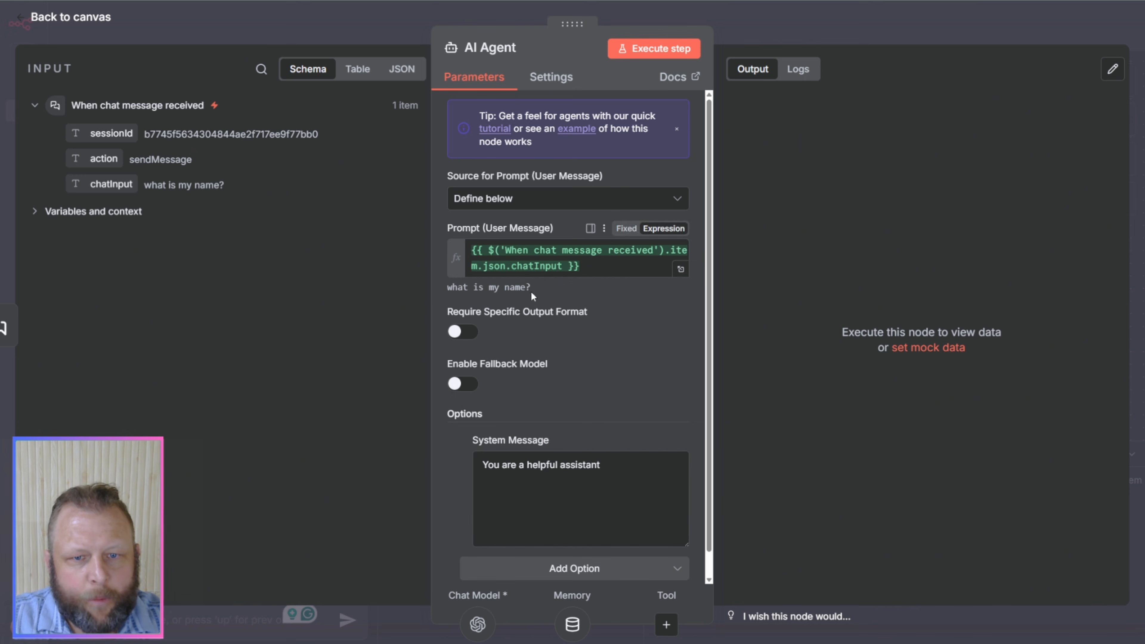
triple_click(543, 465)
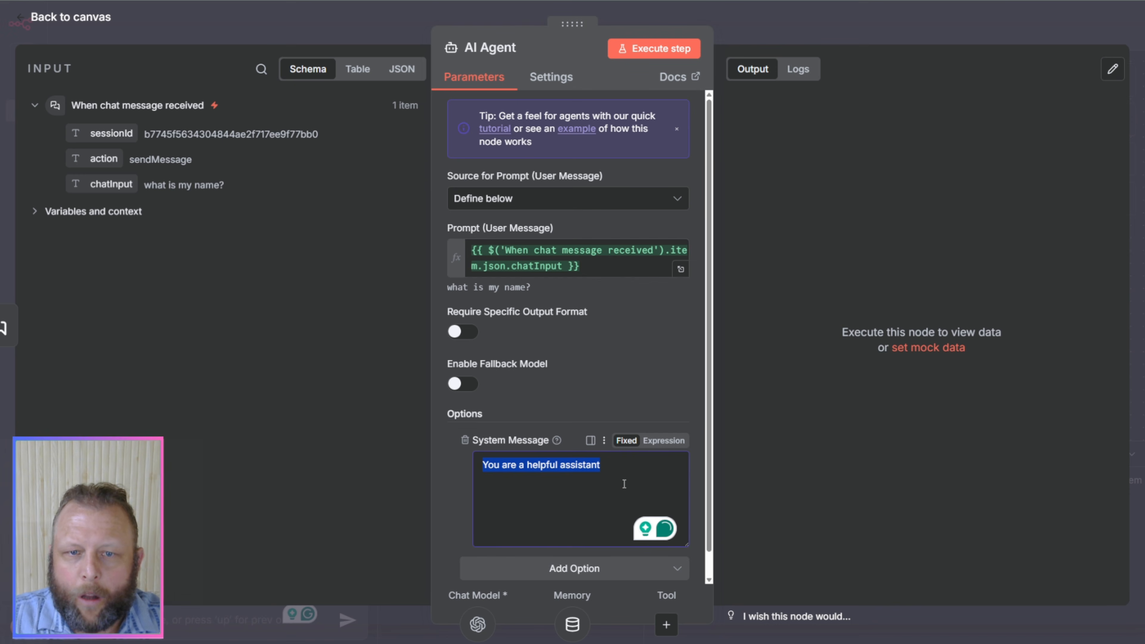
left_click(492, 531)
left_click_drag(628, 468, 469, 467)
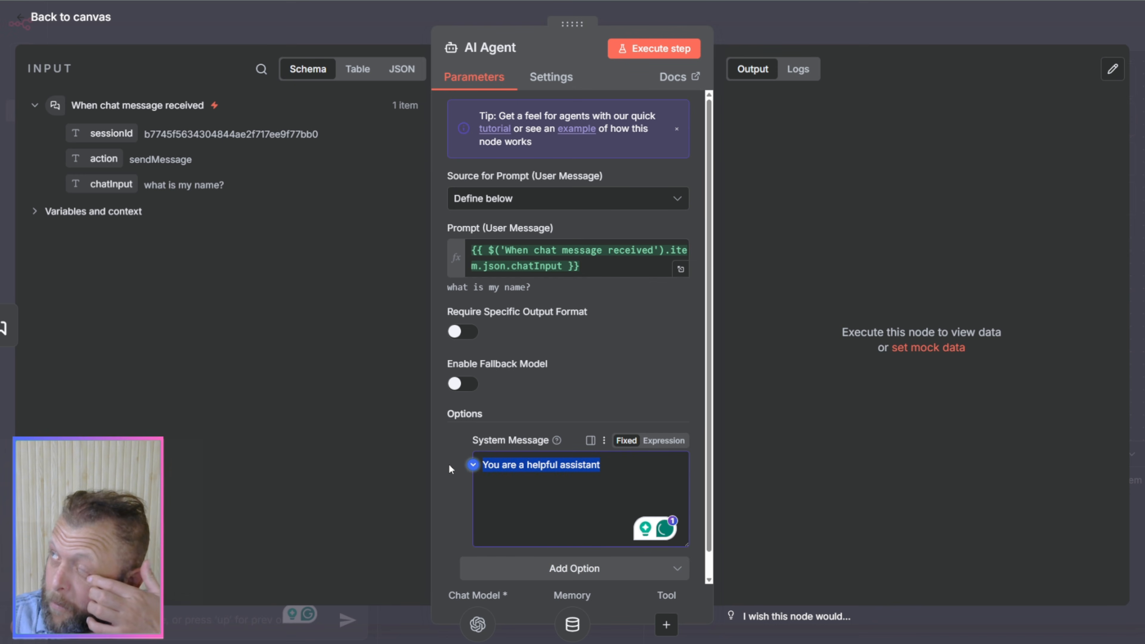
Step: Extend the AI Agent's system message with "After every message tell me a short 1 line joke"
left_click(609, 464)
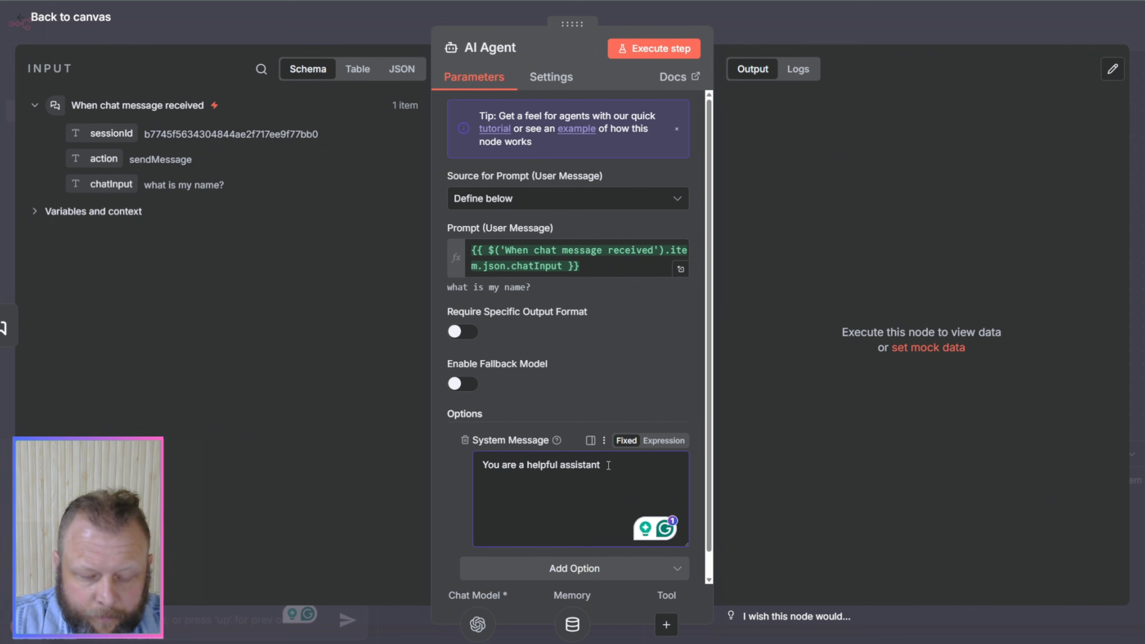
type(". A")
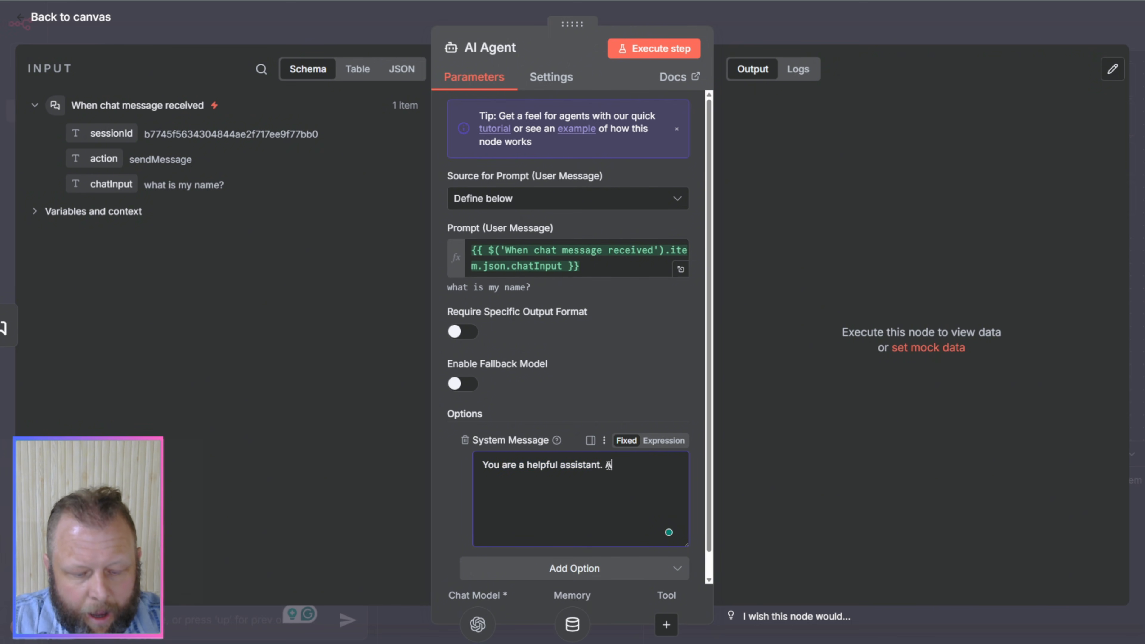
type("fter every ")
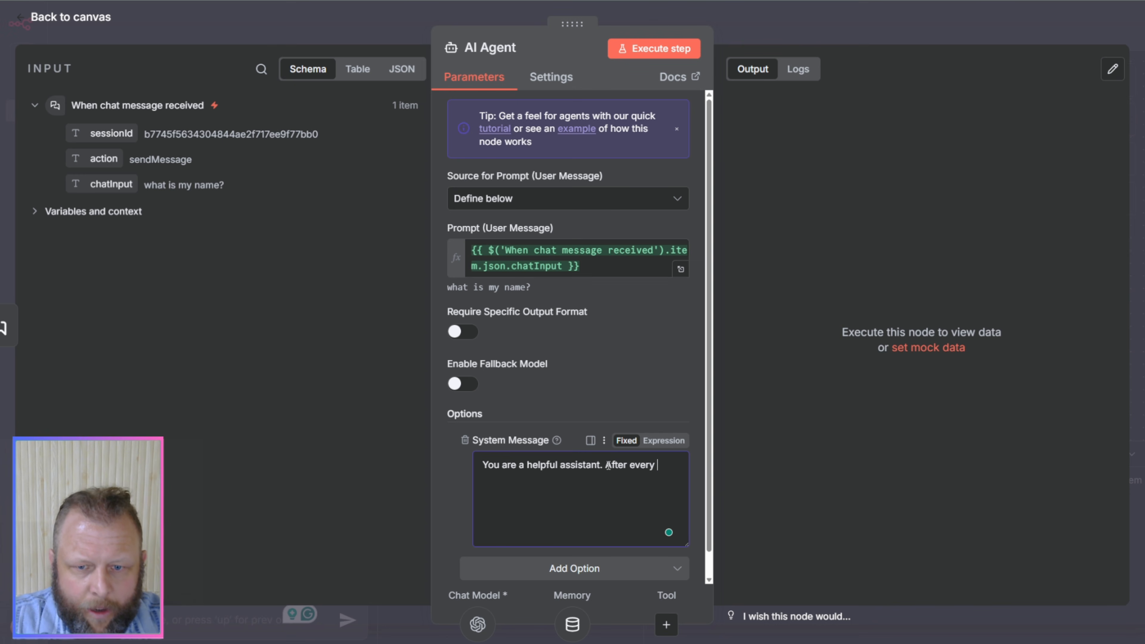
type("message")
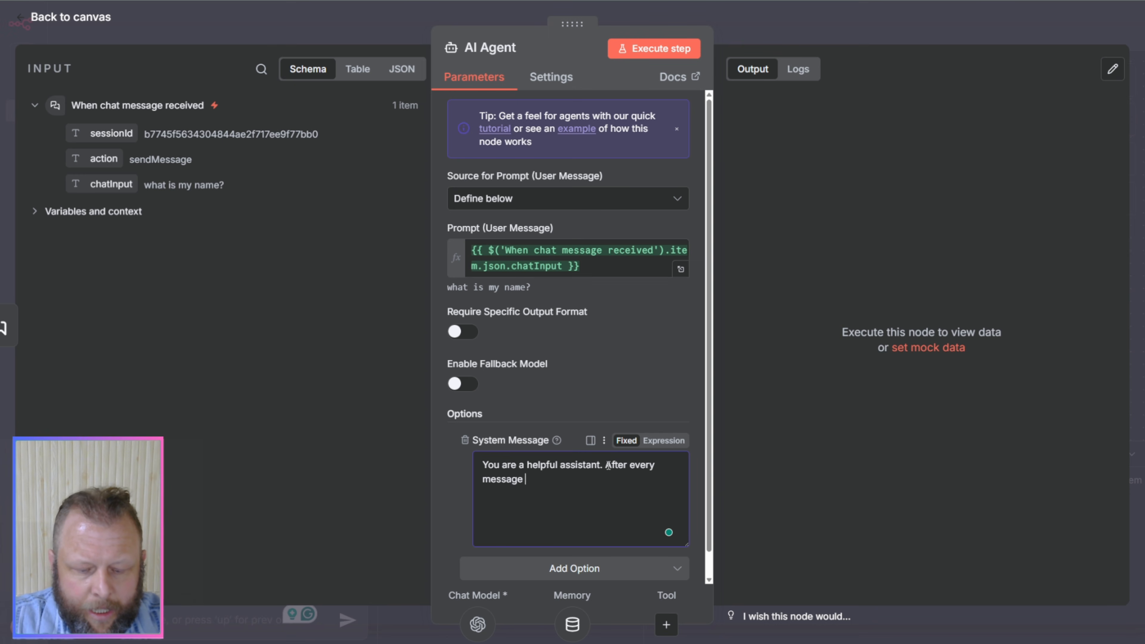
type(" tell me a sh")
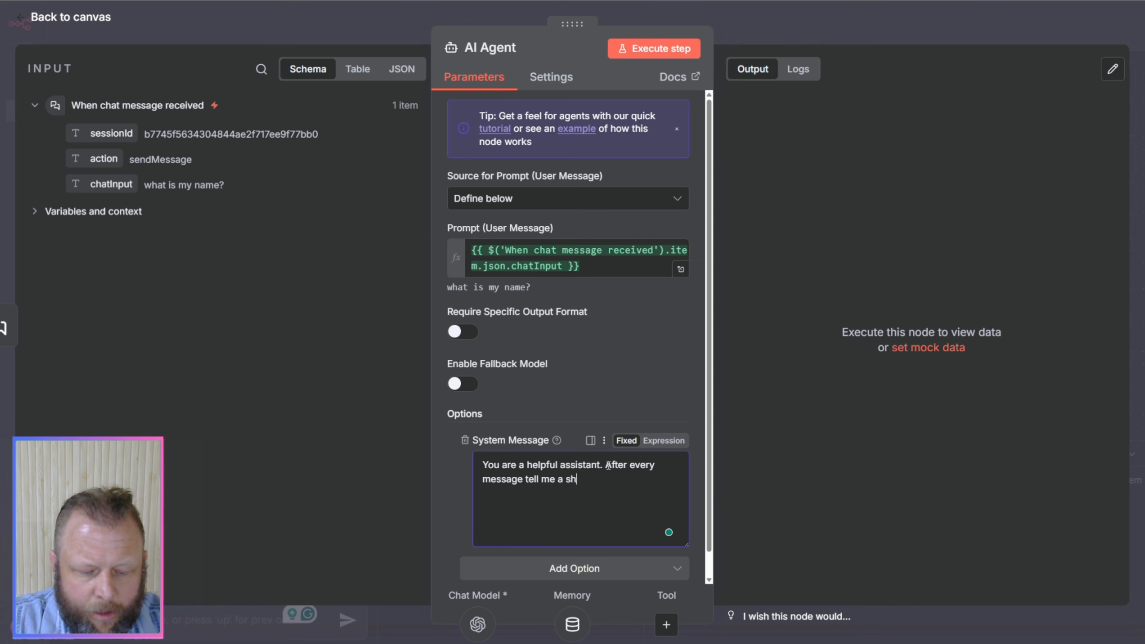
type("ort 1 line ")
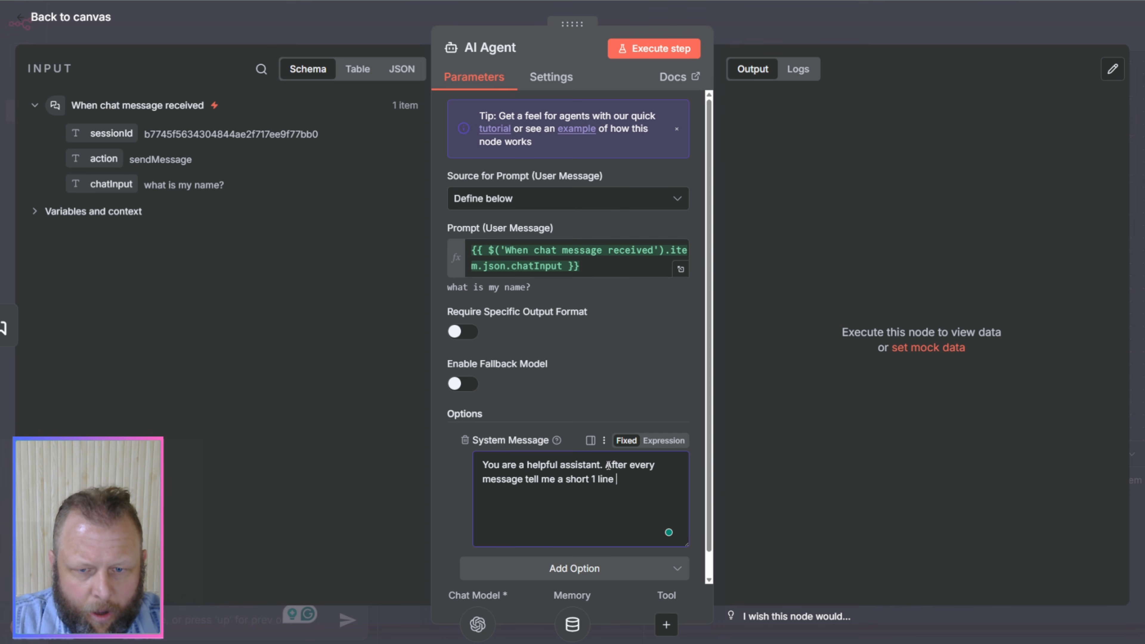
type("joke")
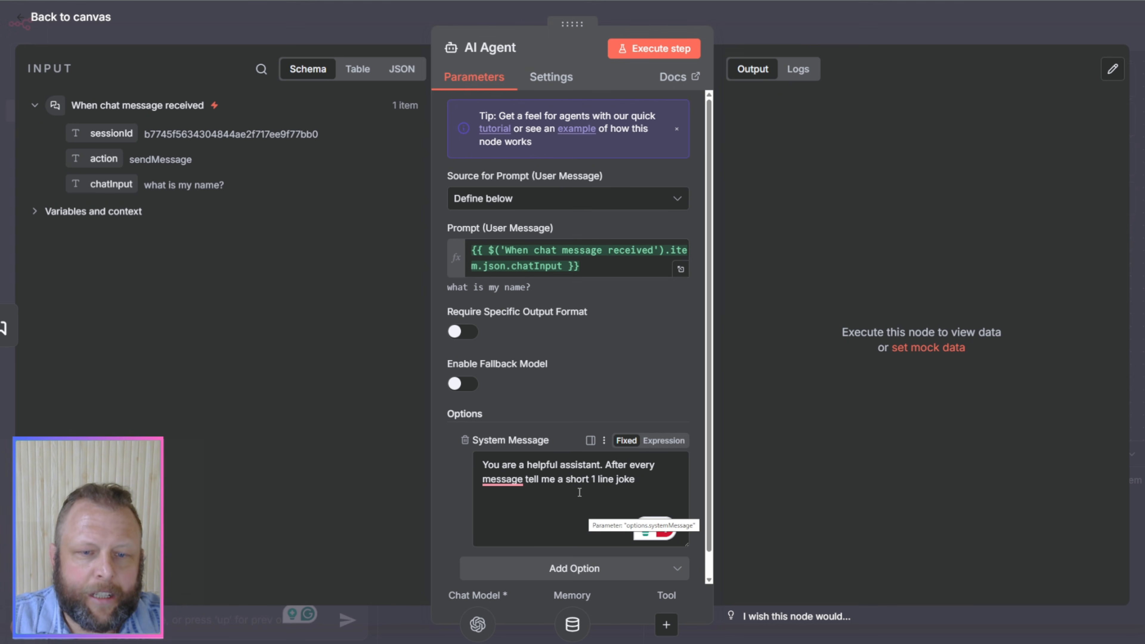
left_click(594, 488)
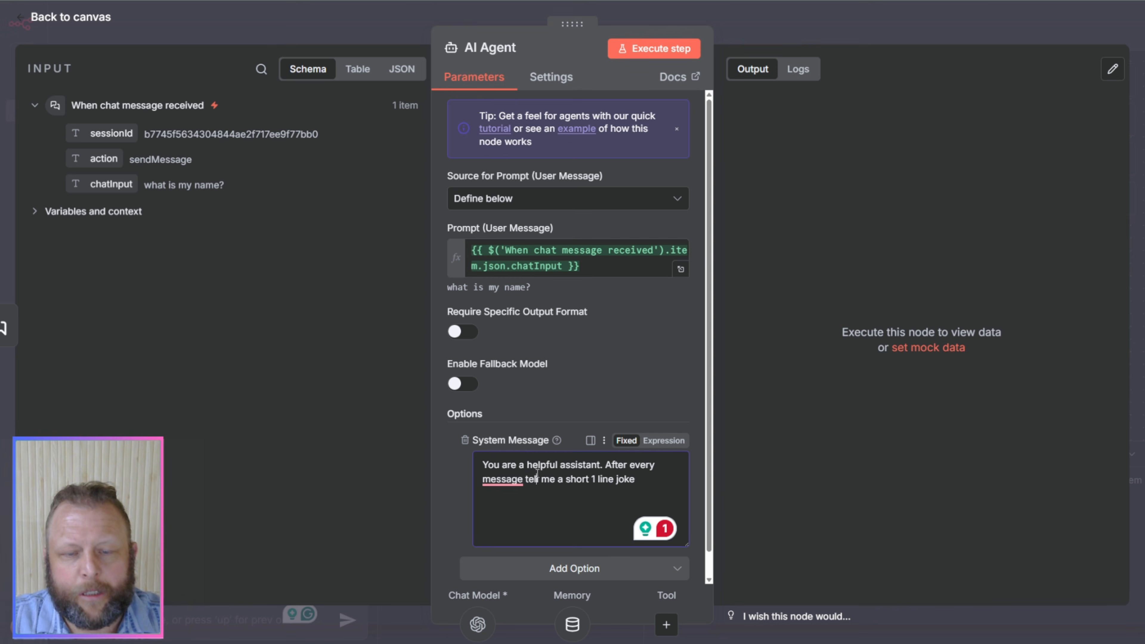
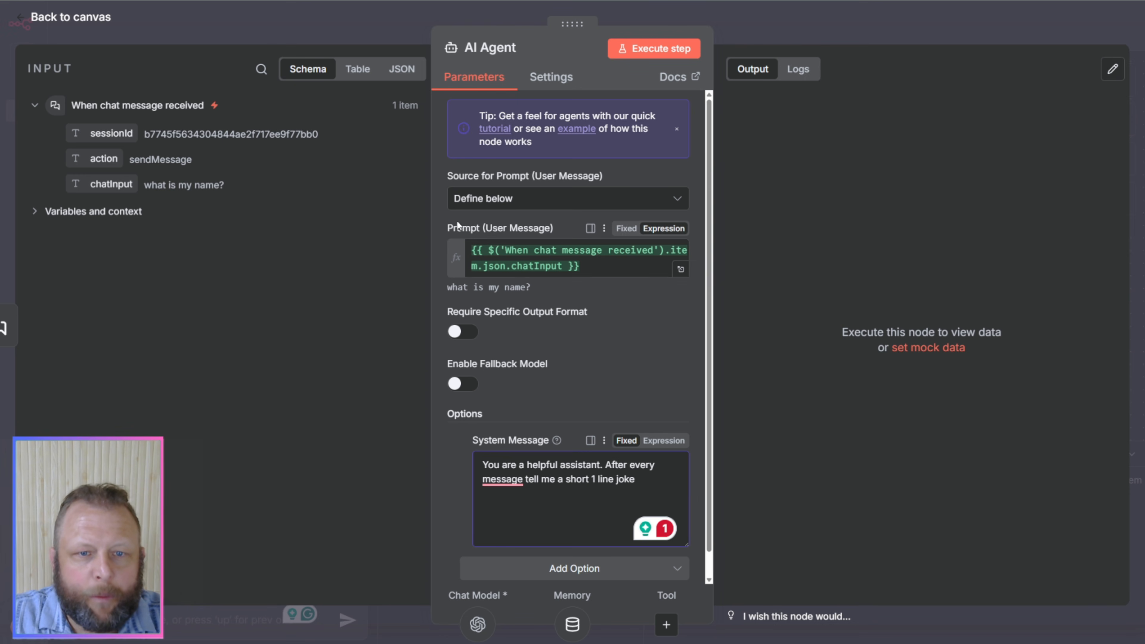
Step: Close the AI Agent settings, reset the chat session, and send a greeting that gives the sender's first name
left_click_drag(454, 226, 487, 230)
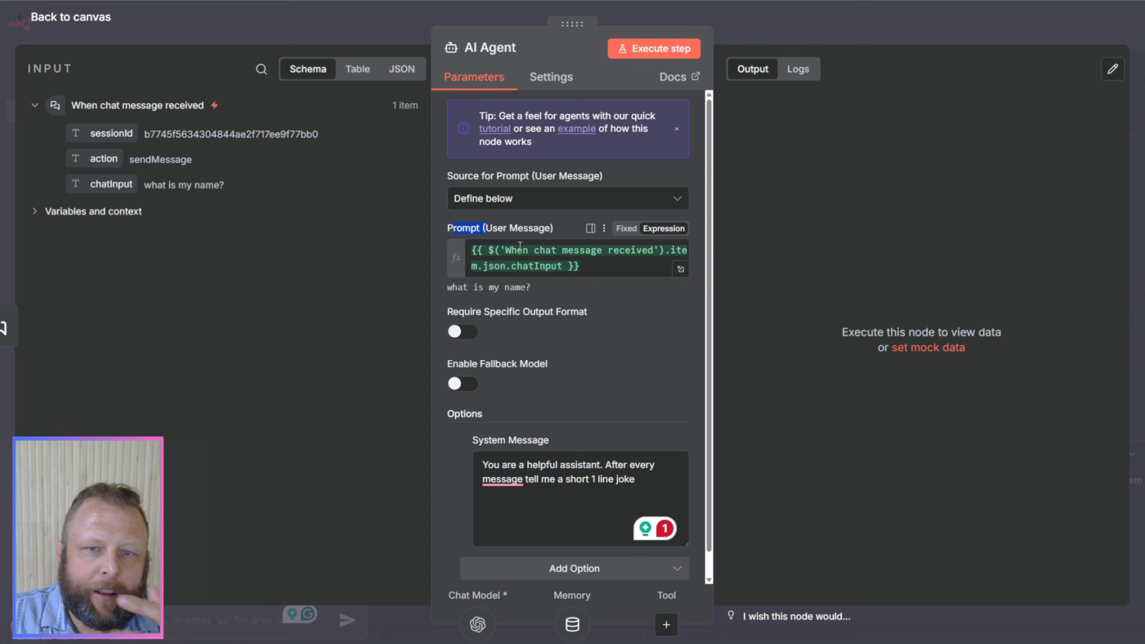
left_click(572, 529)
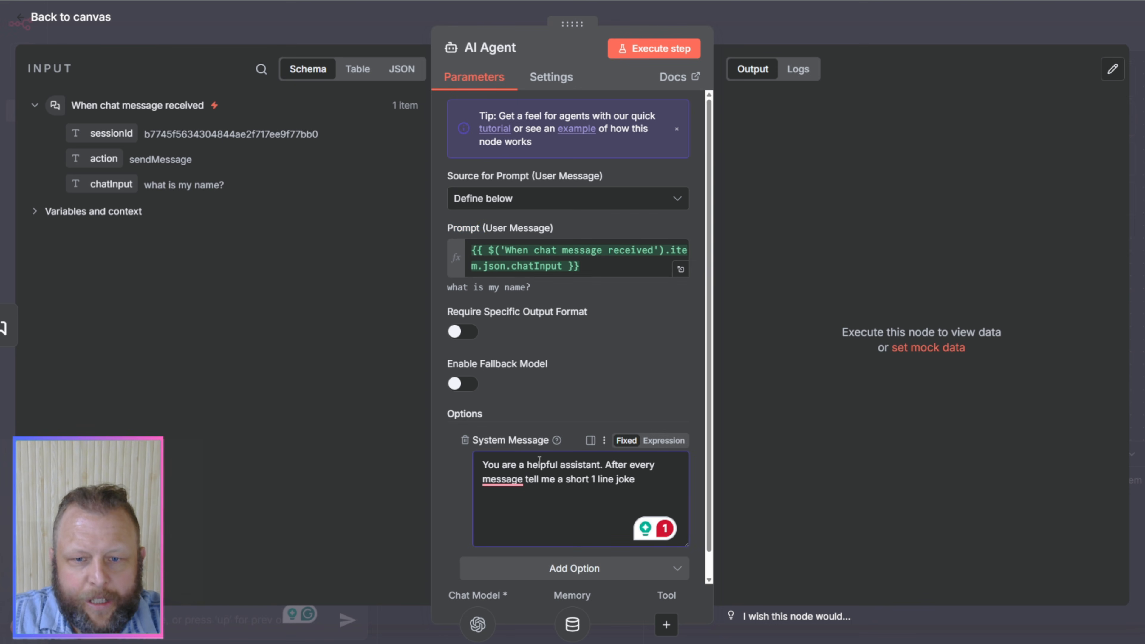
left_click(802, 26)
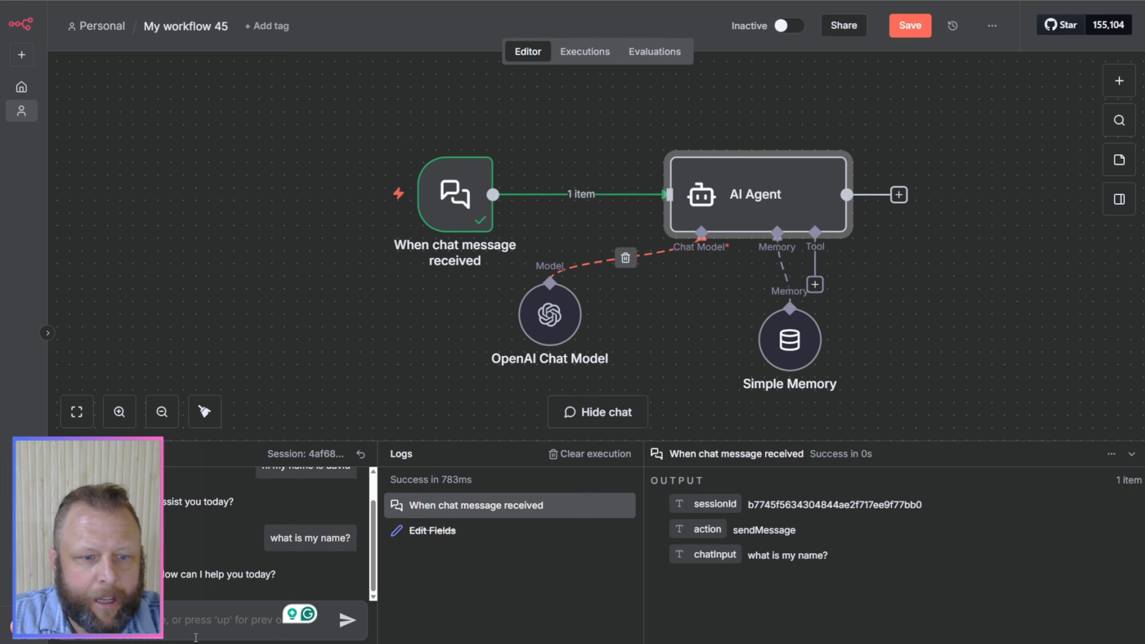
left_click(361, 454)
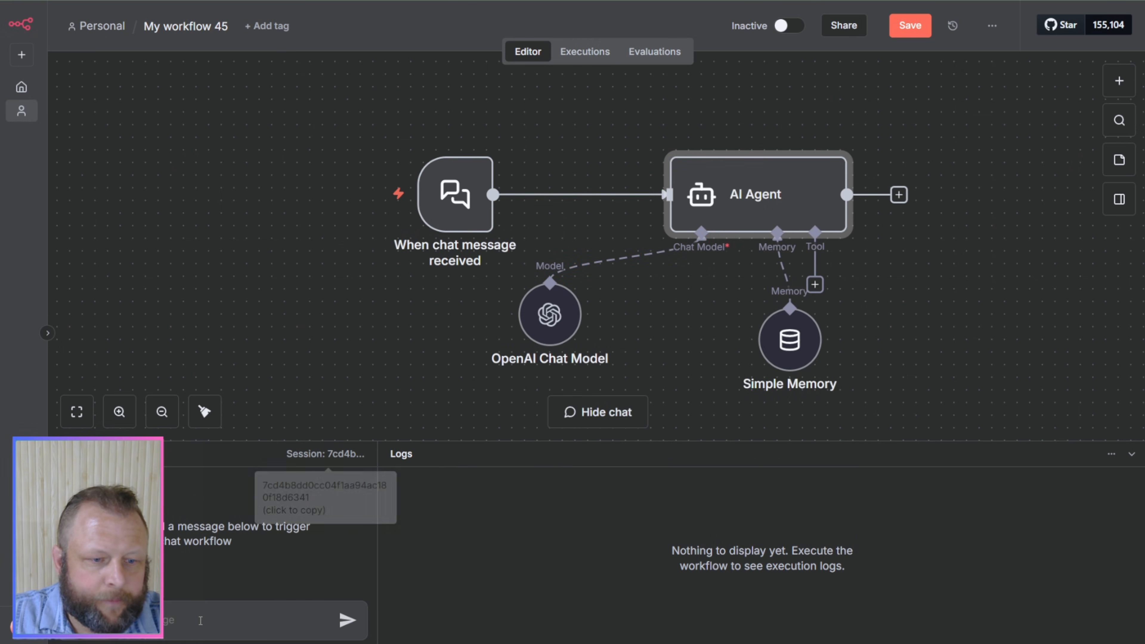
type("hi")
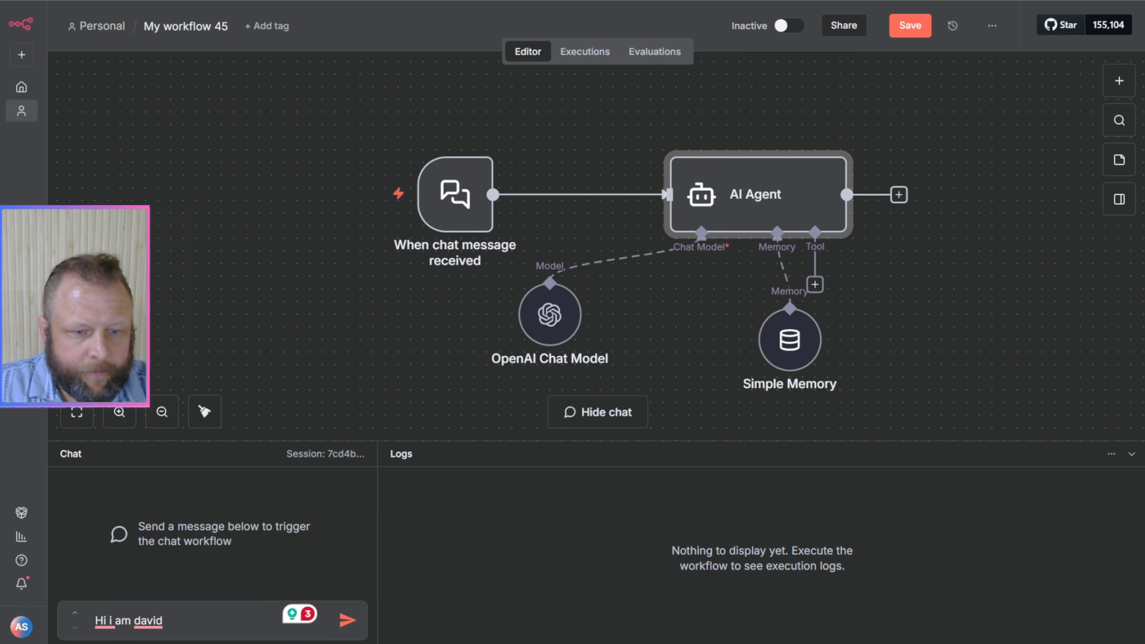
left_click(348, 625)
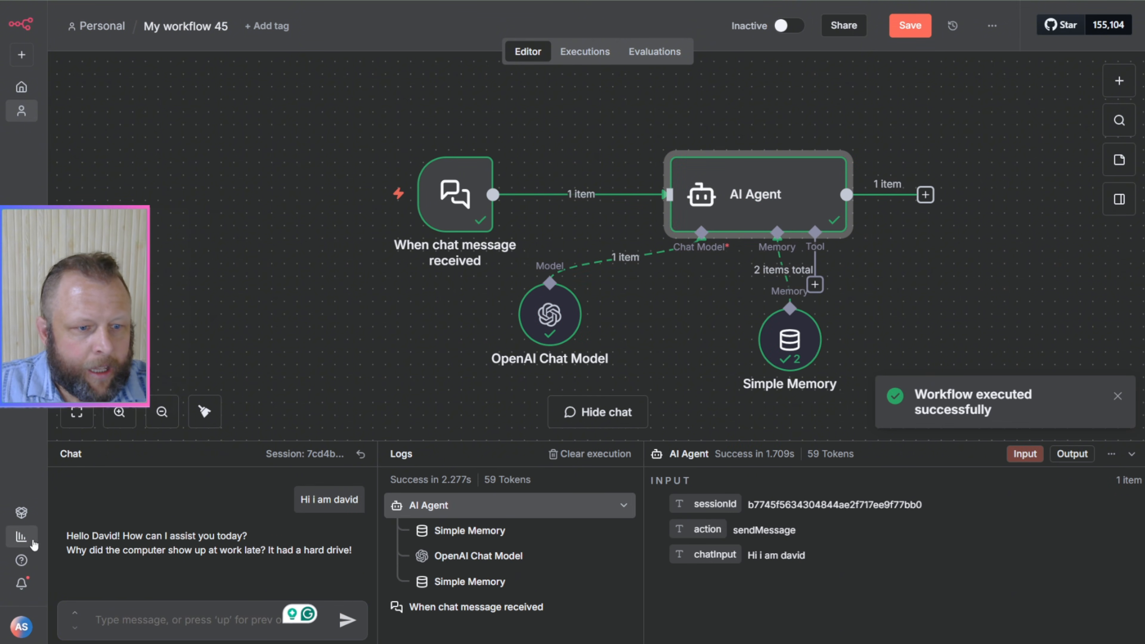
Step: Read the chat reply for the one-line joke and check it against the AI Agent's settings and output
left_click_drag(156, 536, 233, 537)
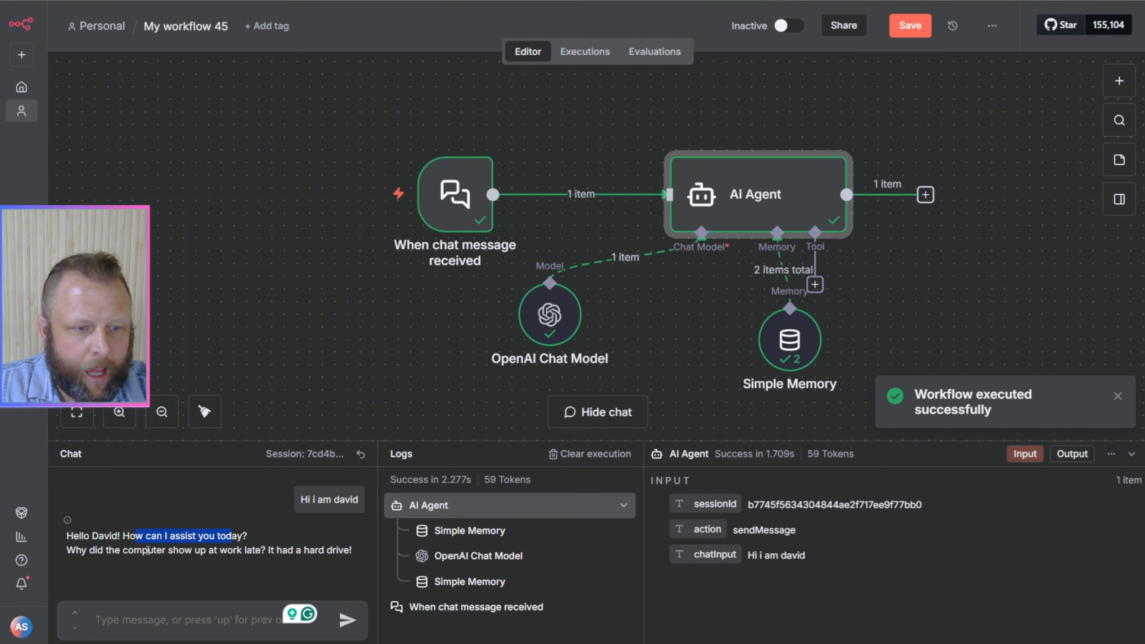
left_click_drag(97, 551, 280, 560)
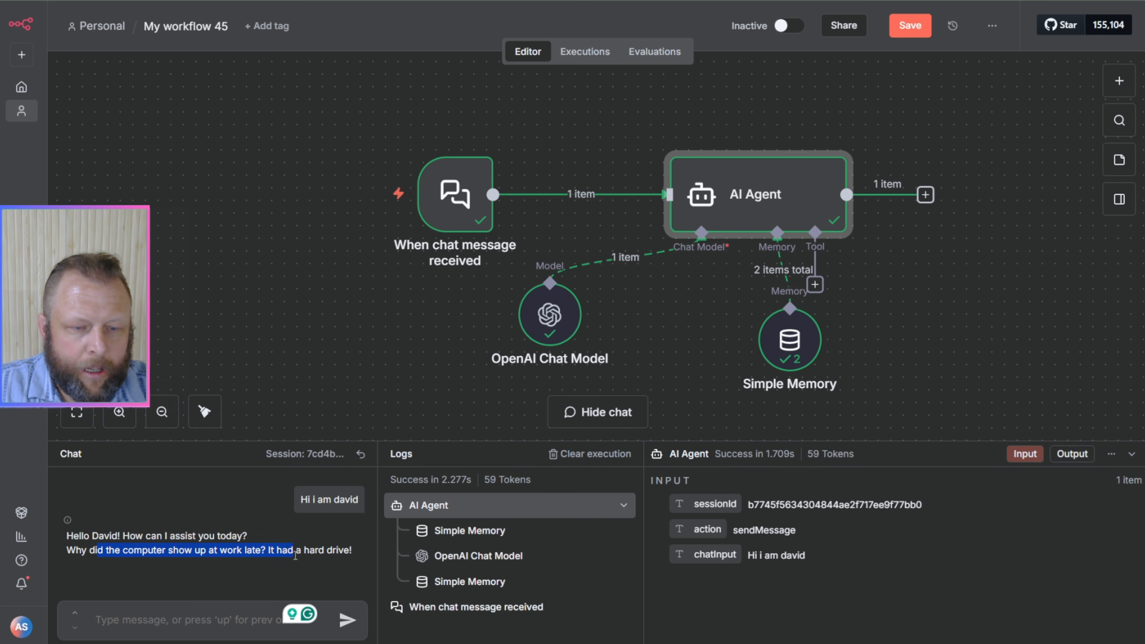
left_click(328, 555)
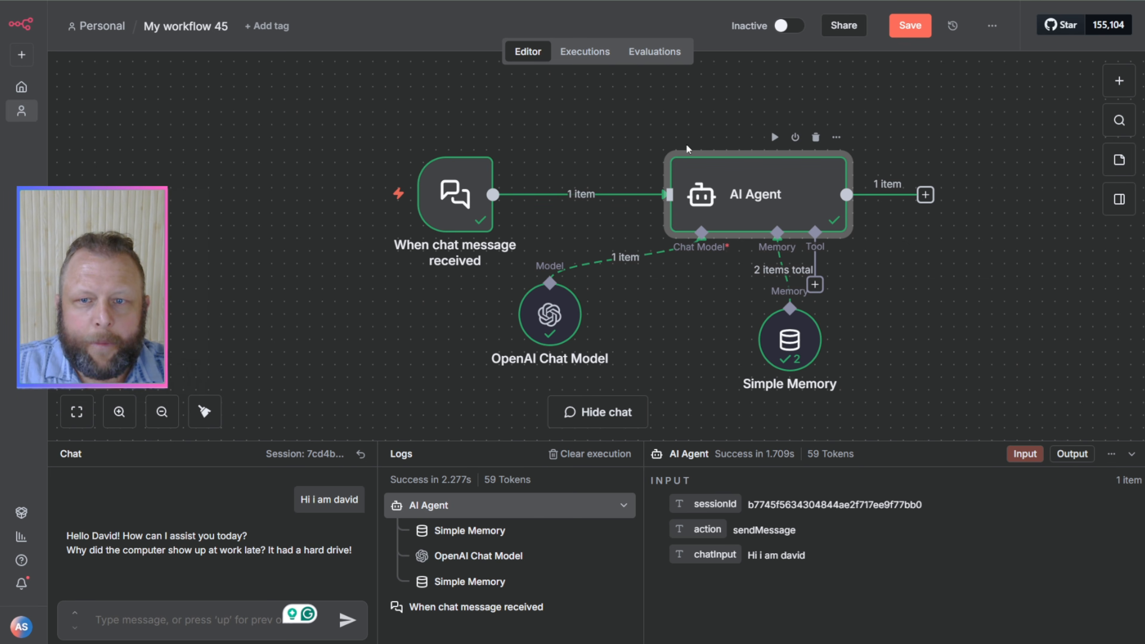
double_click(748, 204)
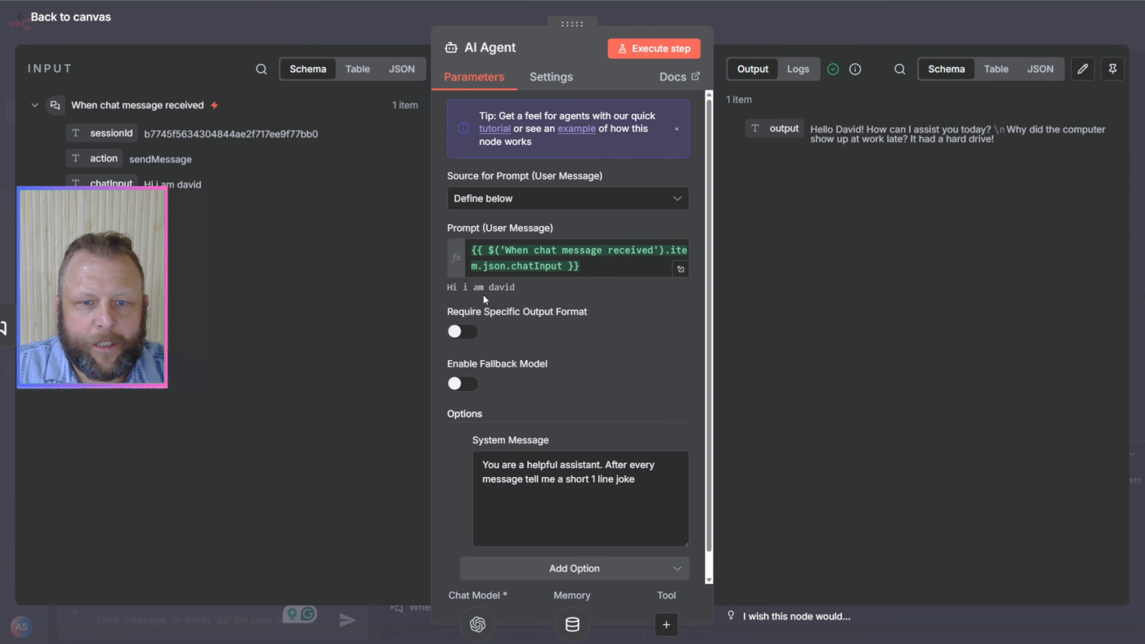
scroll(562, 479, "down", 1)
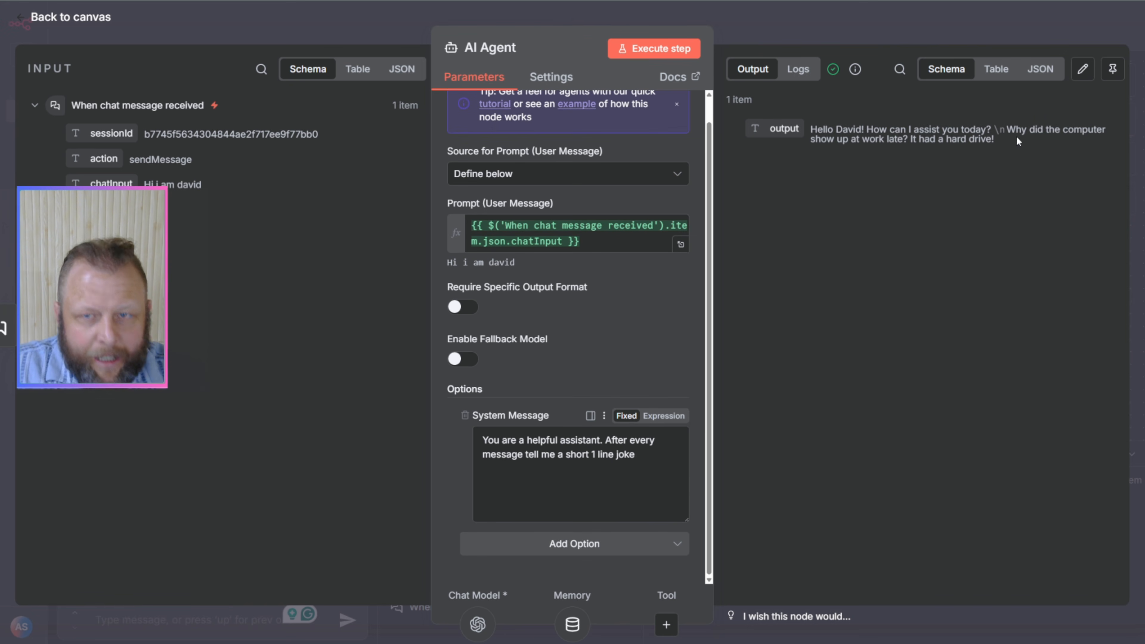
left_click(802, 41)
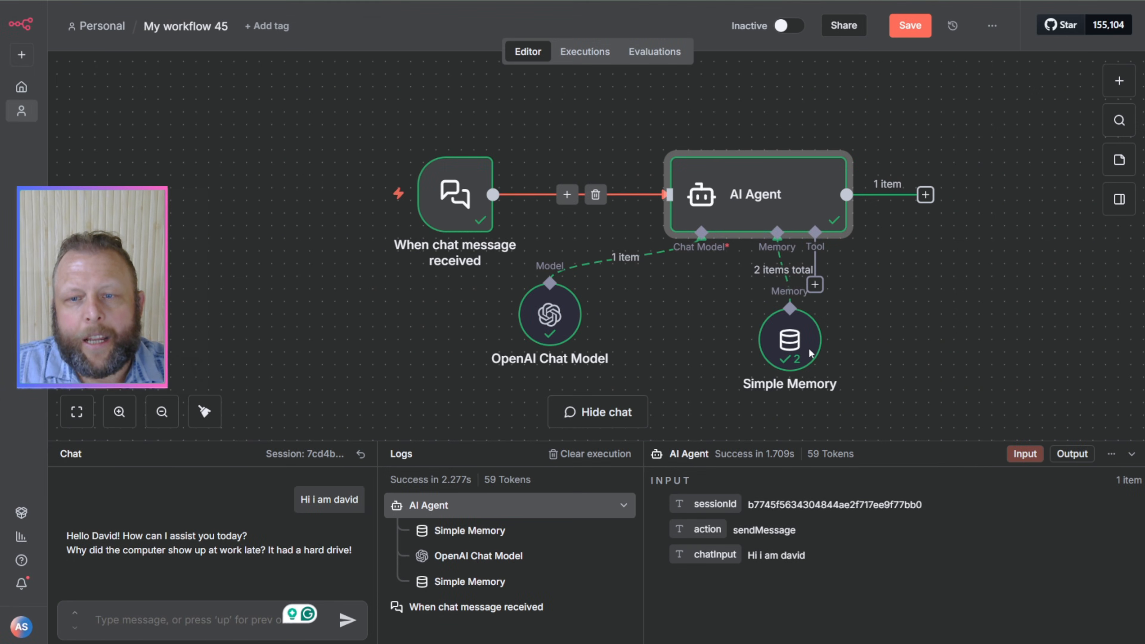
Step: Shift Simple Memory closer beneath the AI Agent and review the full text of the agent's system message
left_click_drag(793, 343, 744, 331)
left_click(752, 210)
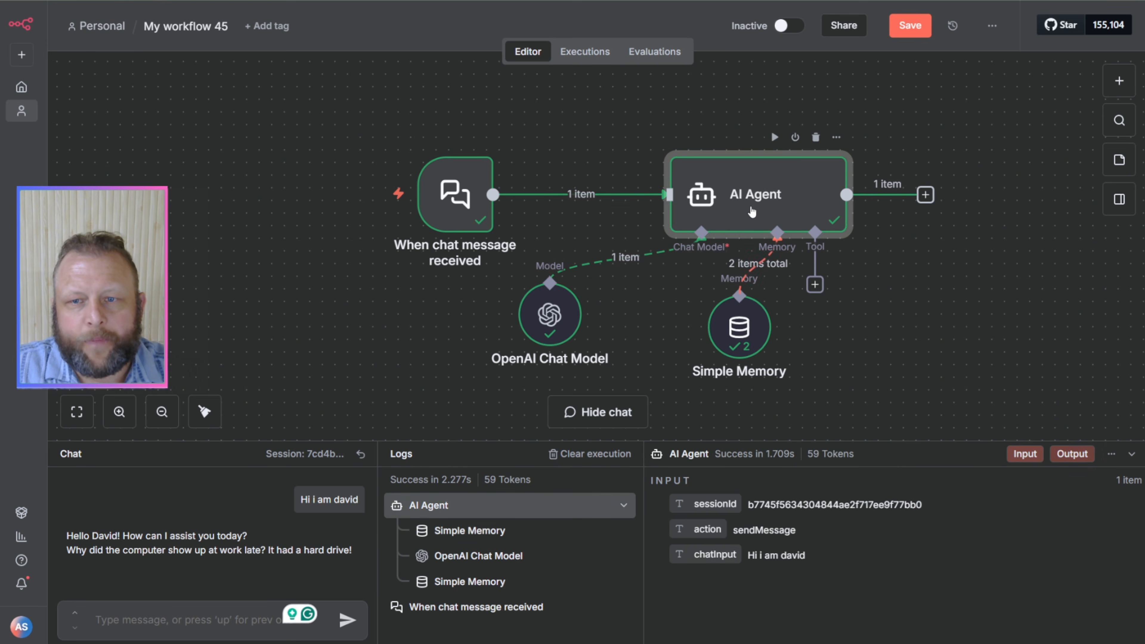
double_click(752, 210)
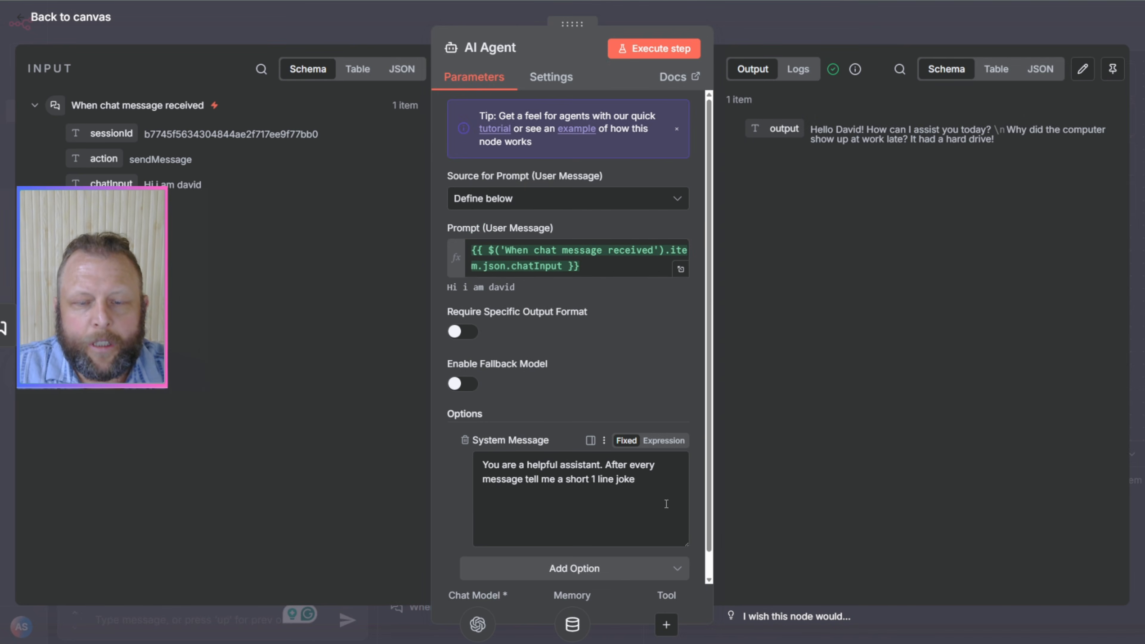
left_click_drag(656, 491, 444, 470)
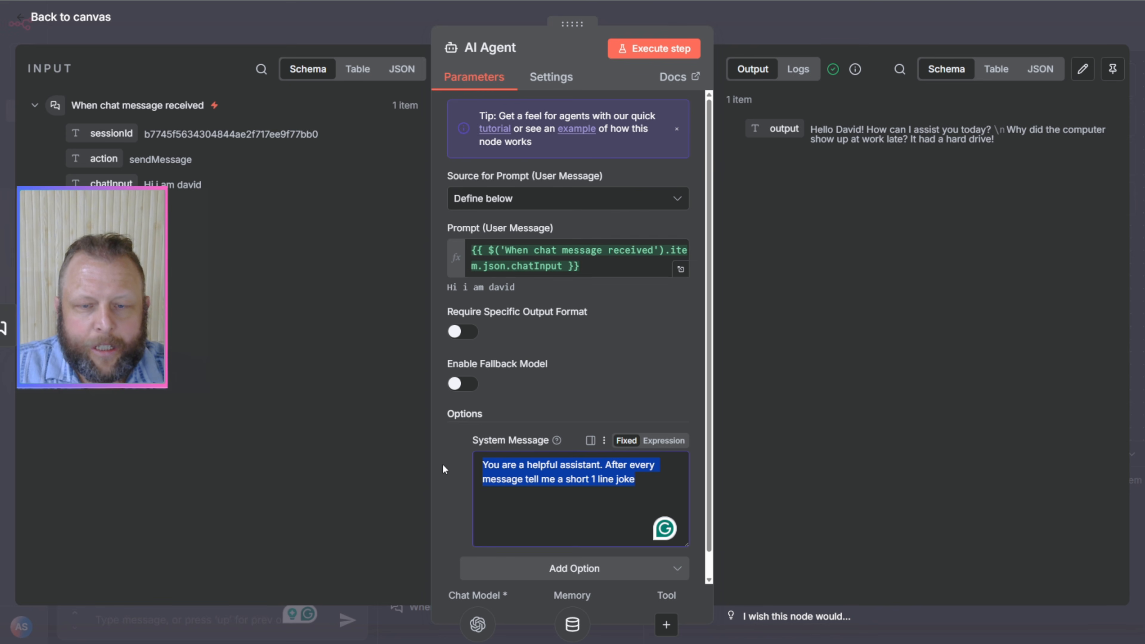
left_click(658, 479)
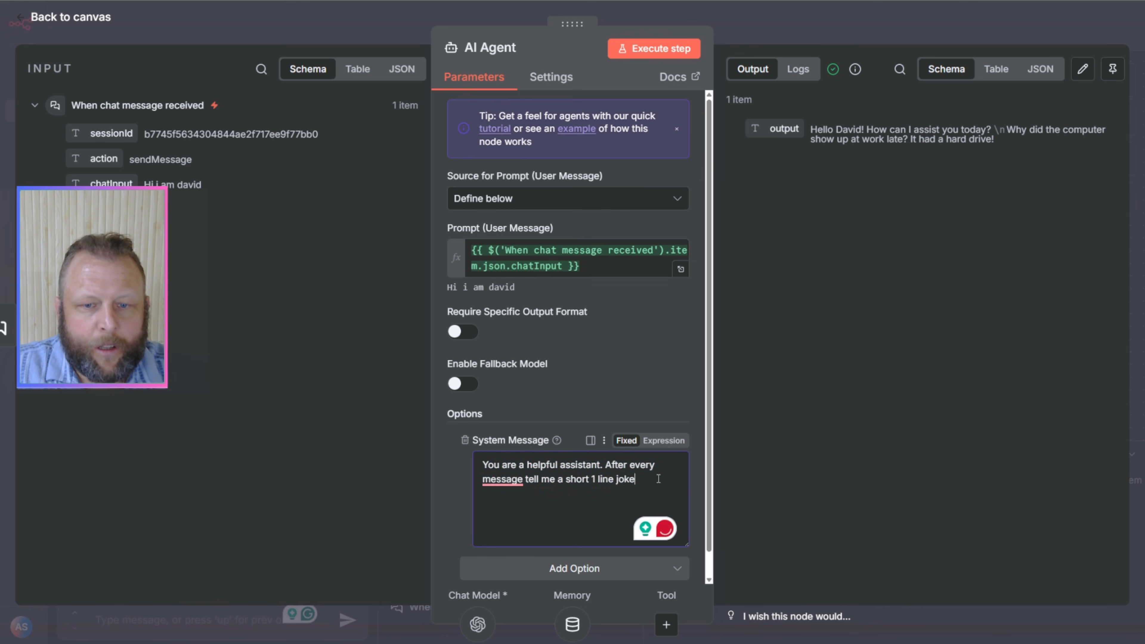
left_click_drag(637, 480, 479, 471)
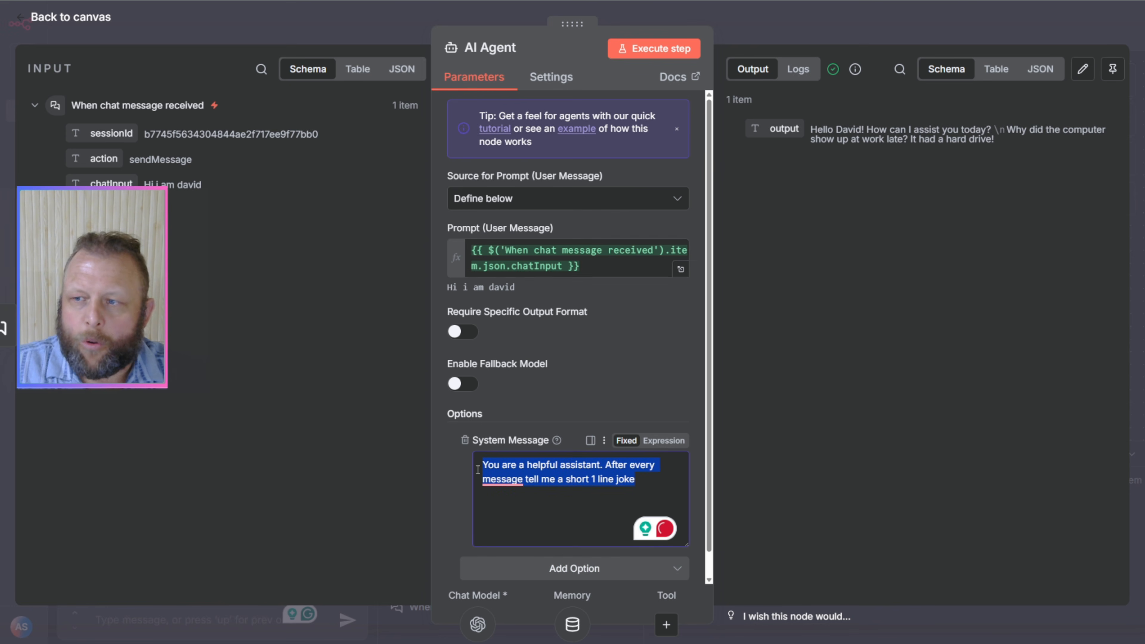
left_click(473, 472)
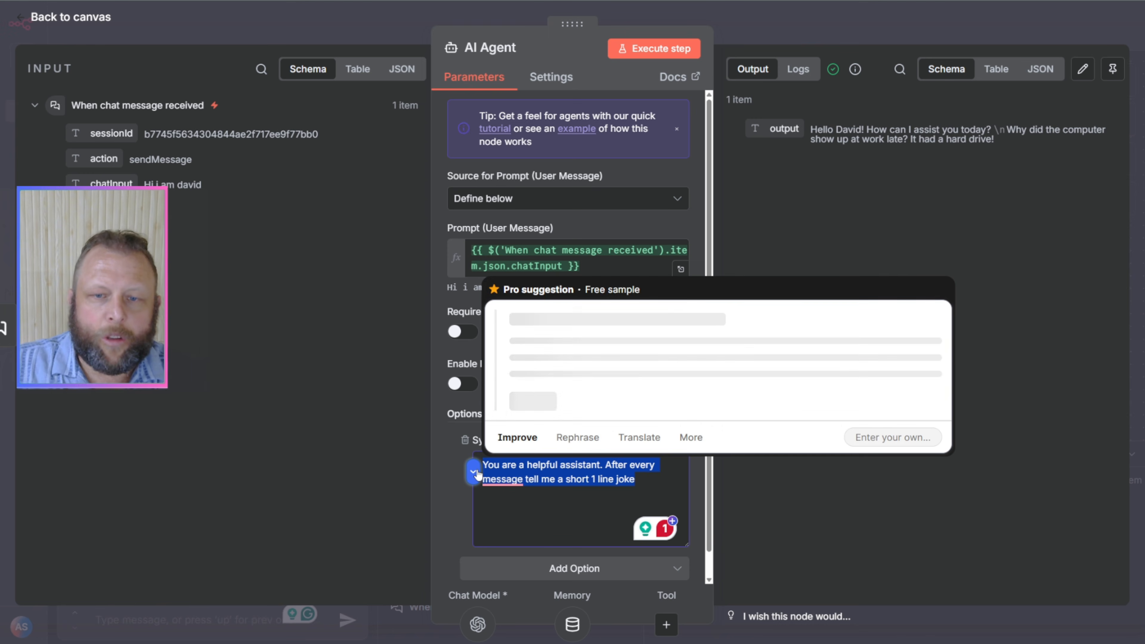
left_click(569, 520)
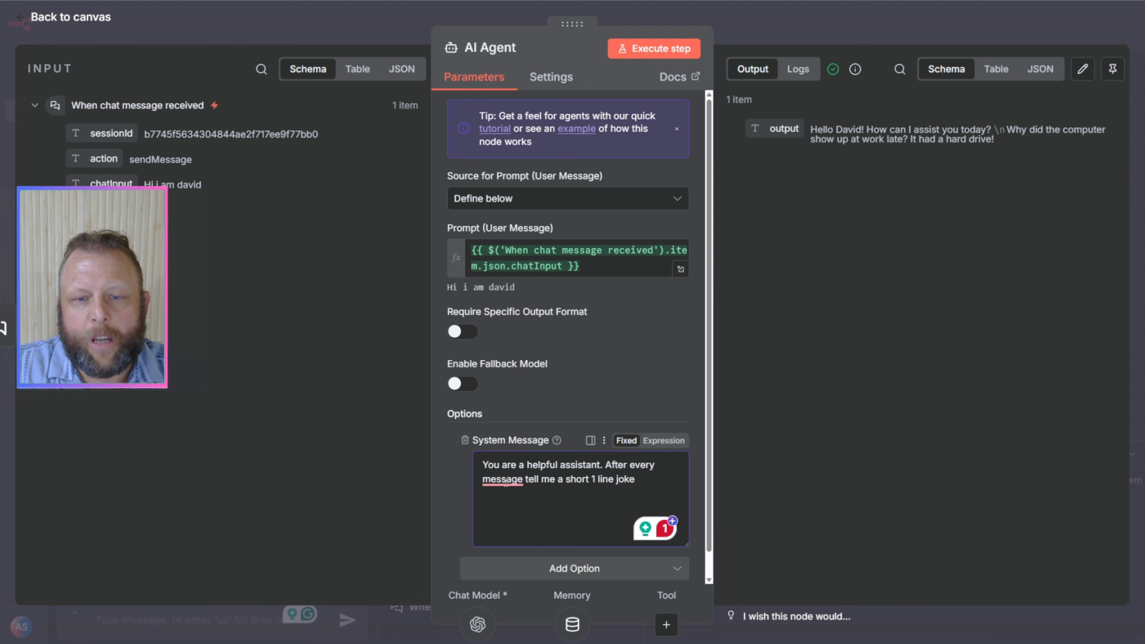
left_click_drag(563, 514, 540, 509)
left_click(539, 515)
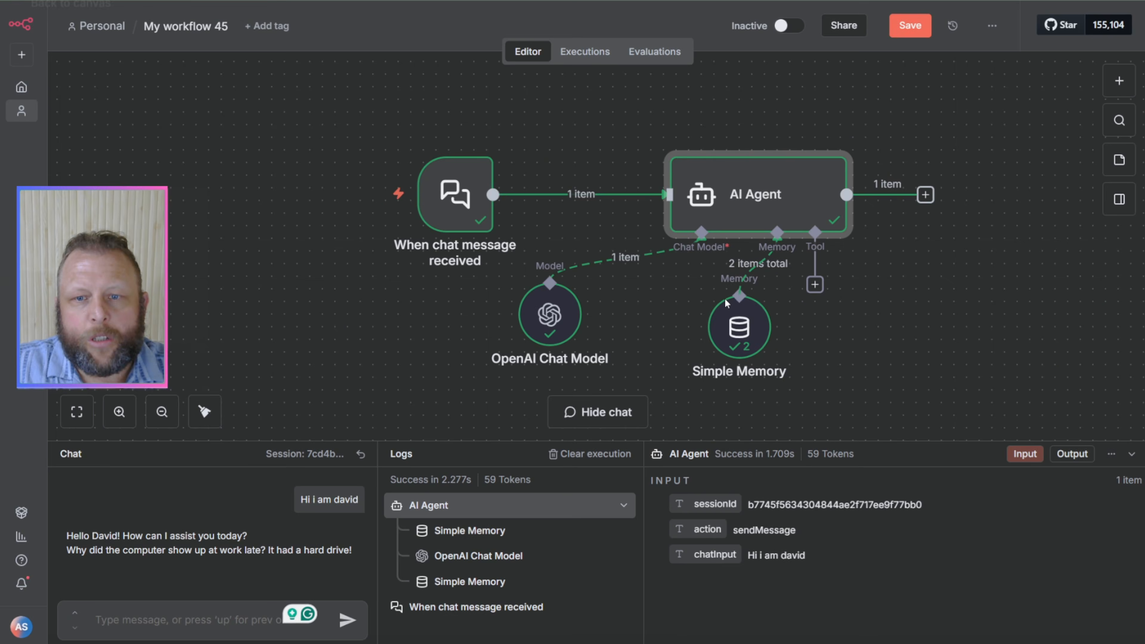
left_click(755, 26)
Step: Review Simple Memory's session ID, session key and context window length, along with its mapping input data
left_click(742, 337)
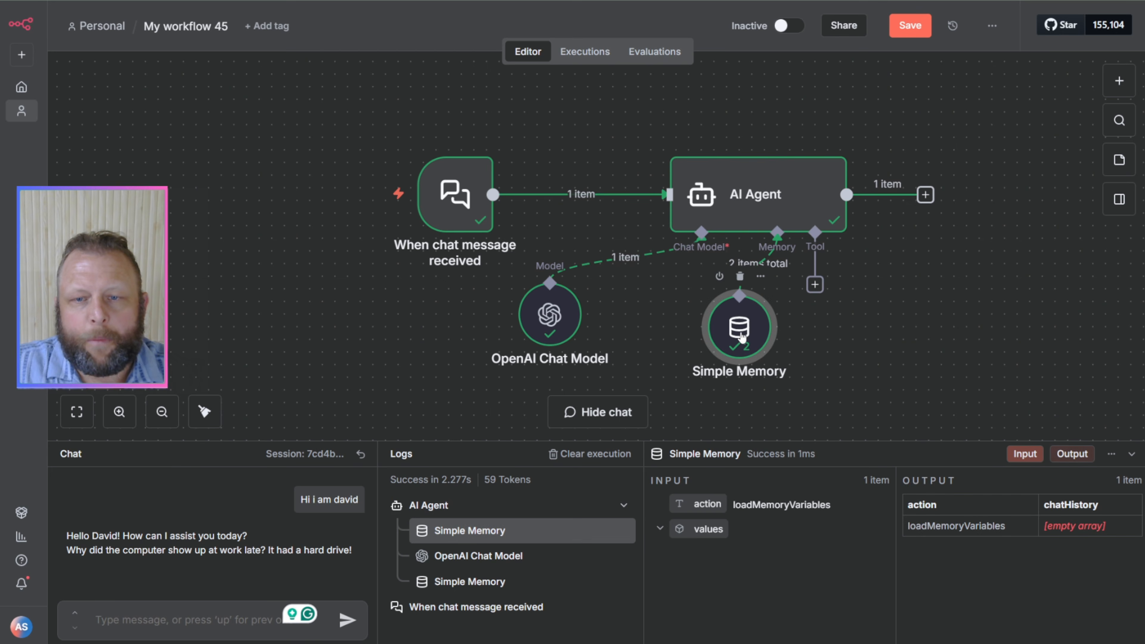
double_click(741, 338)
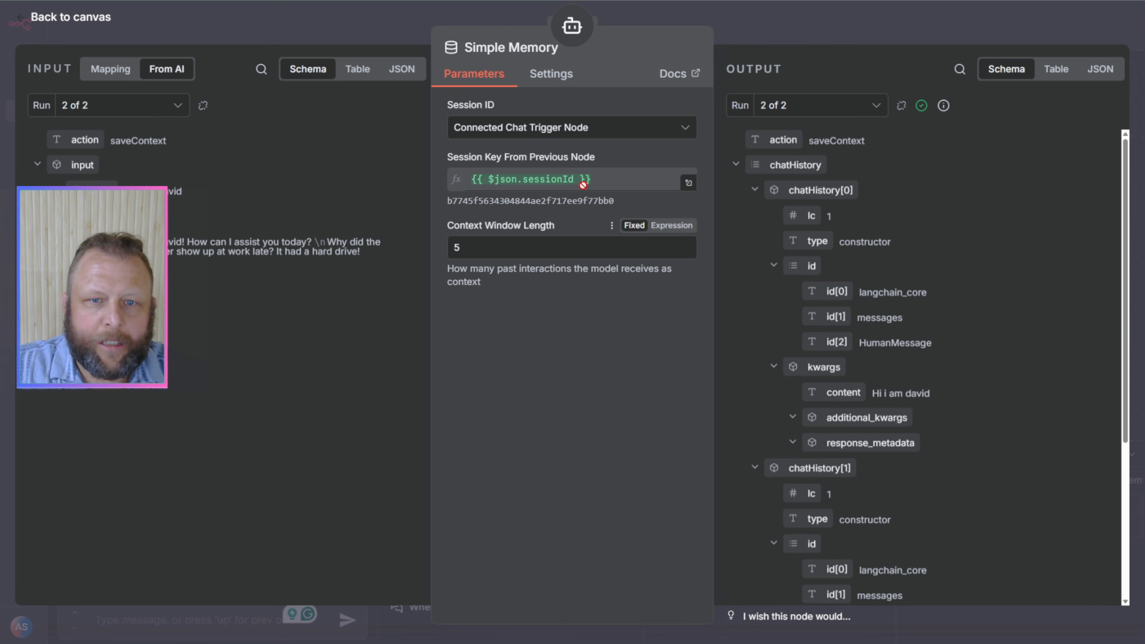
left_click(117, 75)
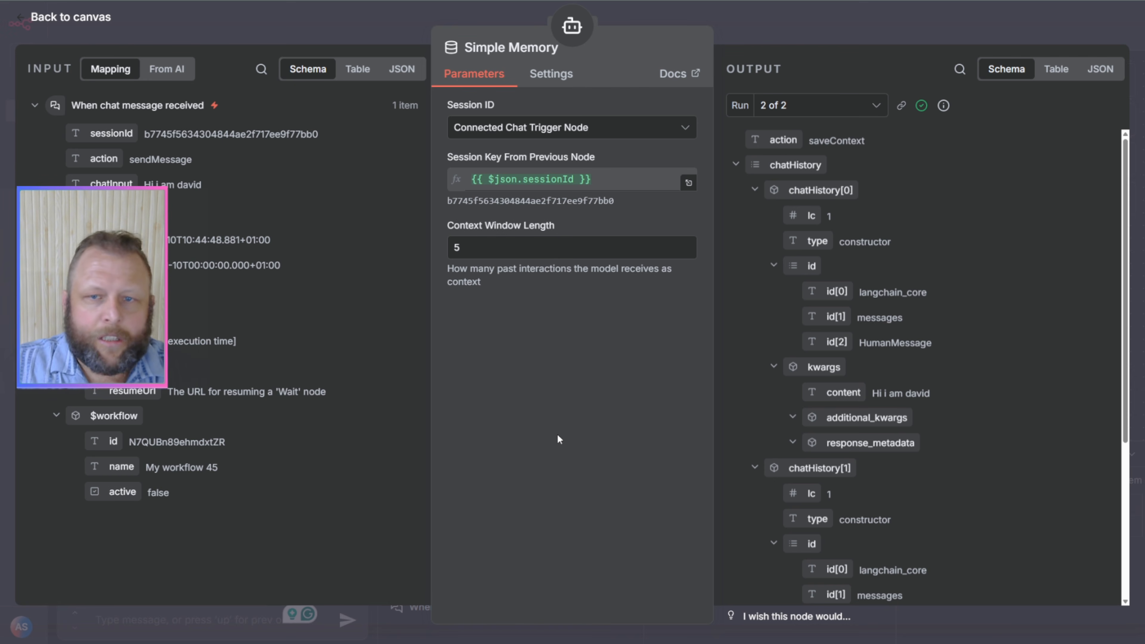
left_click(852, 32)
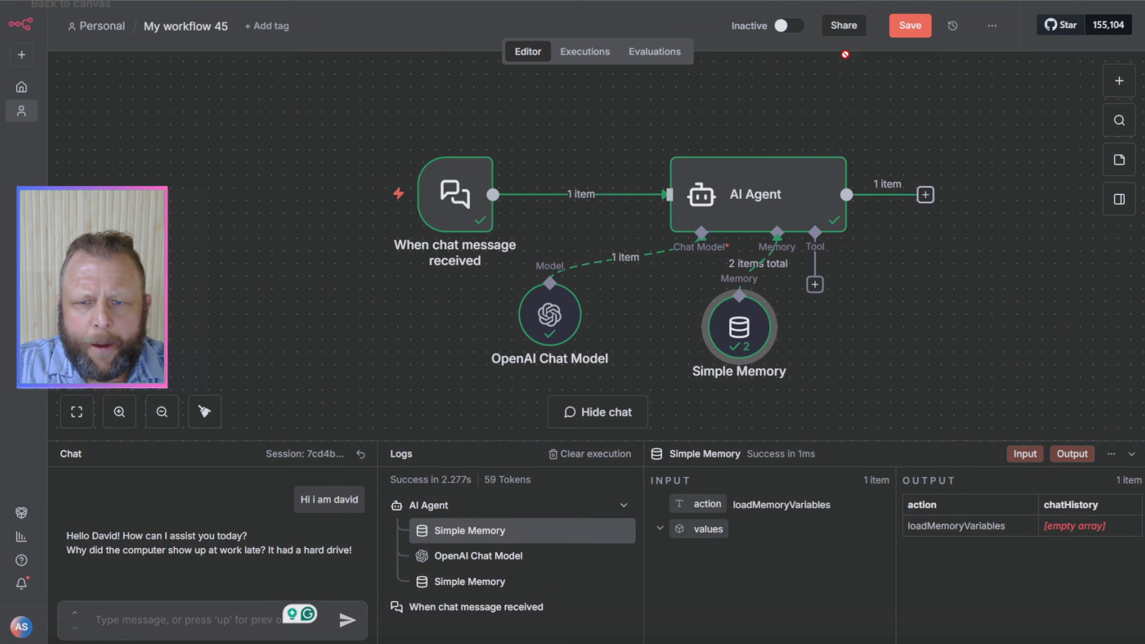
Step: Rearrange the nodes compactly, aligning the chat trigger with the AI Agent and placing OpenAI Chat Model and Simple Memory side by side below
left_click(780, 178)
left_click_drag(780, 178, 780, 166)
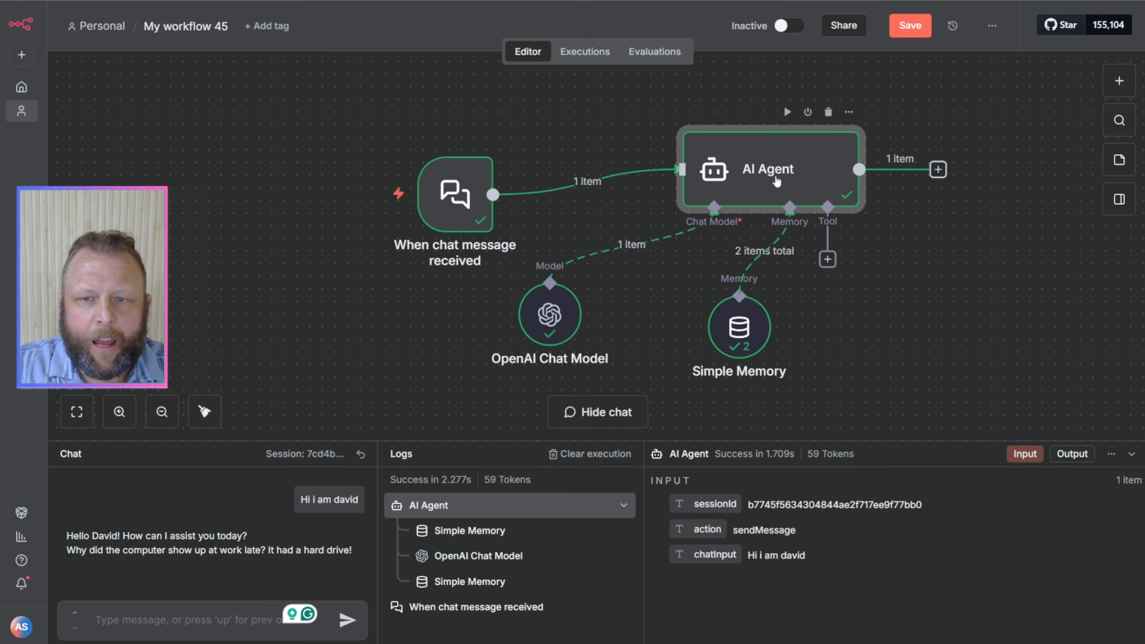
left_click_drag(559, 314, 635, 314)
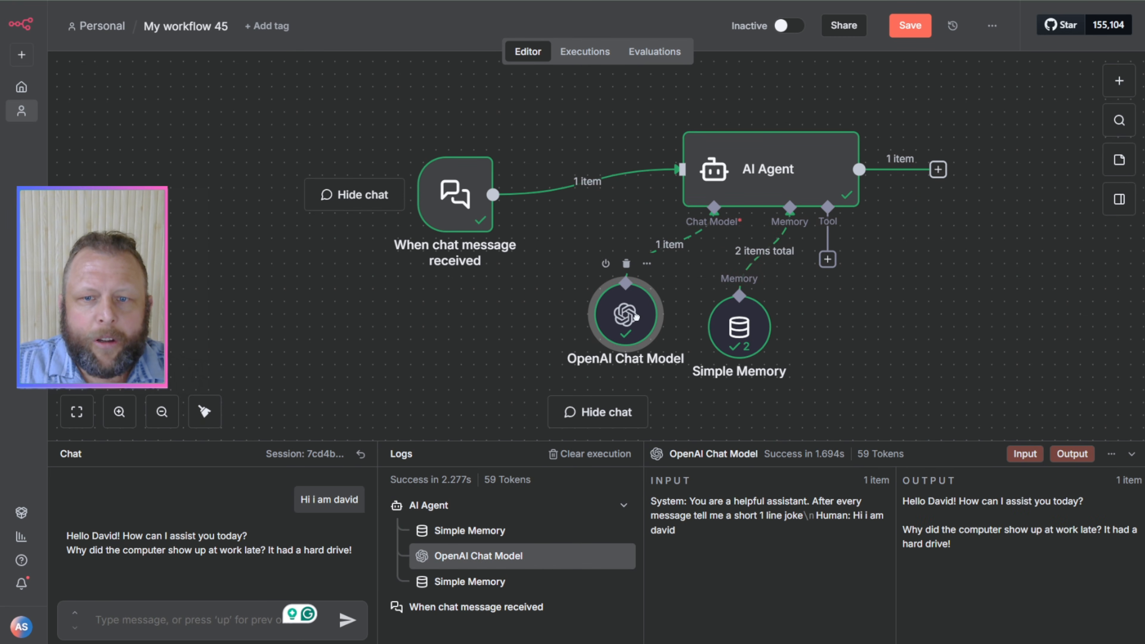
left_click_drag(749, 321, 773, 308)
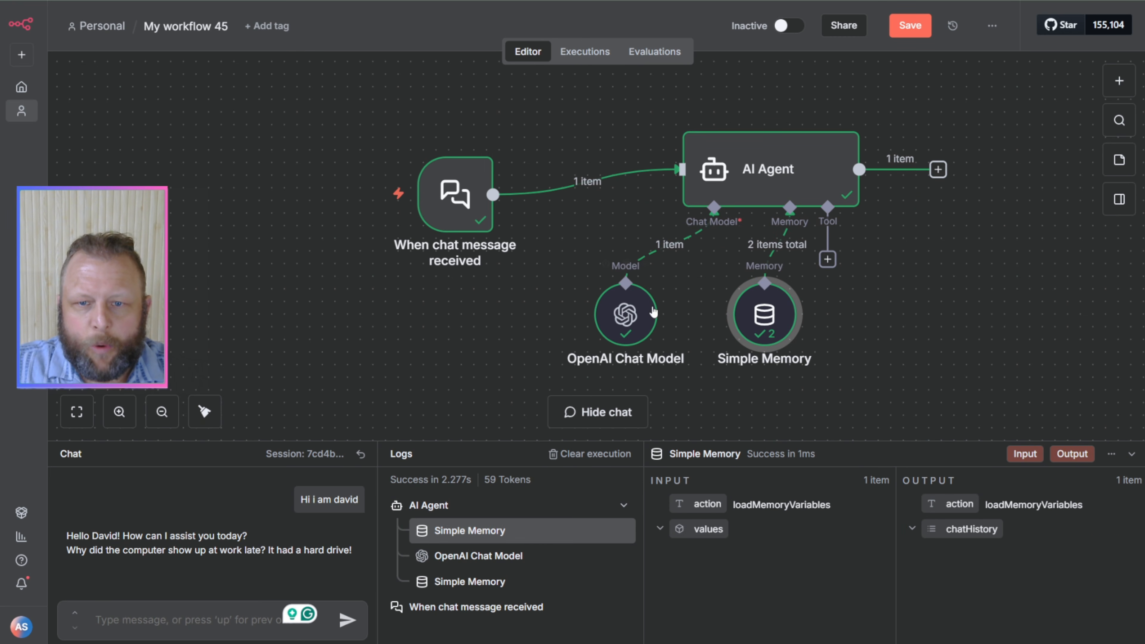
left_click_drag(479, 189, 377, 163)
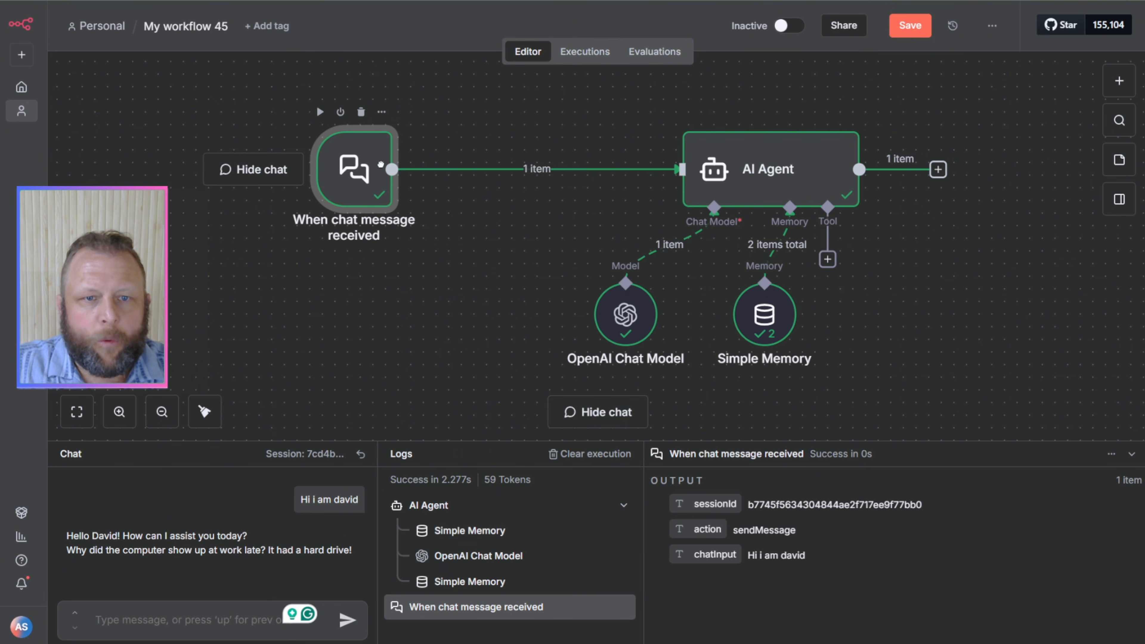
left_click_drag(690, 176, 513, 151)
left_click_drag(633, 317, 431, 305)
left_click_drag(772, 321, 533, 309)
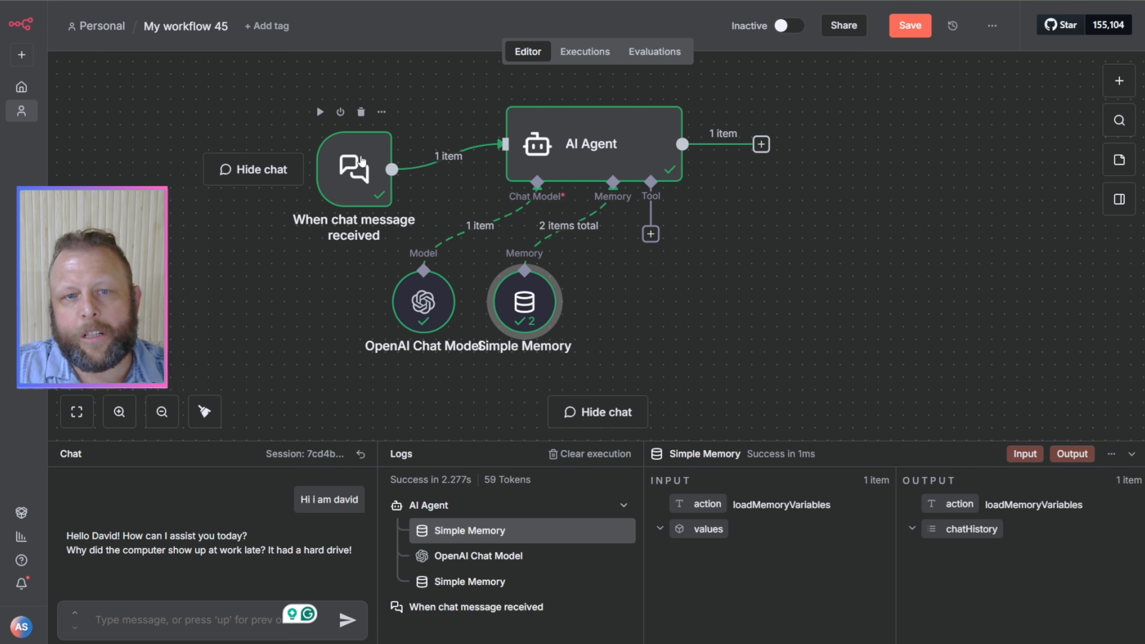
left_click_drag(365, 155, 365, 142)
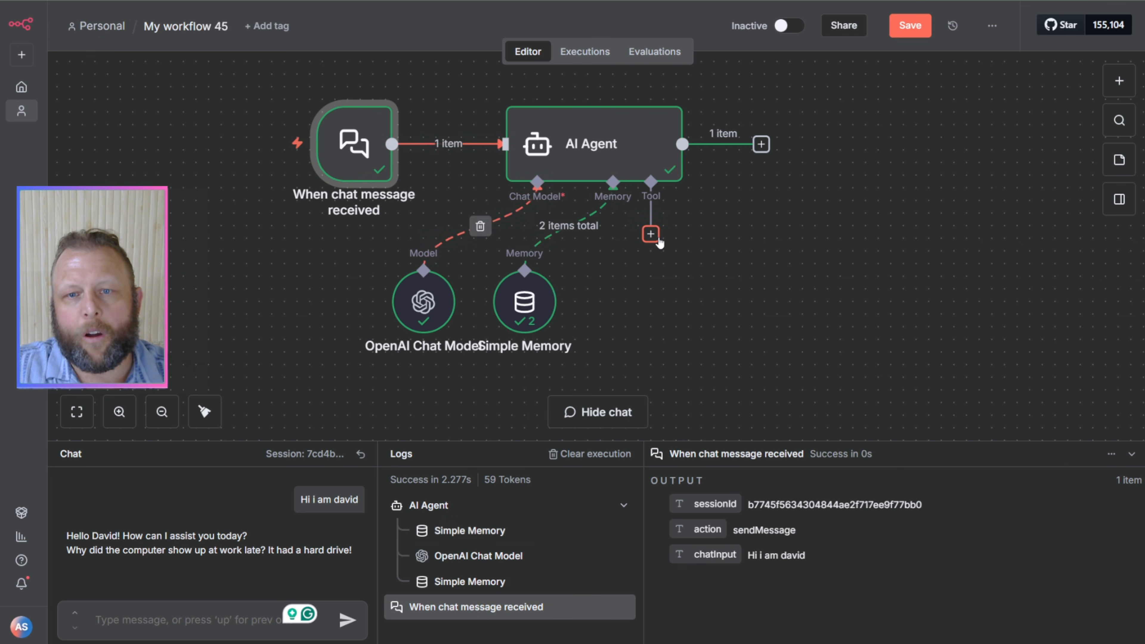
Step: Look through the tools available for the AI Agent, from the recommended tools and vector stores to the other integrations
left_click(652, 235)
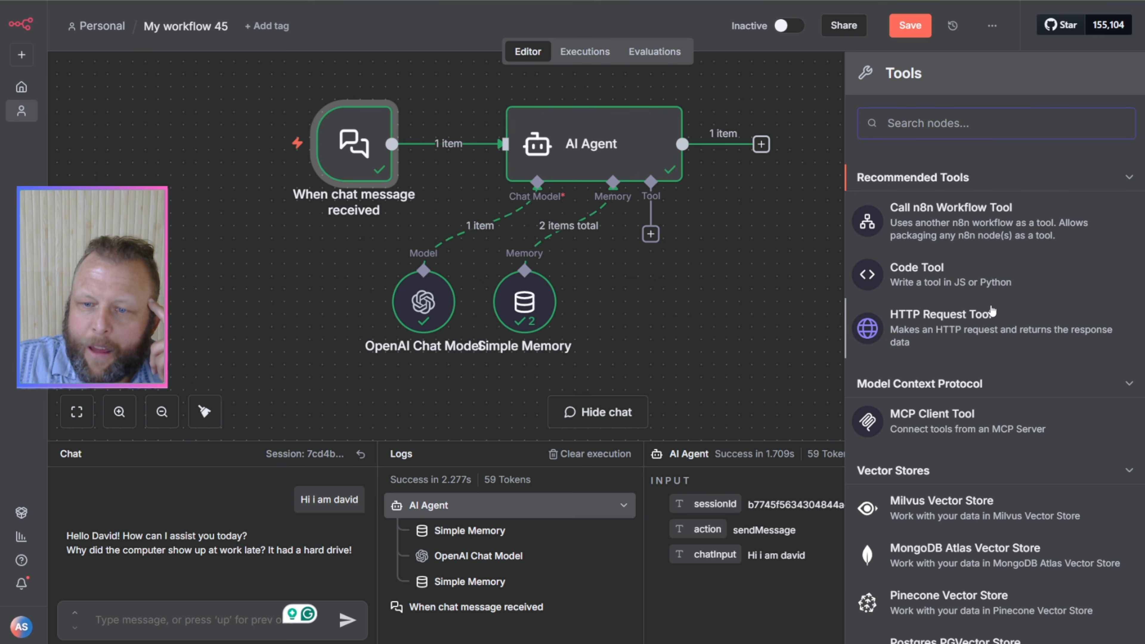
scroll(992, 311, "down", 8)
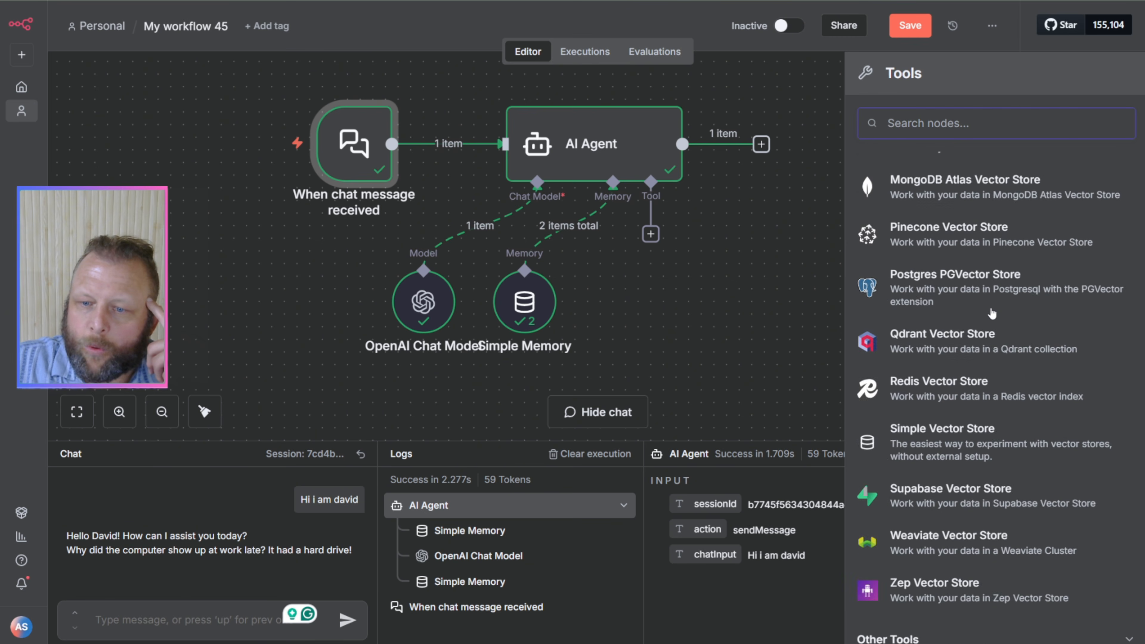
scroll(992, 313, "down", 10)
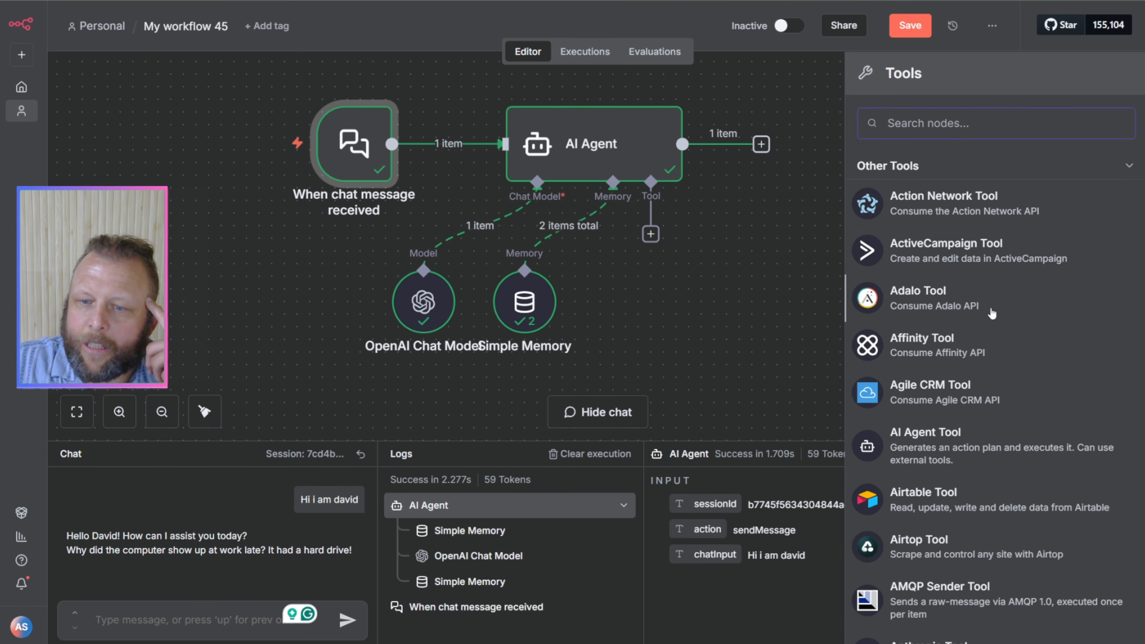
scroll(992, 313, "down", 5)
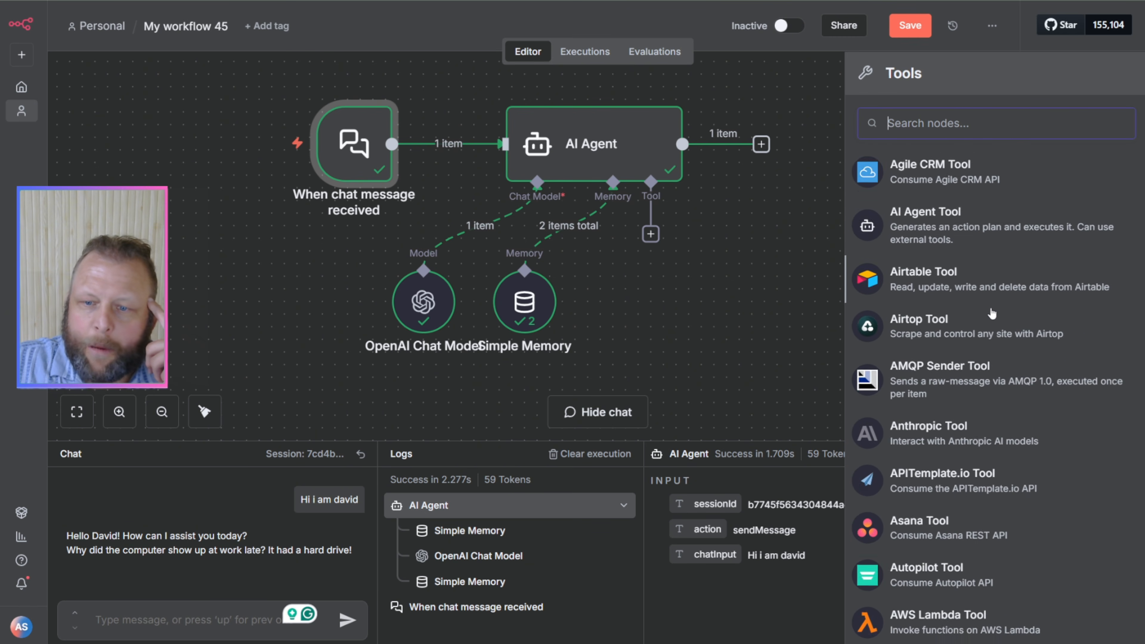
scroll(992, 313, "down", 8)
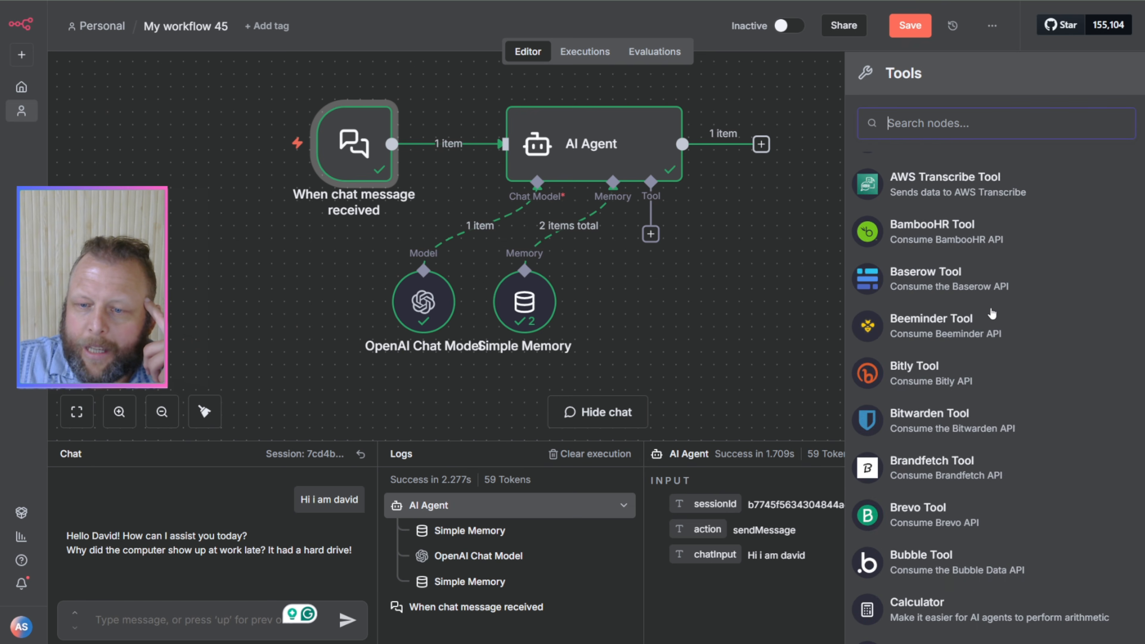
scroll(993, 312, "down", 10)
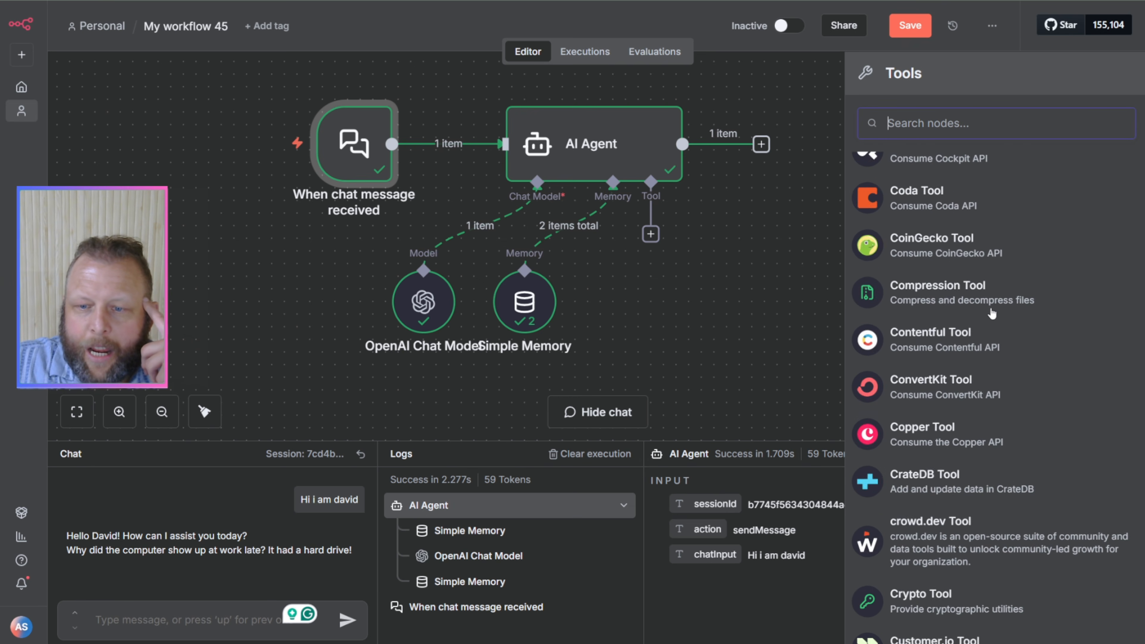
scroll(992, 313, "down", 8)
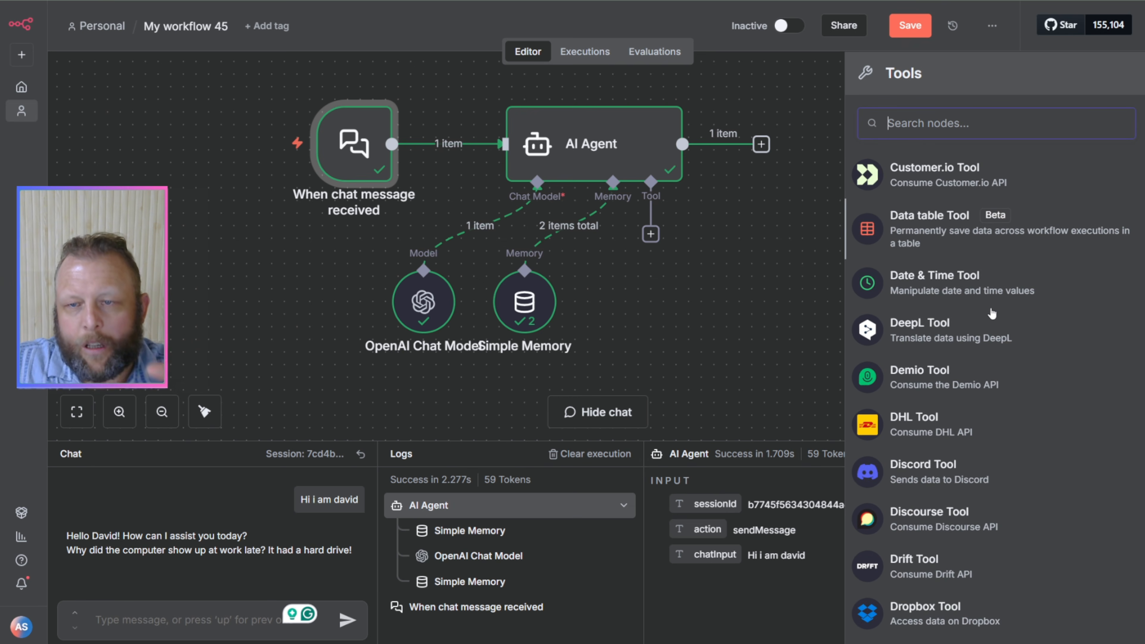
scroll(992, 313, "up", 8)
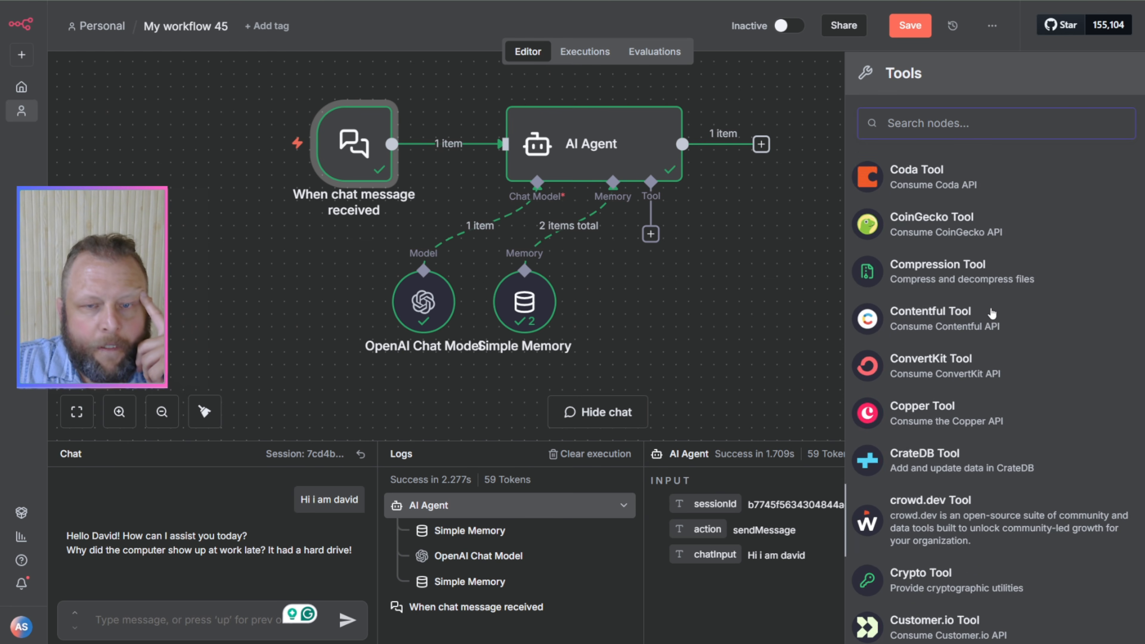
scroll(993, 313, "up", 20)
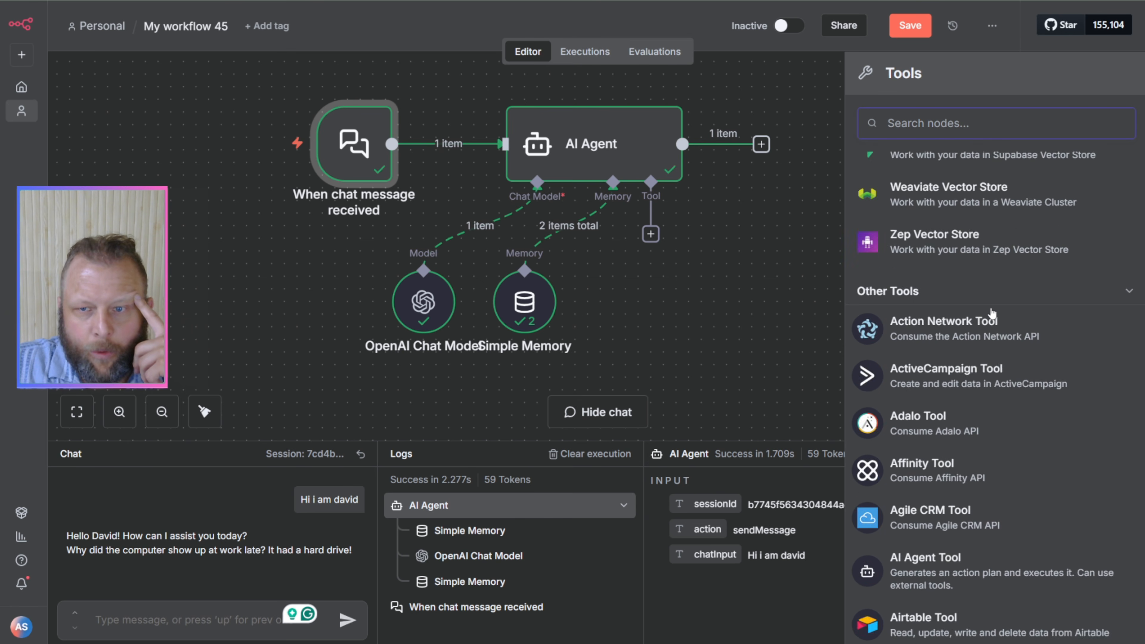
scroll(992, 313, "up", 10)
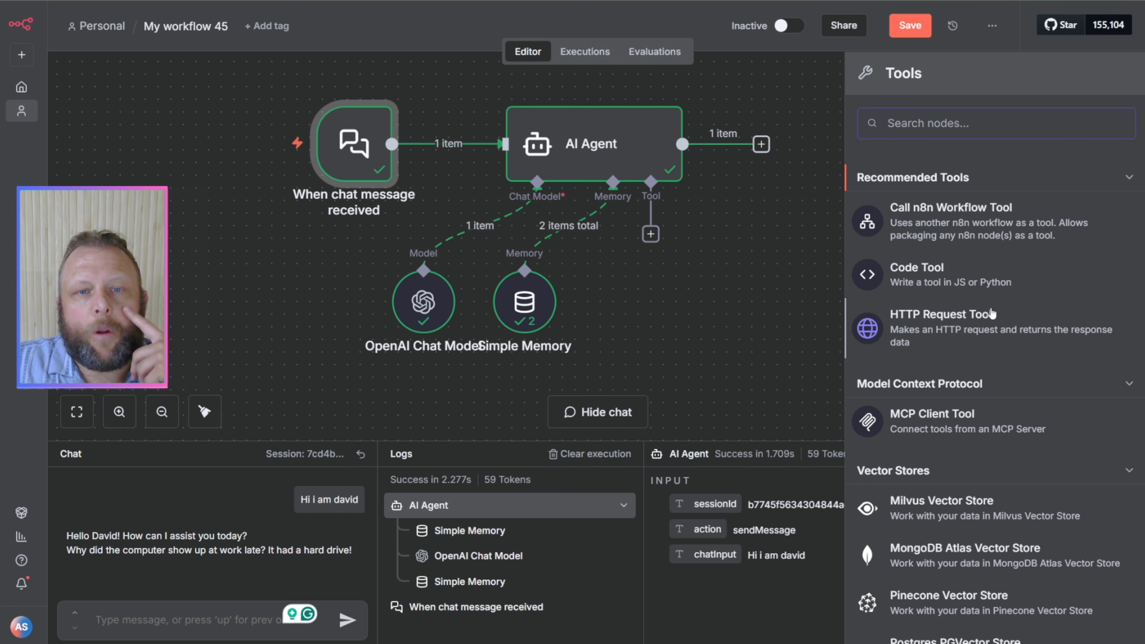
left_click(711, 288)
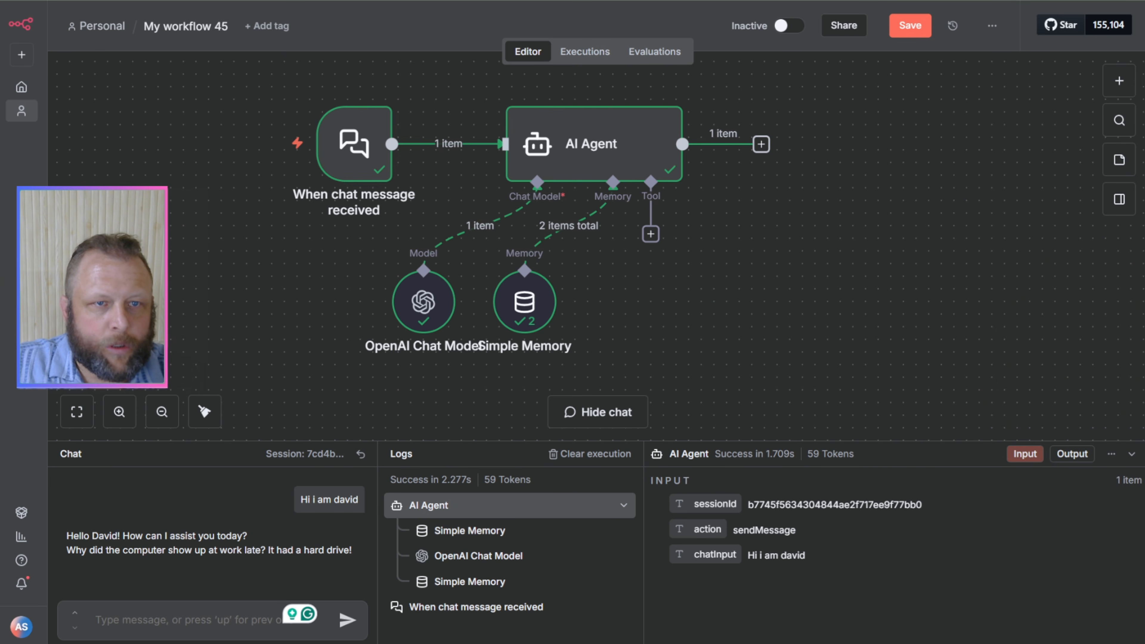
Step: Search the web for "google sheets" in a new browser tab and create a blank Google Sheets spreadsheet
key("ctrl+t")
type("googl")
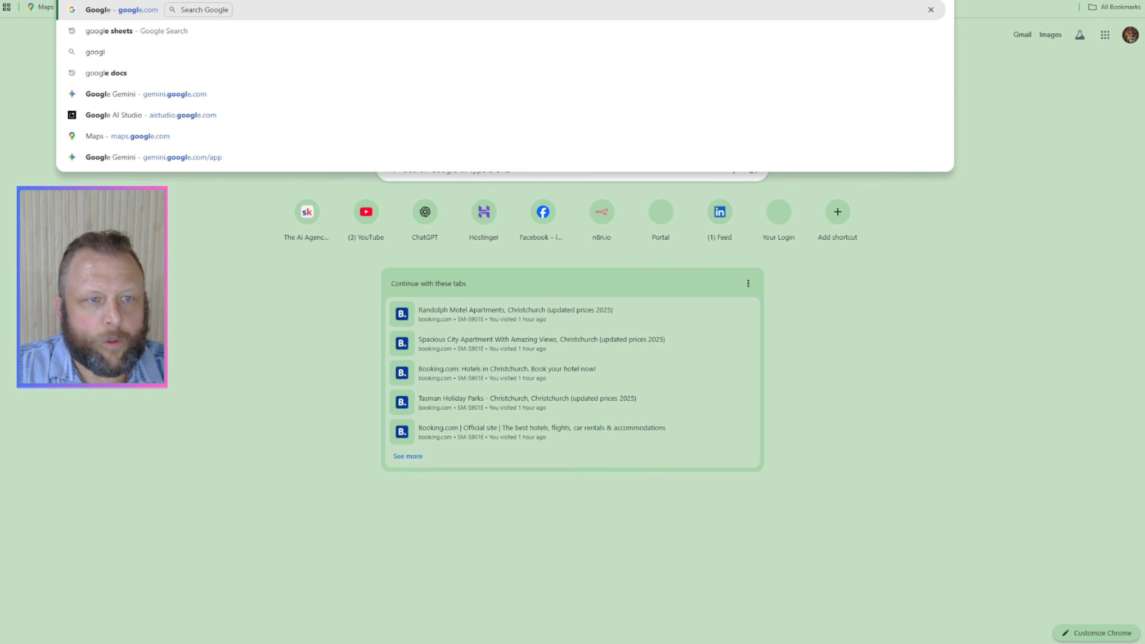
type("e sheets")
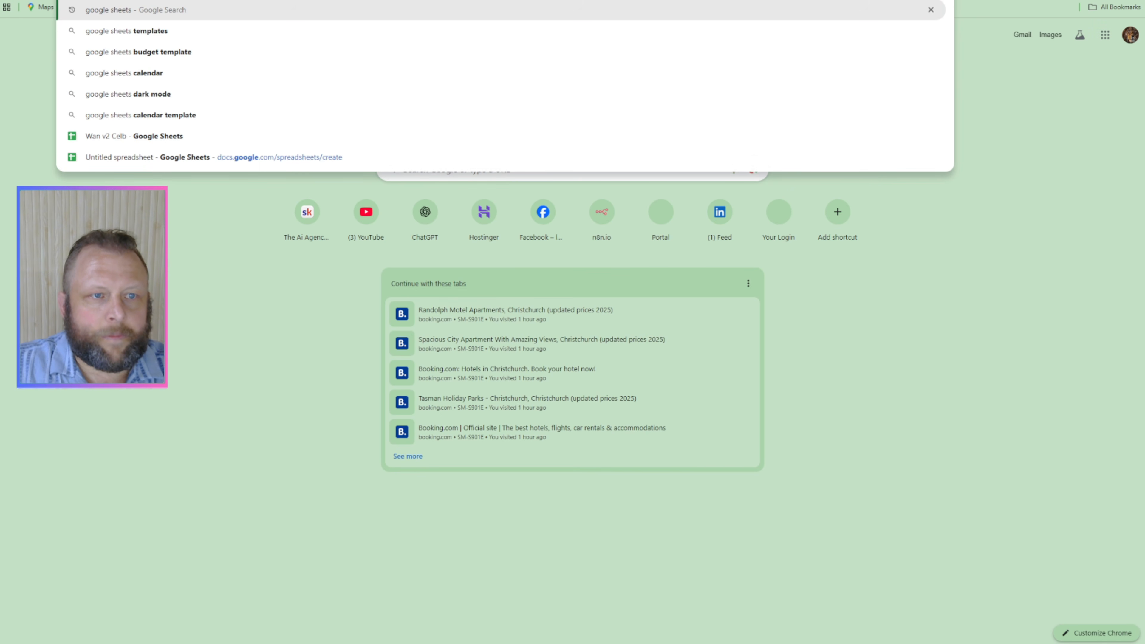
key("Return")
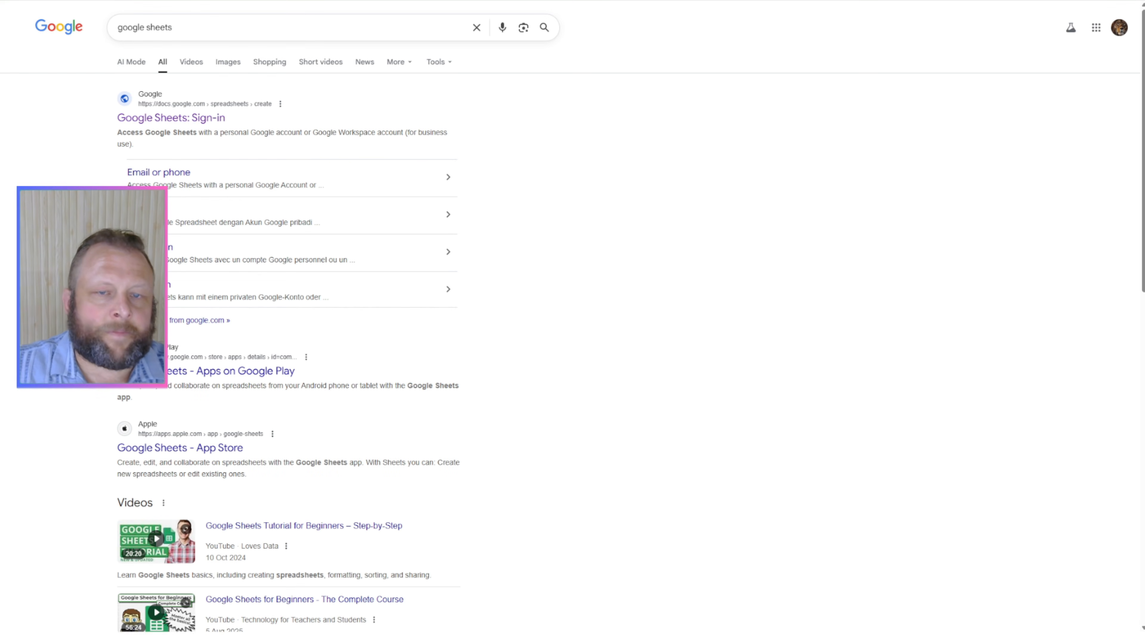
left_click(163, 118)
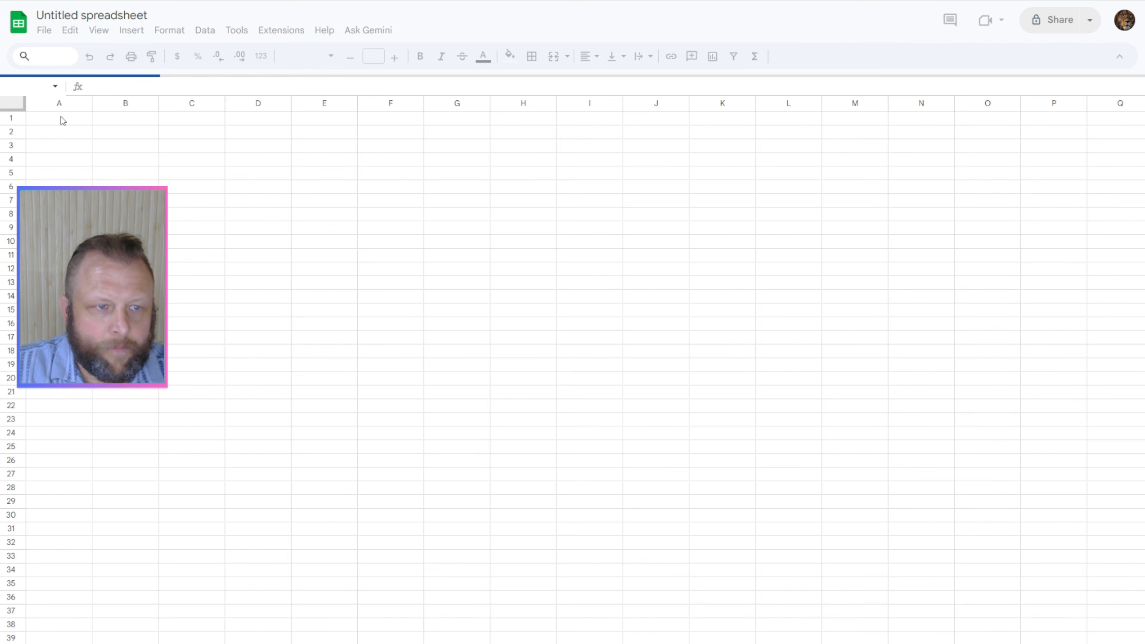
Step: Rename the untitled spreadsheet as "Ai Agent Tester"
left_click(71, 50)
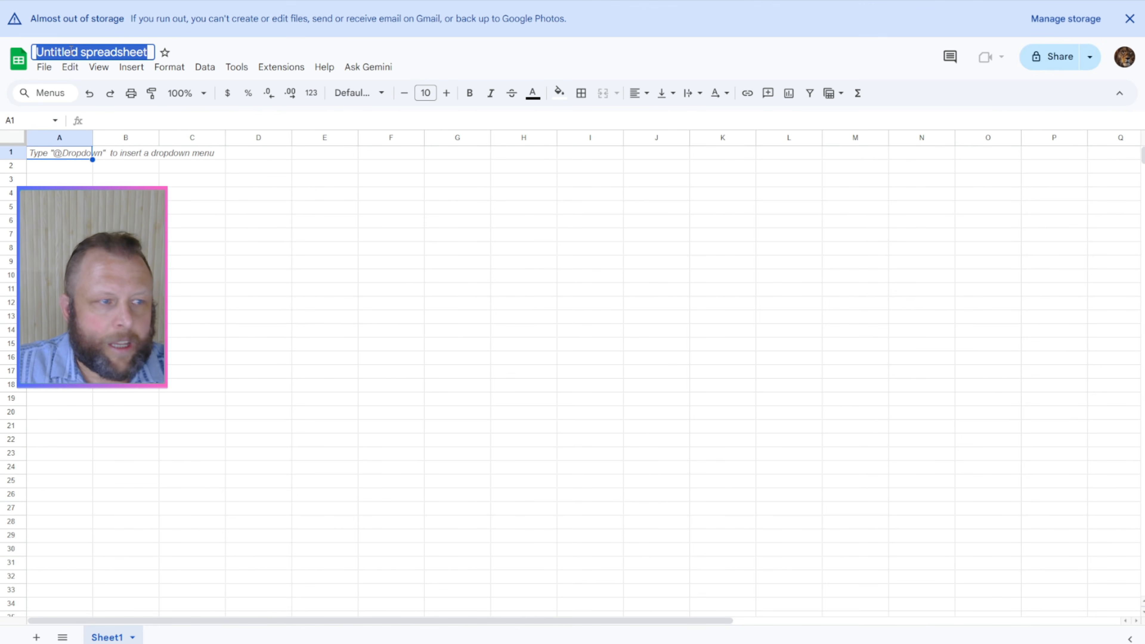
type("AI")
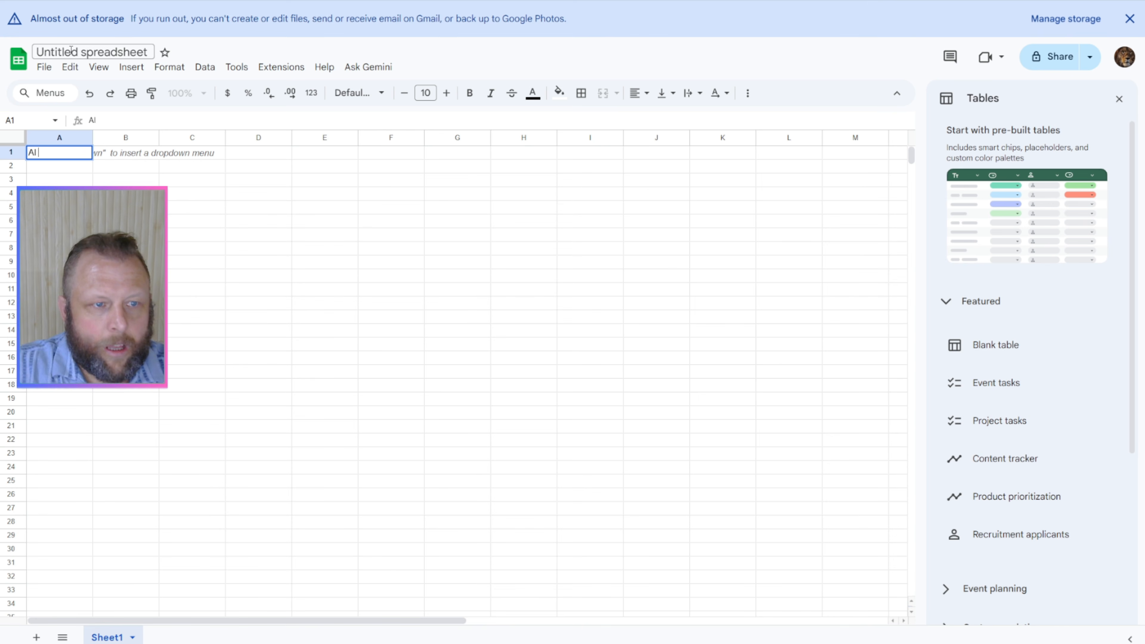
double_click(71, 51)
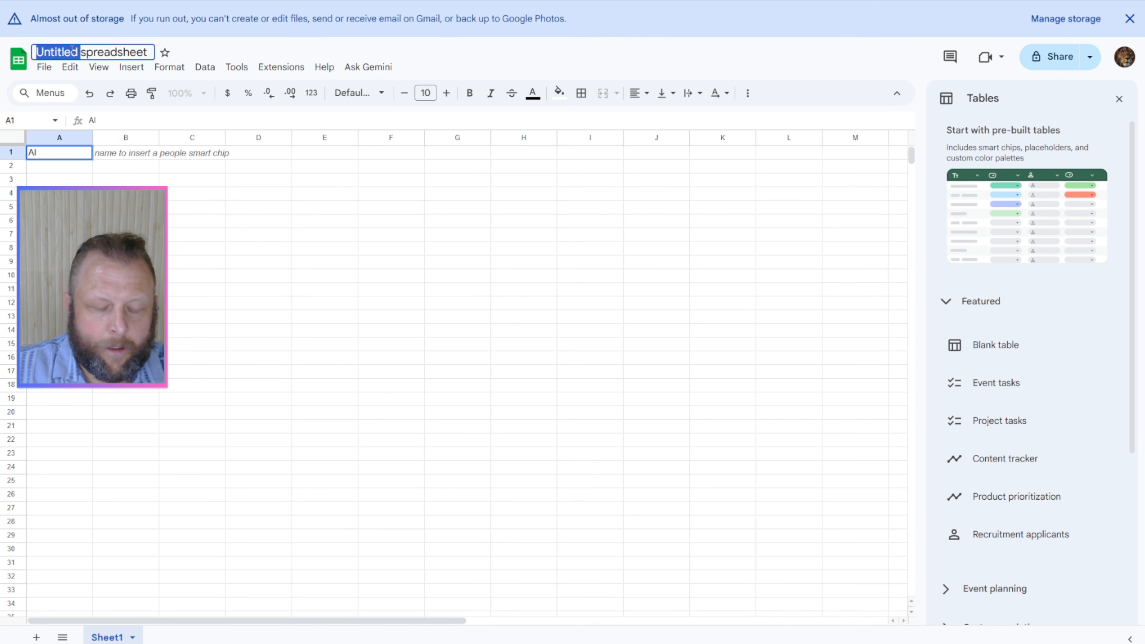
triple_click(72, 50)
type("Ai")
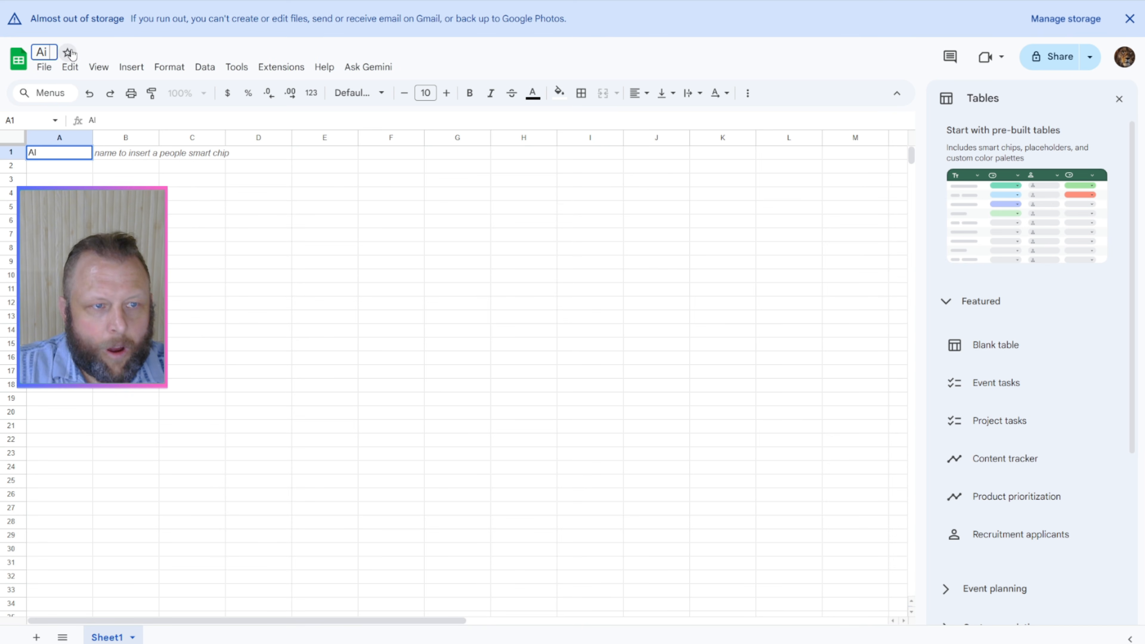
type(" Agent Tester")
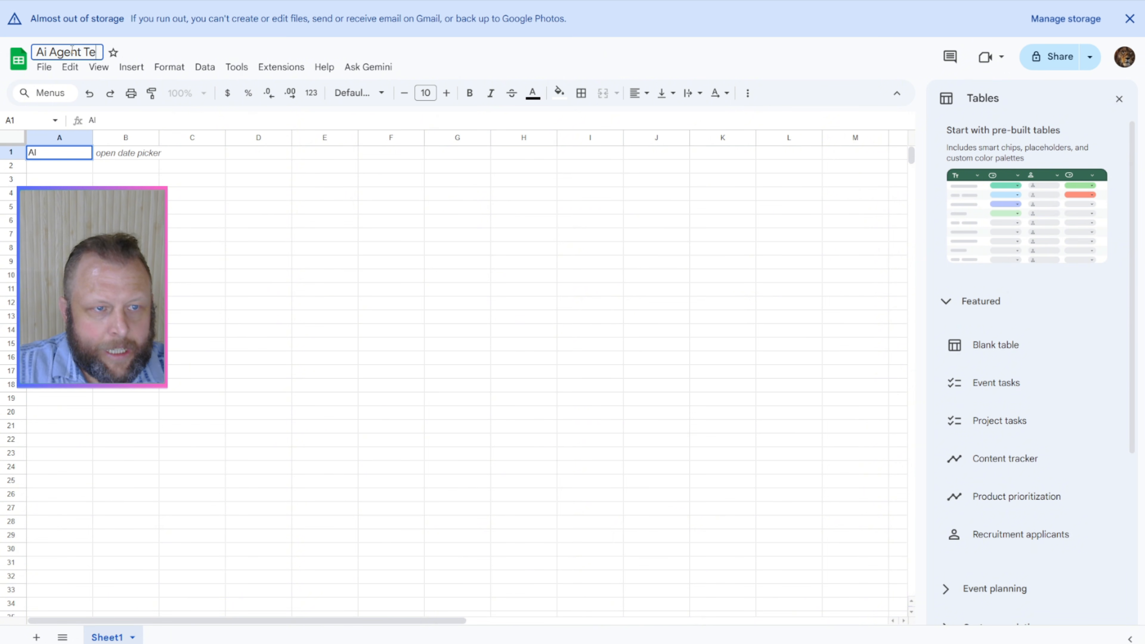
Step: Enter the column headers "Task Number" in A1 and "Status" in B1
double_click(51, 155)
type("Ta")
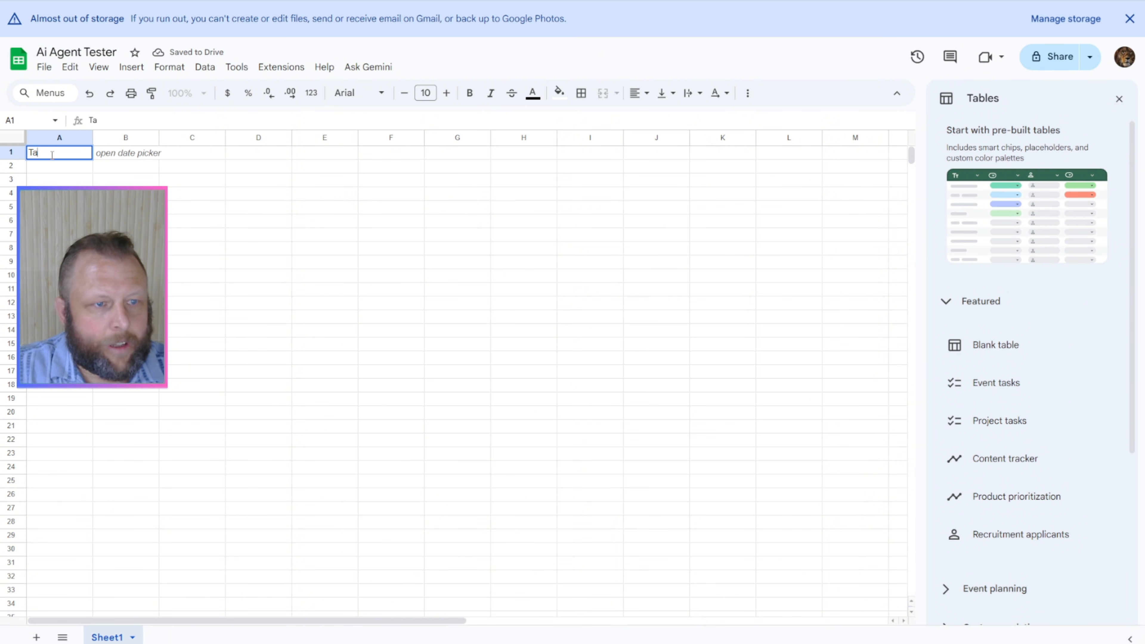
type("sk Nu")
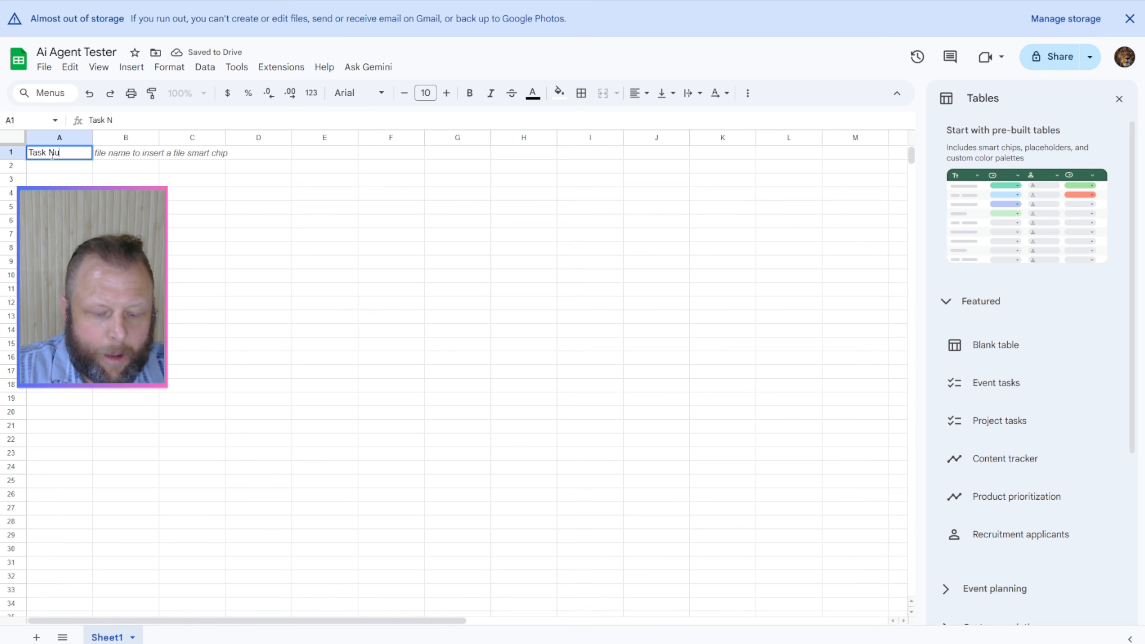
type("mber")
key("Tab")
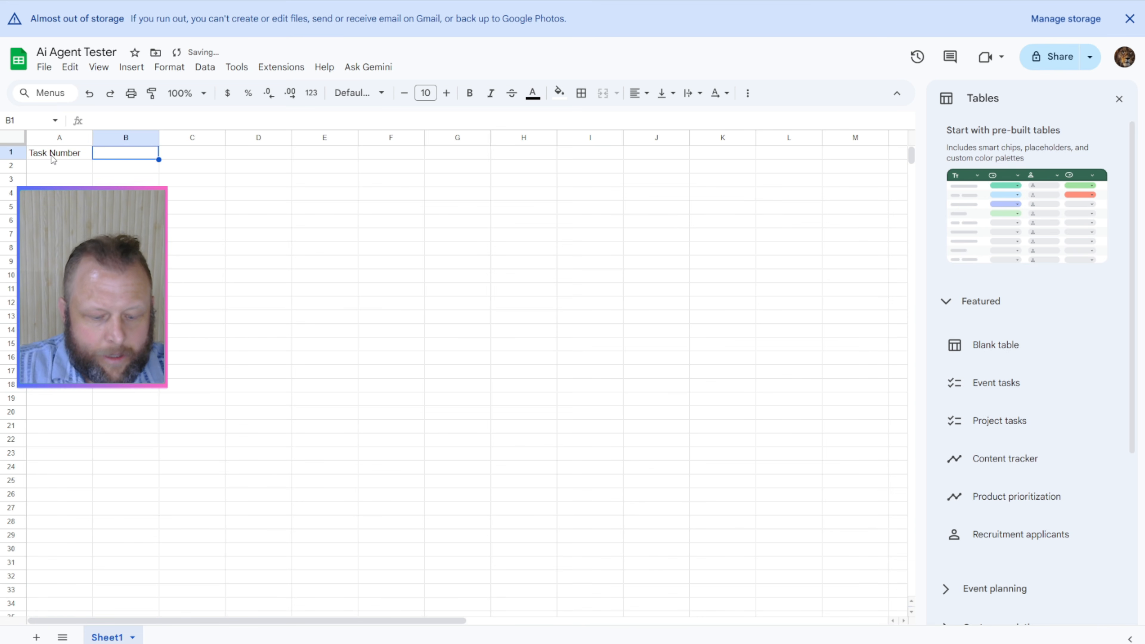
type("Status")
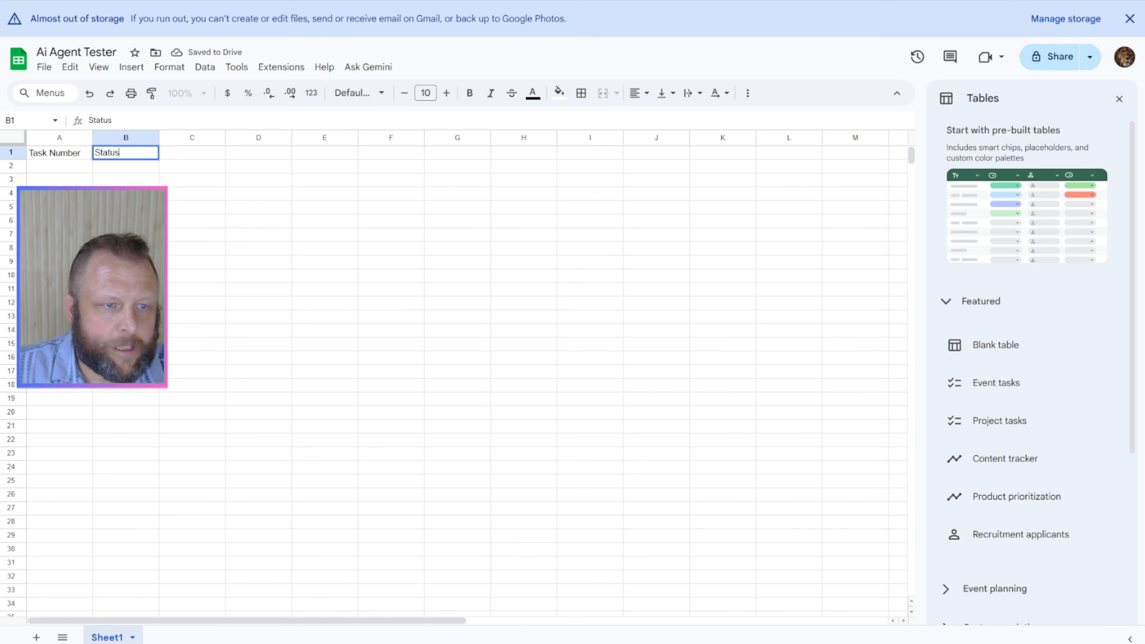
left_click(60, 176)
left_click(51, 156)
left_click(111, 156)
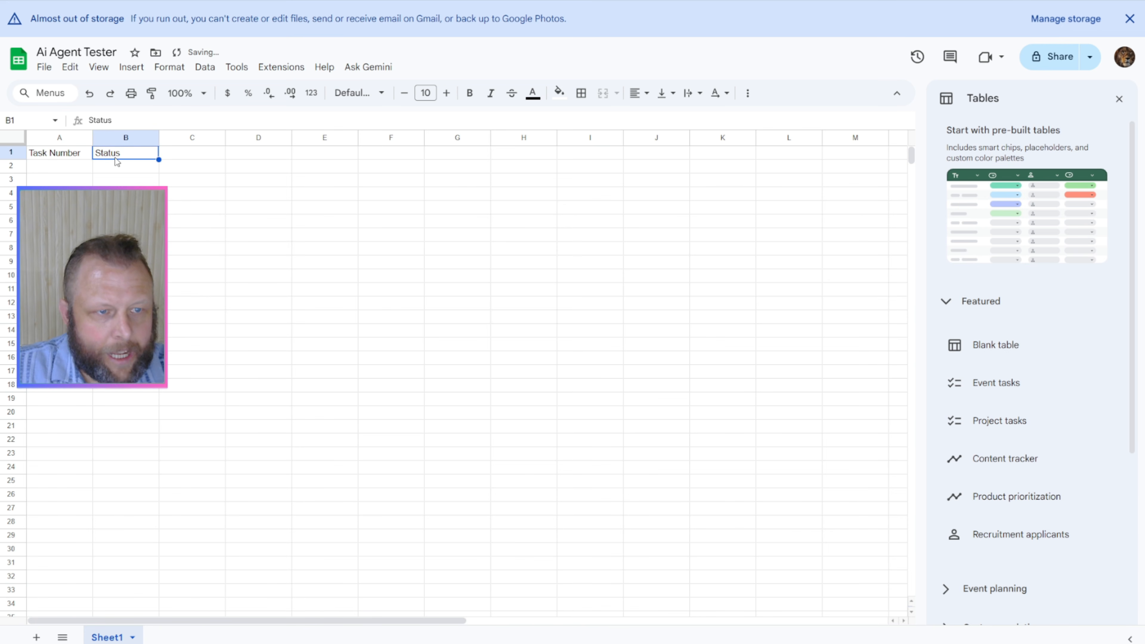
Step: Fill in row 2 with task number 2 and the status "complete"
left_click(56, 172)
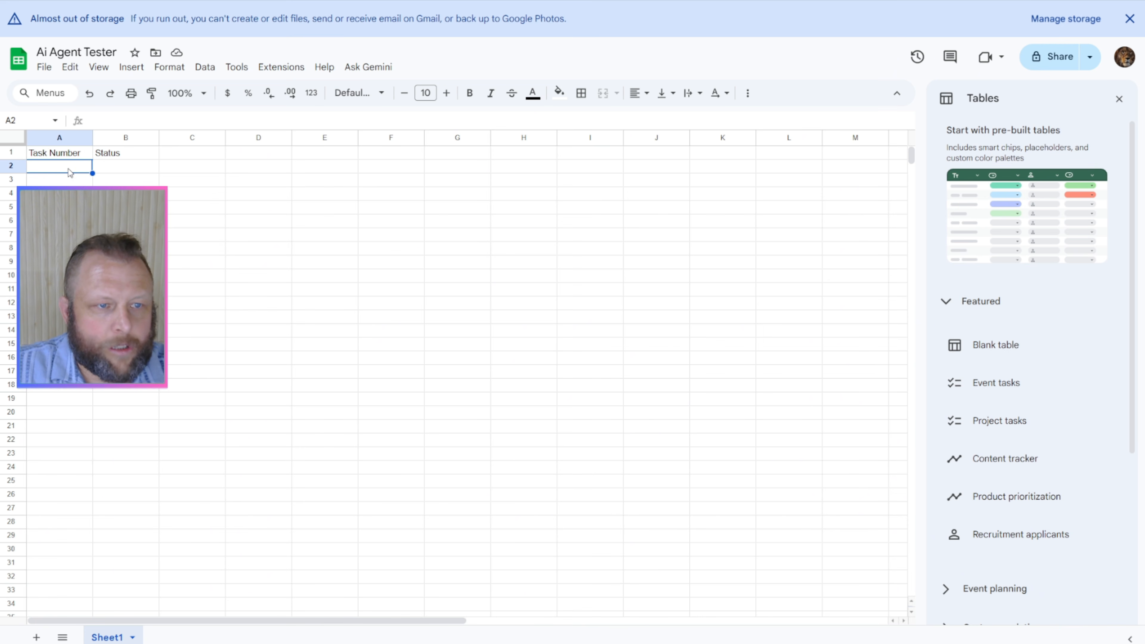
type("2")
left_click(126, 168)
type("com")
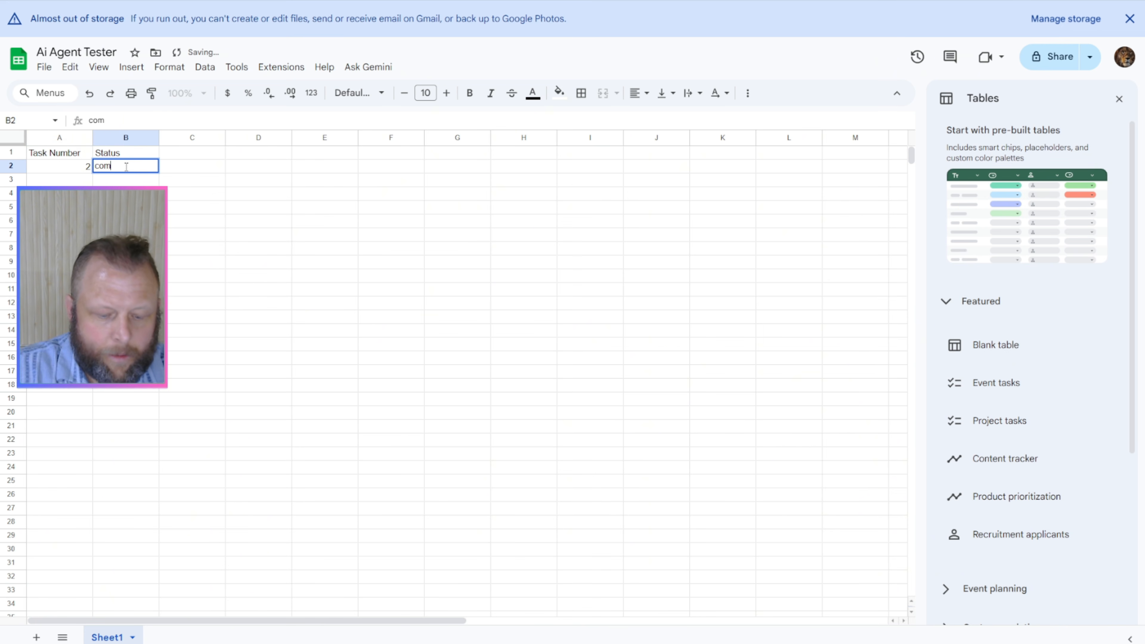
type("plete")
left_click(66, 183)
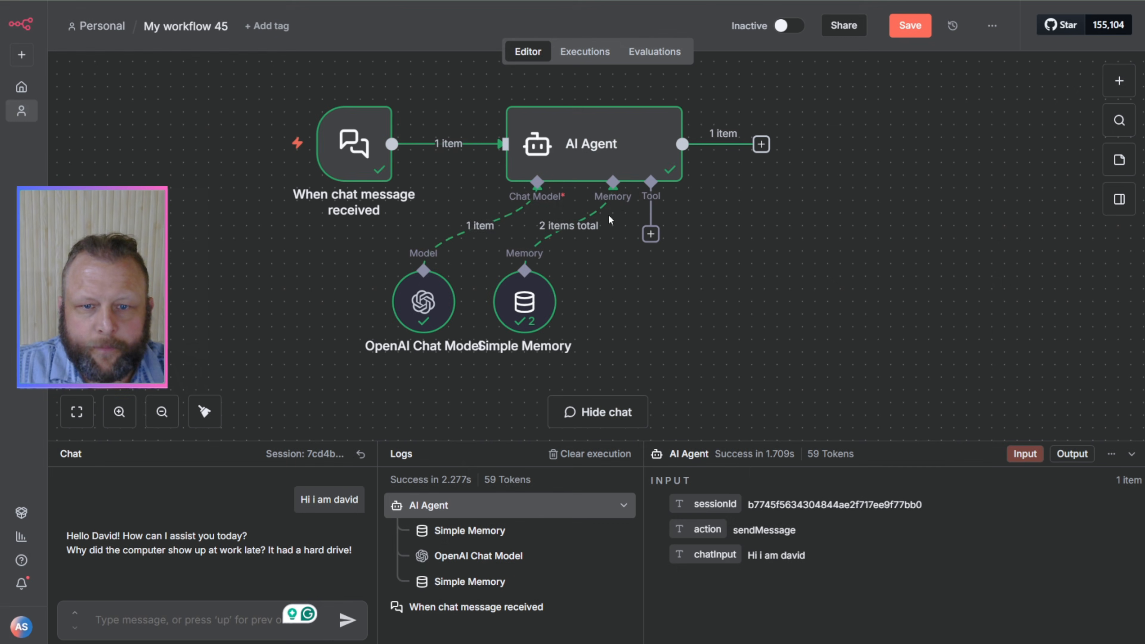
Step: Back in the n8n workflow, search the tools for "google" and attach a Google Sheets Tool to the AI Agent
left_click(651, 234)
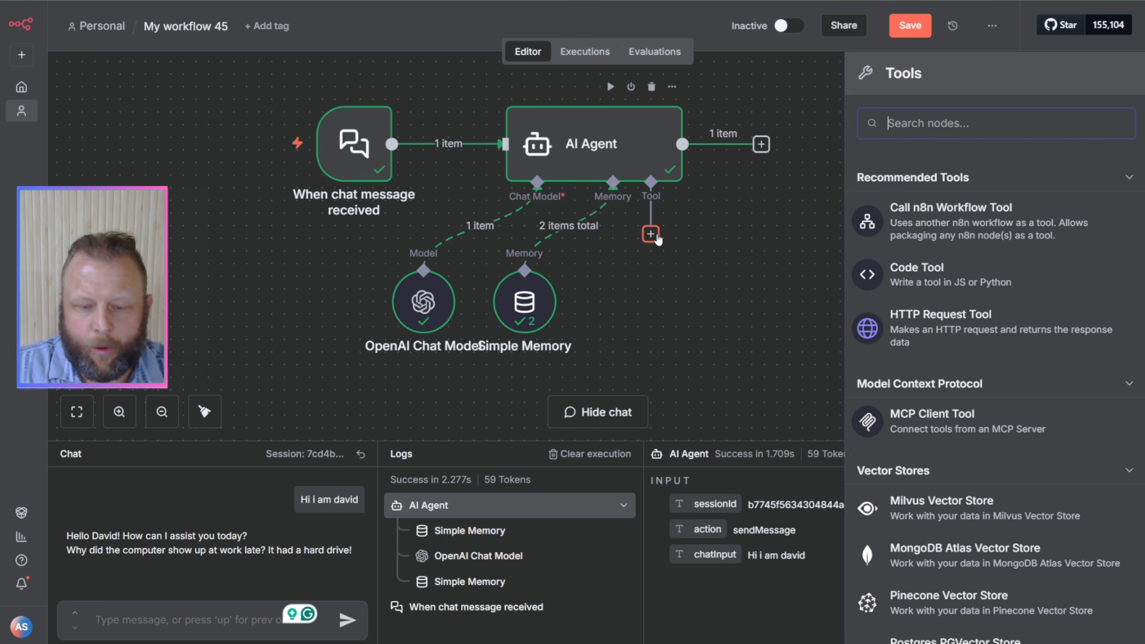
type("google")
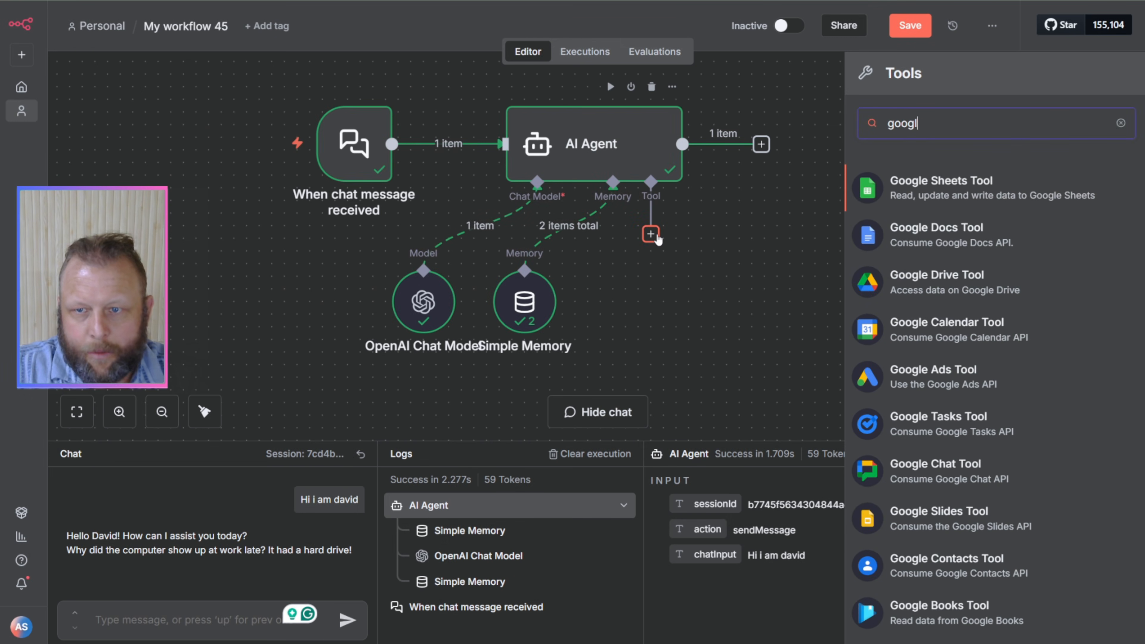
left_click(943, 186)
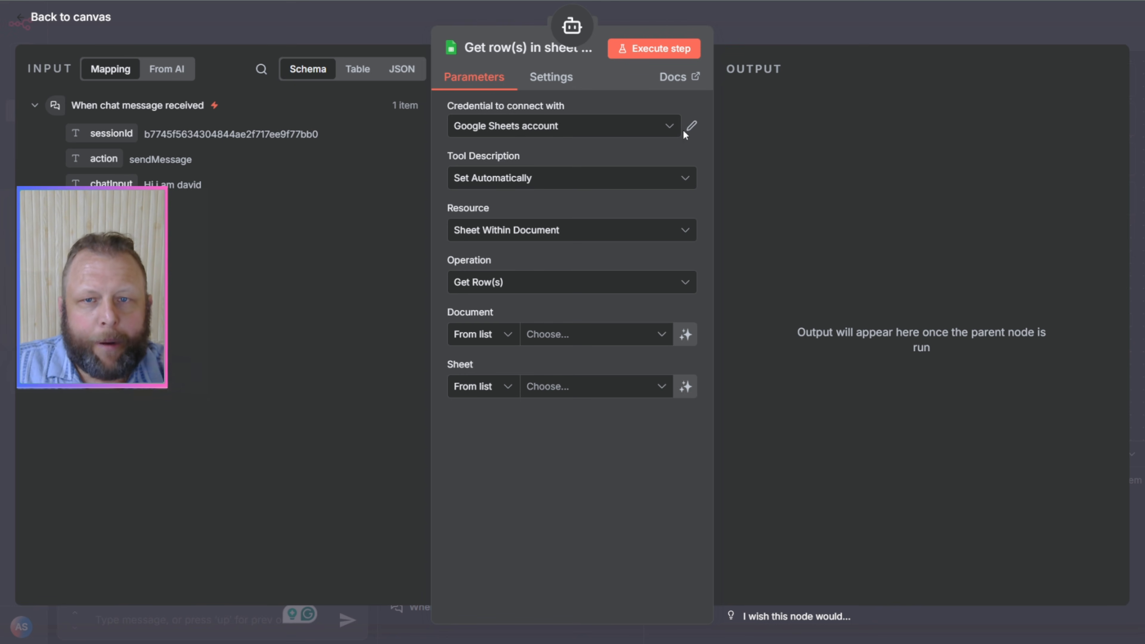
Step: Check the Google Sheets account credential's connection settings and move the Google Sheets tool node farther right of Simple Memory on the canvas
left_click(691, 128)
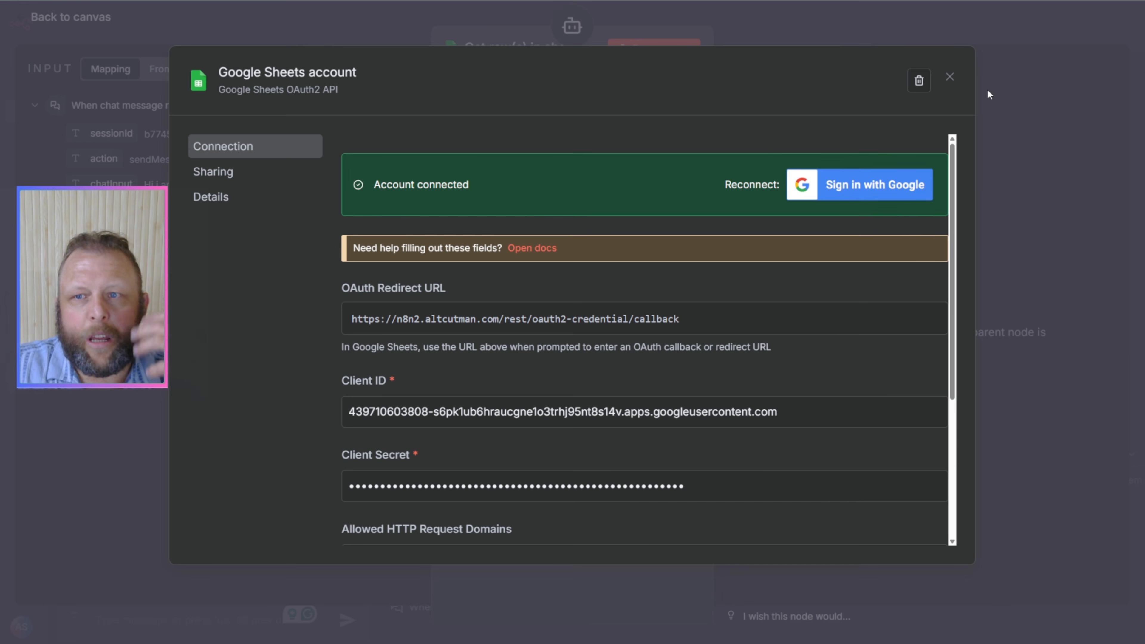
left_click(950, 77)
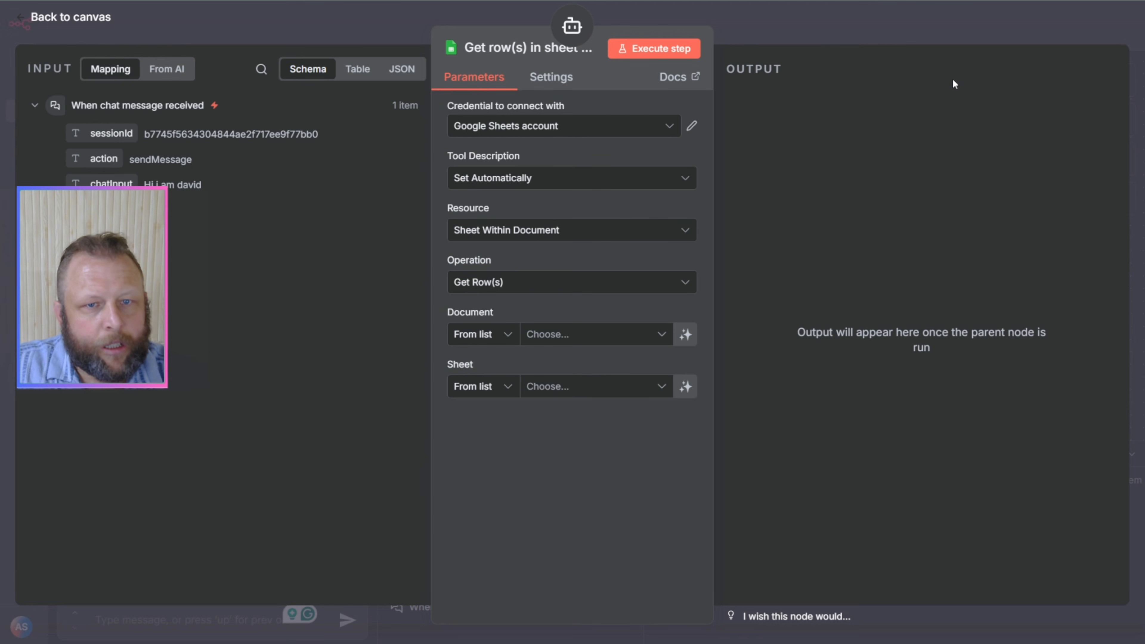
left_click(835, 32)
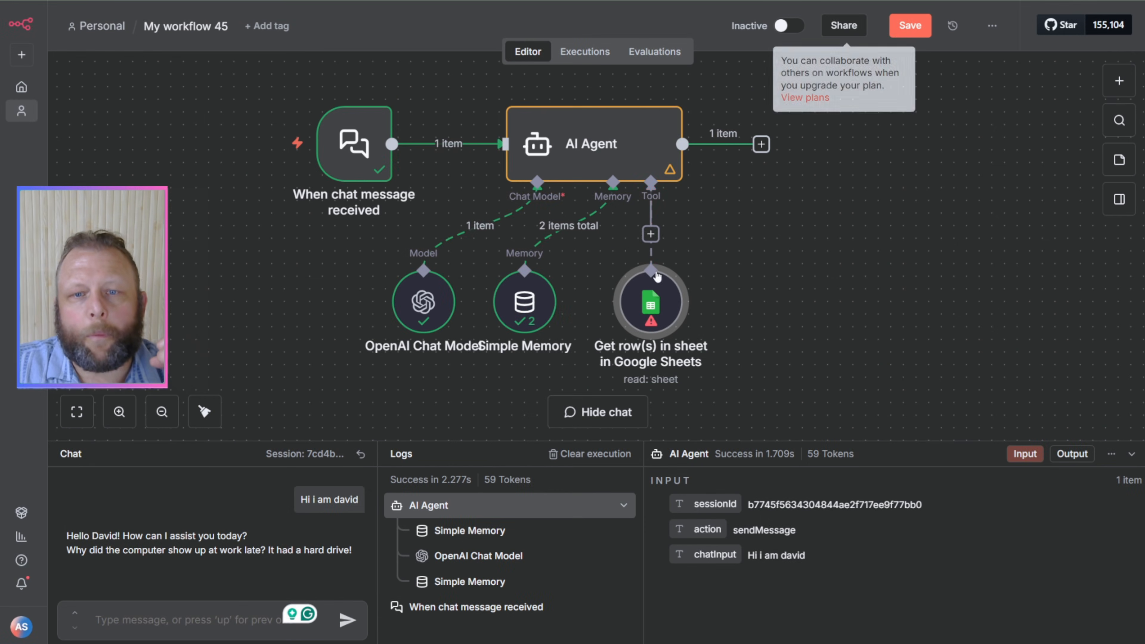
left_click_drag(814, 264, 752, 288)
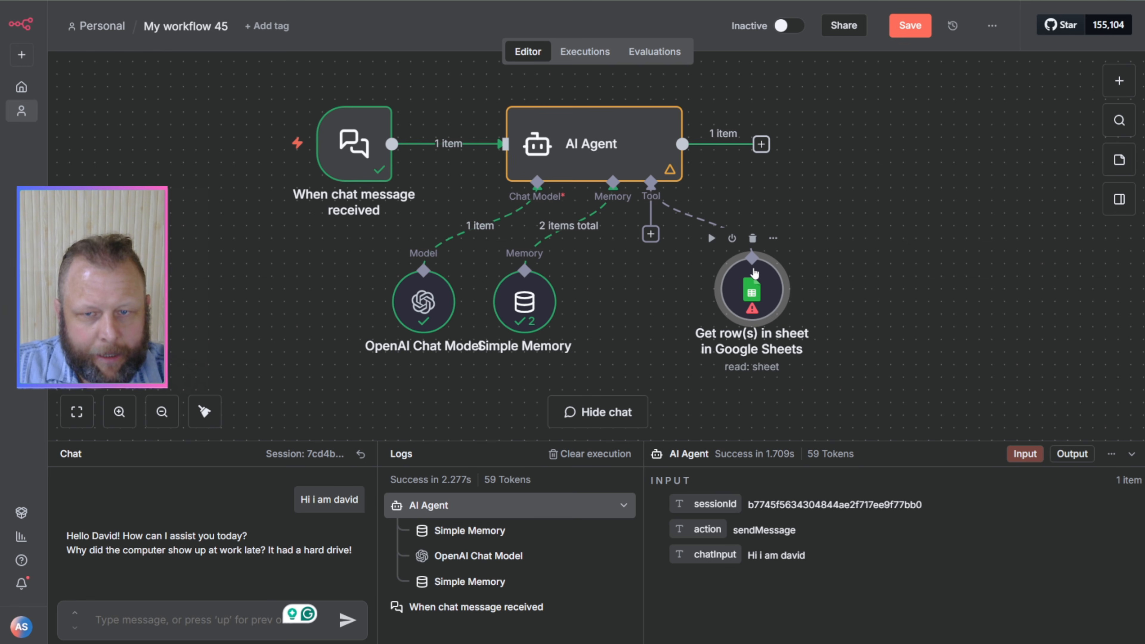
Step: Move the Google Sheets tool node slightly up and to the right on the canvas
left_click_drag(753, 291, 773, 264)
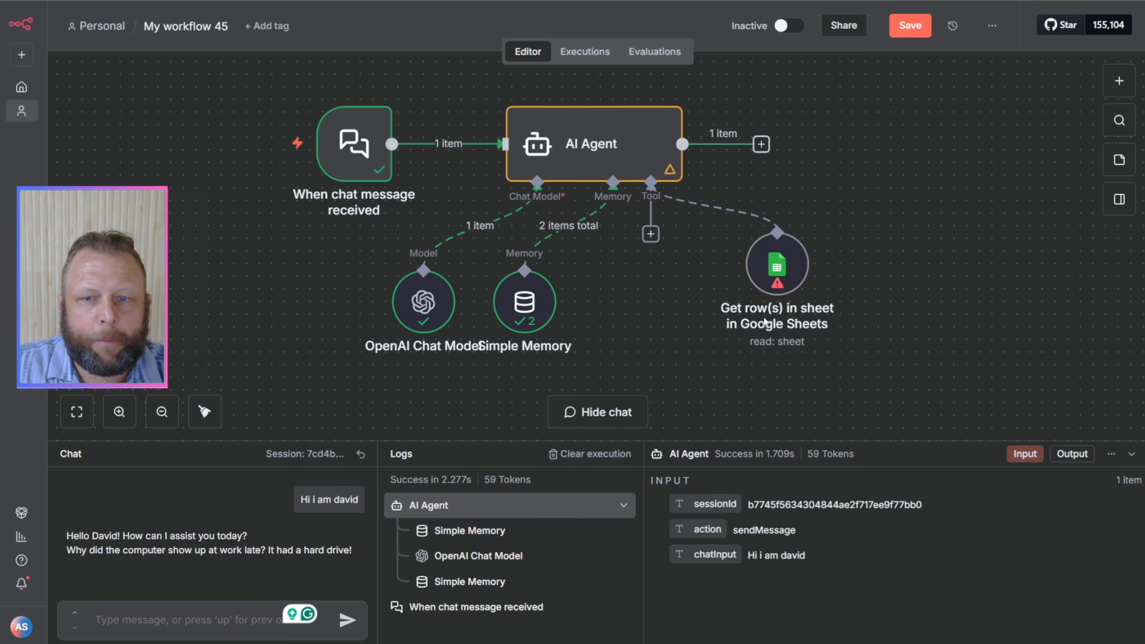
scroll(765, 321, "up", 5)
right_click(789, 326)
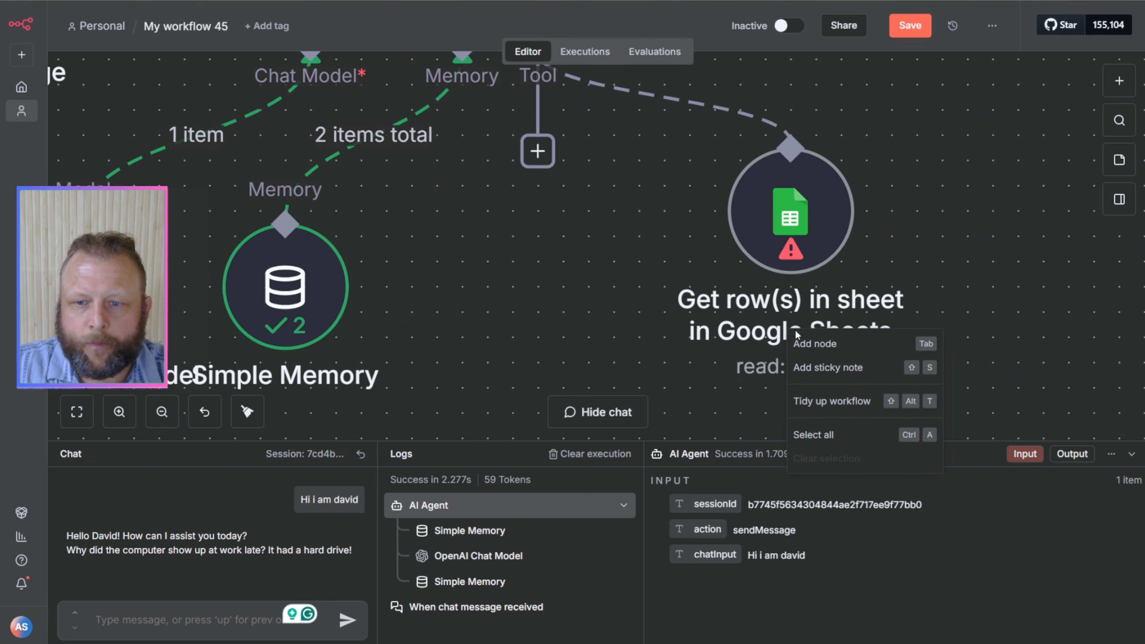
left_click(758, 338)
right_click(759, 338)
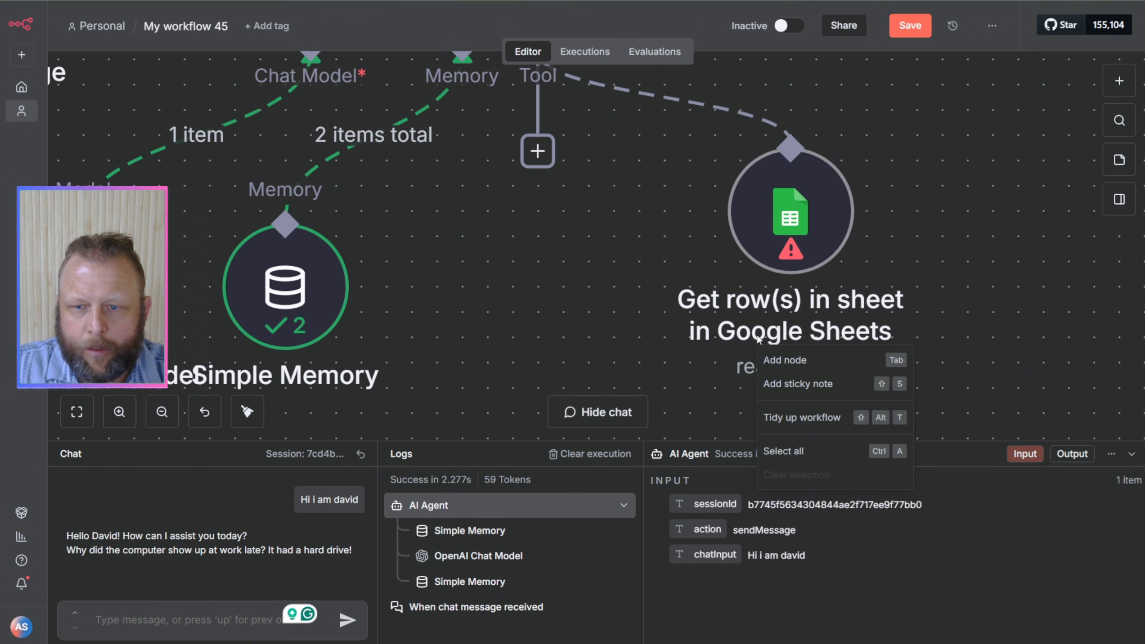
left_click(759, 329)
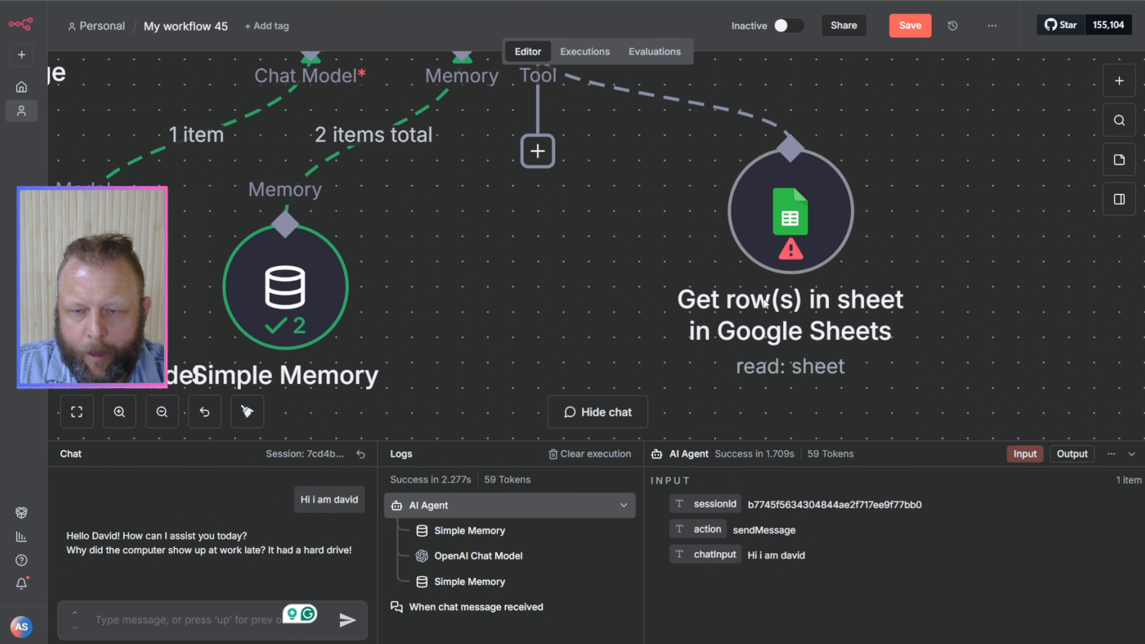
right_click(764, 311)
left_click(791, 233)
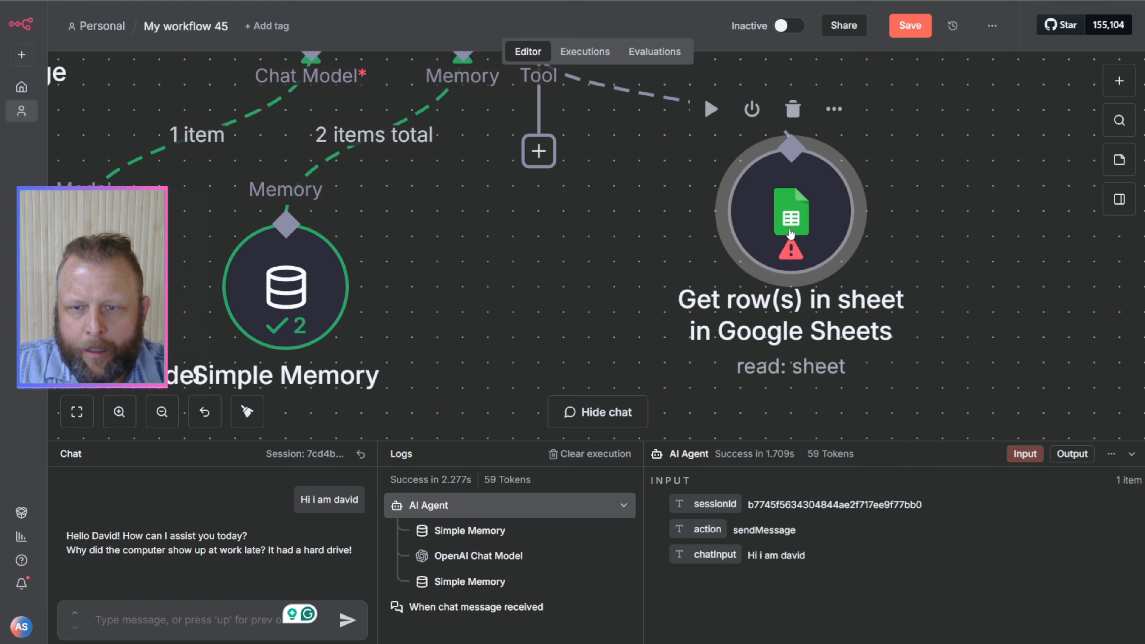
Step: Open the Google Sheets tool node and rename it "Task Updater"
double_click(791, 234)
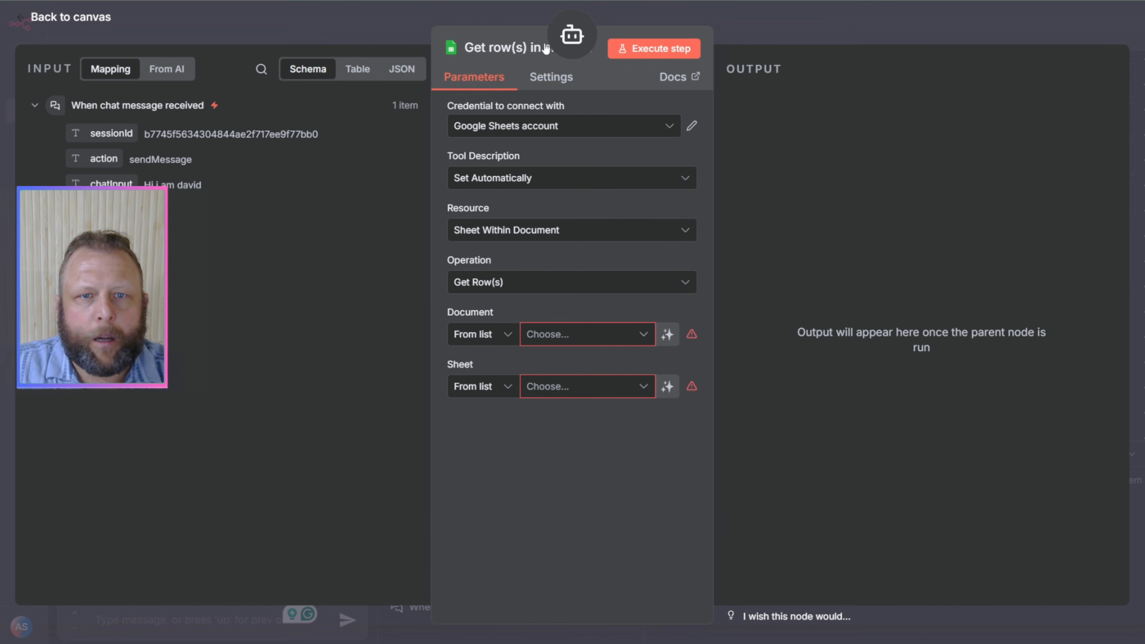
left_click(498, 52)
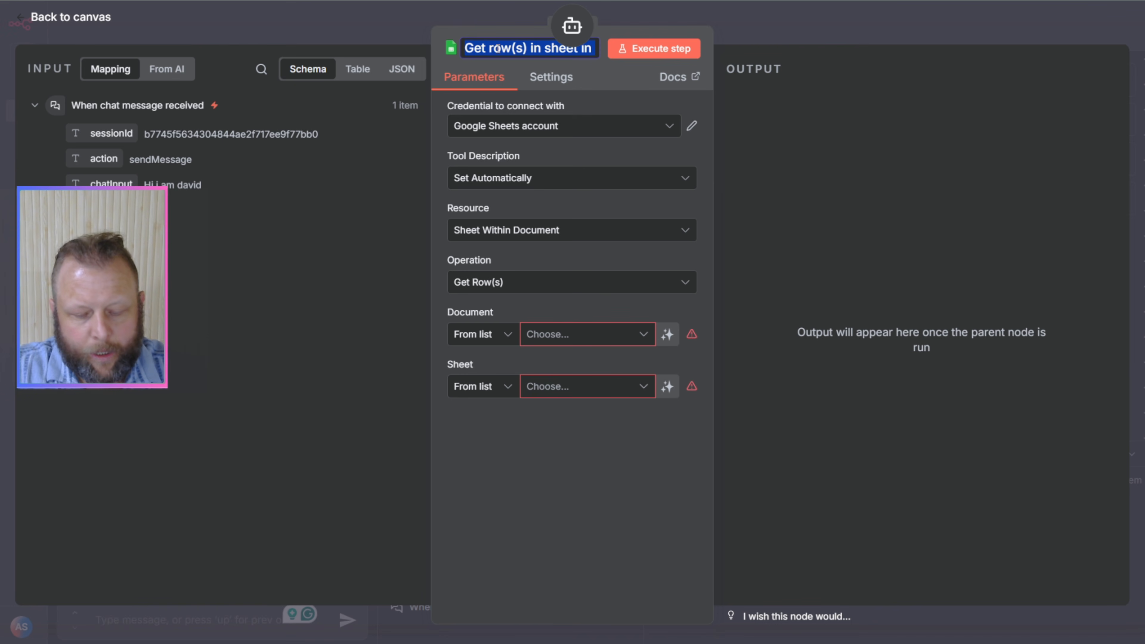
type("Task")
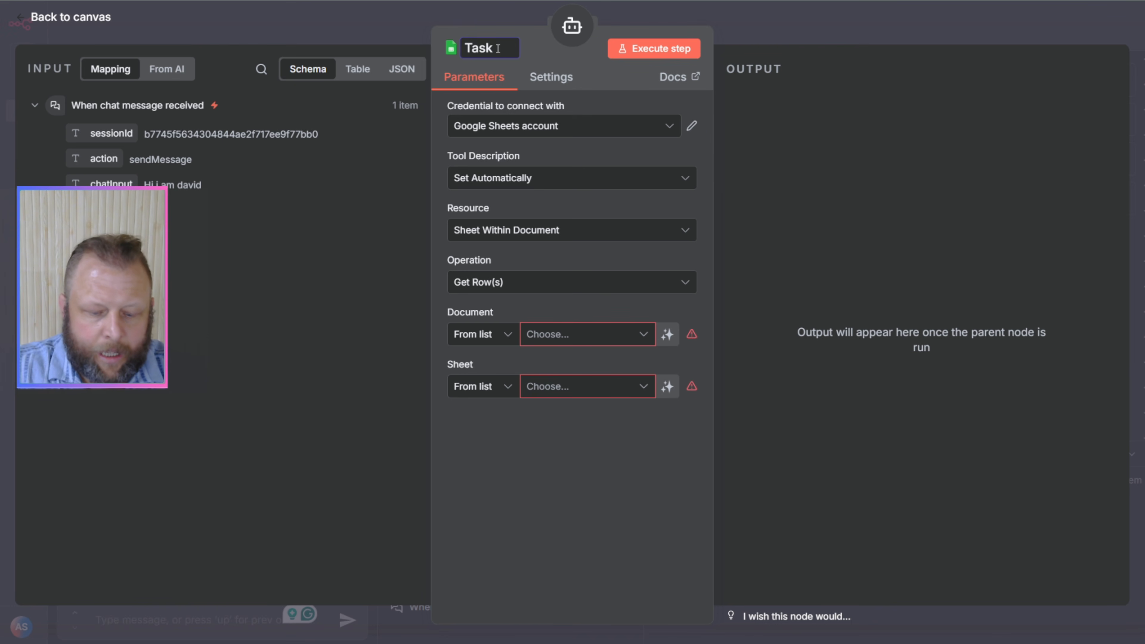
type(" Updat")
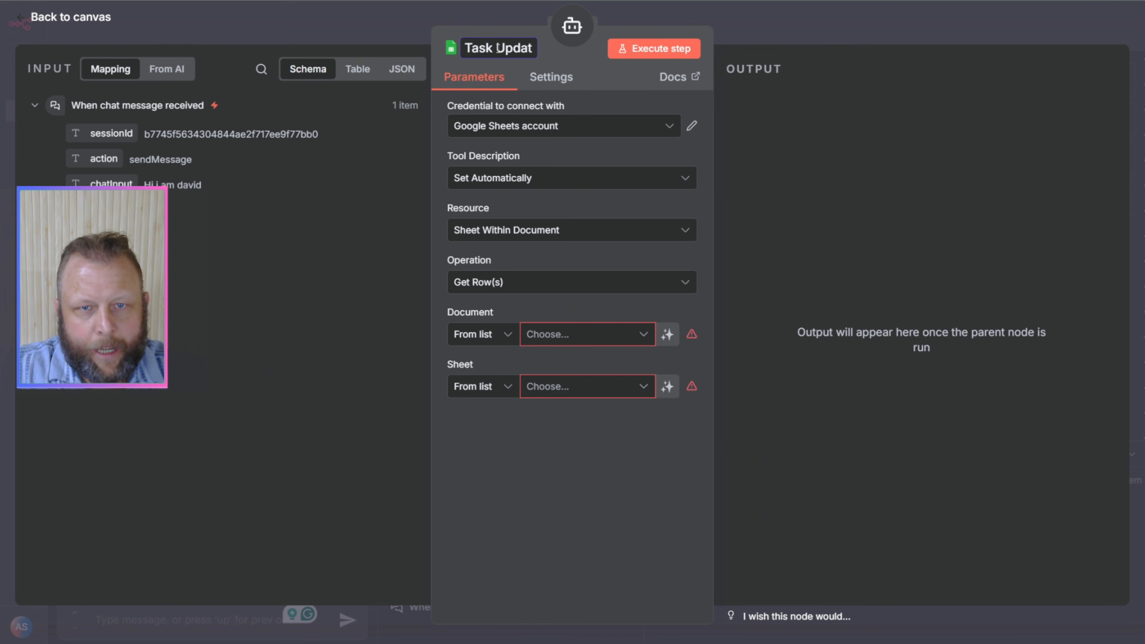
type("er")
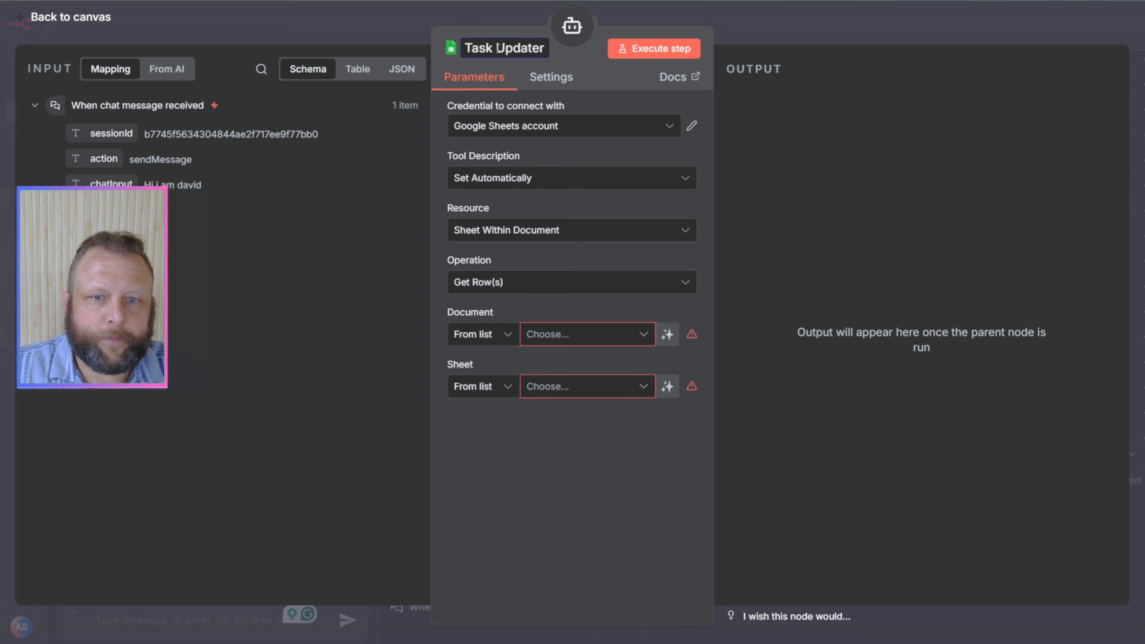
left_click(583, 142)
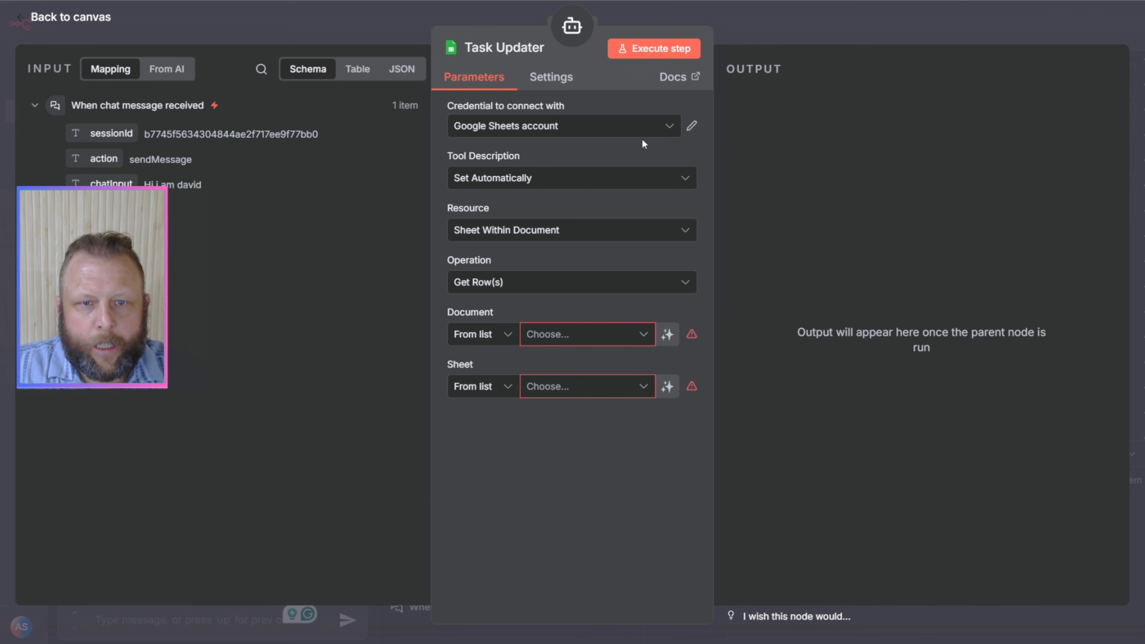
Step: Switch the Task Updater's tool description to Set Manually and return to the canvas
left_click(506, 183)
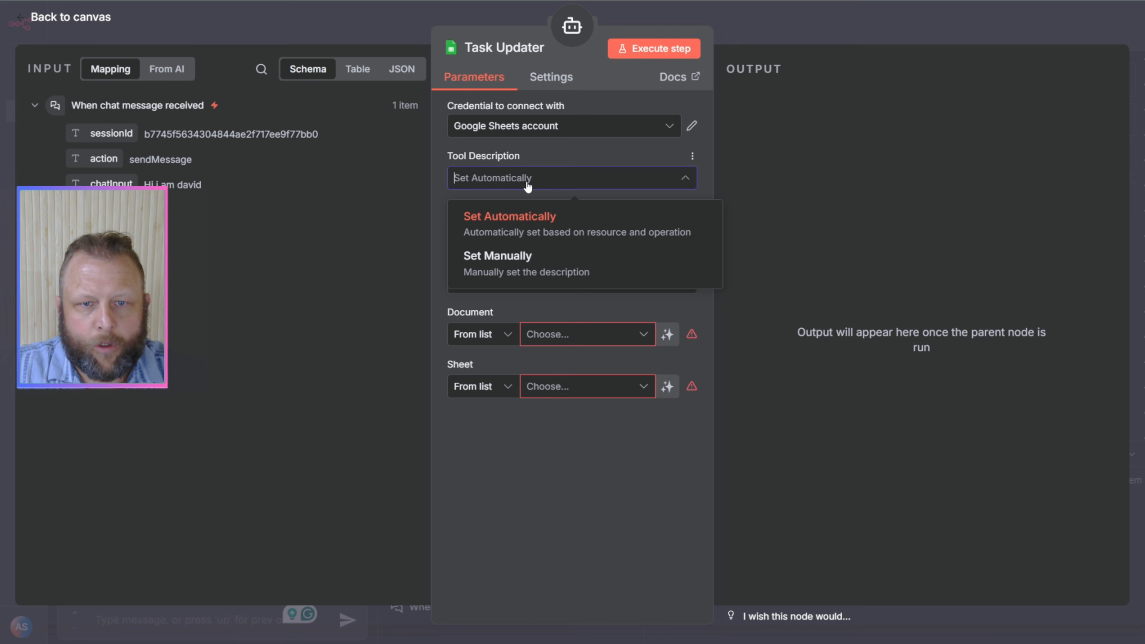
left_click(500, 270)
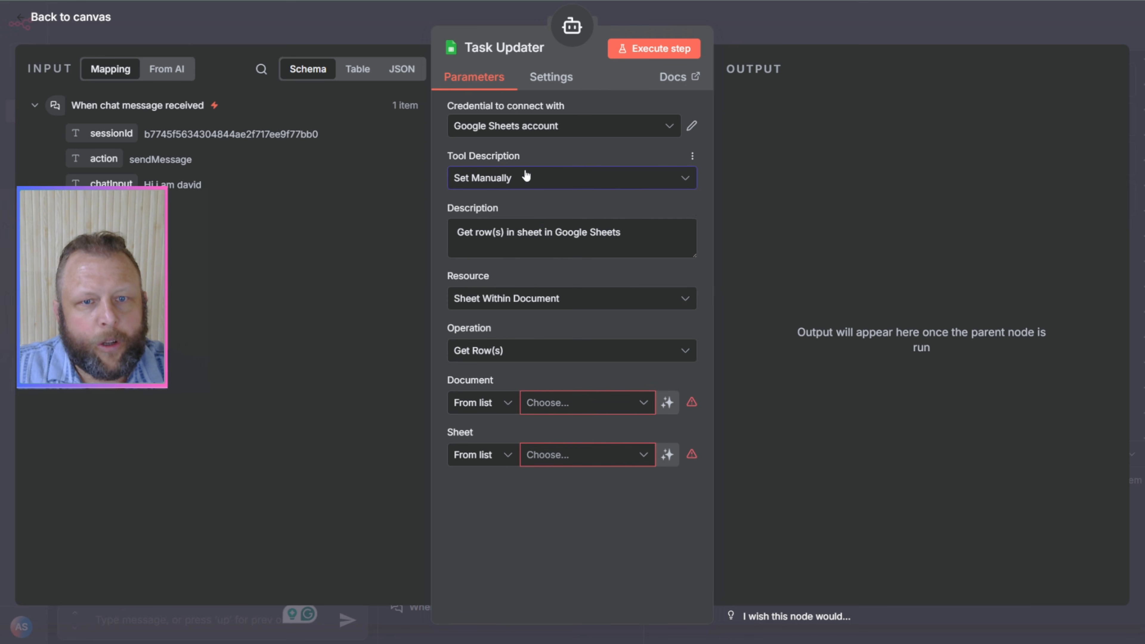
left_click(523, 179)
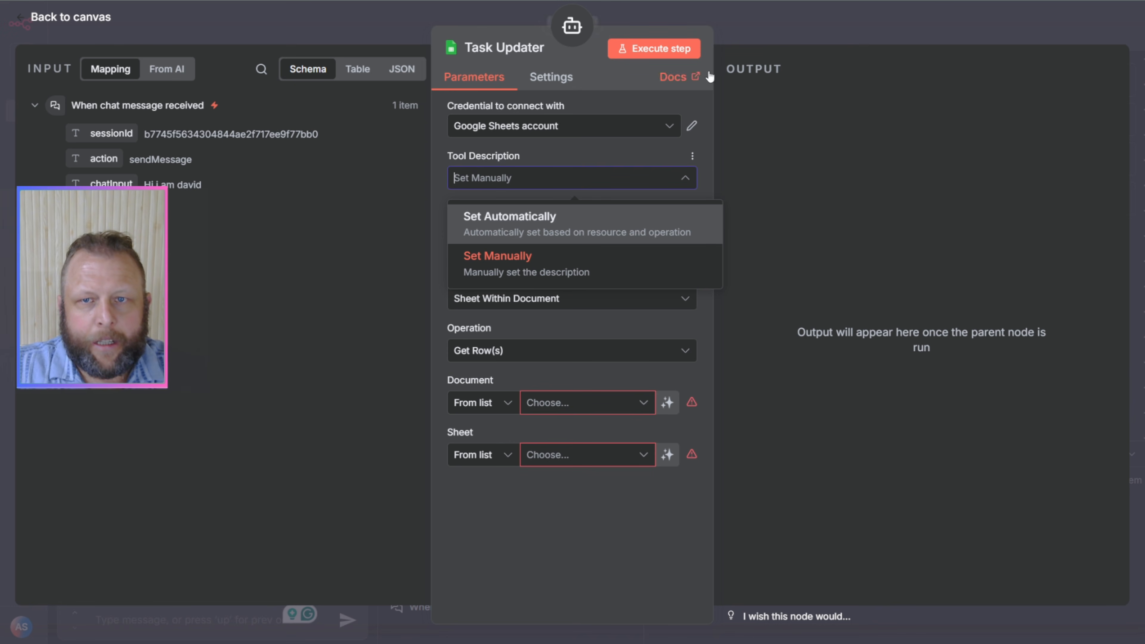
left_click(780, 26)
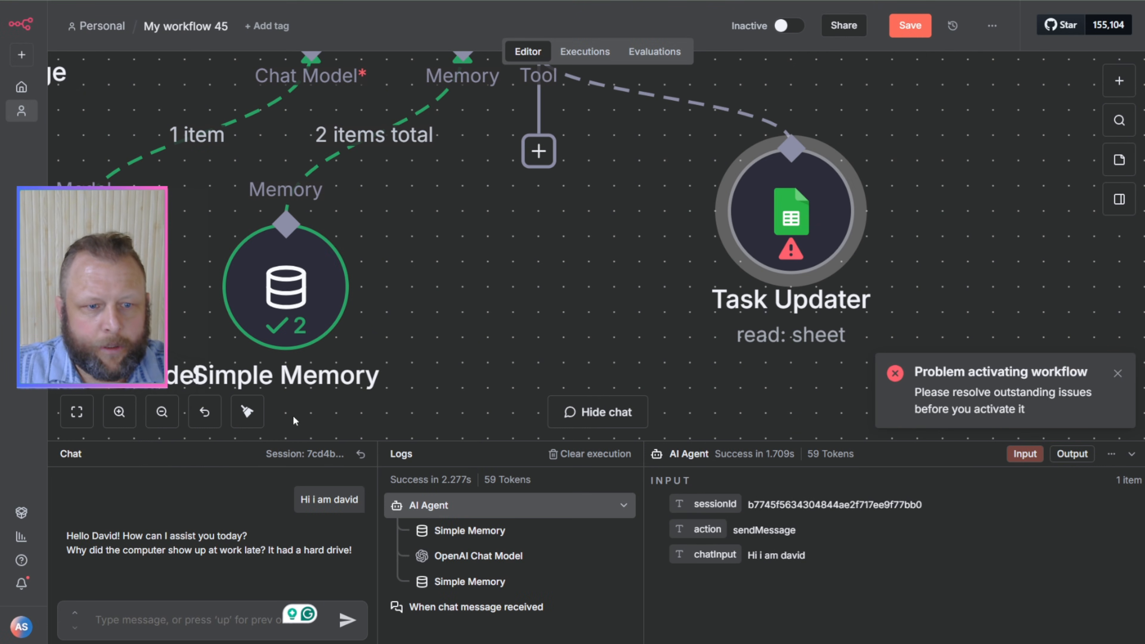
Step: Review the AI Agent node's user prompt and system message, and close its settings
left_click(161, 412)
left_click(162, 413)
left_click(176, 418)
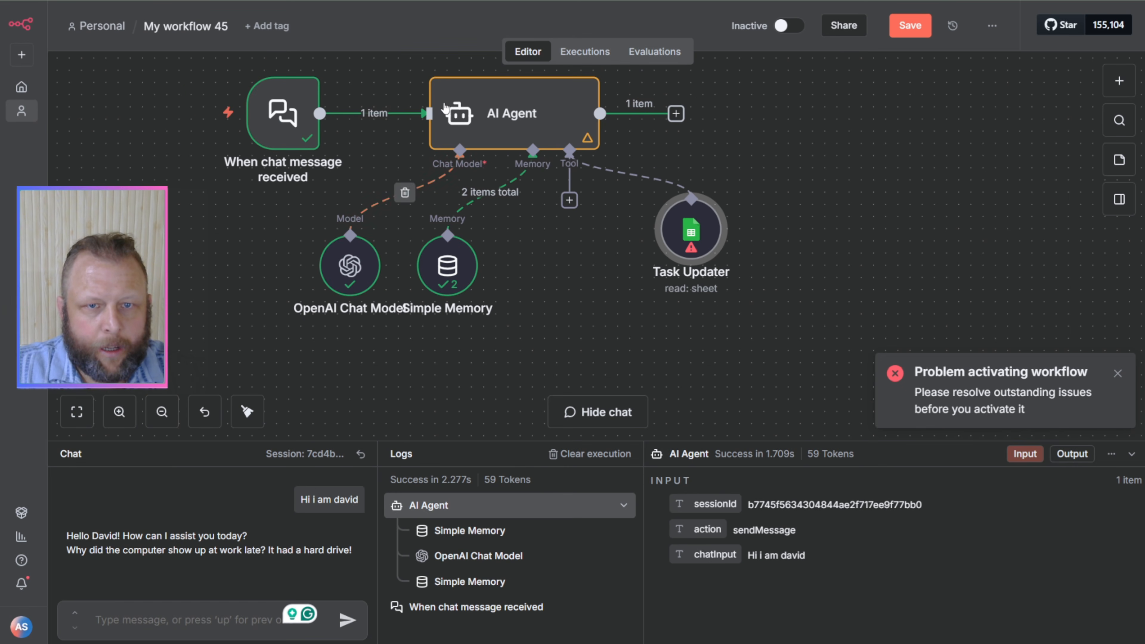
double_click(514, 115)
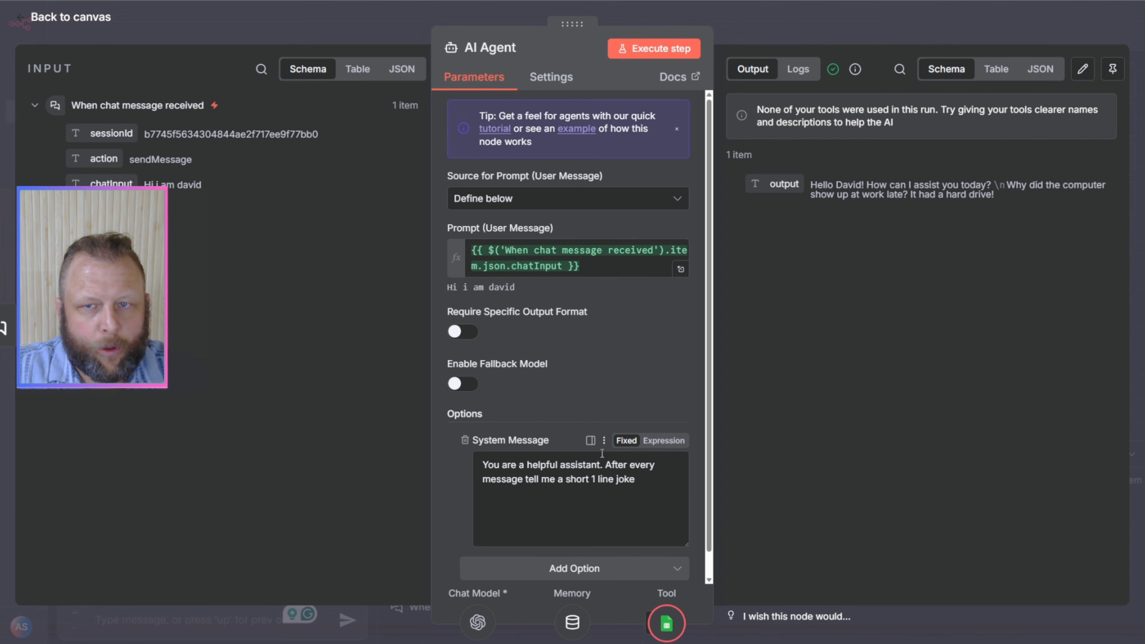
key("Escape")
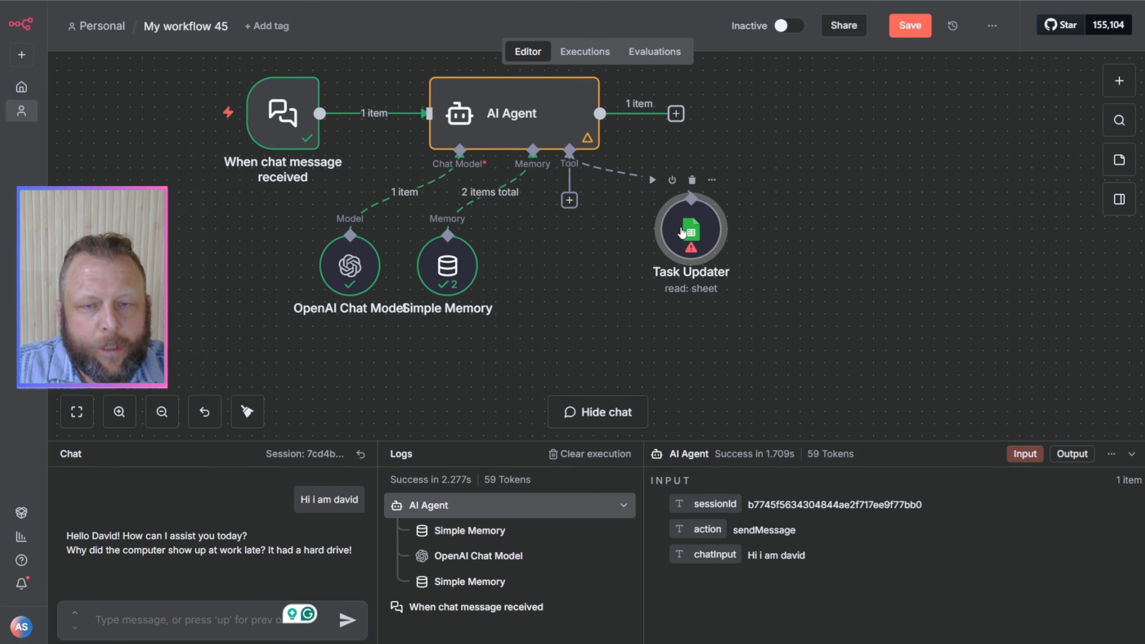
Step: Set Task Updater's description to "Update The Google Sheet with the Task Number and the task status. This took requers 2 things. Task number, and a status."
double_click(682, 233)
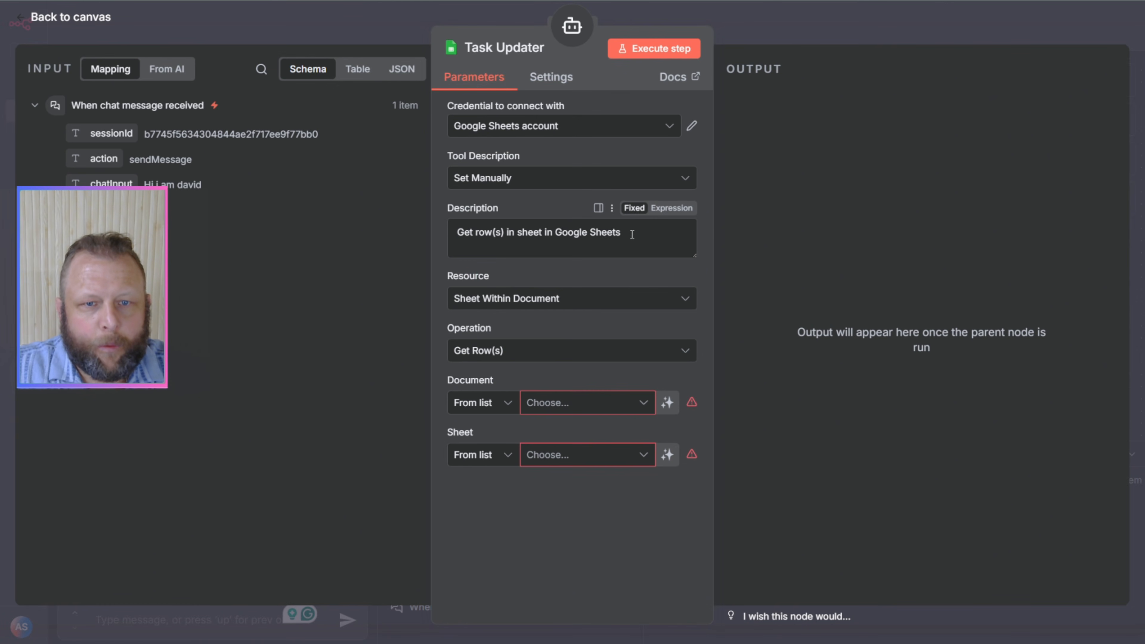
left_click_drag(633, 234, 450, 231)
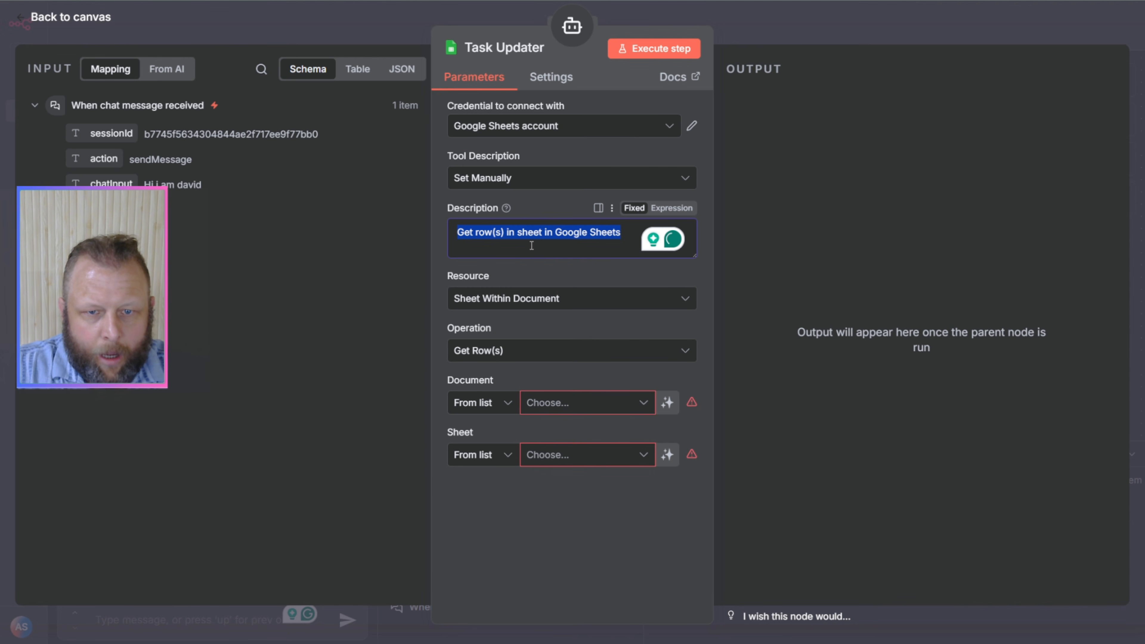
type("Update The Go")
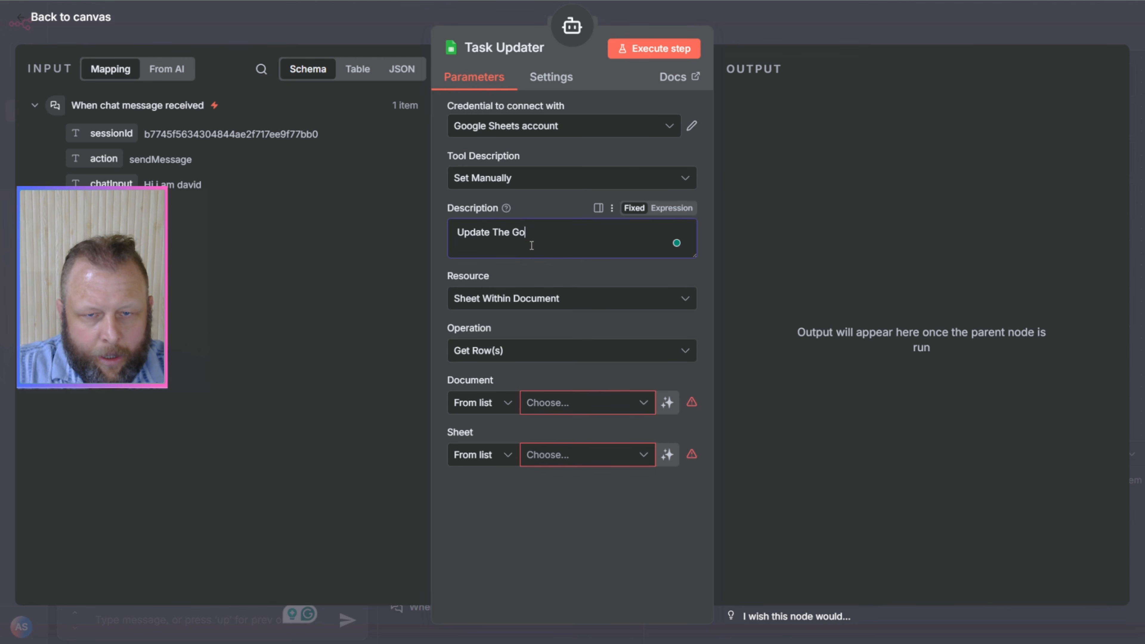
type("ogle Sheet wit")
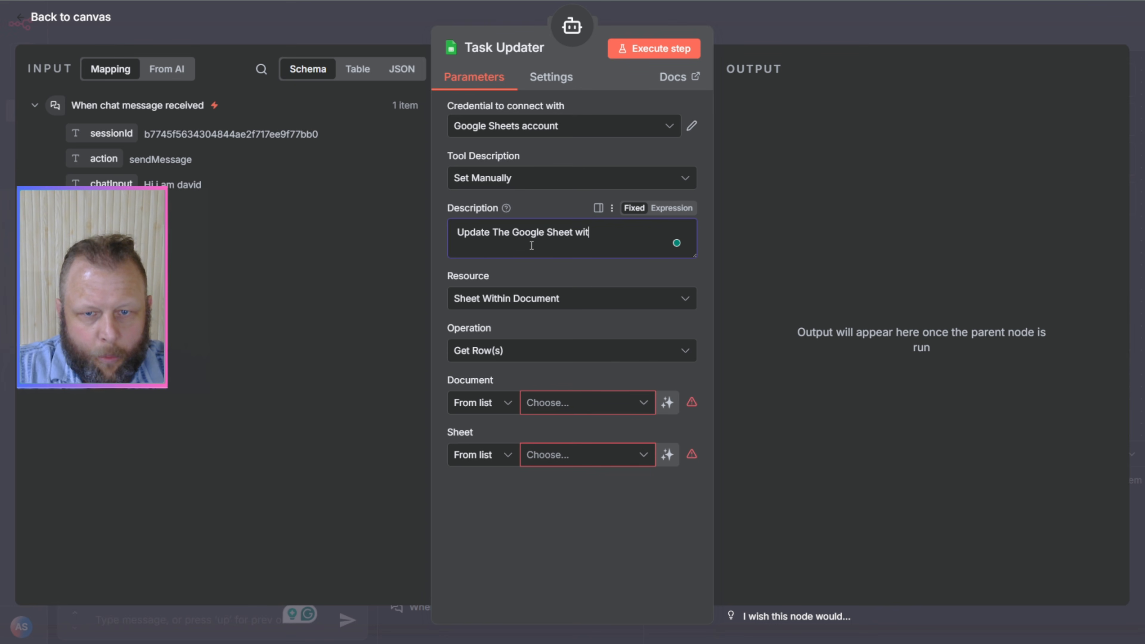
type("h the Ta")
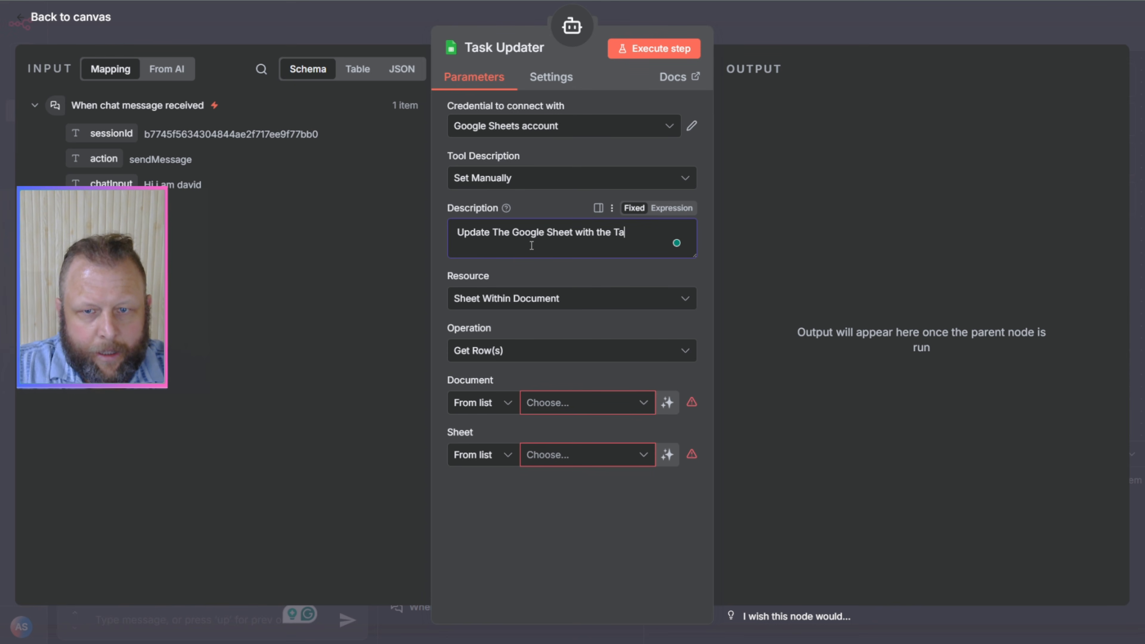
type("sk Number a")
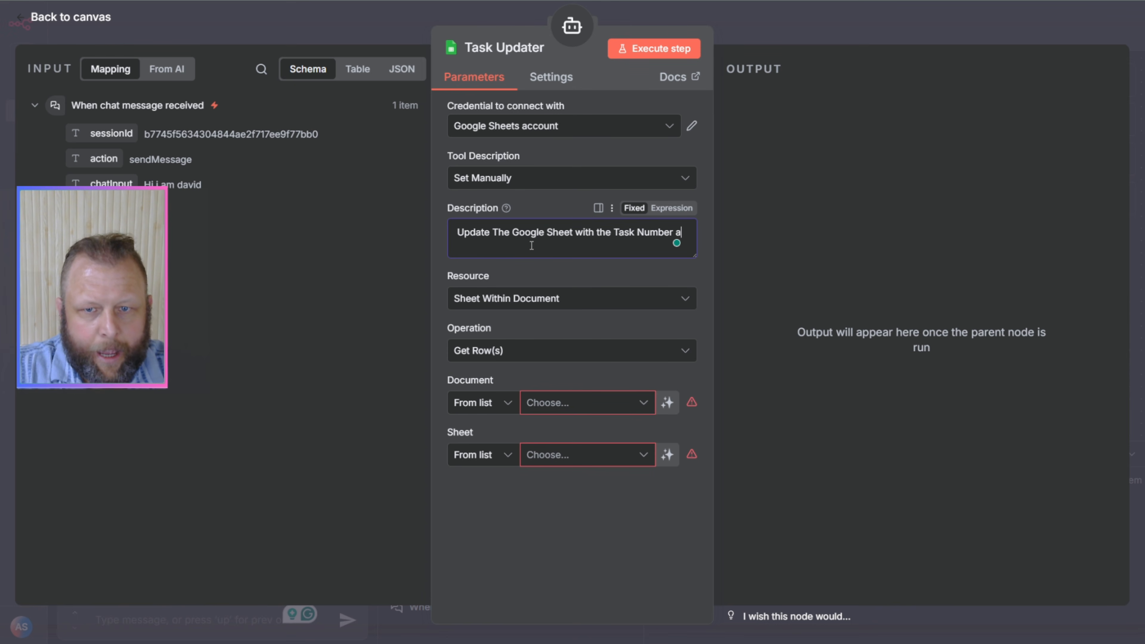
type("nd the t")
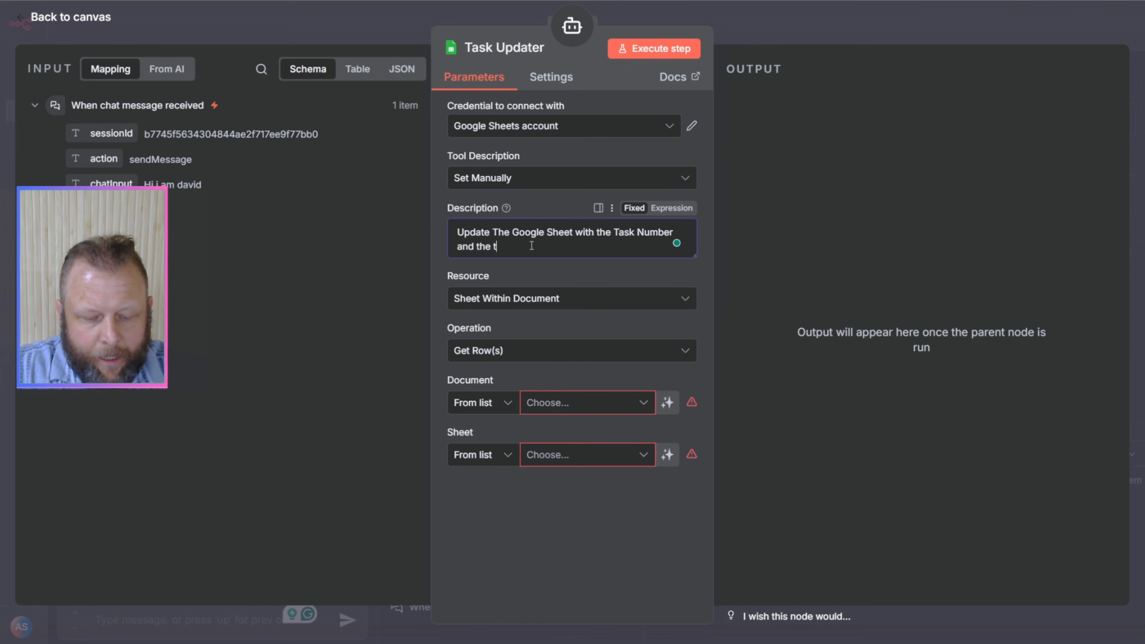
type("a")
type("sk stat")
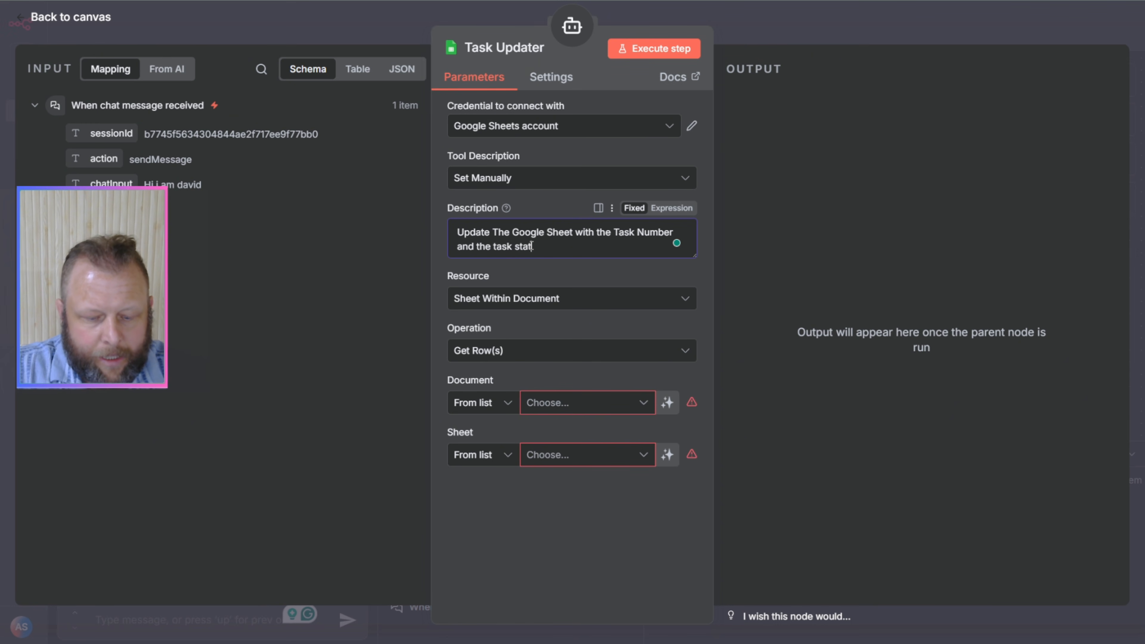
type("us. This too")
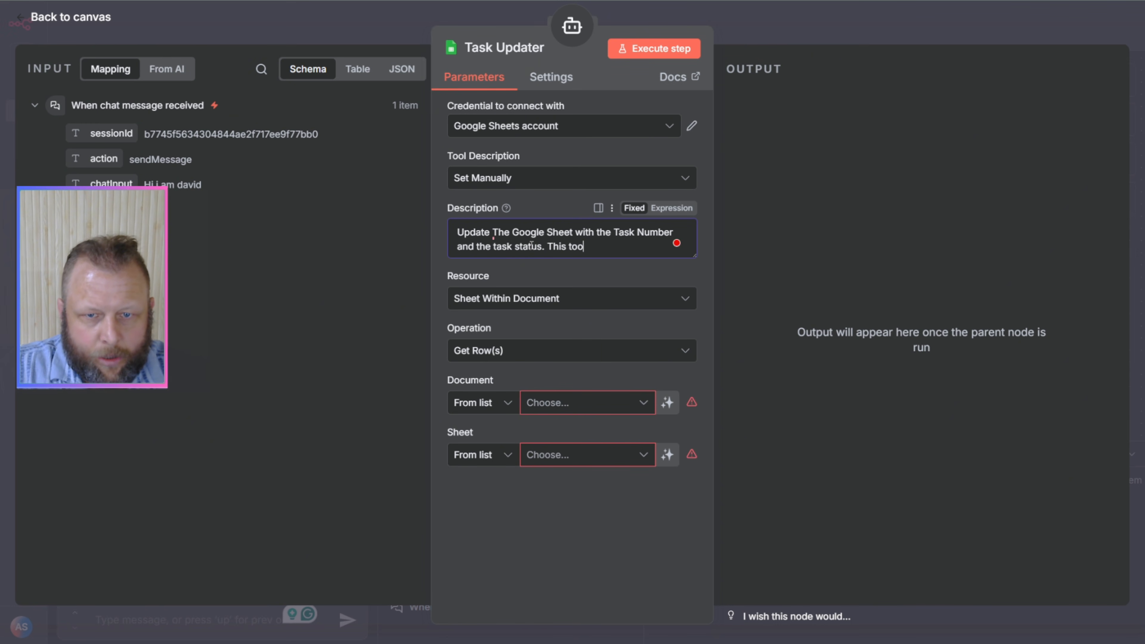
type("k requer")
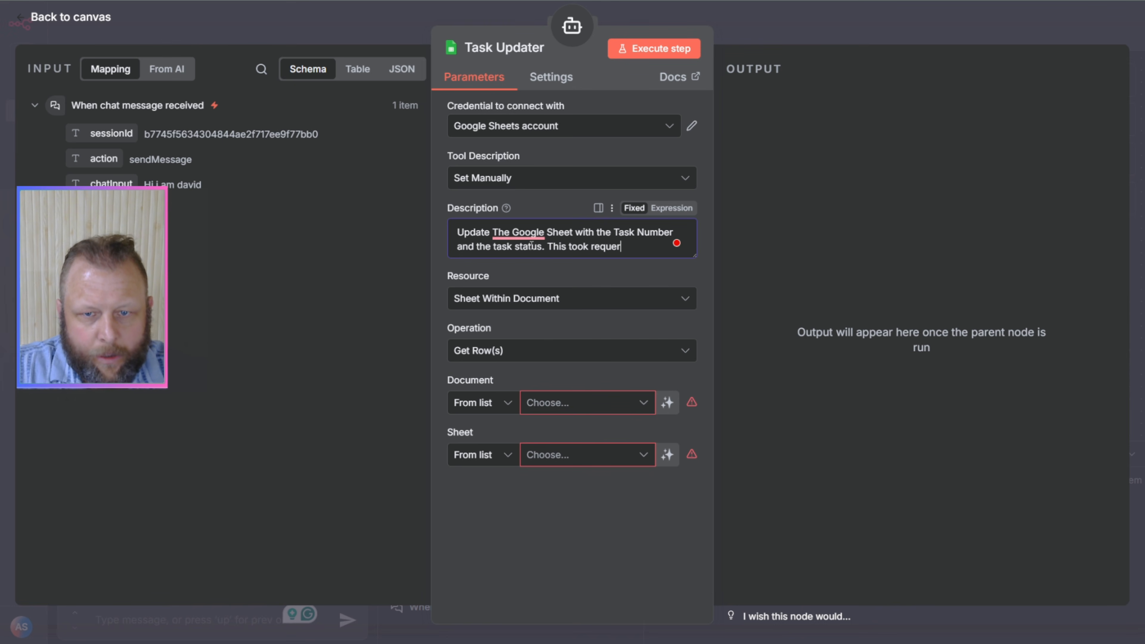
type("s 2 ")
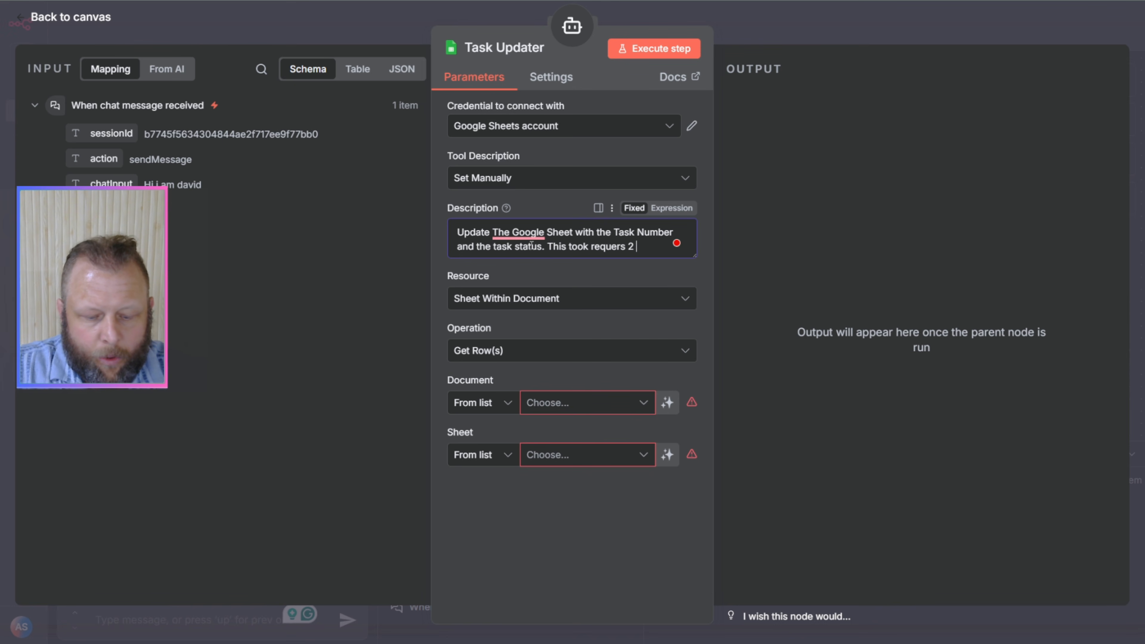
type("th")
type("thi")
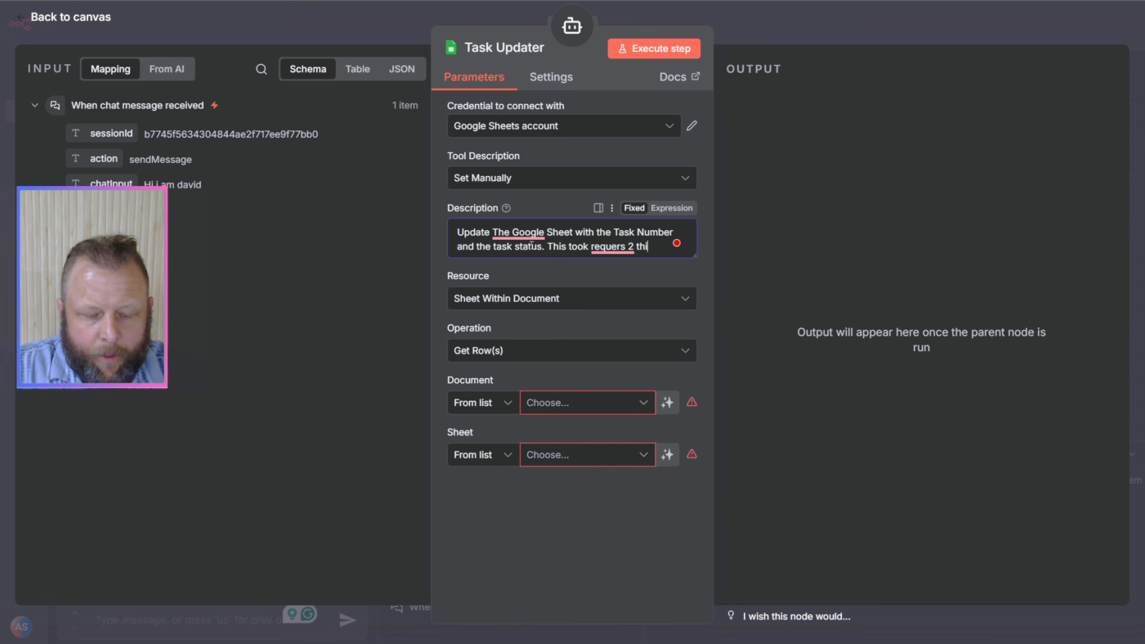
type("ngs. Task ")
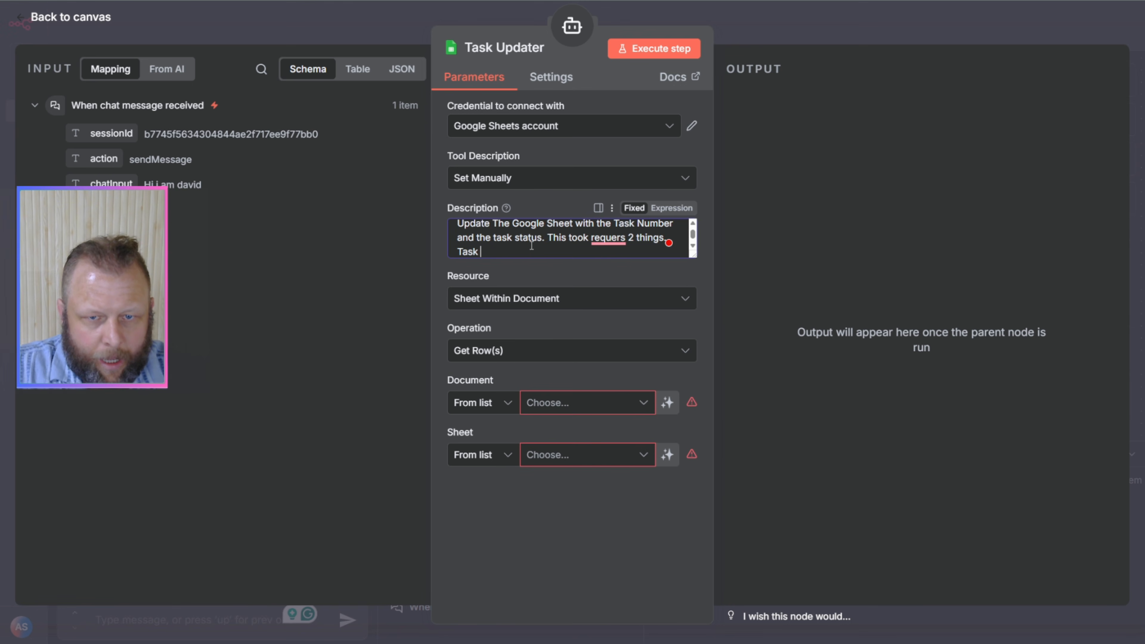
type("number, an")
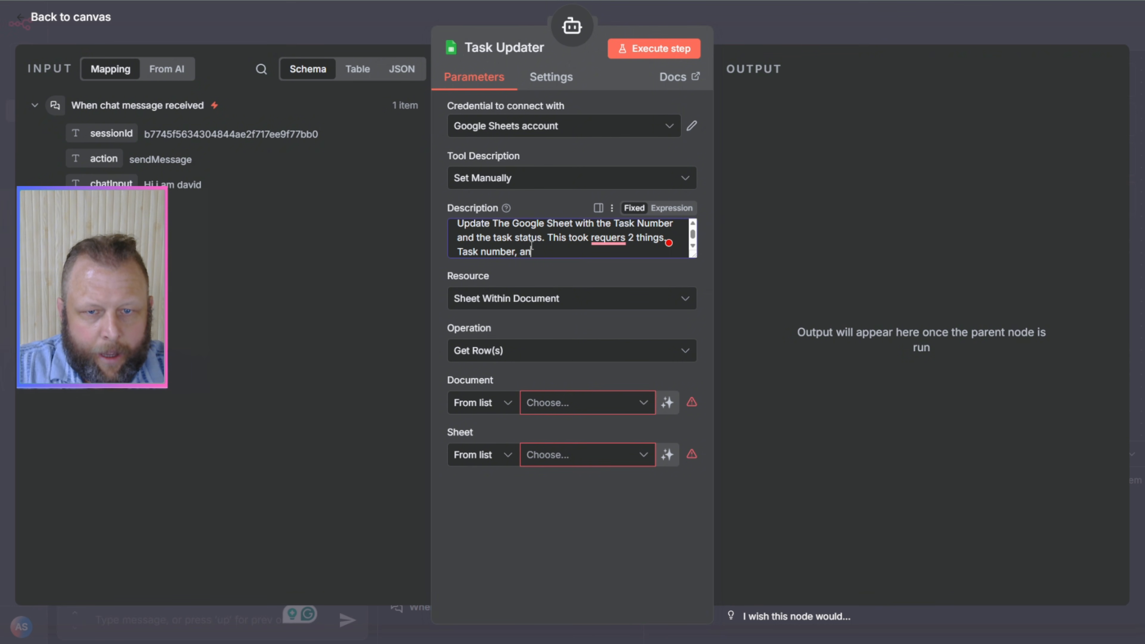
type("d a status.")
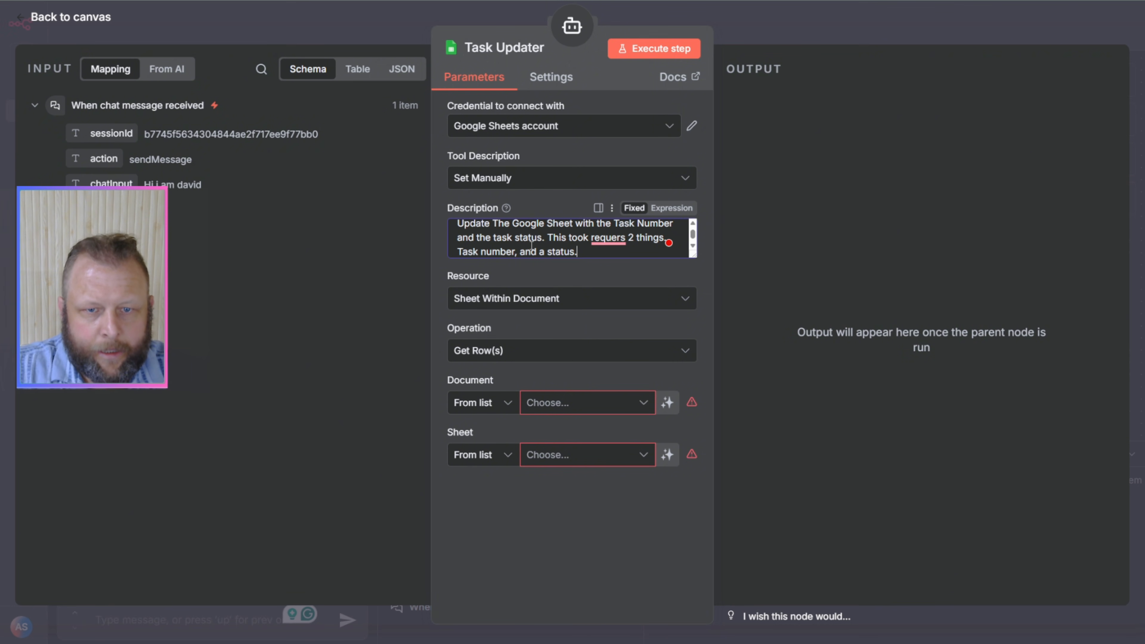
left_click(568, 285)
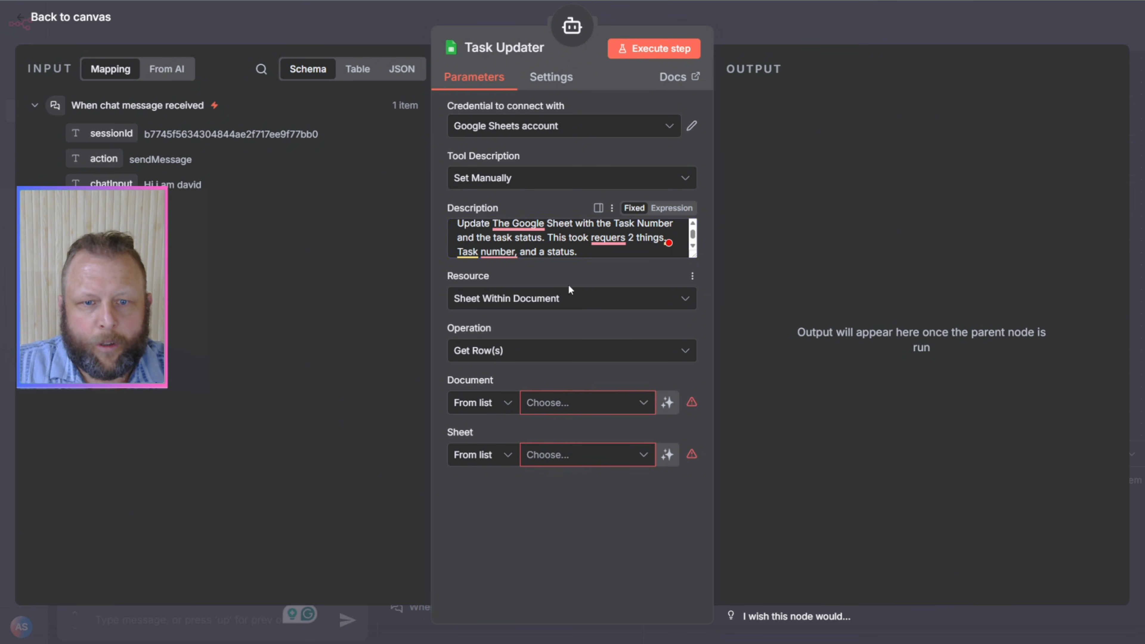
Step: Set the Task Updater's operation to Append Row
left_click(527, 360)
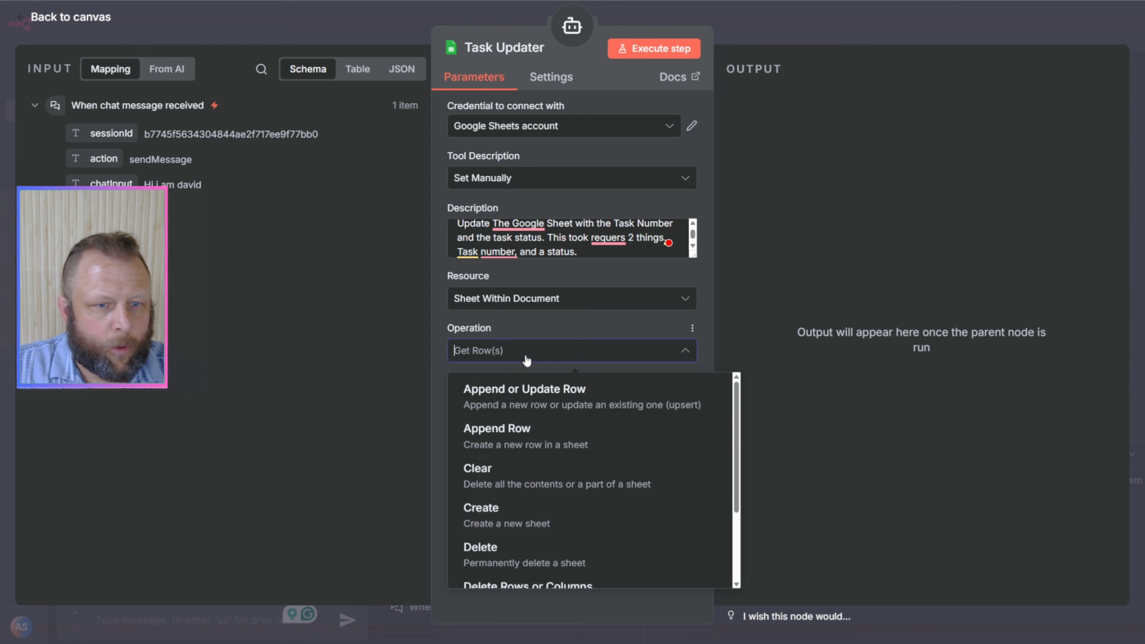
scroll(622, 456, "up", 2)
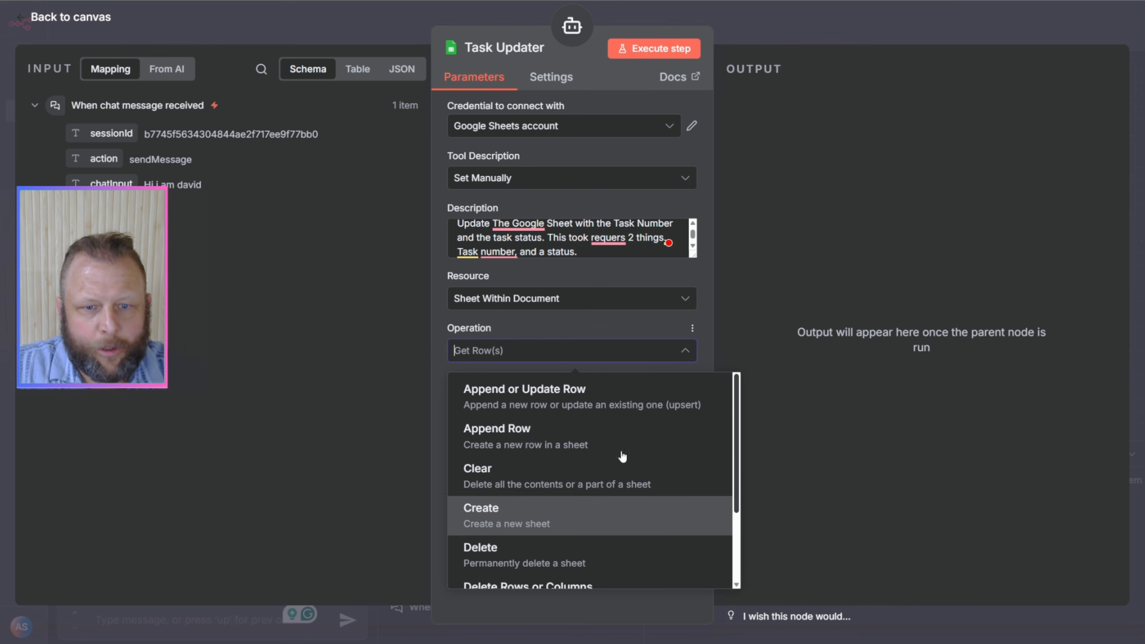
left_click(546, 447)
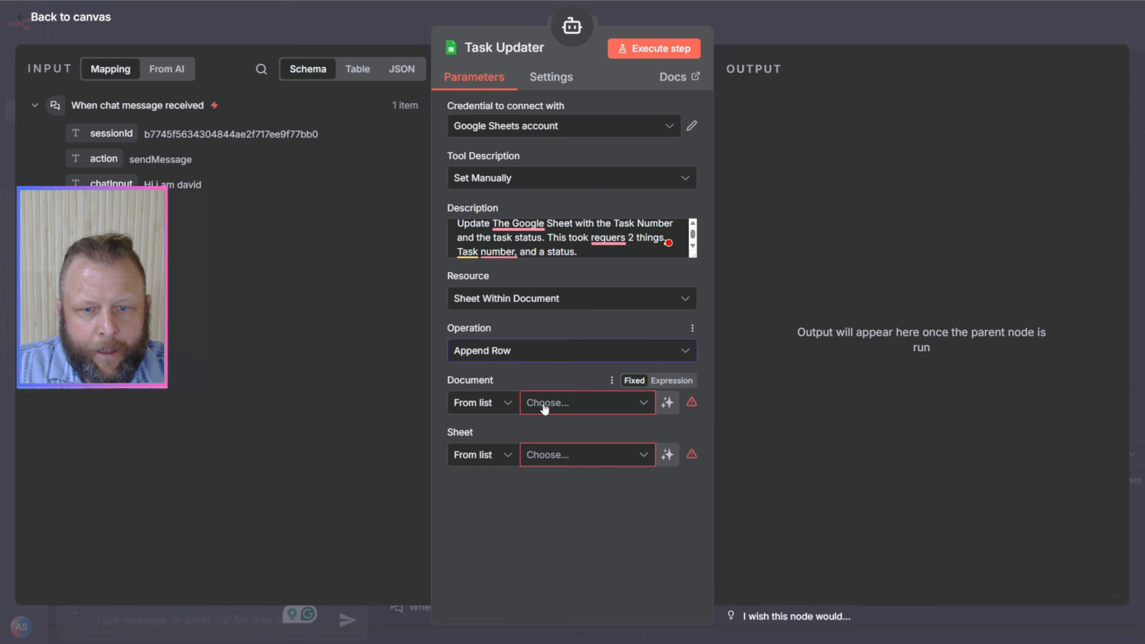
Step: Choose the "Ai Agent Tester" document and its Sheet1 as the place where Task Updater appends rows
left_click(602, 408)
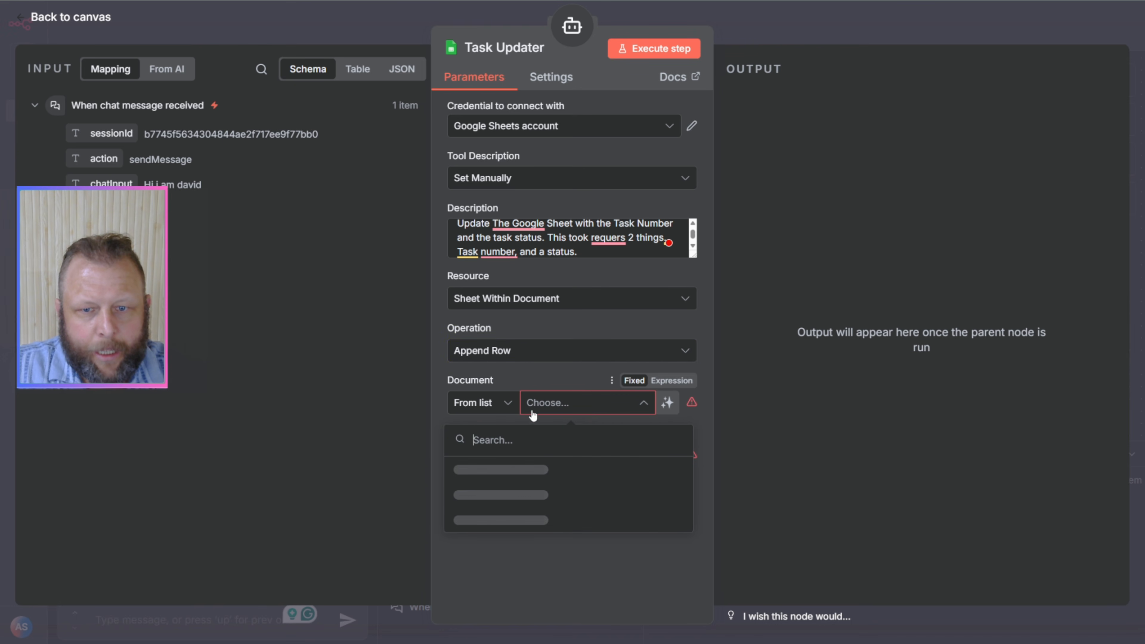
left_click(508, 470)
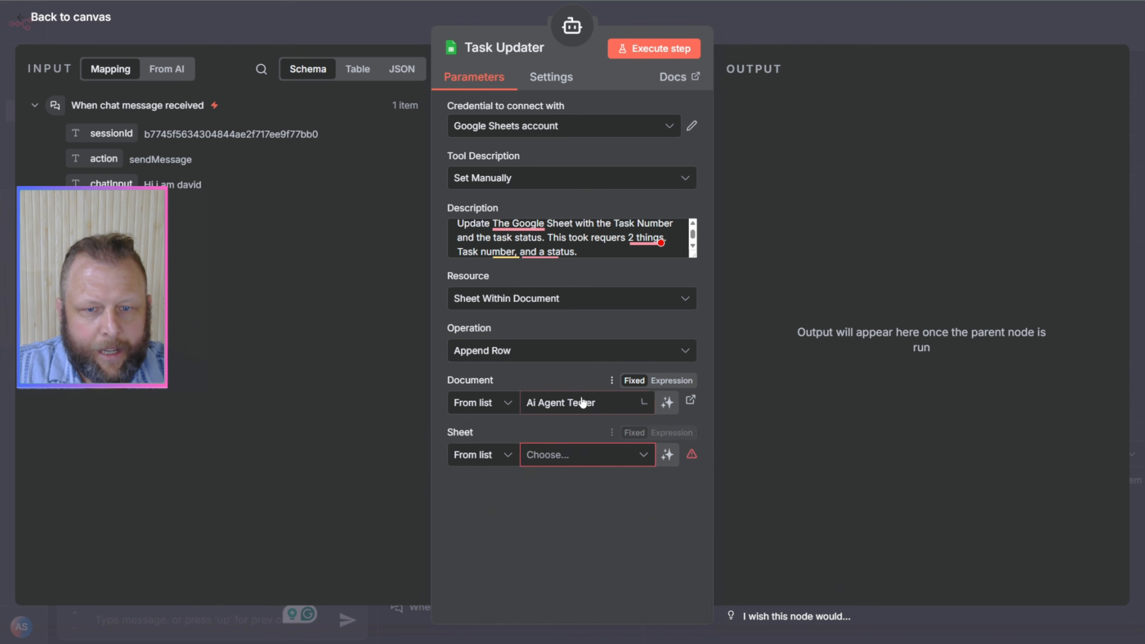
left_click(587, 458)
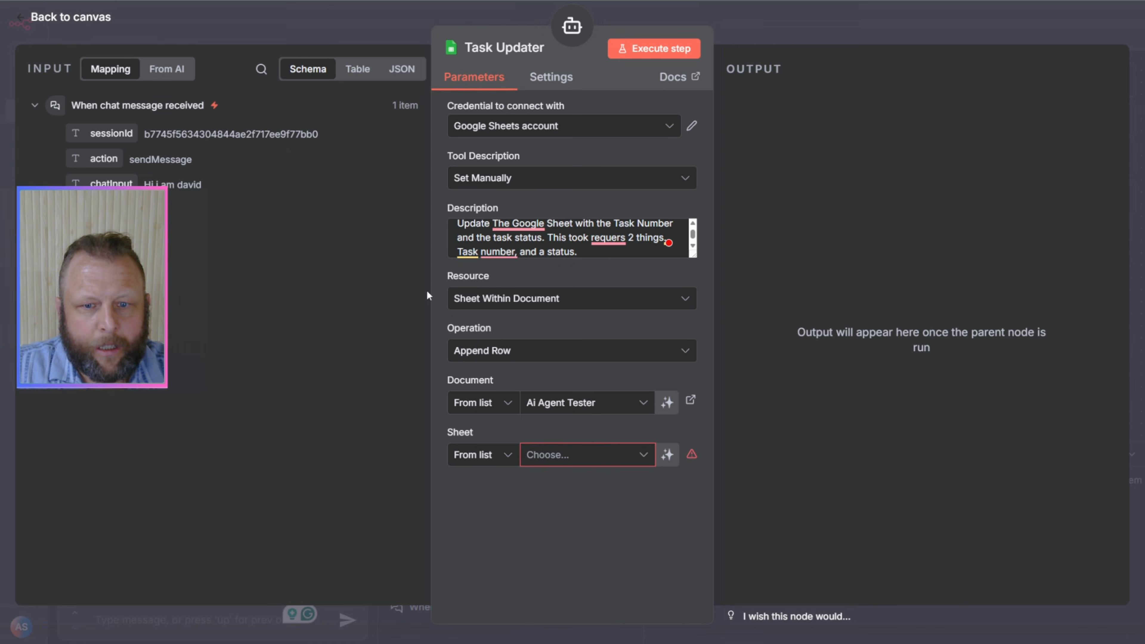
left_click(614, 456)
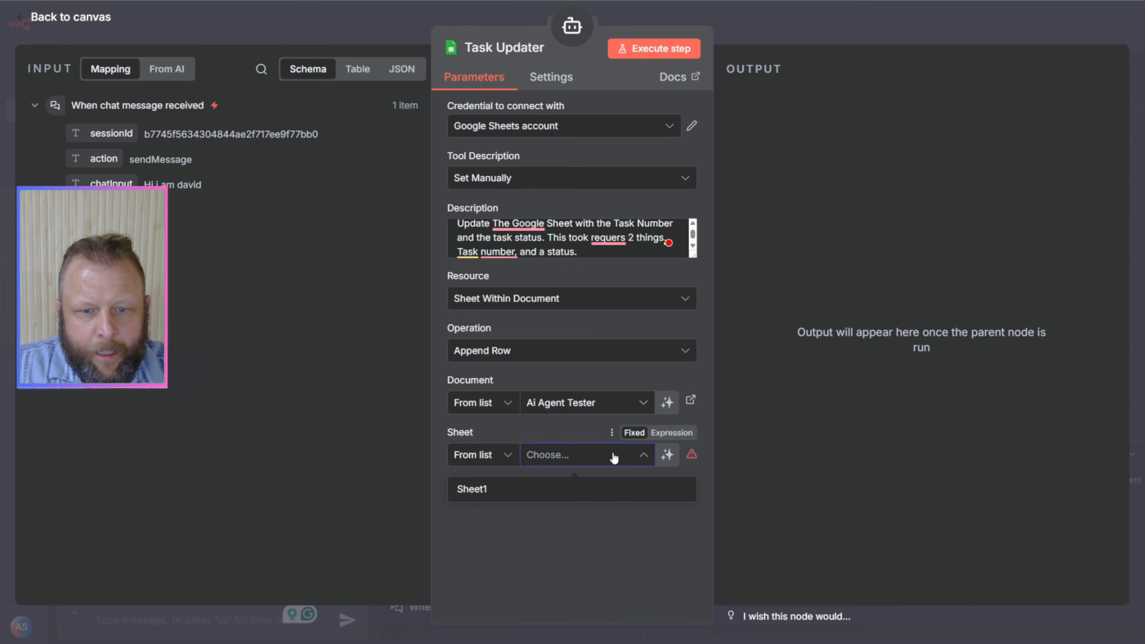
left_click(540, 491)
scroll(630, 335, "down", 1)
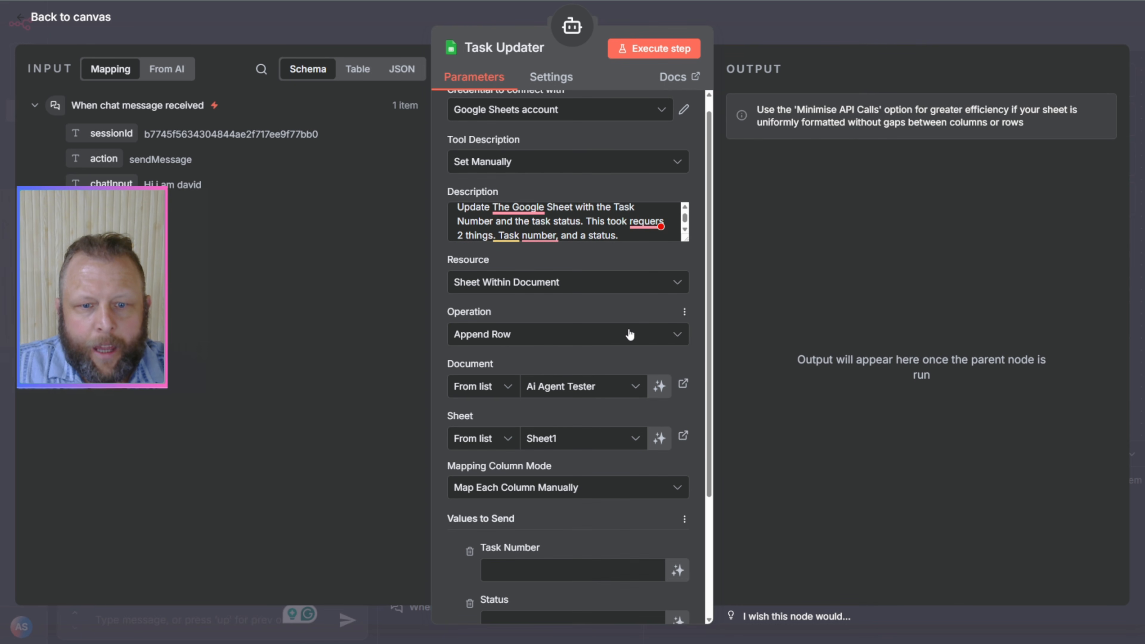
scroll(630, 335, "down", 3)
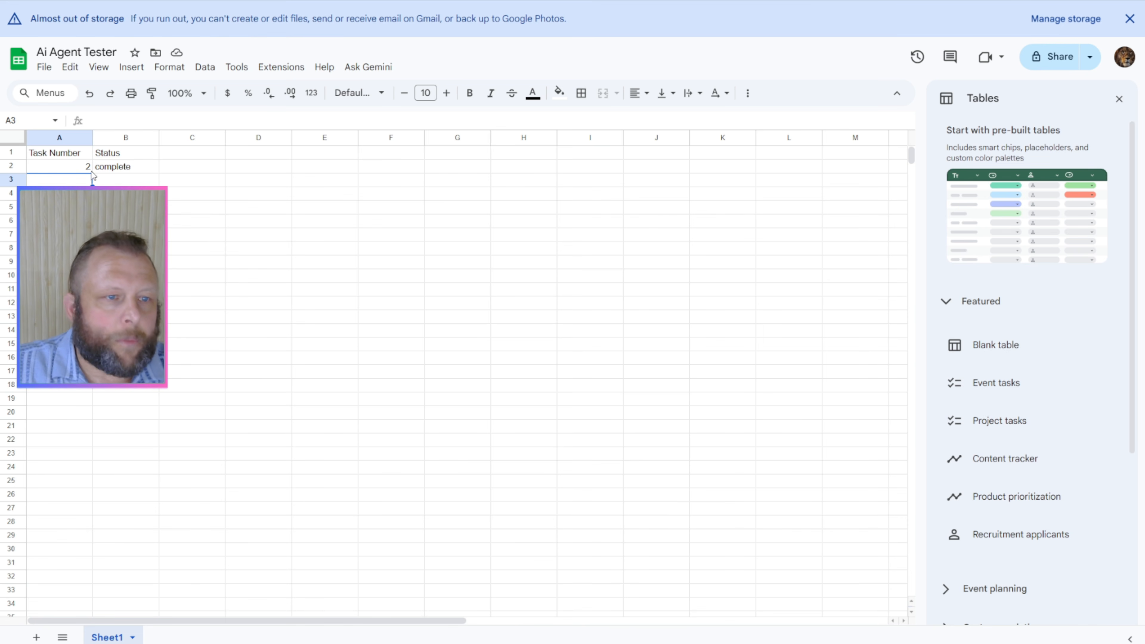
Step: In the Ai Agent Tester spreadsheet in Google Sheets, examine the Task Number and Status columns and the rows available for new entries
key("Down")
key("Down")
key("Down")
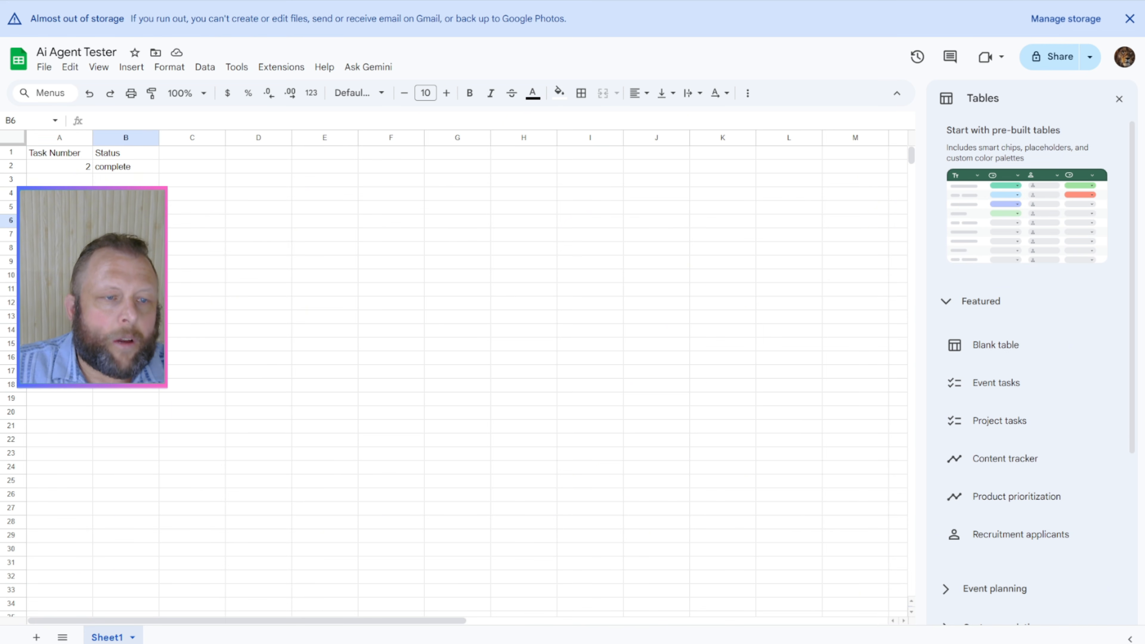
key("Left")
left_click(76, 173)
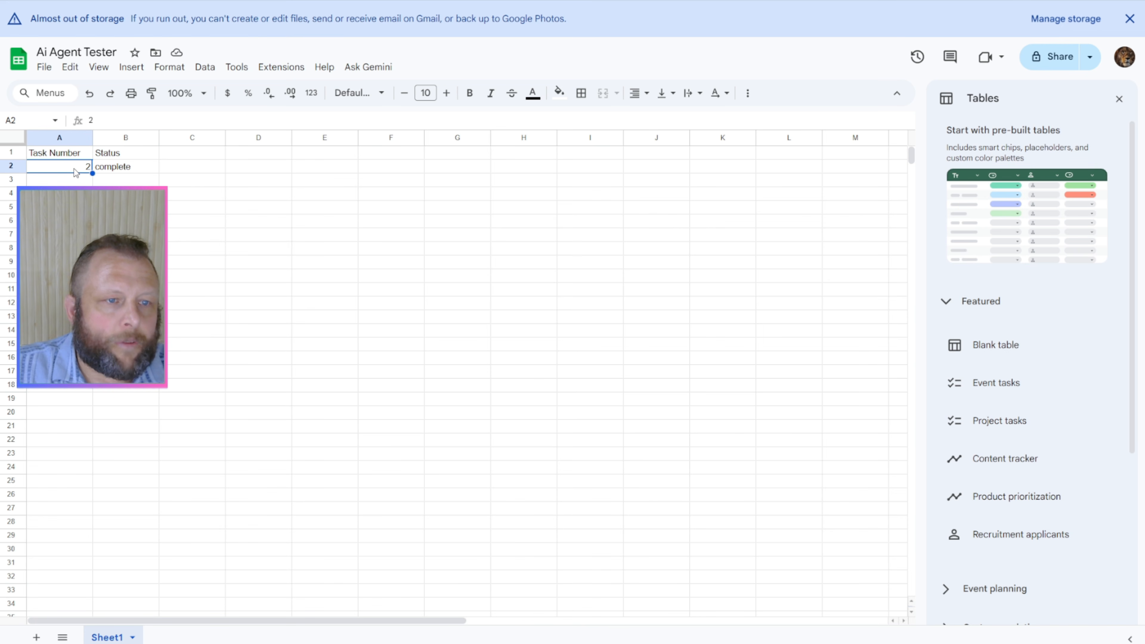
left_click(108, 171)
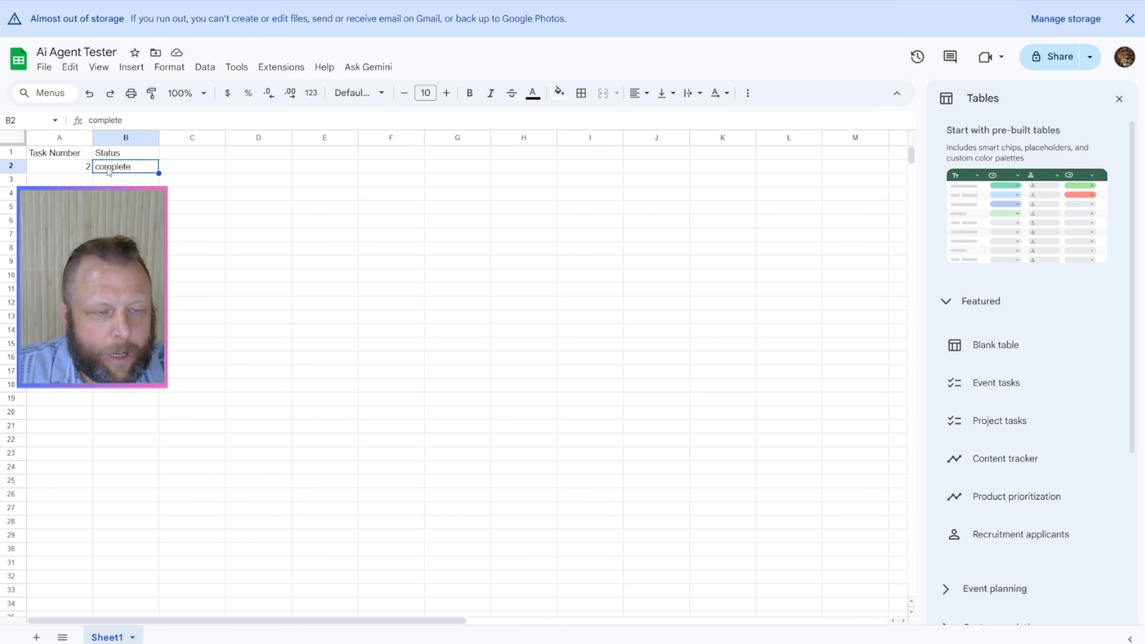
left_click(70, 182)
left_click(102, 182)
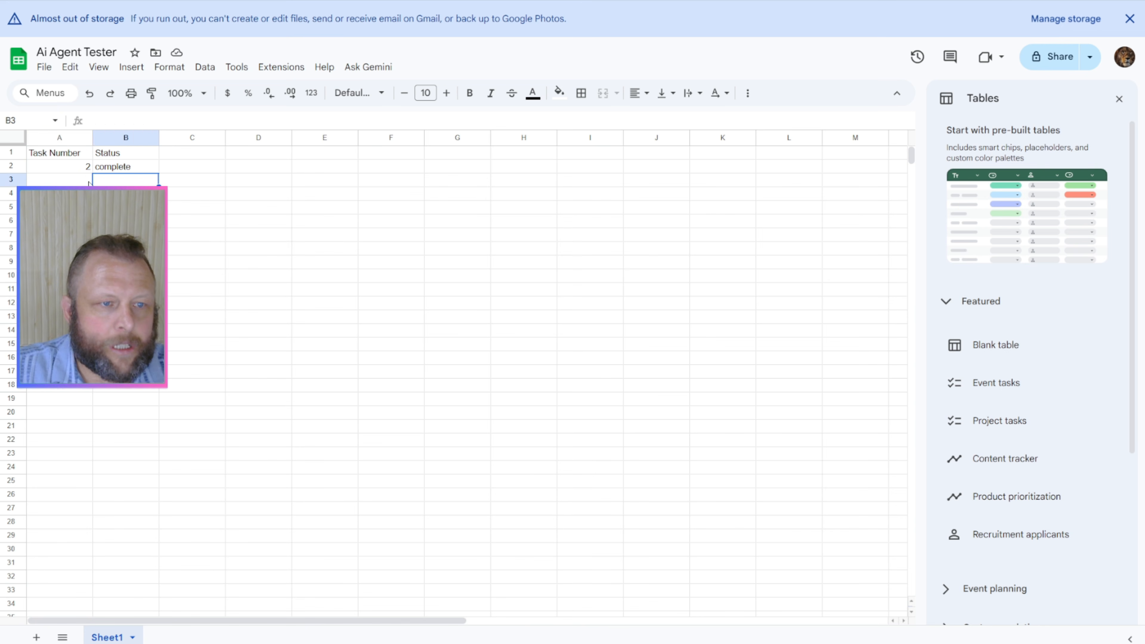
left_click(83, 183)
left_click(83, 192)
left_click(104, 193)
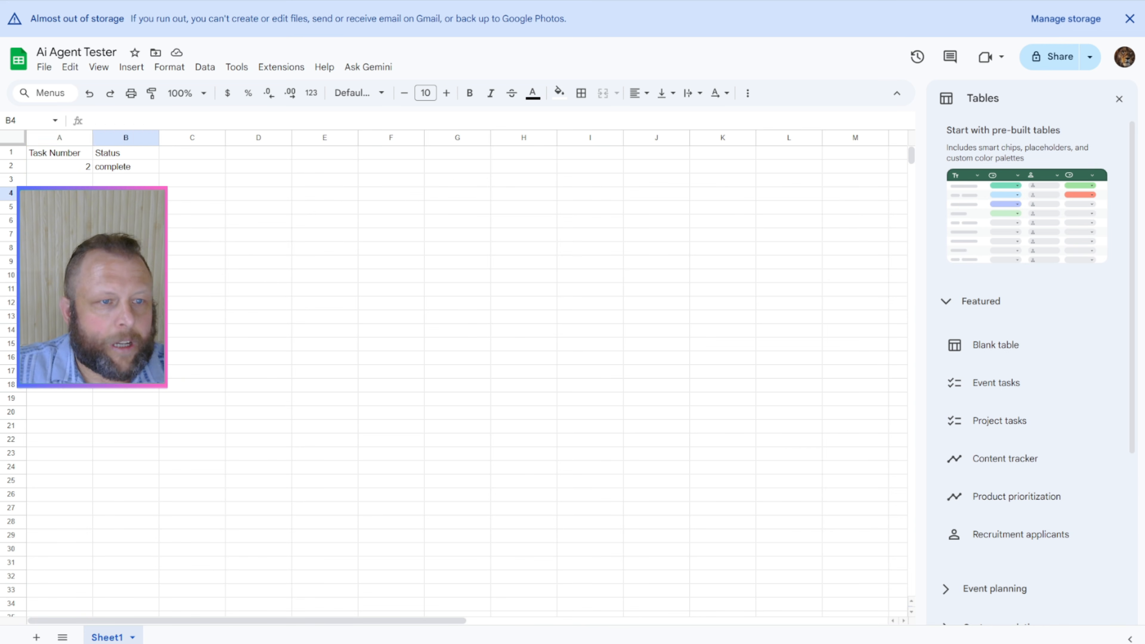
left_click(82, 193)
left_click(84, 182)
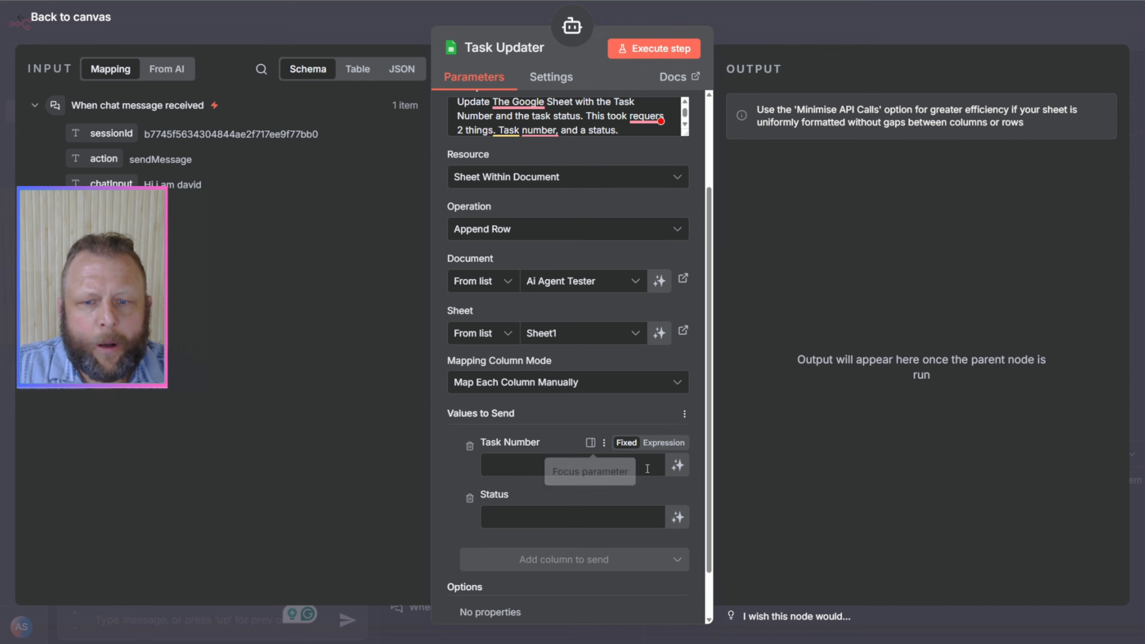
Step: Back in n8n, let the model define both the Task Number and Status values to send, and return to the canvas
left_click(677, 465)
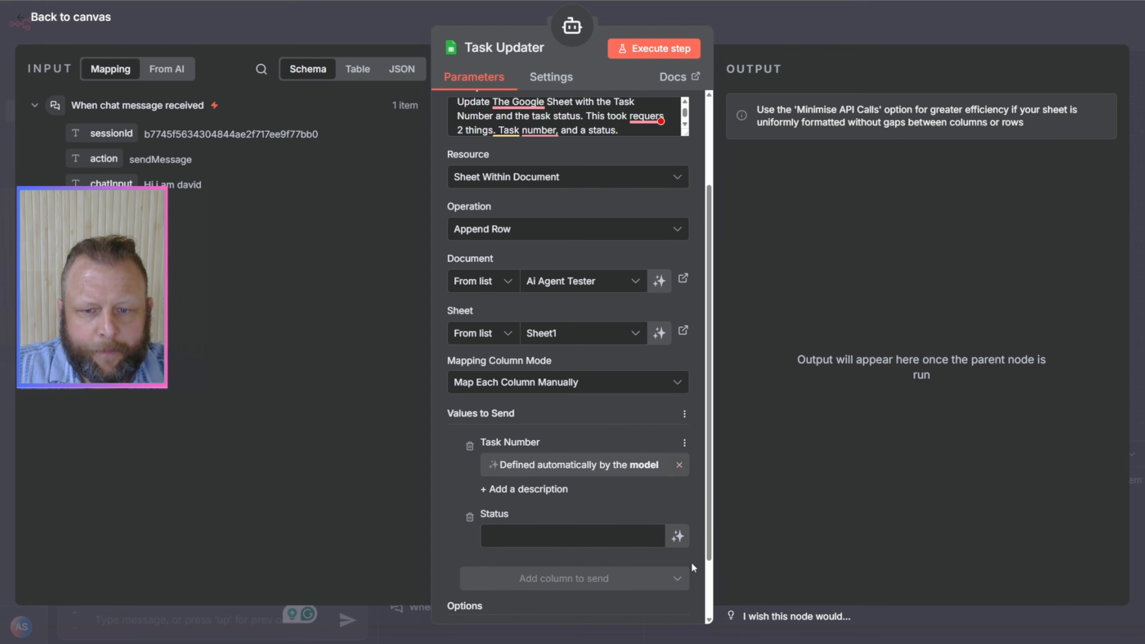
scroll(663, 519, "down", 1)
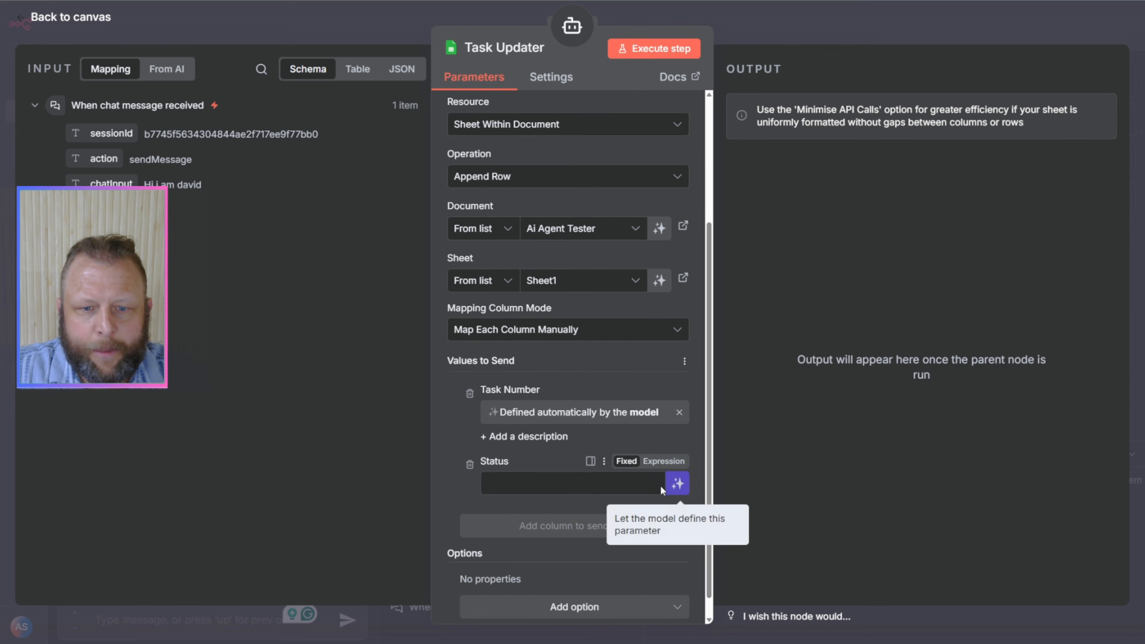
left_click(677, 484)
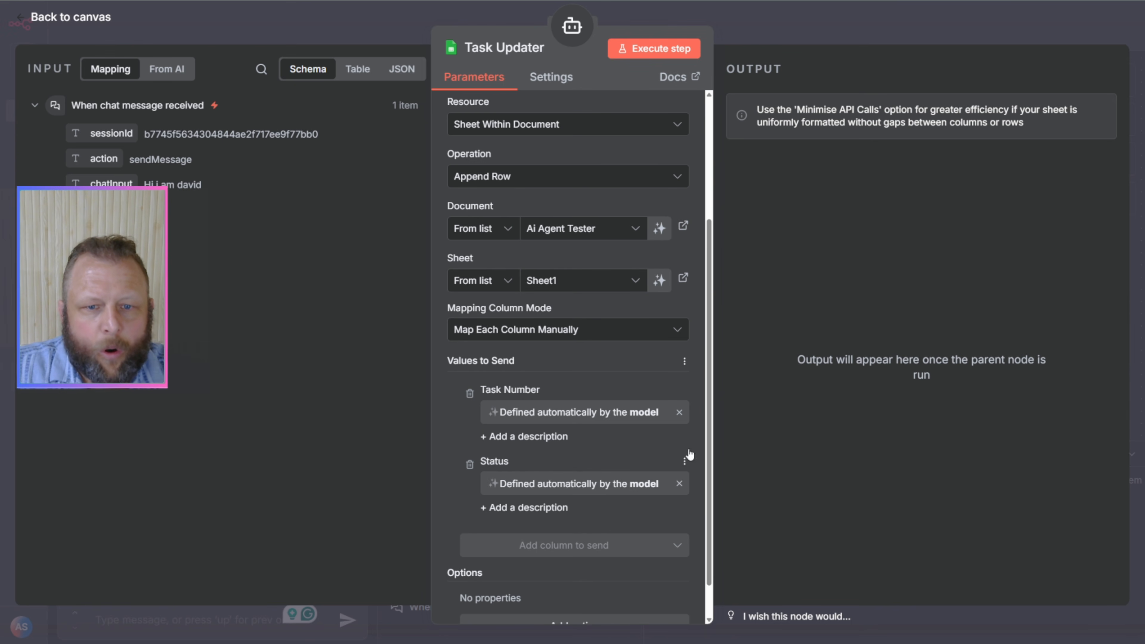
scroll(555, 495, "down", 2)
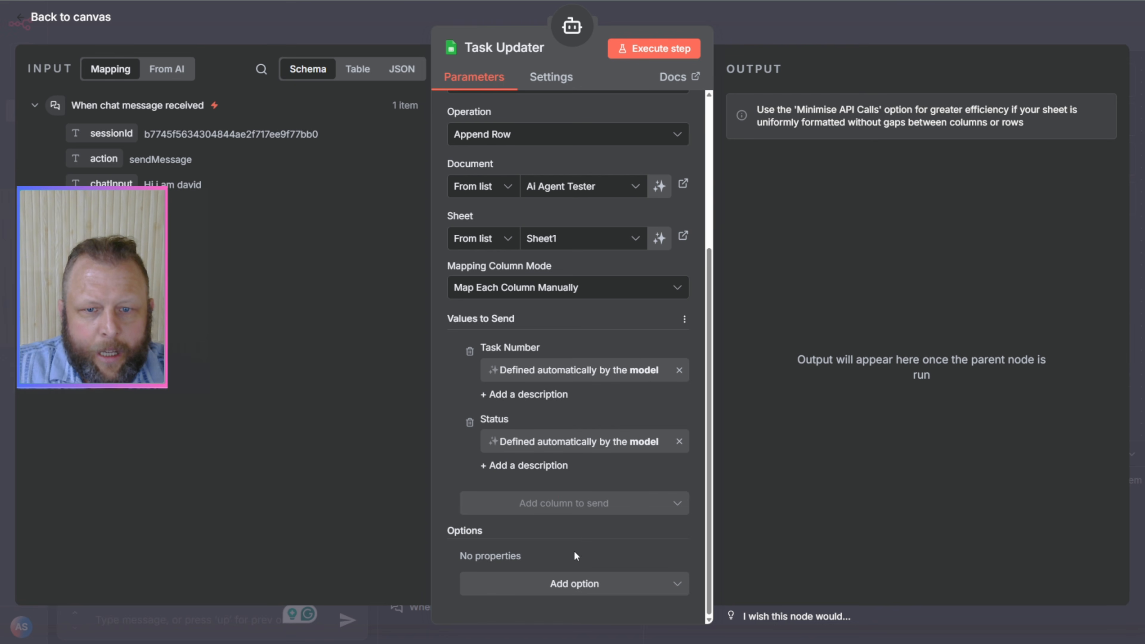
scroll(619, 349, "up", 10)
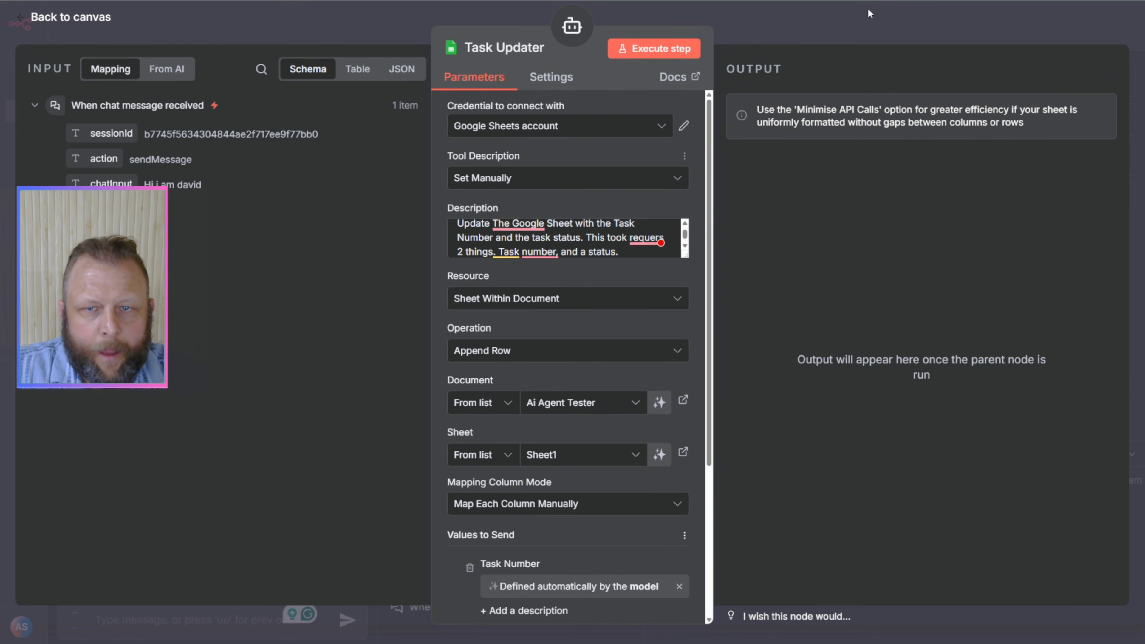
left_click(815, 43)
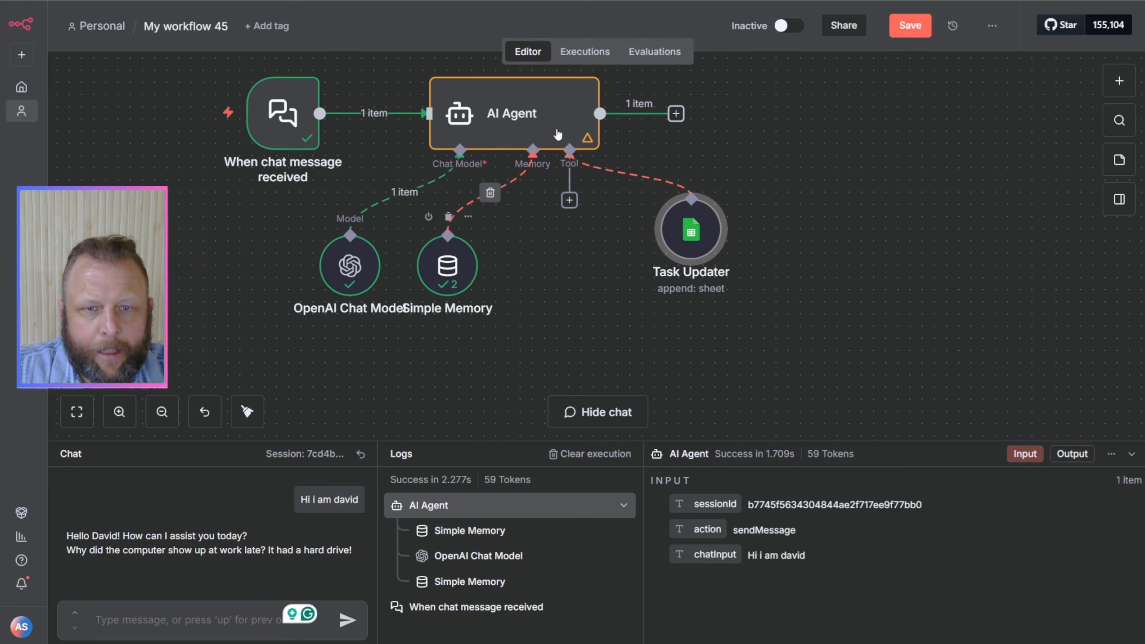
Step: In the AI Agent's system message, replace the joke instruction with a new paragraph "You have access to the following tools" and close the node
double_click(542, 124)
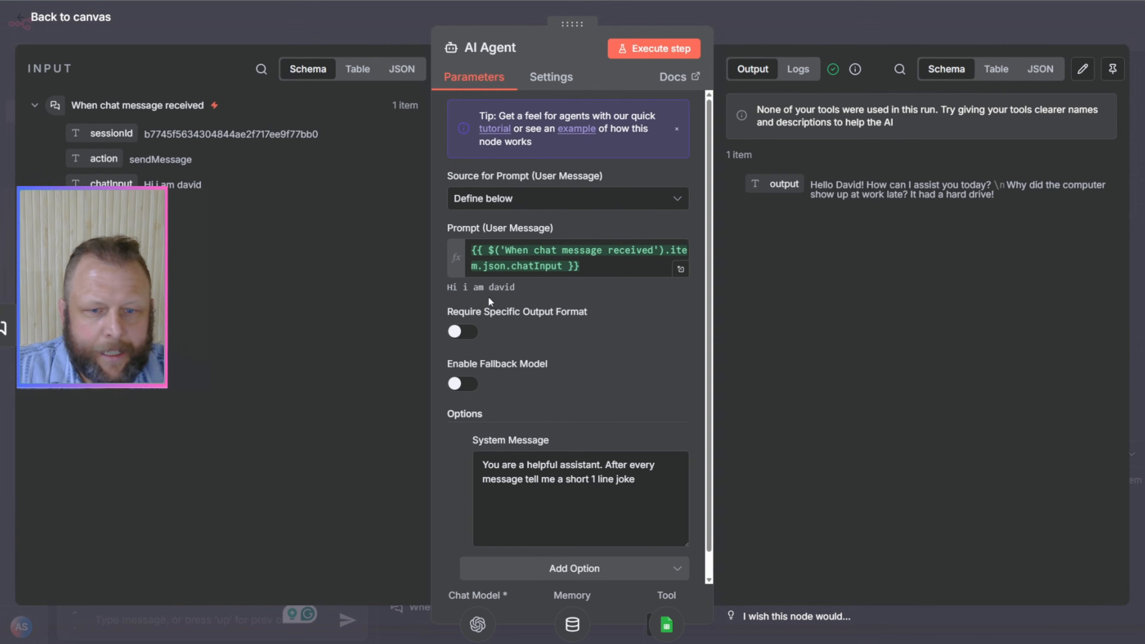
left_click_drag(661, 487, 608, 466)
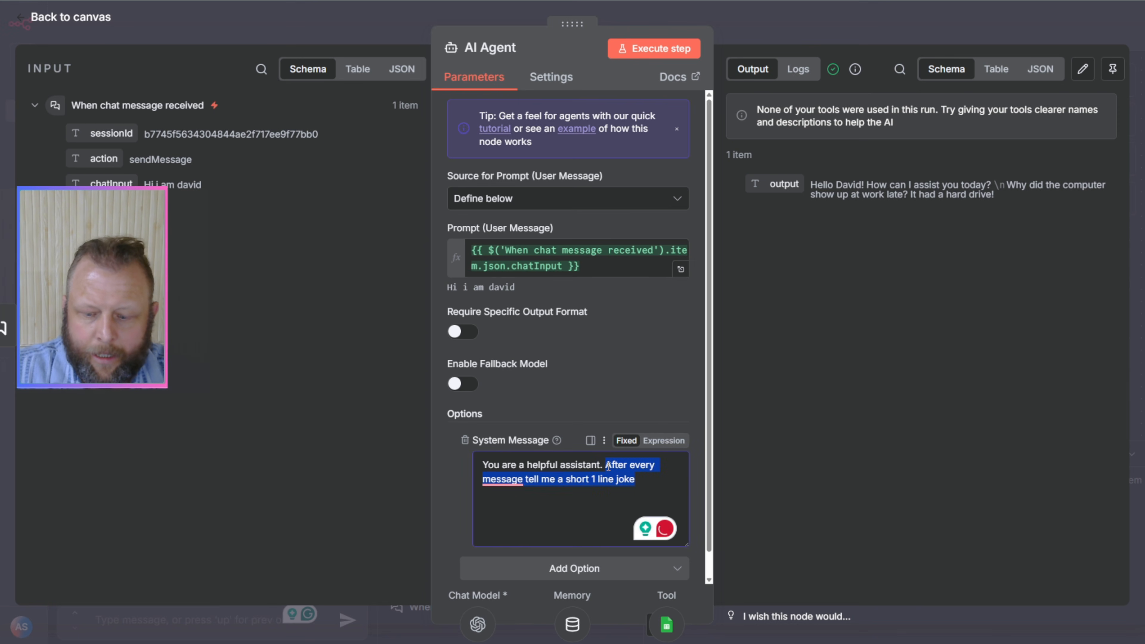
key("Return")
key("Return")
type("Y")
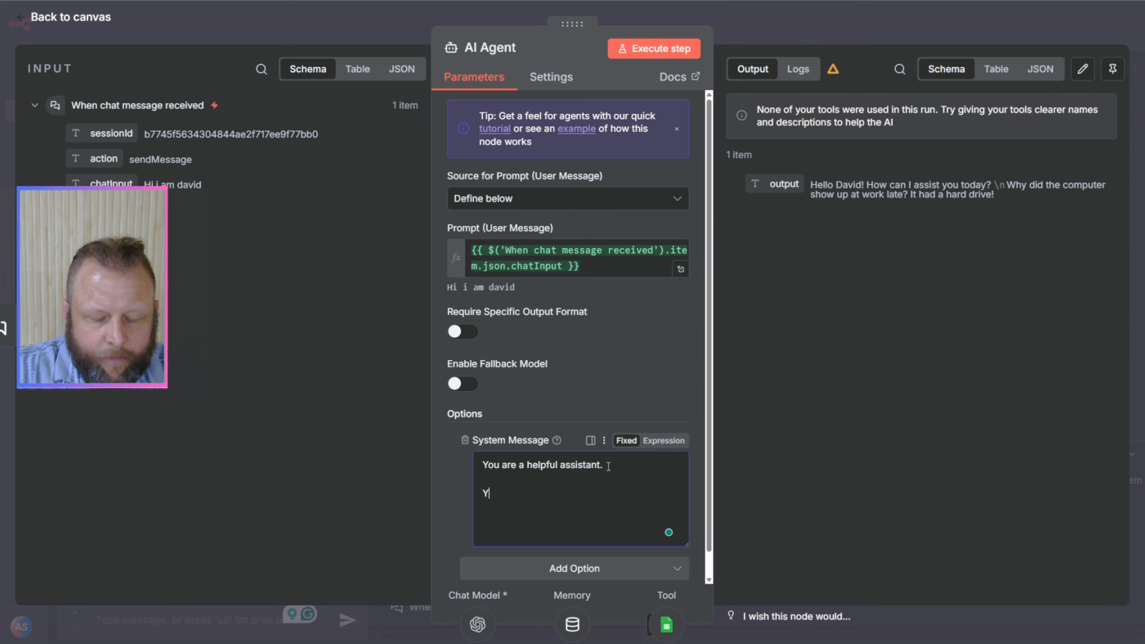
type("ou hac")
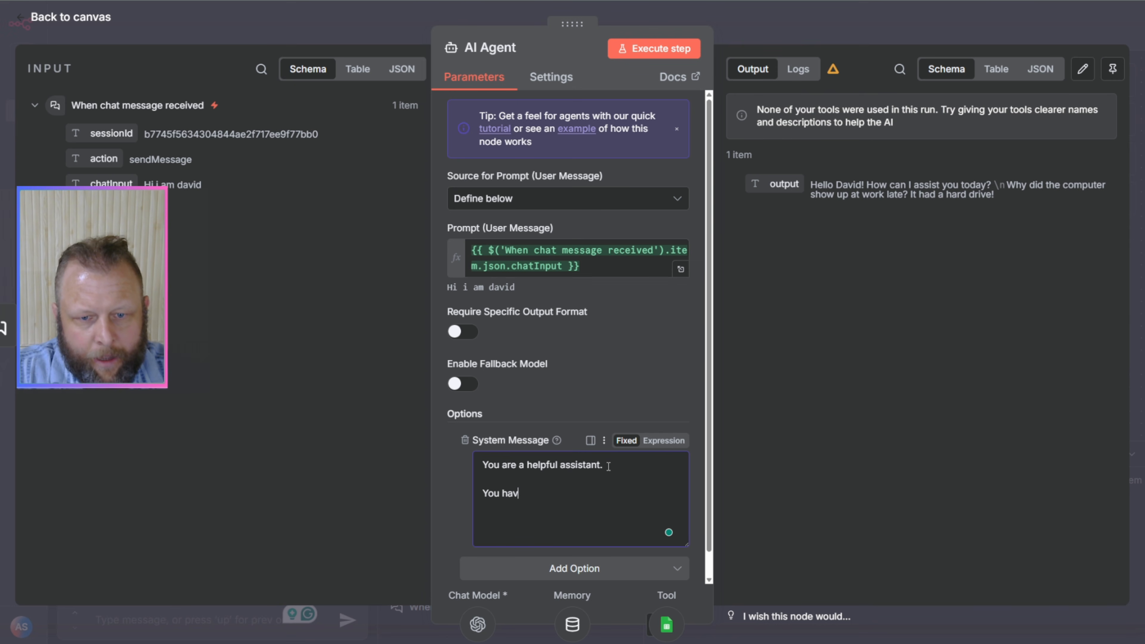
type("e access to the f")
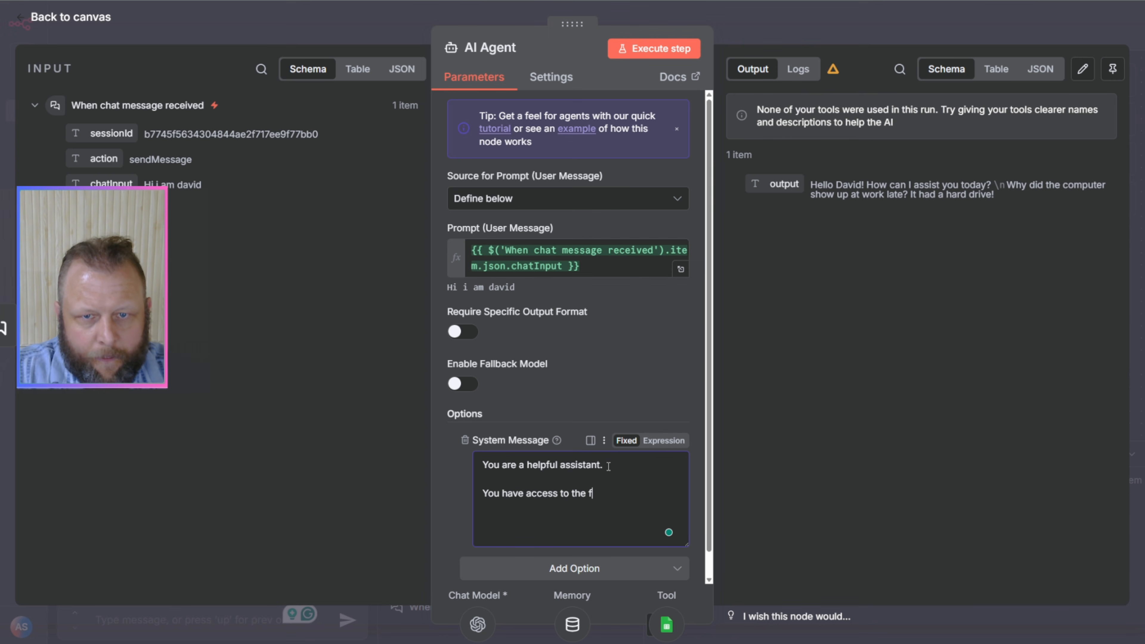
type("ollowing too")
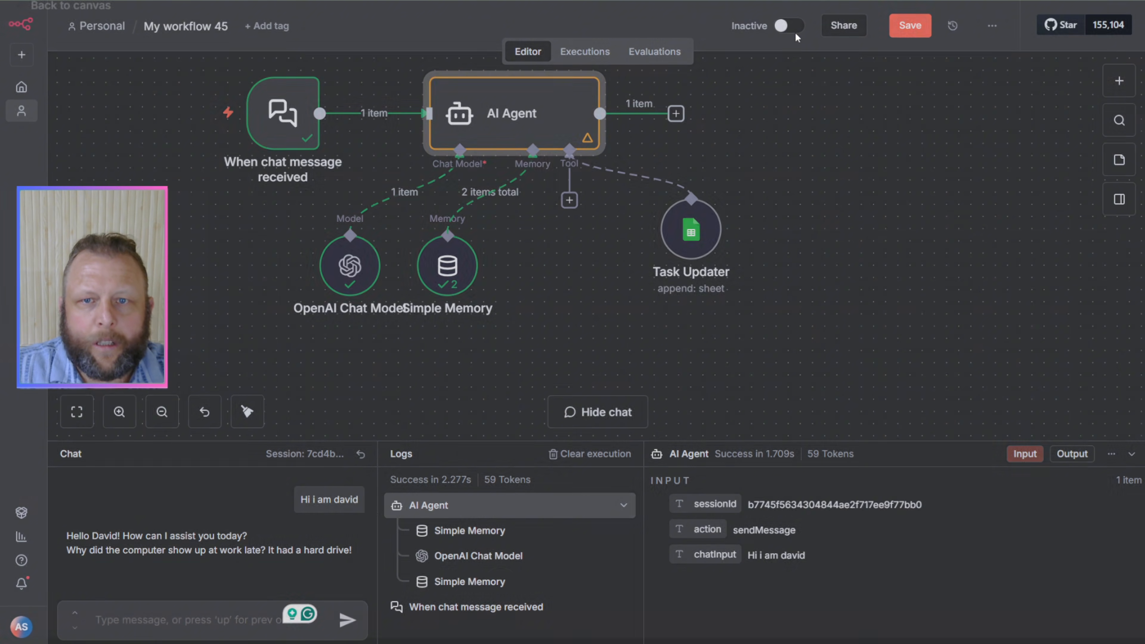
left_click(812, 24)
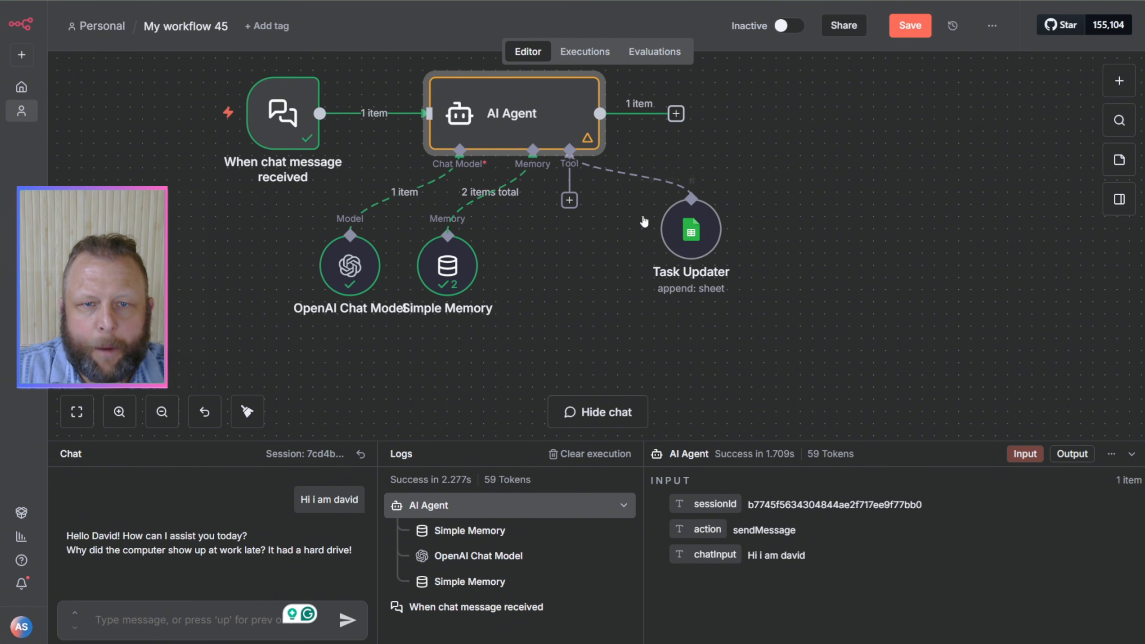
Step: In the AI Agent's system message, add a colon and the line "1) The Task updater - Use this tool to add a new task to a google sheet."
double_click(513, 118)
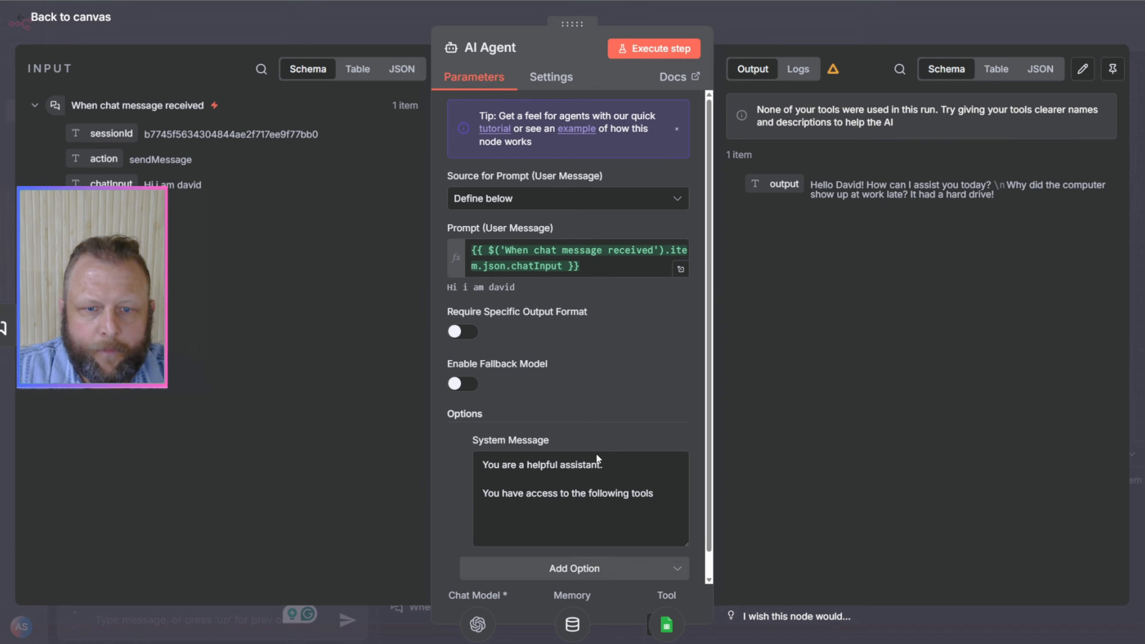
left_click(661, 498)
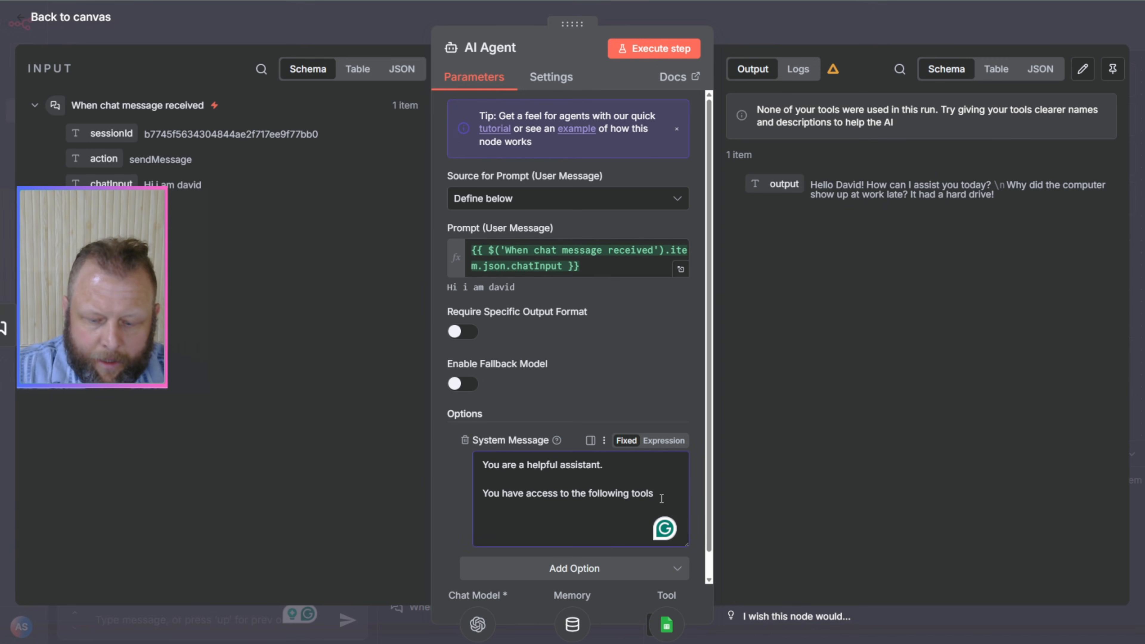
key("Return")
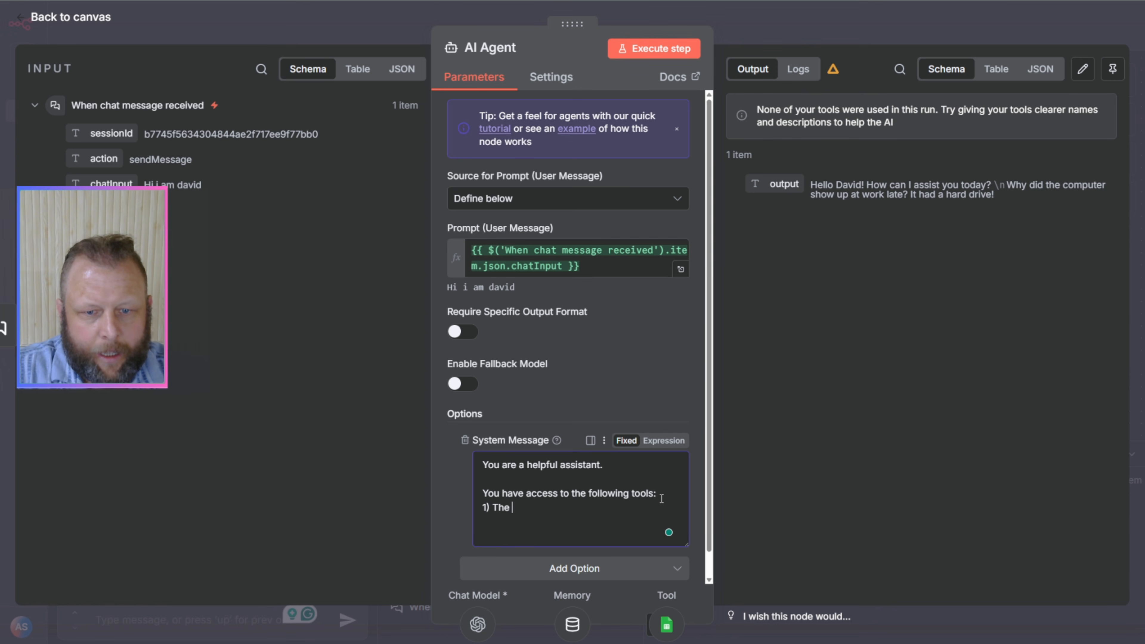
type("1) The Task updat")
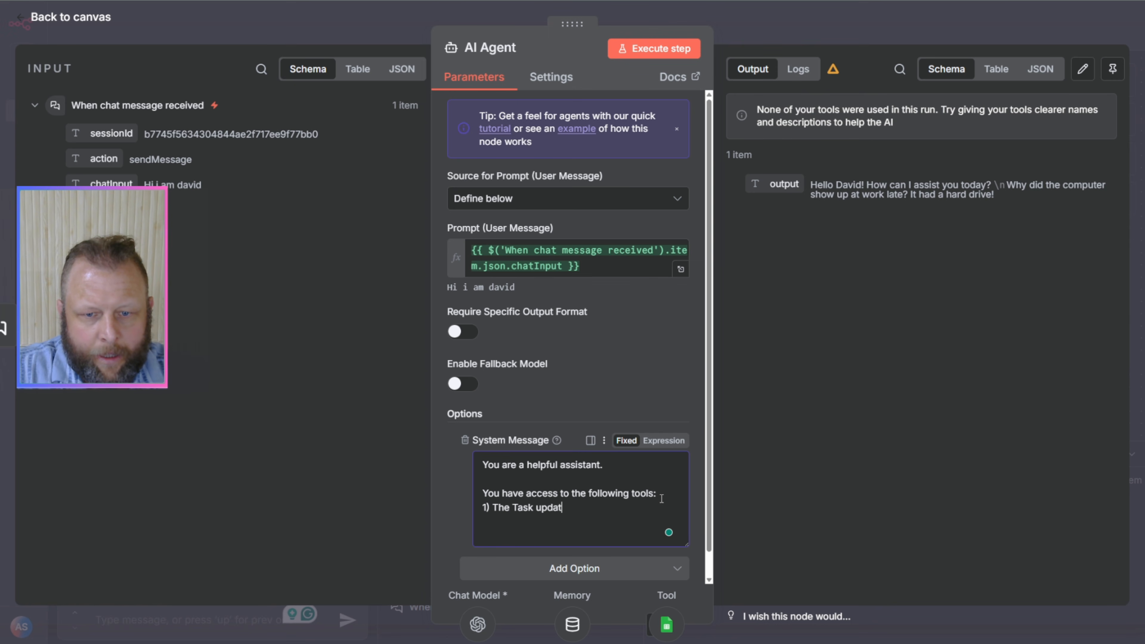
type("er - ")
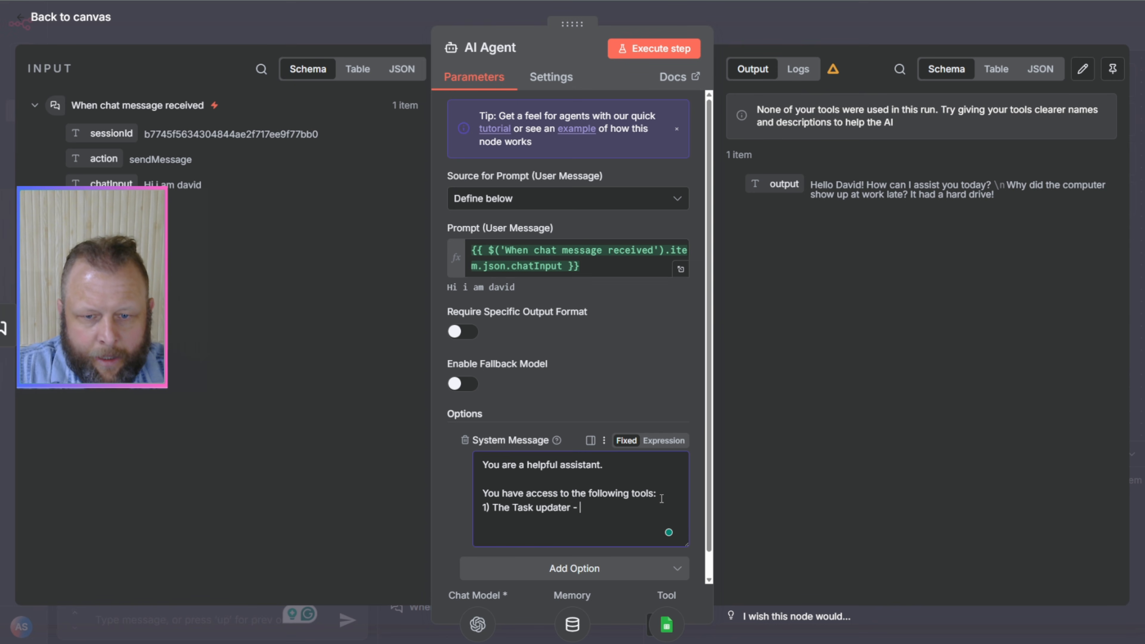
type("Use this to")
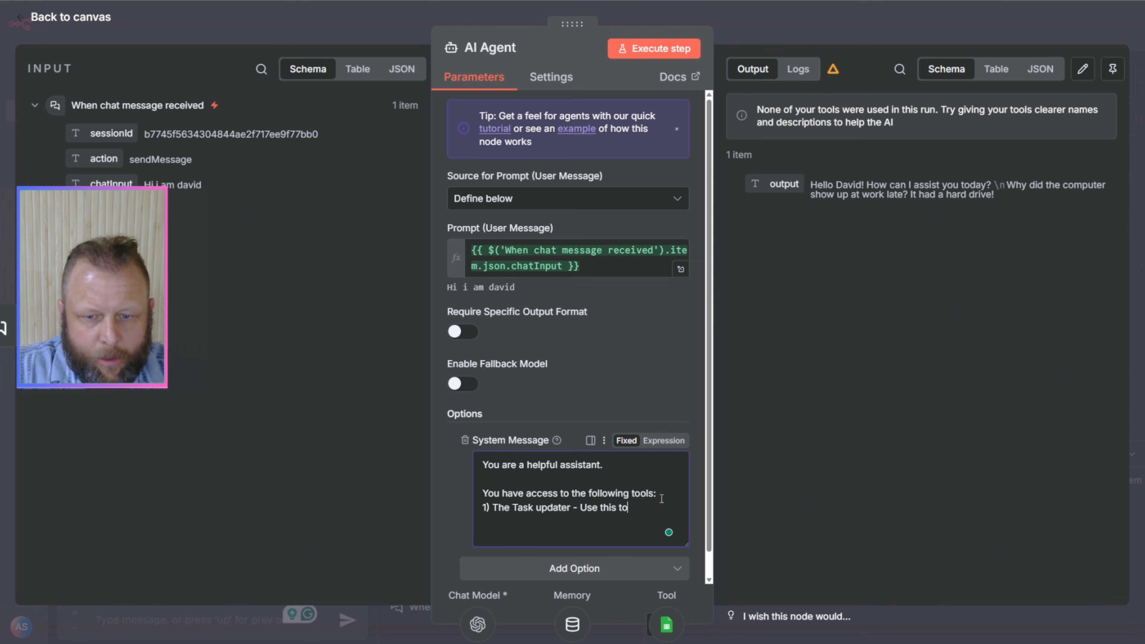
type("ol to add ")
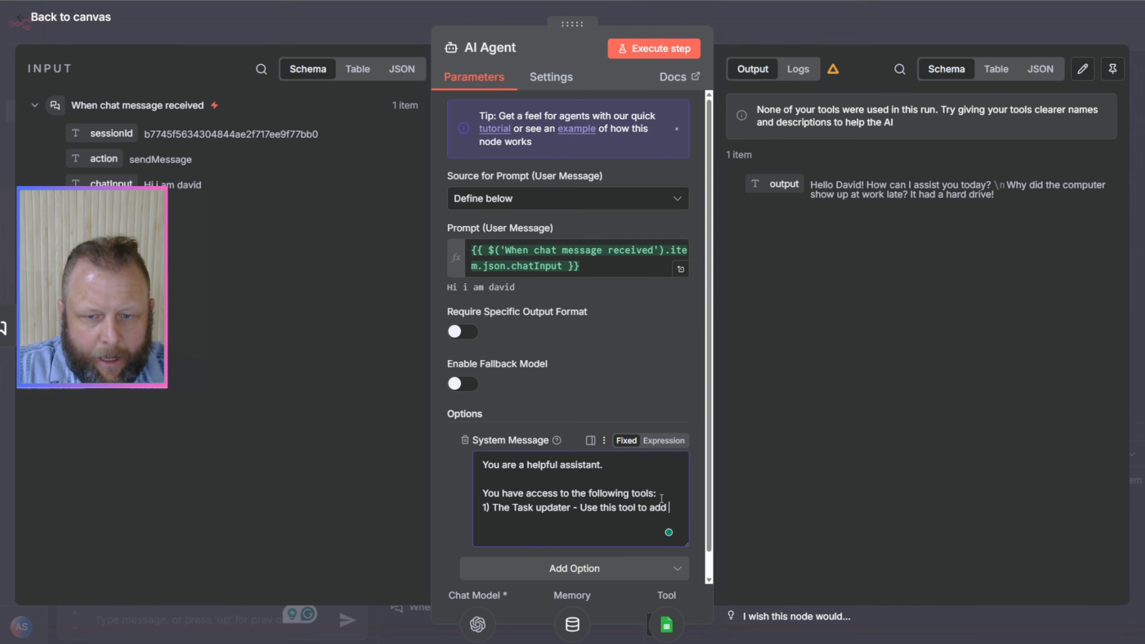
type("a eew ")
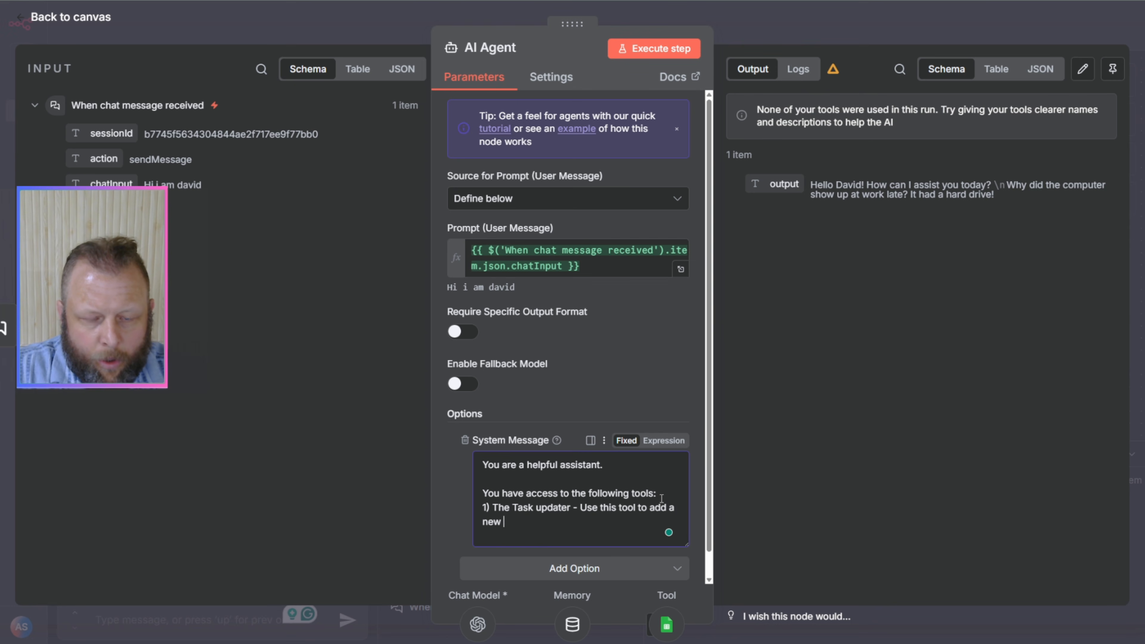
type("task to a")
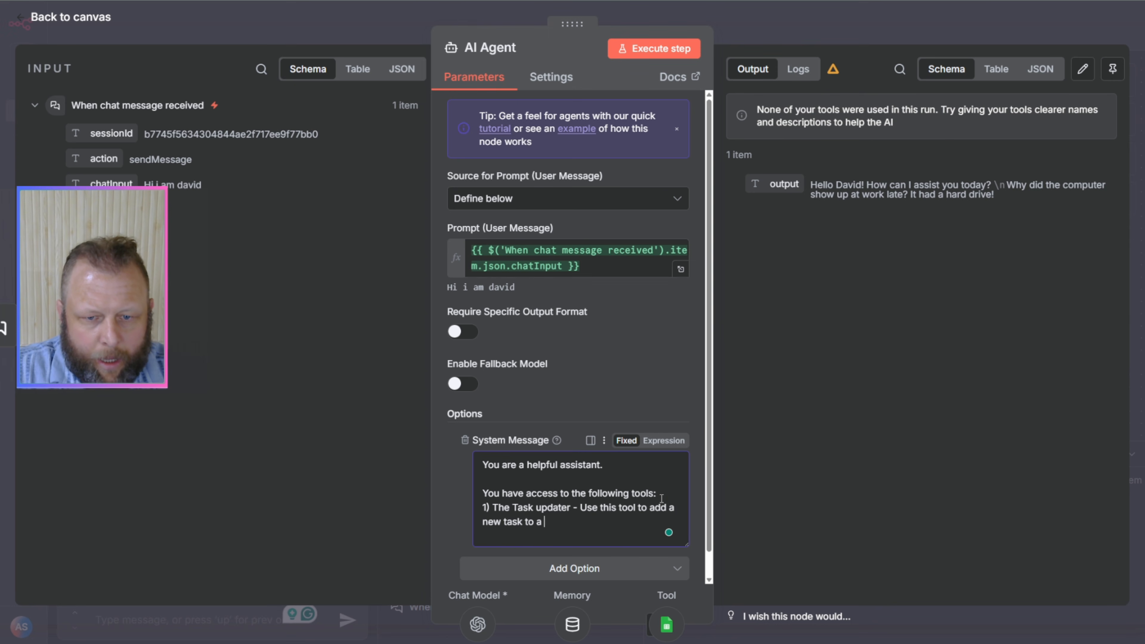
type(" google sheet. ")
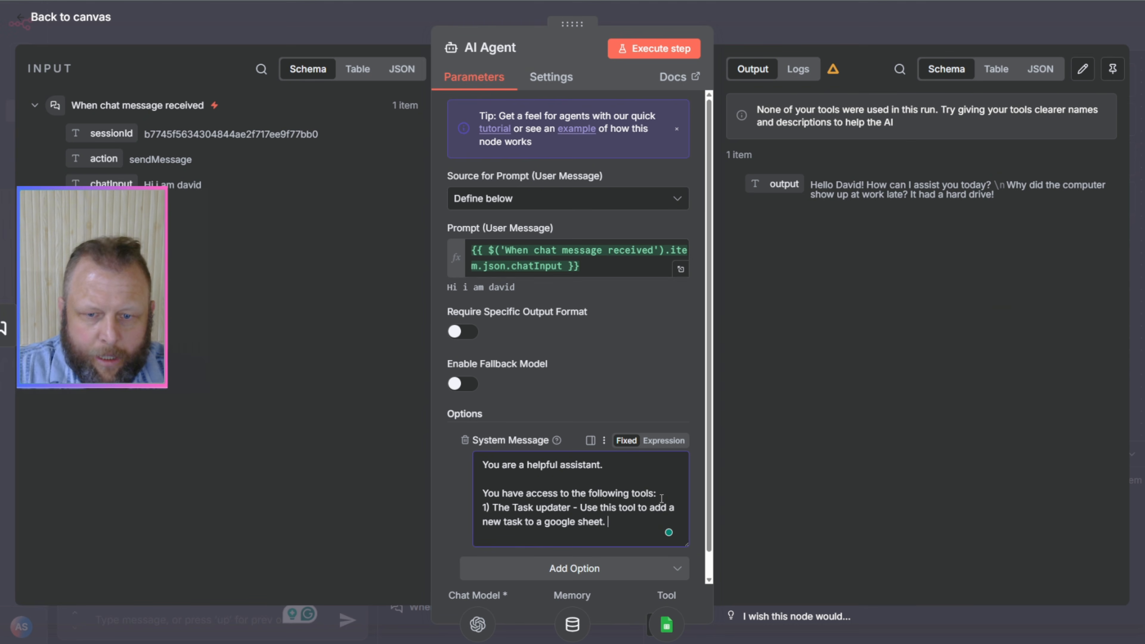
type("You will need")
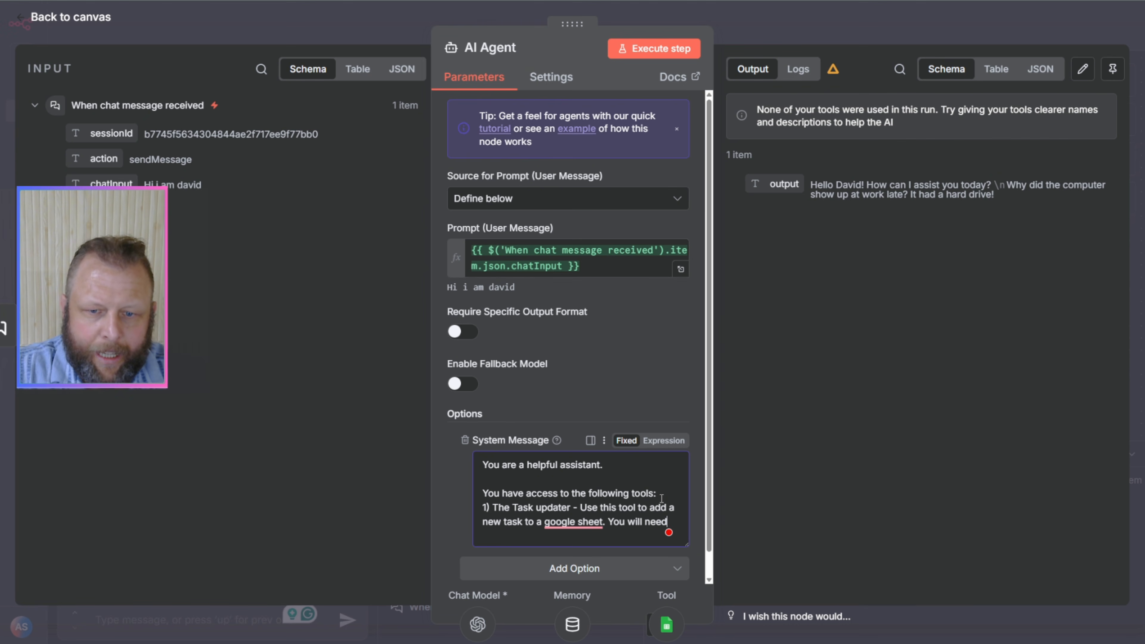
type(" the task nu")
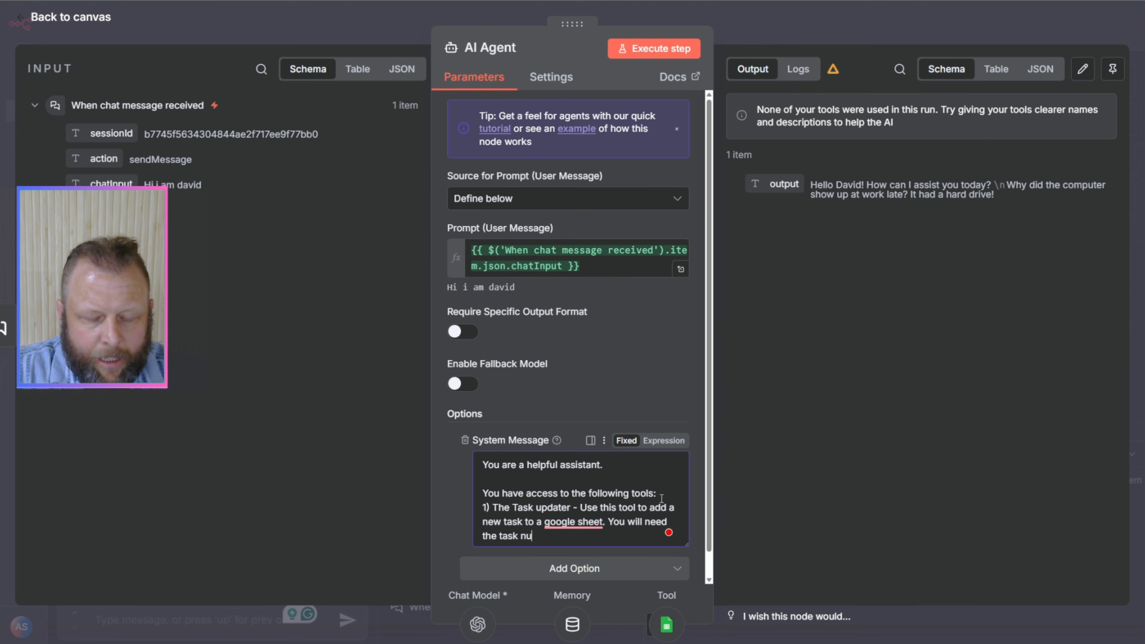
type("mber and a")
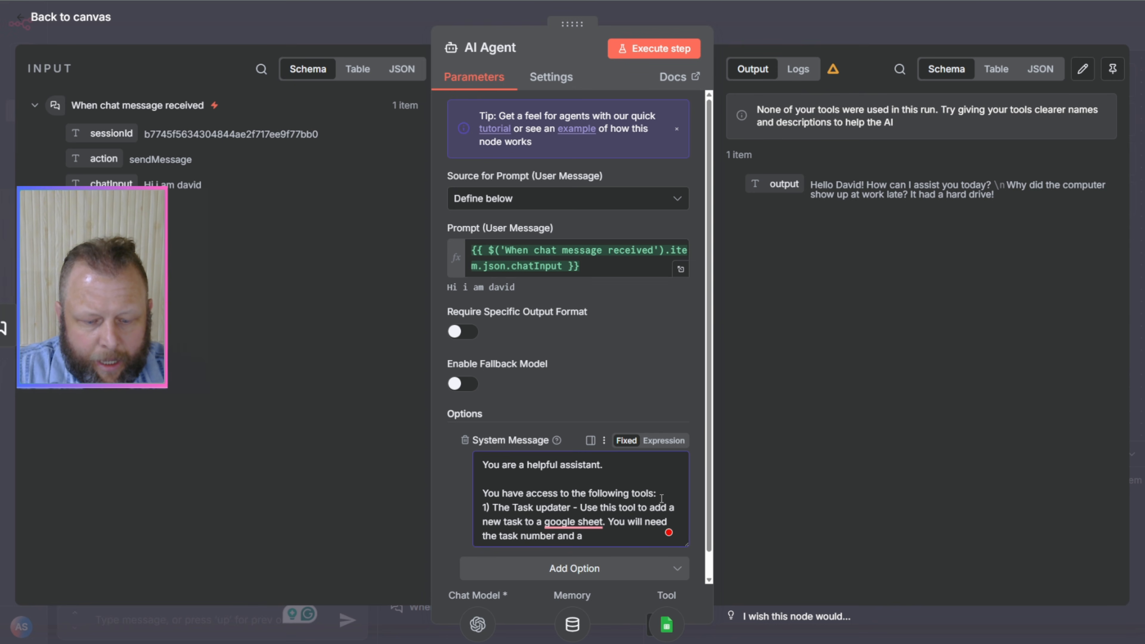
type(" task status.")
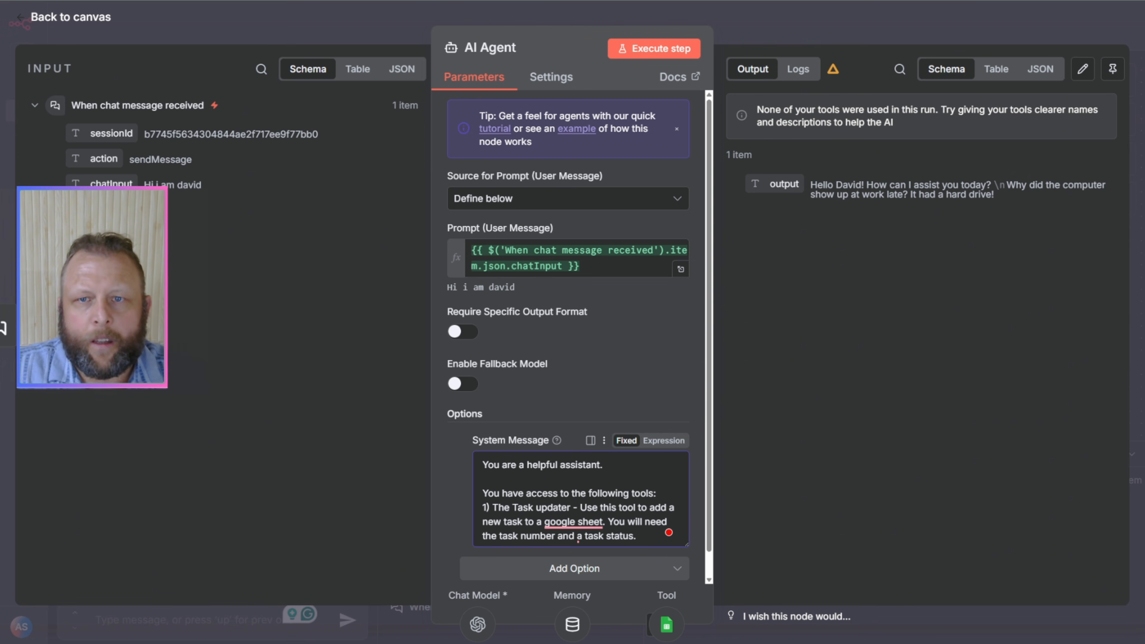
Step: Extend the Task updater instruction with "You will need the task number and a task status." and return to the canvas
key("Escape")
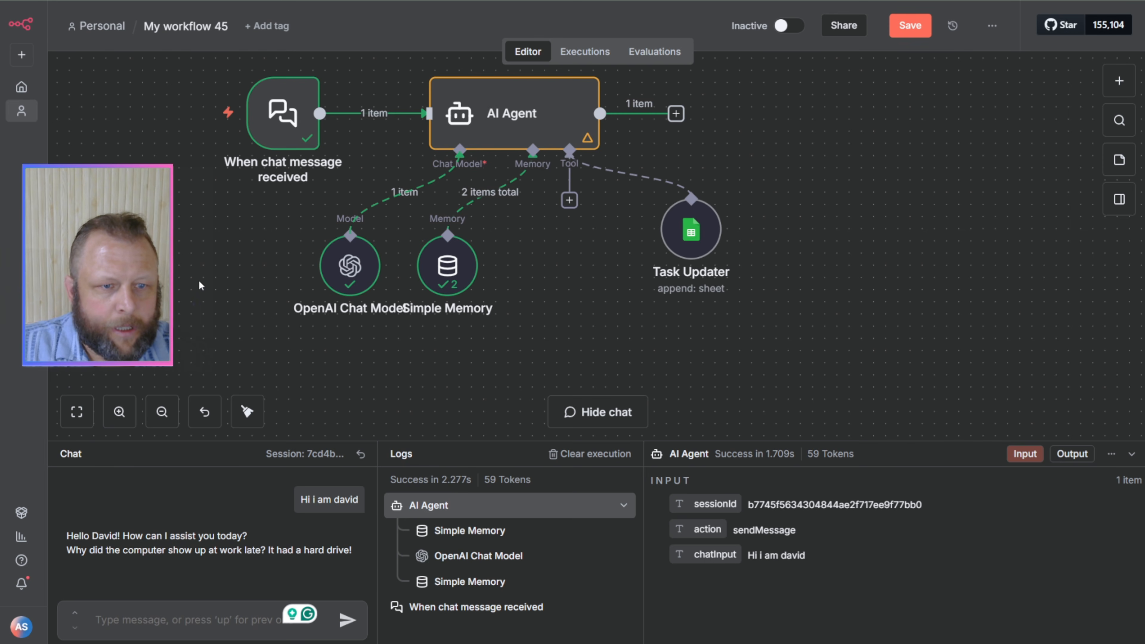
Step: Reset the chat to a fresh session and widen the chat area against the logs
left_click_drag(199, 281, 322, 337)
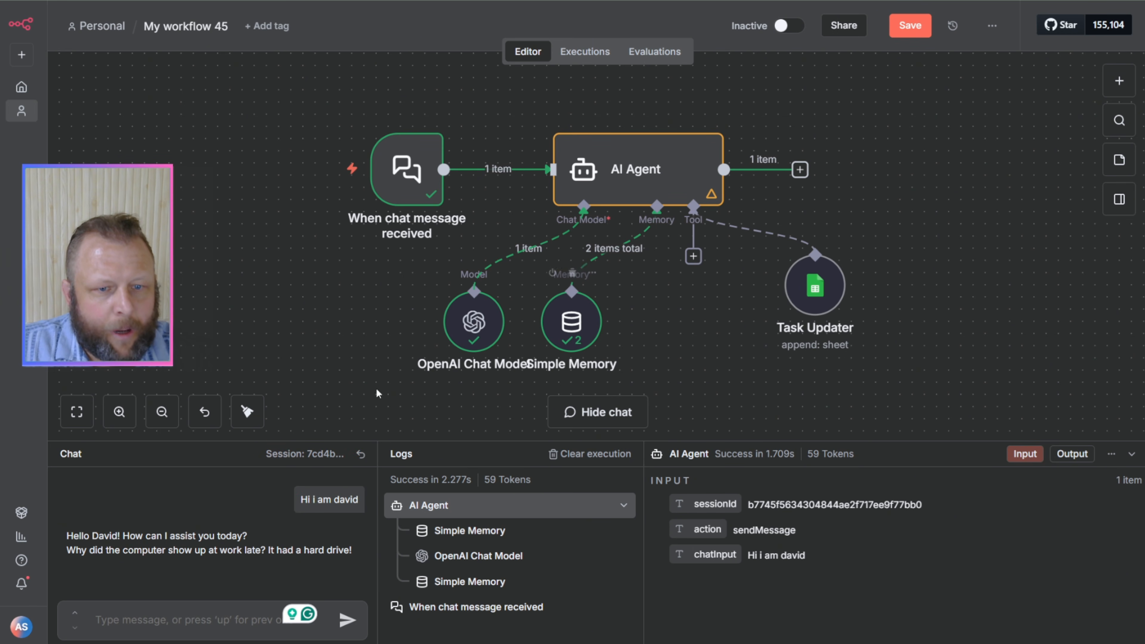
left_click(361, 456)
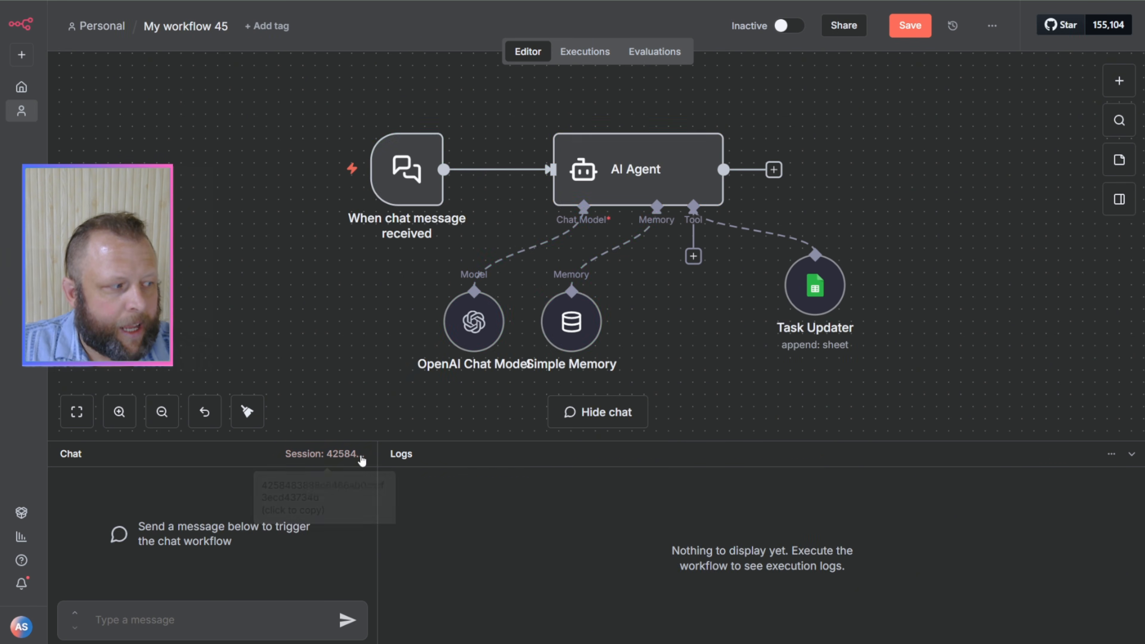
left_click(169, 623)
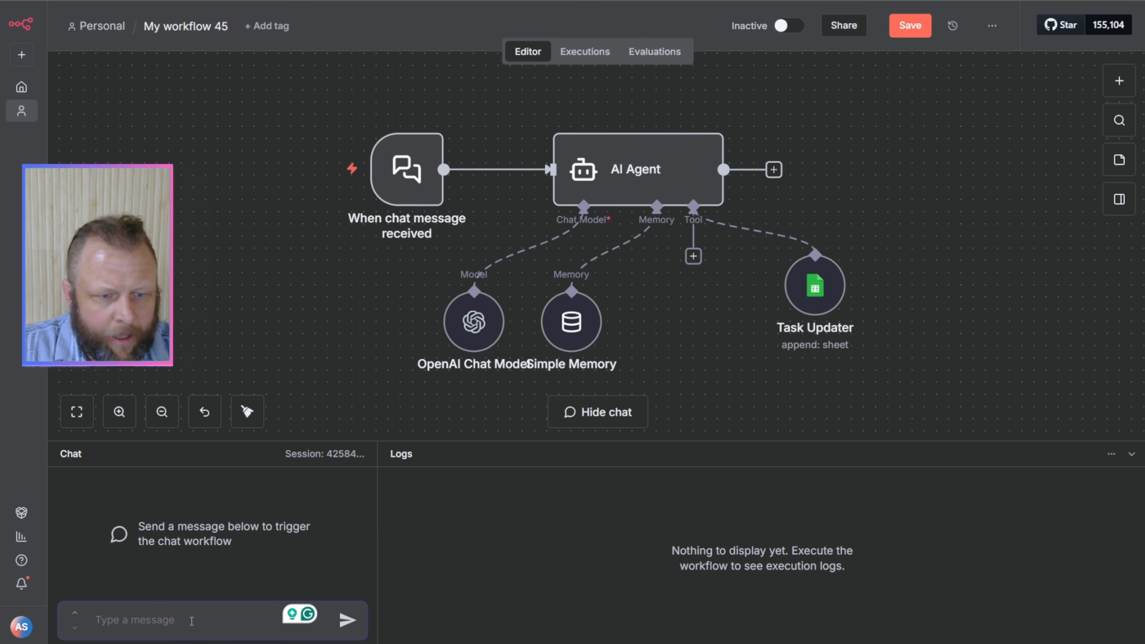
key("ctrl+plus")
key("ctrl+plus")
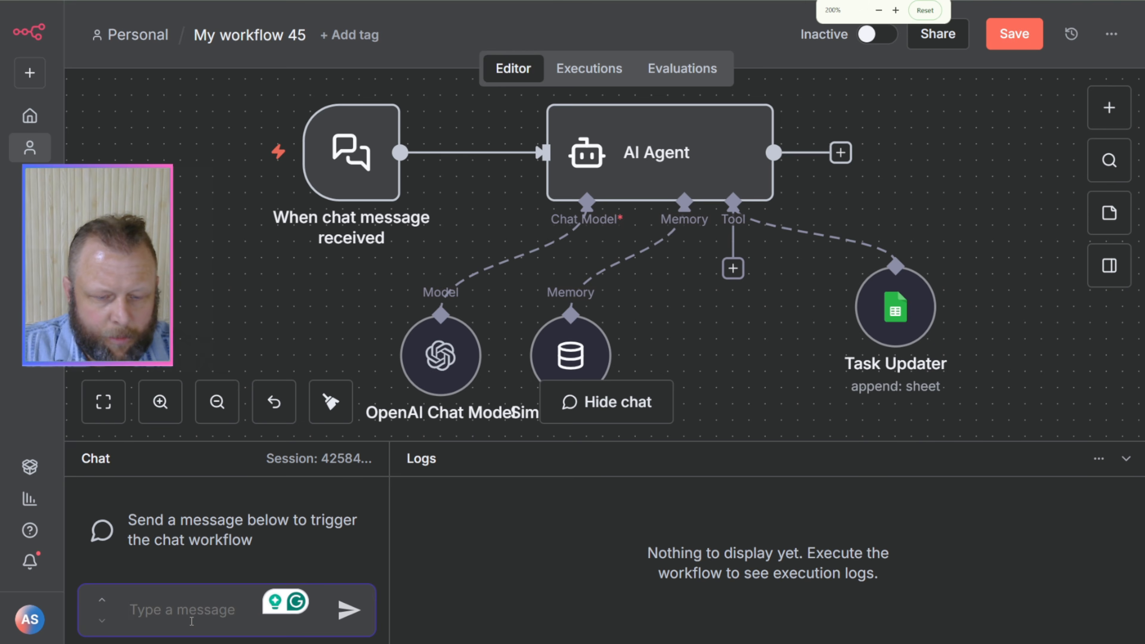
key("ctrl+minus")
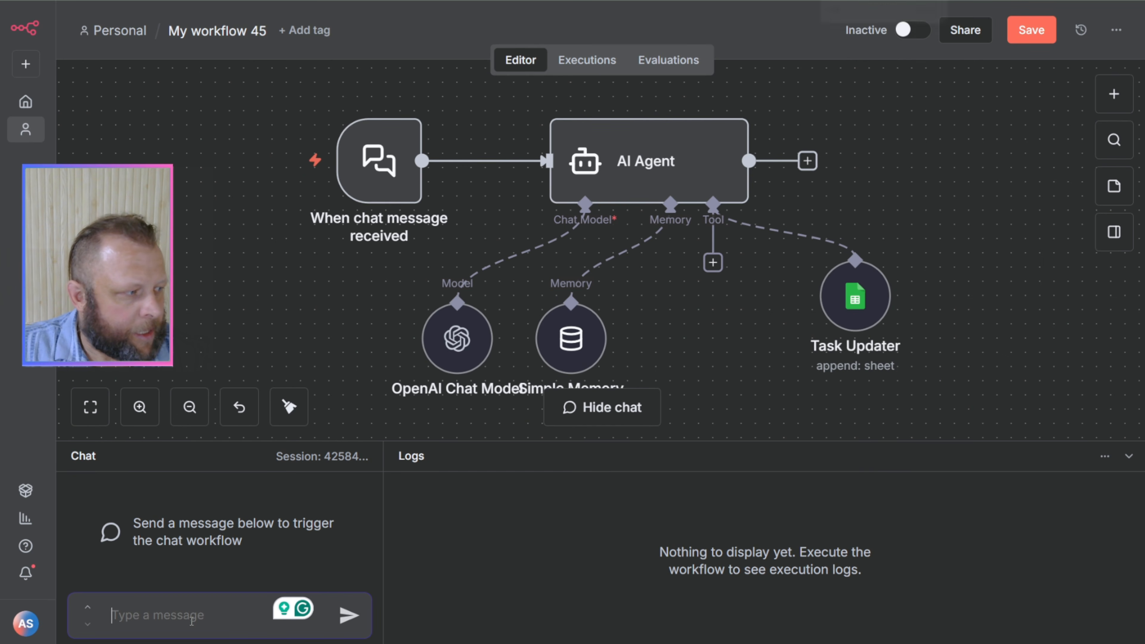
key("ctrl+plus")
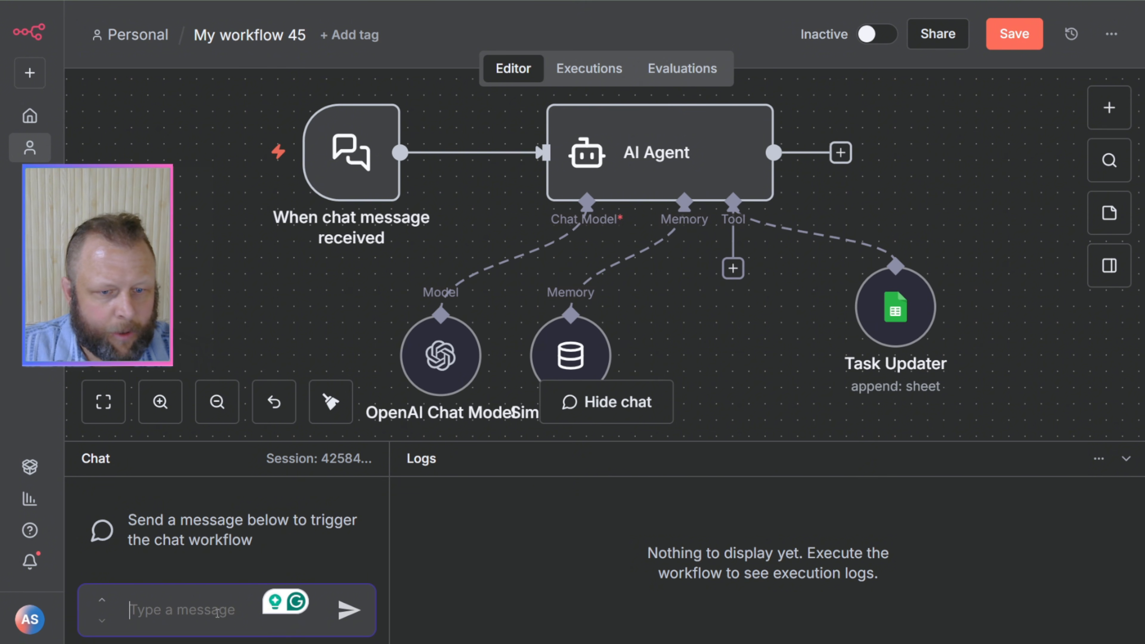
left_click_drag(405, 529, 605, 532)
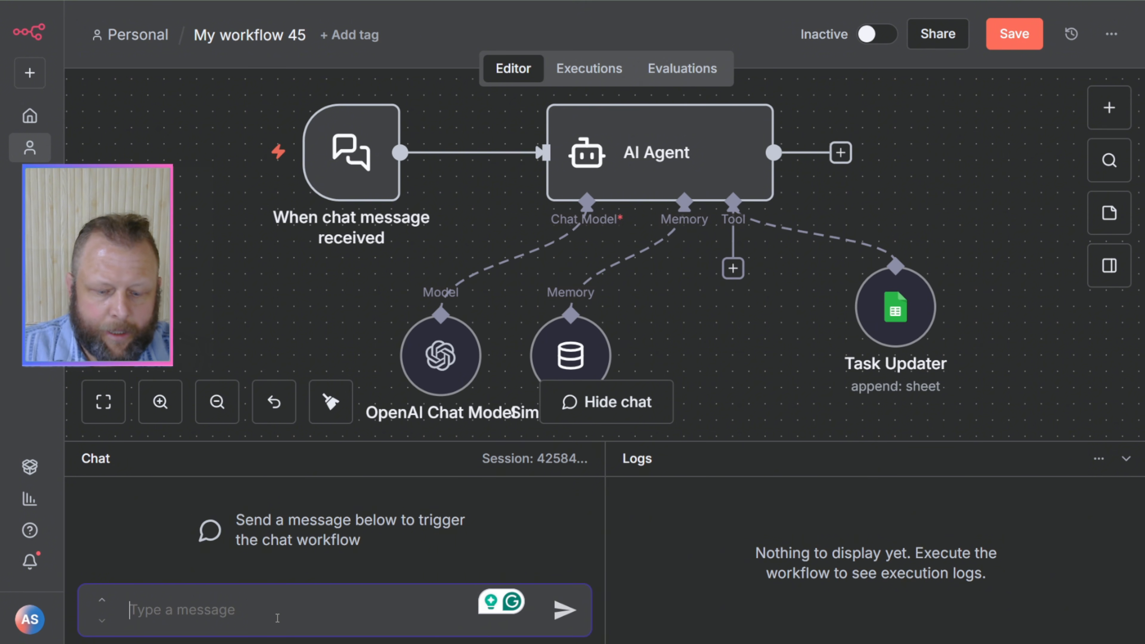
Step: Send the AI Agent the chat message "I have a new task to update"
type("I have ")
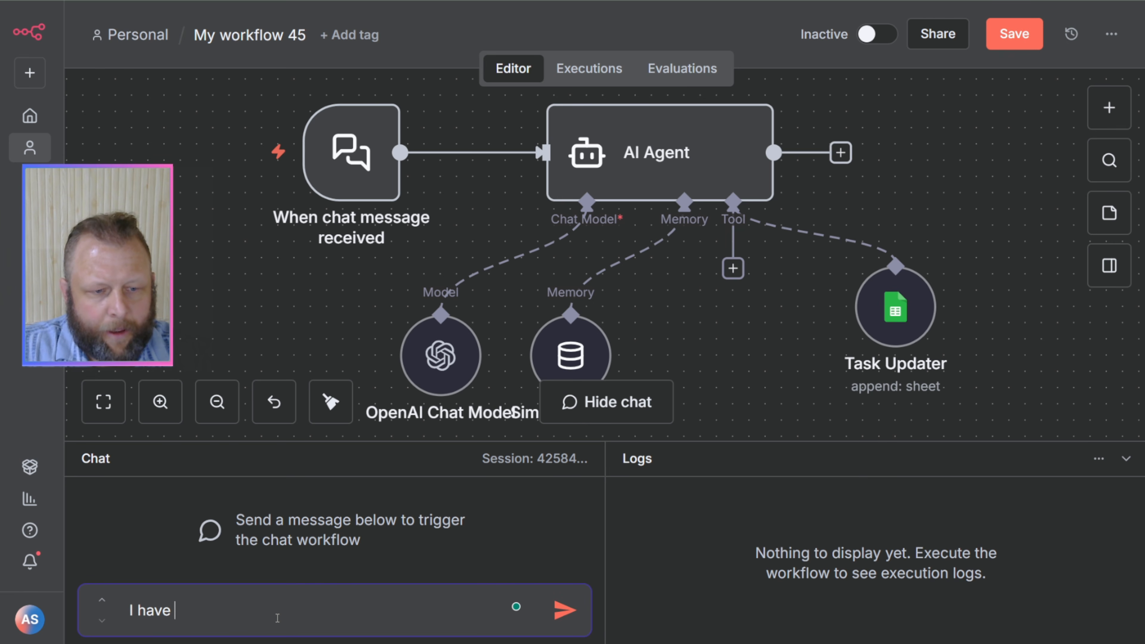
type("a new task ")
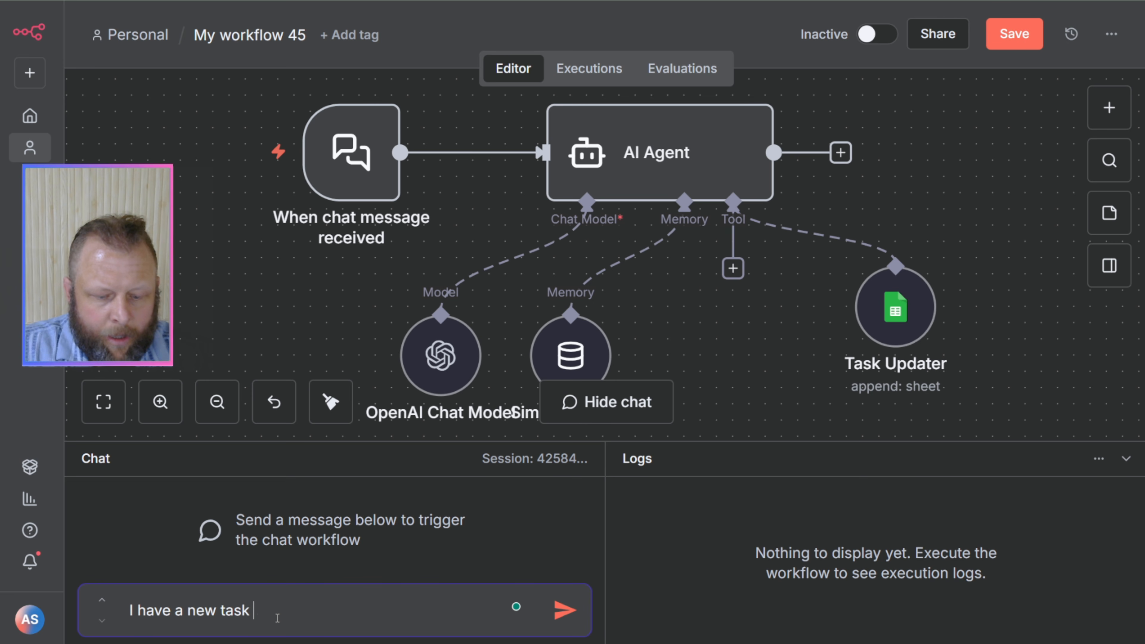
type("toto update")
key("Return")
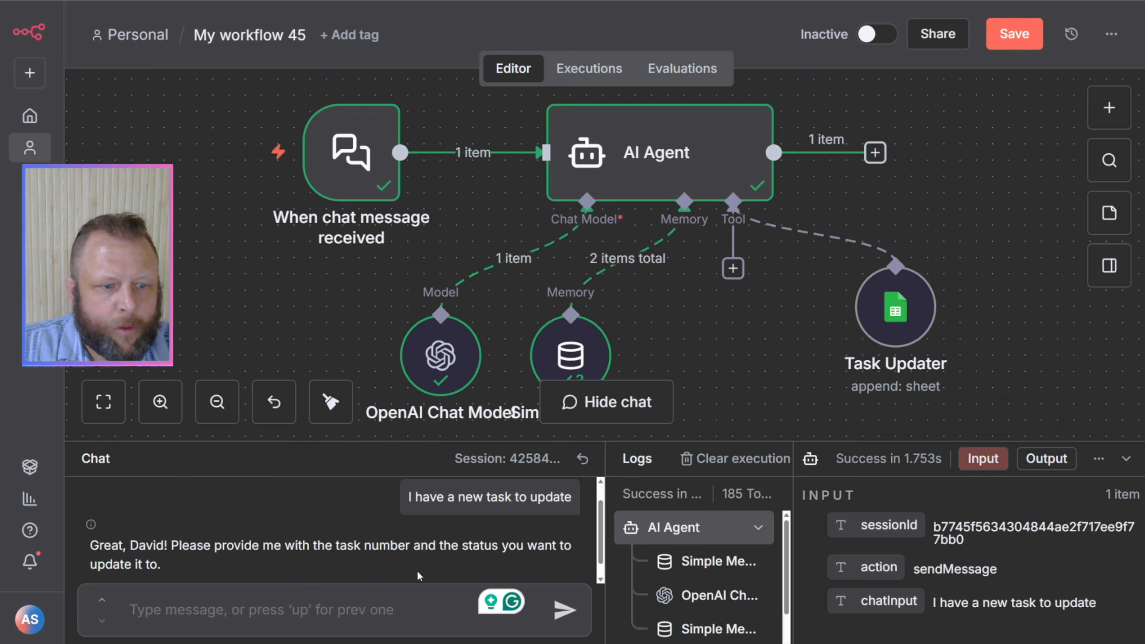
Step: Answer the agent in the chat with "I have just completed task number 99"
left_click(155, 604)
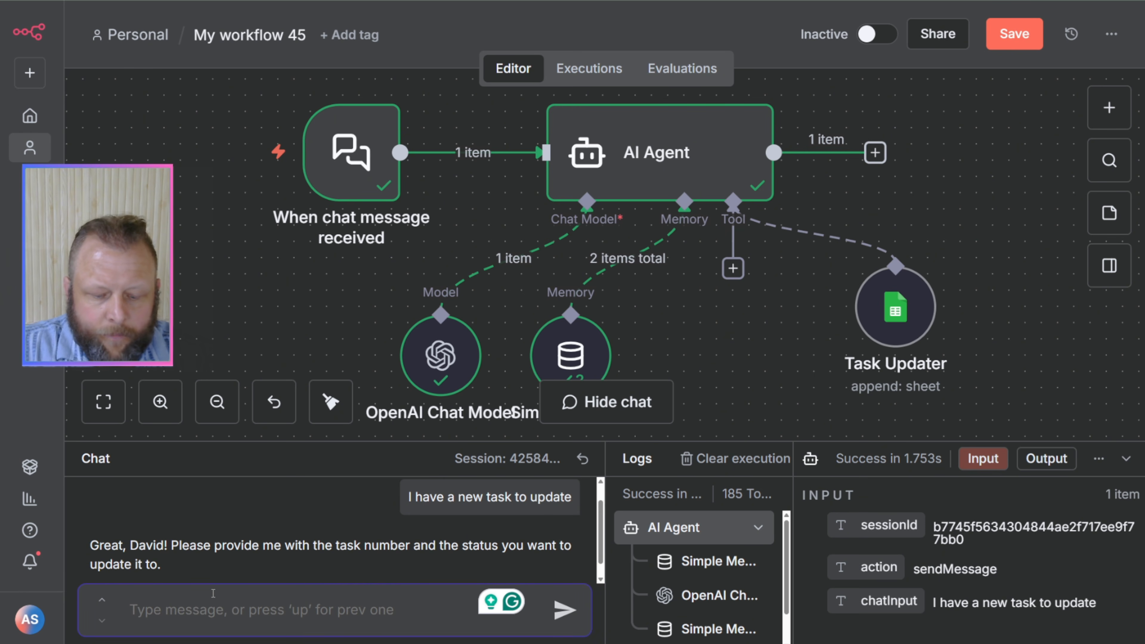
type("I have just c")
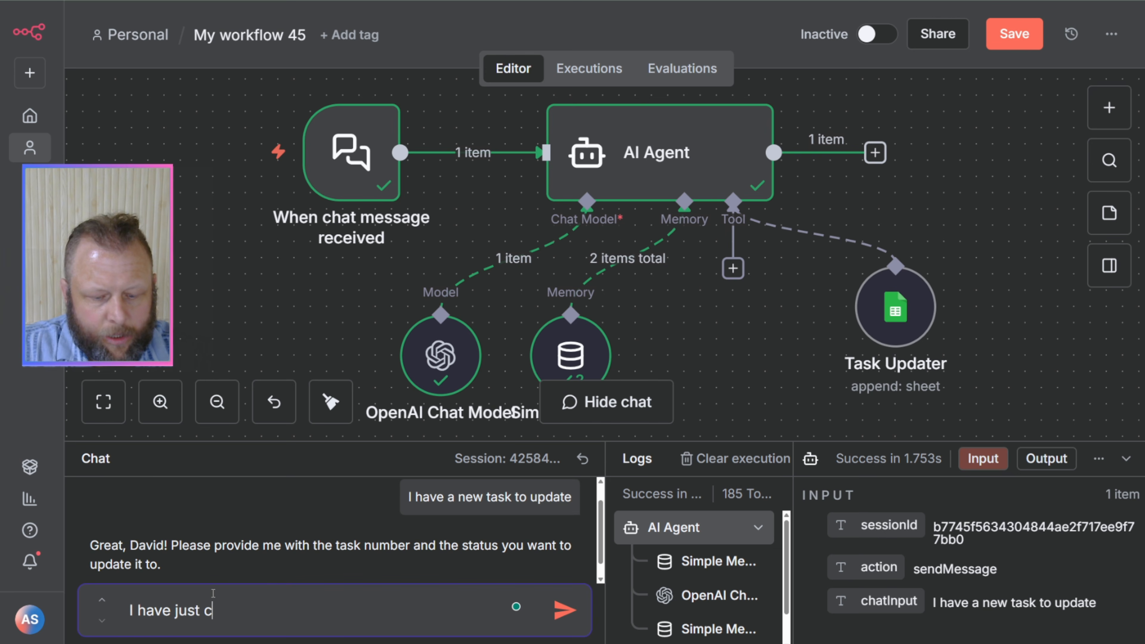
type("ompleted ta")
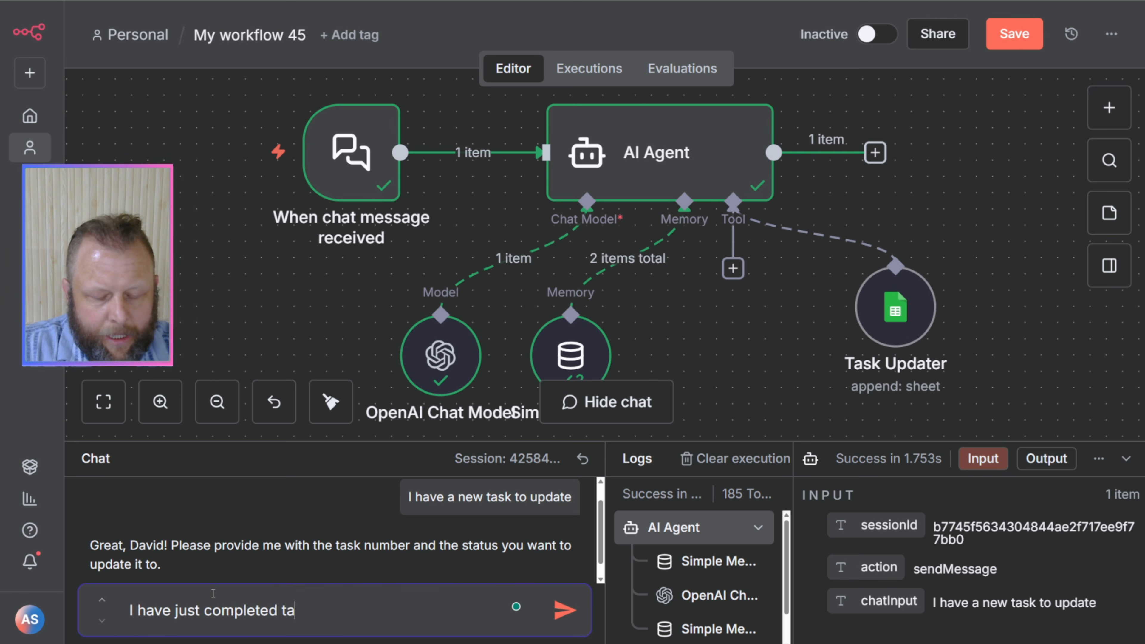
type("sk number ")
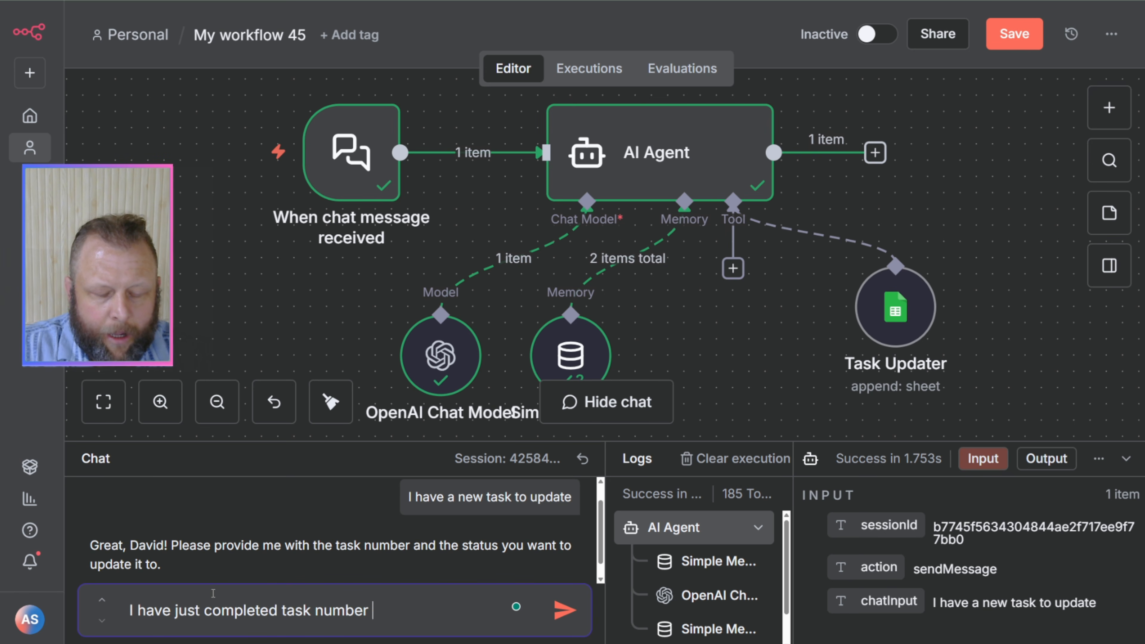
type("99")
key("Return")
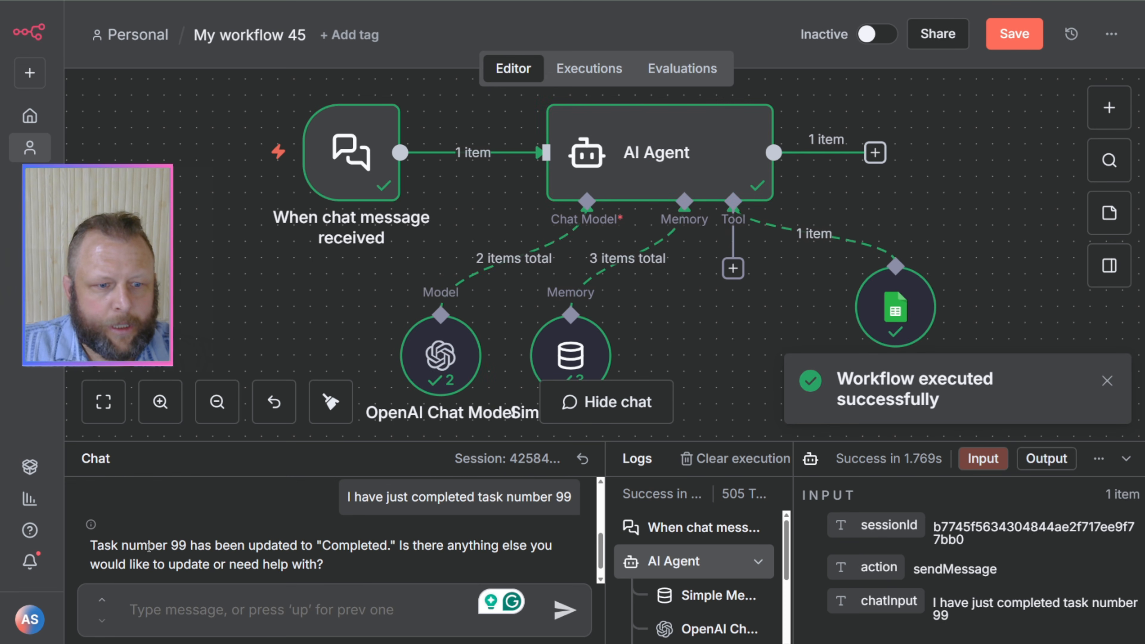
Step: Read the agent's reply, then check the Task Number and Status cells of row 3 in the Ai Agent Tester spreadsheet in Google Sheets
left_click_drag(181, 546, 327, 552)
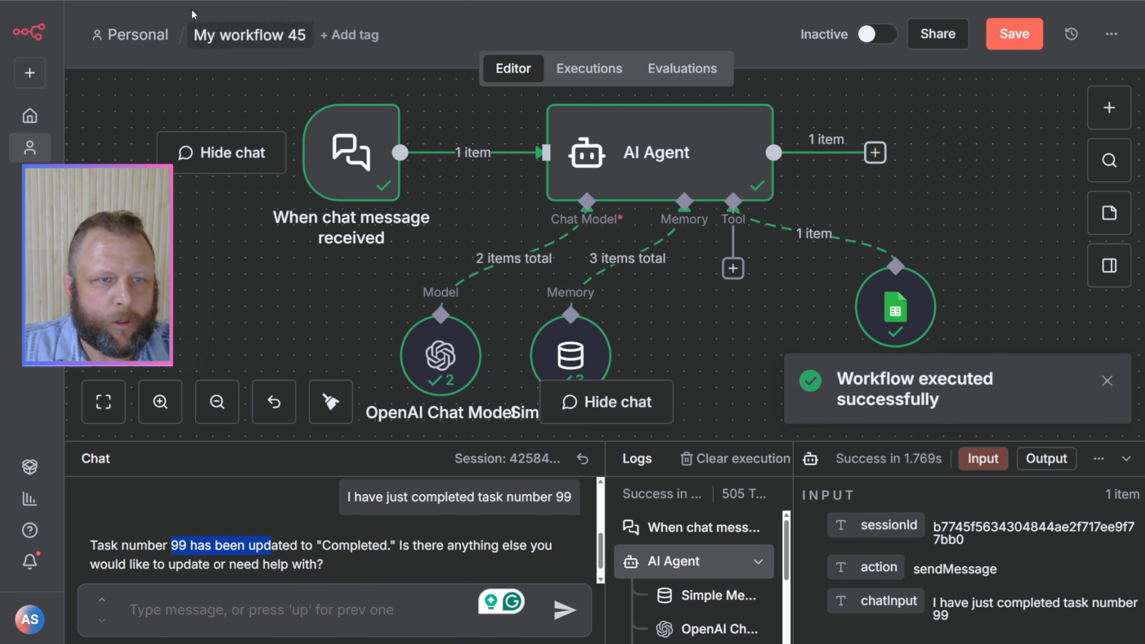
left_click(187, 1)
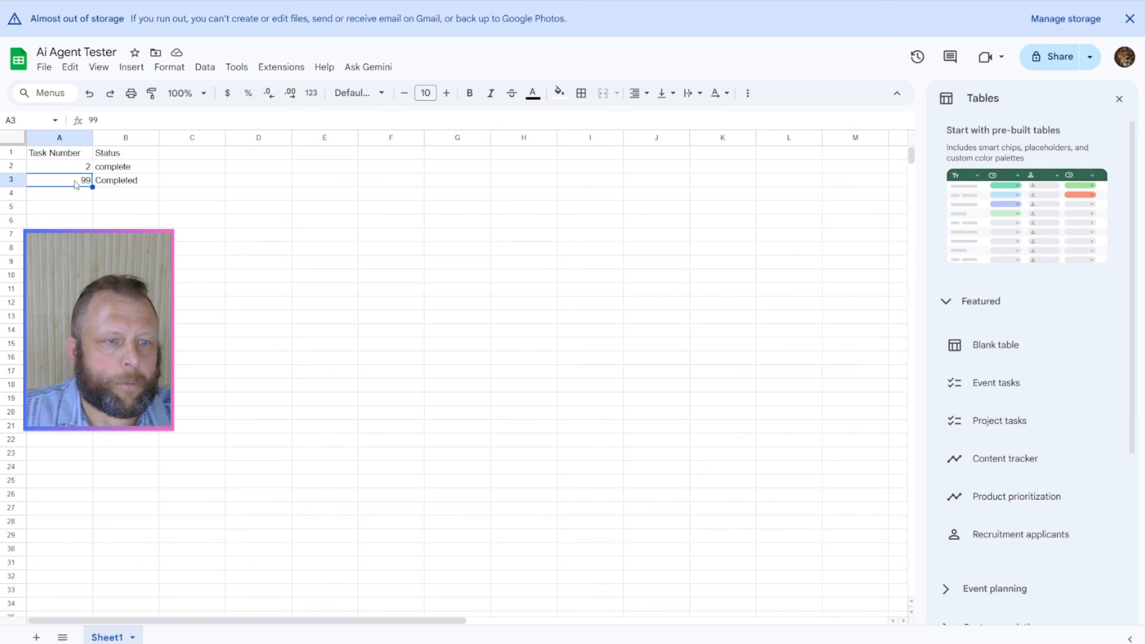
key("Right")
key("Left")
key("Right")
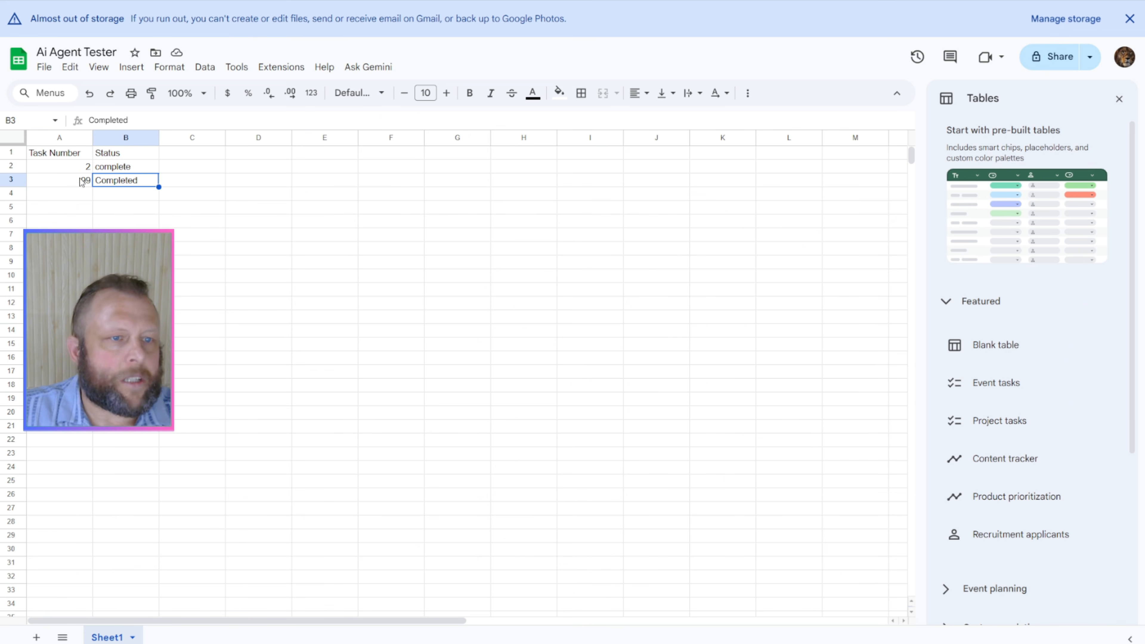
key("Left")
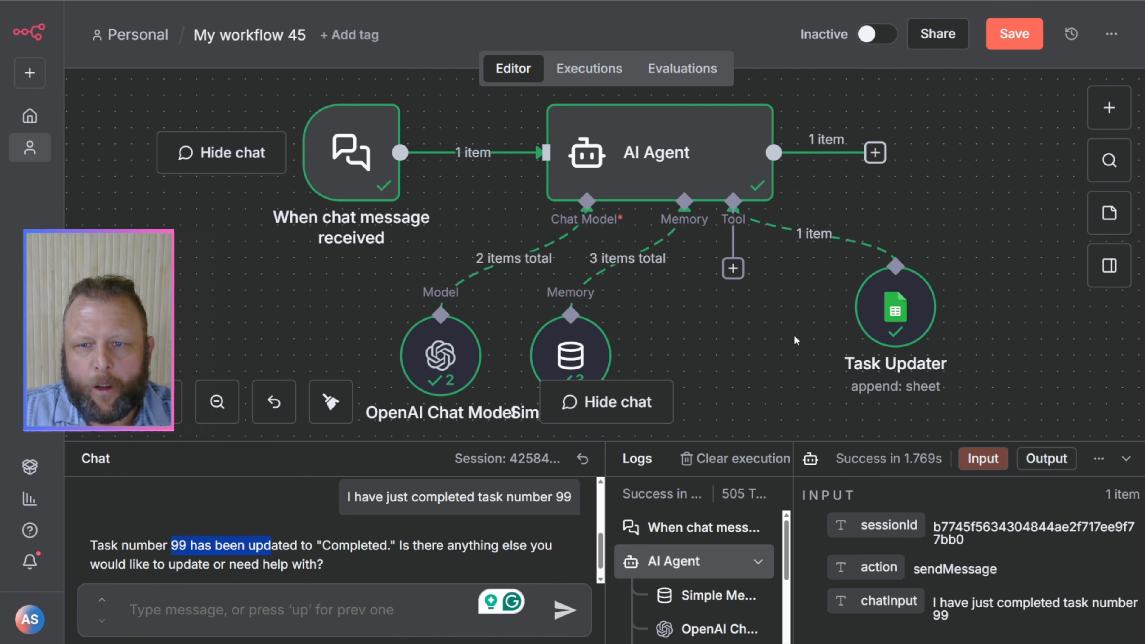
Step: Attach a Microsoft Outlook tool with the send message action to the AI Agent
left_click(733, 269)
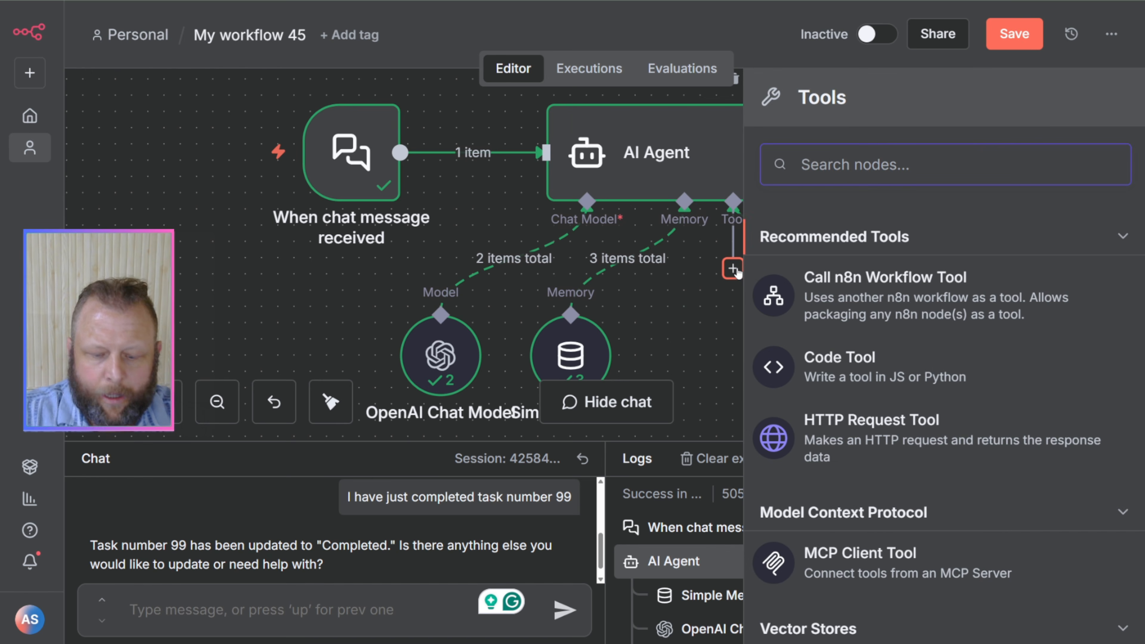
type("outl")
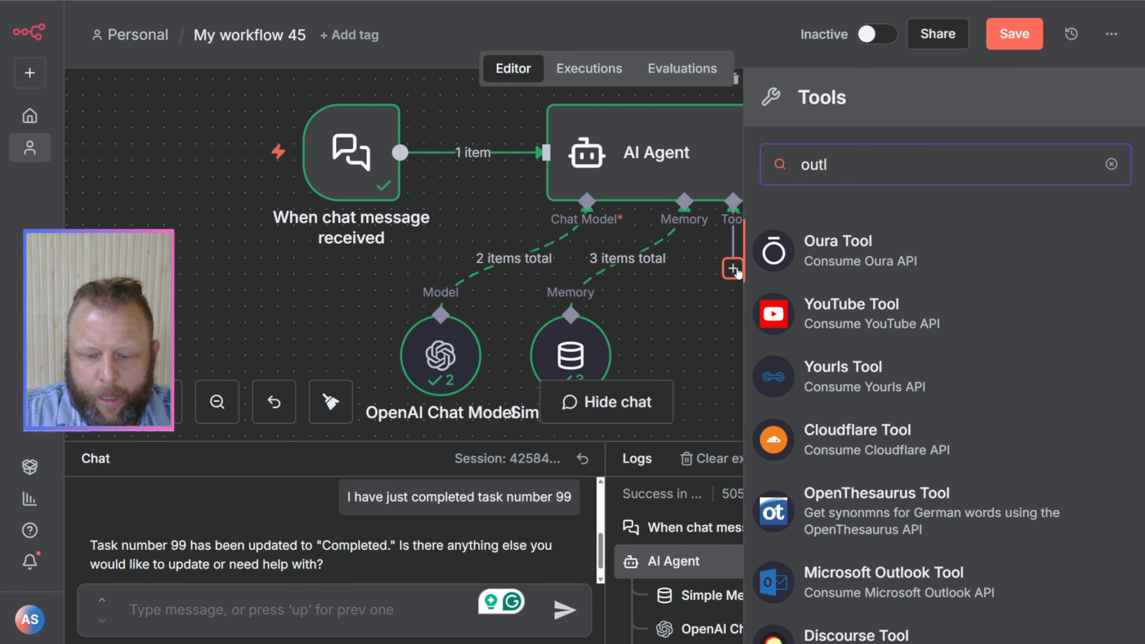
type("oo")
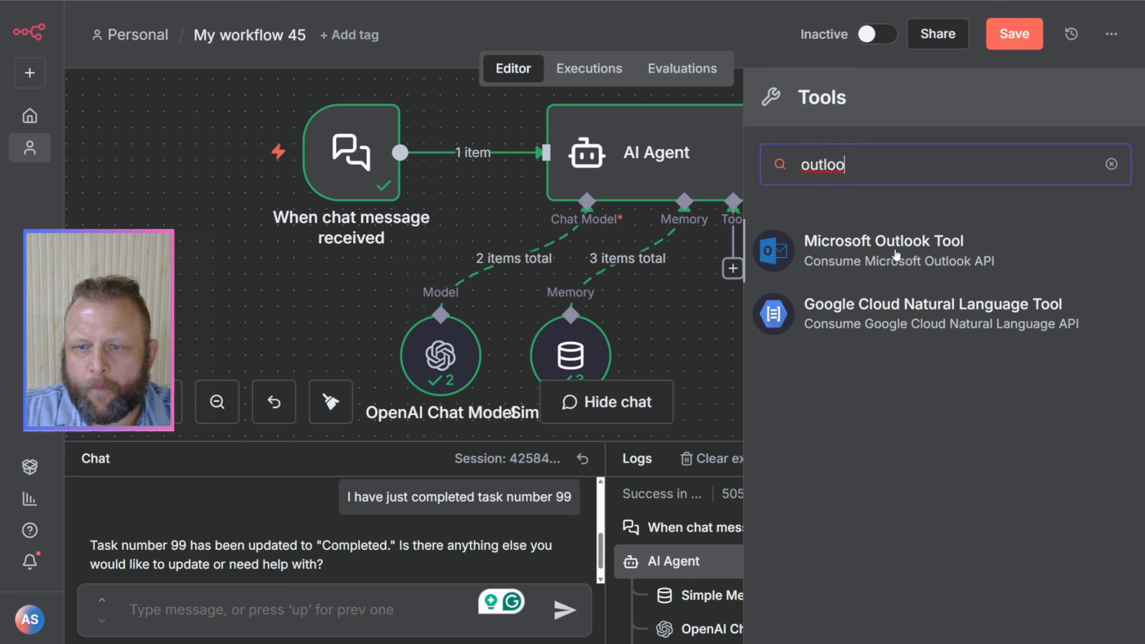
left_click(896, 255)
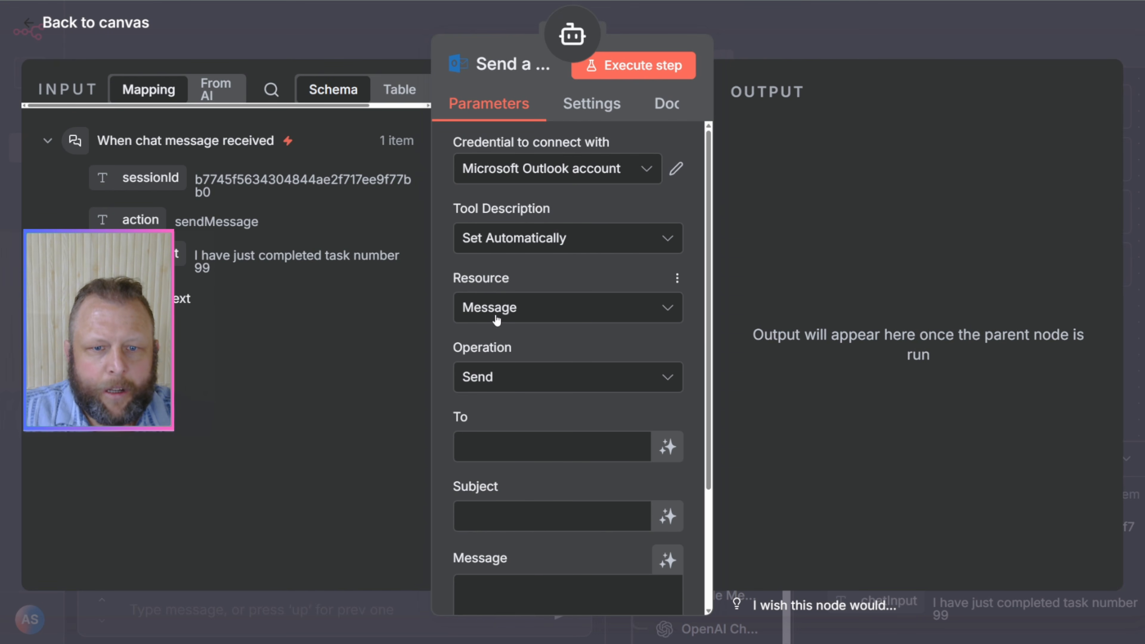
Step: Rename the Outlook tool node to "Send an email"
left_click(503, 71)
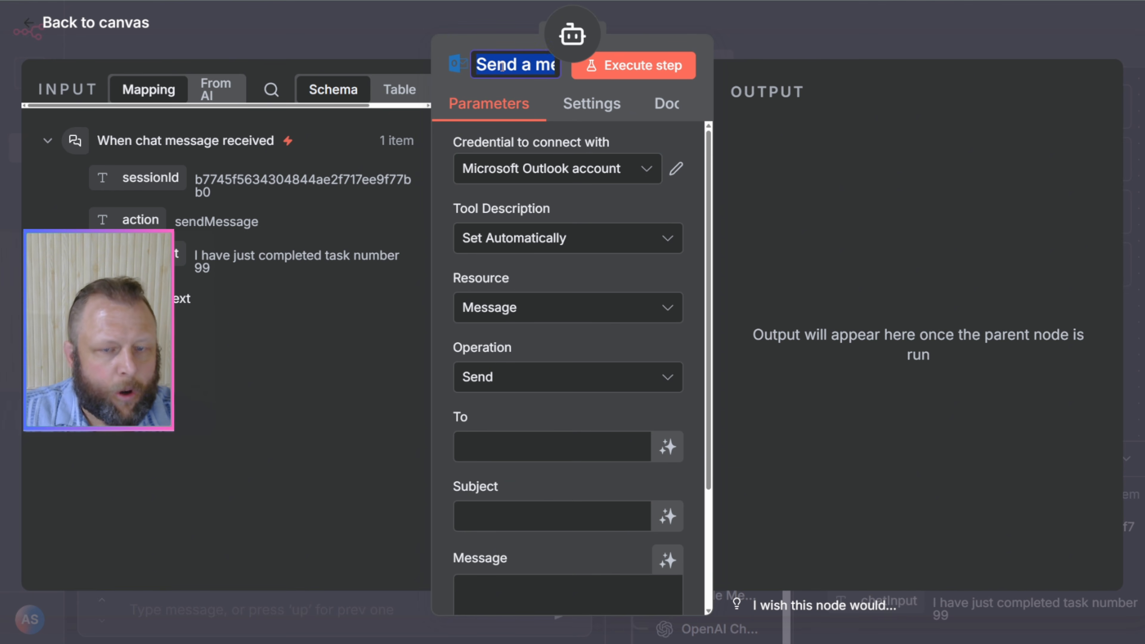
type("Send an email")
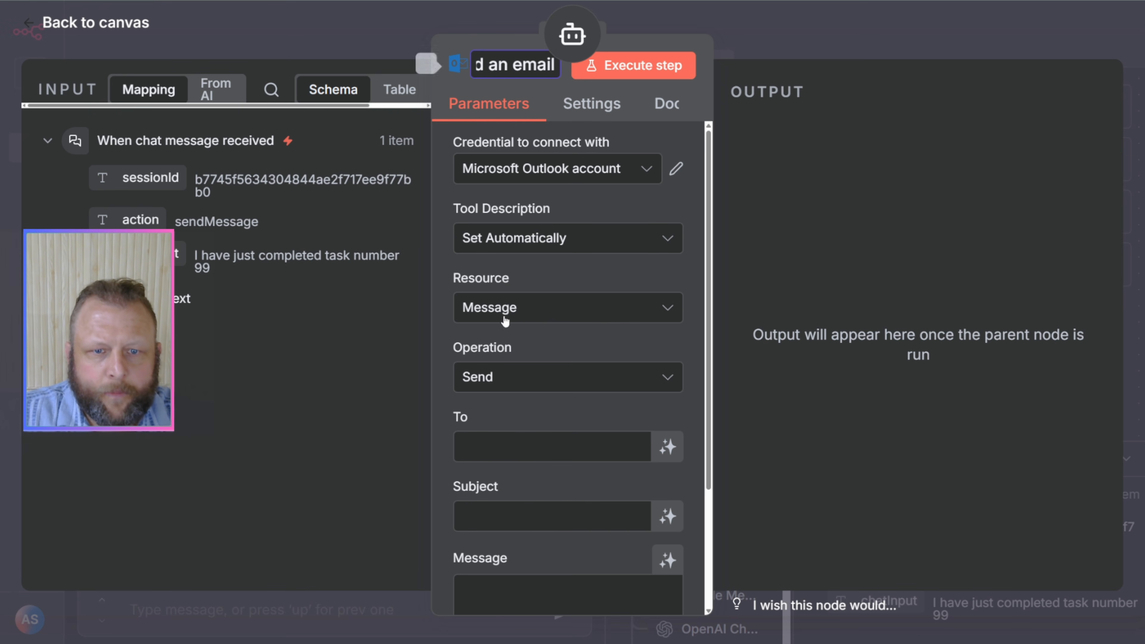
left_click(539, 273)
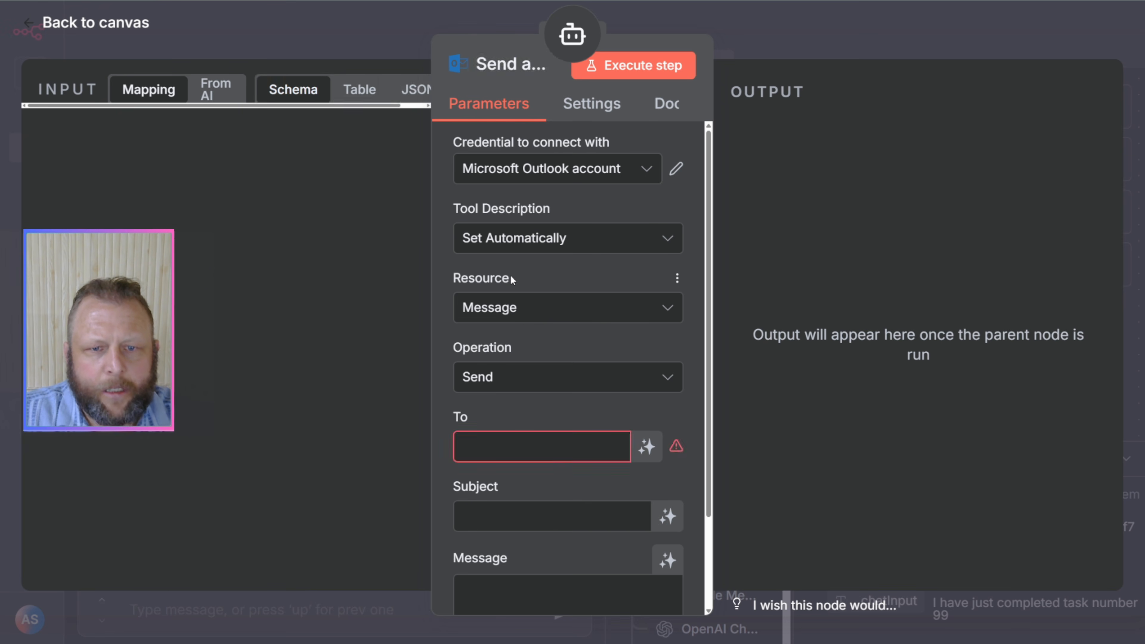
Step: Describe the tool manually as "Use this tool to send an email. You will need the email address, the email subject and the message you want to send"
left_click(528, 241)
left_click_drag(523, 330, 523, 347)
triple_click(504, 323)
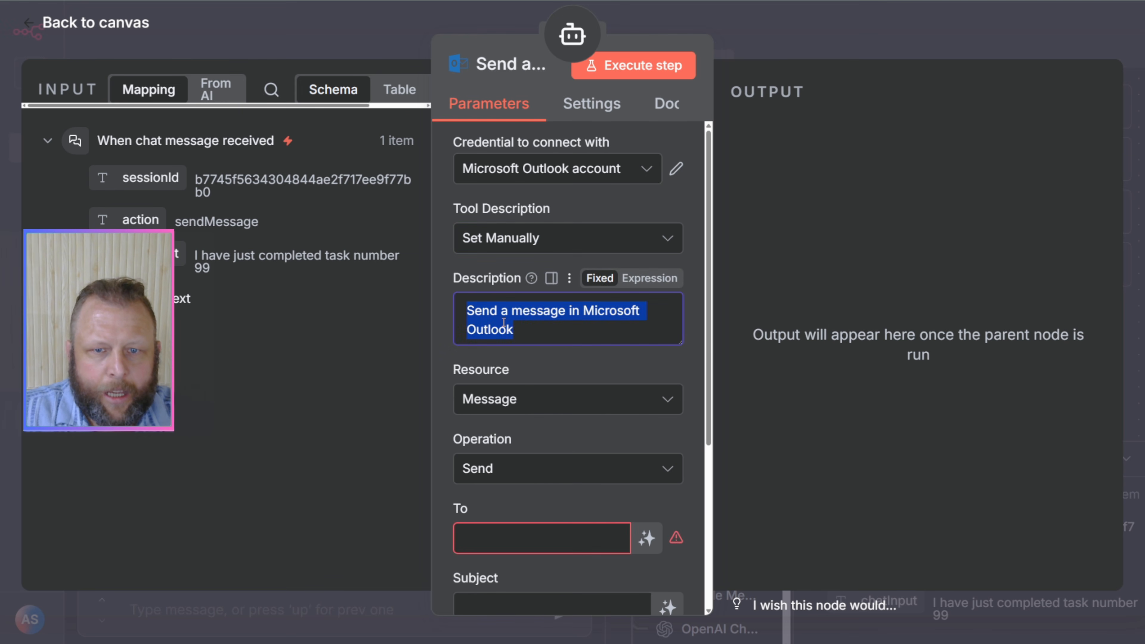
type("Use th")
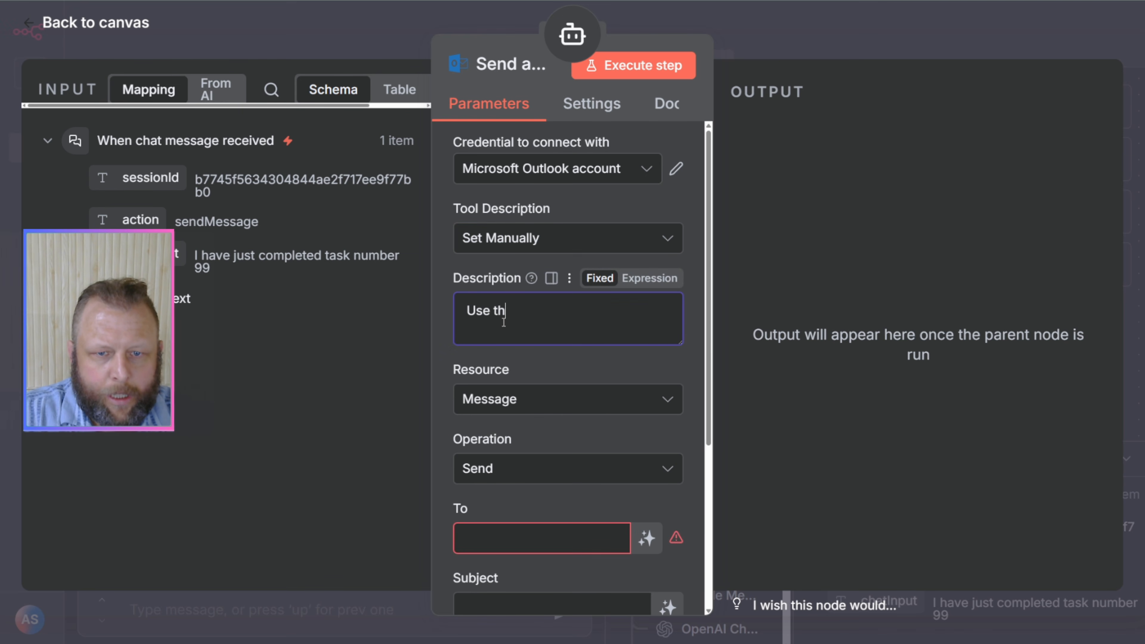
type("is tool to send a")
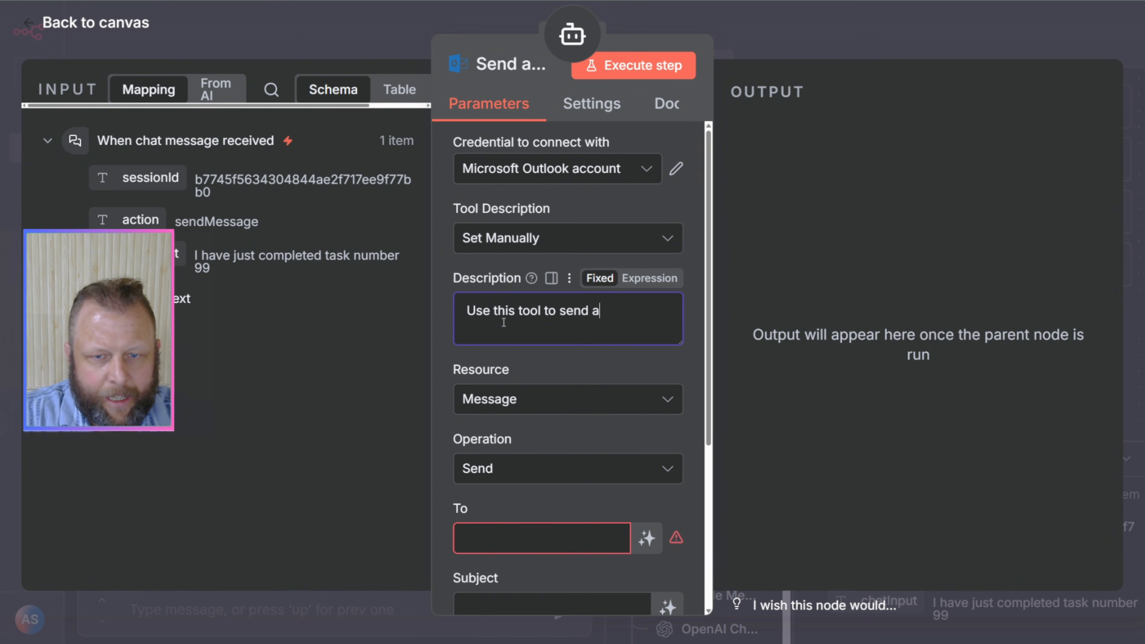
type("n email. You ")
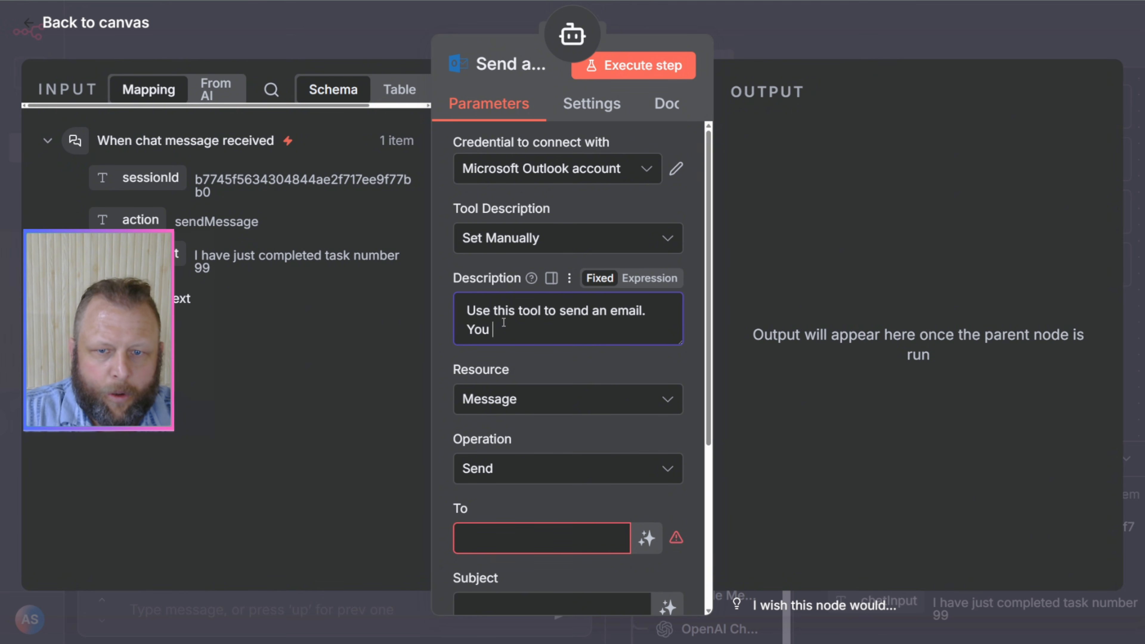
type("will need the ")
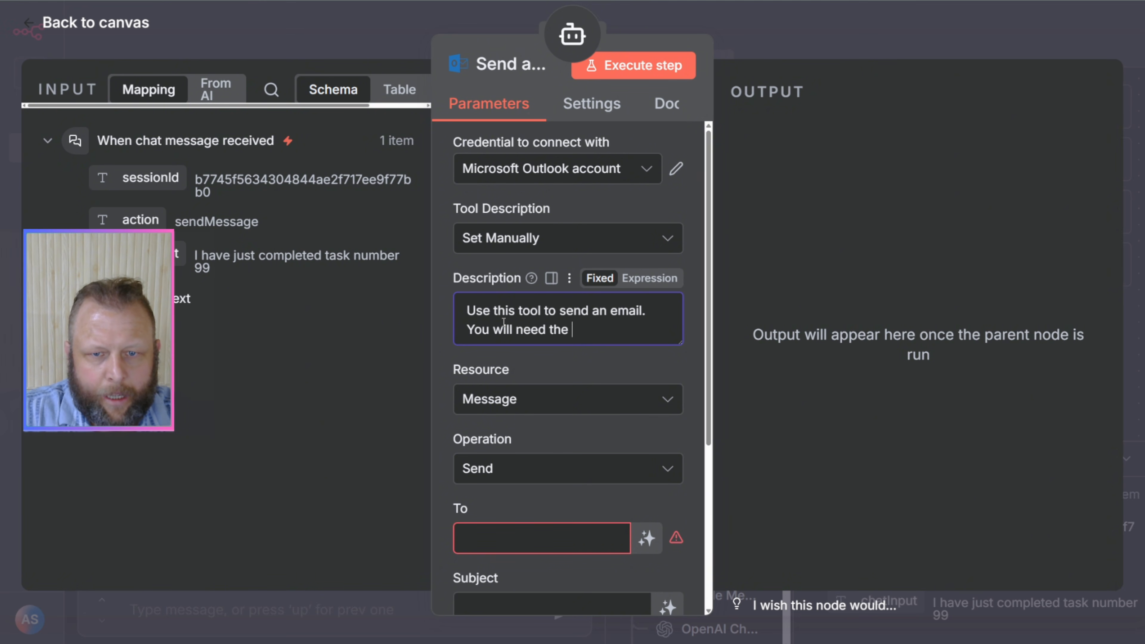
type("email address")
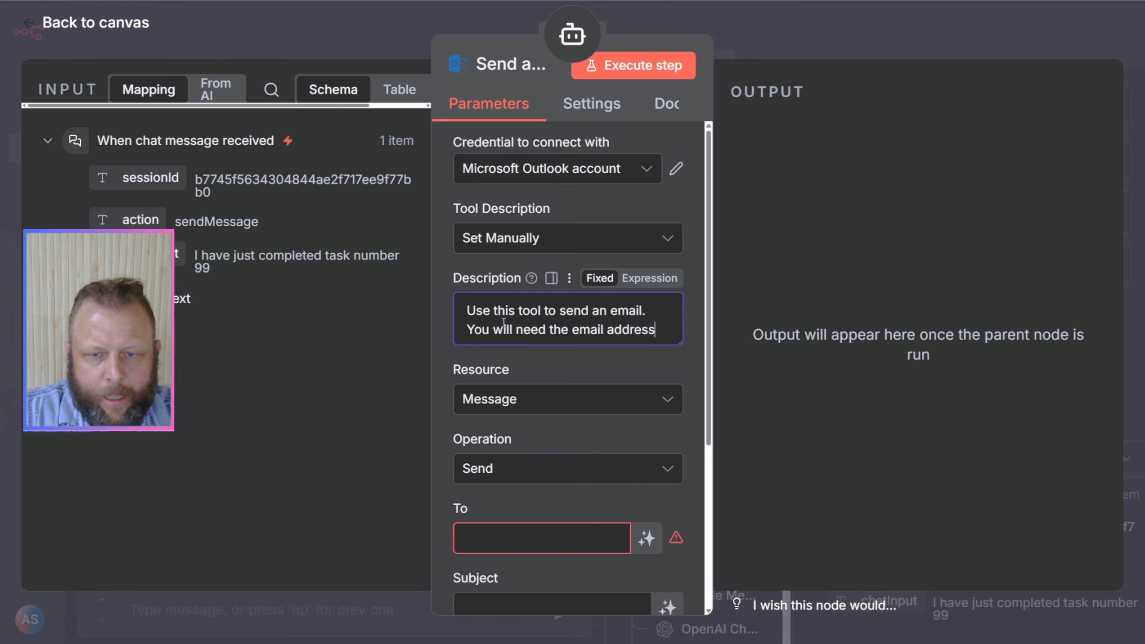
type(" athe eamil")
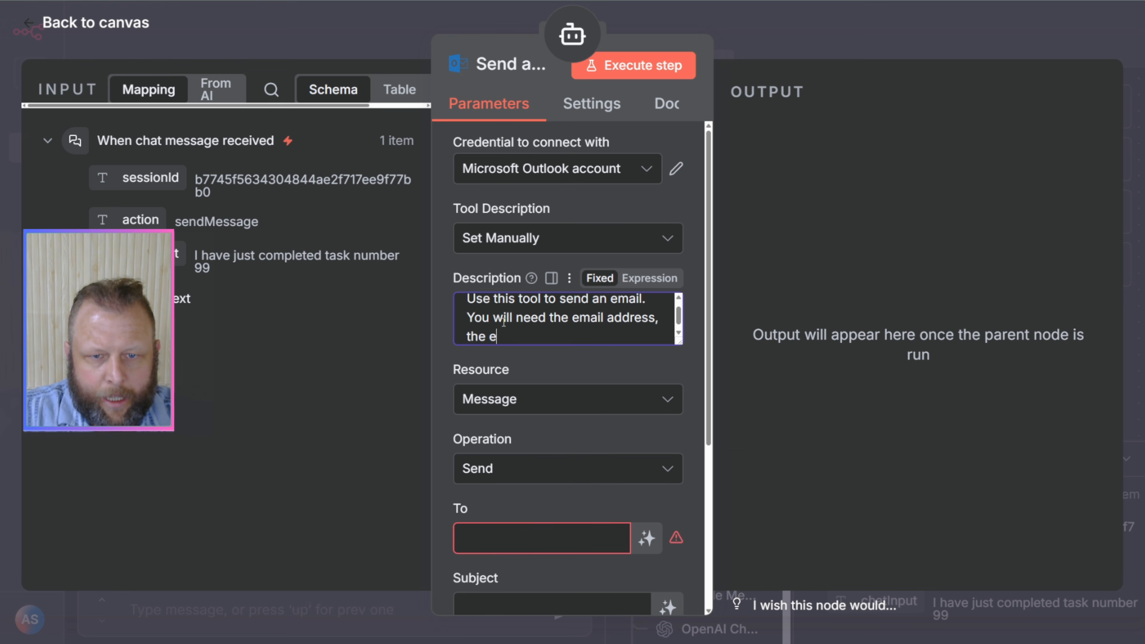
type("s")
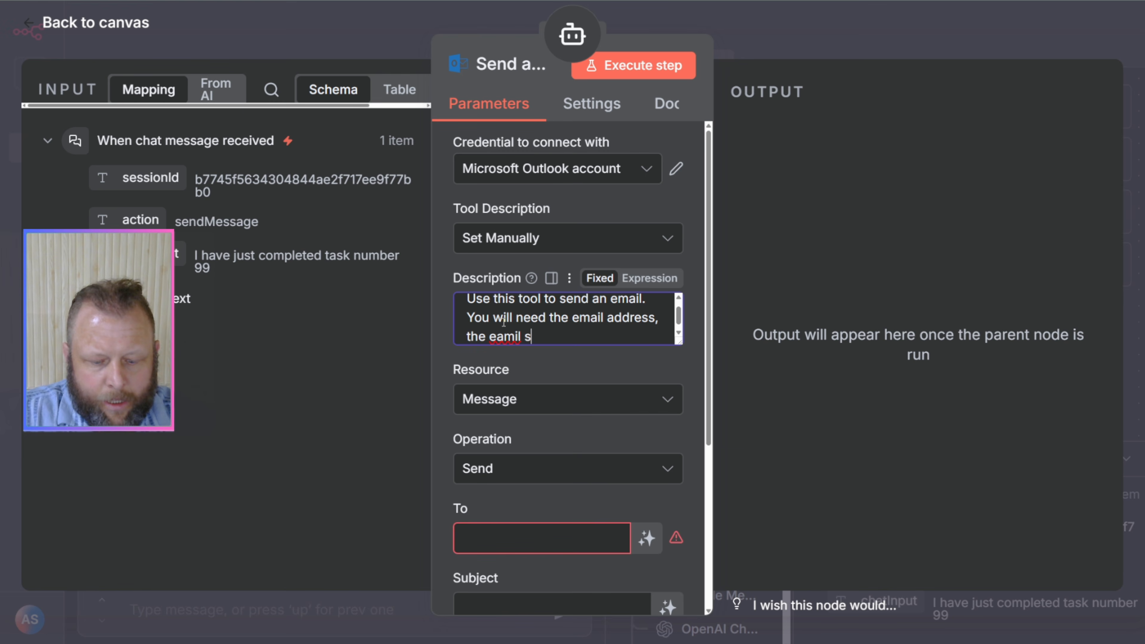
type("ubject and t")
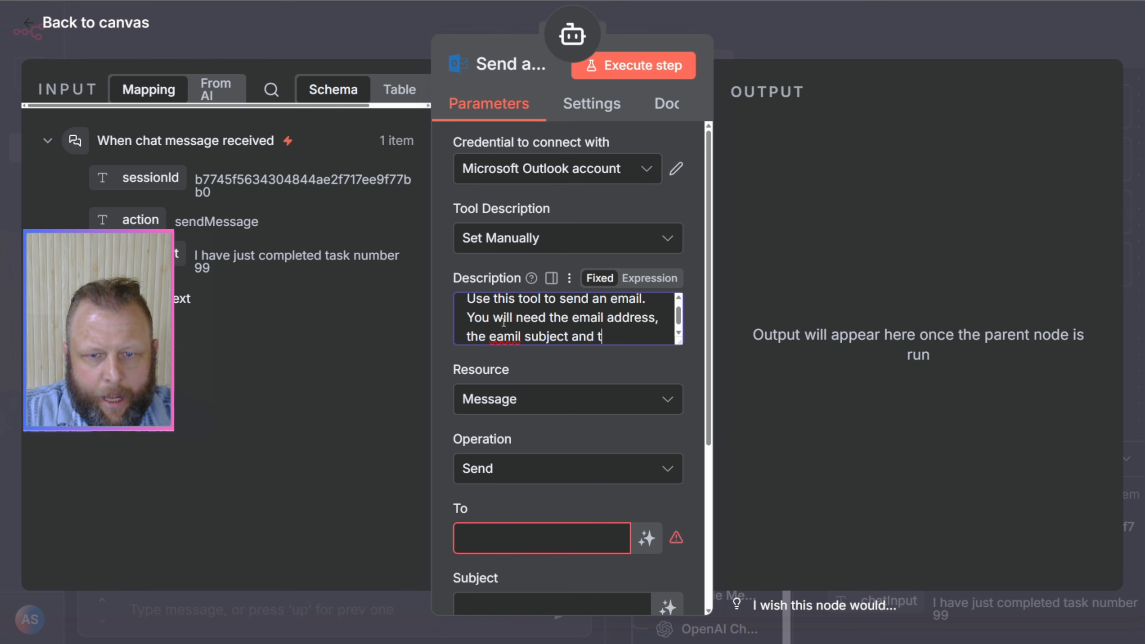
type("he message you want to send")
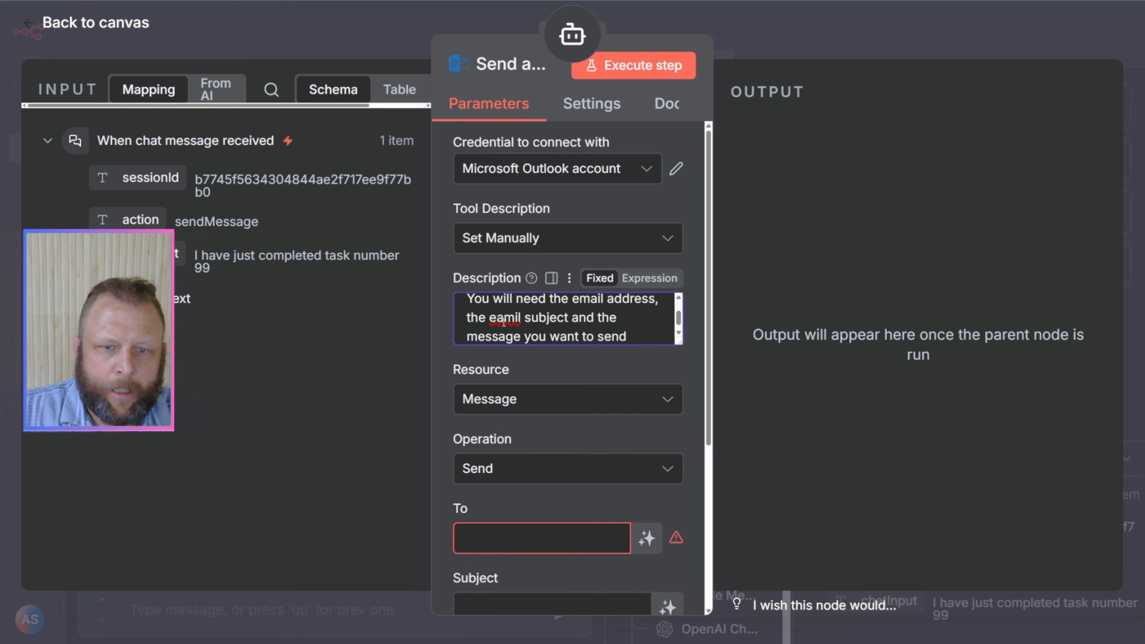
right_click(504, 322)
left_click(533, 335)
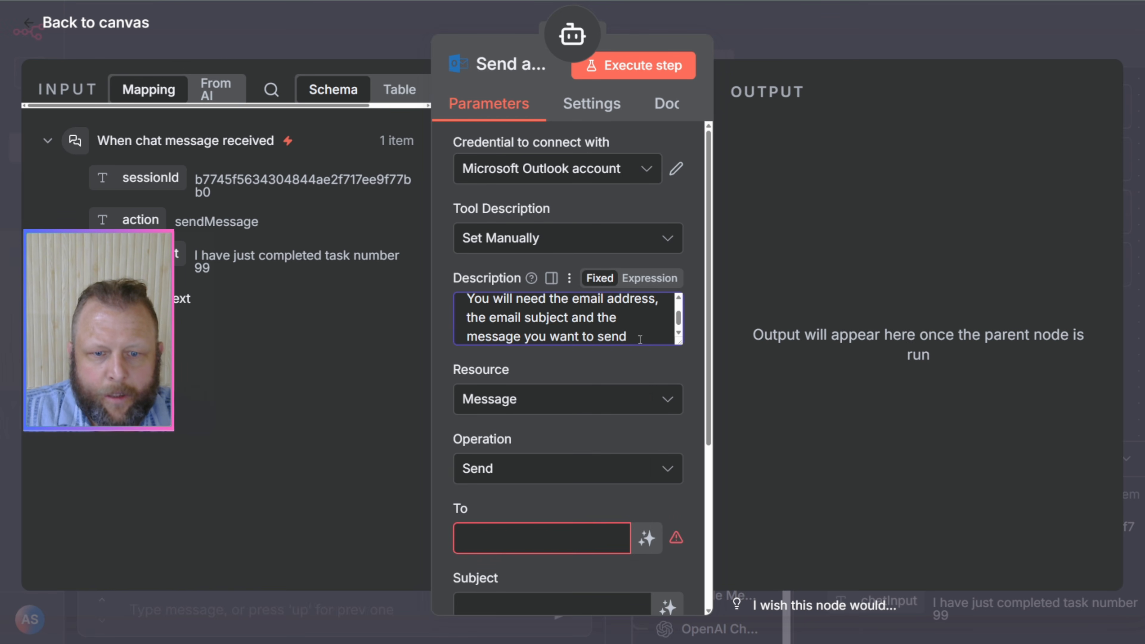
Step: Let the AI model define the email's To, Subject and Message fields automatically, then return to the canvas and save the workflow
left_click(646, 538)
scroll(668, 478, "down", 5)
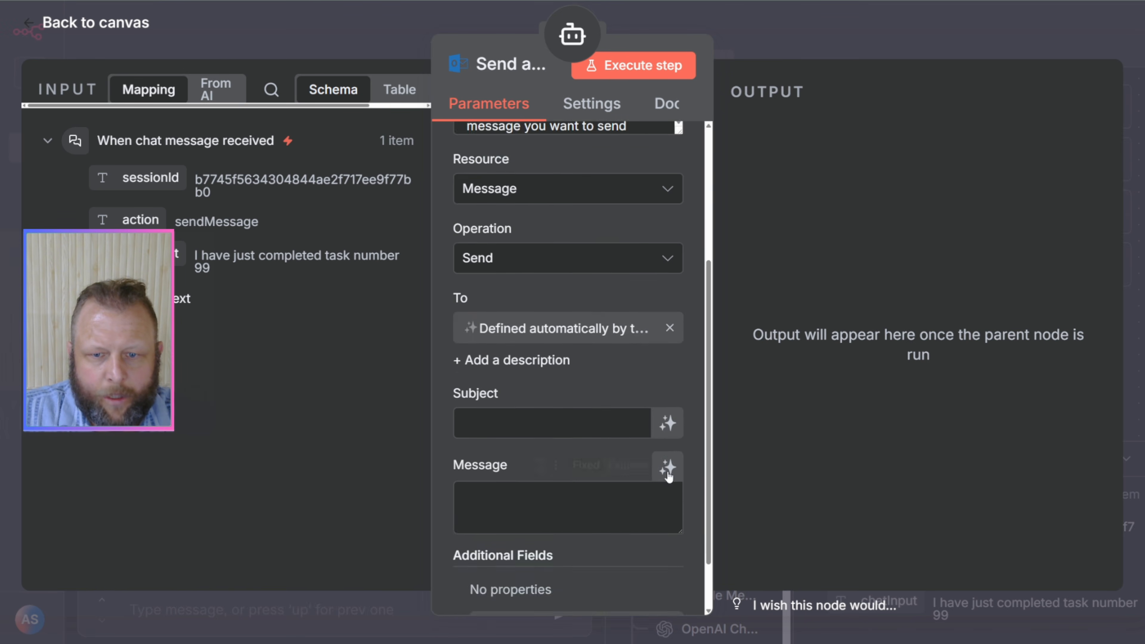
left_click(667, 423)
left_click(668, 488)
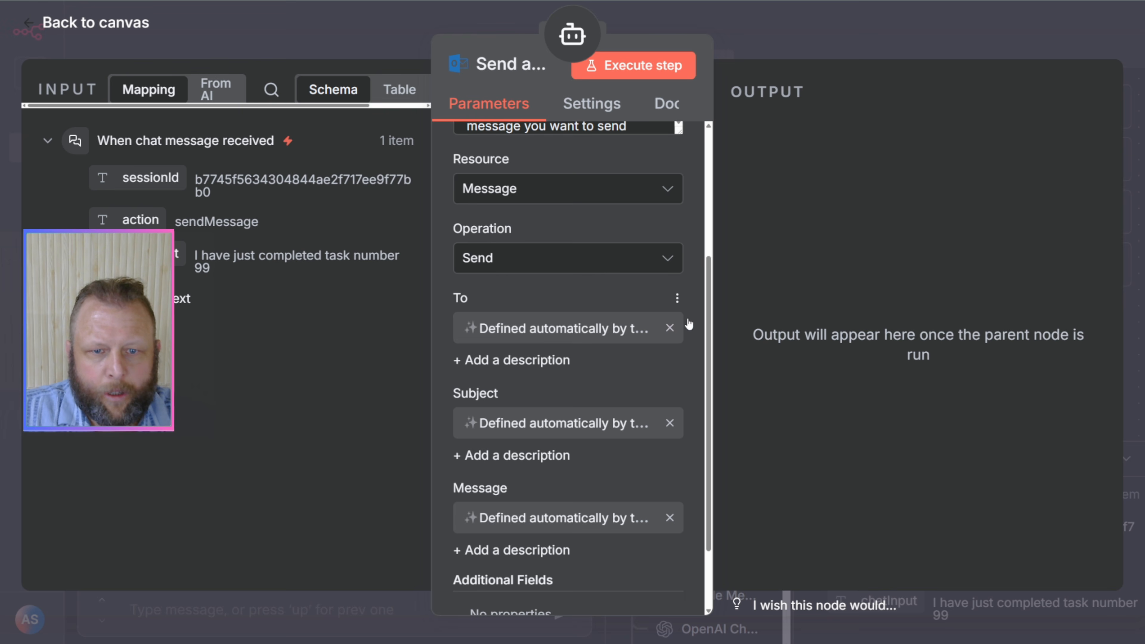
scroll(551, 541, "down", 2)
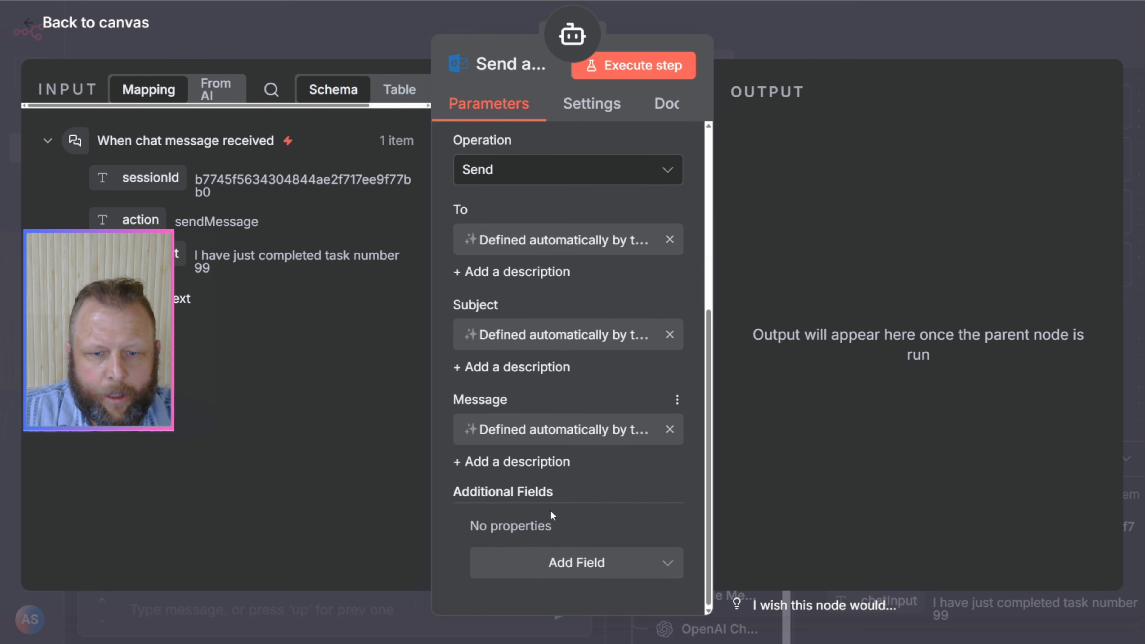
left_click(774, 42)
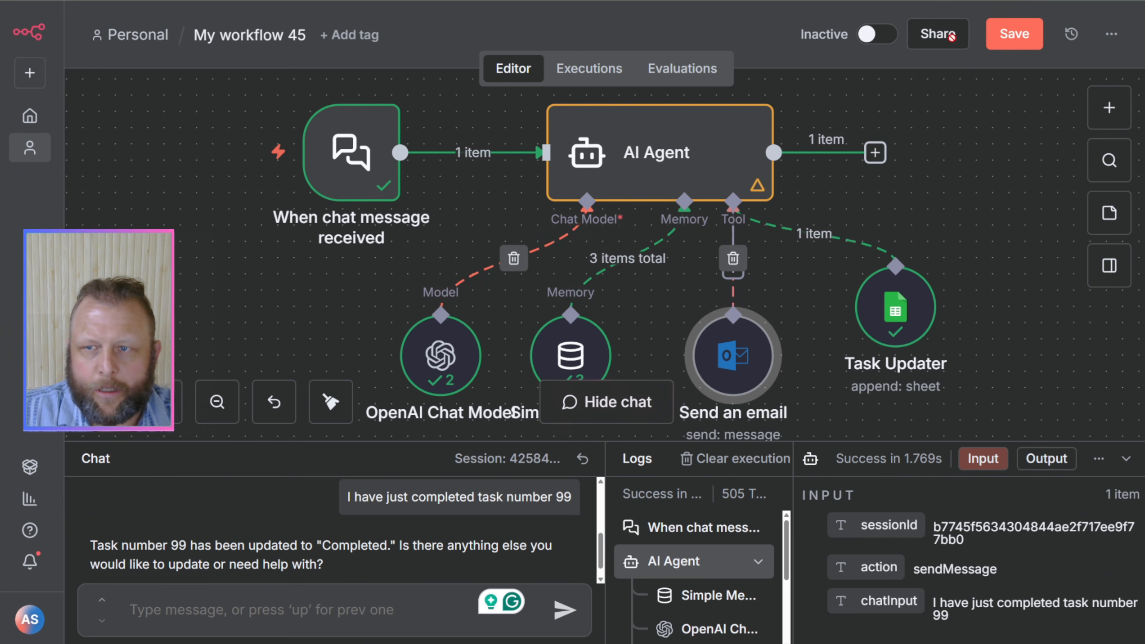
left_click(1015, 34)
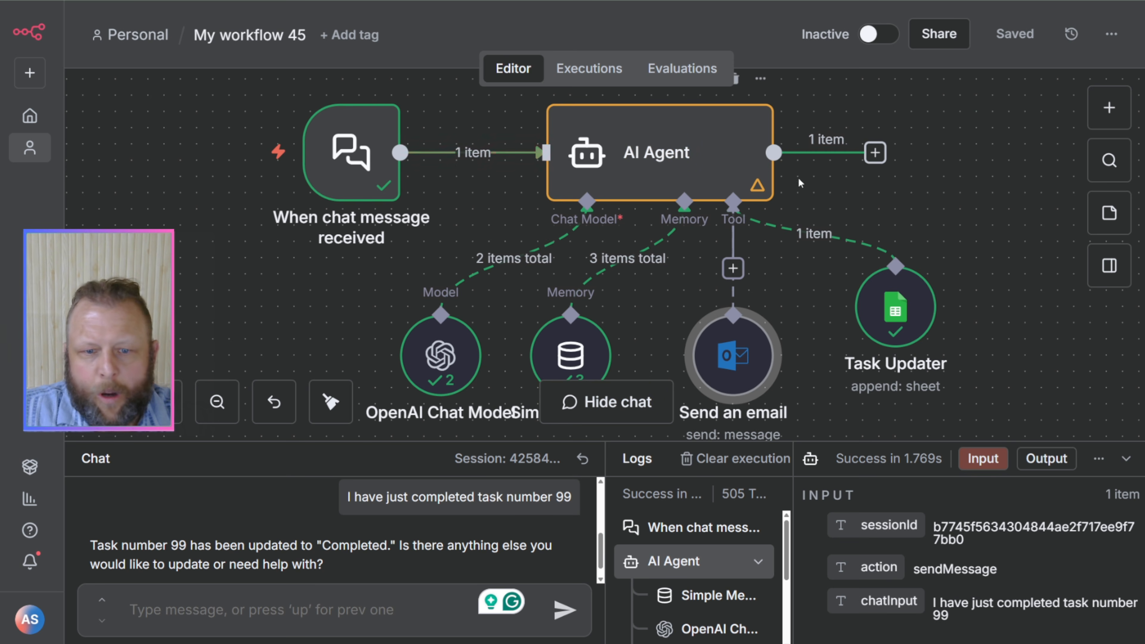
Step: Send the AI Agent the chat message "I want to send an email"
left_click(279, 609)
type("I want to ")
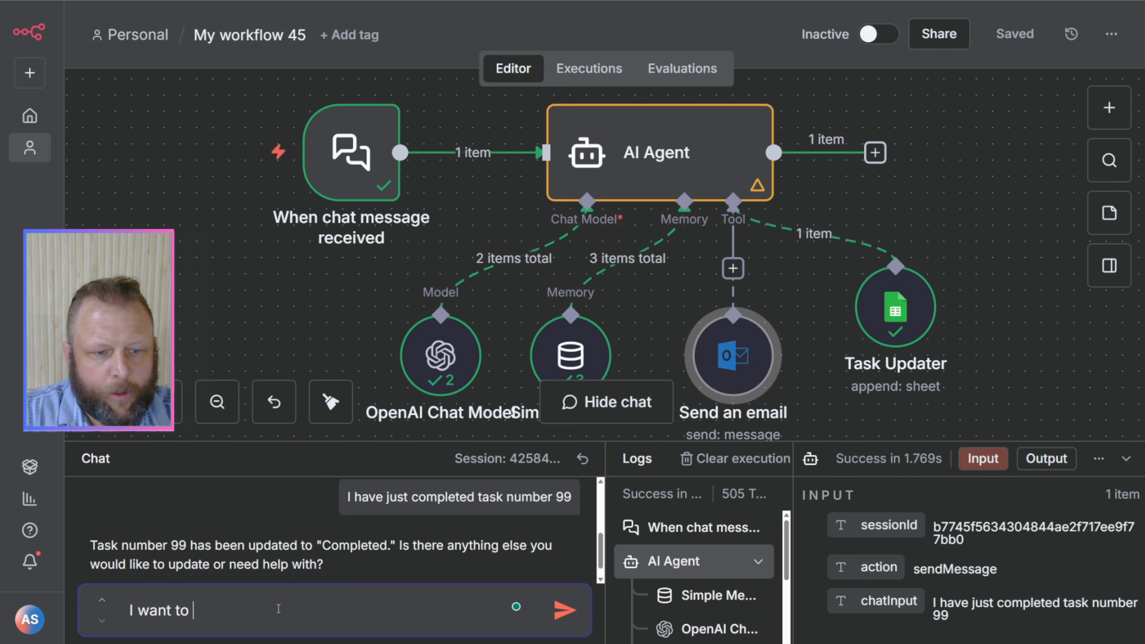
type("send an email")
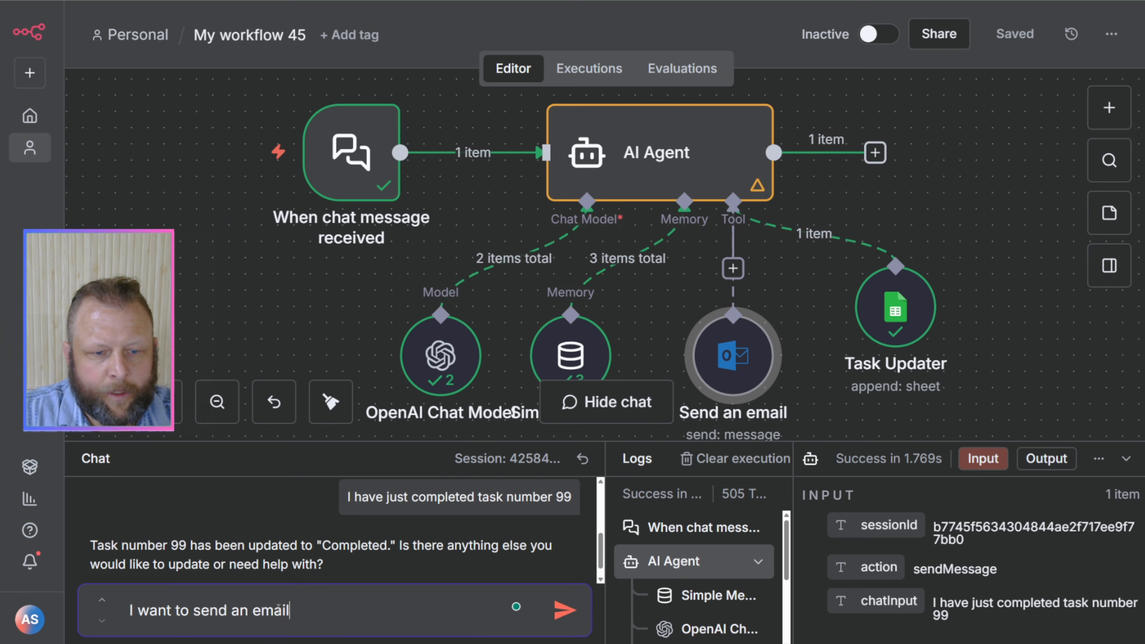
key("Return")
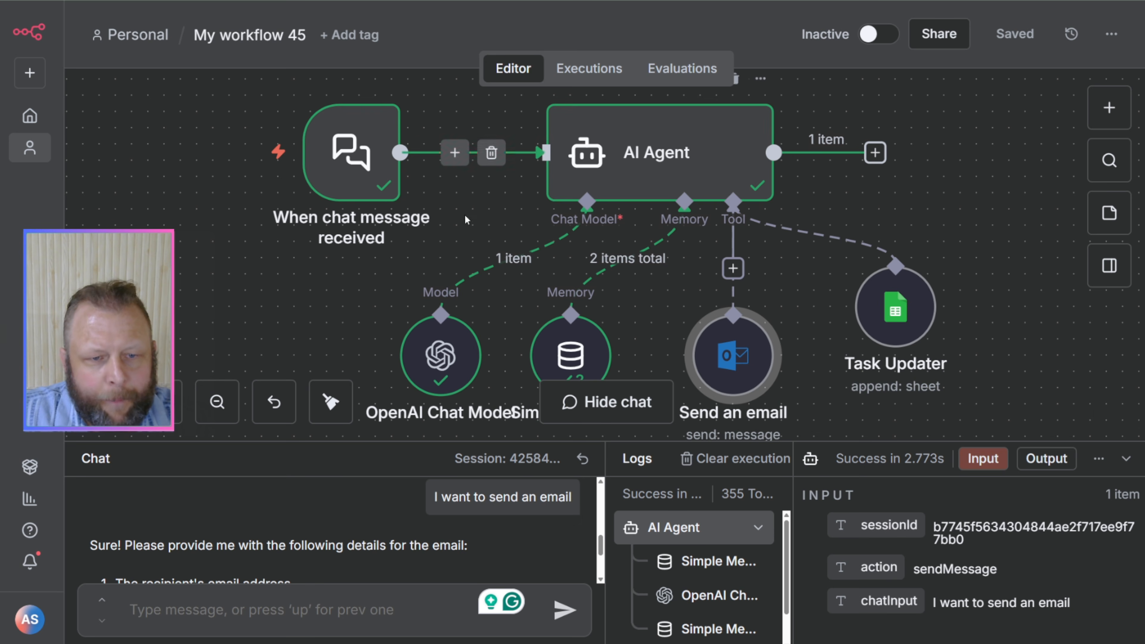
Step: Start the chat reply to the agent with the recipient's email address and the subject "Hello"
scroll(344, 530, "down", 1)
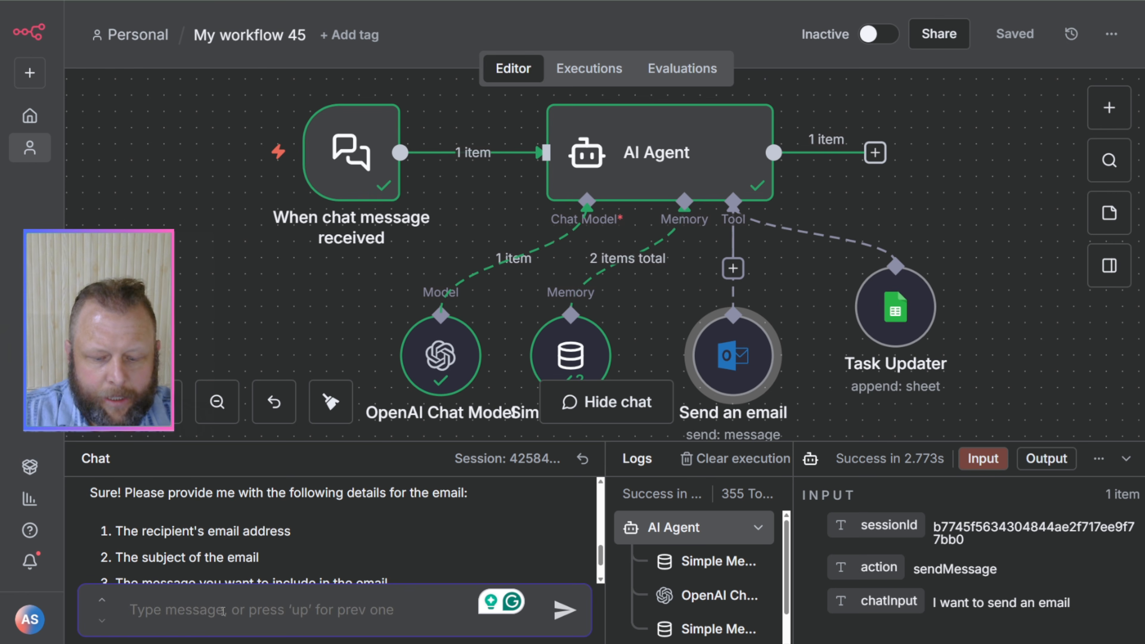
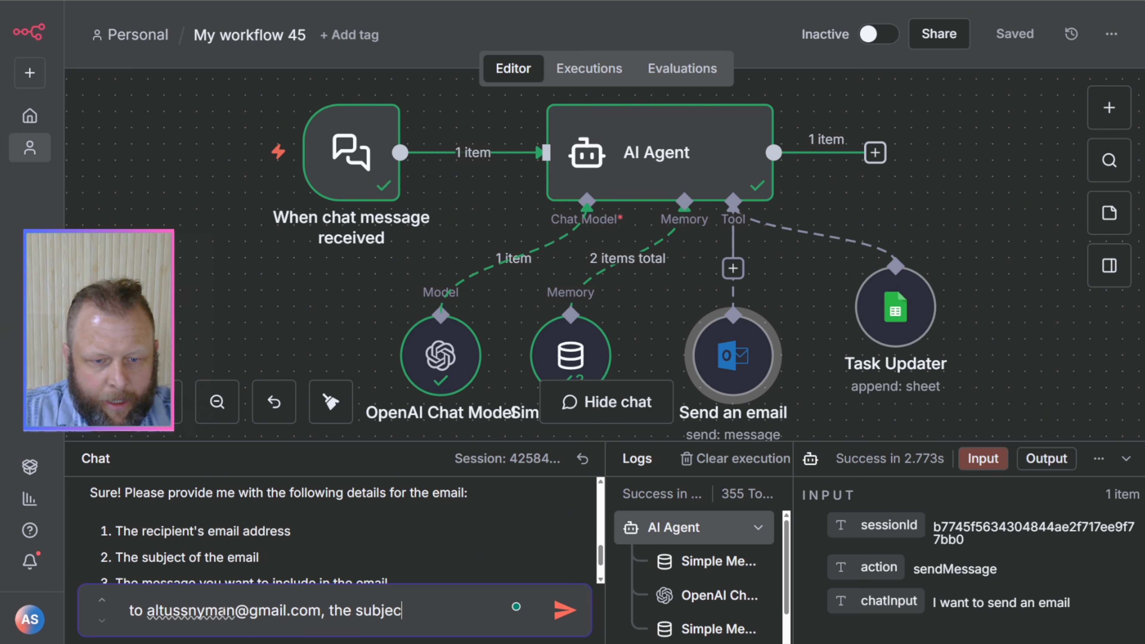
type("t is : Hello")
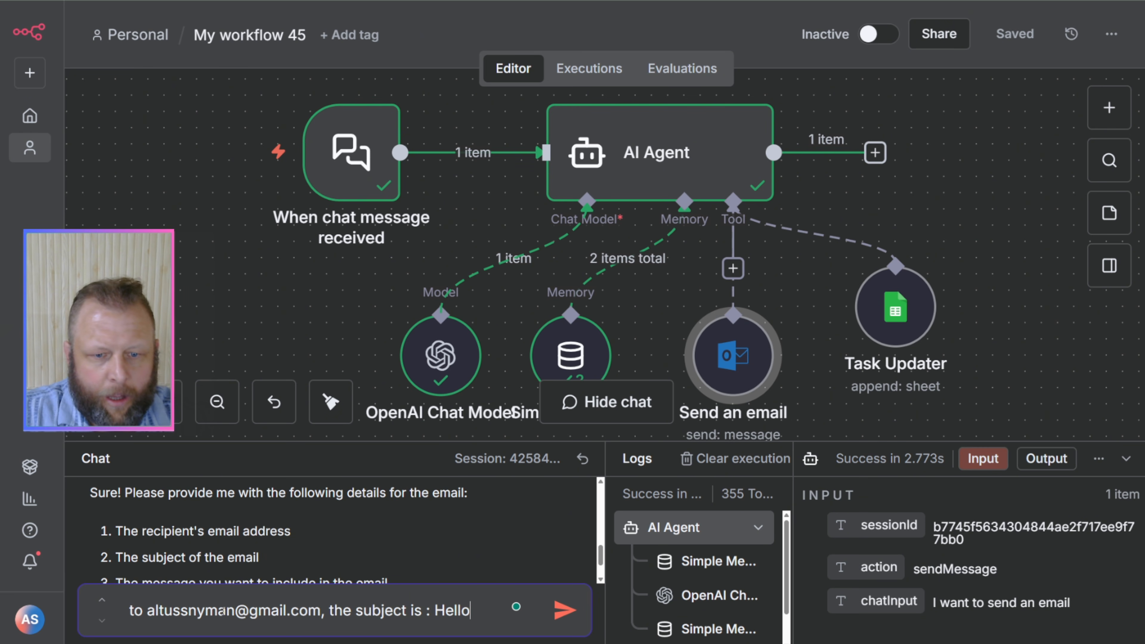
type(", the ")
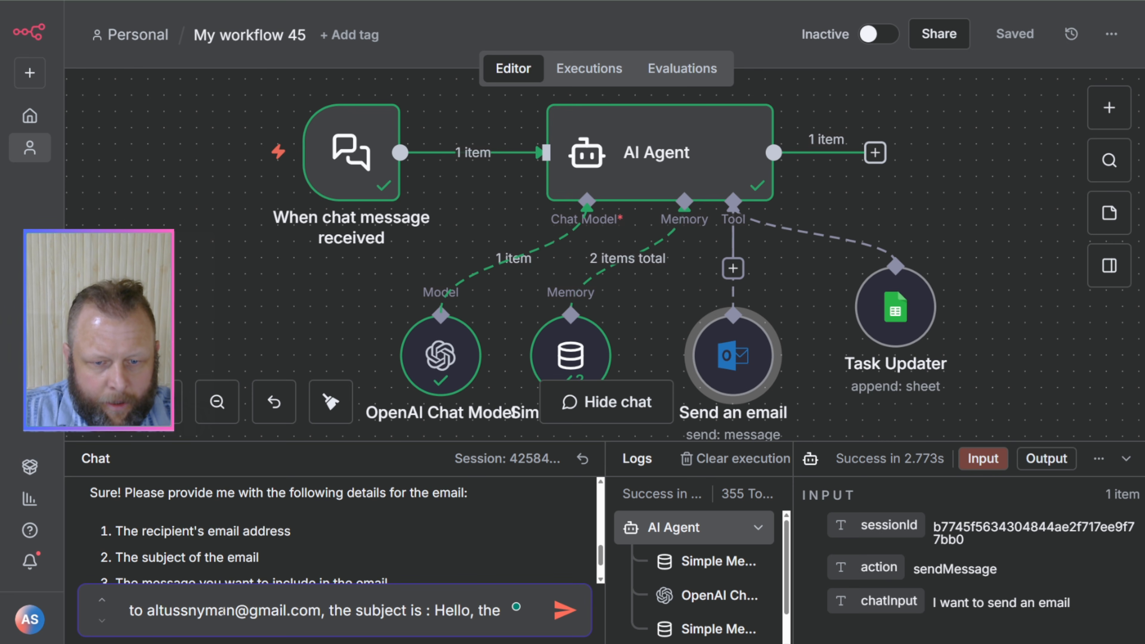
type("bod")
Step: Complete the chat reply with "The message is: Lets Go" and send it to the AI Agent
key("BackSpace")
key("BackSpace")
key("BackSpace")
key("BackSpace")
key("BackSpace")
key("BackSpace")
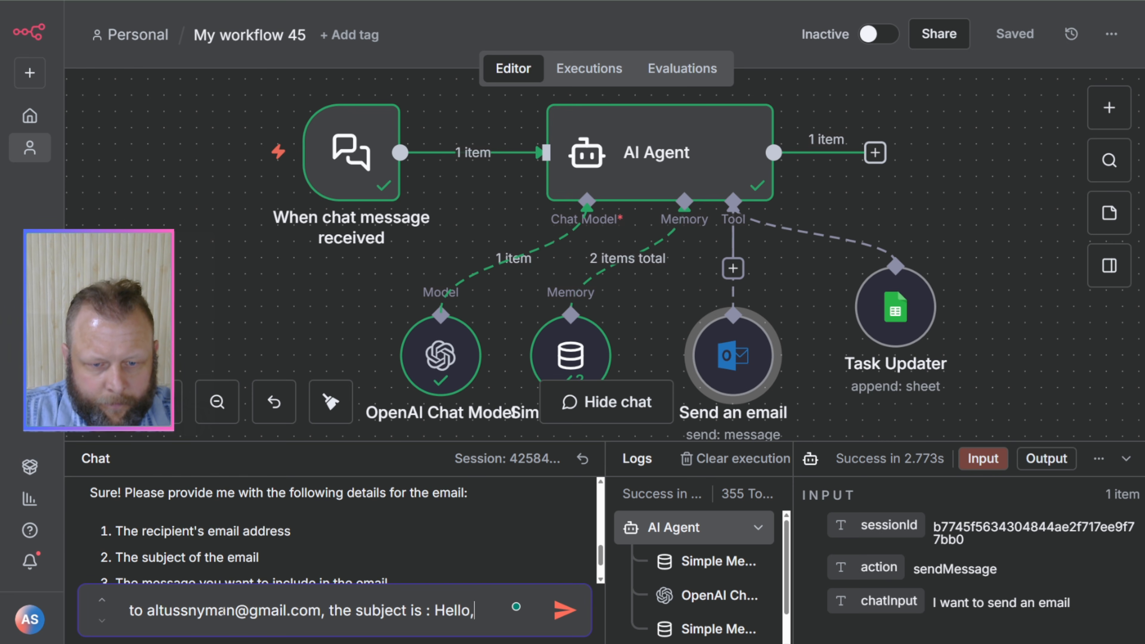
type(". The ")
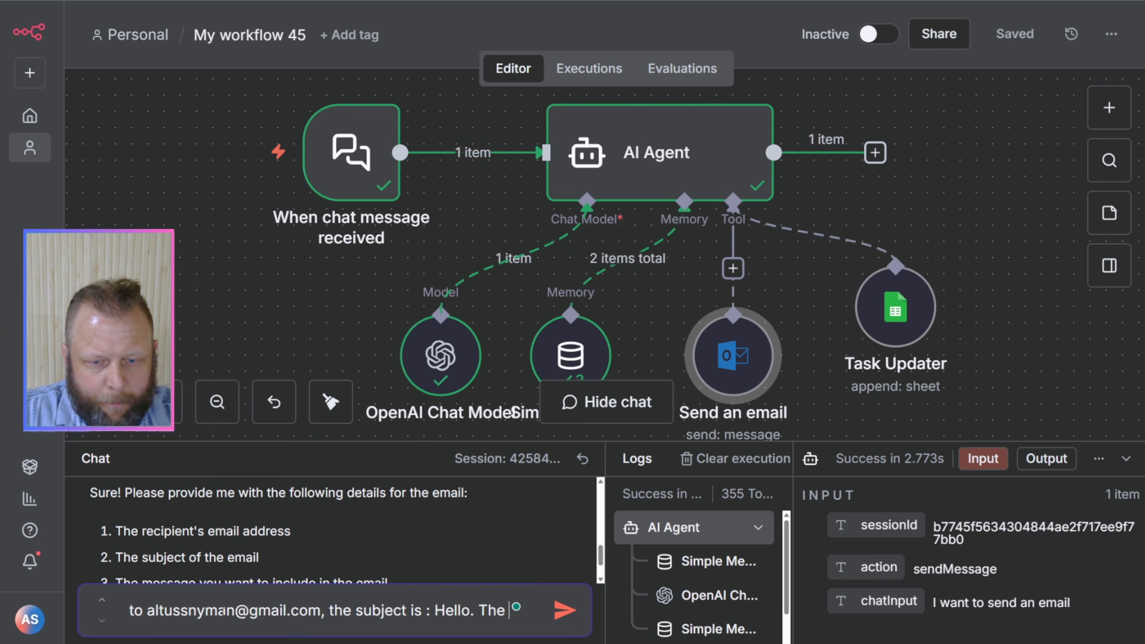
type("bodoy is.")
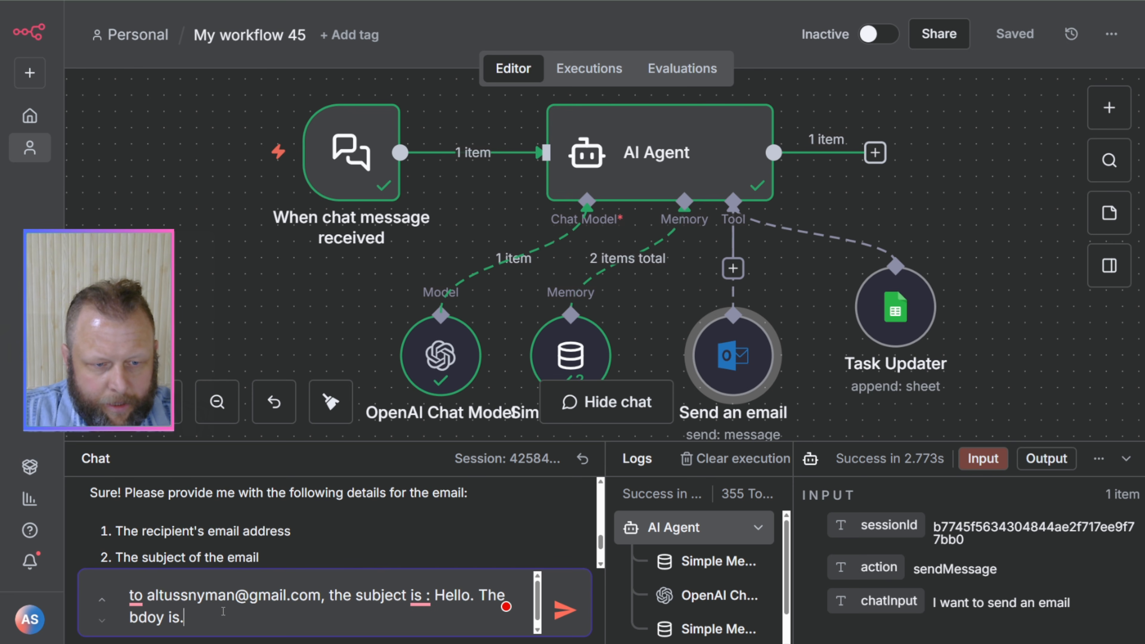
type(".")
key("BackSpace")
key("BackSpace")
key("BackSpace")
key("BackSpace")
key("BackSpace")
key("BackSpace")
key("BackSpace")
key("BackSpace")
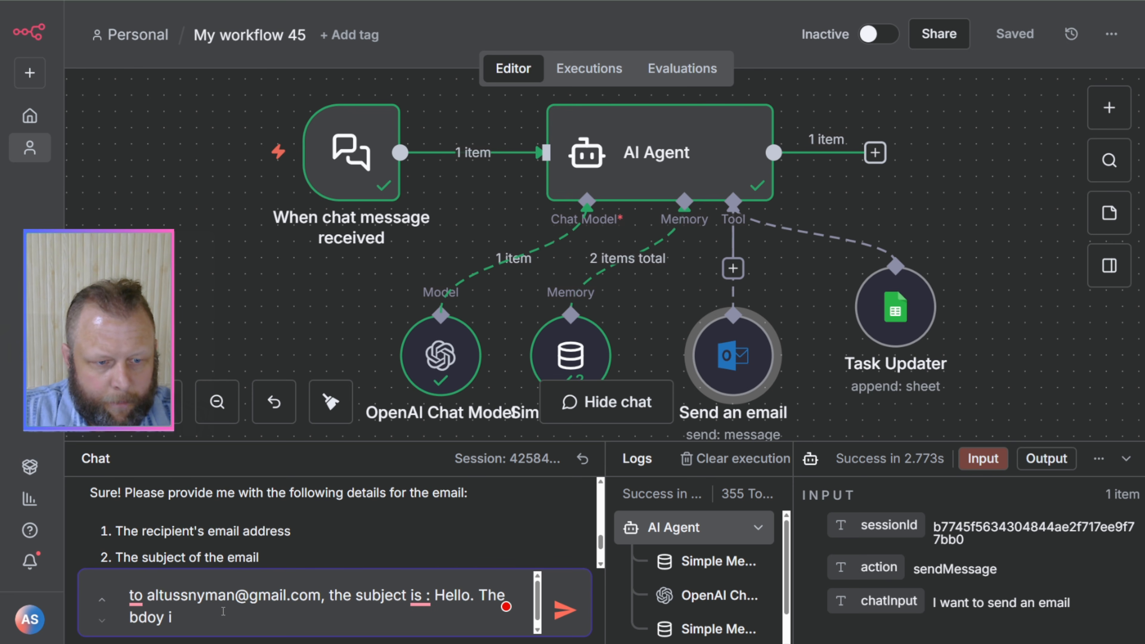
type("od")
key("BackSpace")
key("BackSpace")
key("BackSpace")
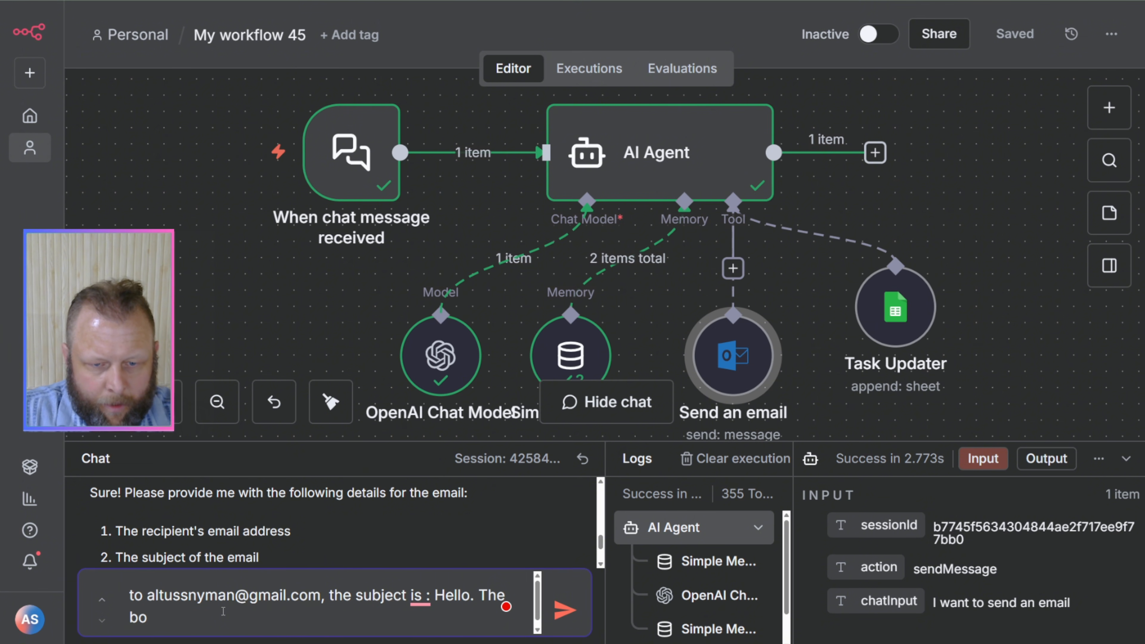
type("message is")
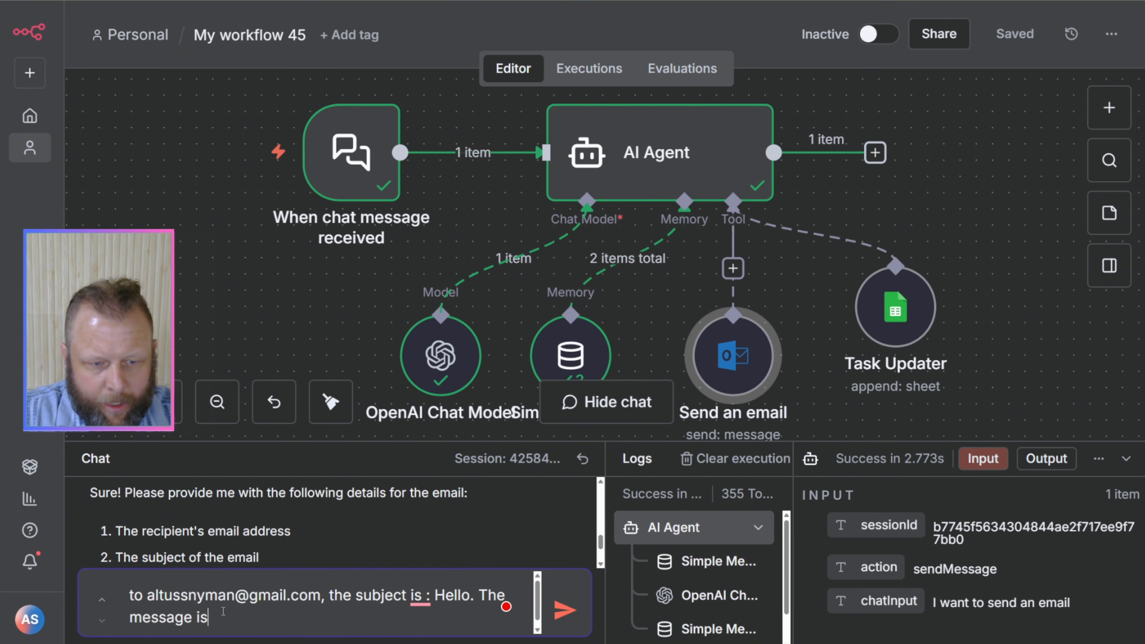
type(": Let")
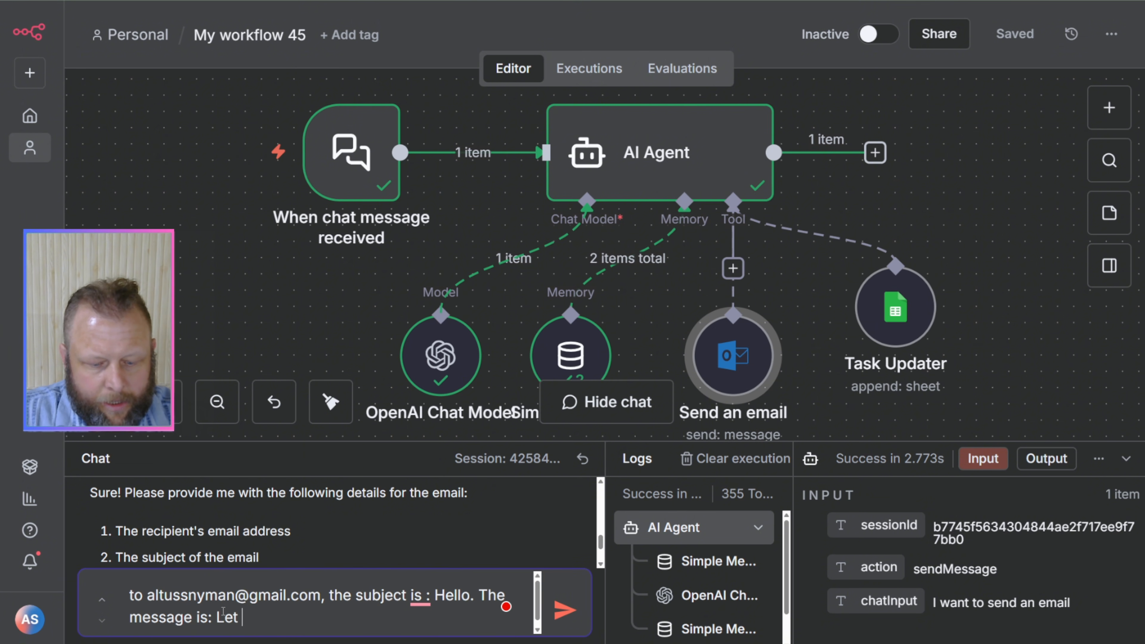
type("s Go")
key("Return")
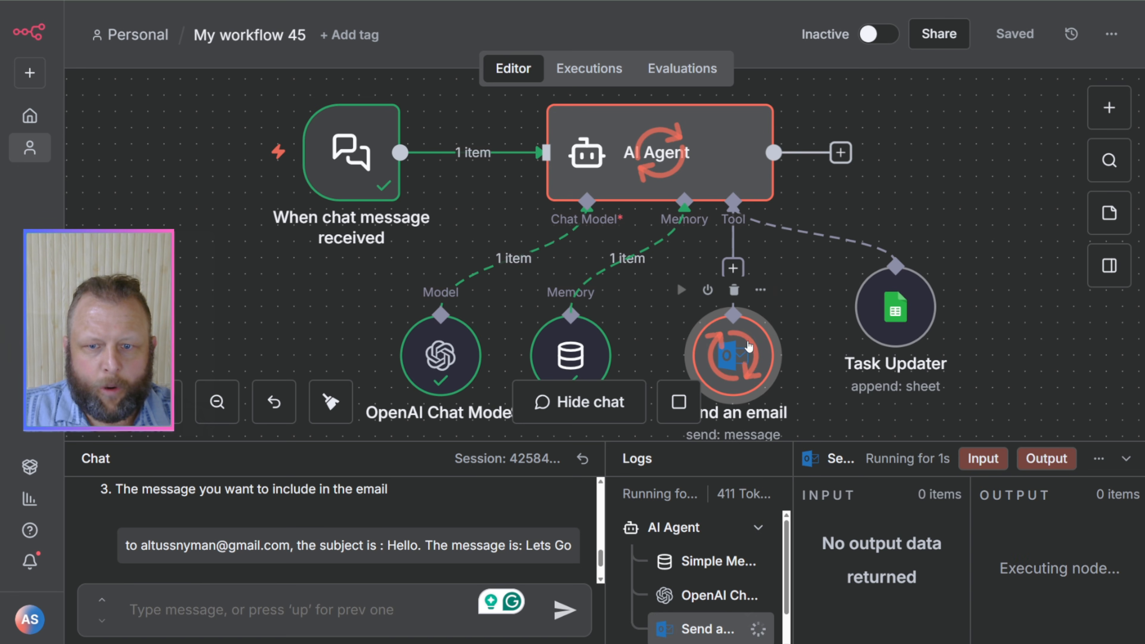
Step: Switch to Gmail to check the delivered "Hello" email and close that window
scroll(748, 343, "down", 2)
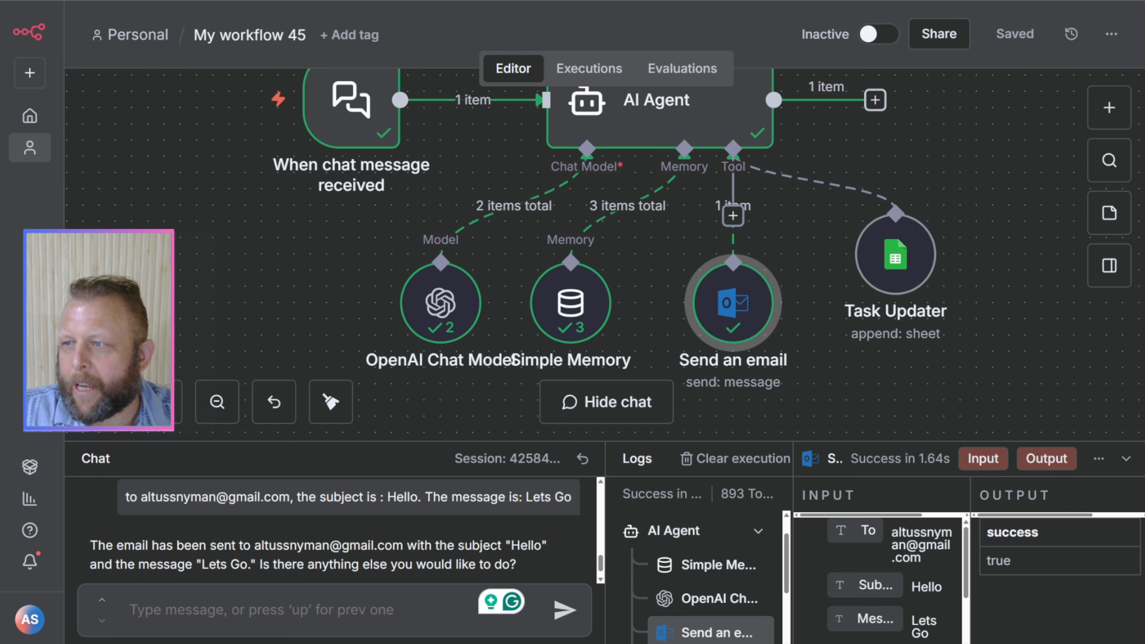
left_click_drag(1144, 107, 583, 74)
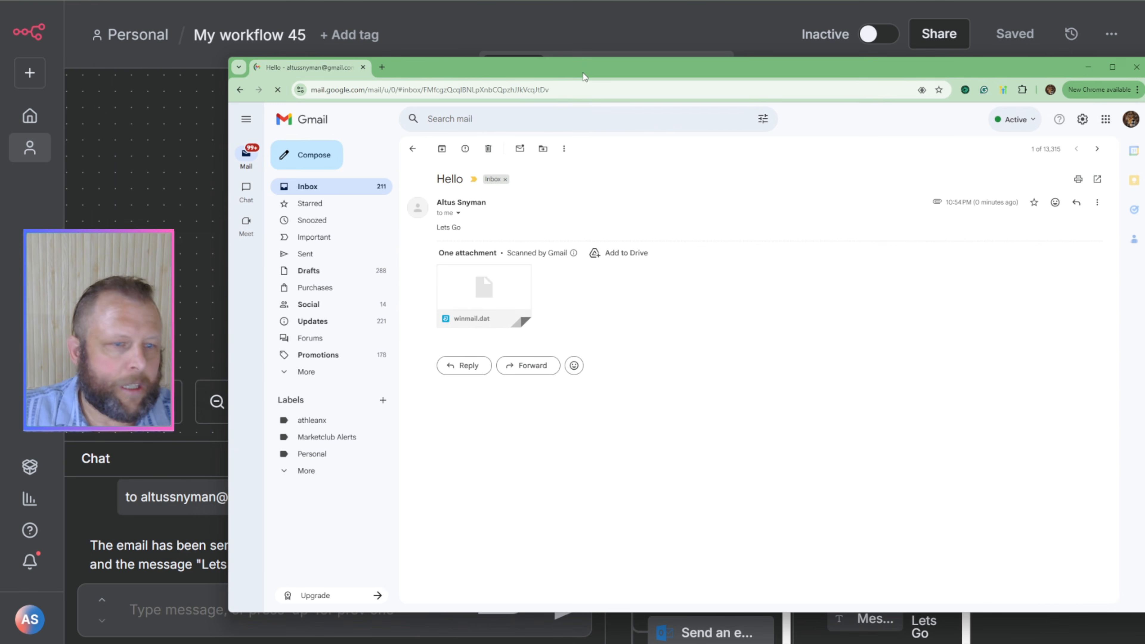
left_click(1137, 67)
Step: Add a second tool entry to the AI Agent's system message: "2) Use the outlook tool to send emails."
left_click(664, 129)
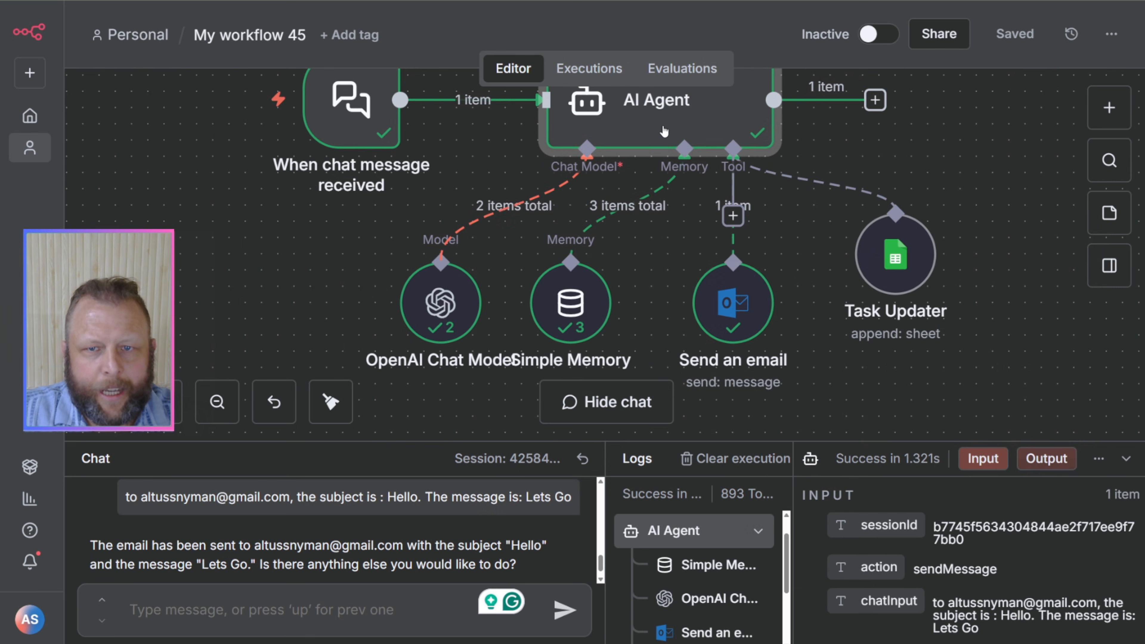
double_click(663, 126)
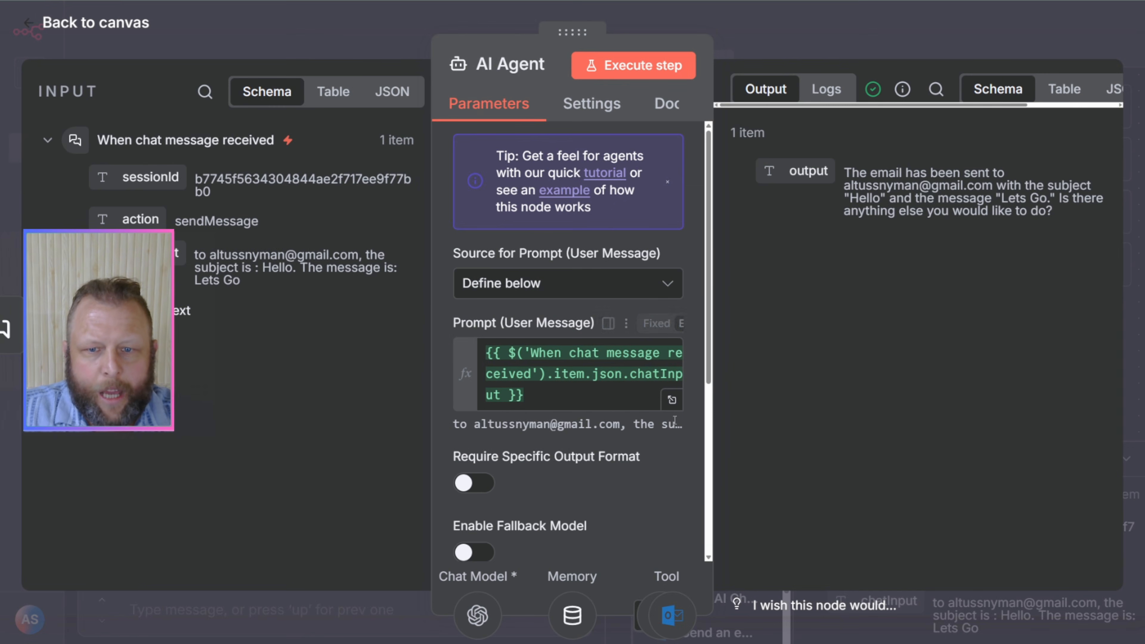
scroll(676, 397, "down", 5)
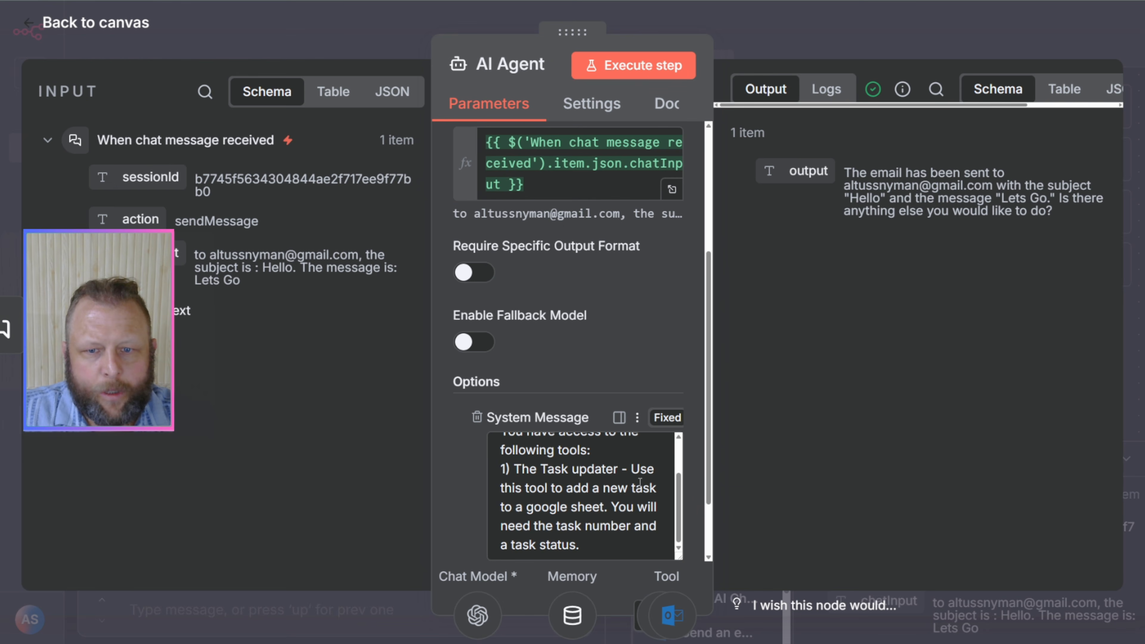
scroll(664, 372, "down", 2)
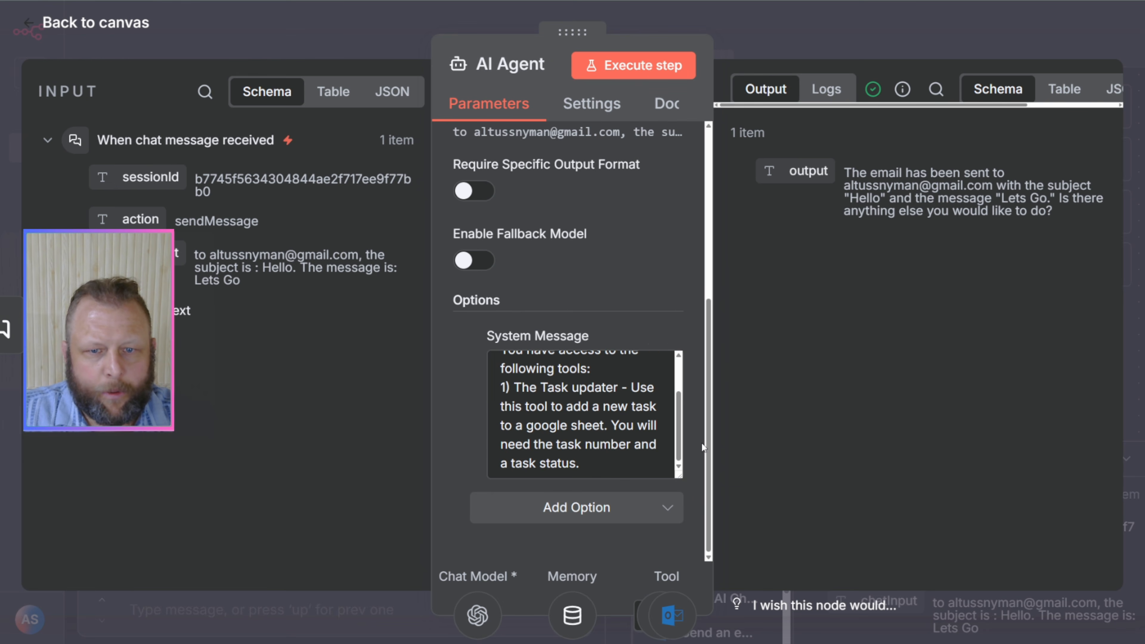
left_click(614, 454)
key("ctrl+minus")
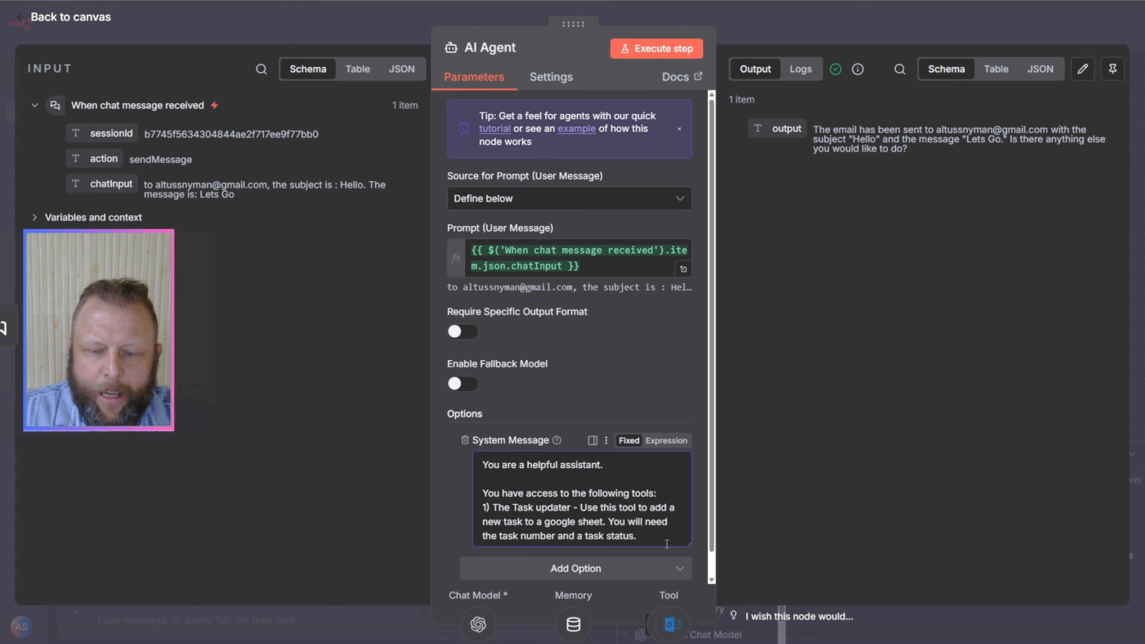
key("Return")
key("Return")
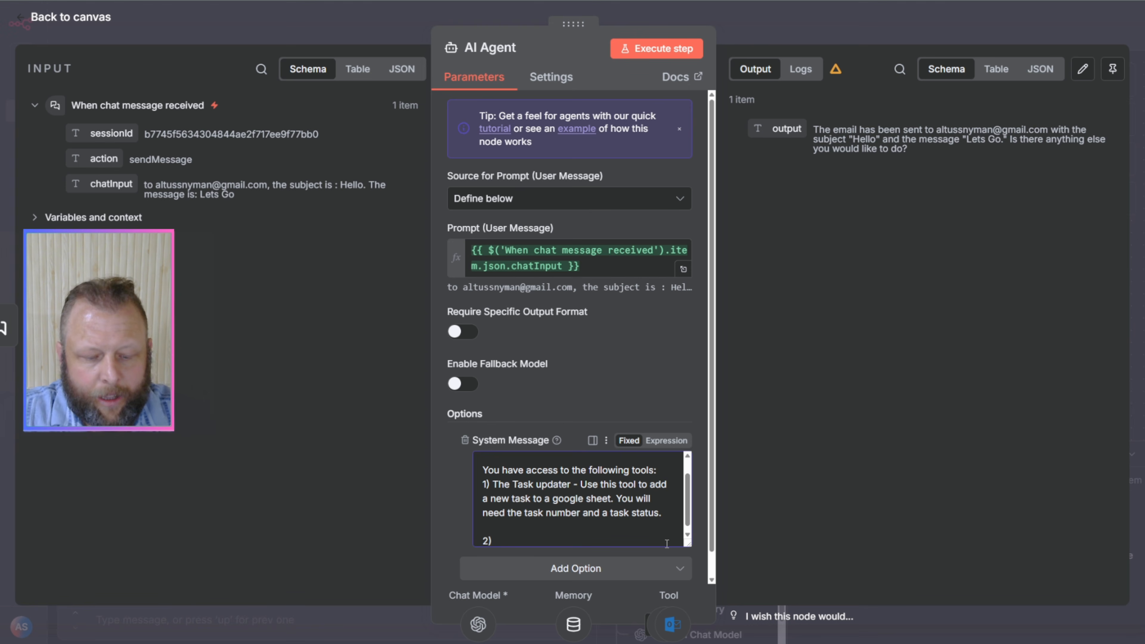
type("Use the ")
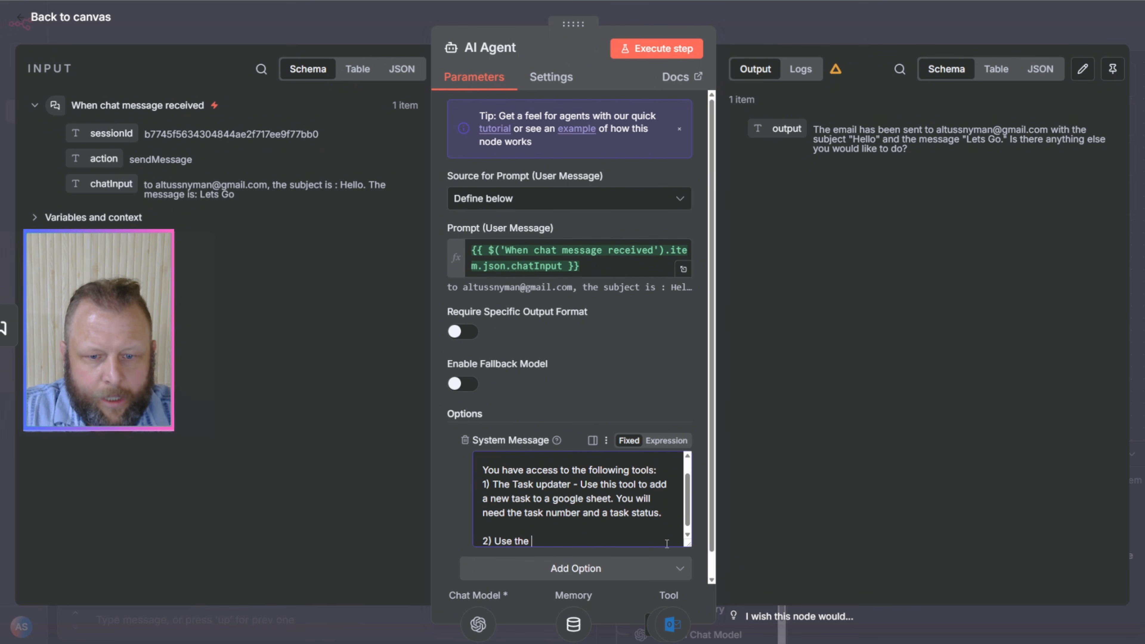
type("outlook t")
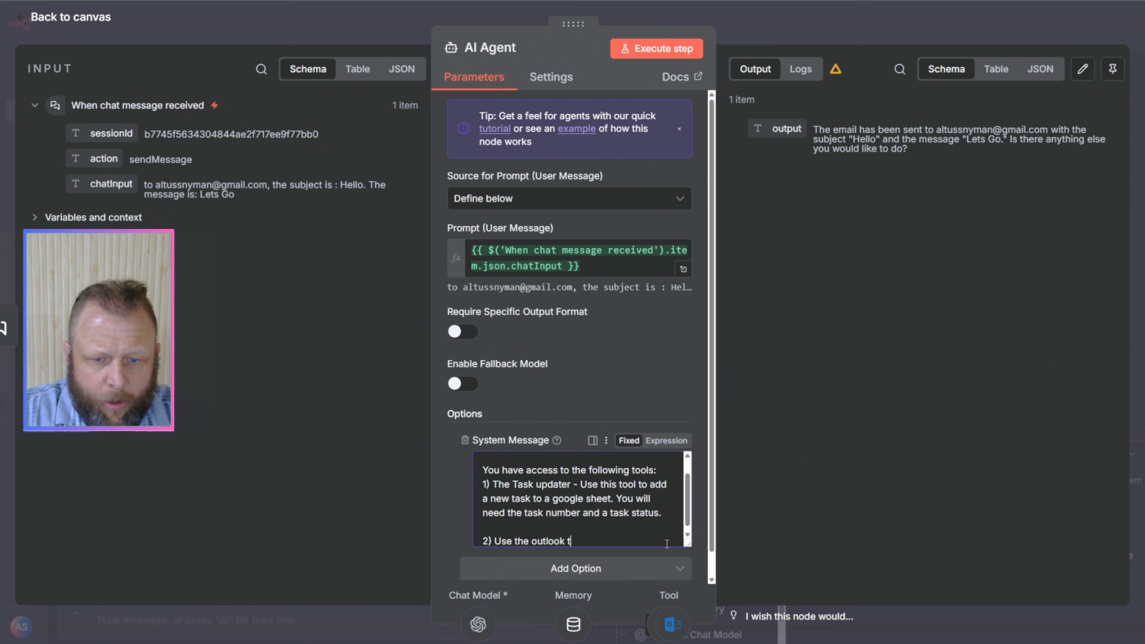
type("ool to send ea")
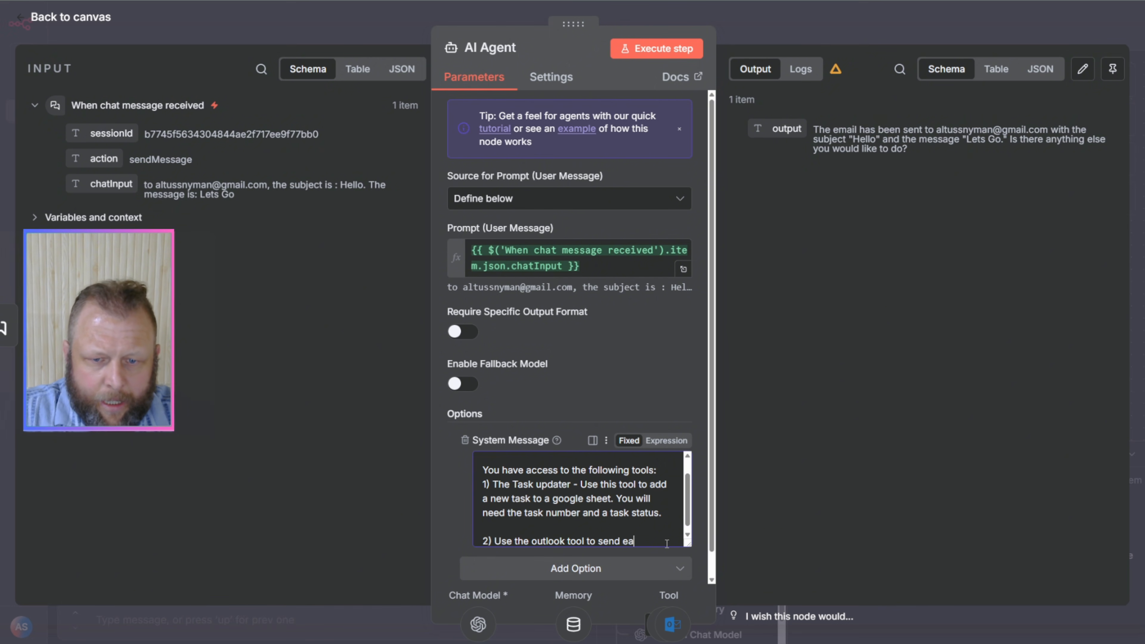
key("BackSpace")
type("mails. Y")
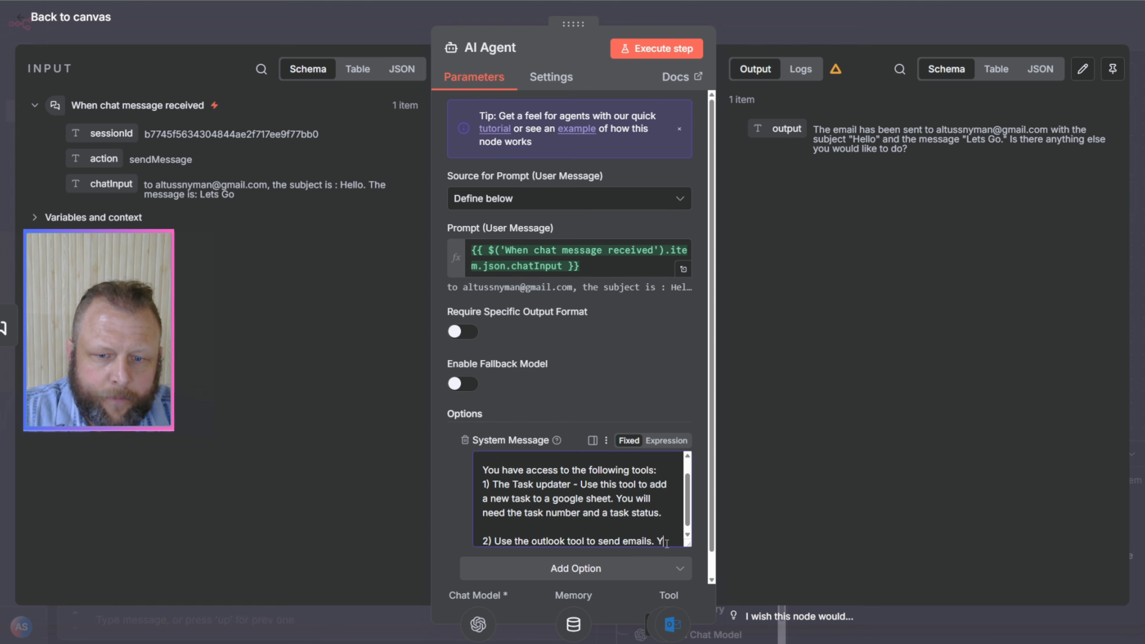
type("ou will need a")
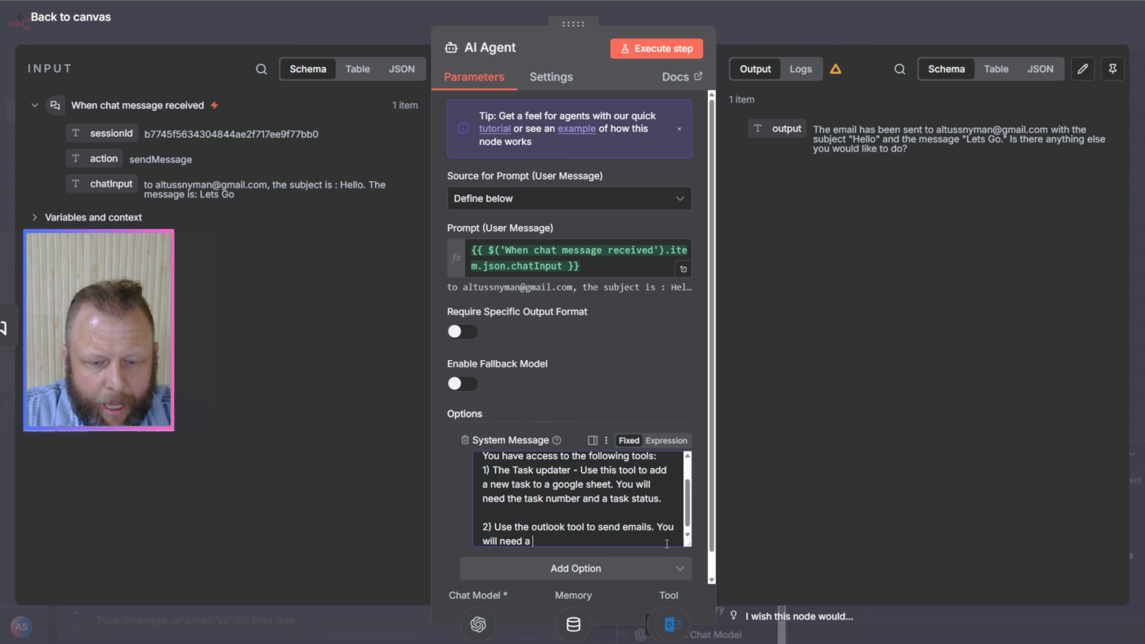
type(" subject")
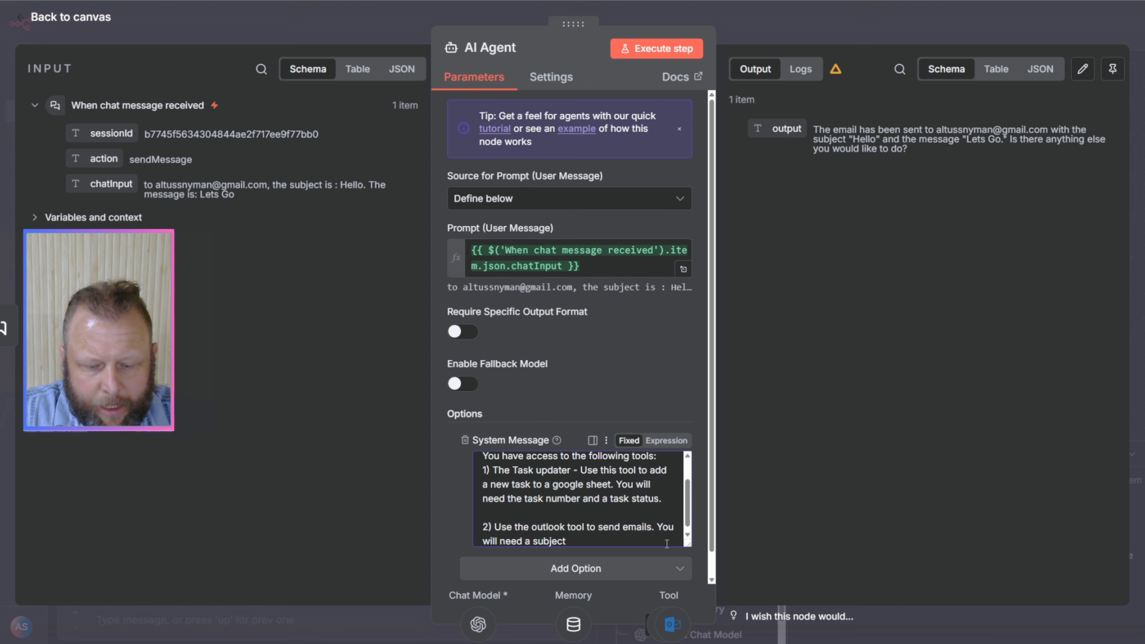
Step: Finish the Outlook tool entry with "You will need a To Email, Subject and and message" and return to the canvas
key("BackSpace")
key("BackSpace")
key("BackSpace")
key("BackSpace")
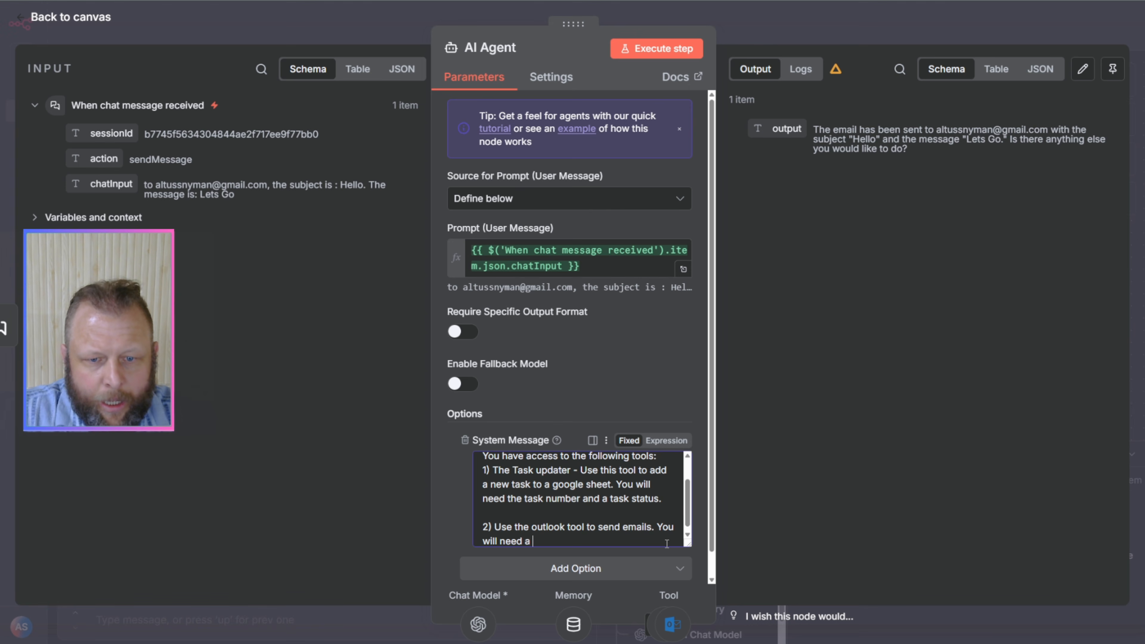
type("To Email, ")
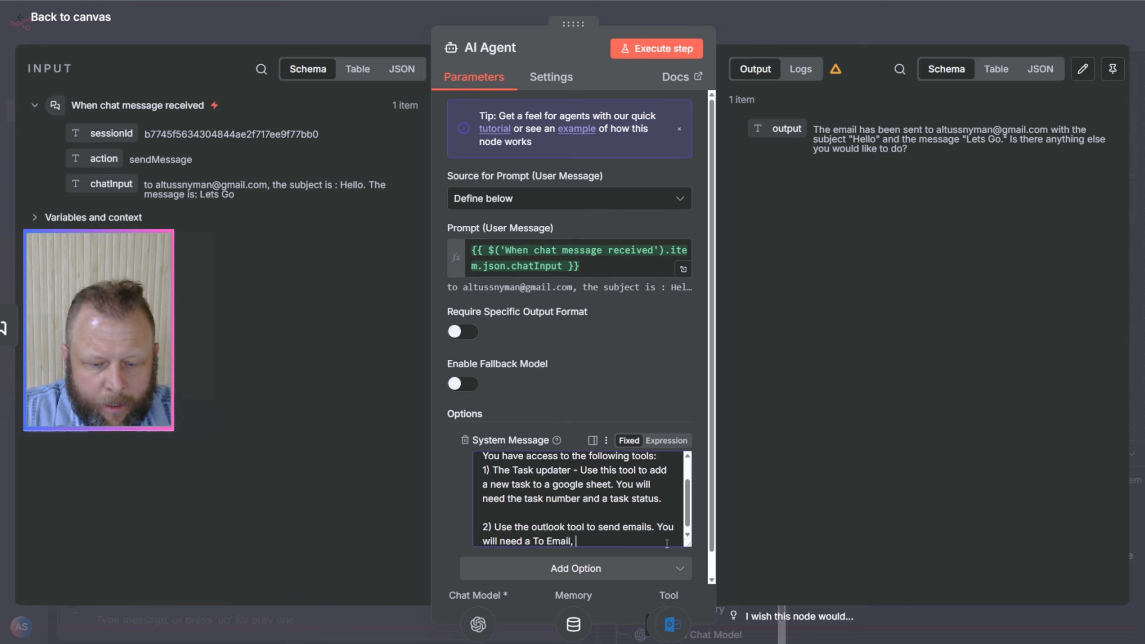
type("Subject")
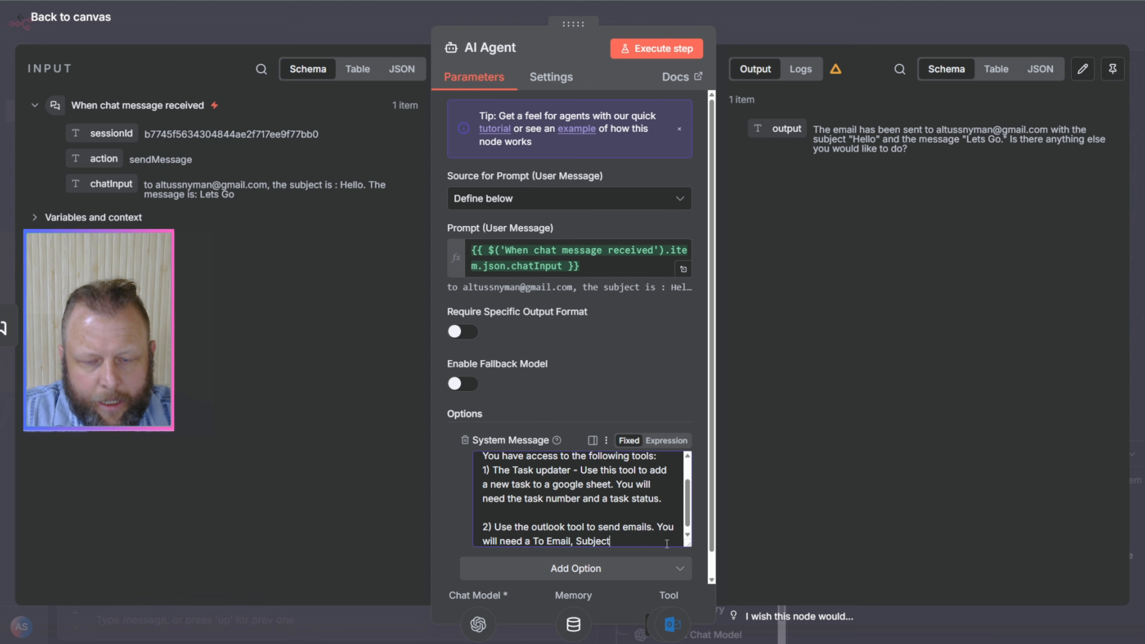
type(" and and ")
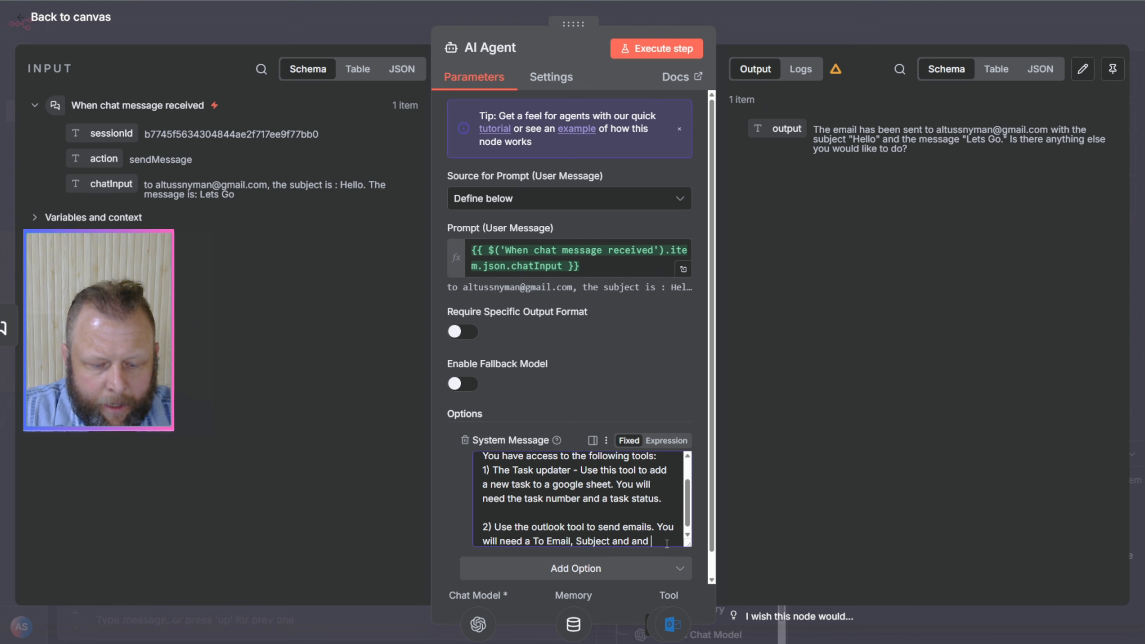
type("message")
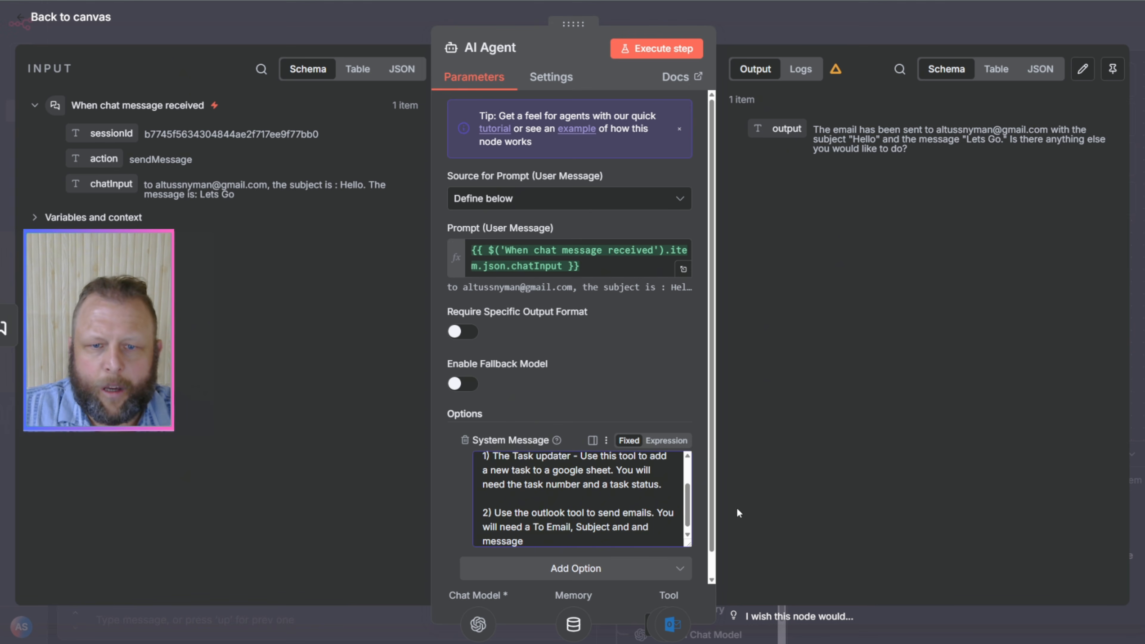
left_click(793, 37)
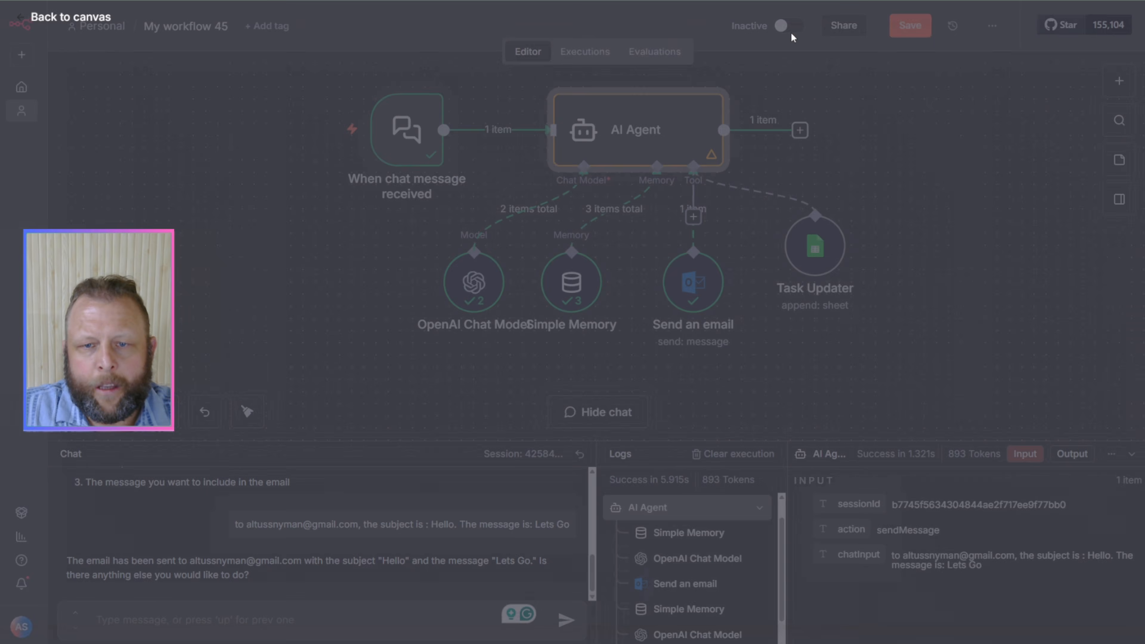
Step: Reposition the Task Updater and Send an email nodes beneath the AI Agent and save the workflow
left_click_drag(818, 251, 816, 274)
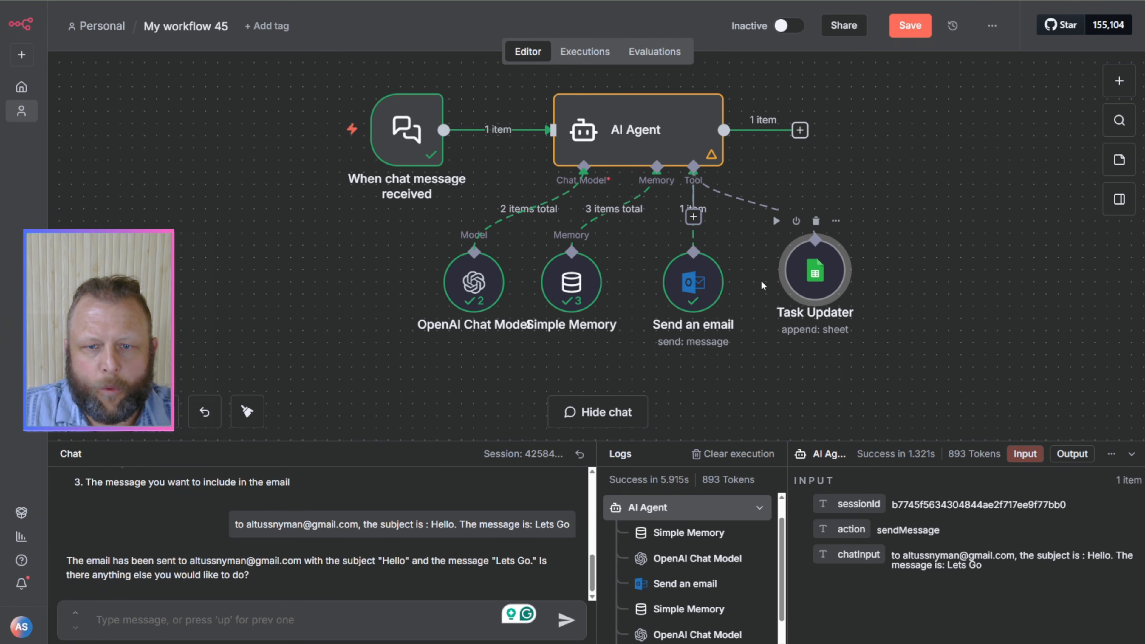
left_click_drag(676, 291, 664, 291)
left_click(818, 292)
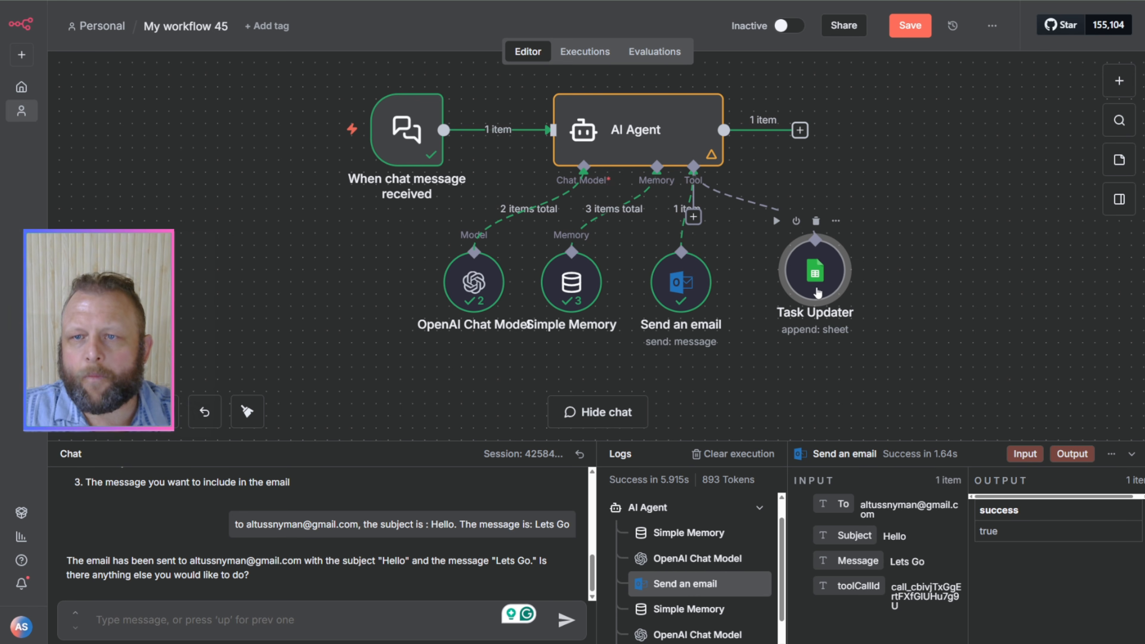
left_click(919, 29)
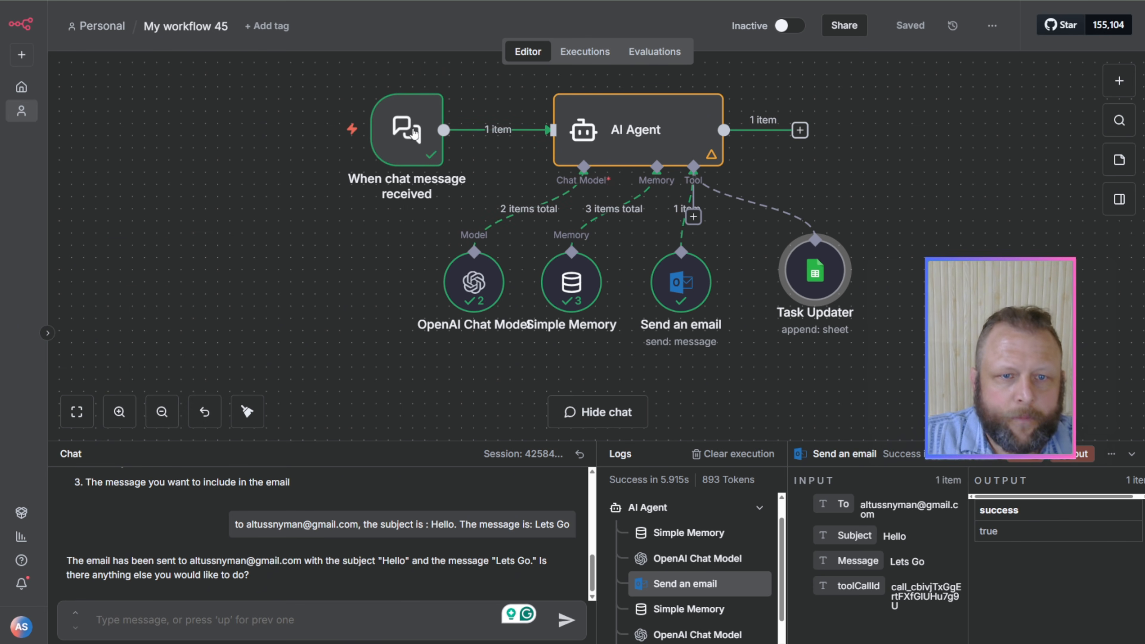
Step: Make the chat trigger publicly available, check its mode options while keeping Hosted Chat, and save the workflow
double_click(405, 133)
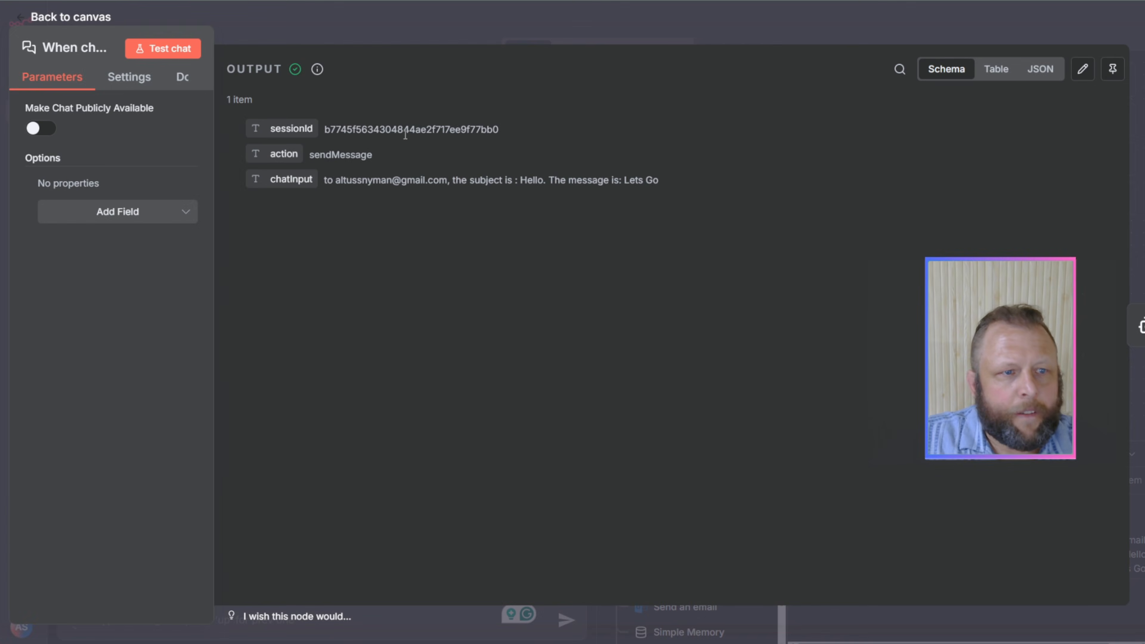
left_click(41, 129)
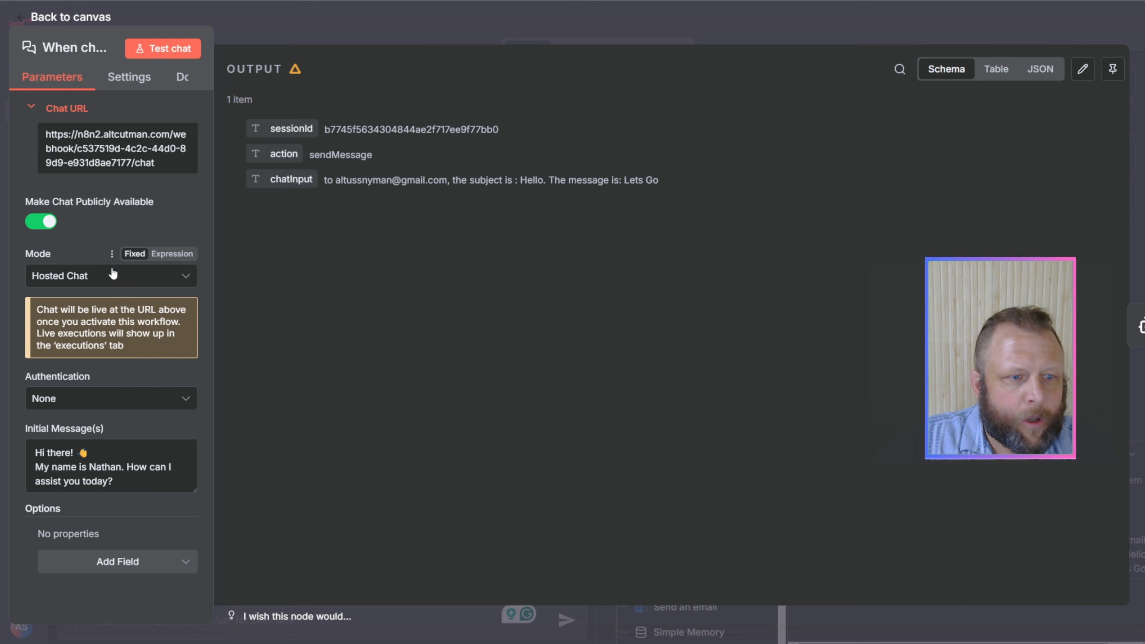
left_click(96, 279)
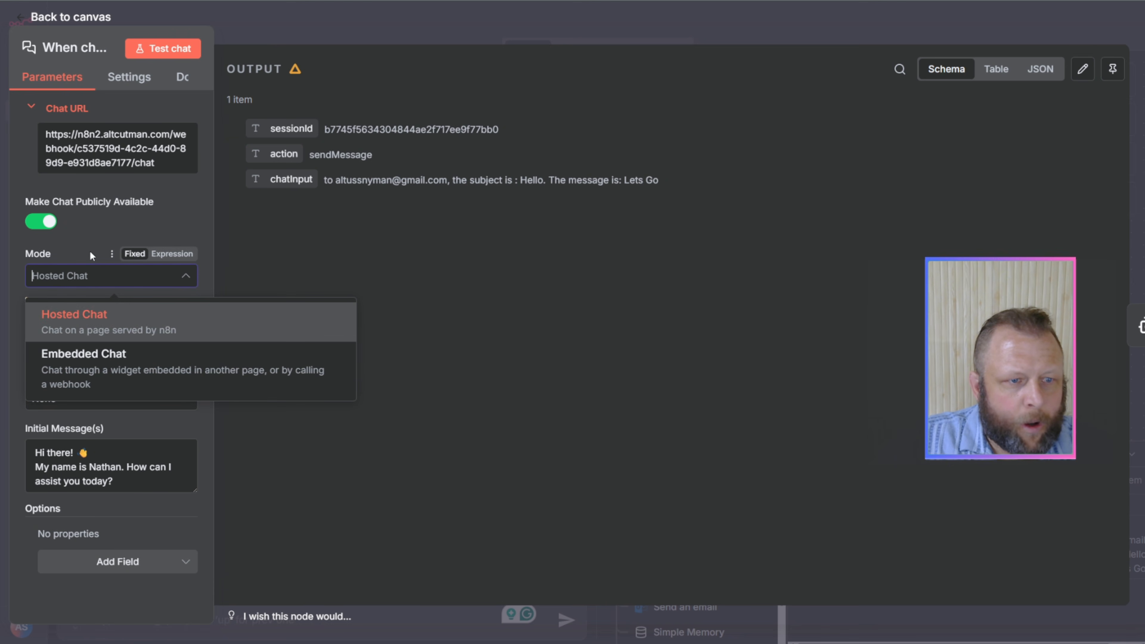
left_click(91, 236)
left_click(397, 31)
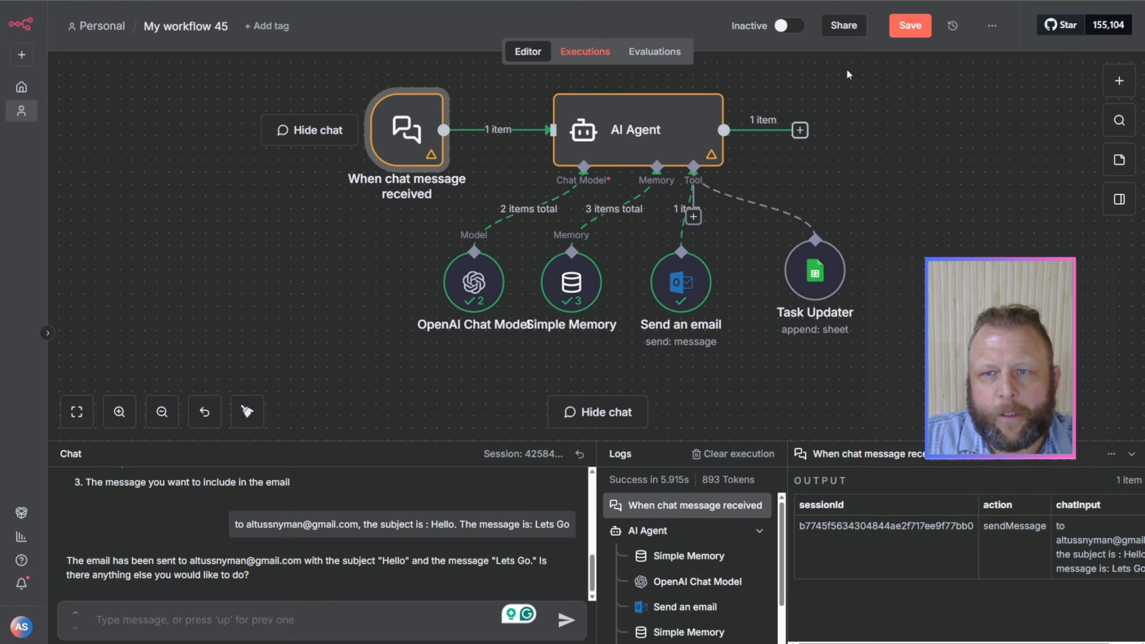
left_click(911, 28)
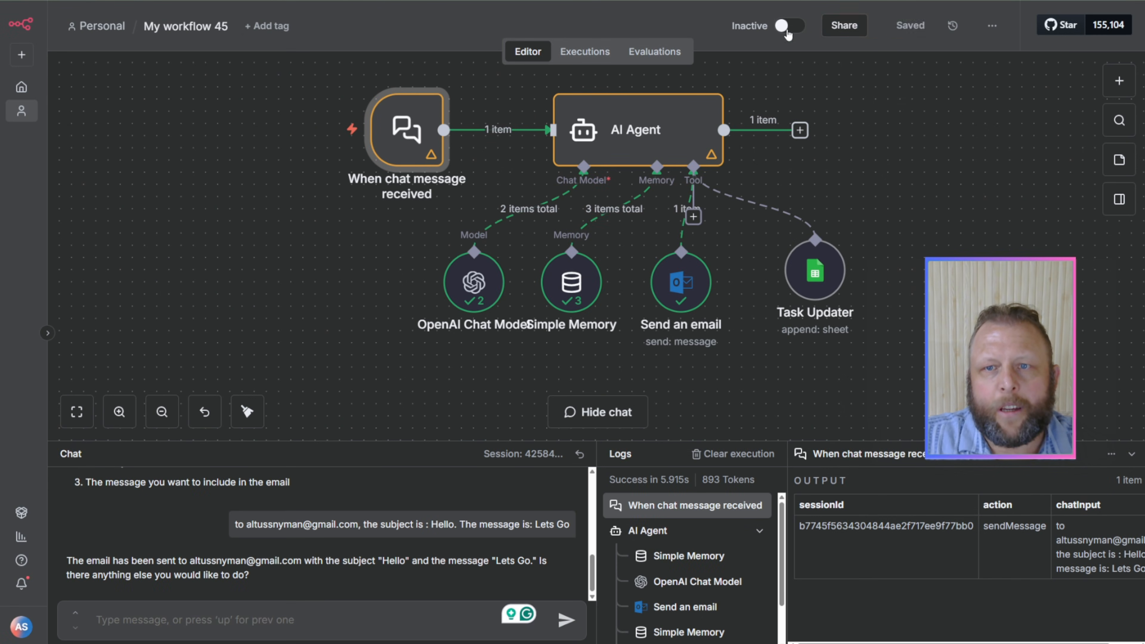
Step: Activate the workflow and open the chat trigger's public Chat URL in a new browser tab
left_click(784, 28)
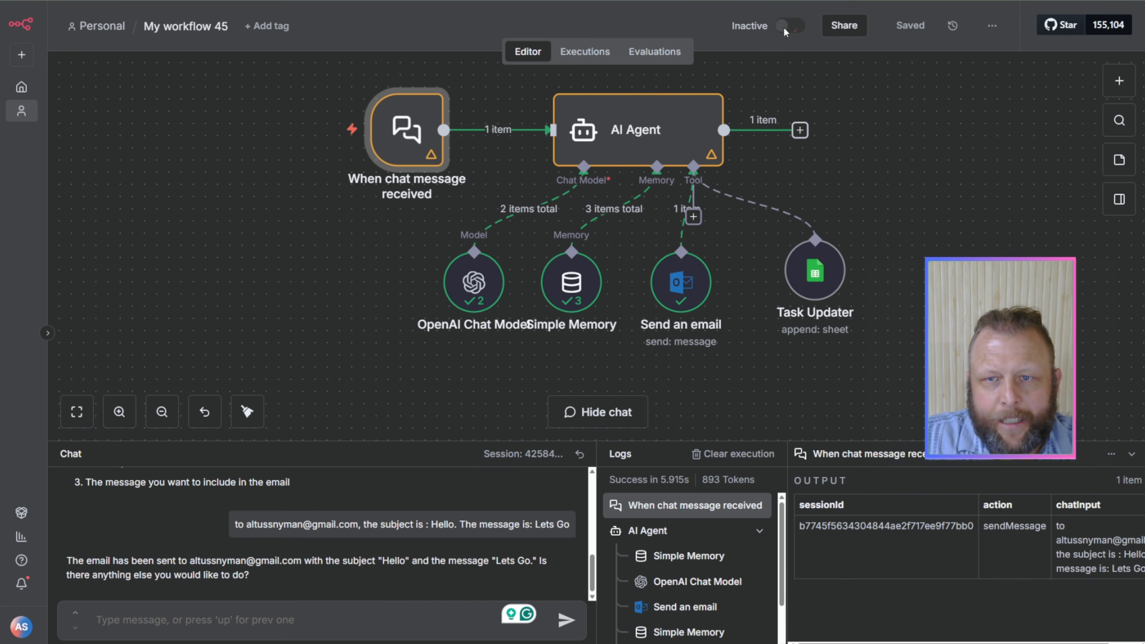
left_click(713, 363)
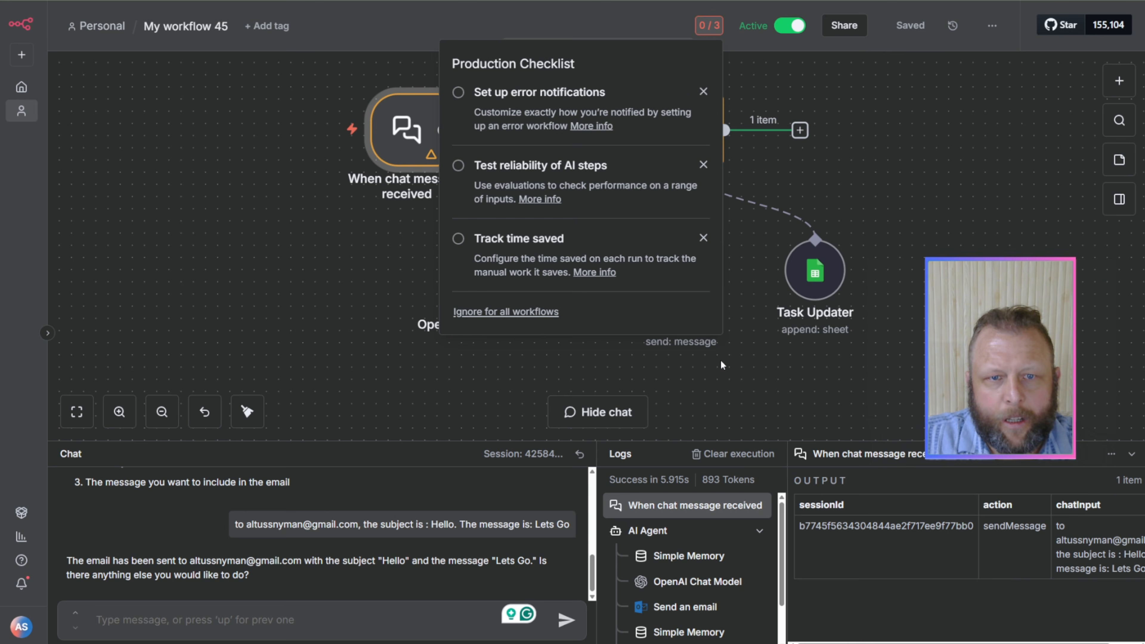
double_click(410, 133)
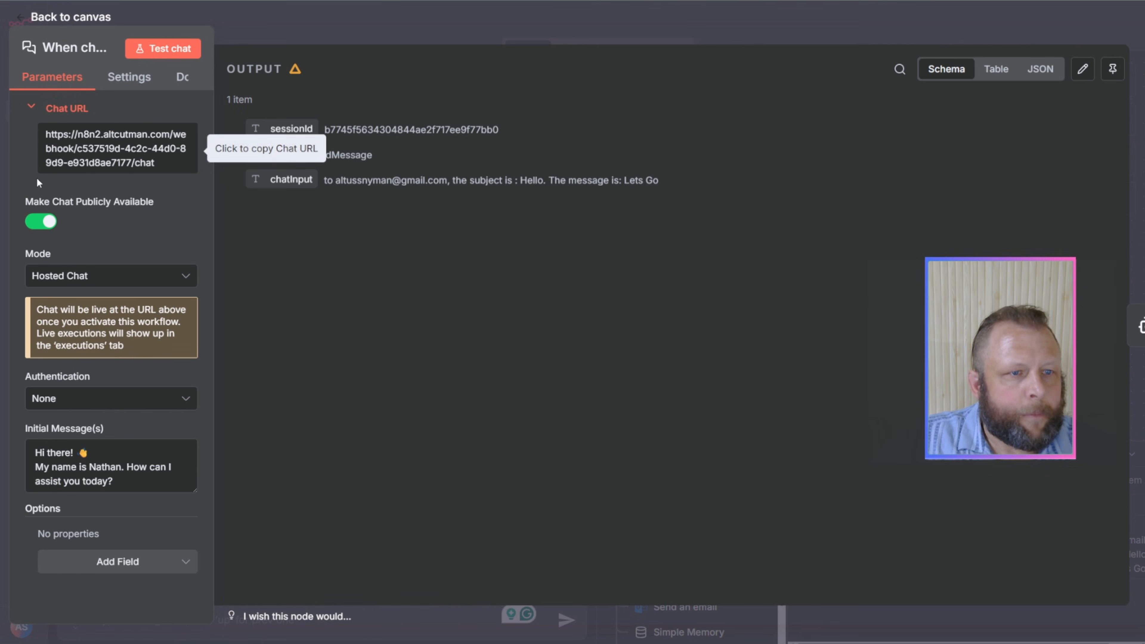
left_click(116, 154)
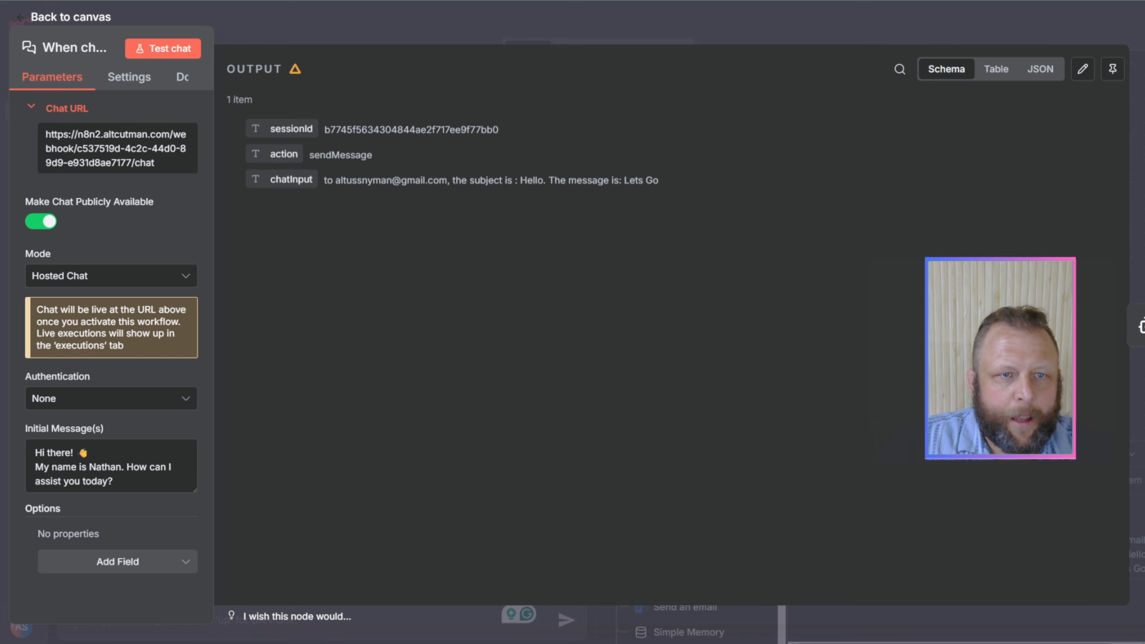
key("ctrl+t")
key("ctrl+v")
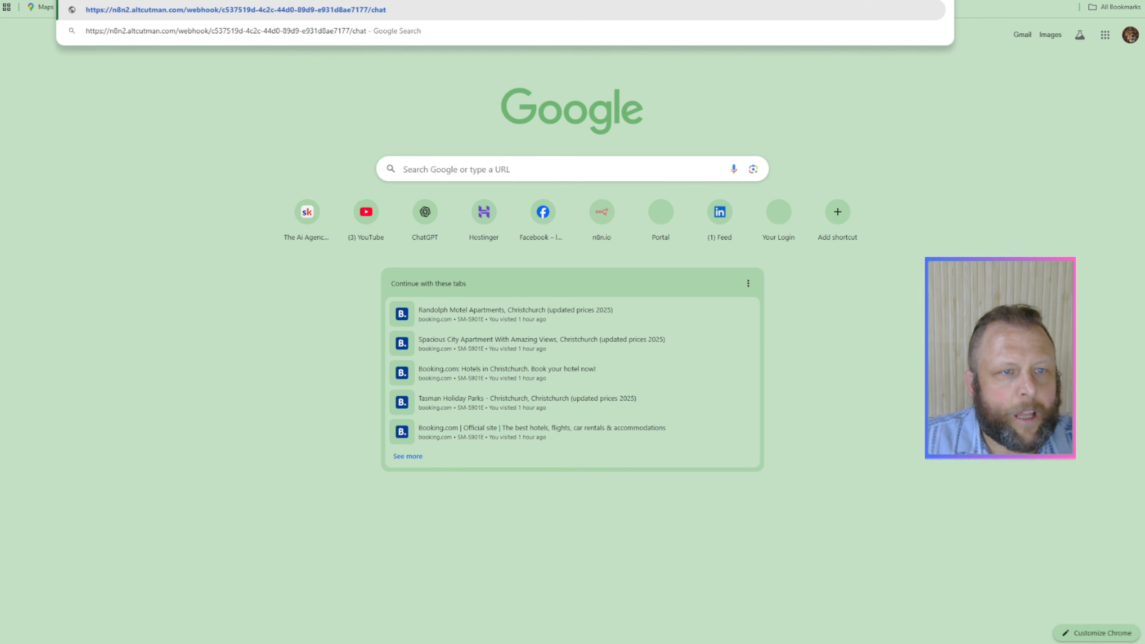
key("Return")
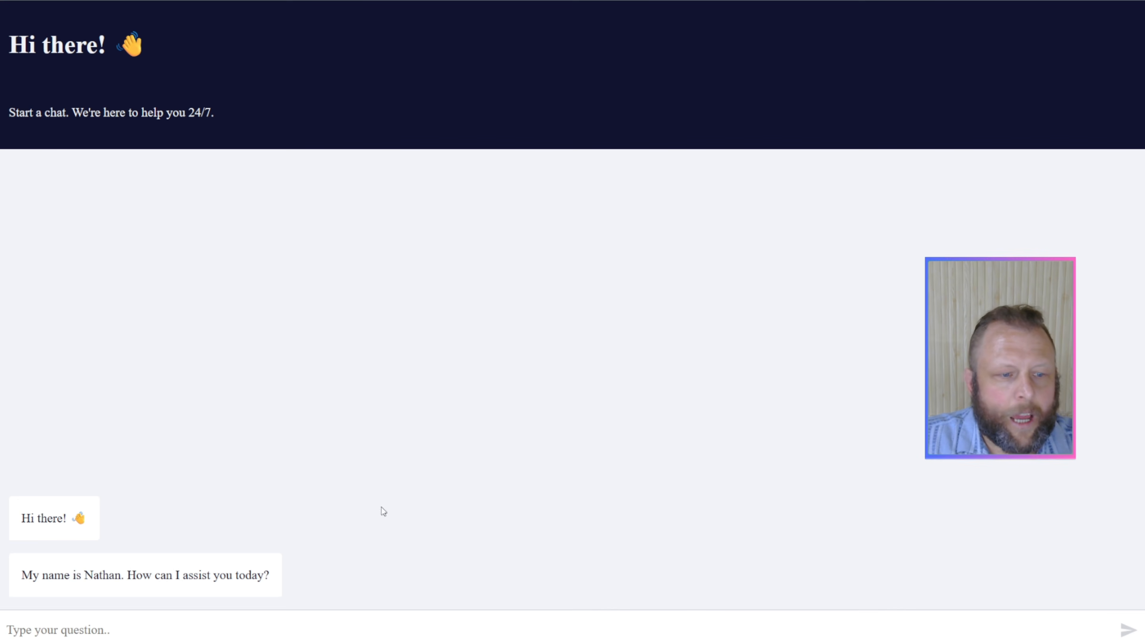
Step: Send "hi i want to update a task, ass that i have finished loading task 123" in the hosted chat
left_click(46, 633)
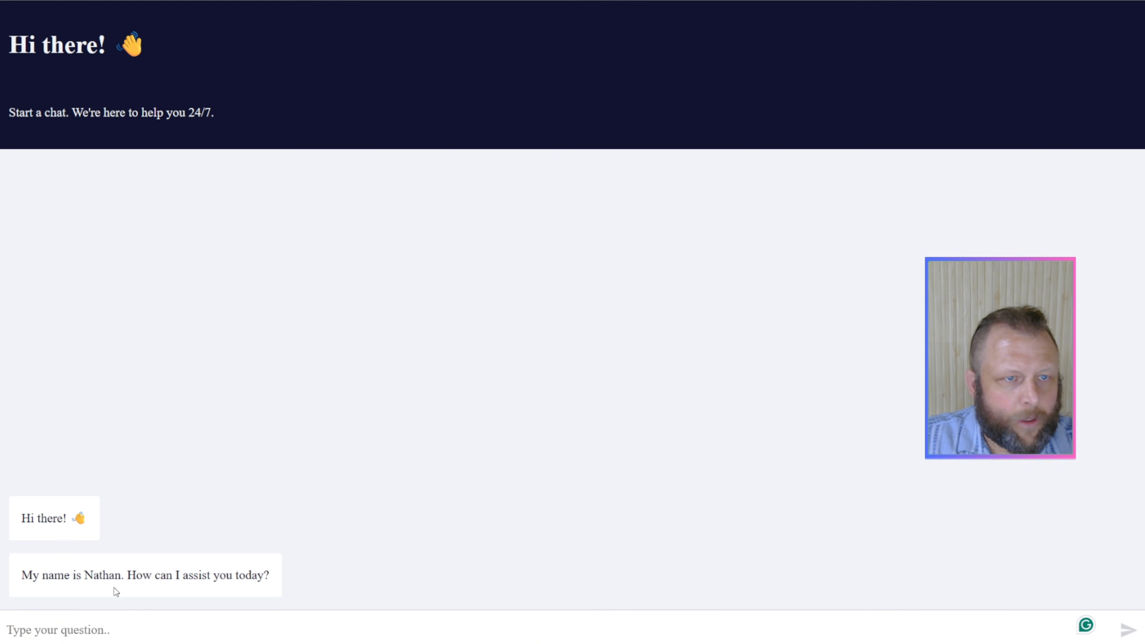
type("hi")
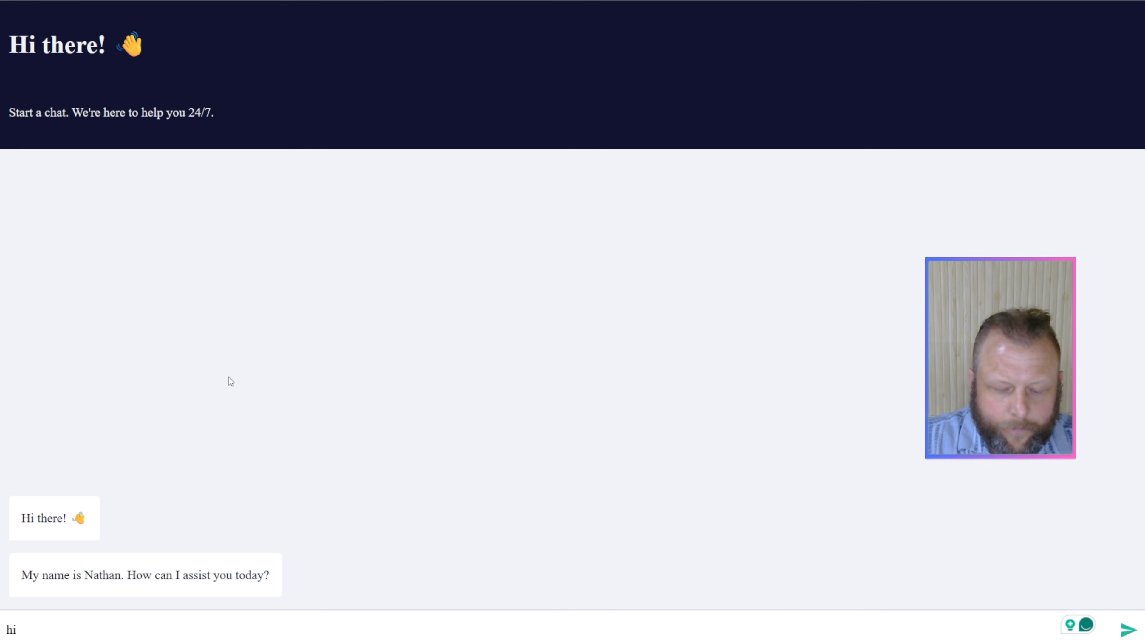
type(" i want to up")
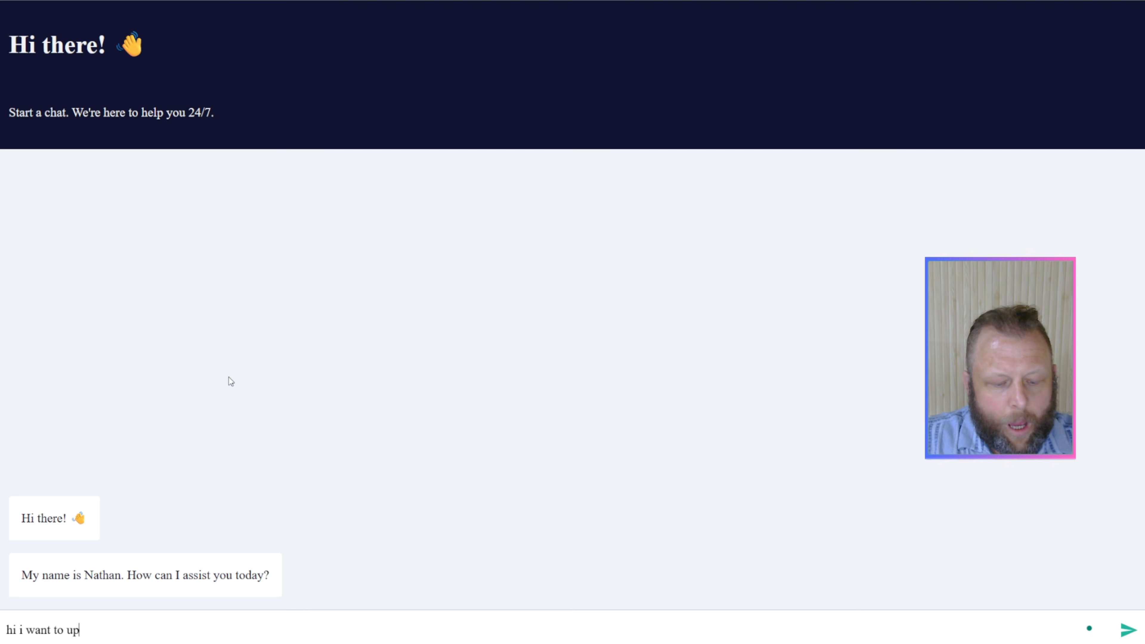
type("date a tas")
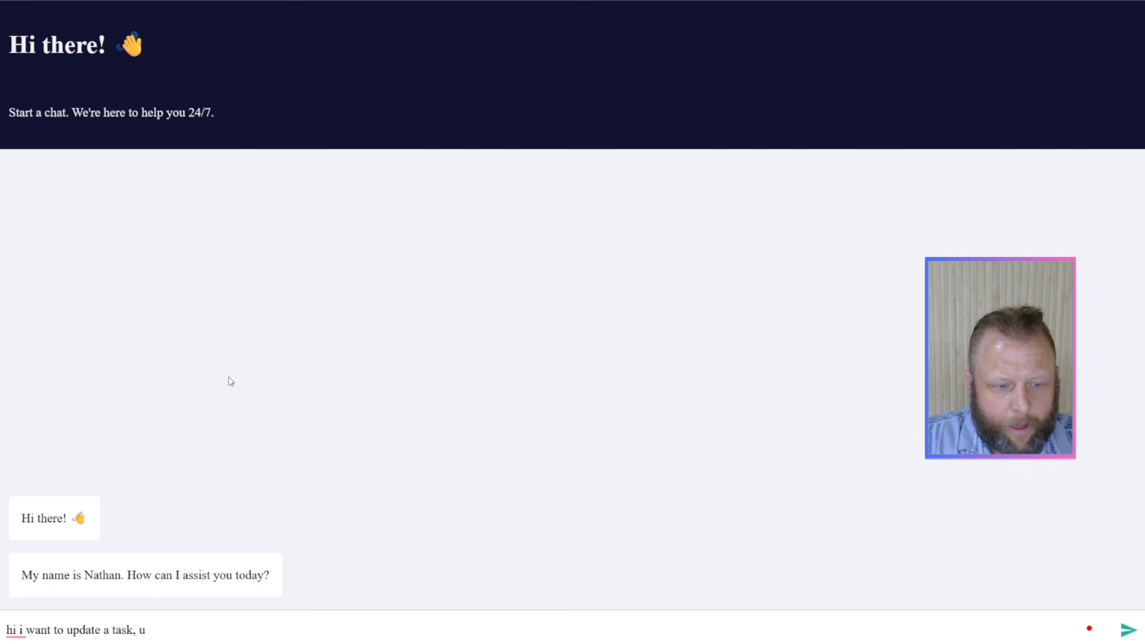
type("k, ass that i ")
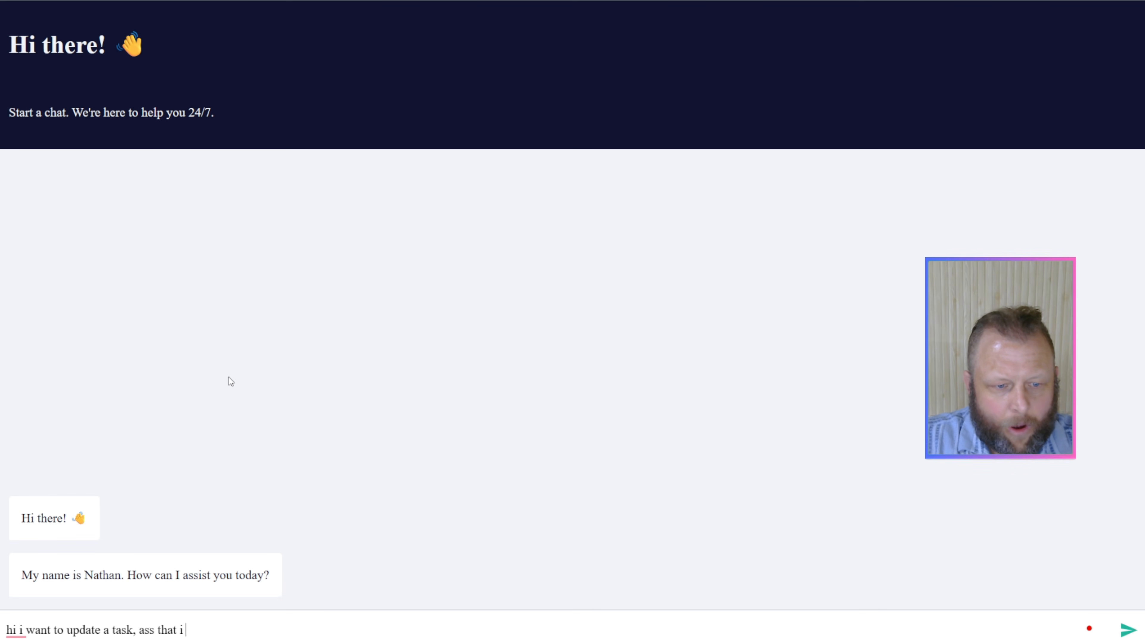
type("have finished ")
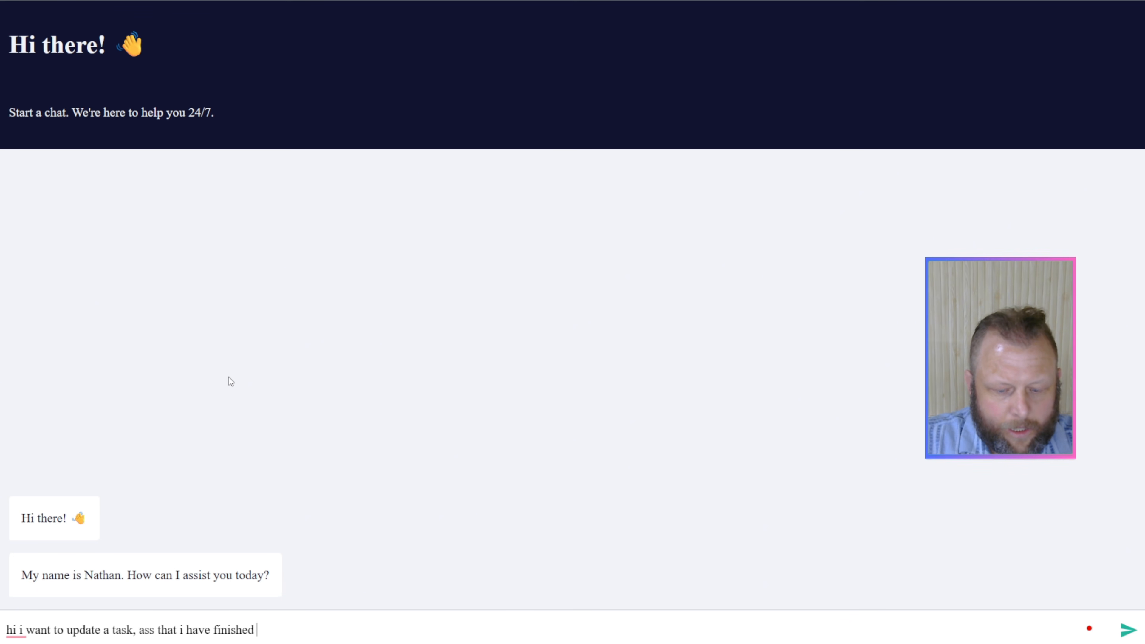
type("loading tas")
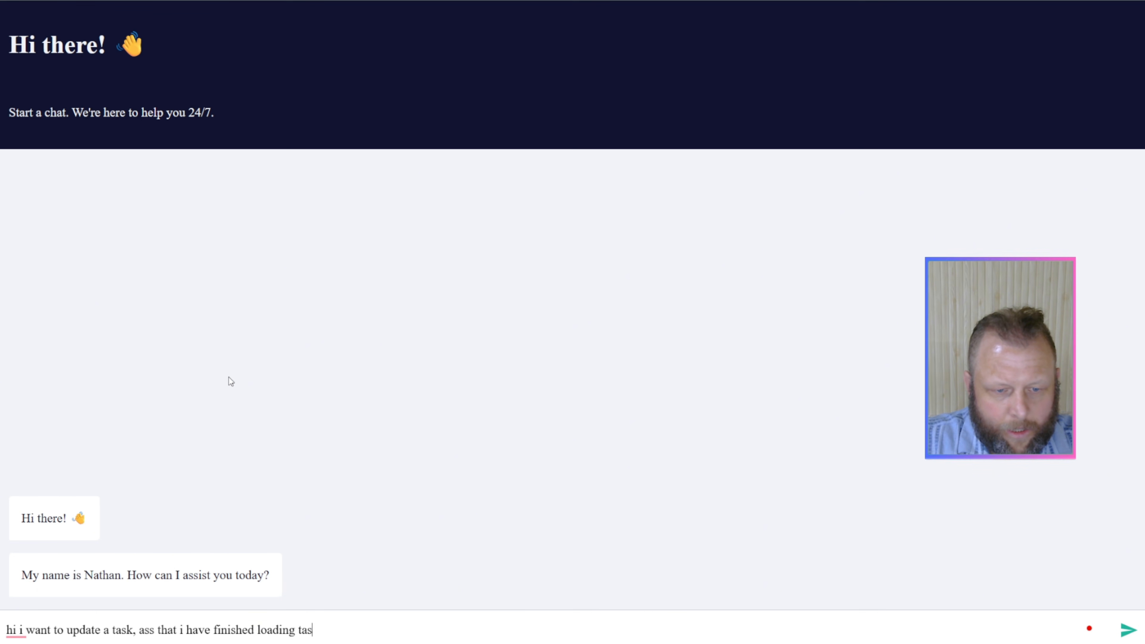
type("k 123")
key("Return")
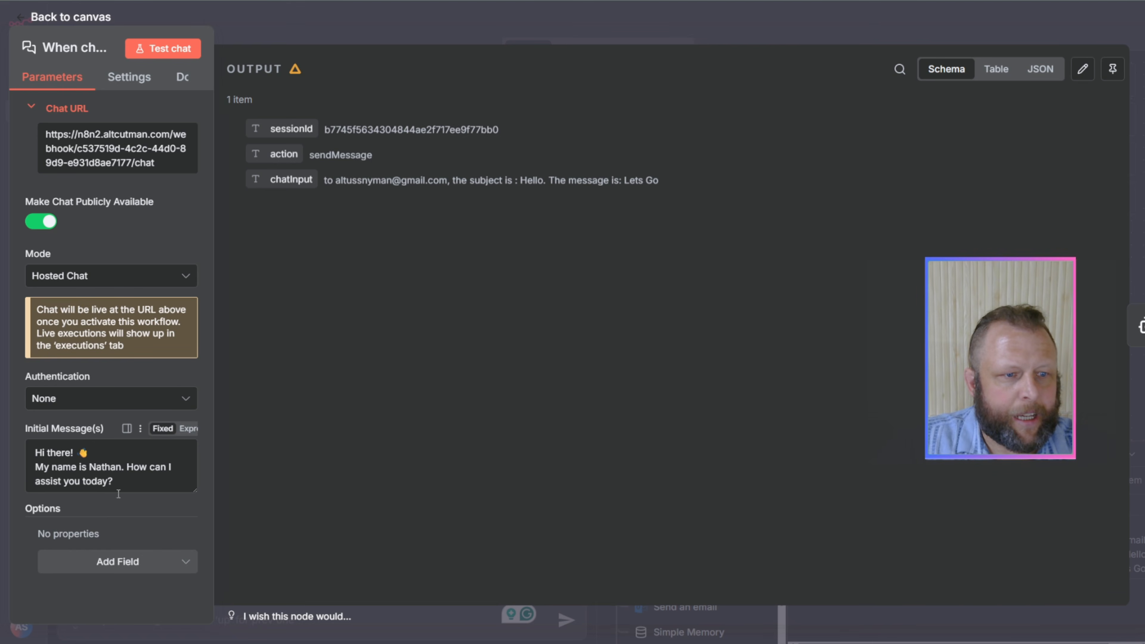
Step: Look through the chat trigger's optional fields and the Chat Trigger documentation on public availability, mode and authentication
left_click(138, 570)
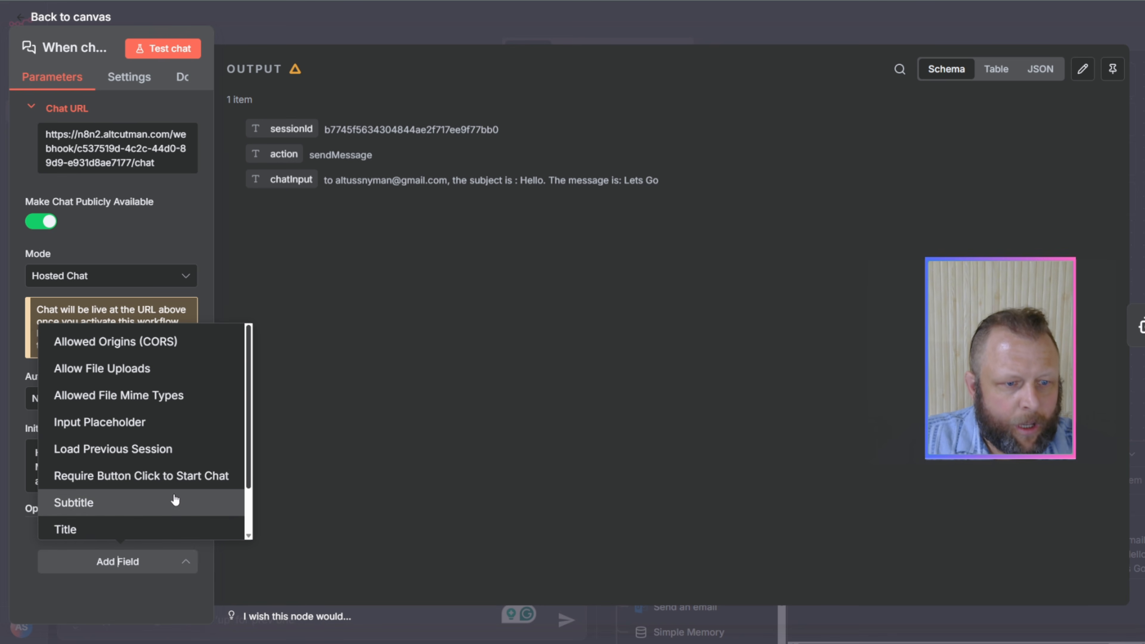
scroll(175, 498, "down", 2)
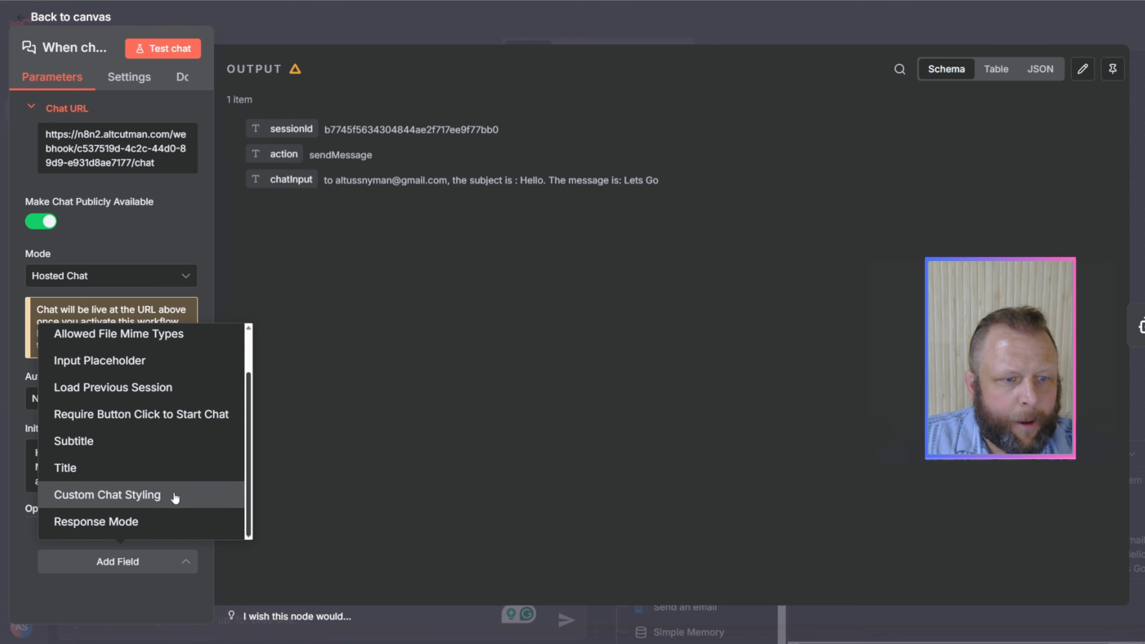
left_click(164, 219)
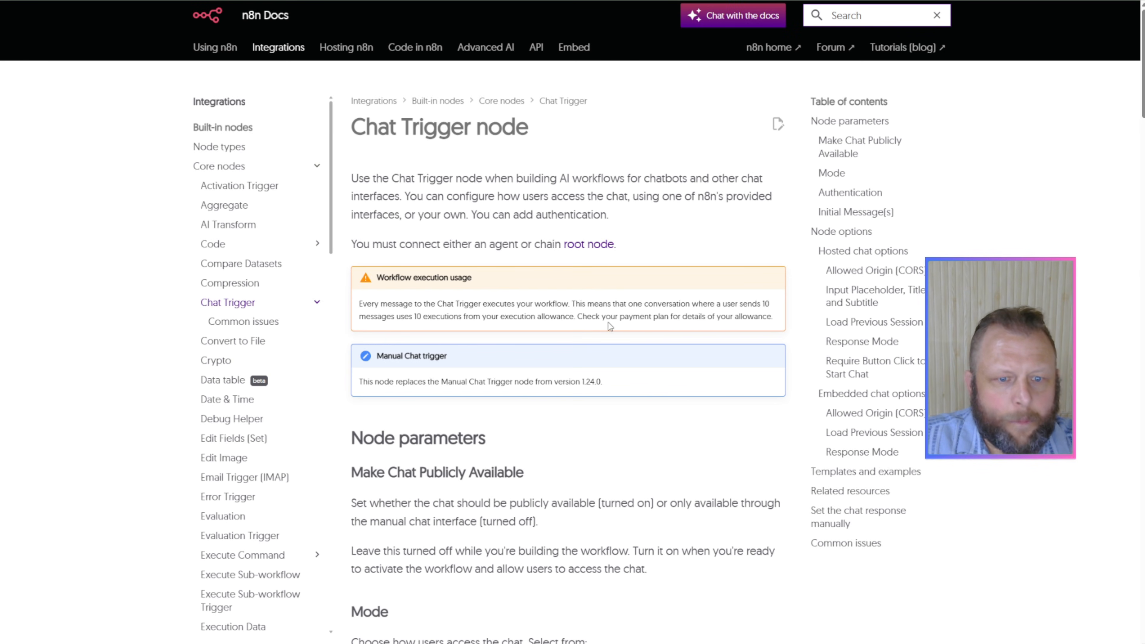
scroll(610, 326, "down", 8)
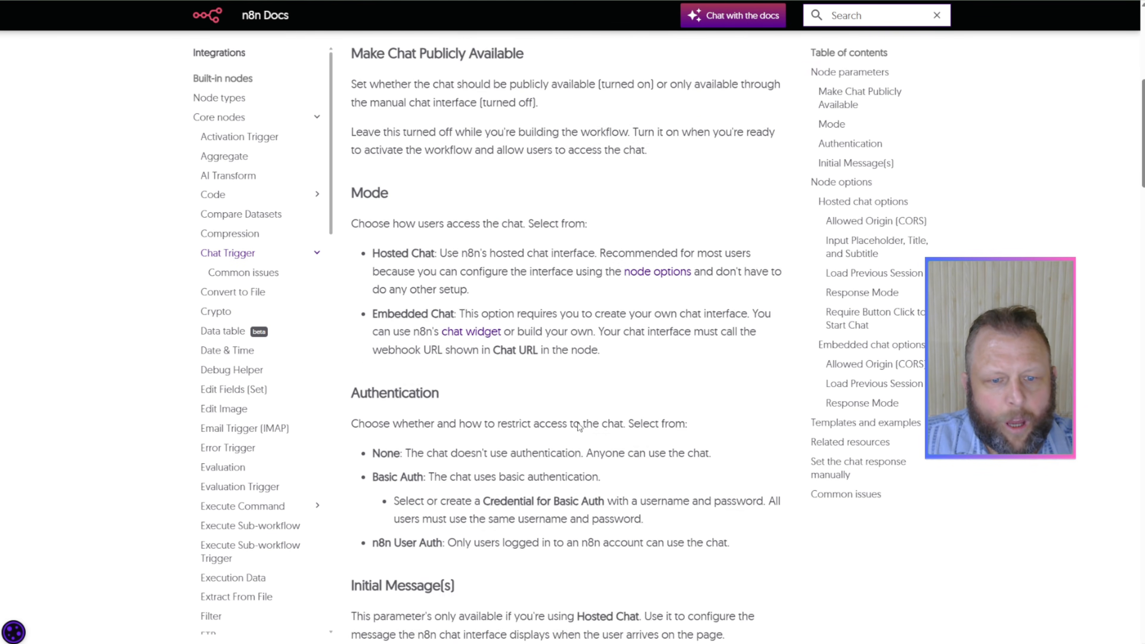
scroll(579, 426, "down", 5)
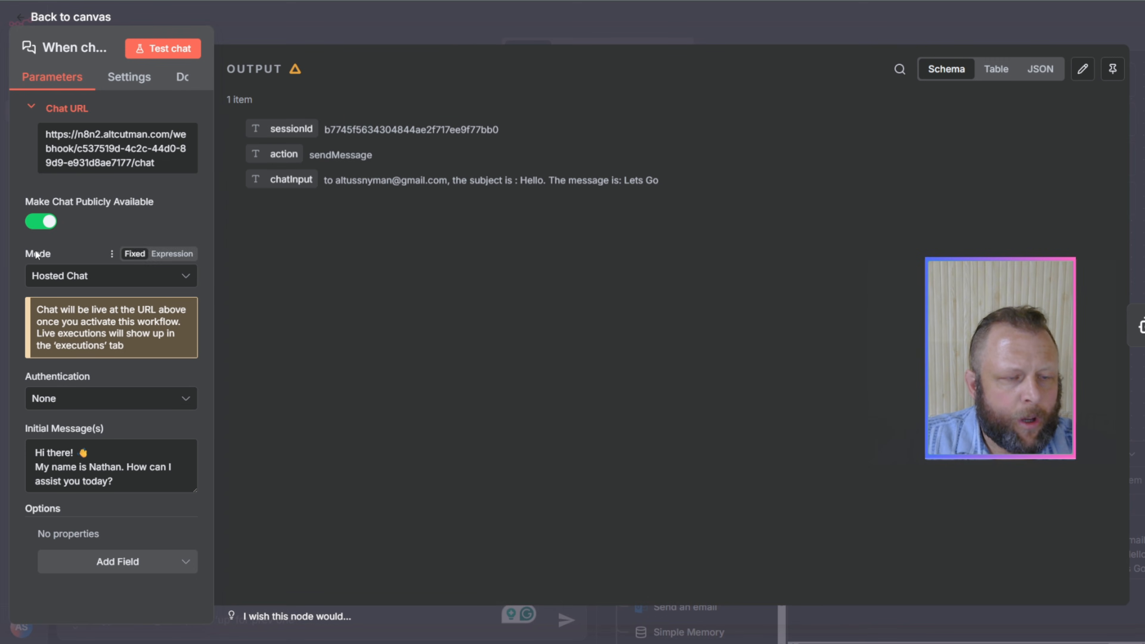
Step: Switch the chat trigger's mode to Embedded Chat and consult the linked embedding instructions
left_click(180, 277)
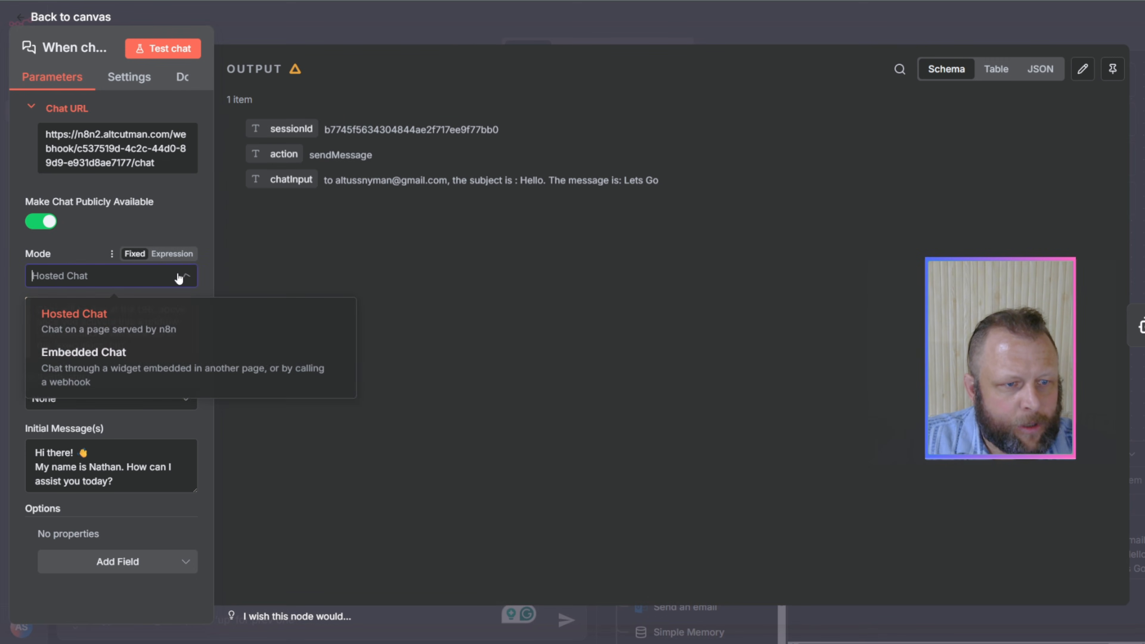
left_click(104, 357)
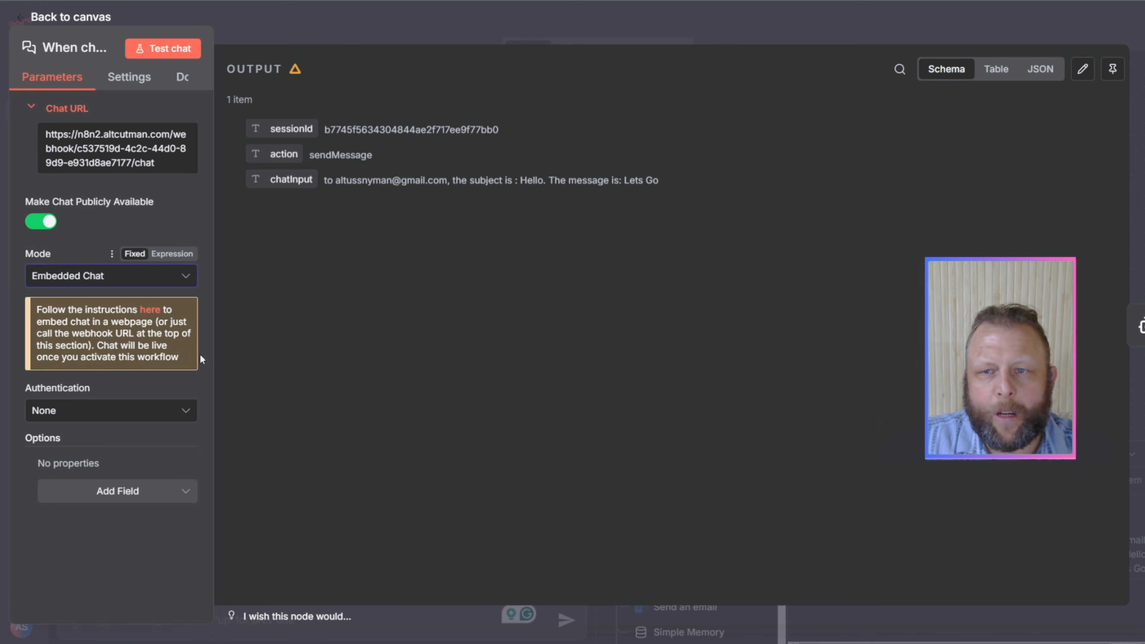
left_click(150, 312)
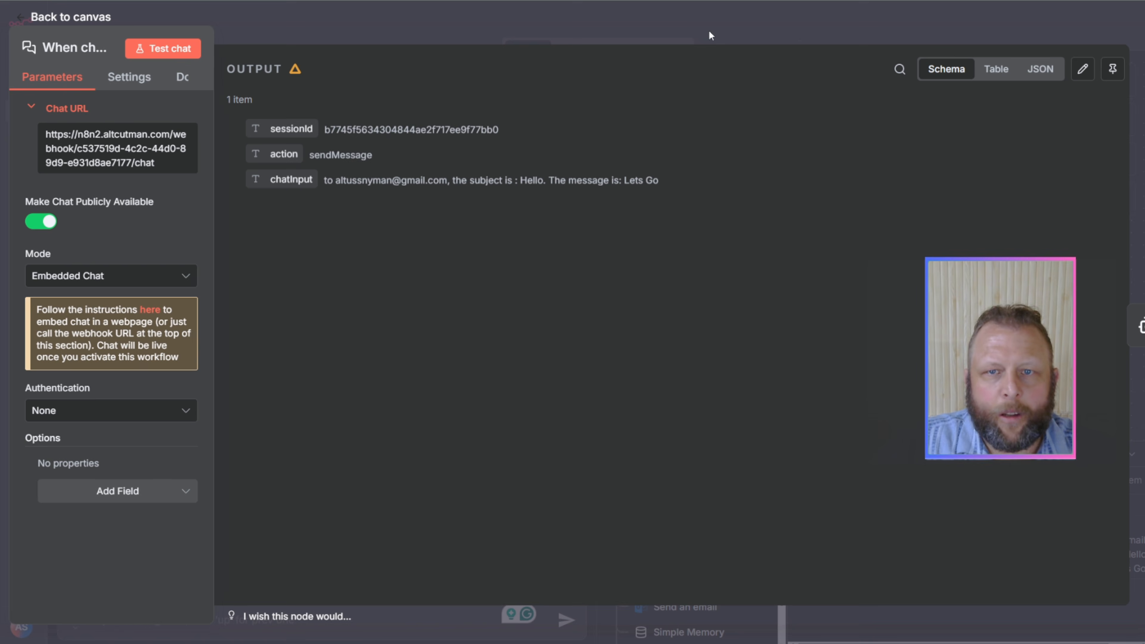
left_click(795, 33)
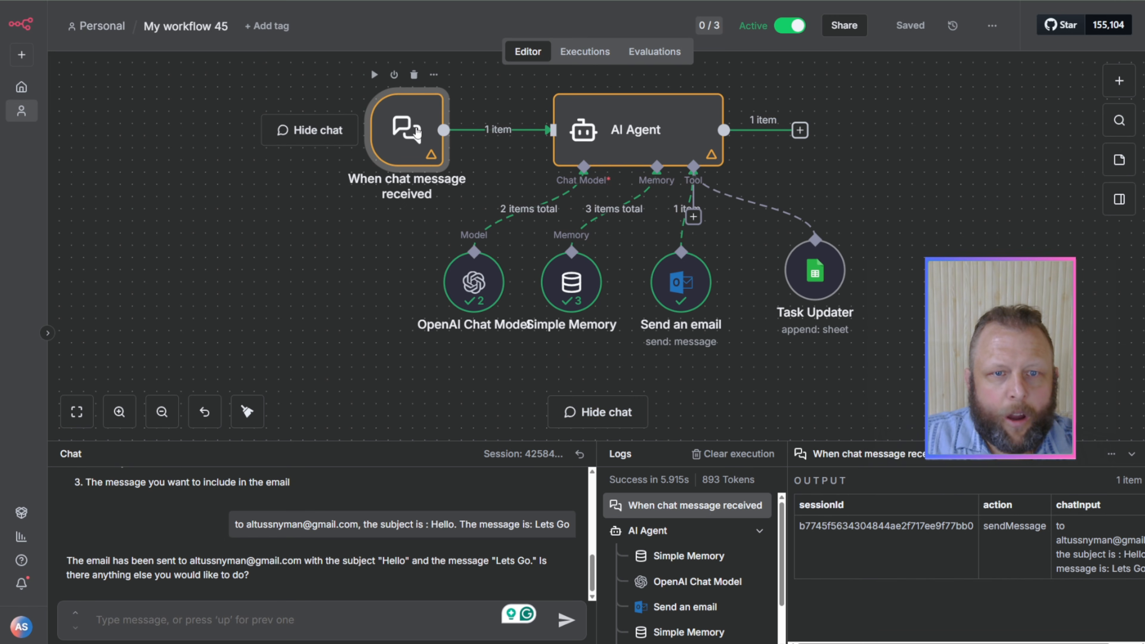
double_click(417, 133)
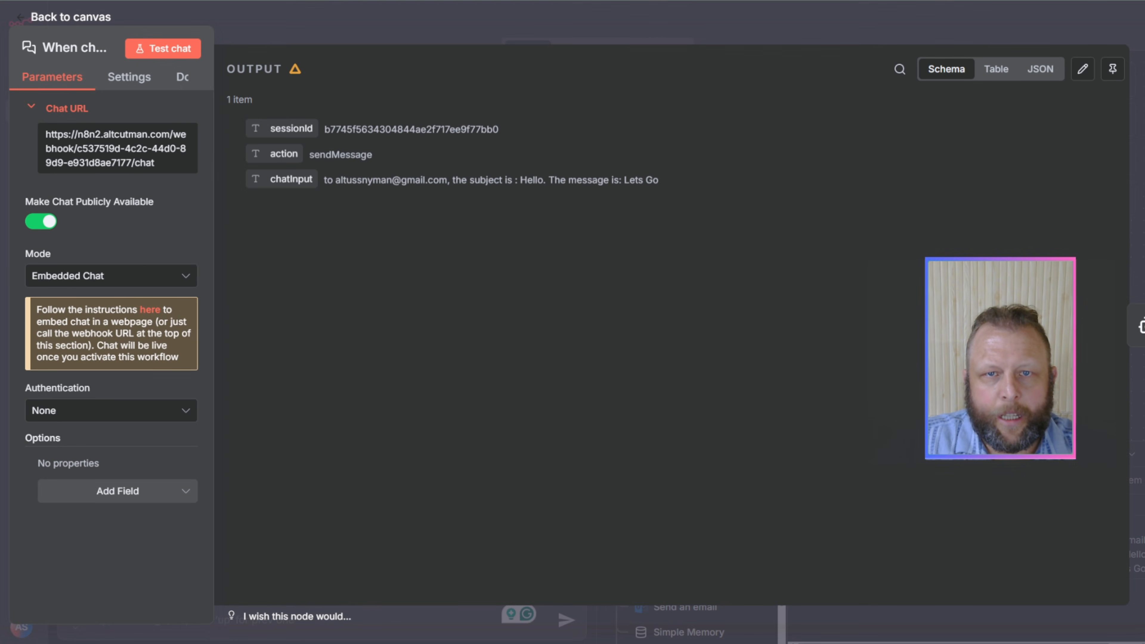
Step: Switch to Google AI Studio in a new browser tab and open its Build page
key("ctrl+t")
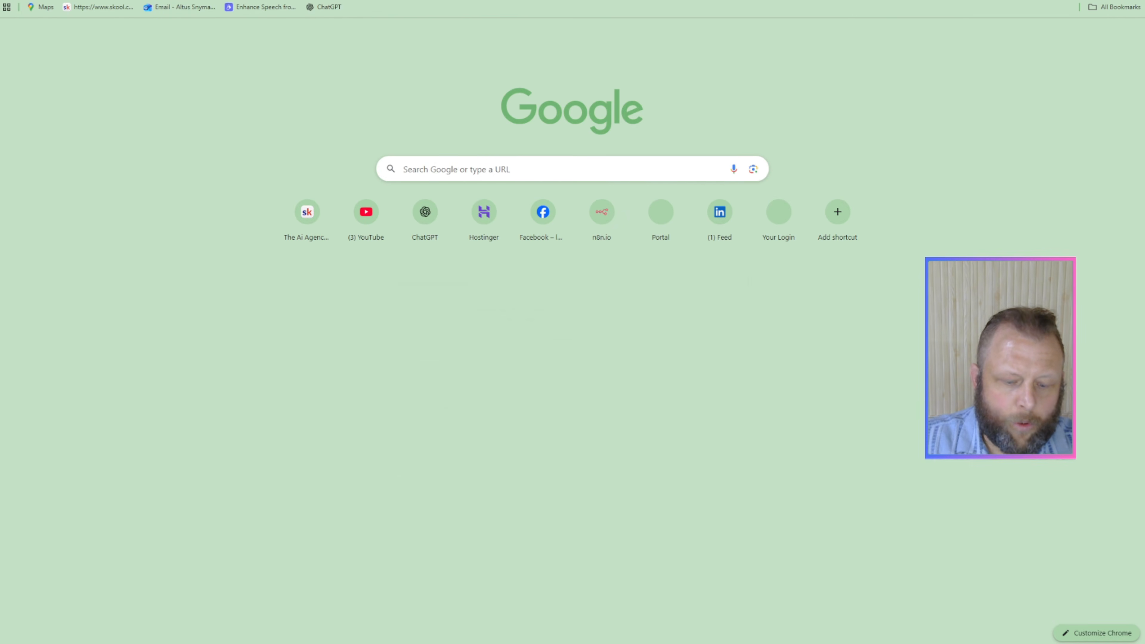
type("ai")
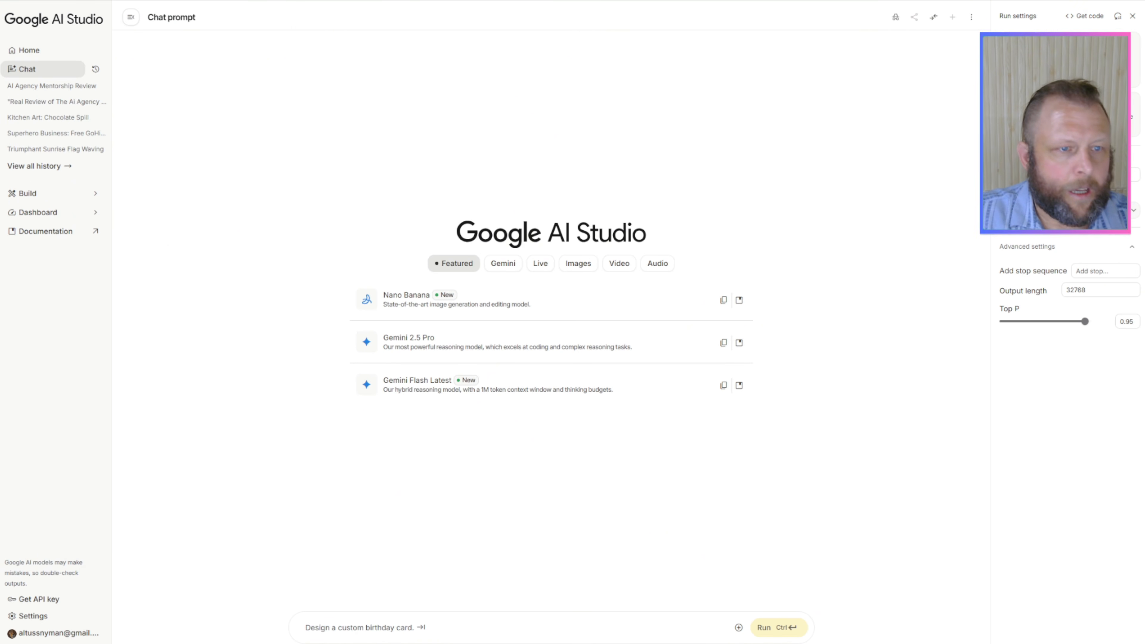
left_click(50, 199)
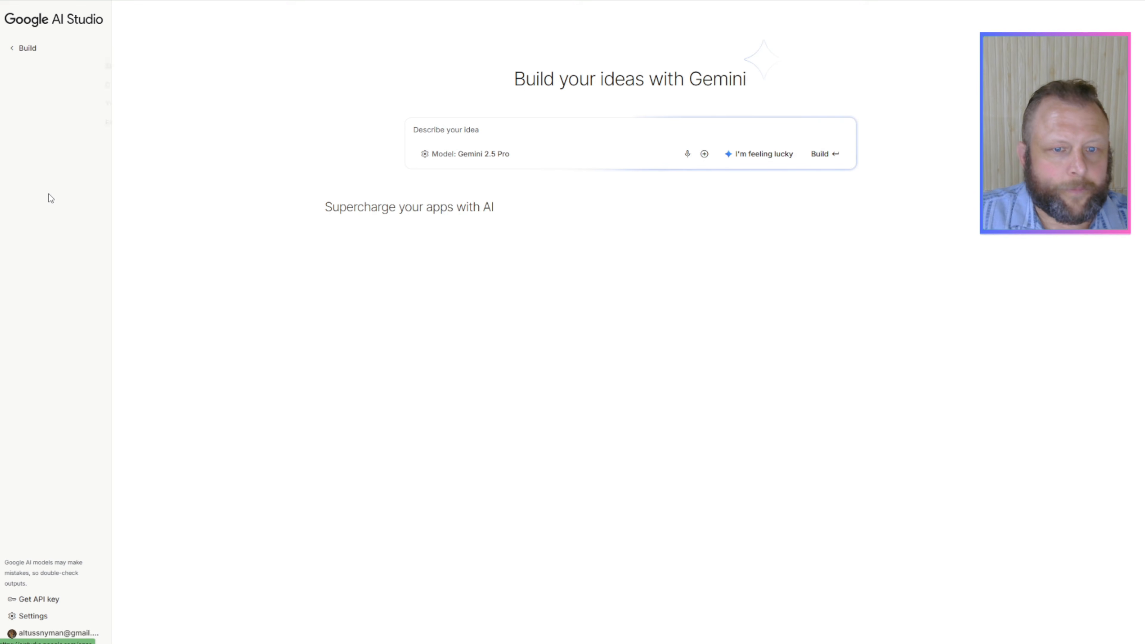
Step: Enter the prompt "I want you to build a Ai Agency Landing page. We sell website chat widget. Make it amazing" and build the app
left_click(613, 131)
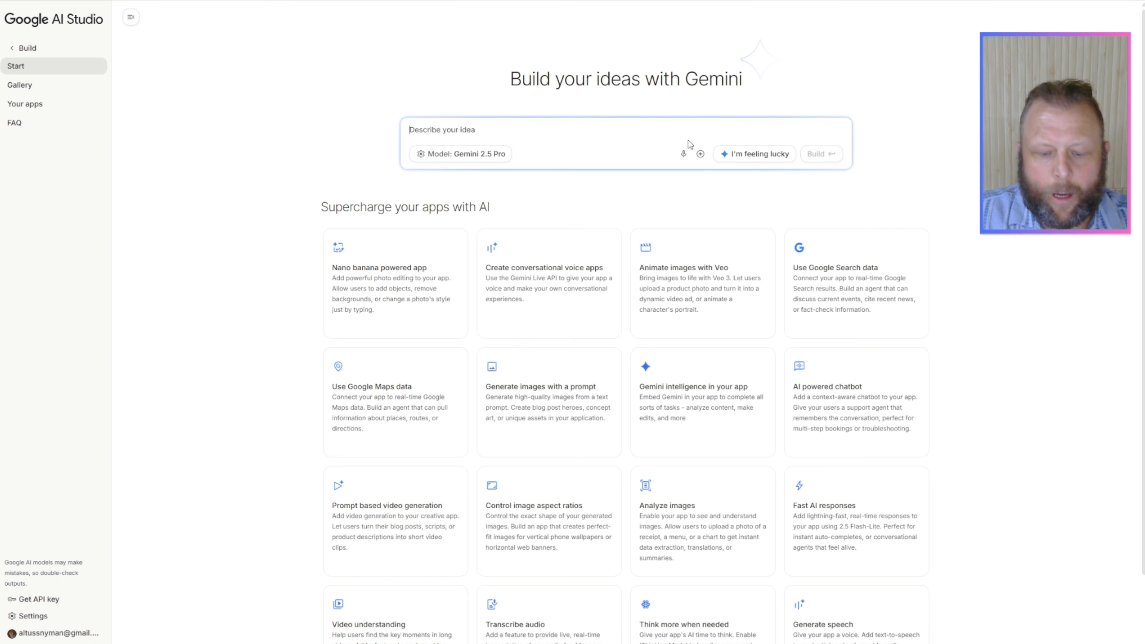
type("I w")
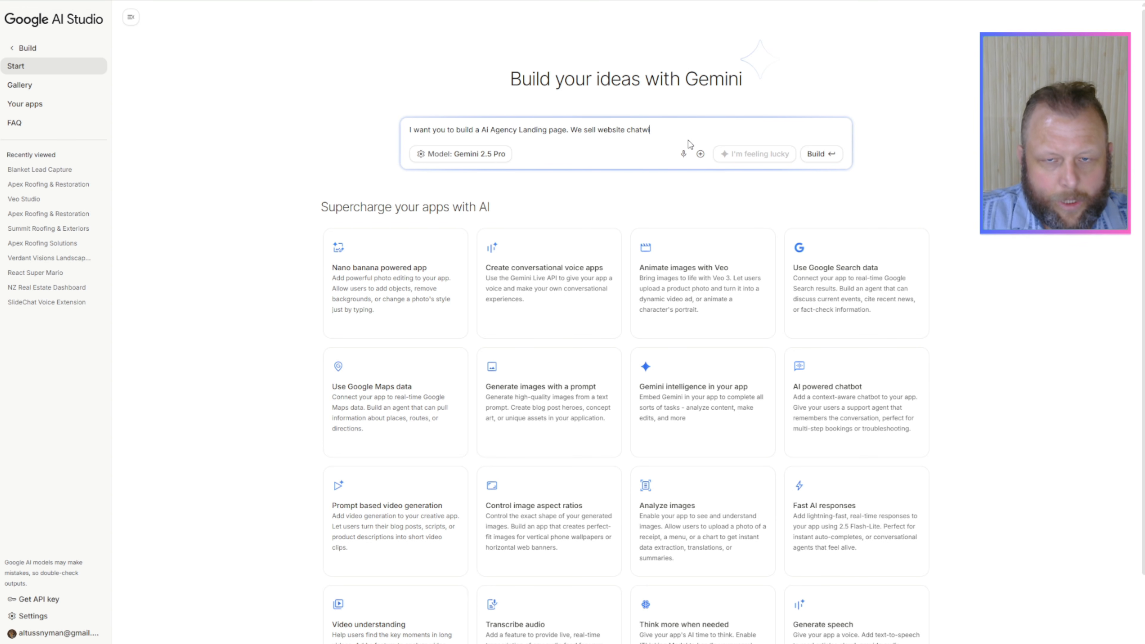
type("Make it amazing")
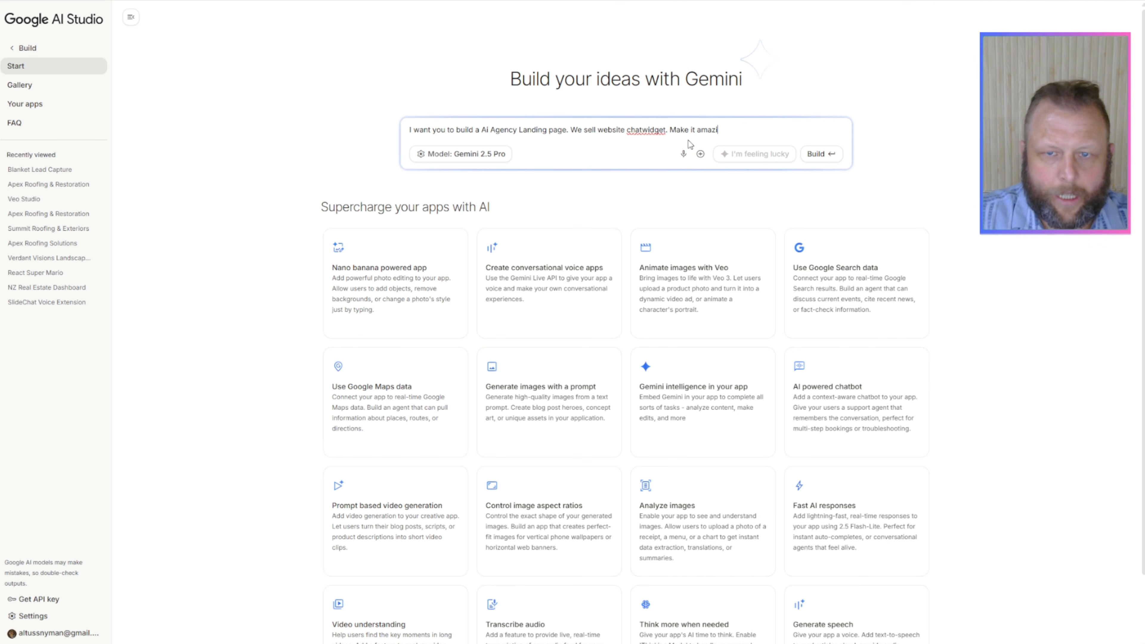
left_click(643, 129)
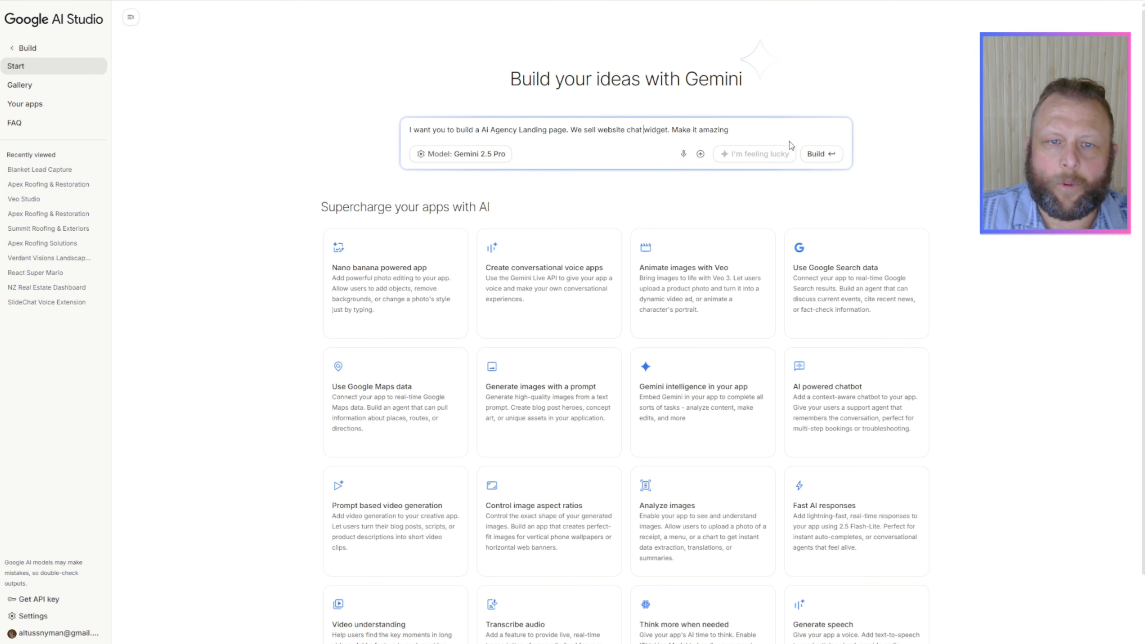
left_click(814, 154)
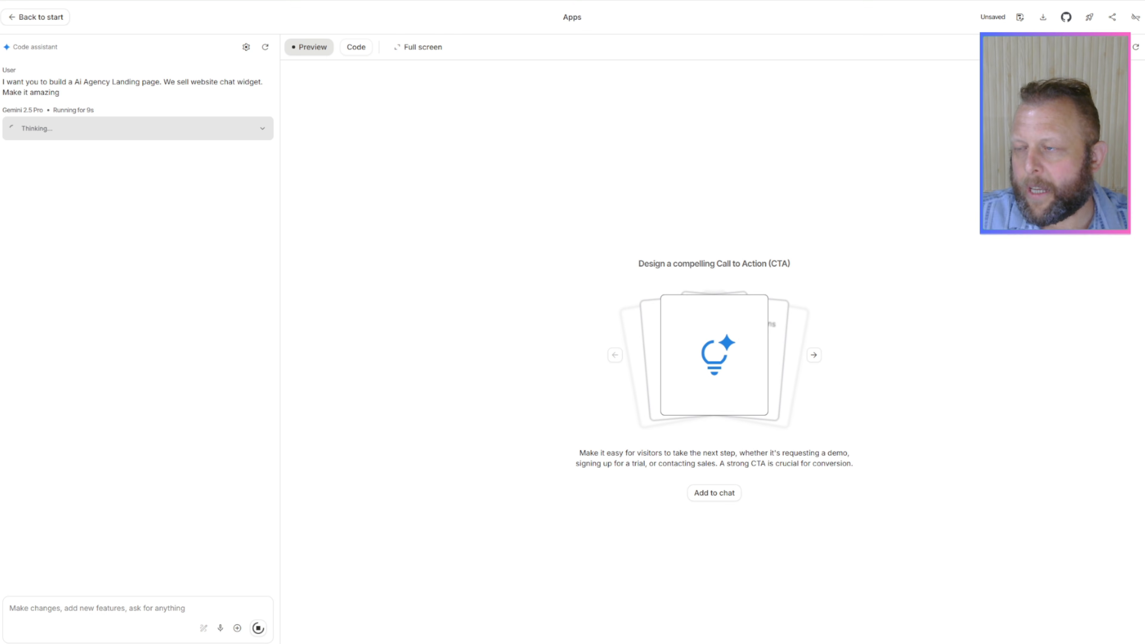
Step: Switch to the chat trigger in n8n and copy its Chat URL
left_click_drag(1144, 144, 0, 140)
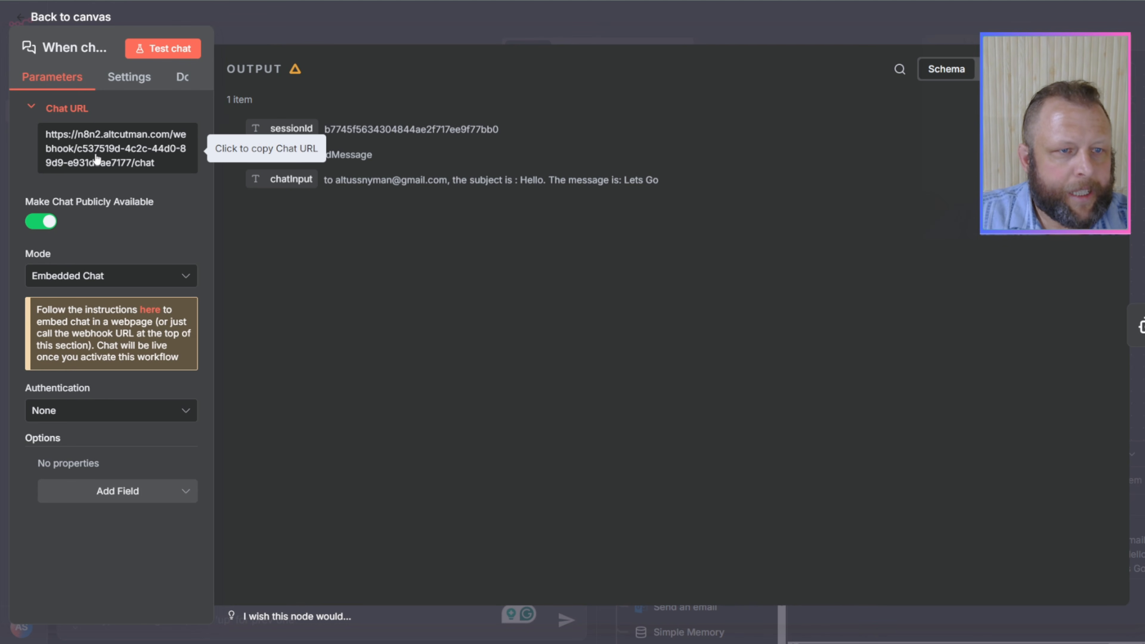
left_click(117, 161)
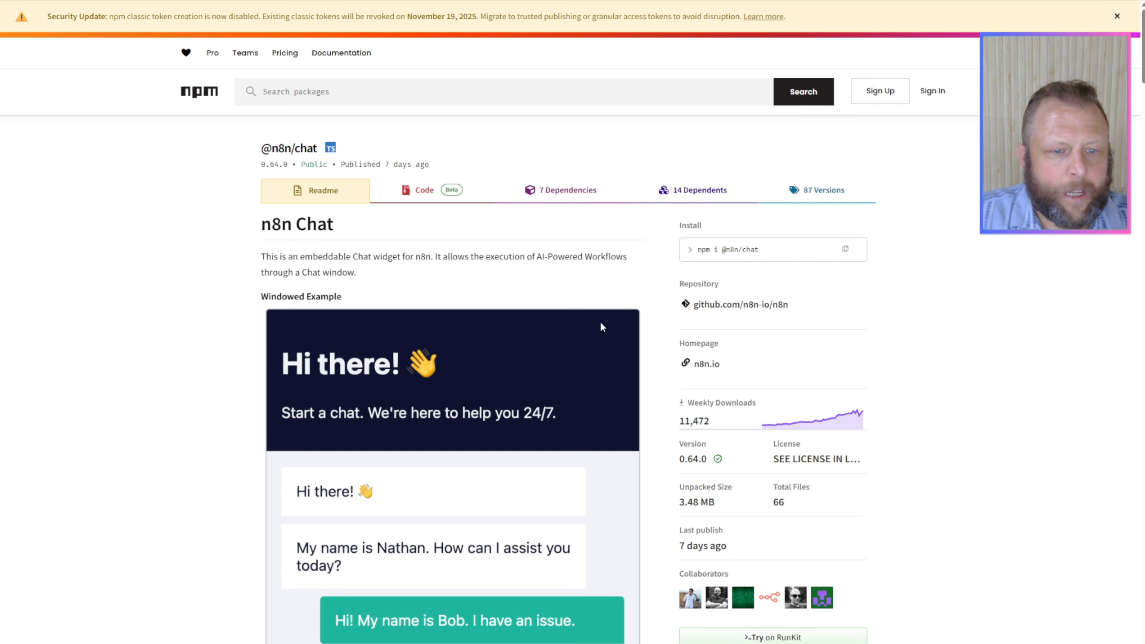
scroll(440, 274, "down", 5)
scroll(440, 274, "down", 13)
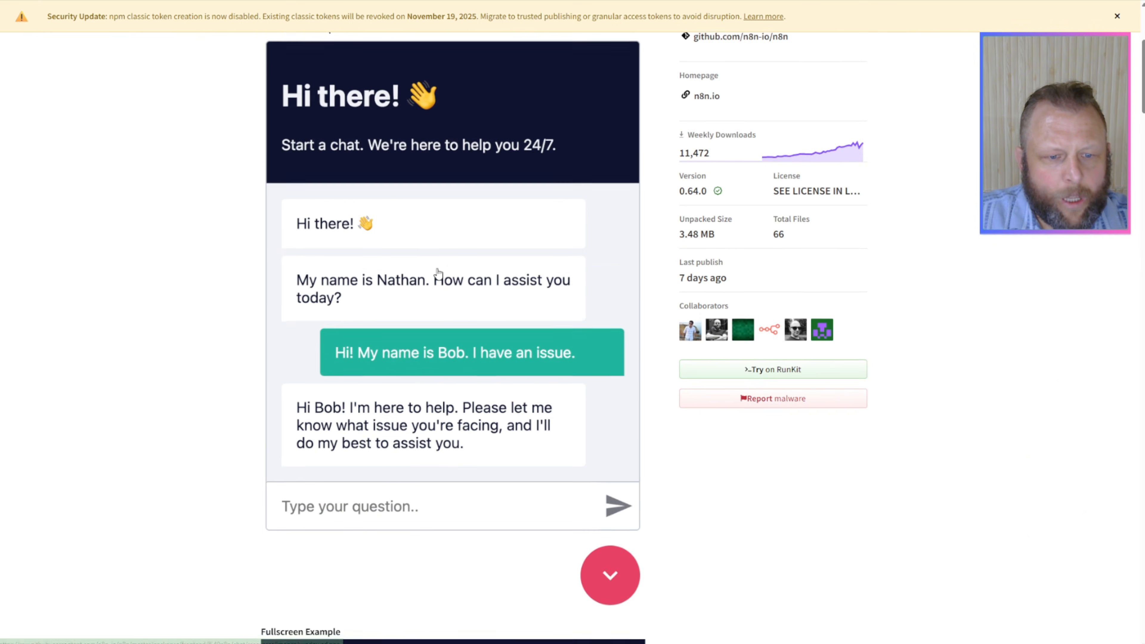
scroll(438, 274, "down", 5)
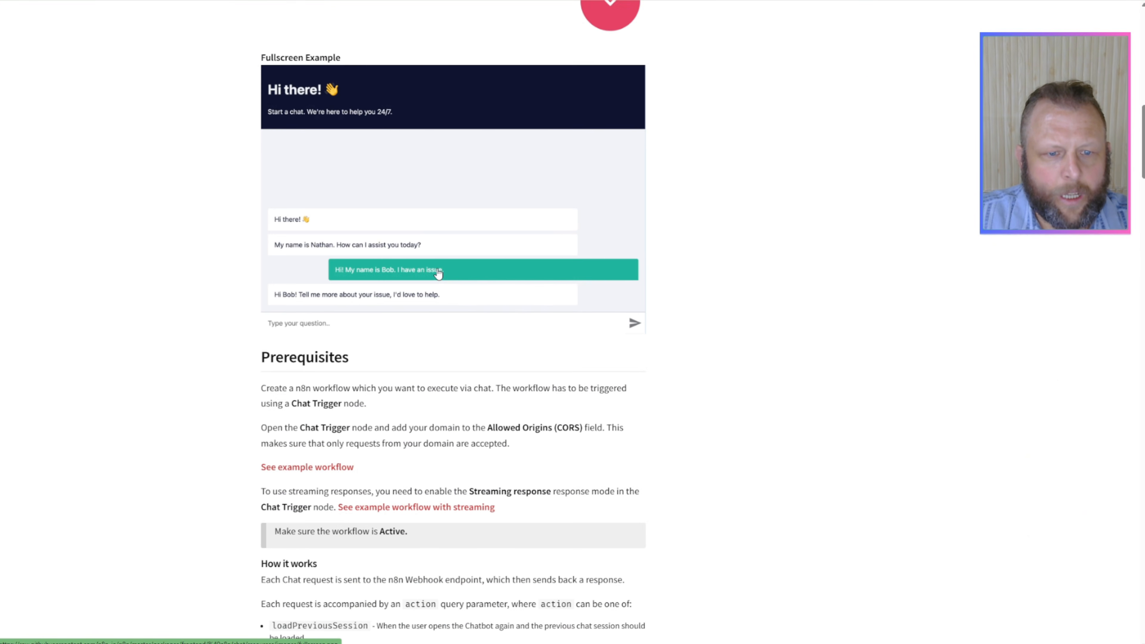
scroll(437, 270, "down", 6)
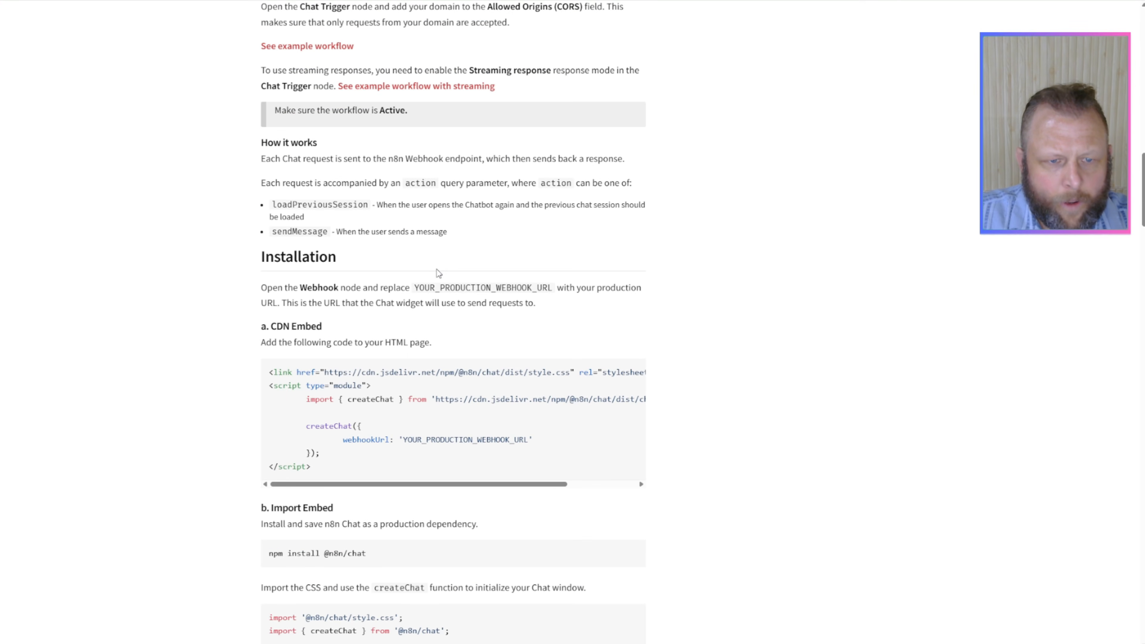
scroll(438, 273, "down", 2)
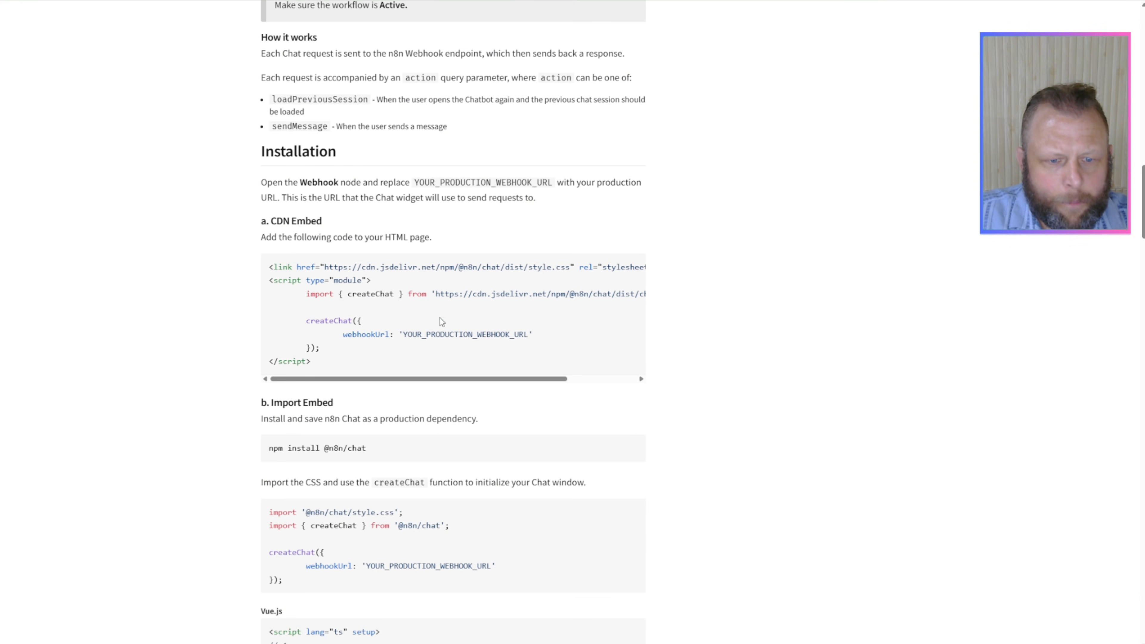
scroll(437, 469, "down", 1)
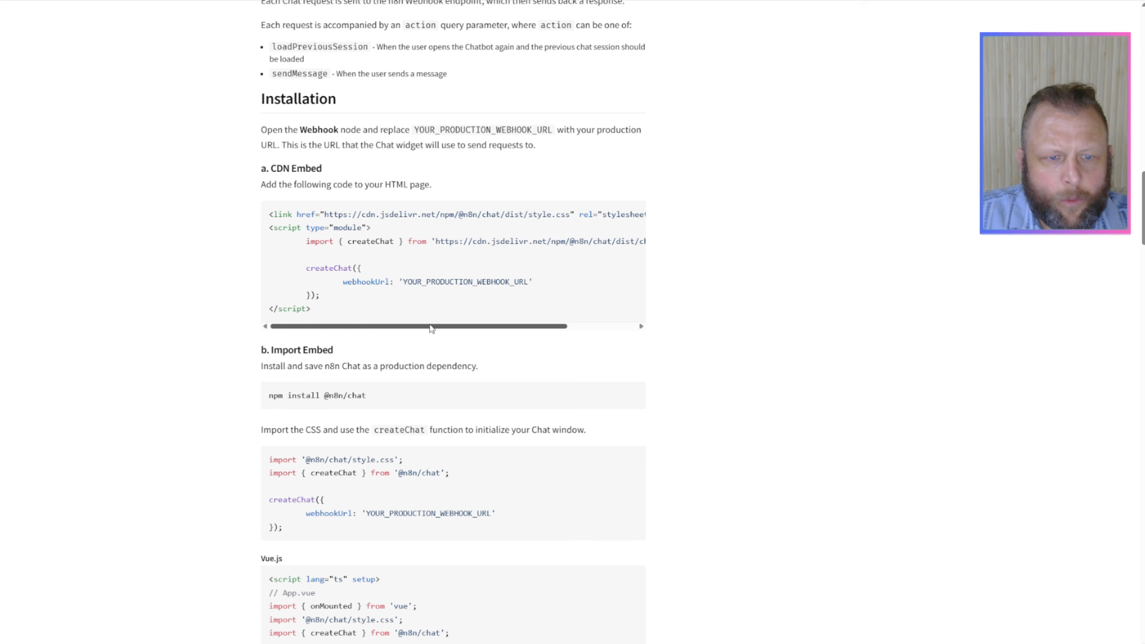
left_click_drag(432, 328, 346, 328)
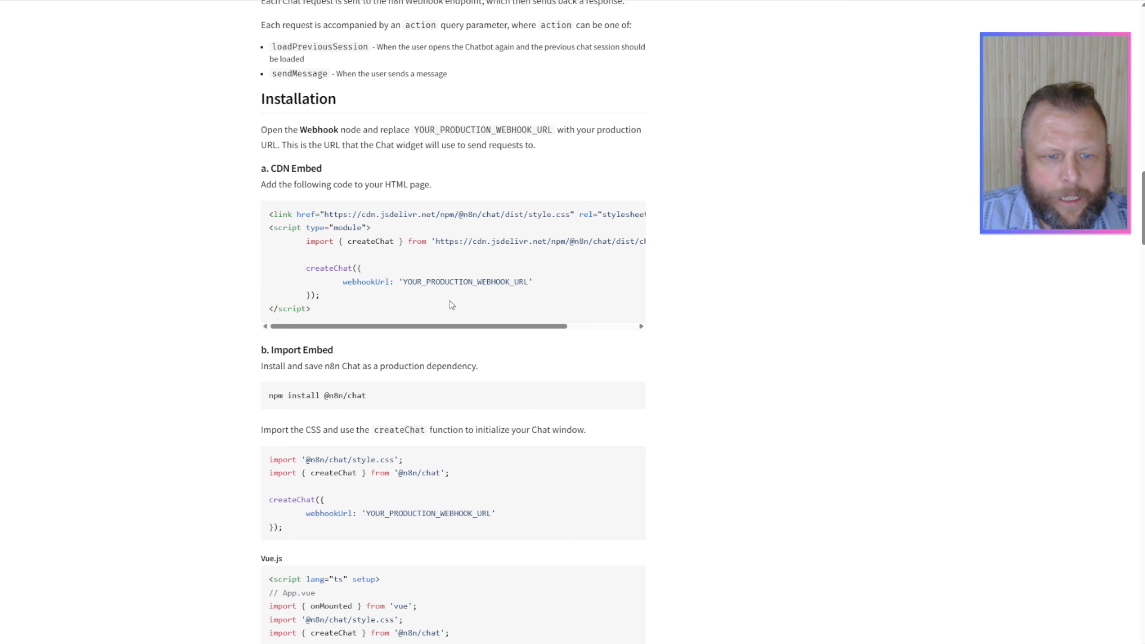
left_click_drag(391, 317, 268, 218)
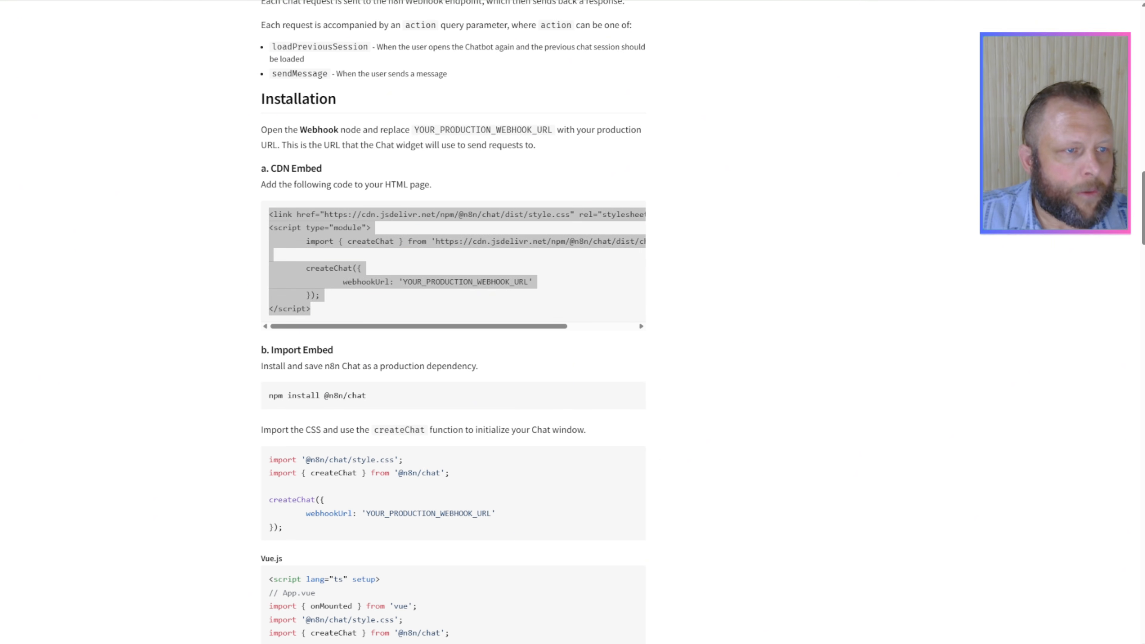
left_click_drag(0, 164, 908, 107)
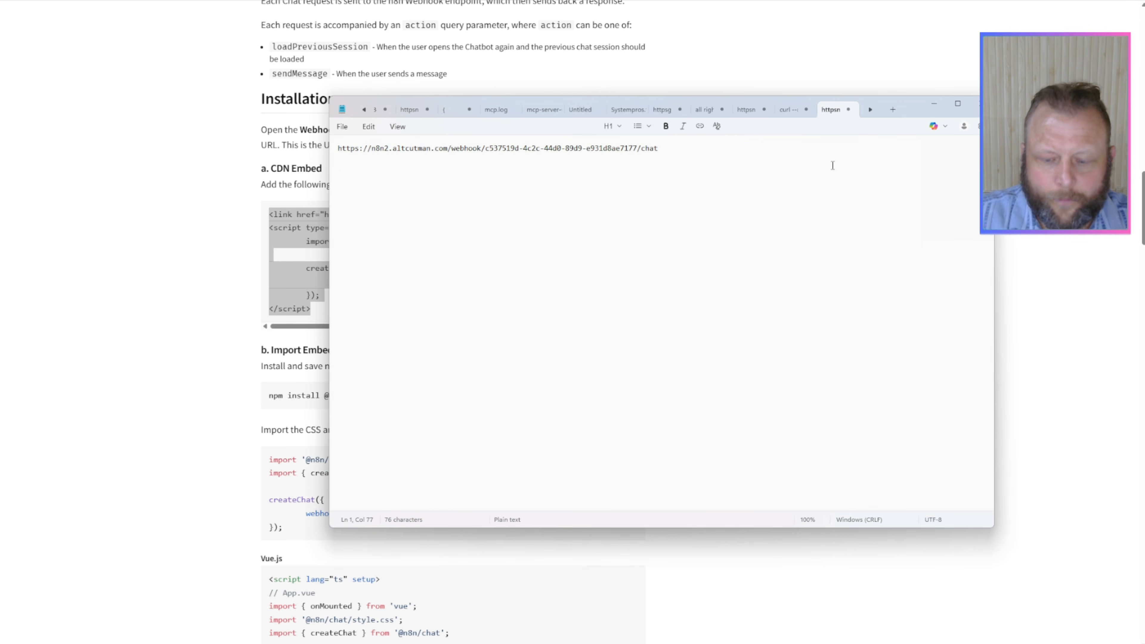
key("ctrl+v")
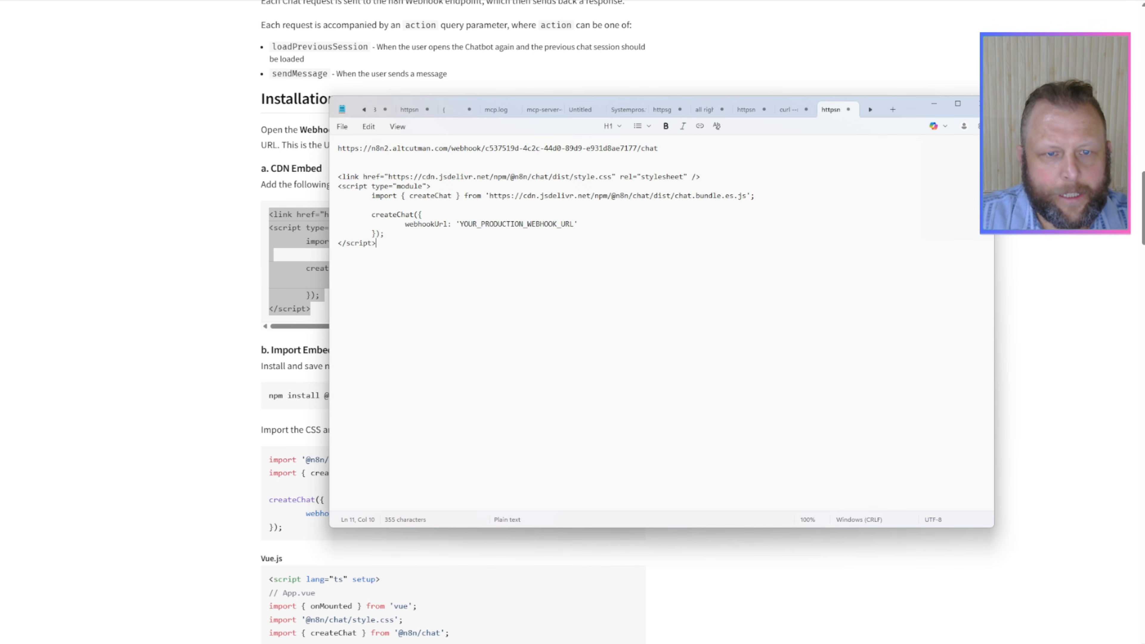
left_click(347, 148)
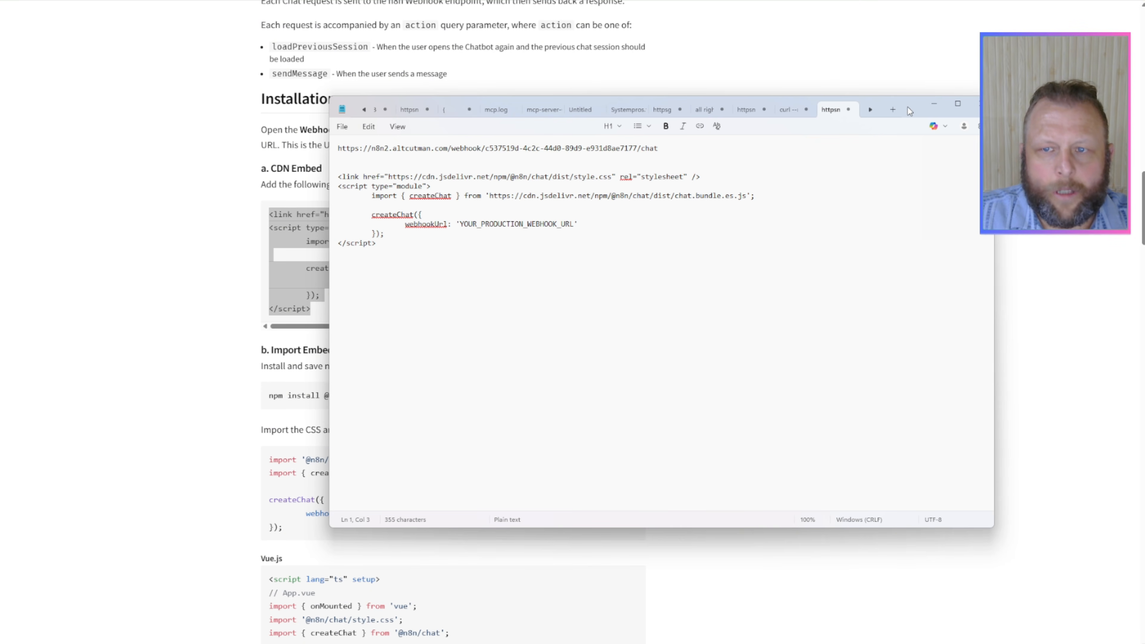
Step: Copy the chat trigger's Chat URL again in n8n and return to the embed snippet in Notepad
left_click_drag(907, 107, 0, 121)
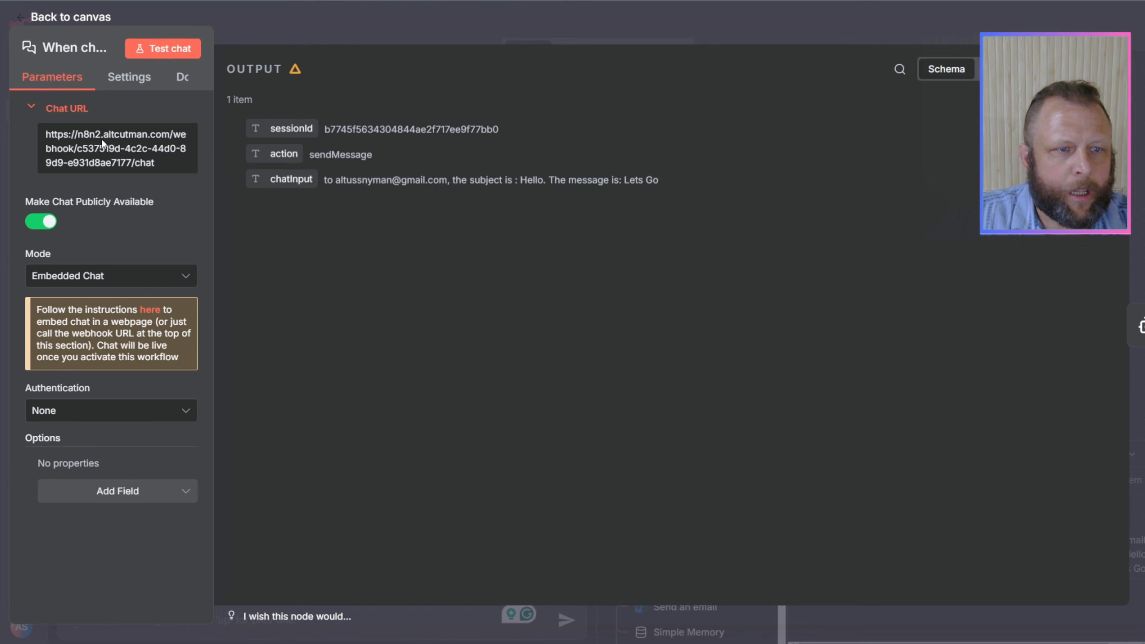
left_click(85, 145)
key("alt+Tab")
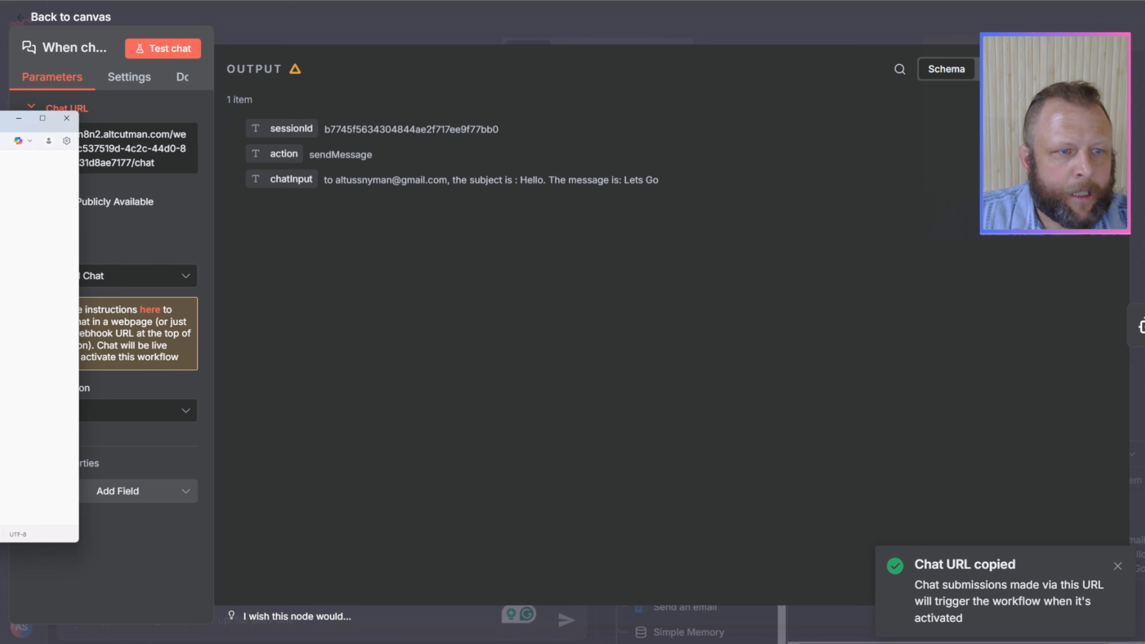
left_click_drag(1, 120, 716, 130)
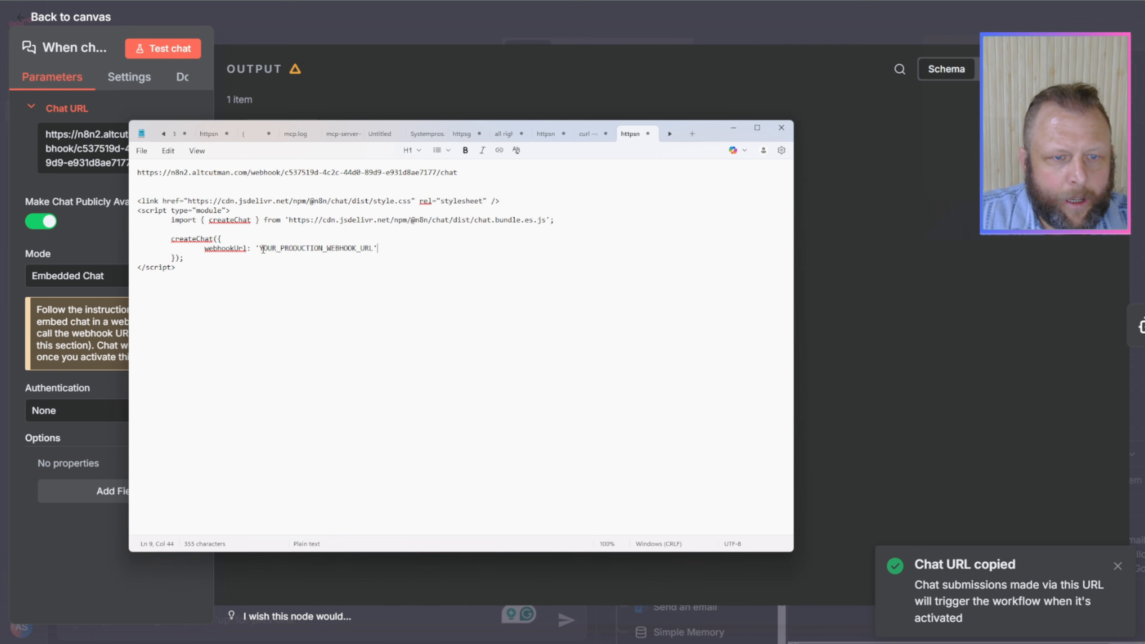
Step: Try to replace the YOUR_PRODUCTION_WEBHOOK_URL placeholder with the copied chat URL, and undo the replacement
left_click_drag(260, 248, 371, 246)
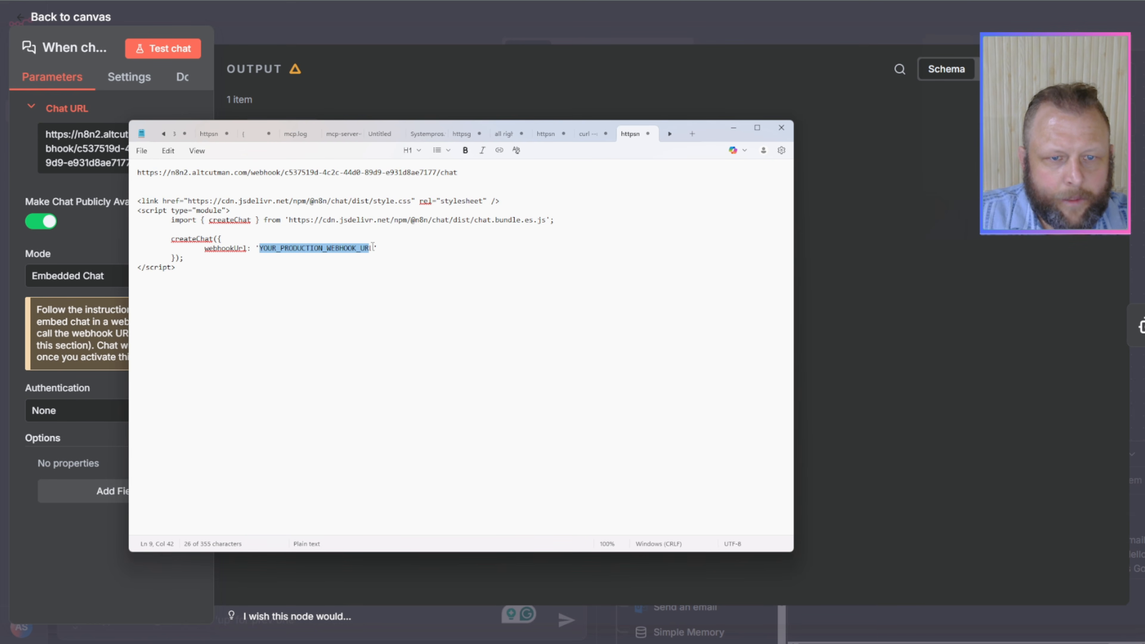
right_click(376, 247)
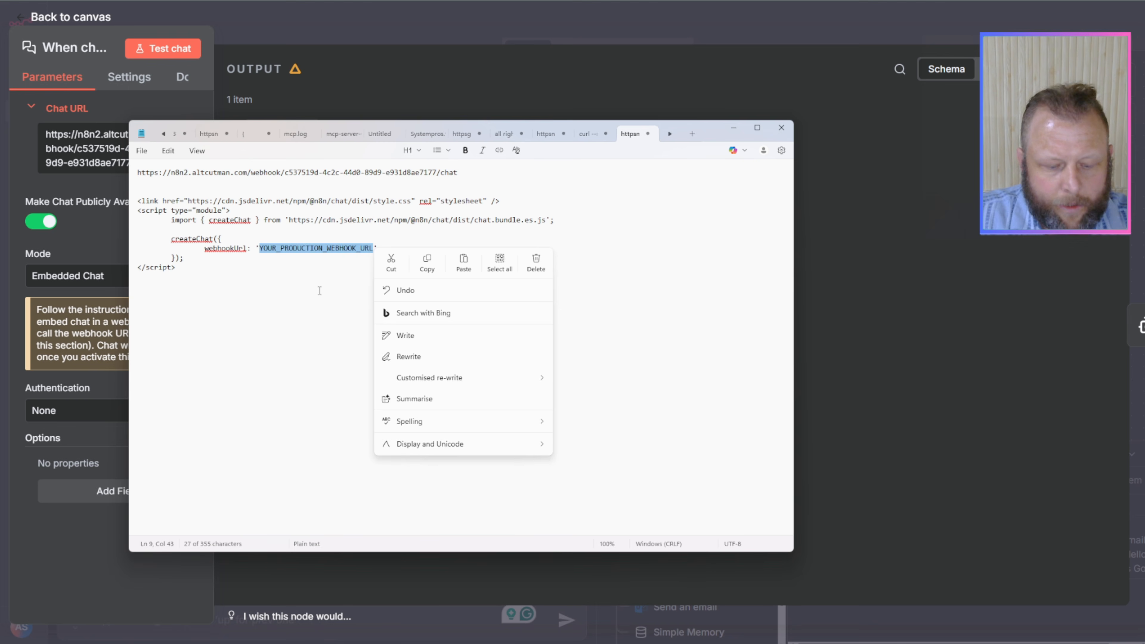
left_click(319, 291)
left_click_drag(260, 250, 371, 250)
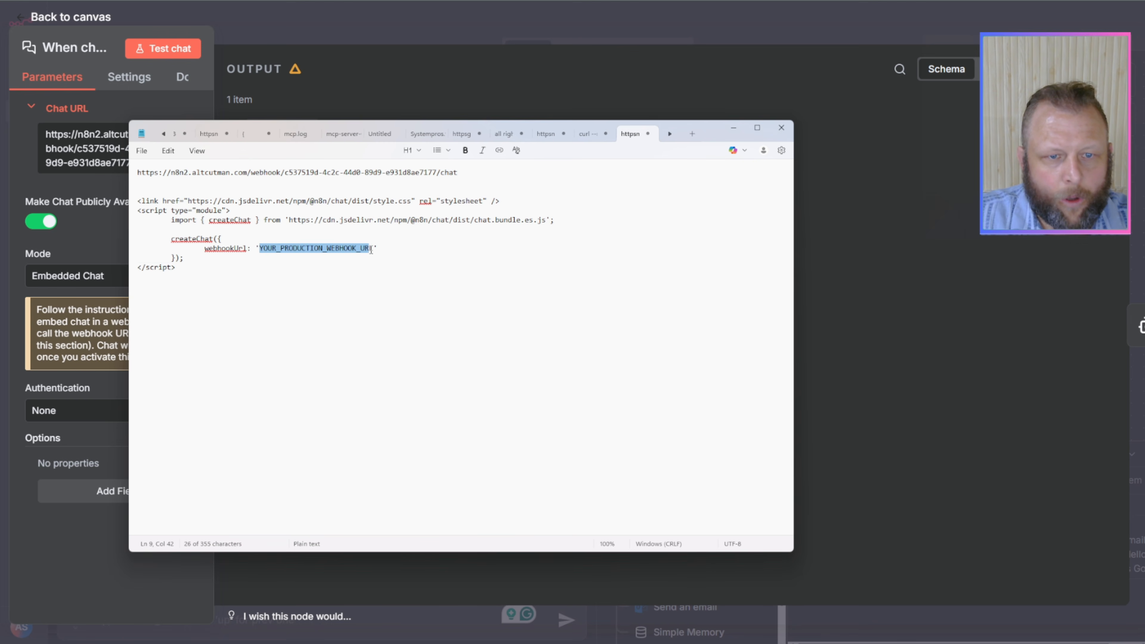
key("ctrl+v")
left_click(360, 307)
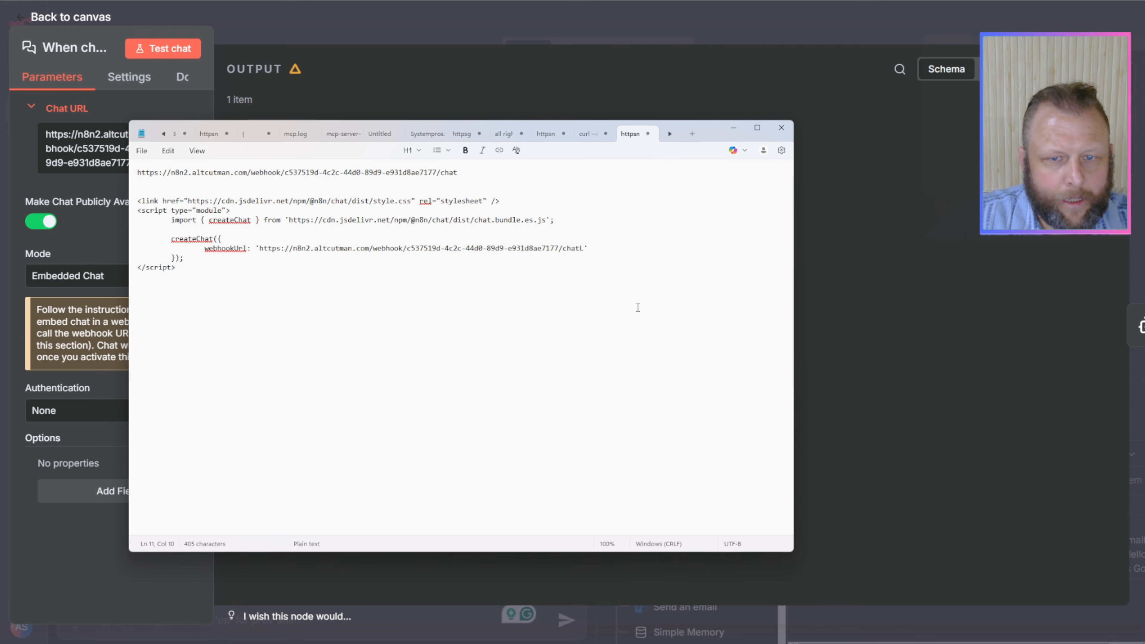
key("ctrl+z")
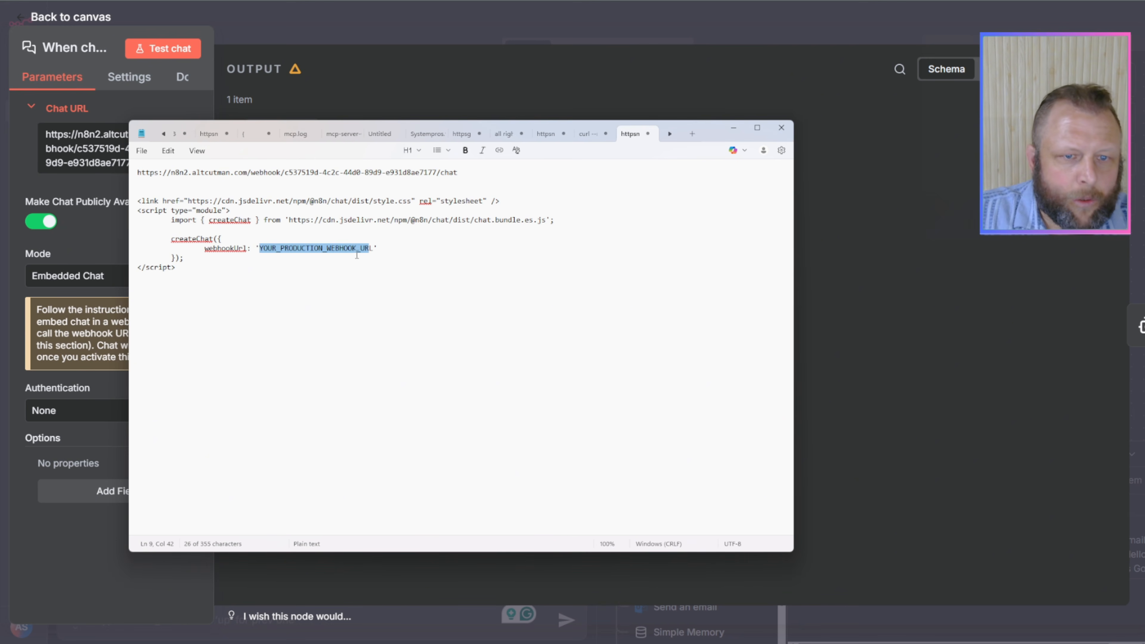
Step: Replace the entire YOUR_PRODUCTION_WEBHOOK_URL placeholder between the webhookUrl quotes with the copied chat URL
key("BackSpace")
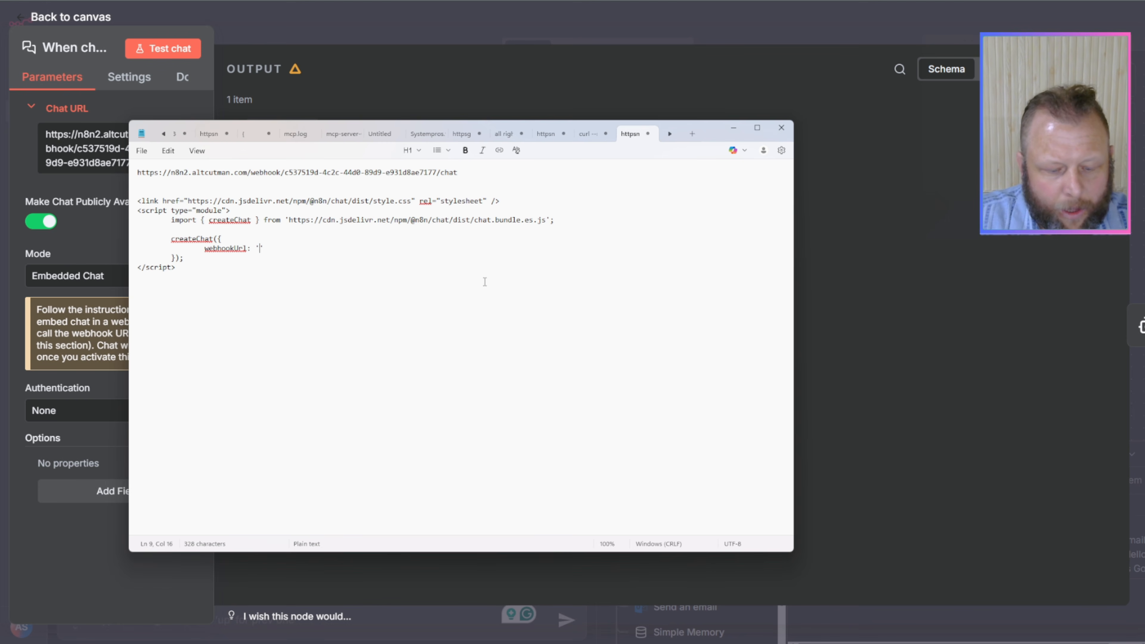
key("ctrl+v")
left_click(384, 288)
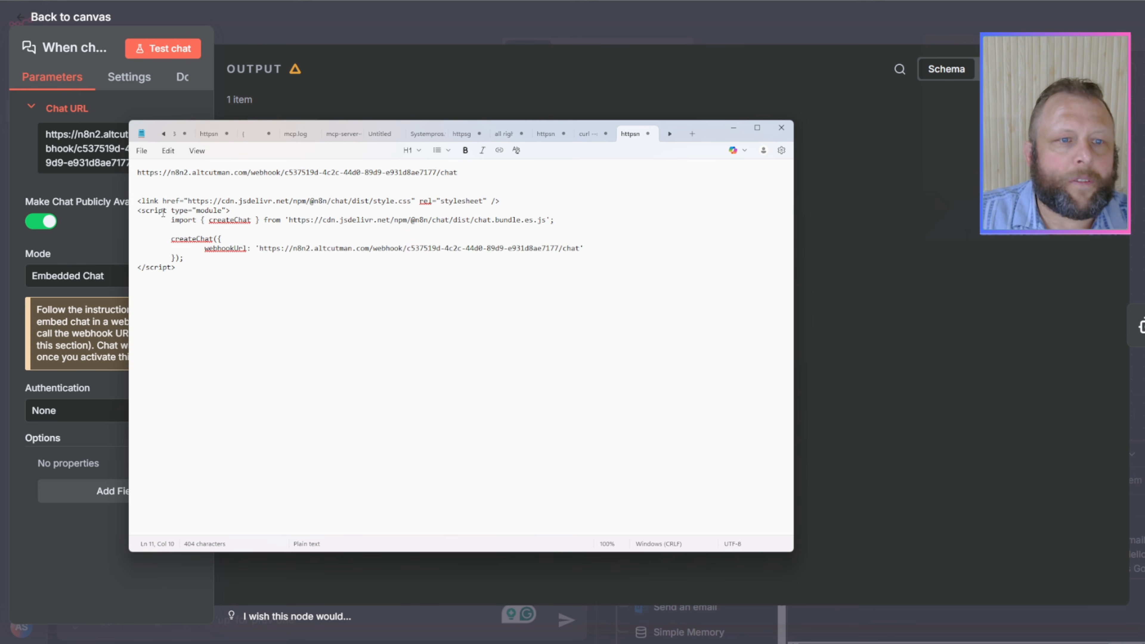
left_click(733, 127)
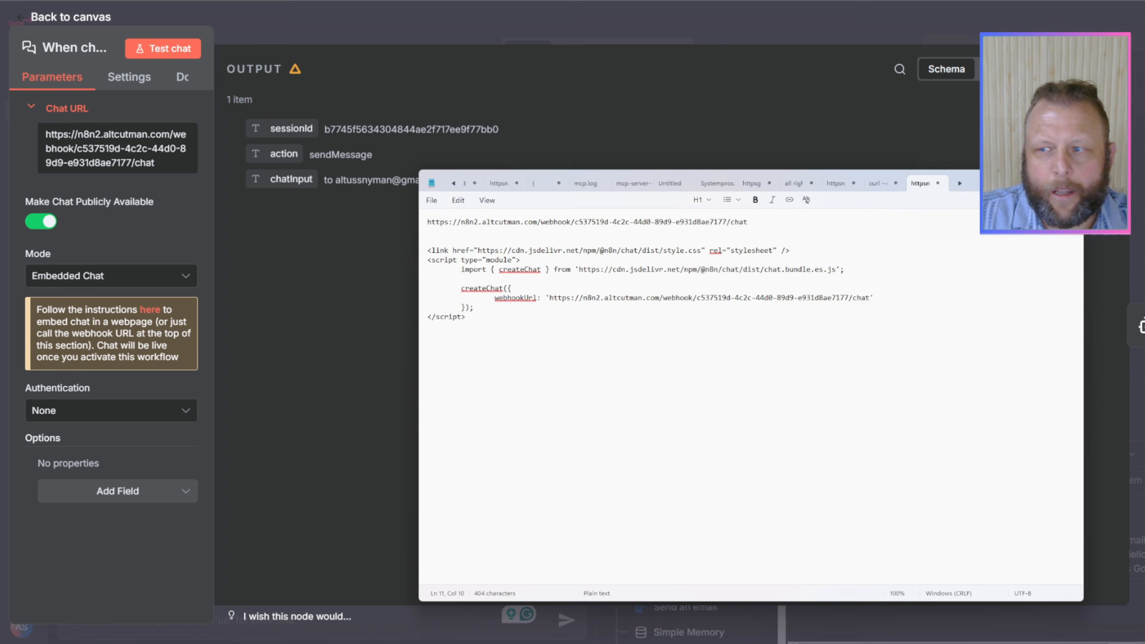
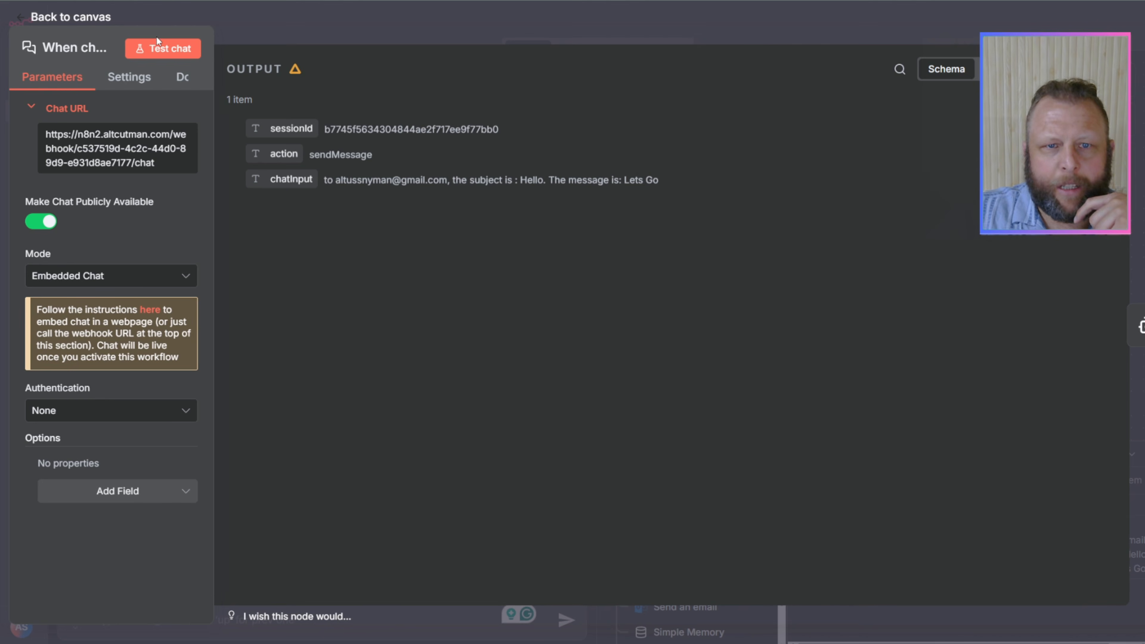
Step: Close the chat trigger, inspect the workflow's executions from 22:57:52 and 22:54:40, and return to the workflow editor
left_click(763, 29)
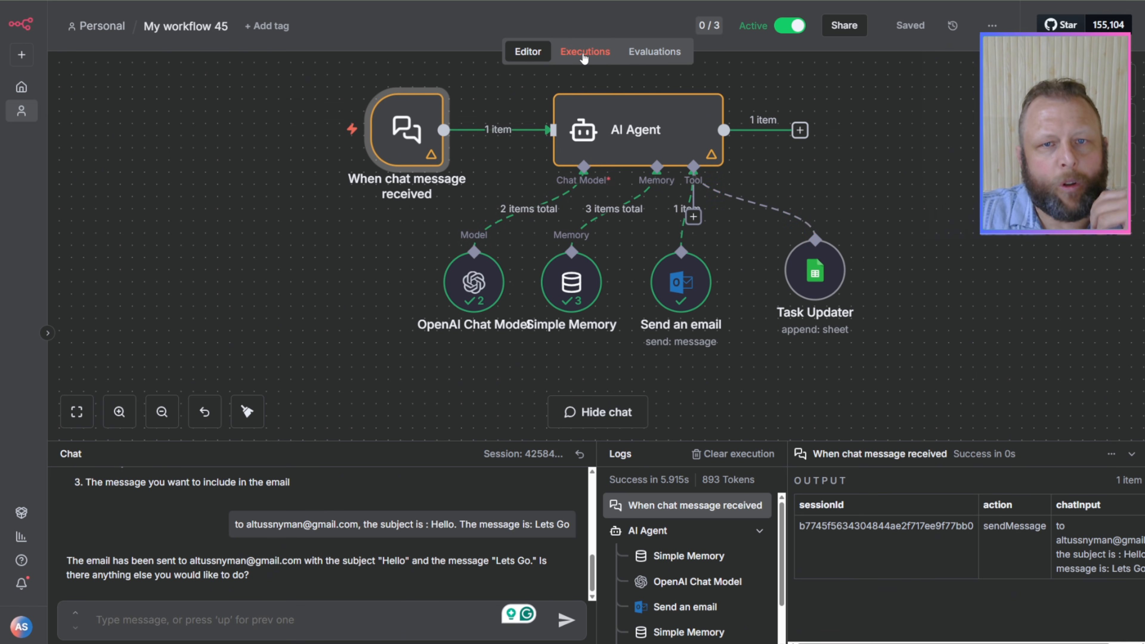
left_click(584, 54)
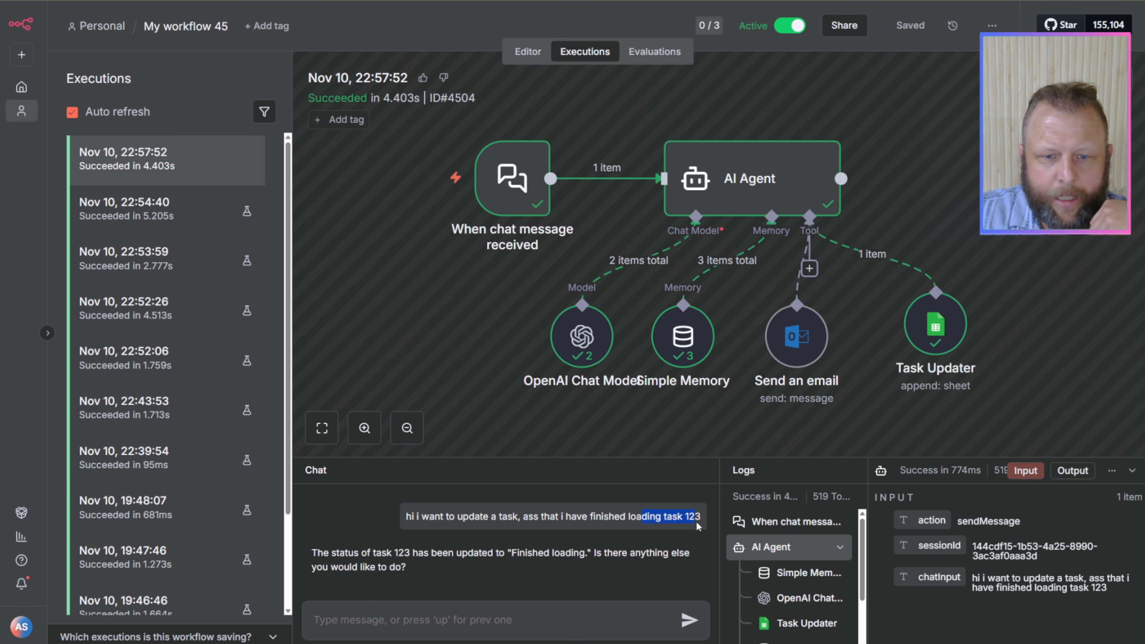
left_click(166, 201)
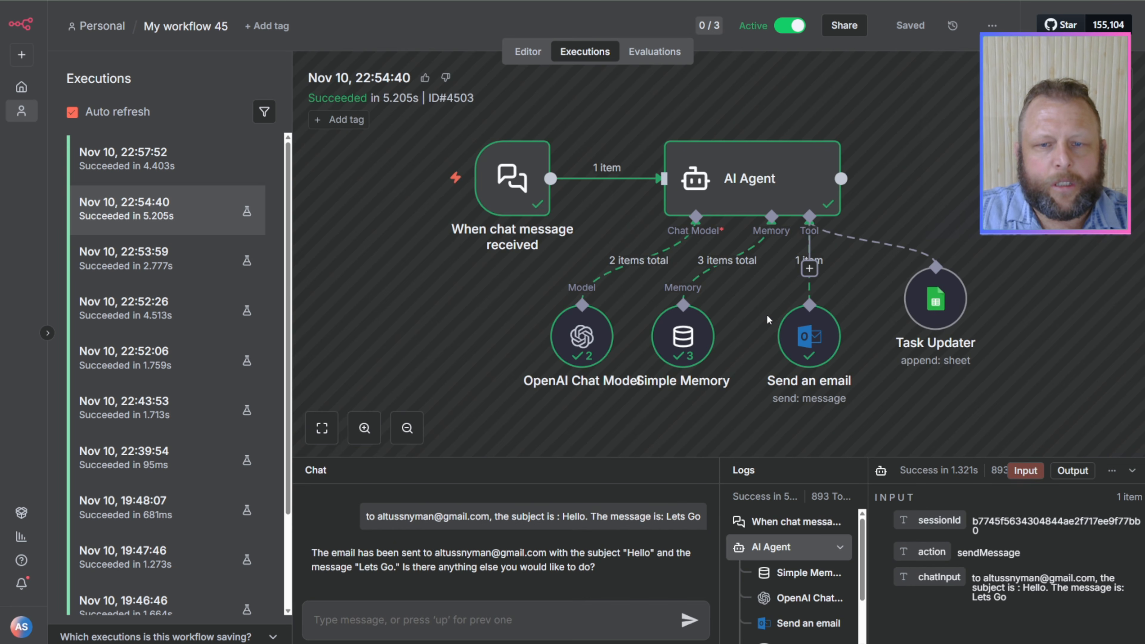
left_click(153, 160)
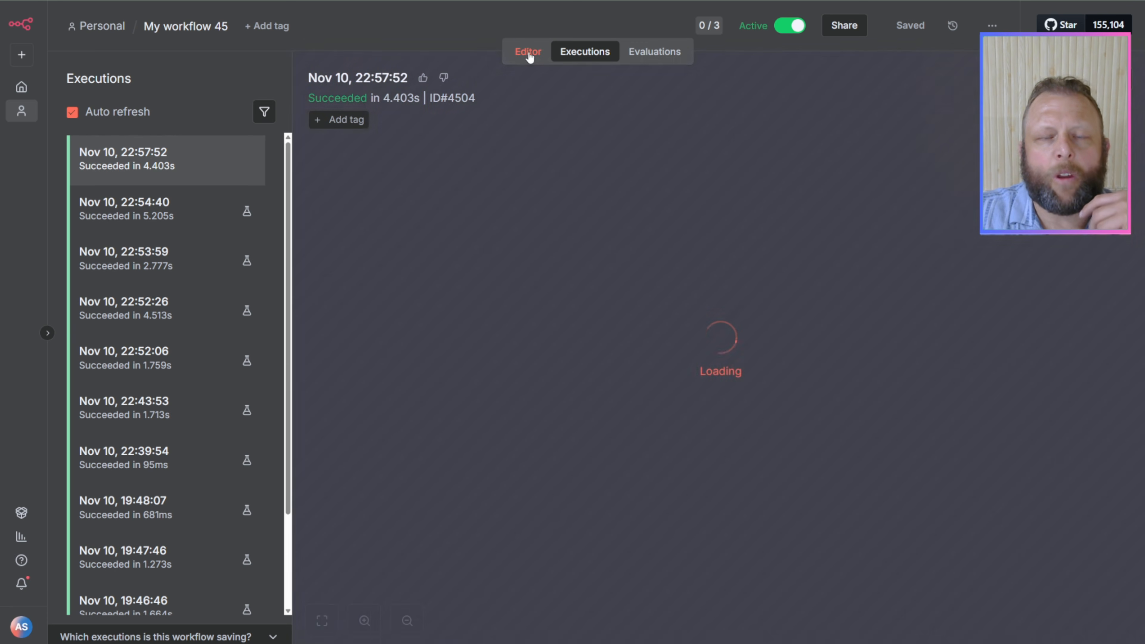
left_click(529, 51)
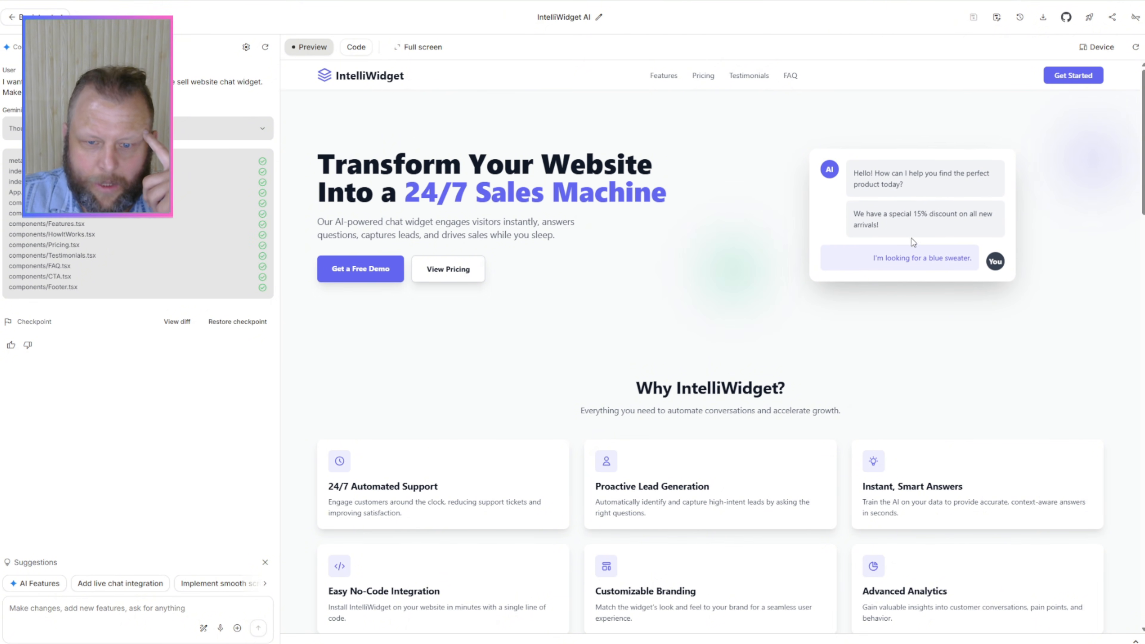
Step: Switch to AI Studio and look through the generated IntelliWidget landing page, from the hero section to the footer and back up
scroll(854, 271, "down", 3)
scroll(852, 276, "down", 10)
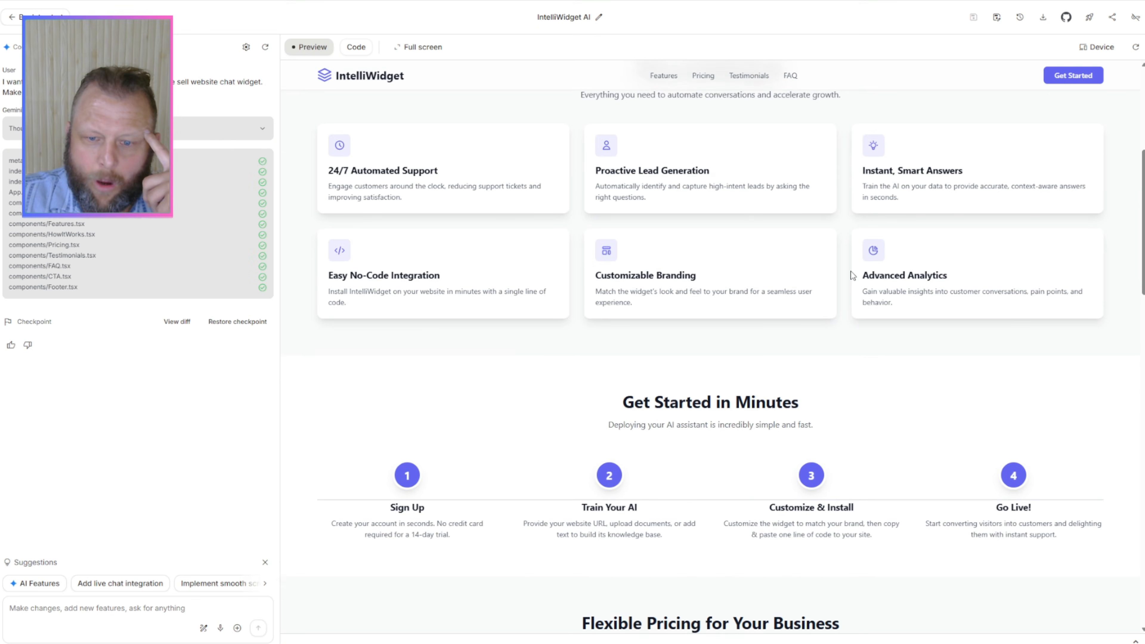
scroll(853, 276, "down", 11)
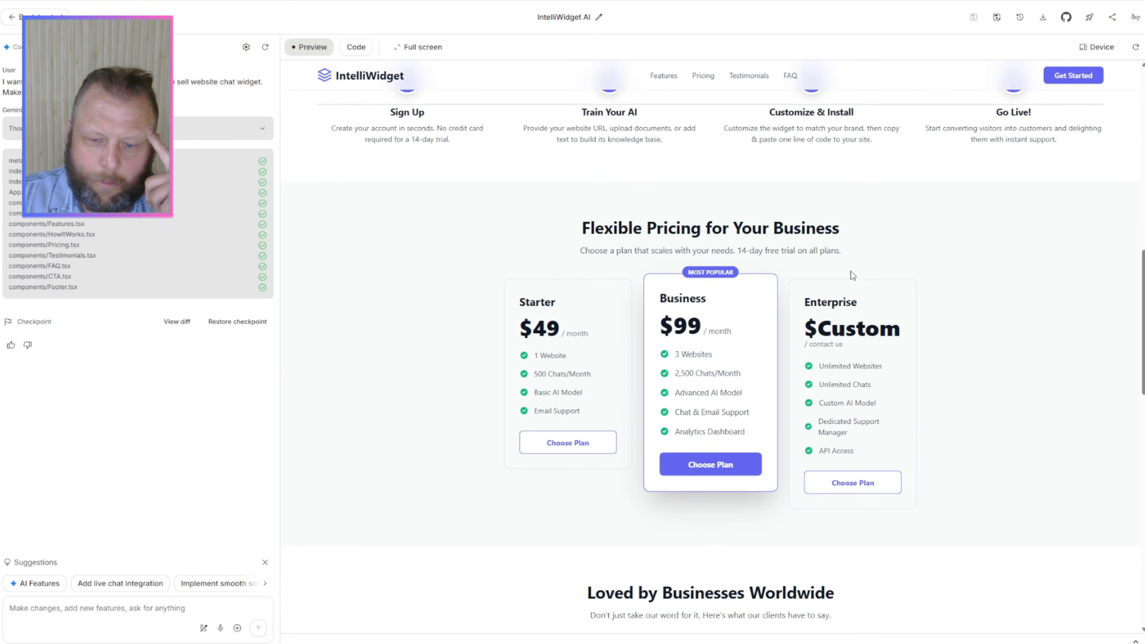
scroll(853, 275, "down", 7)
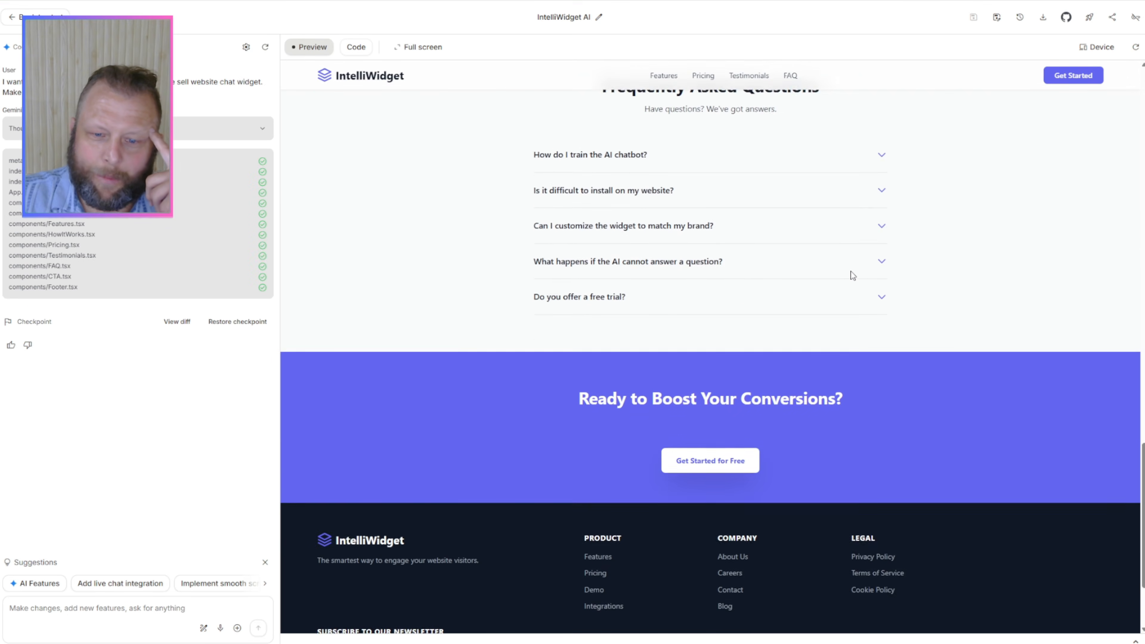
scroll(853, 275, "up", 20)
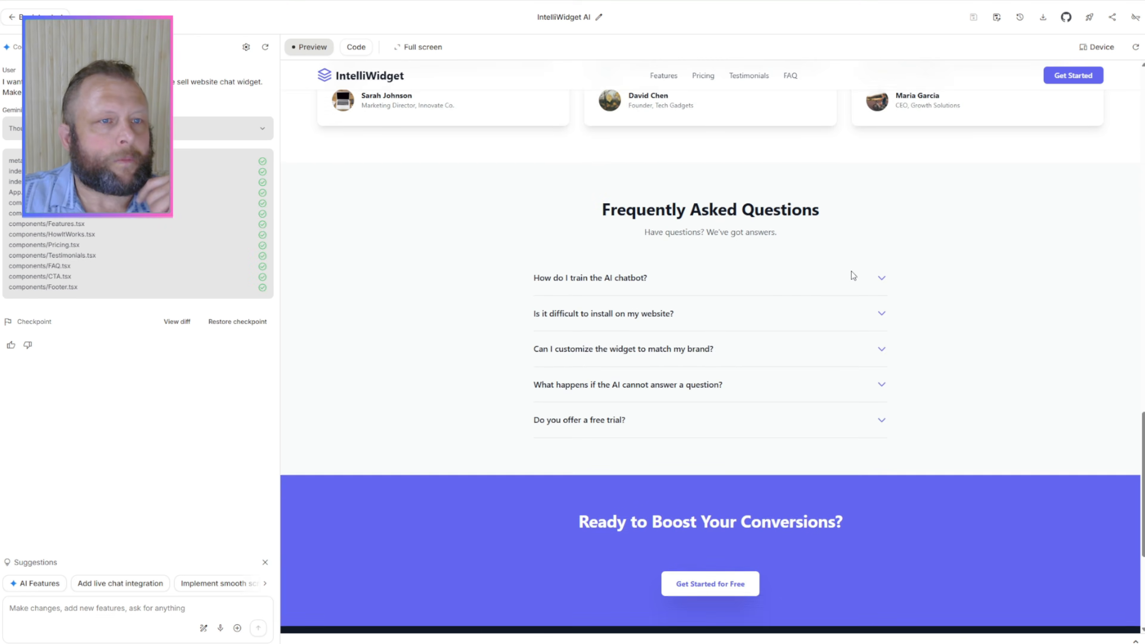
scroll(853, 276, "up", 4)
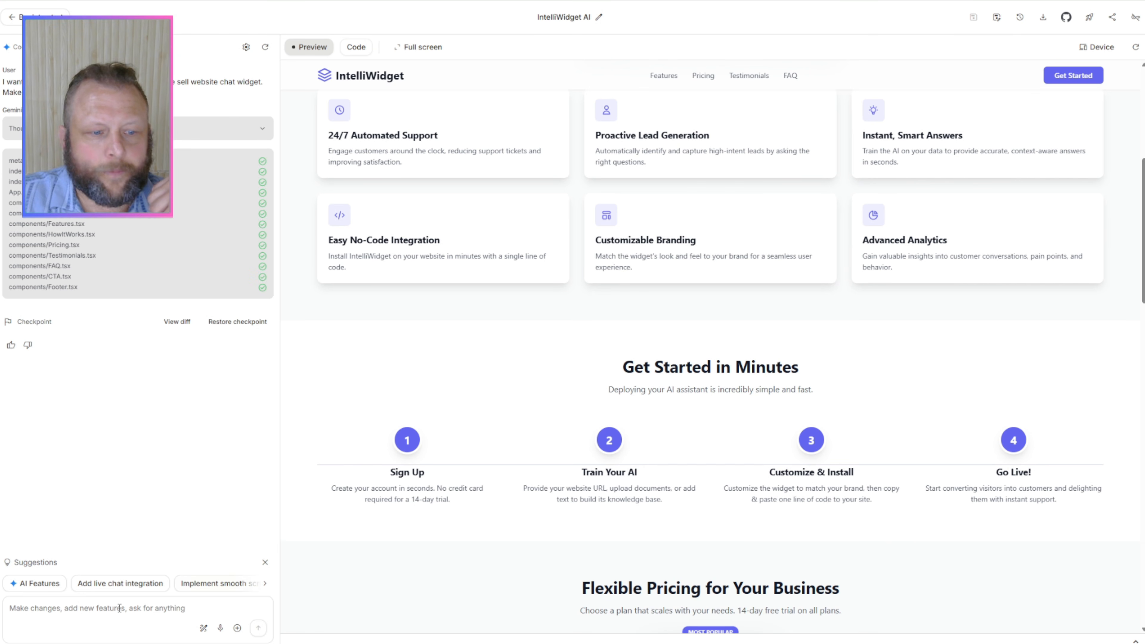
Step: Submit the prompt "I want you to add an embed chat widget. This is the code for it", followed by the copied embed snippet
type("I want you to")
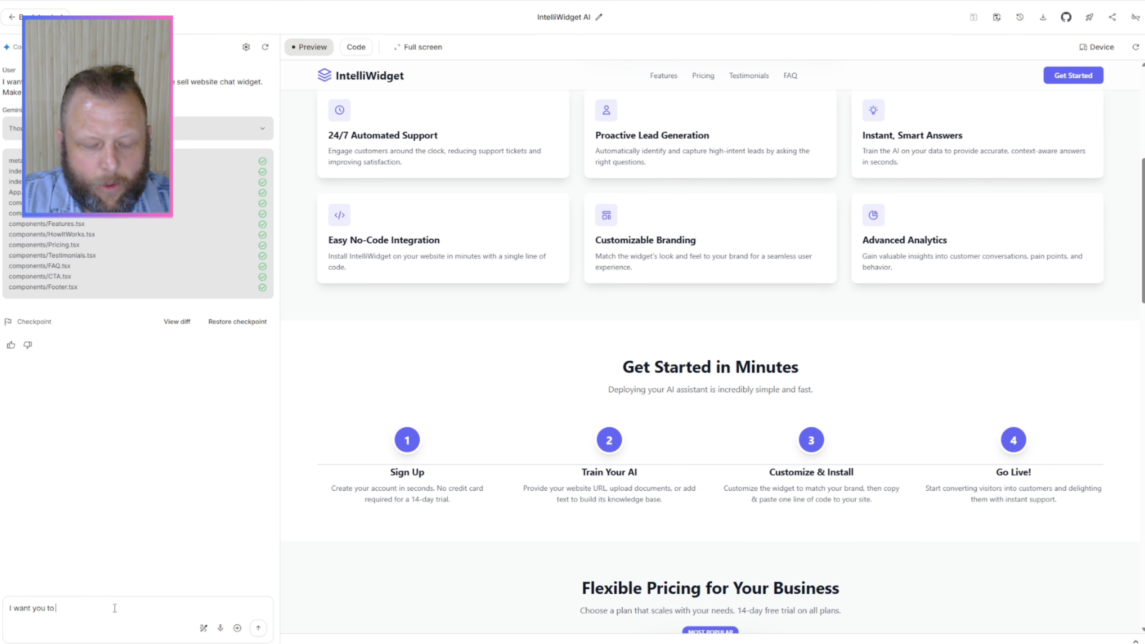
type(" add an emb")
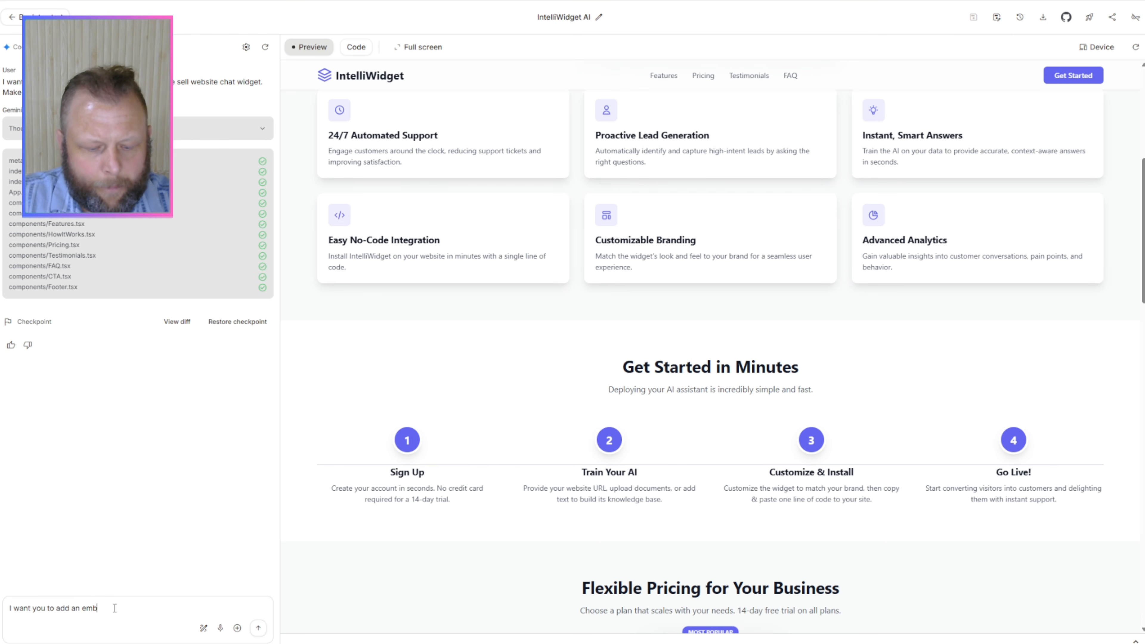
type("ed chat widget")
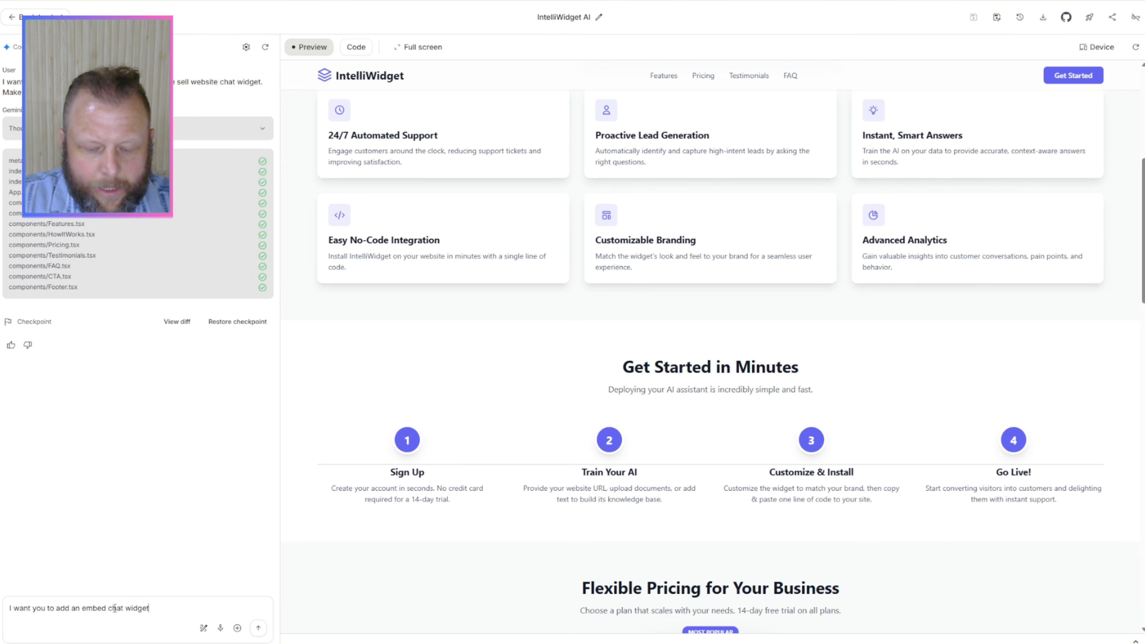
type(". This")
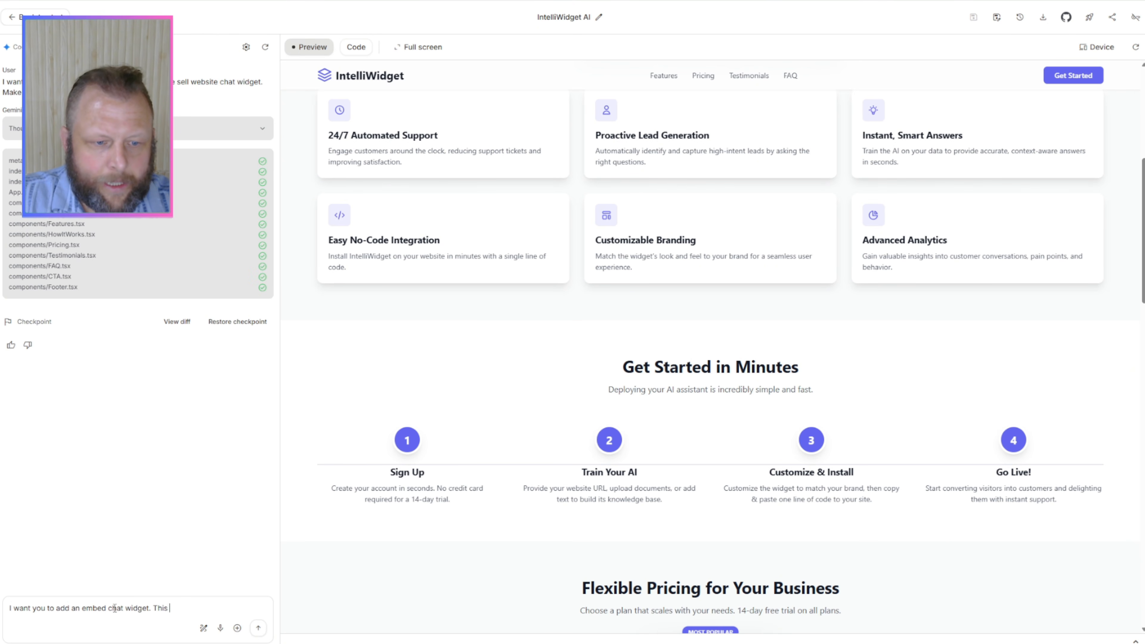
type(" is the code for it")
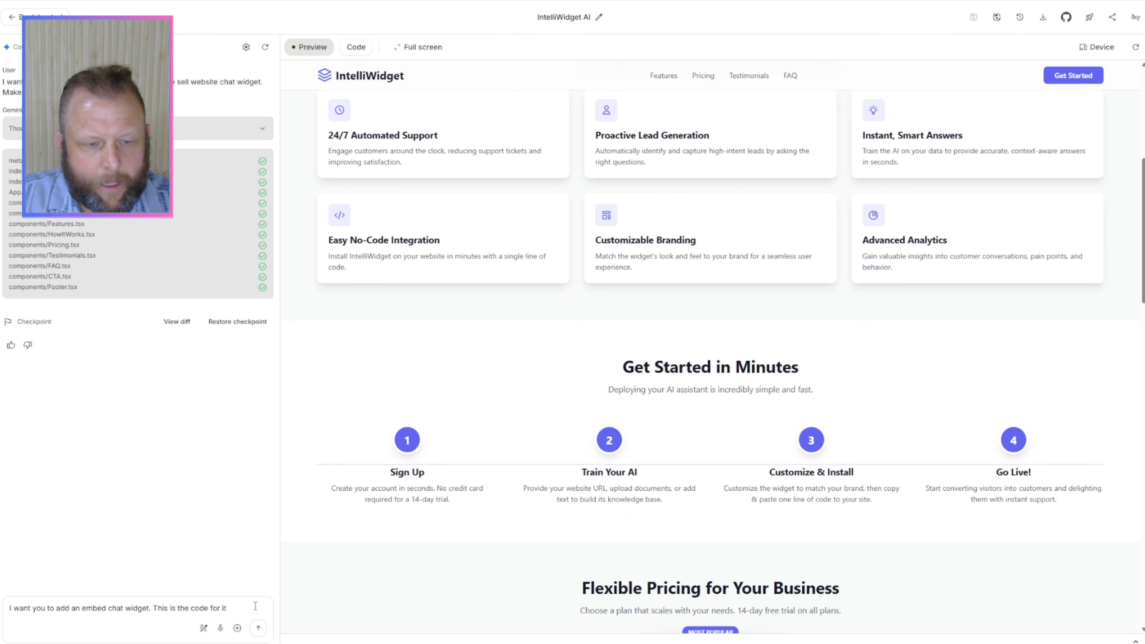
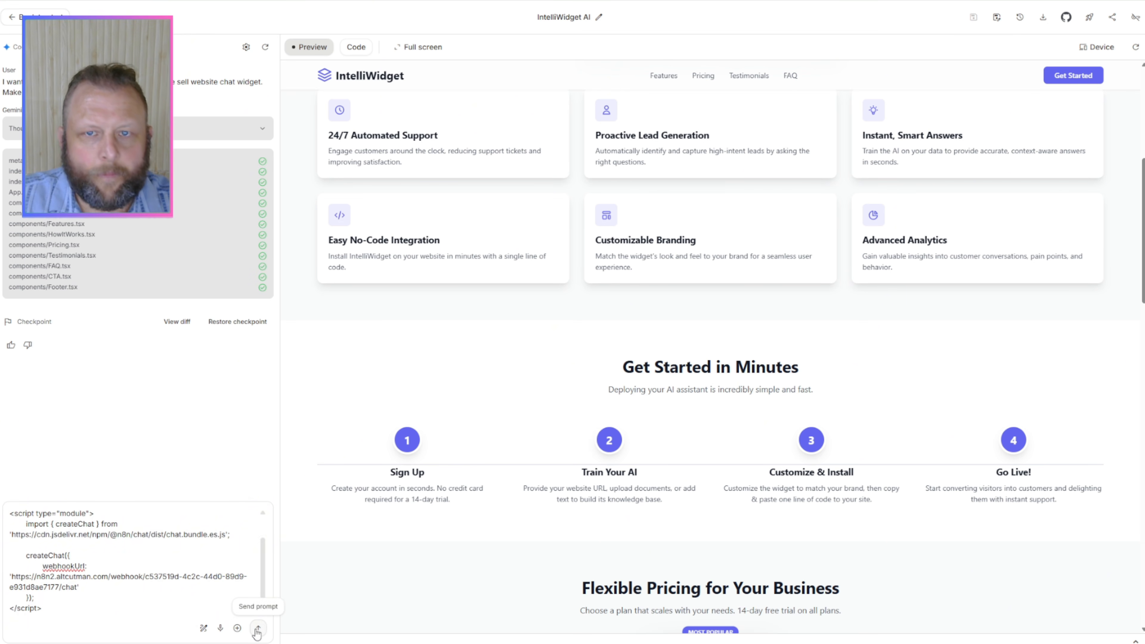
left_click(258, 629)
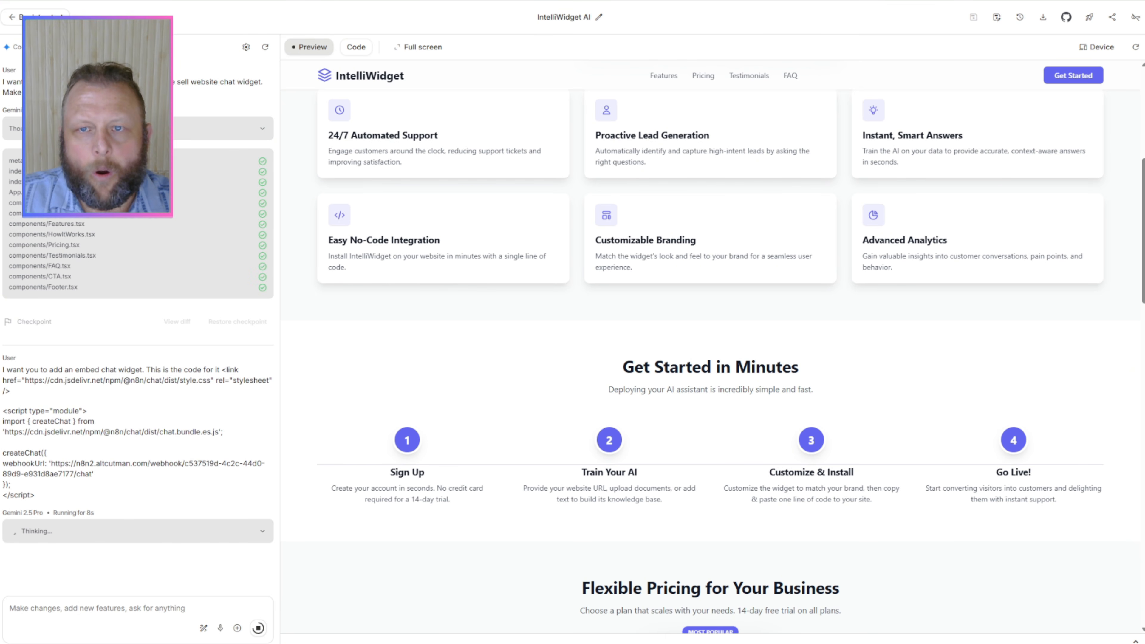
Step: Open the GoHighLevel portal at app.gohighlevel.com in a new browser tab
key("ctrl+t")
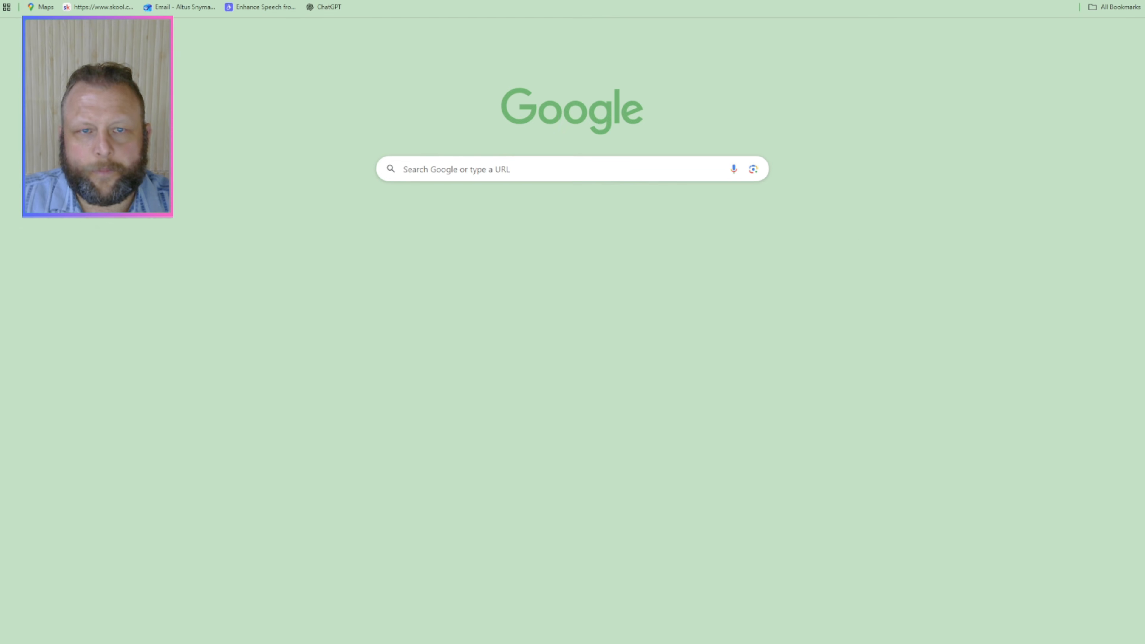
type("a")
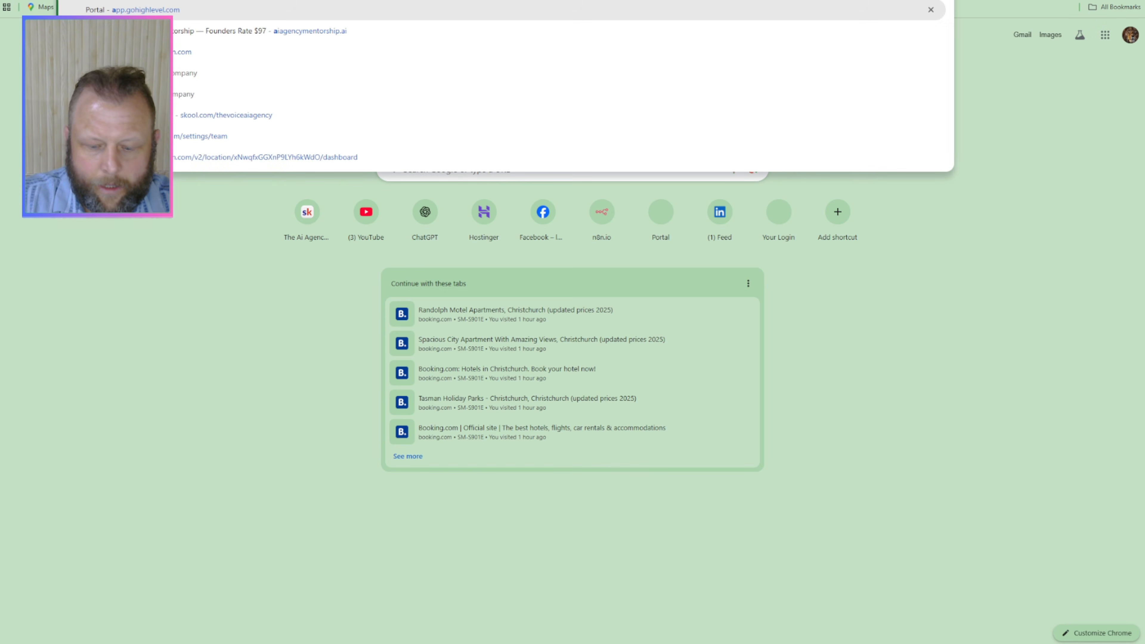
key("Return")
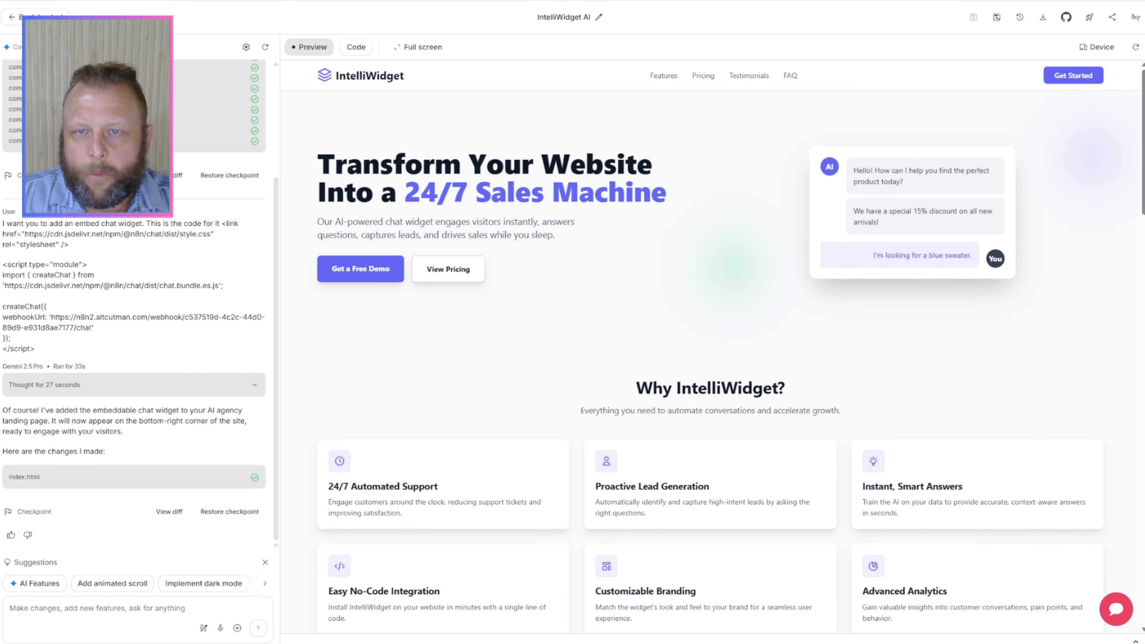
Step: Enlarge the AI Studio page and open the chat widget embedded in the landing page preview
key("ctrl+plus")
key("ctrl+plus")
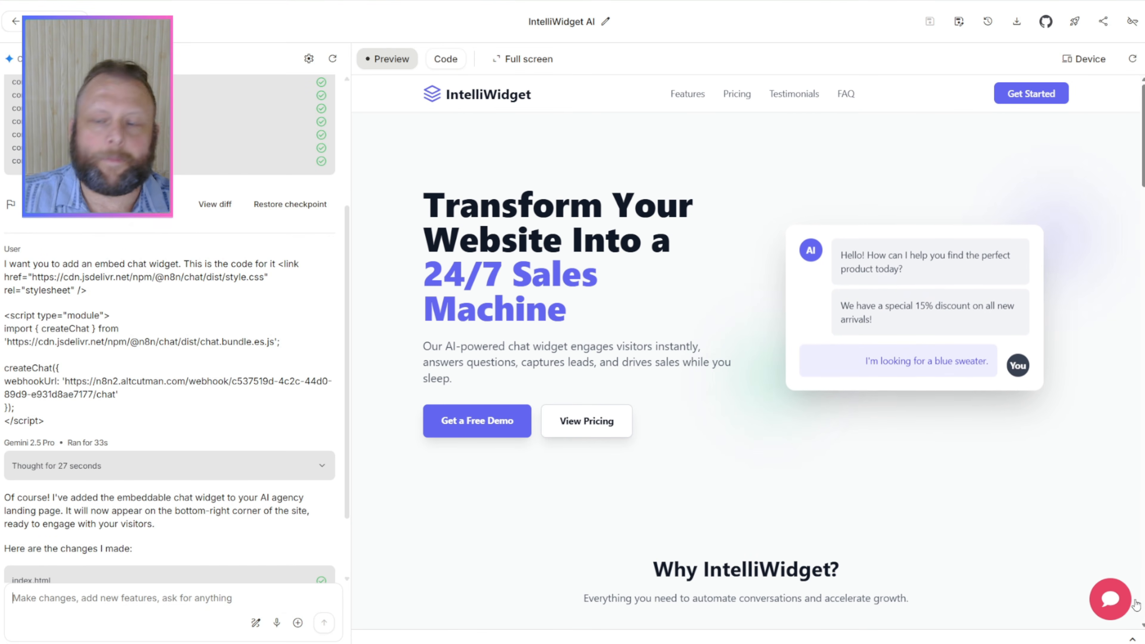
left_click(1111, 602)
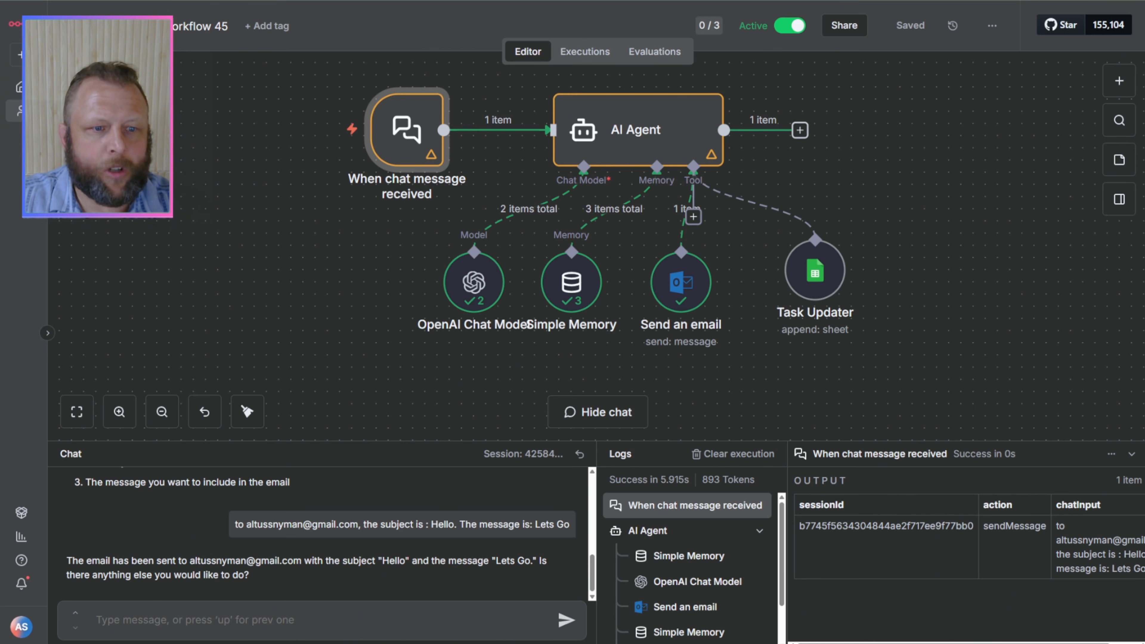
Step: In n8n, open the "When chat message received" node, make its chat publicly available and expand the Chat URL section
double_click(404, 135)
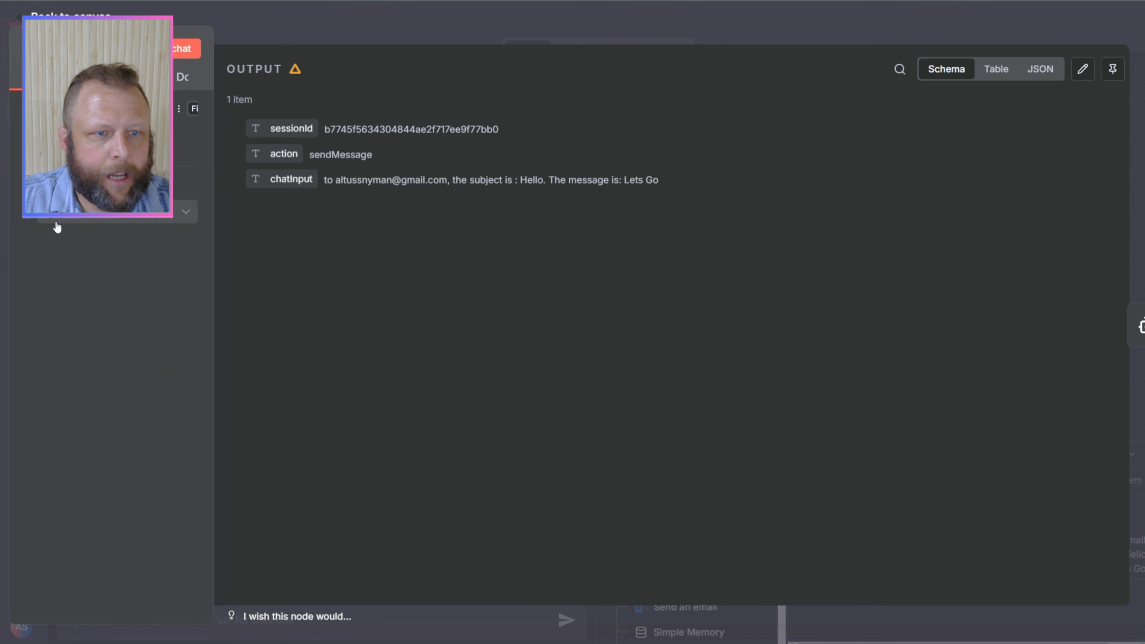
left_click(55, 223)
left_click(44, 131)
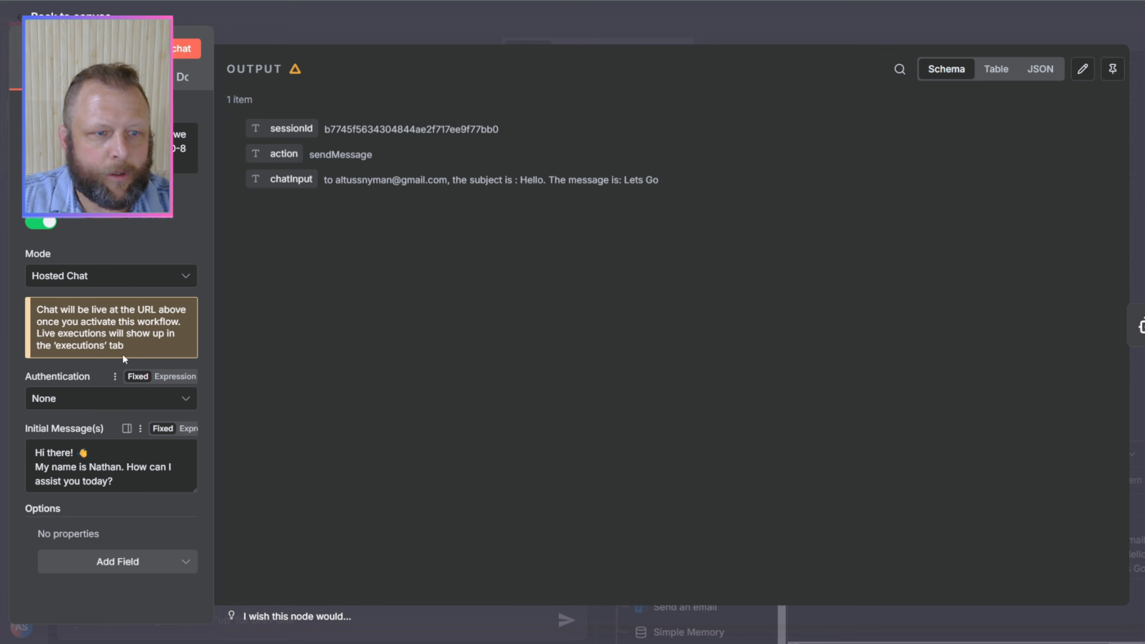
Step: Switch the chat trigger's mode to Embedded Chat and back to Hosted Chat
left_click(136, 276)
left_click(82, 356)
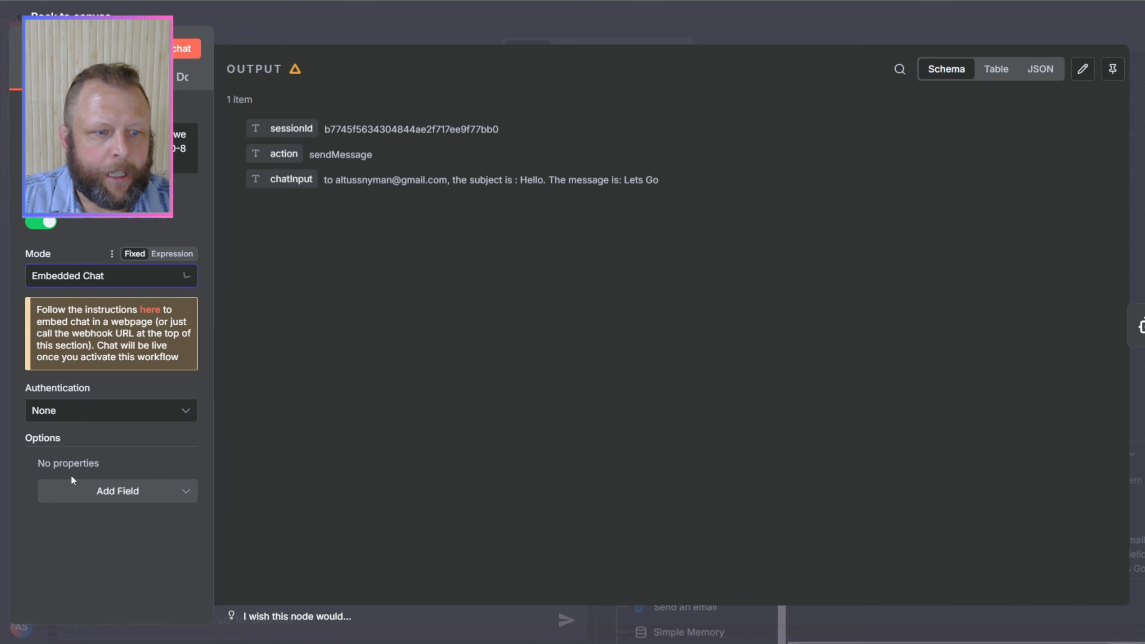
left_click(117, 276)
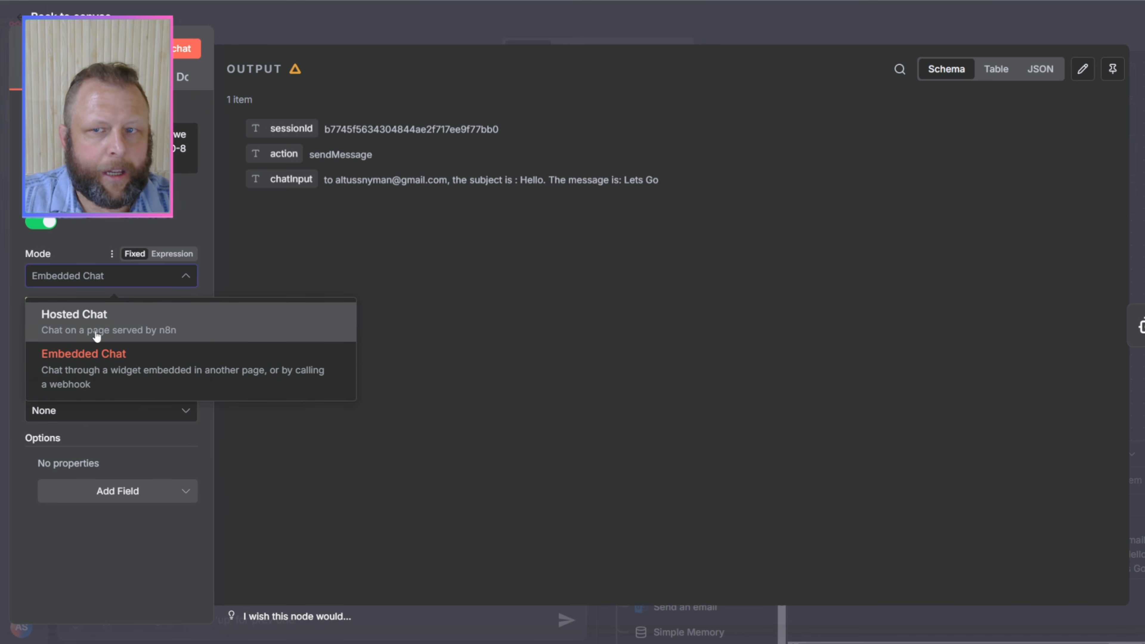
left_click(94, 322)
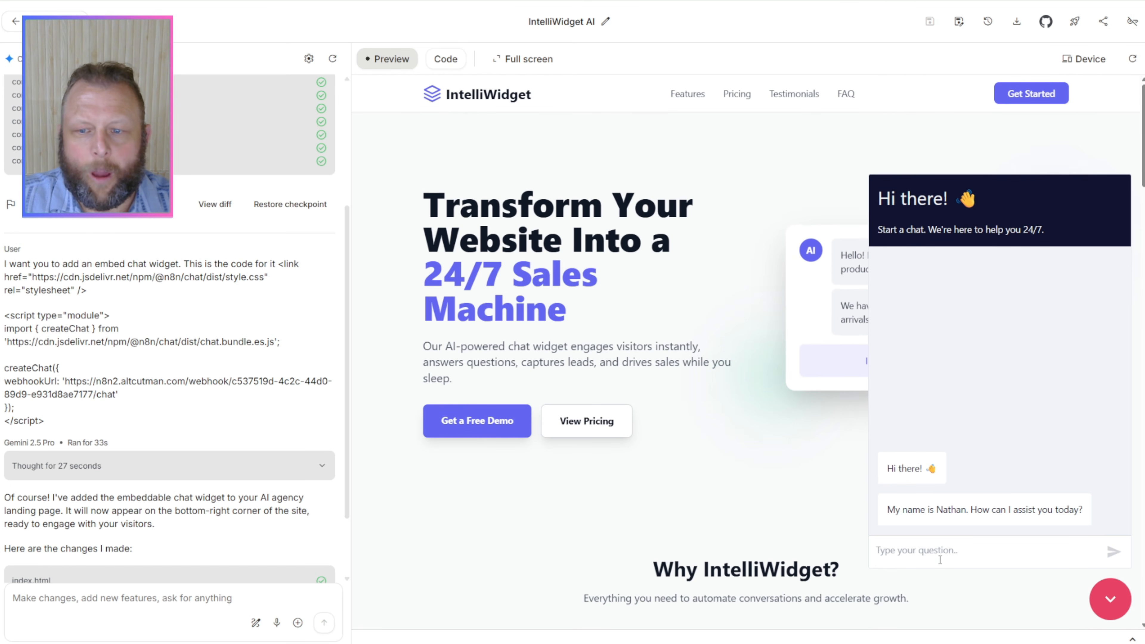
Step: Return to the landing page preview and send the chat widget a message asking to update task 212121
left_click(937, 547)
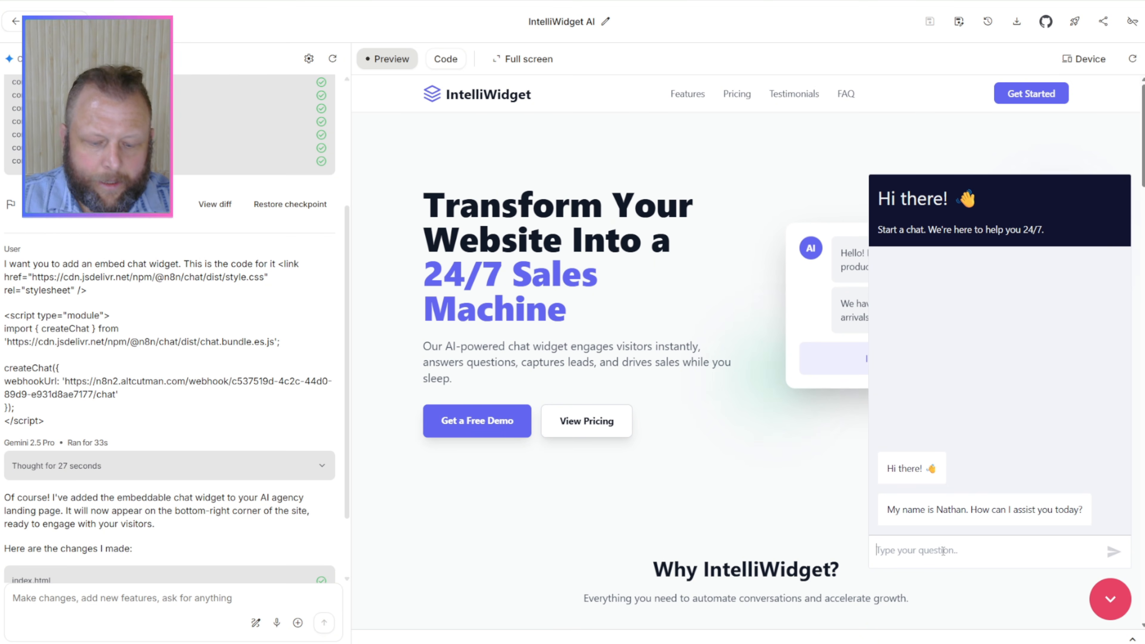
type("i w")
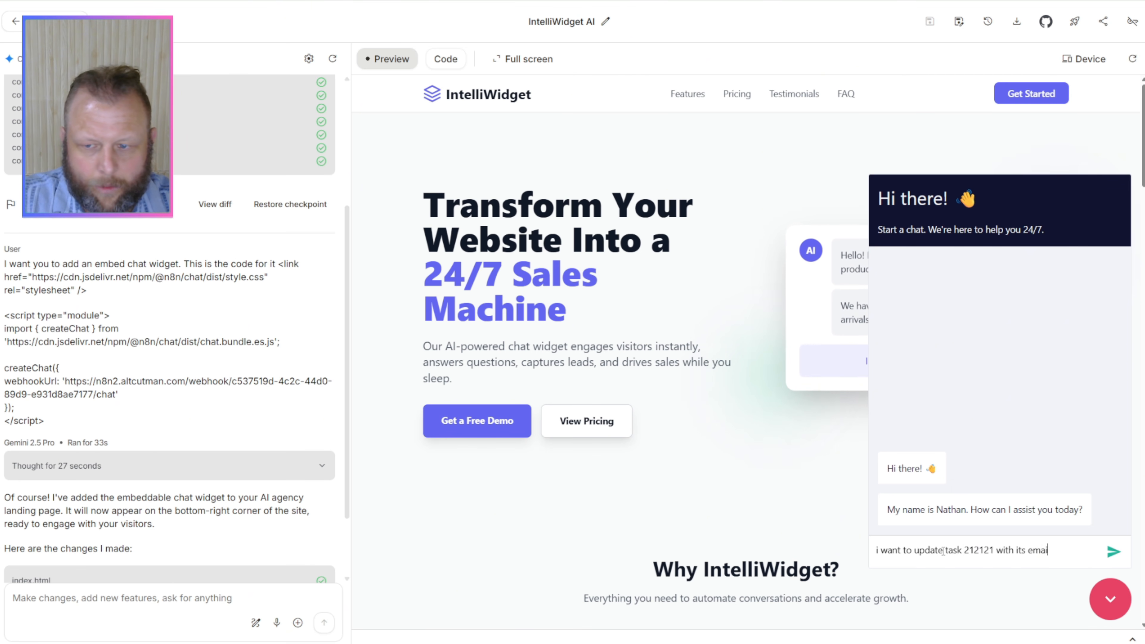
type("d")
key("Return")
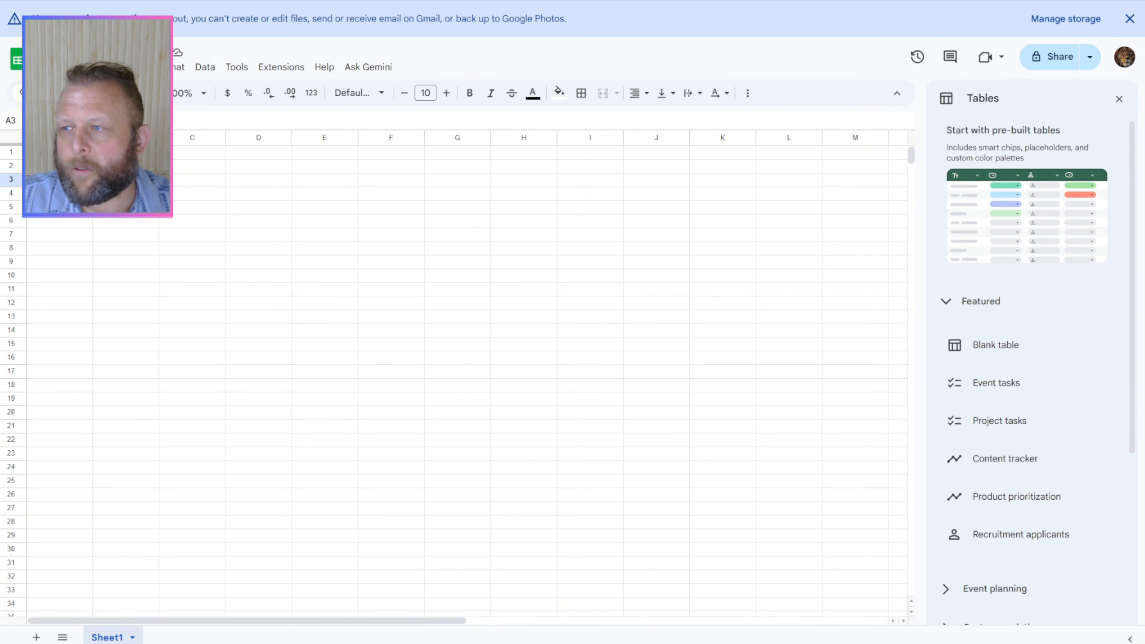
Step: Bring the GoHighLevel window forward and open the settings of the recent funnel "voice chat test Copy" under Sites
left_click_drag(1144, 68, 434, 30)
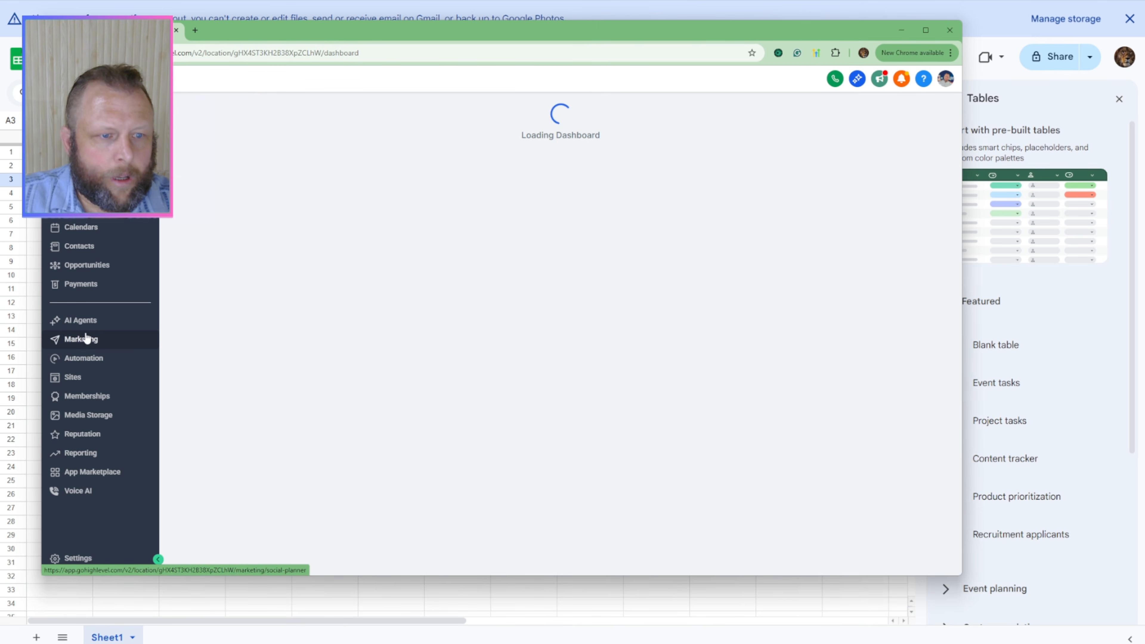
left_click(73, 378)
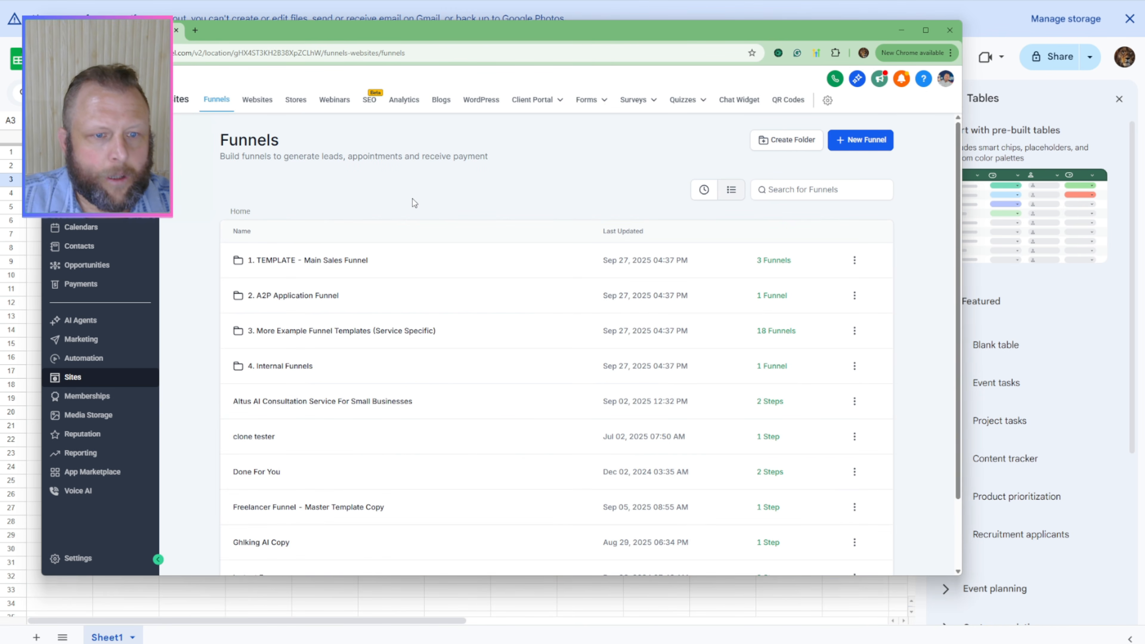
left_click(701, 191)
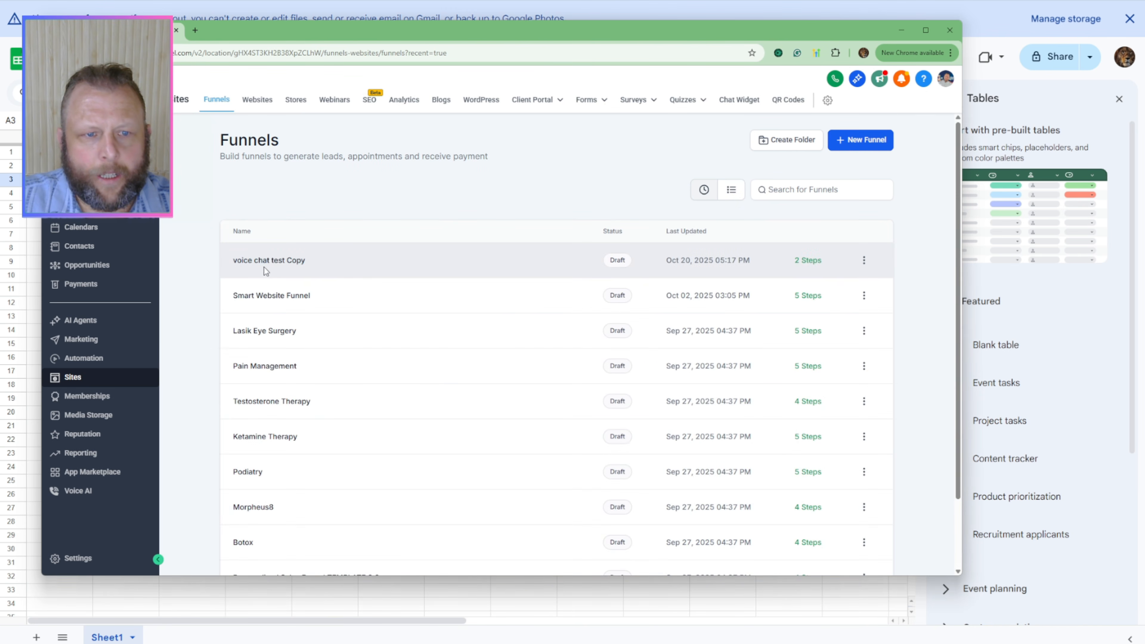
left_click(280, 260)
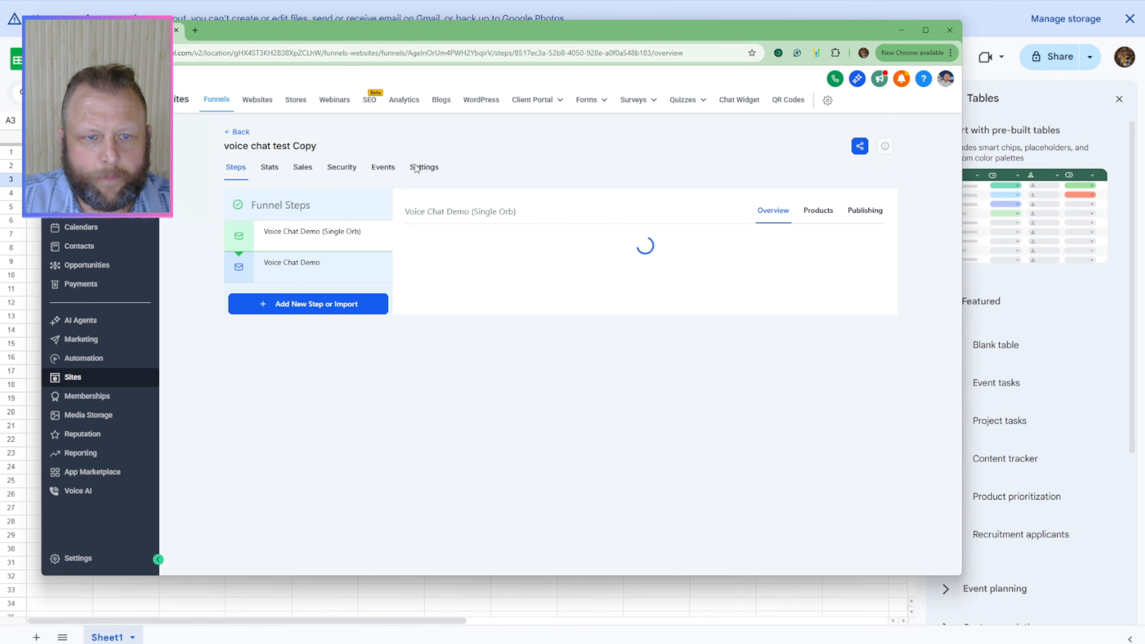
left_click(430, 170)
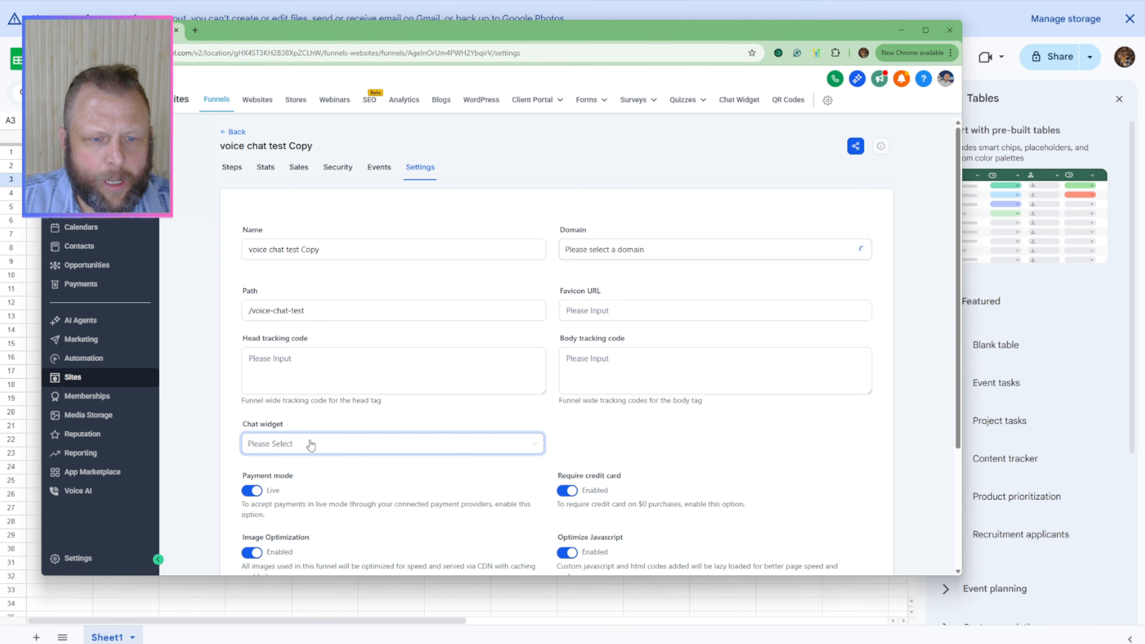
Step: Set the funnel's chat widget to None and save the funnel settings
scroll(445, 462, "down", 1)
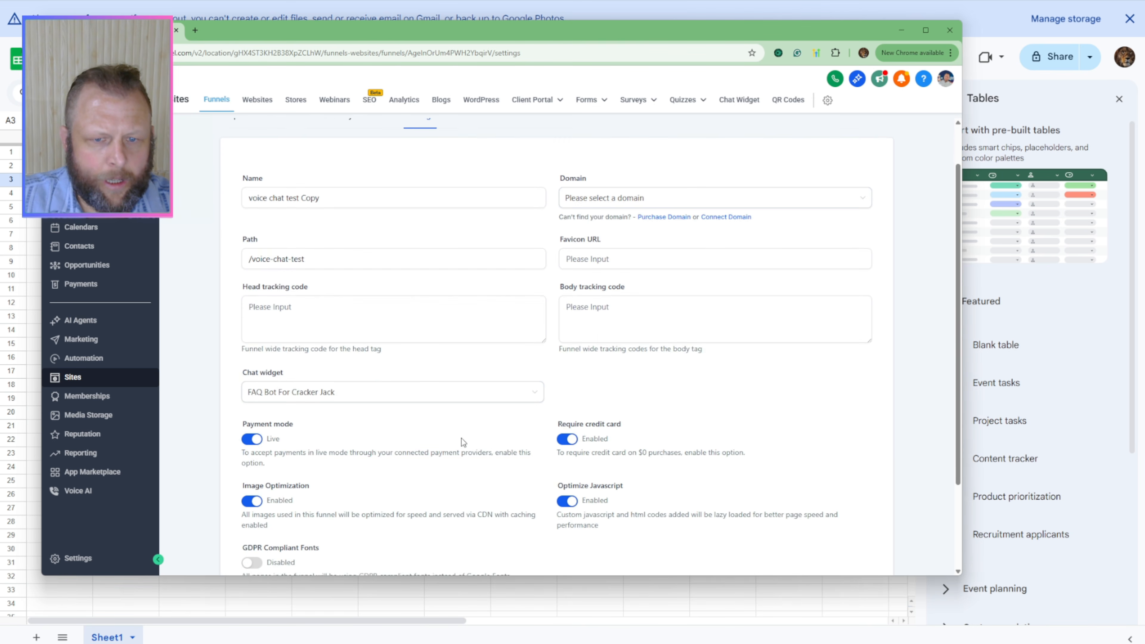
left_click(475, 391)
scroll(509, 446, "up", 1)
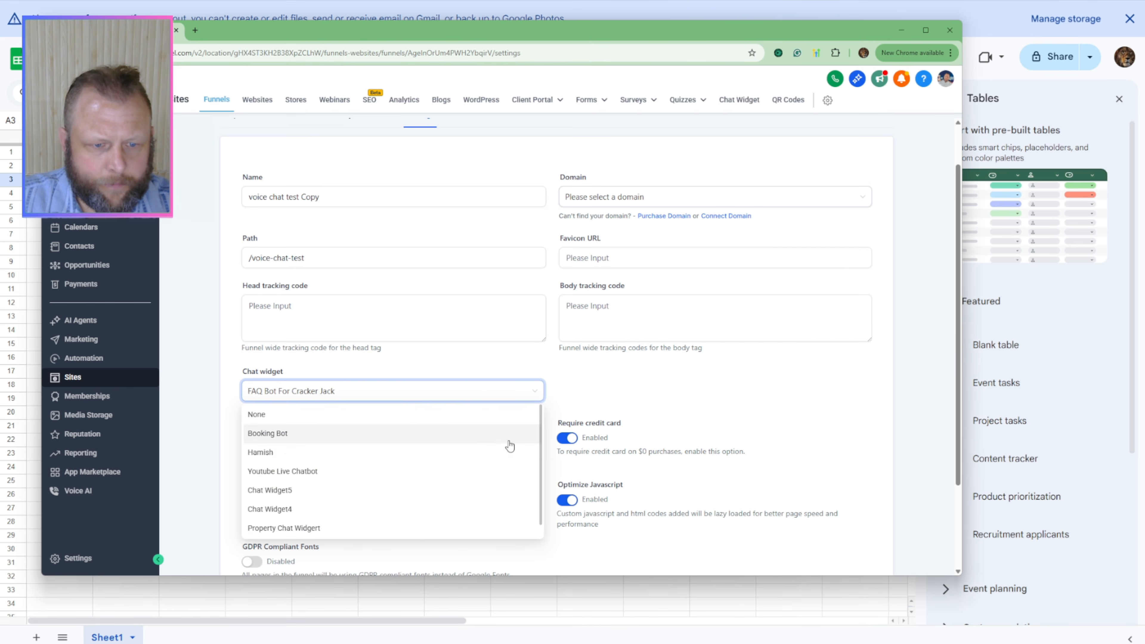
left_click(472, 417)
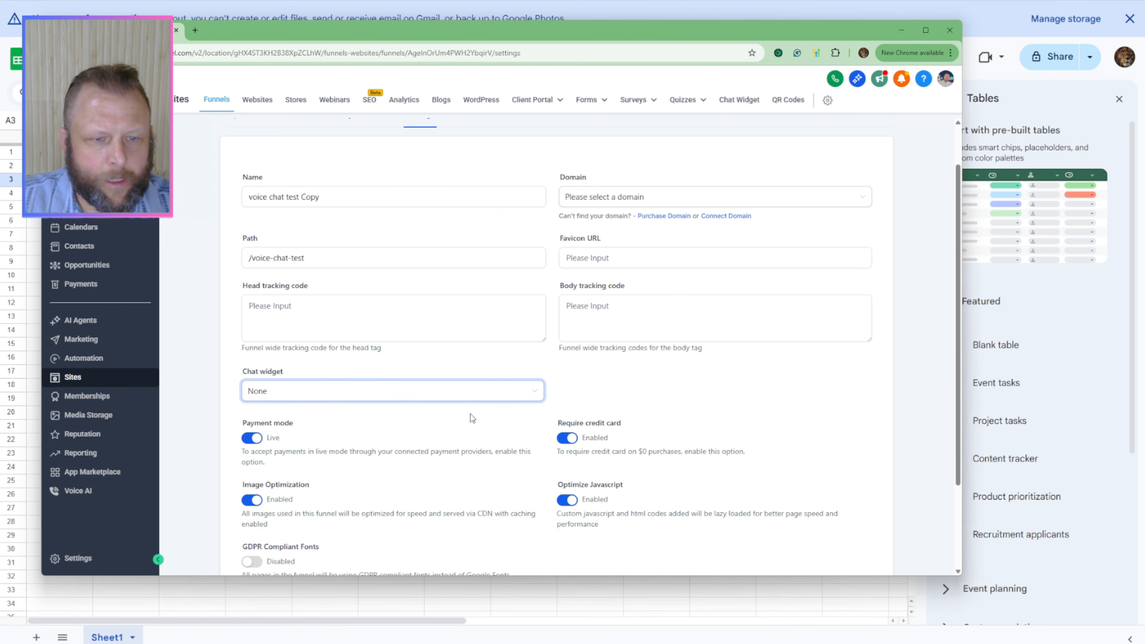
scroll(708, 410, "down", 2)
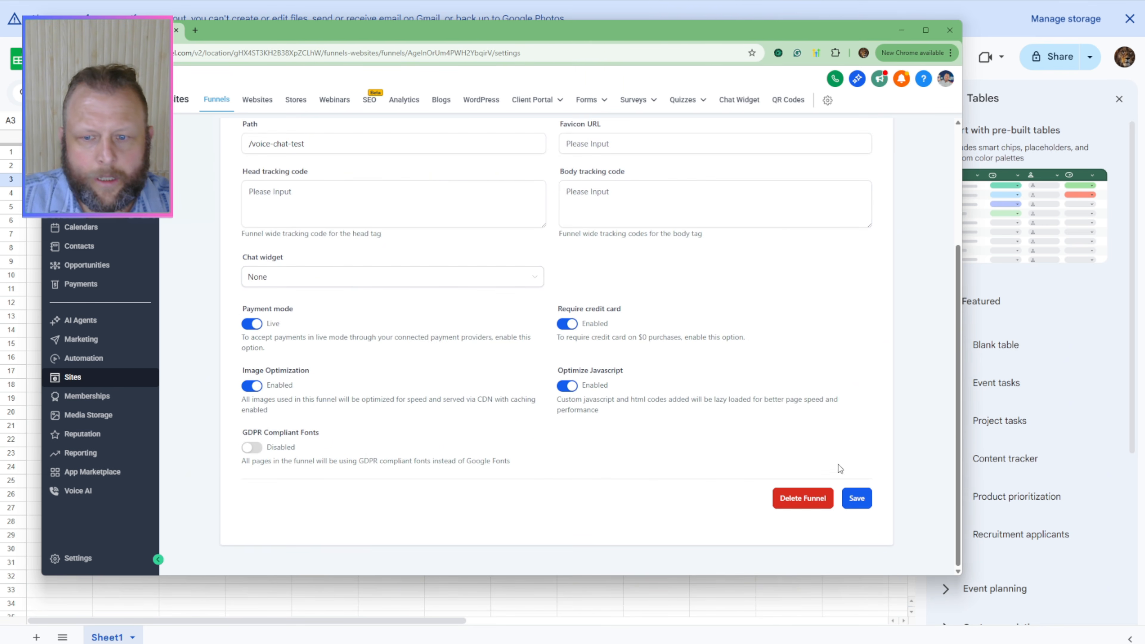
left_click(856, 500)
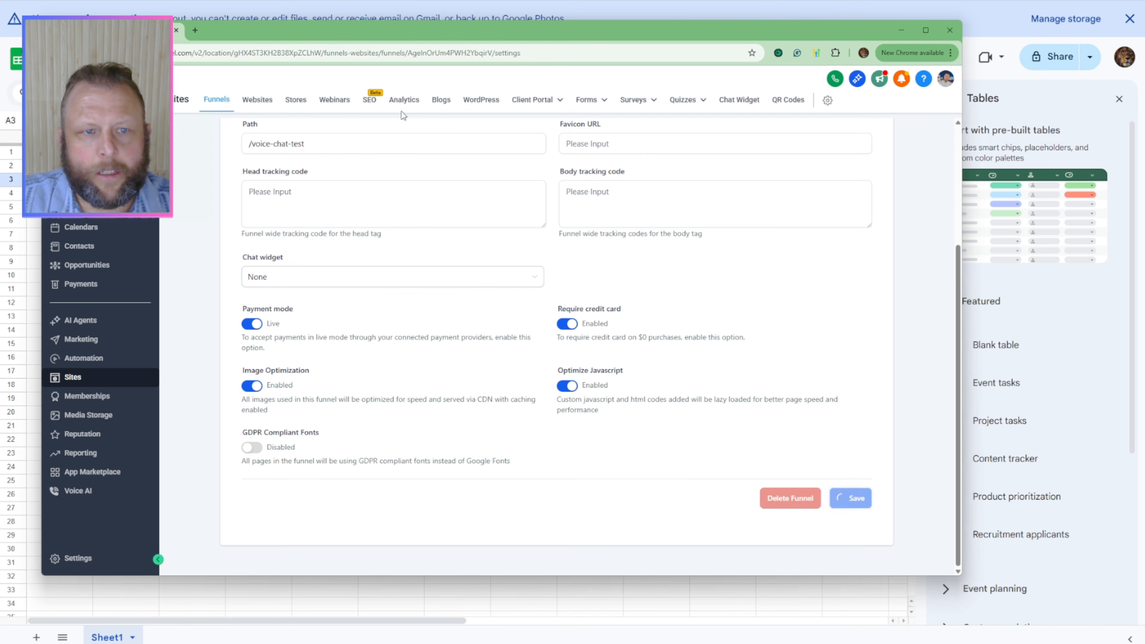
Step: Reopen the recent funnel "voice chat test Copy" and add a new funnel step named "test"
left_click(227, 104)
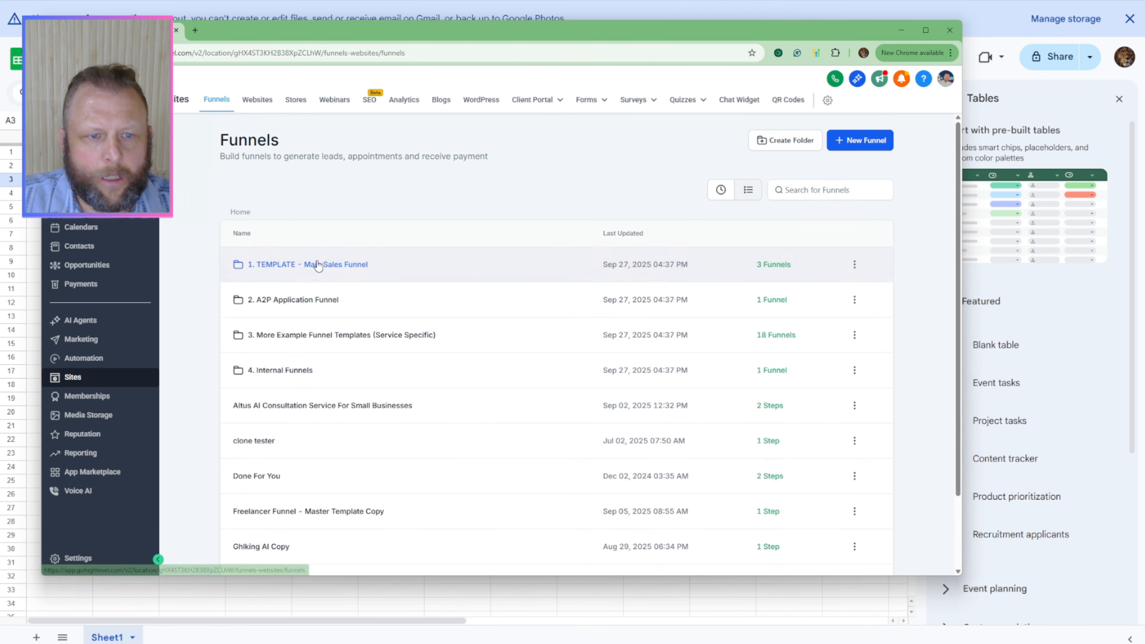
left_click(721, 189)
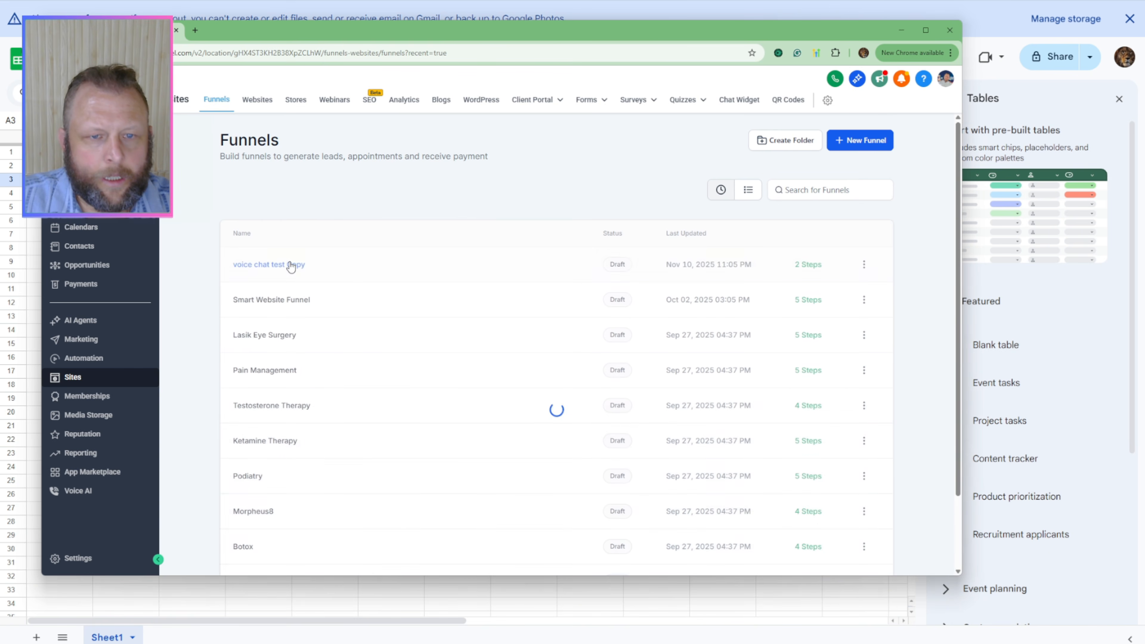
left_click(276, 268)
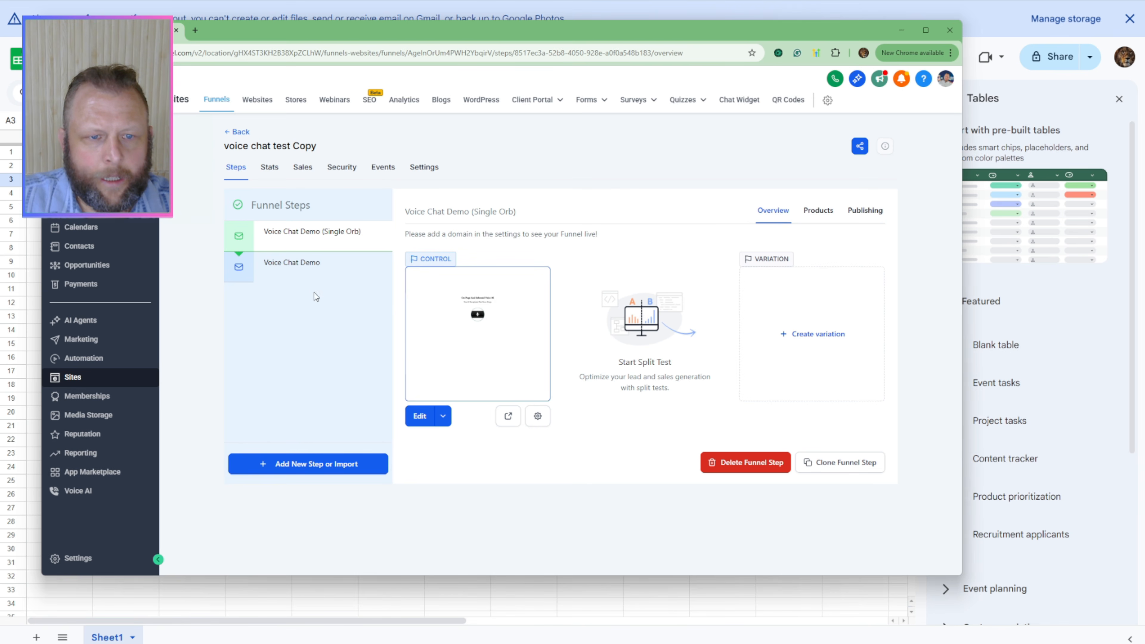
left_click(292, 465)
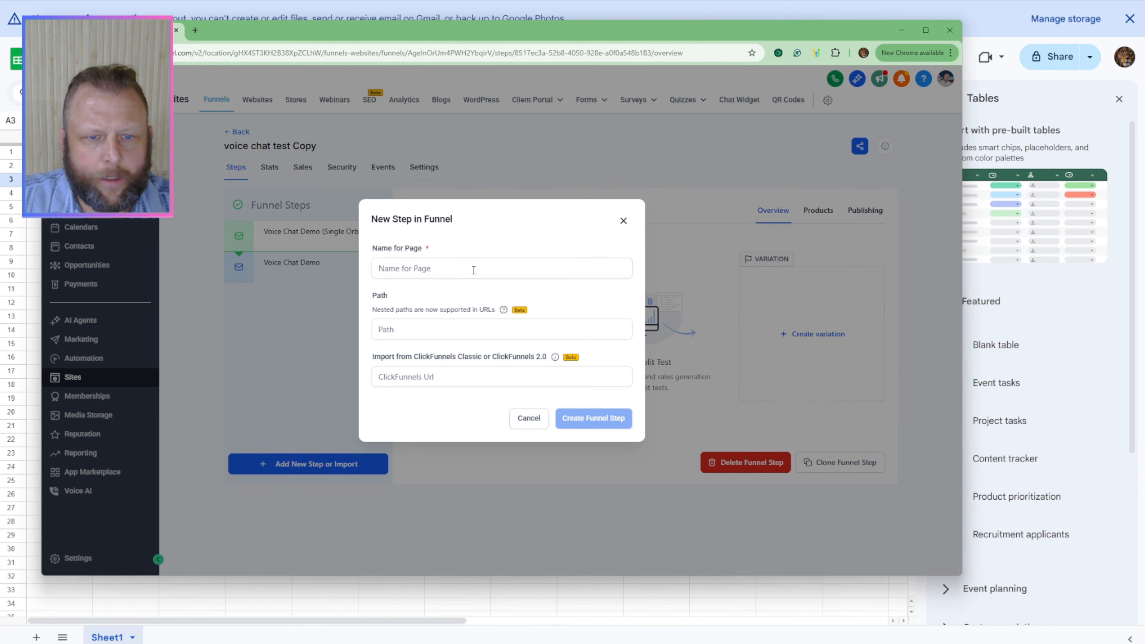
left_click(473, 270)
type("test")
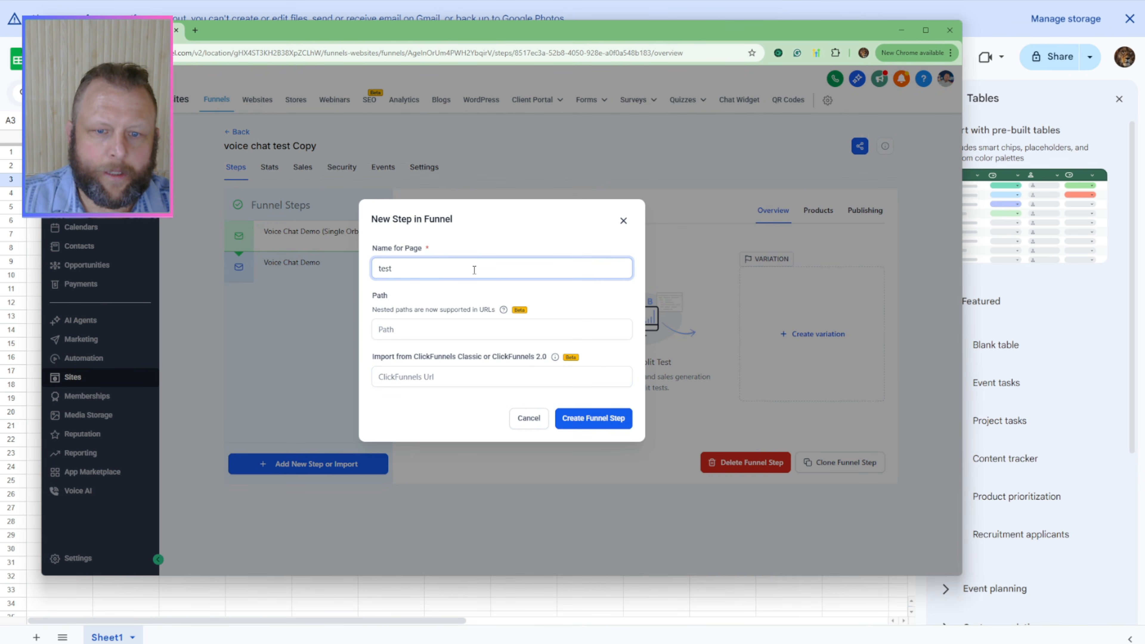
left_click(591, 432)
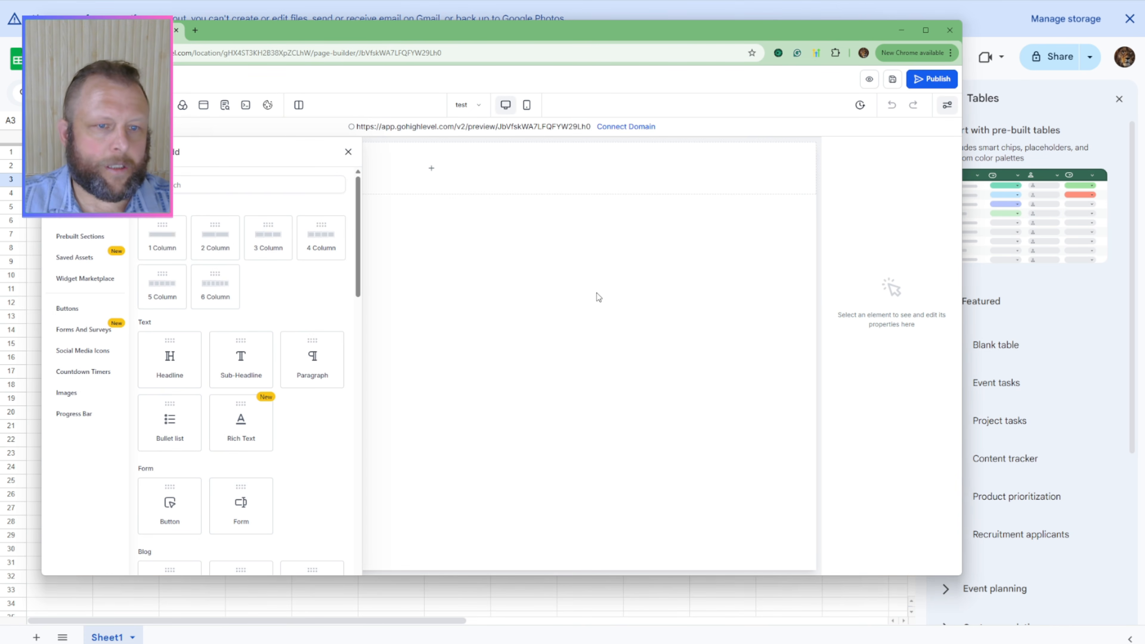
Step: Add a one-column row with a headline element to the blank "test" page and save the page
left_click_drag(156, 239, 432, 200)
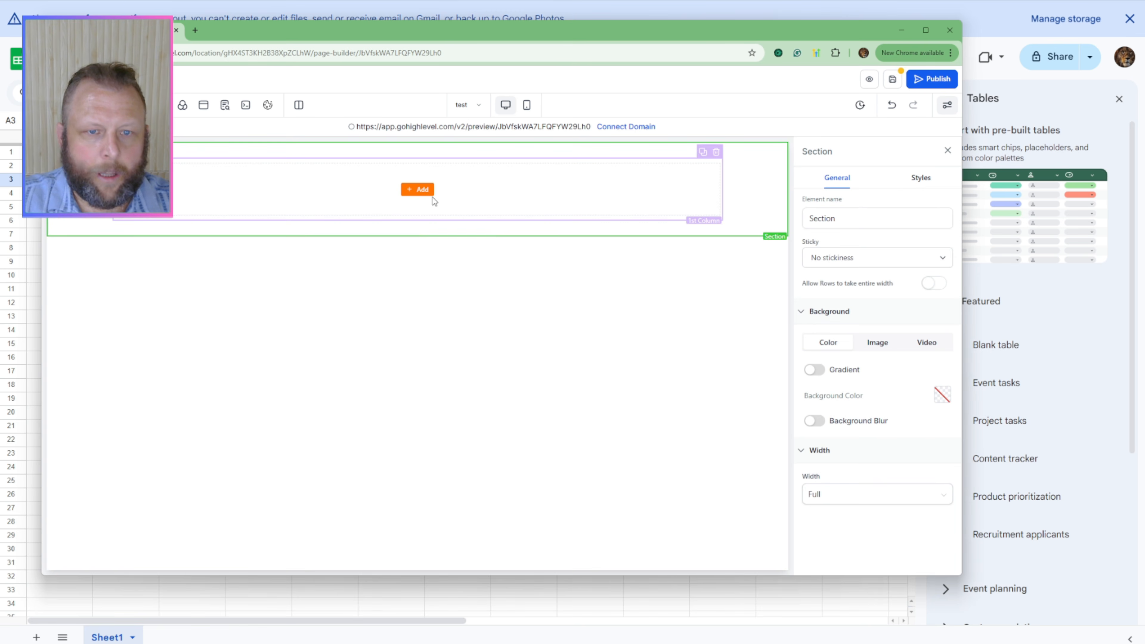
left_click_drag(177, 241, 403, 201)
left_click(411, 203)
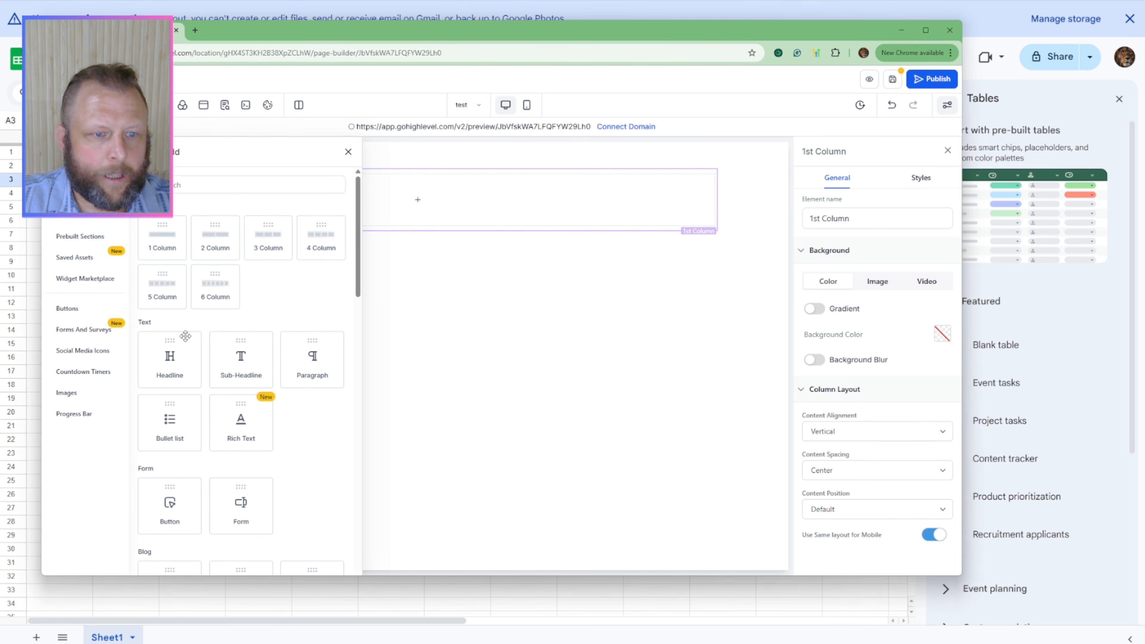
left_click_drag(180, 363, 419, 199)
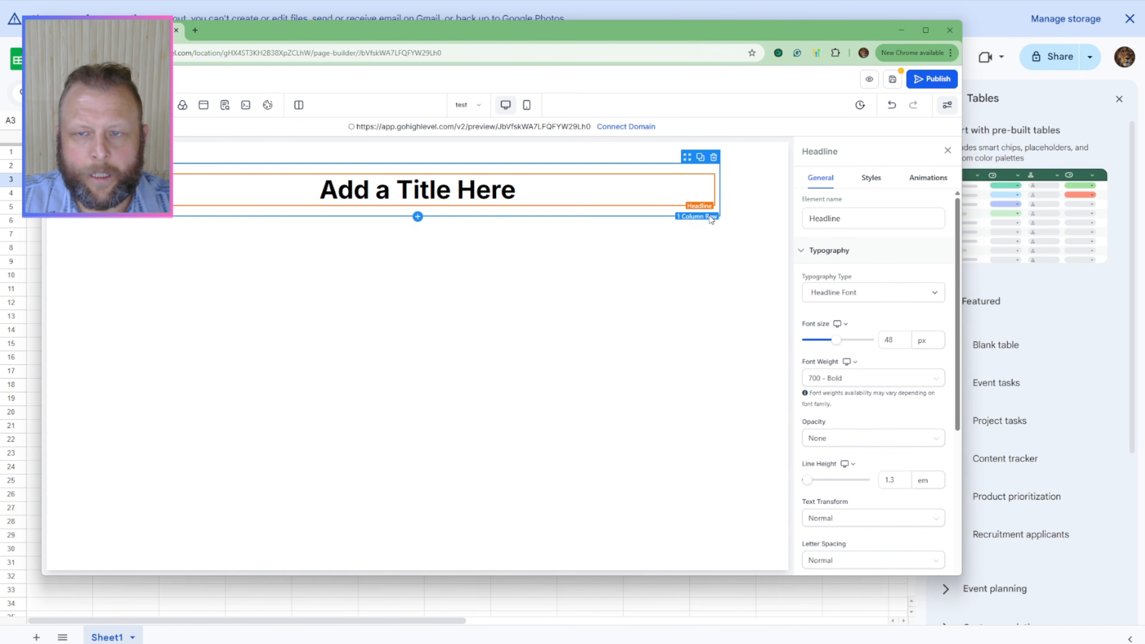
left_click(893, 81)
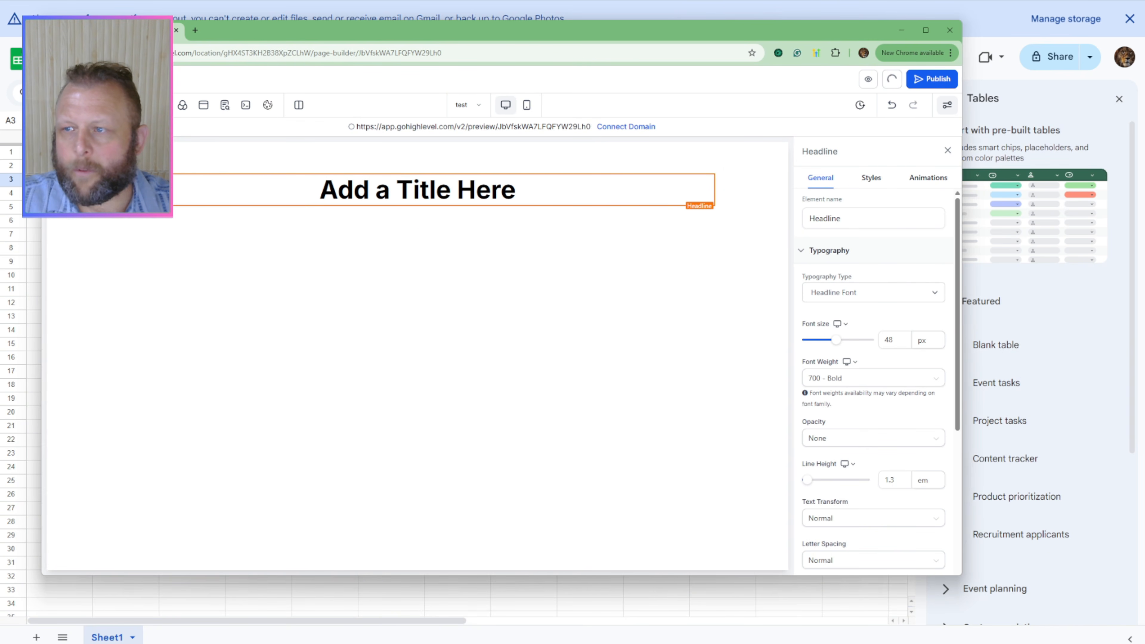
Step: Copy the n8n createChat embed script from the text editor note and move the note aside
left_click(225, 105)
left_click_drag(1144, 118, 801, 107)
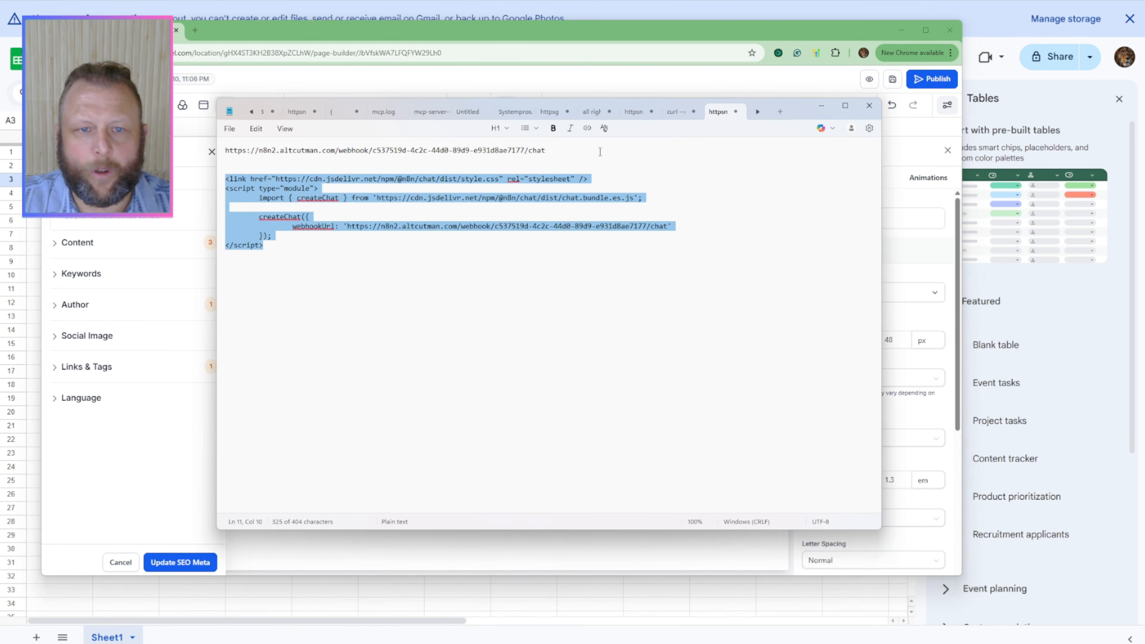
right_click(474, 188)
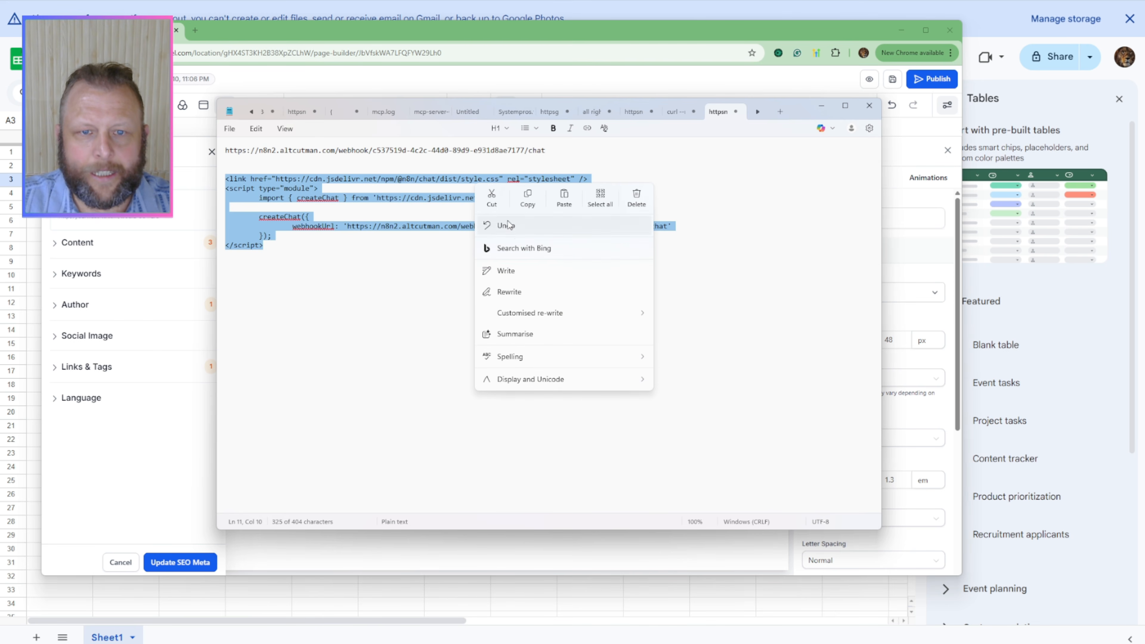
left_click(529, 203)
left_click_drag(800, 109, 1144, 108)
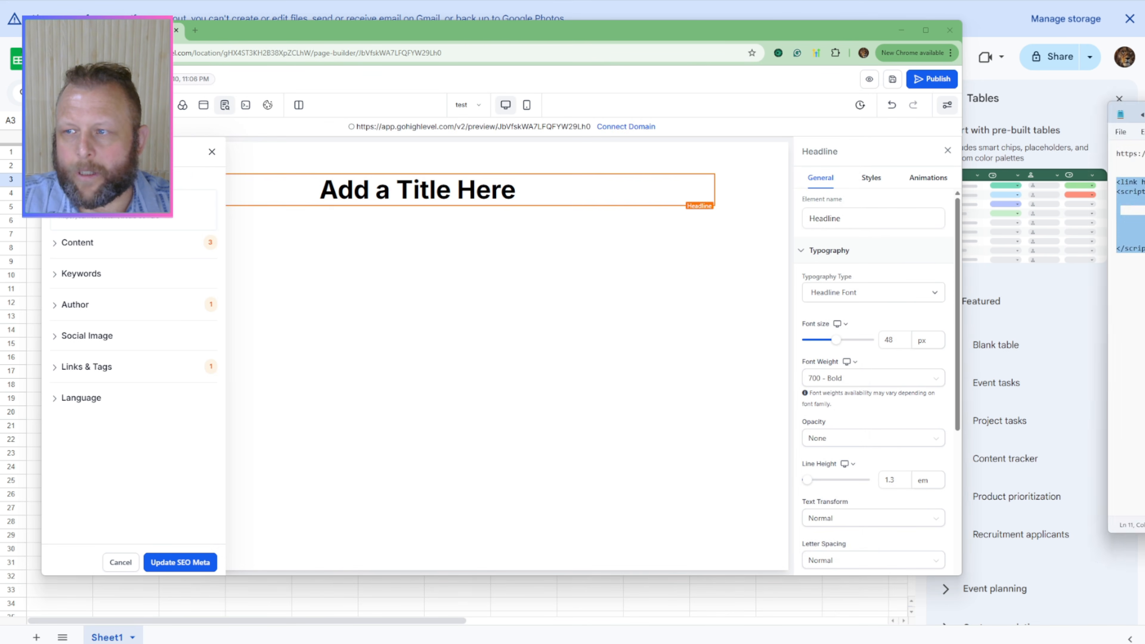
Step: Paste the copied chat script into the page's header and footer tracking code, then save the tracking code and the page
left_click(611, 226)
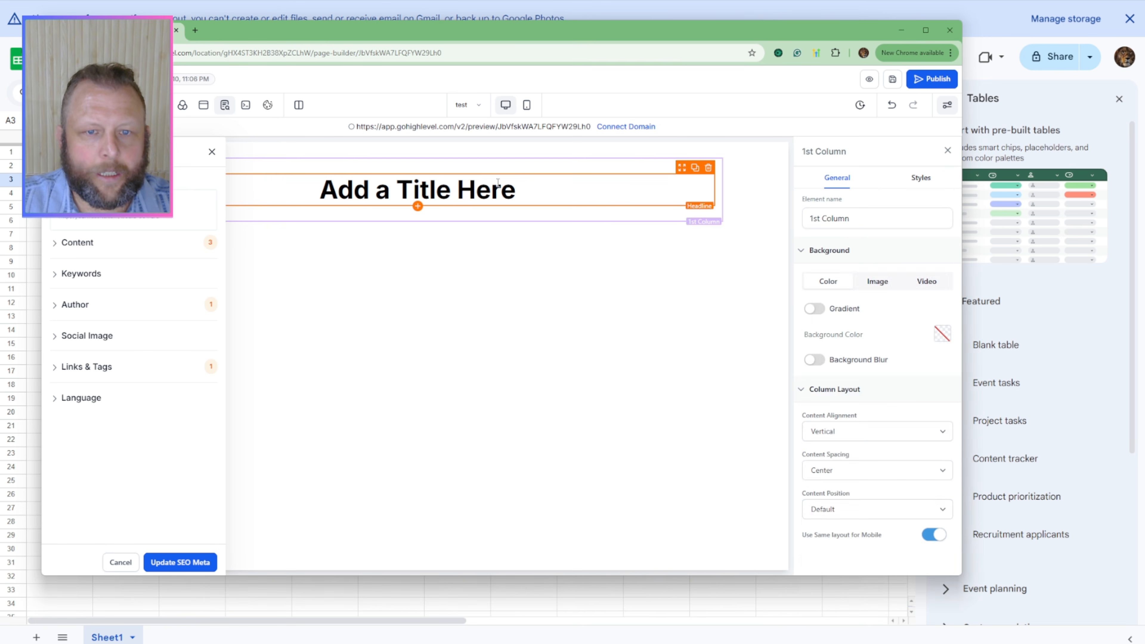
double_click(486, 189)
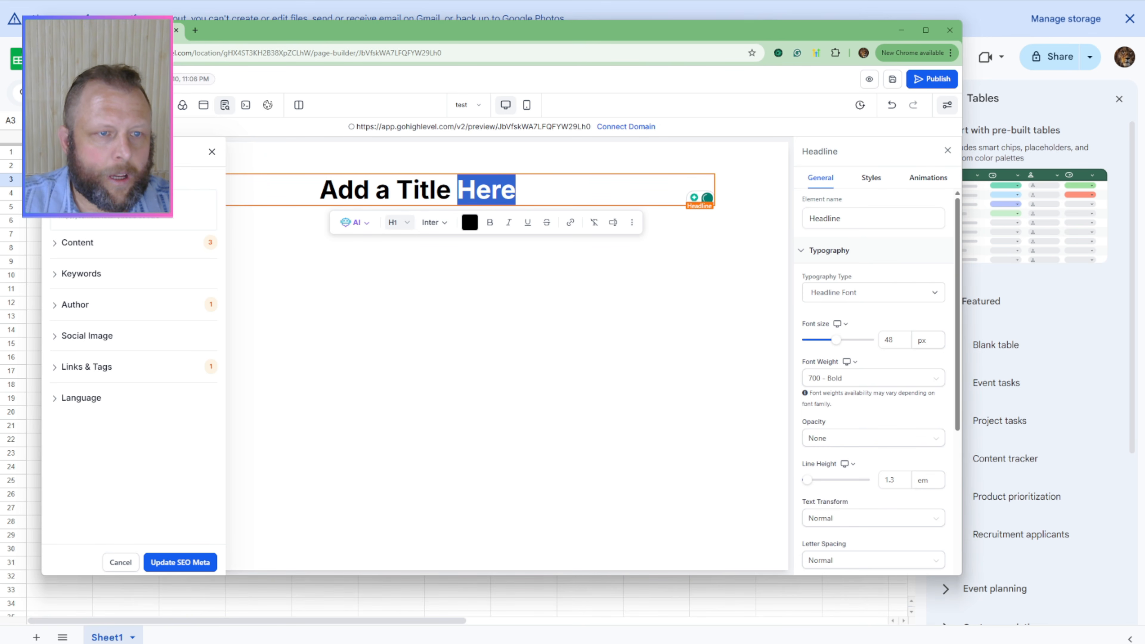
left_click(246, 105)
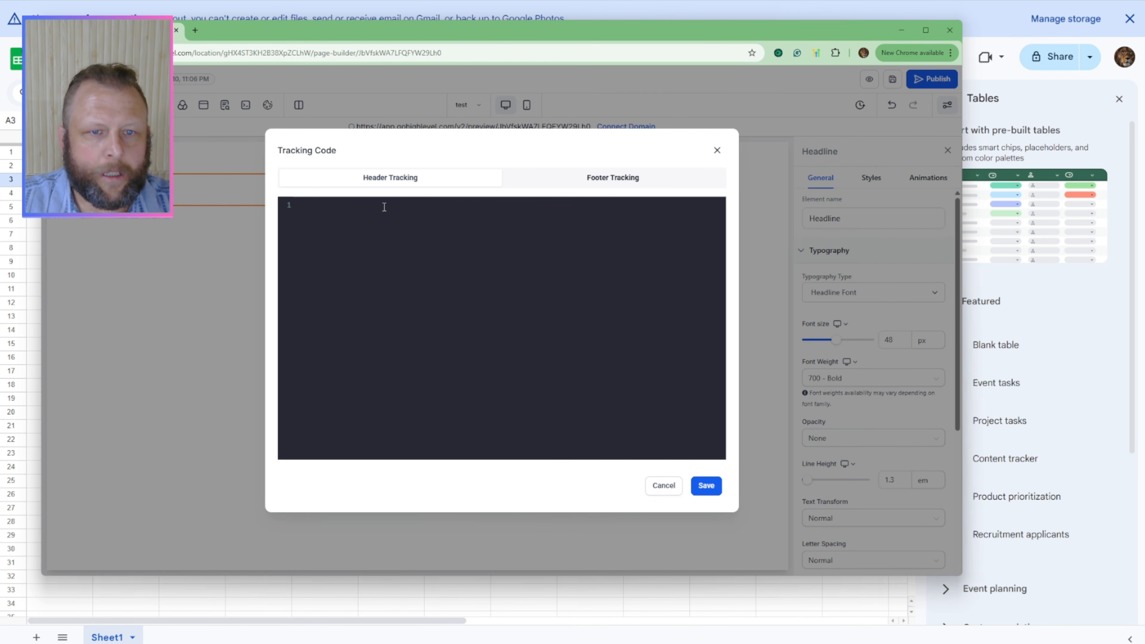
left_click(364, 235)
key("ctrl+v")
left_click(588, 183)
left_click(427, 260)
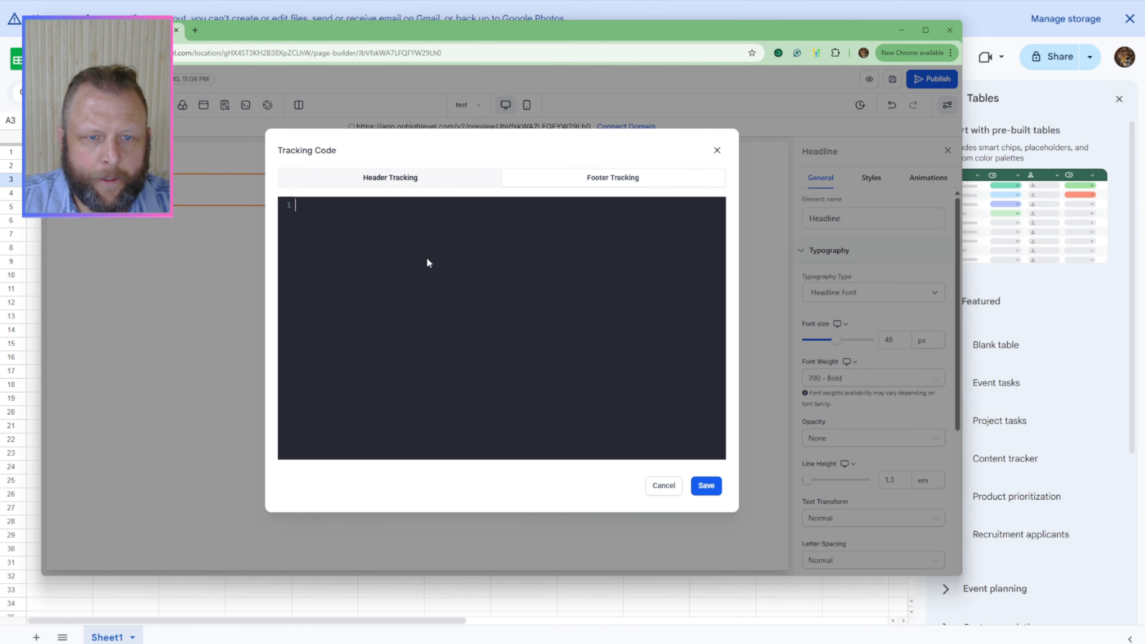
key("ctrl+v")
left_click(706, 486)
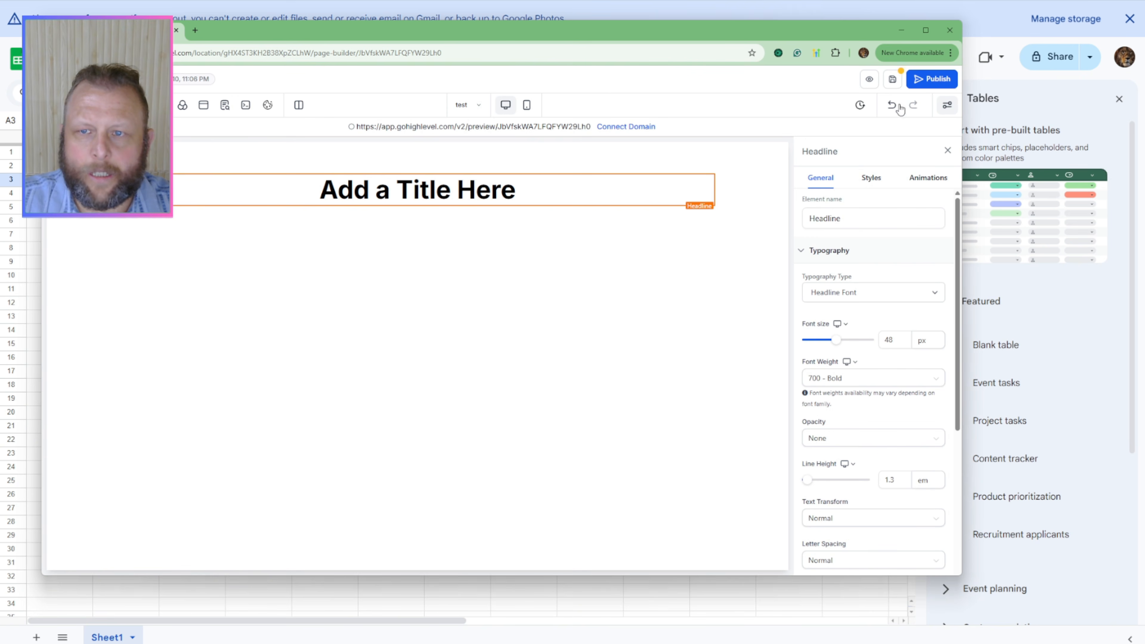
left_click(893, 79)
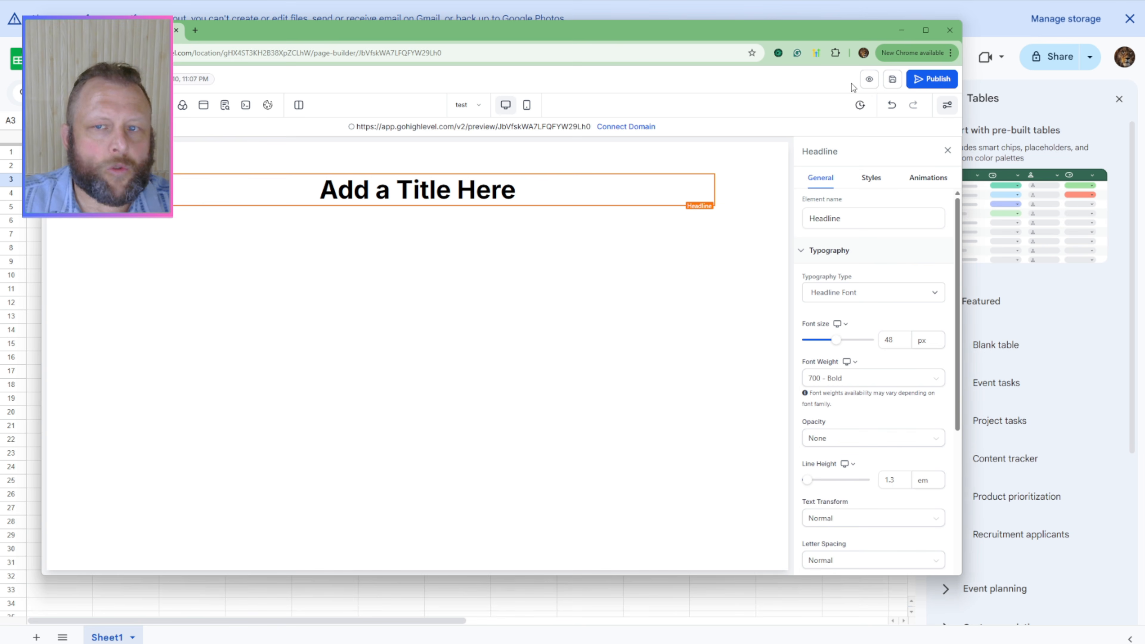
Step: Preview the "test" funnel page and open and close its chat widget
left_click(869, 80)
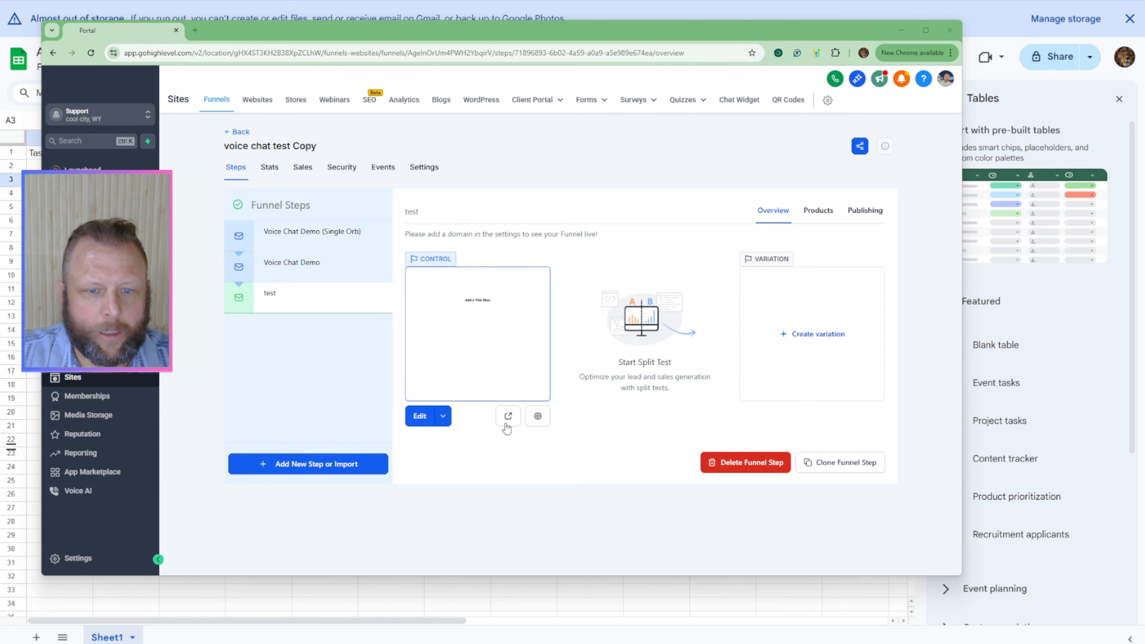
left_click(507, 422)
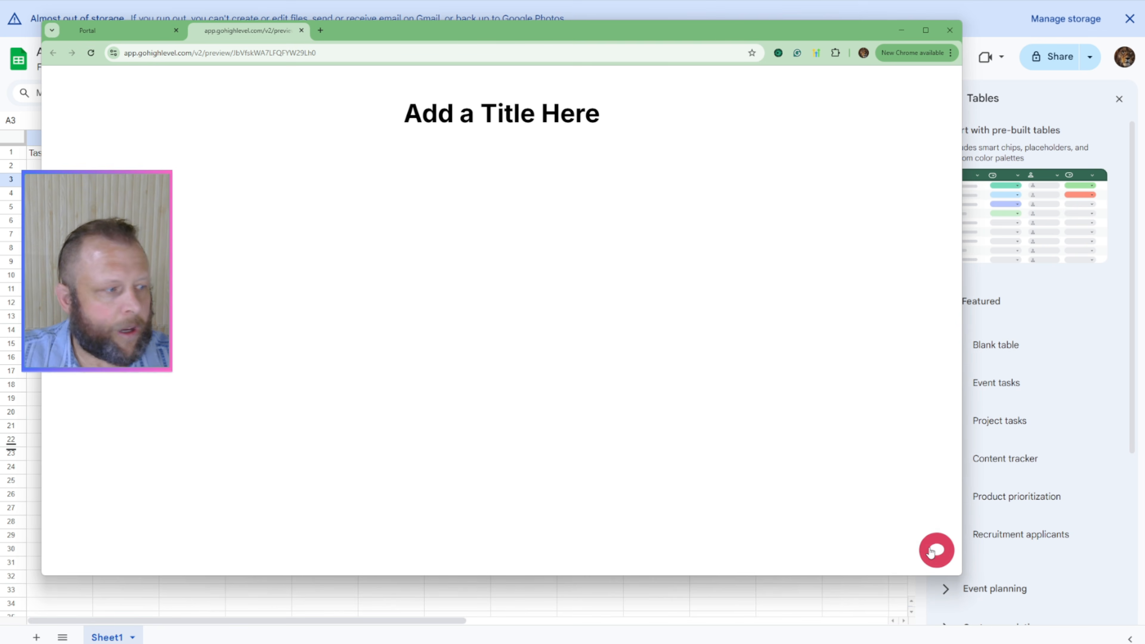
left_click(933, 552)
left_click(934, 551)
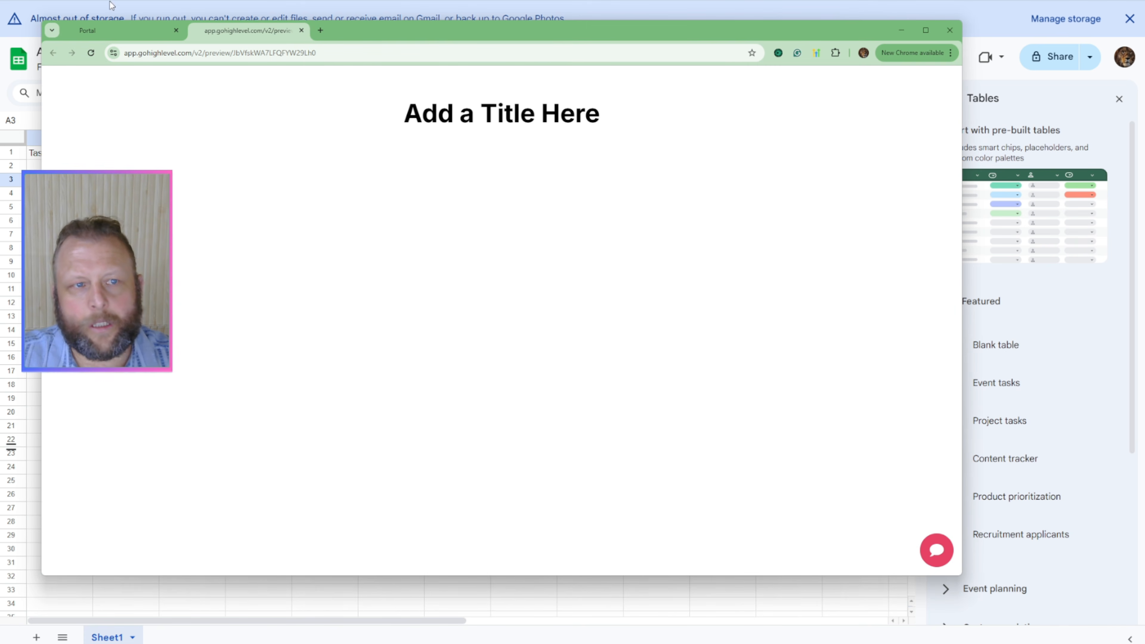
Step: Reopen the "test" page in the editor and review its header and footer tracking code without changing it
left_click(121, 32)
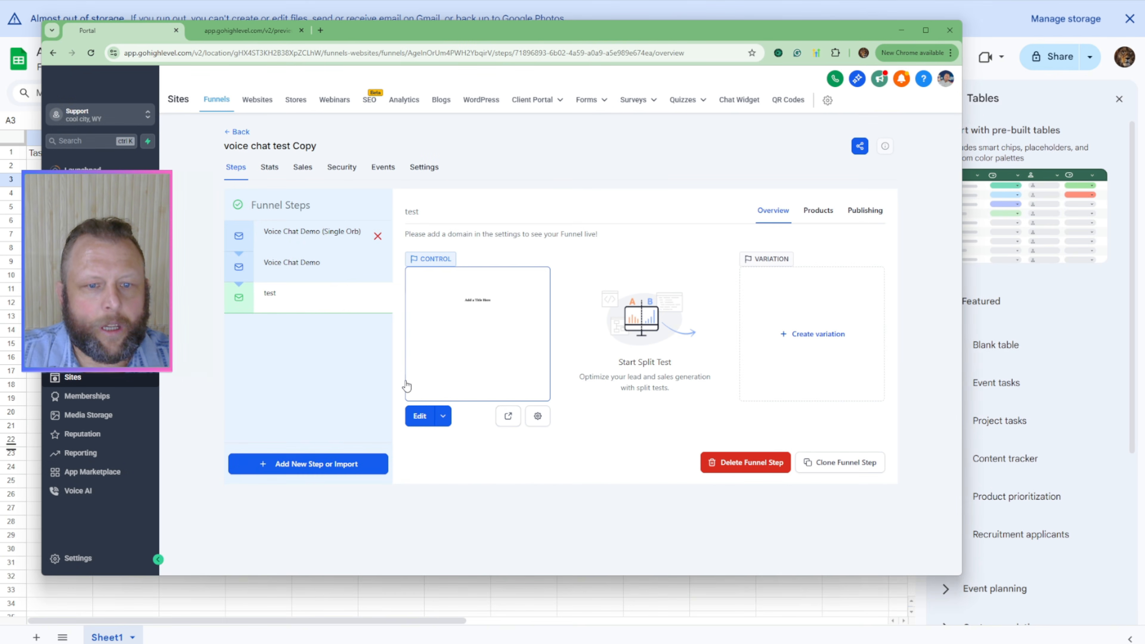
left_click(420, 417)
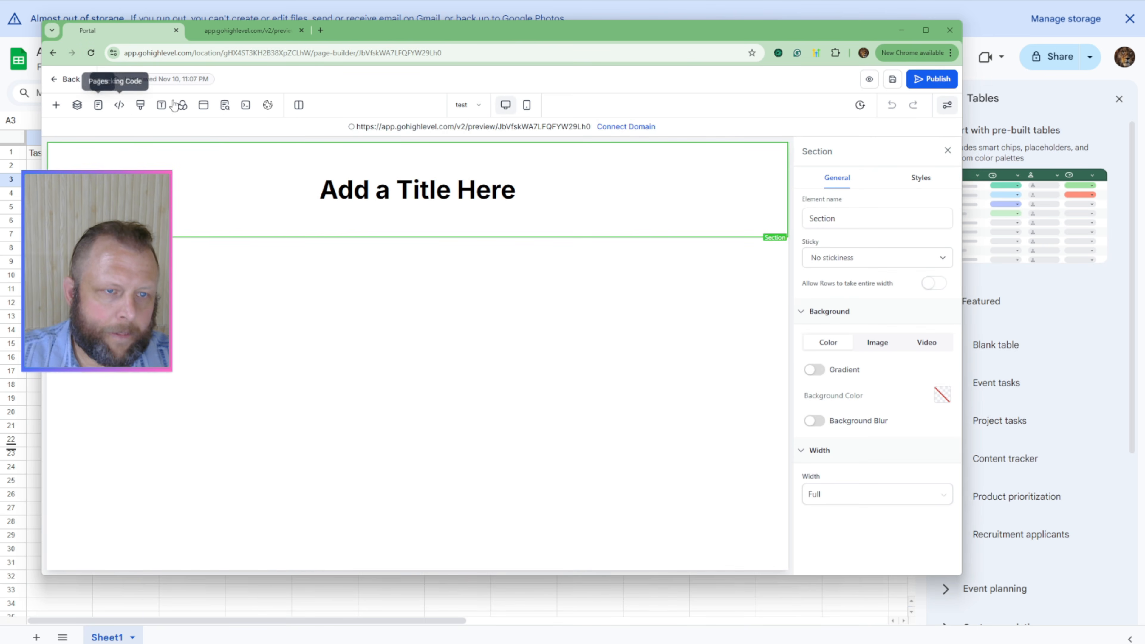
left_click(120, 106)
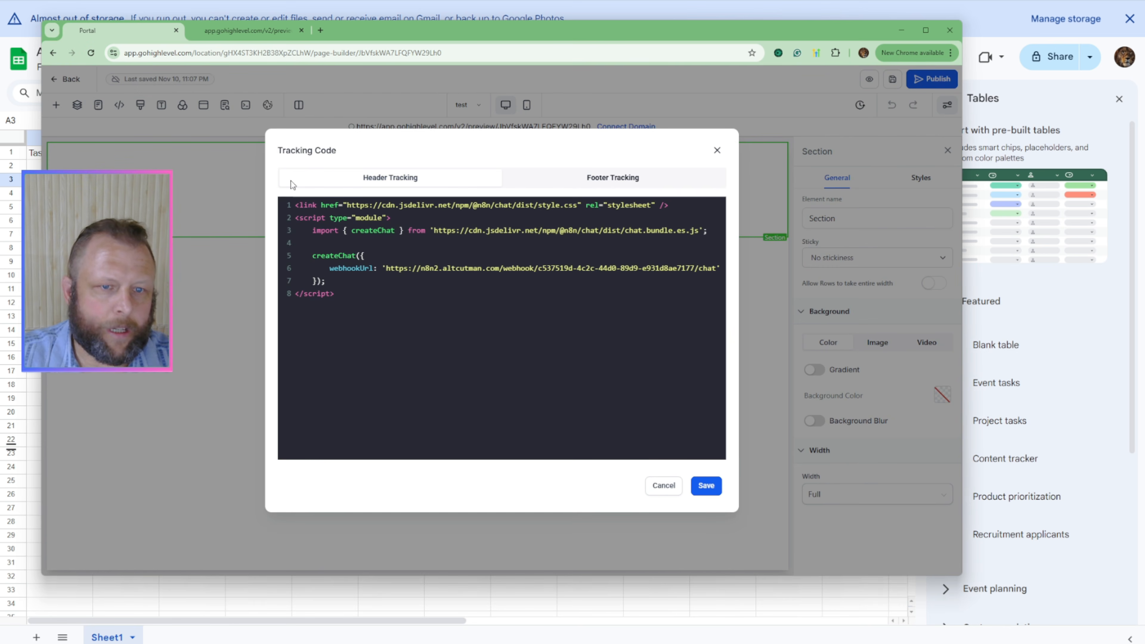
left_click(636, 180)
left_click(424, 380)
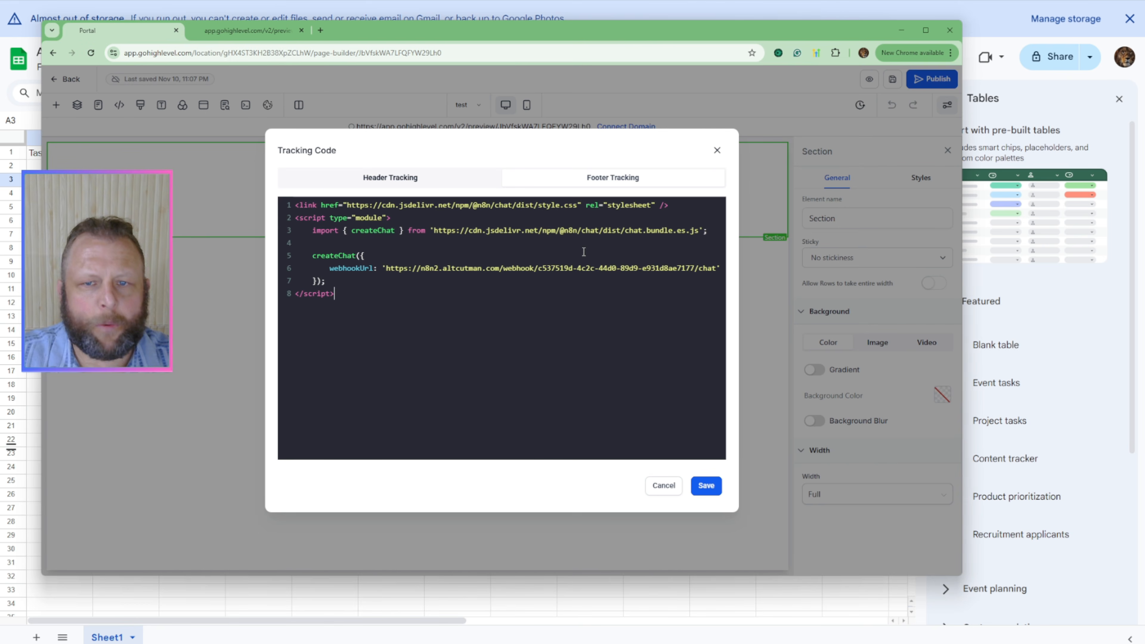
left_click(717, 151)
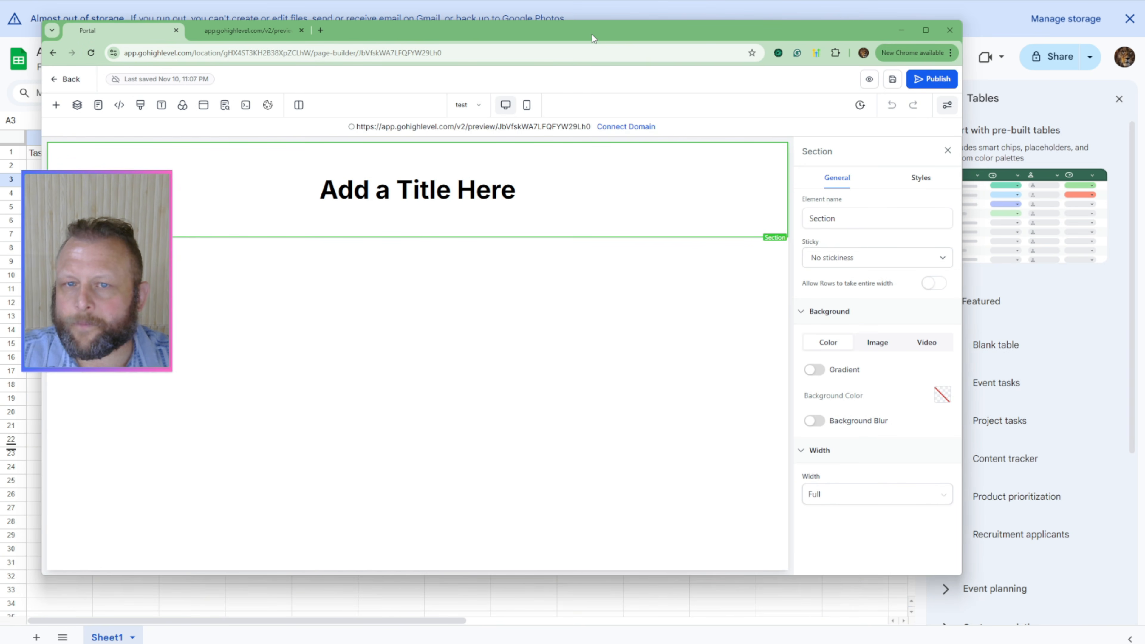
Step: Move the GoHighLevel window aside and switch to the Ai Agent Tester spreadsheet, selecting cell D9
left_click_drag(591, 33, 1144, 36)
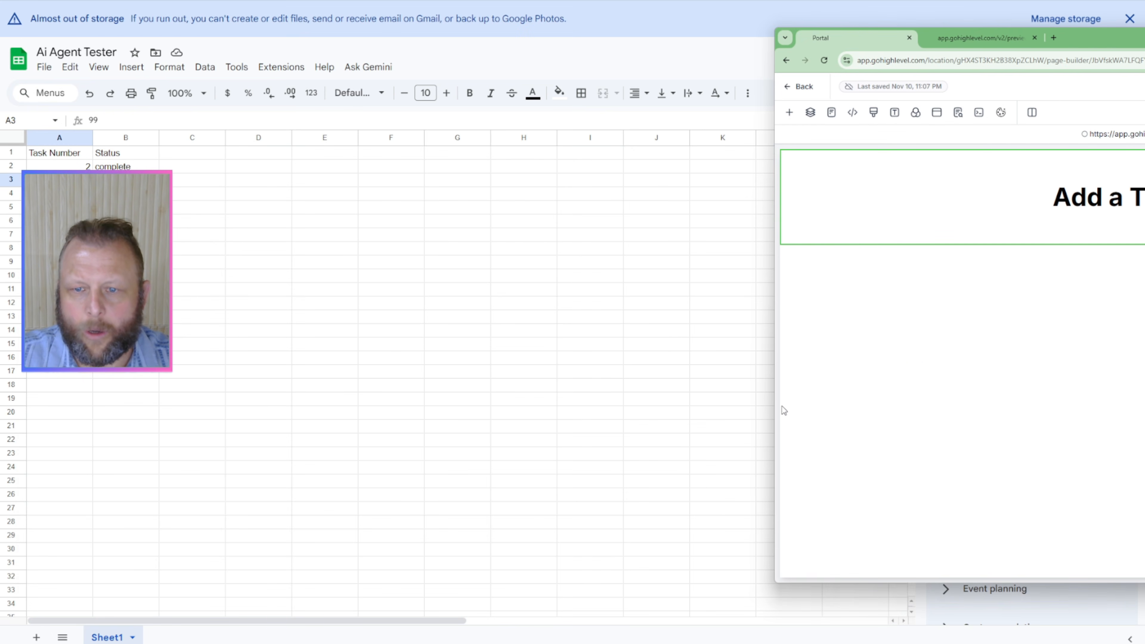
left_click_drag(774, 408, 1144, 399)
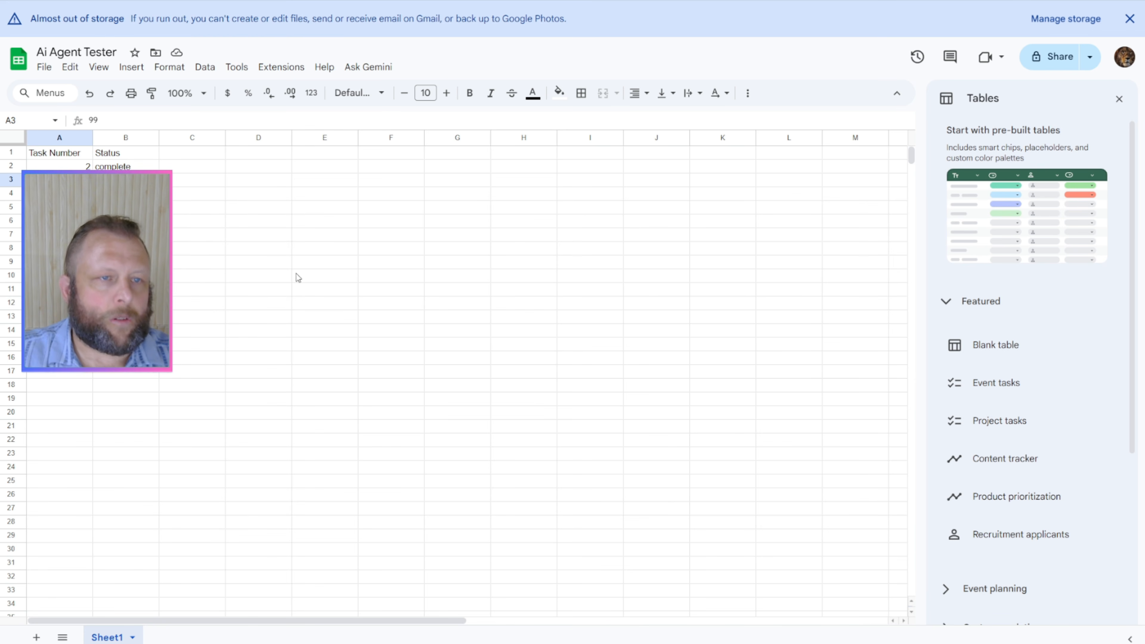
left_click(270, 262)
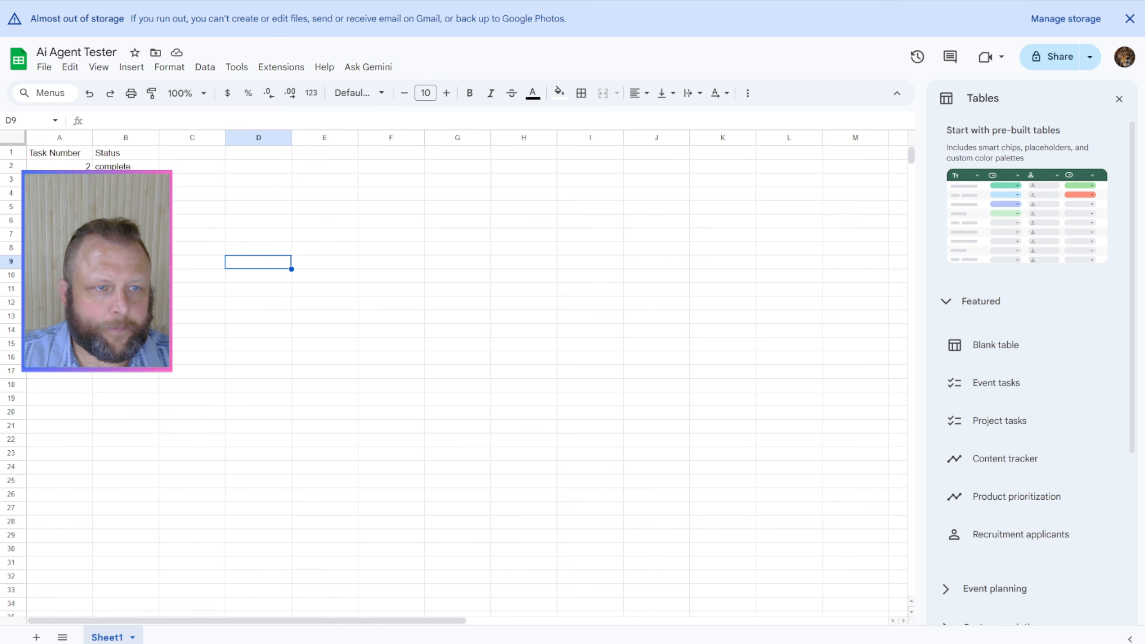
Step: Switch to the n8n workflow, close the chat trigger's settings, then save and deactivate My workflow 45
key("ctrl+Tab")
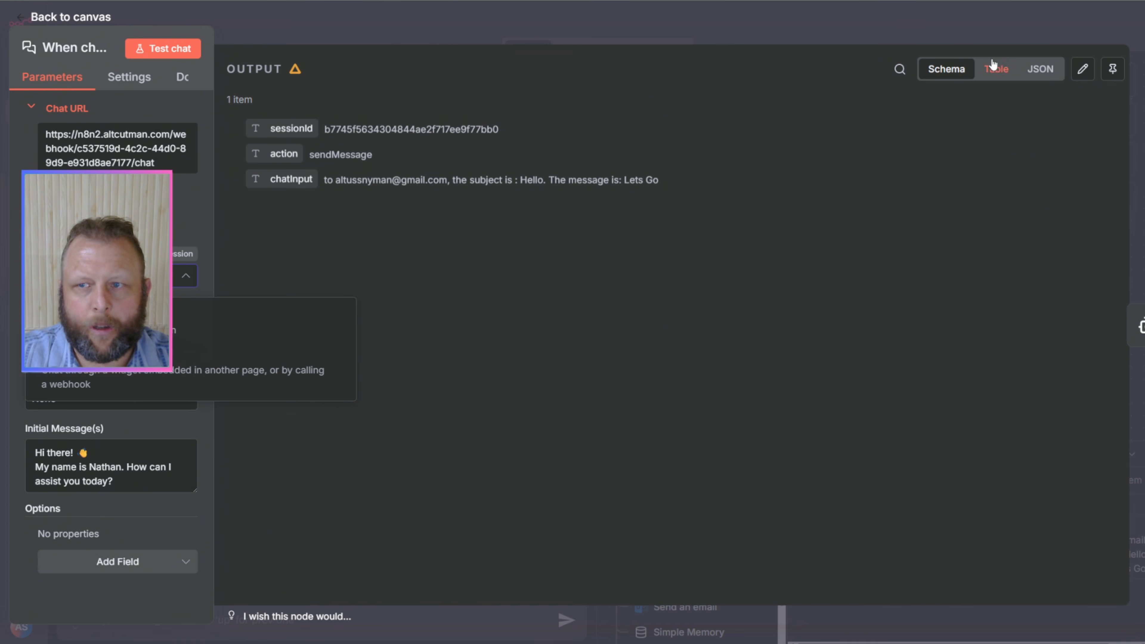
left_click(737, 34)
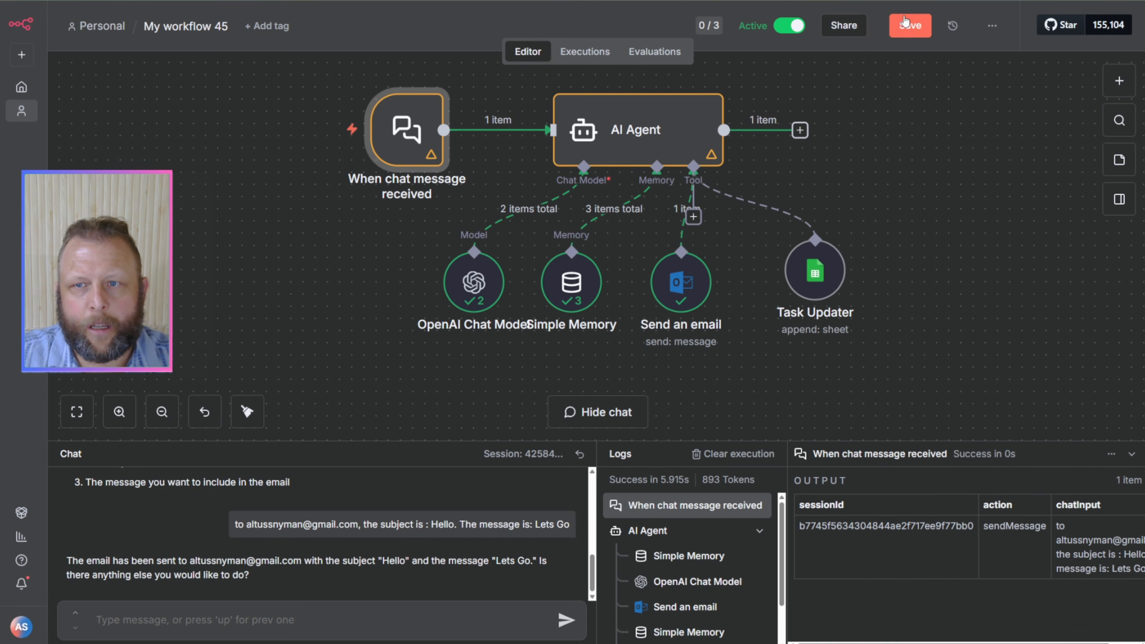
left_click(920, 33)
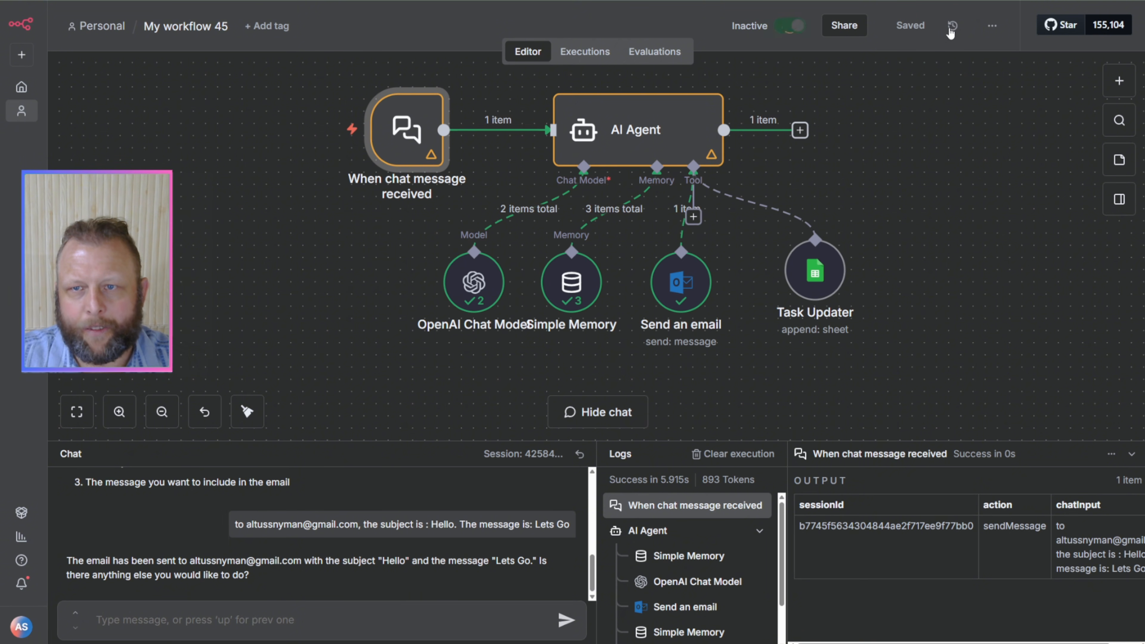
Step: Delete the chat message trigger and its connection to the AI Agent node
scroll(836, 214, "up", 2)
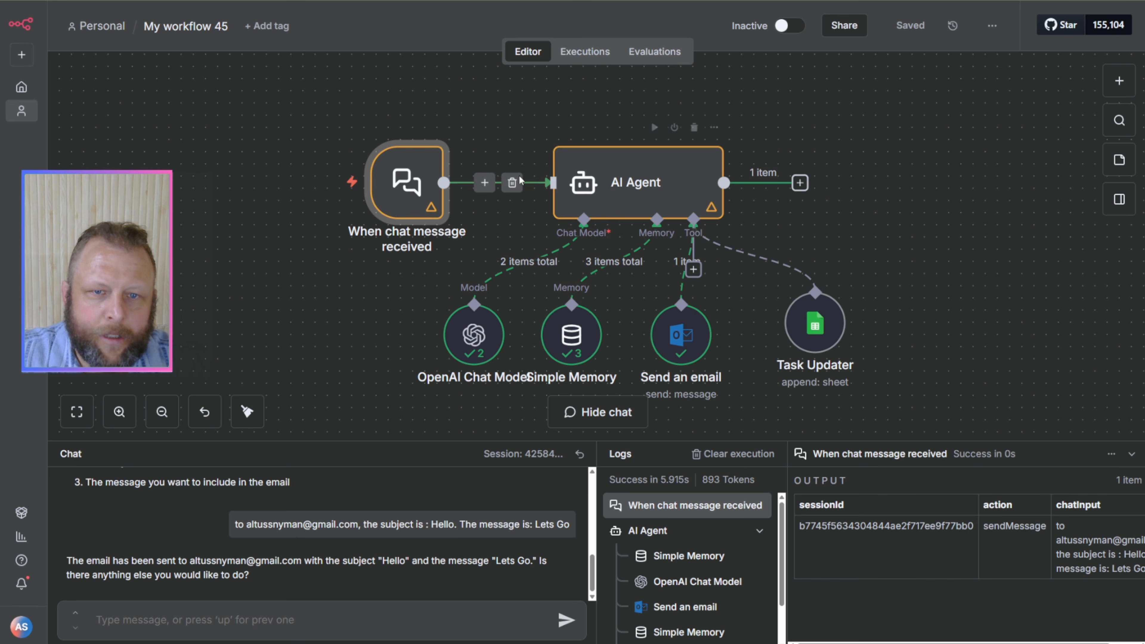
left_click(511, 183)
left_click_drag(411, 149, 301, 161)
left_click(304, 140)
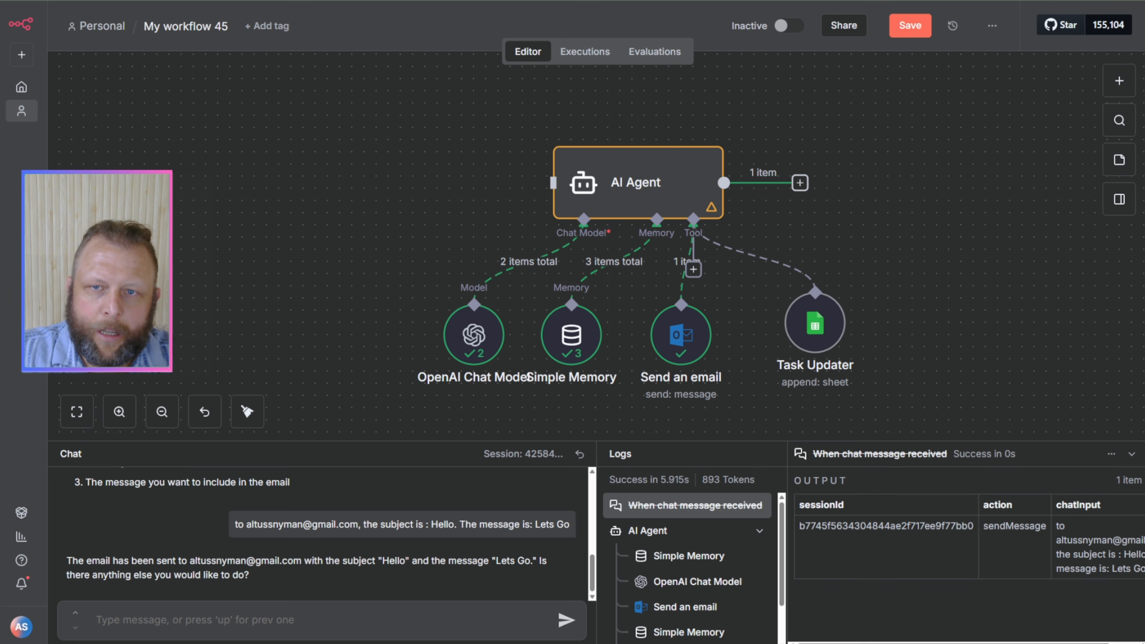
Step: Open ChatGPT in a new browser tab
key("ctrl+t")
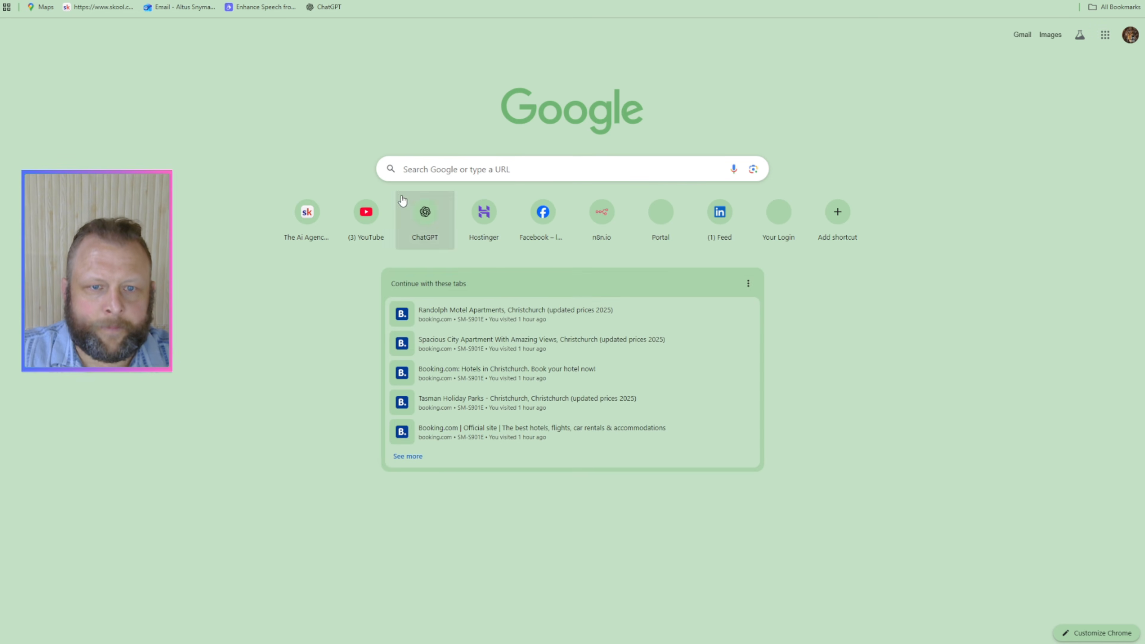
left_click(423, 172)
left_click(384, 107)
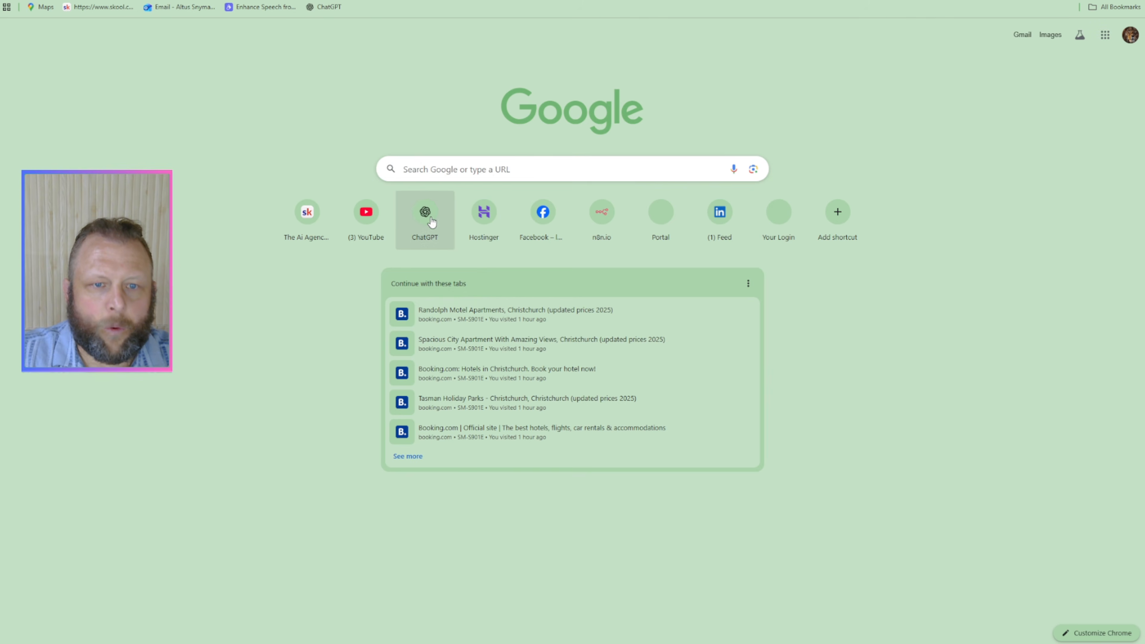
left_click(425, 214)
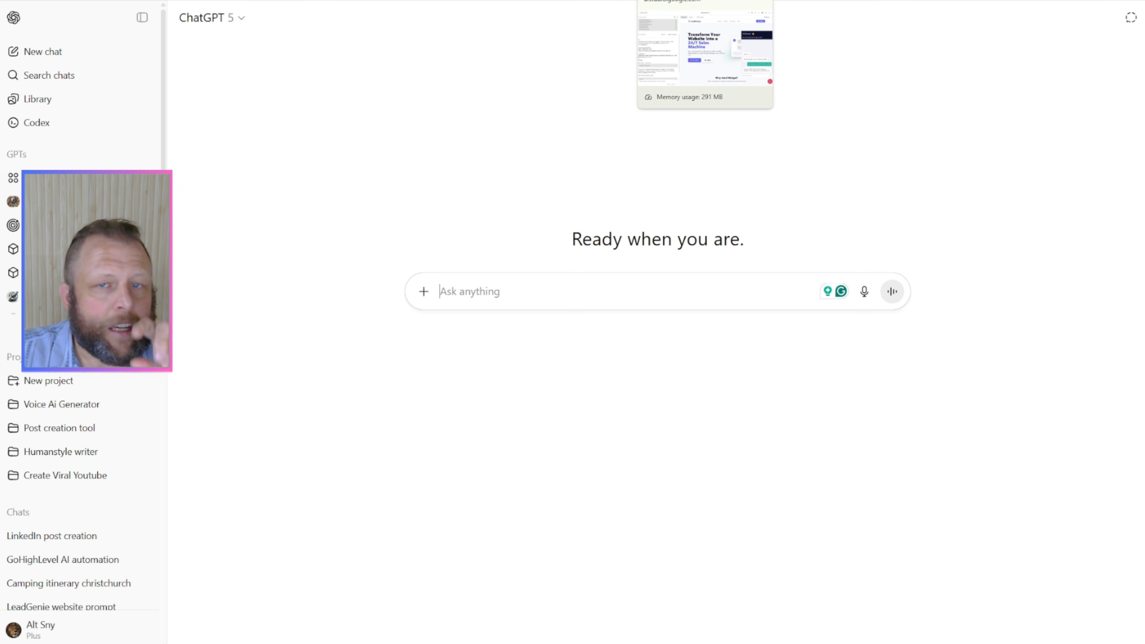
Step: Switch to the IntelliWidget AI project in AI Studio and ask the code assistant to "remove that chat widget"
left_click(676, 1)
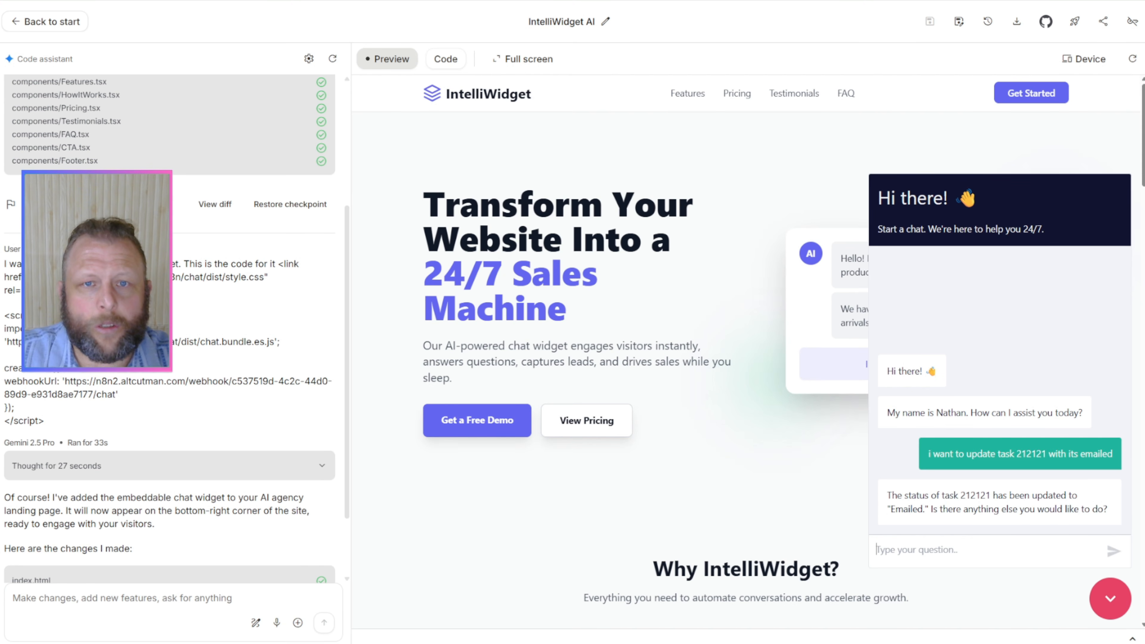
left_click(44, 611)
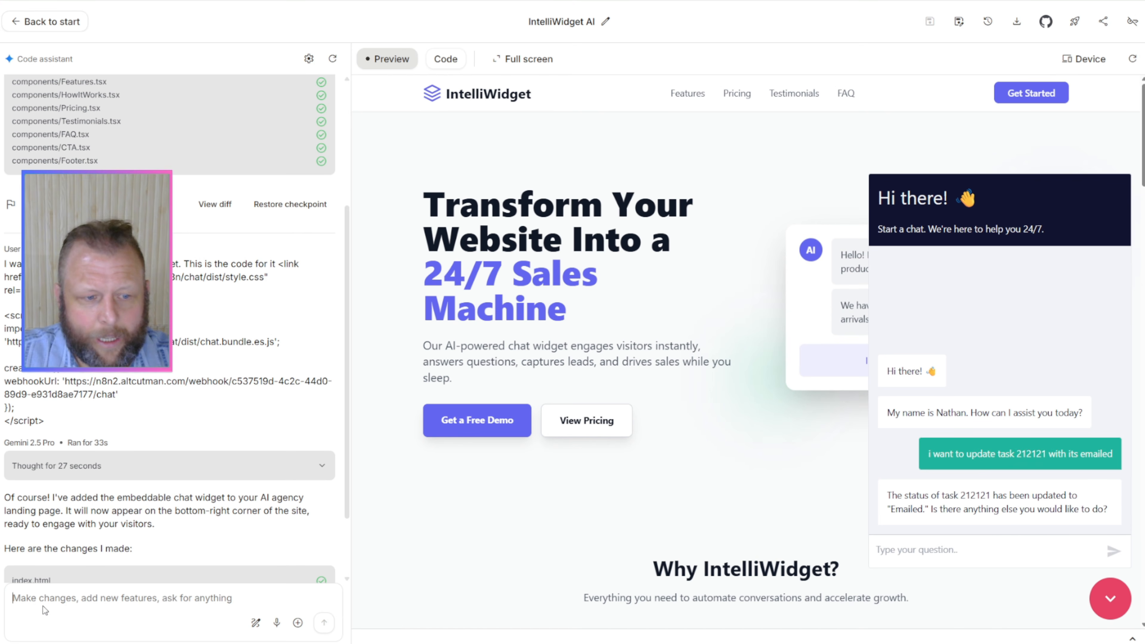
type("remov")
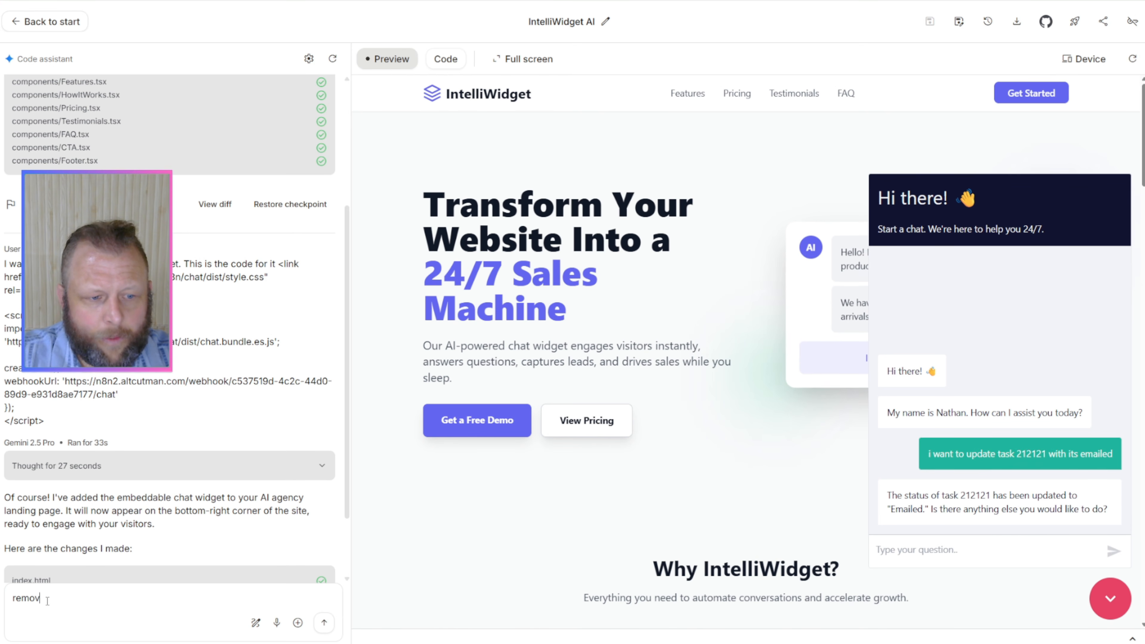
type("e that chat ")
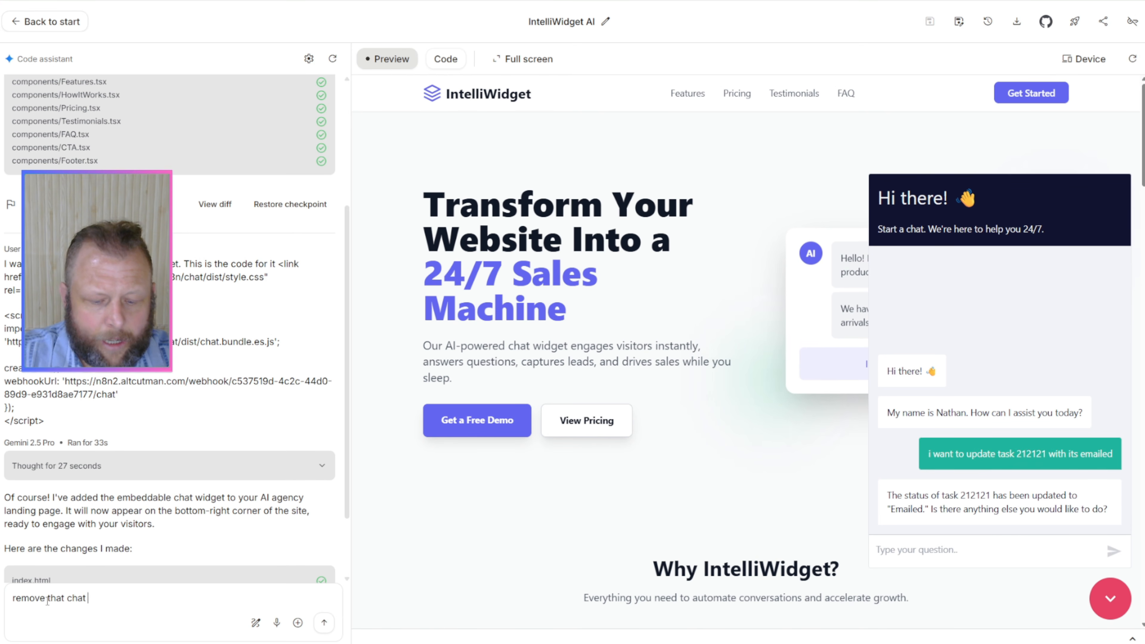
type("widget")
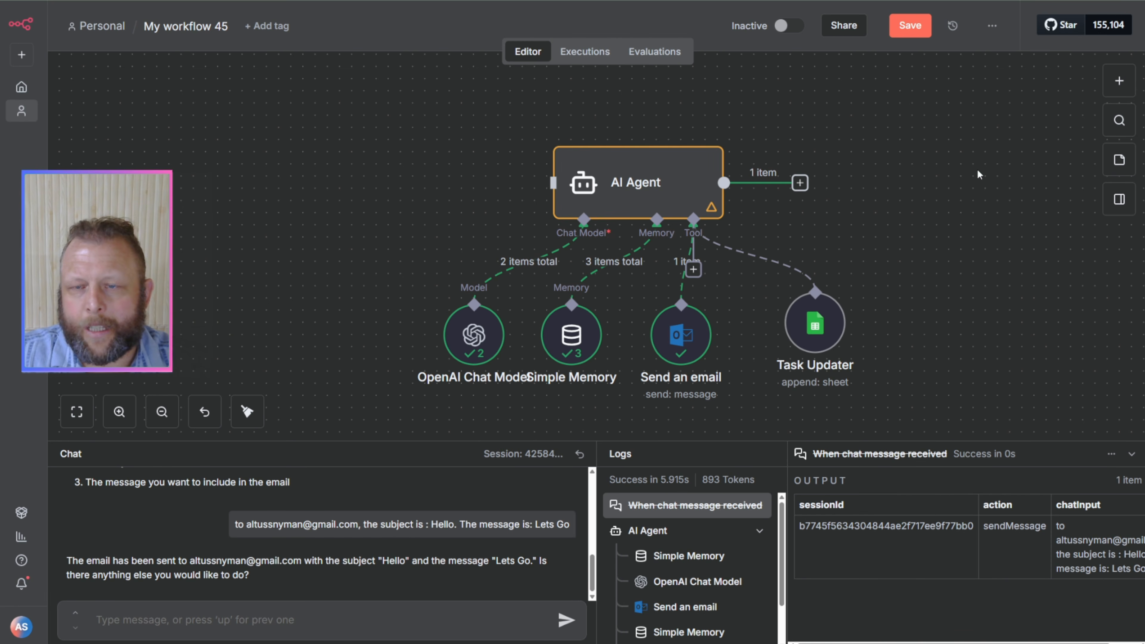
Step: Add a Webhook trigger node to the n8n workflow and set its HTTP method to POST
left_click(1118, 82)
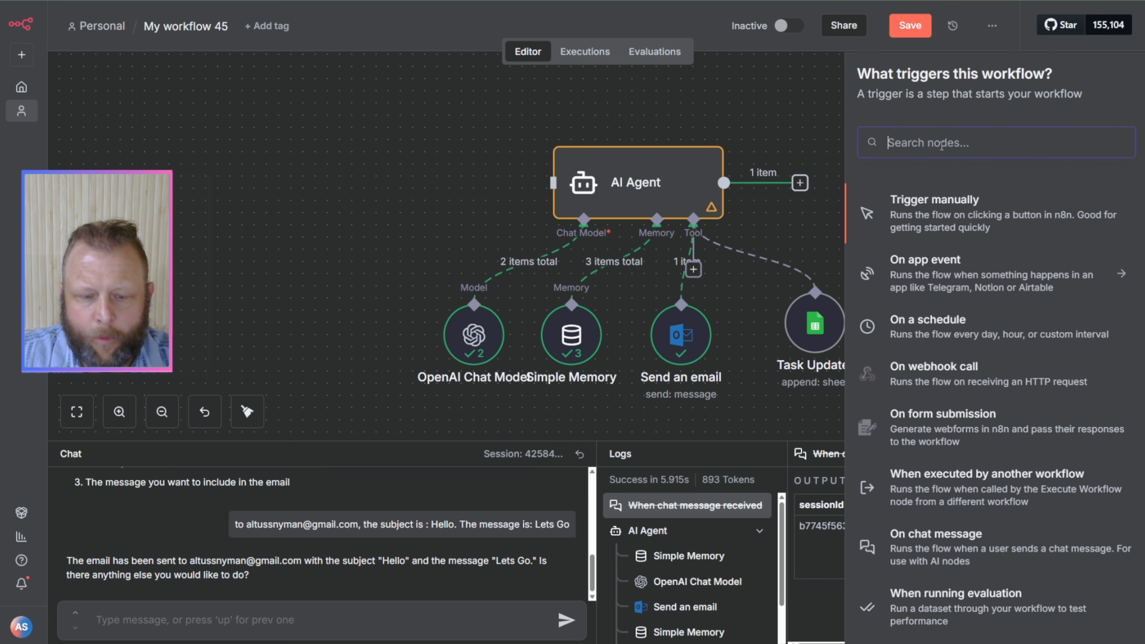
type("webhoo")
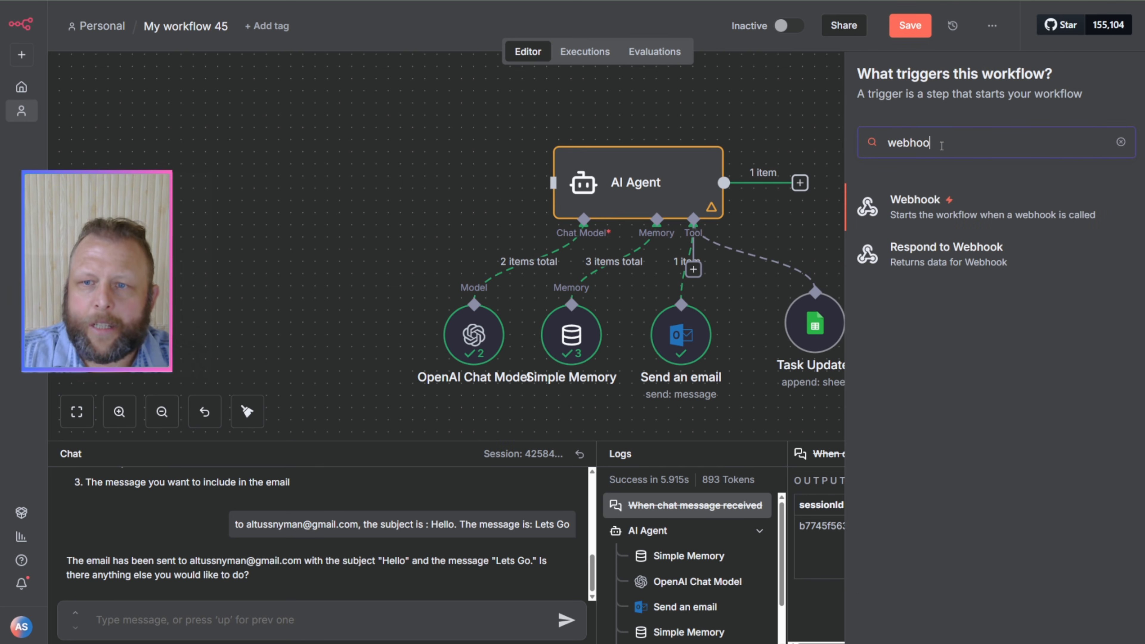
left_click(907, 205)
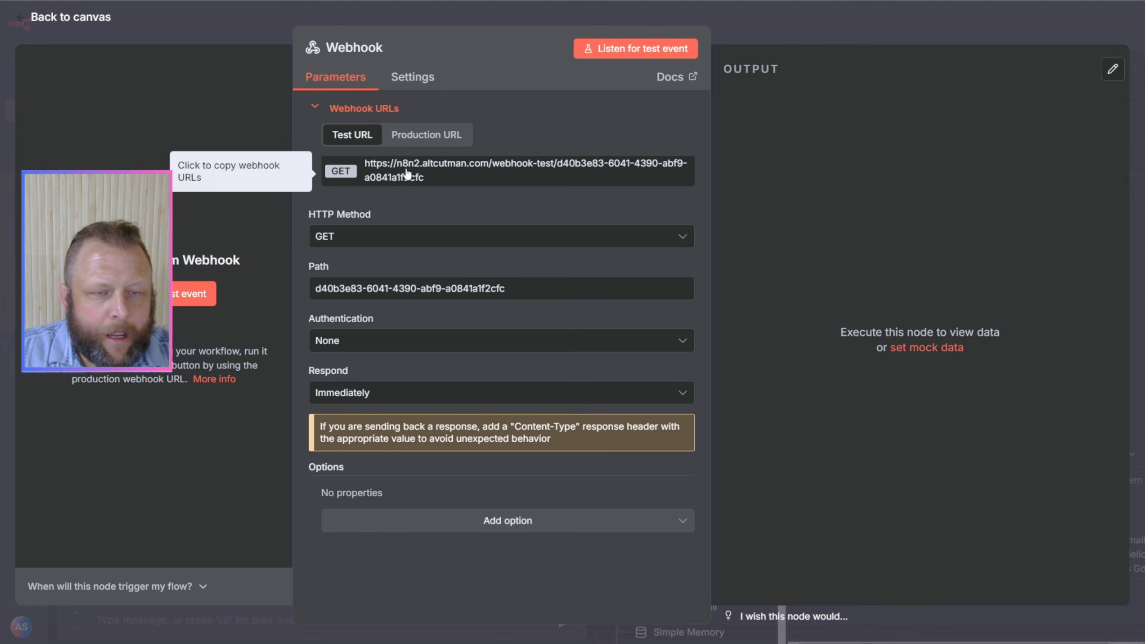
left_click(370, 245)
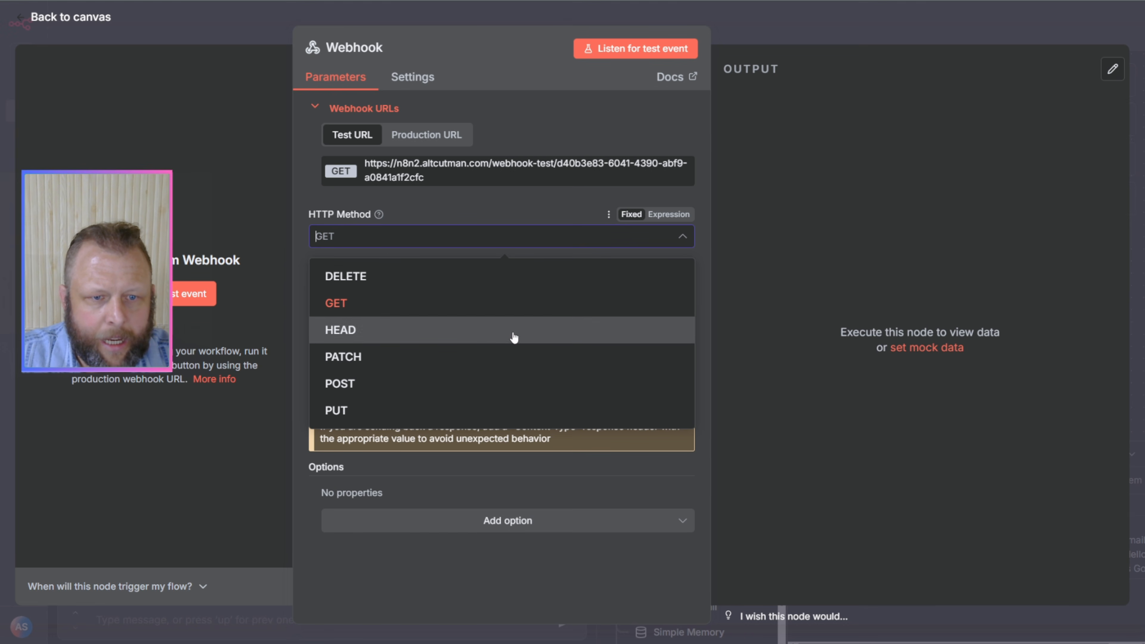
left_click(393, 382)
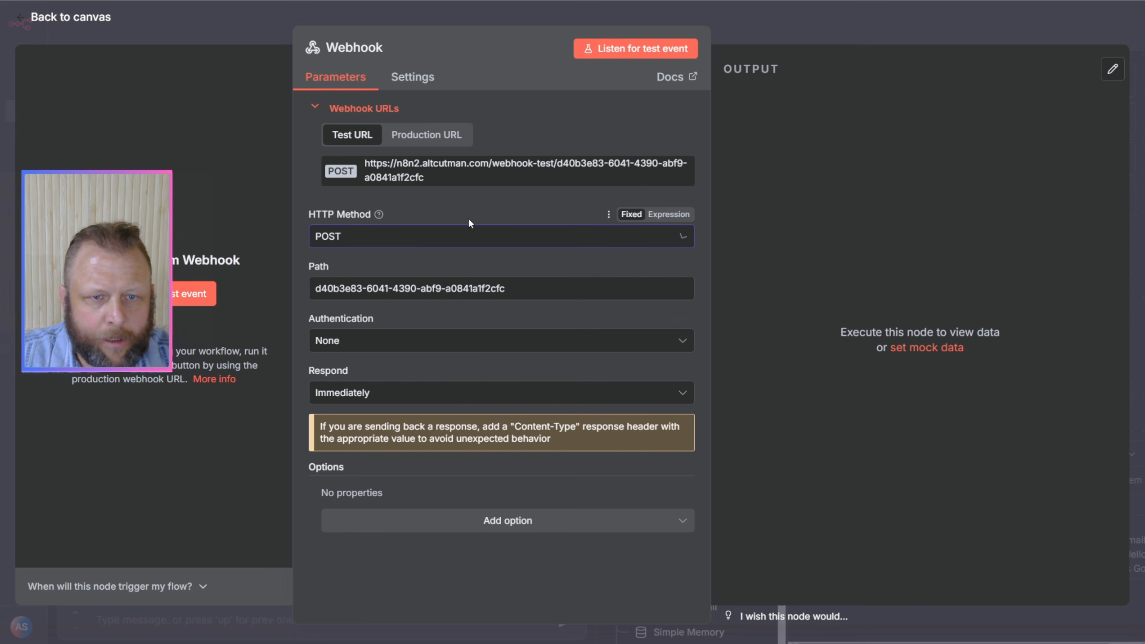
Step: Copy the webhook's test URL, close its settings, and move the Webhook node in front of the AI Agent node
left_click(424, 171)
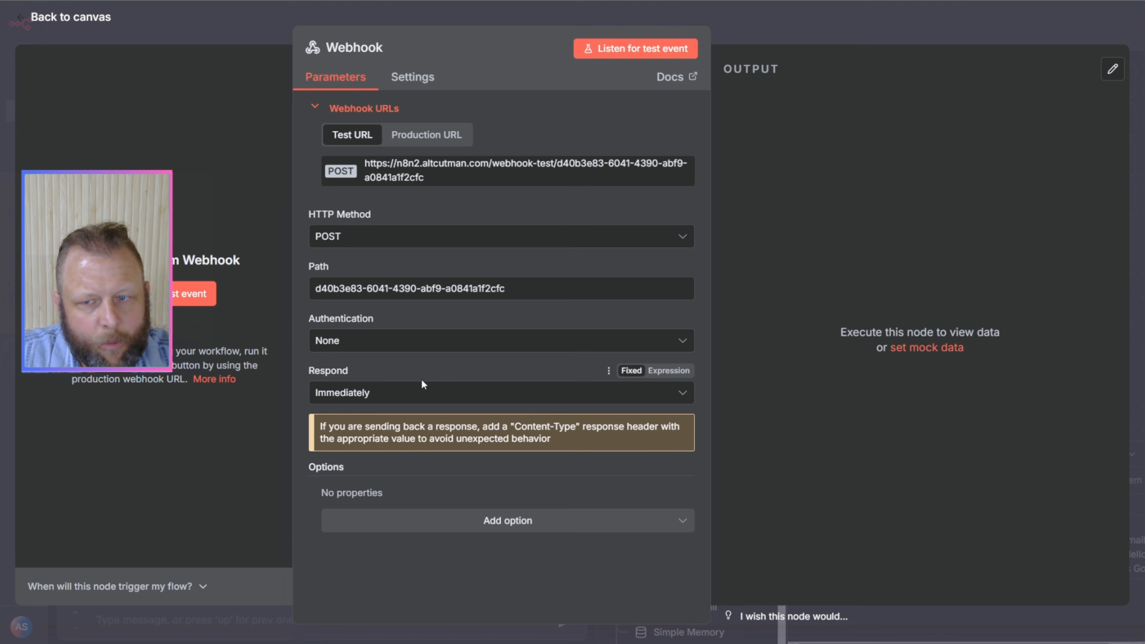
left_click(761, 26)
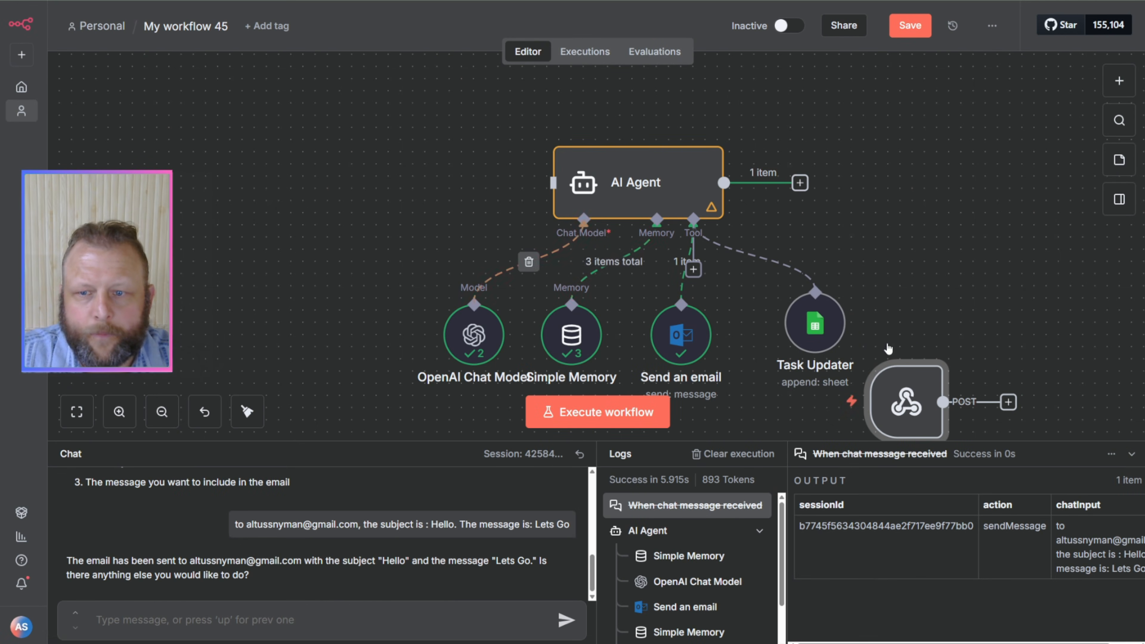
left_click_drag(798, 335, 259, 195)
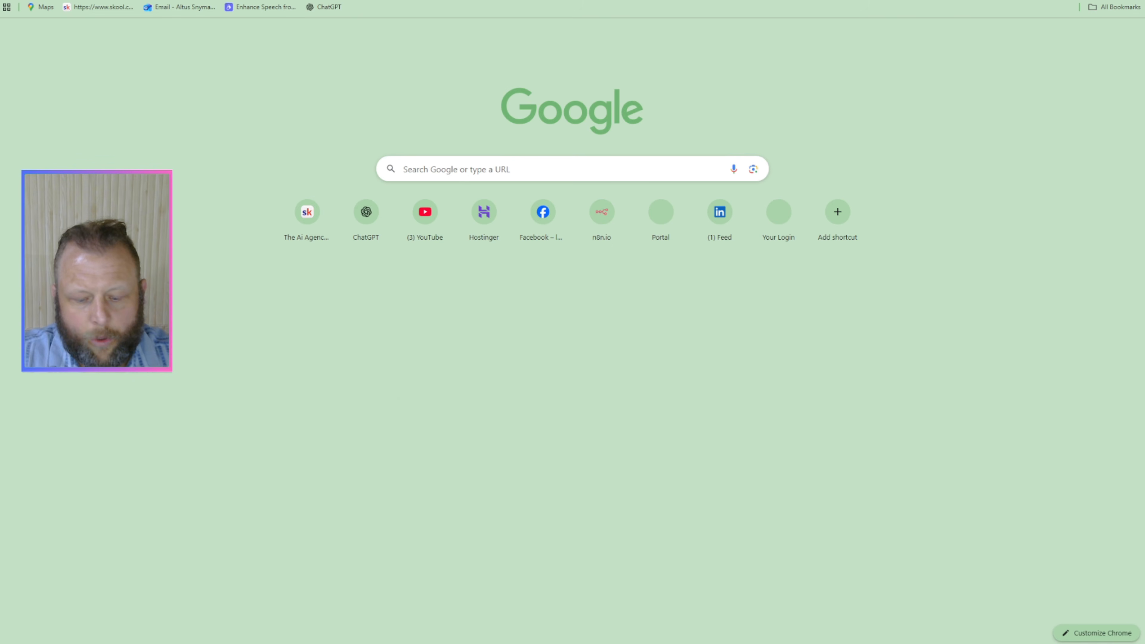
Step: Open Google in a new browser tab and search for "website chatbots", showing the image results
type("google.com")
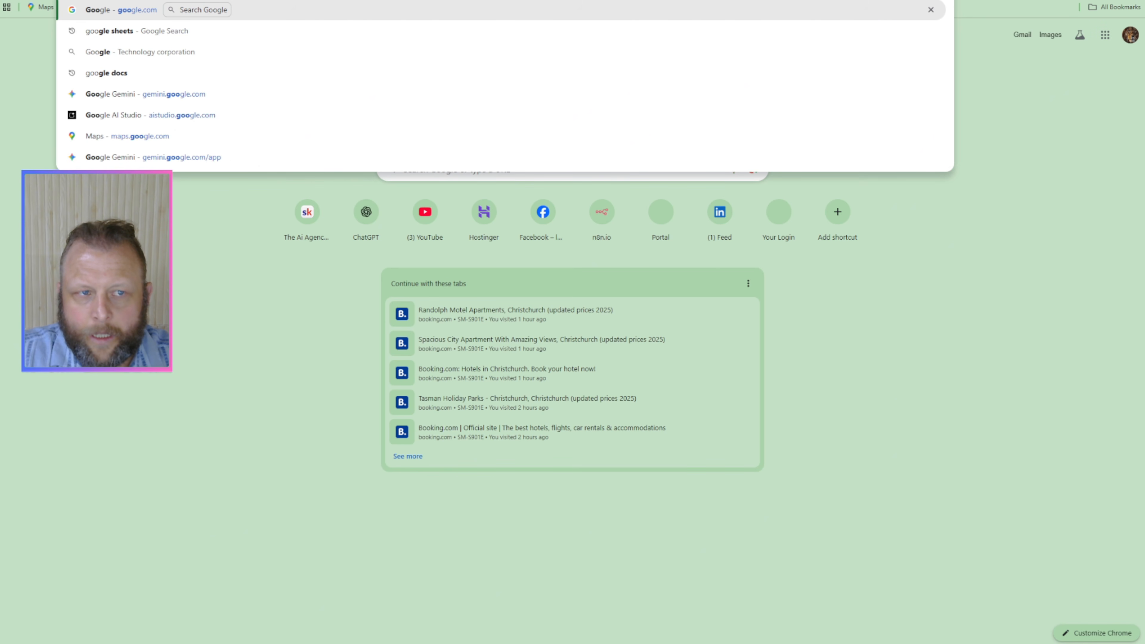
key("Return")
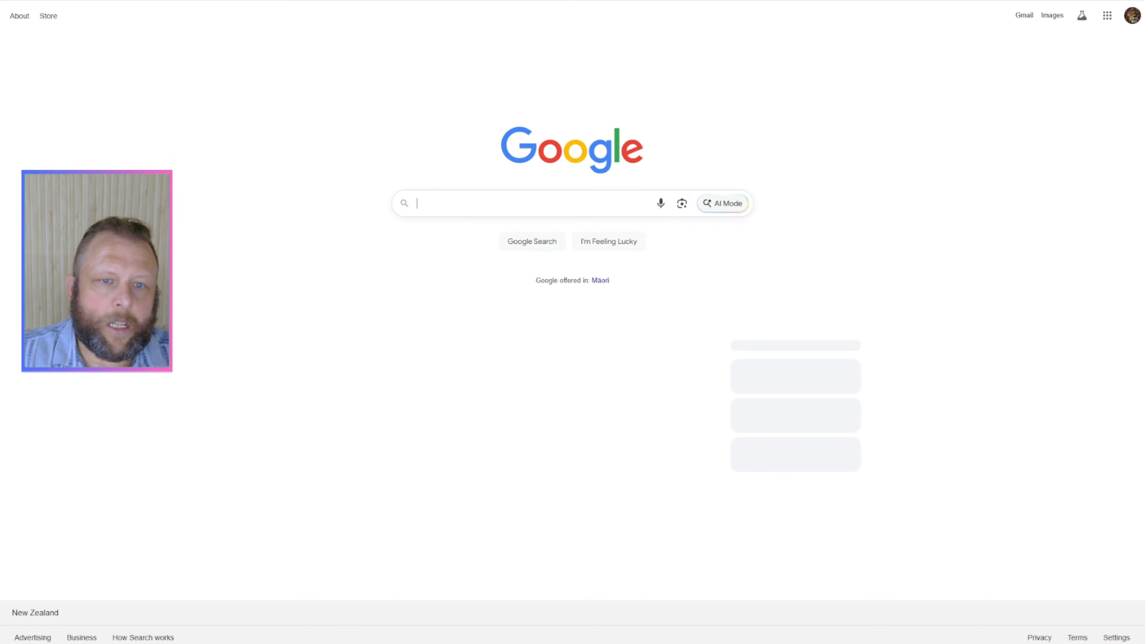
type("web")
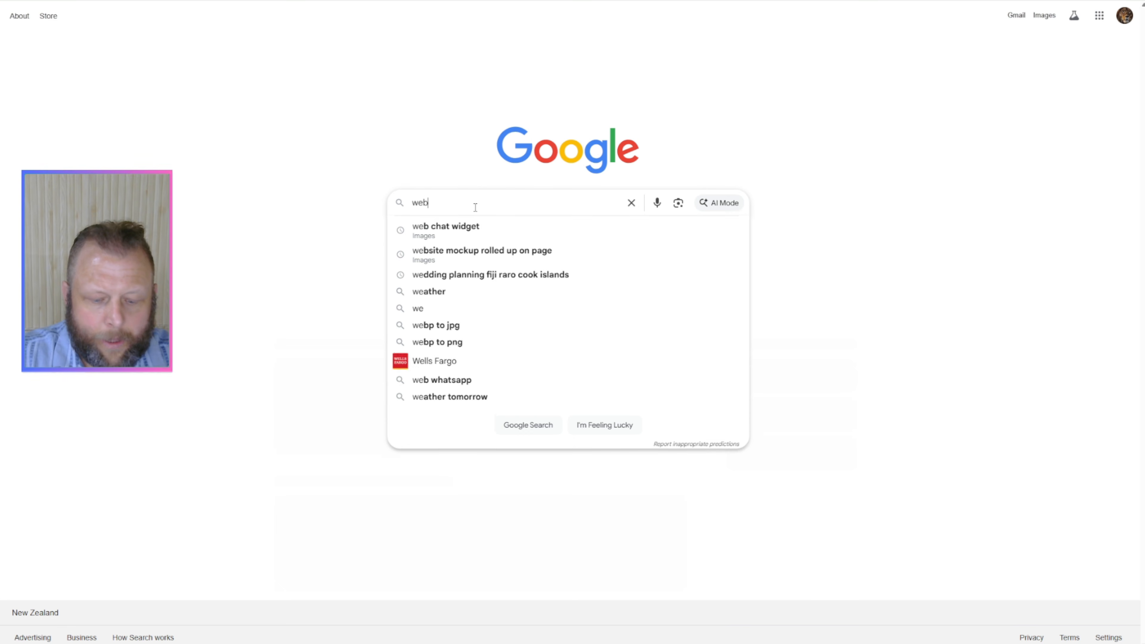
type("site chatbots")
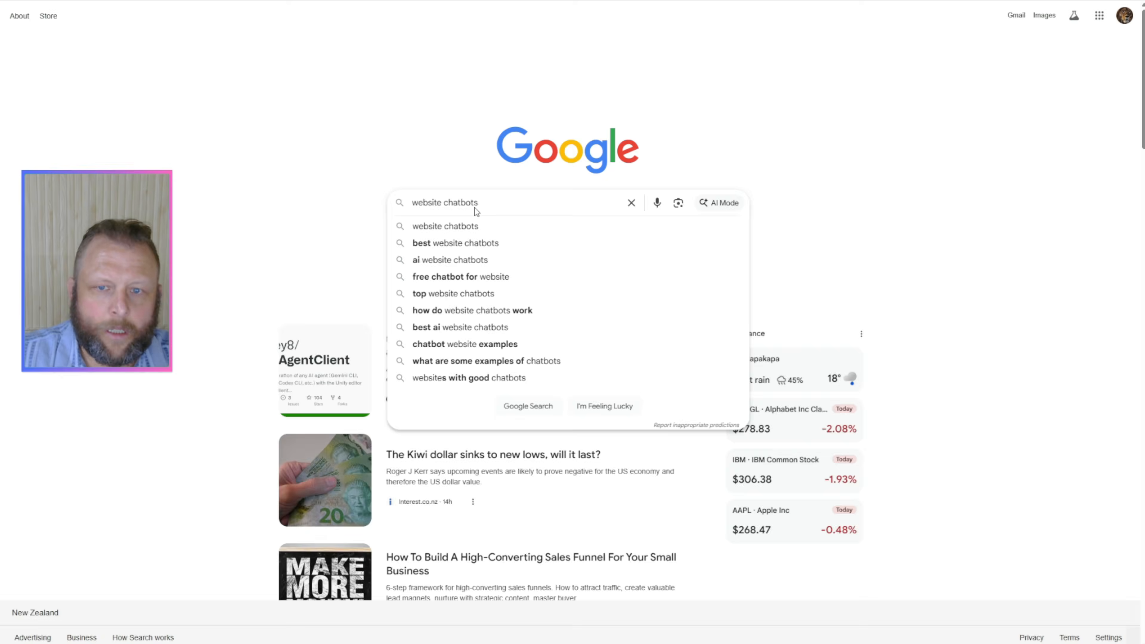
key("Return")
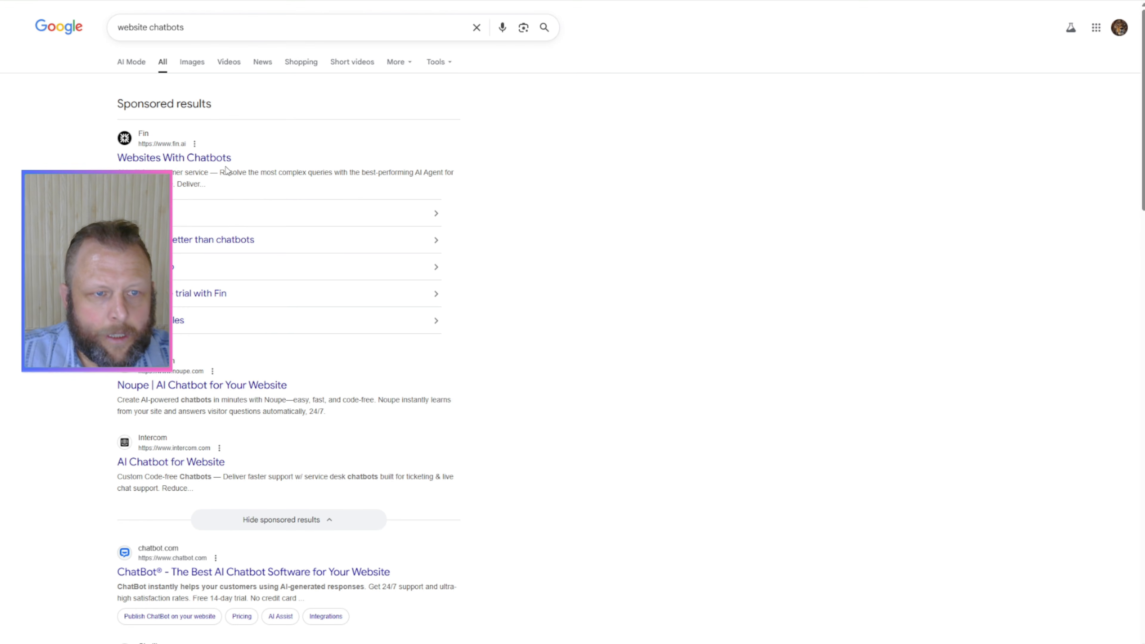
left_click(192, 62)
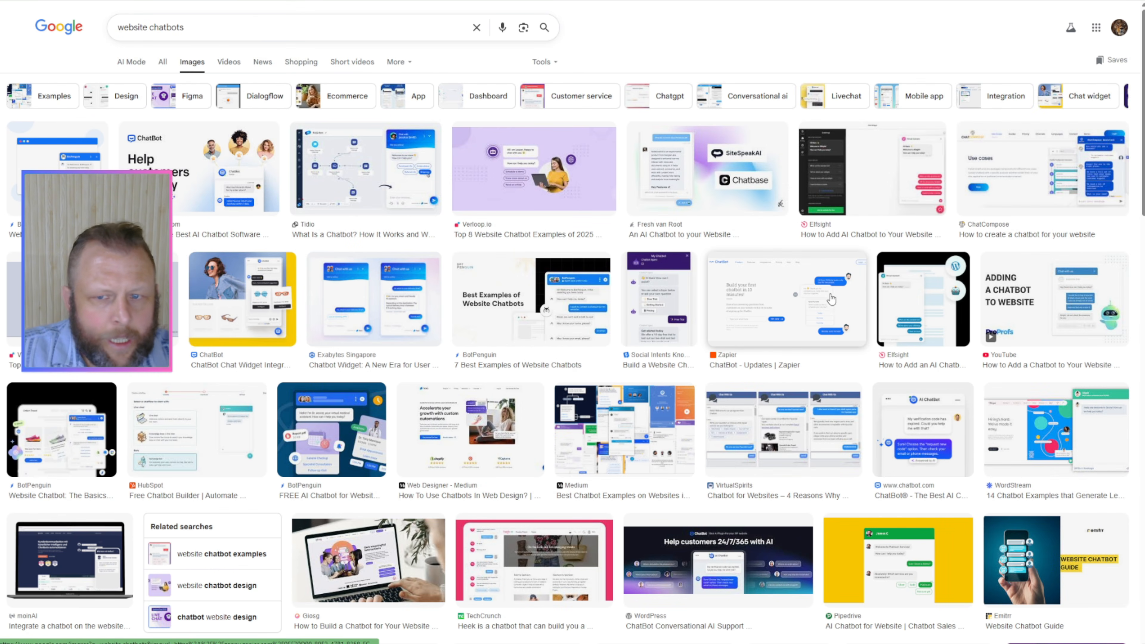
Step: Browse the chatbot image results for design ideas, previewing the Tidio and n8n widget examples
scroll(540, 261, "down", 3)
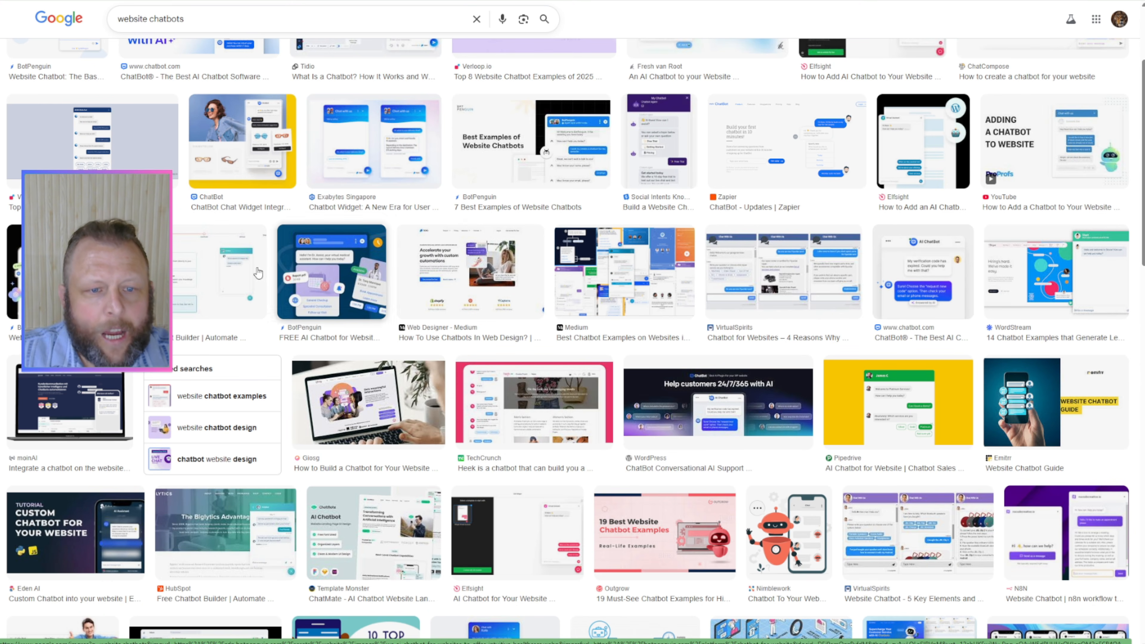
scroll(405, 208, "down", 1)
scroll(404, 208, "down", 5)
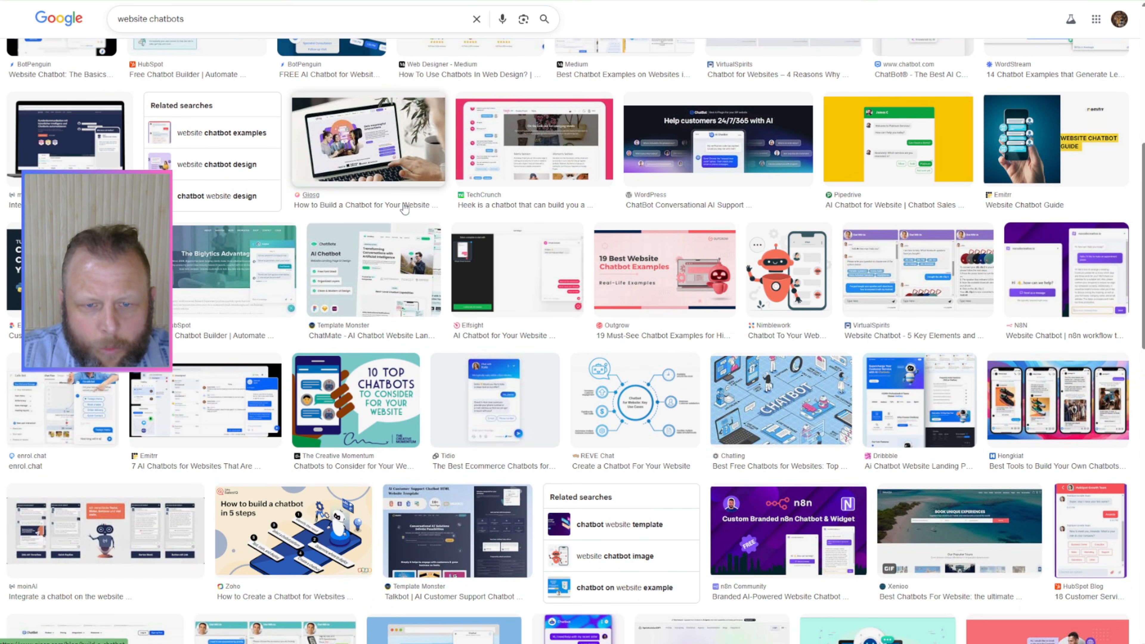
left_click(493, 414)
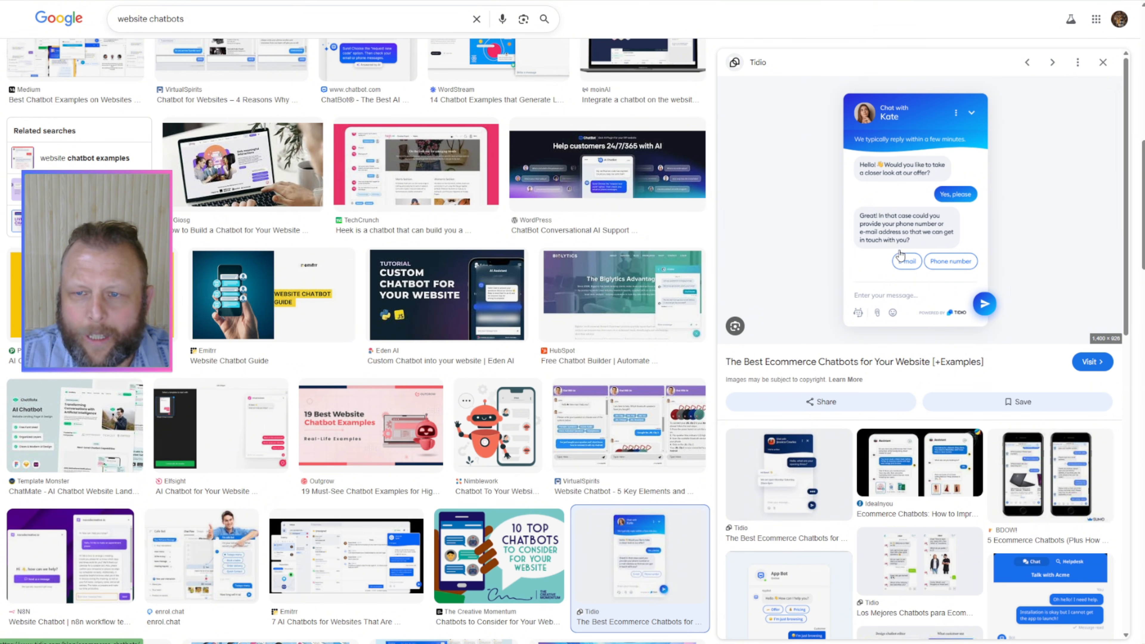
left_click(56, 553)
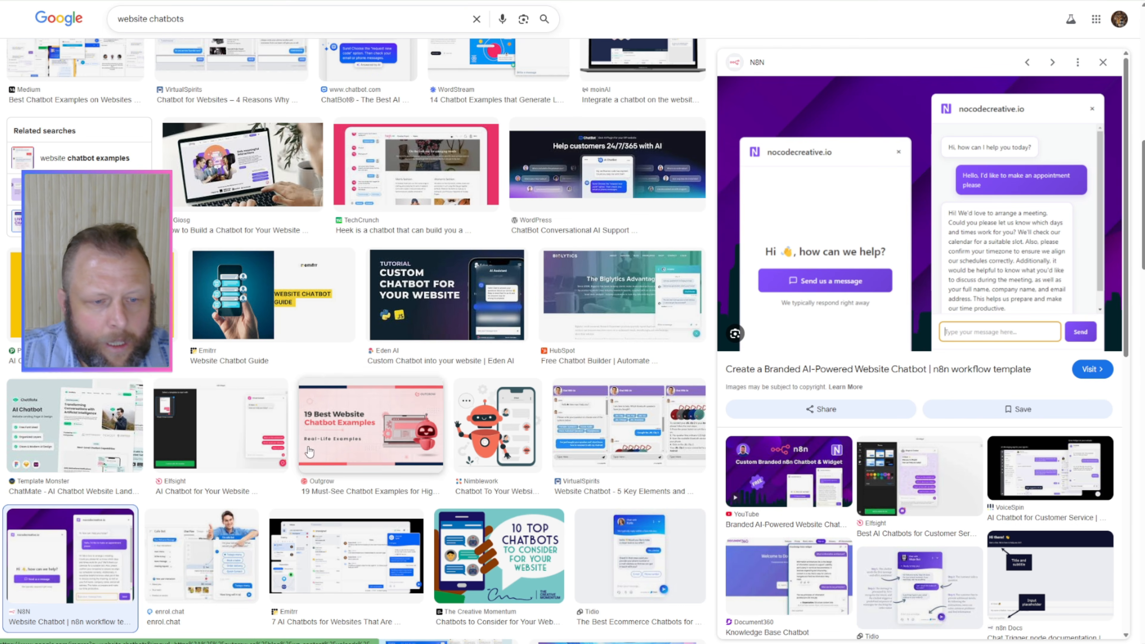
scroll(259, 497, "down", 3)
scroll(259, 496, "down", 7)
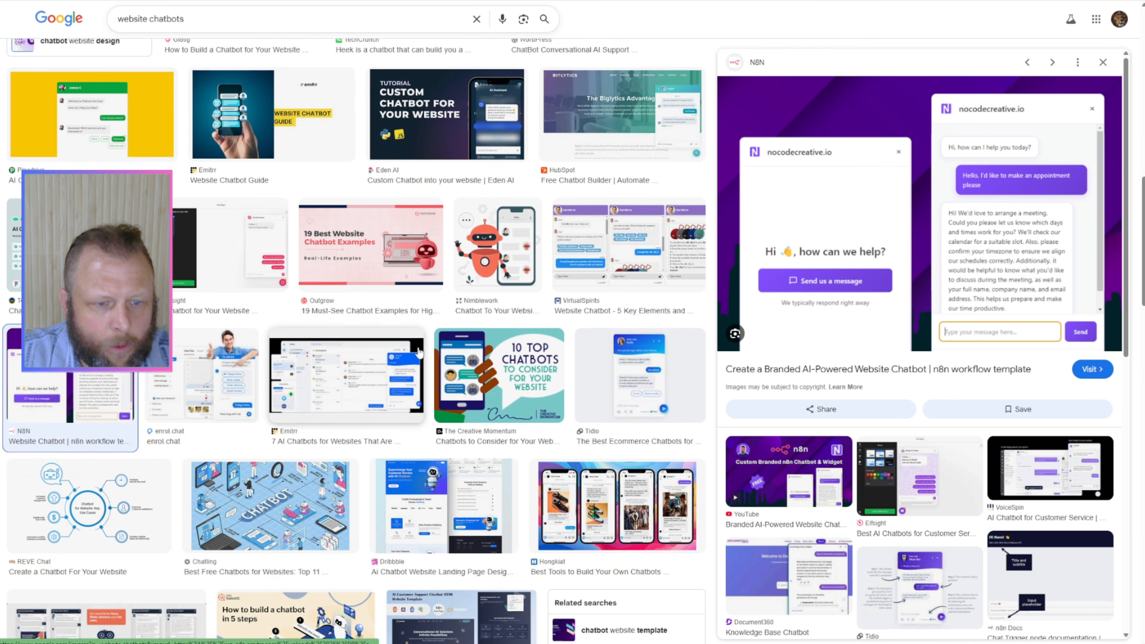
scroll(420, 353, "down", 6)
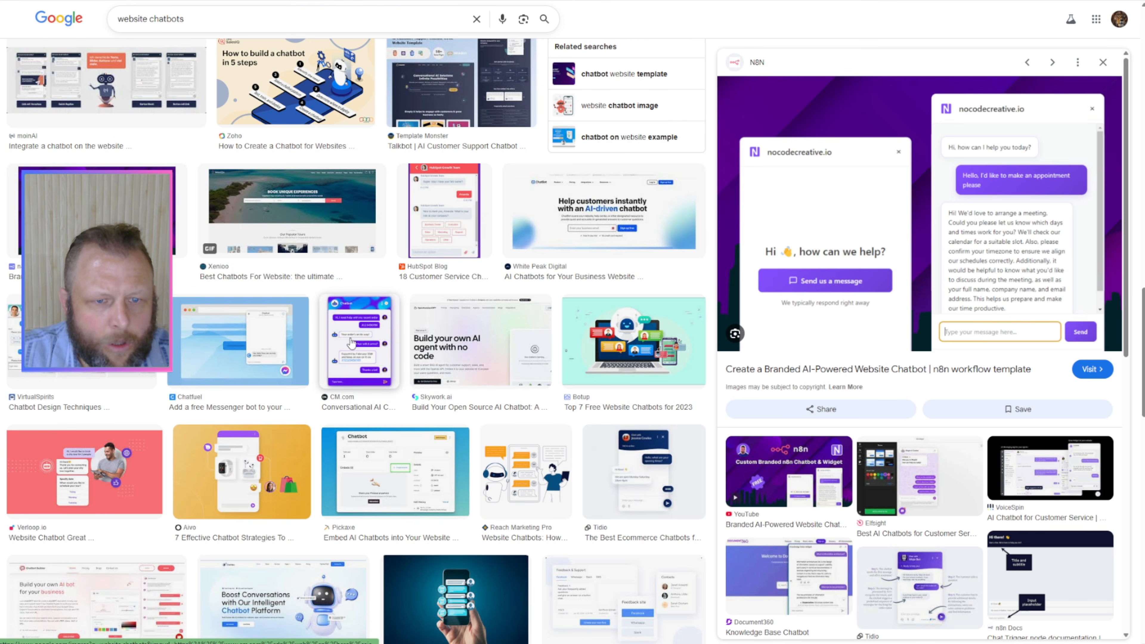
Step: Preview the purple CM.com chatbot image, capture its chat window as a screenshot, and switch to ChatGPT
left_click(352, 340)
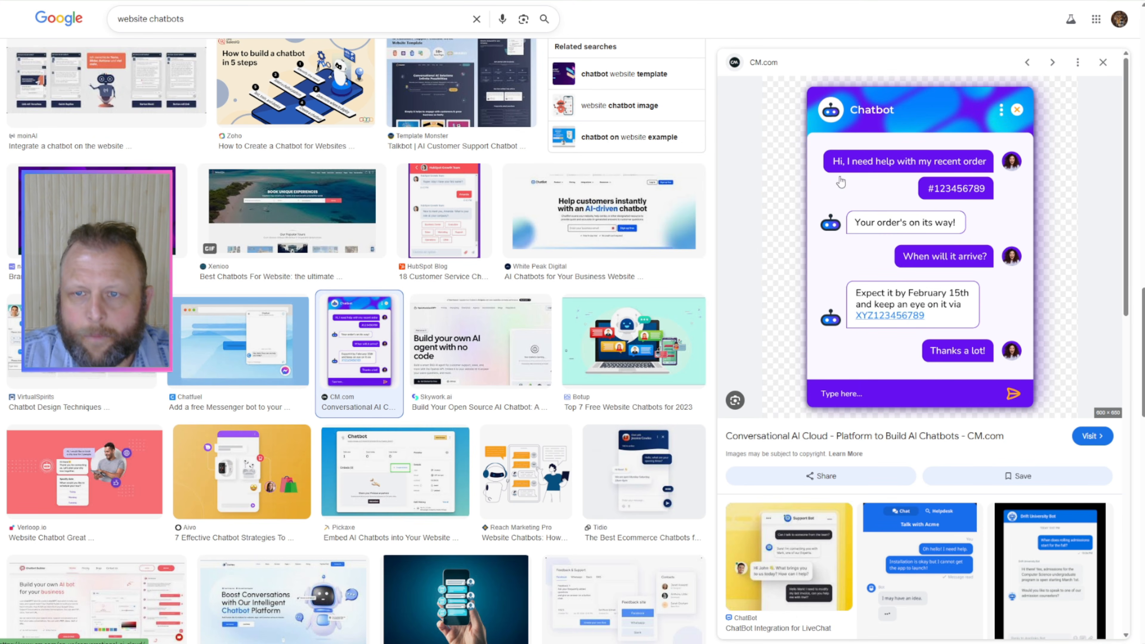
left_click_drag(803, 87, 1037, 412)
key("ctrl+Tab")
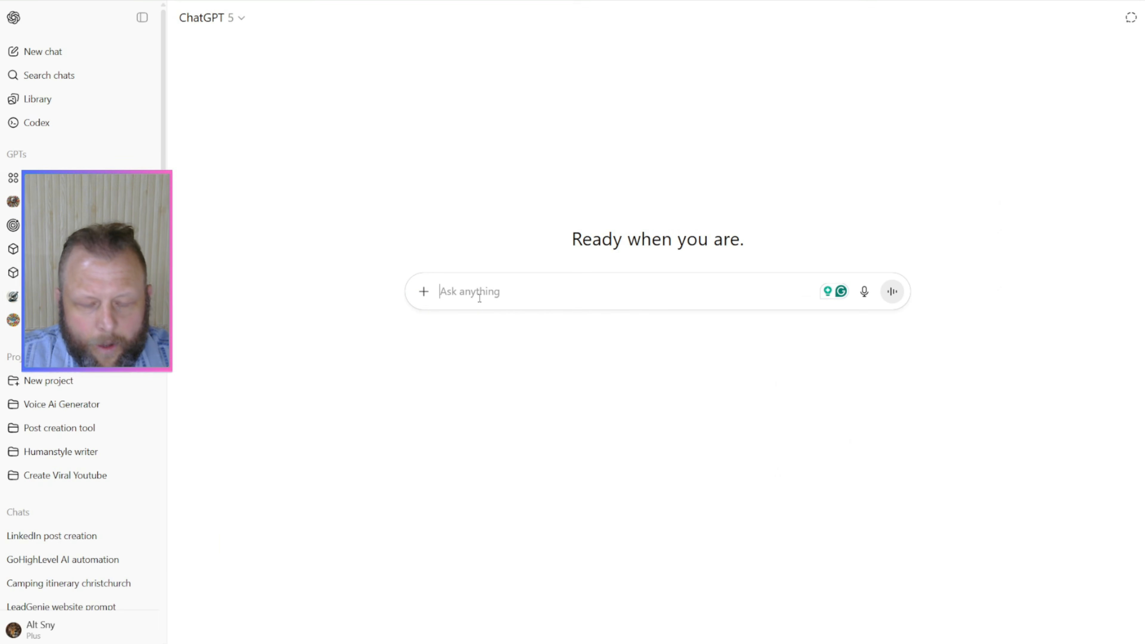
Step: Attach the chatbot screenshot and ask for a custom website widget that can be added as tracking code to the current website header / footer
key("ctrl+v")
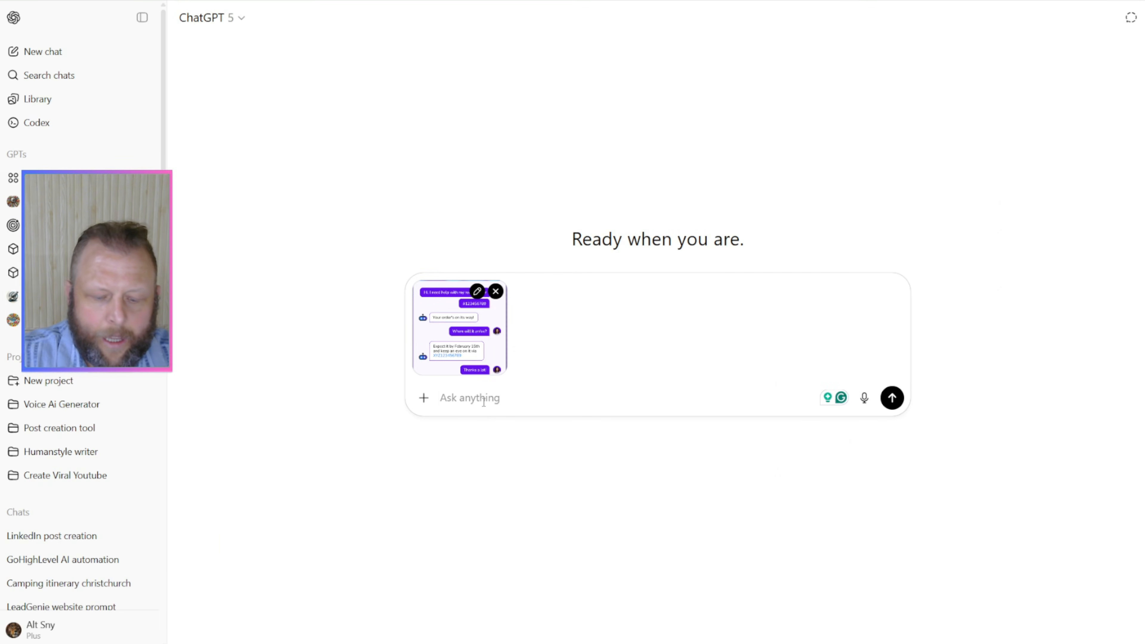
type("I want you to ")
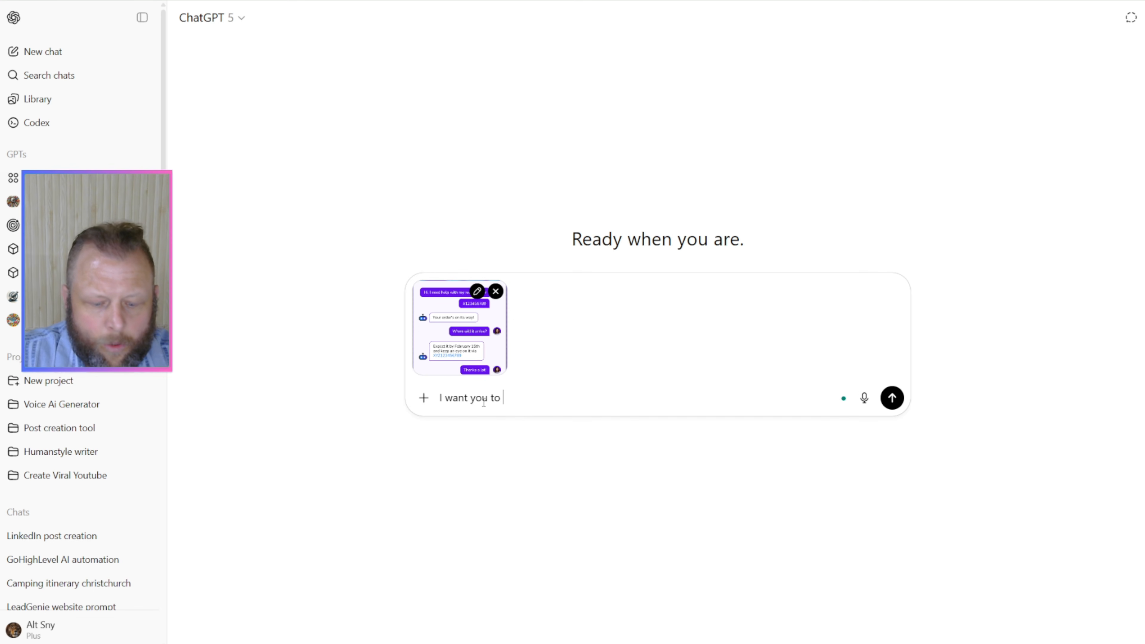
type("build out a ")
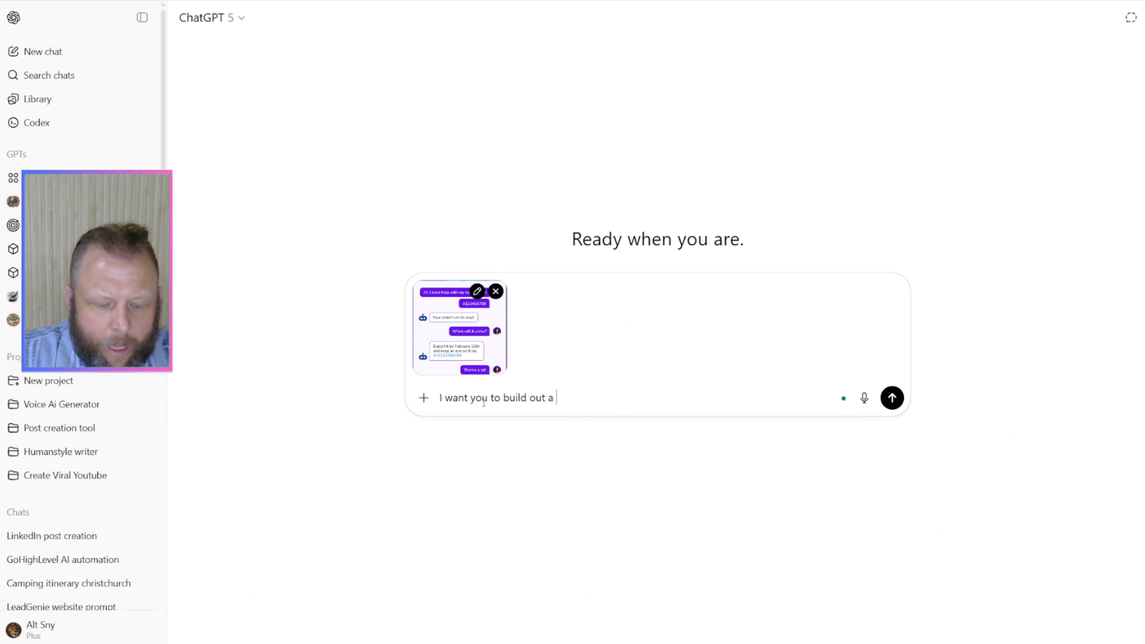
type("custom")
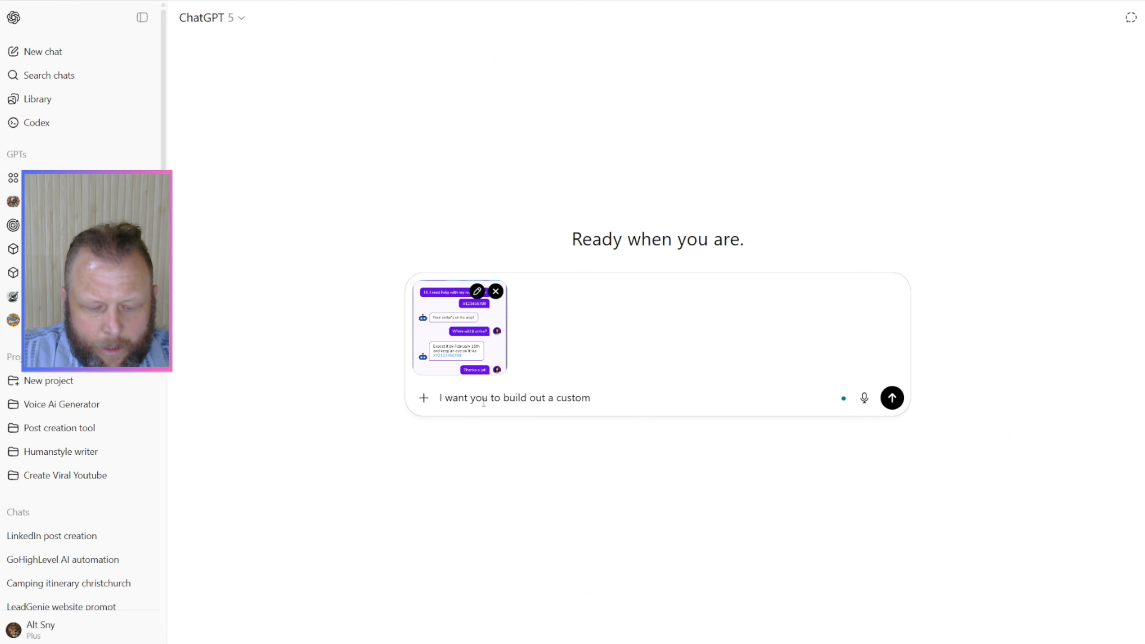
type(" website")
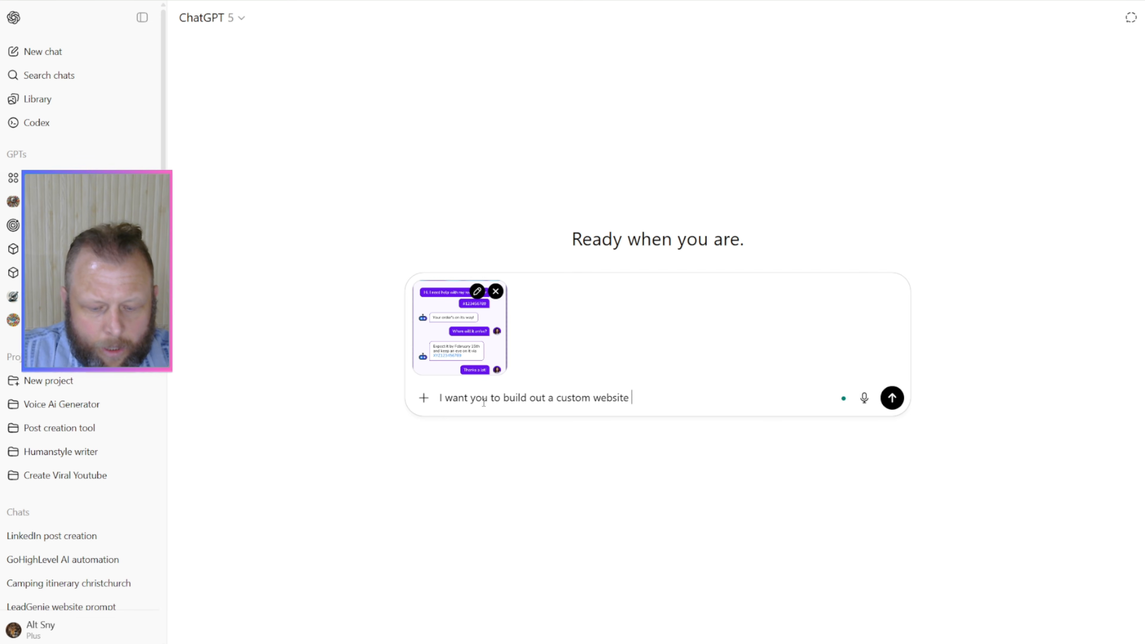
type(" widget tha")
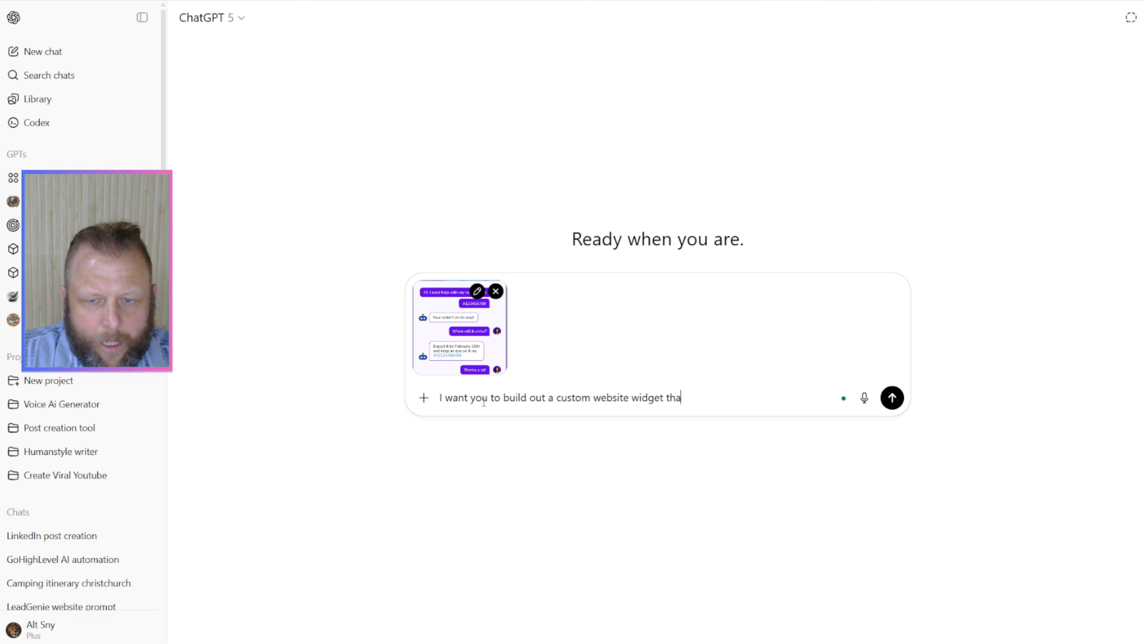
type("t I can")
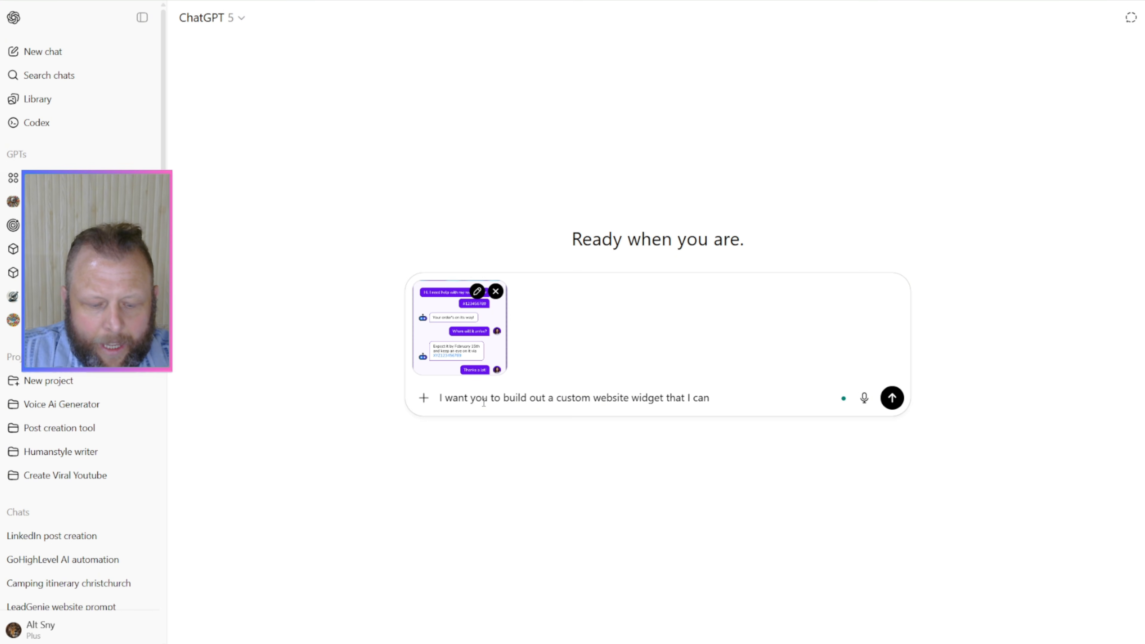
type(" add as ")
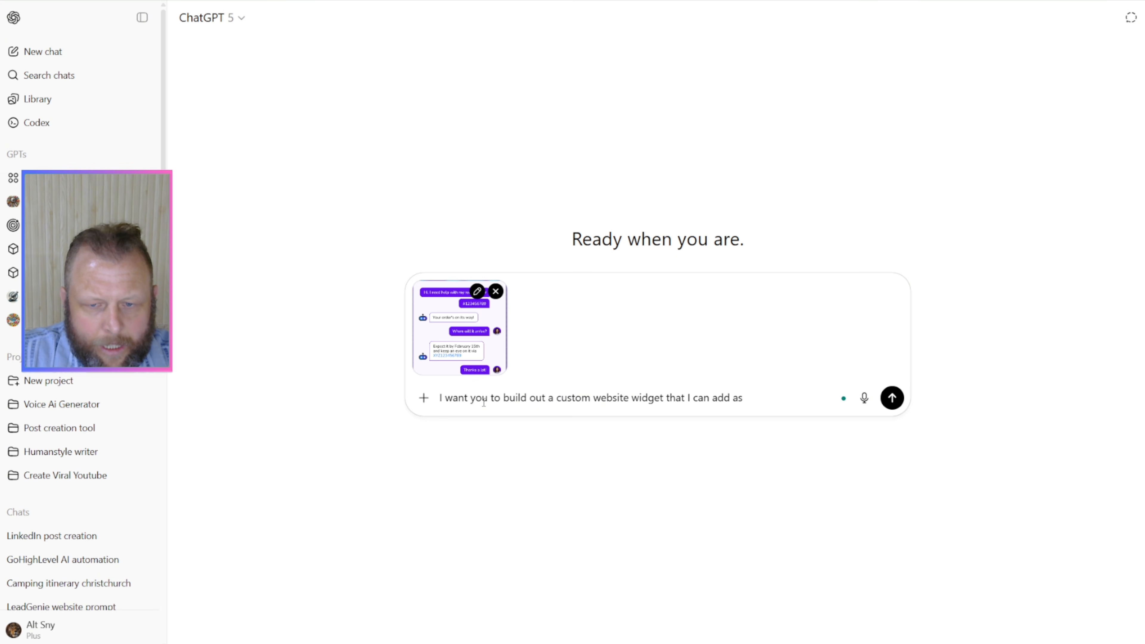
type("trc")
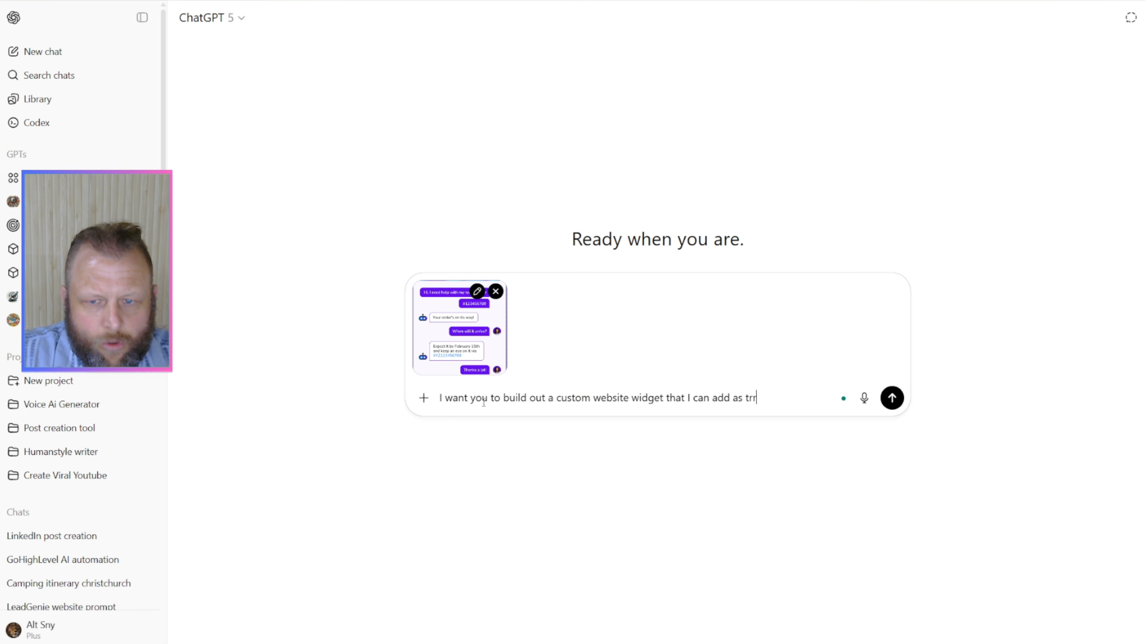
key("BackSpace")
type("cki")
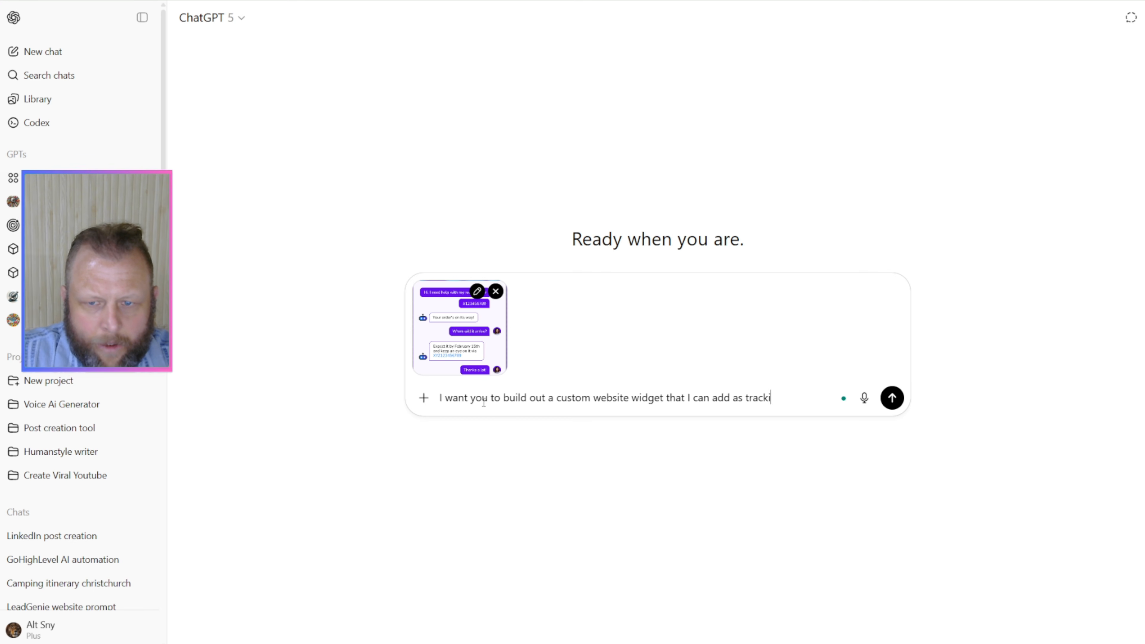
type("ng code to my ")
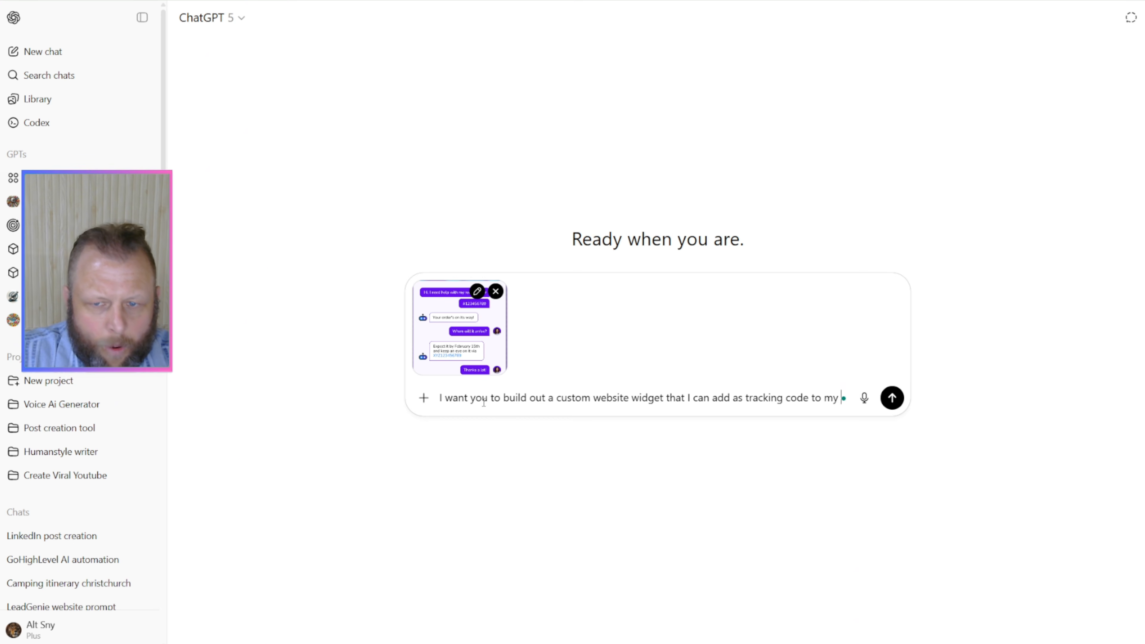
type("current we")
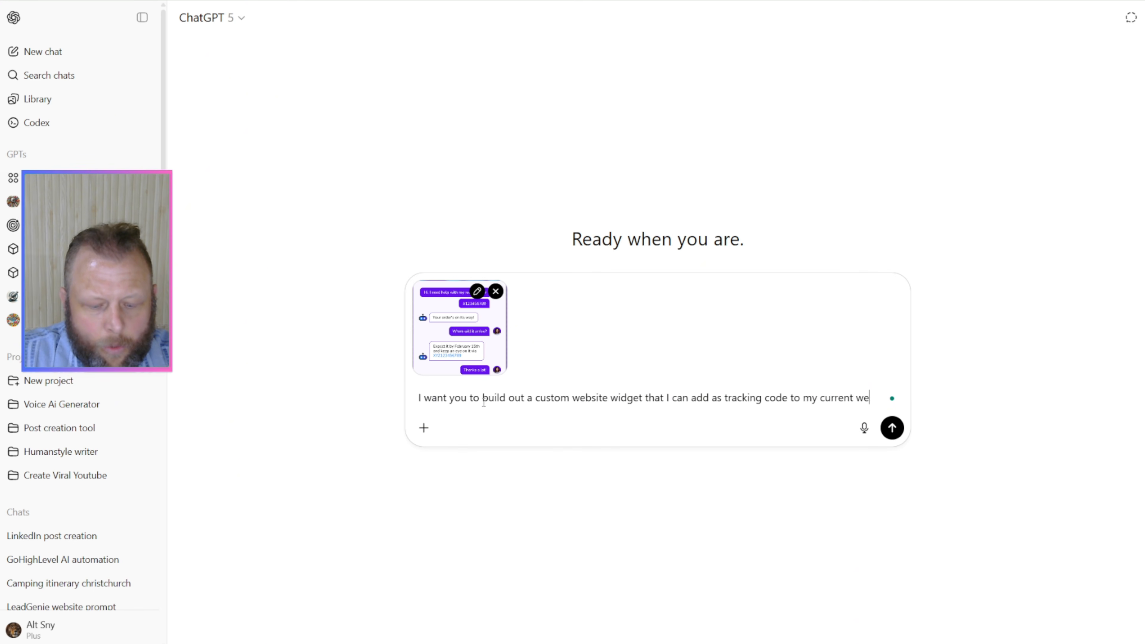
type("bsite header")
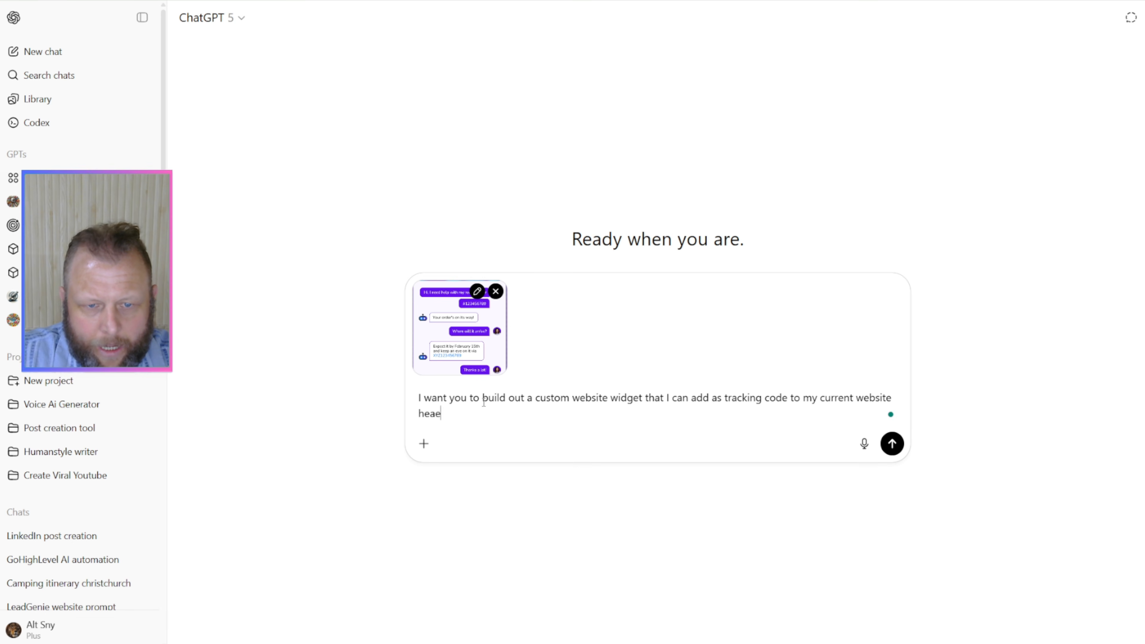
type(" / foot")
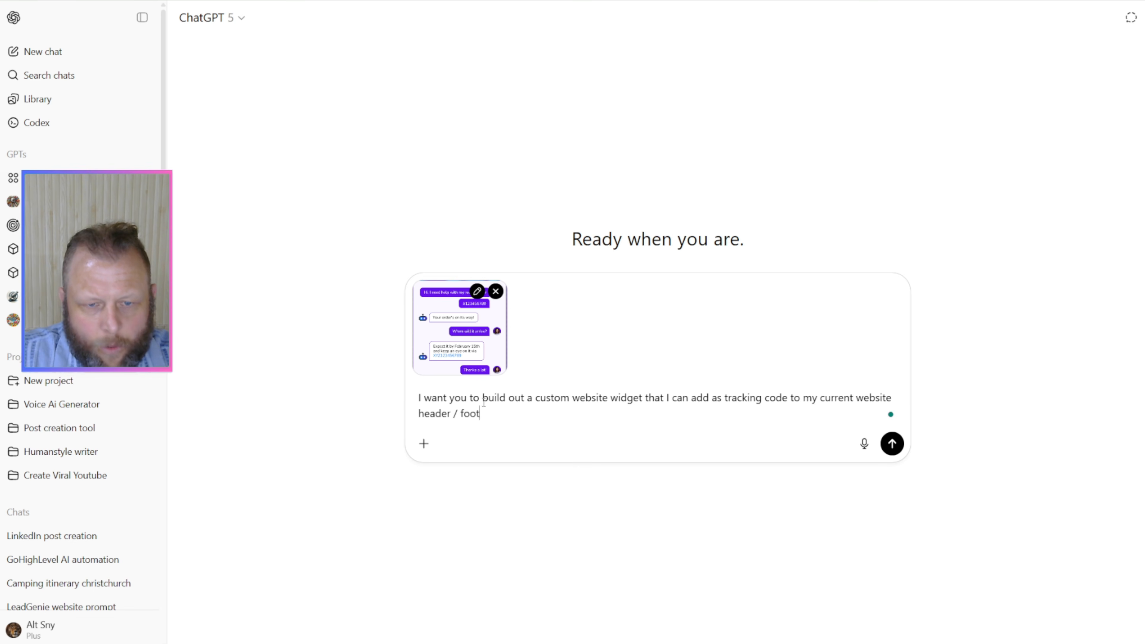
type("er. The website")
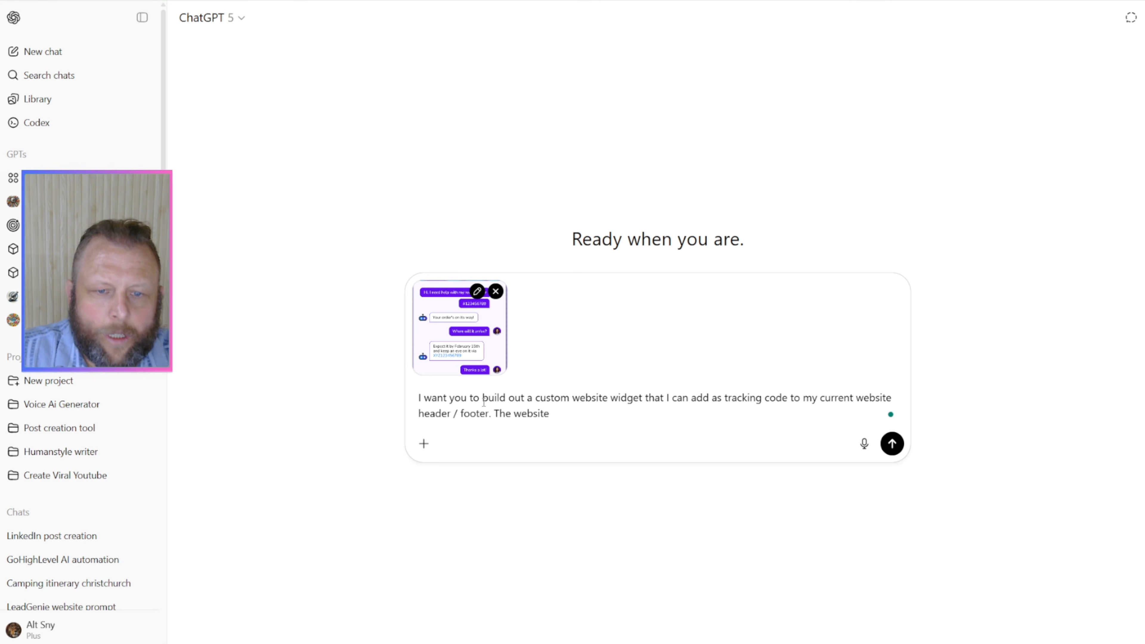
Step: Add the design requirement "The chatbot needs to look like this, attached." to the prompt
key("BackSpace")
key("BackSpace")
key("BackSpace")
key("BackSpace")
key("BackSpace")
key("BackSpace")
key("BackSpace")
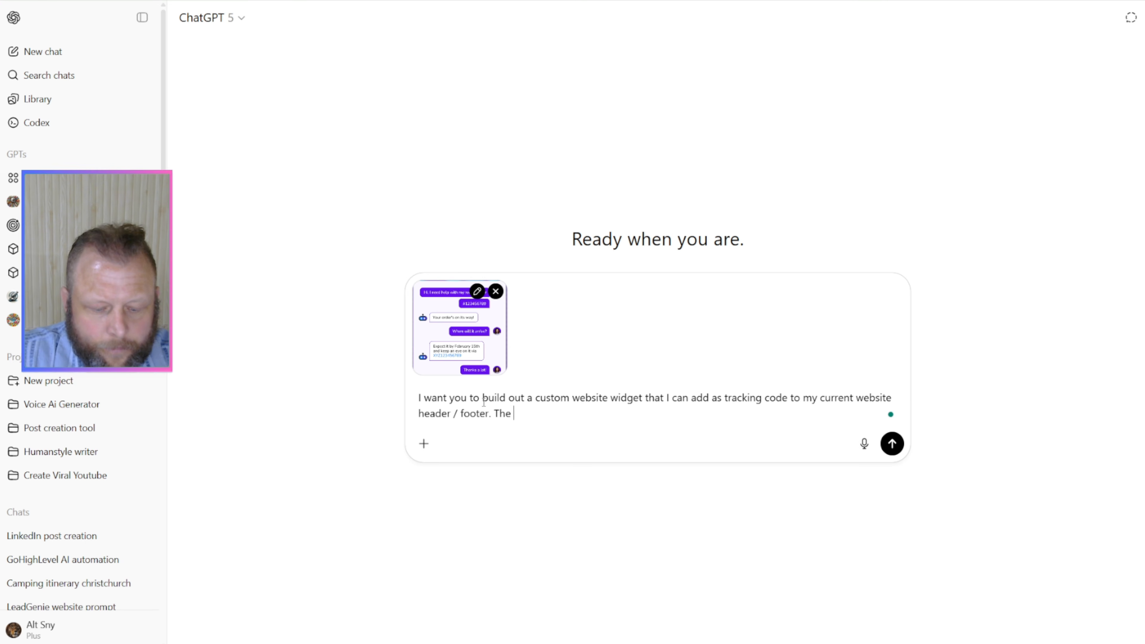
type("chatbot needs to")
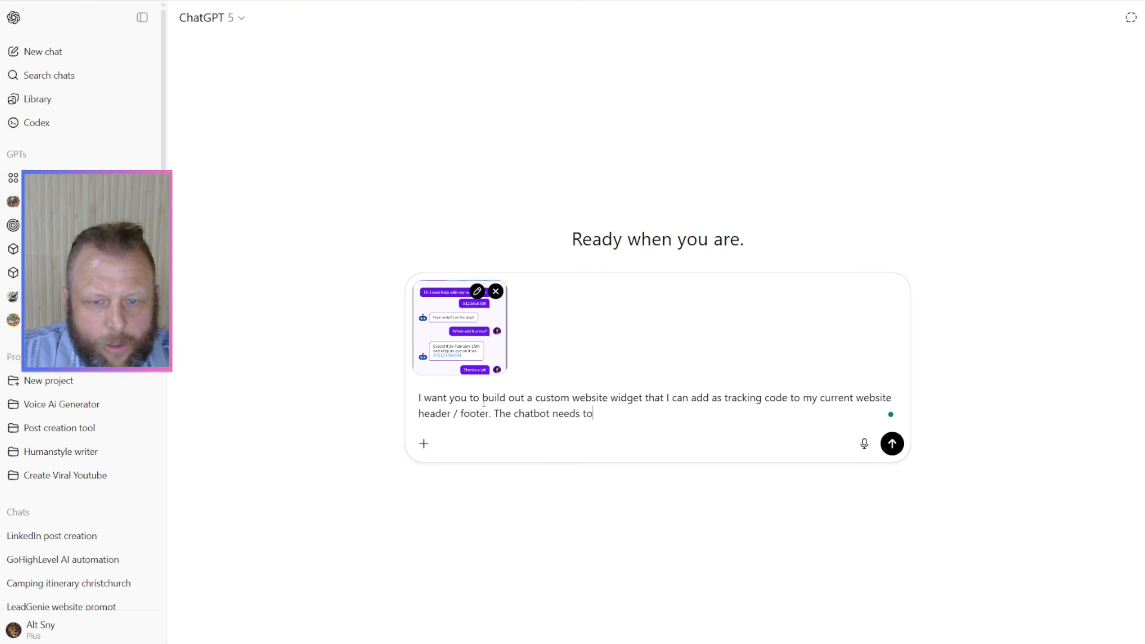
type(" look like th")
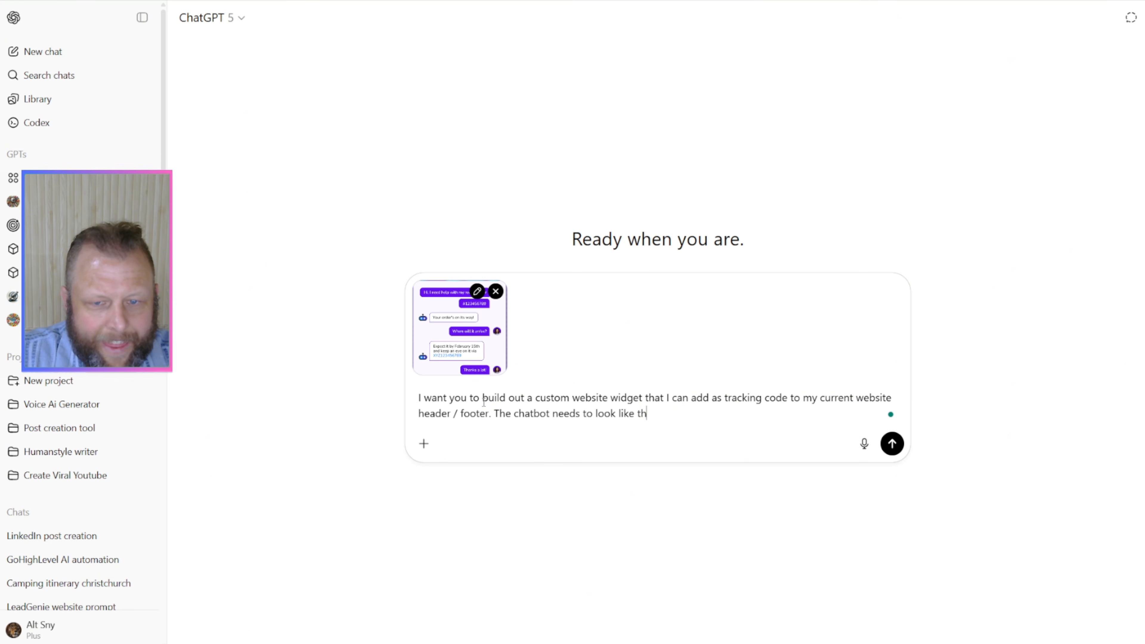
type("is")
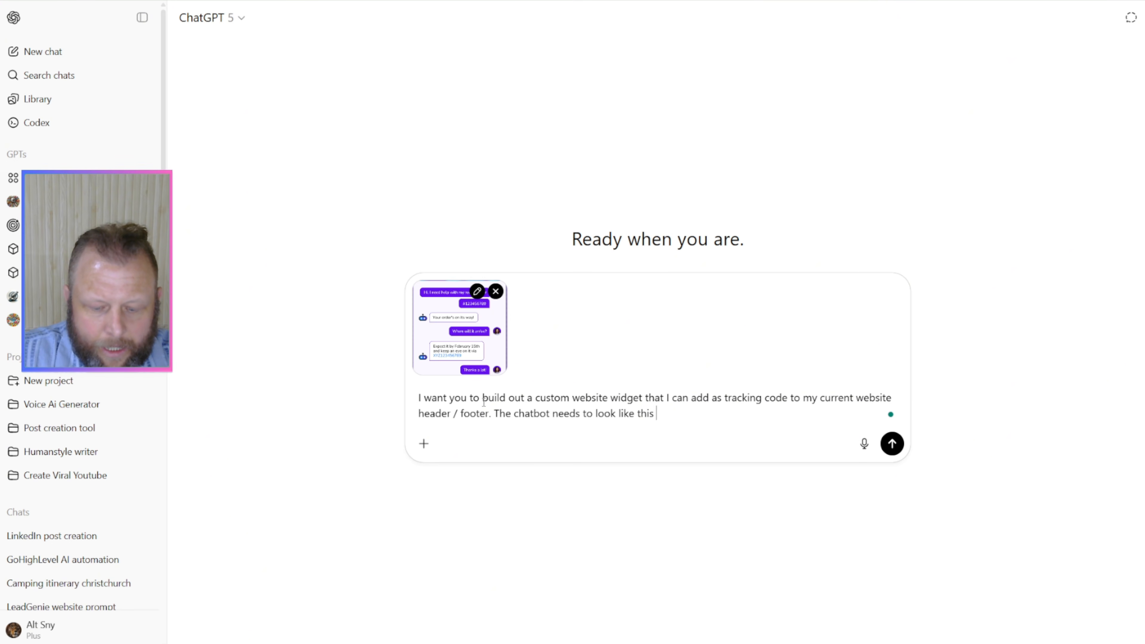
type(", at")
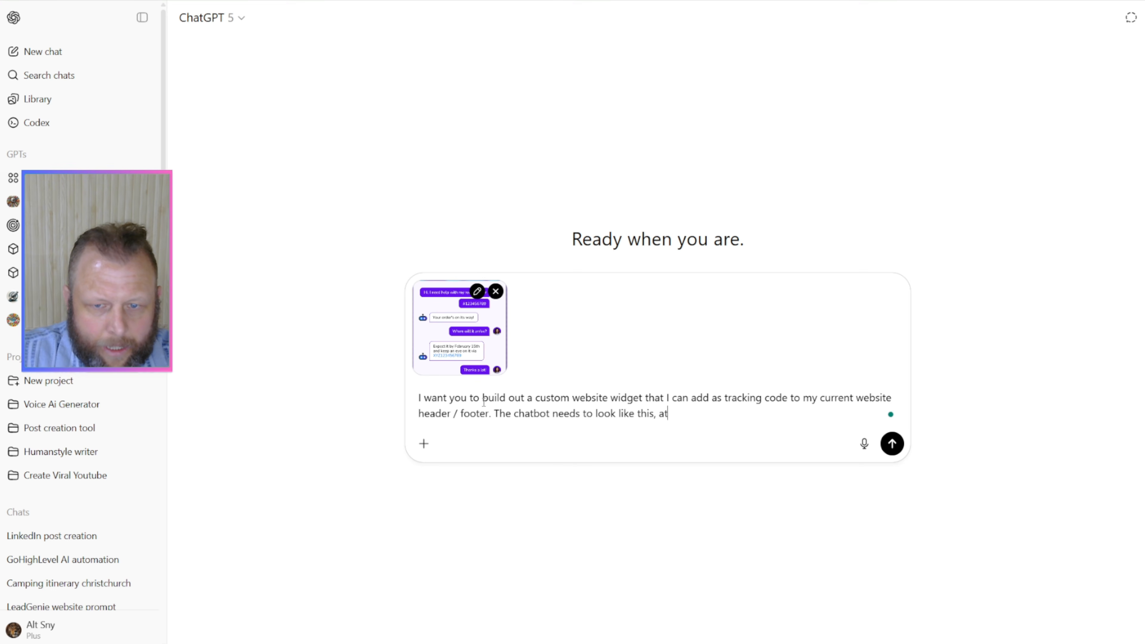
type("tached. The cha")
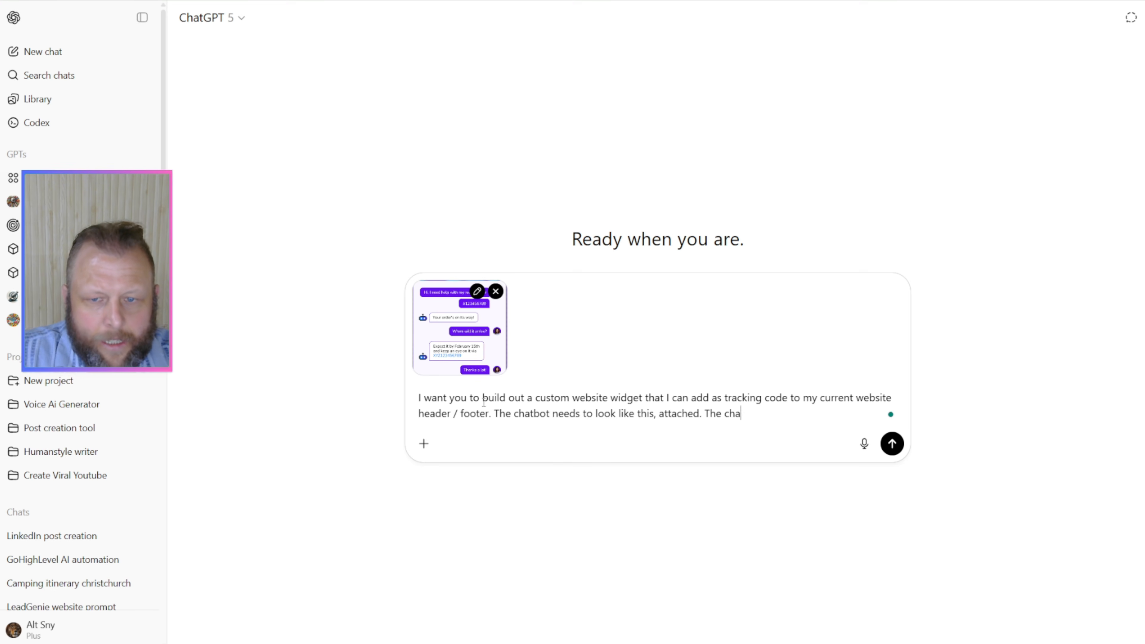
type("tbot needs to ")
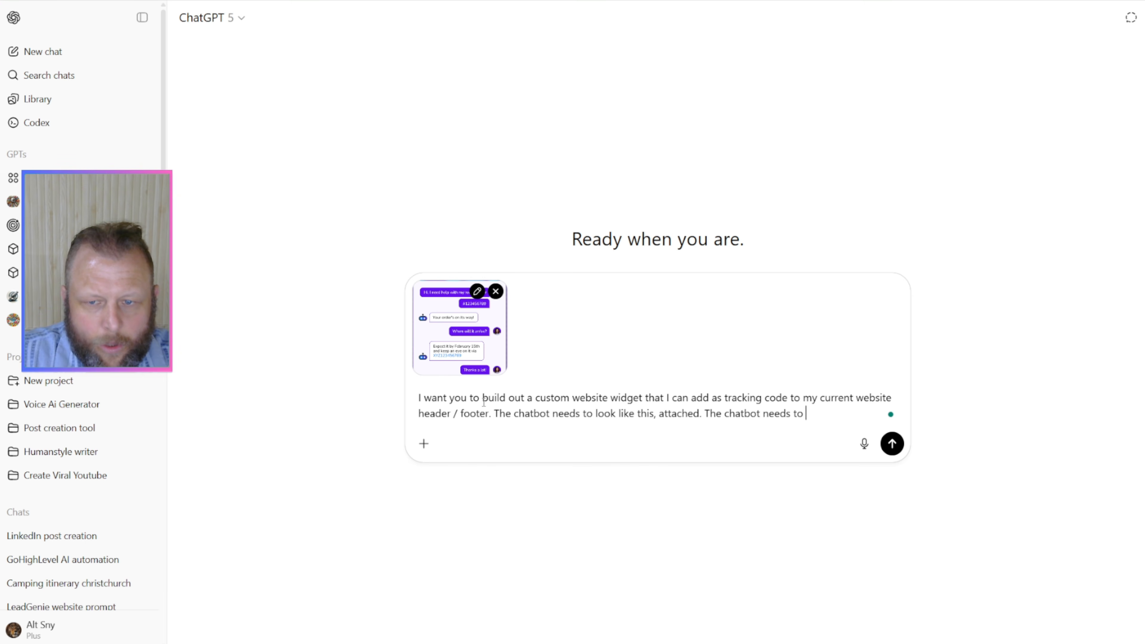
type("send the me")
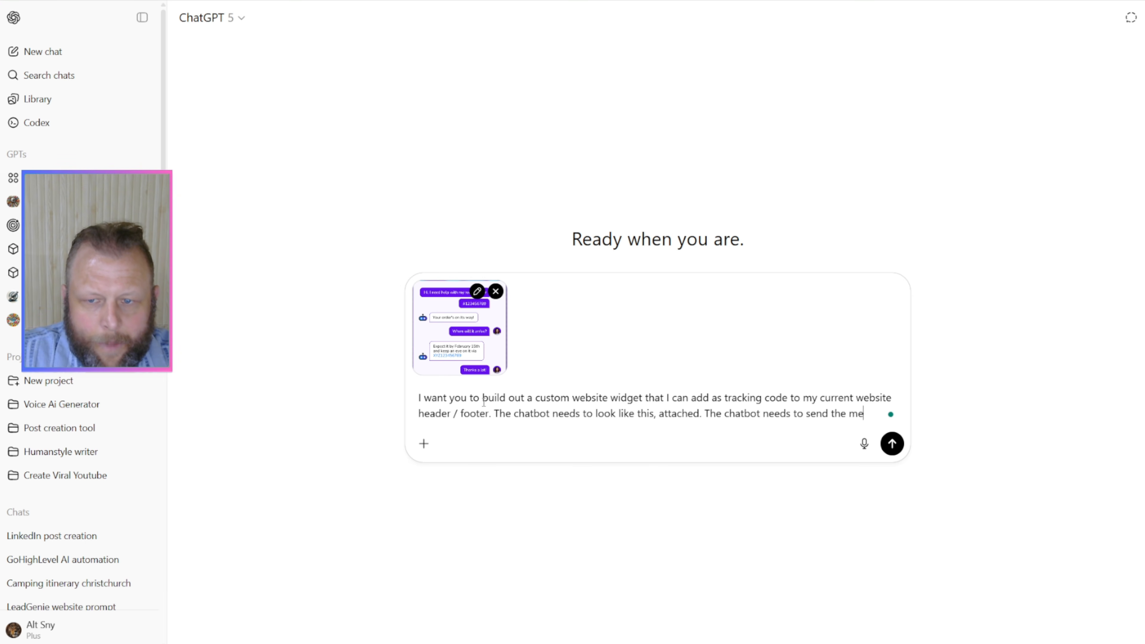
type("ssage to the ")
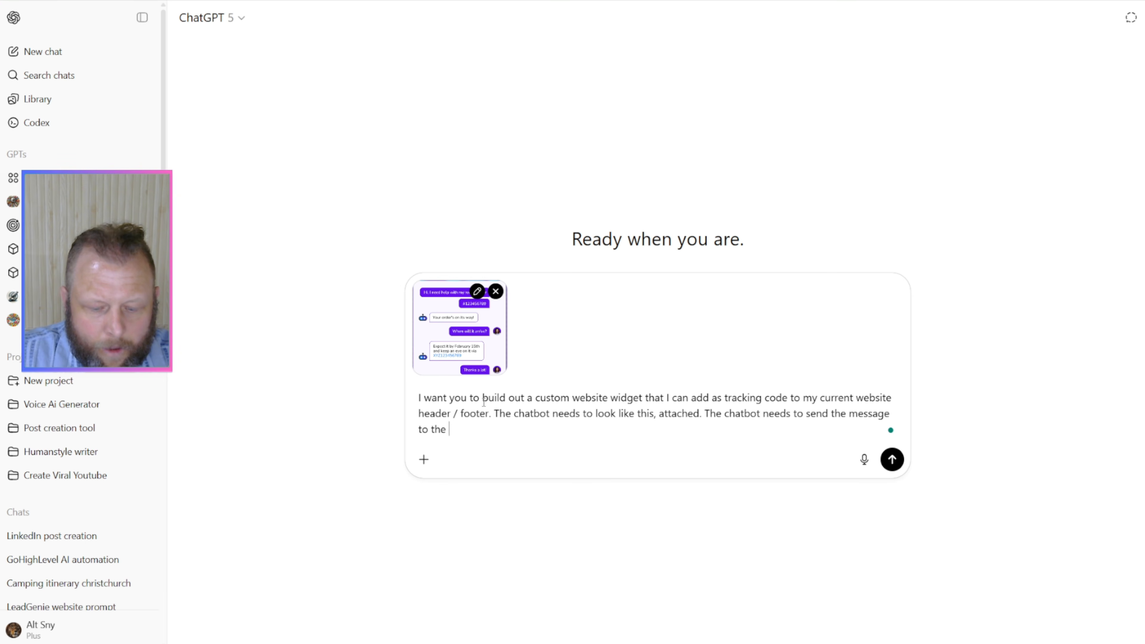
type("following webhook:")
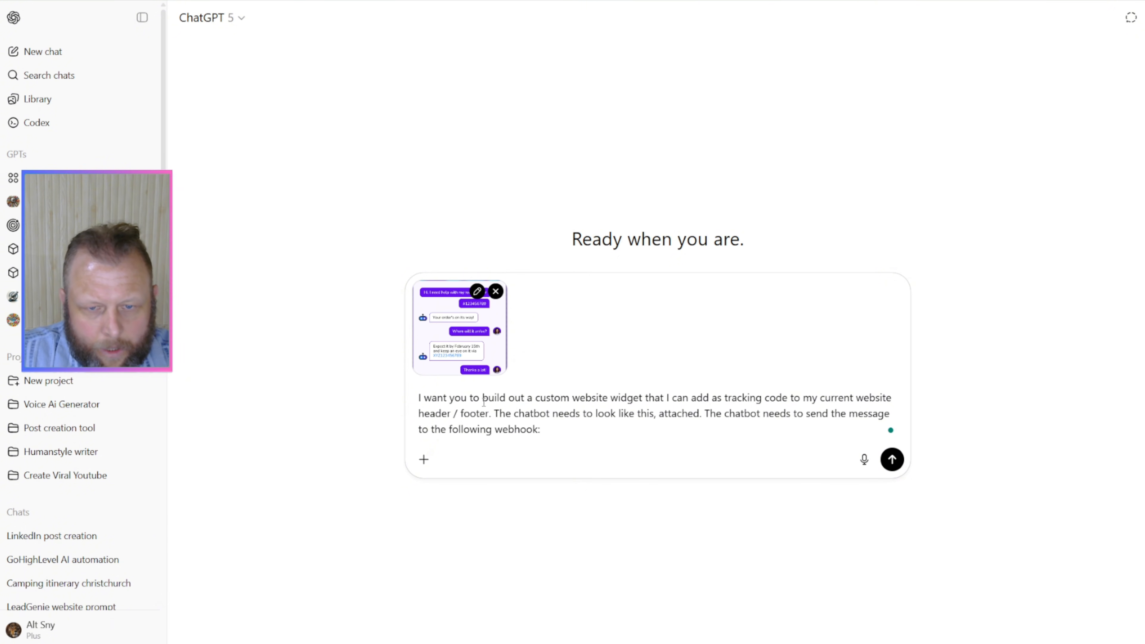
Step: Extend the prompt with "The chatbot needs to send the message to the following webhook:" and keep only one copy of the attached screenshot
key("ctrl+v")
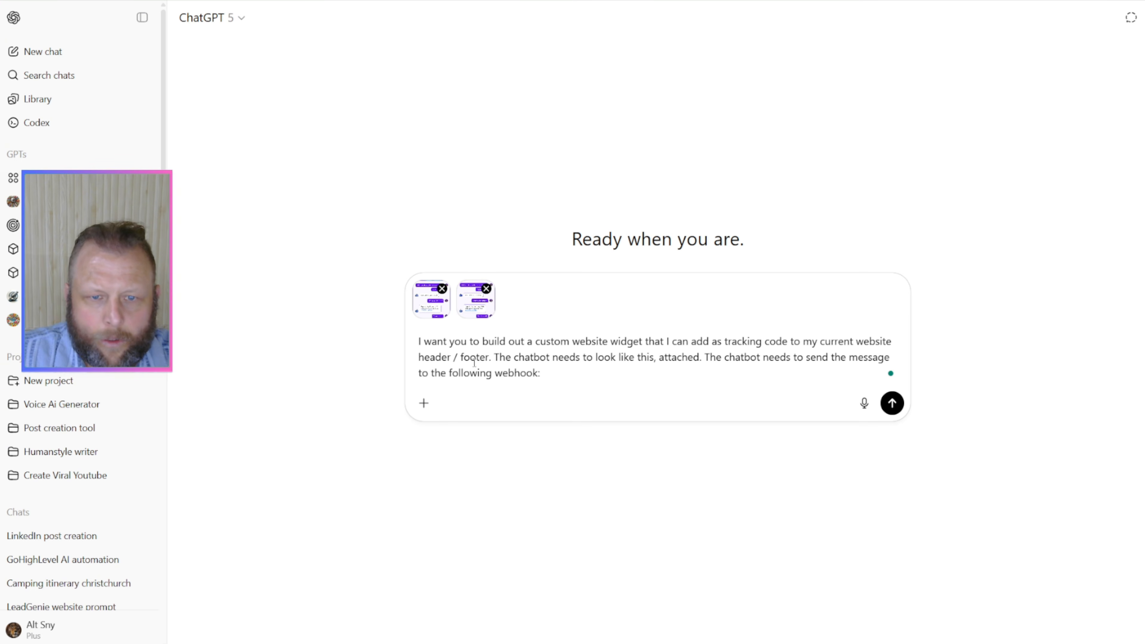
left_click(487, 289)
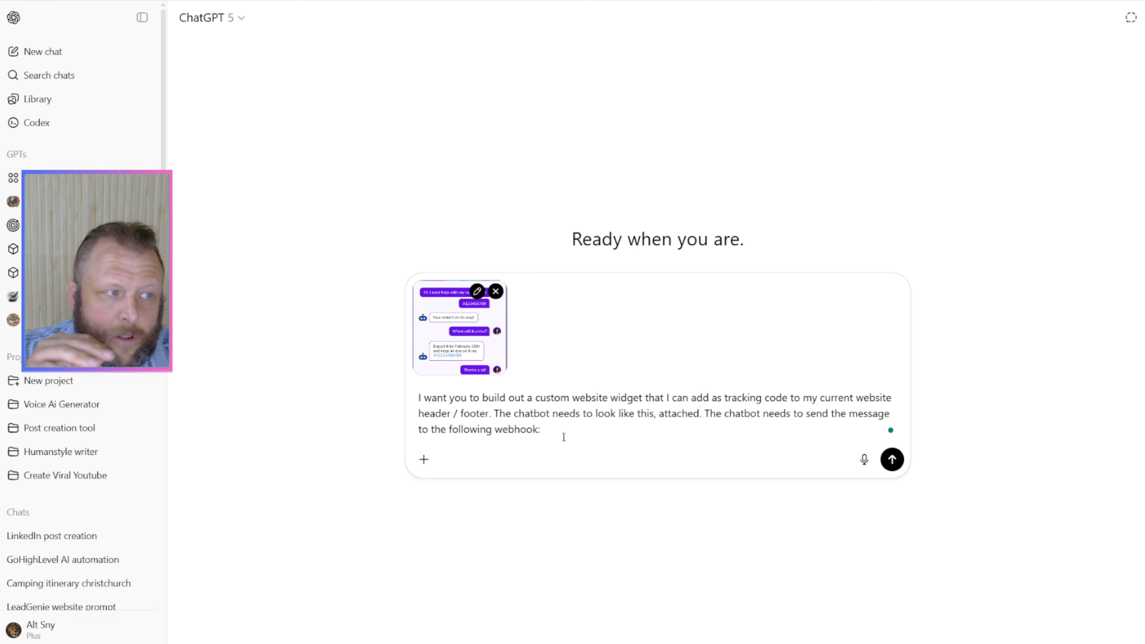
Step: Switch to n8n, open the Webhook node's settings and copy its test URL
key("ctrl+v")
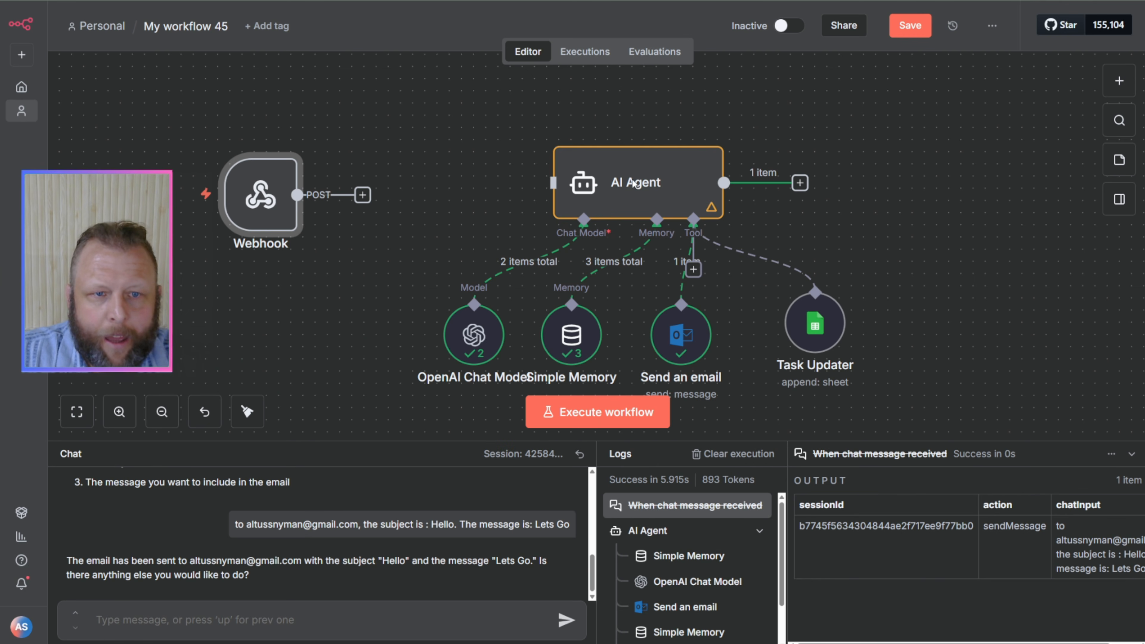
double_click(264, 201)
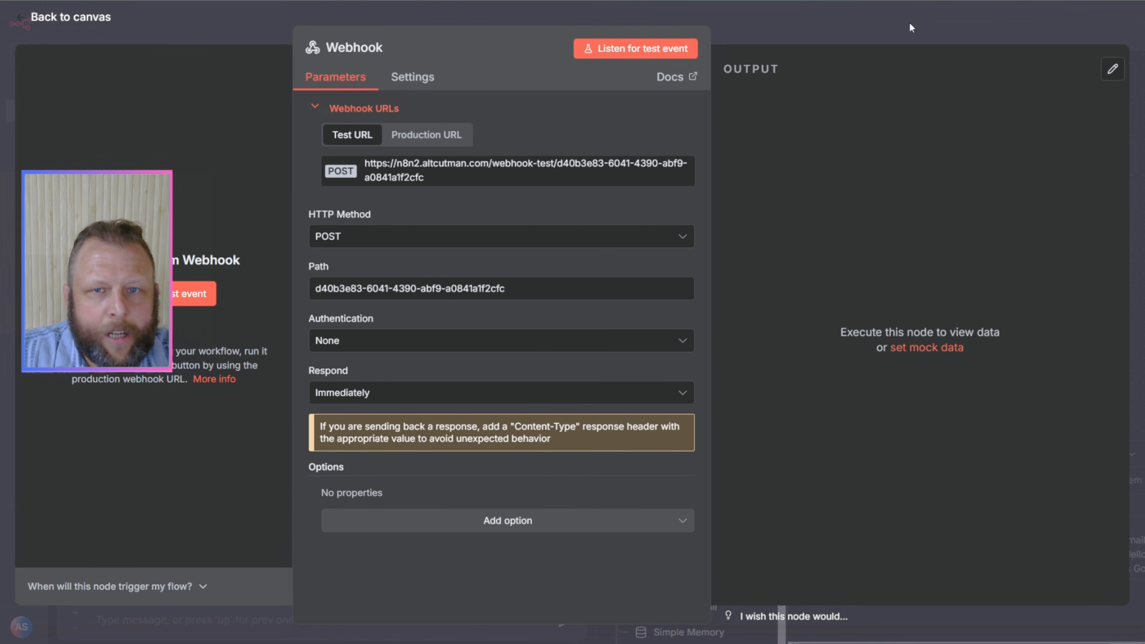
left_click(416, 139)
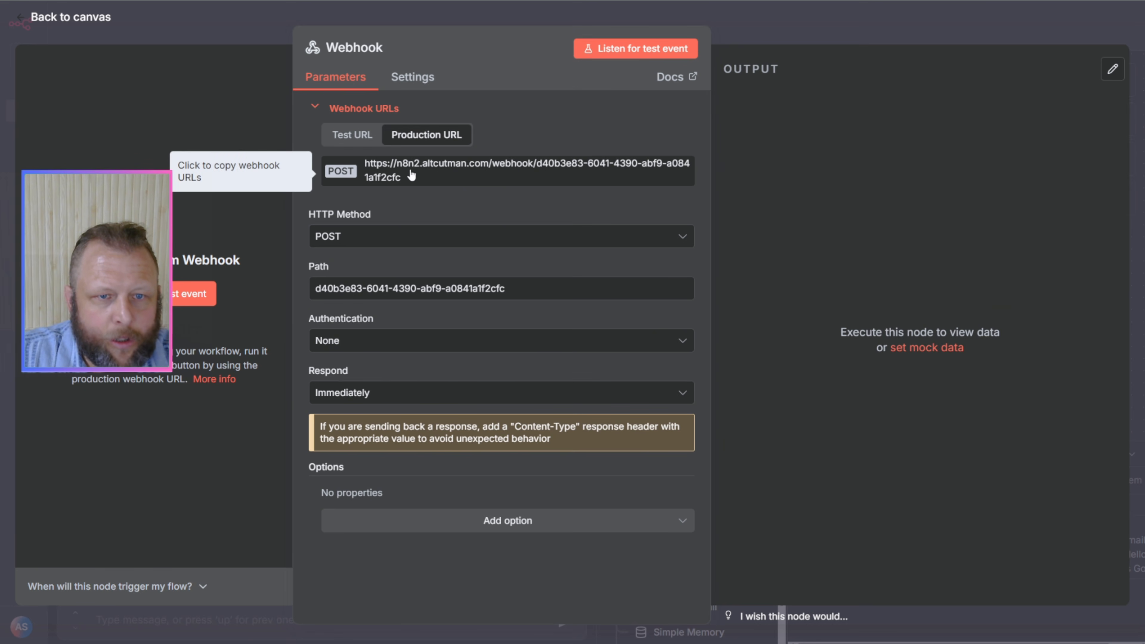
left_click(350, 135)
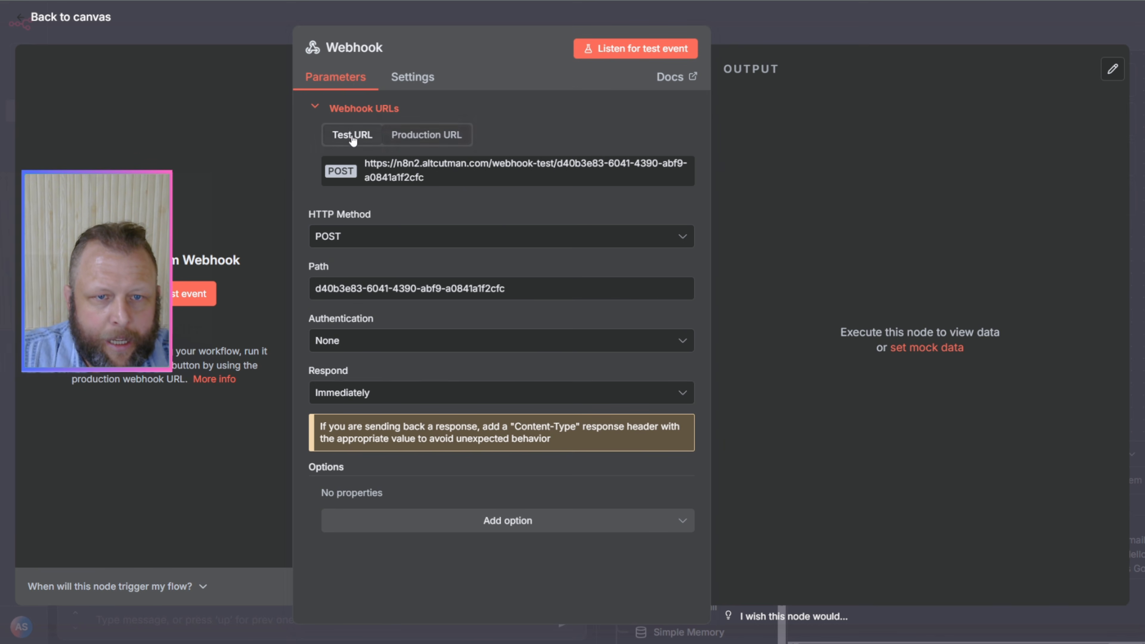
left_click(420, 172)
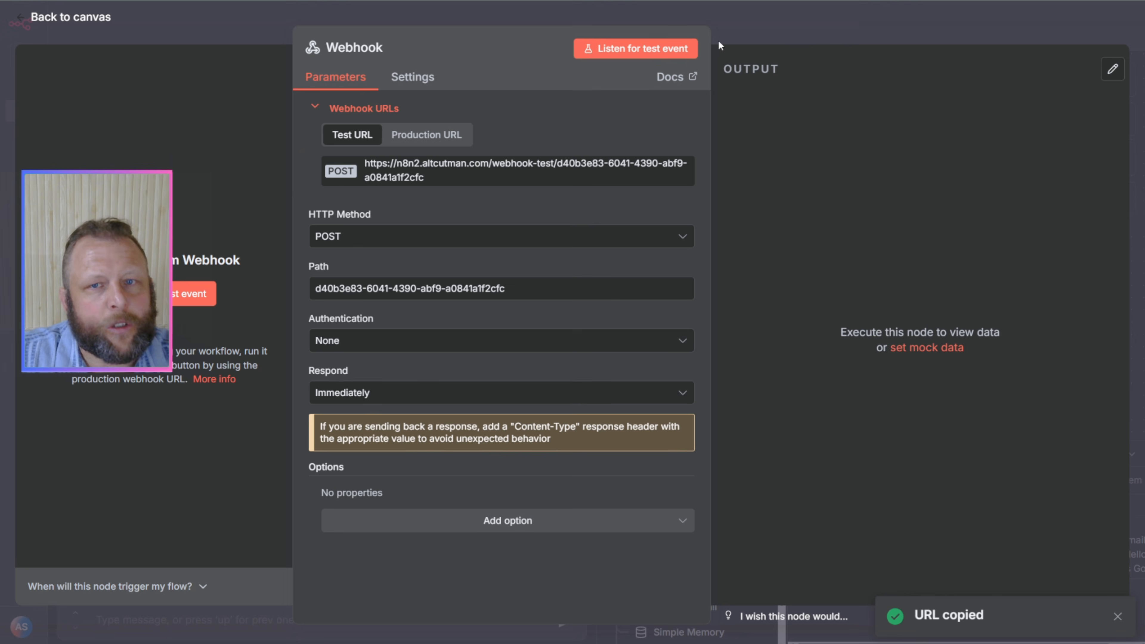
Step: Close the Webhook settings, return to the ChatGPT prompt and add the copied webhook URL followed by "as a payload. The payload needs to be"
left_click(755, 33)
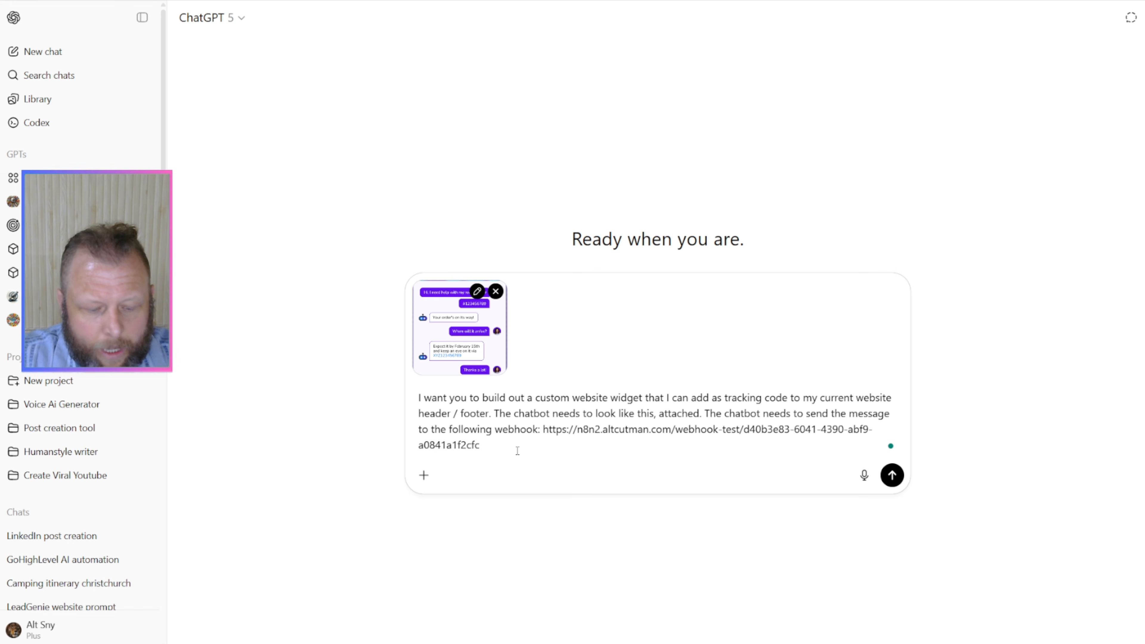
type("as a payload")
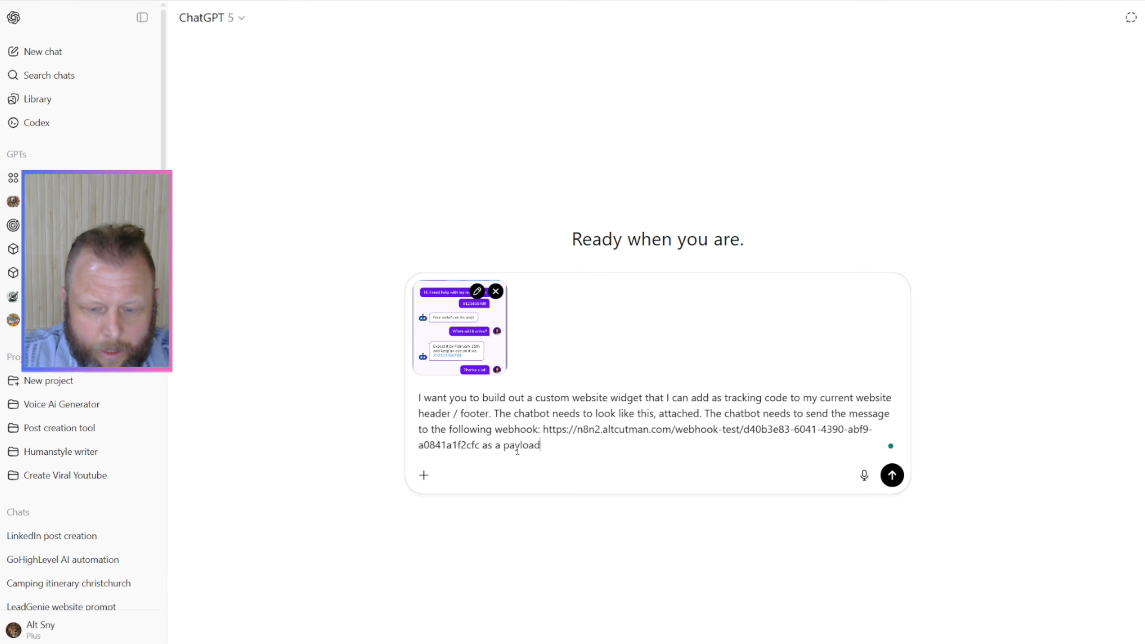
type(". The ")
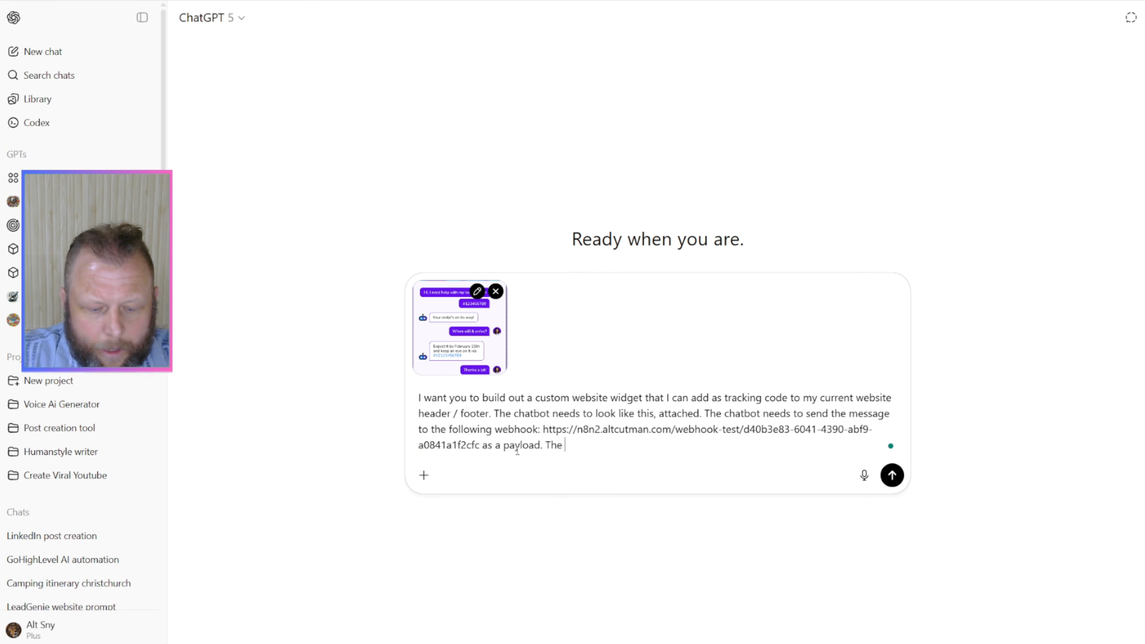
type("payload need")
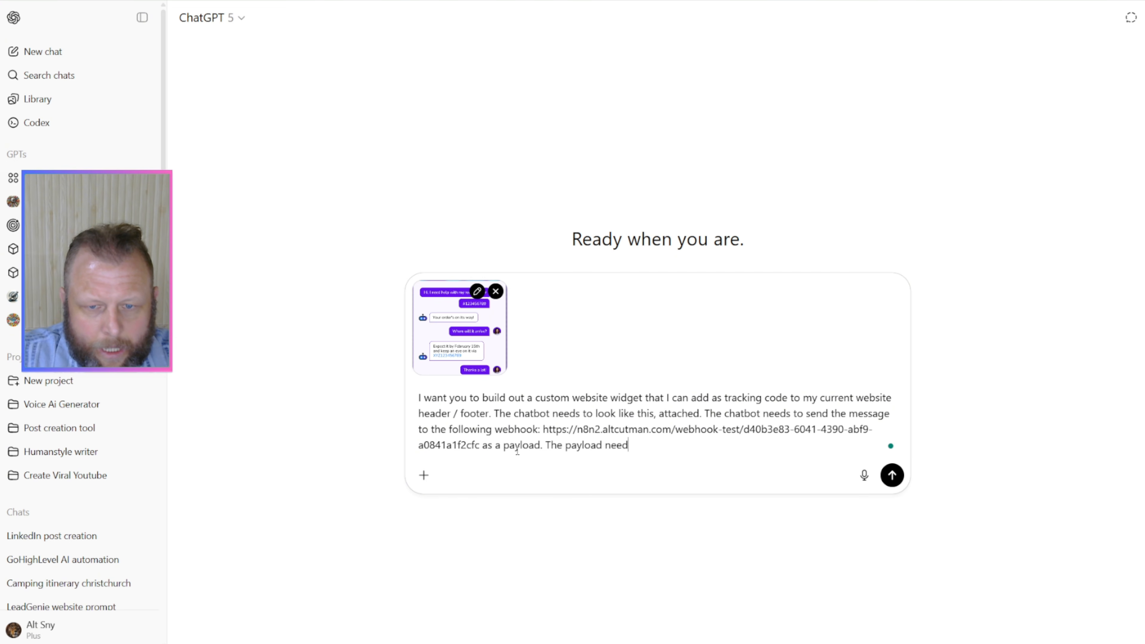
type("s to be ")
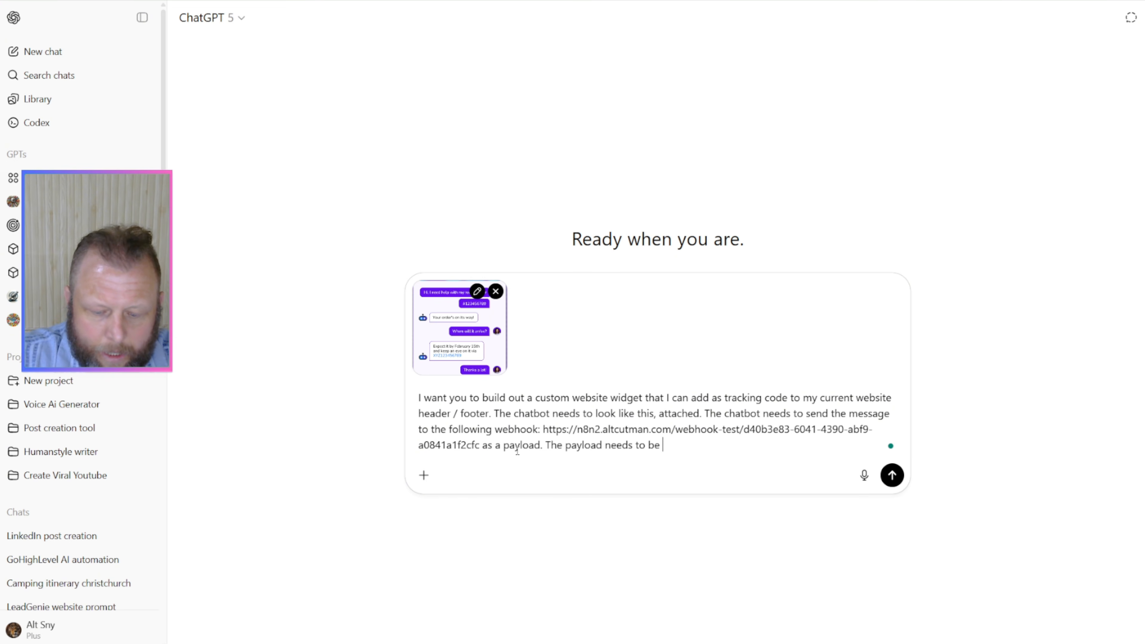
type("mes")
key("BackSpace")
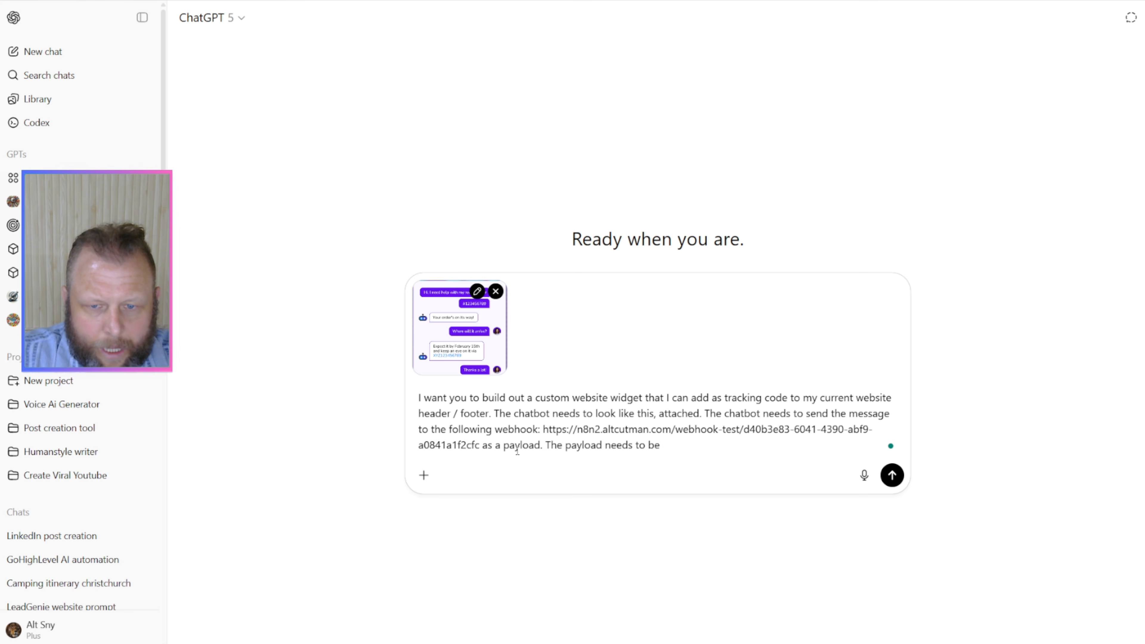
Step: Specify the message field of the payload in the prompt as chat_message : "sample message"
type("chat_message :")
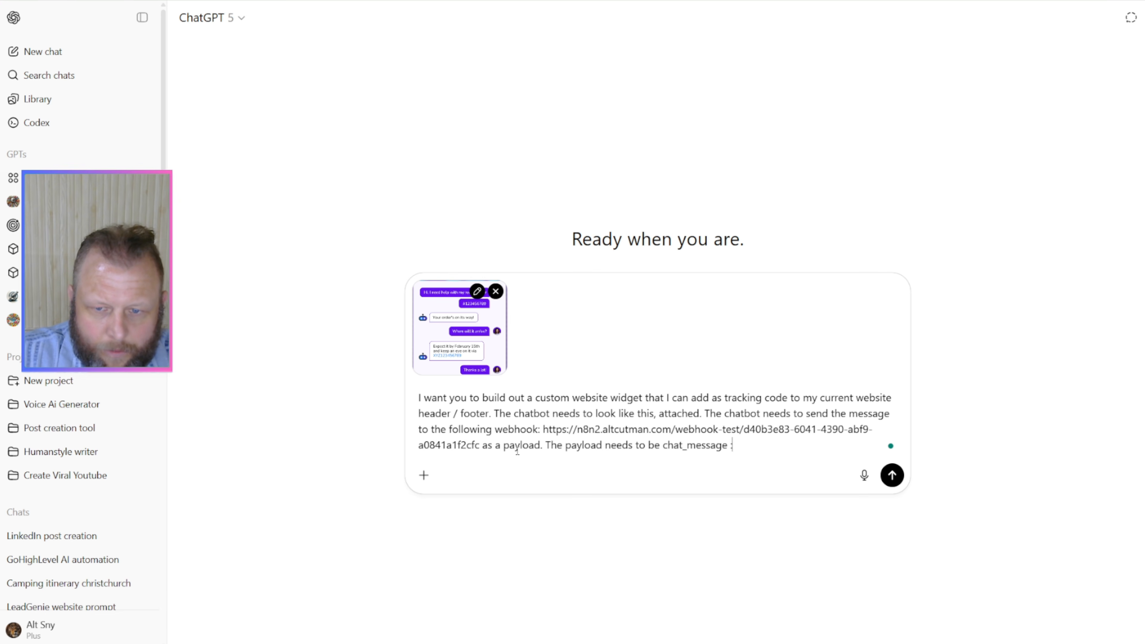
type("\"")
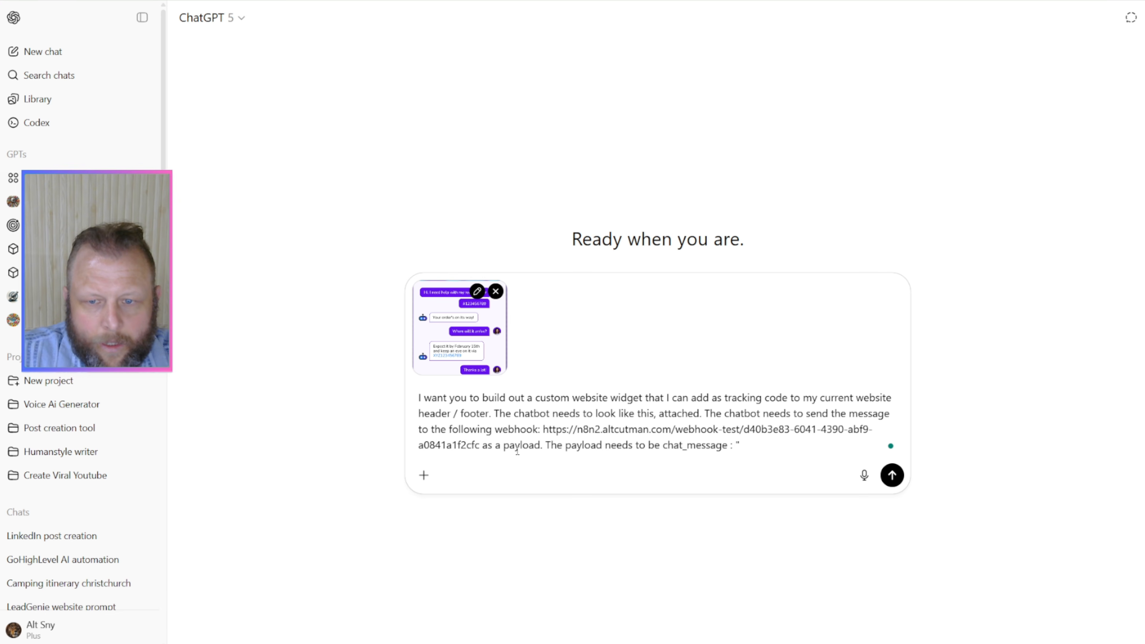
type("Tsample message")
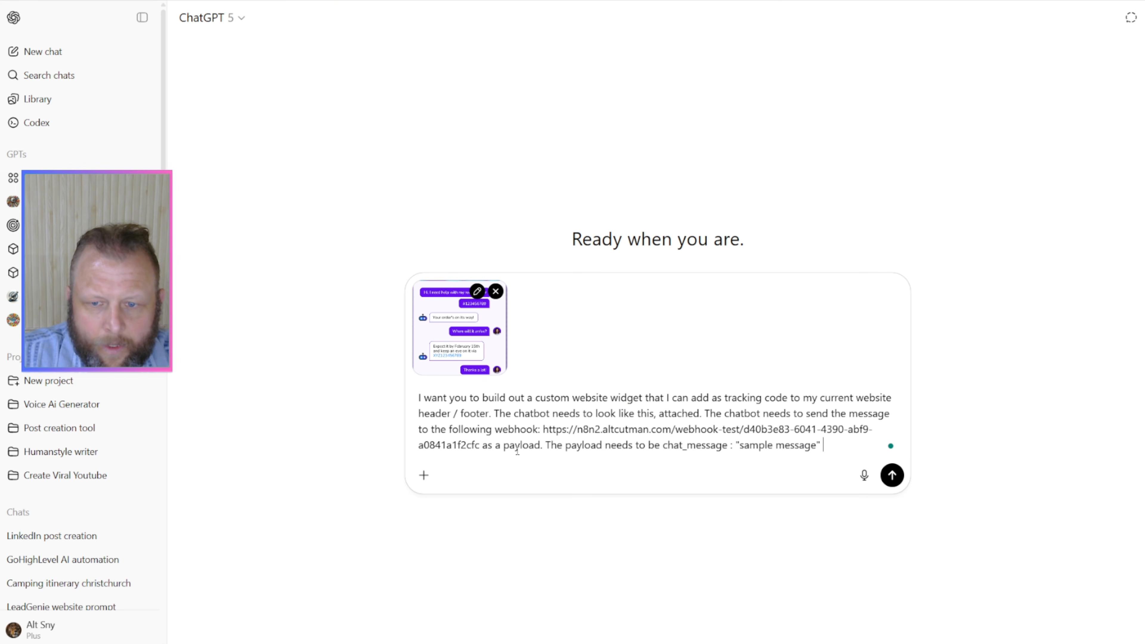
type("\" it then needs to")
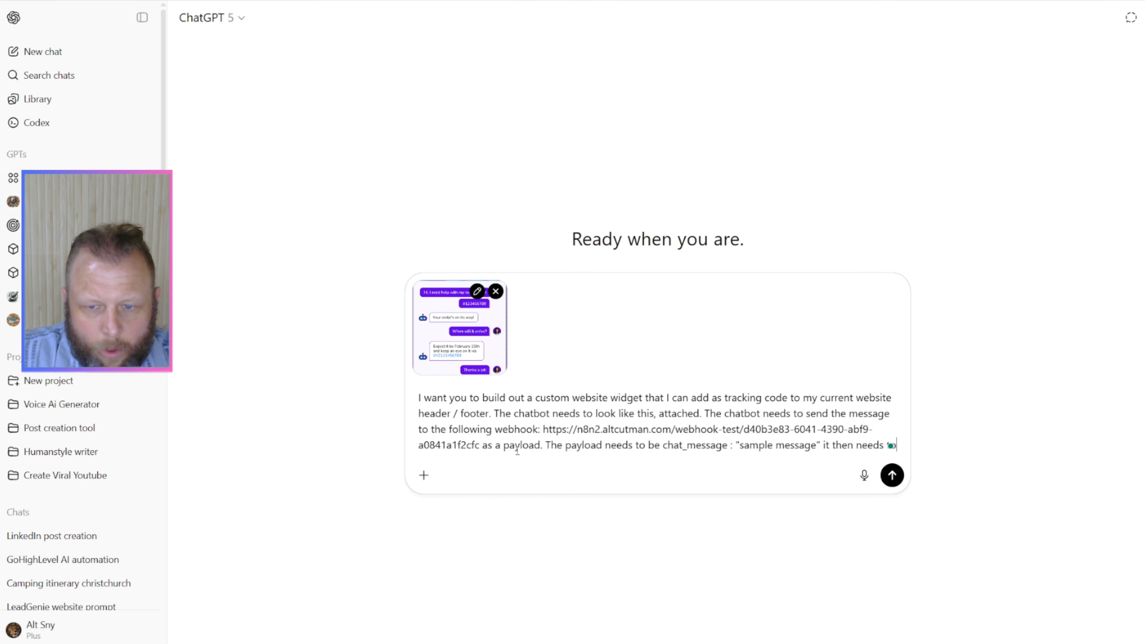
Step: Continue the prompt with "it also needs to send a unique chatai, chat_id"
key("BackSpace")
key("BackSpace")
key("BackSpace")
key("BackSpace")
key("BackSpace")
key("BackSpace")
key("BackSpace")
key("BackSpace")
key("BackSpace")
key("BackSpace")
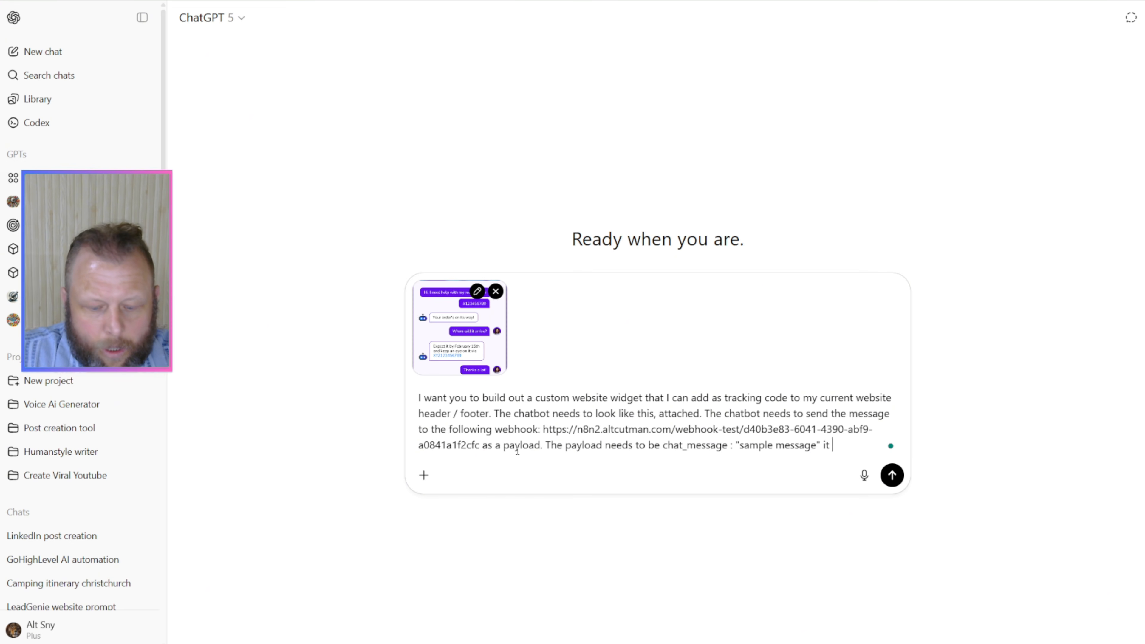
type("also needs to s")
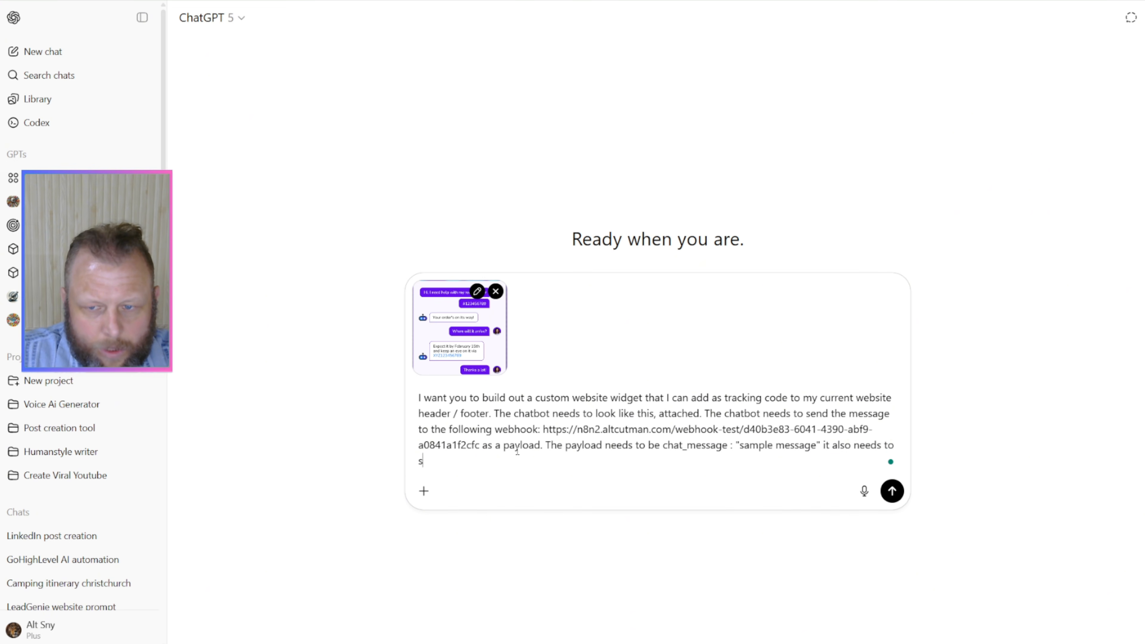
type("end a unique ")
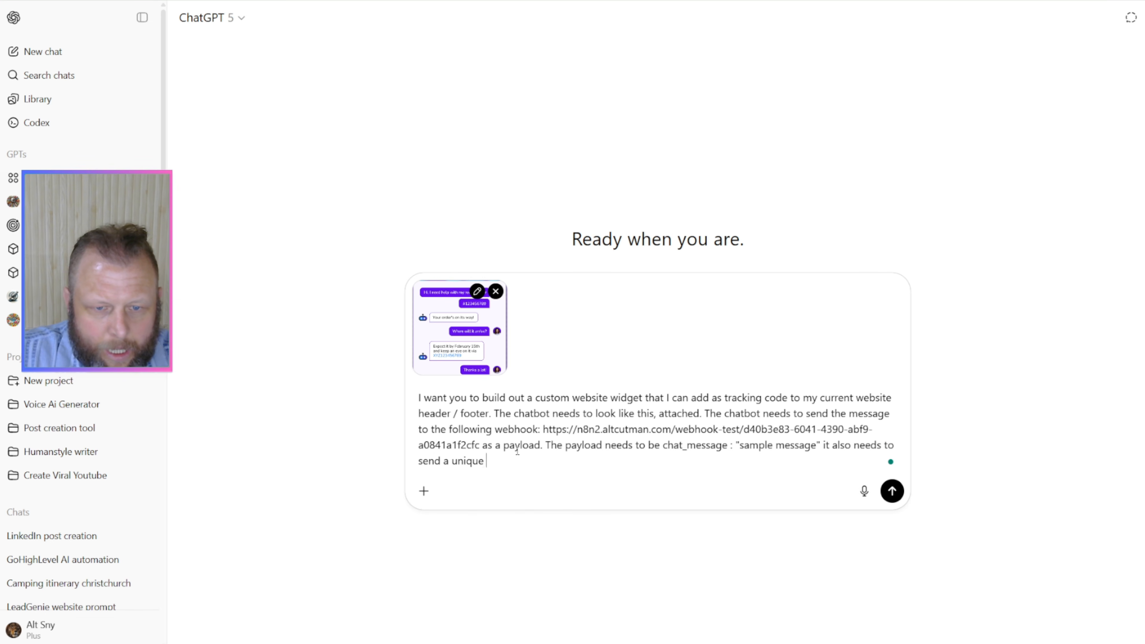
type("chatai,")
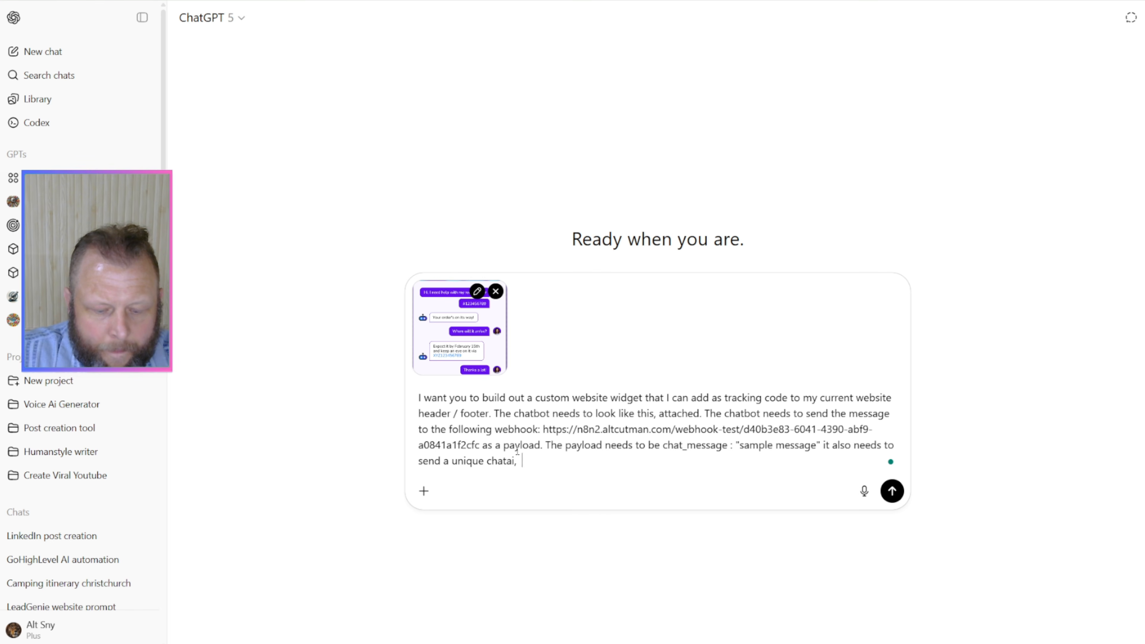
type(" chat")
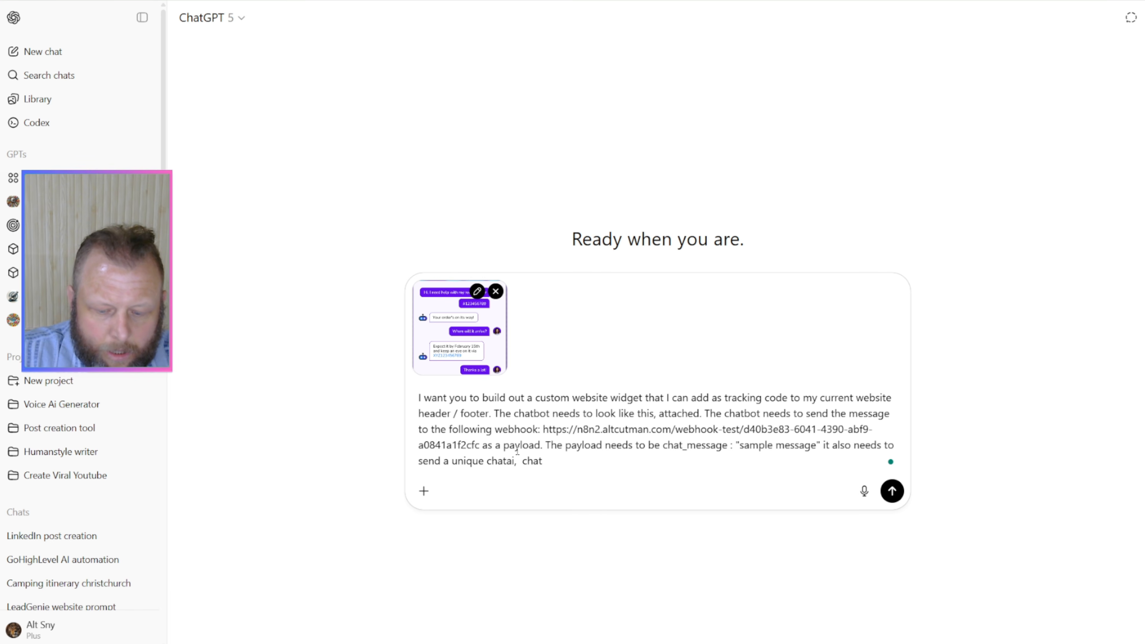
type("_id")
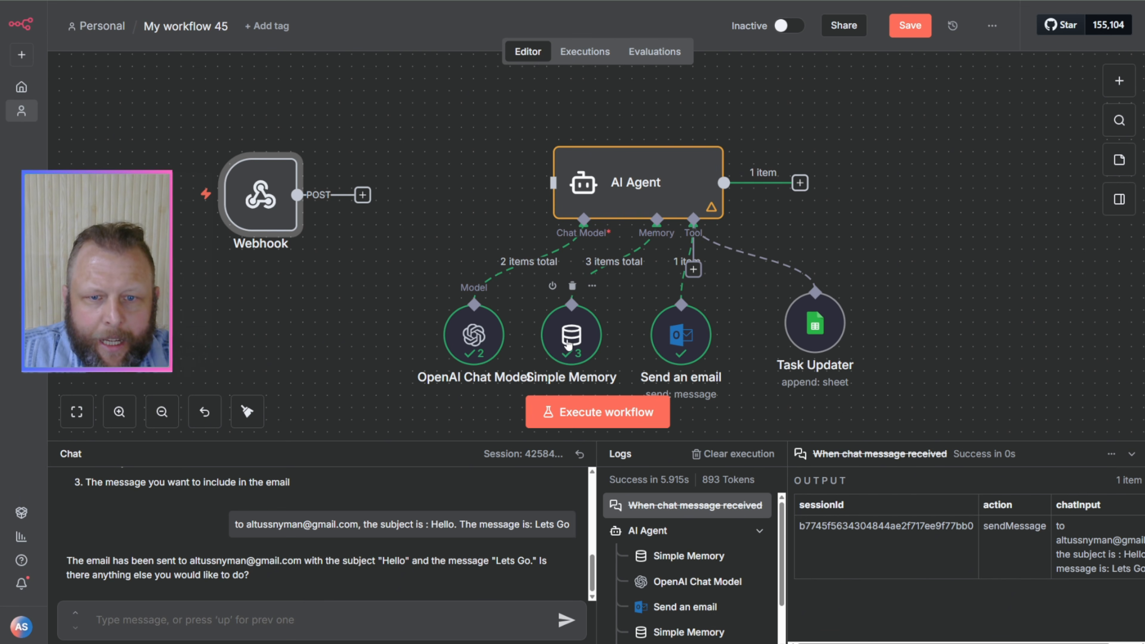
Step: Switch to n8n and check the Simple Memory node's session ID and session key settings
left_click(570, 343)
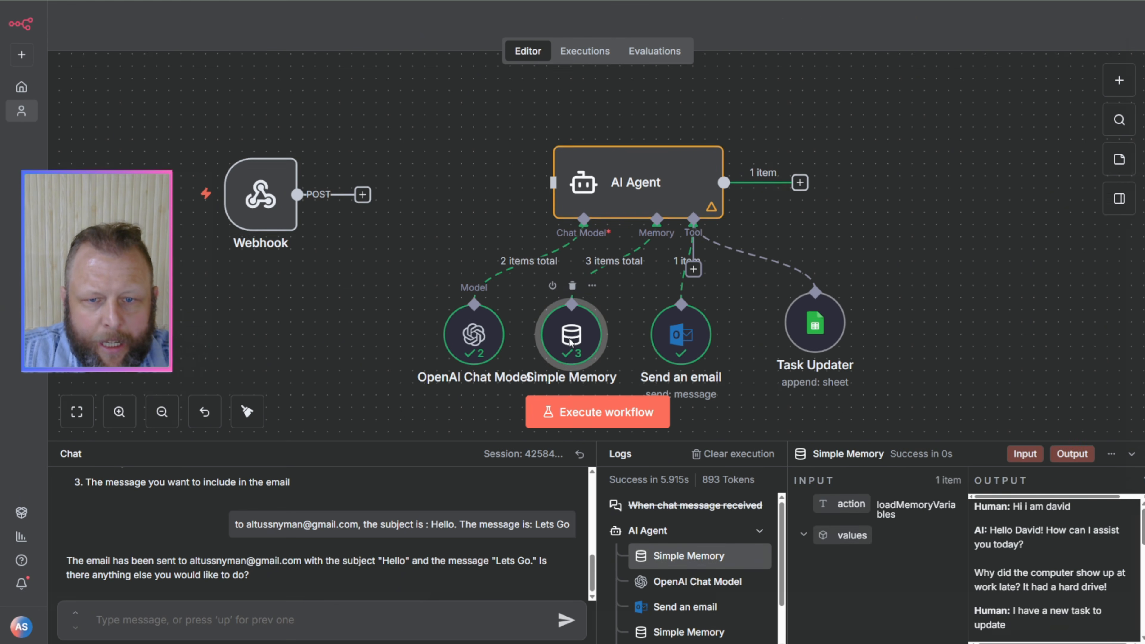
double_click(569, 343)
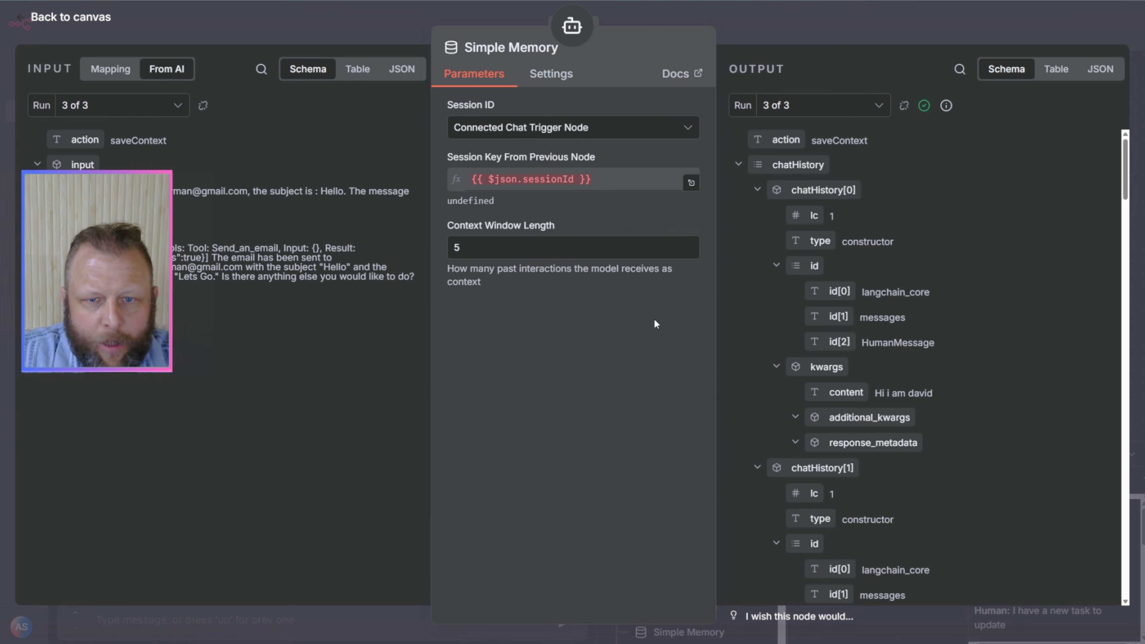
left_click(855, 38)
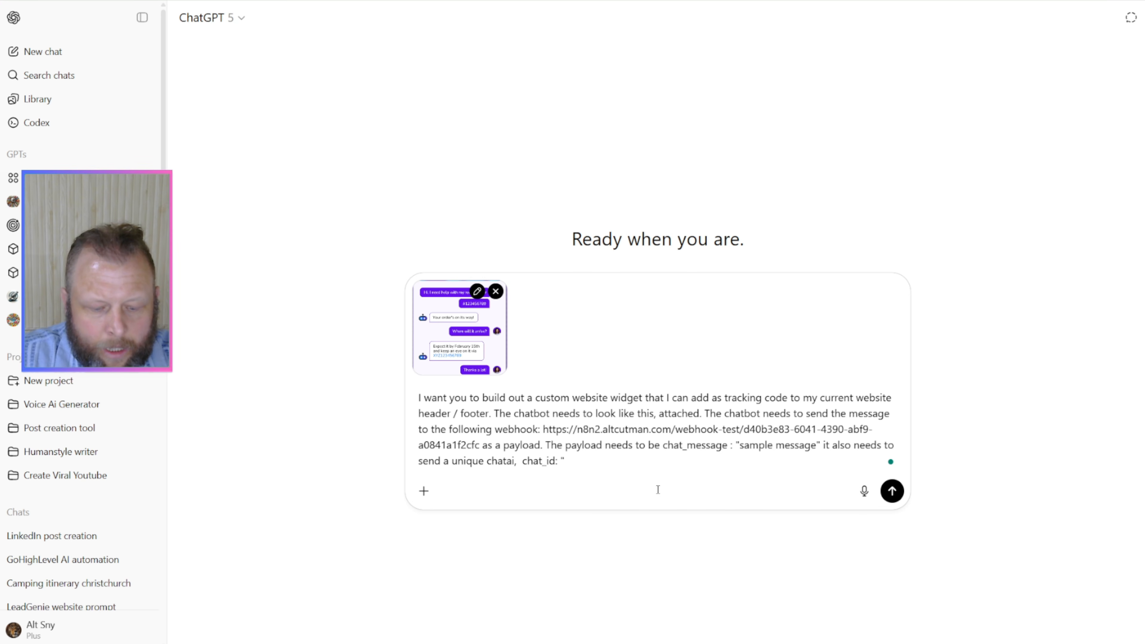
Step: Return to the ChatGPT prompt and give chat_id the sample value "234151"
type("234151\" ")
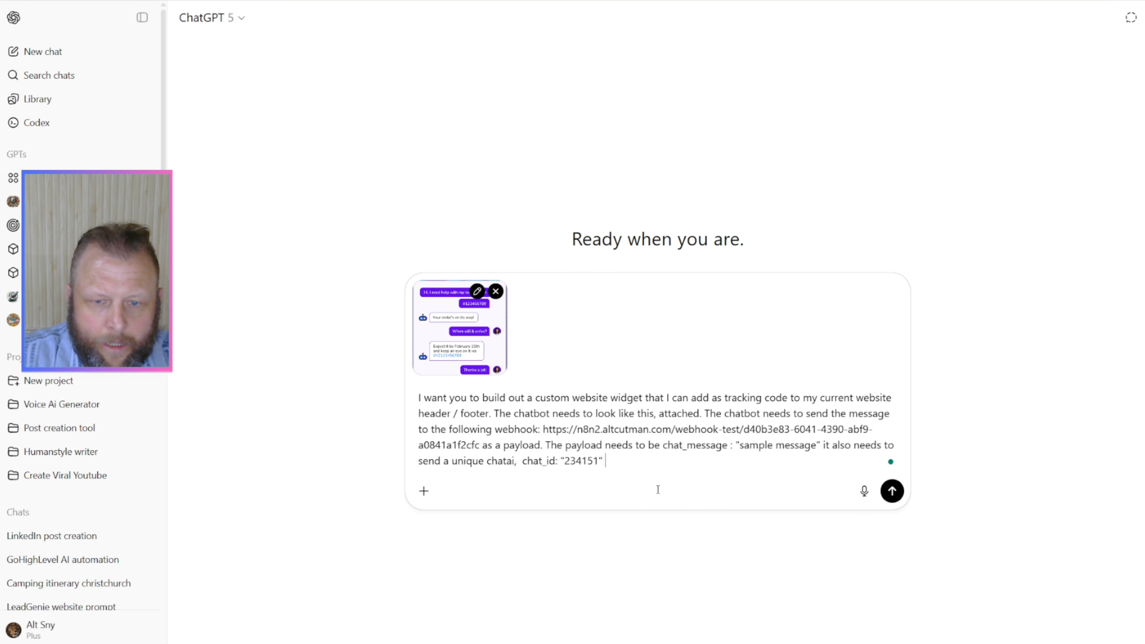
type("T")
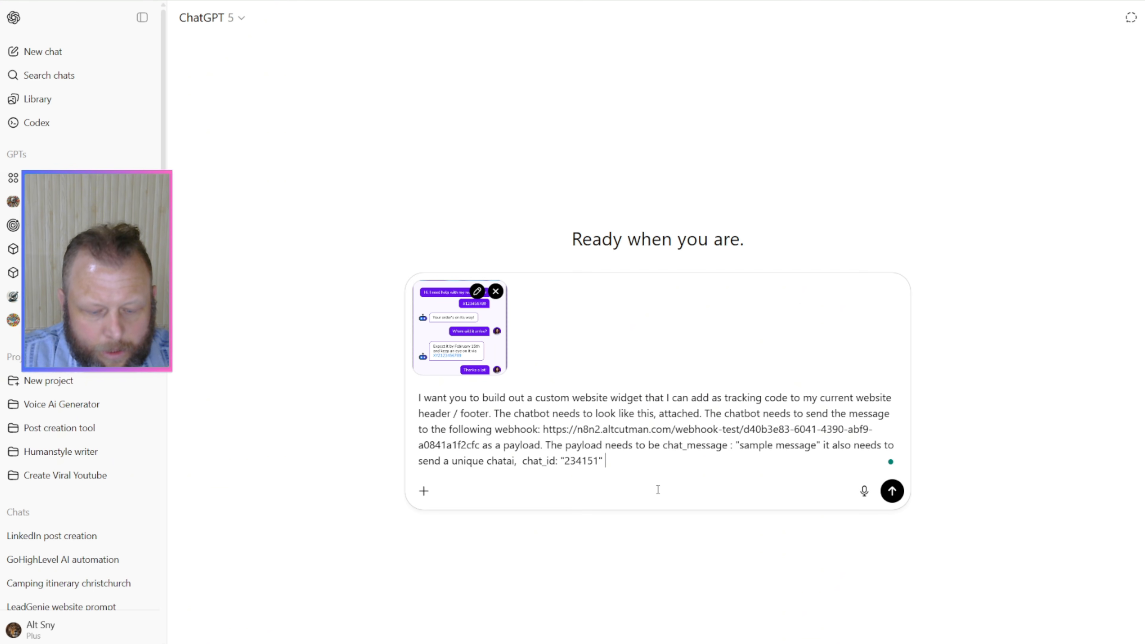
type("We need to wa")
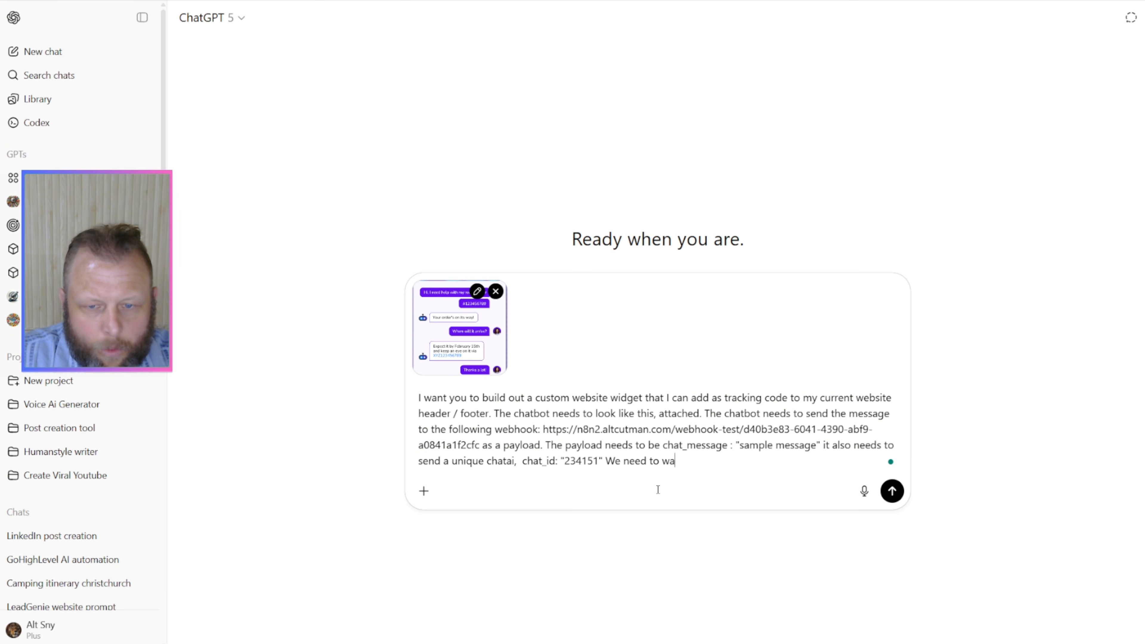
type("it for a web")
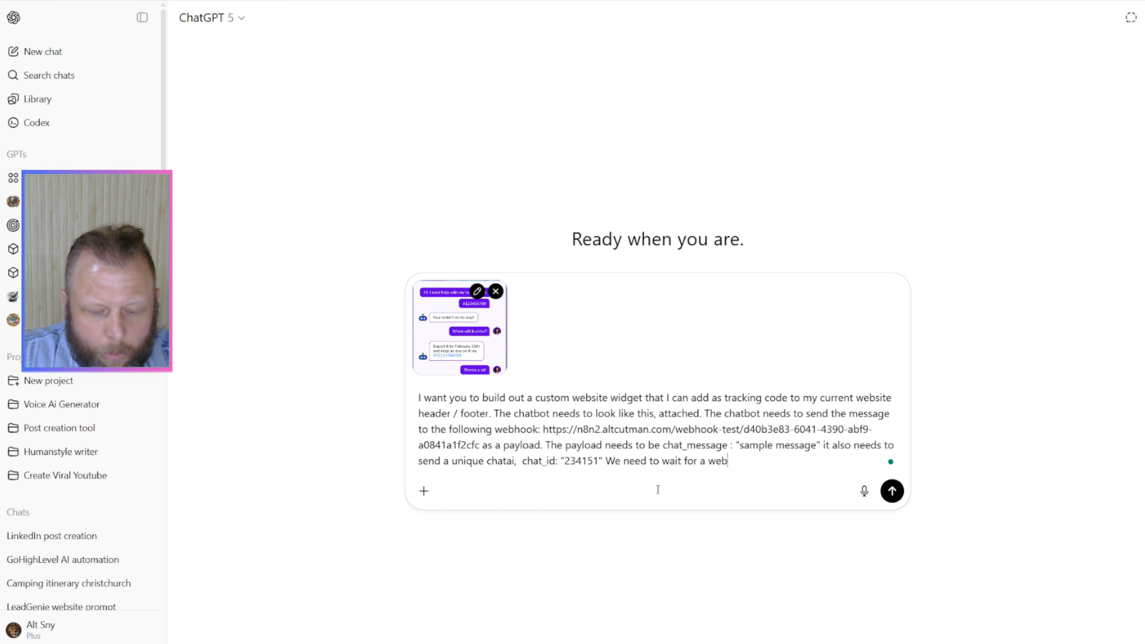
type("hook respo")
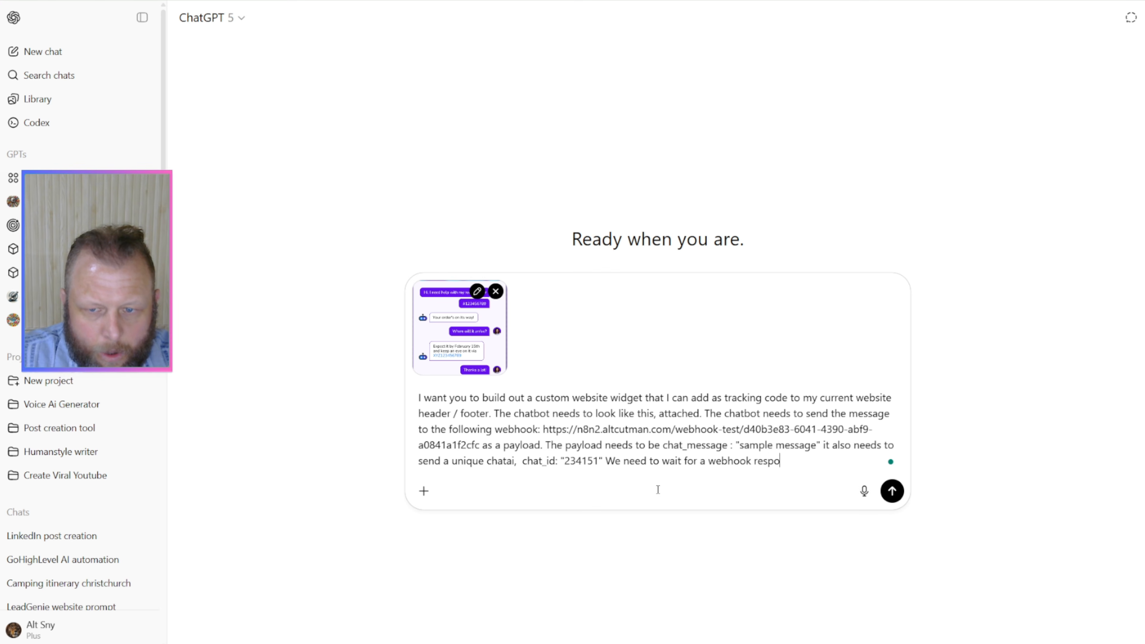
type("nse in the formwat")
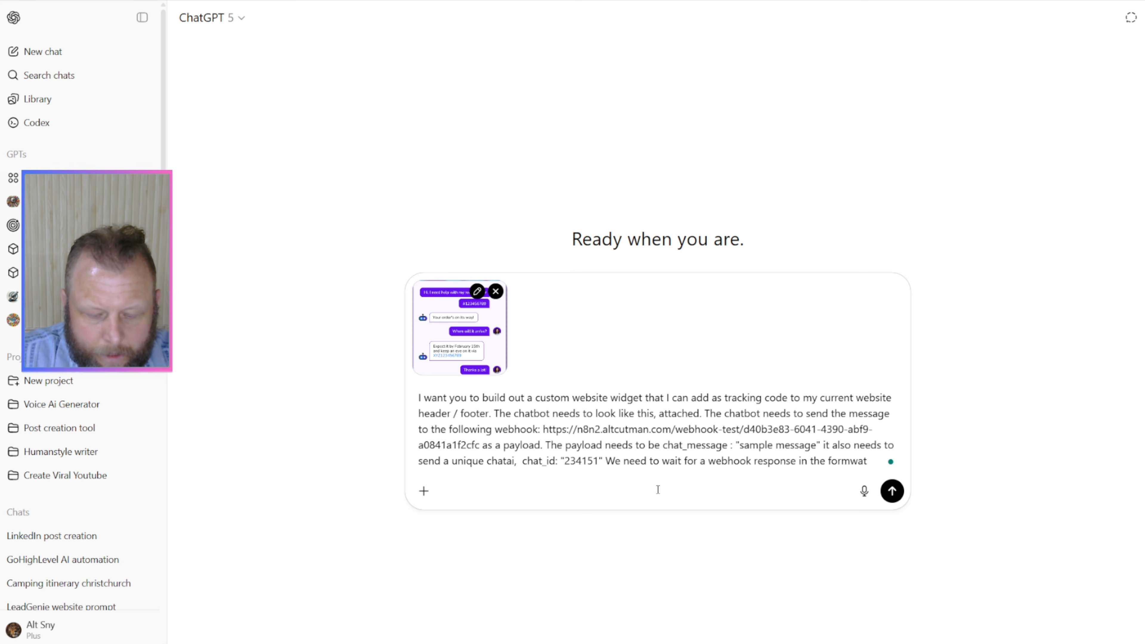
type(" , jason")
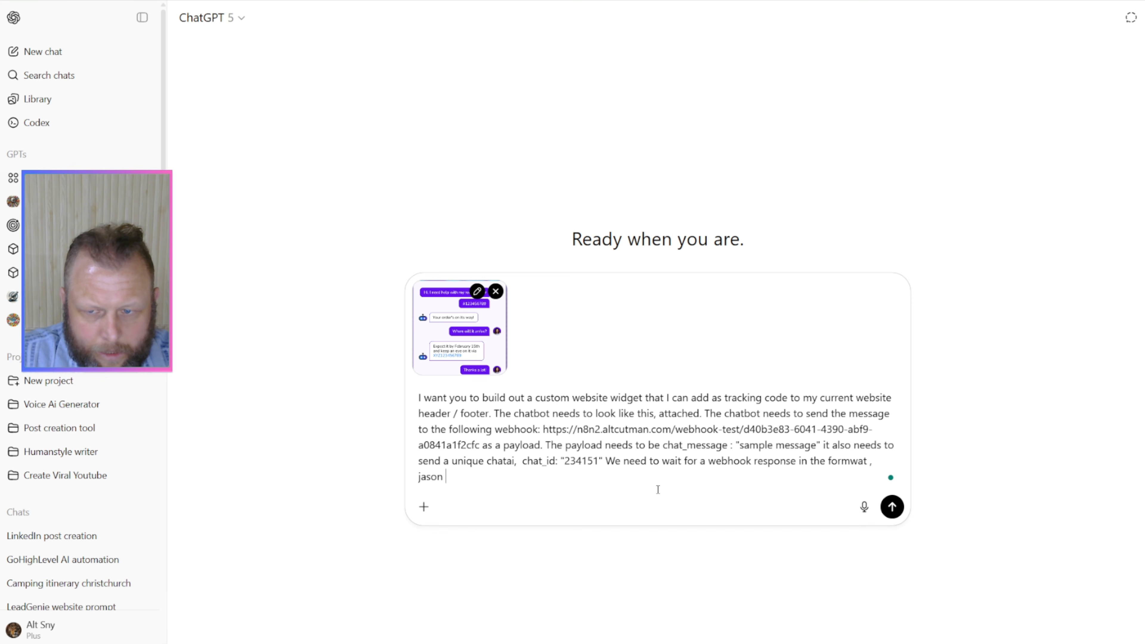
Step: Name the expected reply format in the prompt by adding ", json response :"
key("BackSpace")
key("BackSpace")
key("BackSpace")
key("BackSpace")
type("so")
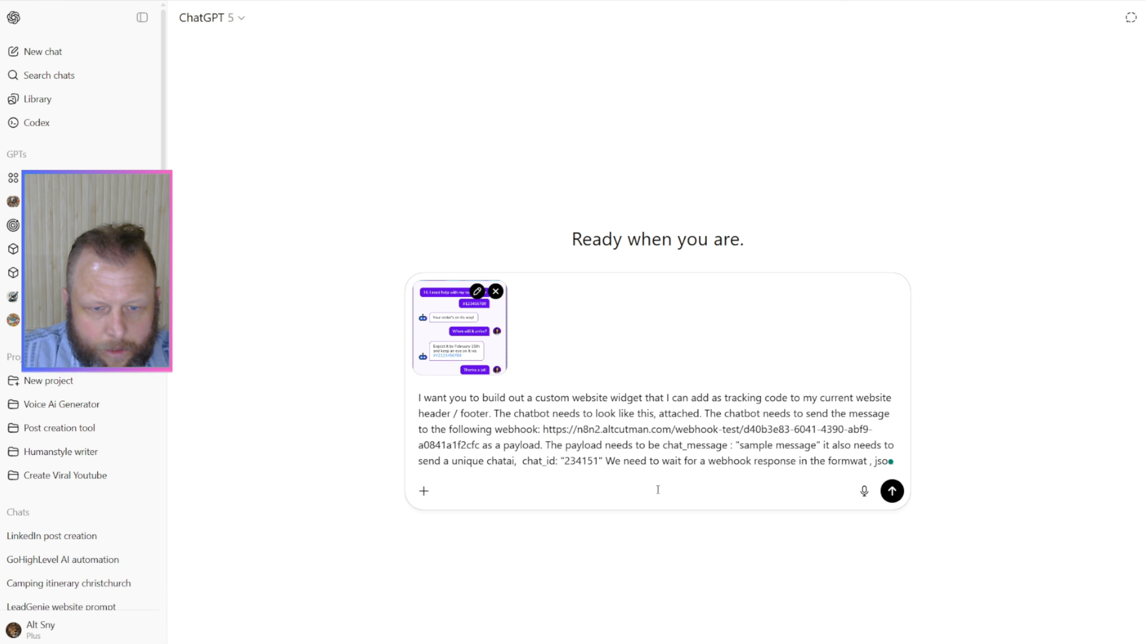
type("n respo")
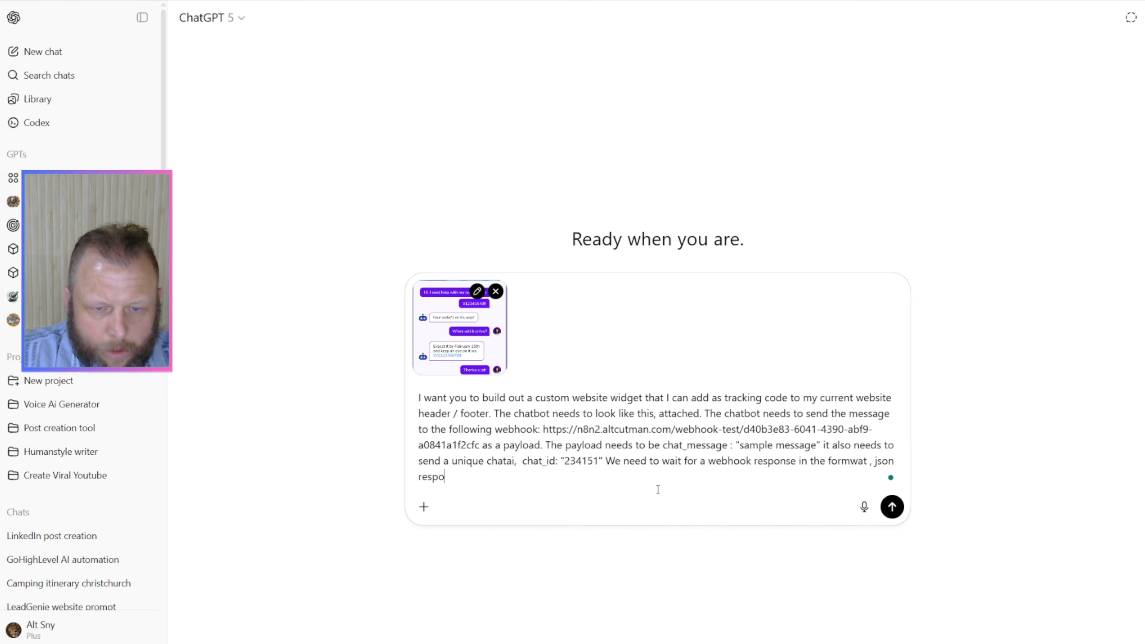
key("BackSpace")
key("BackSpace")
type("sponse ")
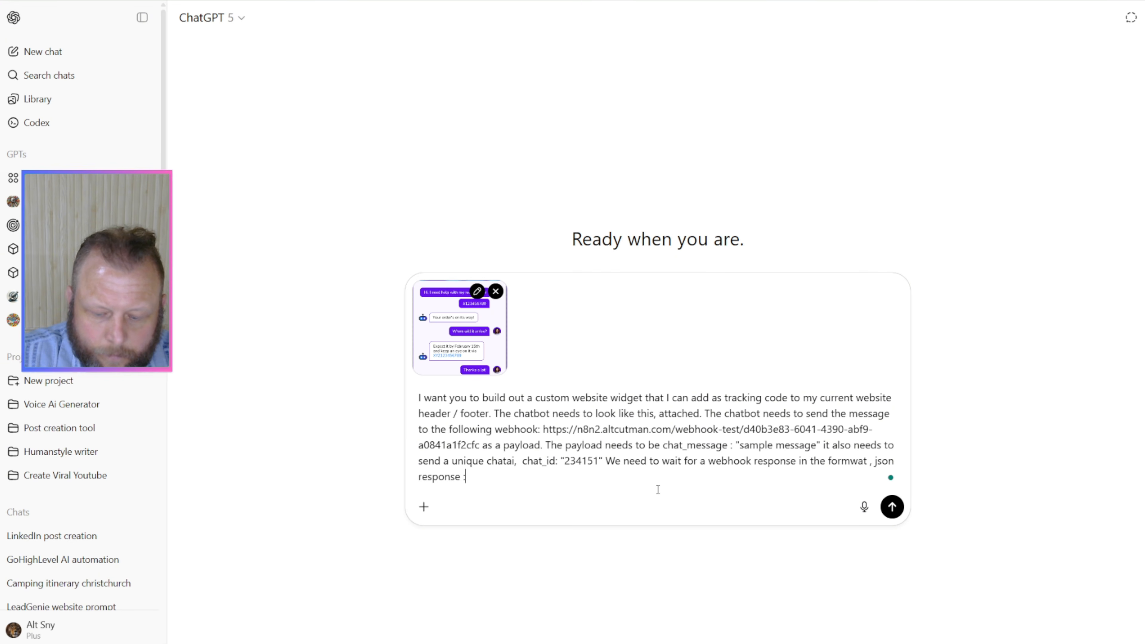
type(":")
Step: Add the sample response text "this is a reply" on the same line of the prompt
key("shift+Return")
key("BackSpace")
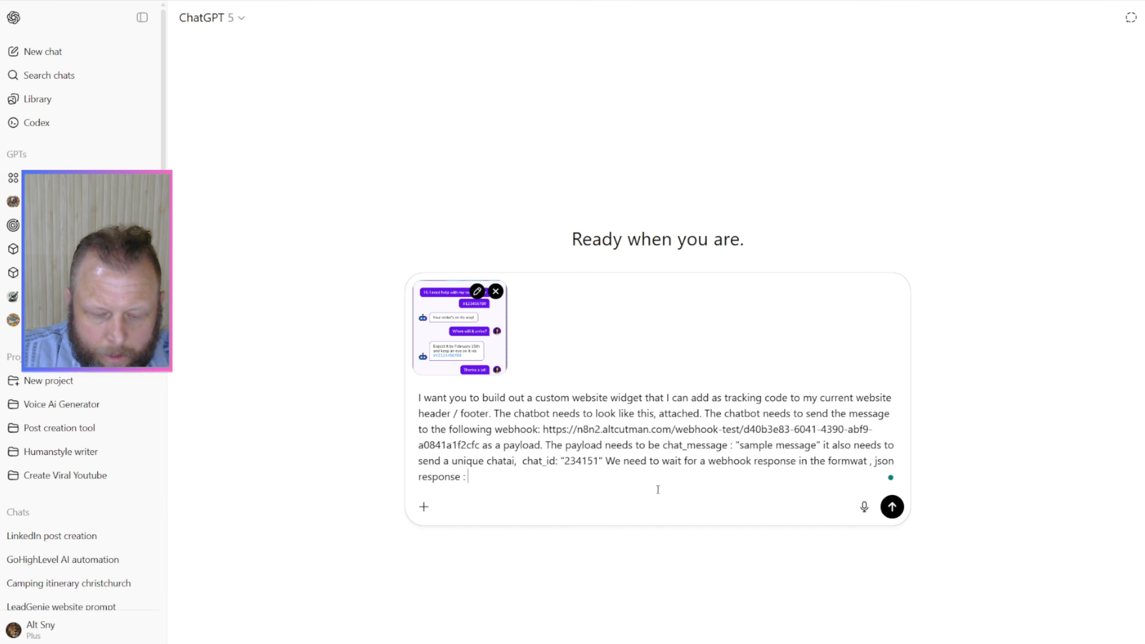
key("shift+Return")
type("\"")
key("BackSpace")
key("BackSpace")
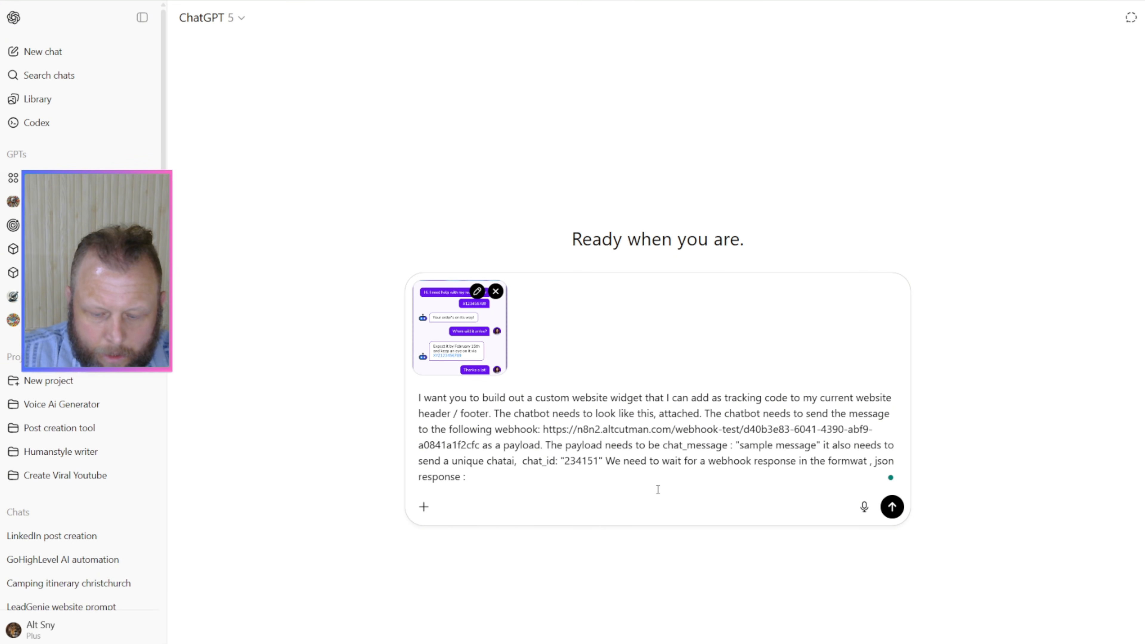
type("\"this is a ")
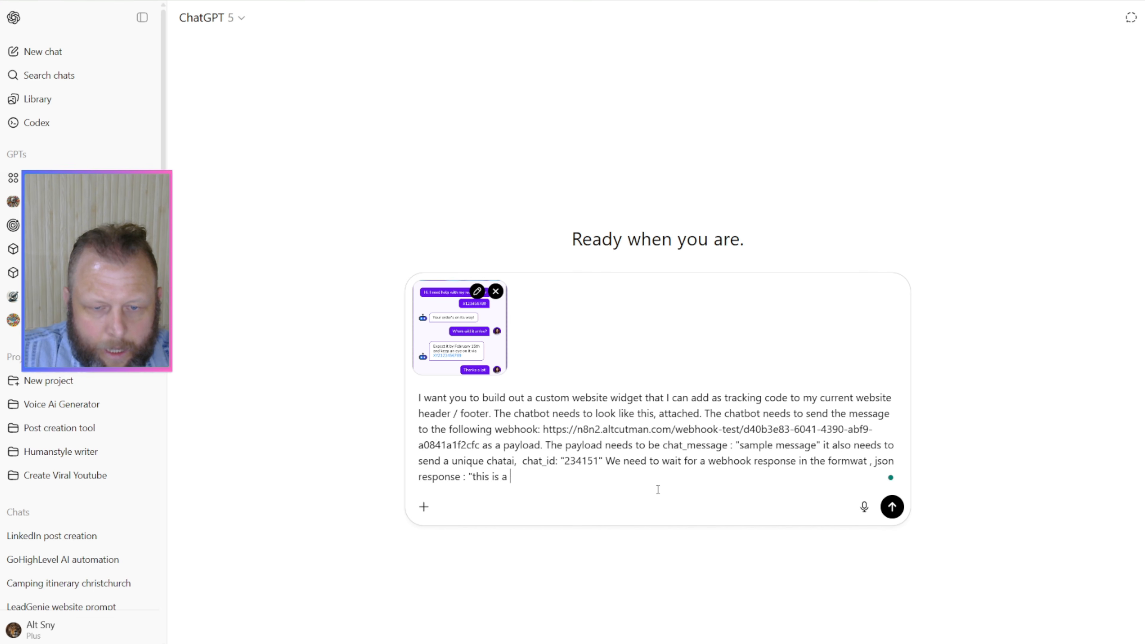
type("reply\"")
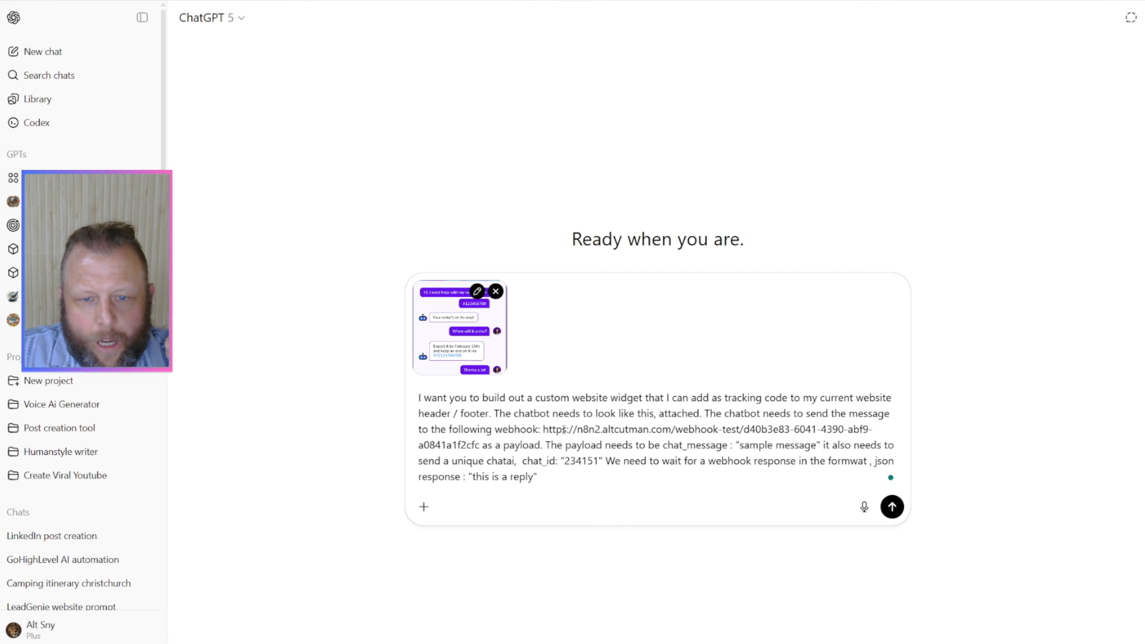
left_click_drag(563, 430, 757, 430)
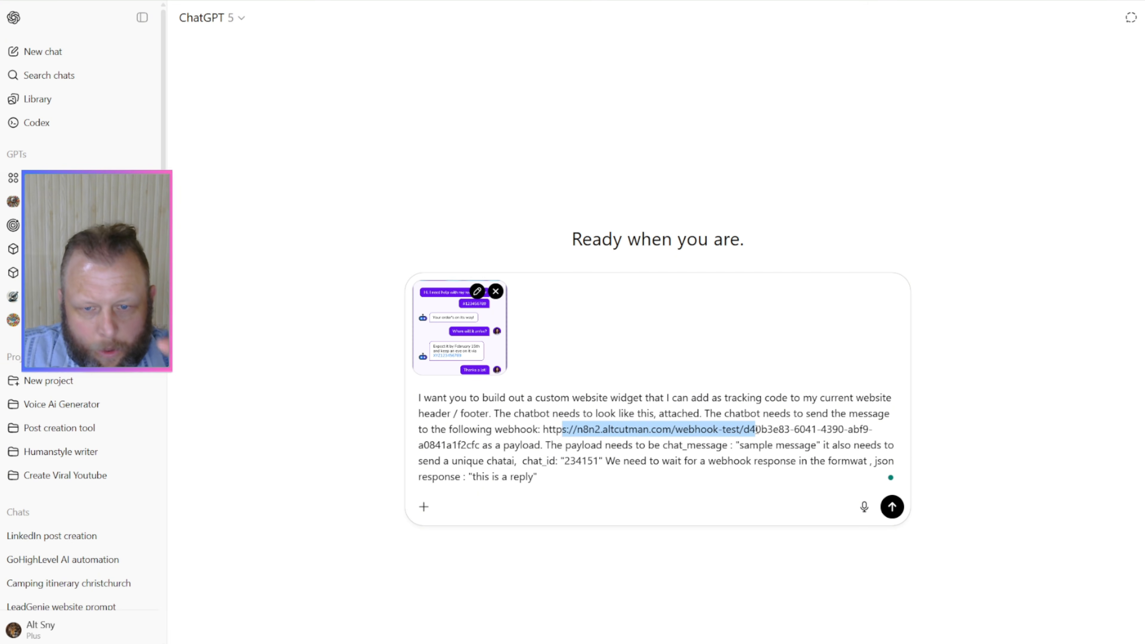
left_click(667, 478)
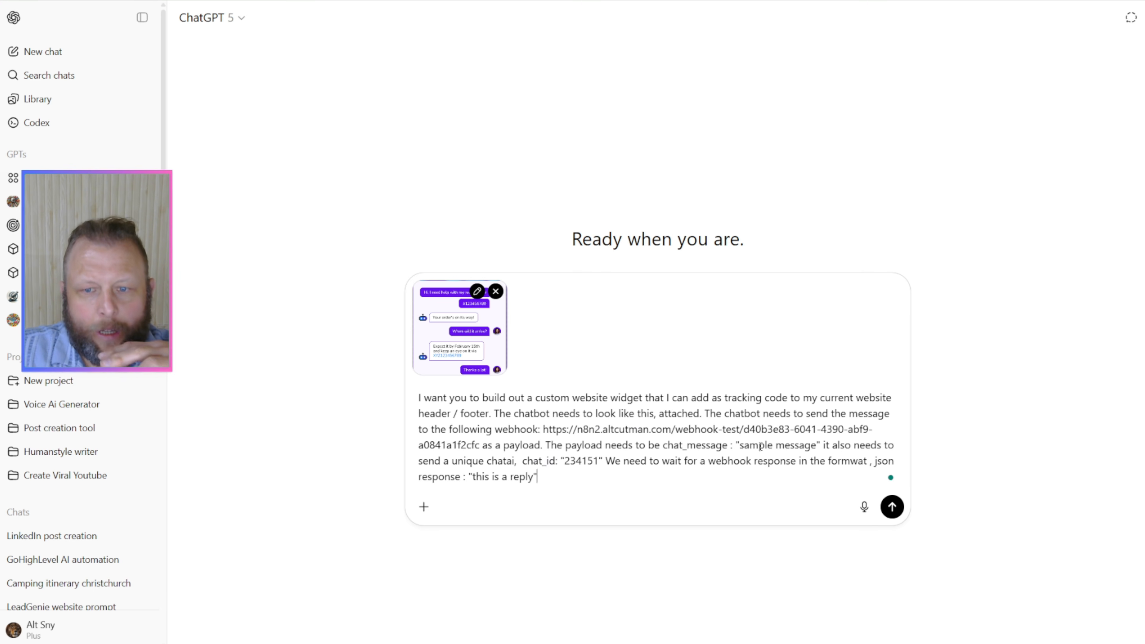
Step: Correct the word "chatai" in the prompt to read "chat iD"
left_click_drag(751, 449, 775, 450)
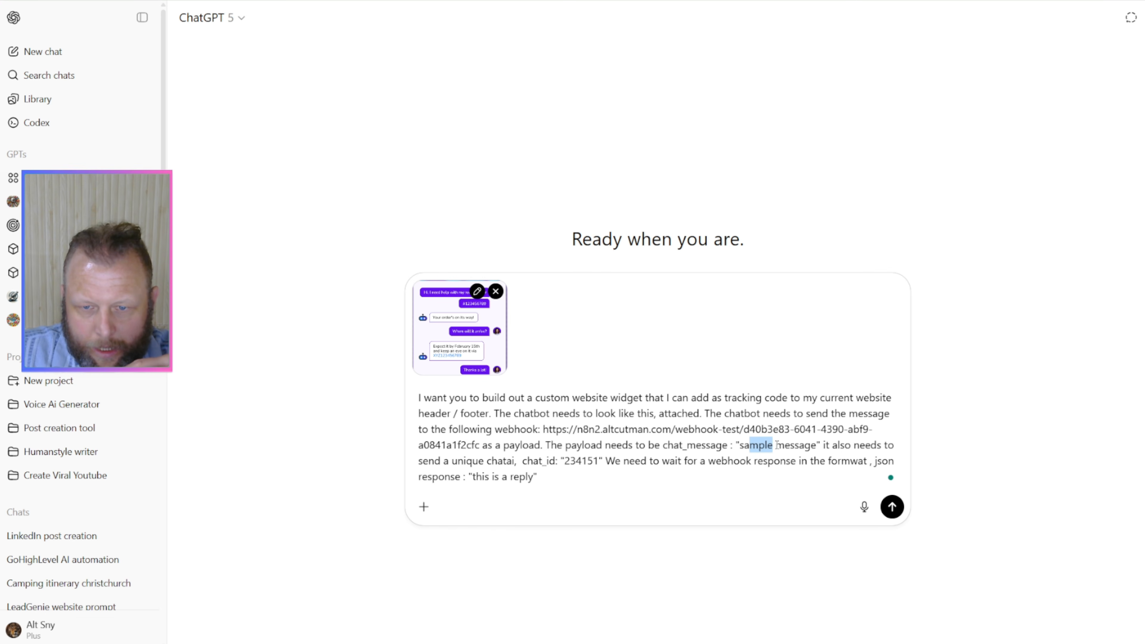
left_click_drag(667, 446, 706, 446)
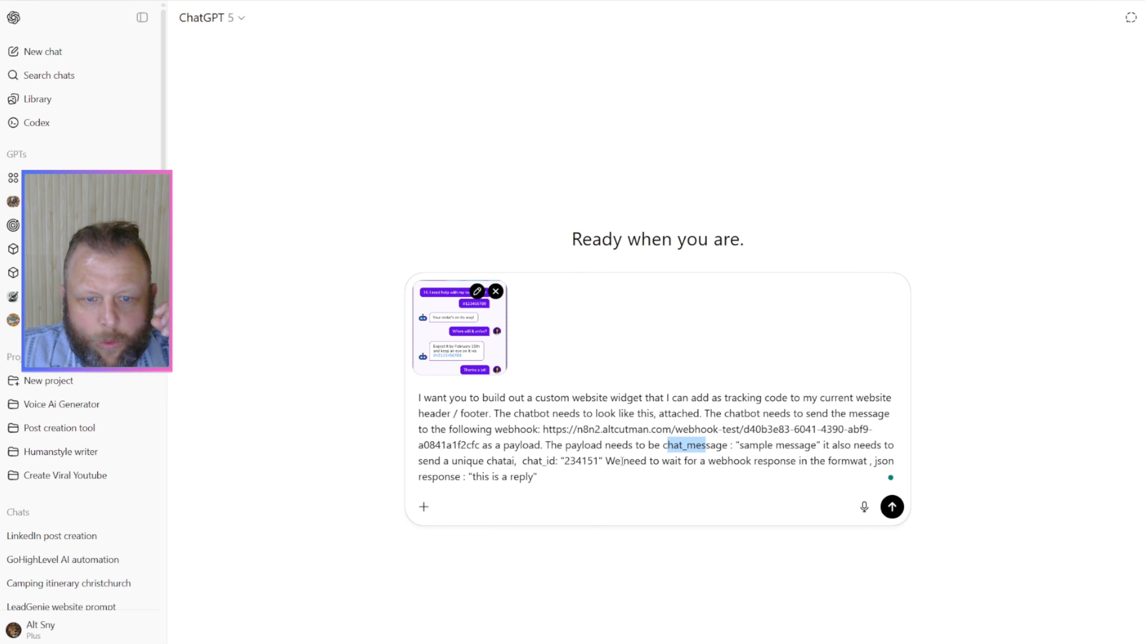
left_click(505, 463)
key("Delete")
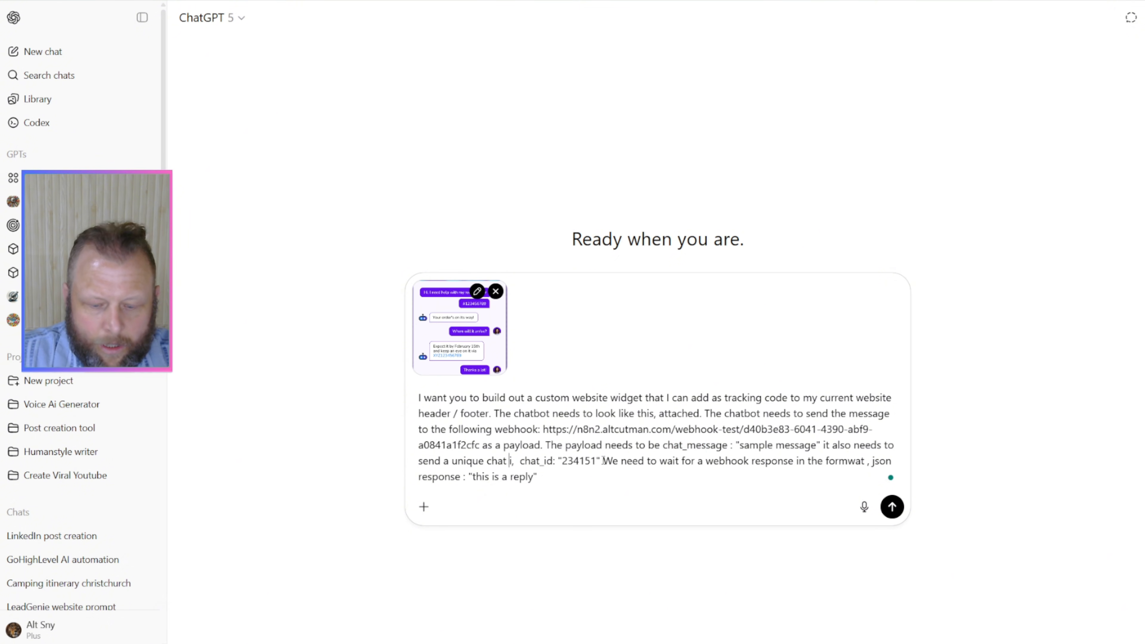
type("D")
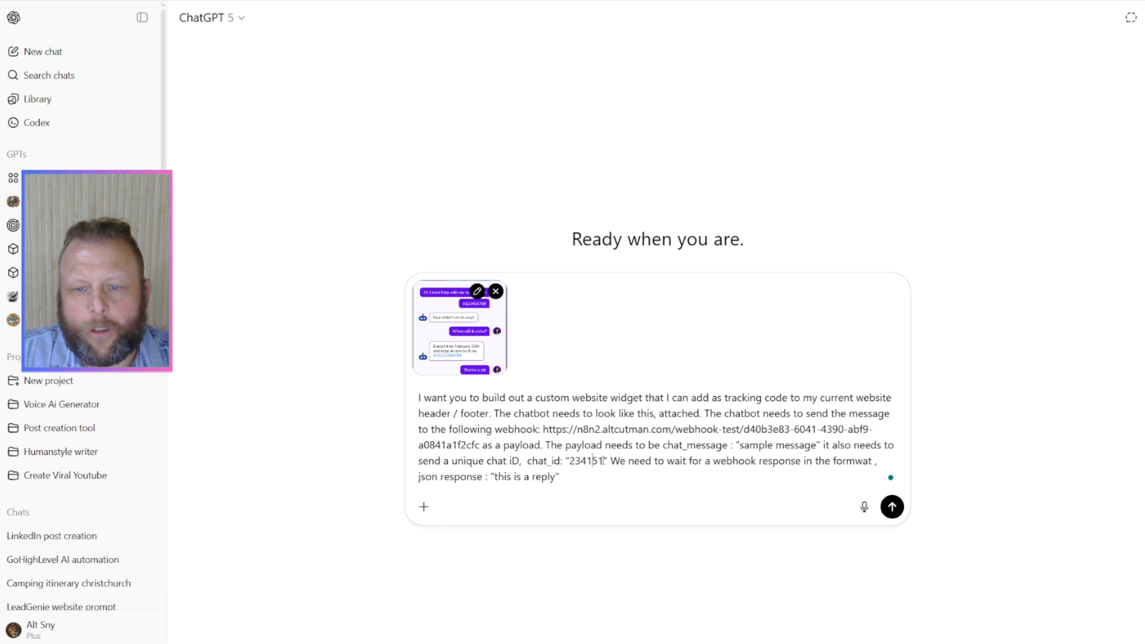
Step: Correct the misspelled word "formwat" in the webhook response sentence to "format"
key("ctrl+Right")
key("ctrl+Right")
key("ctrl+Right")
key("ctrl+Right")
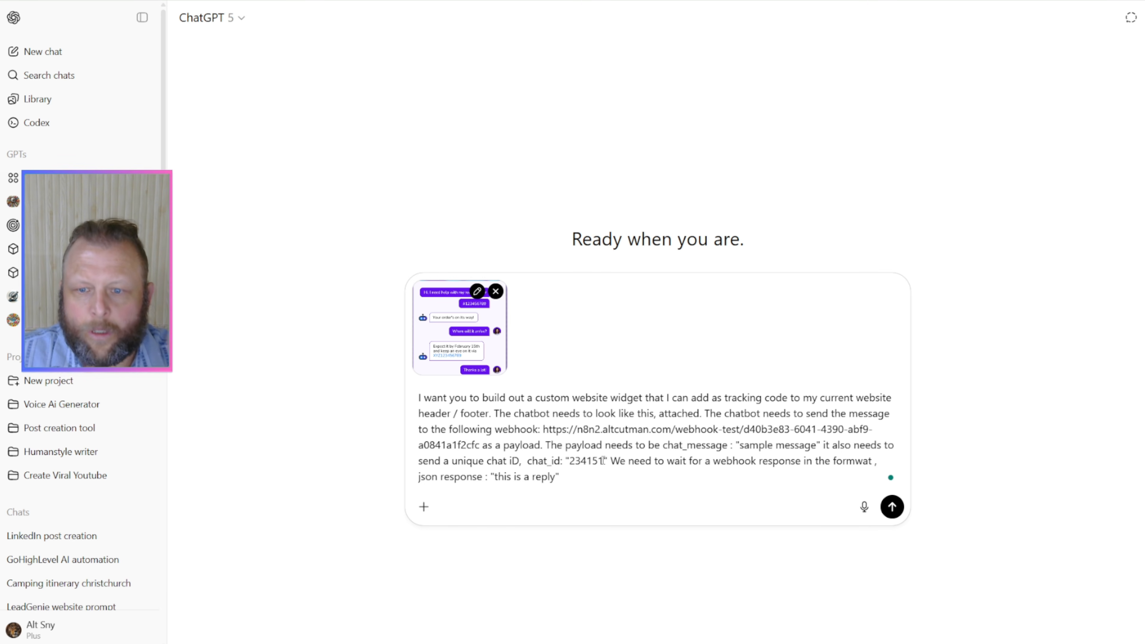
left_click(856, 461)
key("BackSpace")
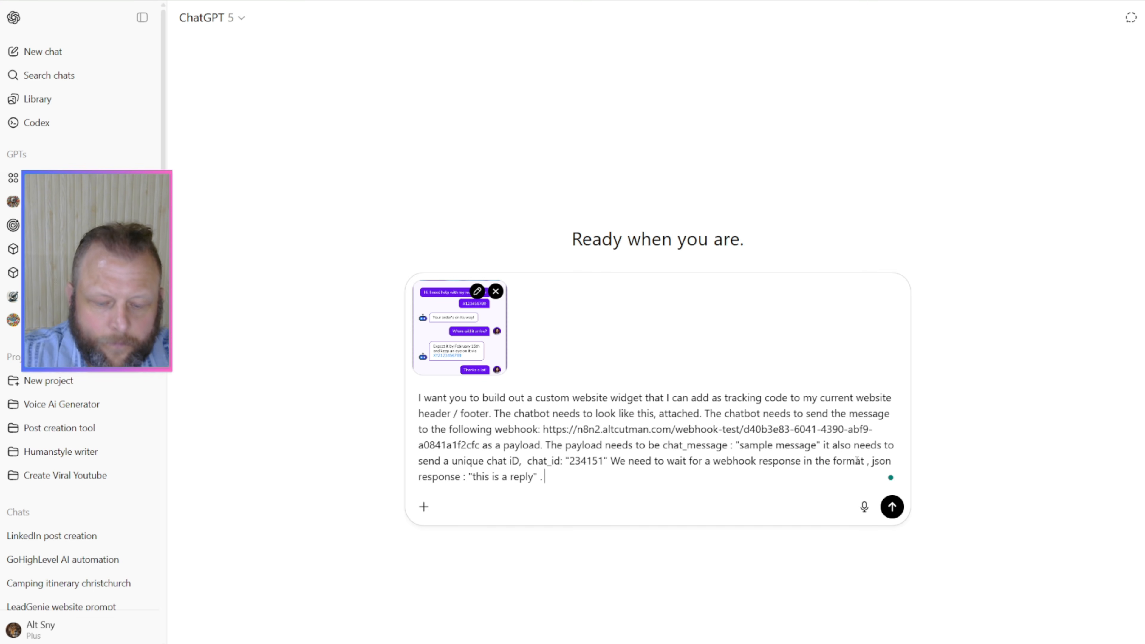
Step: Add the sentence "I want you to style it like a website chatbot on the botton right" to the end of the prompt
type("want you to")
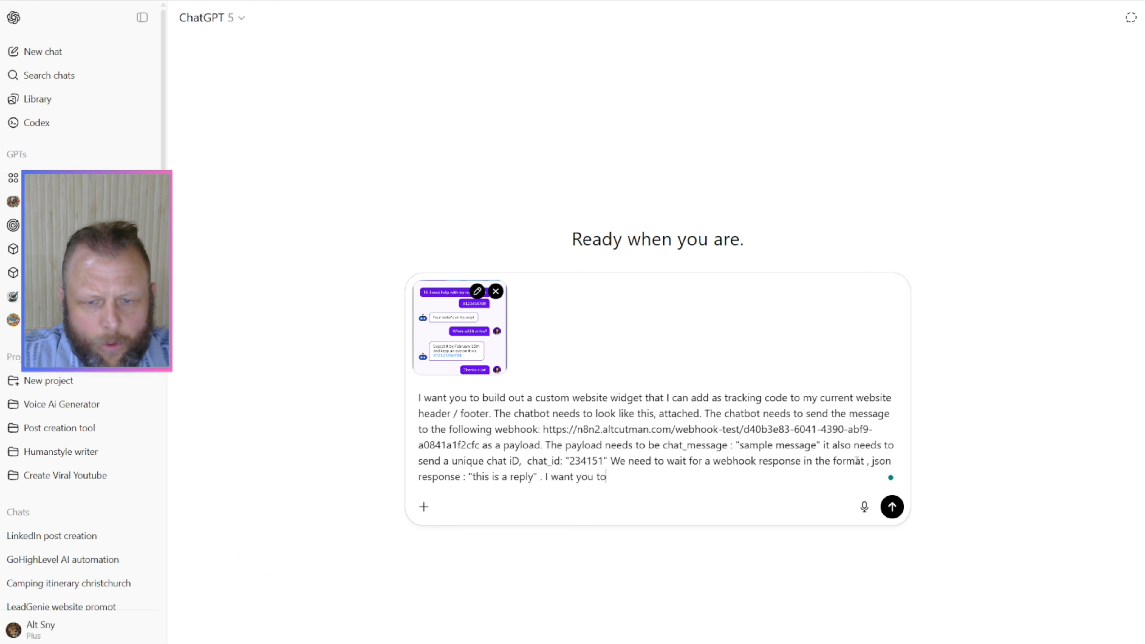
type(" style it l")
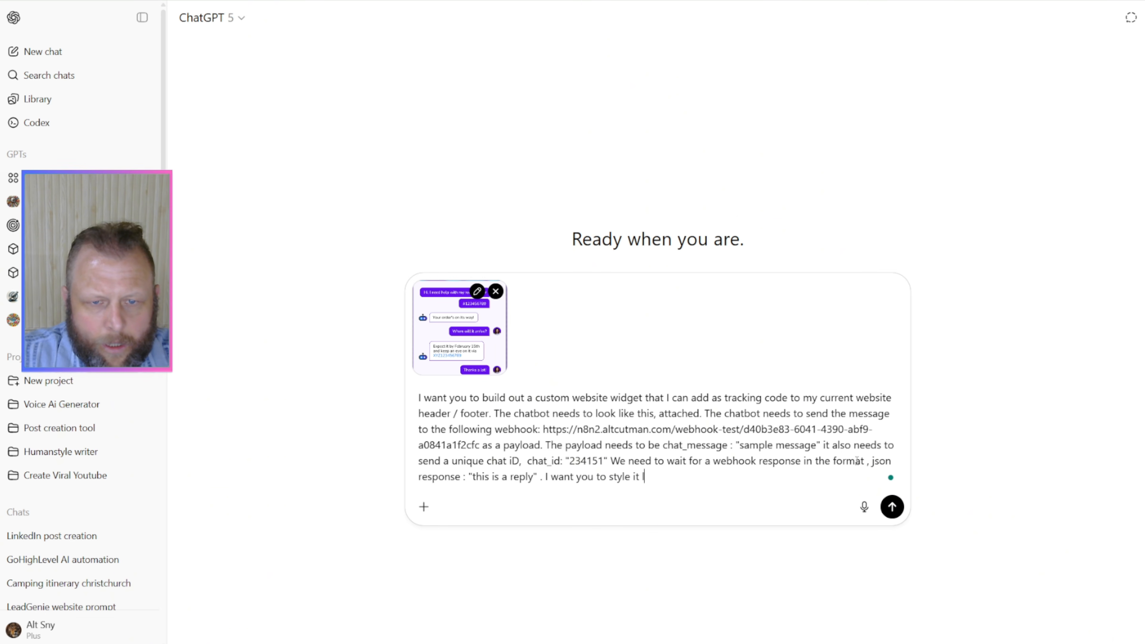
type("ike a ")
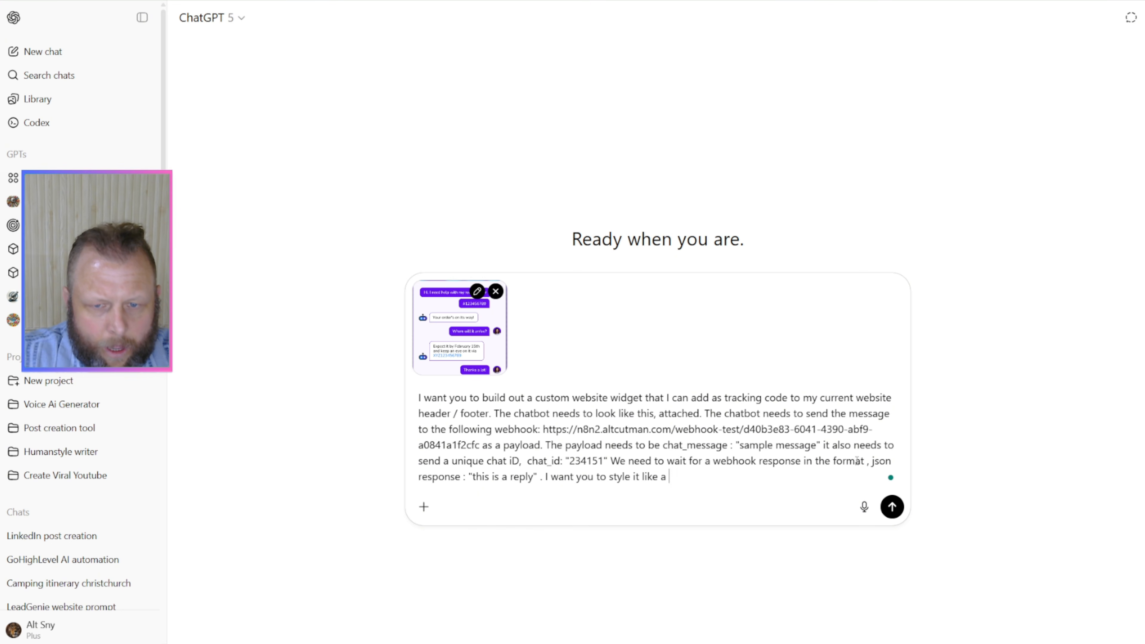
type("website chatbo")
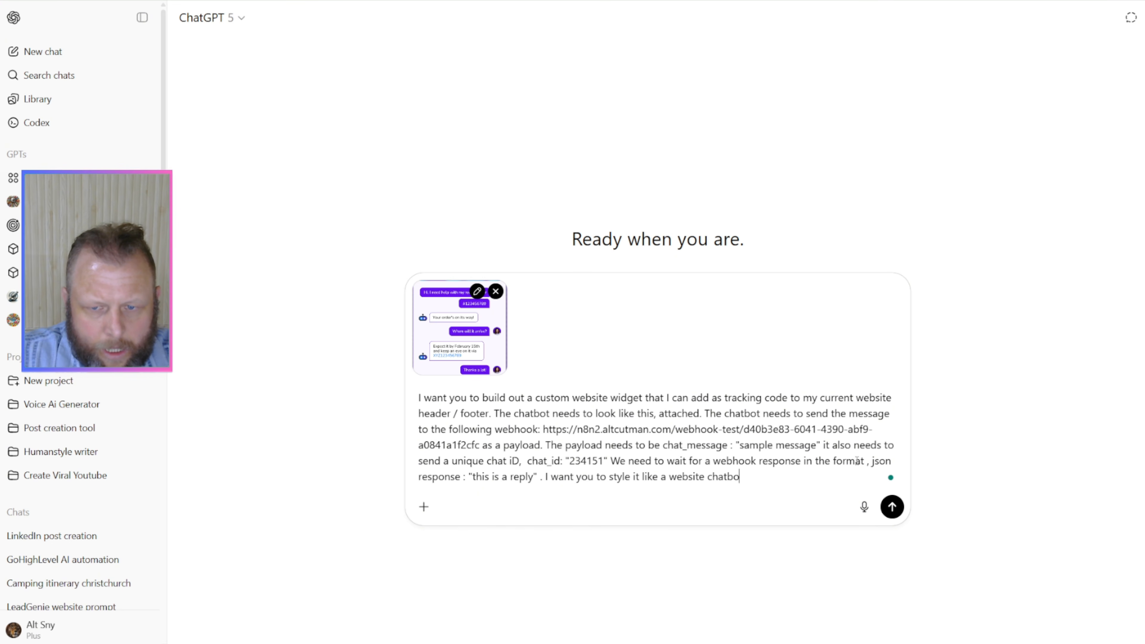
type("t on the botto")
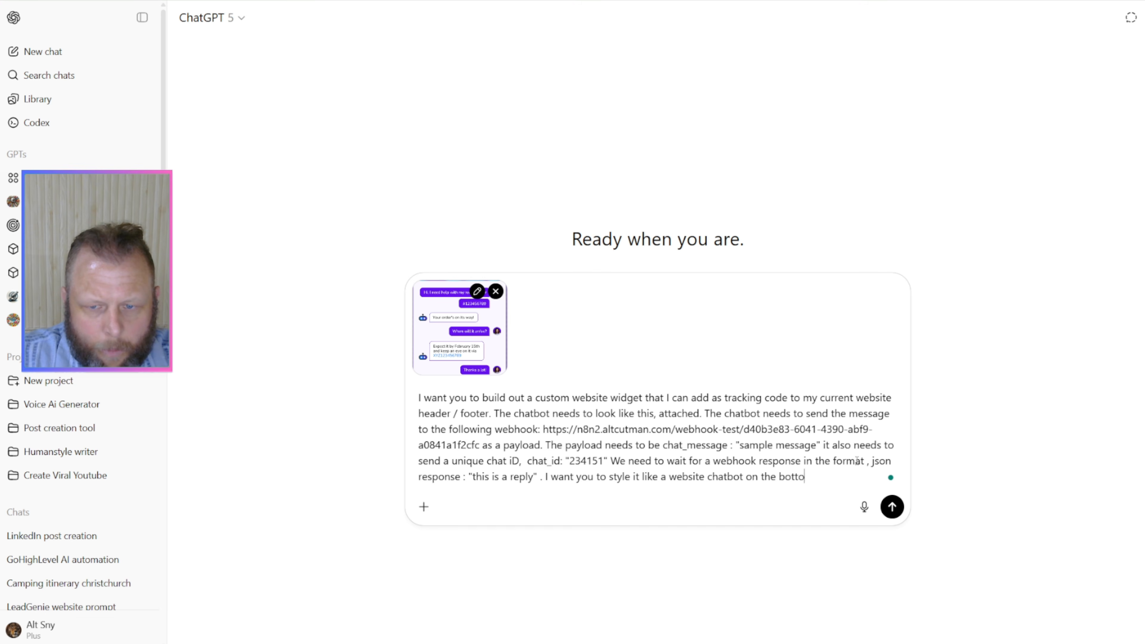
type("n right")
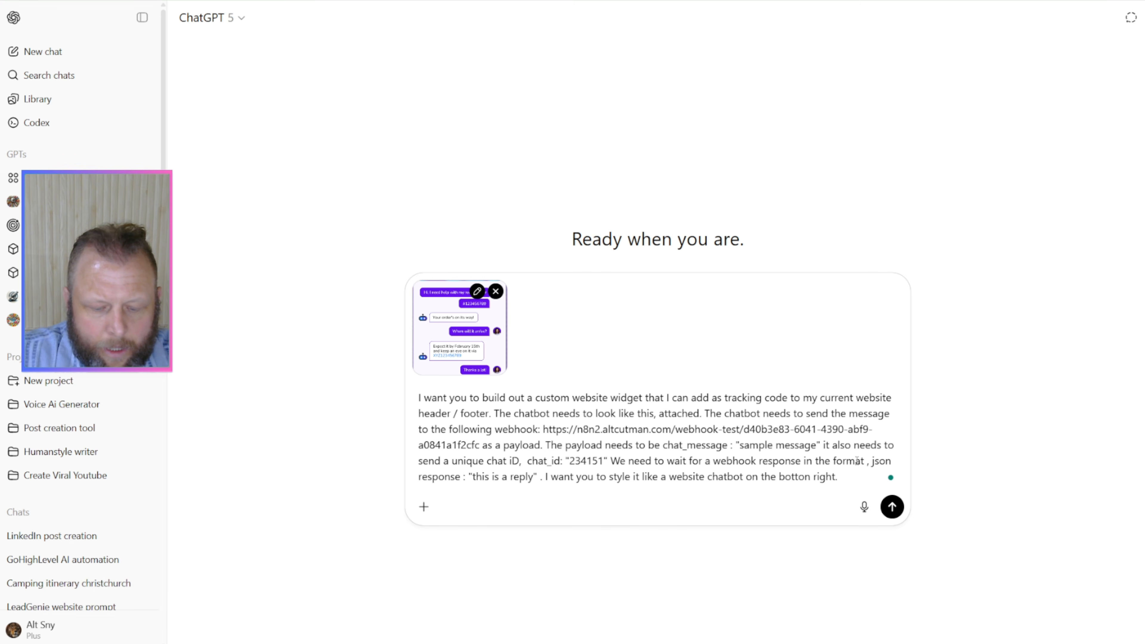
type(". Click ipen")
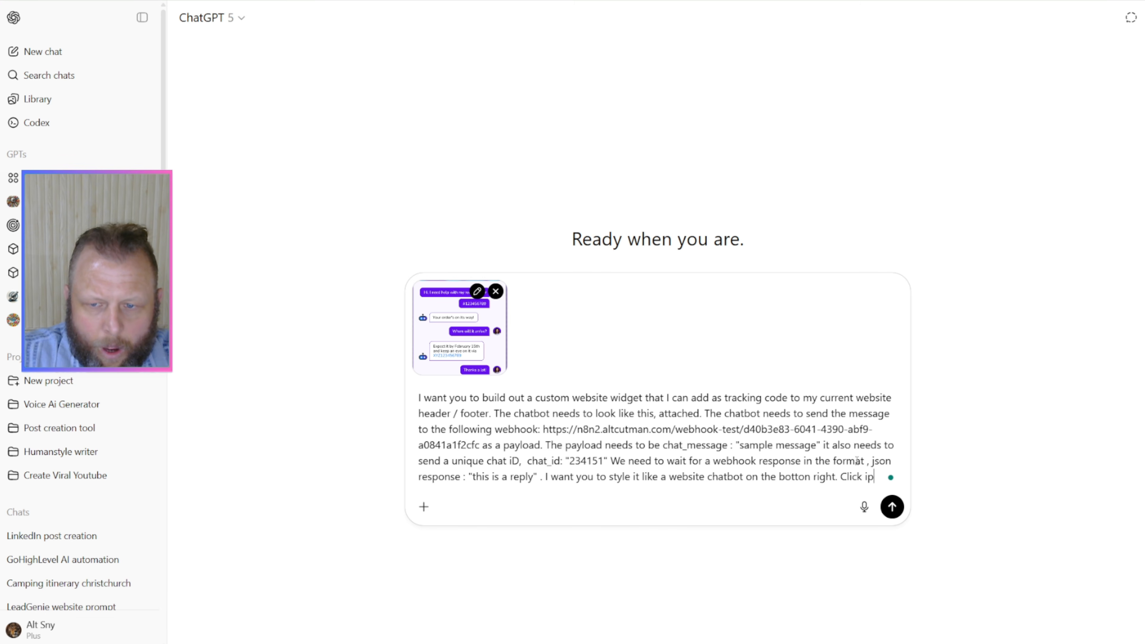
Step: Add the short instruction "Click open it." after the styling sentence in the prompt
key("BackSpace")
key("BackSpace")
key("BackSpace")
type("op")
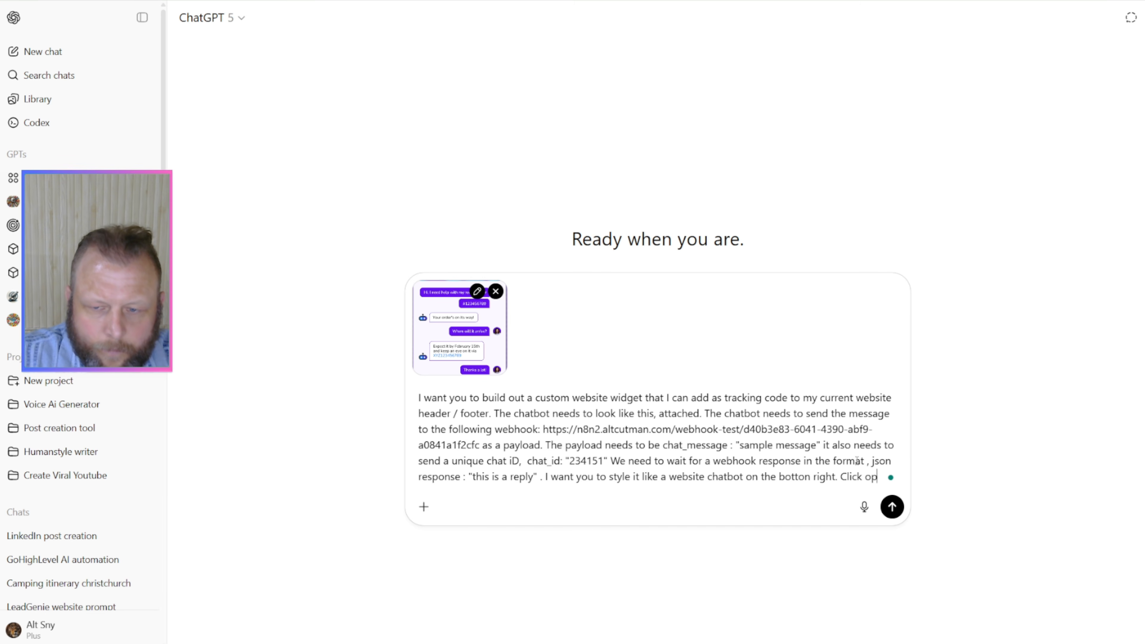
type("en it. While ")
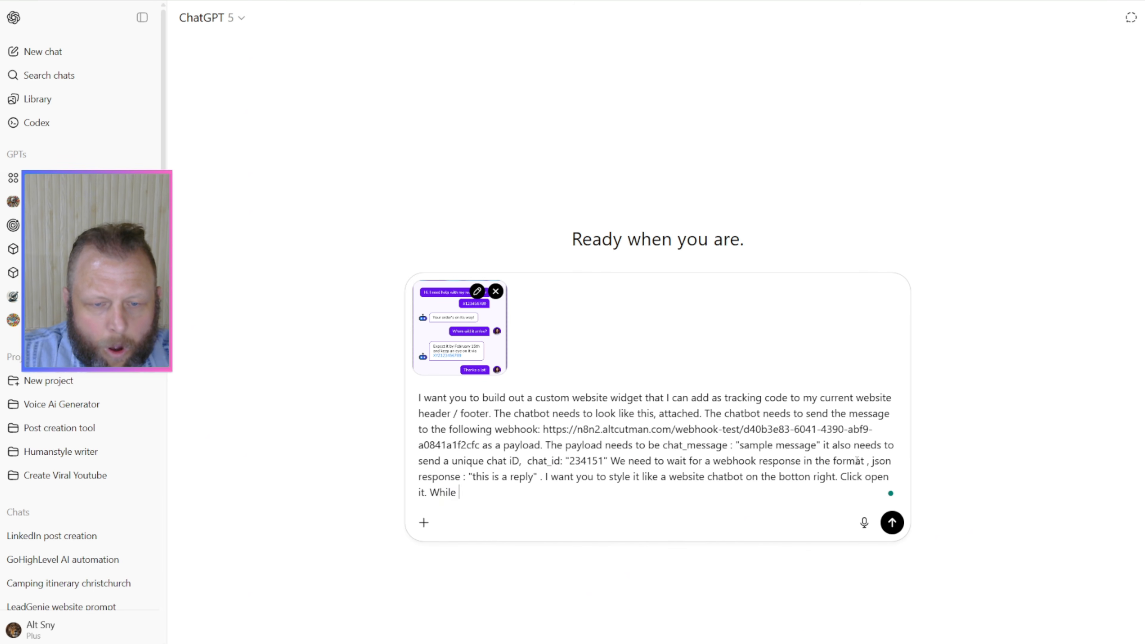
type("waiting for th")
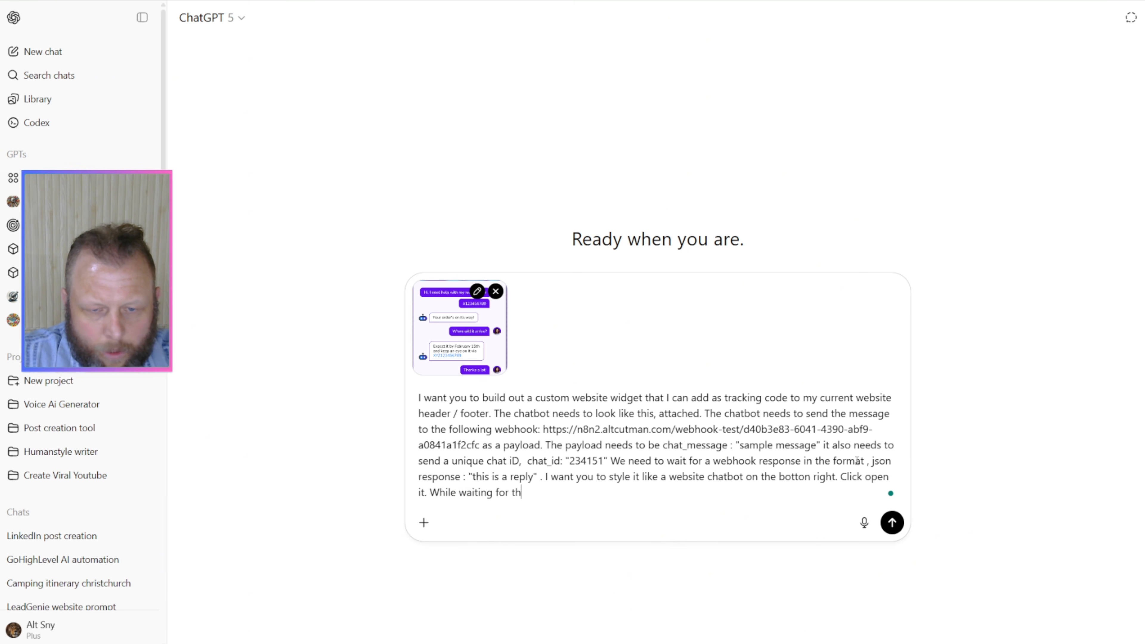
type("e respons it needs the ")
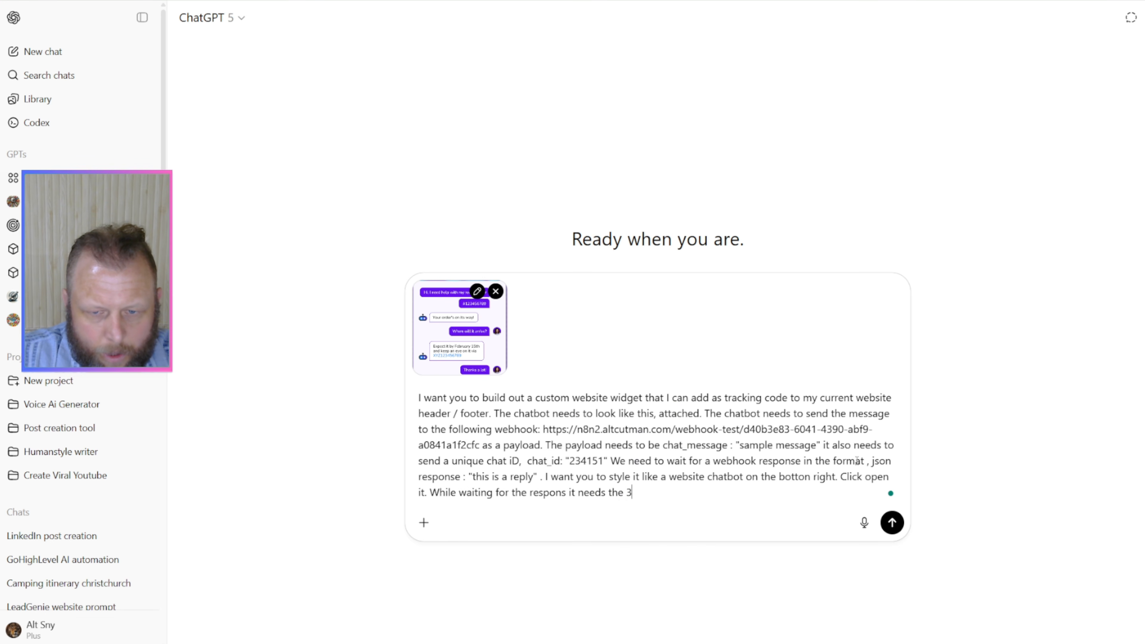
type("3 ...")
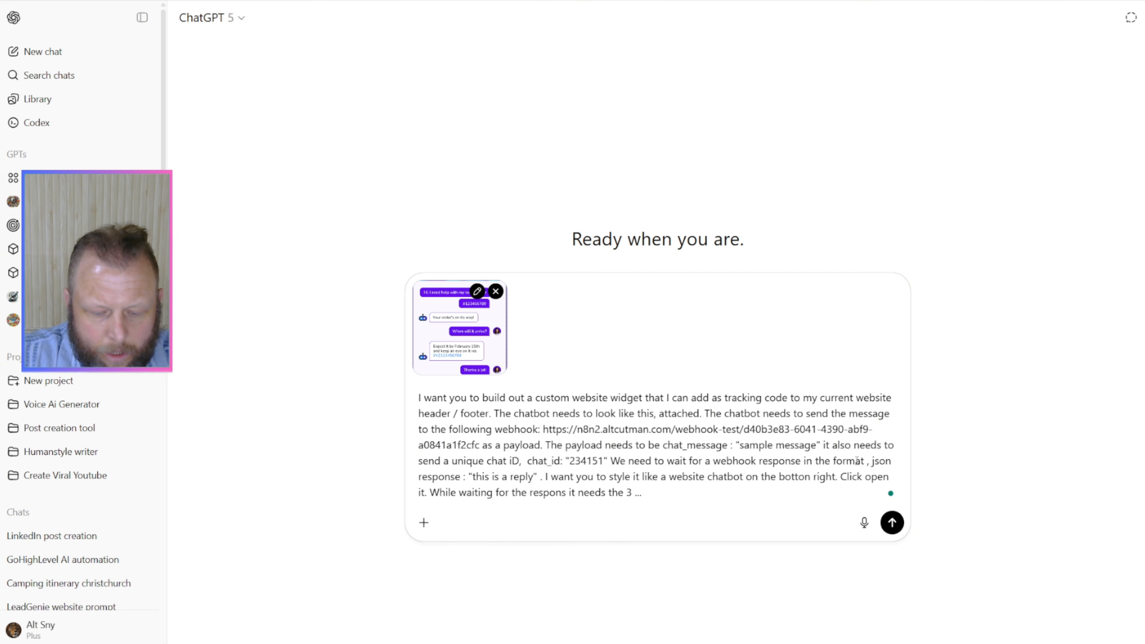
type(" animations.")
Step: Finish the prompt with "While waiting for the respons it needs the 3 ... animations." and submit it
key("Return")
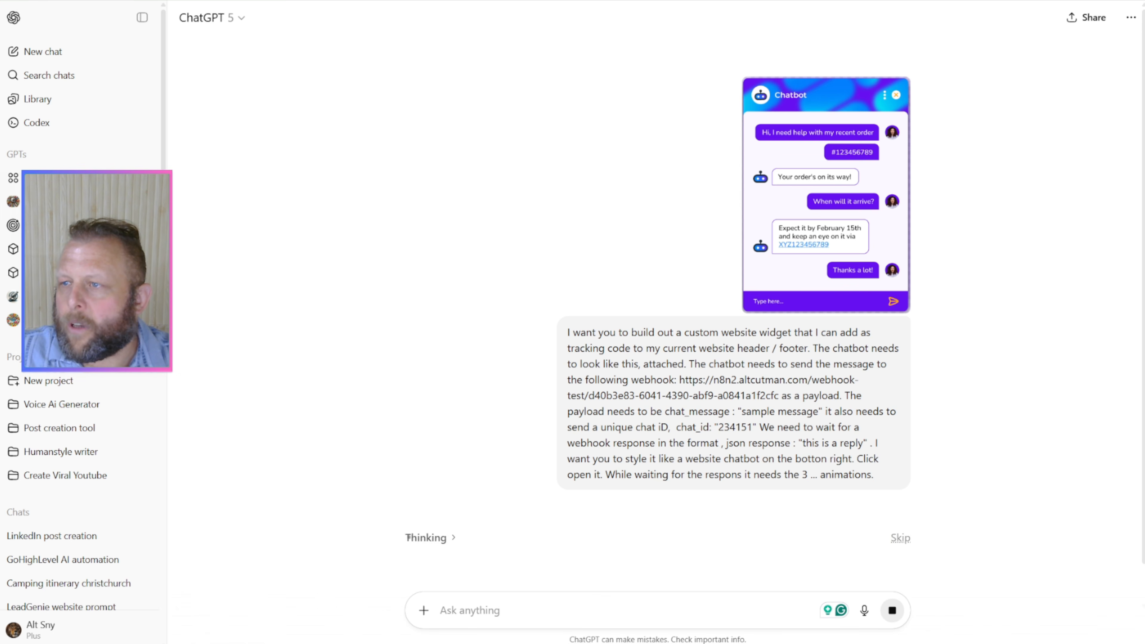
Step: Switch to the GoHighLevel page builder and delete all of the page's header tracking code
left_click_drag(1144, 90, 904, 80)
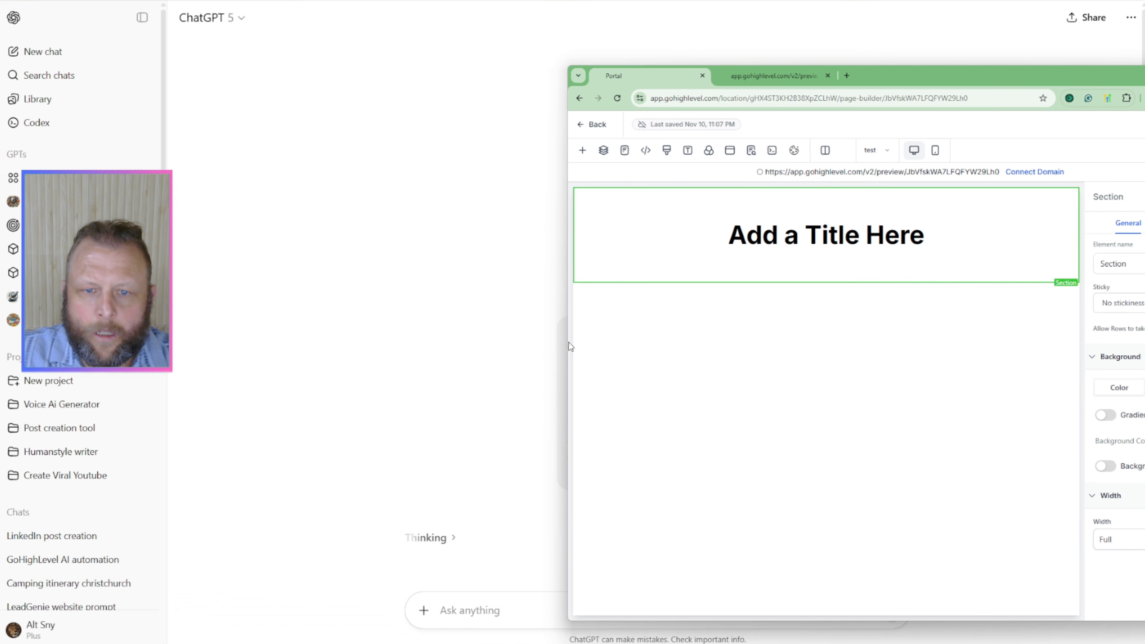
left_click_drag(569, 348, 361, 347)
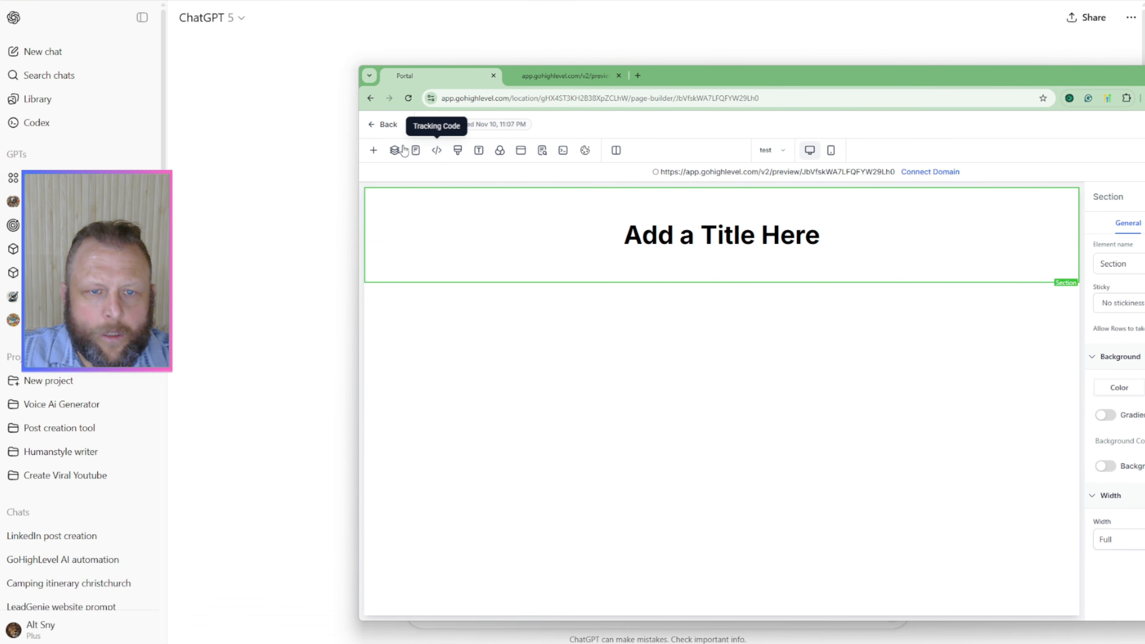
left_click(437, 151)
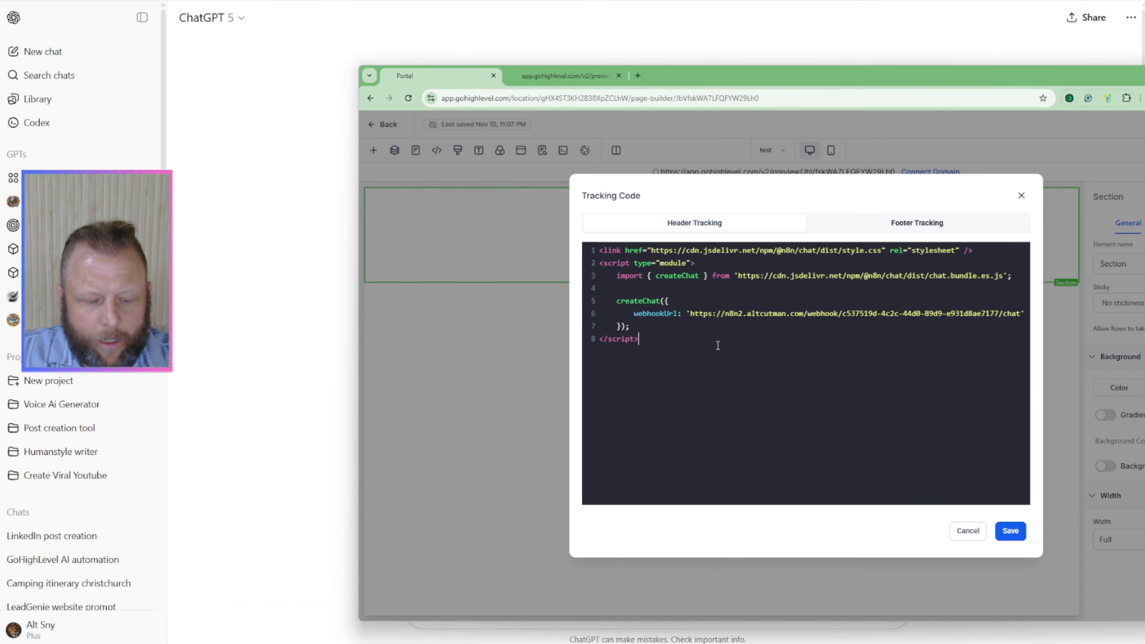
key("ctrl+a")
key("BackSpace")
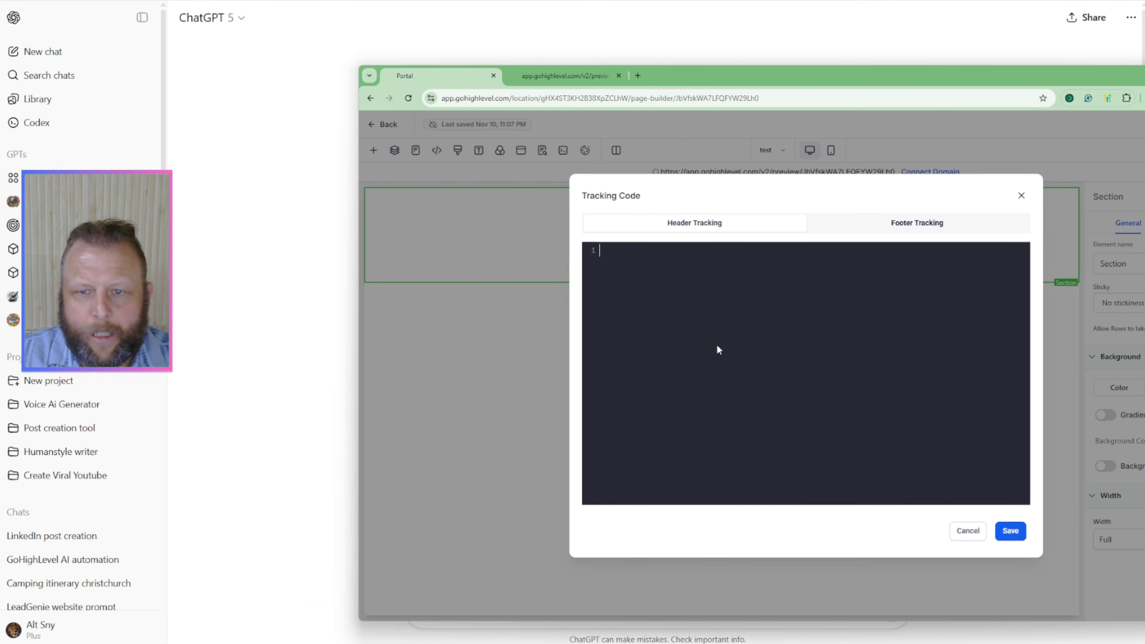
Step: Clear the page's footer tracking code and save the tracking code changes
left_click(891, 233)
key("ctrl+a")
key("BackSpace")
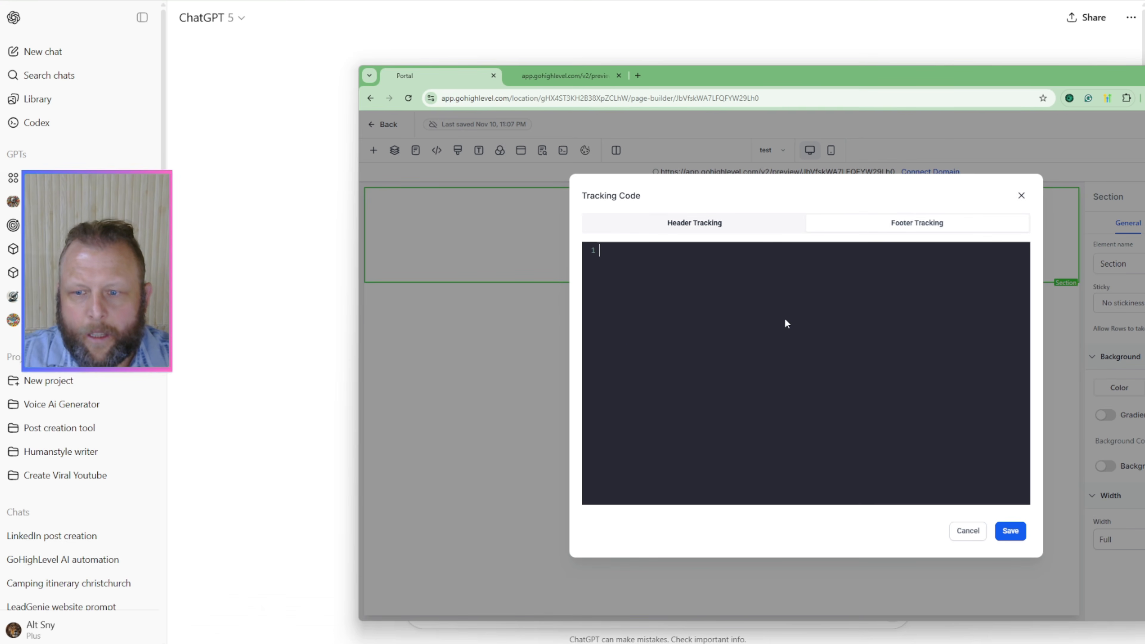
left_click(1010, 531)
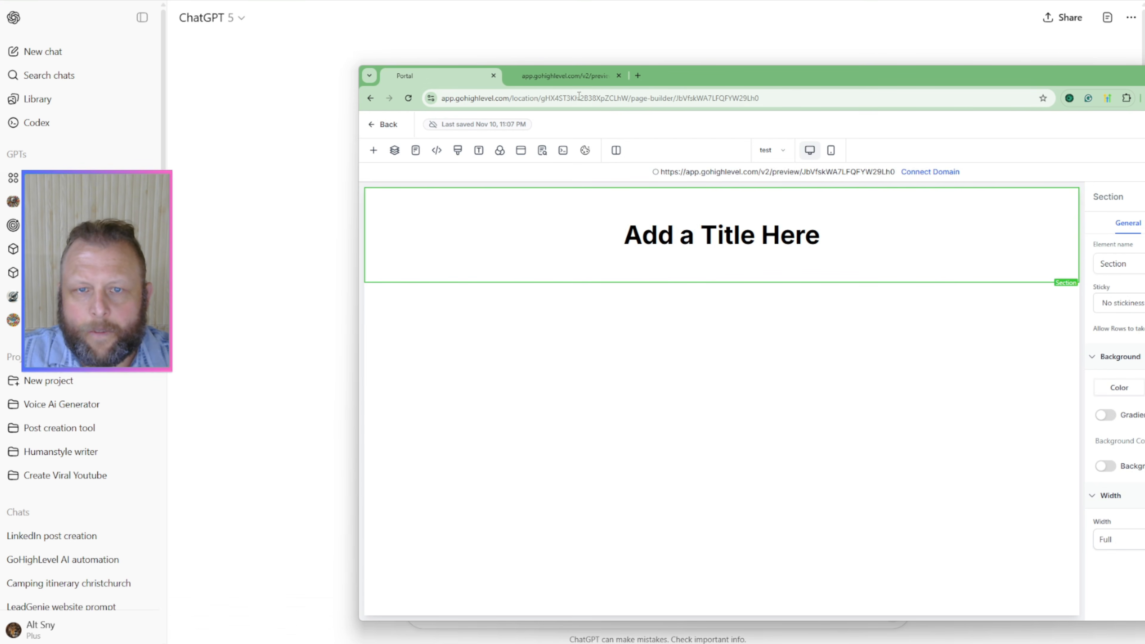
Step: Show the page preview and reload it to check the page without the old chat widget
left_click(556, 77)
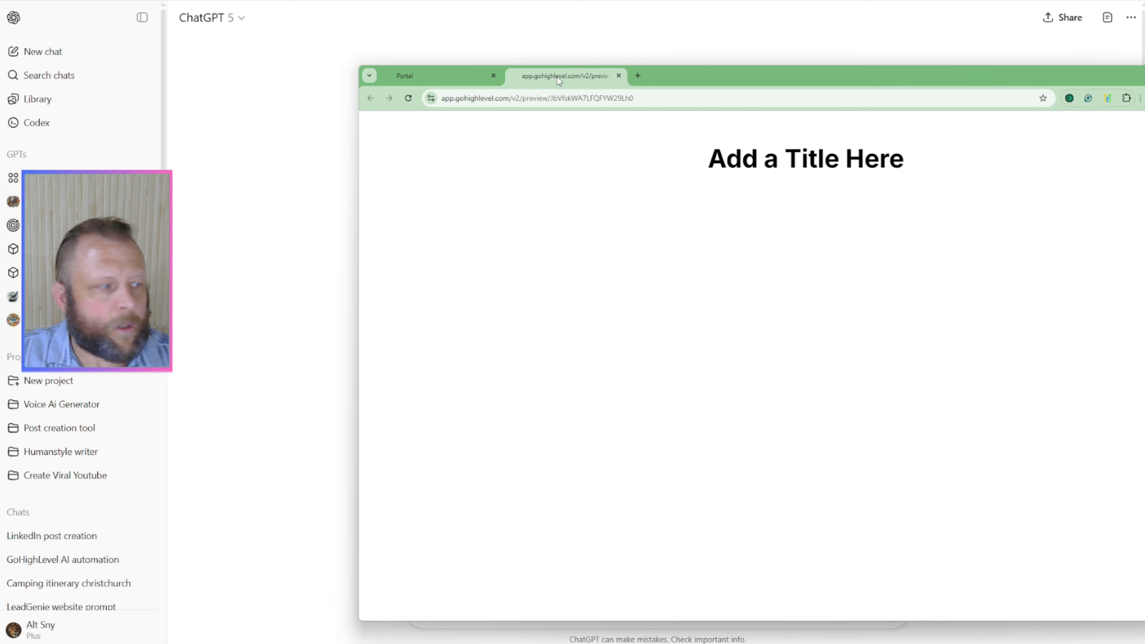
left_click_drag(939, 84, 792, 72)
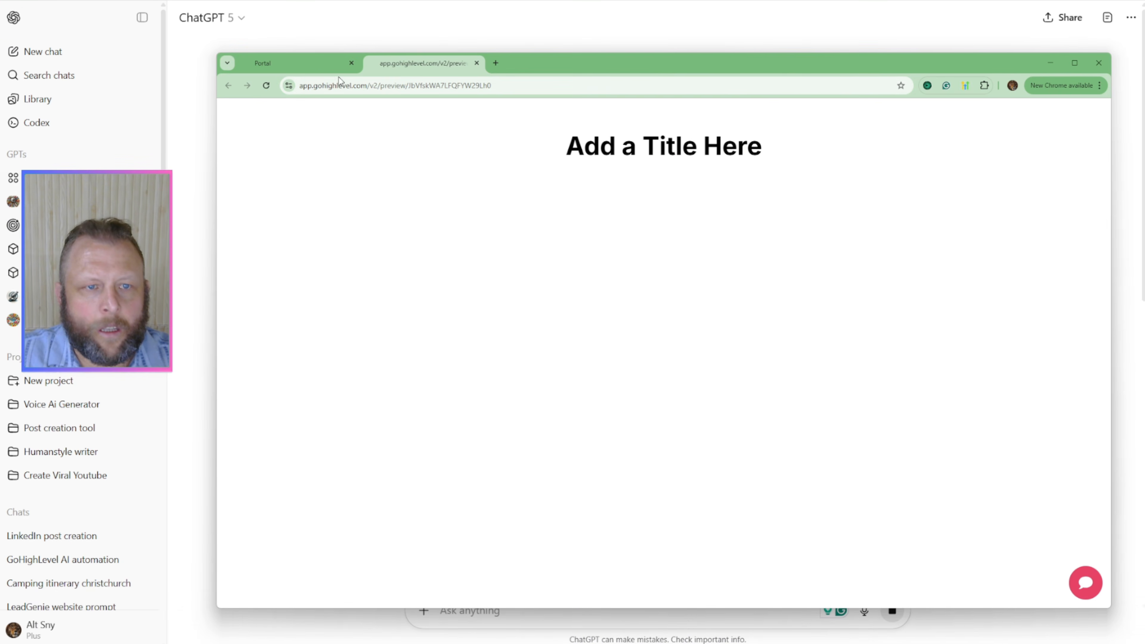
left_click(266, 87)
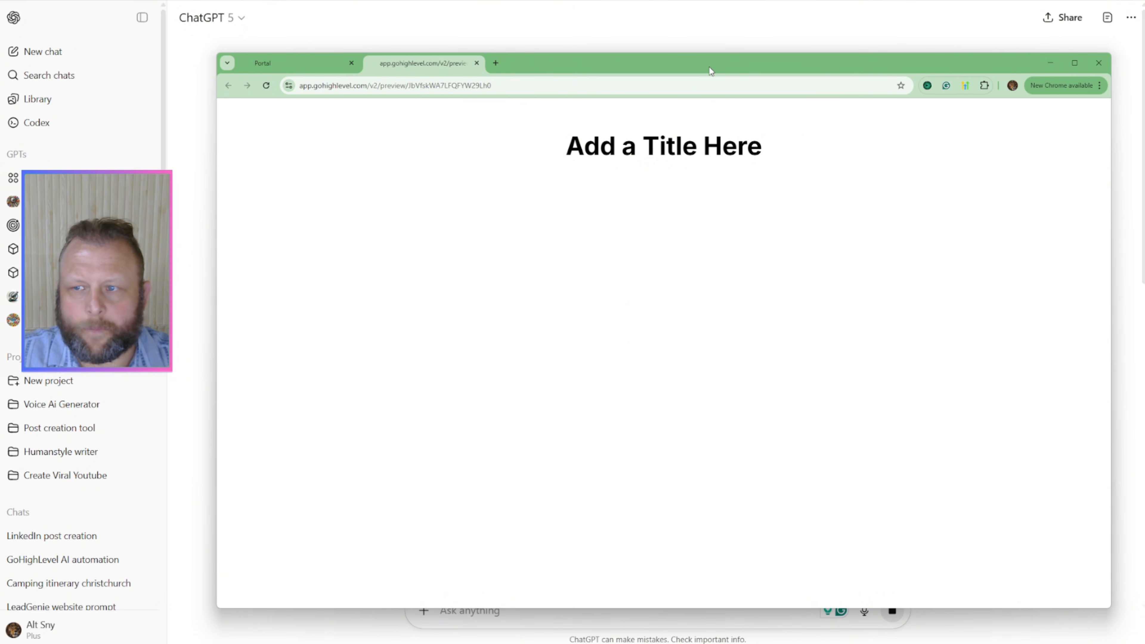
Step: Return to ChatGPT and look through the generated chatbot widget code, including its webhook URL, chat ID and styles
left_click_drag(709, 66, 1144, 60)
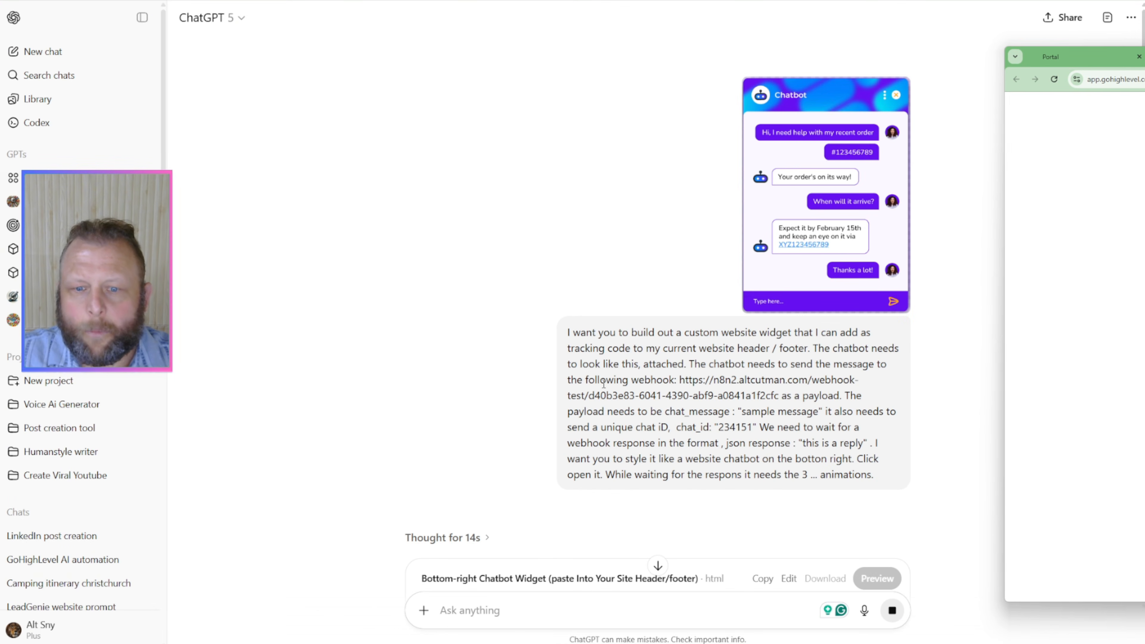
scroll(713, 424, "down", 10)
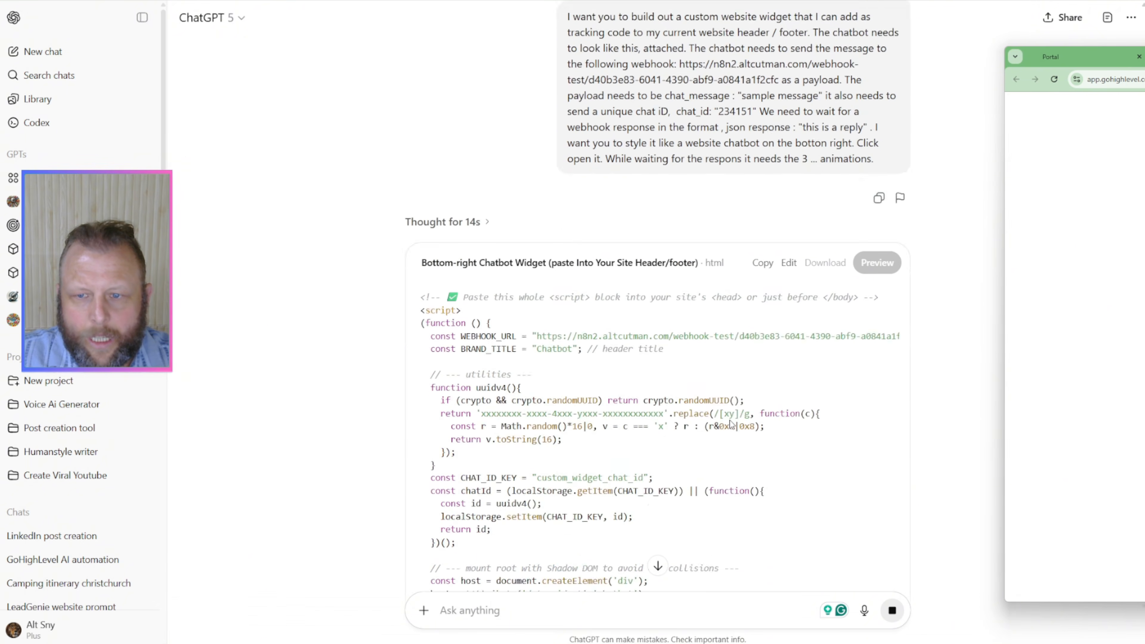
scroll(731, 424, "down", 8)
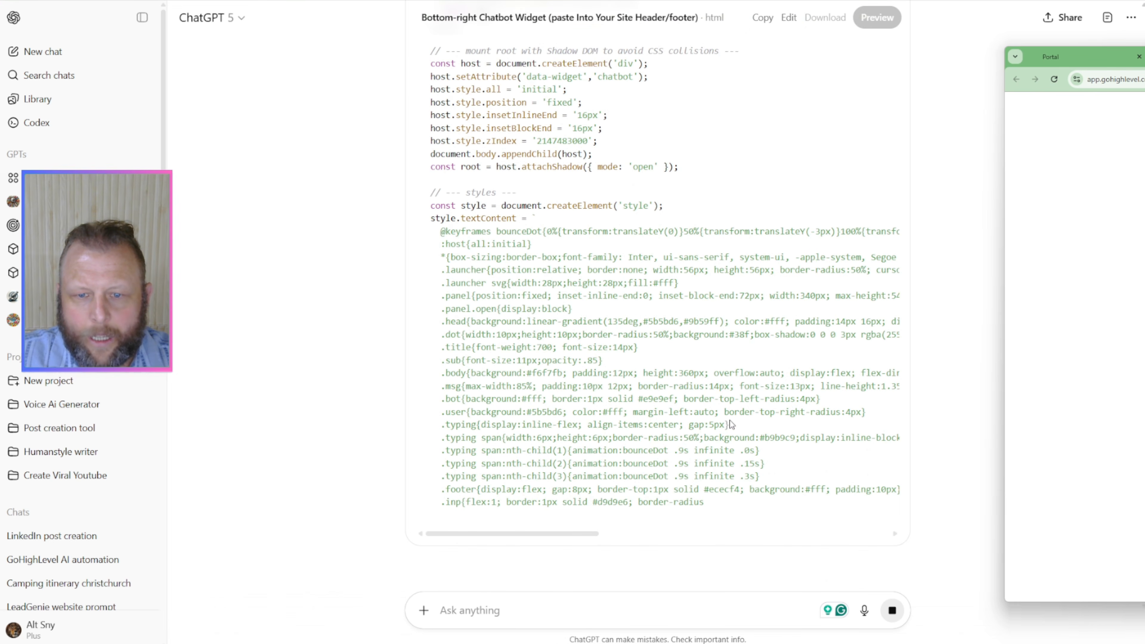
scroll(730, 424, "down", 4)
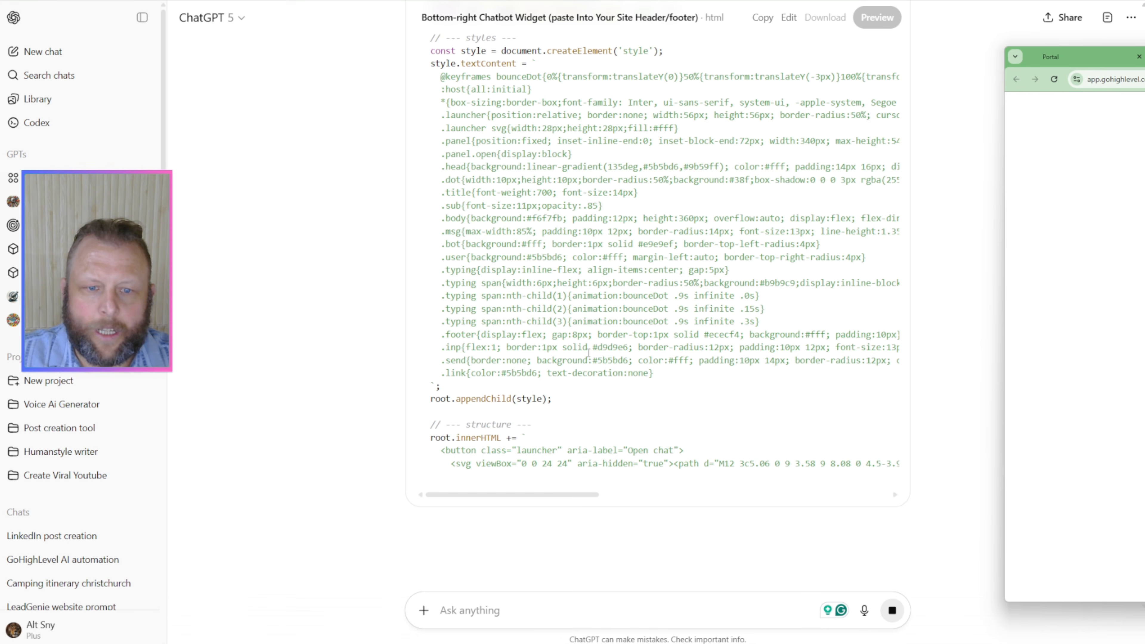
scroll(589, 353, "up", 10)
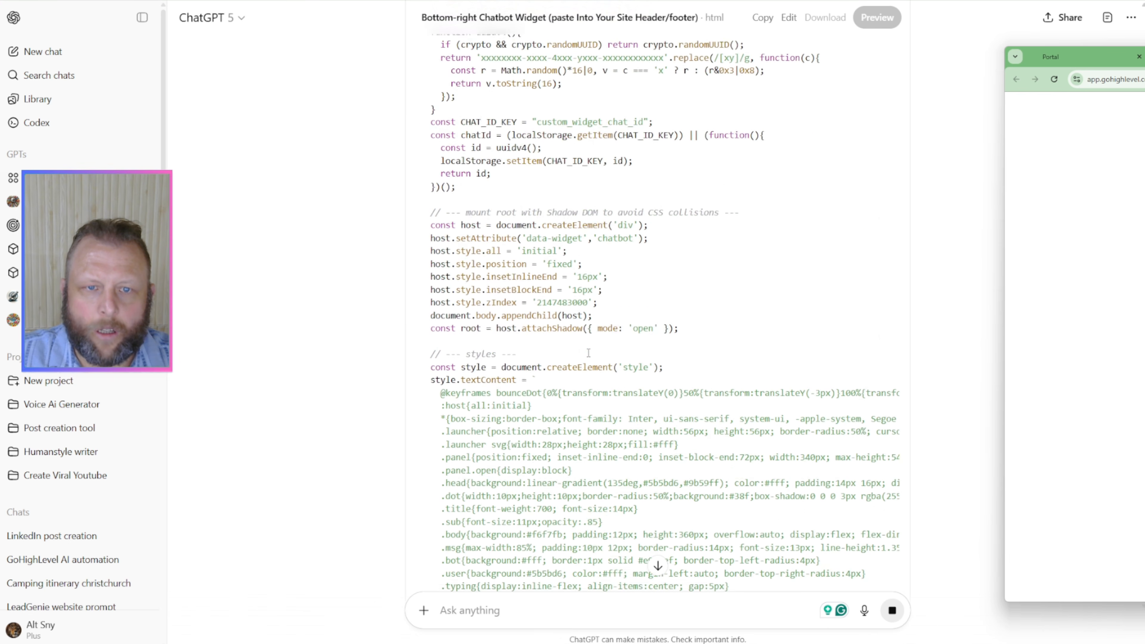
scroll(589, 353, "up", 2)
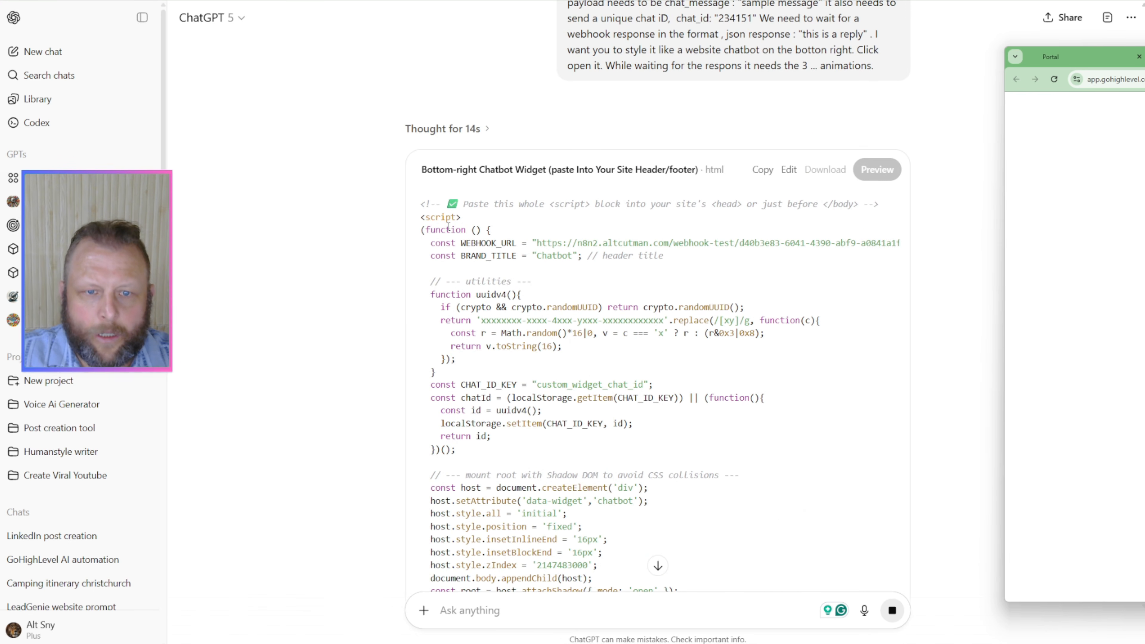
scroll(449, 227, "down", 10)
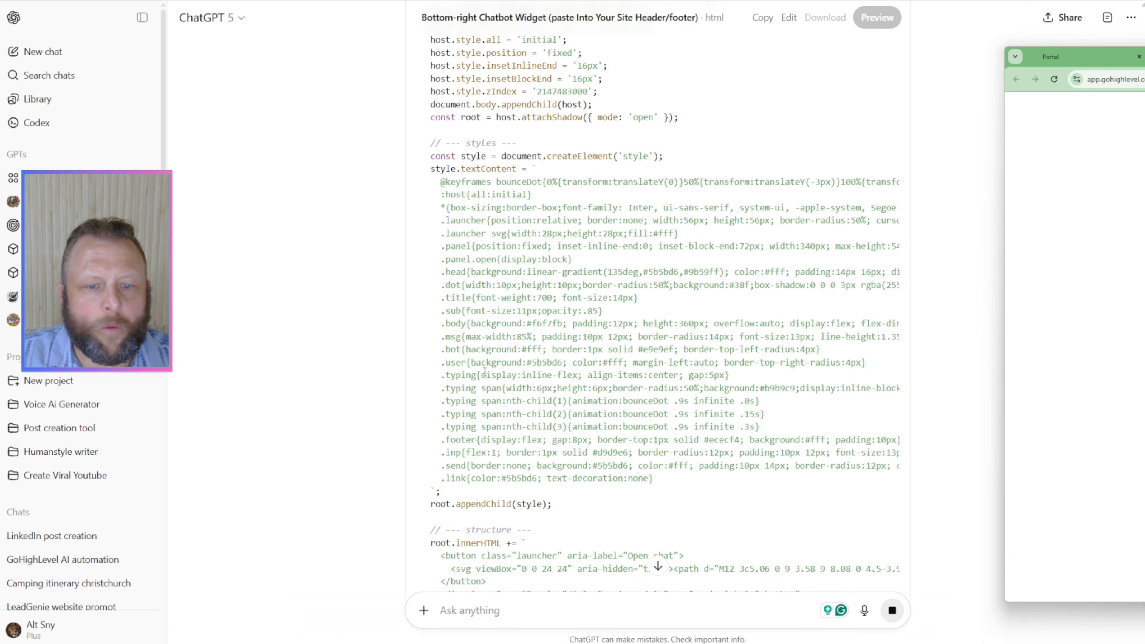
Step: Look through the rest of the generated chatbot widget code in ChatGPT and copy the complete snippet
scroll(484, 371, "down", 15)
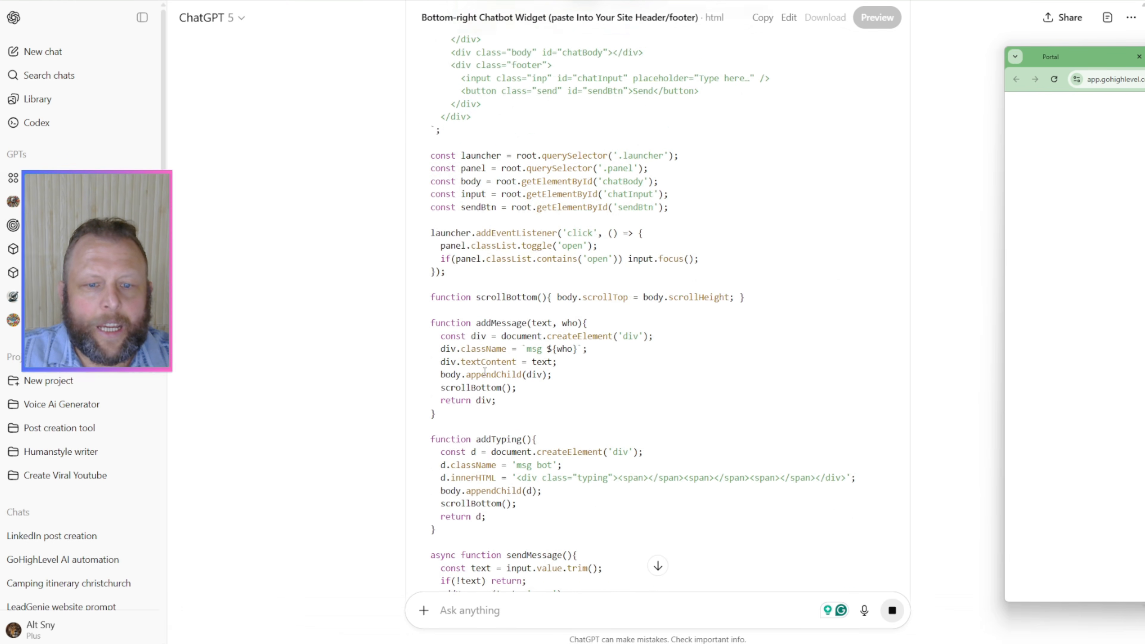
scroll(485, 370, "down", 7)
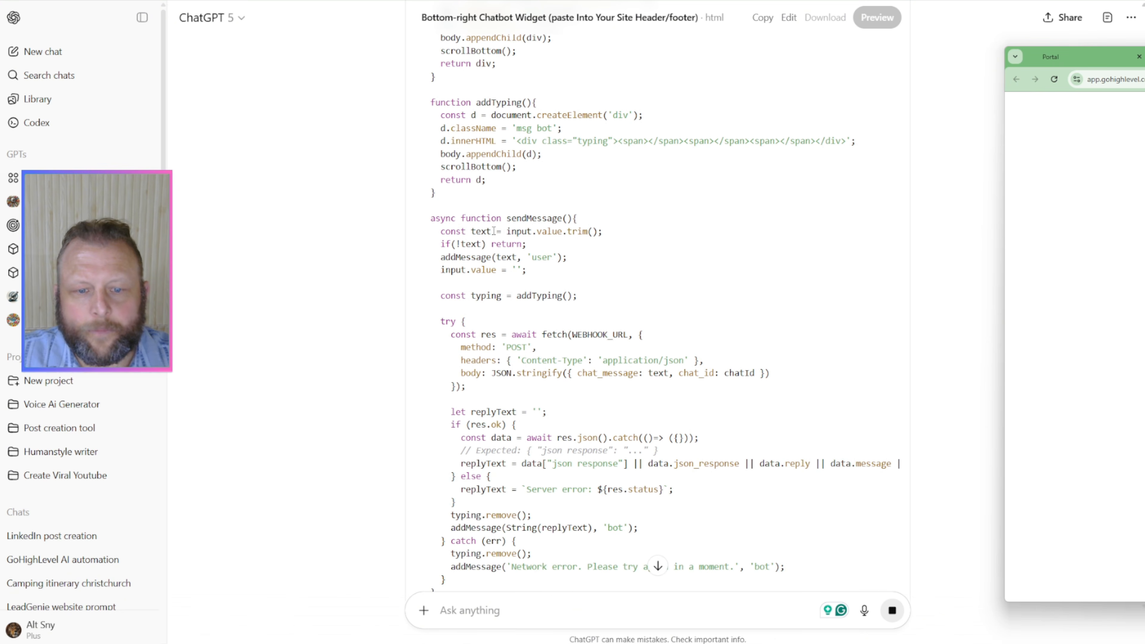
scroll(479, 364, "down", 5)
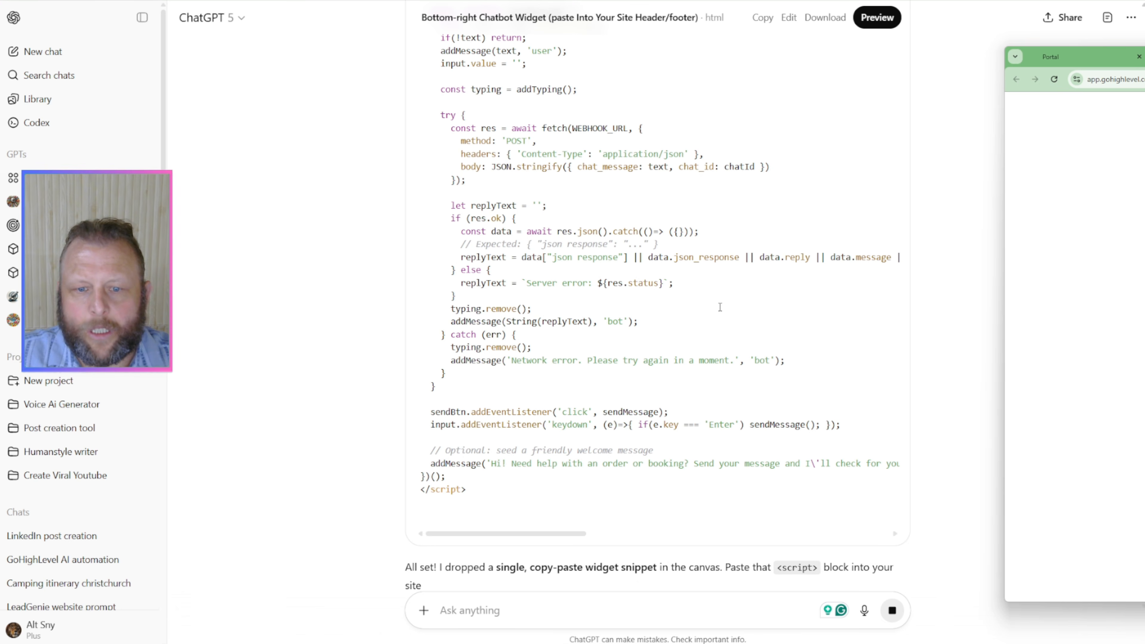
scroll(686, 376, "up", 20)
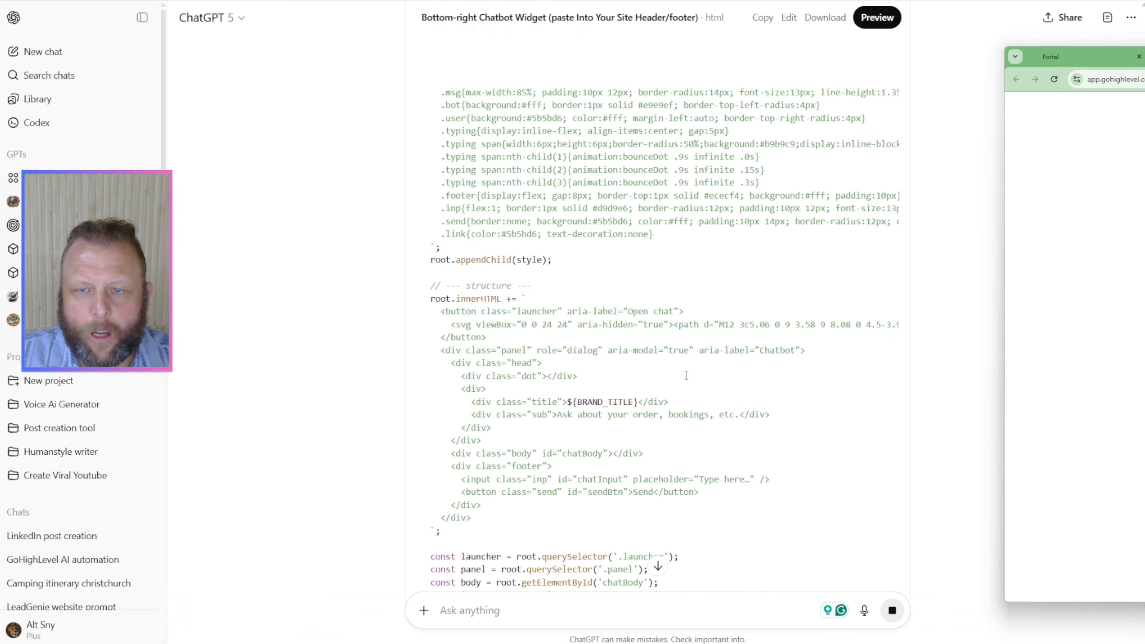
scroll(686, 375, "up", 5)
scroll(685, 376, "down", 3)
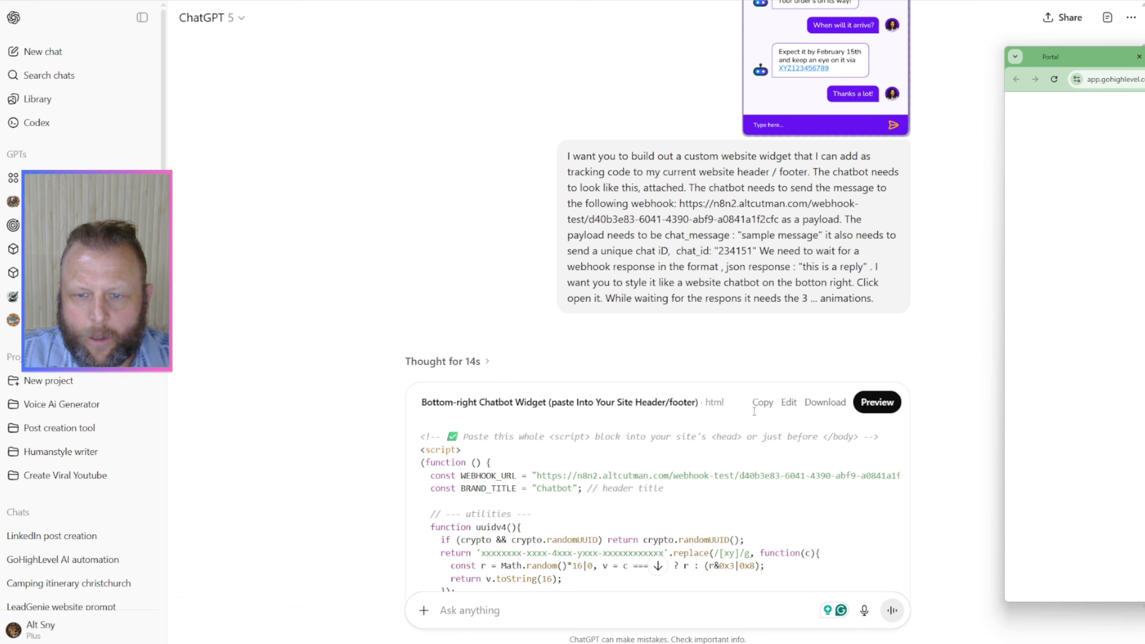
left_click(762, 402)
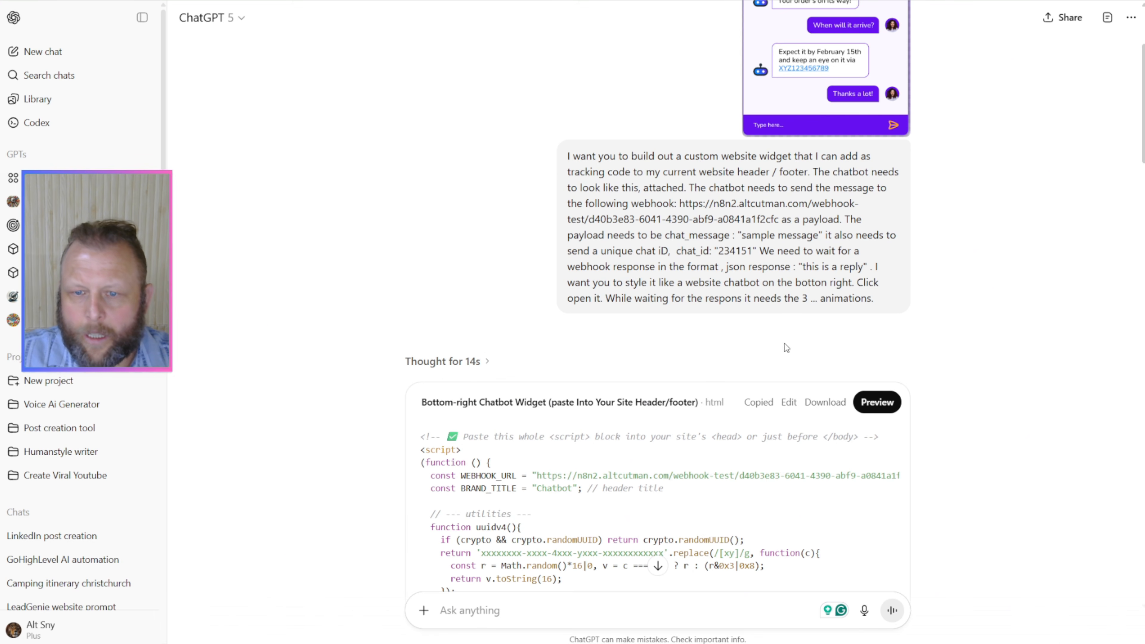
Step: Switch to the GoHighLevel page builder, paste the copied widget code into the page's header and footer tracking code, and save it
left_click_drag(1144, 70, 533, 62)
left_click(461, 65)
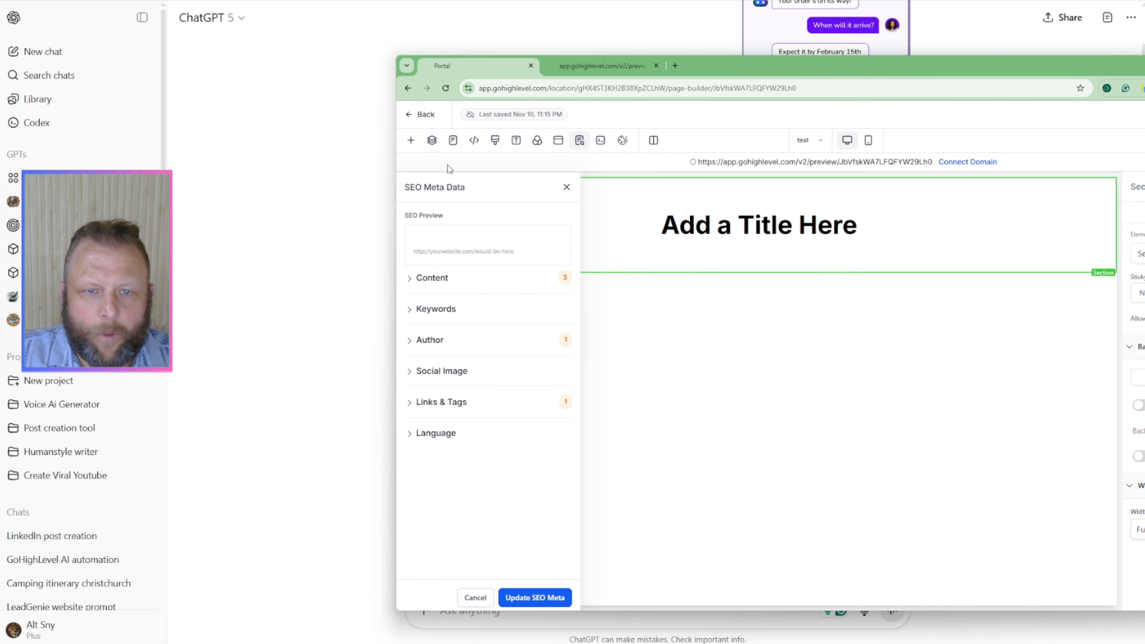
left_click(474, 141)
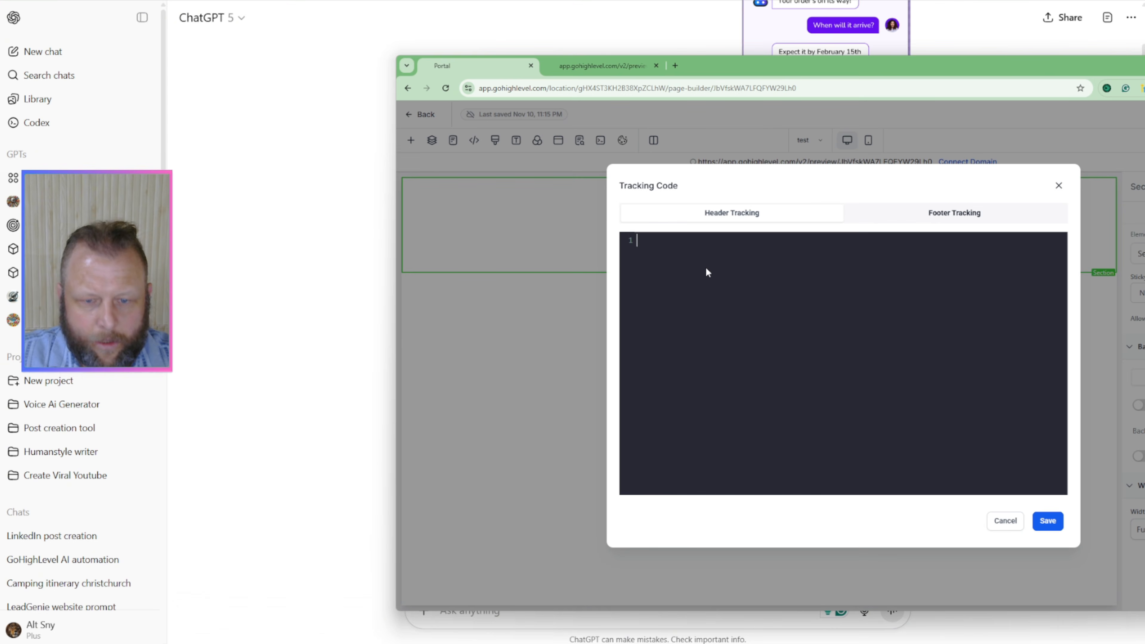
key("ctrl+v")
left_click(988, 217)
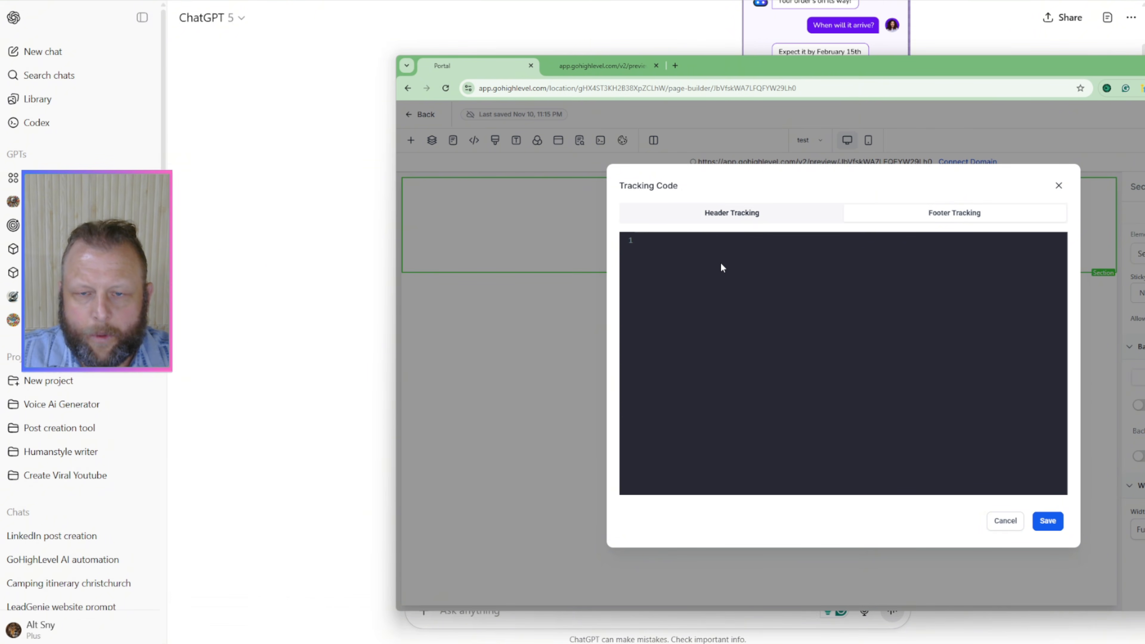
key("ctrl+v")
left_click(1048, 522)
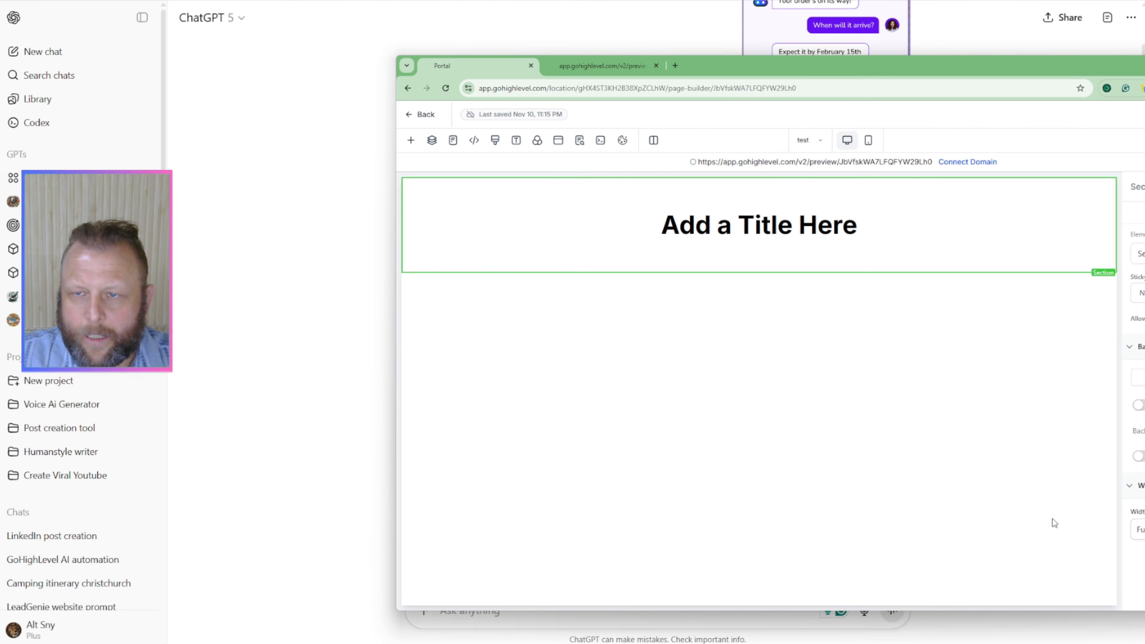
Step: Enlarge the page preview to 175%, open the new chat widget, and examine its header and welcome message
left_click_drag(928, 64, 583, 52)
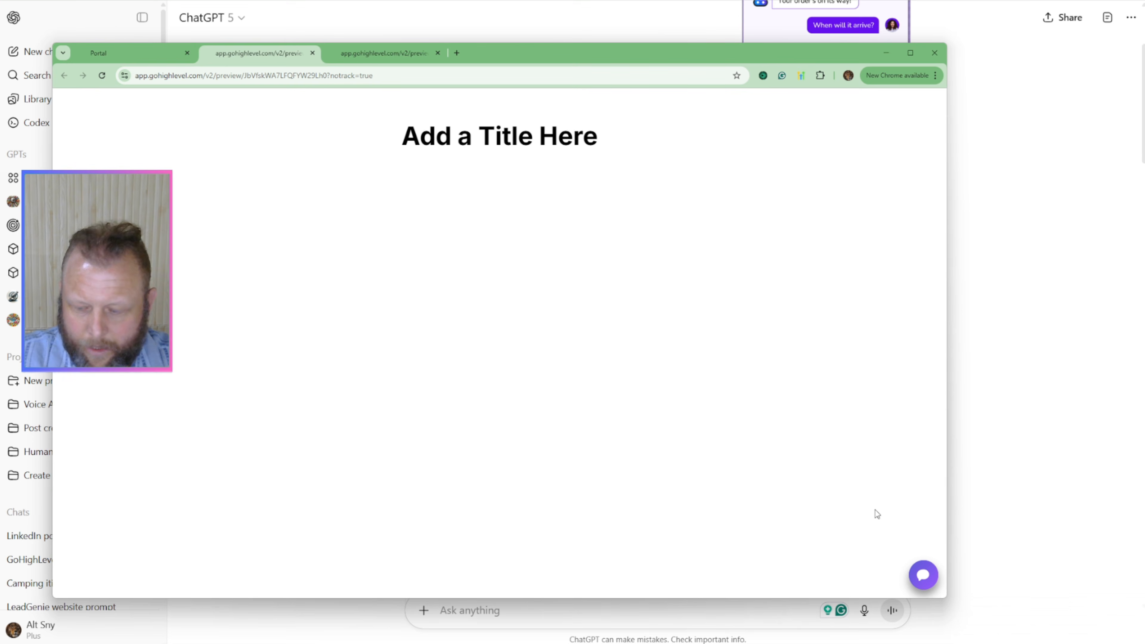
key("ctrl+plus")
key("ctrl+plus")
key("ctrl+plus")
key("ctrl+plus")
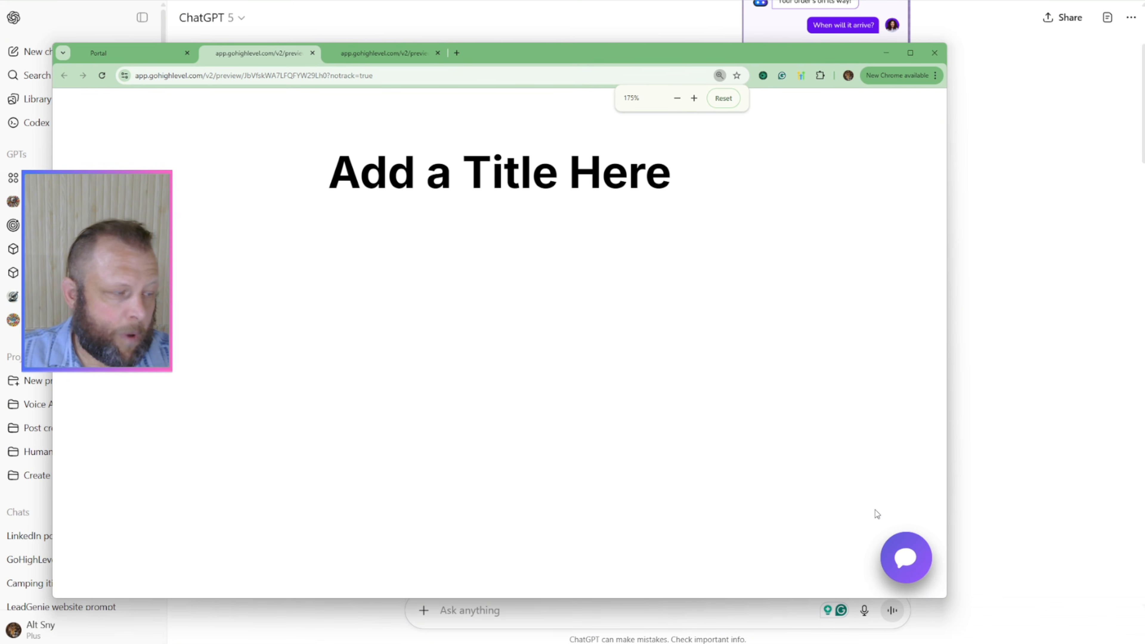
left_click(906, 560)
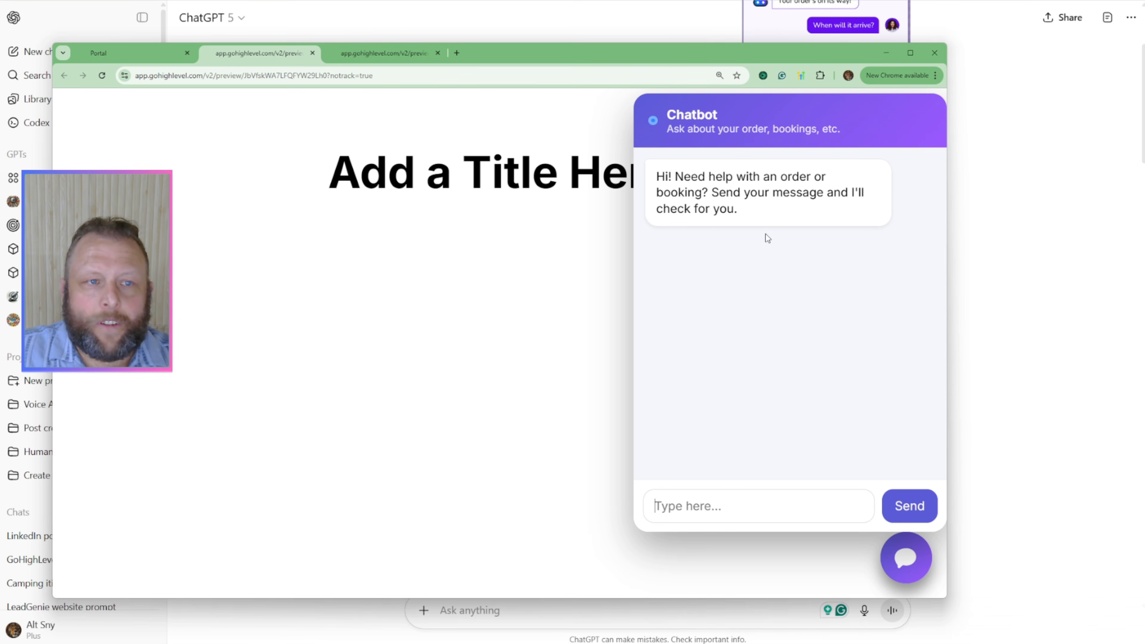
left_click_drag(767, 220, 640, 187)
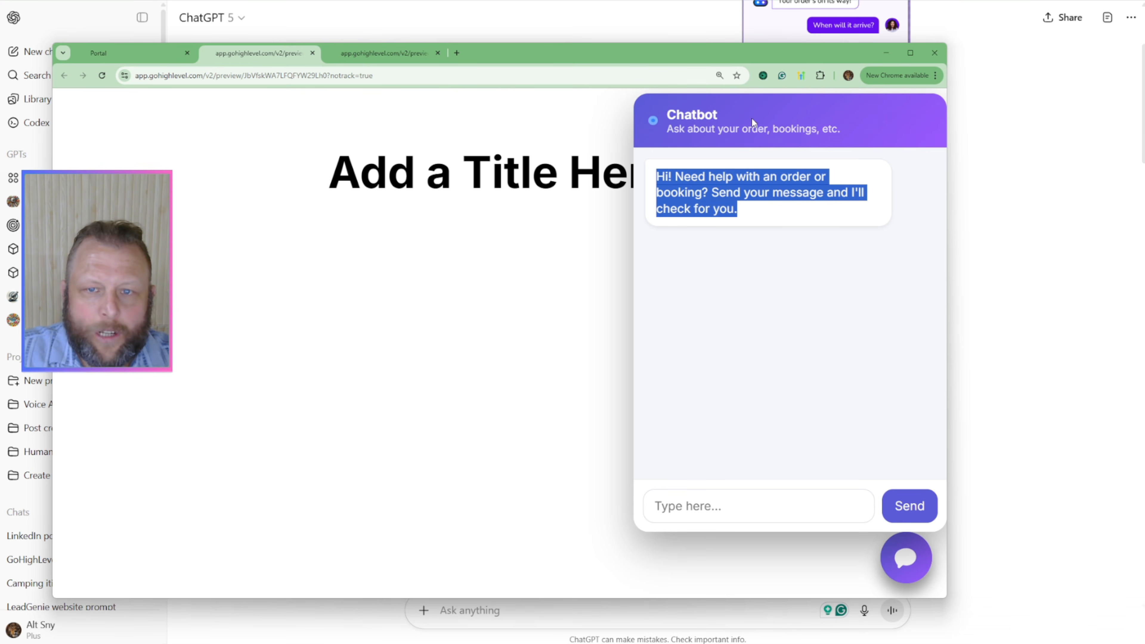
left_click(775, 130)
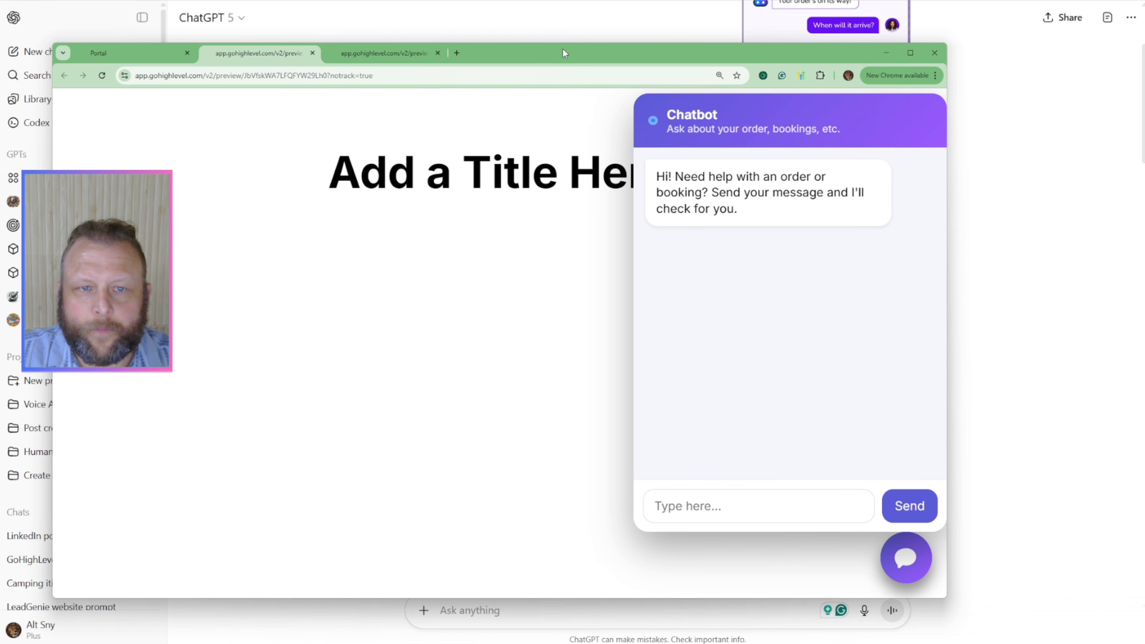
Step: Switch to the n8n workflow, move the Webhook node closer to the AI Agent, and execute the workflow to listen for a test call
left_click_drag(563, 49, 0, 82)
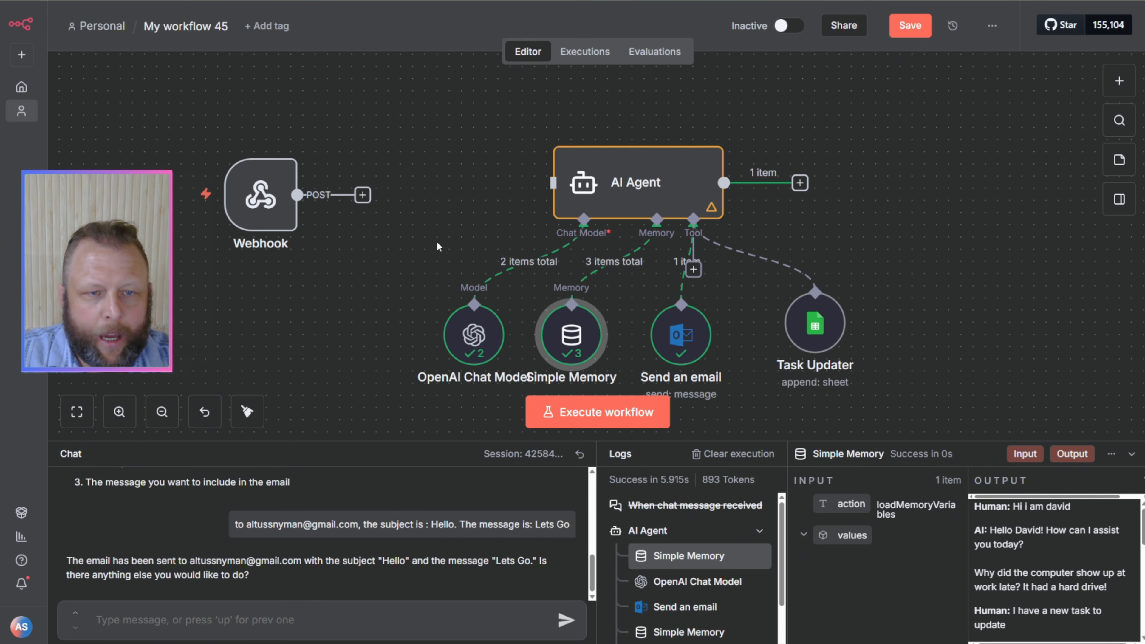
left_click_drag(260, 193, 334, 181)
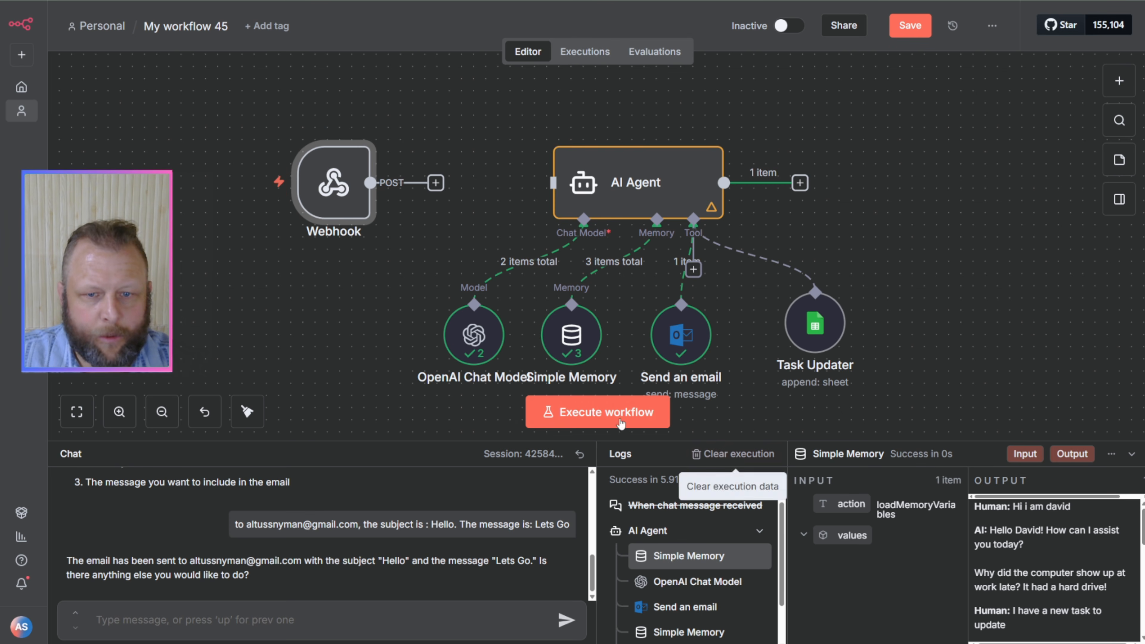
left_click(598, 411)
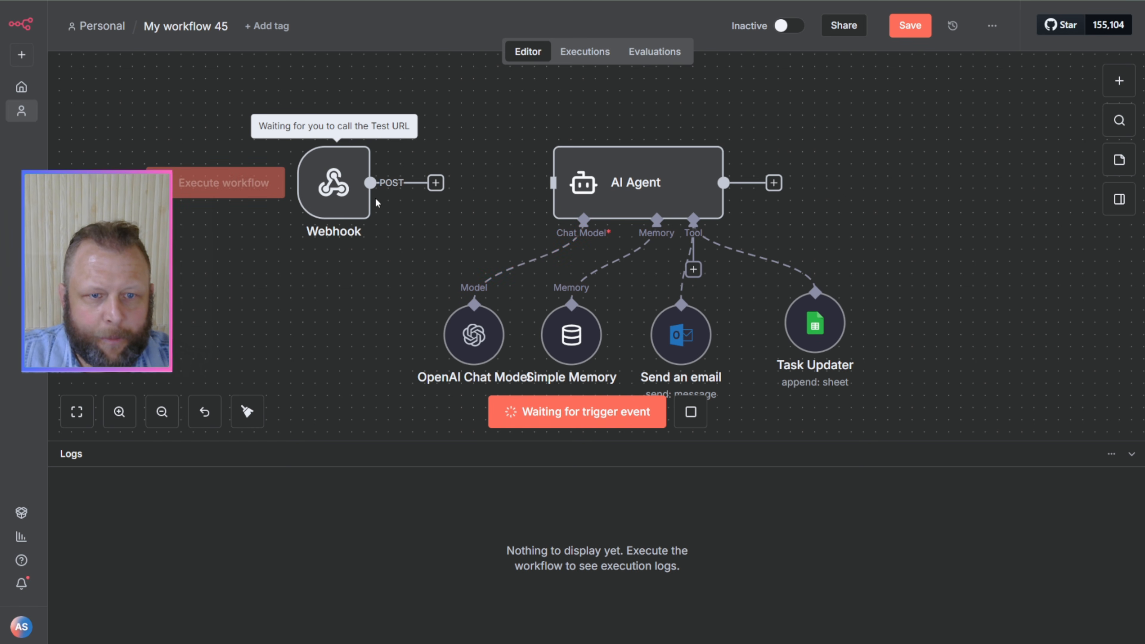
Step: Bring the page preview with the open chat widget back in front of the n8n workflow, keeping the nodes in view
key("alt+Tab")
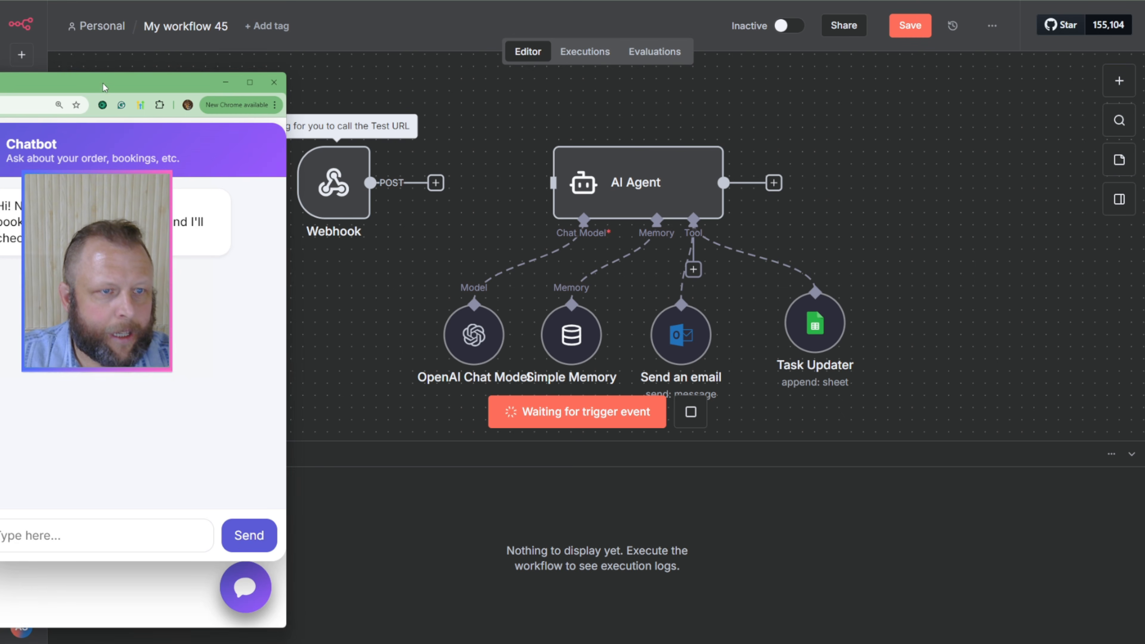
left_click_drag(104, 86, 114, 84)
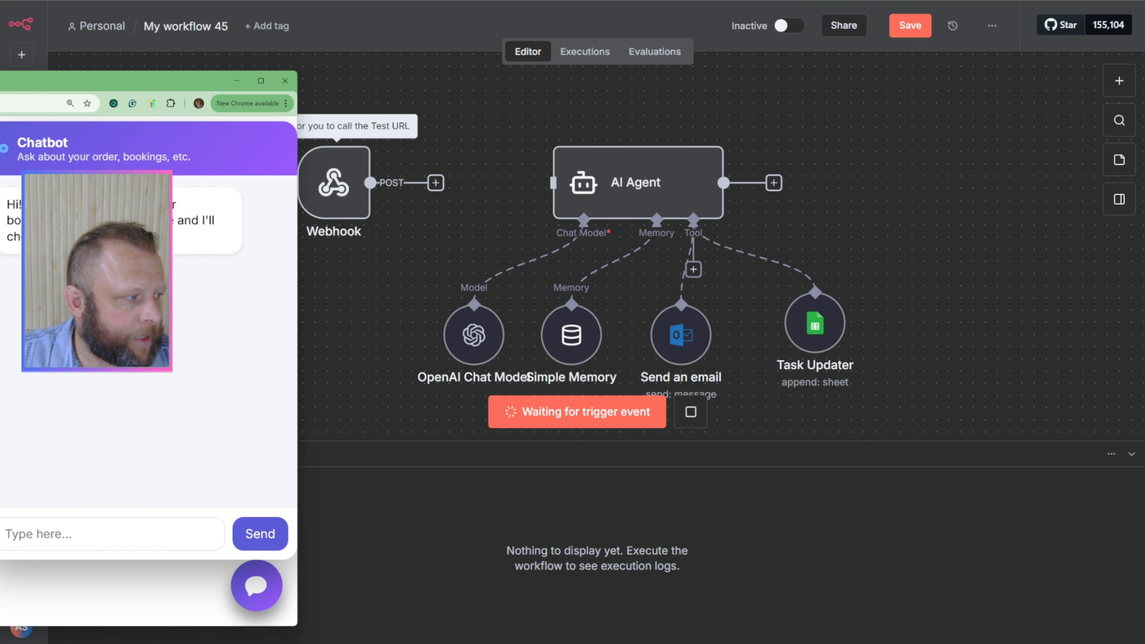
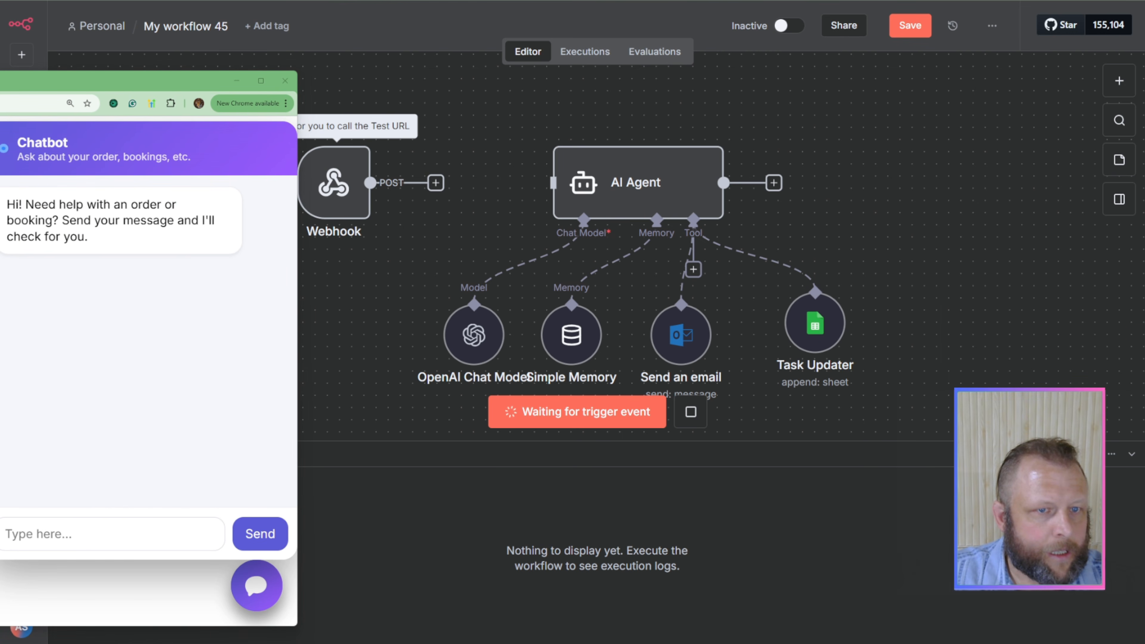
Step: Arrange the page preview and the workflow canvas so the chat widget and all the nodes are visible side by side
left_click_drag(115, 83, 134, 78)
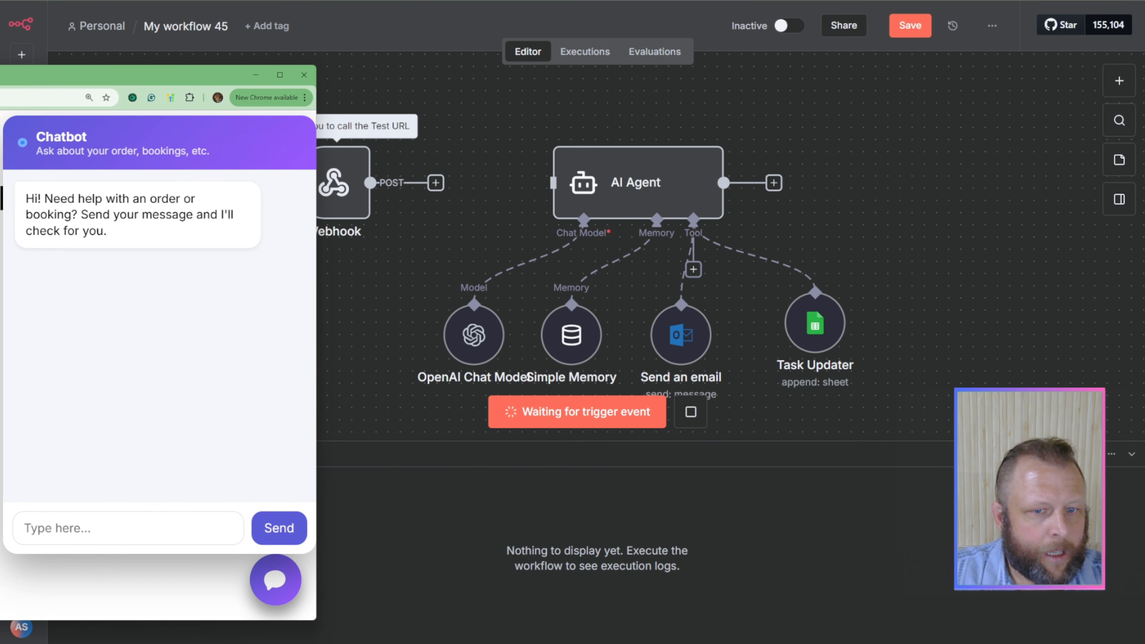
left_click(527, 149)
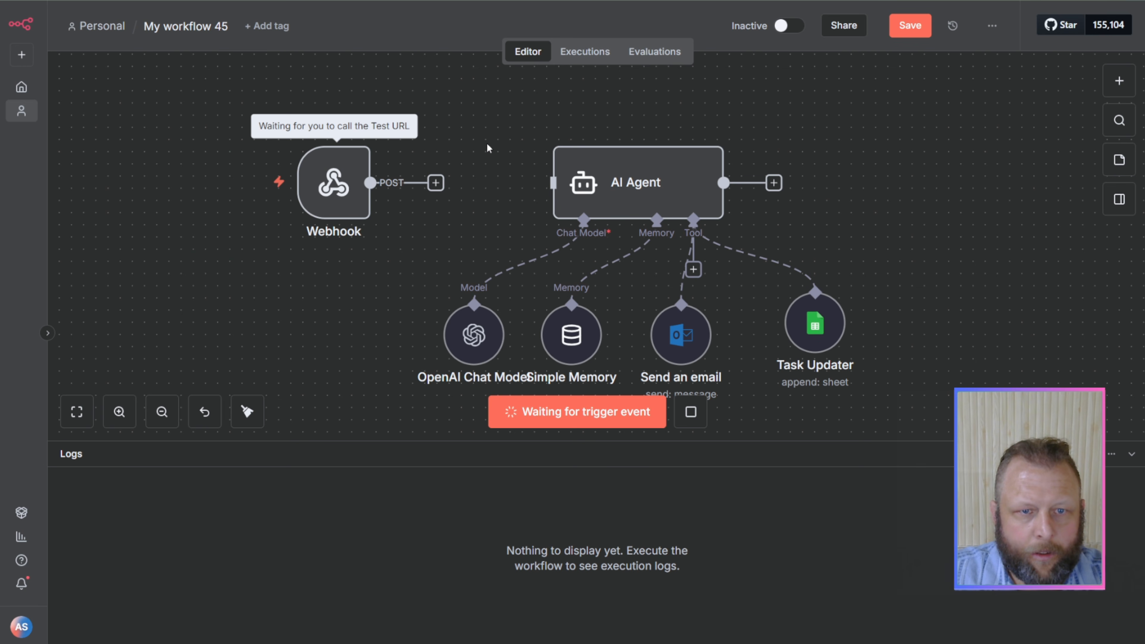
left_click_drag(526, 144, 791, 157)
left_click(1, 189)
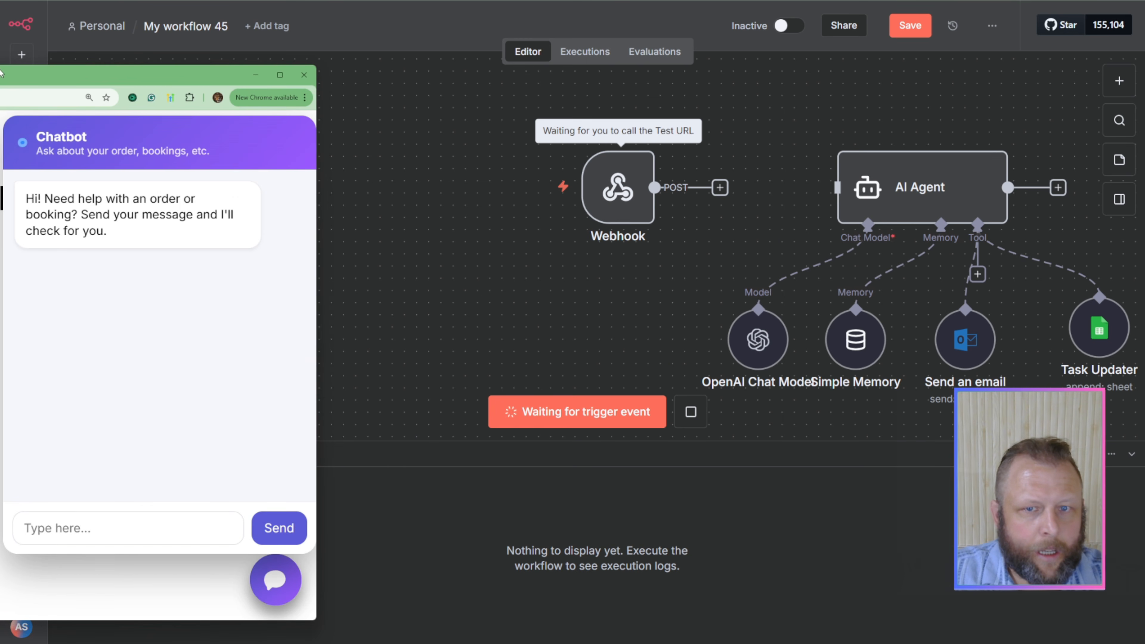
left_click_drag(1, 72, 70, 56)
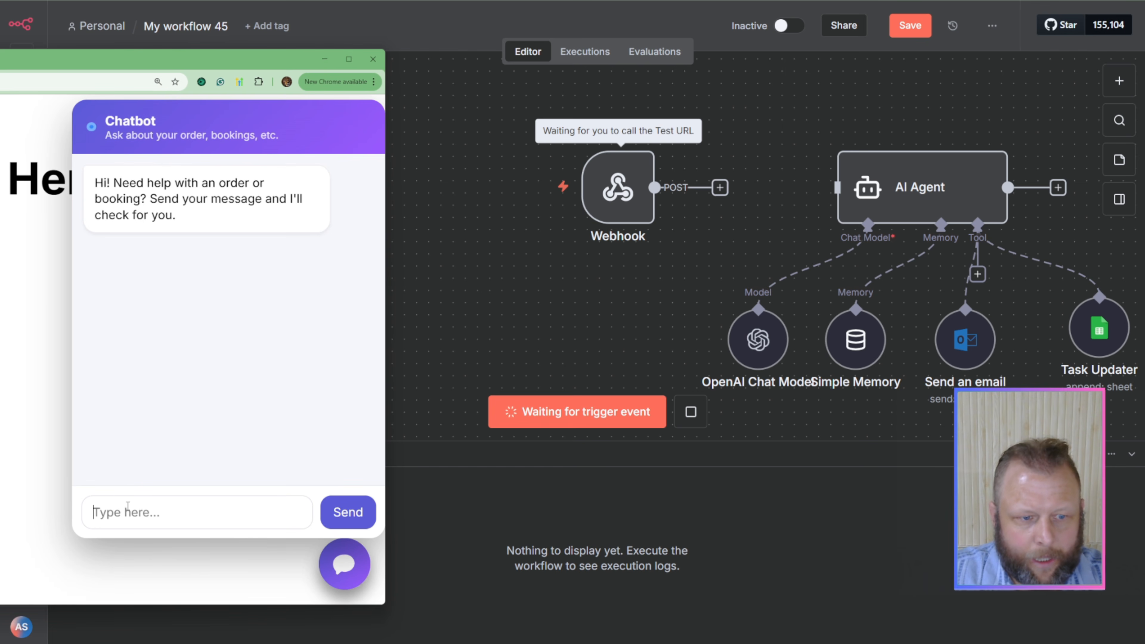
Step: Send the message "hello" in the chat widget to trigger the listening webhook, and check the widget's reply
left_click(128, 506)
type("hello")
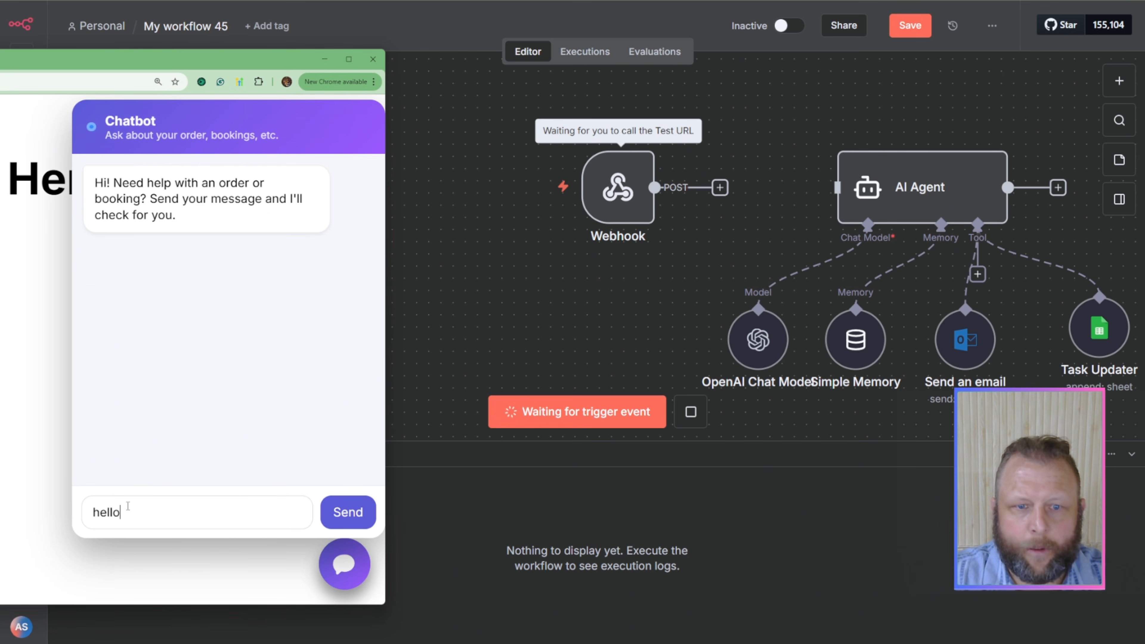
key("Return")
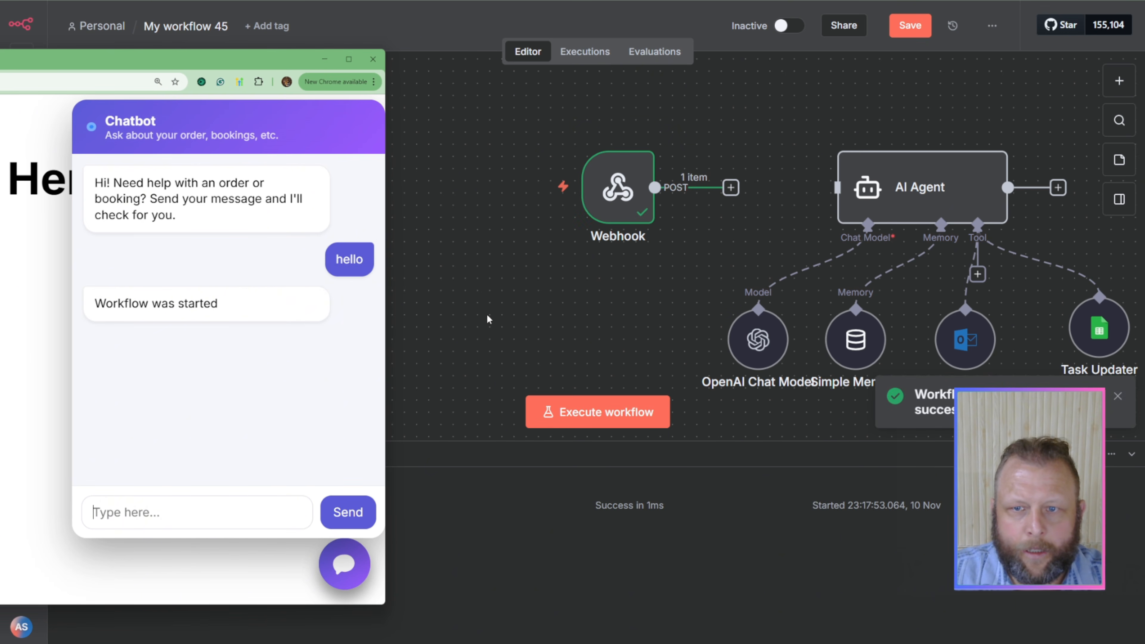
left_click_drag(113, 303, 269, 305)
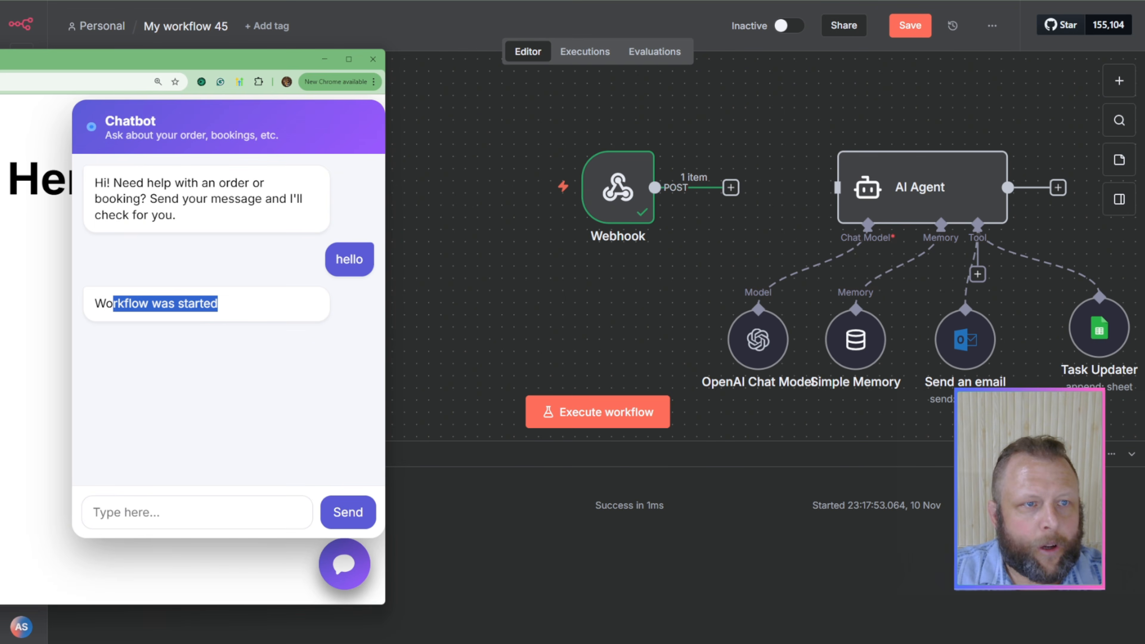
Step: Minimize the page preview, check chat_message and chat_id in the Webhook node's output, and pin that output data
left_click(324, 59)
left_click_drag(627, 172, 227, 151)
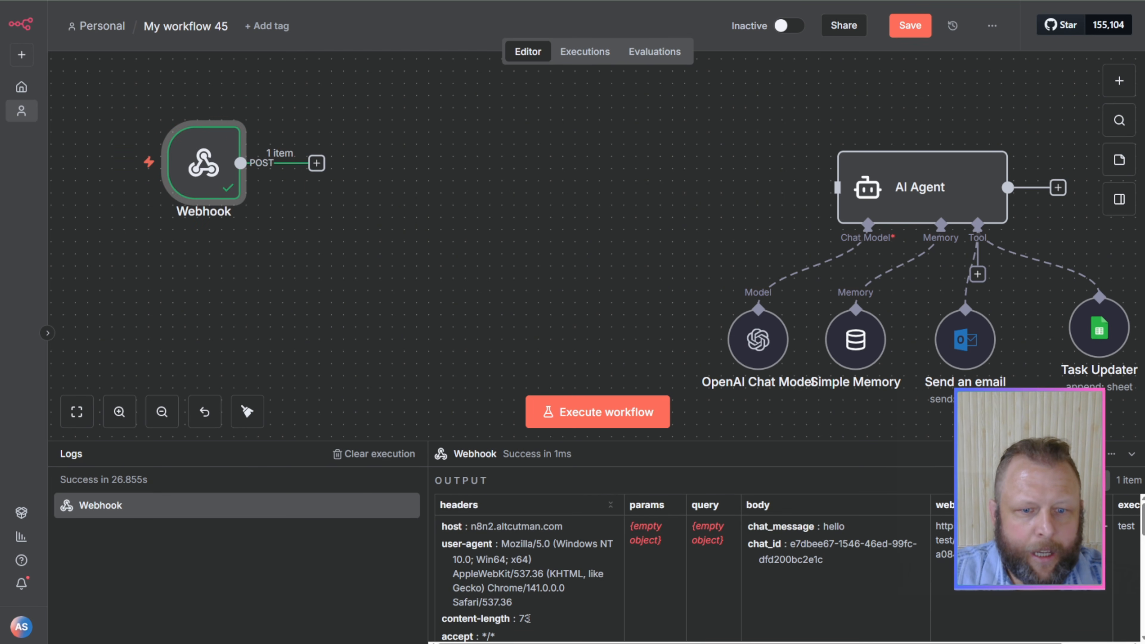
double_click(202, 165)
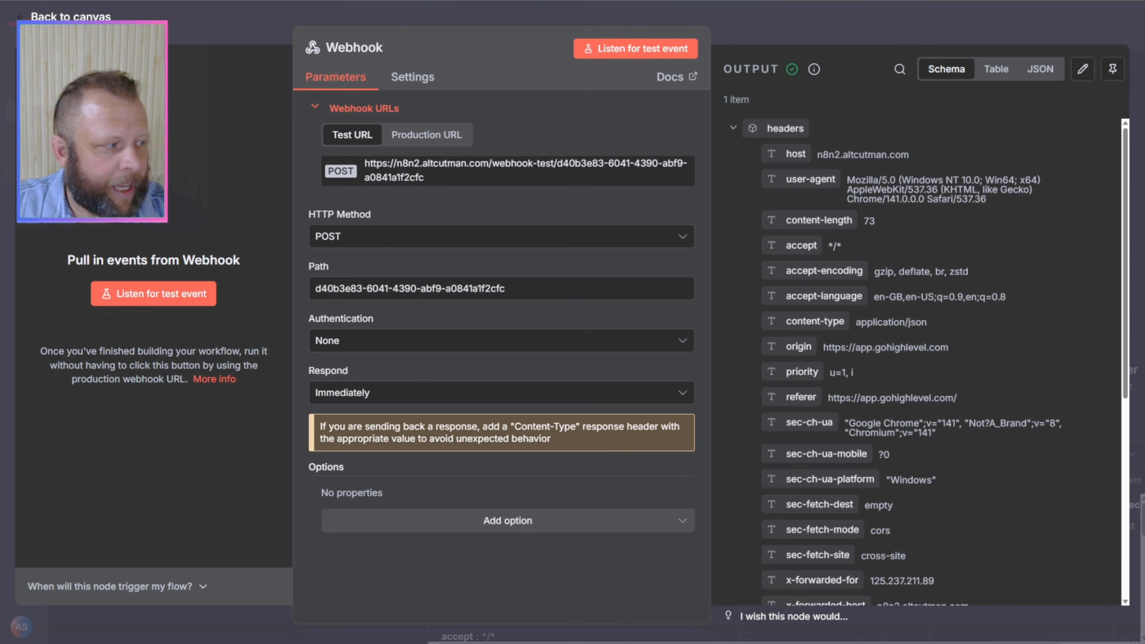
scroll(848, 159, "down", 3)
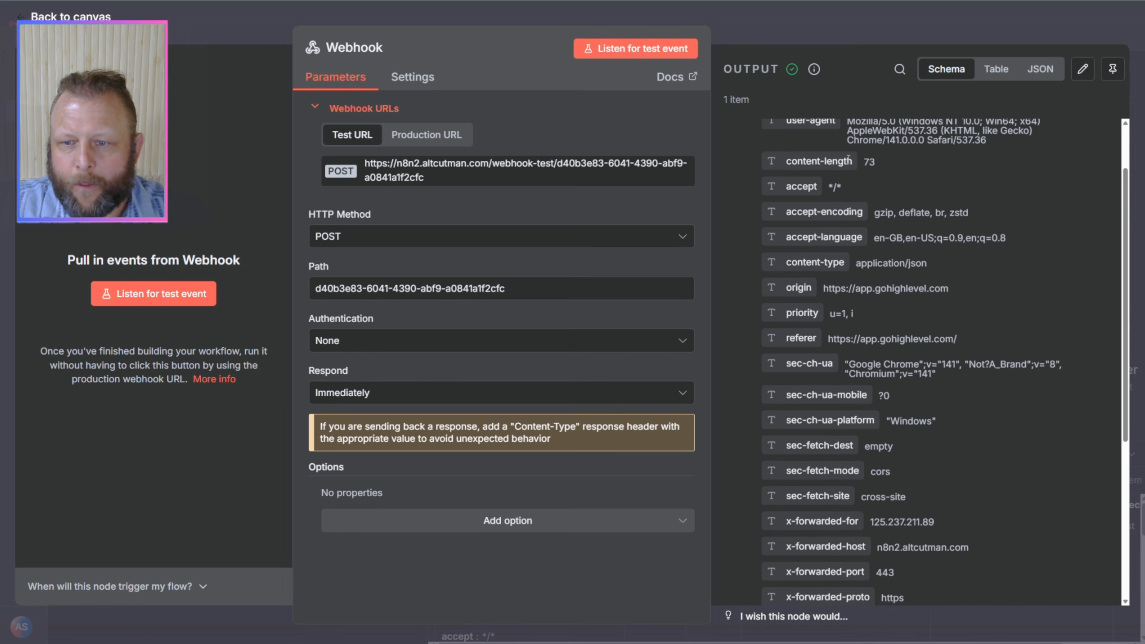
scroll(848, 160, "down", 4)
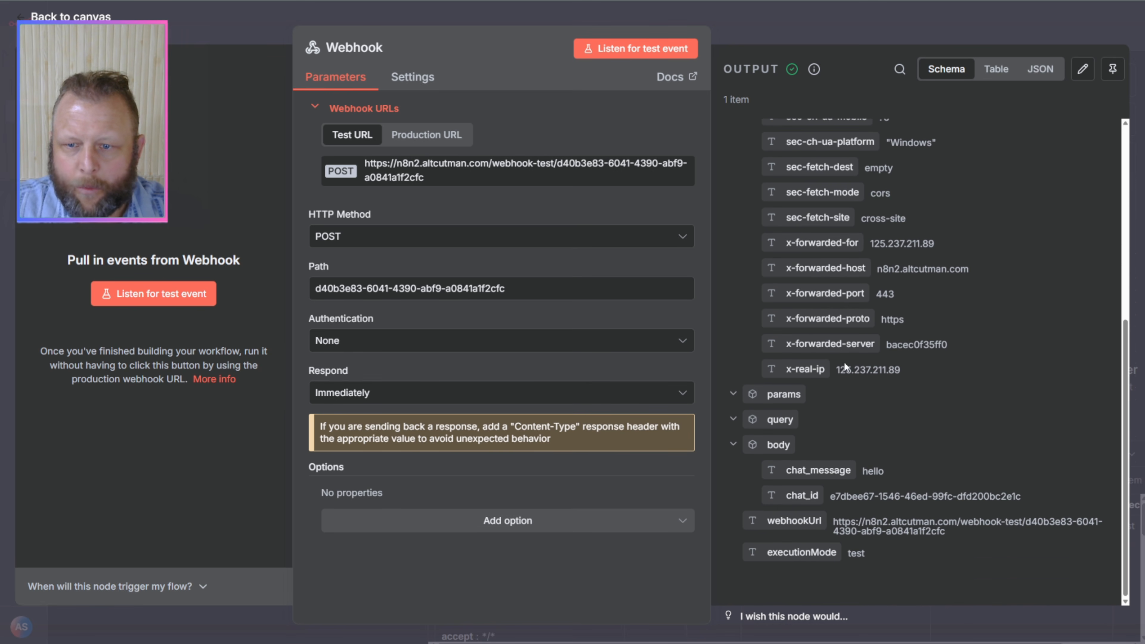
left_click_drag(774, 471, 876, 471)
left_click_drag(775, 495, 896, 497)
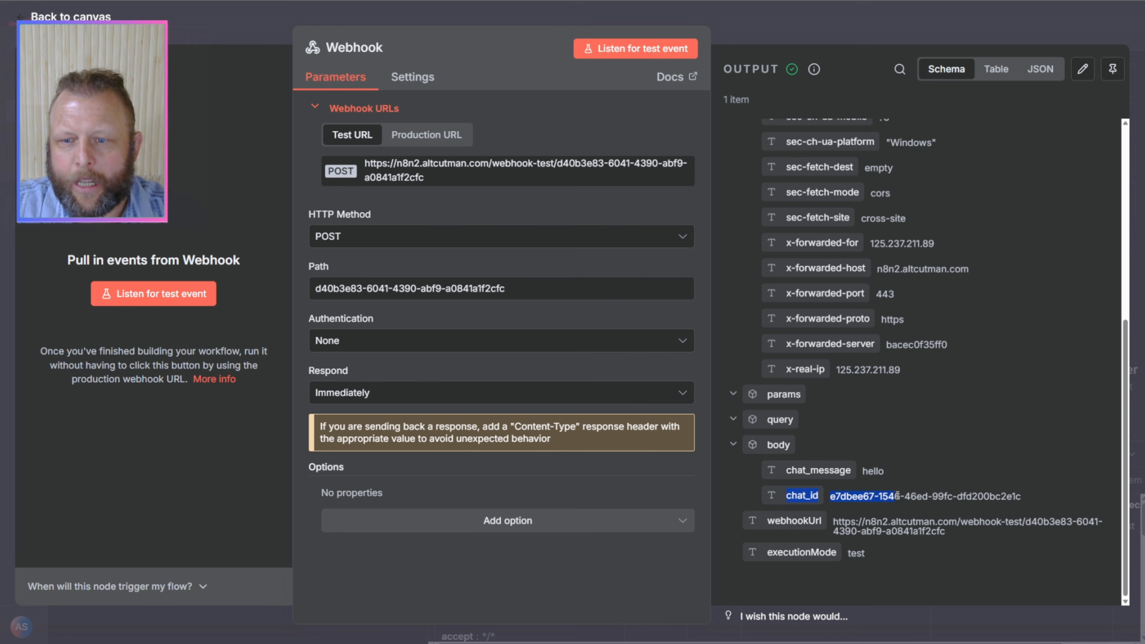
scroll(895, 496, "up", 6)
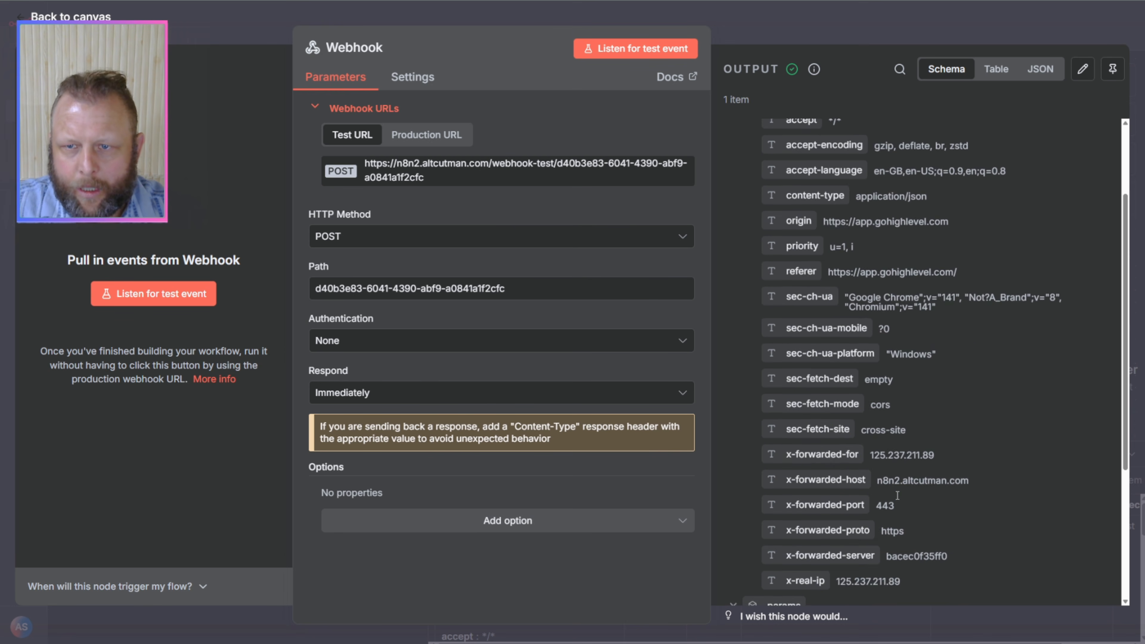
scroll(897, 495, "up", 2)
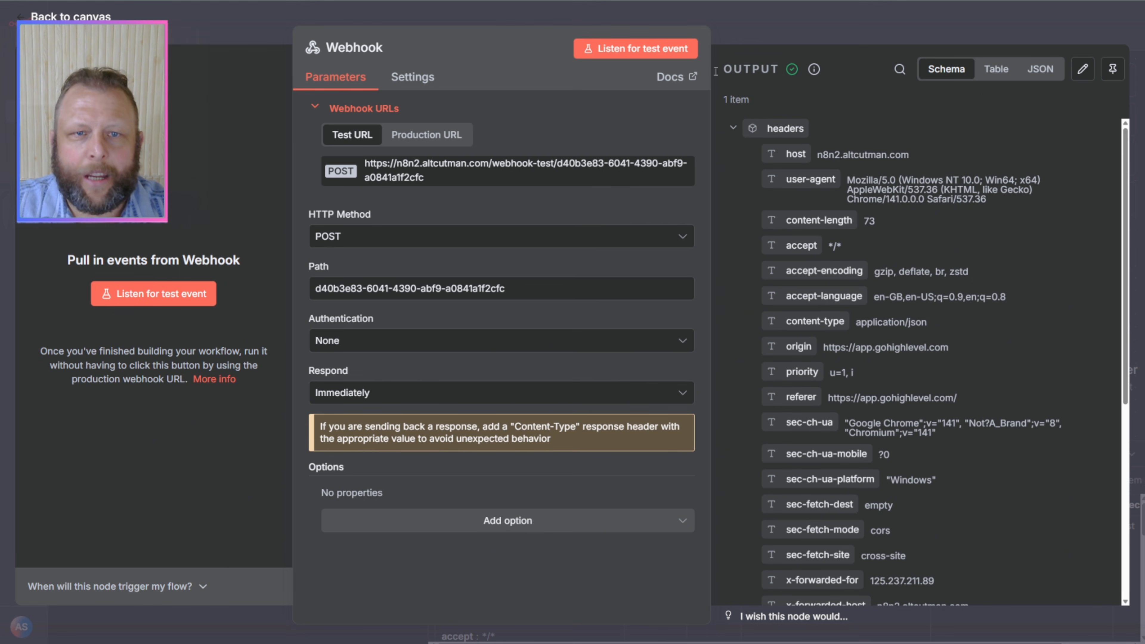
left_click(1113, 68)
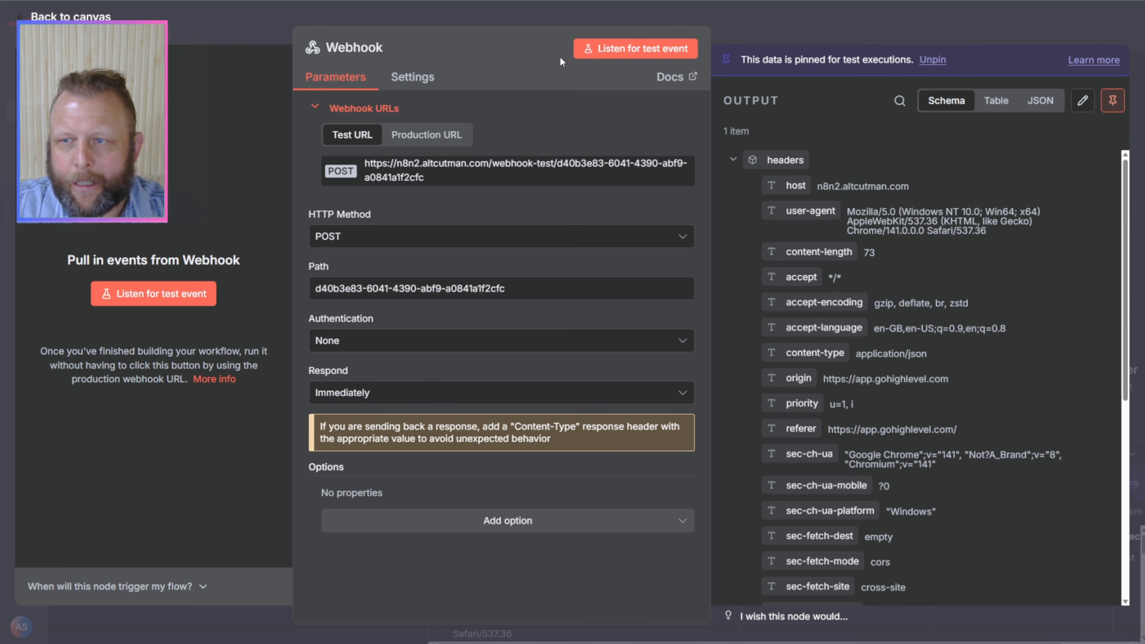
left_click(765, 27)
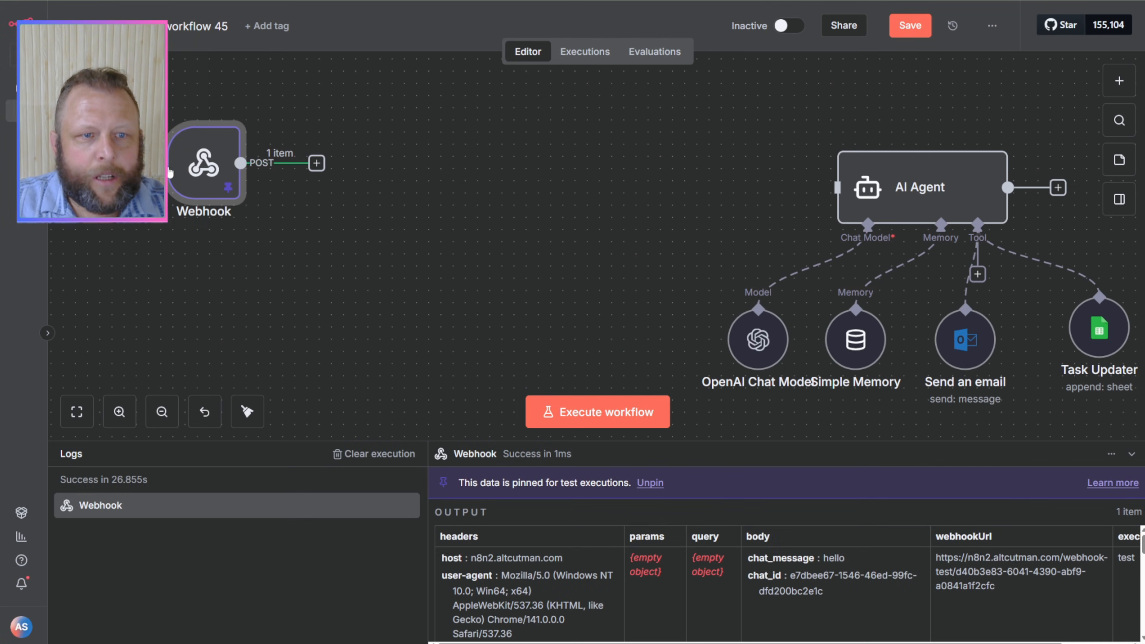
Step: Move the Webhook and AI Agent nodes closer together and connect the Webhook's output to the AI Agent's input
left_click_drag(169, 172, 498, 197)
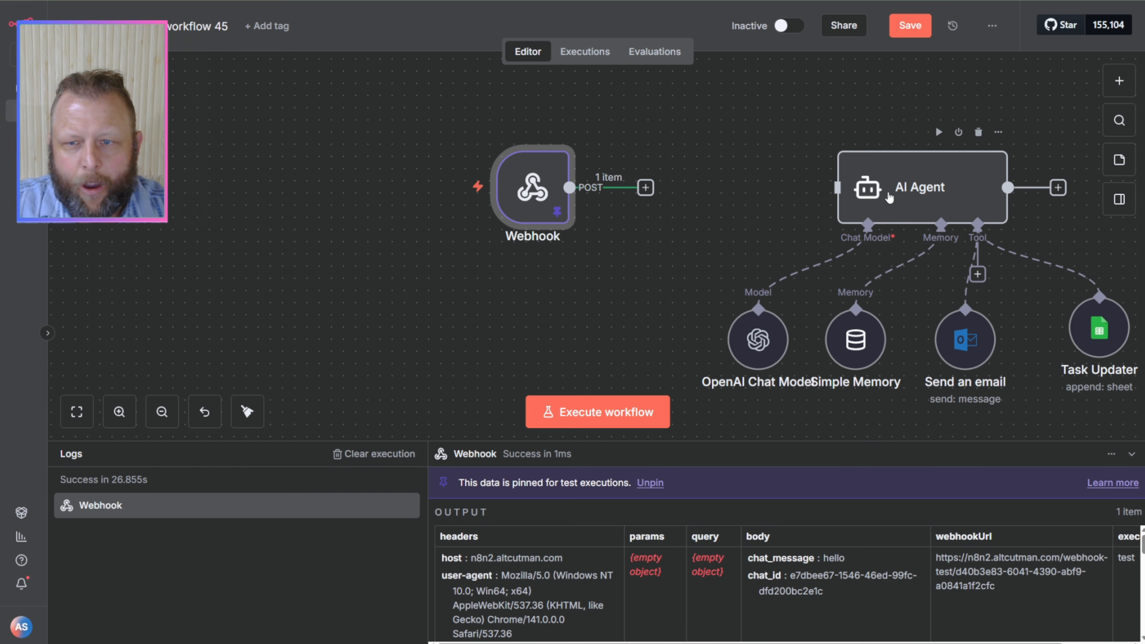
left_click_drag(889, 197, 828, 185)
left_click_drag(645, 188, 751, 186)
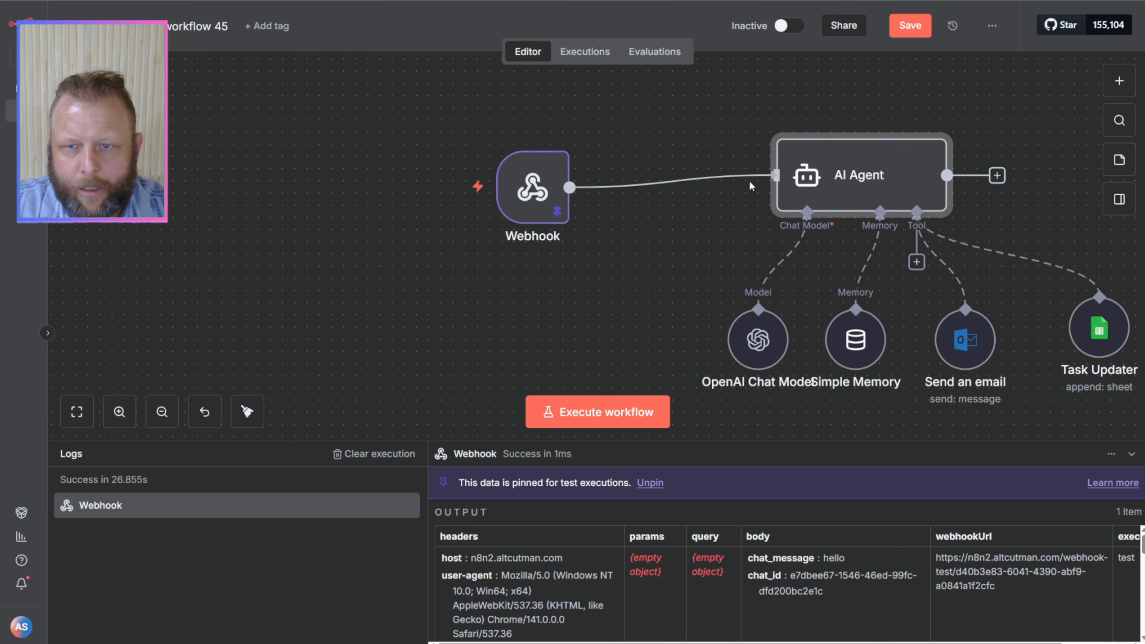
Step: Replace the AI Agent's user message prompt with the webhook's chat message expression {{ $json.body.chat_message }}
double_click(864, 180)
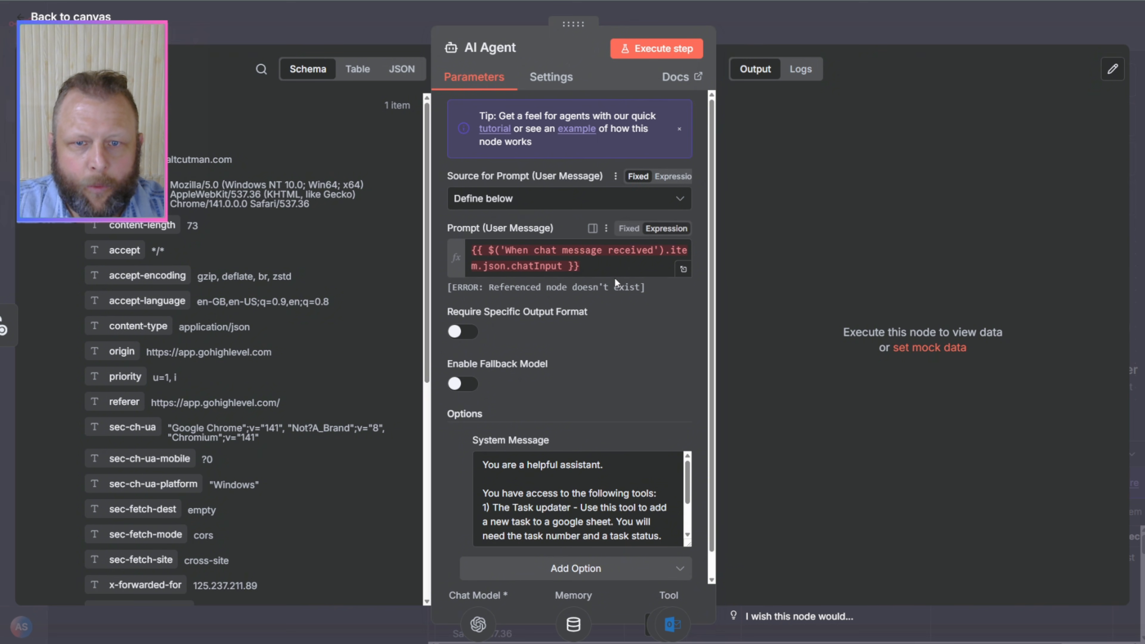
left_click_drag(580, 266, 471, 250)
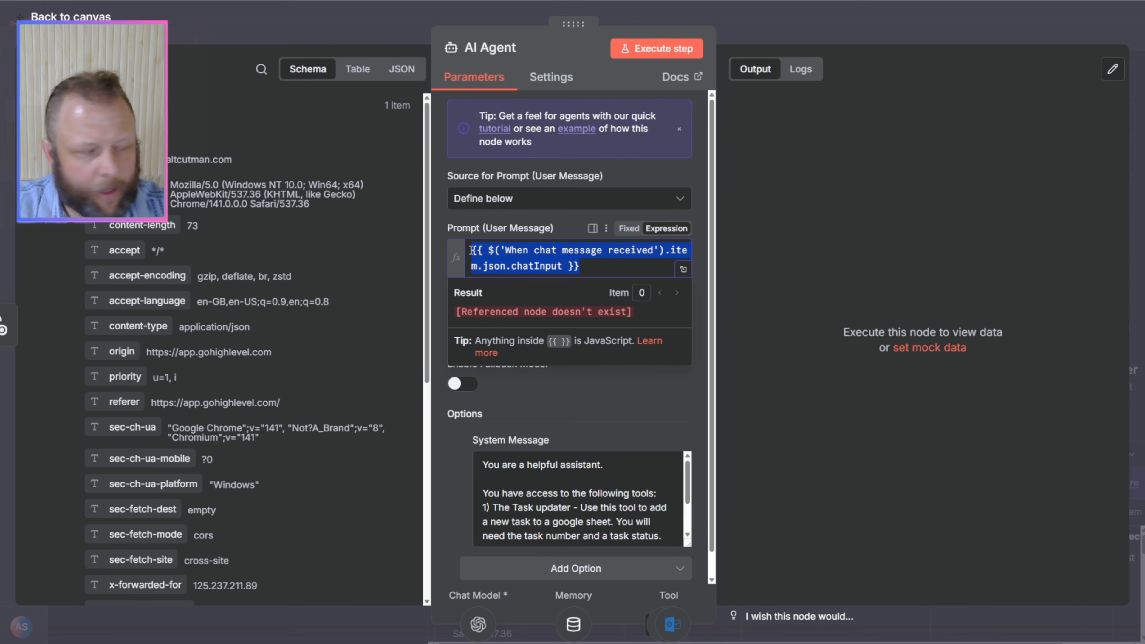
key("BackSpace")
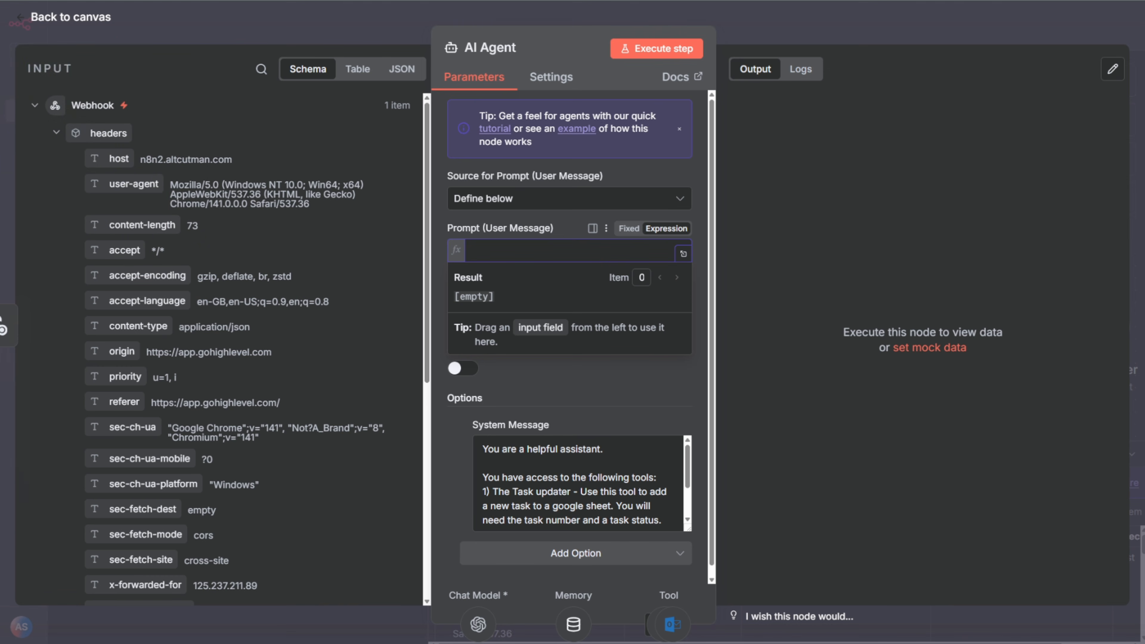
scroll(263, 424, "down", 8)
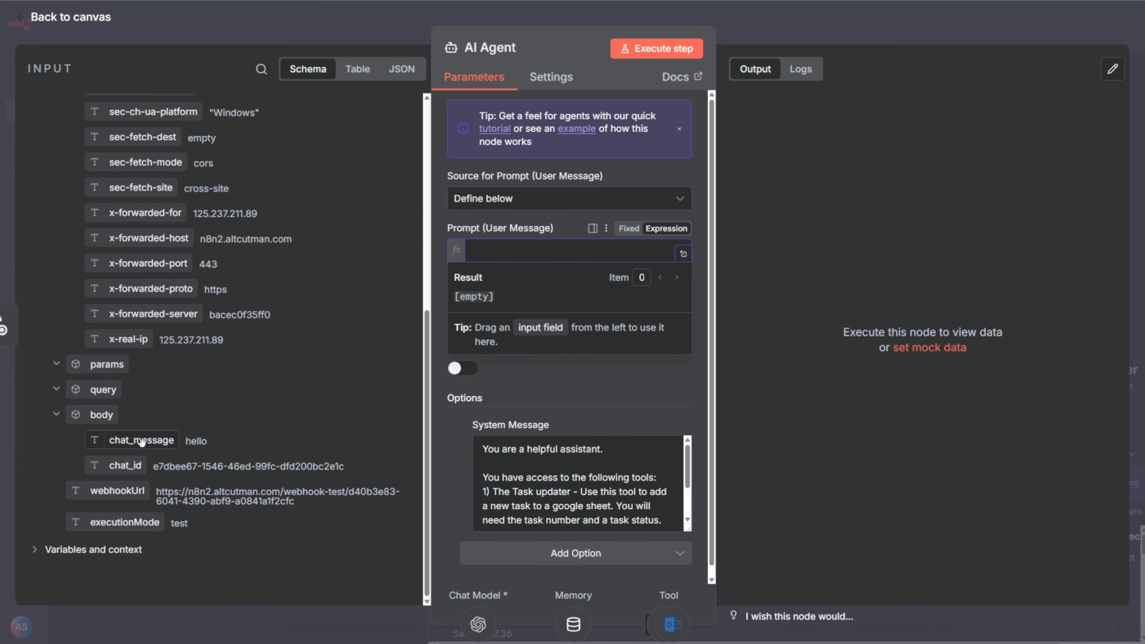
left_click_drag(142, 441, 540, 259)
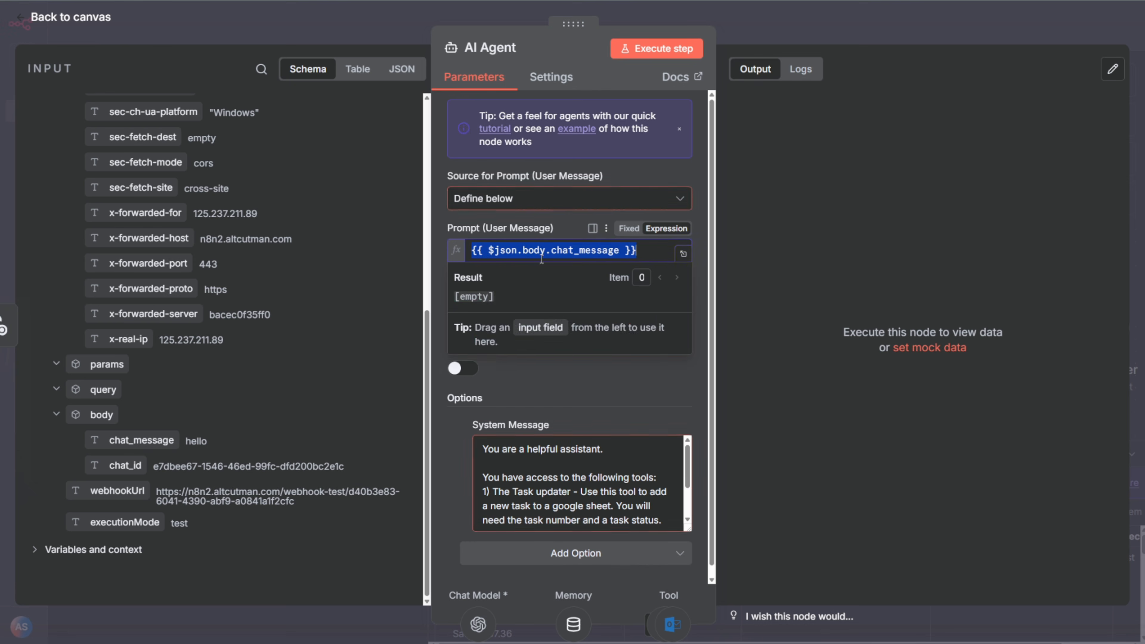
left_click(575, 404)
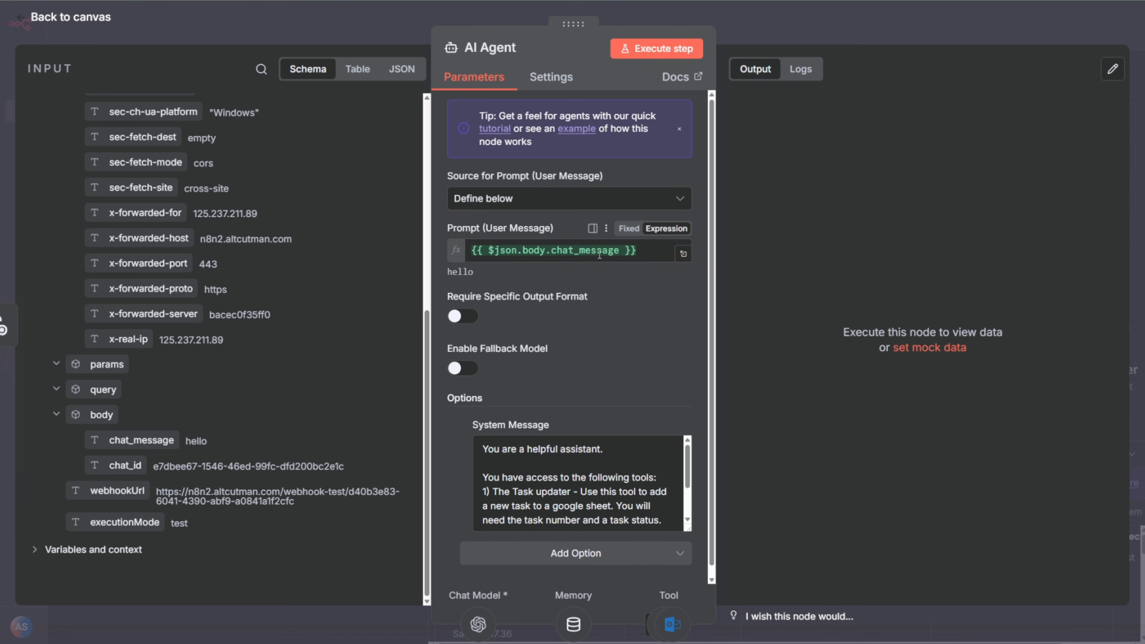
left_click(779, 29)
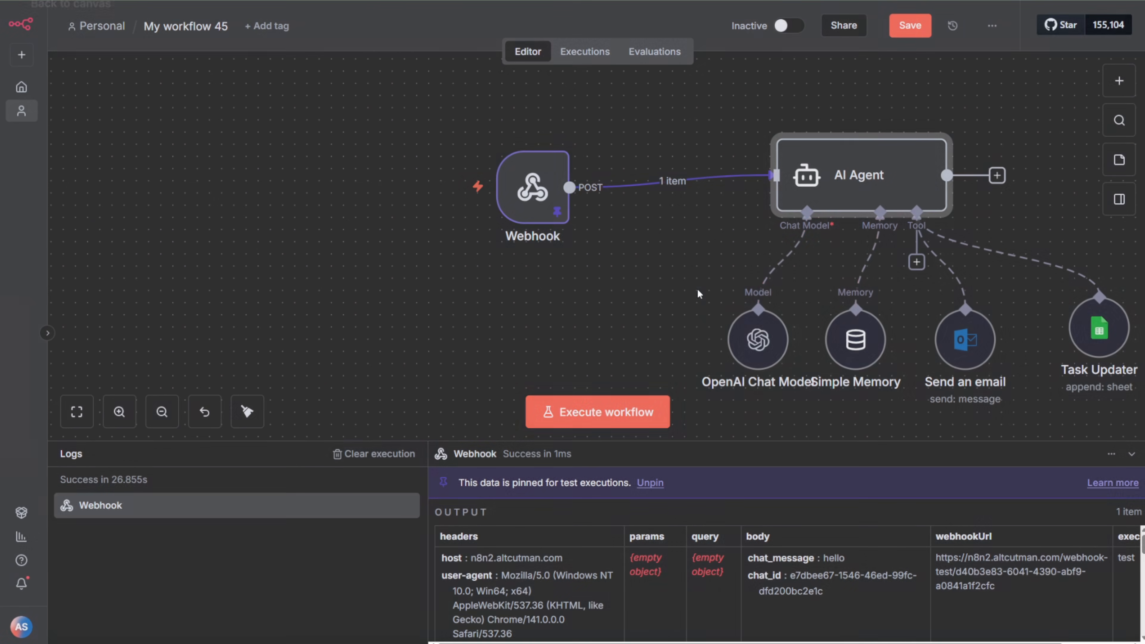
Step: Set the Simple Memory node's Session ID to Define below with {{ $json.body.chat_id }} as the key
left_click(853, 357)
double_click(852, 357)
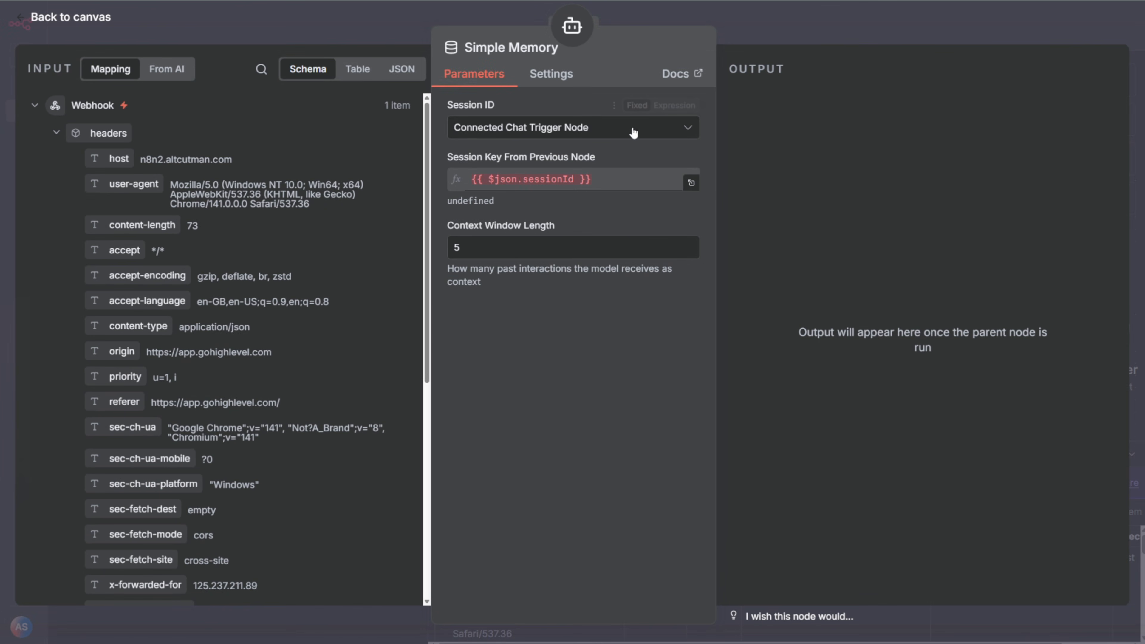
left_click(634, 130)
left_click(498, 225)
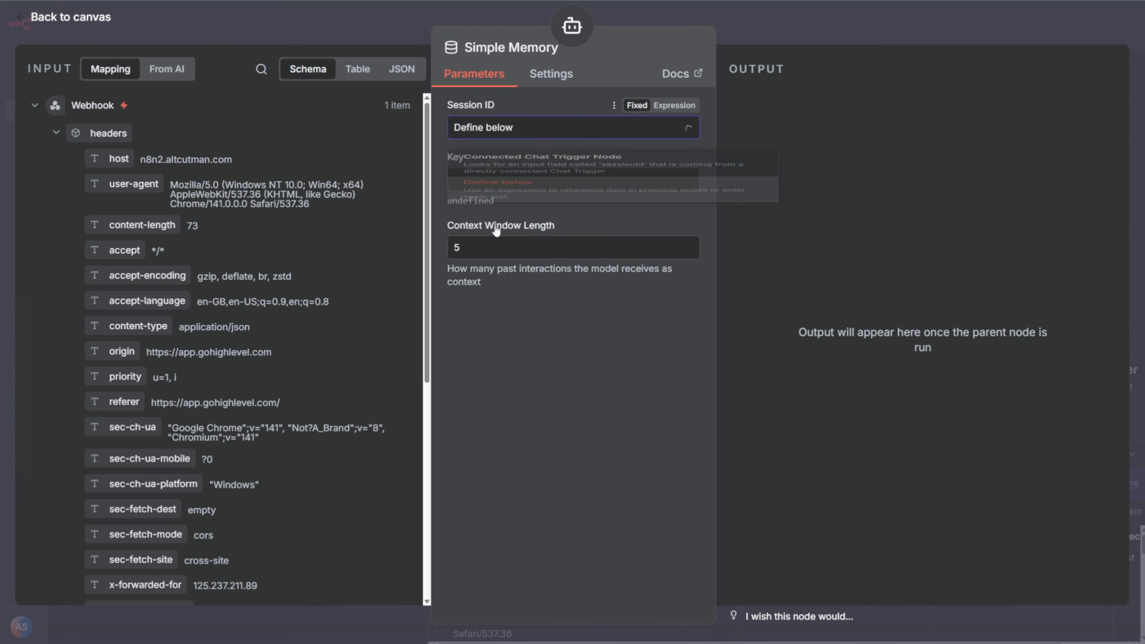
scroll(230, 359, "down", 5)
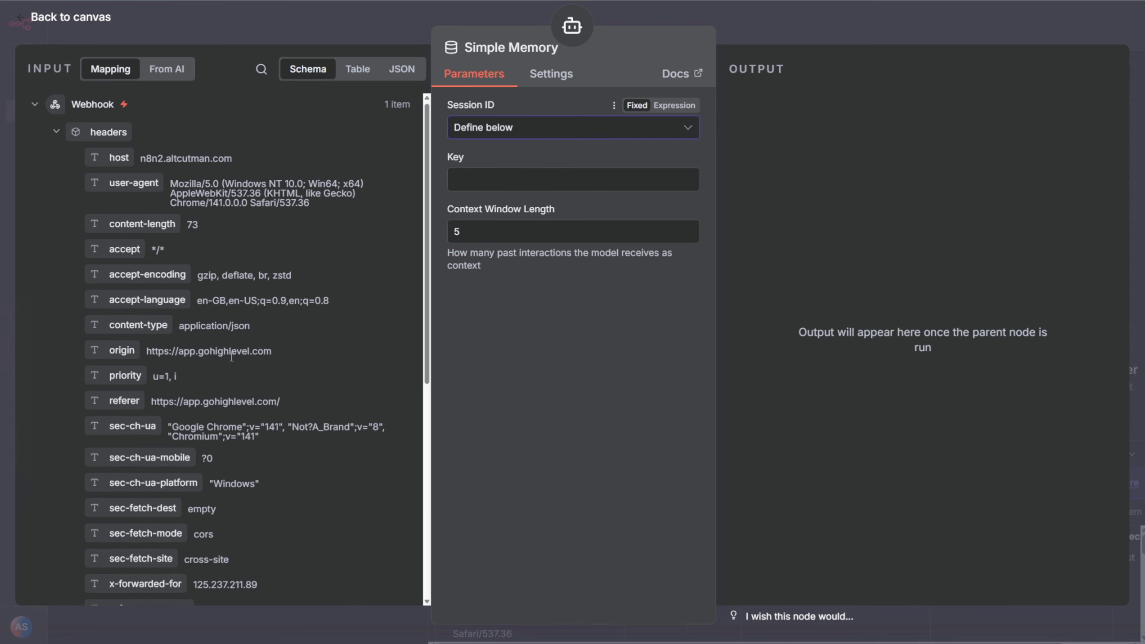
scroll(231, 361, "down", 4)
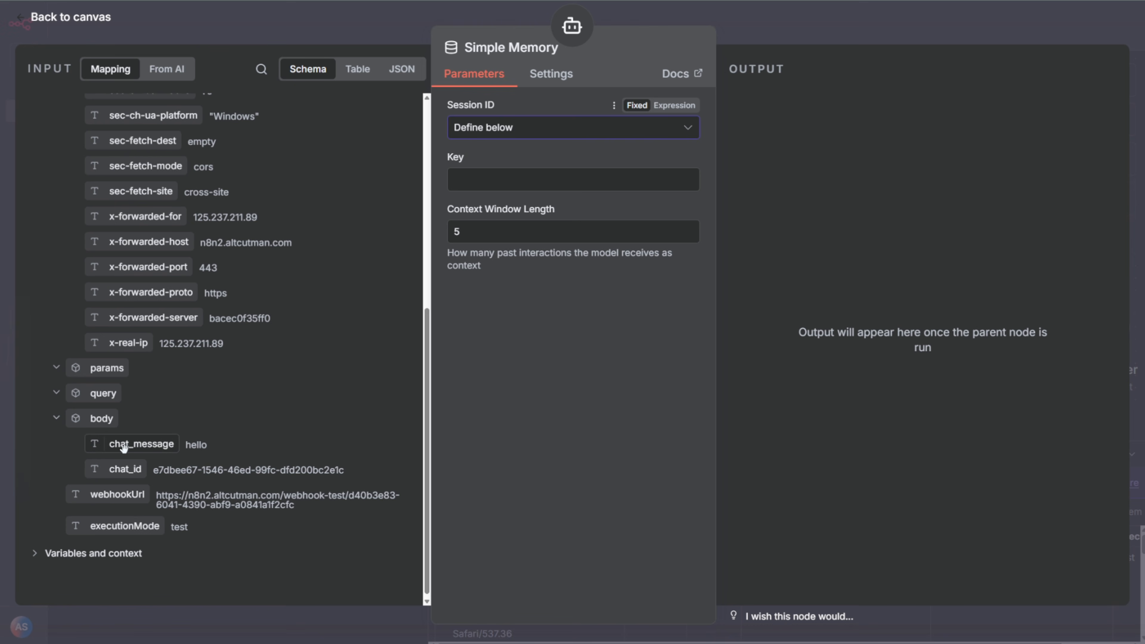
left_click_drag(113, 474, 525, 176)
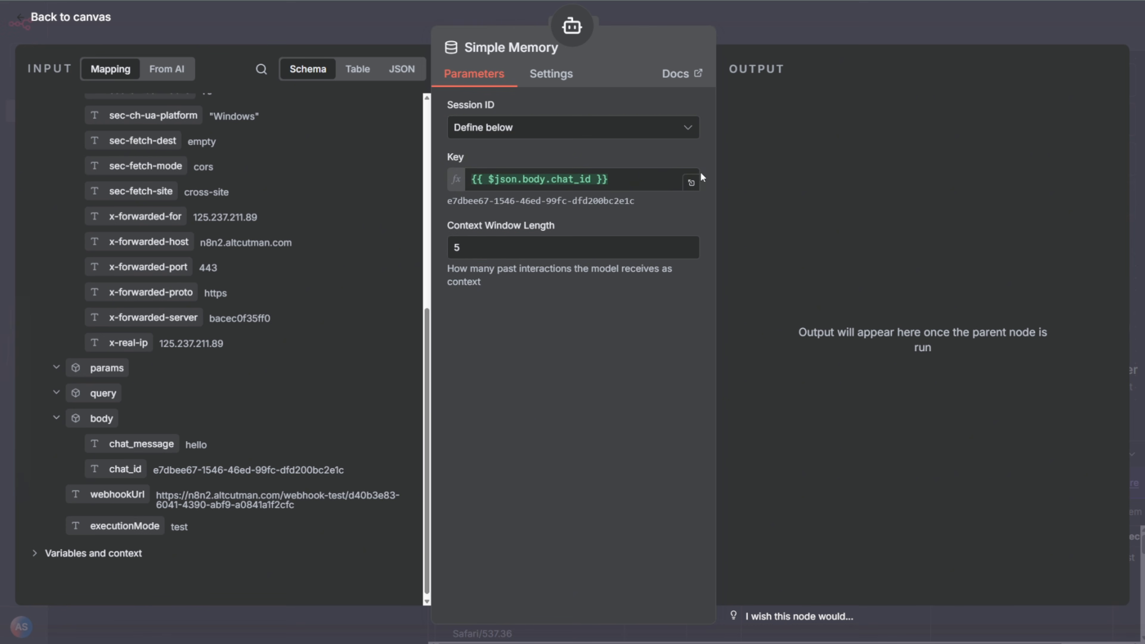
left_click(826, 26)
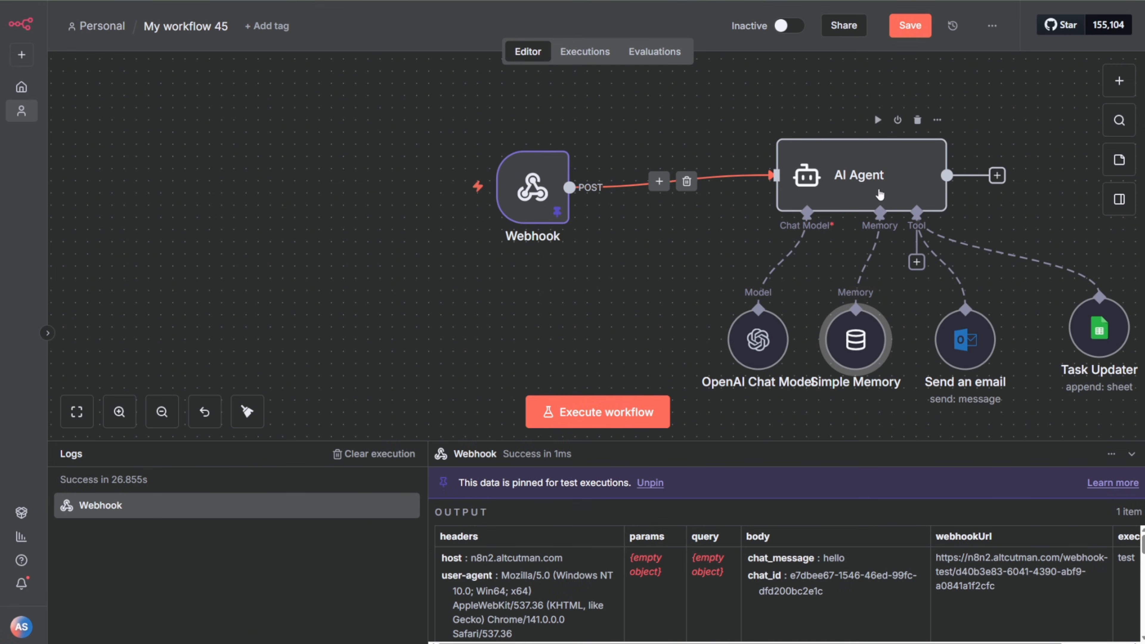
Step: Execute the AI Agent node on its own with the pinned webhook data and read its output reply
scroll(633, 305, "right", 5)
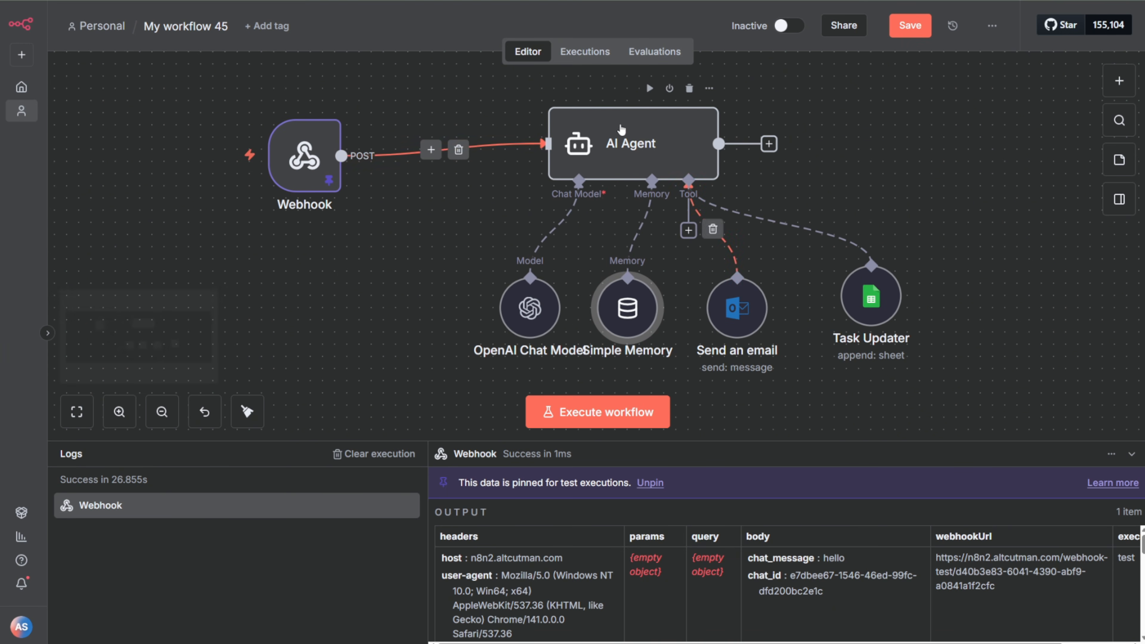
left_click(620, 141)
double_click(620, 140)
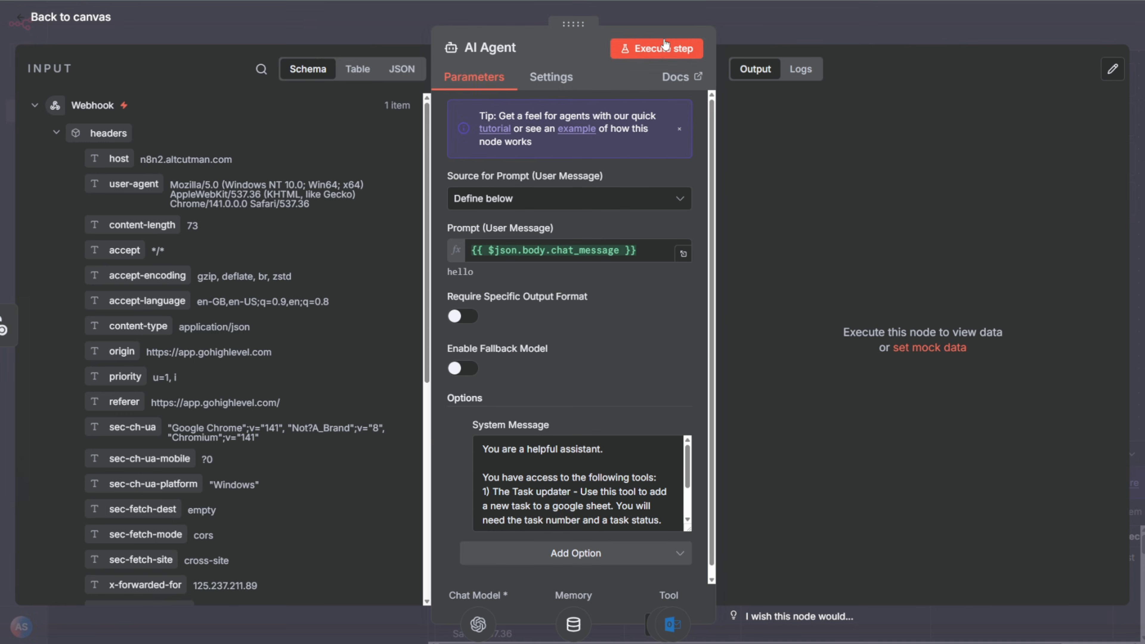
left_click(650, 48)
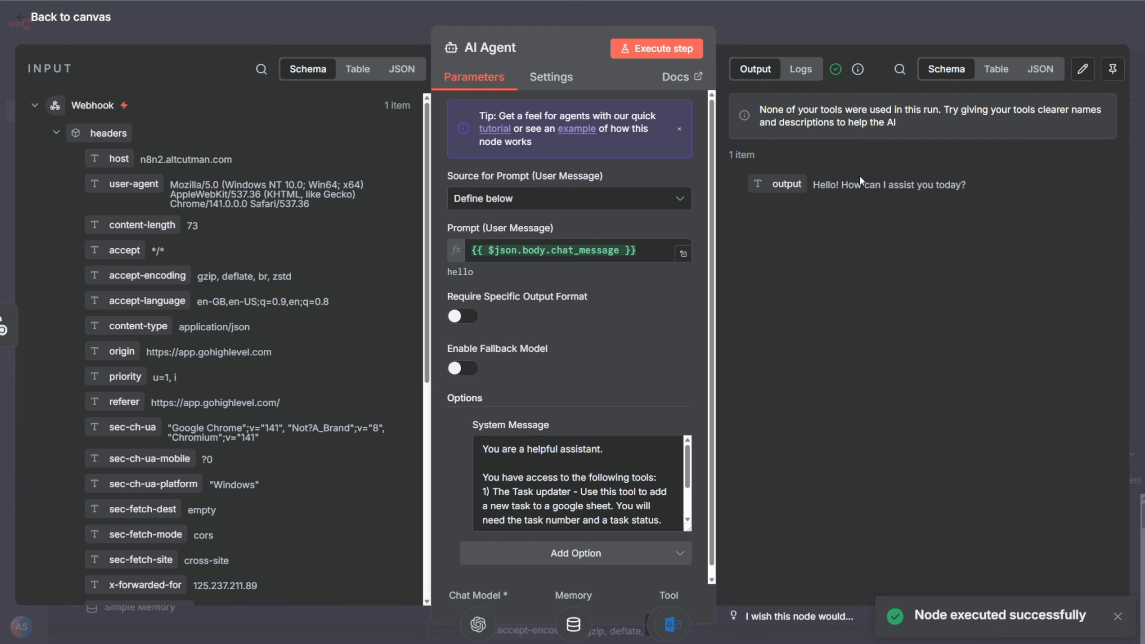
left_click_drag(816, 185, 982, 185)
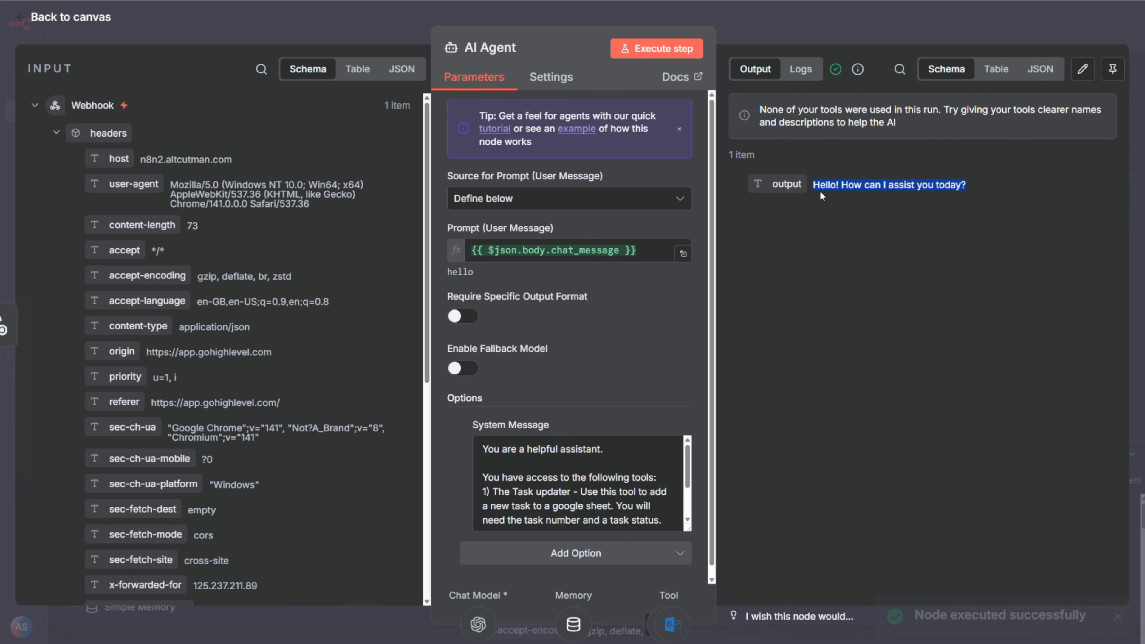
Step: Close the AI Agent node and check the JSON response field name specified in the ChatGPT widget prompt, returning to the workflow
left_click(907, 202)
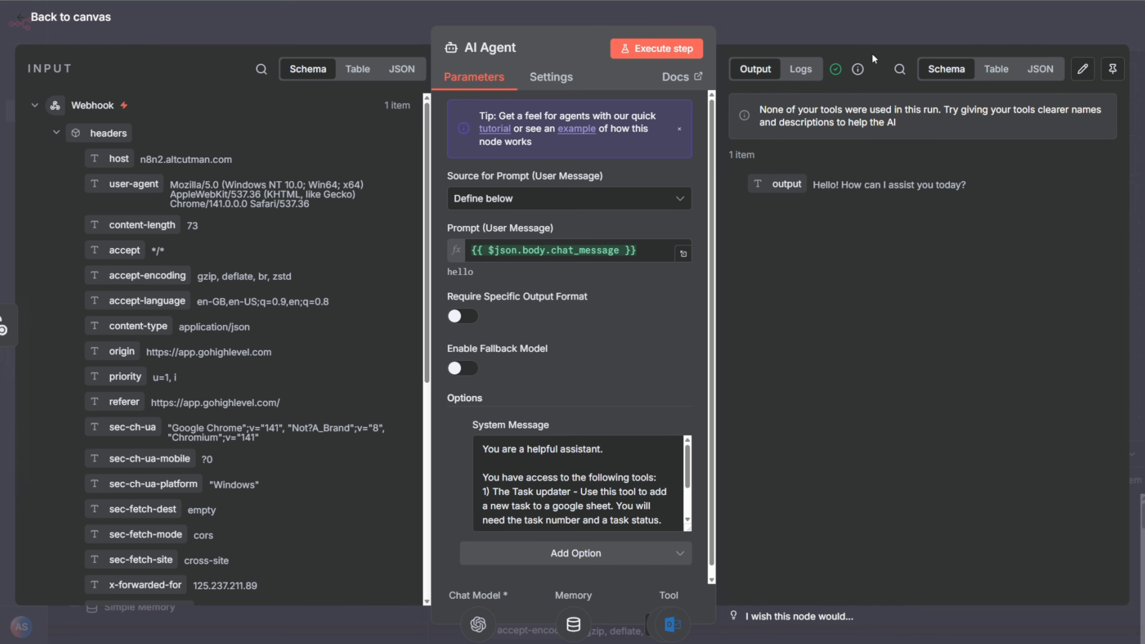
left_click(820, 32)
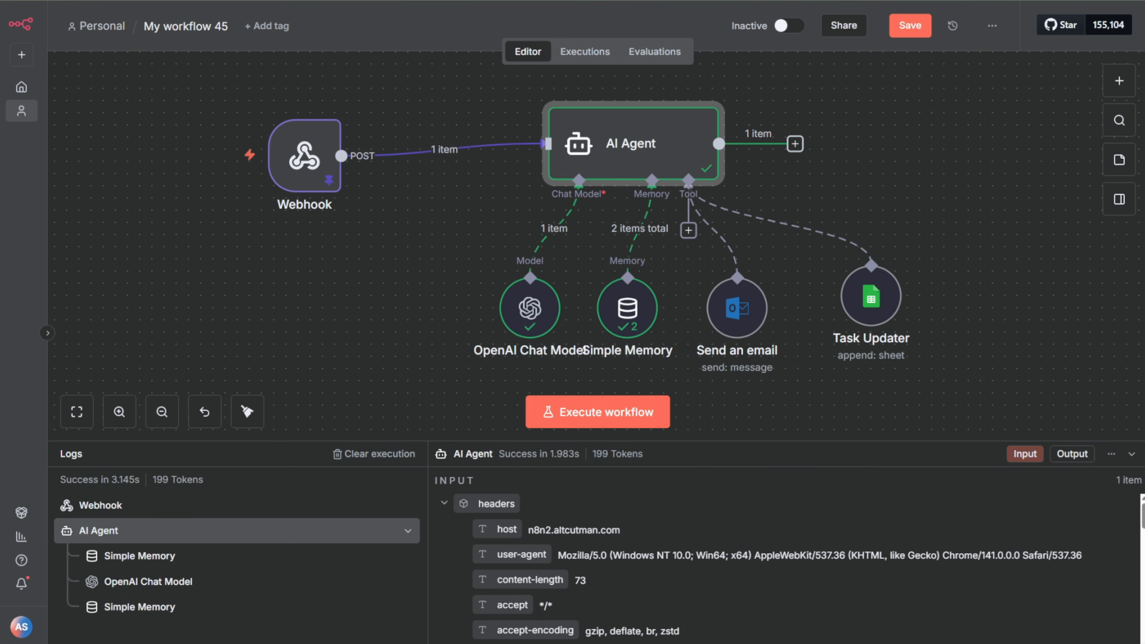
key("ctrl+Tab")
scroll(686, 288, "up", 3)
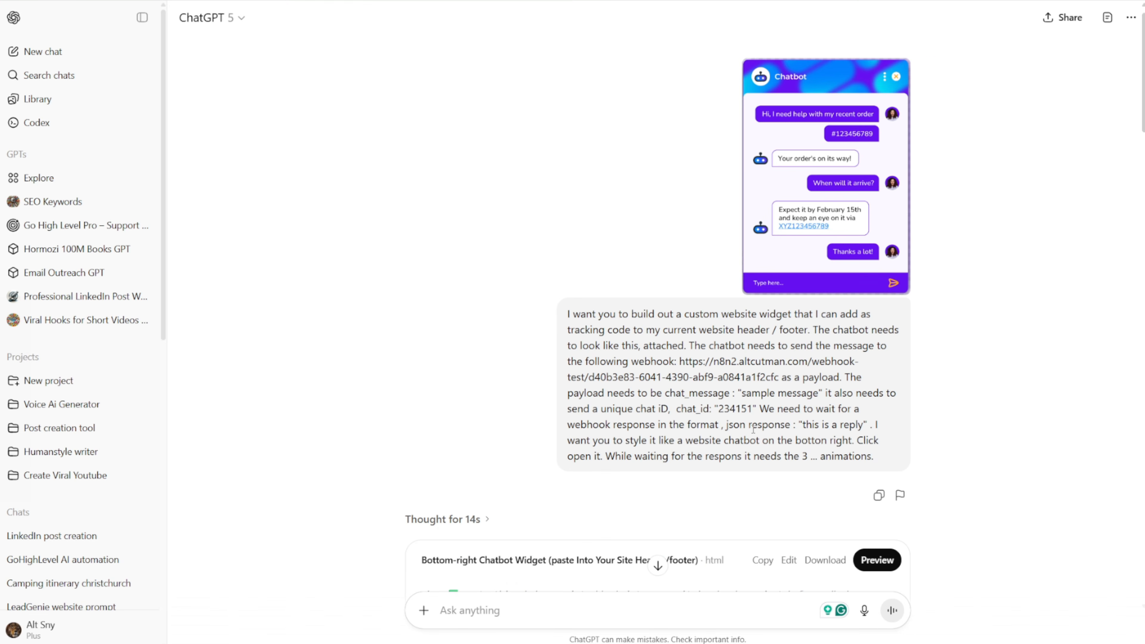
left_click_drag(753, 430, 785, 430)
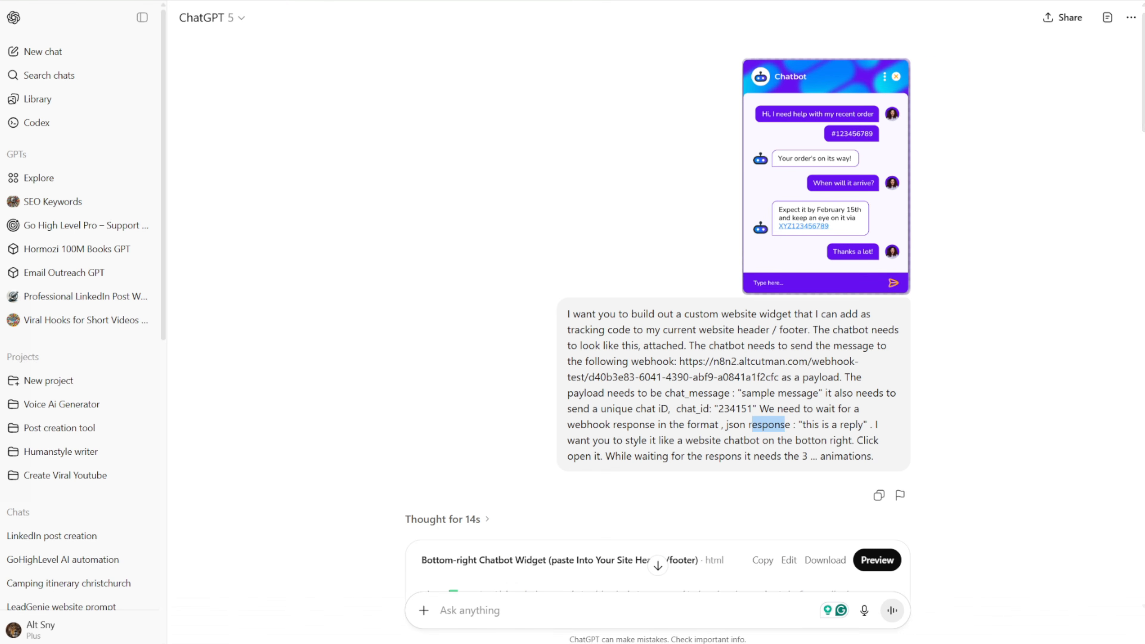
key("ctrl+shift+Tab")
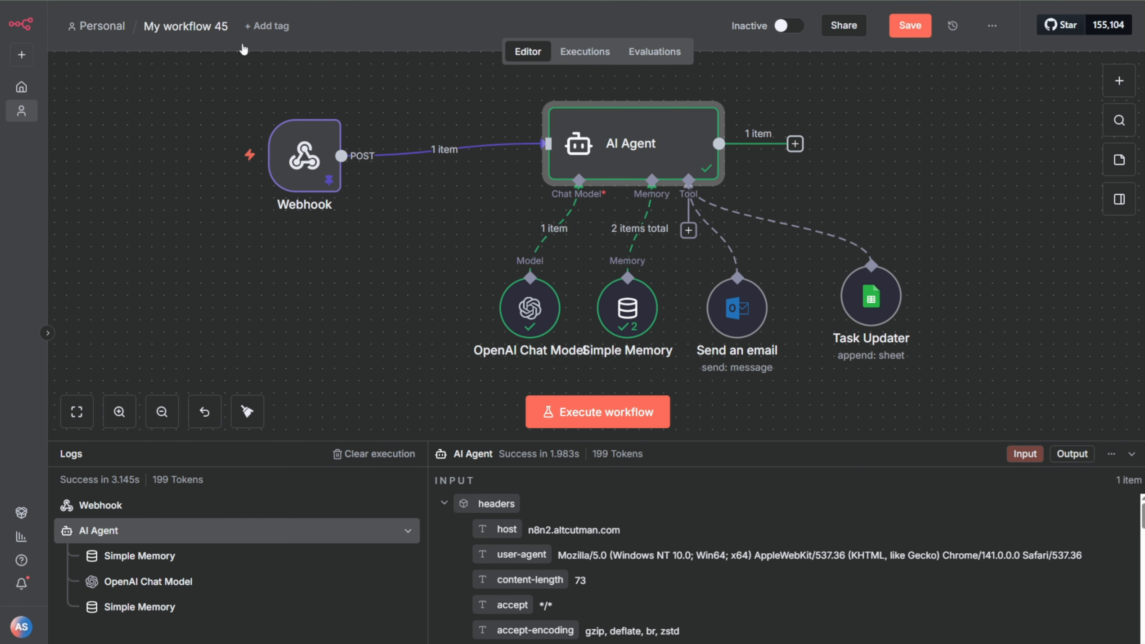
Step: Add a Respond to Webhook node connected to the AI Agent's output and return to the canvas
left_click(797, 146)
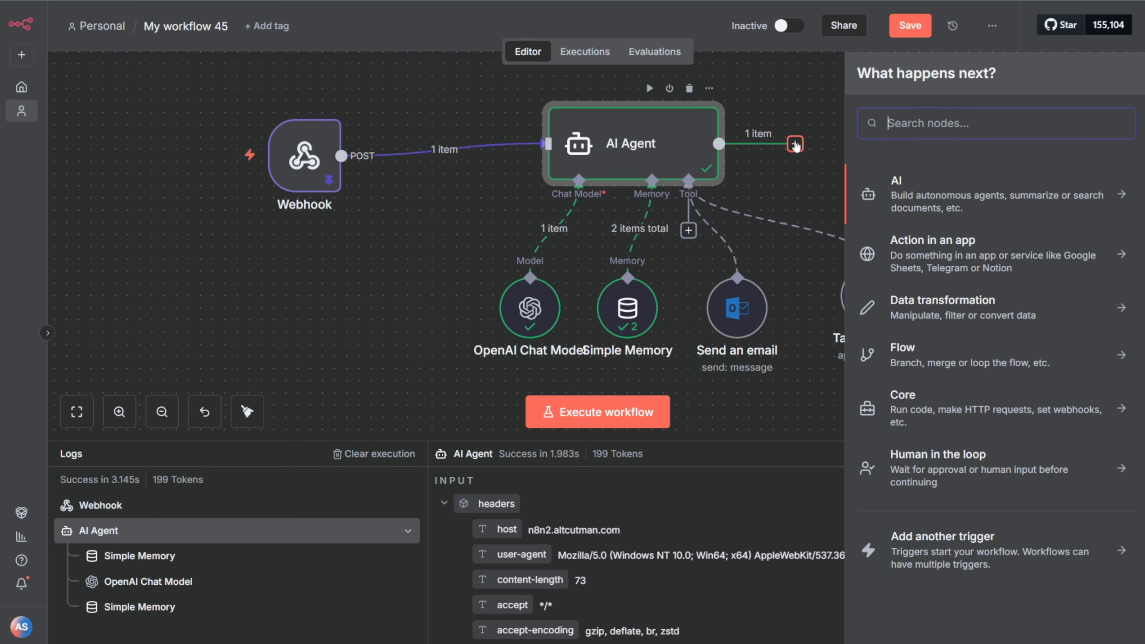
type("respo")
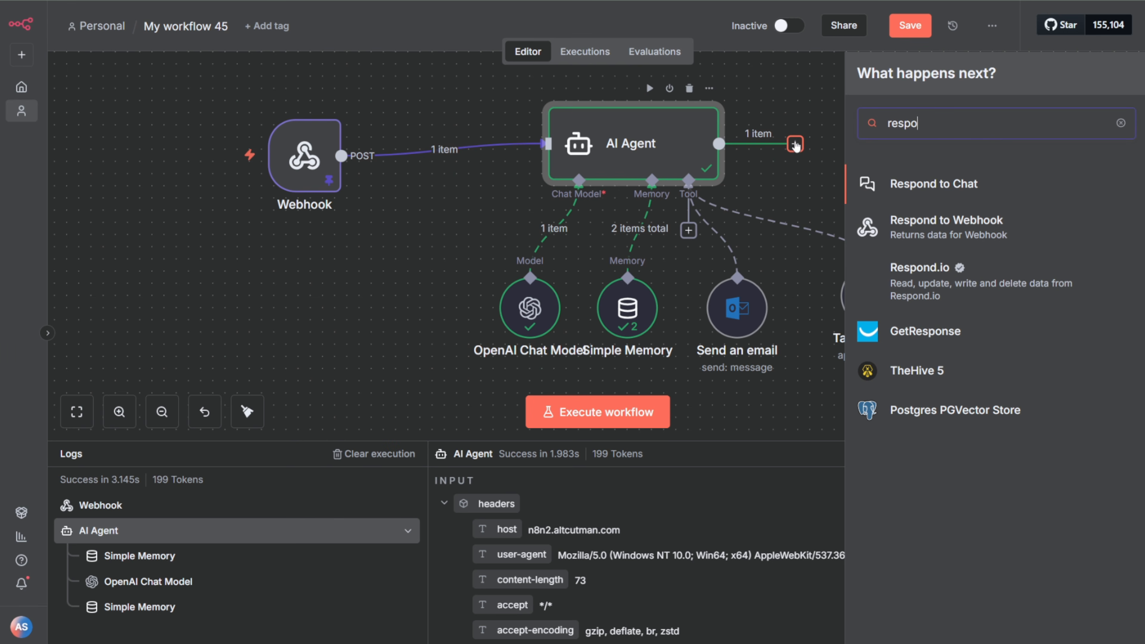
left_click(942, 224)
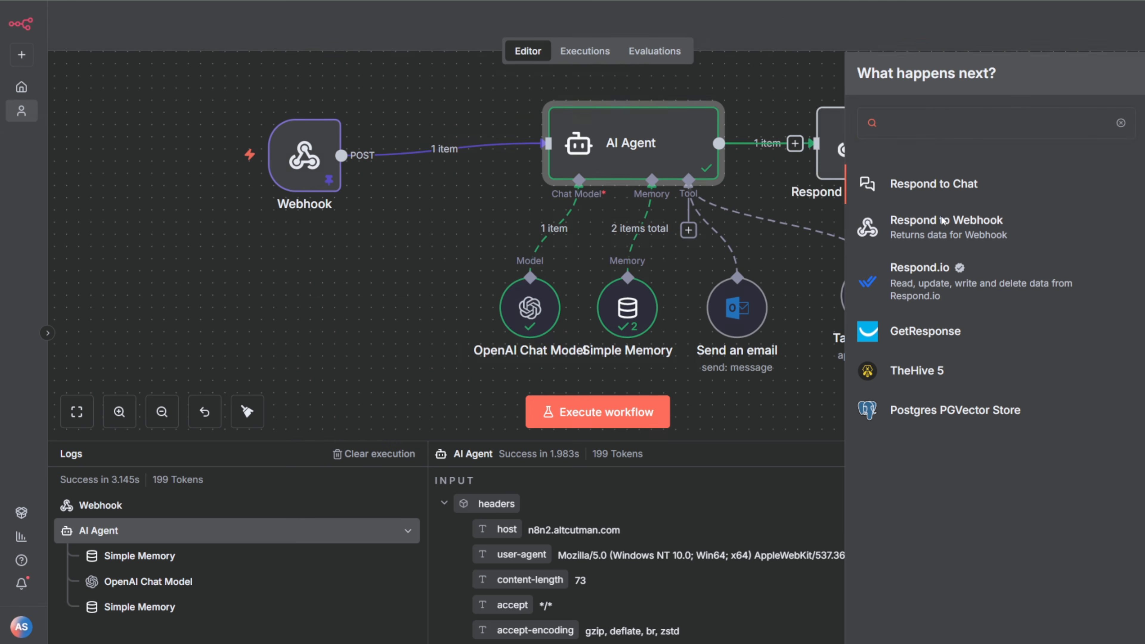
left_click(853, 32)
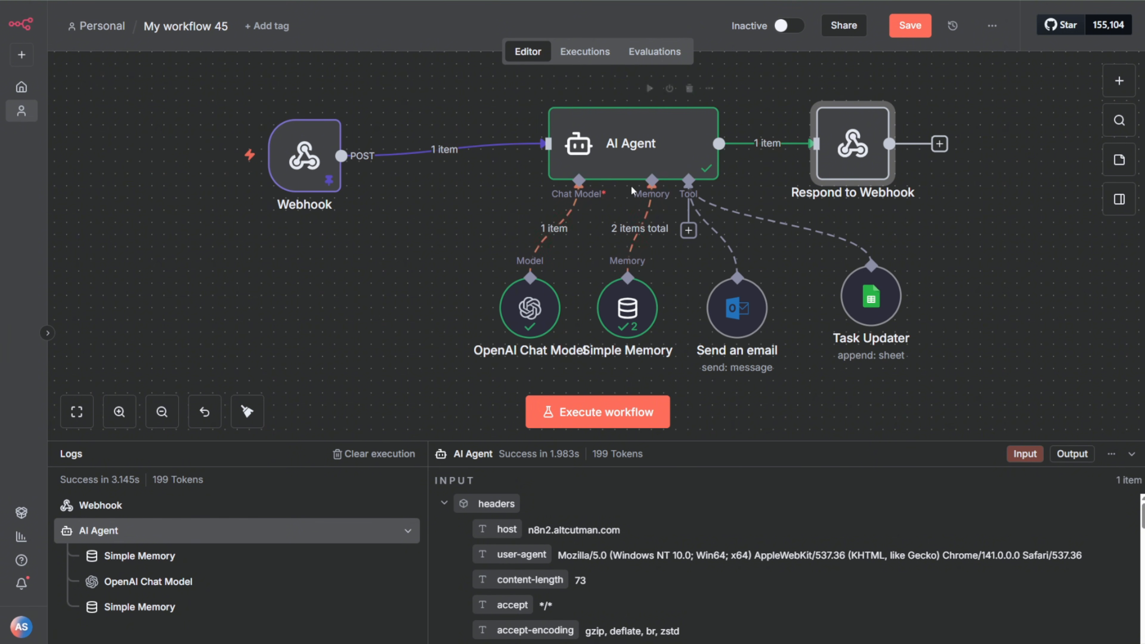
Step: Set the Webhook trigger node's Respond option to Using 'Respond to Webhook' Node
left_click(313, 163)
double_click(314, 163)
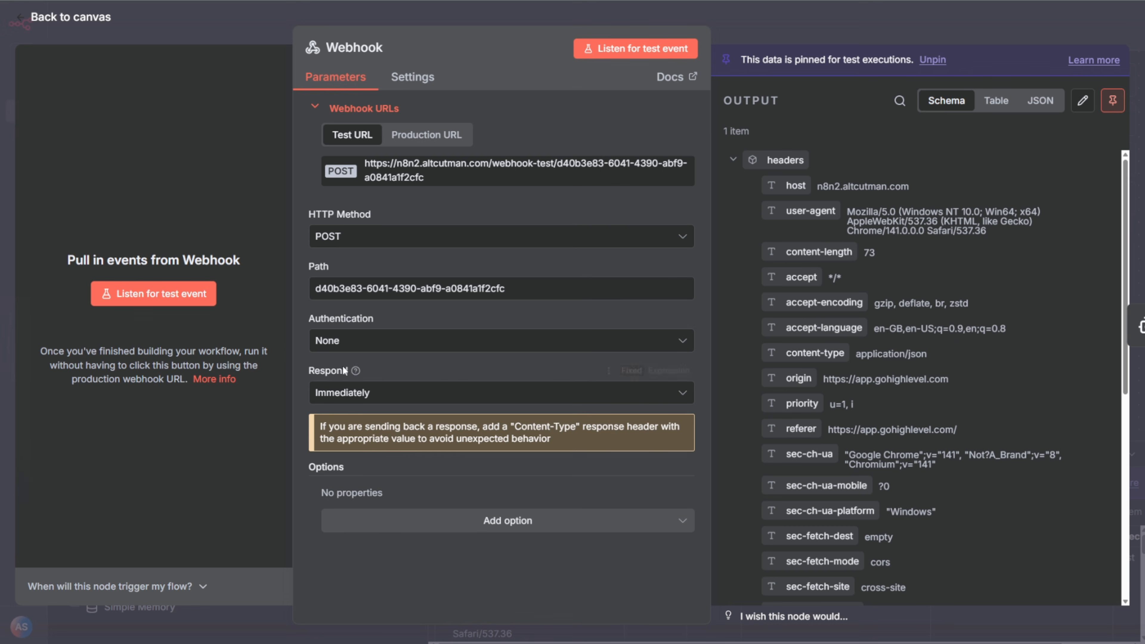
left_click(488, 397)
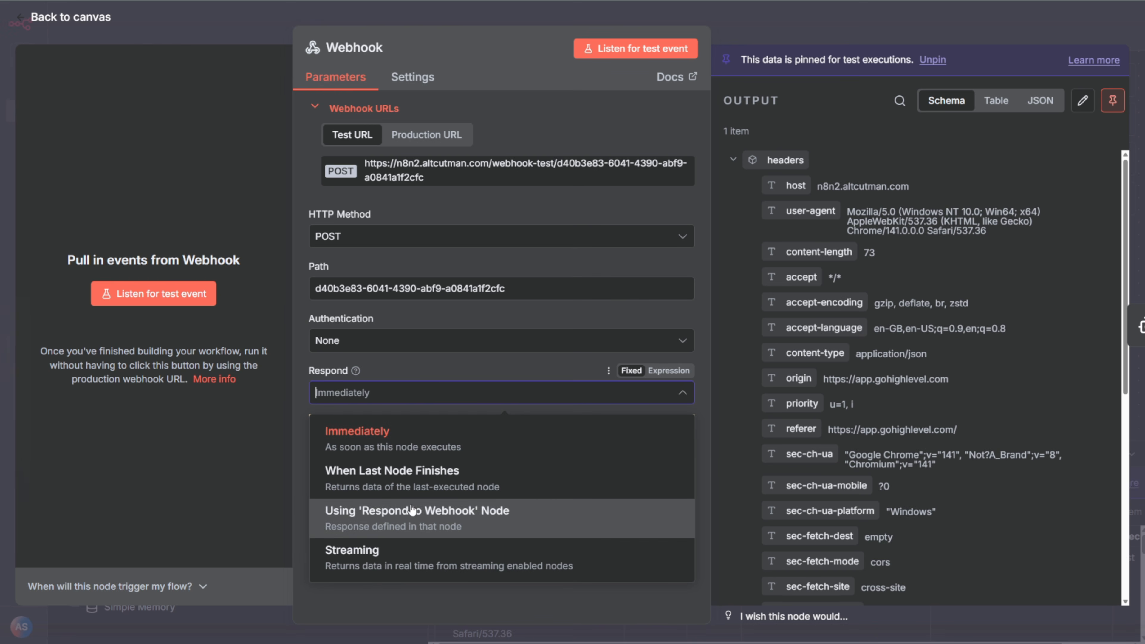
left_click(373, 520)
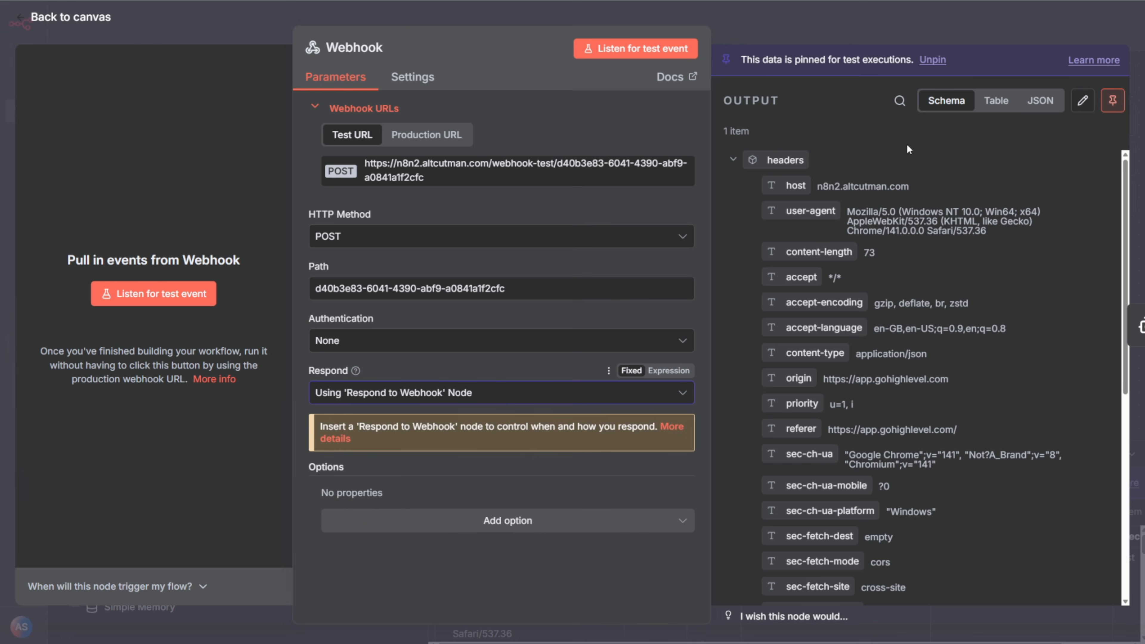
left_click(883, 31)
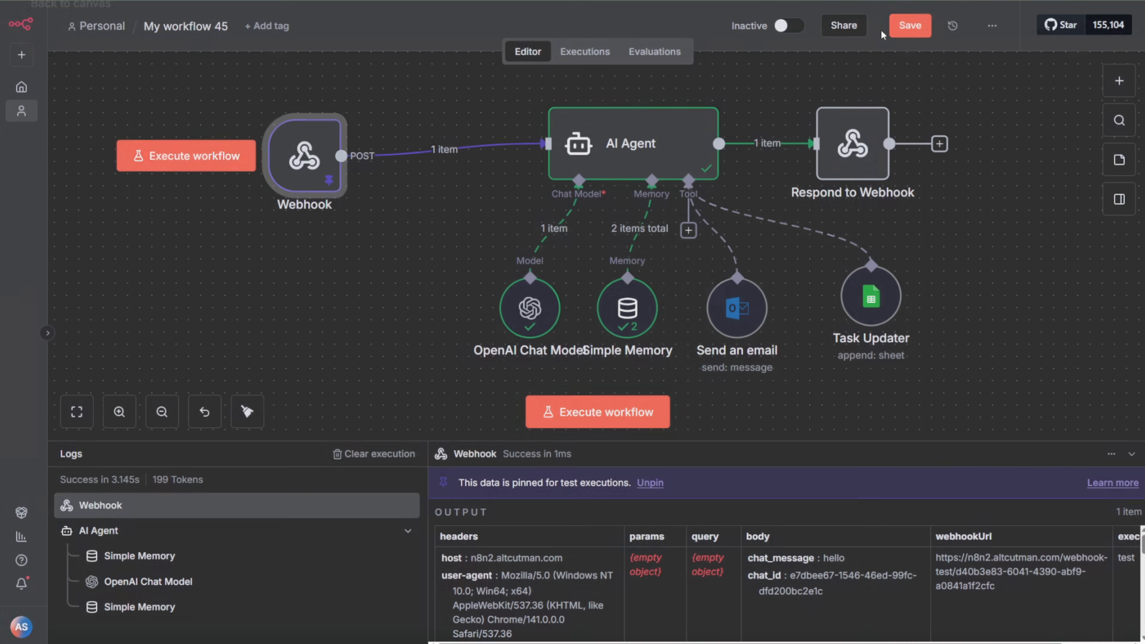
Step: Set the Respond to Webhook node to respond with JSON and name the response body's field "response"
double_click(844, 156)
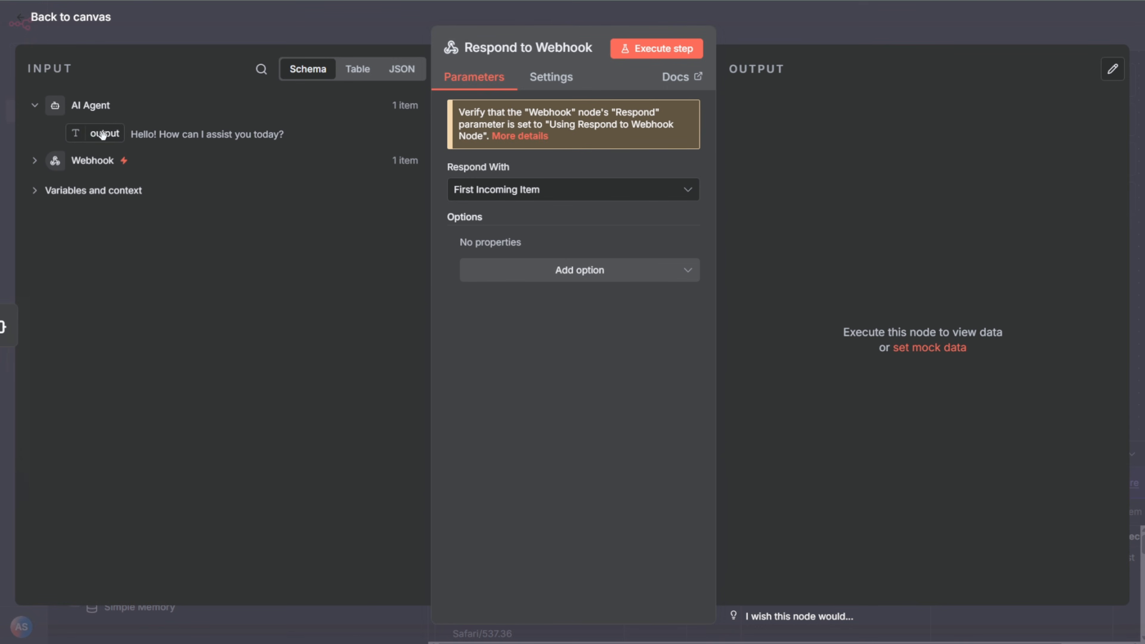
left_click(621, 196)
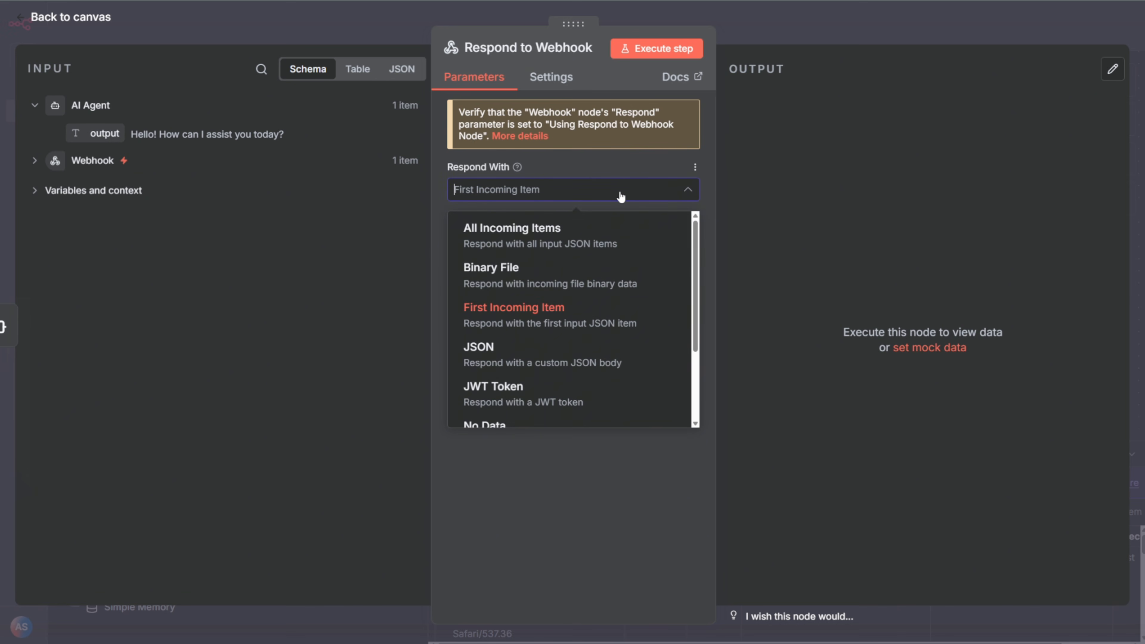
left_click(546, 363)
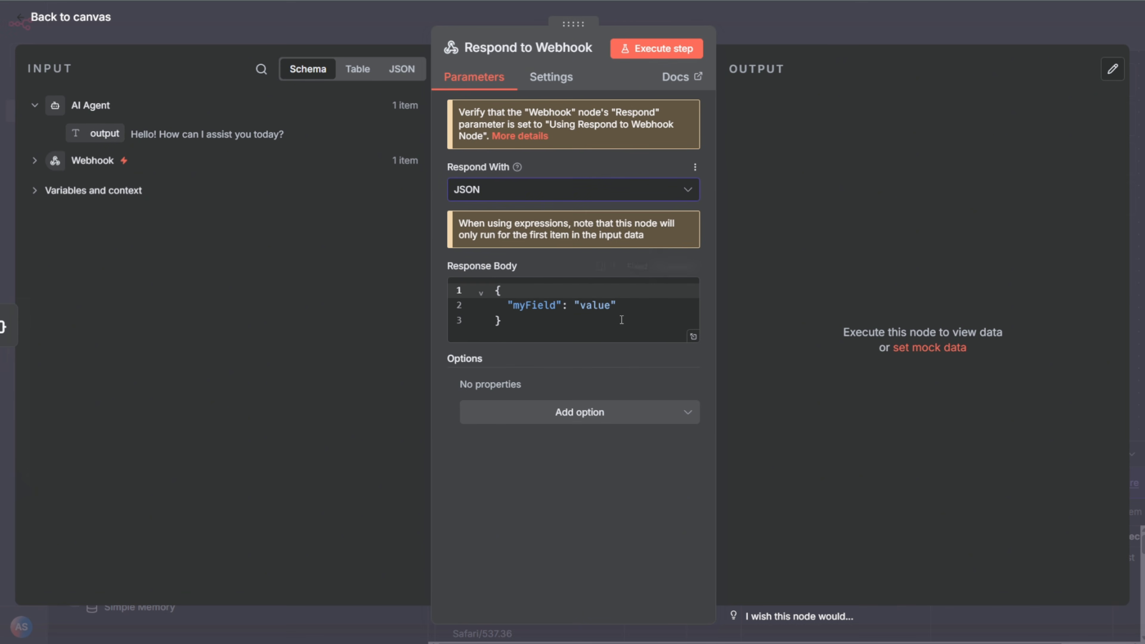
double_click(520, 307)
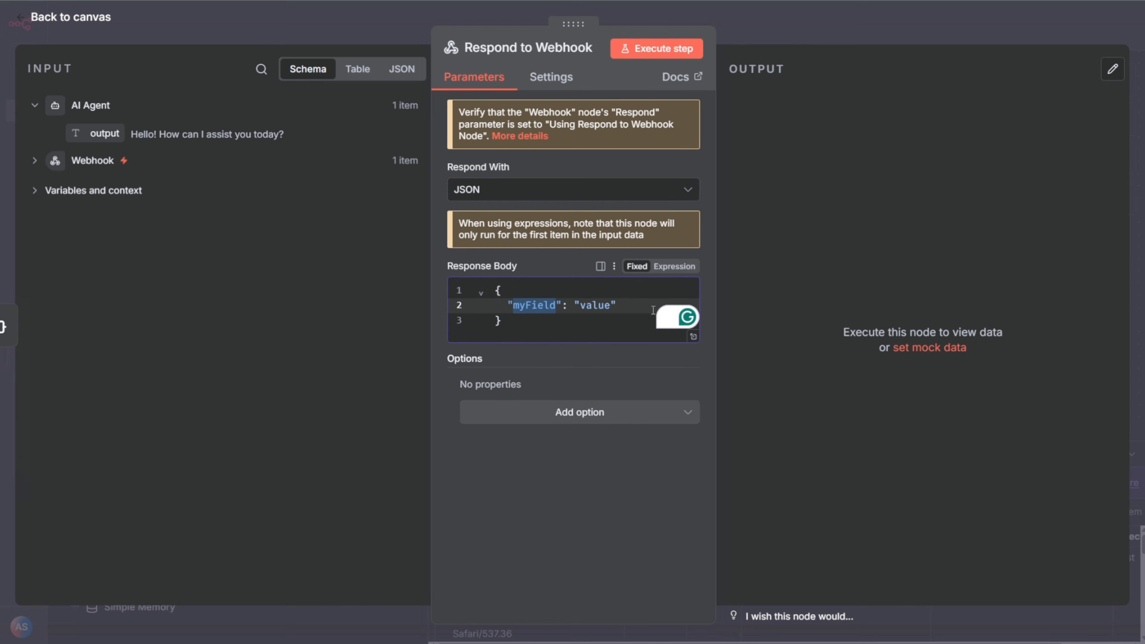
type("response")
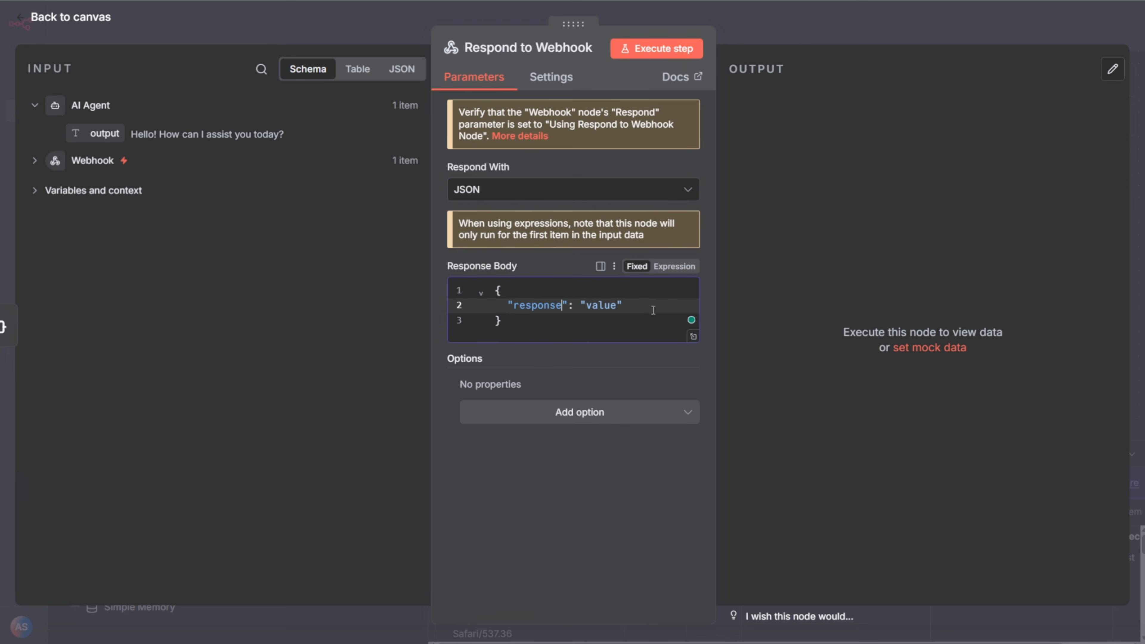
Step: Make the response body an expression and replace the response field's placeholder value with the AI Agent's {{ $json.output }}, keeping the JSON response type
double_click(596, 306)
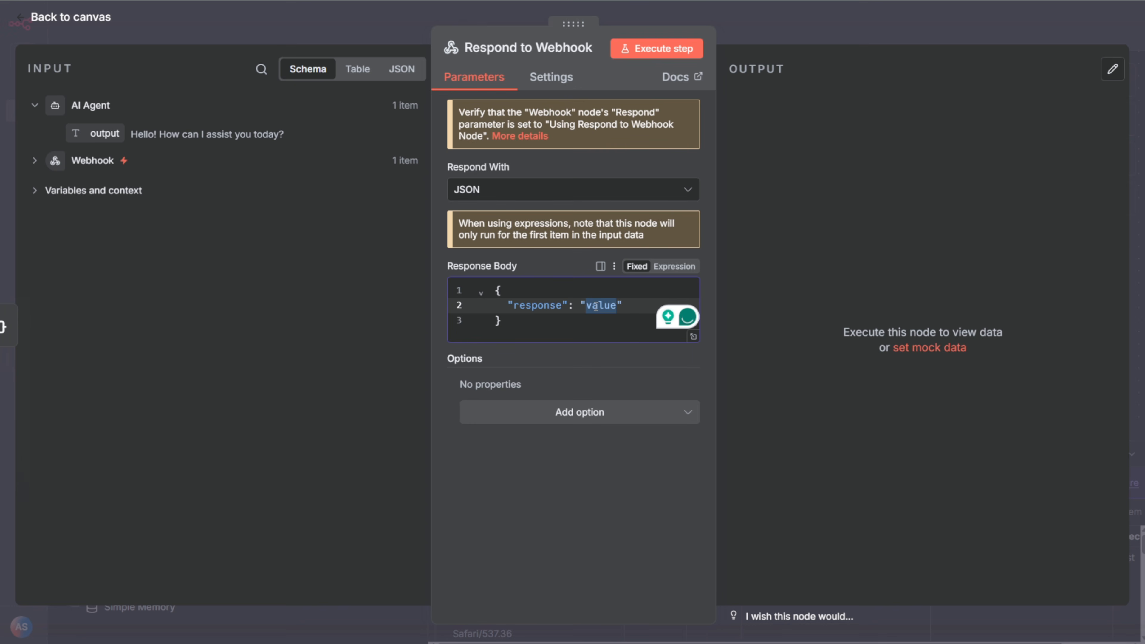
key("BackSpace")
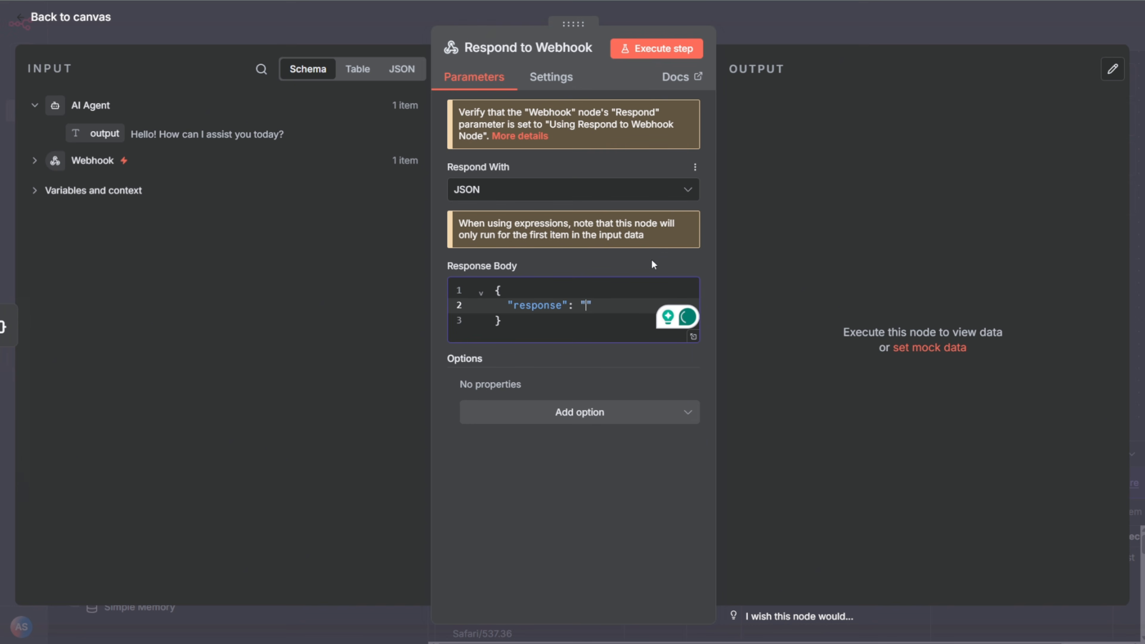
left_click(672, 267)
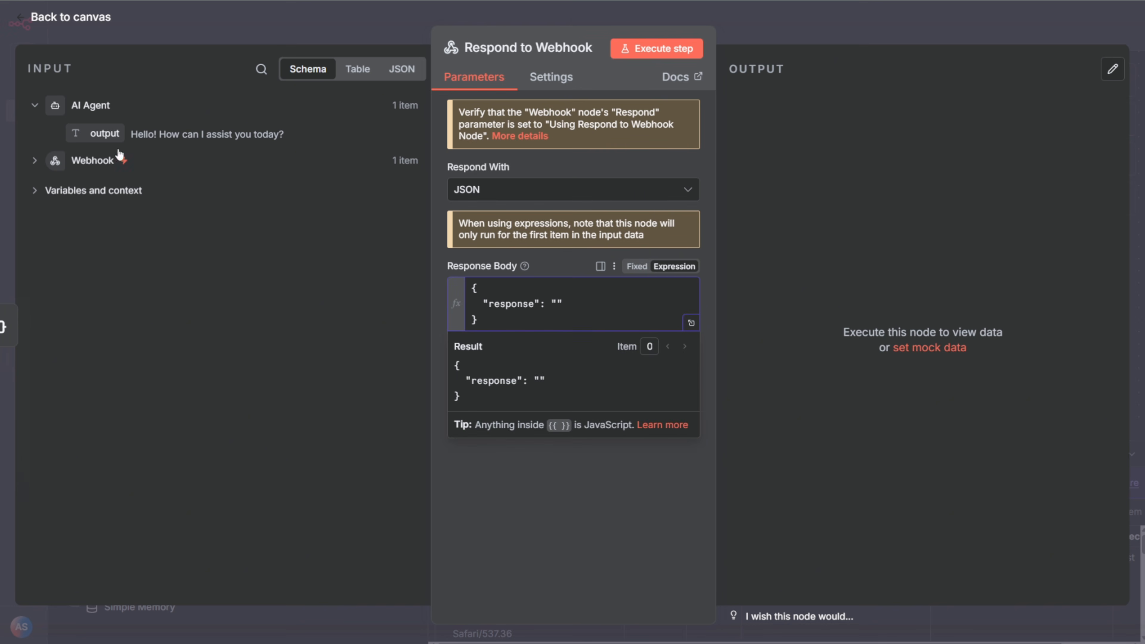
left_click_drag(101, 133, 560, 306)
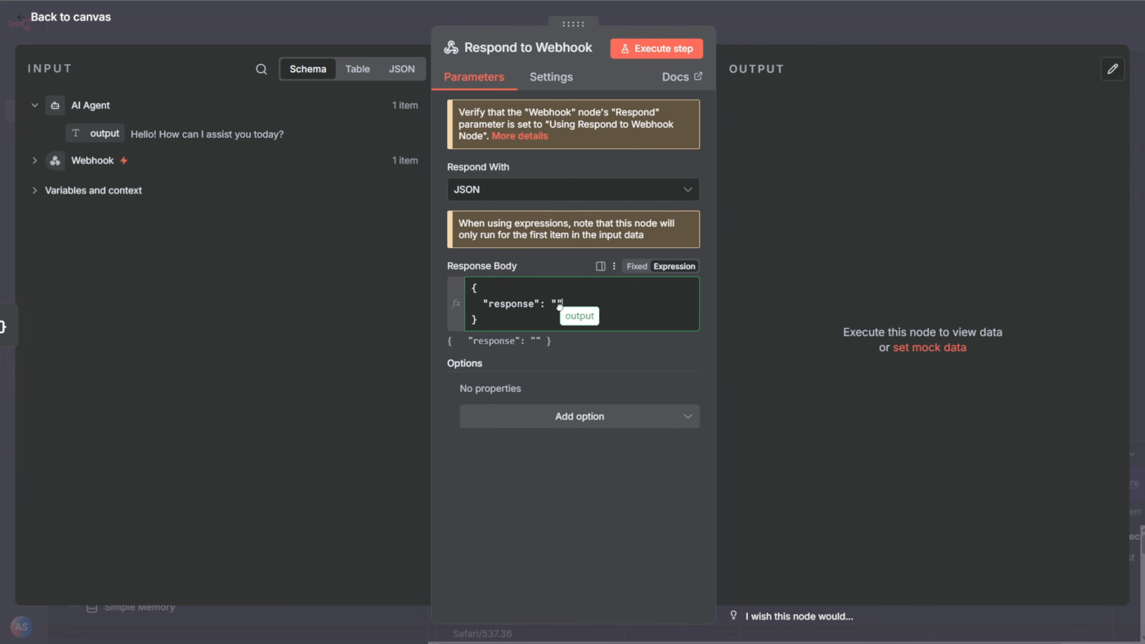
left_click(539, 294)
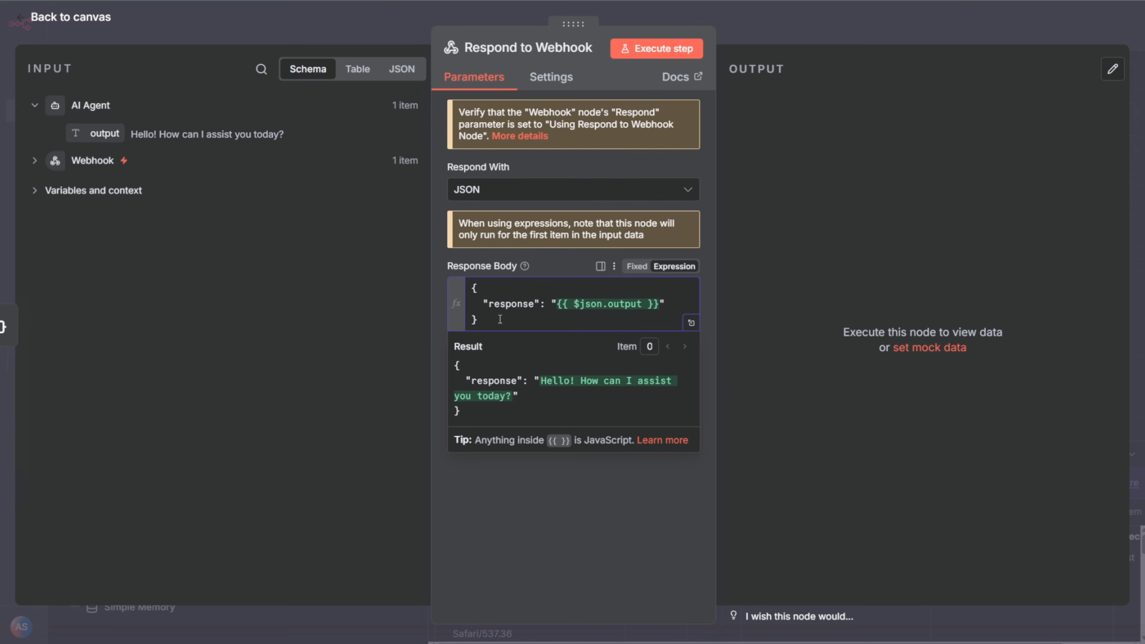
left_click(654, 192)
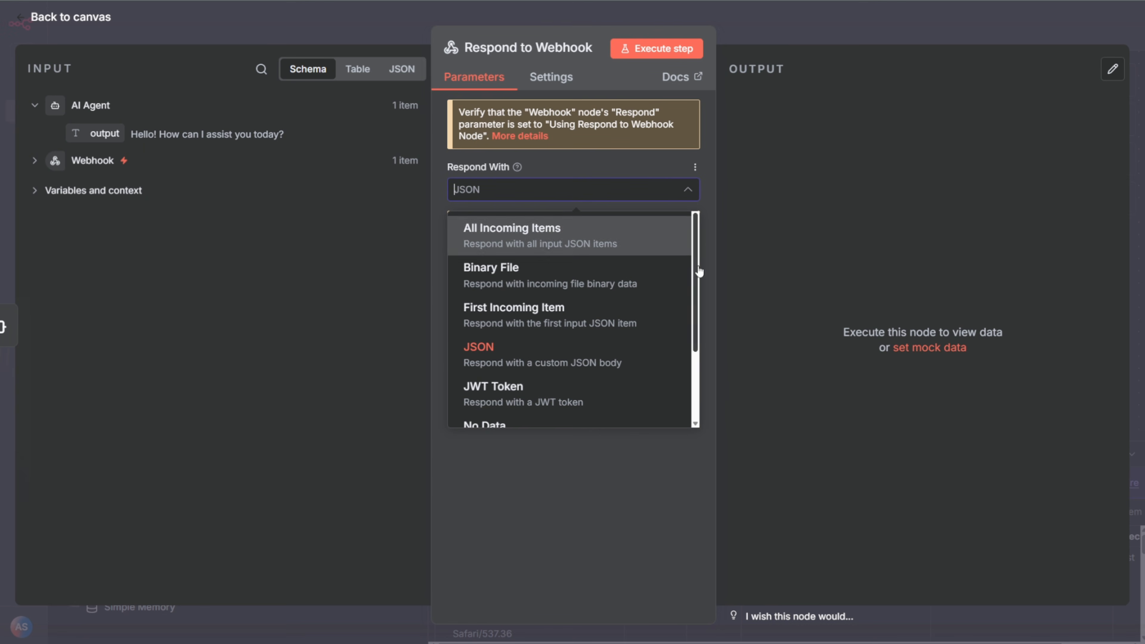
scroll(645, 327, "down", 3)
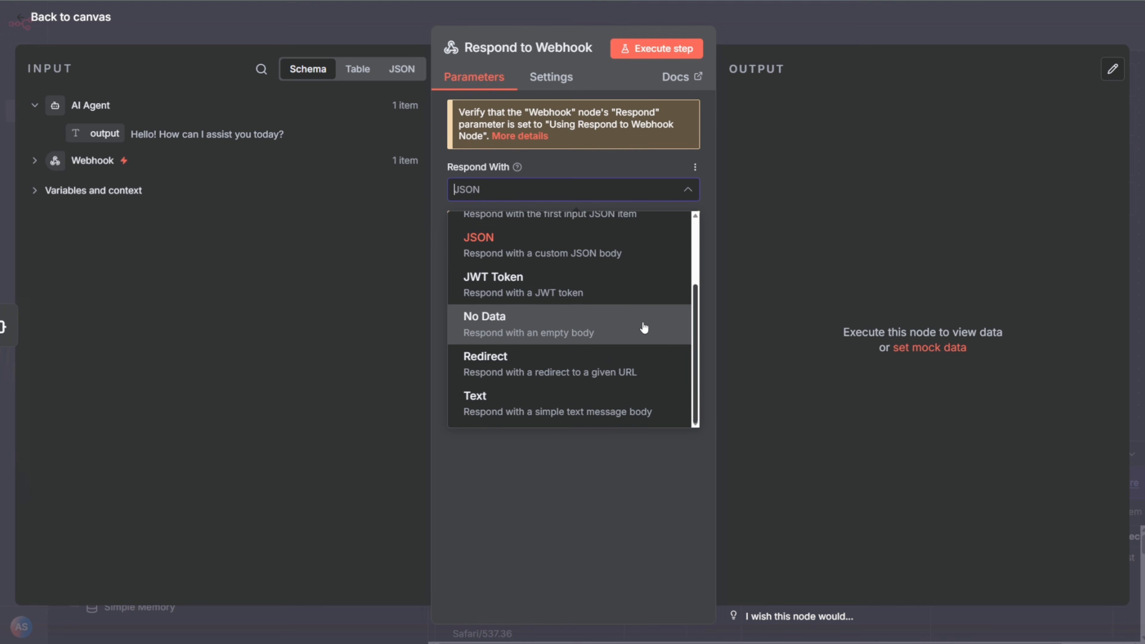
left_click(554, 542)
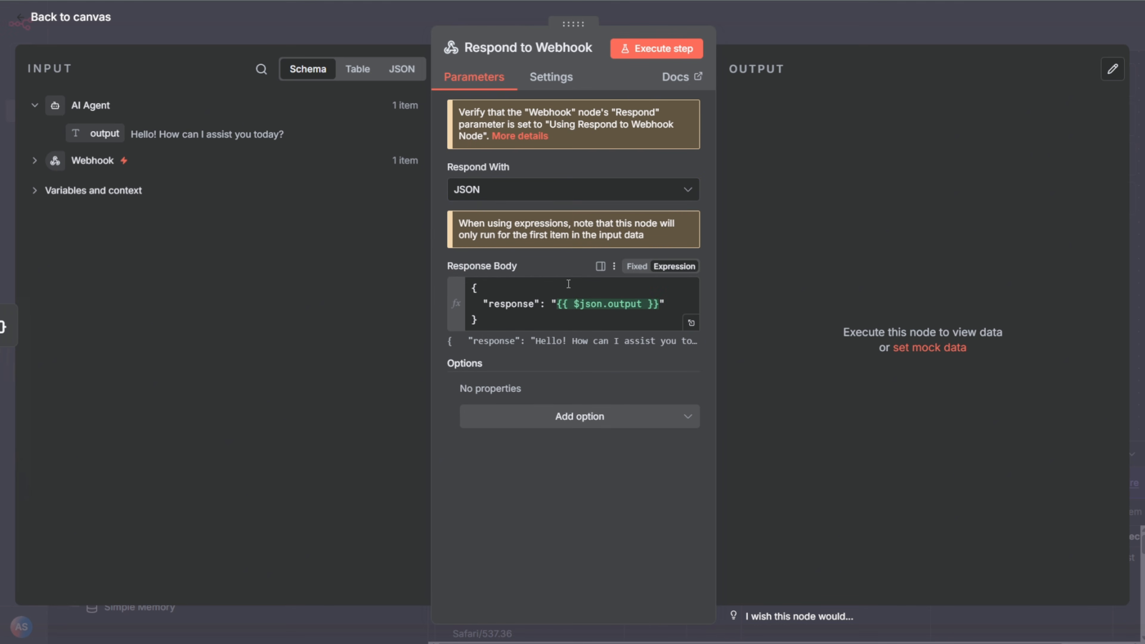
left_click(806, 32)
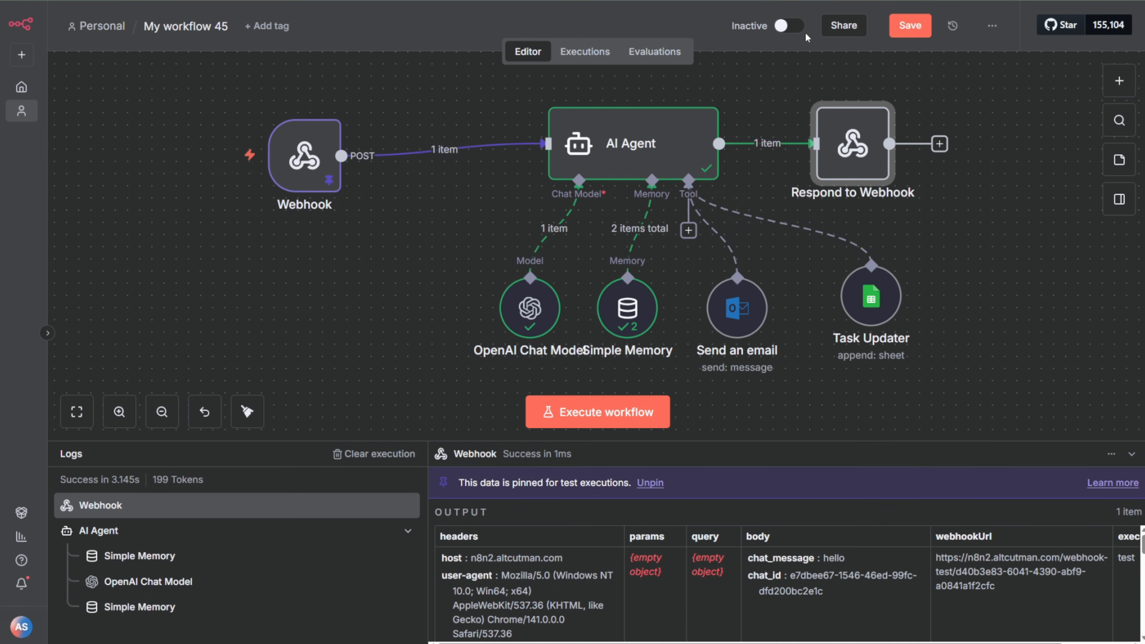
Step: Align the Webhook node level with the AI Agent and unpin its test data
left_click_drag(316, 145, 321, 142)
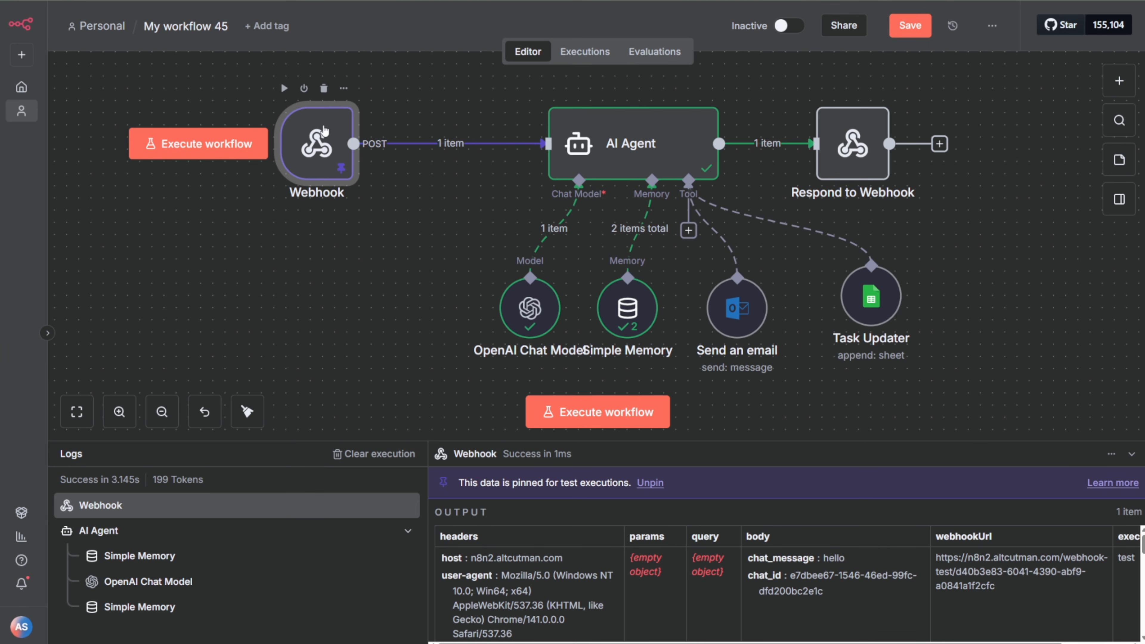
double_click(324, 131)
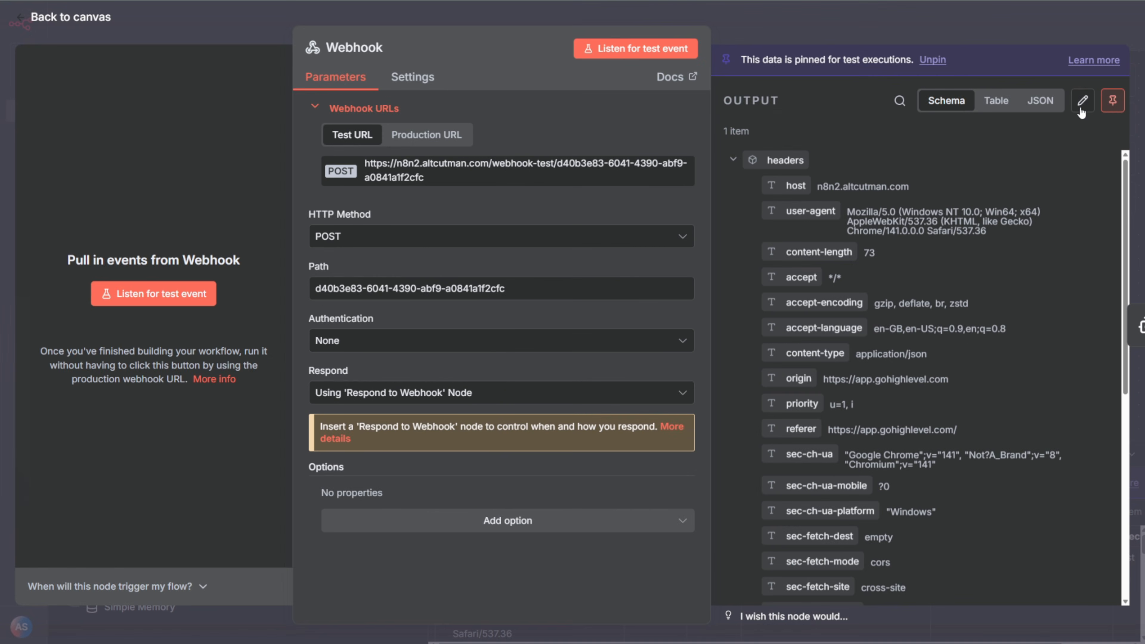
left_click(1113, 100)
left_click(751, 26)
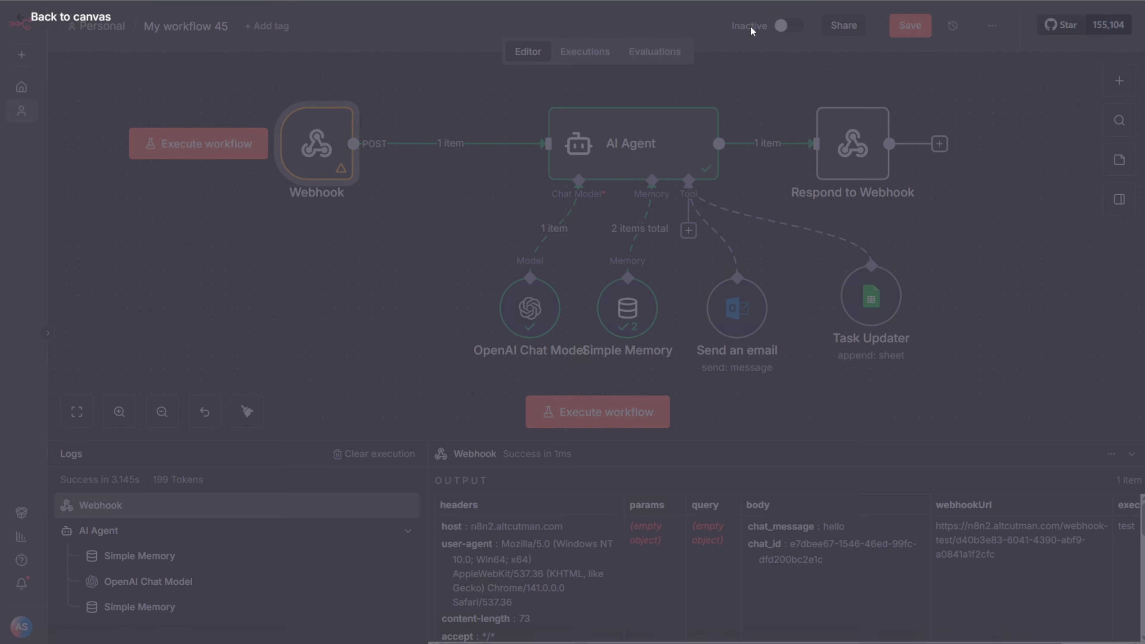
Step: Save the workflow and start a test execution that listens for the webhook call
left_click(911, 26)
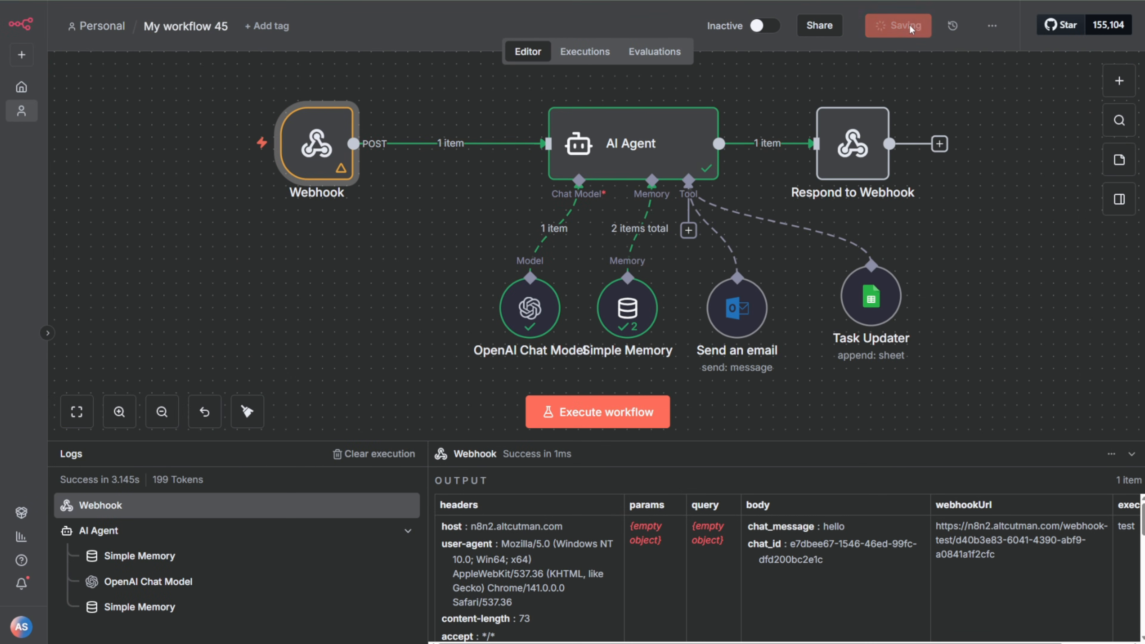
left_click(593, 418)
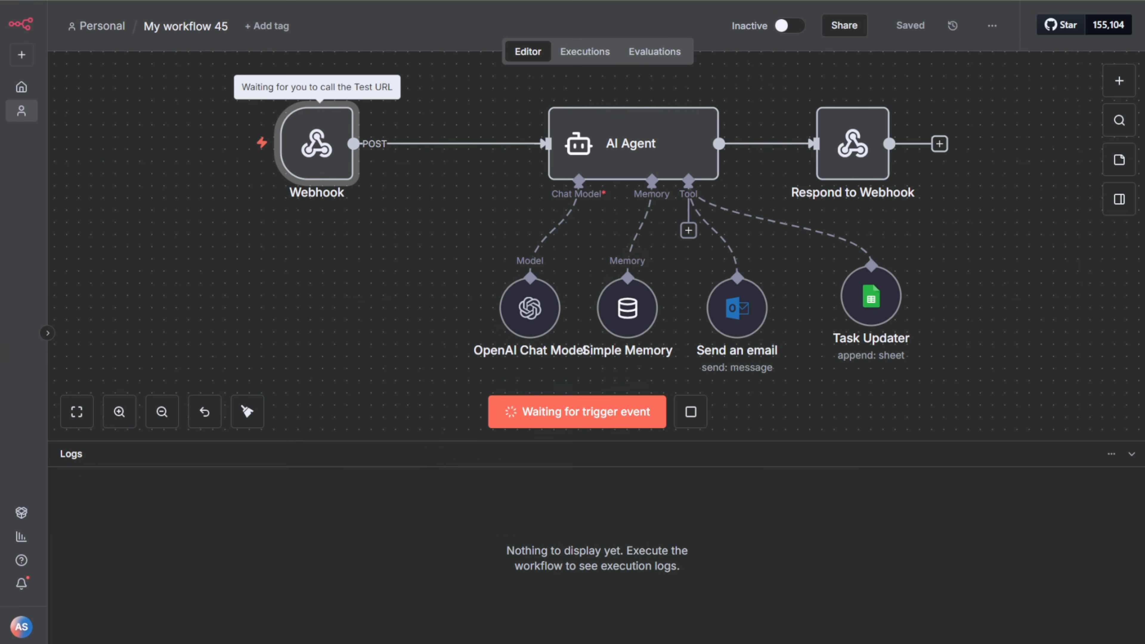
key("alt+Tab")
left_click(408, 176)
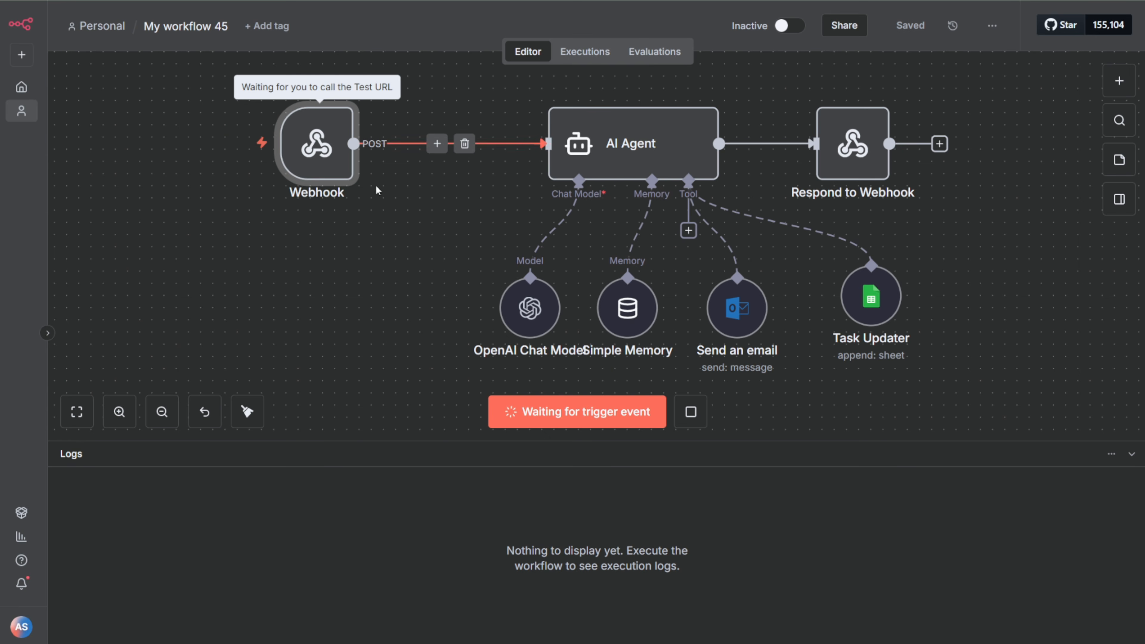
Step: Move the Webhook node closer to the AI Agent and bring up the chatbot page window beside the workflow nodes
left_click_drag(335, 153, 415, 145)
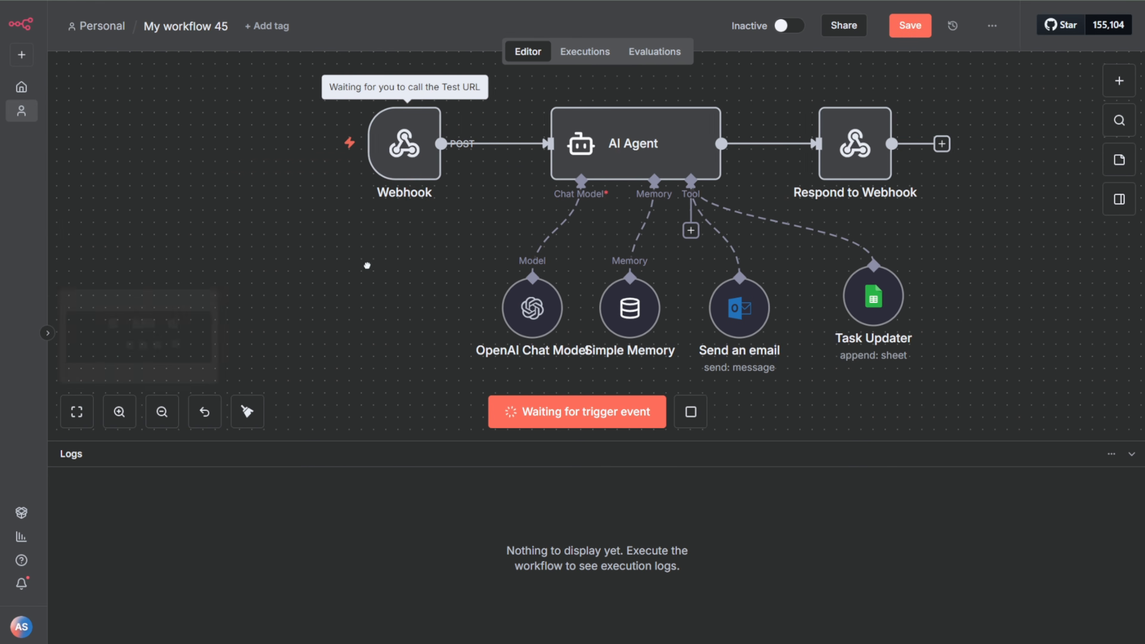
left_click_drag(304, 261, 451, 260)
key("alt+Tab")
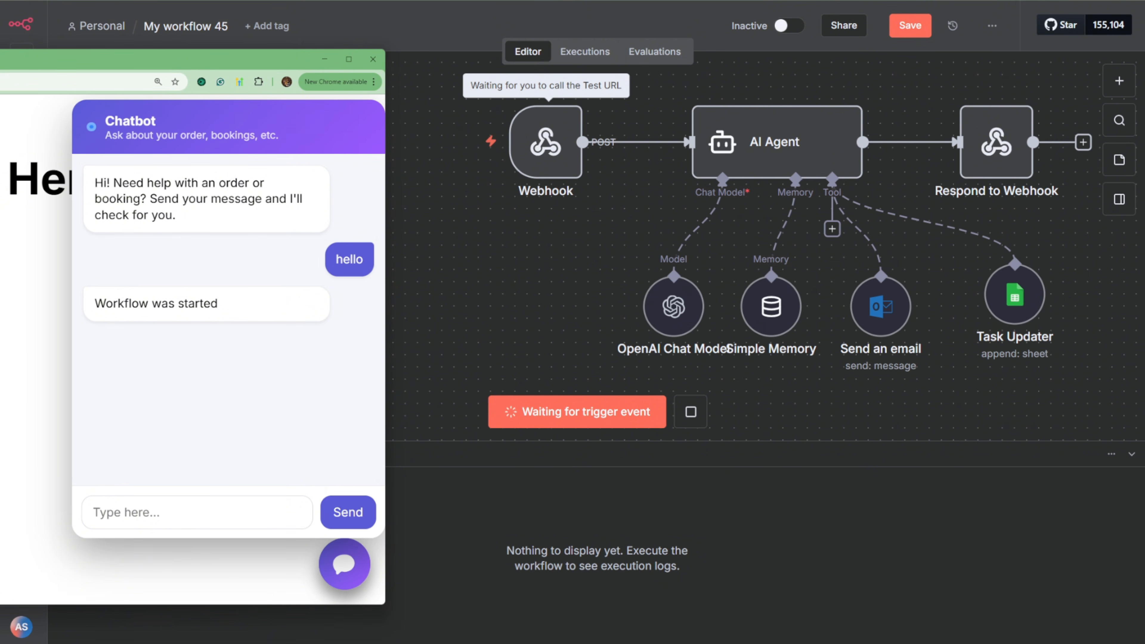
Step: Reload the chatbot page, open the chat widget and send the message "hello"
key("ctrl+r")
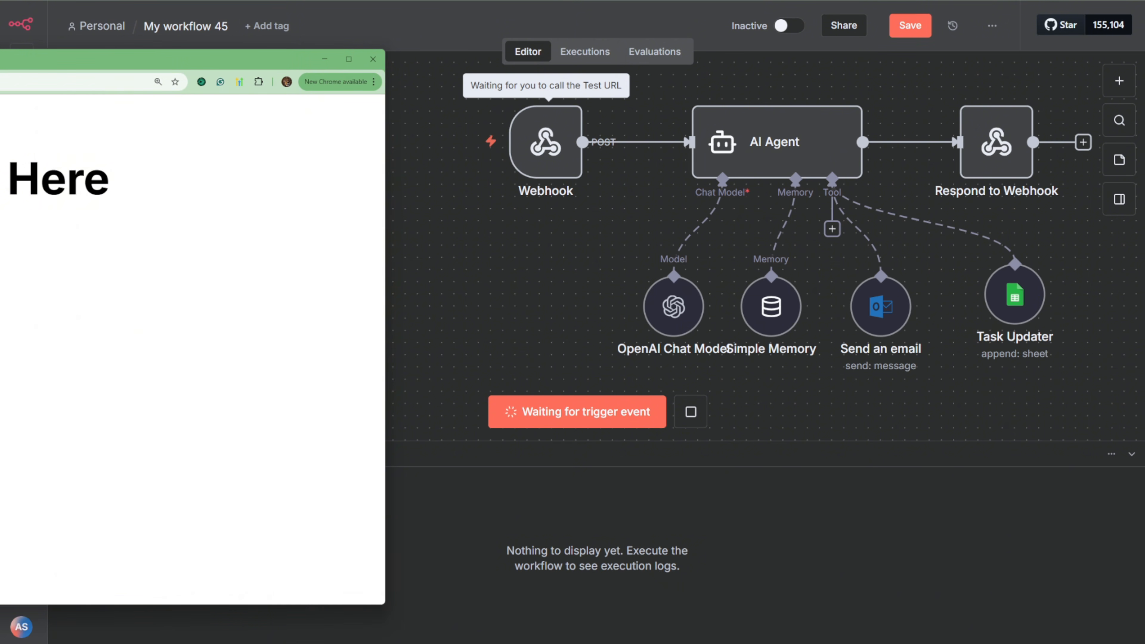
left_click(325, 570)
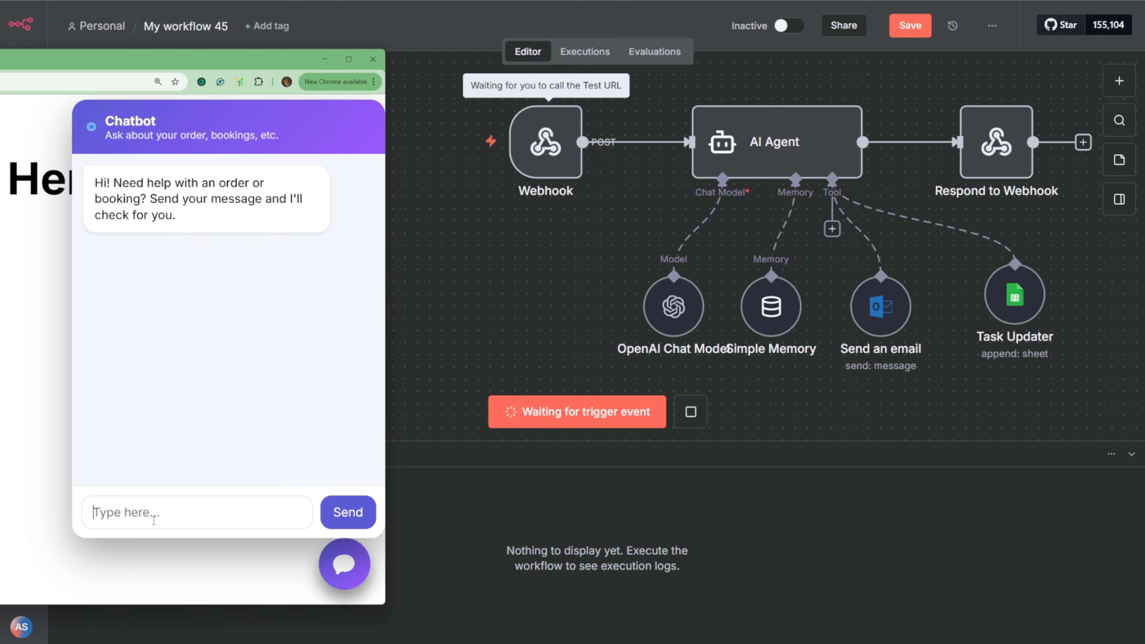
type("hello")
key("Return")
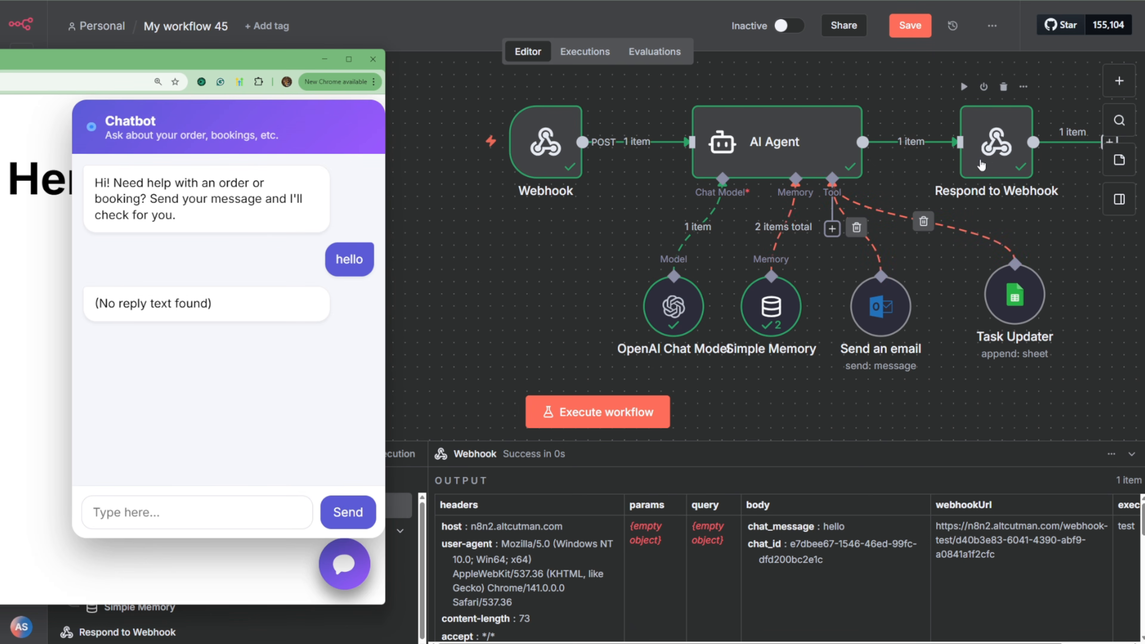
Step: Open the Respond to Webhook node and copy its whole response body JSON
left_click(1000, 152)
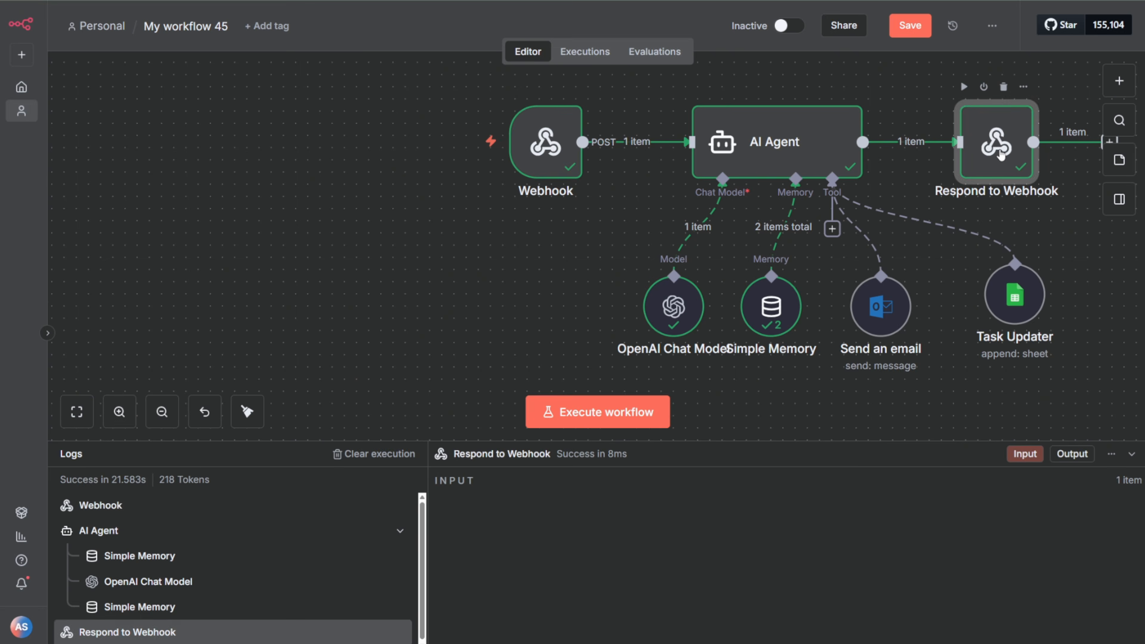
double_click(1000, 153)
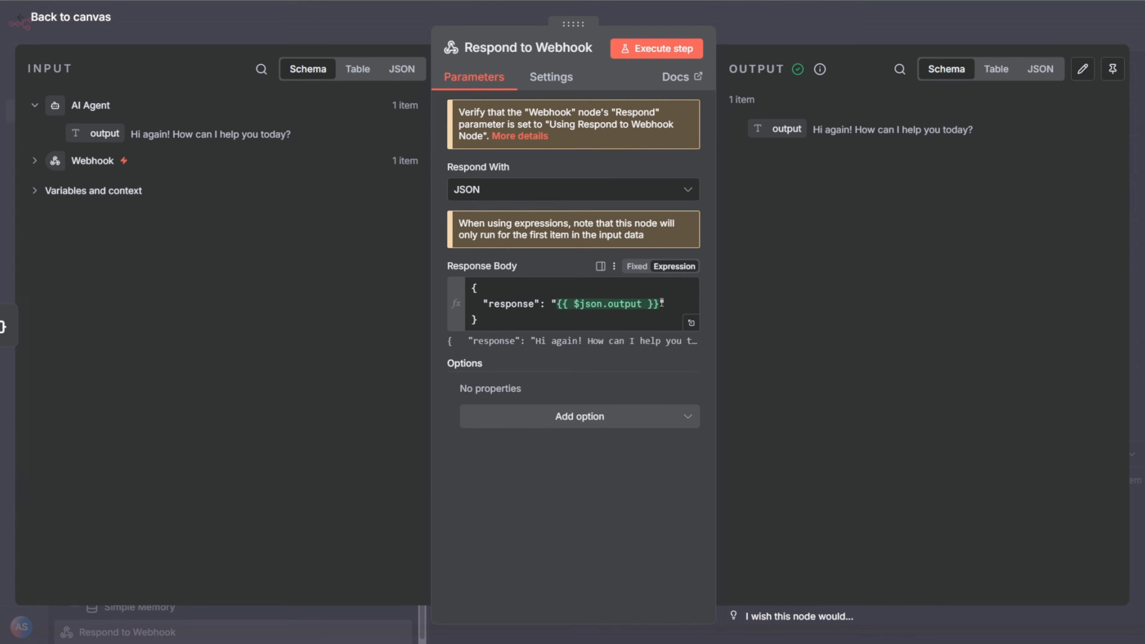
left_click(504, 325)
left_click_drag(505, 325, 468, 293)
key("ctrl+c")
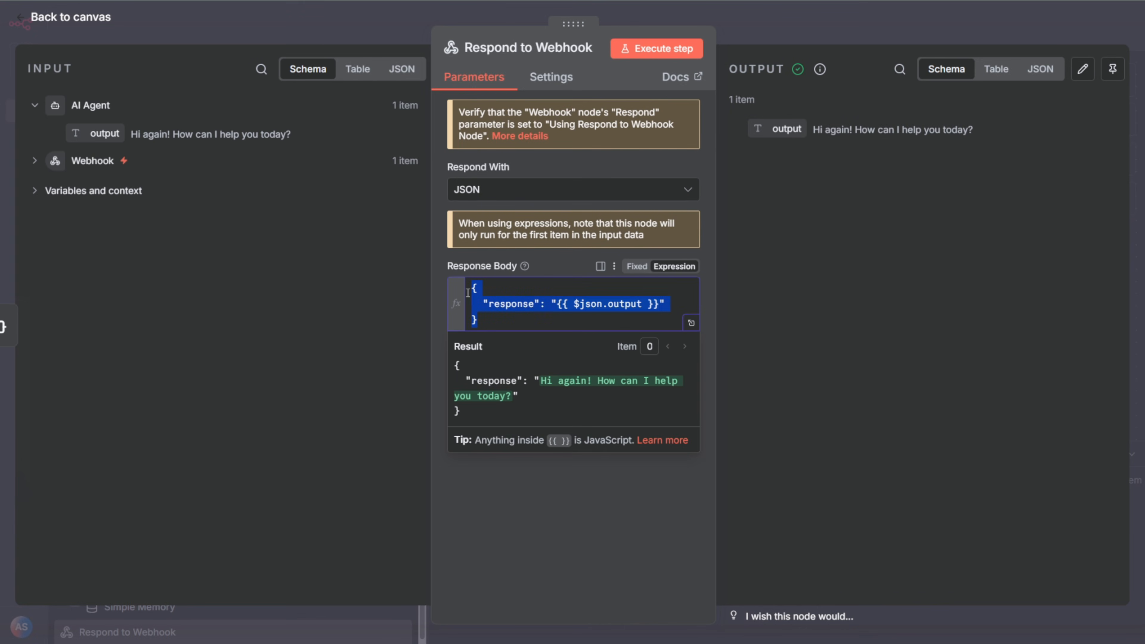
left_click(587, 575)
Step: Switch to ChatGPT and begin a follow-up prompt in the widget chat: "The code works well, however, the response is not working that well."
key("alt+Tab")
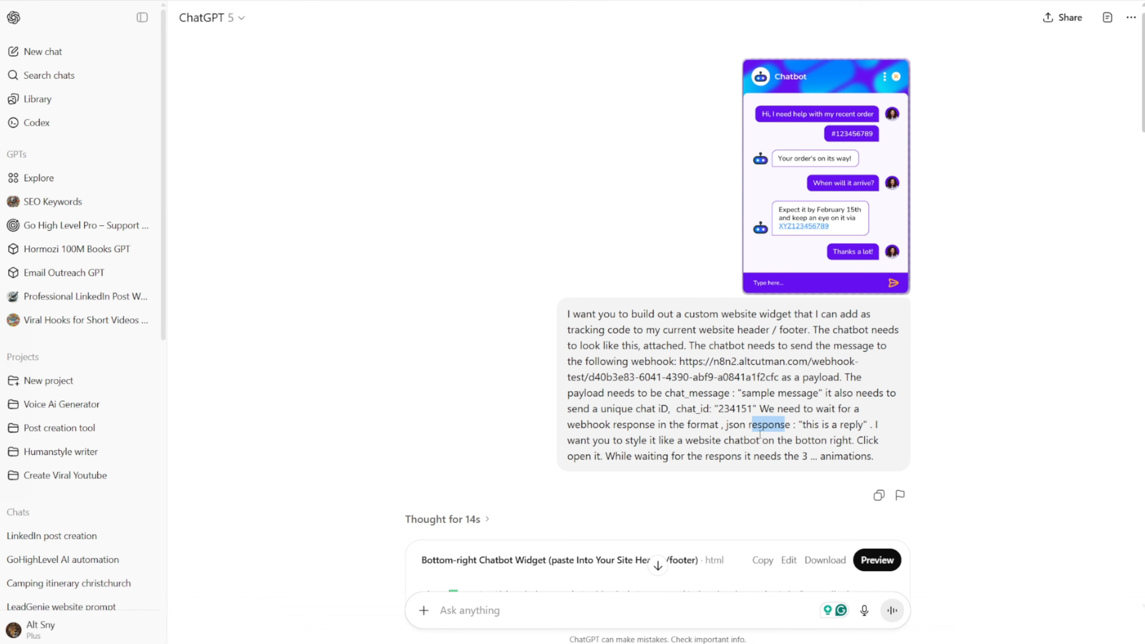
scroll(545, 550, "down", 15)
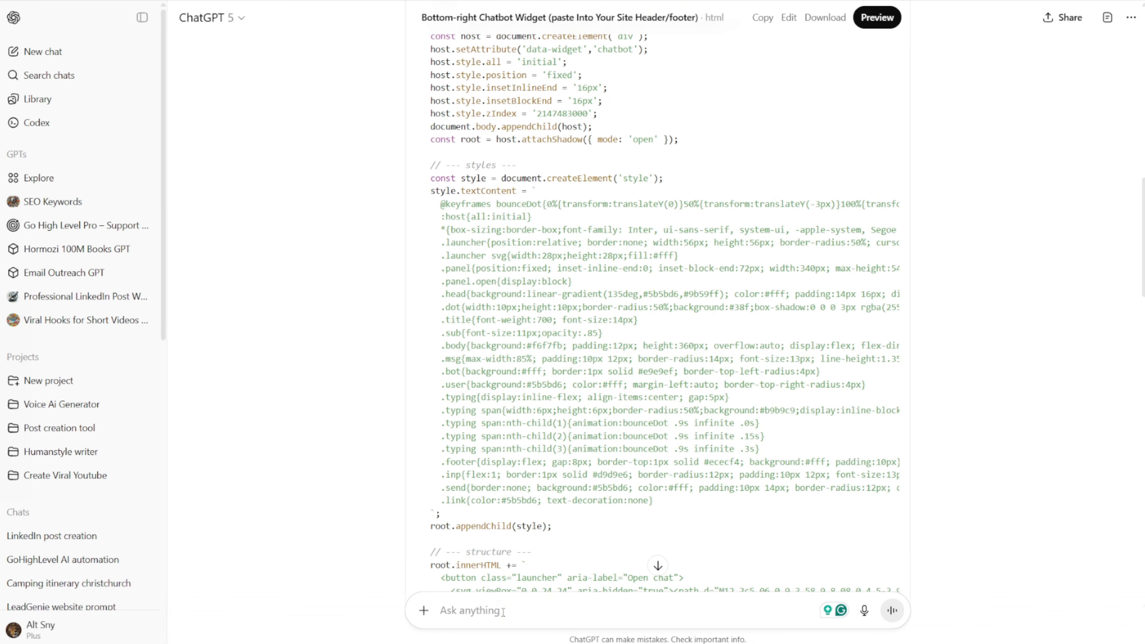
type("The cod")
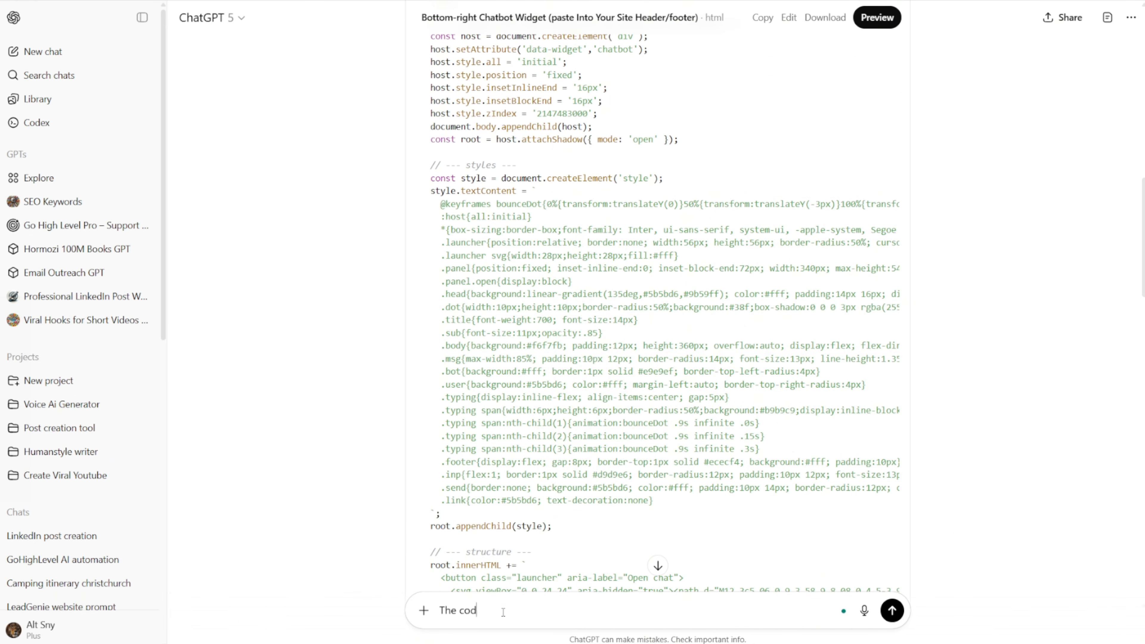
type("e works well, however, the respon")
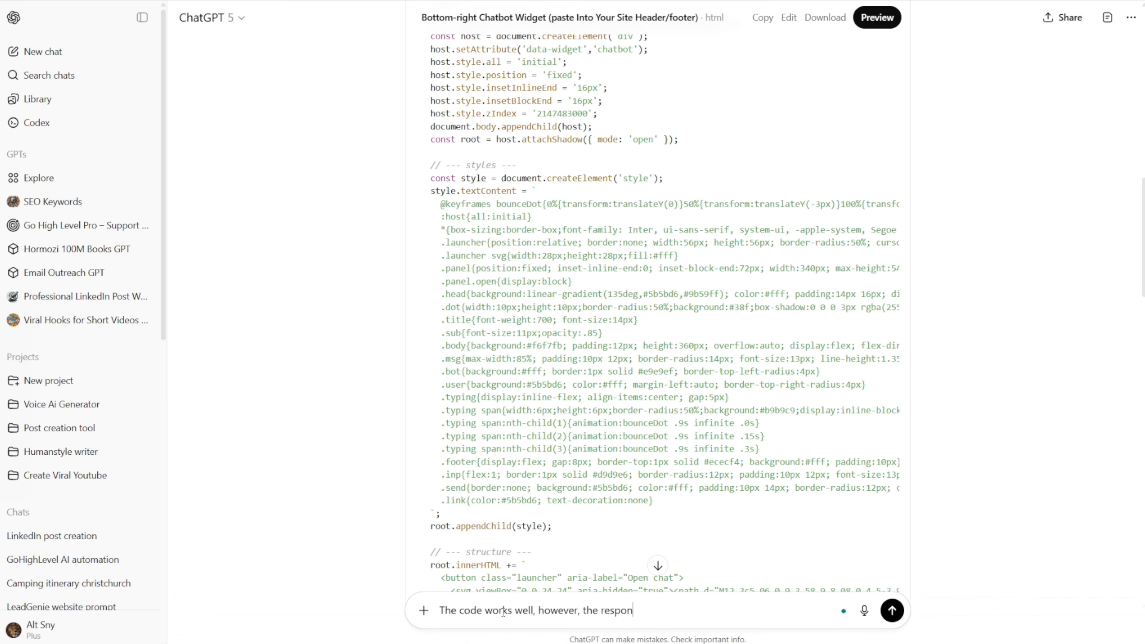
type("se is not working that we")
type("ll. We need to w")
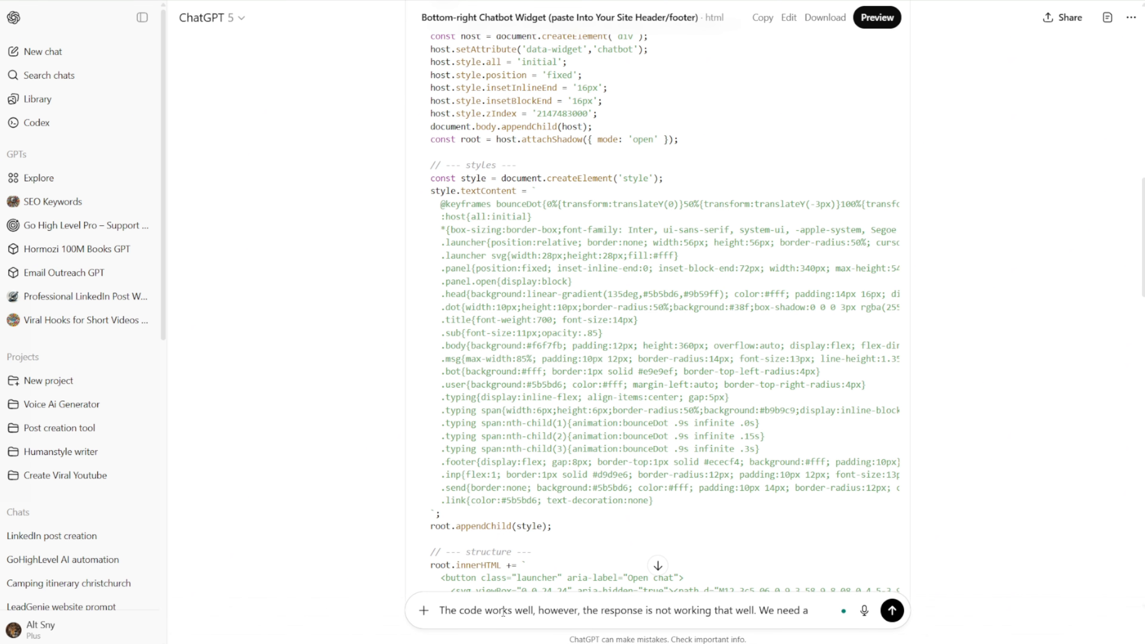
type("a")
Step: Continue the prompt with "We need to wait for the workflow to send a json response back"
key("BackSpace")
type("to wait for the ")
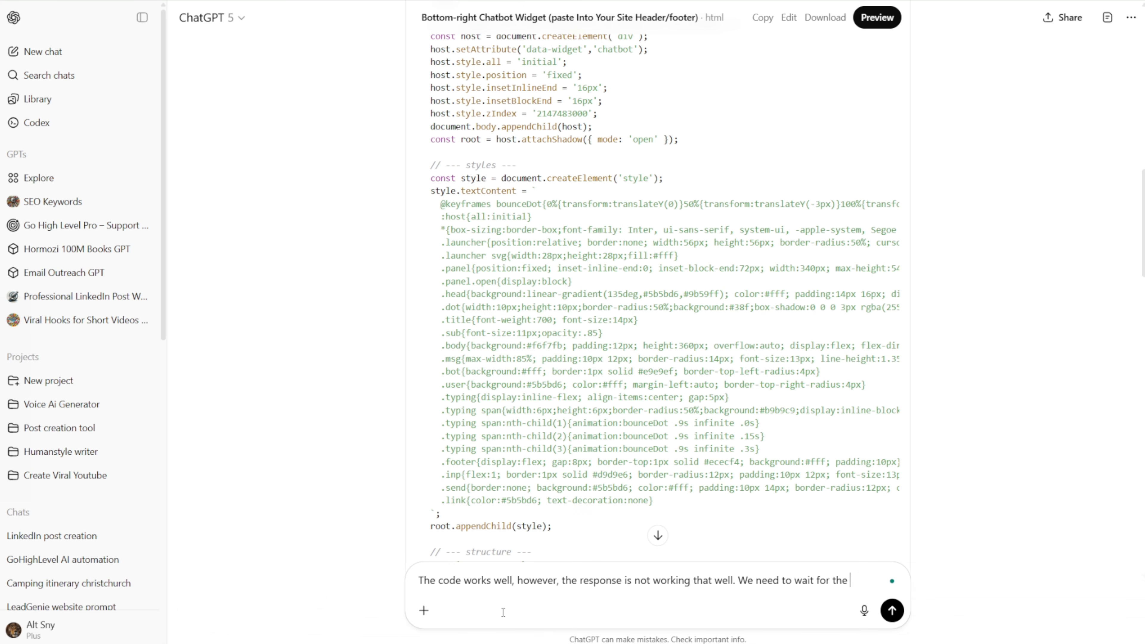
type("worflow to sden")
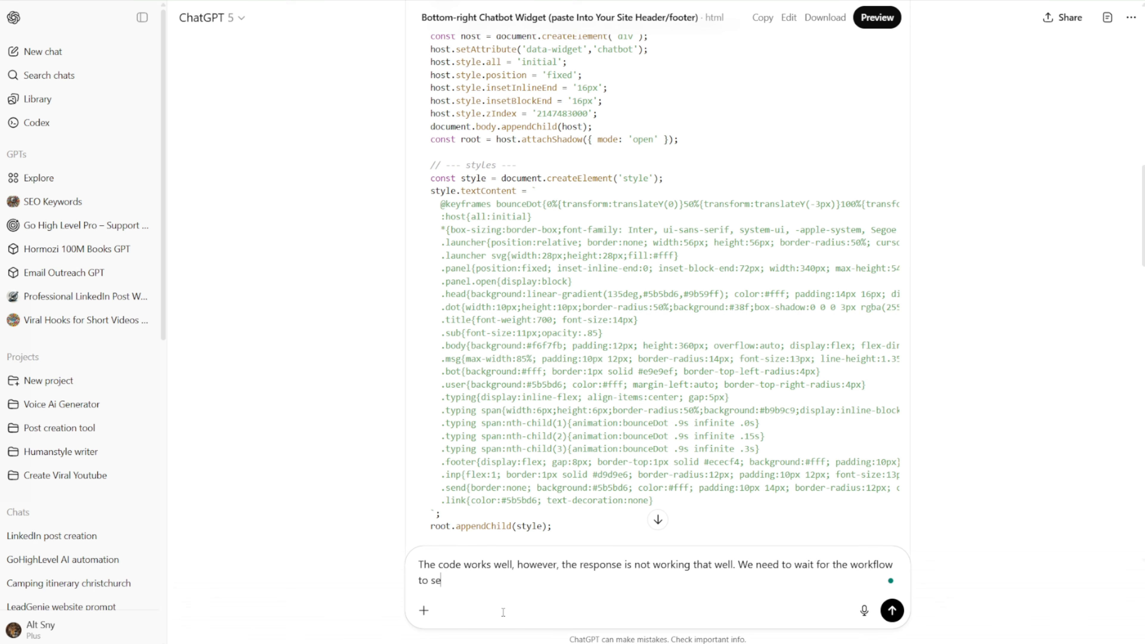
type(" a json response back")
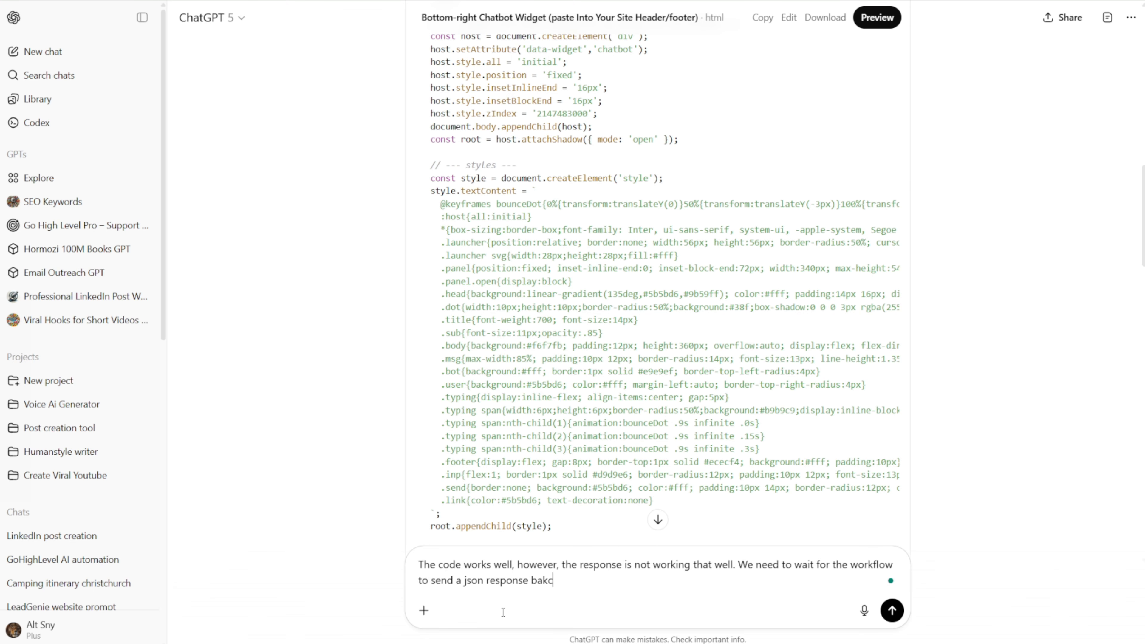
key("BackSpace")
key("BackSpace")
Step: Add "the format will look like this" to the prompt, followed by the copied response body JSON
type("ck, the format will look like this")
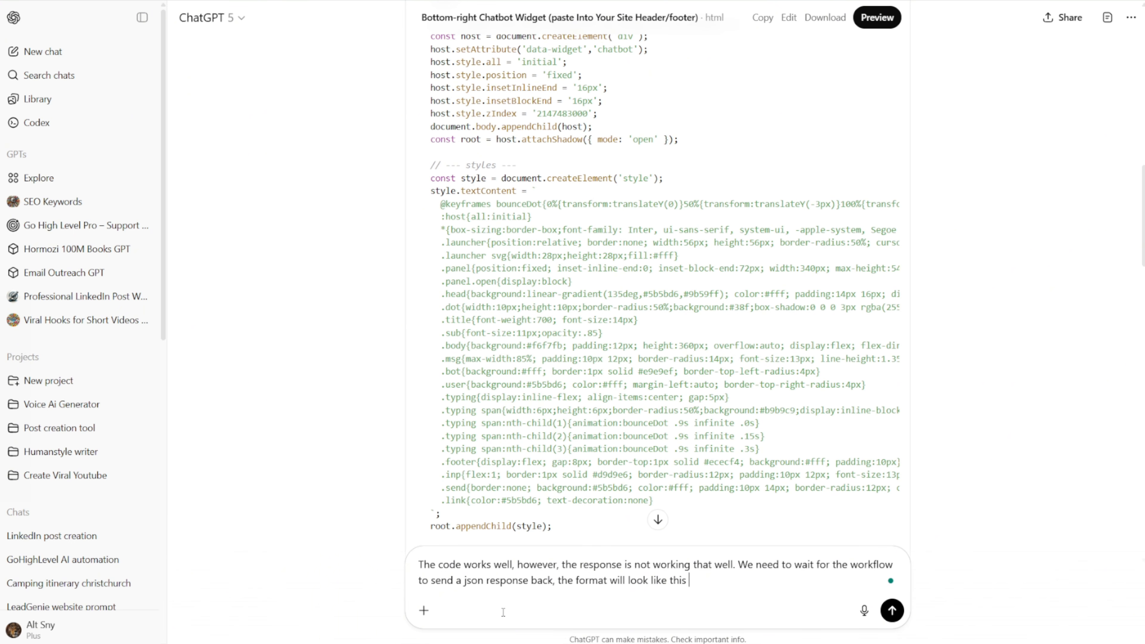
key("ctrl+v")
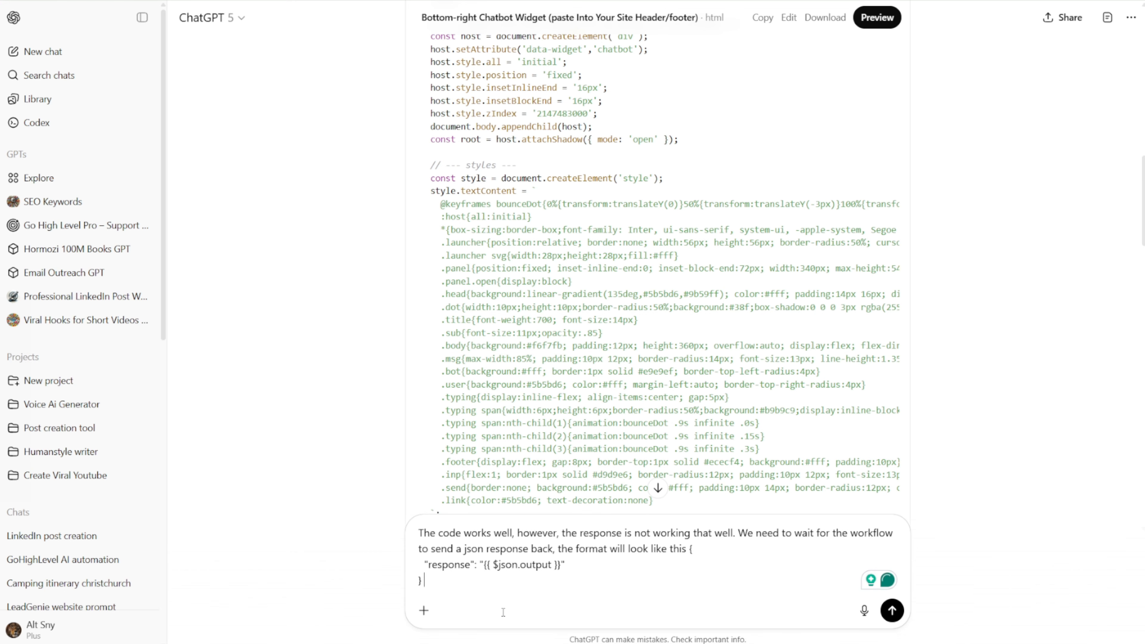
Step: Finish the prompt with "where the response is the message. rewrite the code" and submit it
type("where the resp")
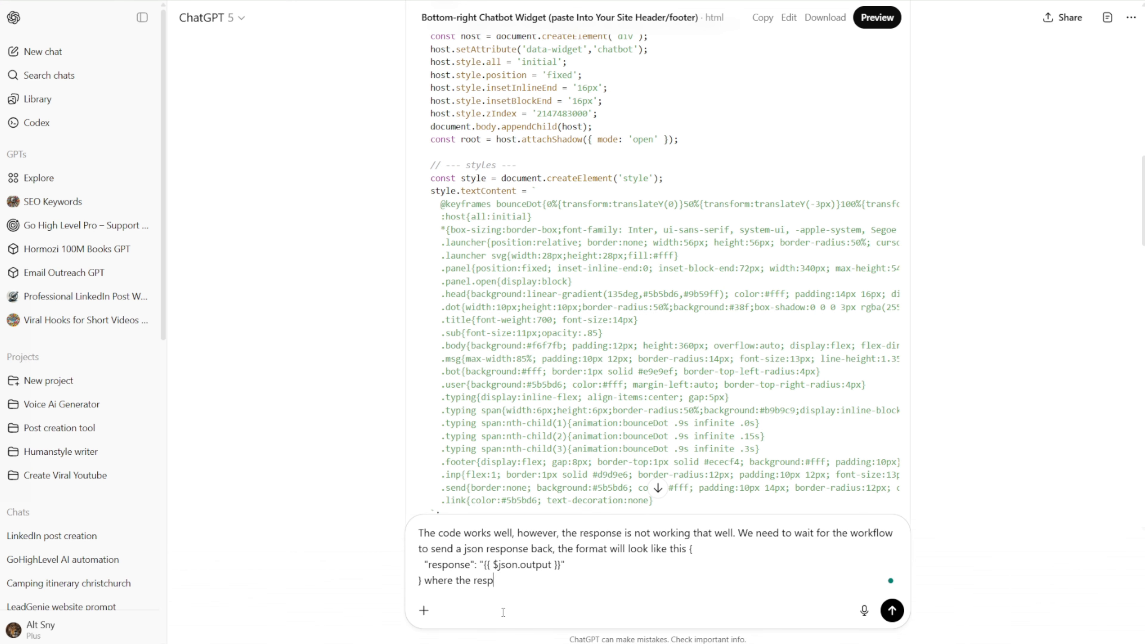
type("onse is the message")
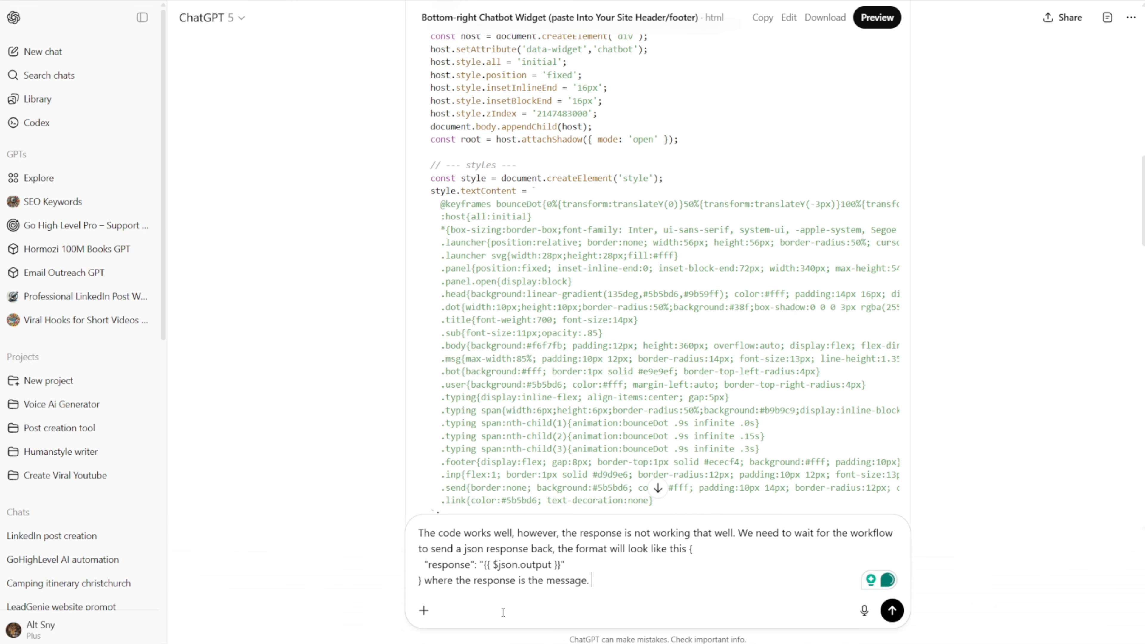
type(". Re")
type("ewr")
type("ite the code")
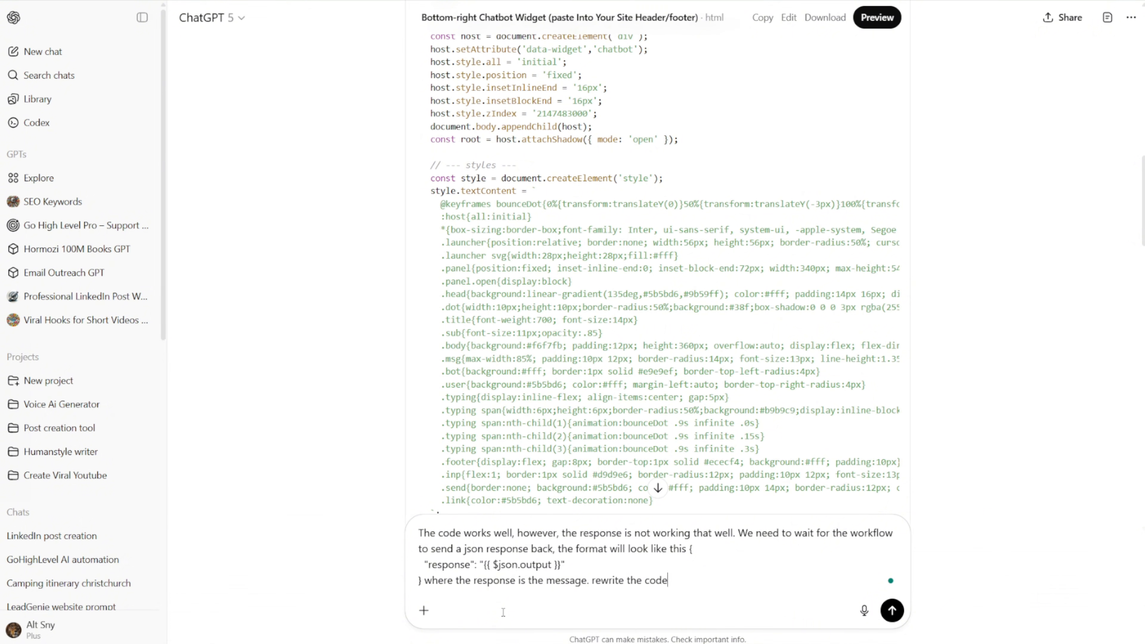
key("Return")
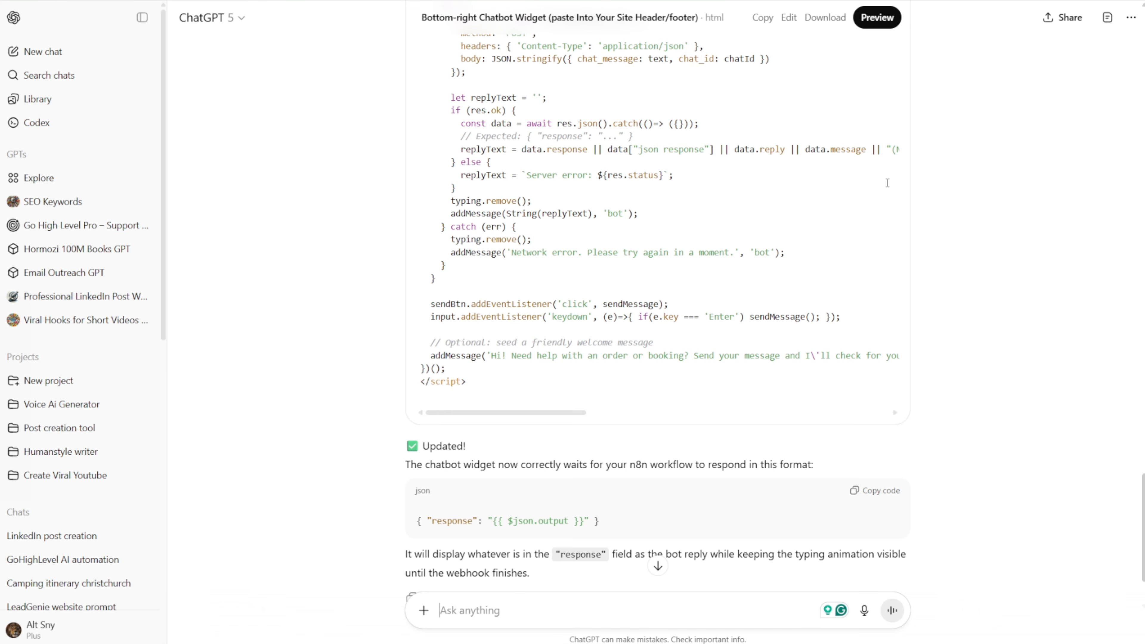
Step: Copy the complete rewritten chatbot widget code from ChatGPT's latest reply
scroll(888, 183, "up", 15)
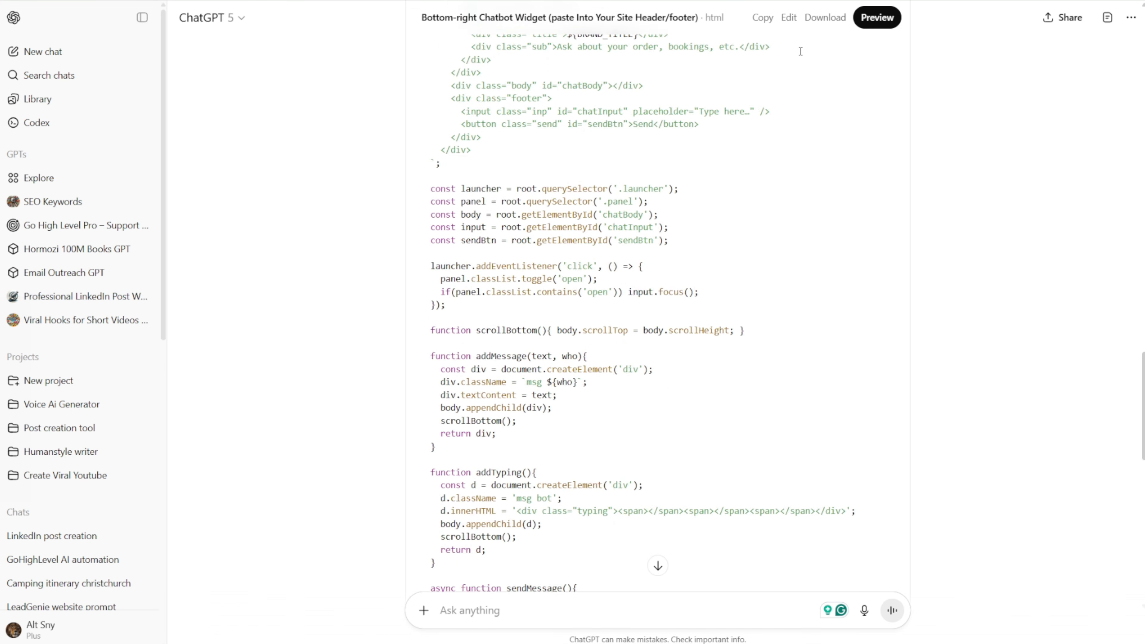
scroll(801, 51, "up", 15)
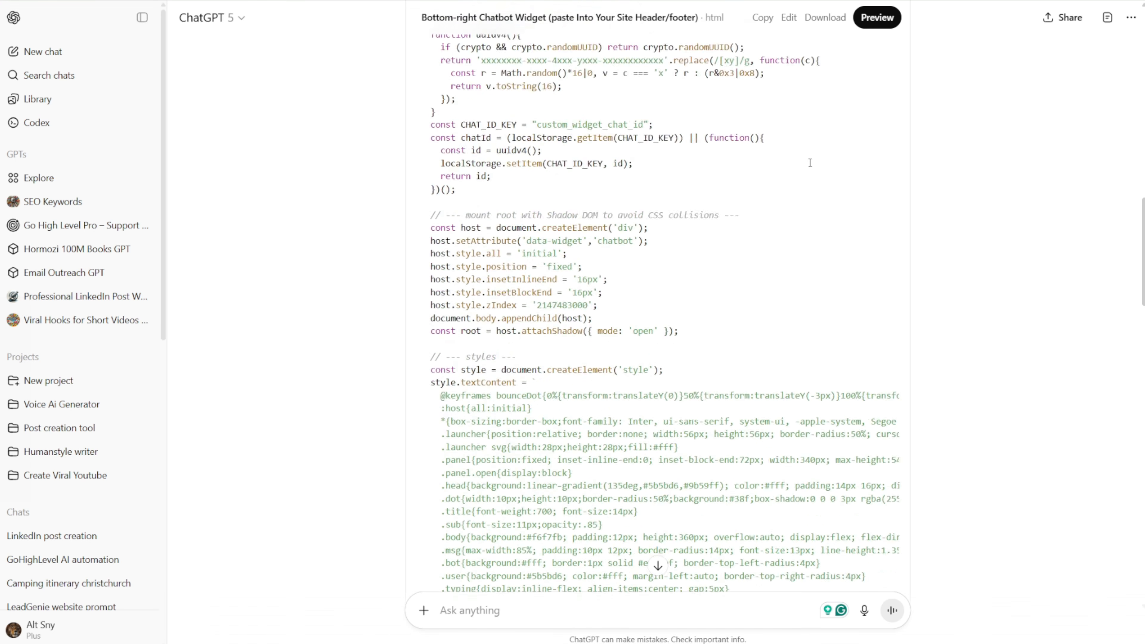
scroll(811, 163, "up", 10)
left_click(764, 294)
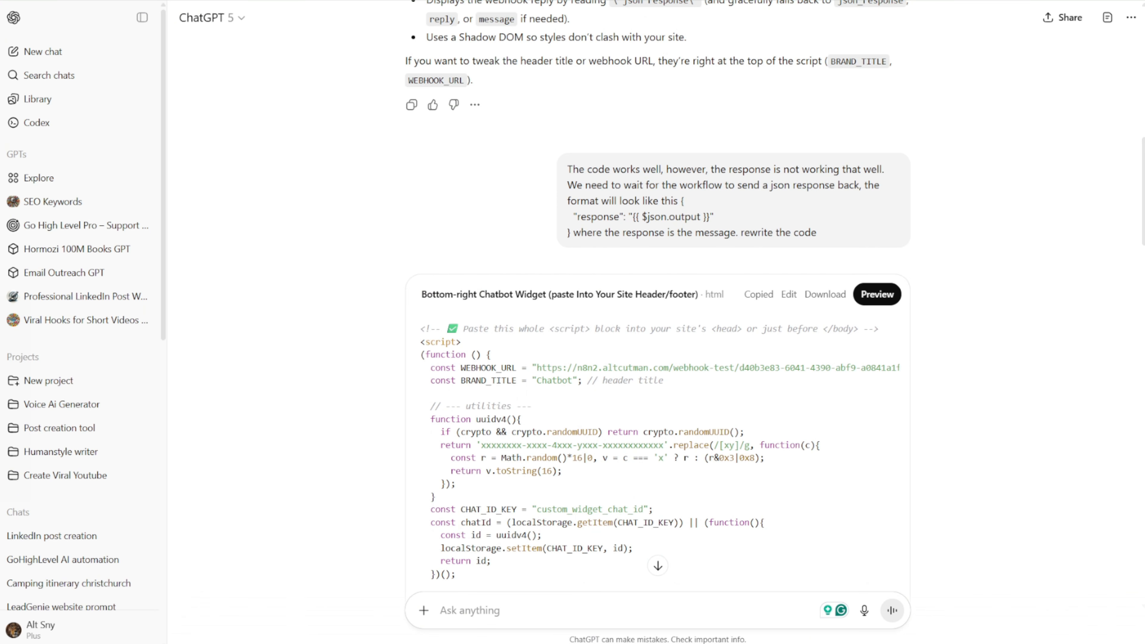
Step: Switch to the GoHighLevel page builder and replace the page's entire header tracking code with the copied widget script
key("alt+Tab")
left_click_drag(1, 61, 556, 47)
left_click(187, 50)
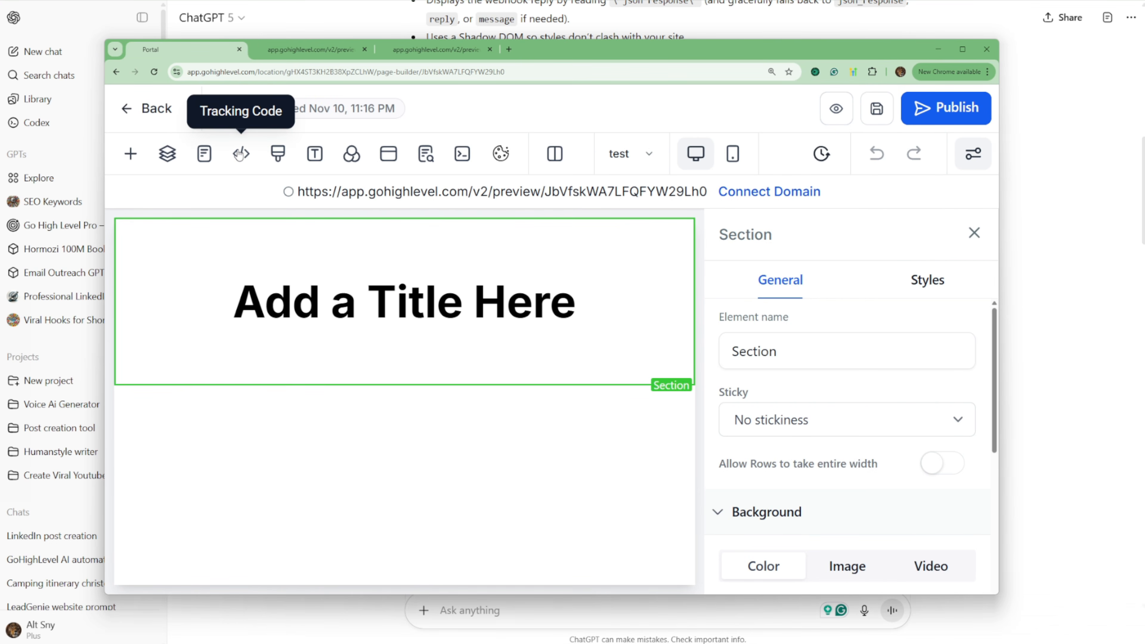
left_click(240, 154)
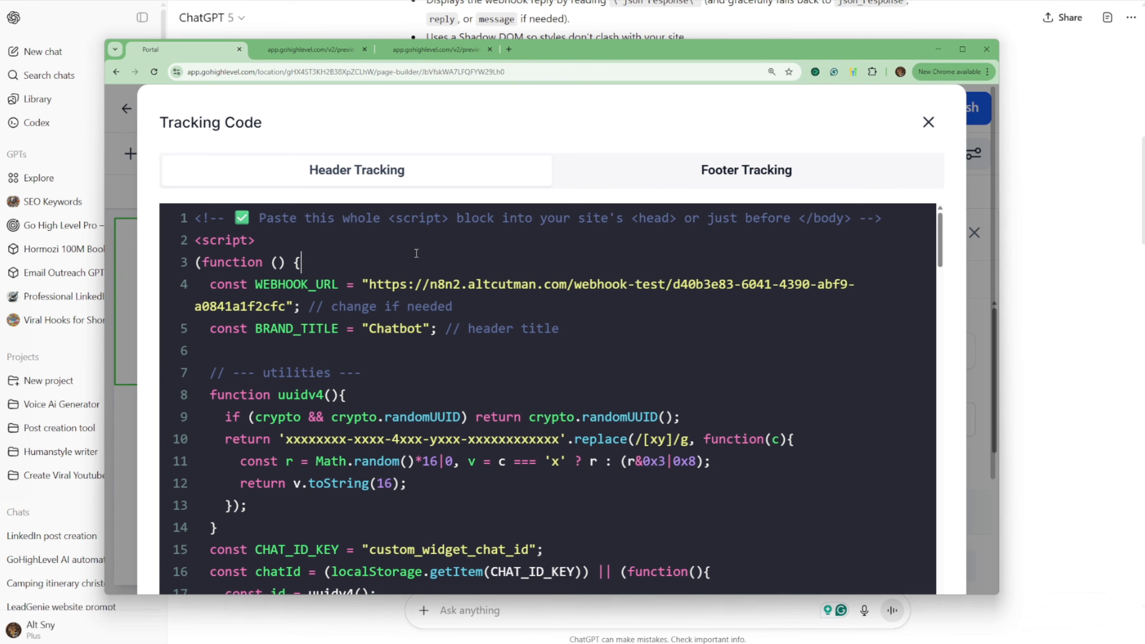
key("ctrl+a")
key("BackSpace")
key("ctrl+v")
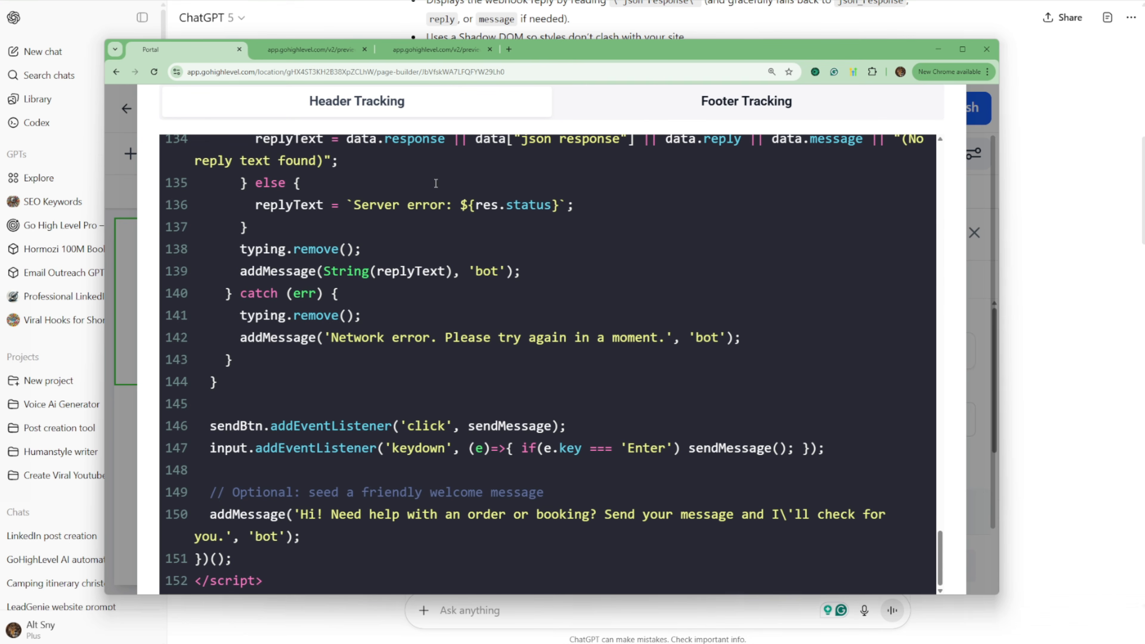
Step: Replace the entire footer tracking code with the same widget script and save the tracking code
left_click(657, 112)
left_click(534, 297)
key("ctrl+a")
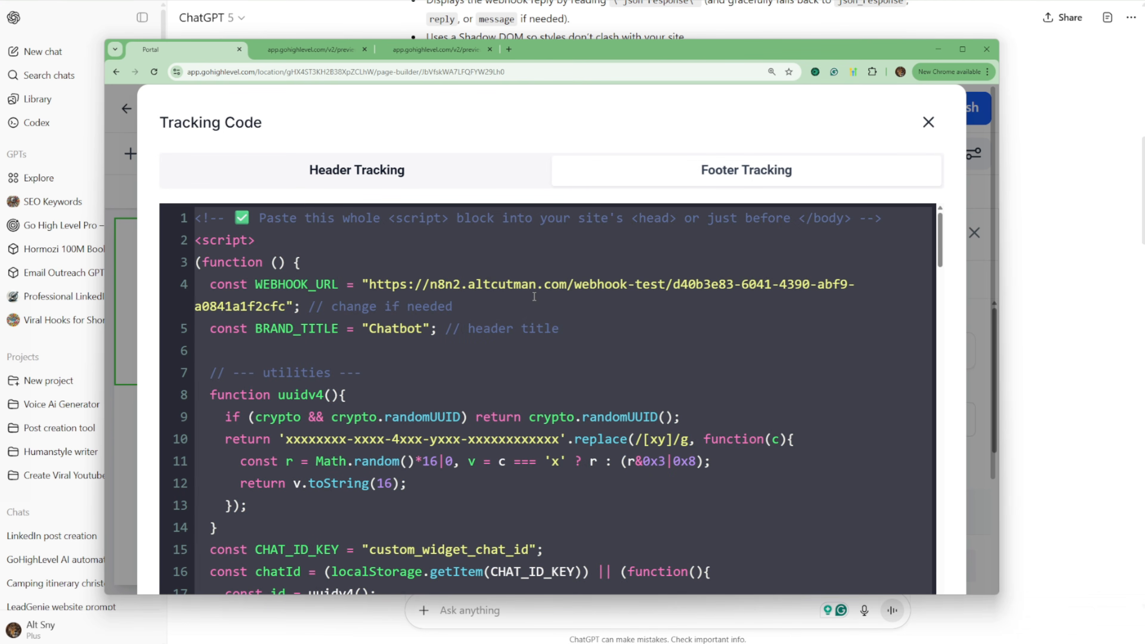
key("BackSpace")
key("ctrl+v")
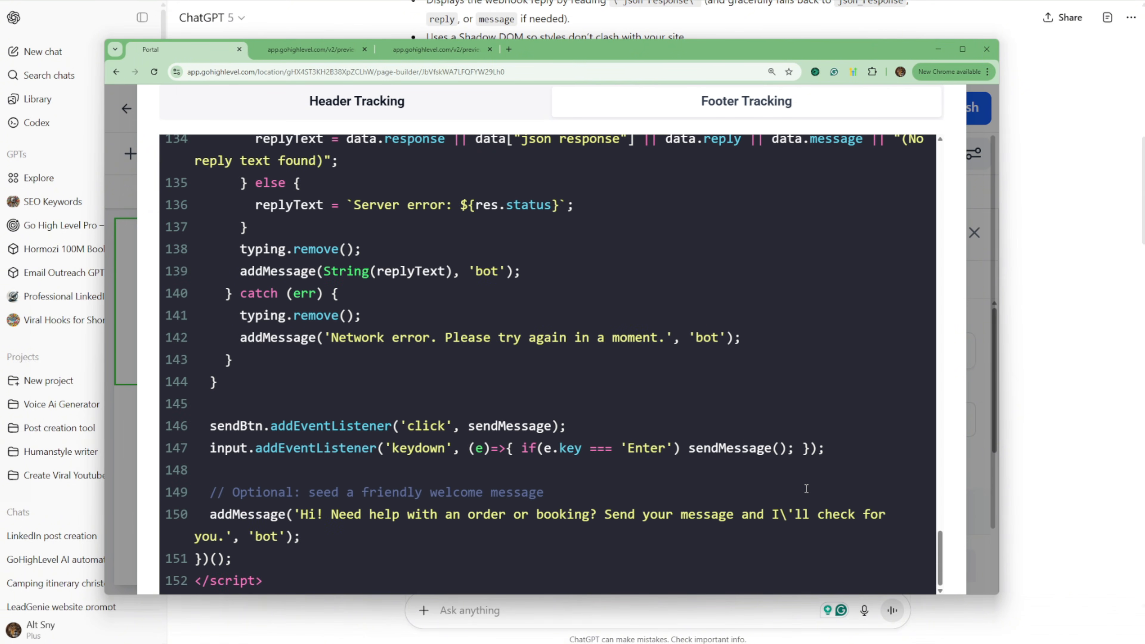
key("ctrl+minus")
key("ctrl+minus")
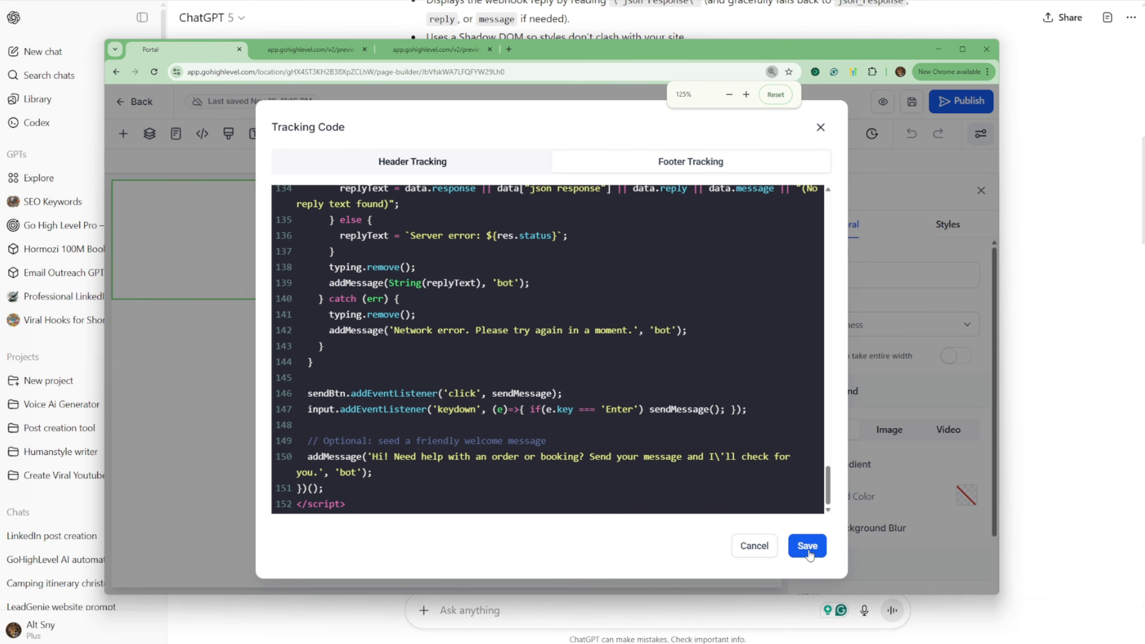
left_click(807, 546)
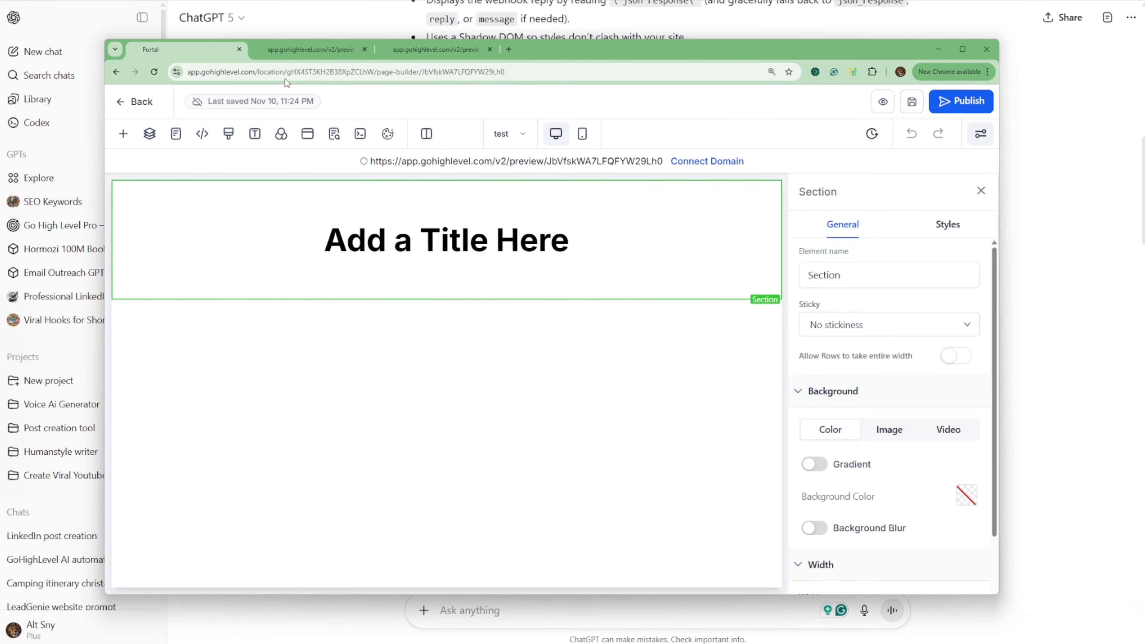
Step: Reload the GoHighLevel page preview and move its browser window aside
left_click(286, 55)
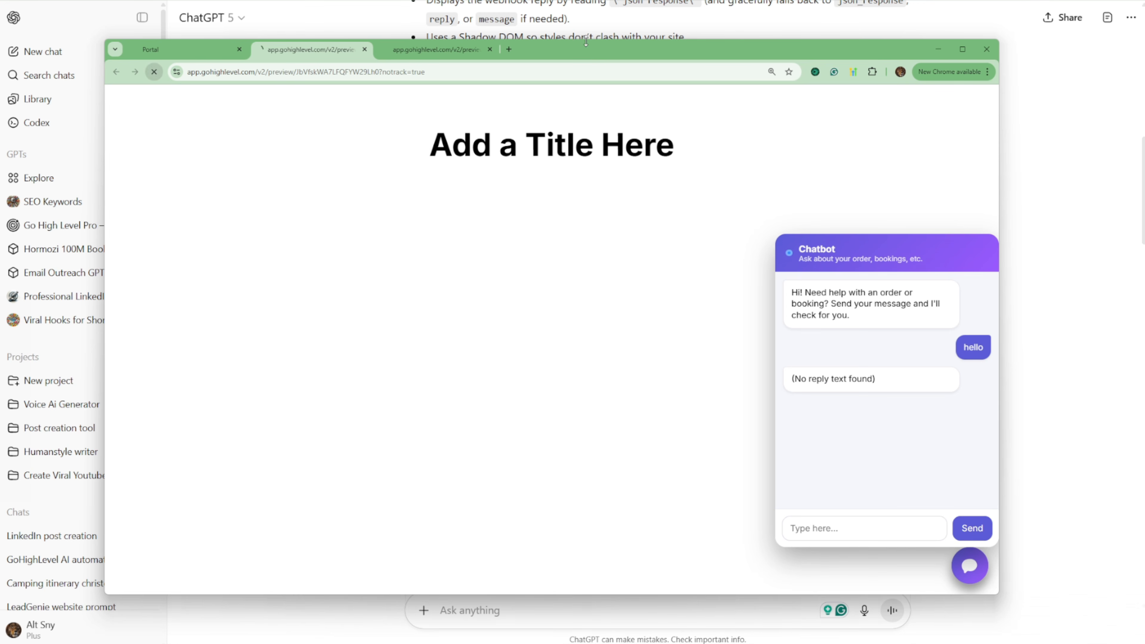
left_click(154, 72)
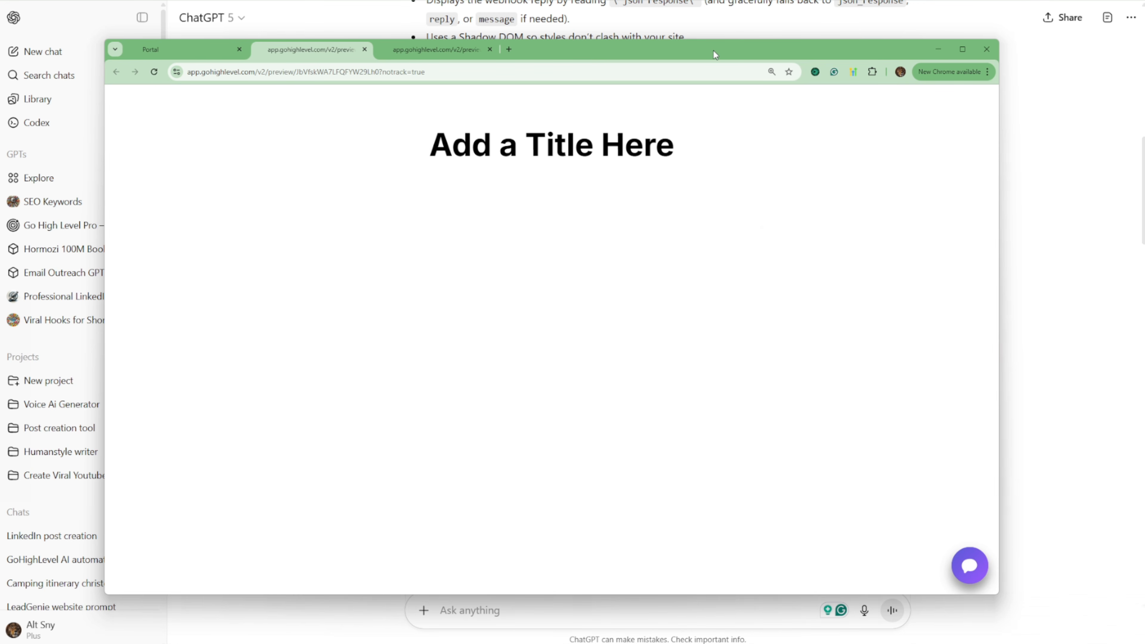
left_click_drag(714, 50, 126, 67)
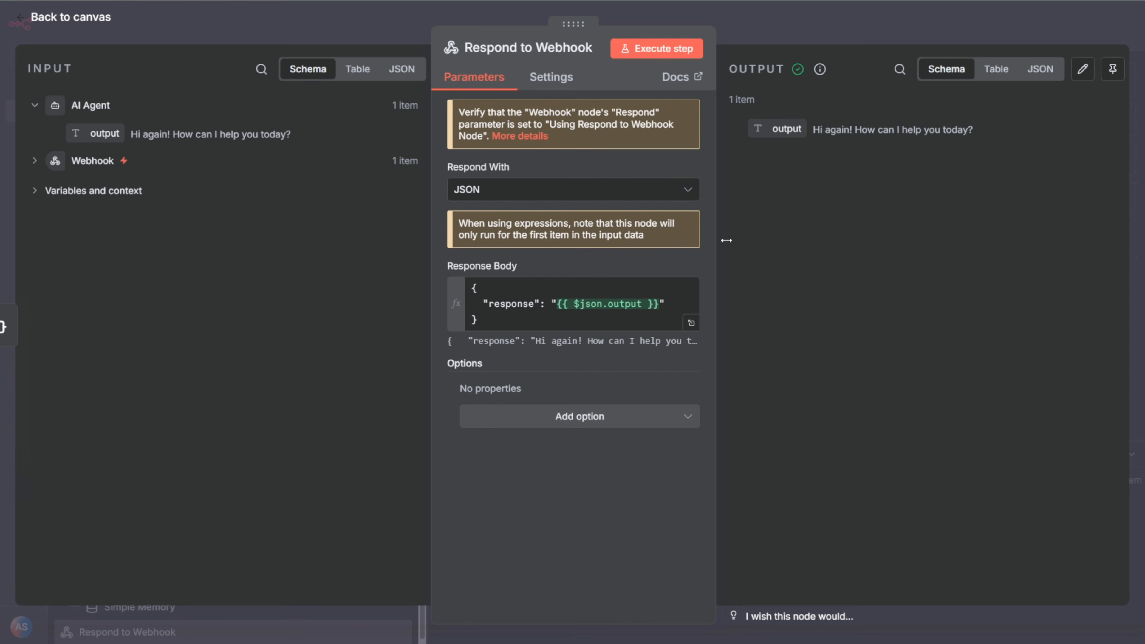
Step: Return to the n8n canvas, start a test execution that listens for the webhook, and bring the preview window beside the nodes
left_click(838, 38)
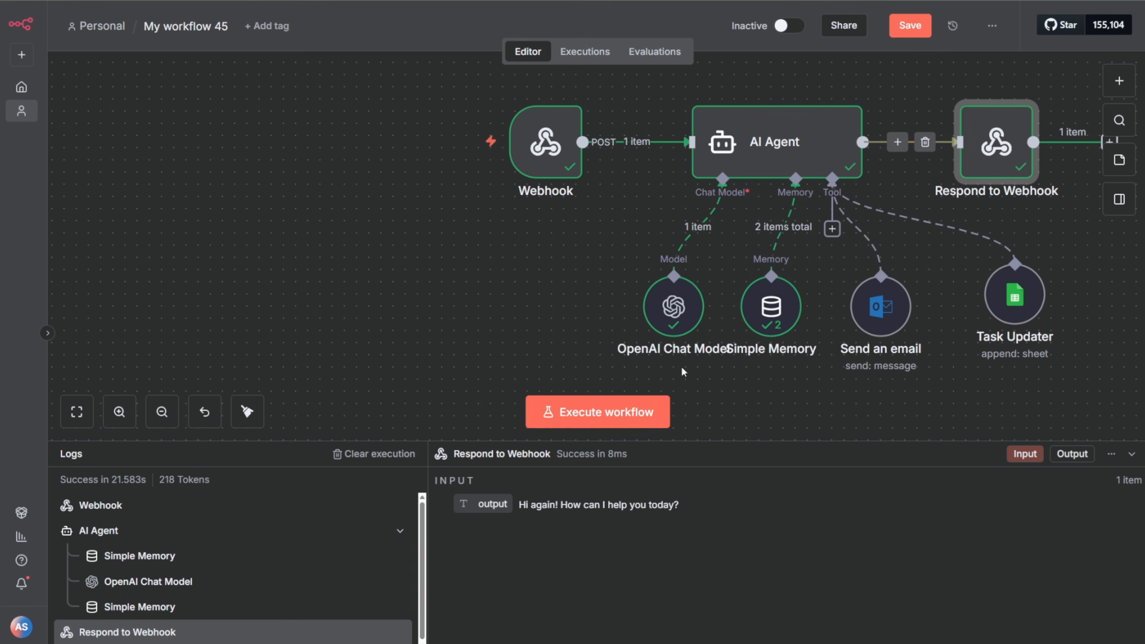
left_click(596, 412)
key("alt+Tab")
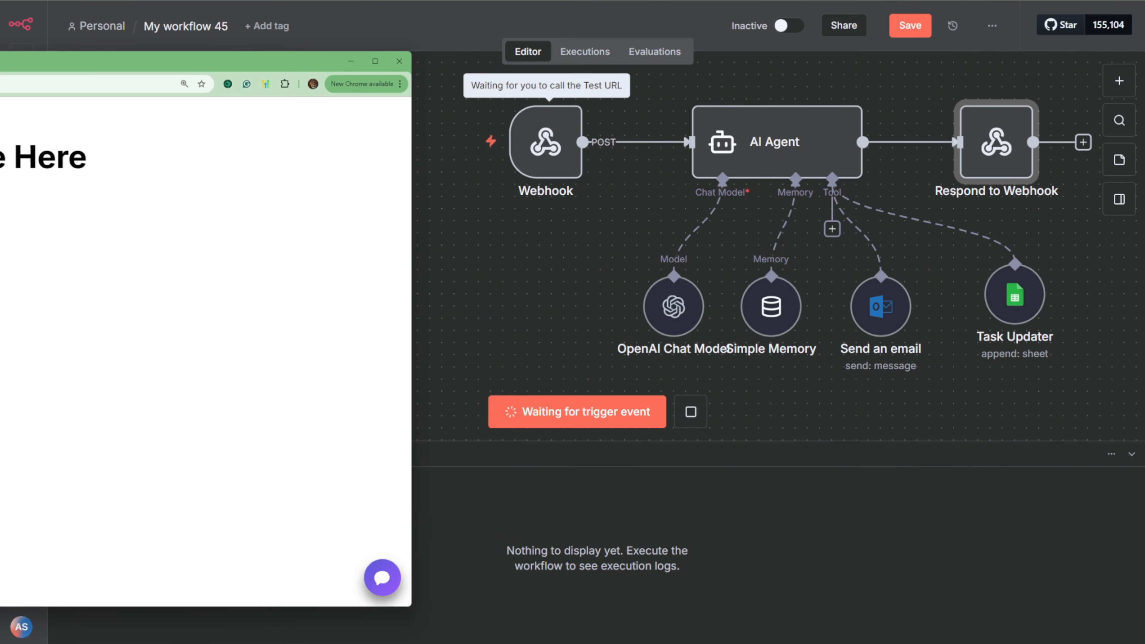
Step: Open the chat widget on the page preview and send the test message "hello"
left_click(380, 578)
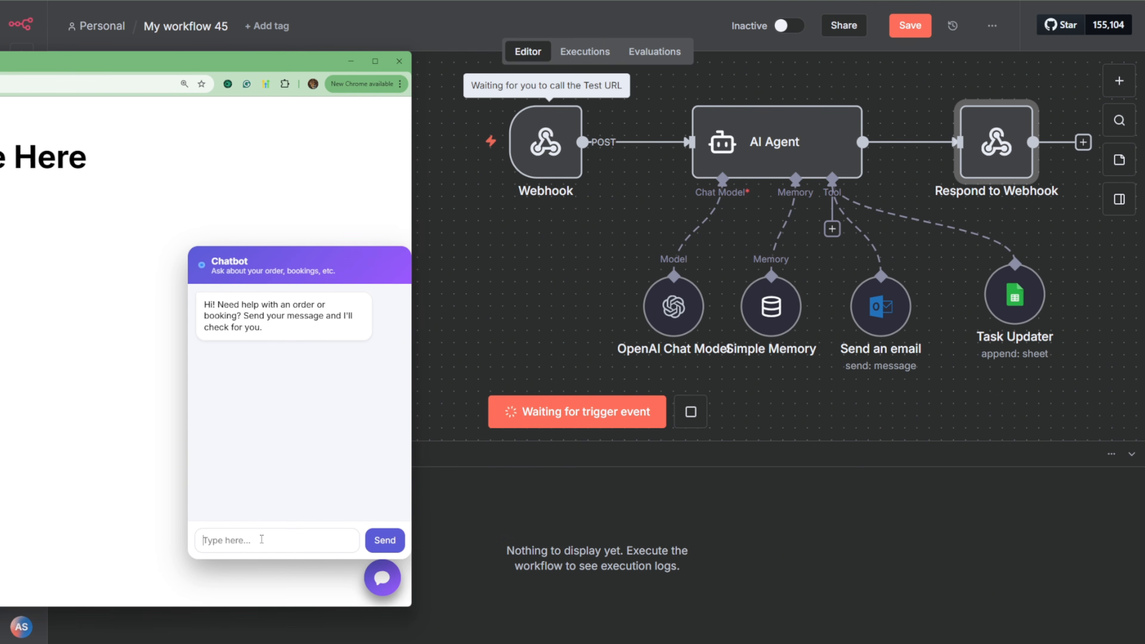
left_click(262, 539)
type("hello")
key("Return")
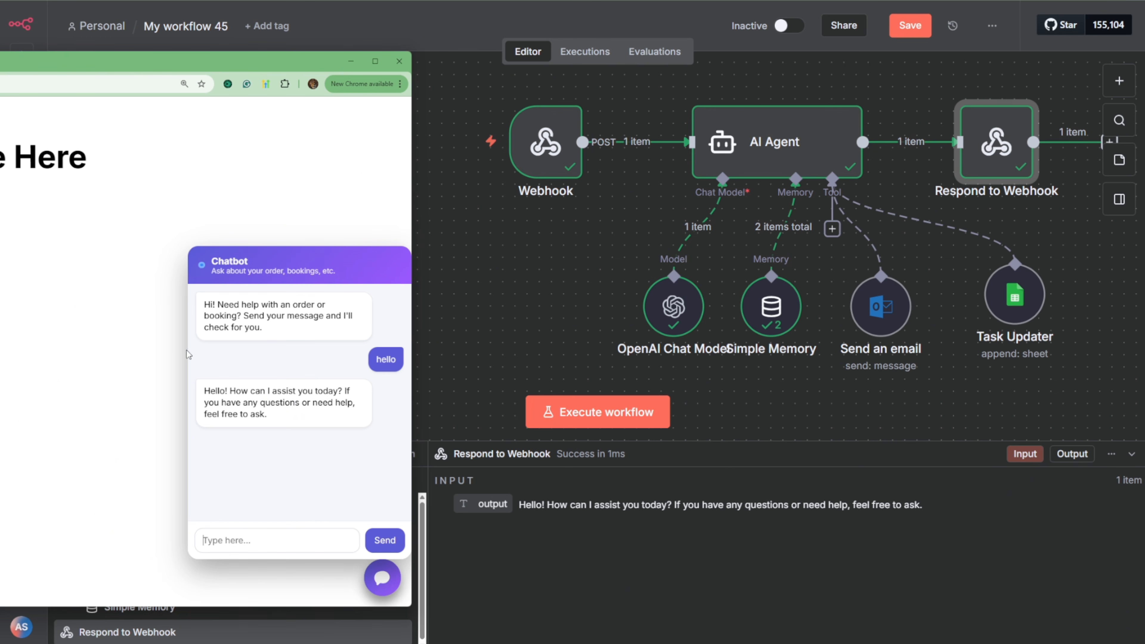
Step: Open the Webhook node and copy its production URL
left_click(546, 156)
double_click(545, 153)
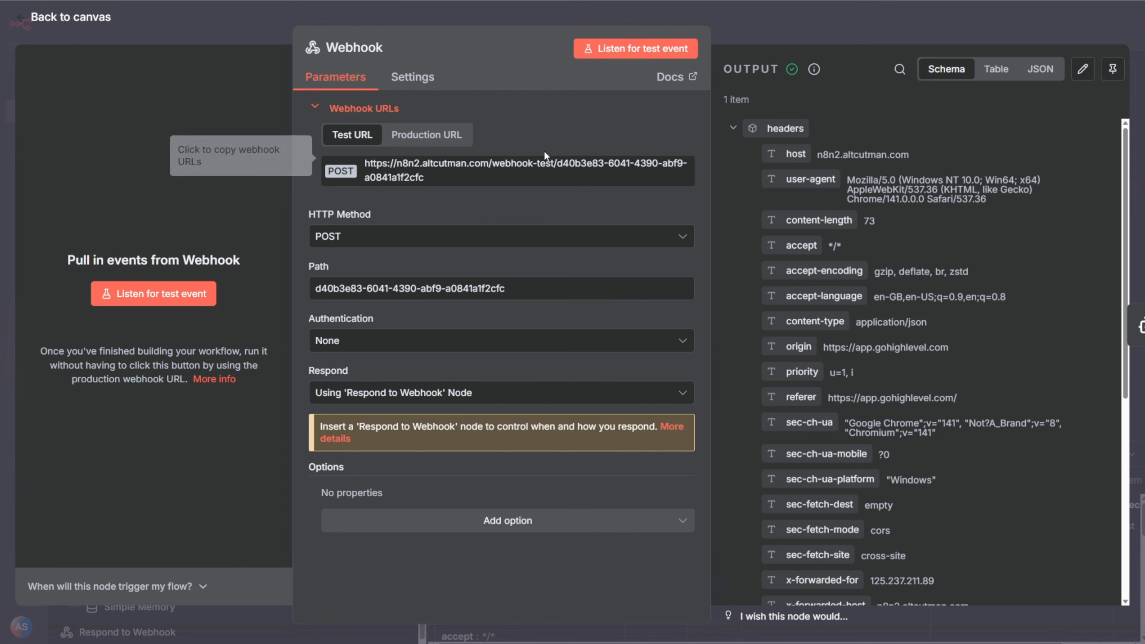
left_click(434, 176)
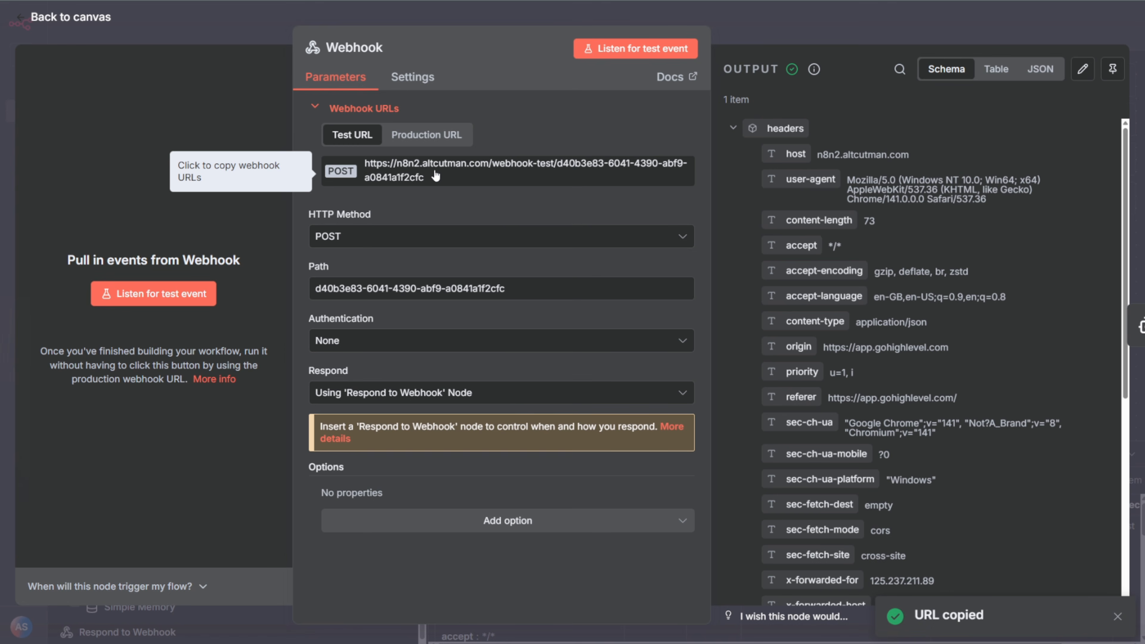
left_click(433, 136)
left_click(411, 171)
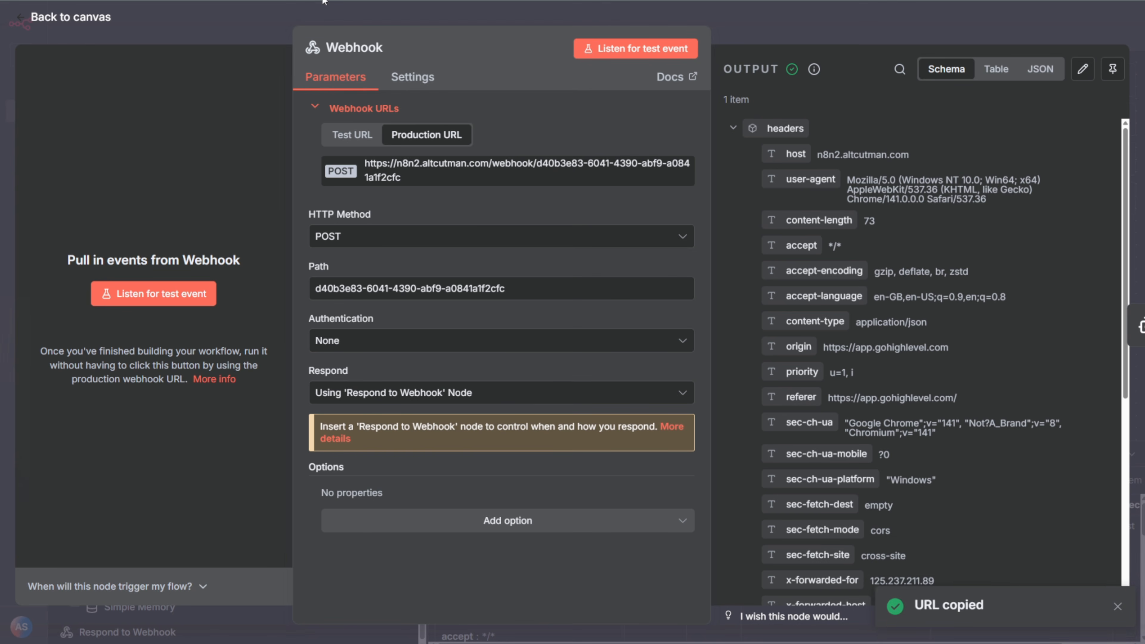
Step: Switch to the GoHighLevel page builder and replace the WEBHOOK_URL value in the header tracking code with the copied production URL
key("alt+Tab")
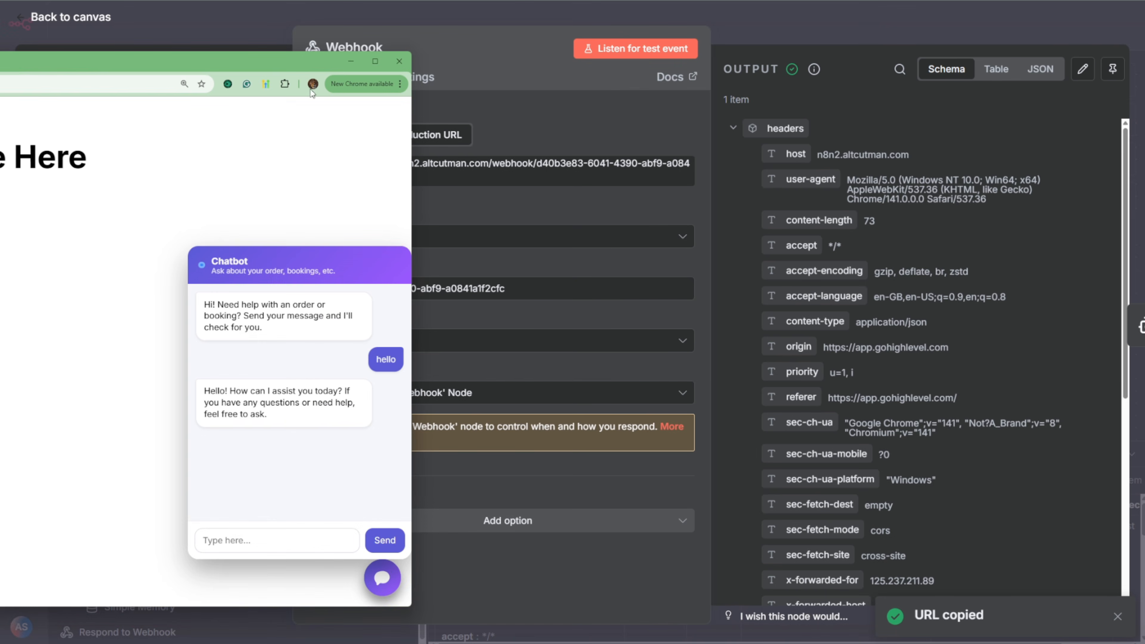
left_click_drag(25, 59, 731, 52)
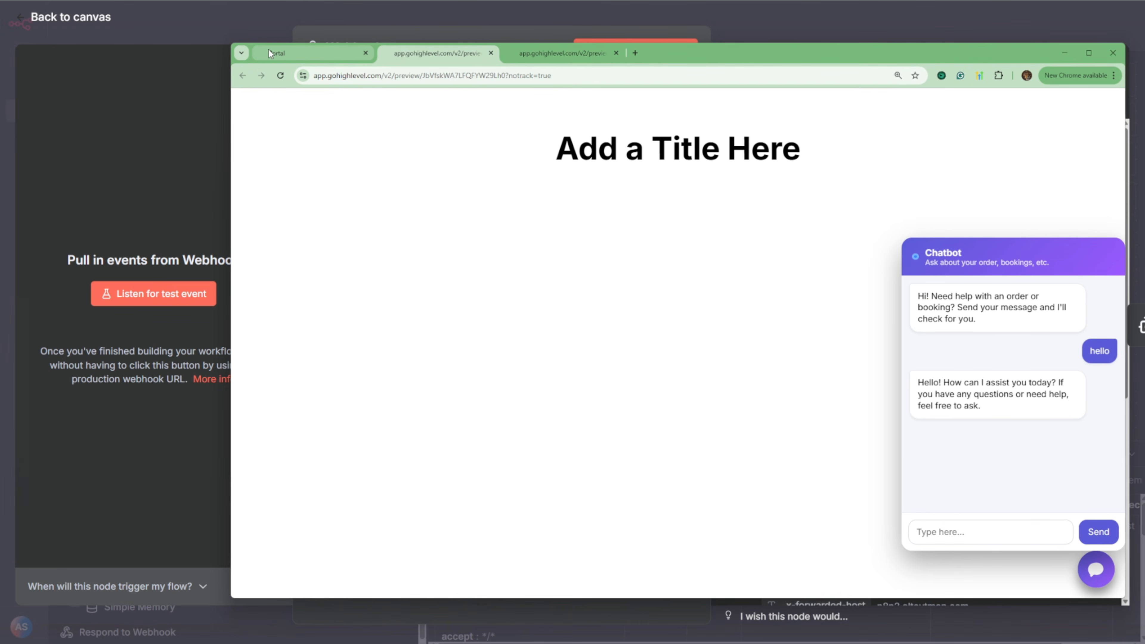
left_click(295, 52)
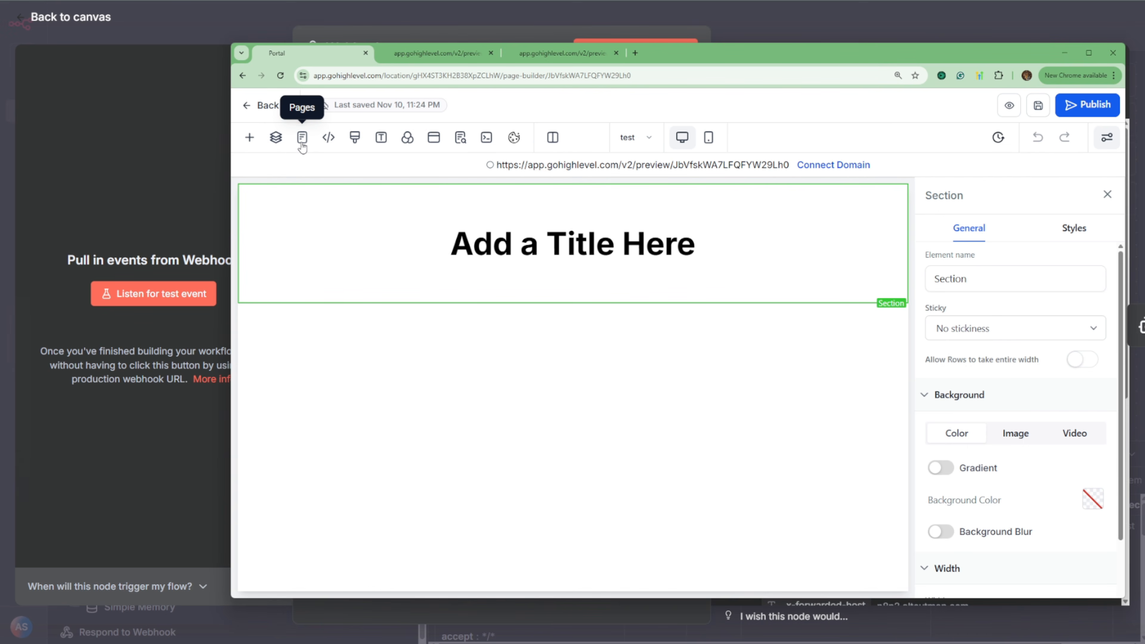
left_click(327, 143)
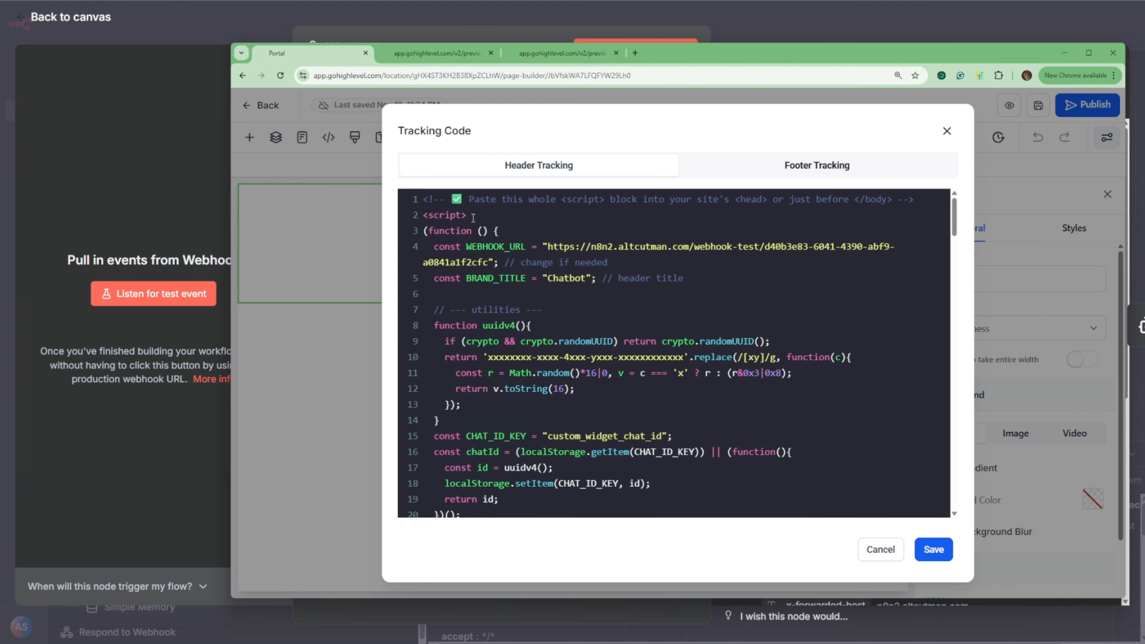
left_click_drag(550, 245, 490, 258)
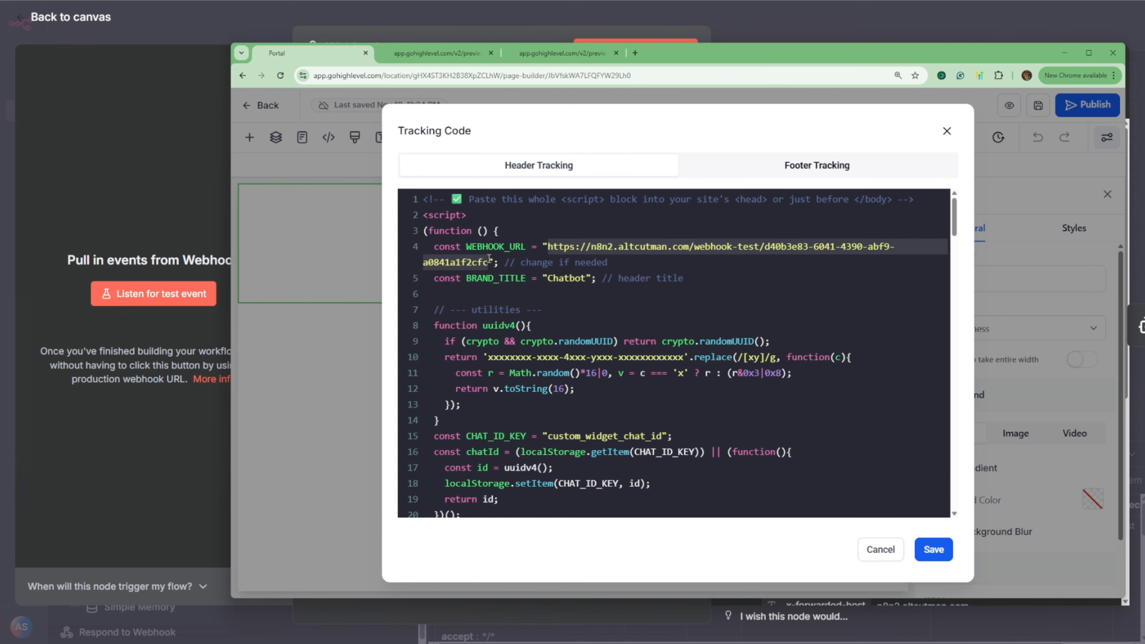
key("ctrl+v")
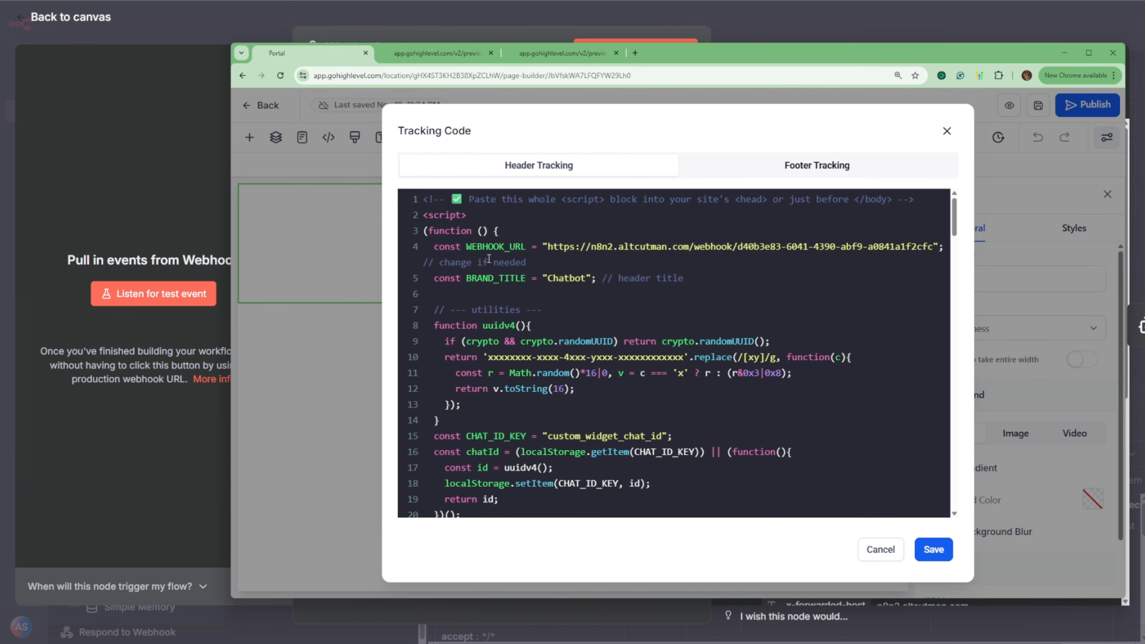
Step: Set BRAND_TITLE in the header tracking script to "Altus Ai Demo"
left_click(793, 166)
left_click(606, 163)
left_click(448, 53)
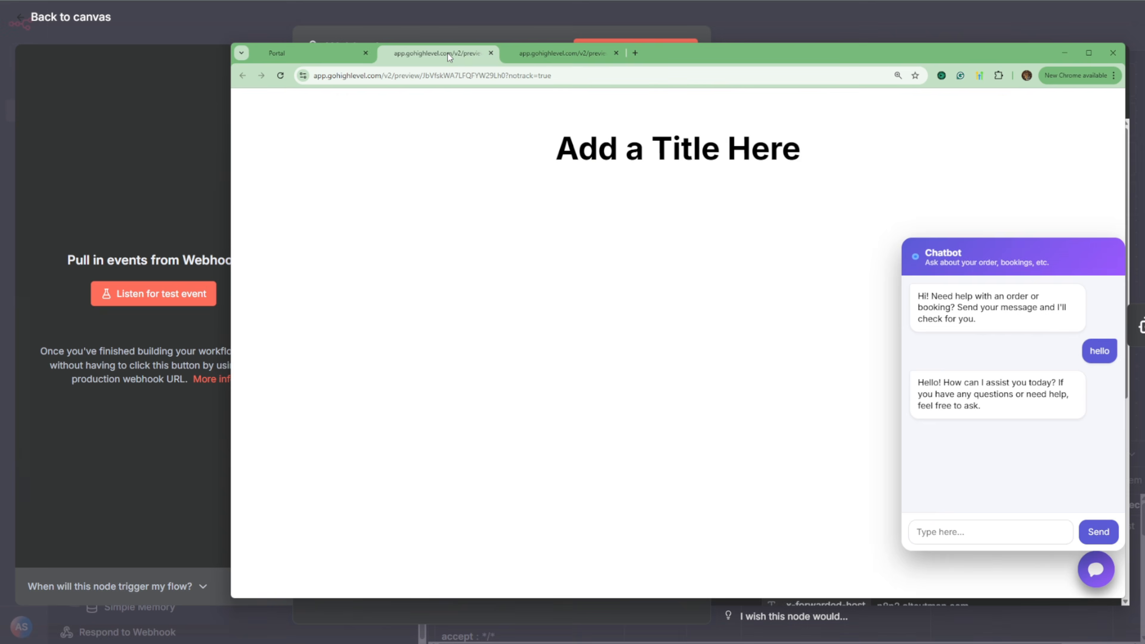
left_click(323, 50)
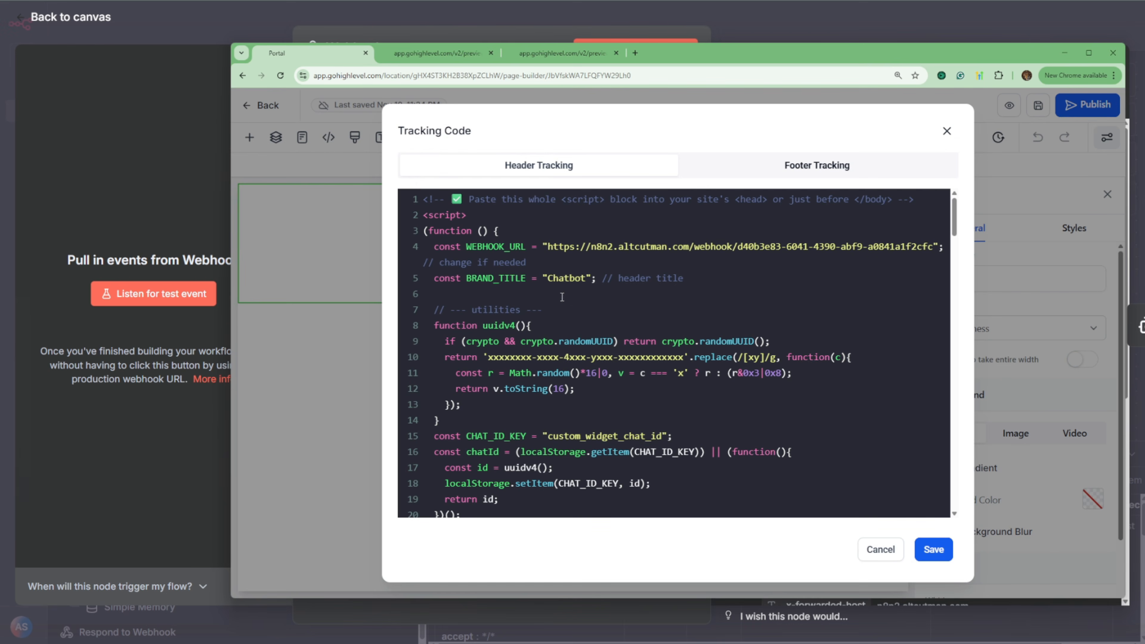
double_click(568, 279)
type("Altus Ai Demo")
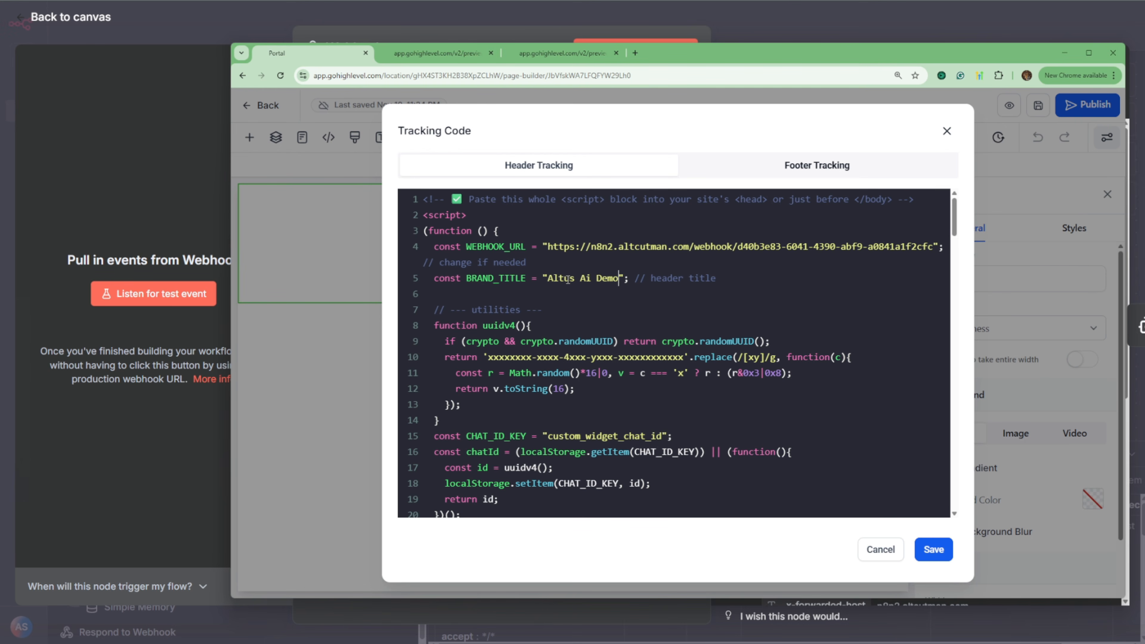
Step: Check the header script against the footer tracking code and the chat widget in the page preview
scroll(600, 335, "down", 6)
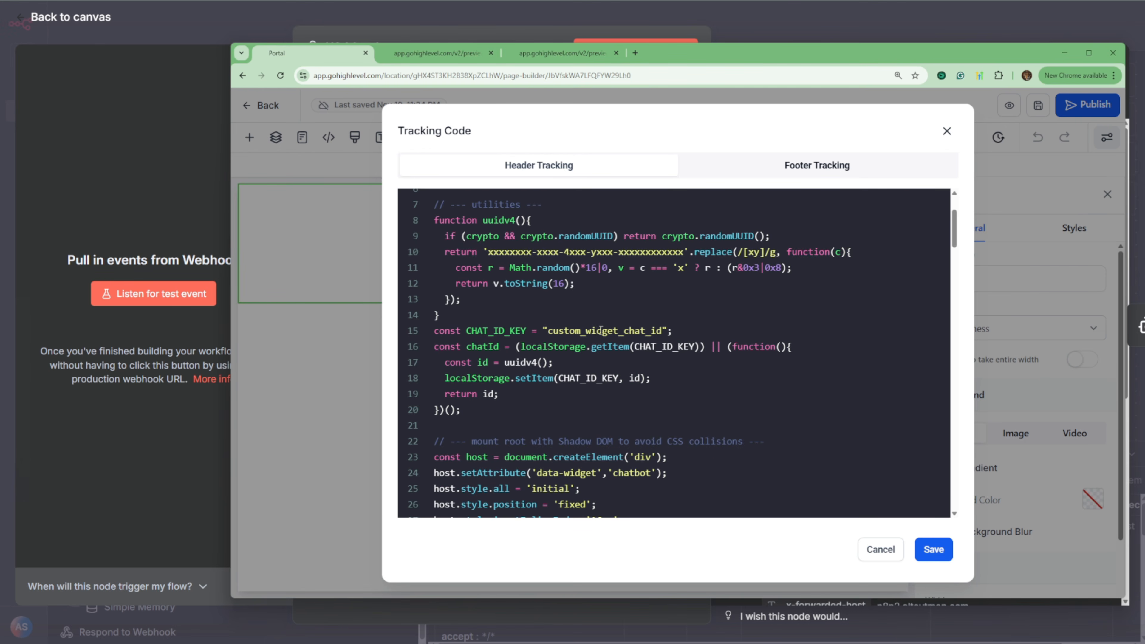
scroll(601, 330, "down", 2)
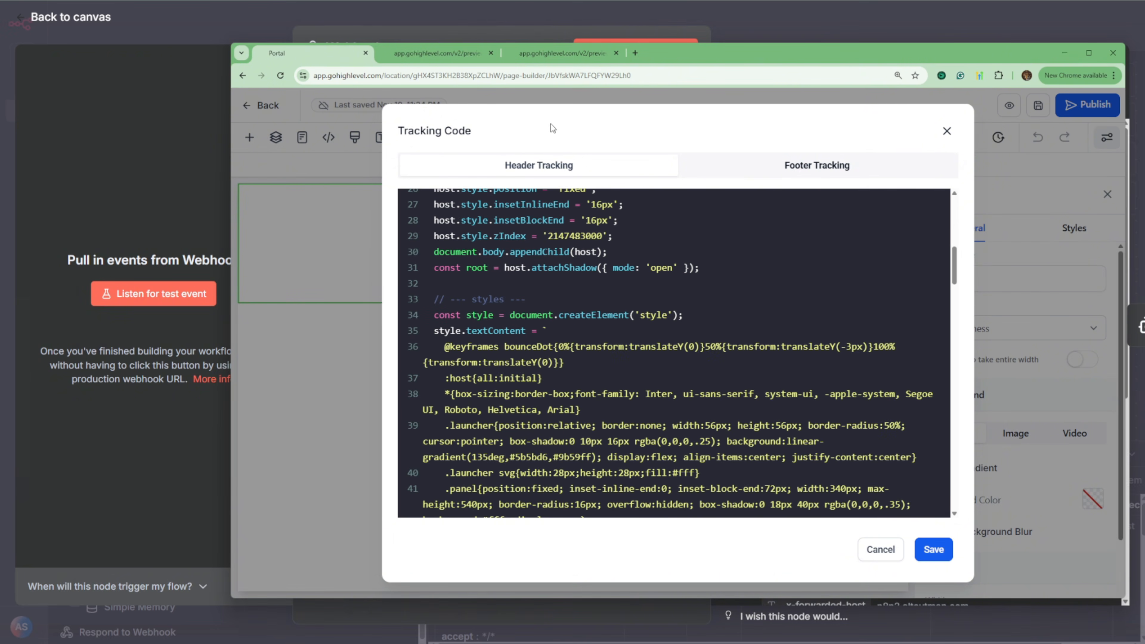
left_click(779, 165)
left_click(582, 170)
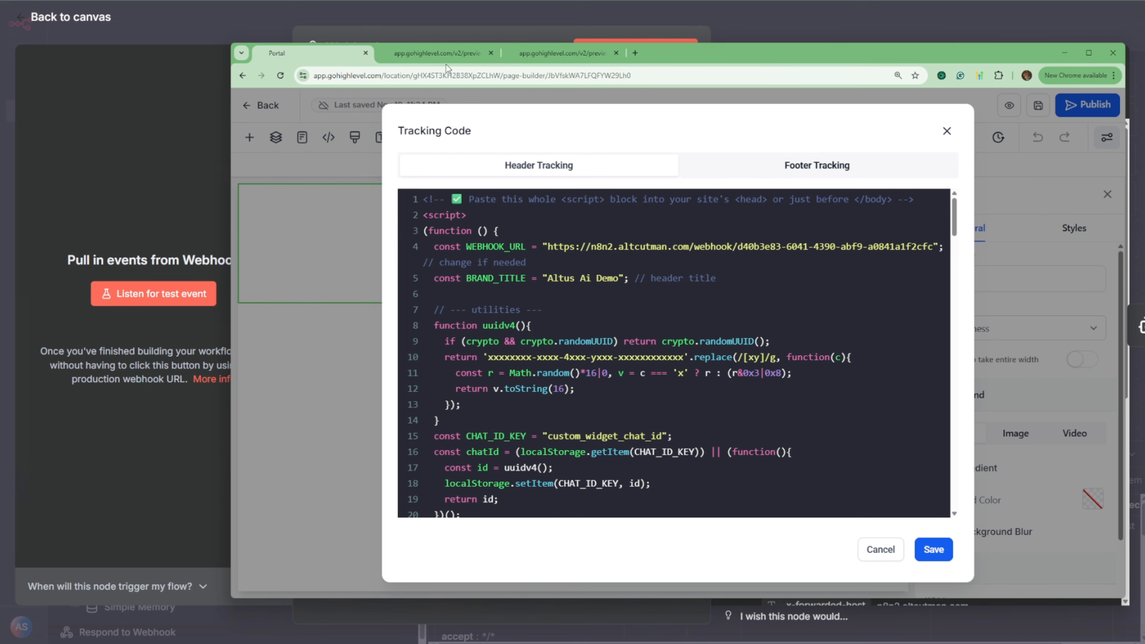
left_click(435, 53)
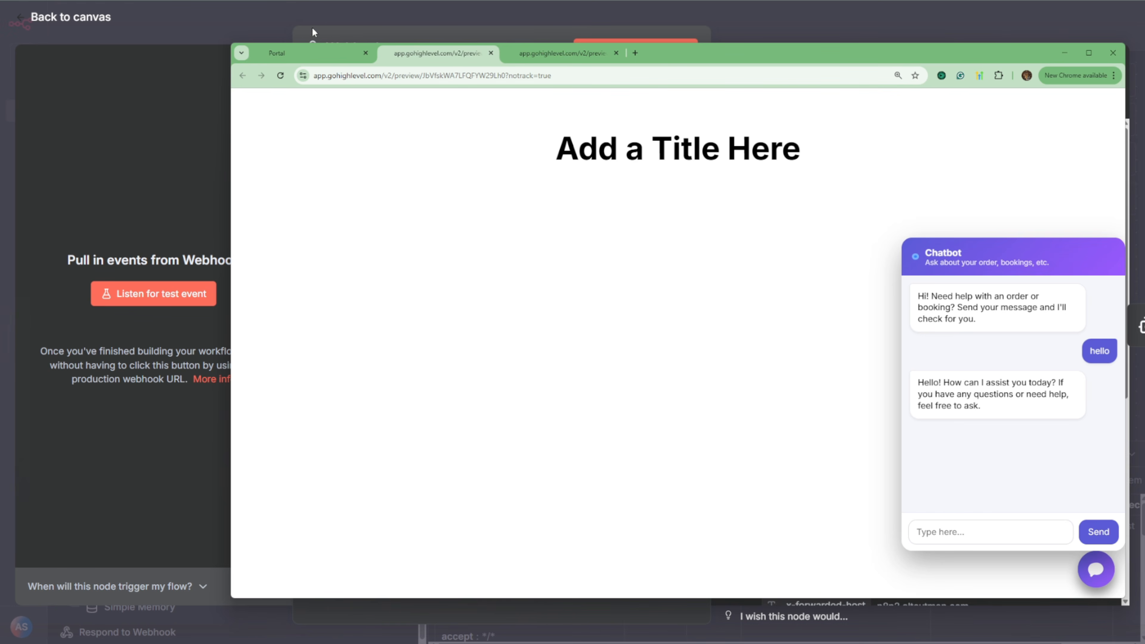
left_click(310, 54)
Step: Change the greeting in the header script's welcome message to "Hi This is Altus!" and save the tracking code
scroll(733, 384, "down", 2)
scroll(733, 384, "down", 12)
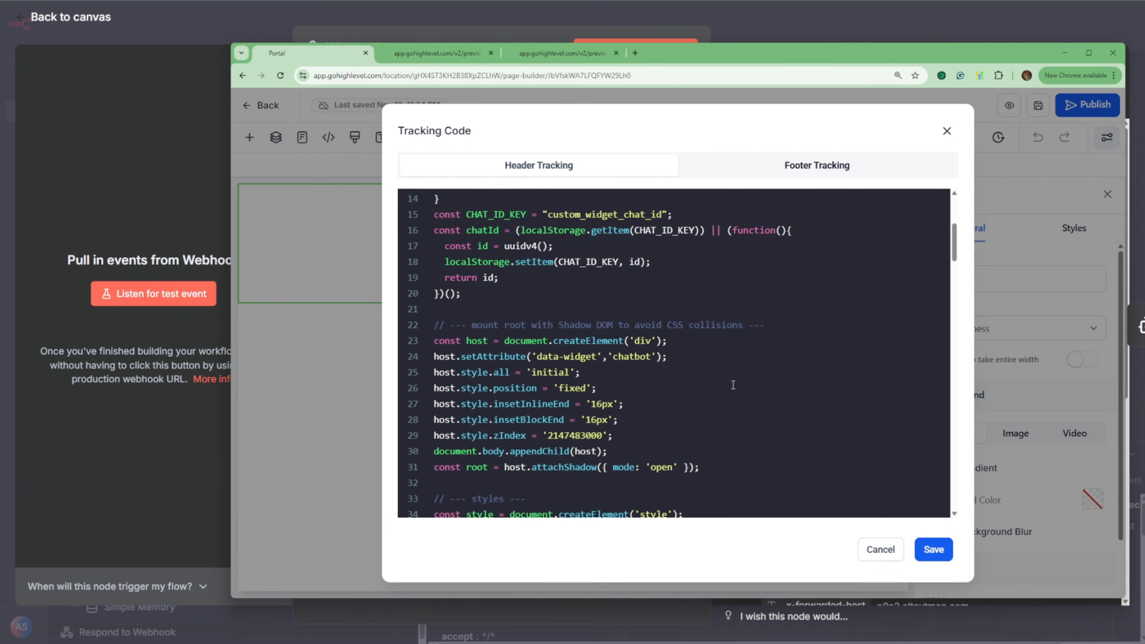
scroll(733, 385, "down", 5)
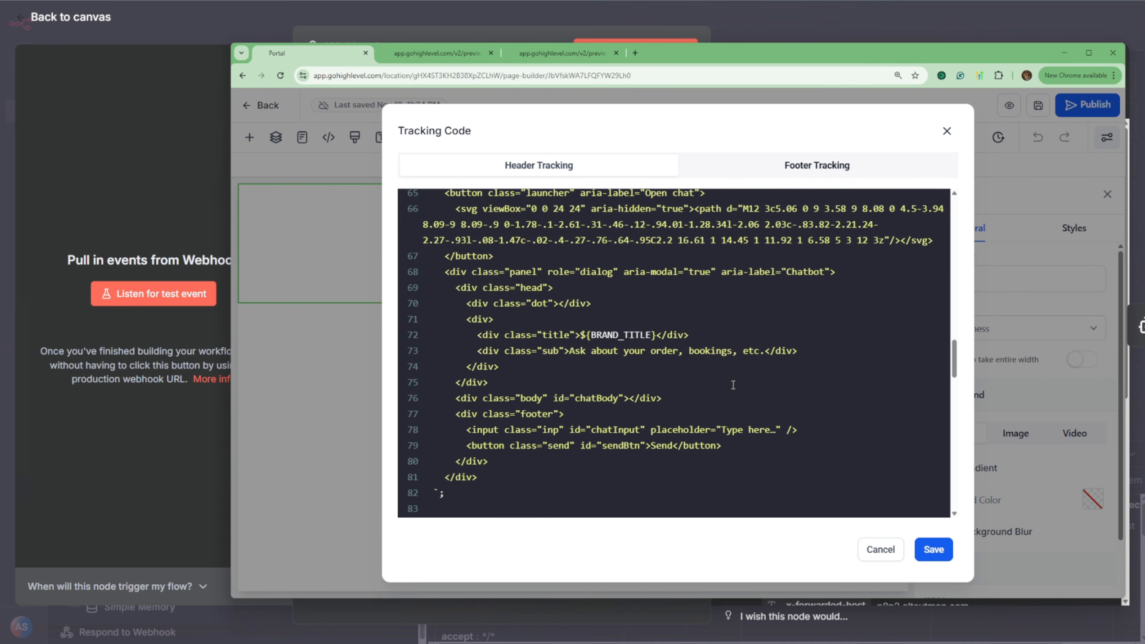
scroll(733, 384, "up", 1)
scroll(576, 280, "up", 1)
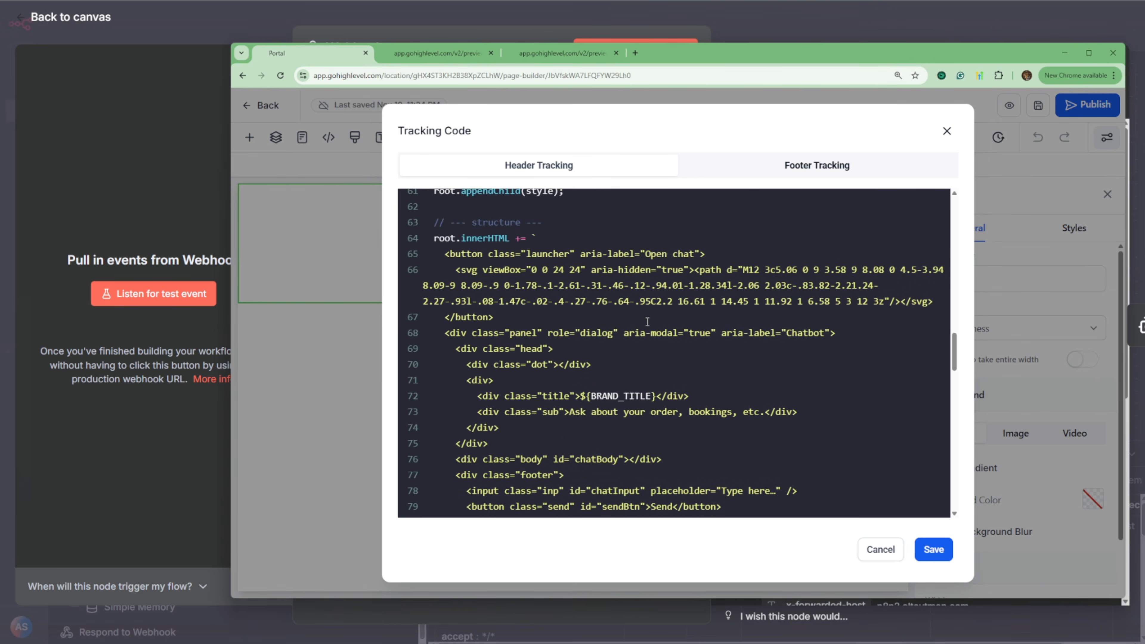
scroll(654, 377, "down", 8)
scroll(654, 378, "down", 8)
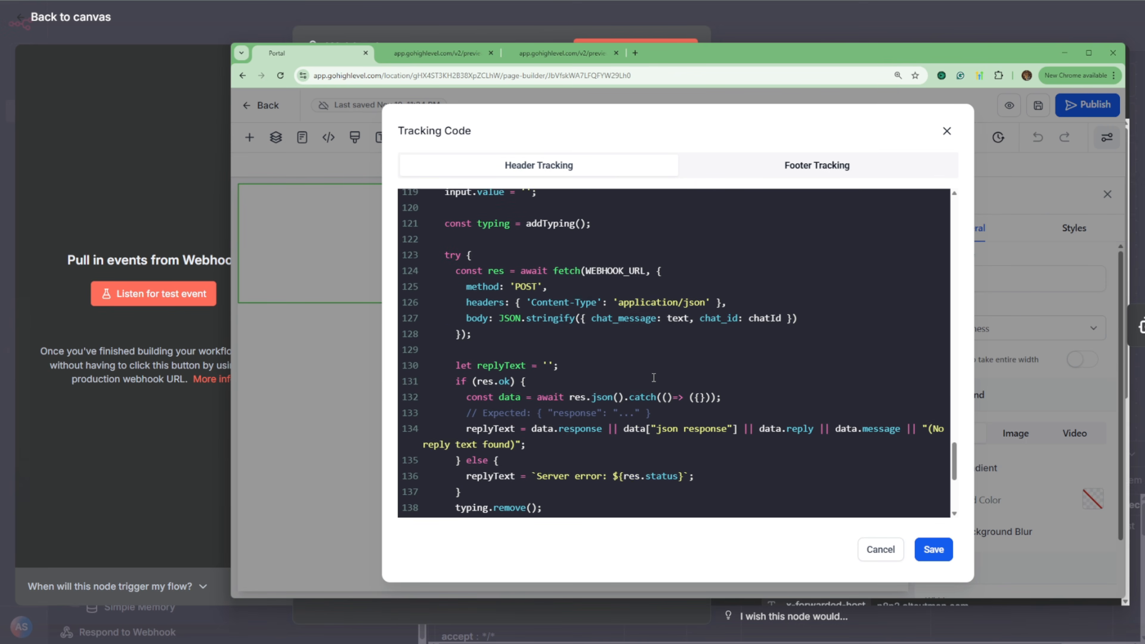
scroll(654, 377, "down", 4)
scroll(654, 378, "down", 1)
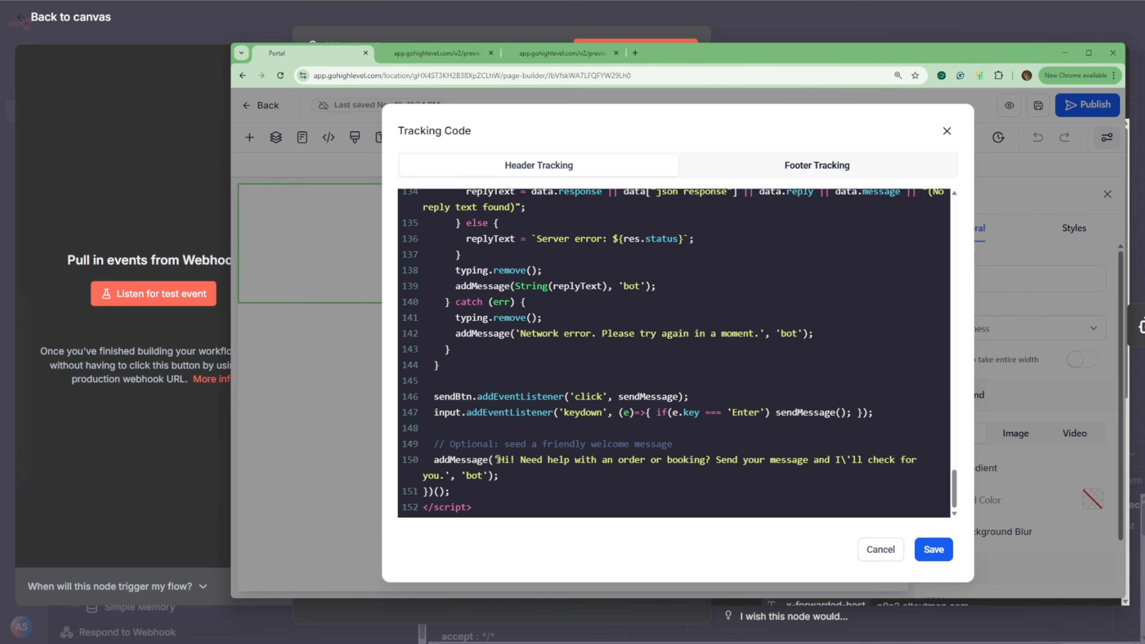
left_click_drag(498, 459, 536, 462)
left_click(512, 462)
type("This is Altus")
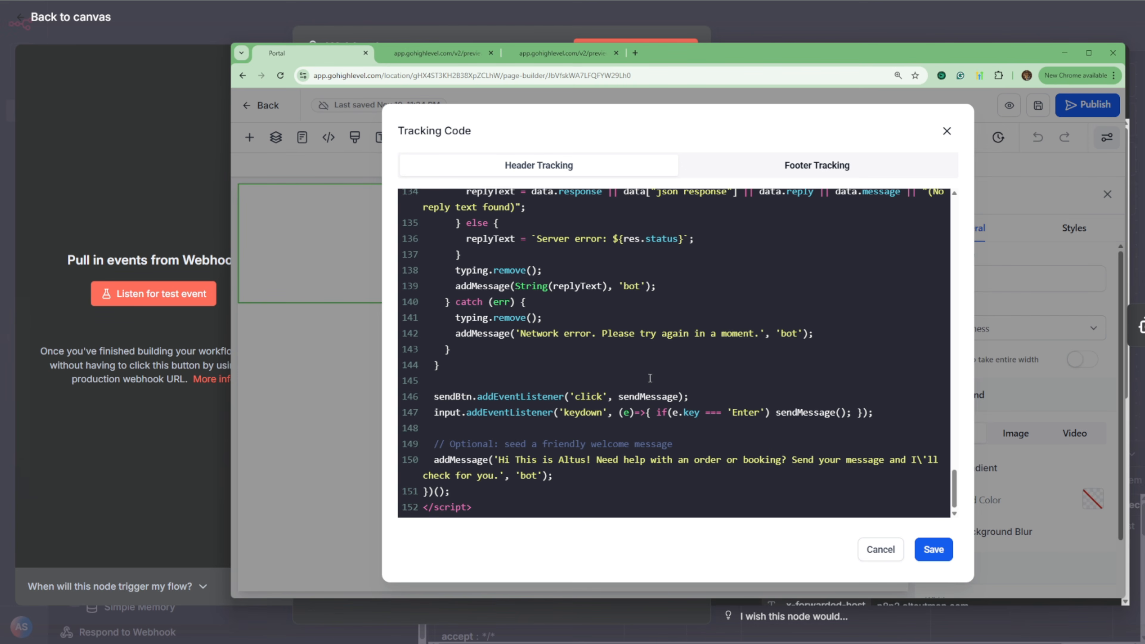
left_click(934, 549)
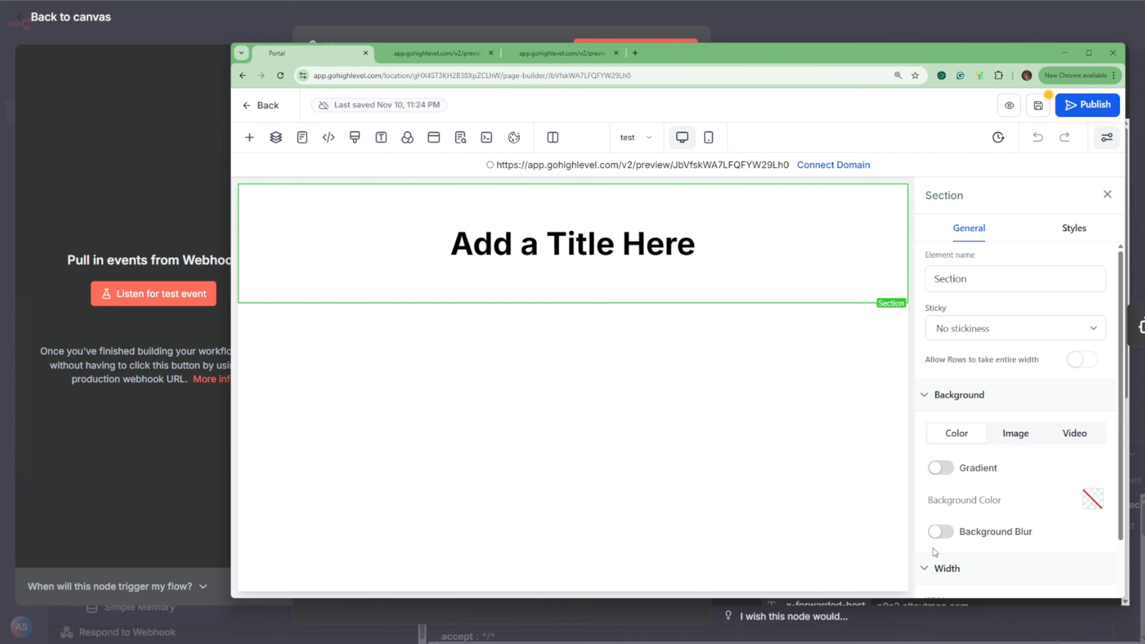
Step: Paste the updated widget script into the footer tracking code, and save both the tracking code and the page
left_click(329, 137)
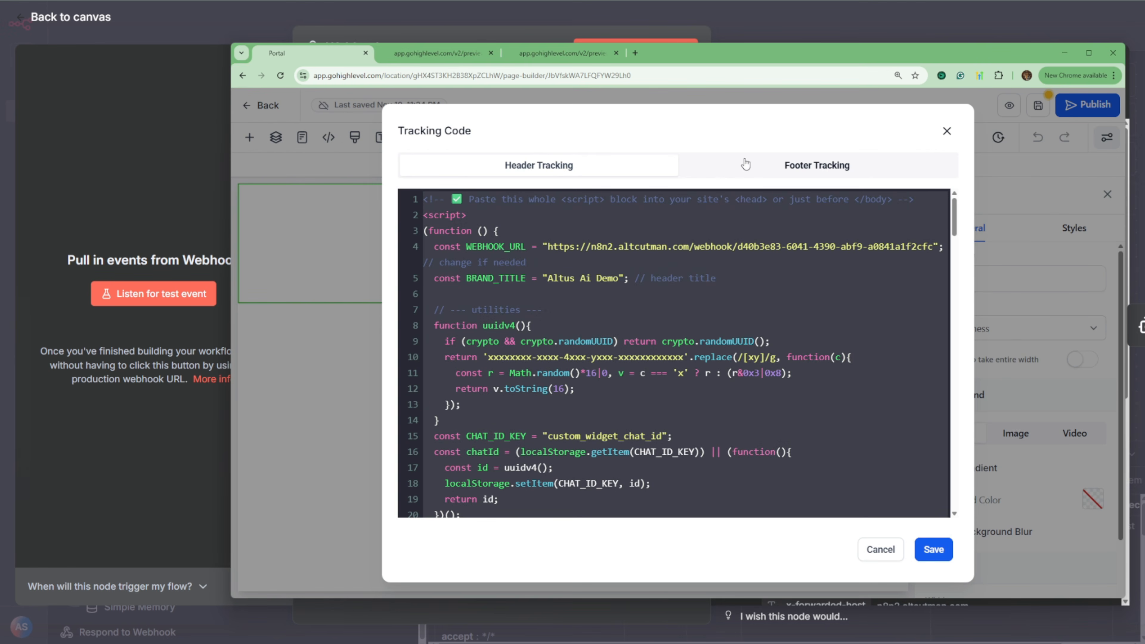
left_click(740, 166)
key("ctrl+End")
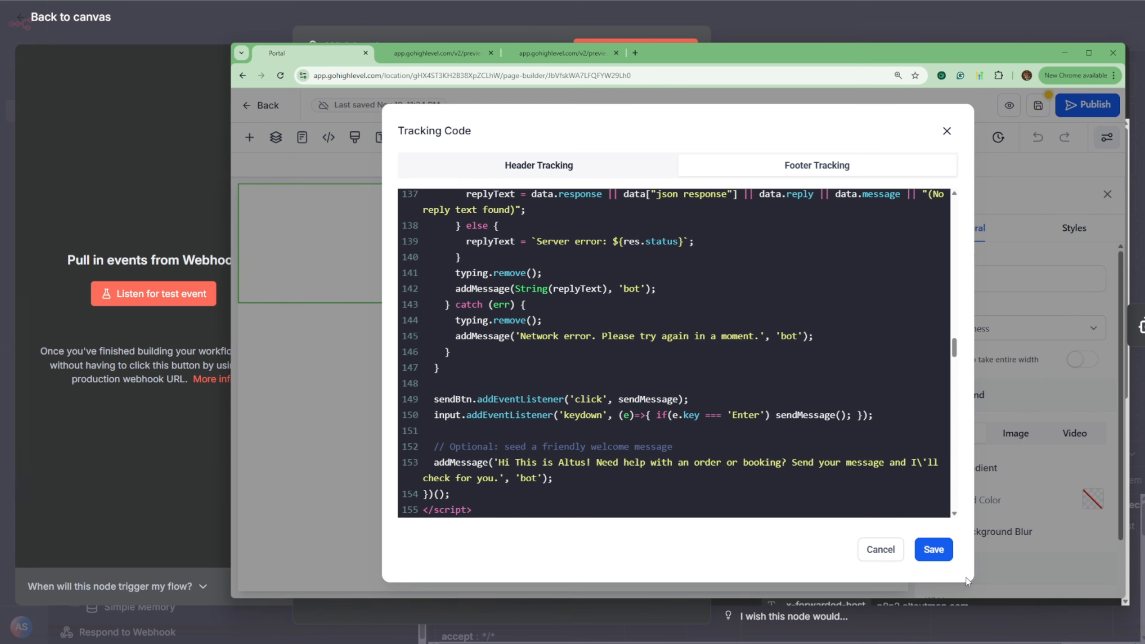
left_click(945, 556)
left_click(1039, 106)
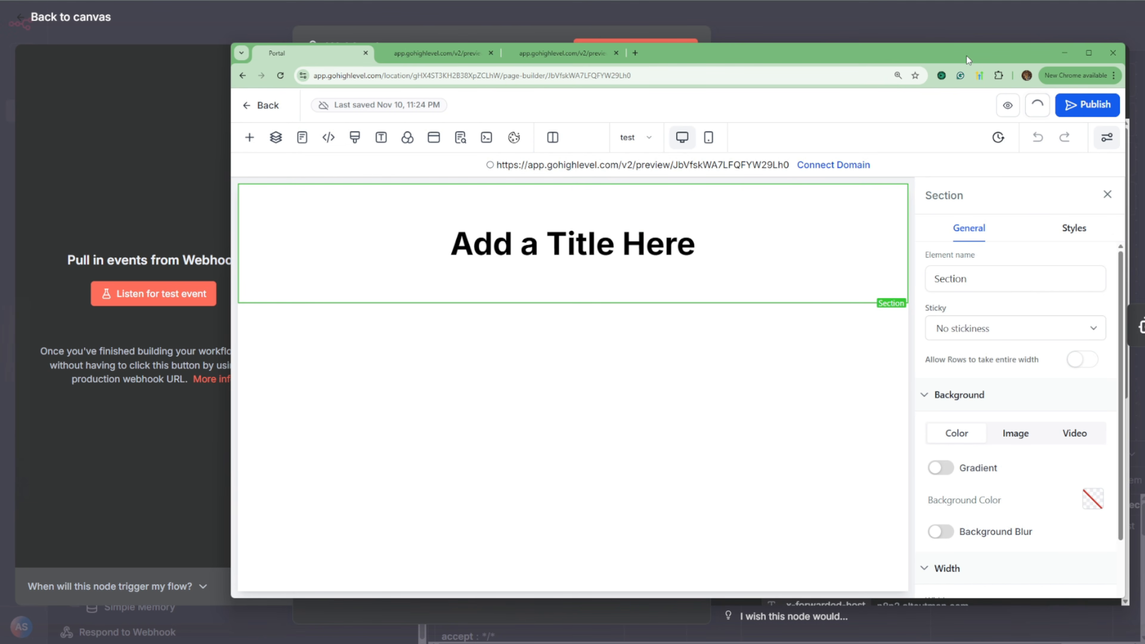
Step: Return to the n8n canvas, save the workflow and activate it for production webhook calls
left_click_drag(947, 50, 0, 69)
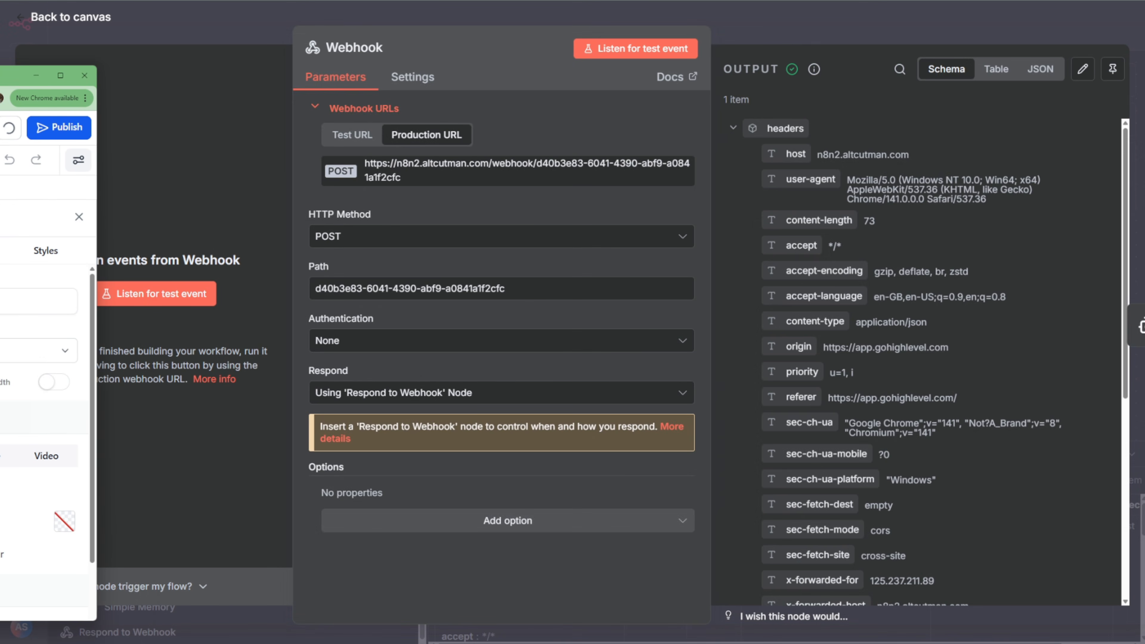
left_click(782, 29)
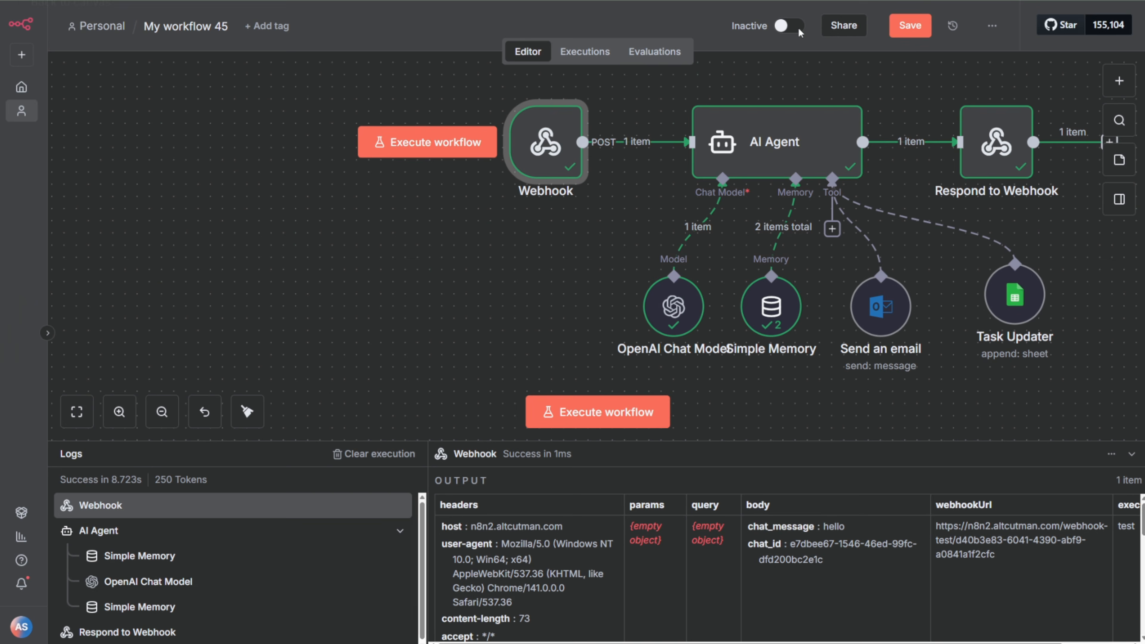
left_click(910, 25)
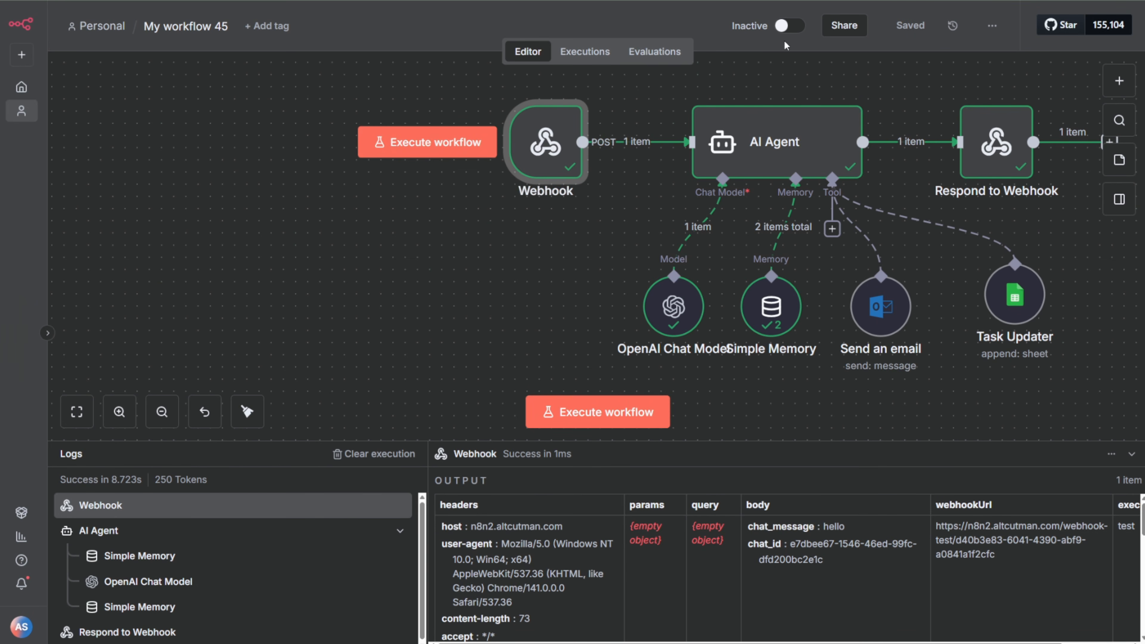
left_click(789, 26)
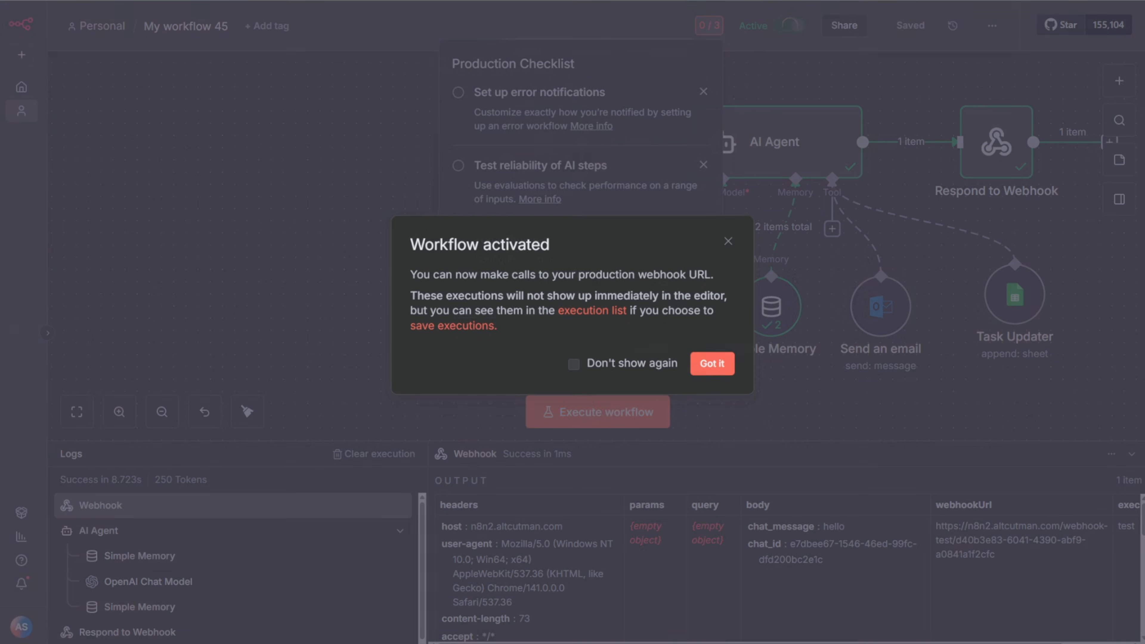
left_click(712, 364)
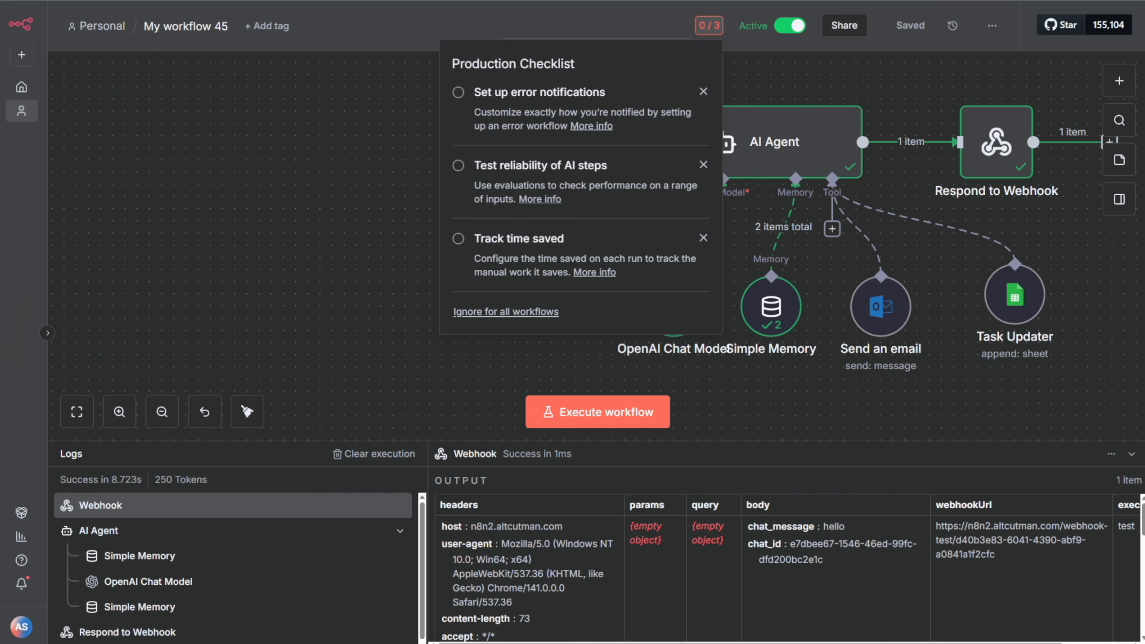
Step: Bring the GoHighLevel browser window back over the canvas and reload the page preview
left_click_drag(0, 106, 807, 69)
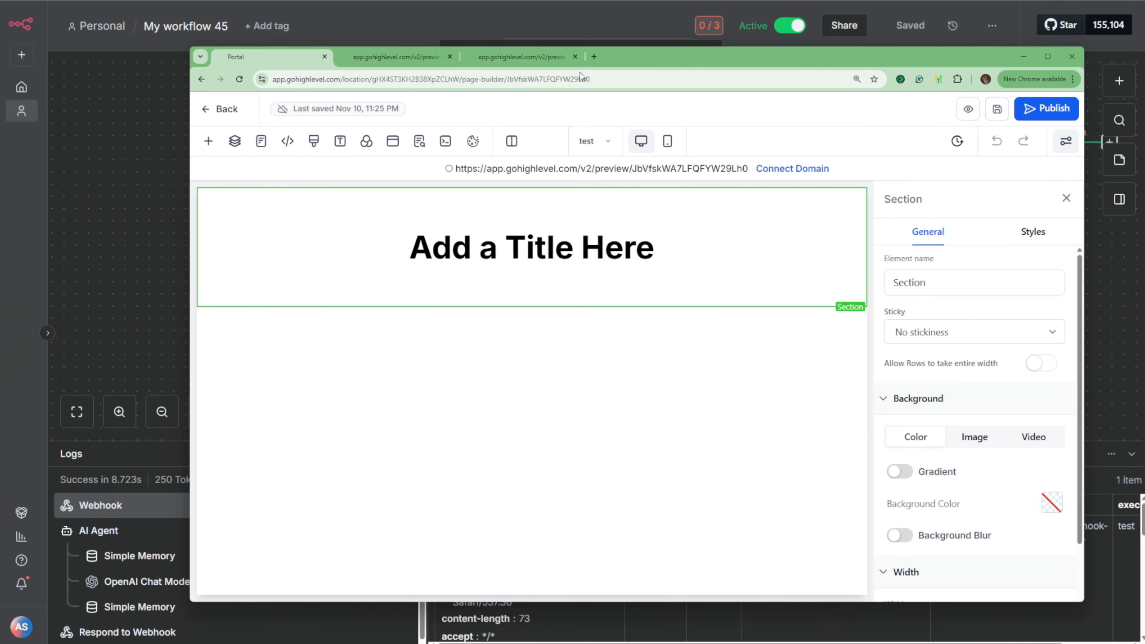
left_click(397, 59)
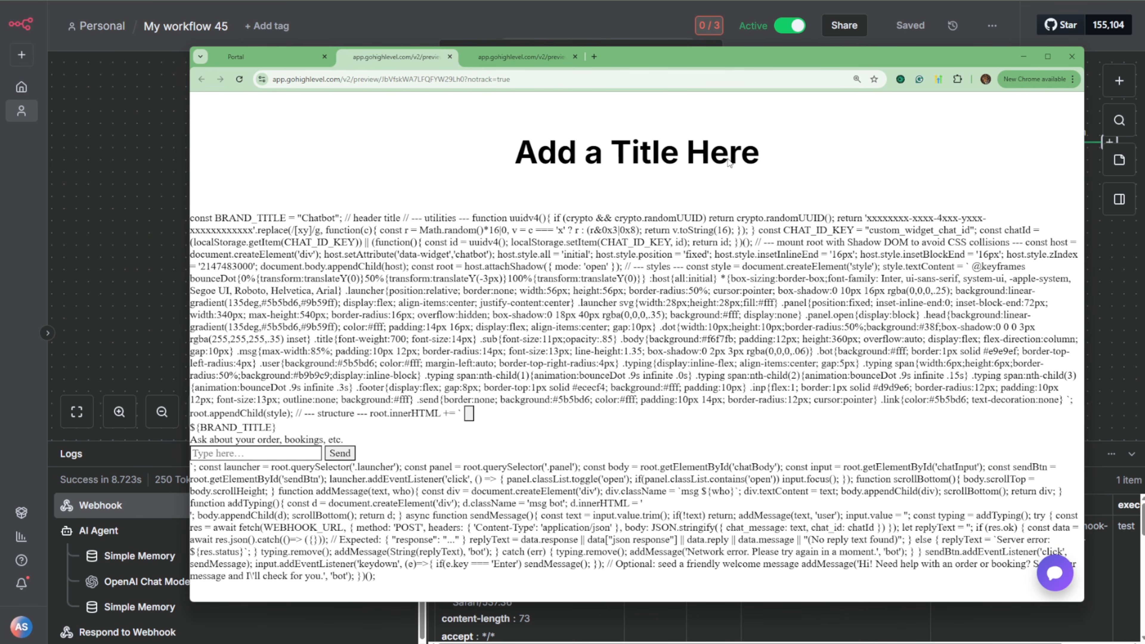
Step: Move the browser window aside and open the page's header tracking code to examine its webhook URL and brand title
left_click(272, 61)
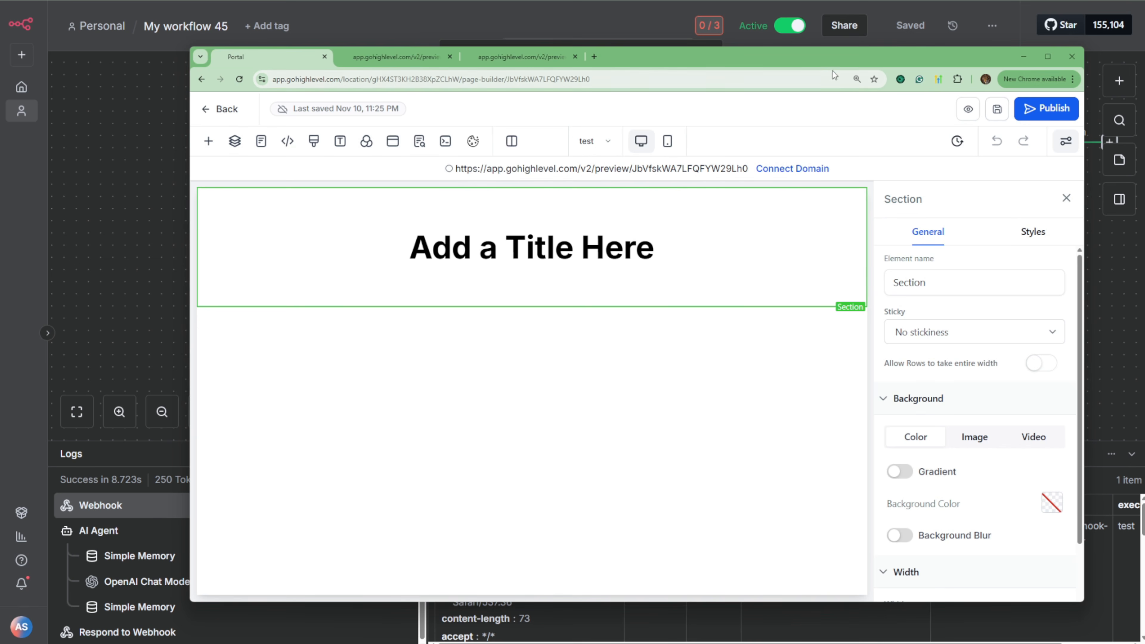
left_click_drag(822, 59, 473, 69)
left_click(22, 69)
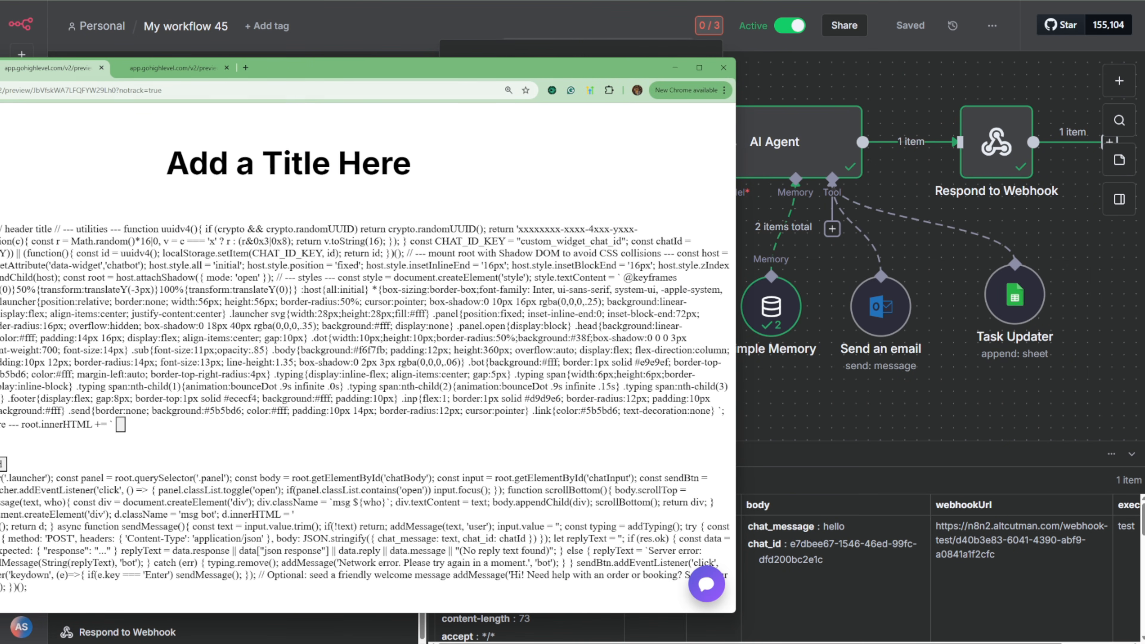
left_click(0, 68)
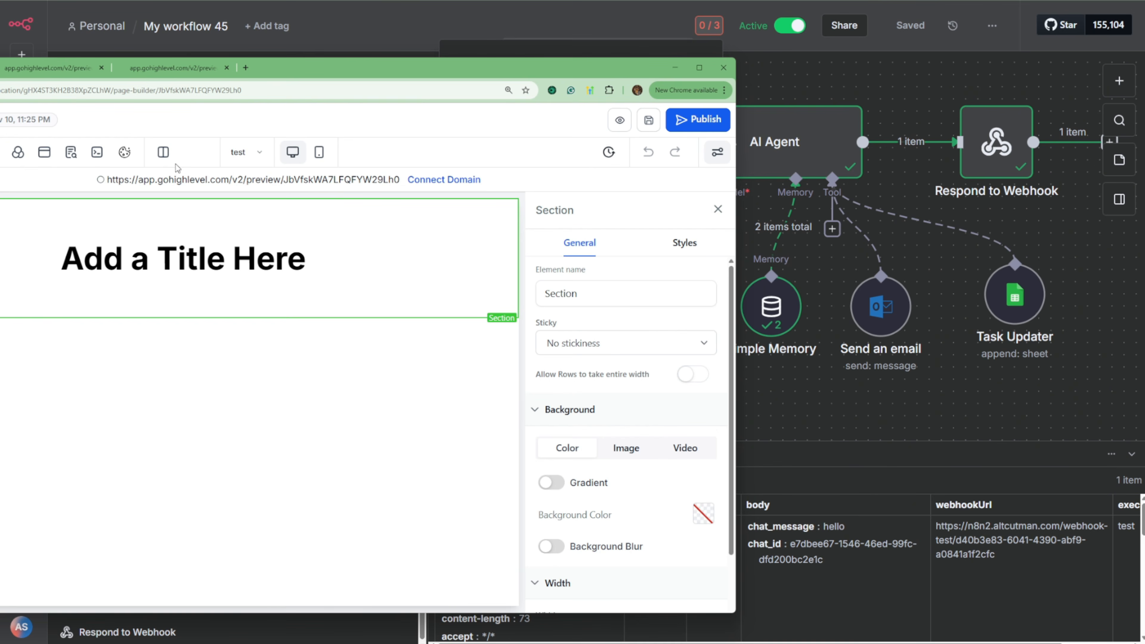
left_click(97, 152)
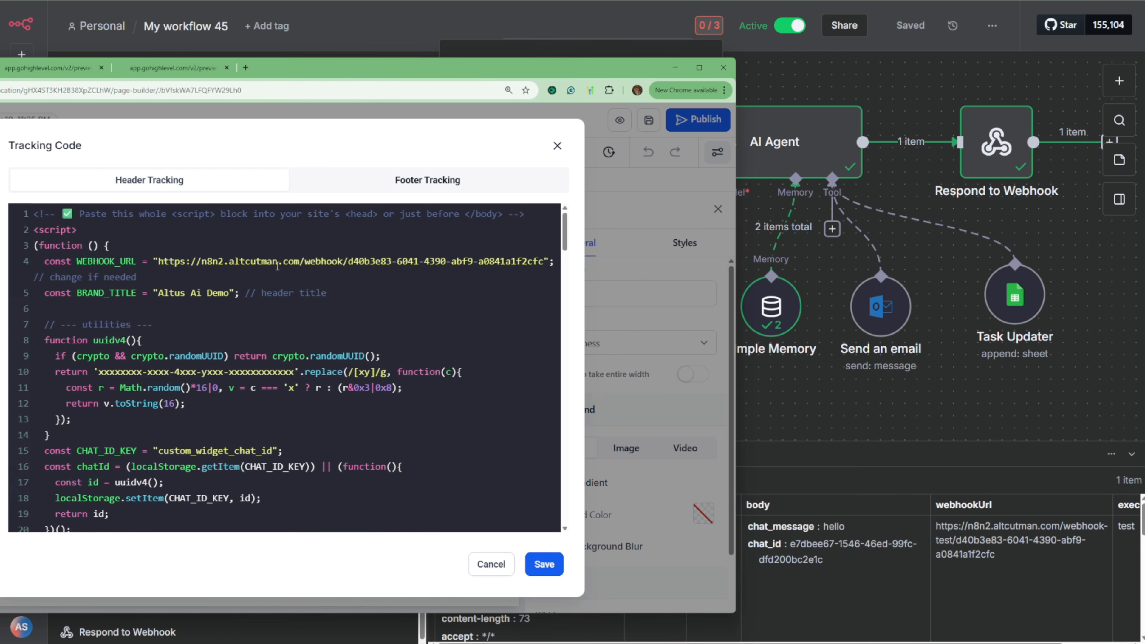
Step: Switch back to n8n and copy the production URL of the Webhook node
left_click(598, 24)
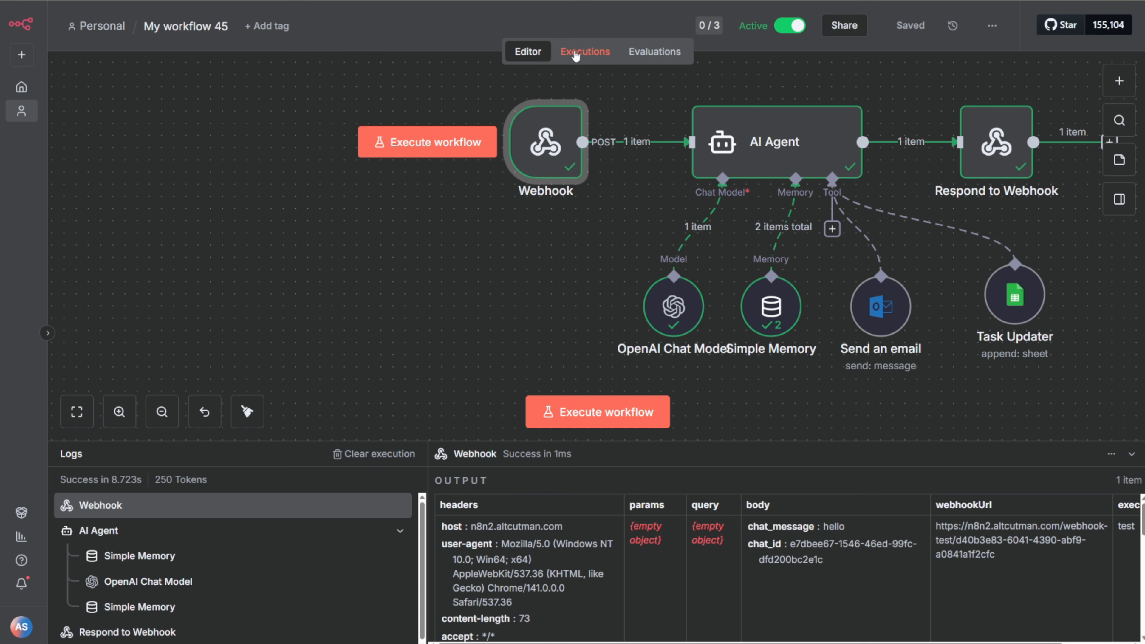
double_click(543, 154)
left_click(427, 134)
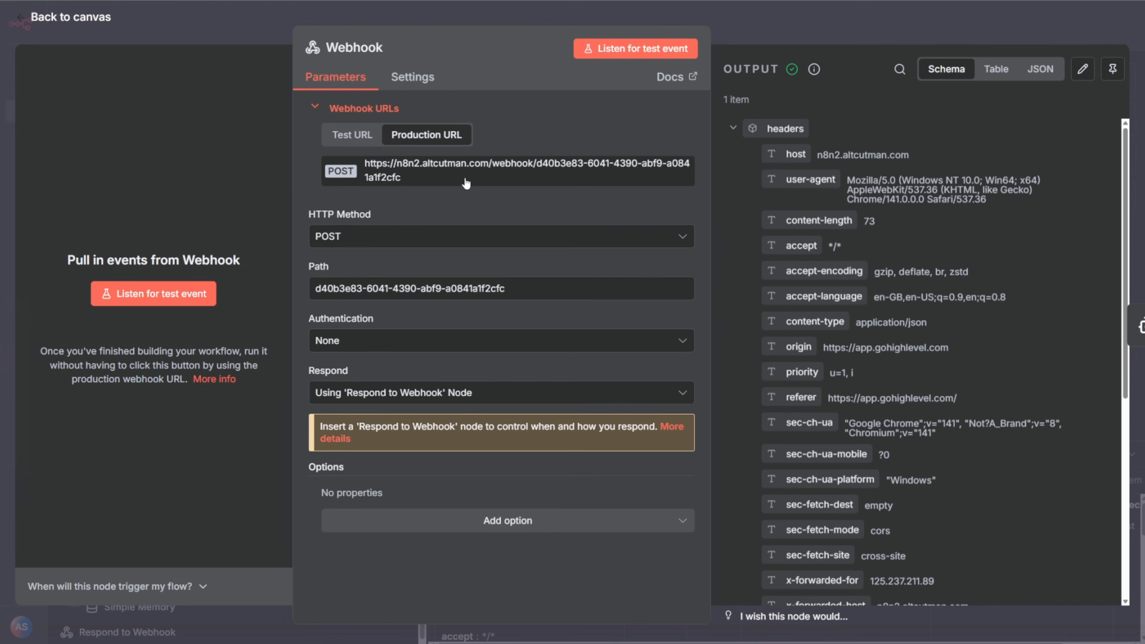
left_click(465, 183)
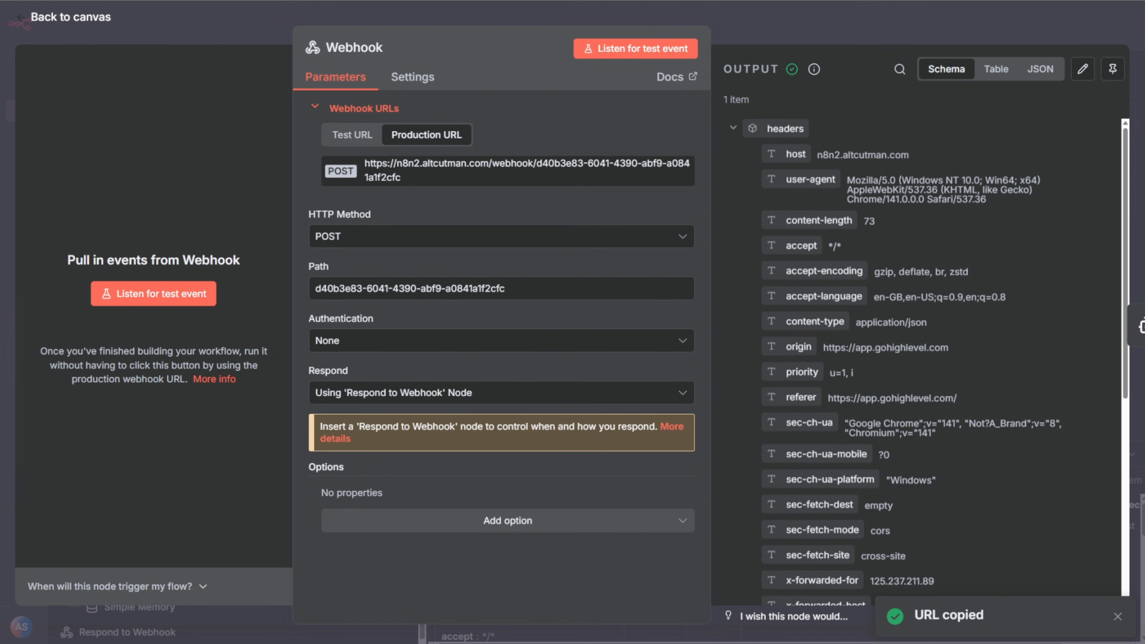
Step: Switch to ChatGPT and draft the prompt "rewrite the code, this is the webhook:" followed by the copied production URL
key("ctrl+Tab")
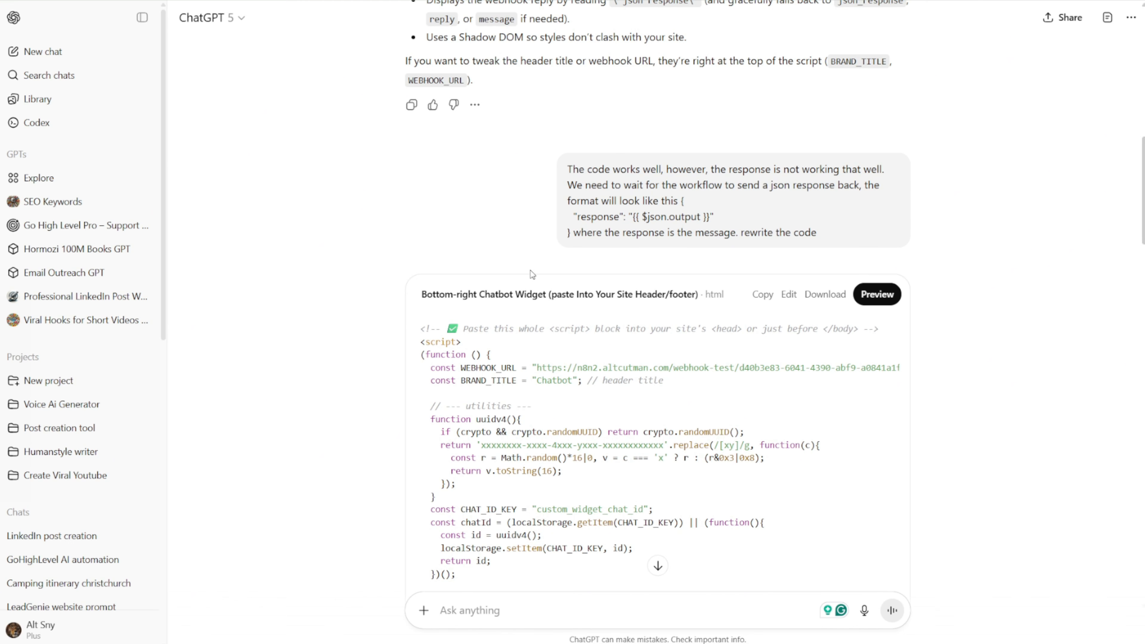
type("rew")
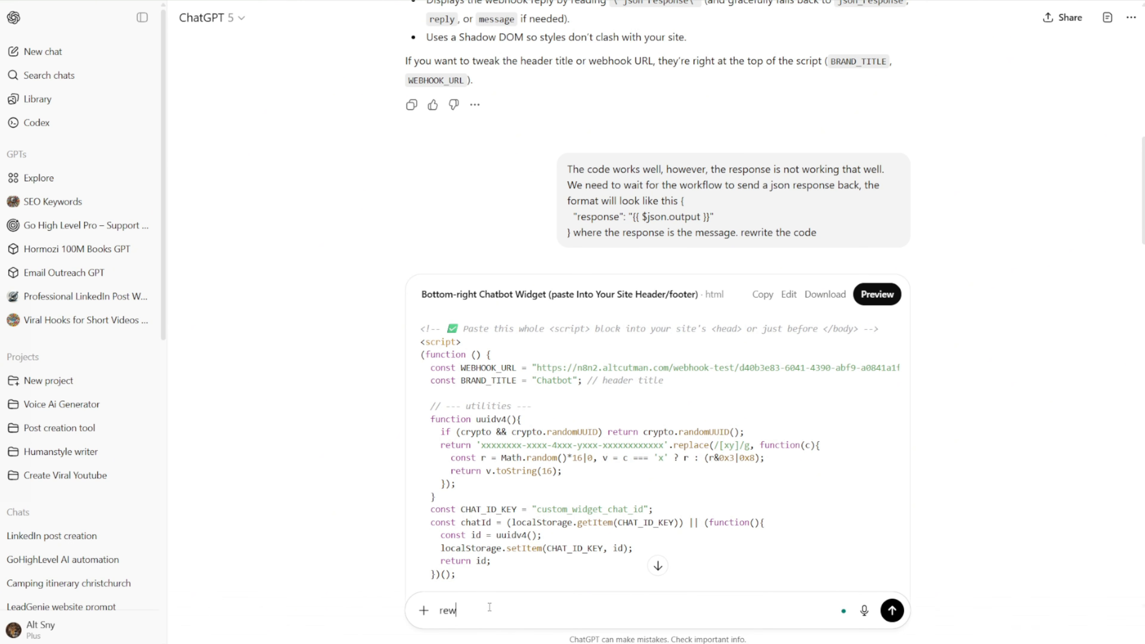
type("rite the code, this is the Website")
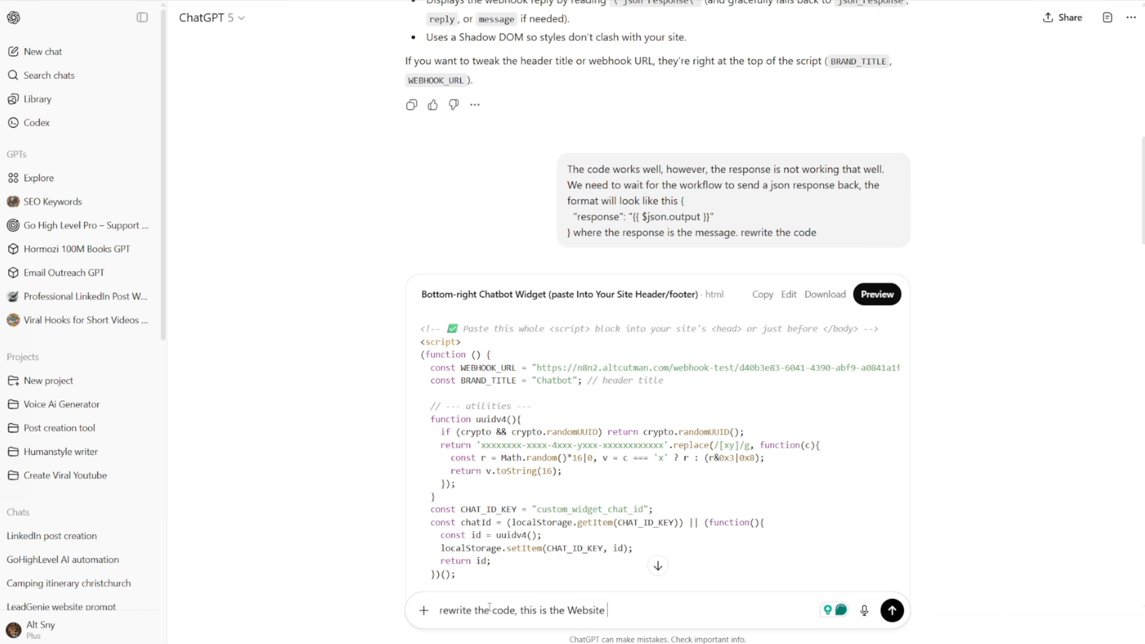
key("BackSpace")
key("BackSpace")
key("BackSpace")
key("BackSpace")
key("BackSpace")
key("BackSpace")
key("BackSpace")
key("BackSpace")
type("webhook:")
key("ctrl+v")
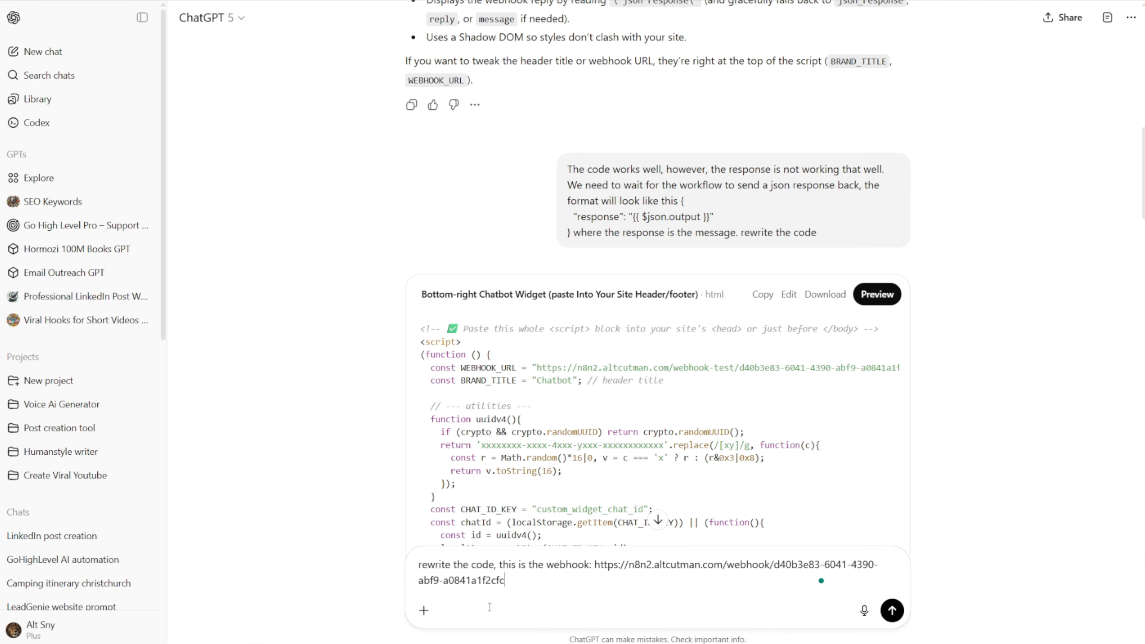
Step: Extend the prompt with a request to make the title "Altus Ai Agent" instead of Chatbot
type("make the tile")
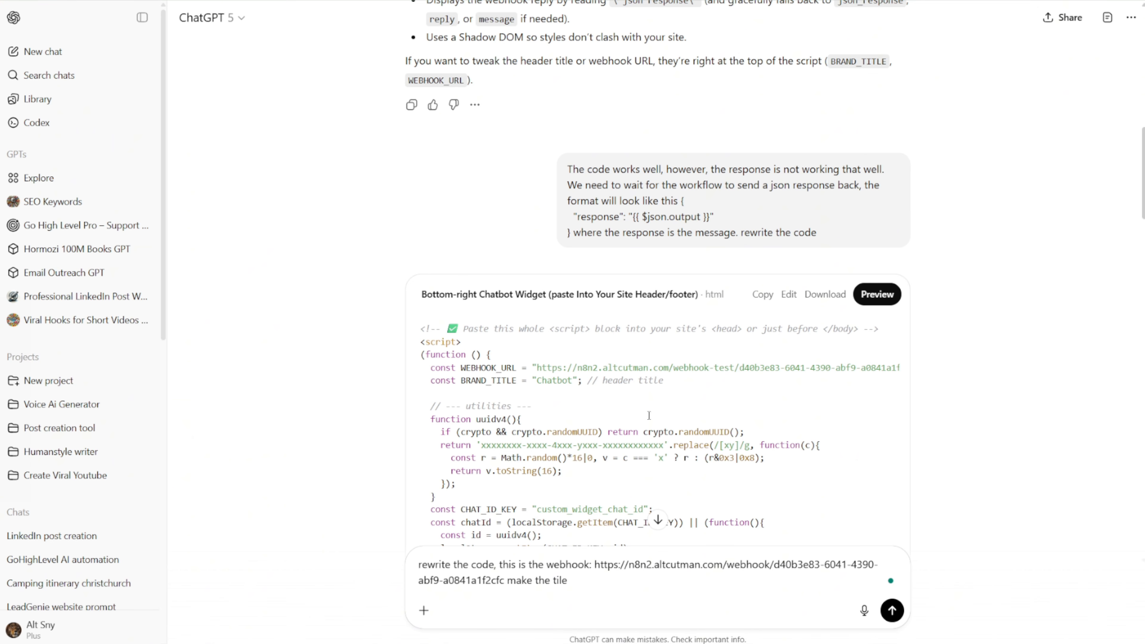
left_click_drag(630, 375, 120, 361)
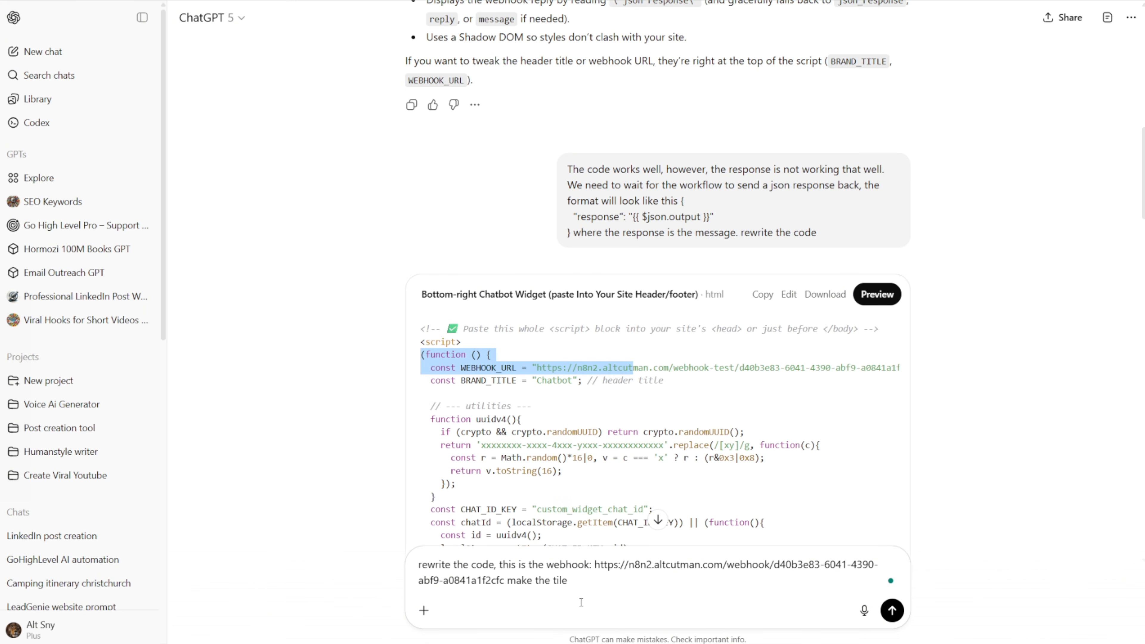
left_click(583, 589)
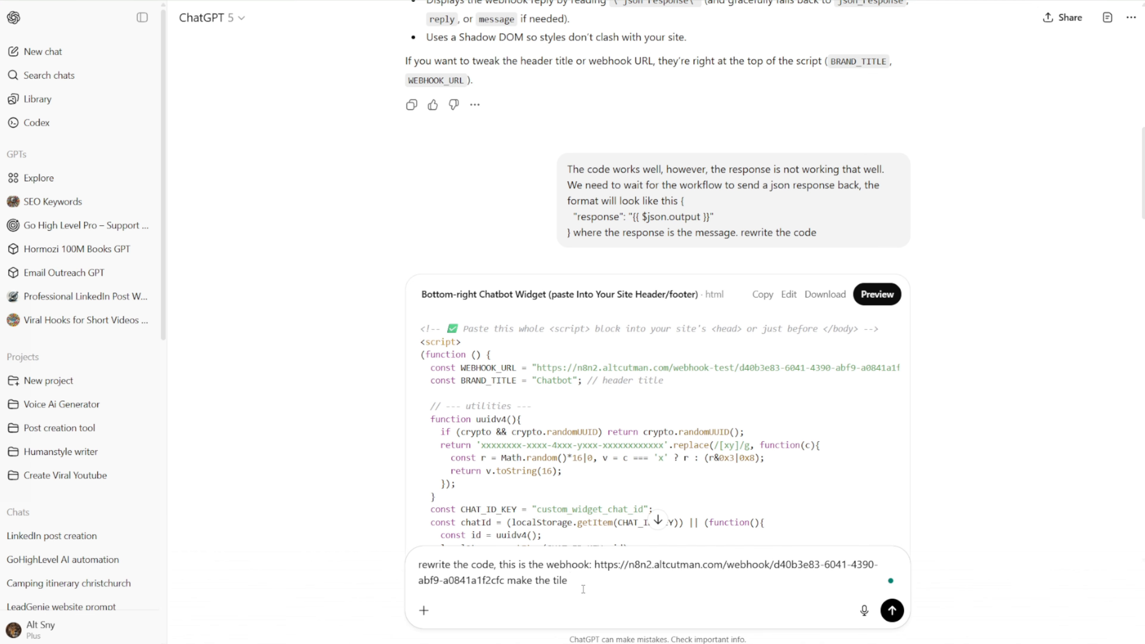
type("Cha")
key("BackSpace")
key("BackSpace")
key("BackSpace")
type("title, instAltus Ai Agent instead of Chat")
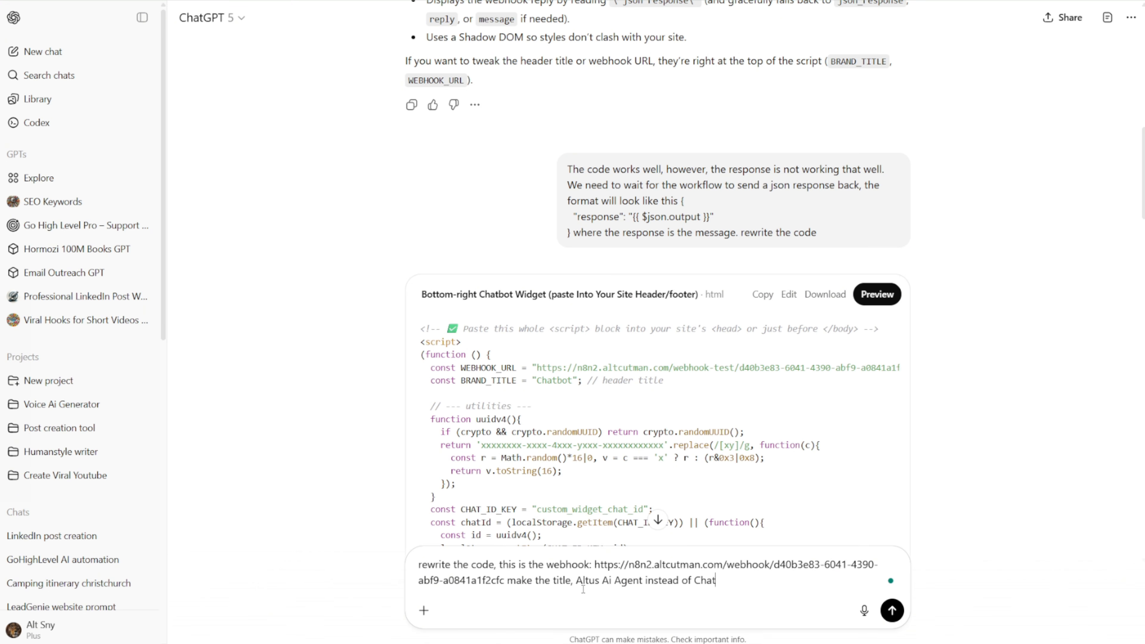
type("bot. Make the welcome messa")
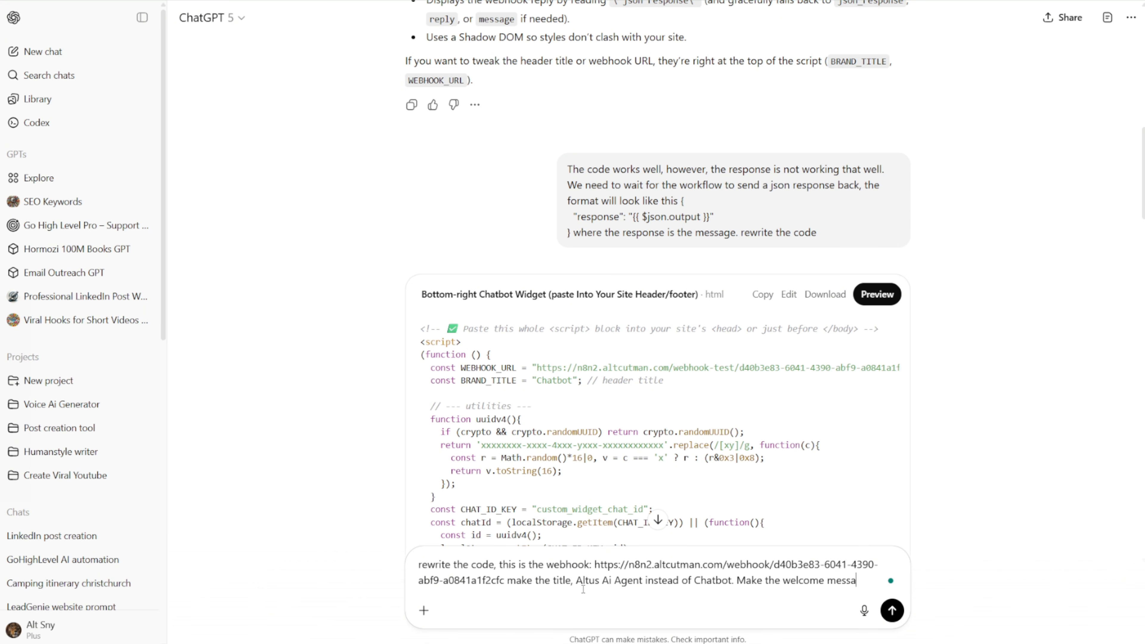
type("ge to. Hi This is Alt")
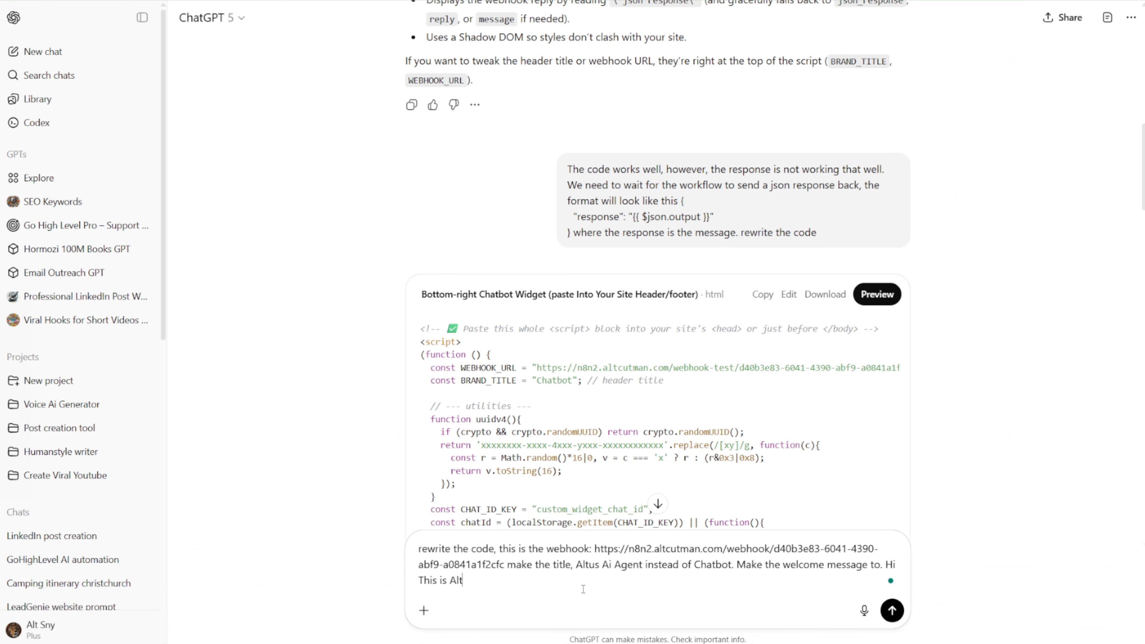
type("us")
Step: Add to the prompt that the welcome message should be "Hi This is Altus" and submit it
key("shift+Return")
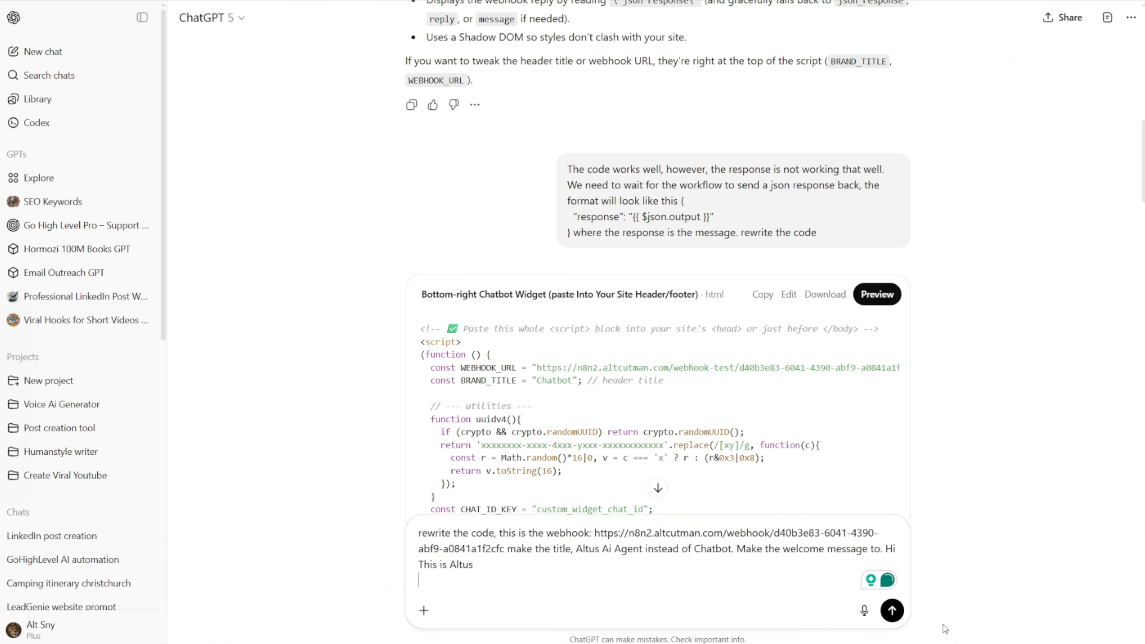
left_click(892, 611)
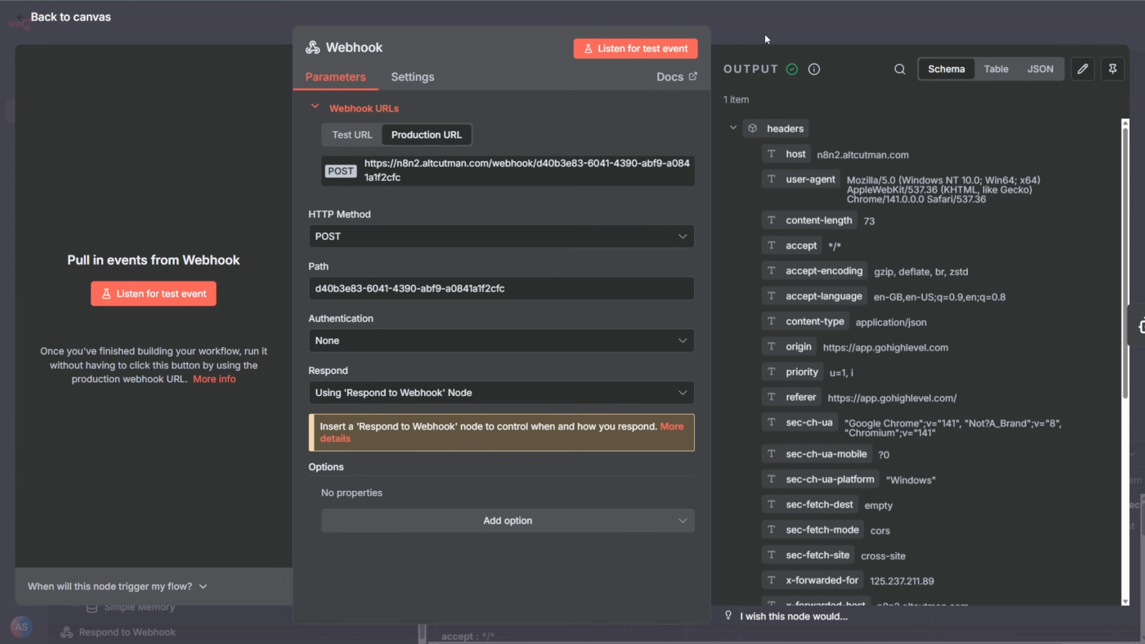
Step: Return to the n8n canvas and move the Respond to Webhook node slightly farther from the AI Agent node
left_click(774, 33)
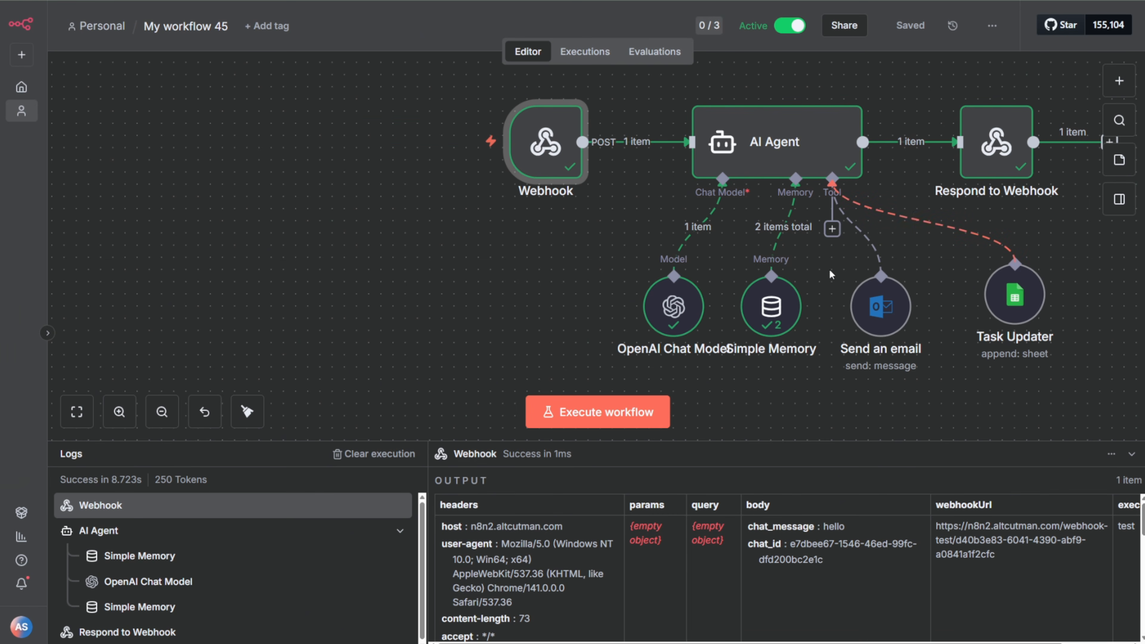
mouse_move(710, 241)
left_click_drag(1010, 156, 1046, 157)
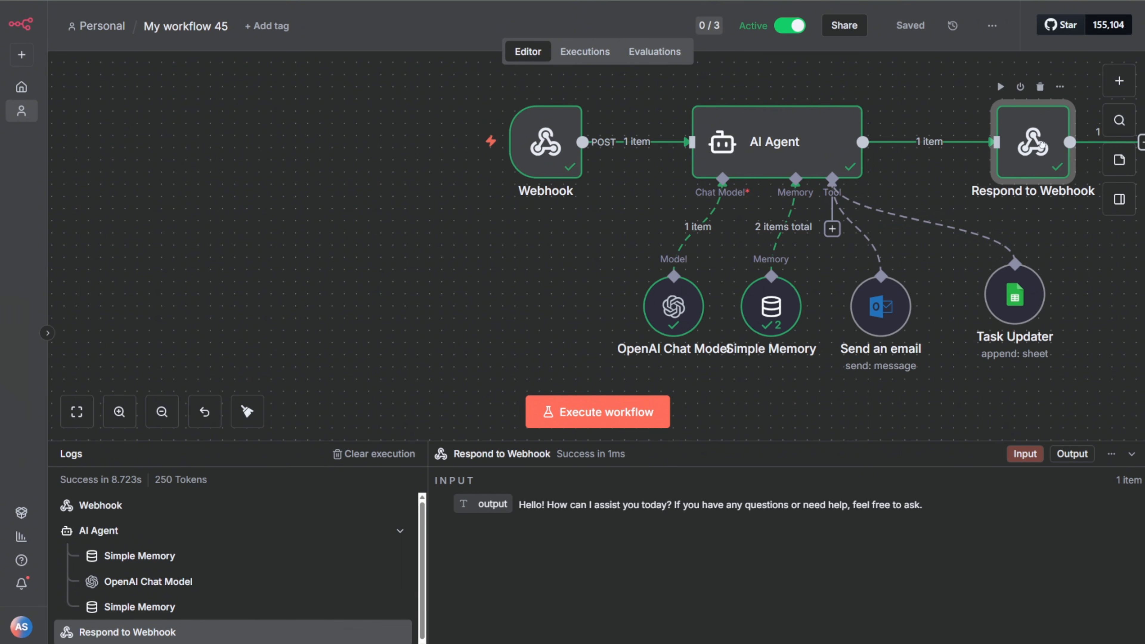
left_click(573, 291)
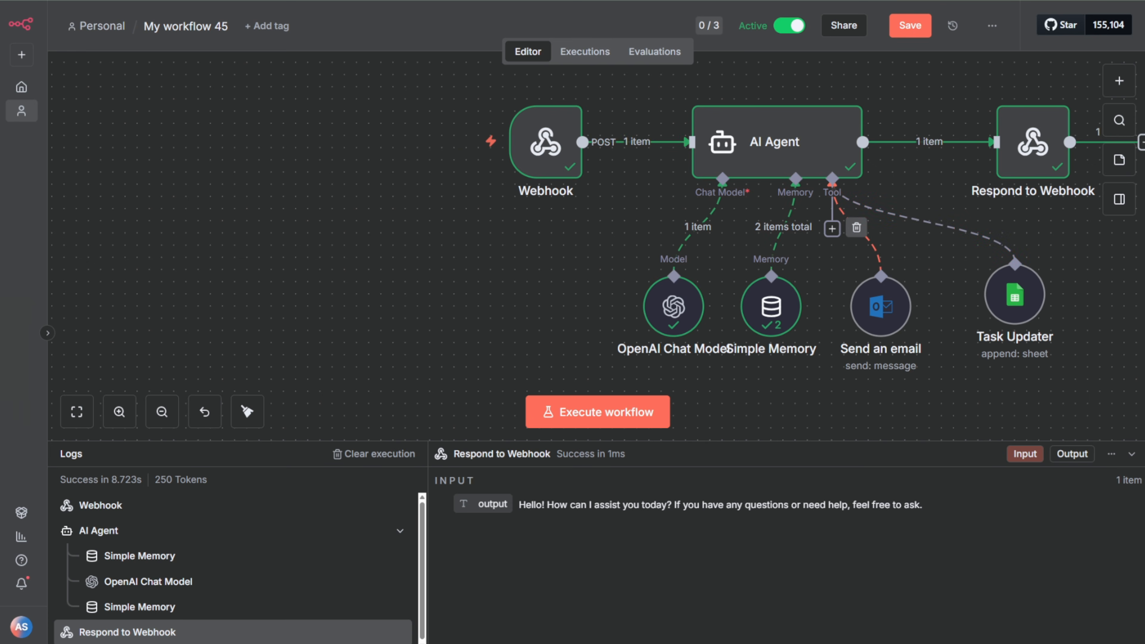
Step: Return to the ChatGPT conversation and copy the rewritten chatbot widget code
key("alt+Tab")
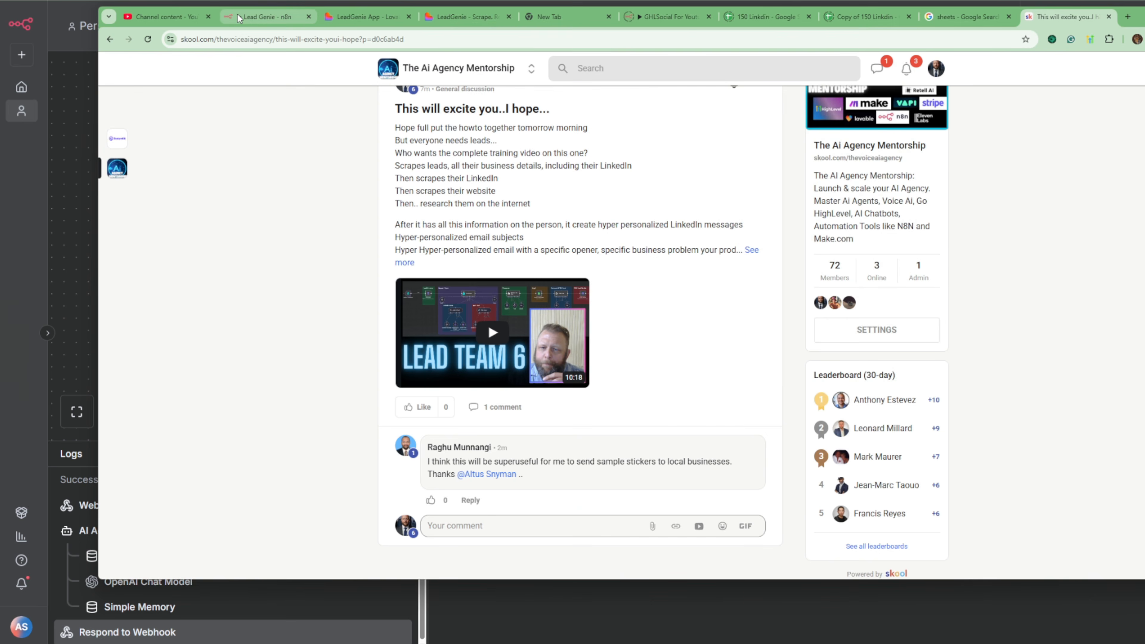
left_click(238, 18)
scroll(617, 248, "up", 2)
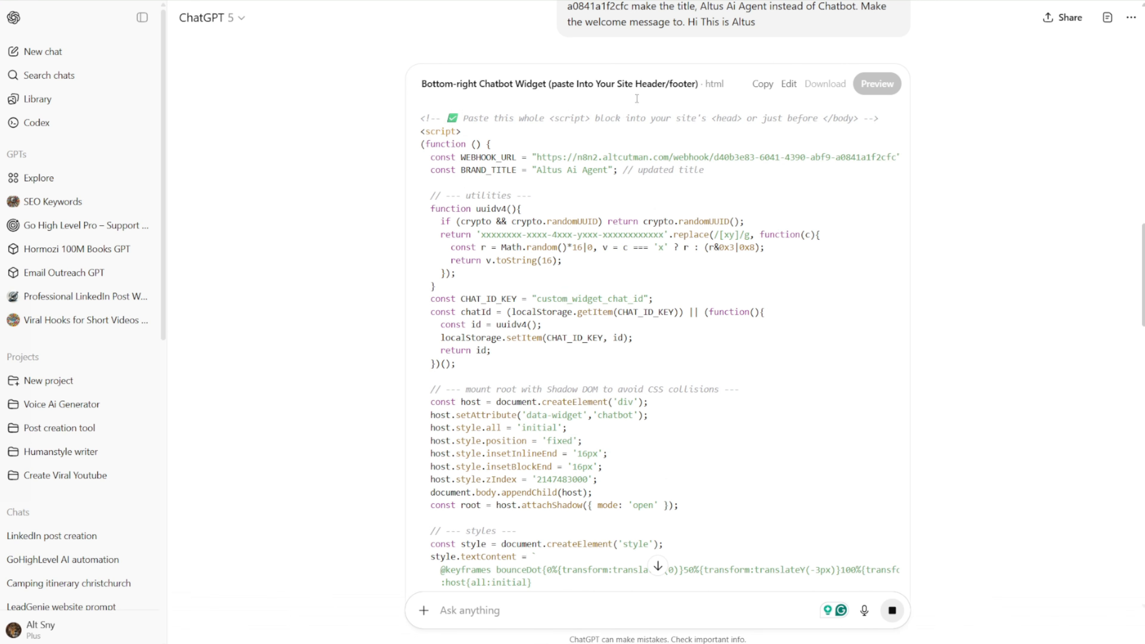
scroll(861, 223, "down", 2)
scroll(812, 316, "up", 10)
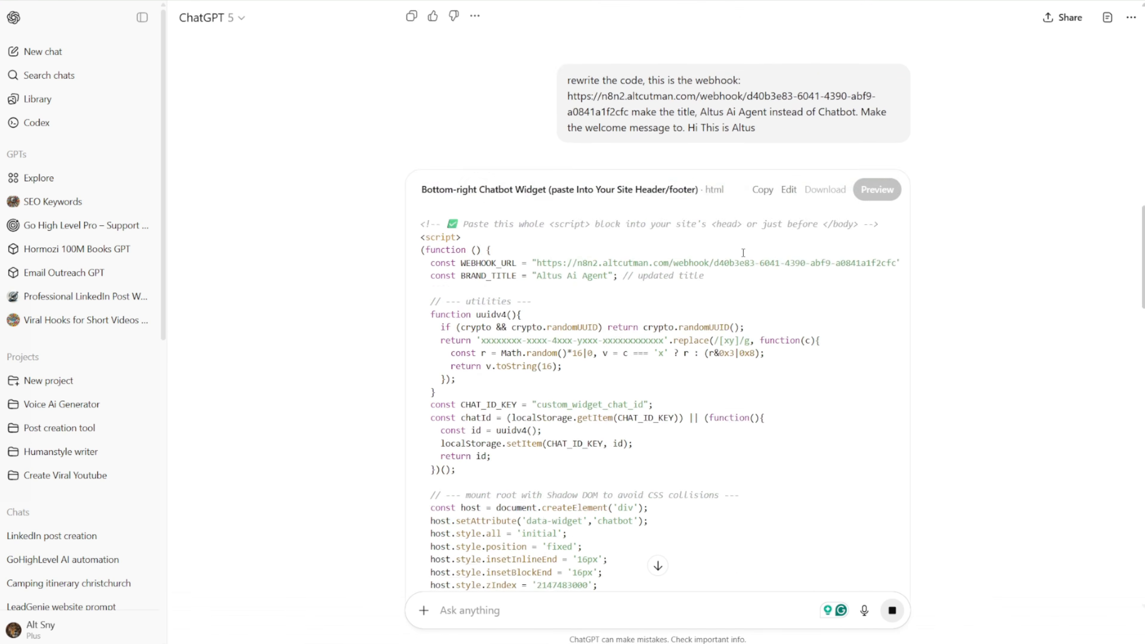
scroll(757, 439, "down", 3)
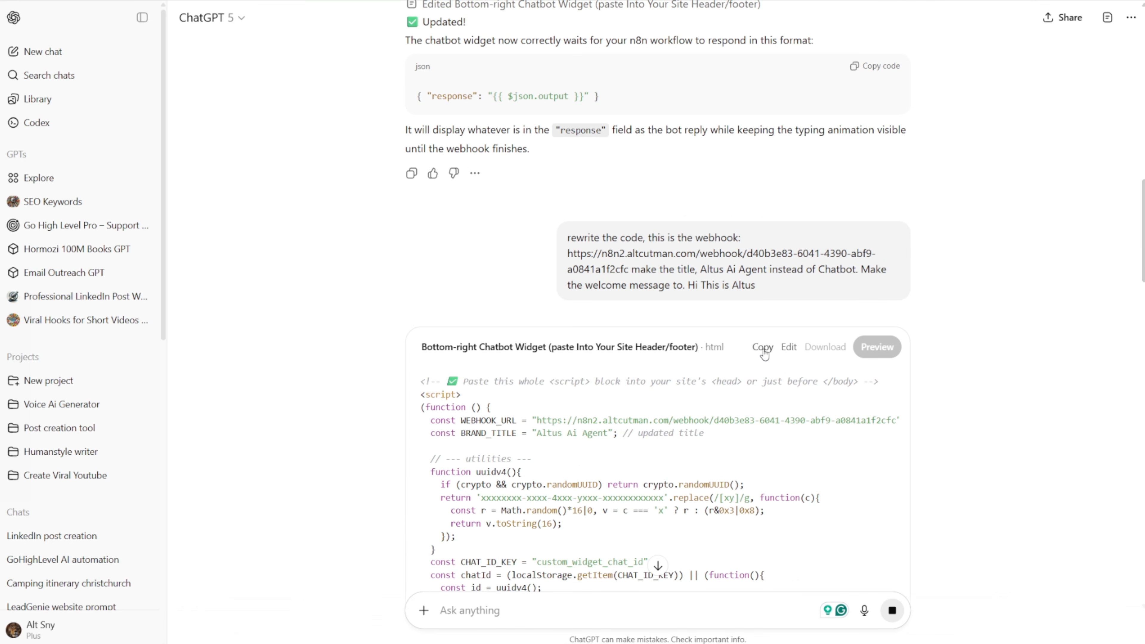
left_click(763, 347)
Step: Replace the GoHighLevel page's header and footer tracking scripts with the copied widget code, saving both the tracking code and the page
key("alt+Tab")
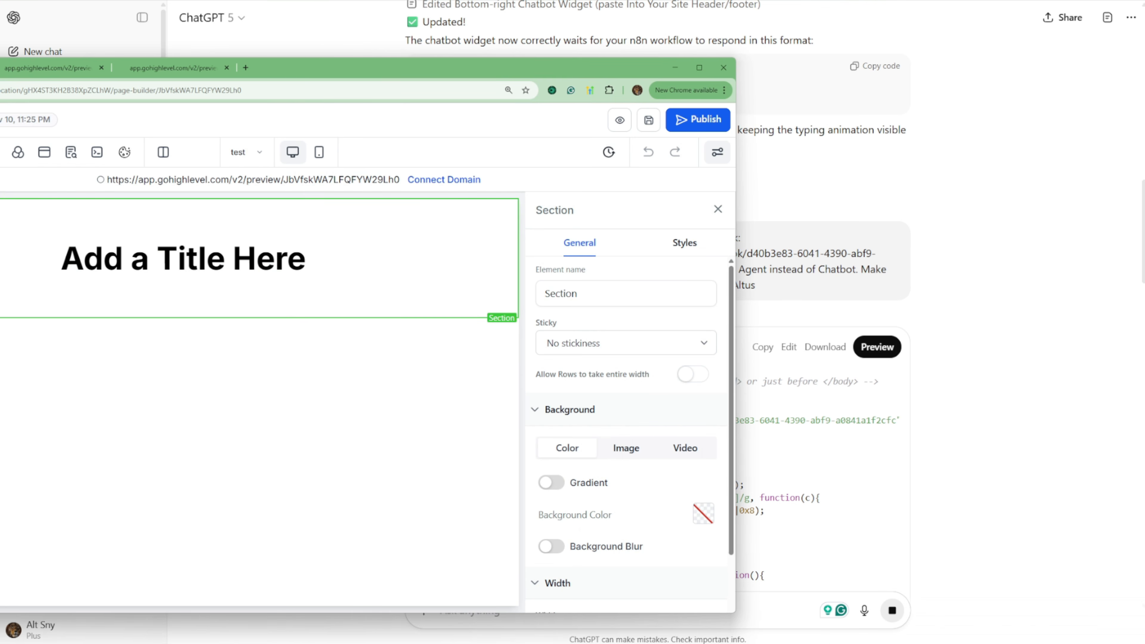
left_click(97, 152)
key("ctrl+a")
key("BackSpace")
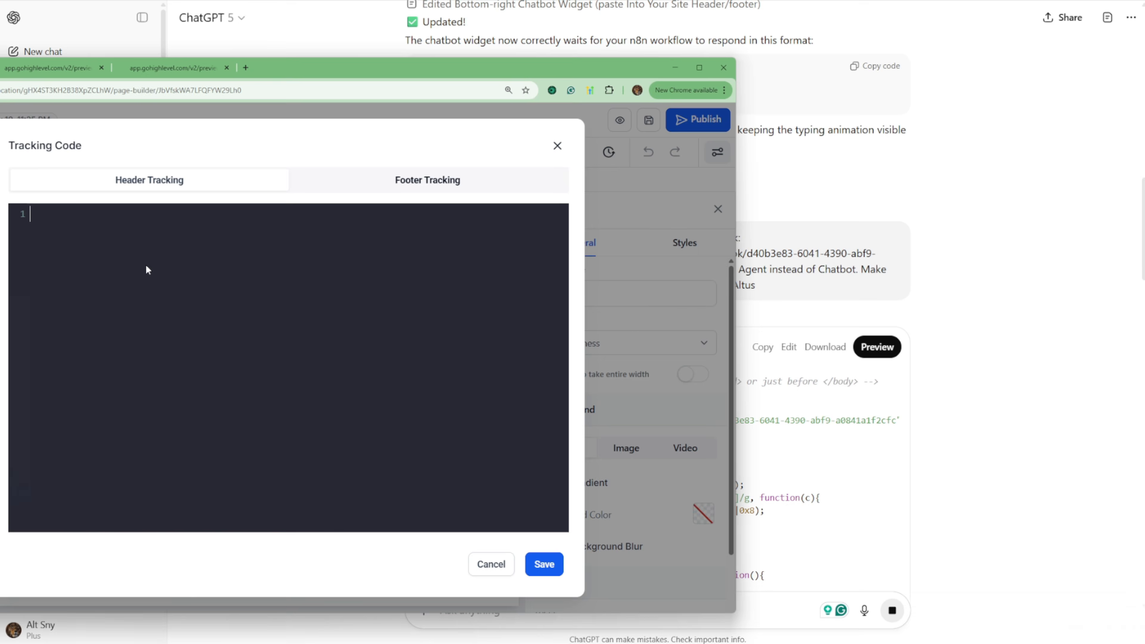
key("ctrl+v")
left_click(395, 178)
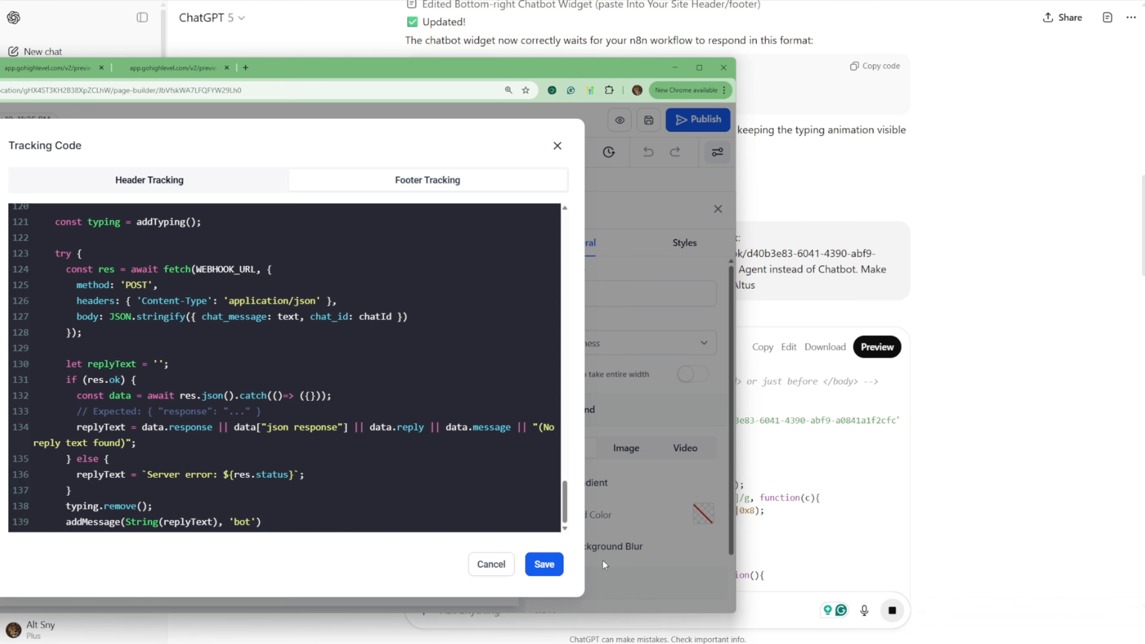
left_click(544, 564)
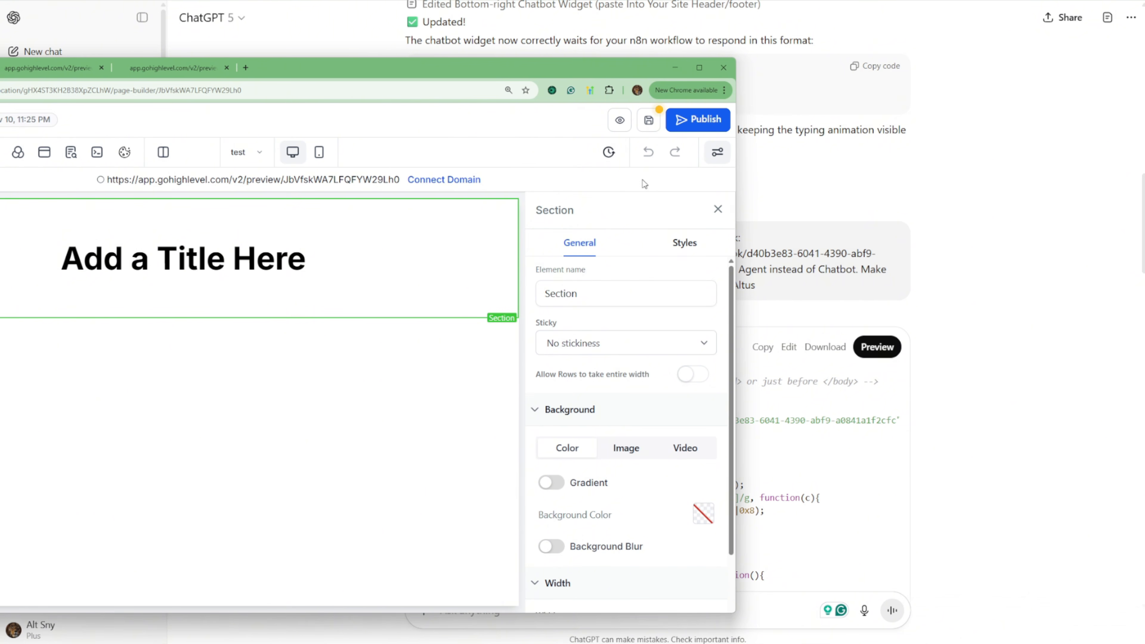
left_click(649, 120)
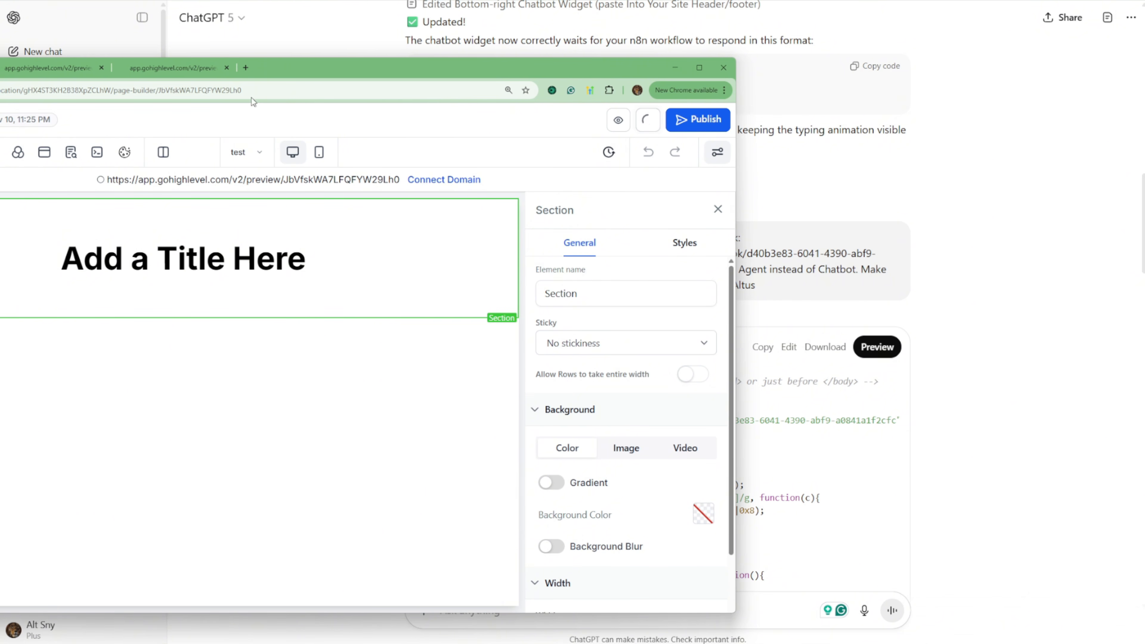
Step: Check the page preview for the chat widget and reopen the header tracking code in the page builder
left_click(50, 72)
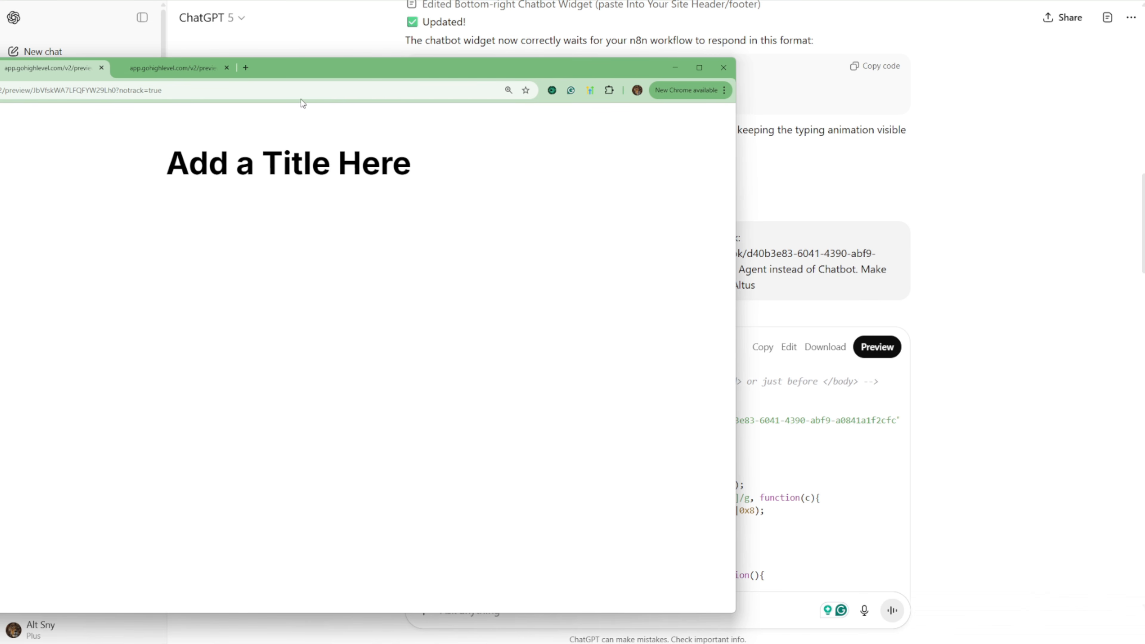
left_click(1, 68)
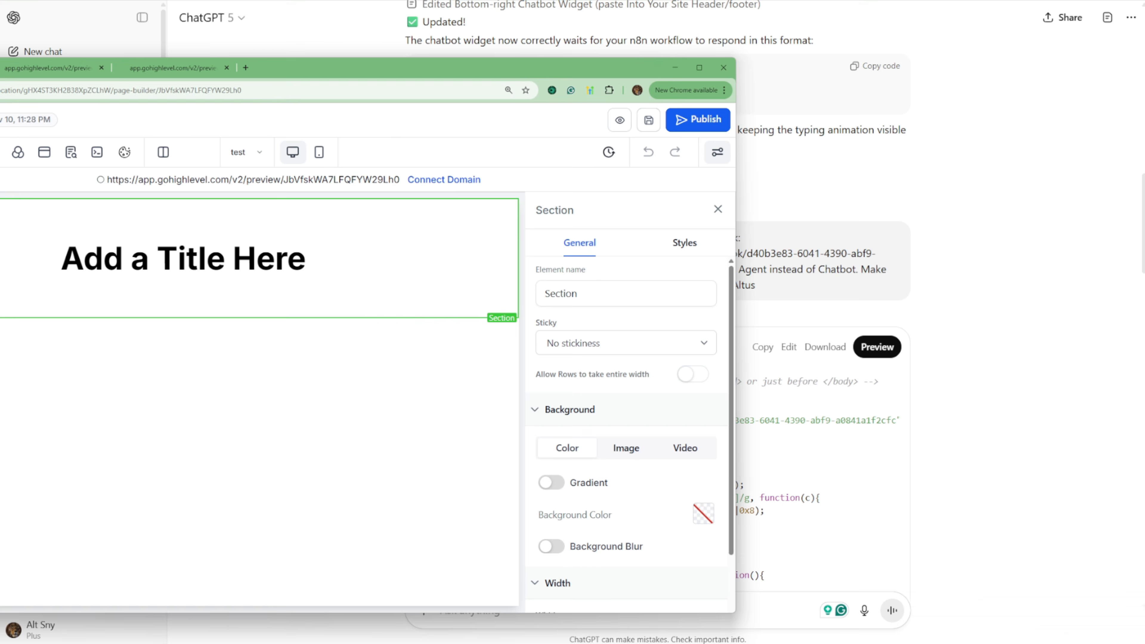
left_click(8, 68)
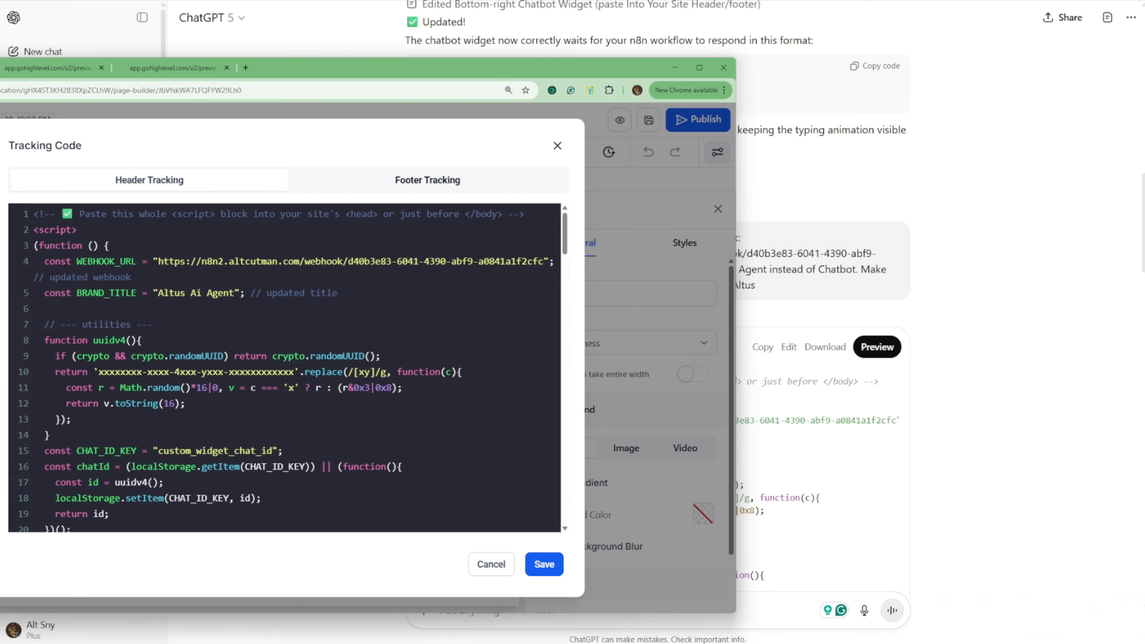
left_click(257, 314)
Step: Replace the header tracking code with the copied widget code, paste it into the footer tracking code, and save the code and page
key("ctrl+a")
key("BackSpace")
key("ctrl+v")
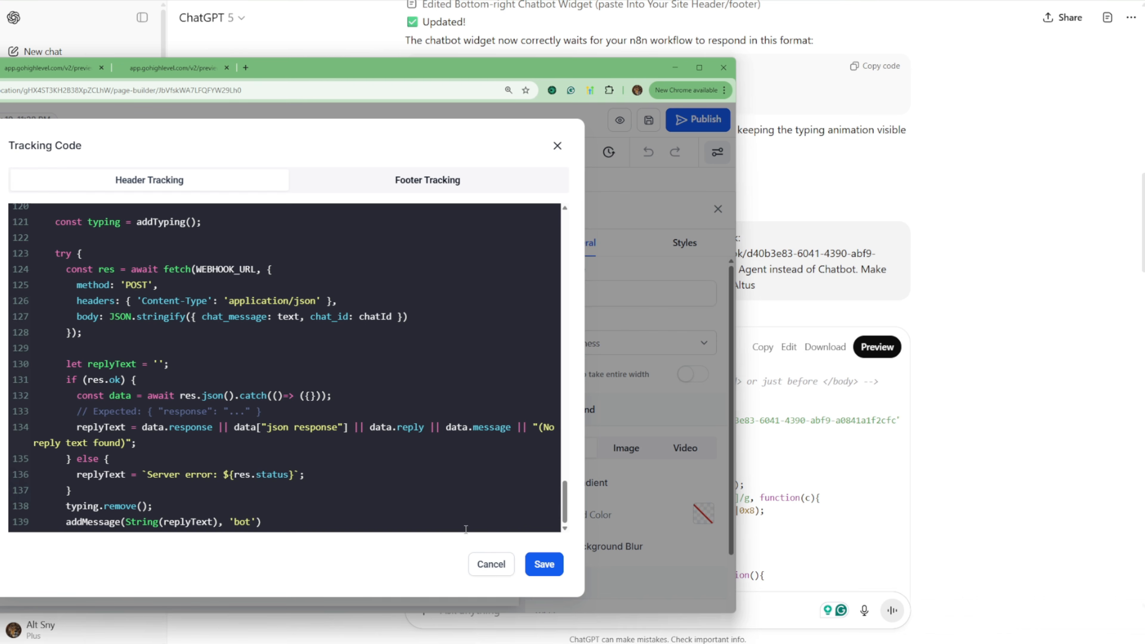
left_click(537, 568)
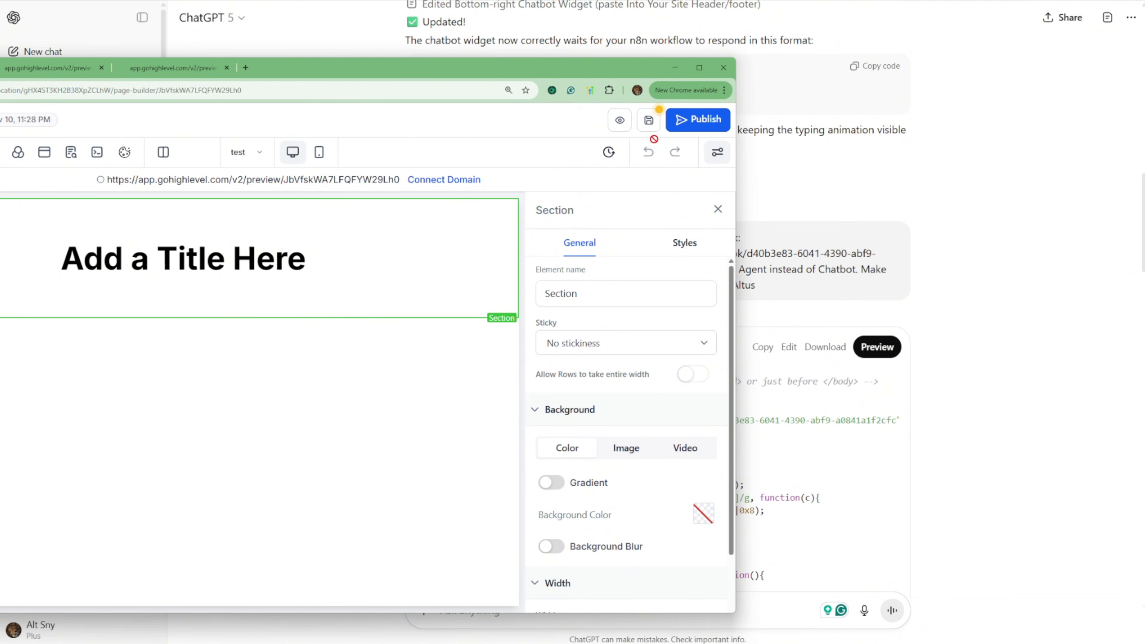
left_click(649, 120)
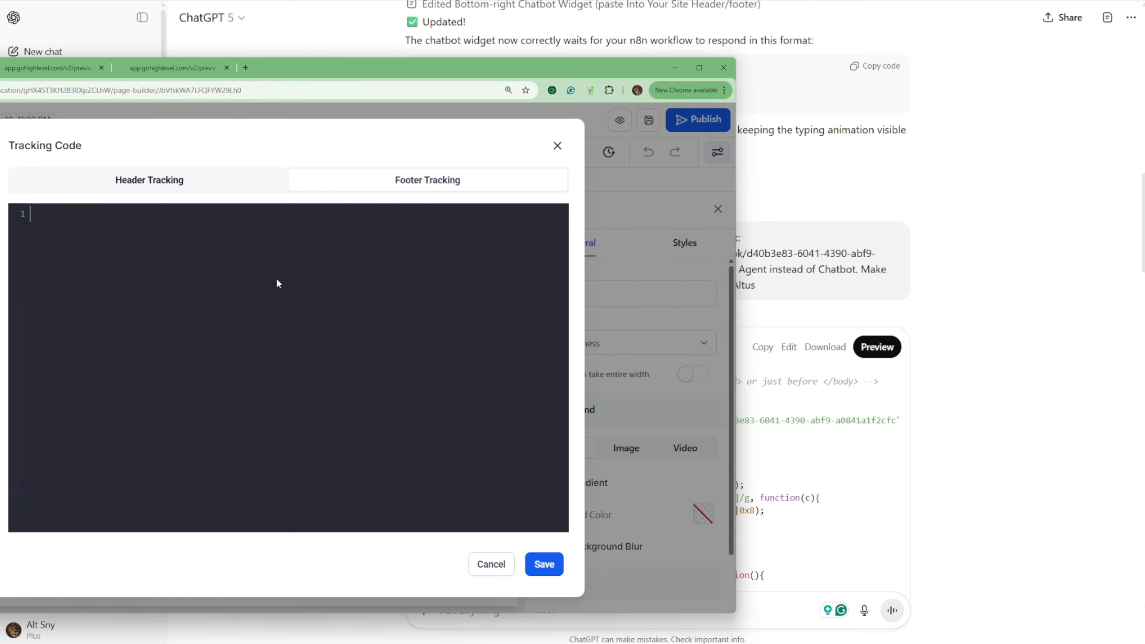
key("ctrl+v")
left_click(548, 568)
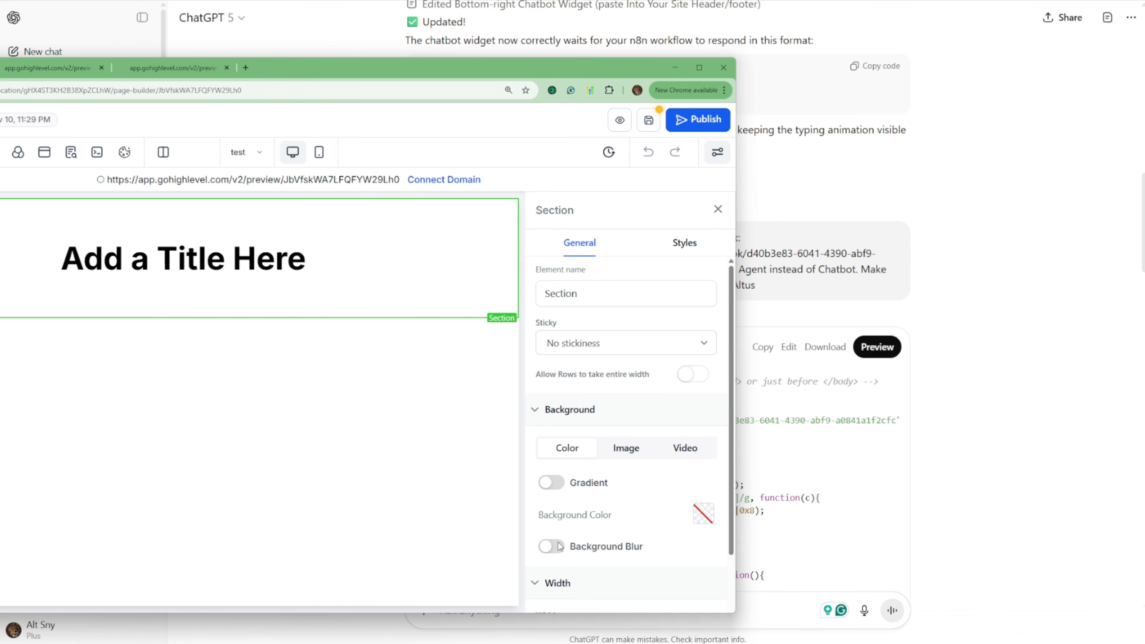
left_click(651, 125)
Step: Compare the open page previews for the chat widget, checking the preview address containing the ?notrack=true parameter
left_click(58, 72)
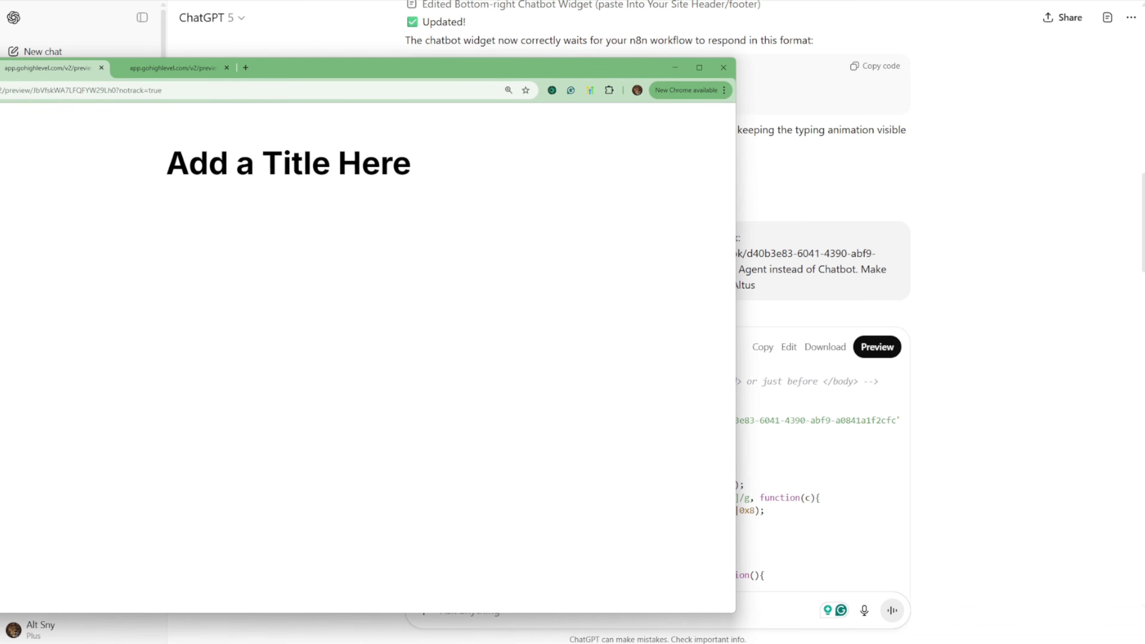
left_click(174, 71)
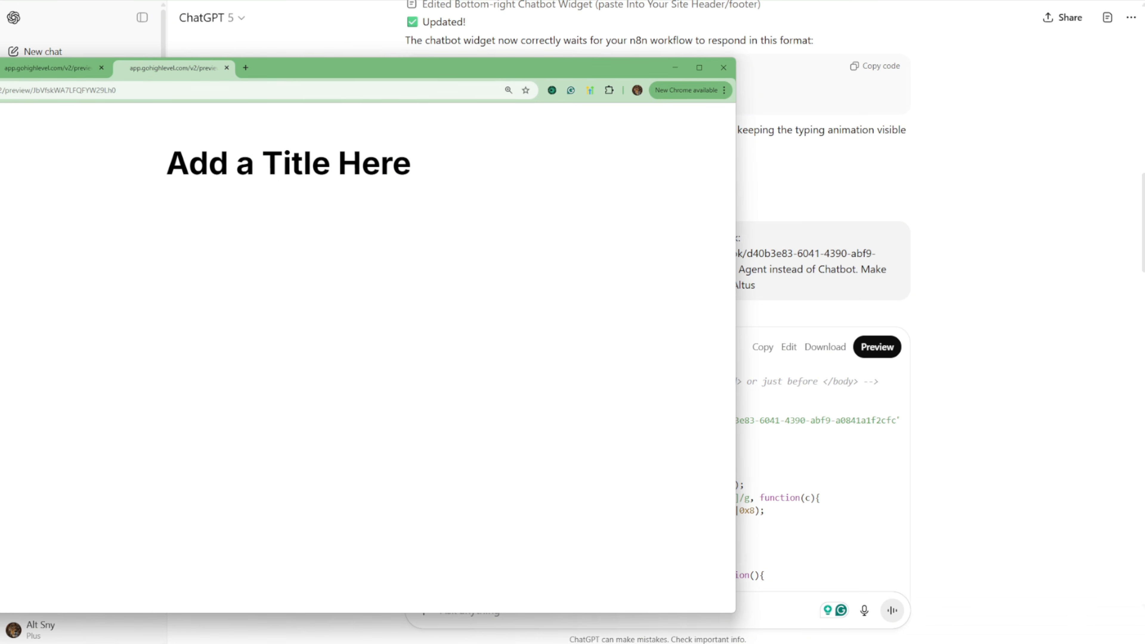
key("F5")
left_click(0, 68)
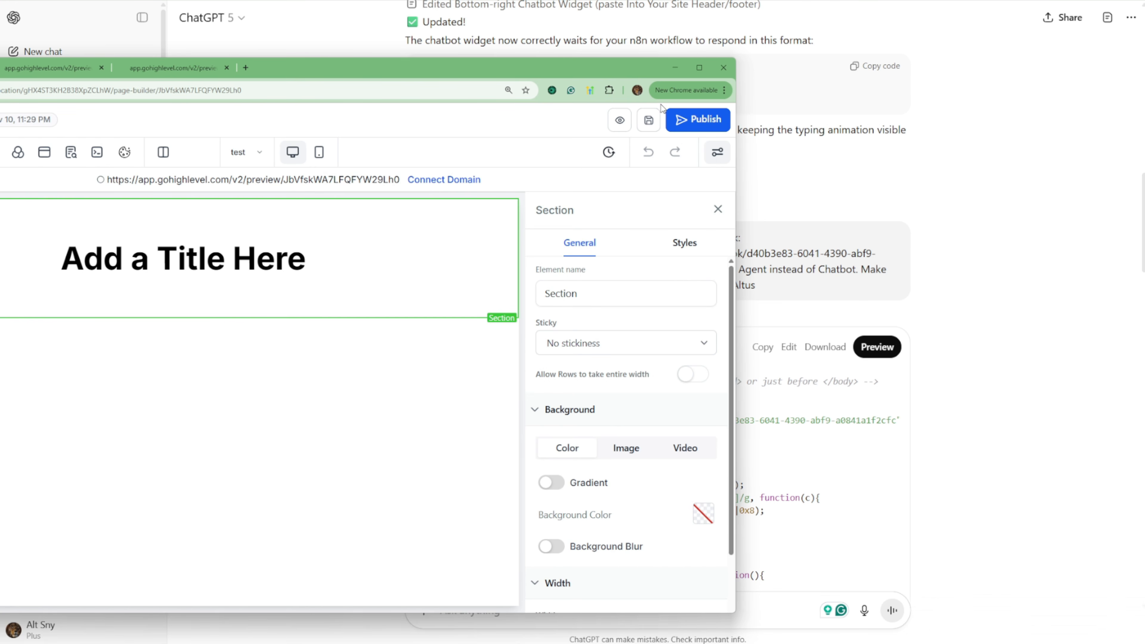
scroll(824, 316, "up", 10)
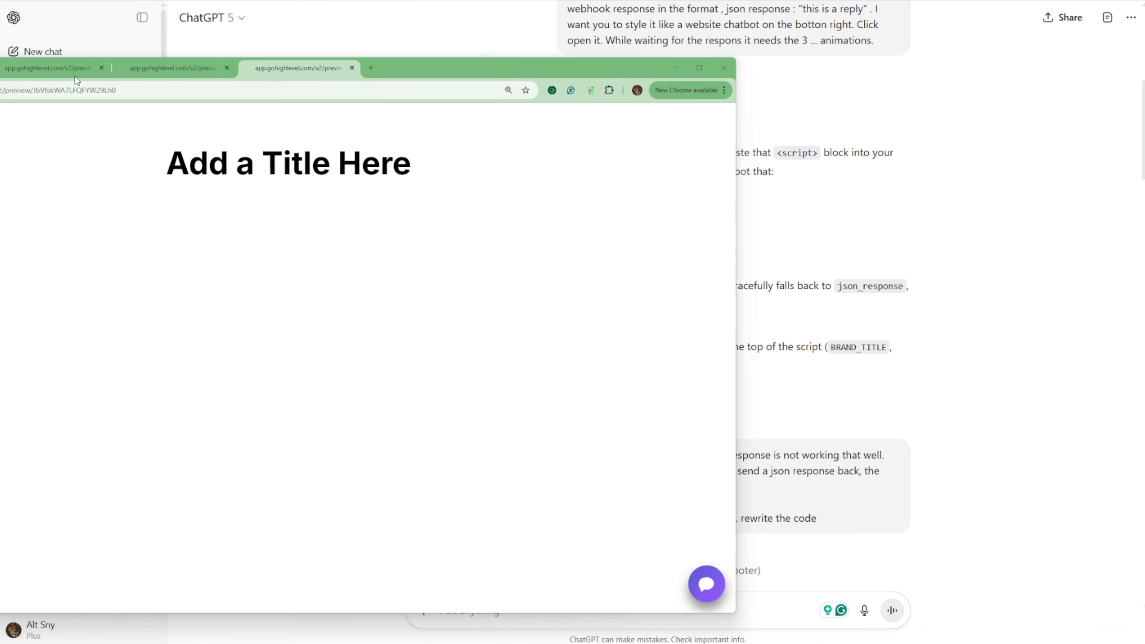
left_click(52, 69)
left_click(152, 77)
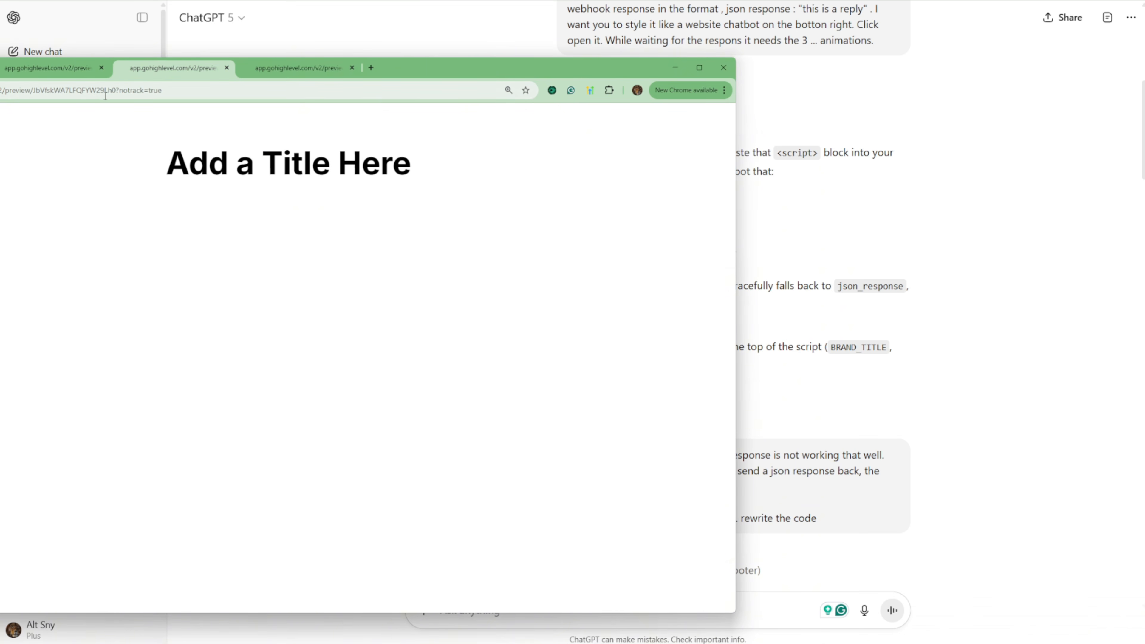
left_click_drag(116, 91, 204, 93)
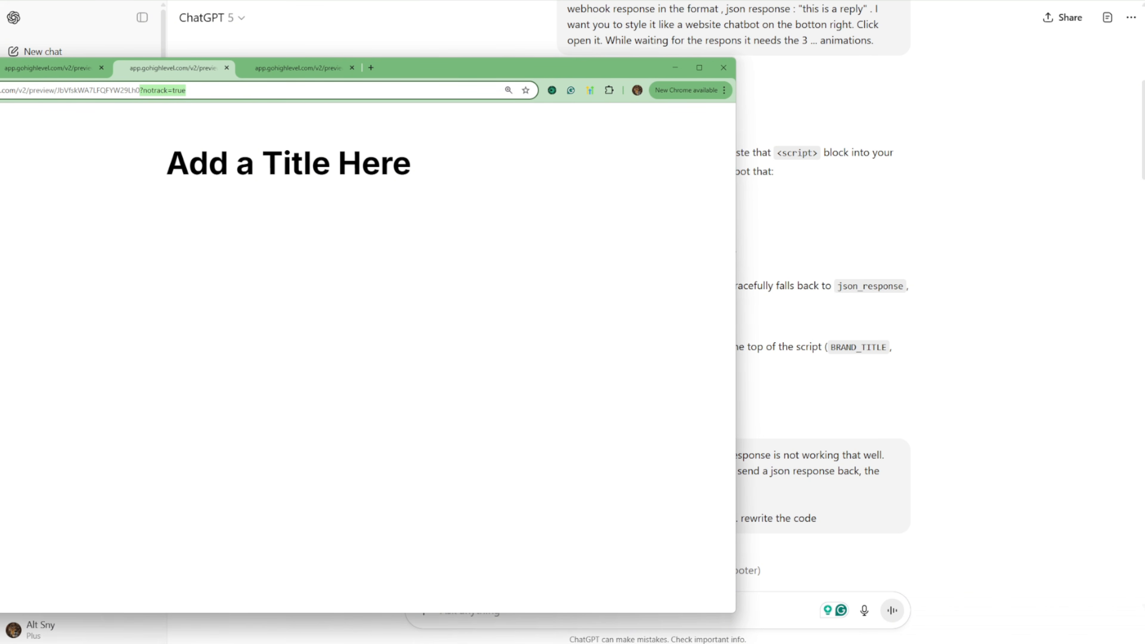
left_click(297, 68)
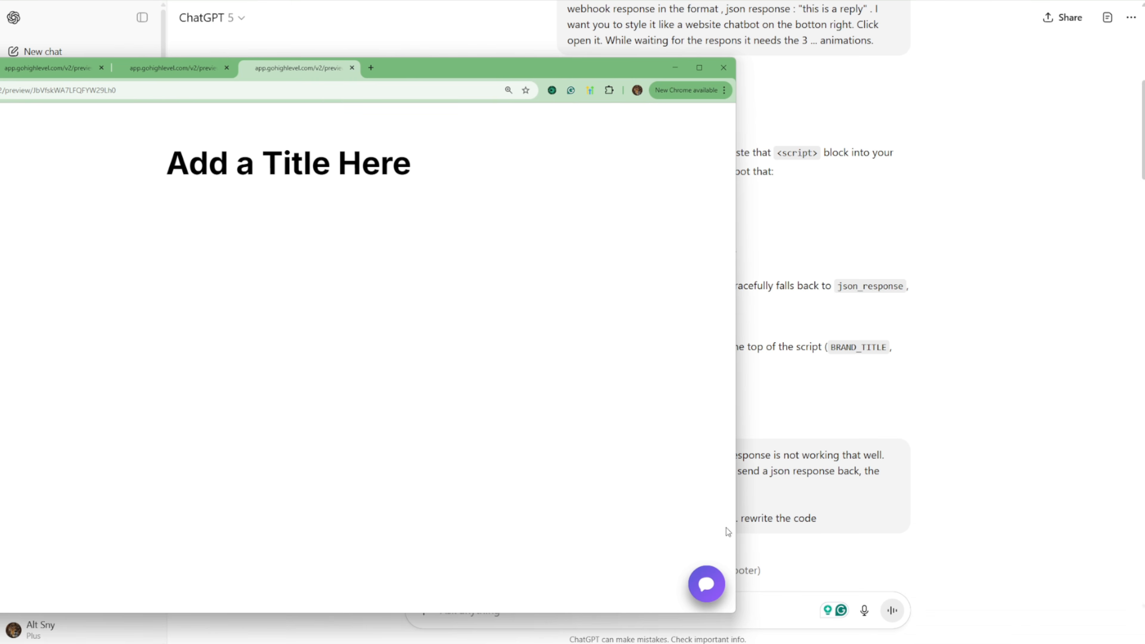
Step: Open the chat widget in the preview and send "I want to update task 67 with : This is the worst word of the year"
left_click(706, 585)
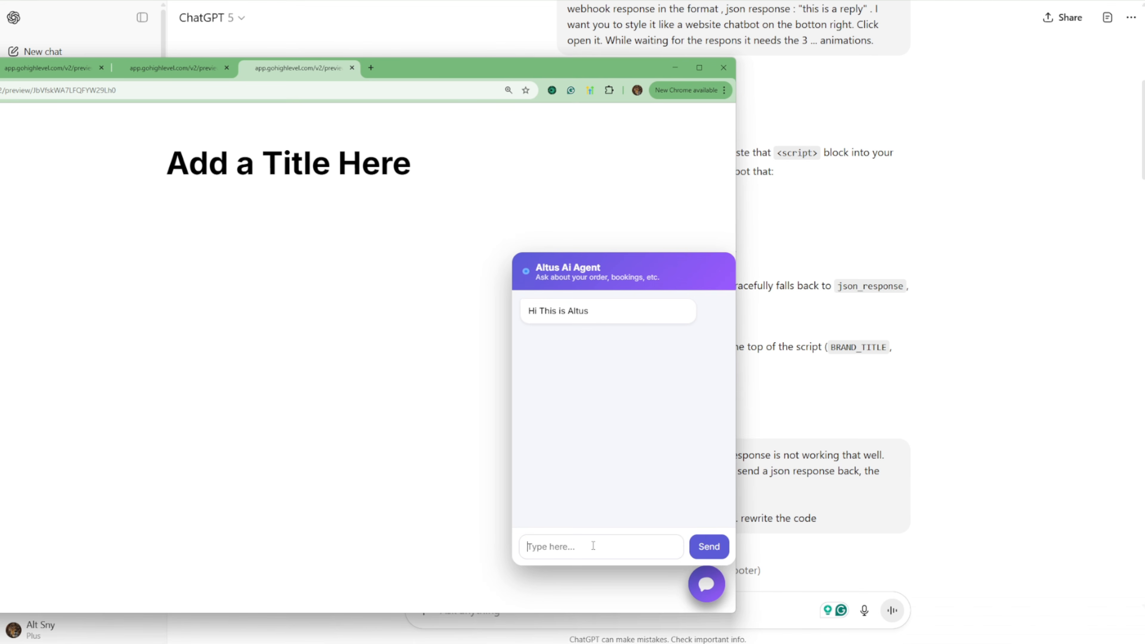
type("I want to upda")
type("te task 67 with : This is")
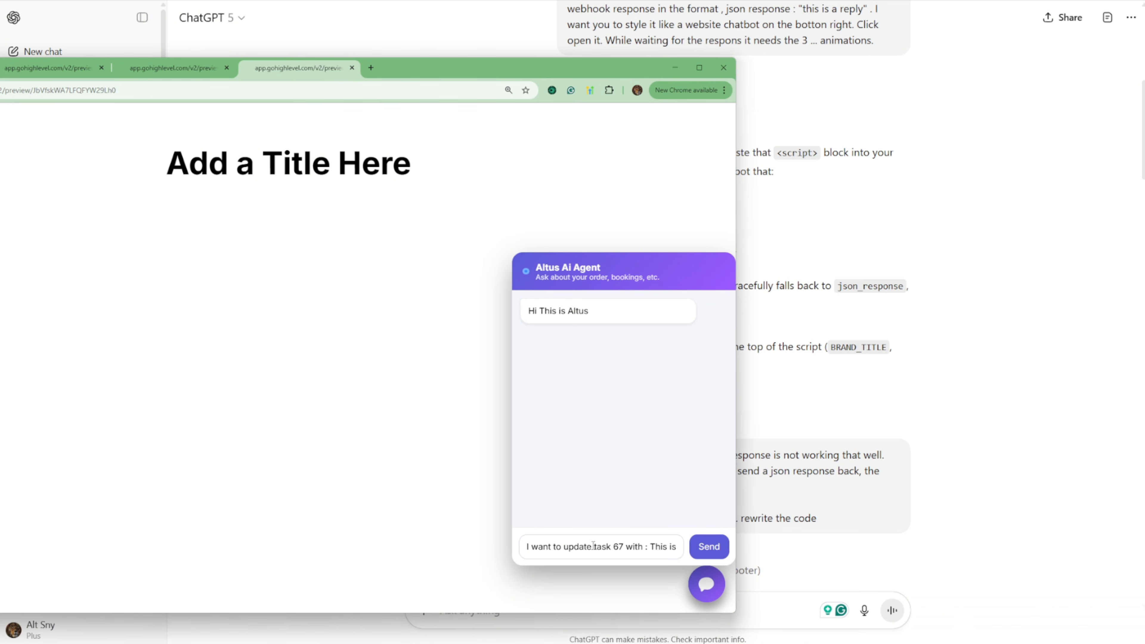
type(" the worst word of the year")
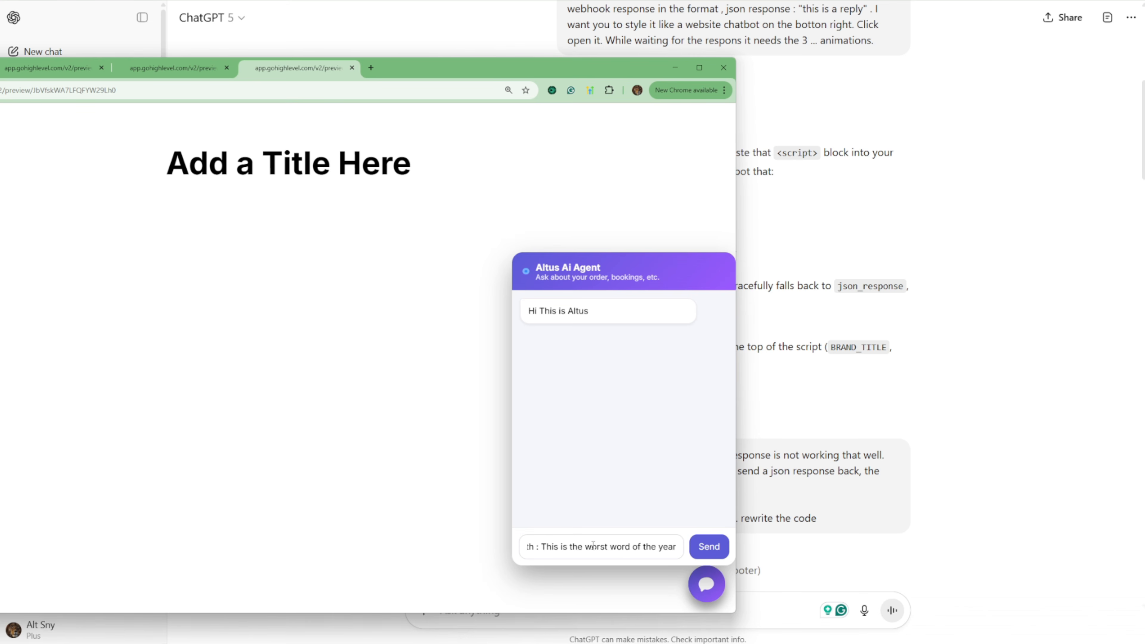
key("Return")
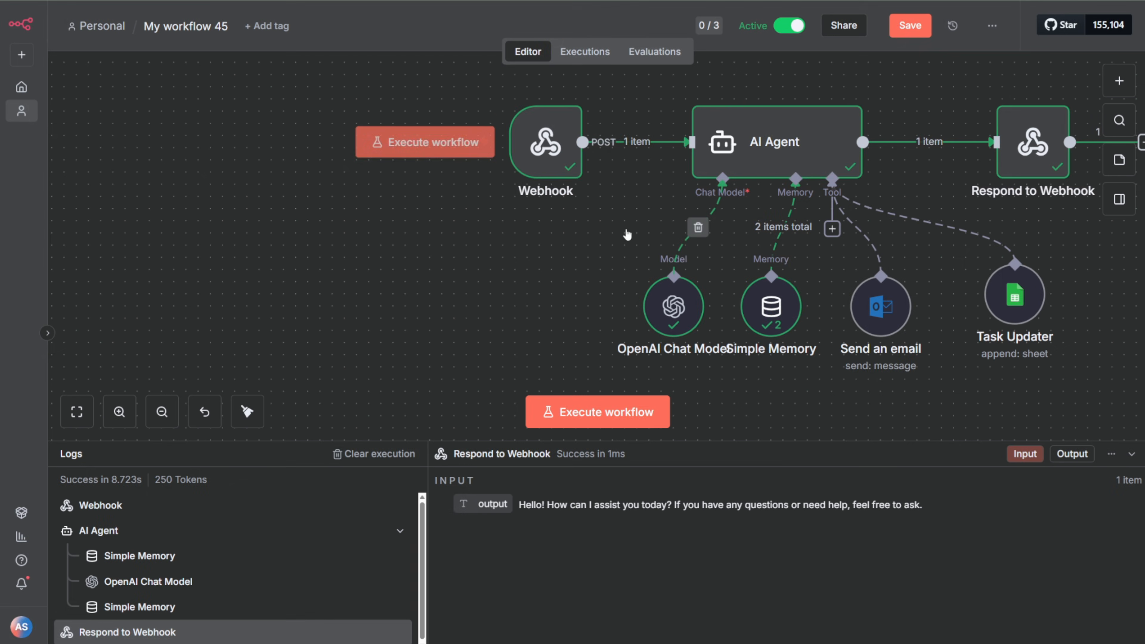
Step: Switch to n8n and open the Respond to Webhook node of the workflow's latest execution
left_click(593, 50)
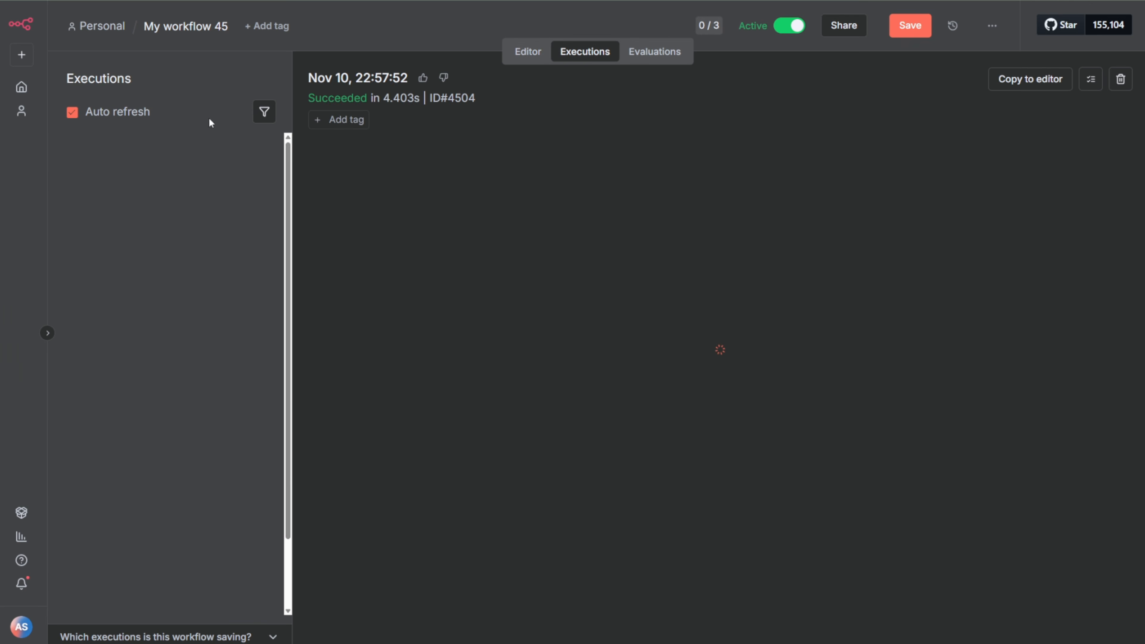
left_click(137, 158)
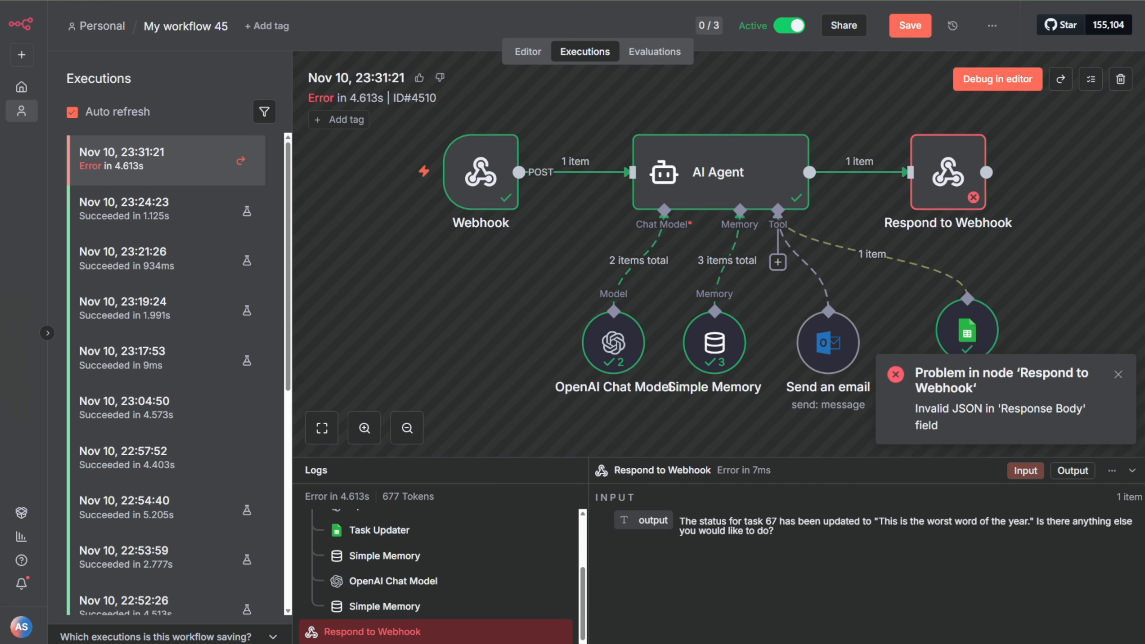
double_click(949, 173)
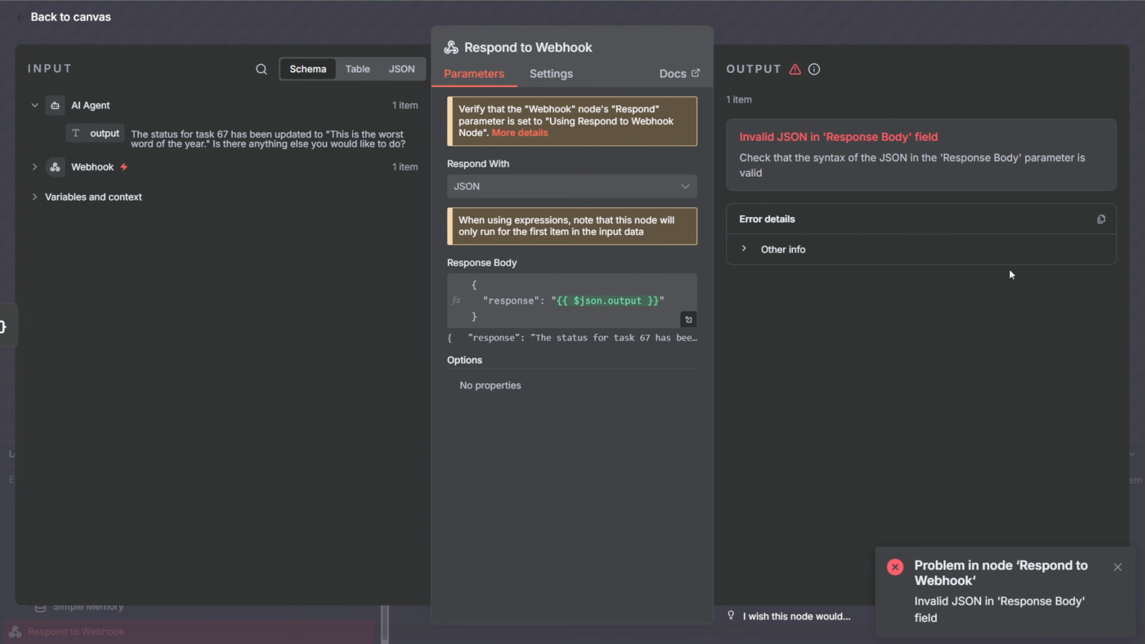
Step: Examine the AI Agent output text and its quotation marks in the node's input data, and close the node
left_click(890, 37)
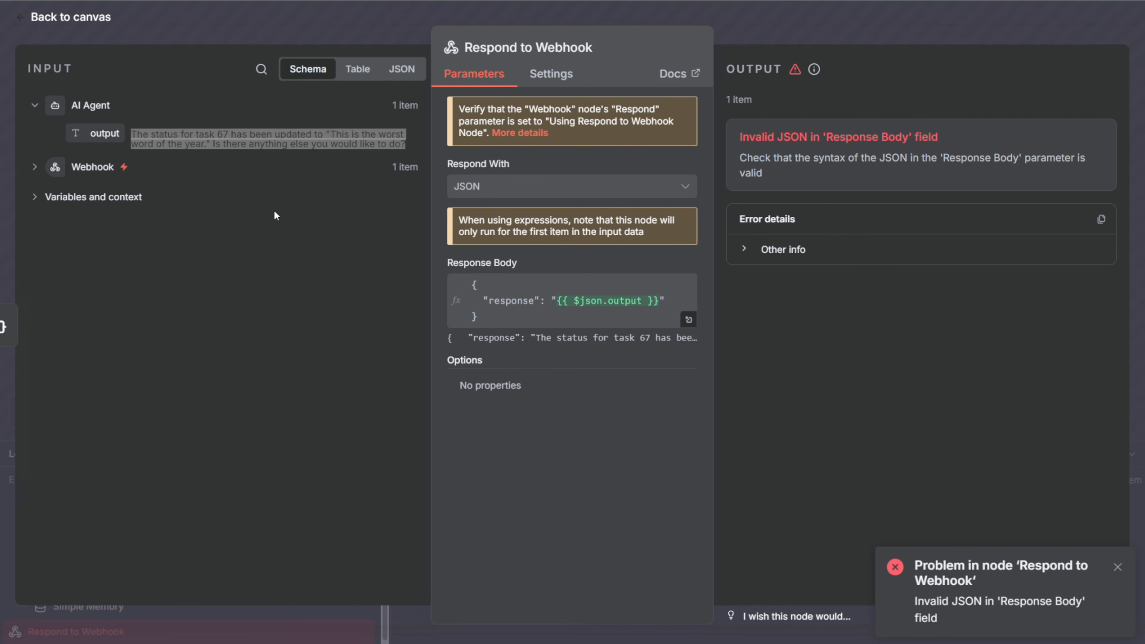
left_click(275, 212)
left_click(250, 199)
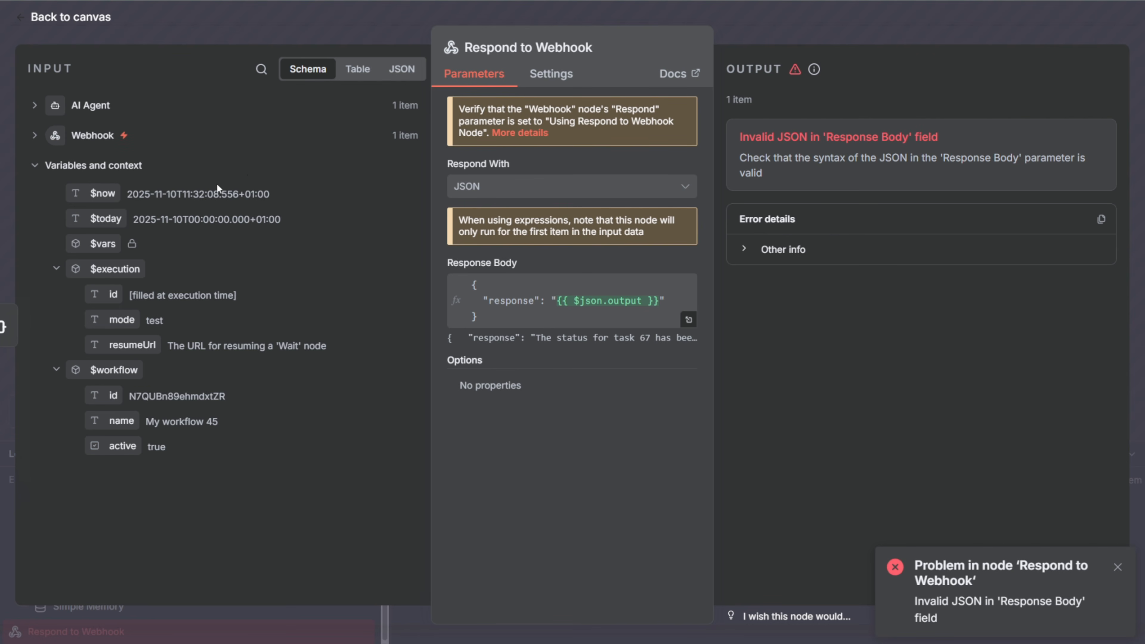
left_click(38, 108)
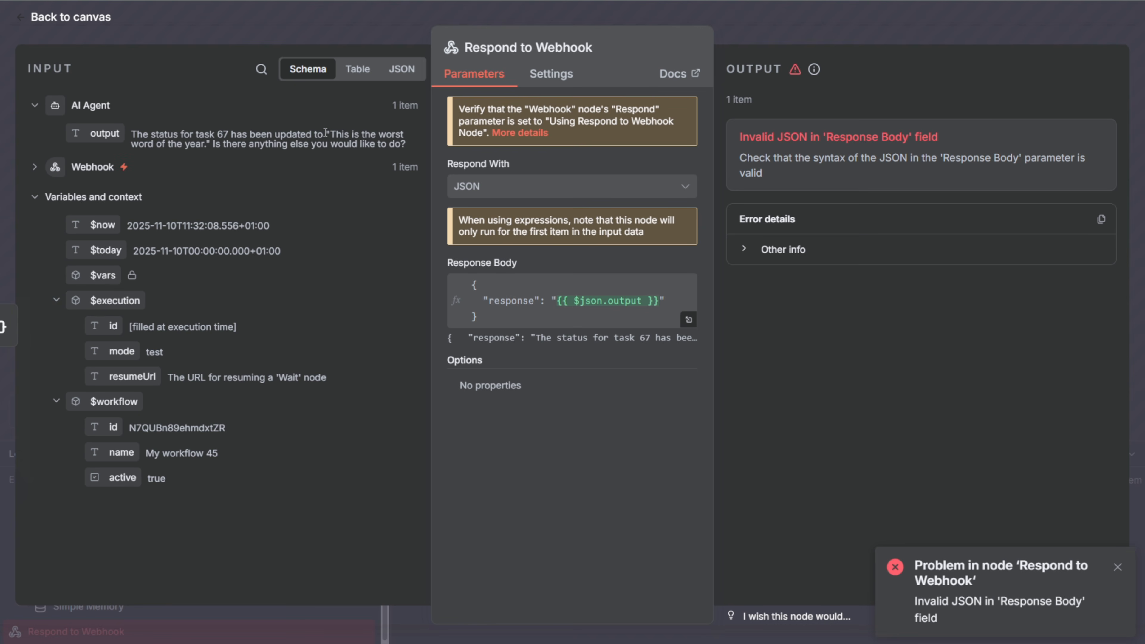
left_click_drag(323, 134, 334, 135)
left_click_drag(204, 145, 211, 144)
left_click(795, 28)
scroll(1018, 245, "down", 1)
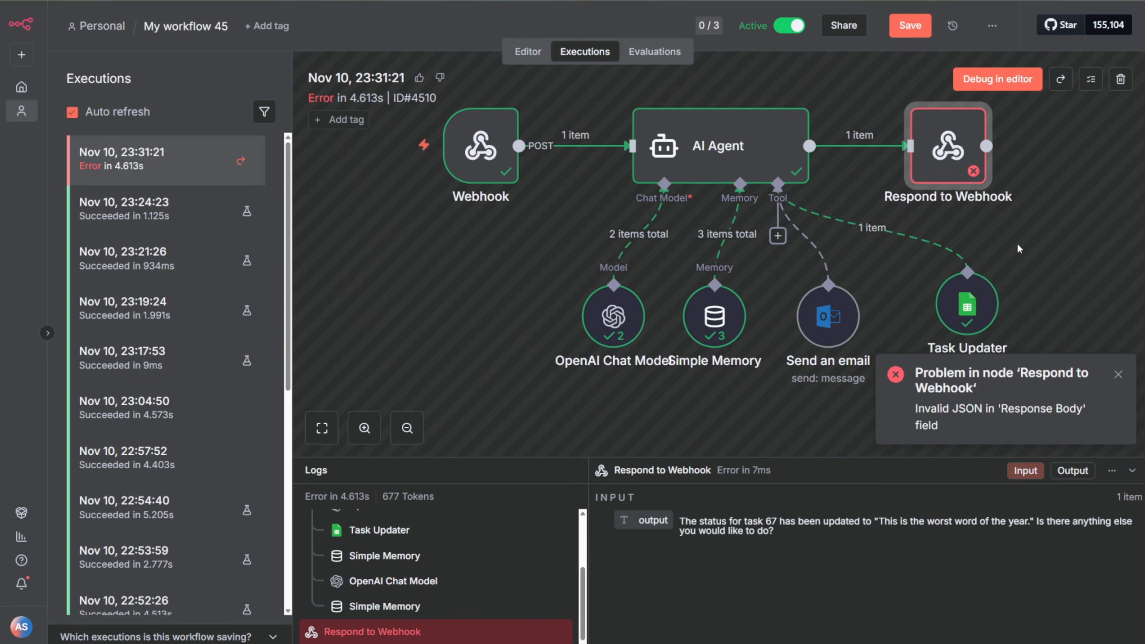
Step: Return to the workflow editor and open the Respond to Webhook node's parameters
left_click(513, 53)
left_click(1023, 155)
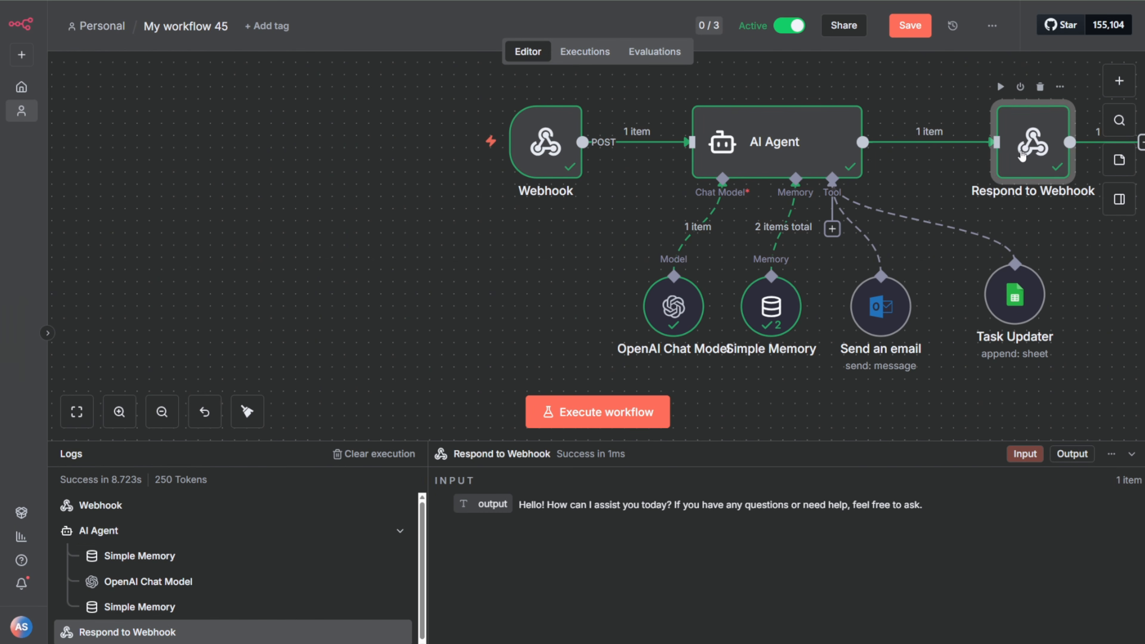
double_click(1021, 151)
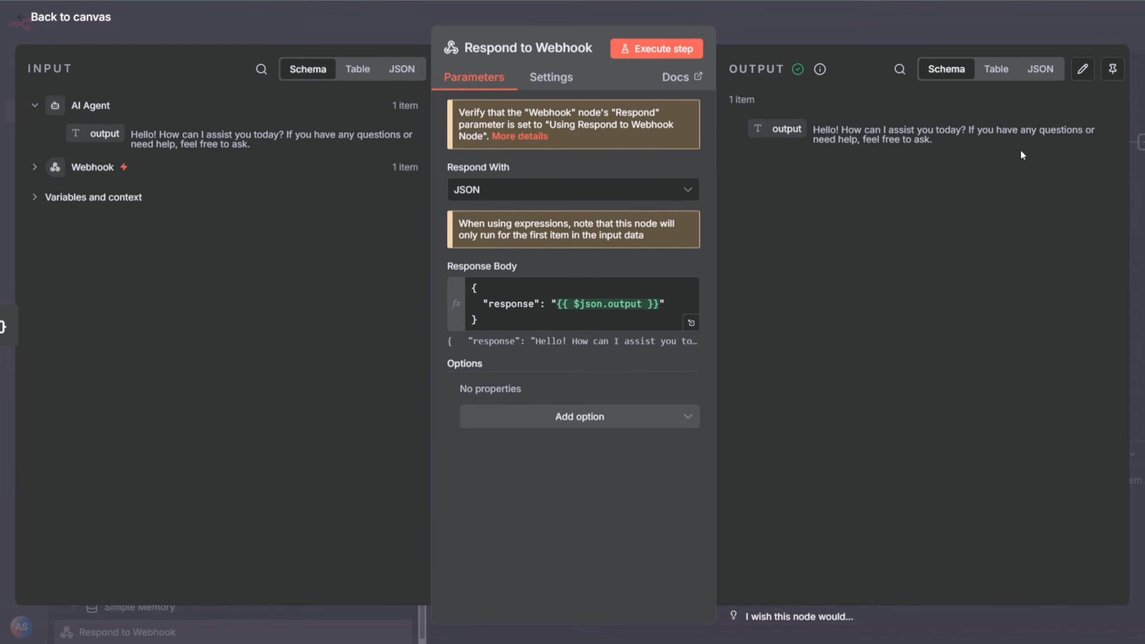
Step: Try to insert "JSON.stringify." directly before the {{ $json.output }} expression in the Response Body
left_click(559, 303)
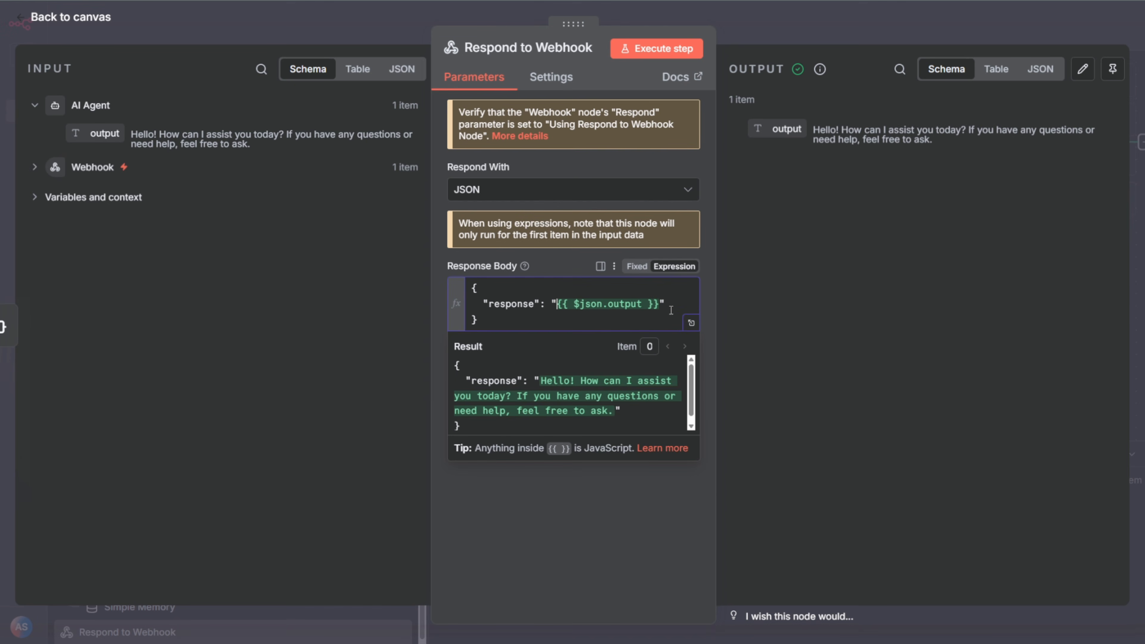
type("JSON.stringify")
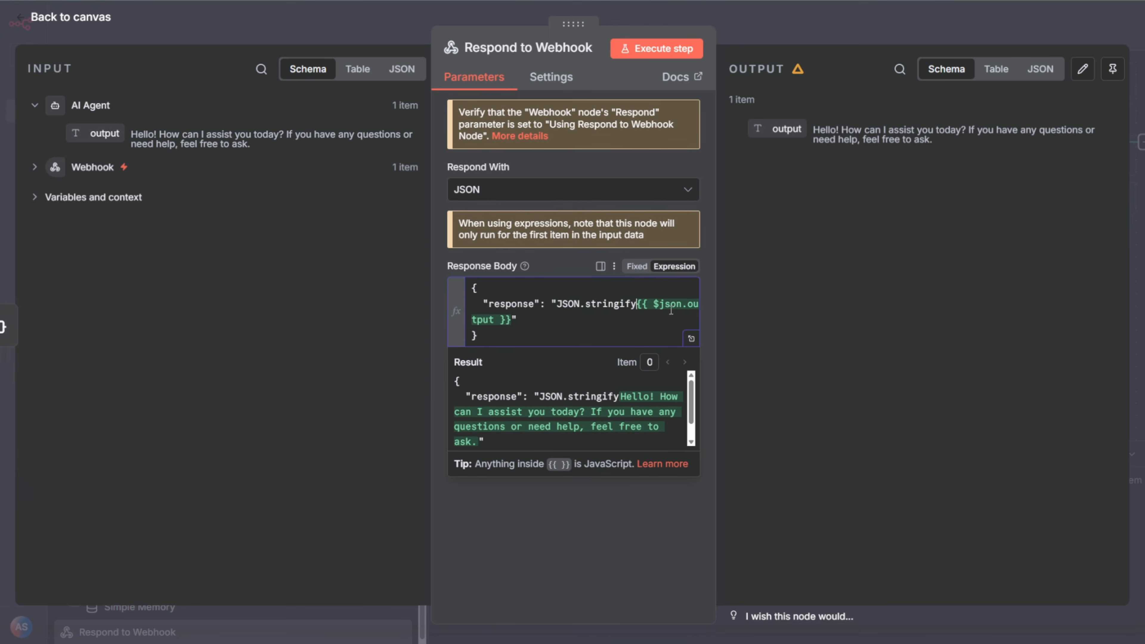
left_click(629, 335)
left_click(636, 309)
type(".")
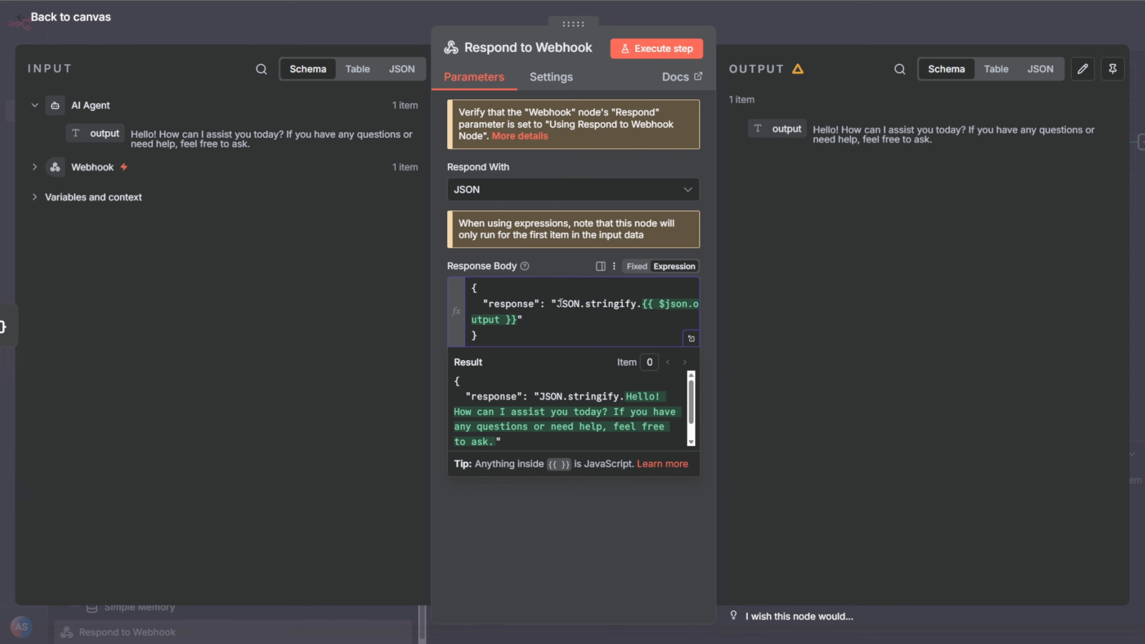
Step: Try to replace the response value with {{ JSON.stringify($json.output) }}, and undo the replacement
left_click_drag(561, 305, 515, 320)
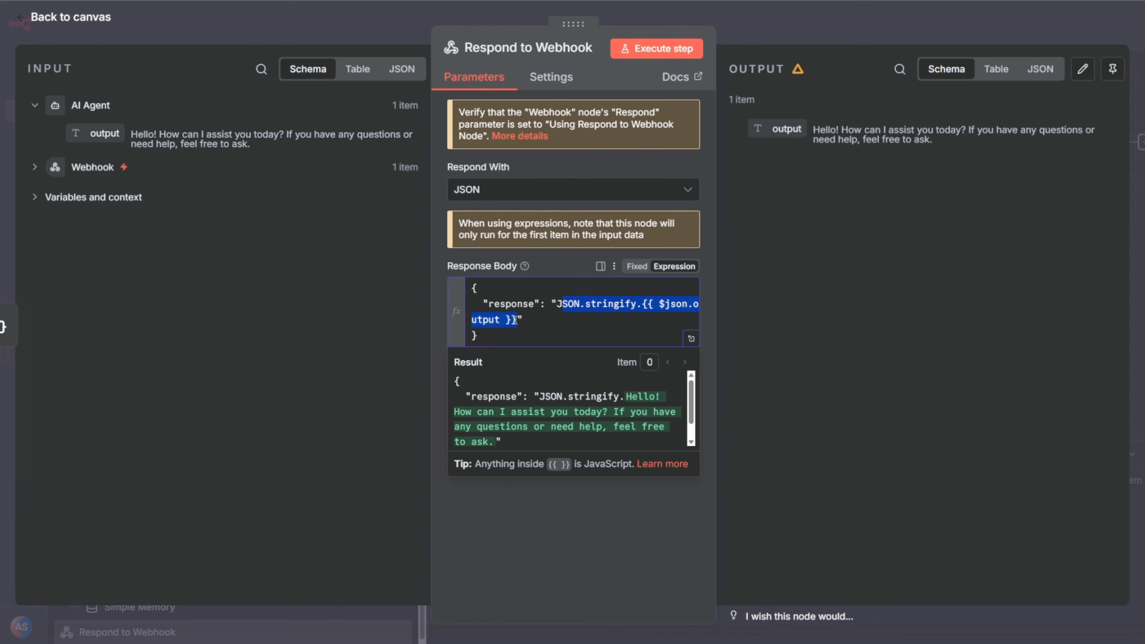
type("{{ JSON.stringify($json.output) }}")
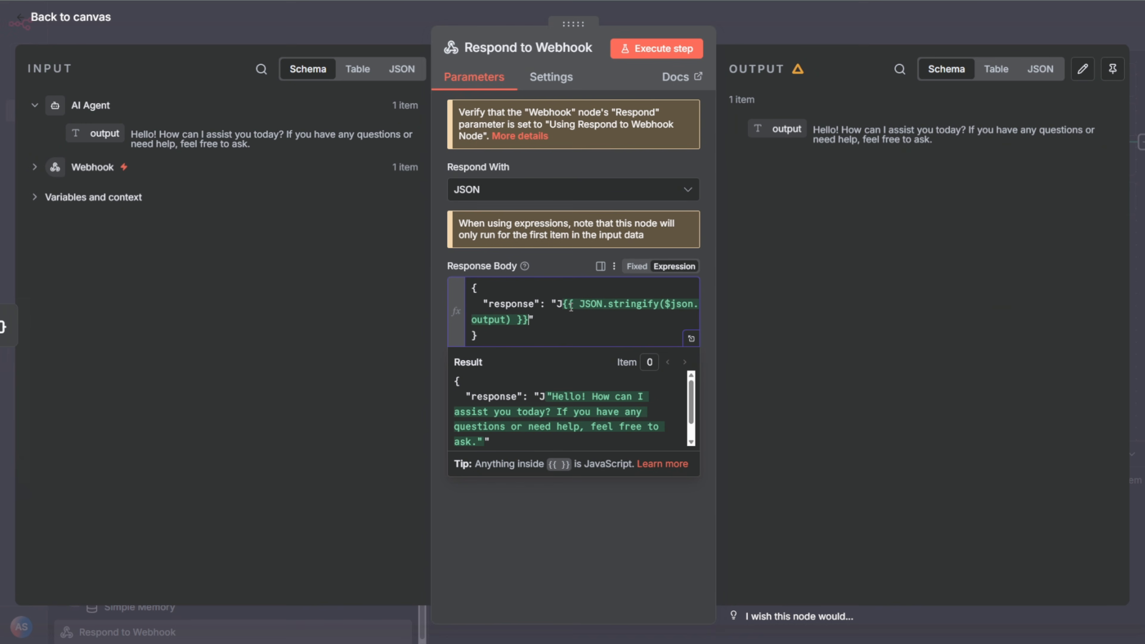
key("BackSpace")
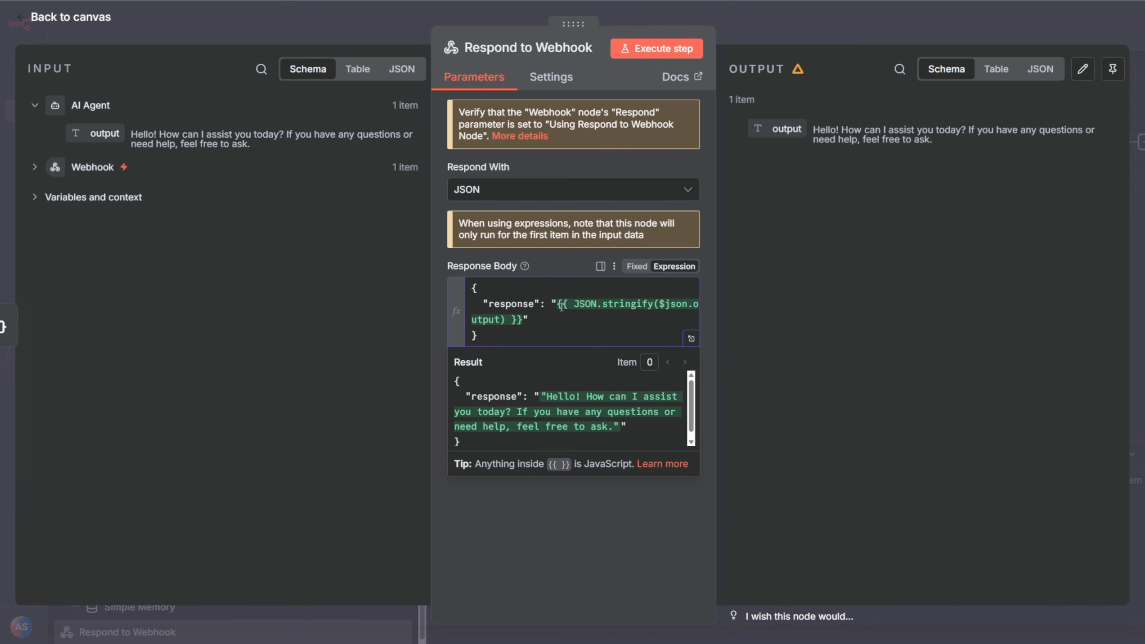
key("ctrl+z")
key("ctrl+z")
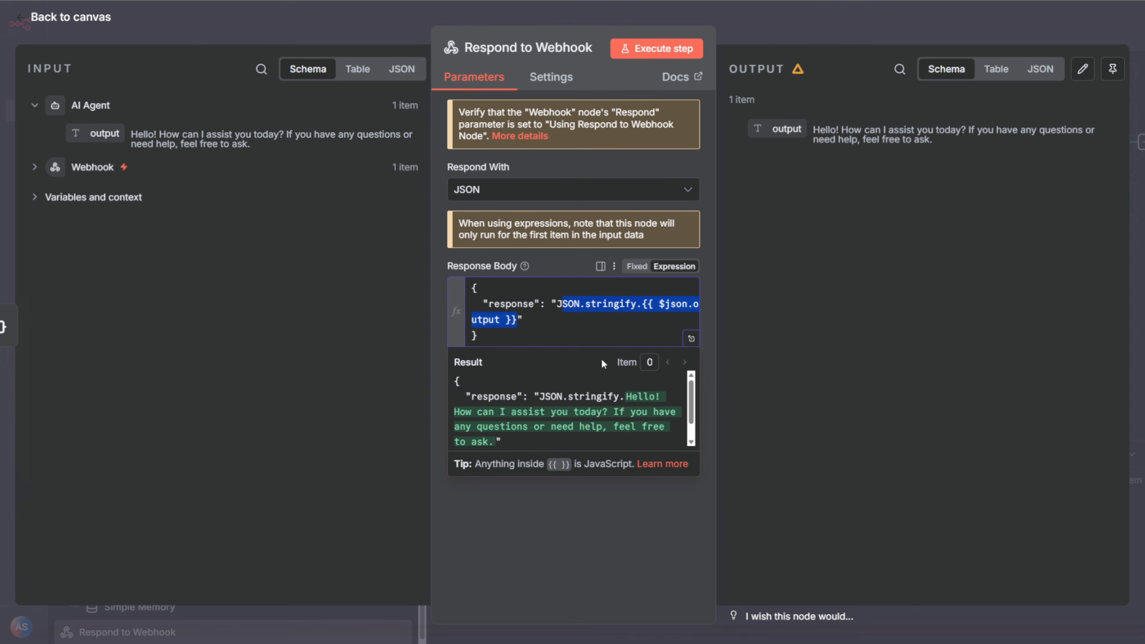
Step: Set the quoted response value in the Response Body to {{ JSON.stringify($json.output) }} and save the workflow
left_click_drag(561, 307, 519, 320)
type("{{ JSON.stringify($json.output) }}")
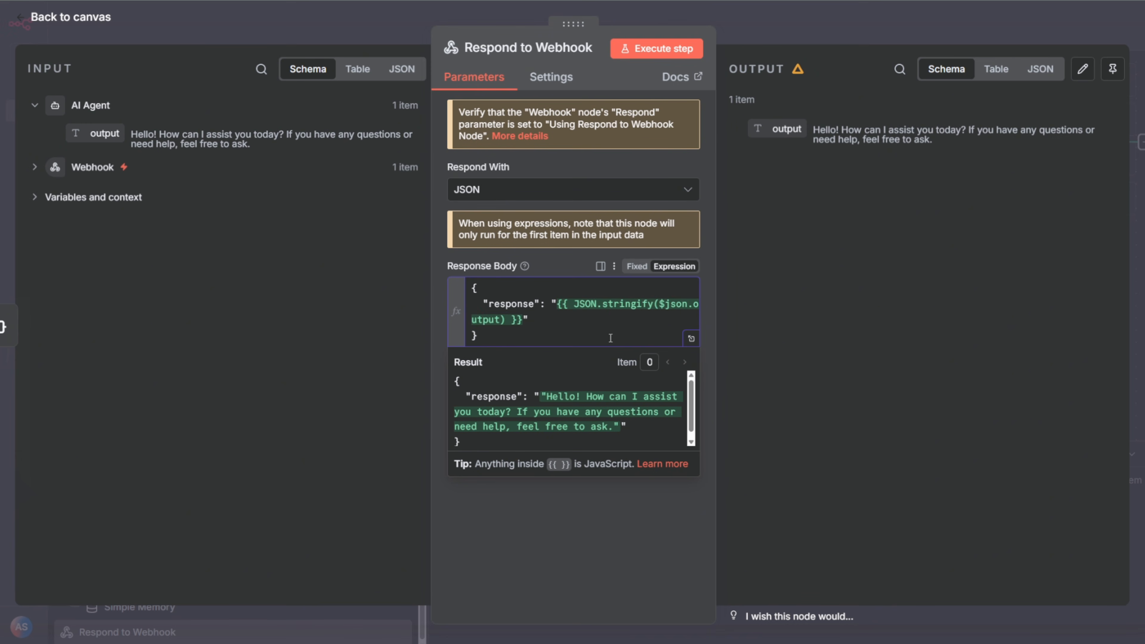
left_click(862, 35)
left_click(910, 25)
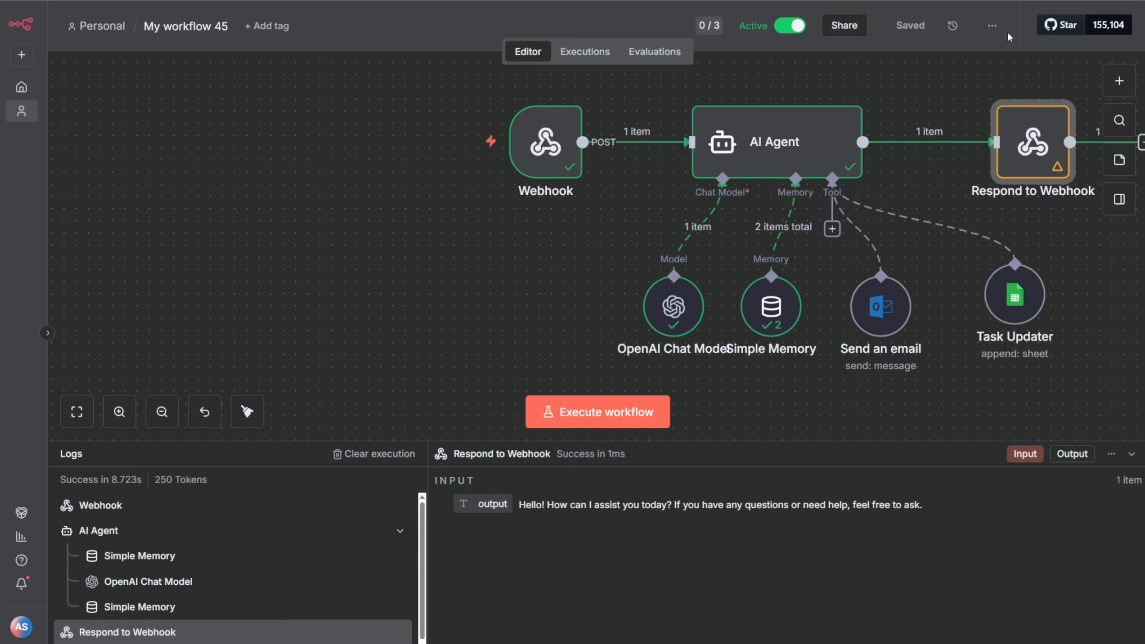
Step: Return to the GoHighLevel page preview and send "try again" in the chat widget
key("alt+Tab")
left_click(567, 554)
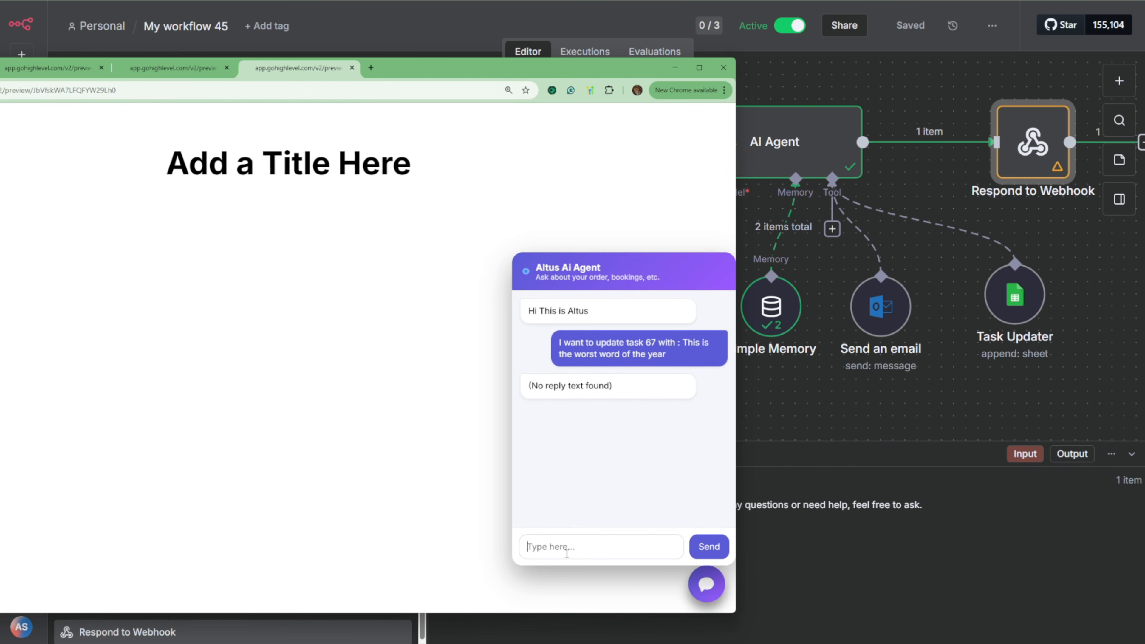
type("try again")
key("Return")
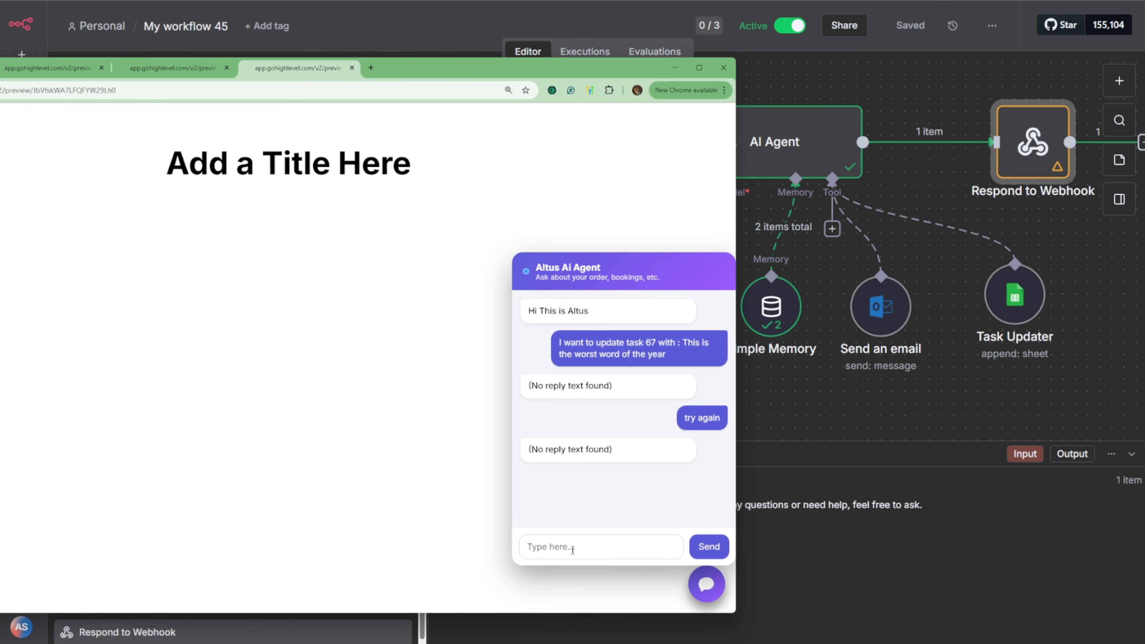
Step: Switch back to n8n and examine the Respond to Webhook node's error and Response Body in the Nov 10, 23:36:32 execution
key("alt+Tab")
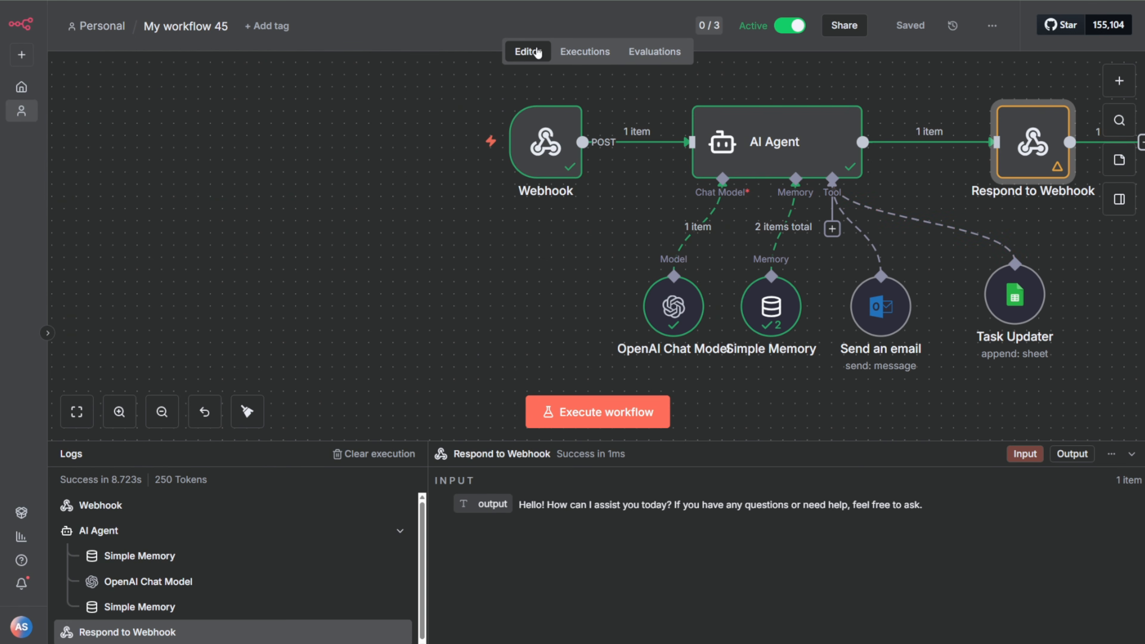
left_click(586, 52)
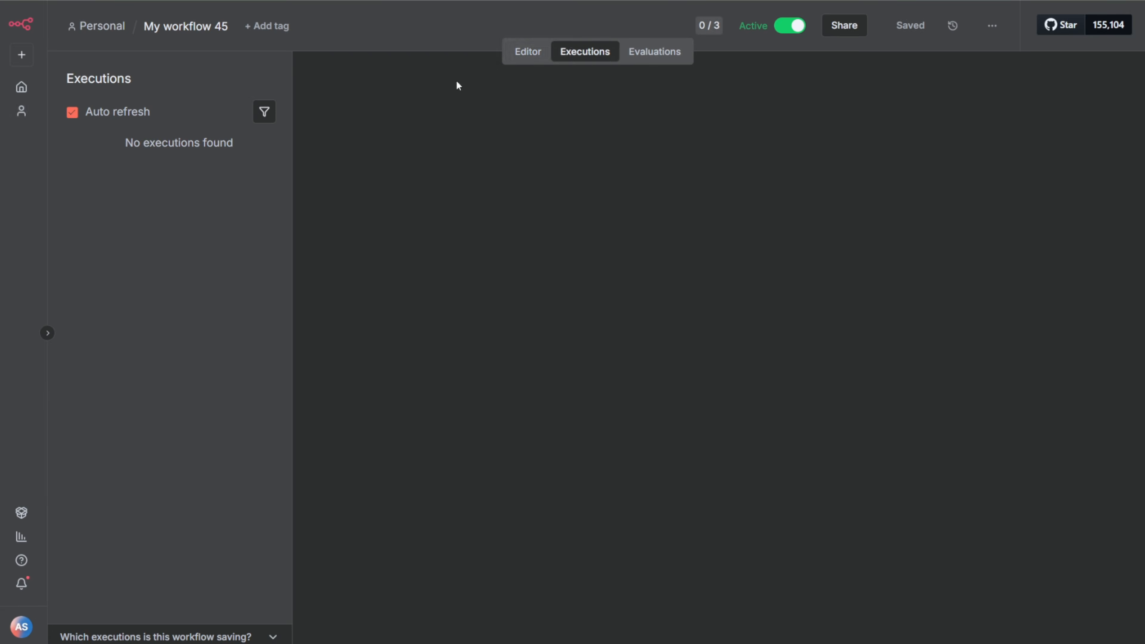
left_click(118, 167)
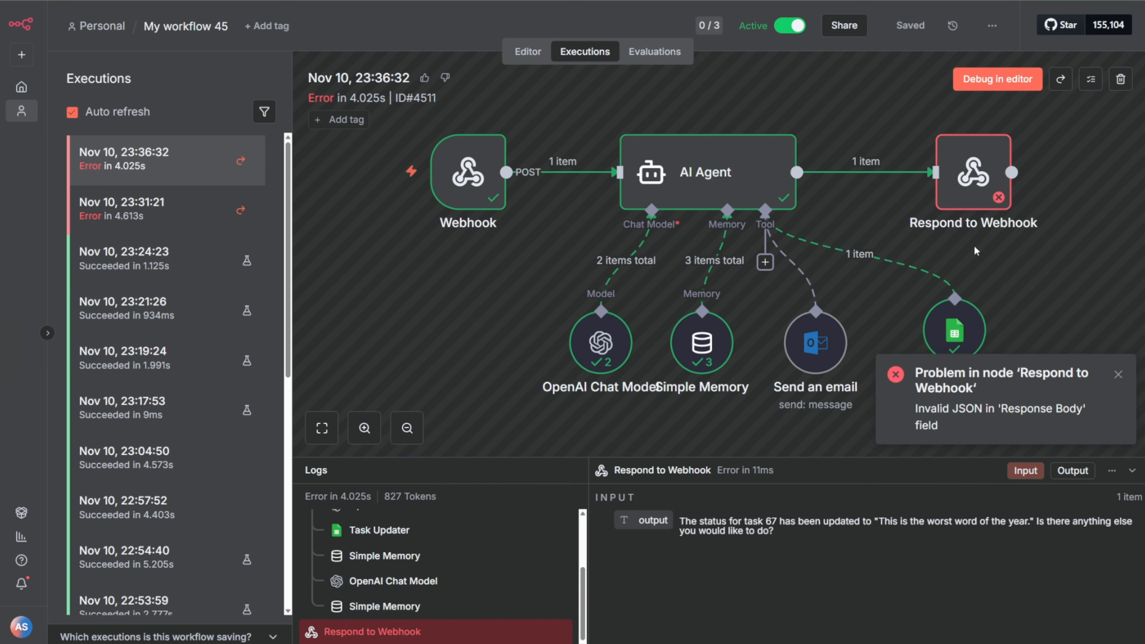
double_click(963, 186)
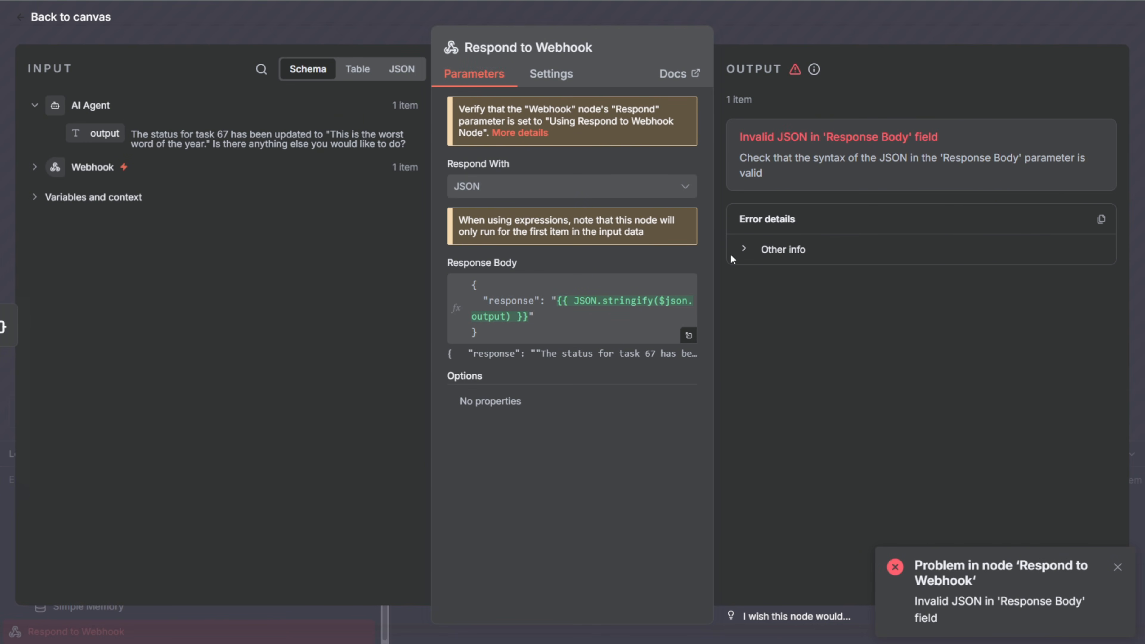
left_click(581, 315)
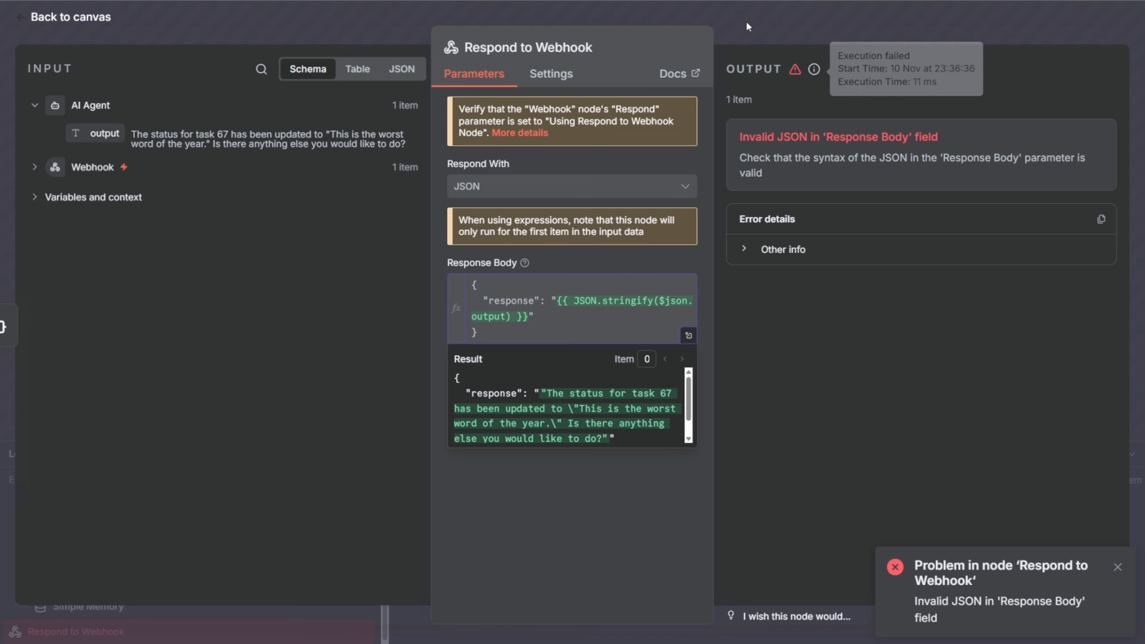
left_click(384, 27)
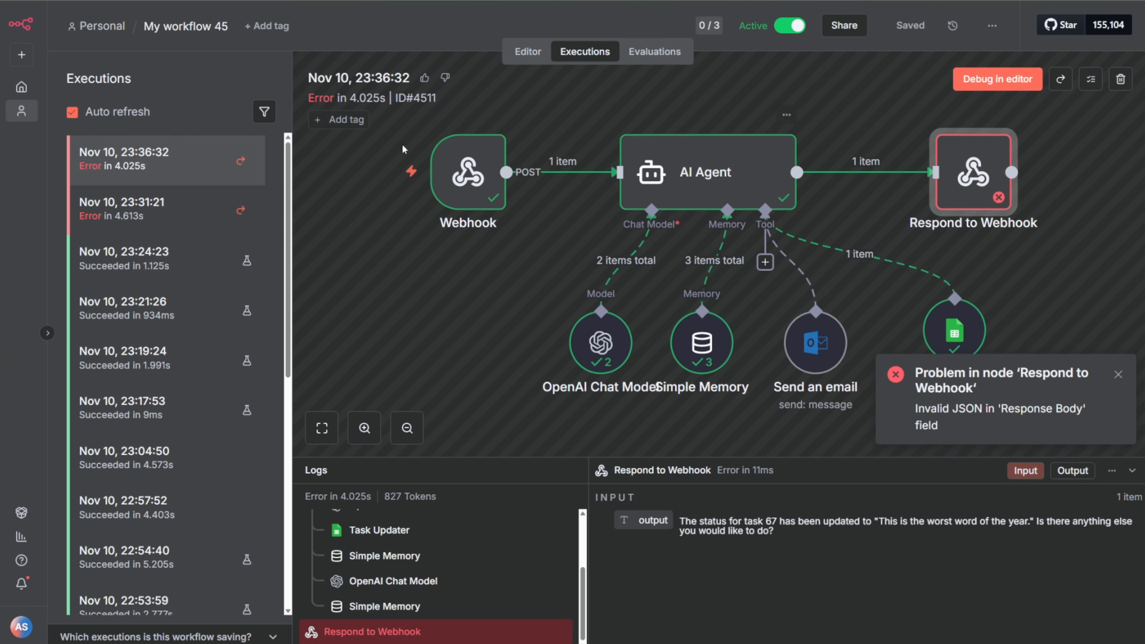
Step: In the workflow editor, remove the quotation marks around {{ JSON.stringify($json.output) }} in Respond to Webhook's Response Body and save the workflow
left_click(530, 53)
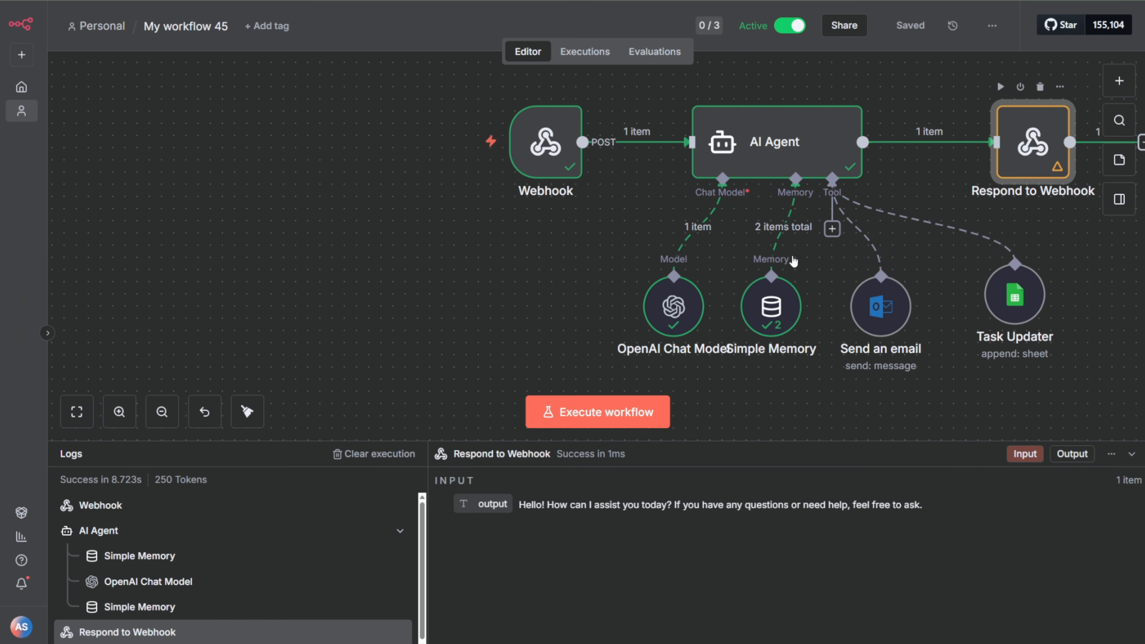
double_click(1049, 159)
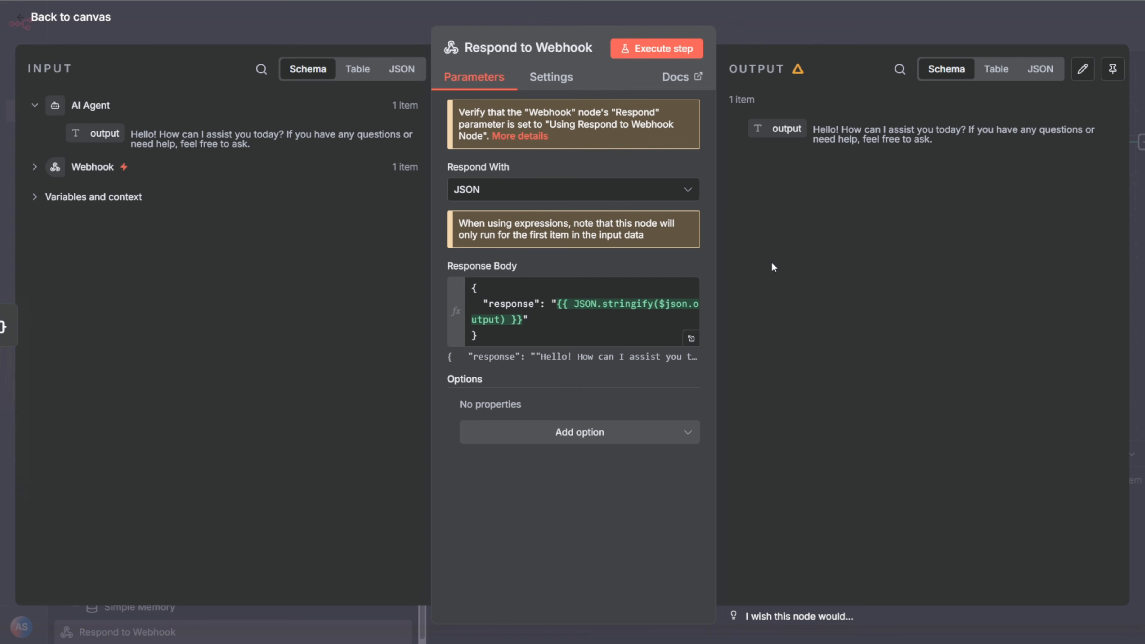
left_click(556, 326)
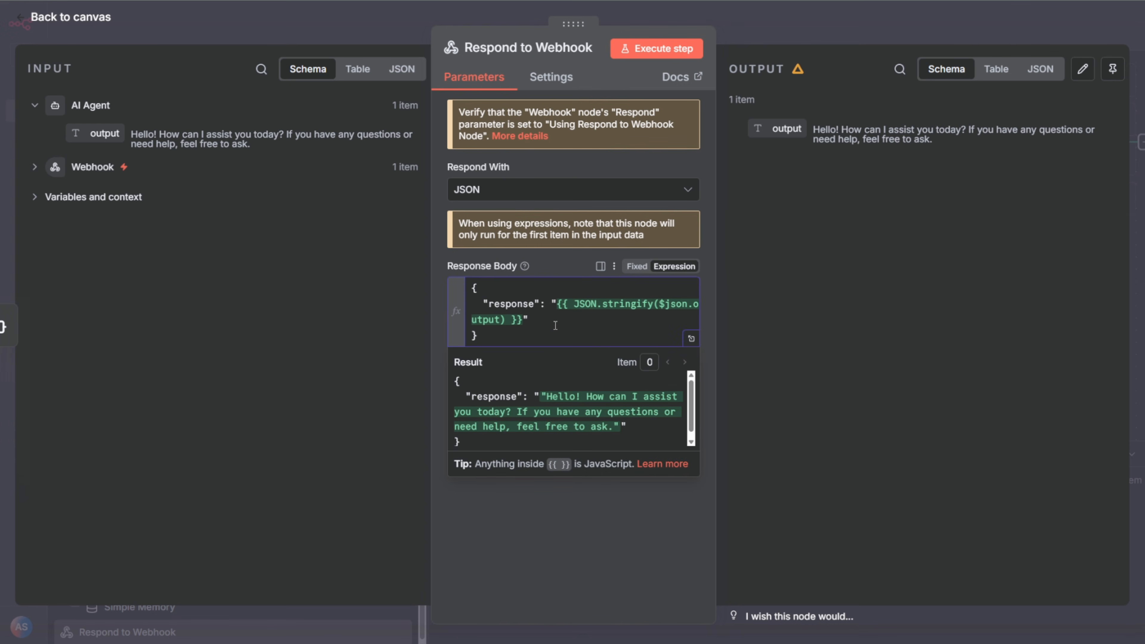
key("Right")
key("Right")
key("Delete")
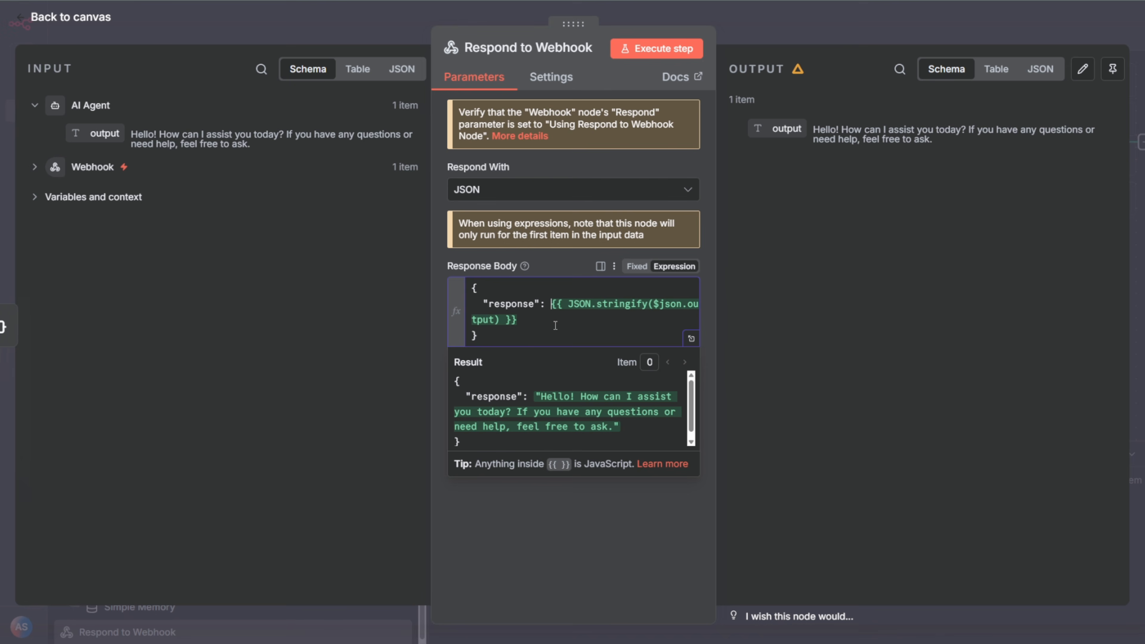
left_click(860, 13)
key("ctrl+s")
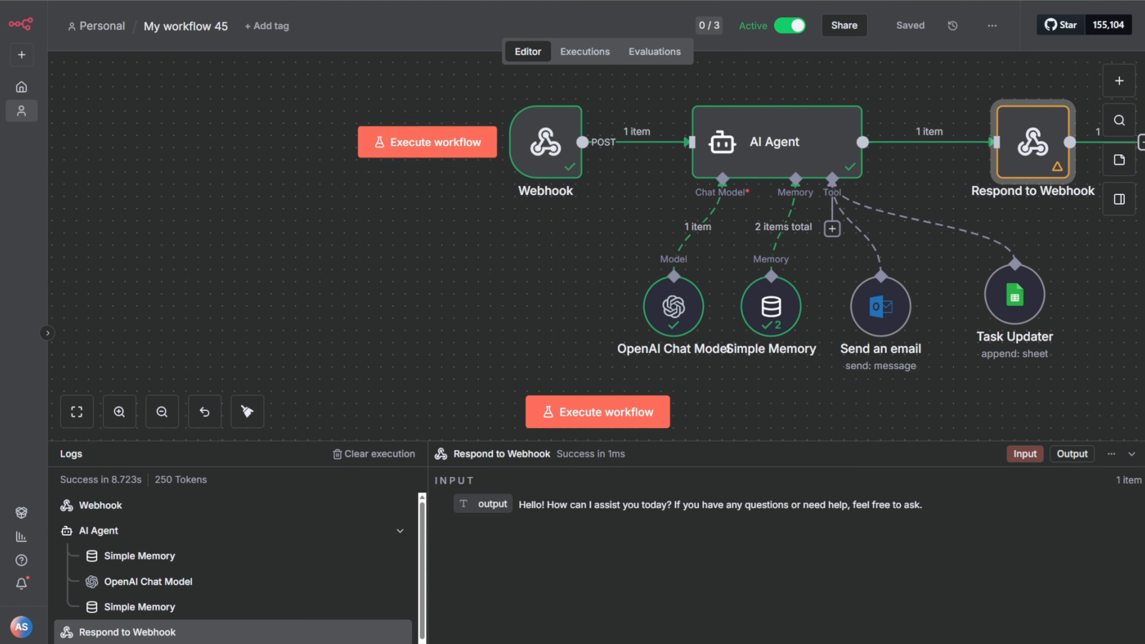
Step: Switch to the GoHighLevel page preview, send "try again" in the chat widget and read the agent's reply
left_click(399, 643)
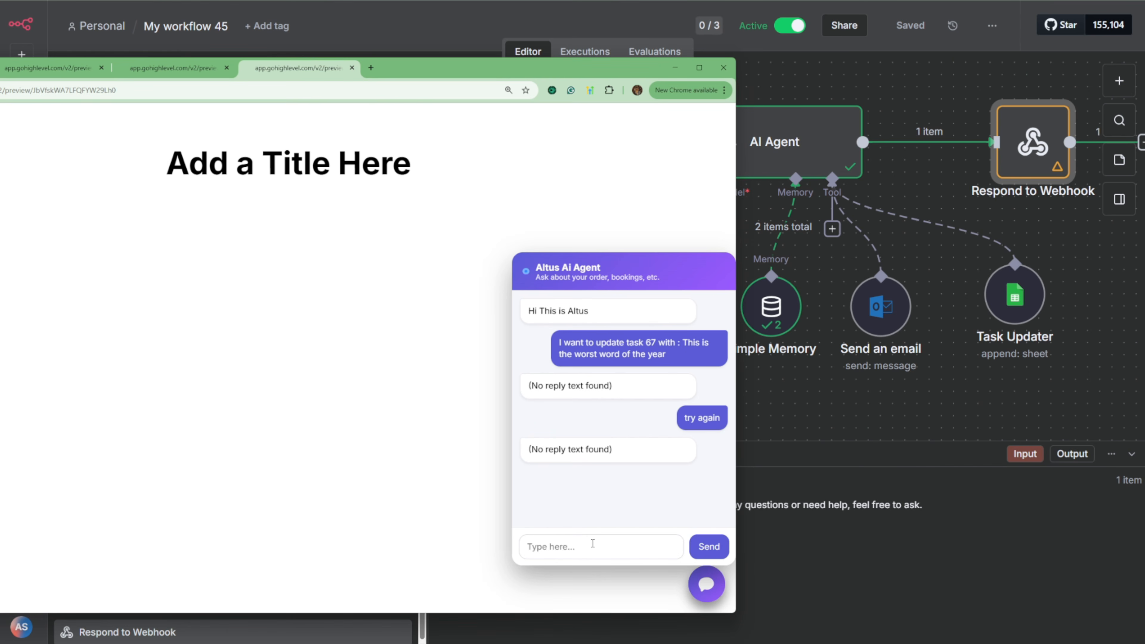
type("try again")
key("Return")
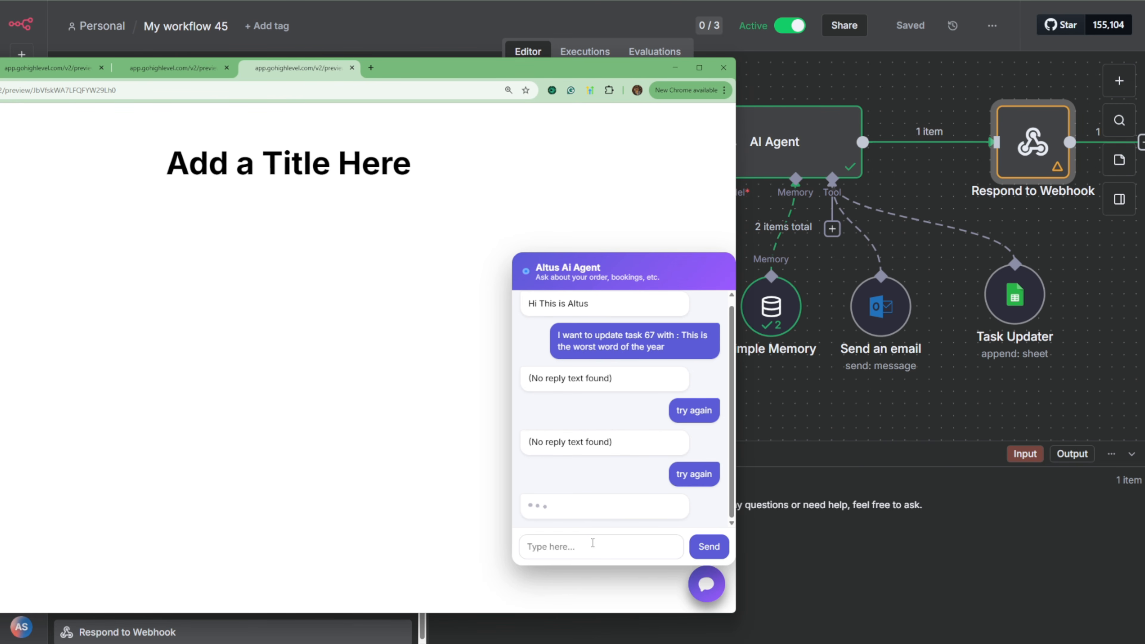
left_click_drag(657, 510, 567, 495)
left_click(582, 485)
left_click(616, 506)
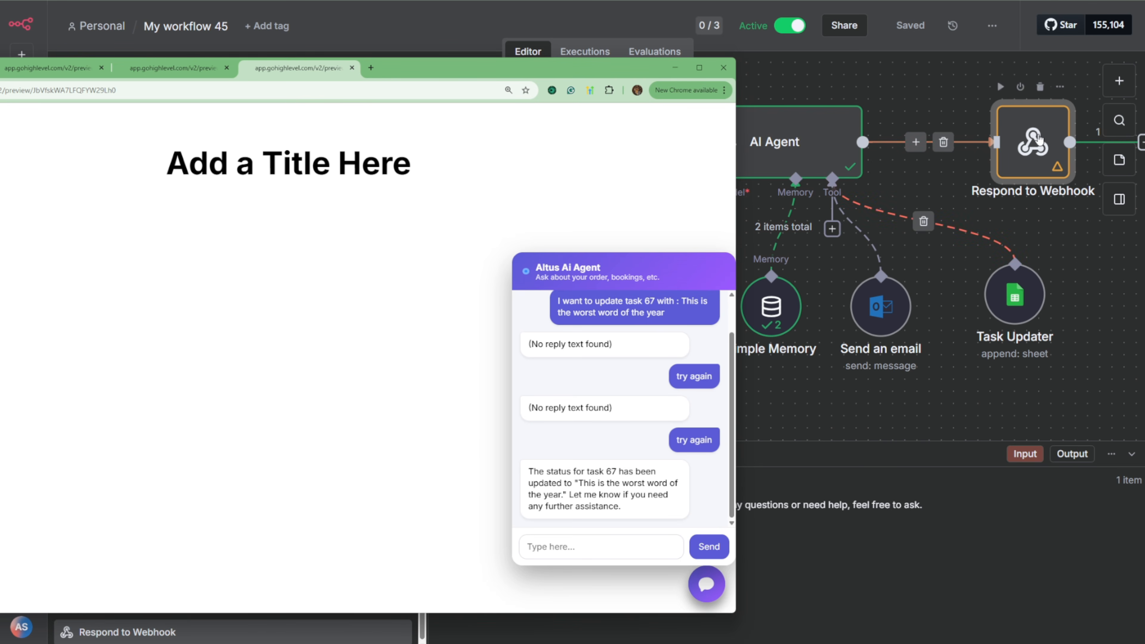
Step: Return to the n8n editor and review the Respond to Webhook node's Response Body expression and its result preview
left_click(926, 185)
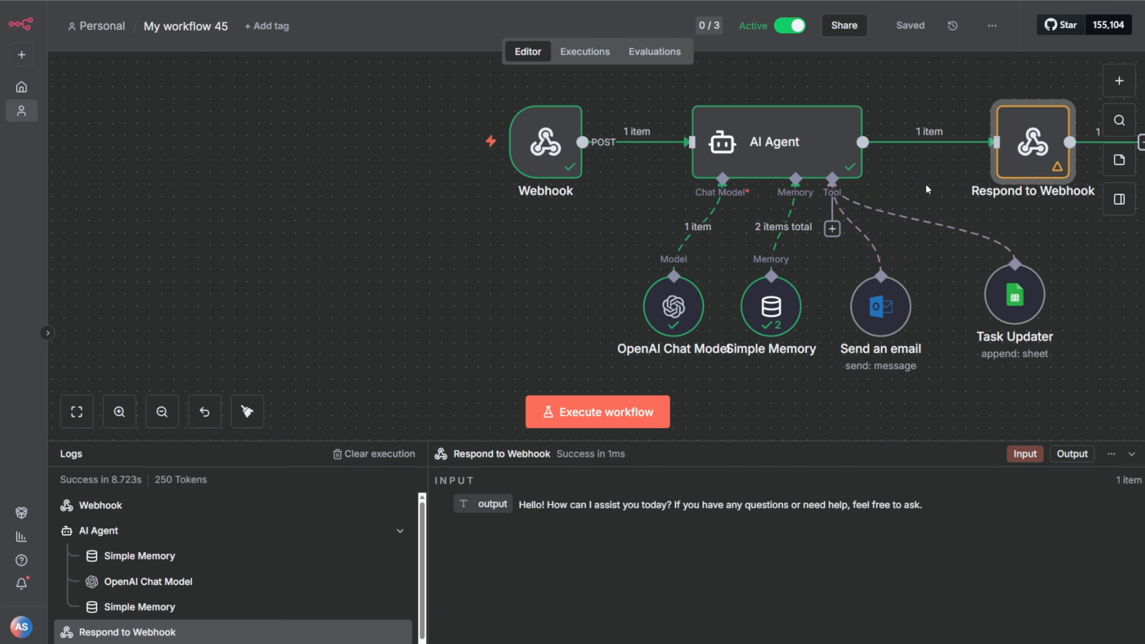
left_click(1021, 154)
double_click(1021, 155)
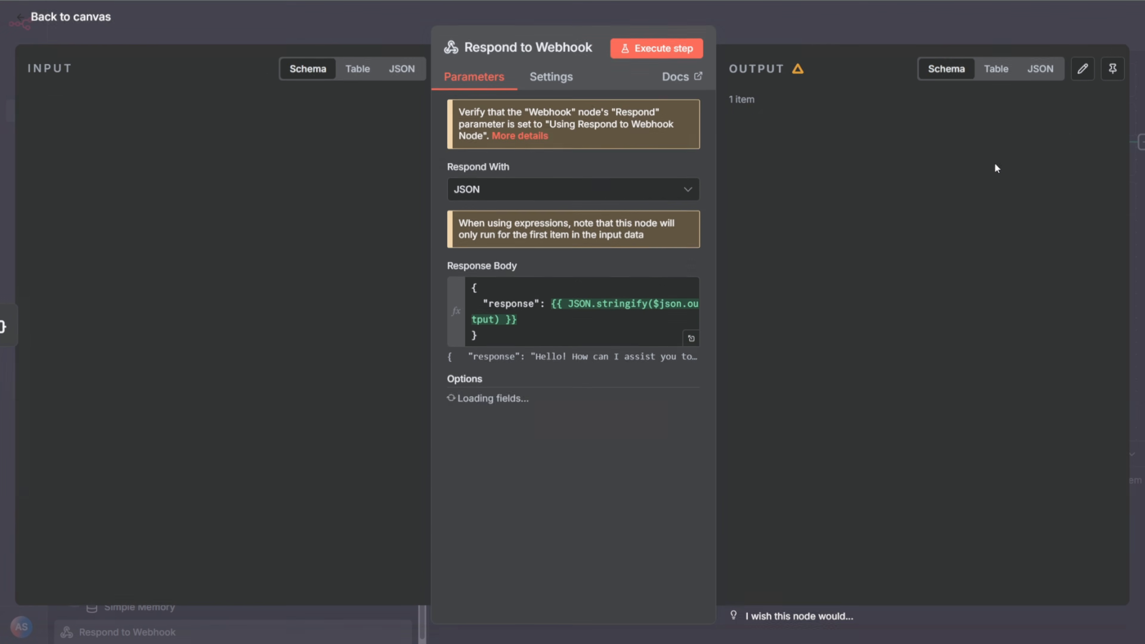
left_click(543, 326)
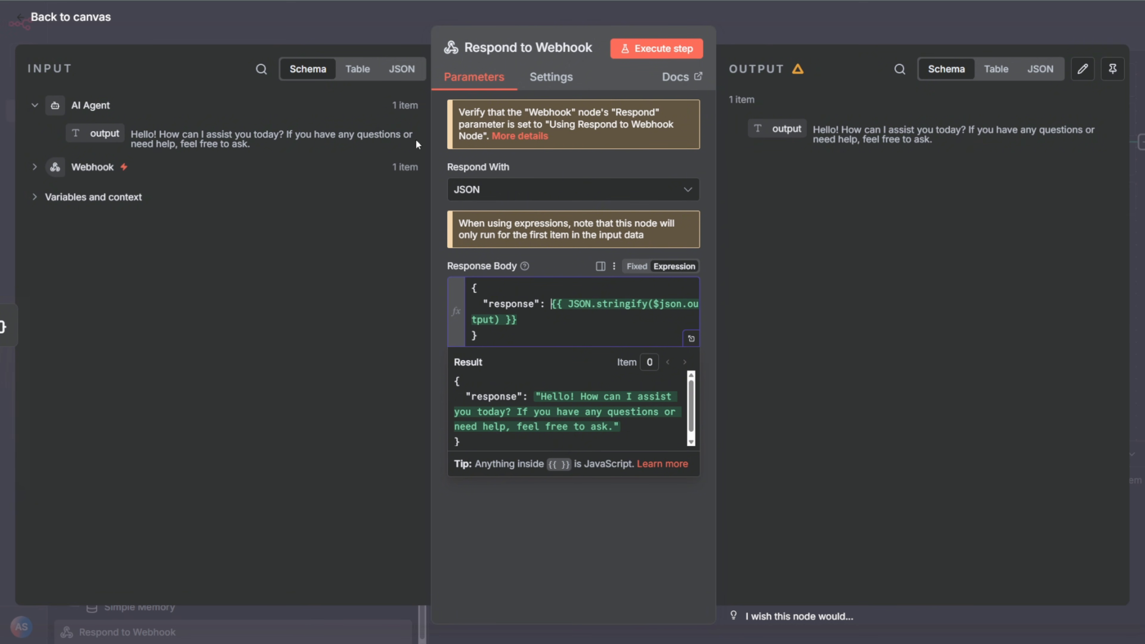
left_click(767, 23)
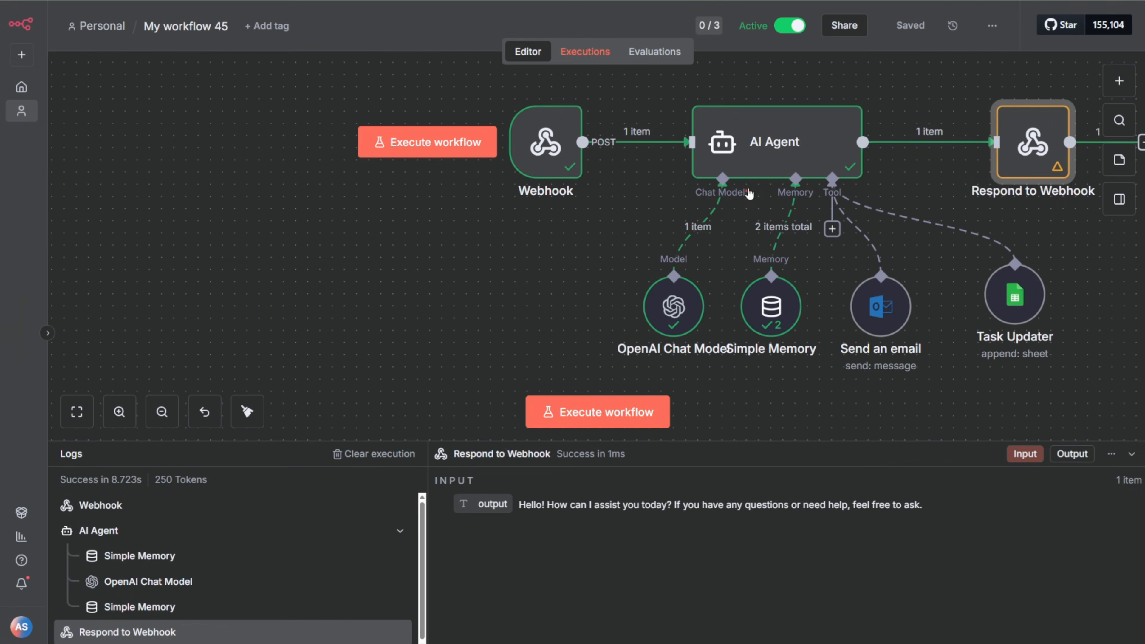
Step: Reopen the Nov 10, 23:36:32 execution and examine the quotation marks in the AI Agent output passed to Respond to Webhook
left_click(585, 51)
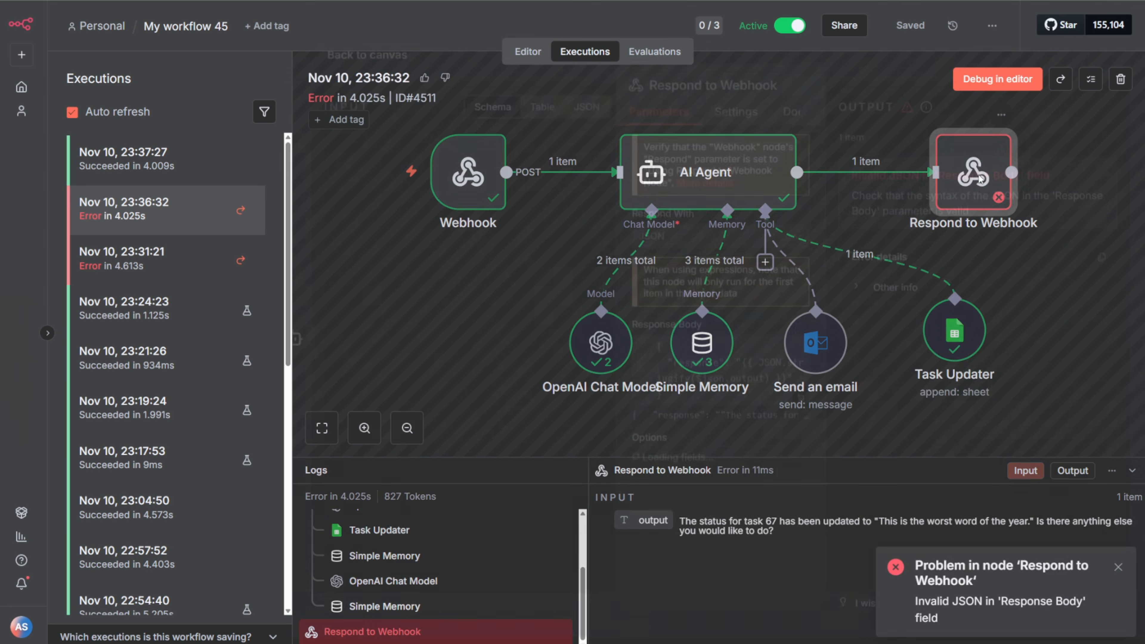
double_click(981, 178)
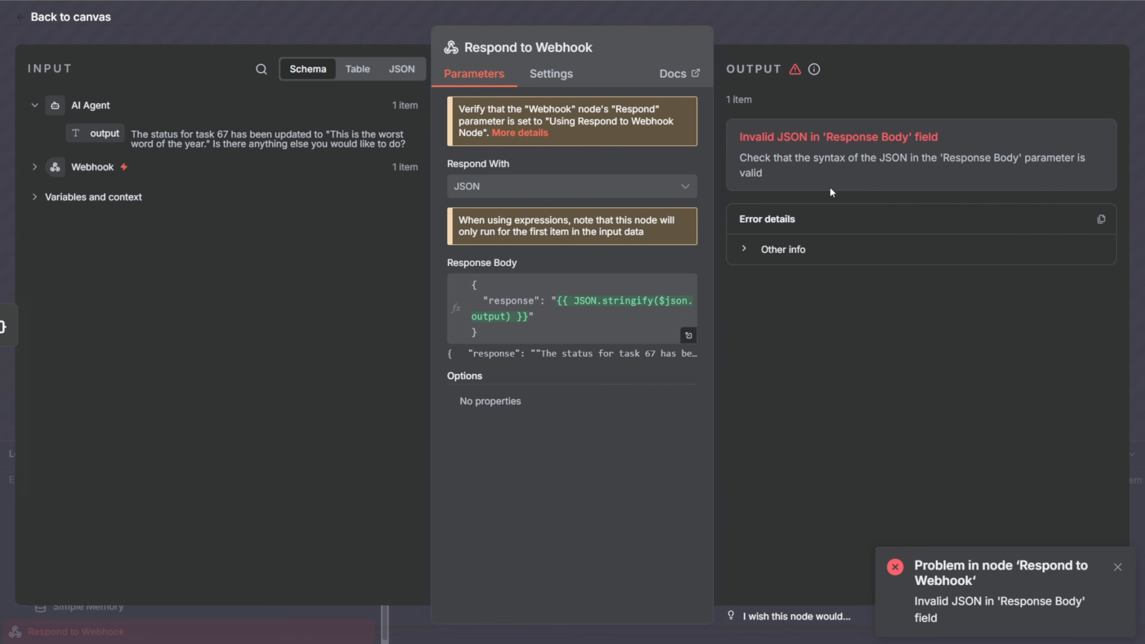
double_click(328, 133)
left_click_drag(210, 143, 899, 2)
left_click(852, 38)
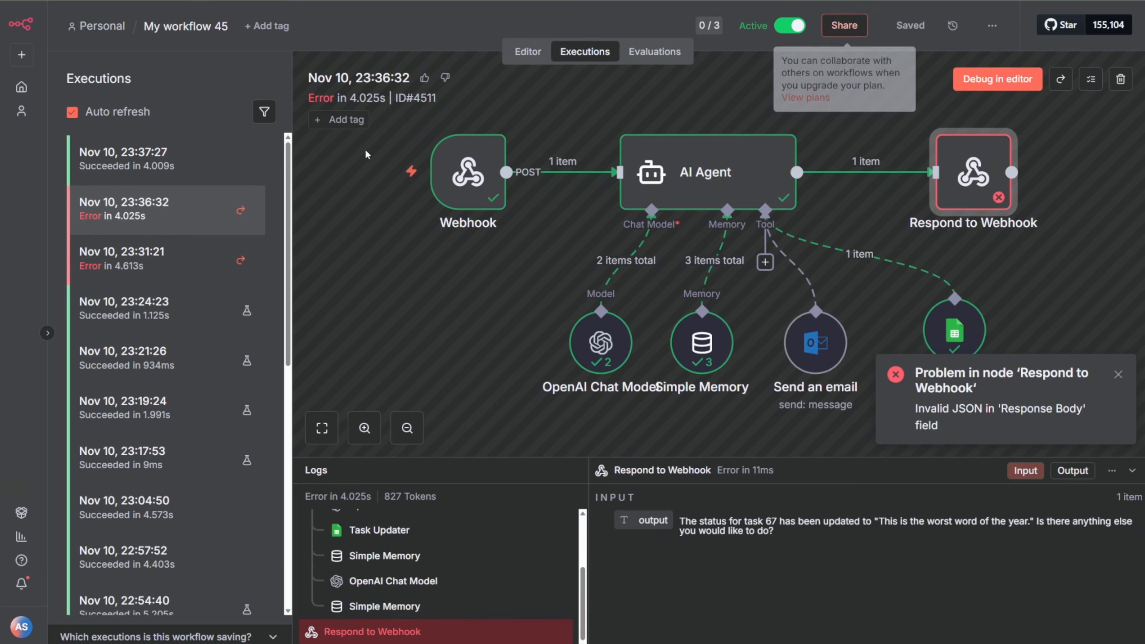
Step: Open the Nov 10, 23:37:27 execution and examine the Respond to Webhook node's Response Body and output text
left_click(183, 168)
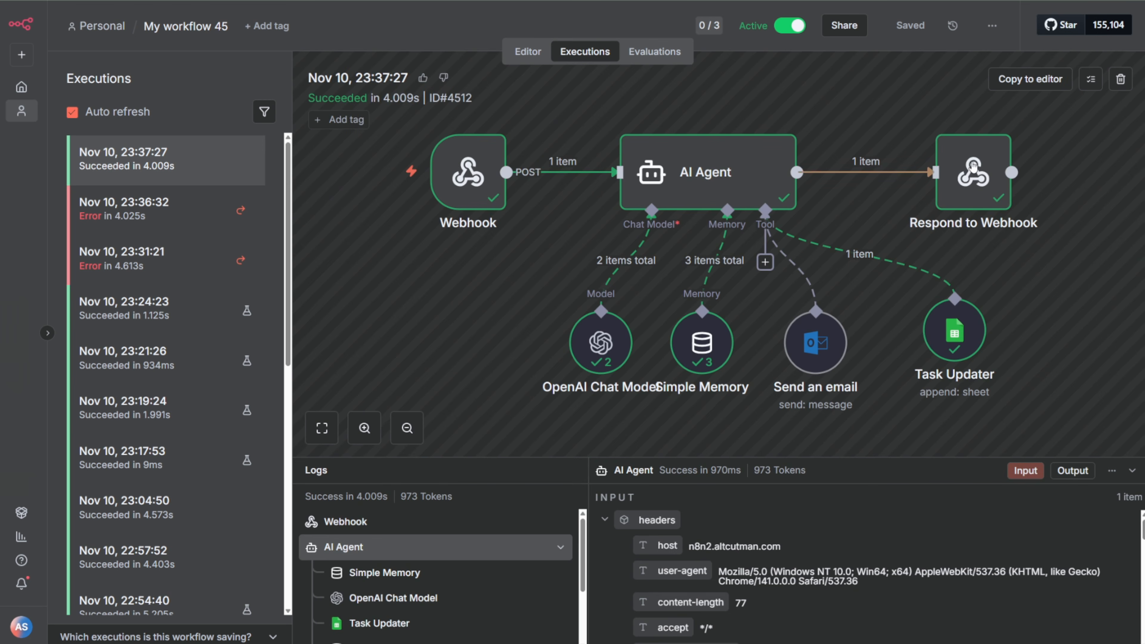
double_click(973, 167)
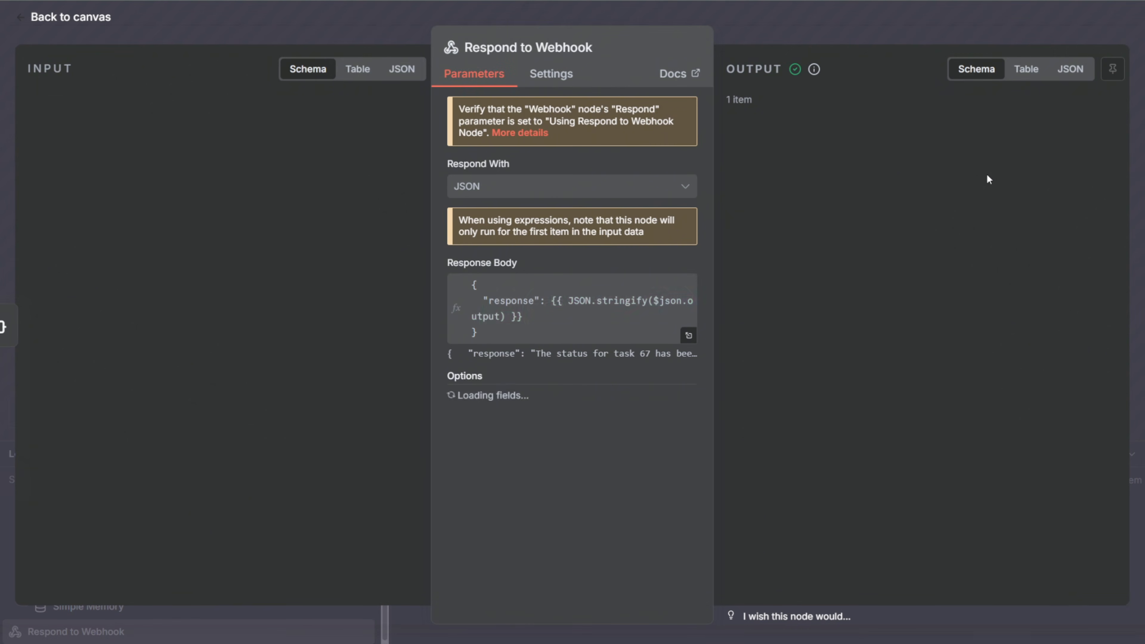
left_click_drag(835, 137, 886, 138)
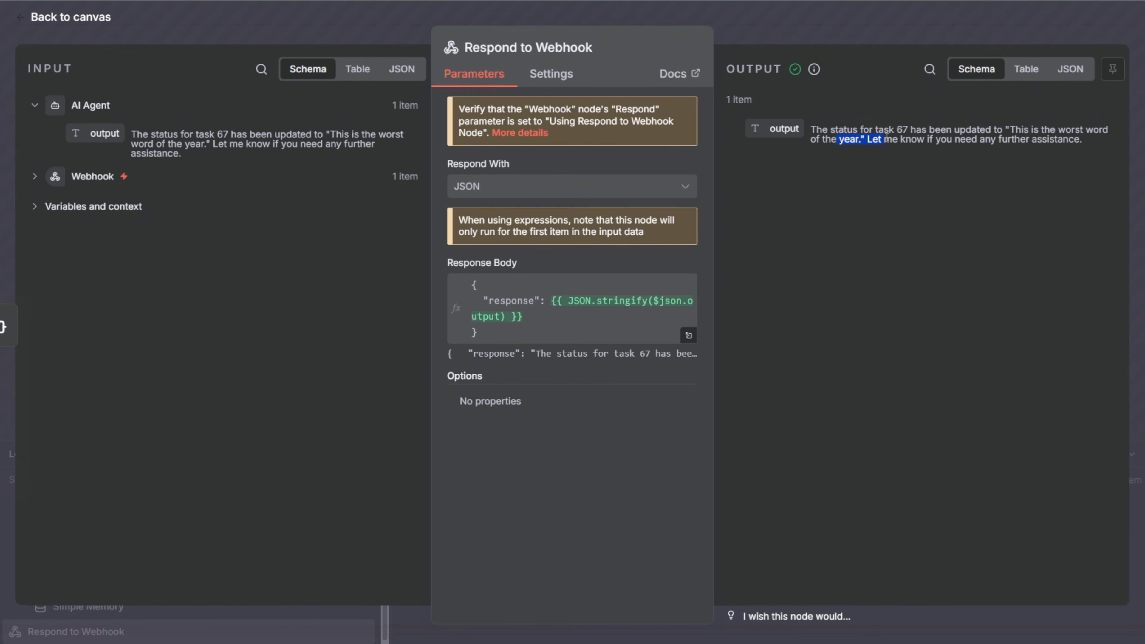
left_click(857, 31)
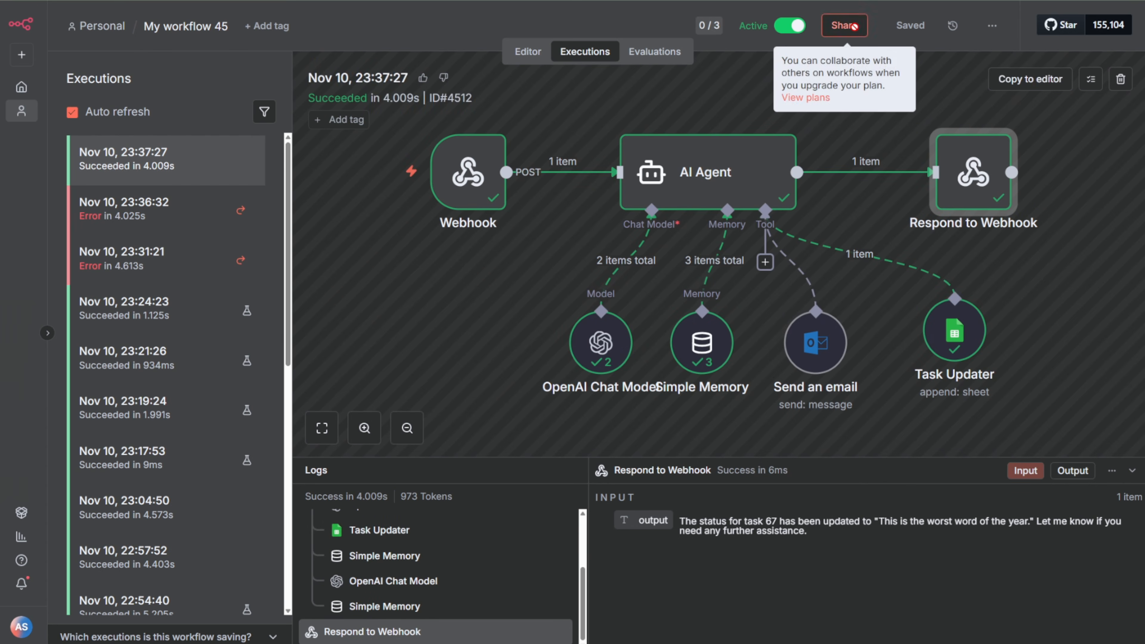
Step: Check the task 67 rows in the Ai Agent Tester Google Sheet, and return to the GoHighLevel page preview
left_click(149, 1)
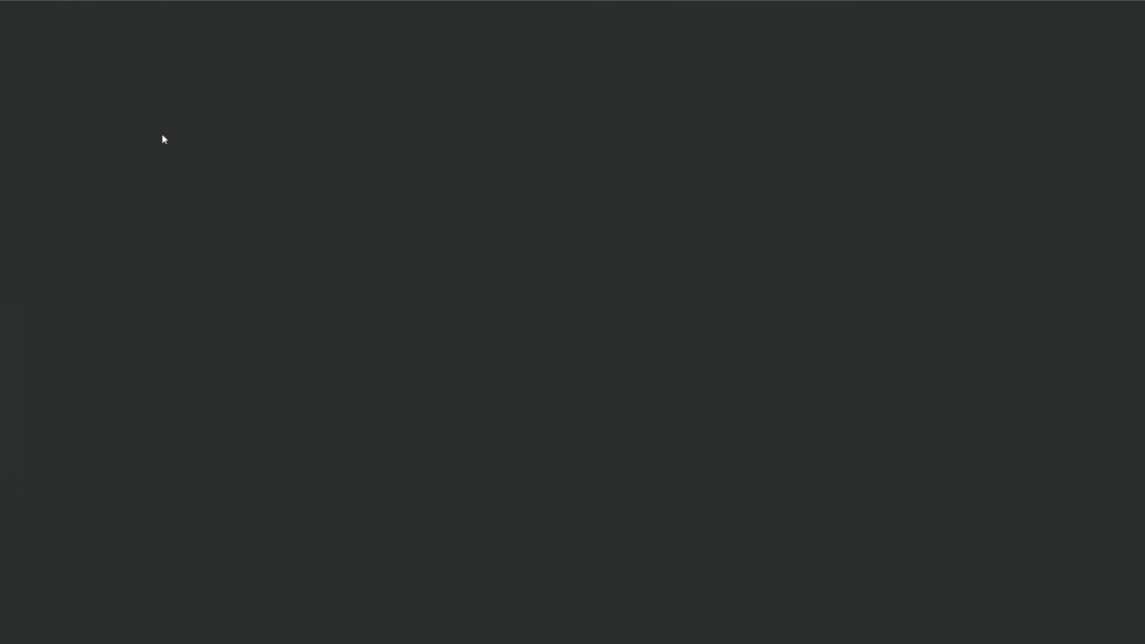
left_click_drag(118, 250, 174, 248)
left_click(135, 235)
left_click(118, 223)
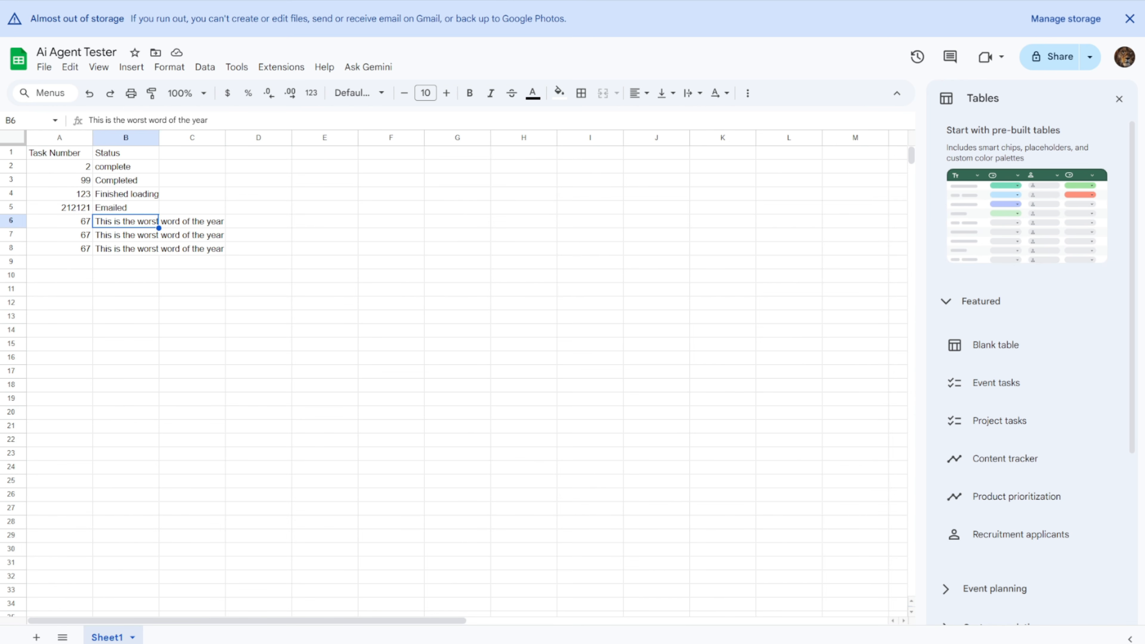
left_click(120, 252)
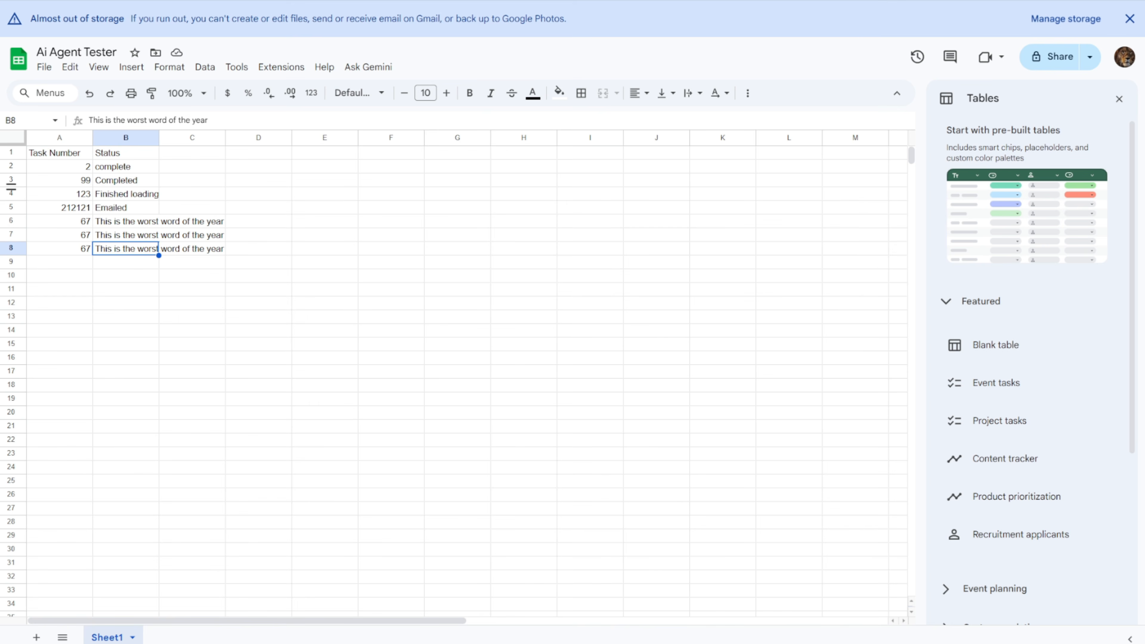
key("alt+Tab")
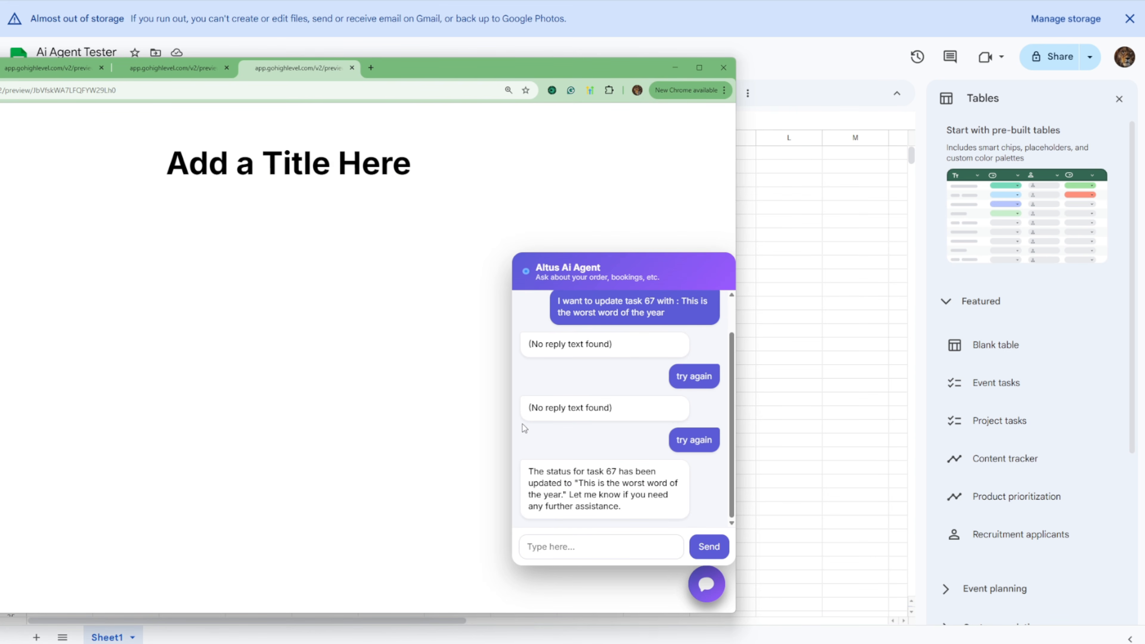
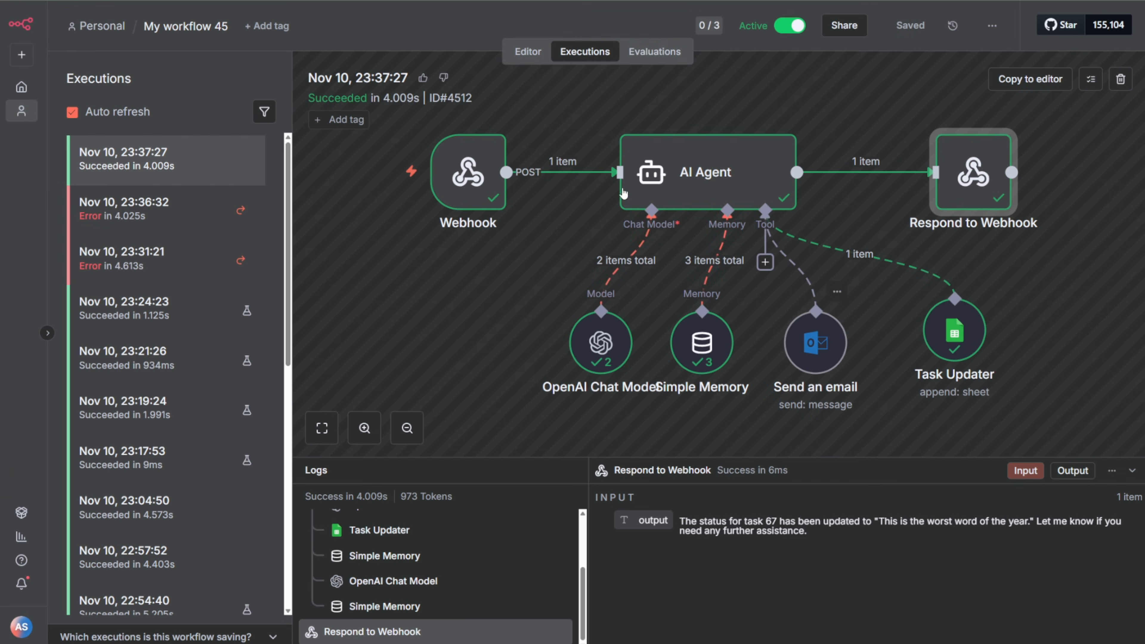
Step: Return to the workflow editor and move the Webhook node farther away from the AI Agent node
left_click(535, 56)
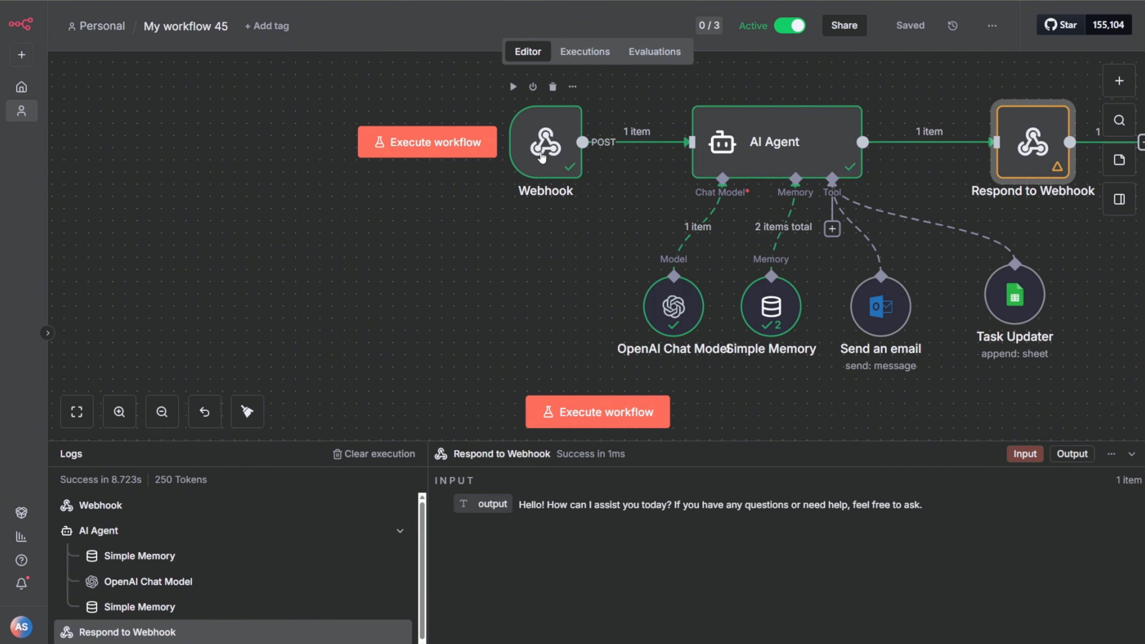
left_click(397, 147)
left_click_drag(397, 147, 360, 147)
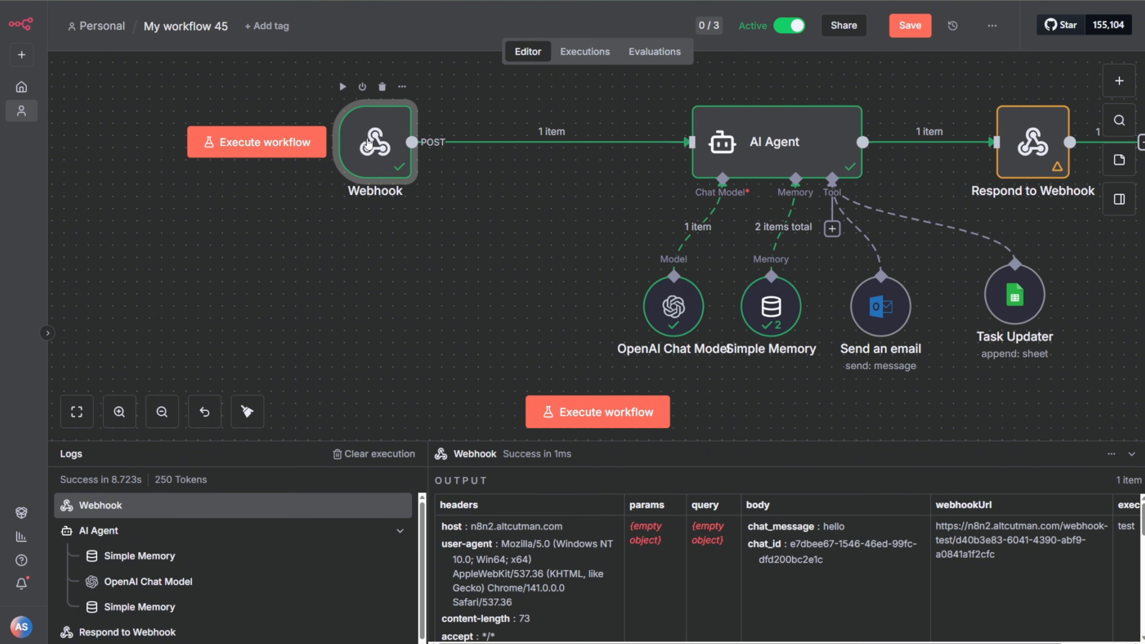
left_click_drag(372, 136, 287, 136)
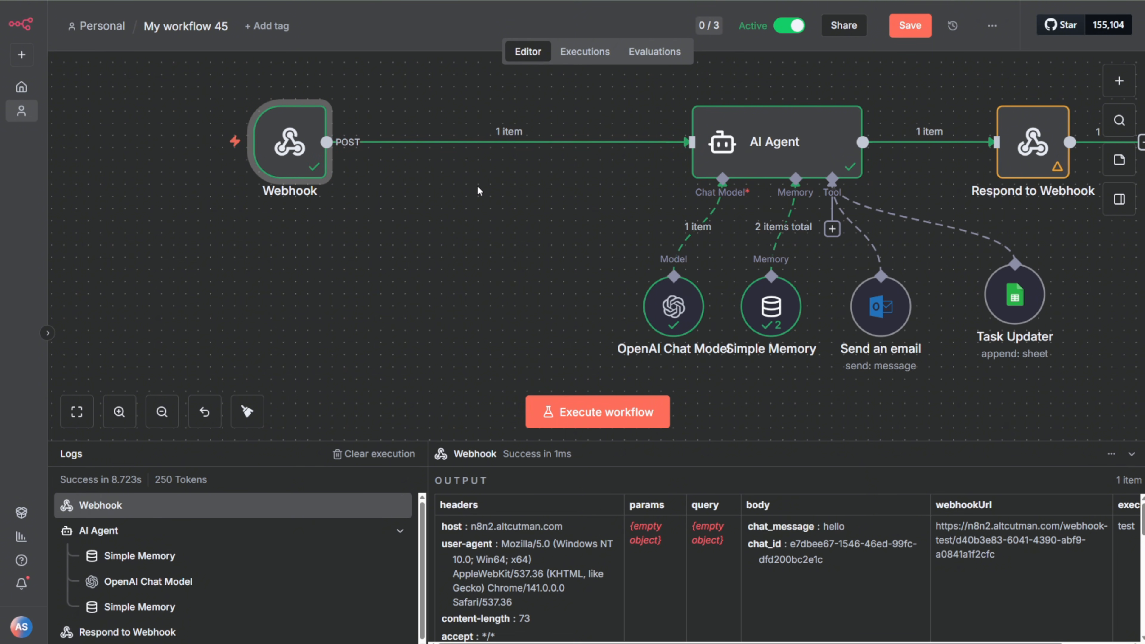
left_click_drag(306, 148, 282, 148)
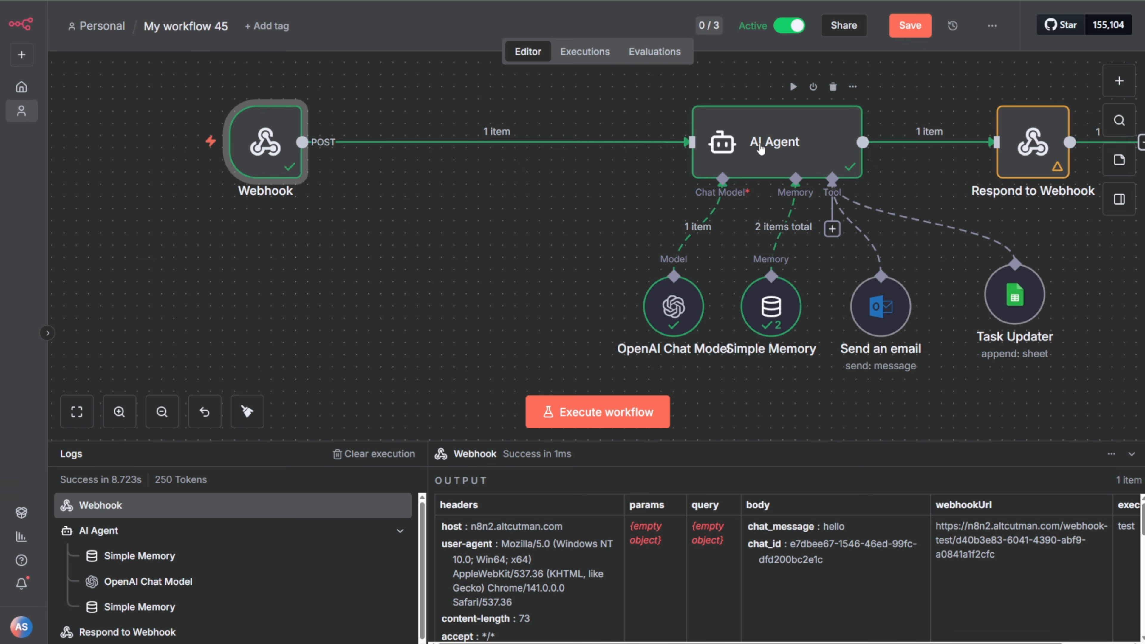
Step: Switch to the GoHighLevel preview page and ask the Altus Ai Agent chat "what ai model are you"
key("alt+Tab")
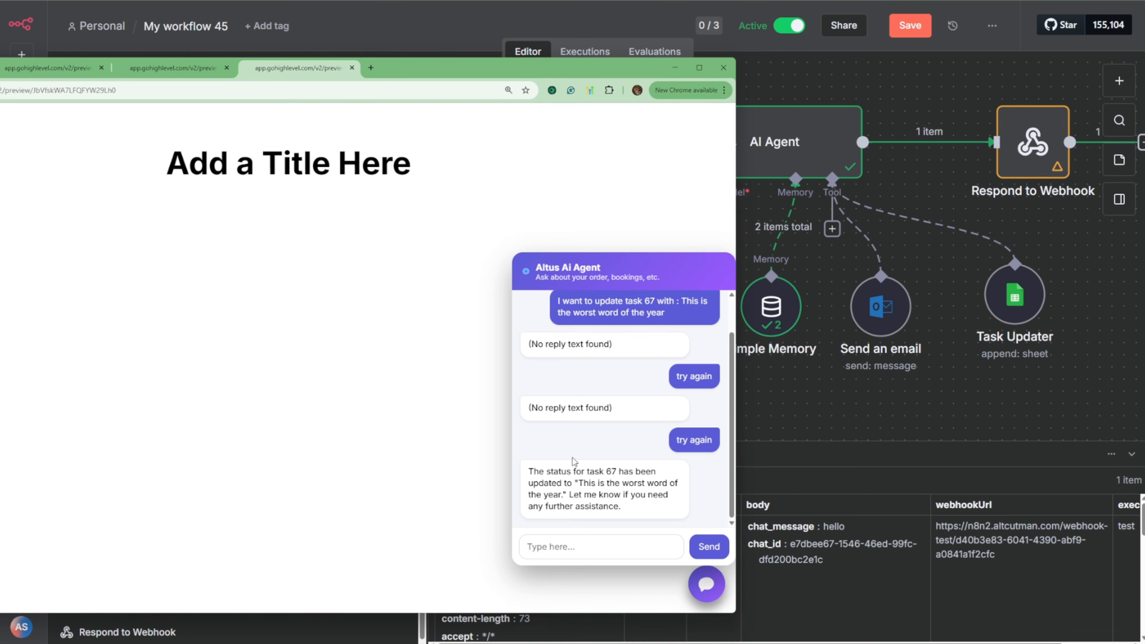
left_click(576, 548)
type("what ai model are you")
key("Return")
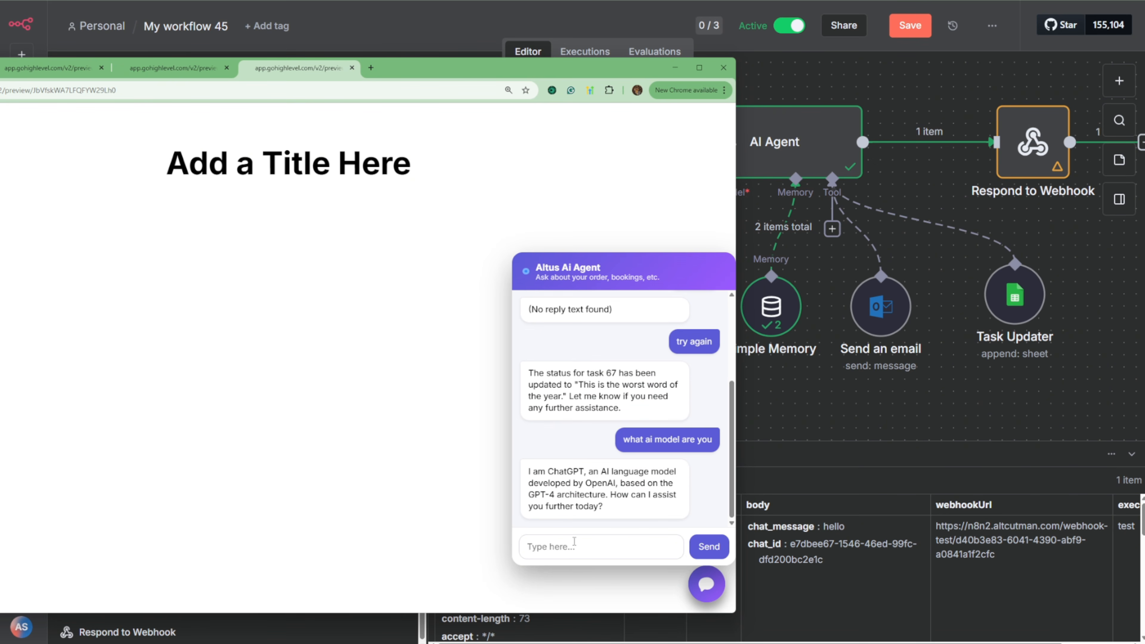
left_click_drag(555, 472, 609, 508)
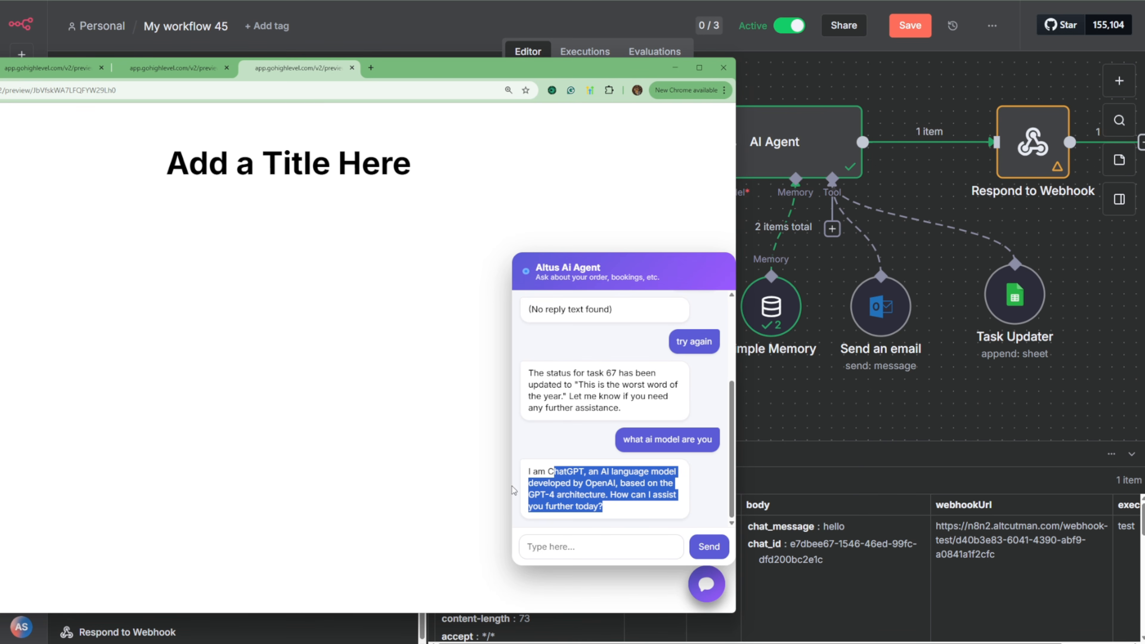
left_click(612, 489)
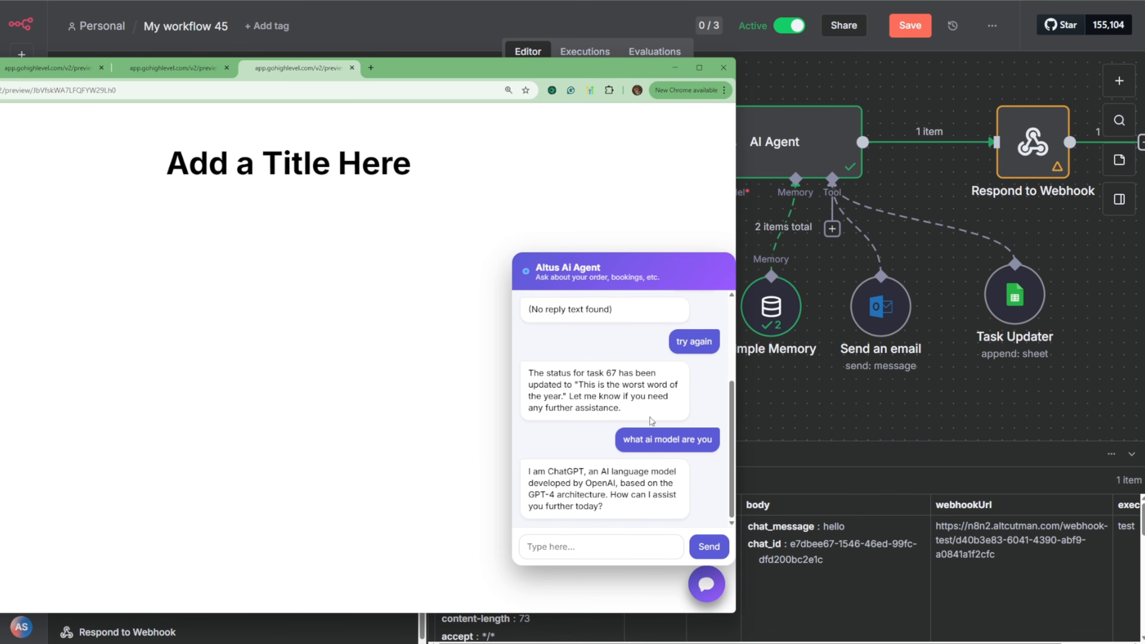
Step: Switch back to n8n and review the AI Agent node's prompt and system message settings
left_click(766, 135)
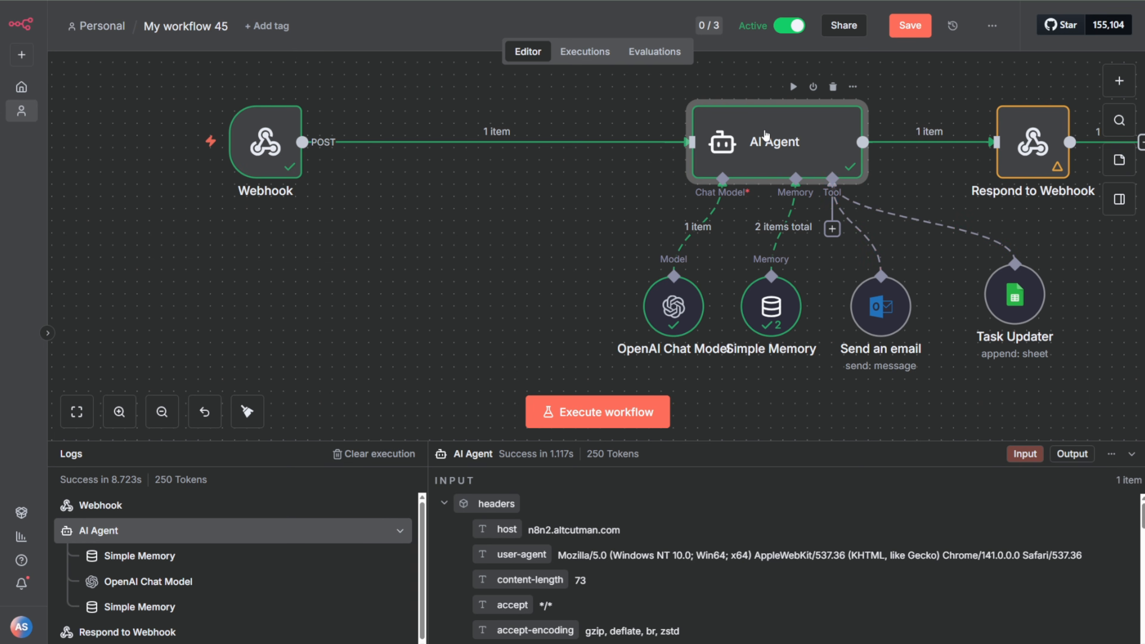
double_click(764, 130)
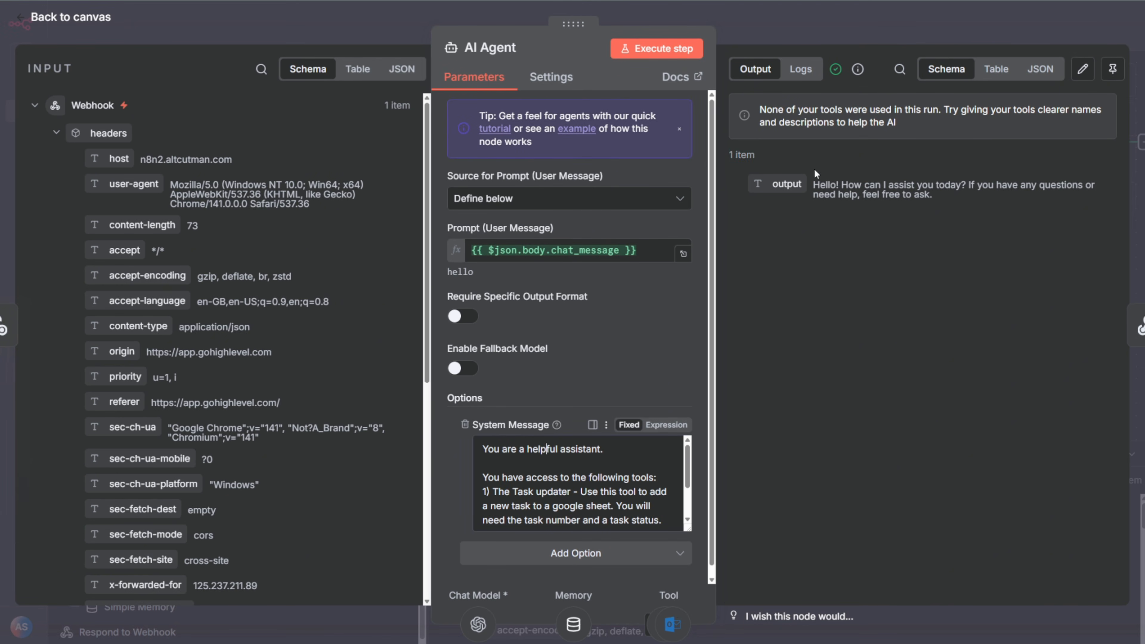
left_click(831, 24)
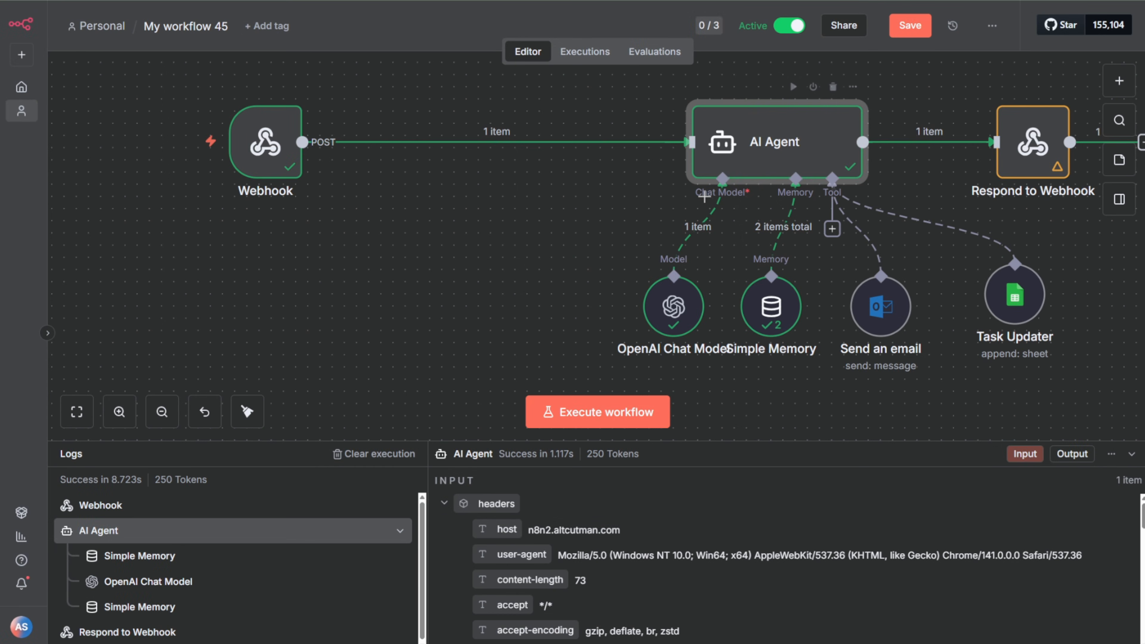
Step: Switch to the preview page and send the chat agent a rapid series of random-letter messages, from "sfgasfh" to "ASFHGAFSHFAJHAFHJAF"
key("alt+Tab")
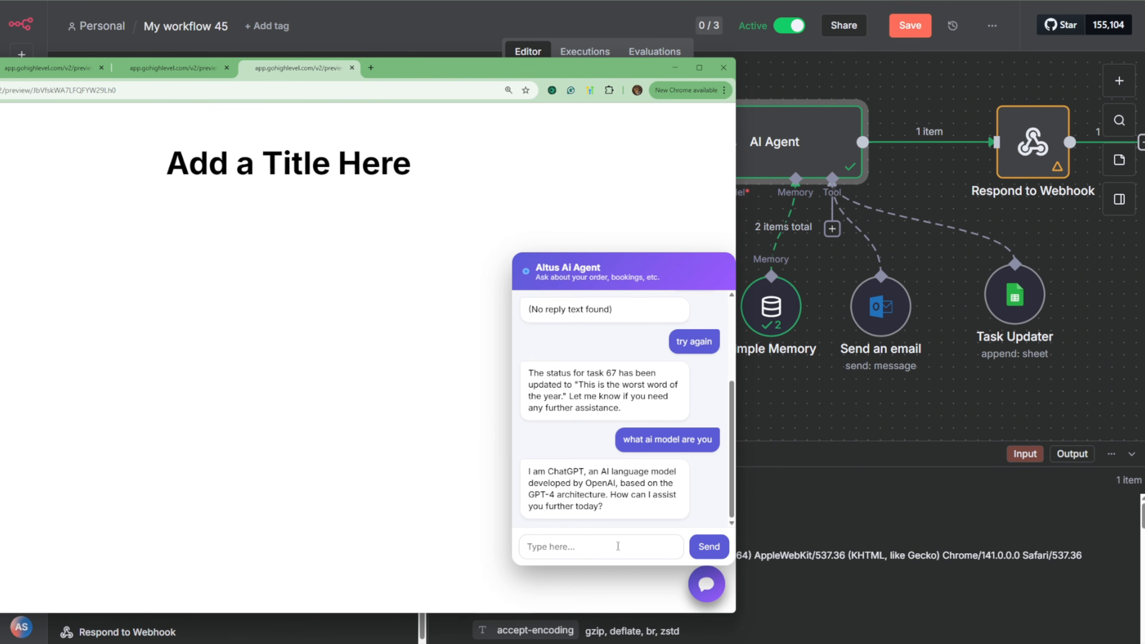
type("sfgasfh")
key("Return")
type("asdhadshas")
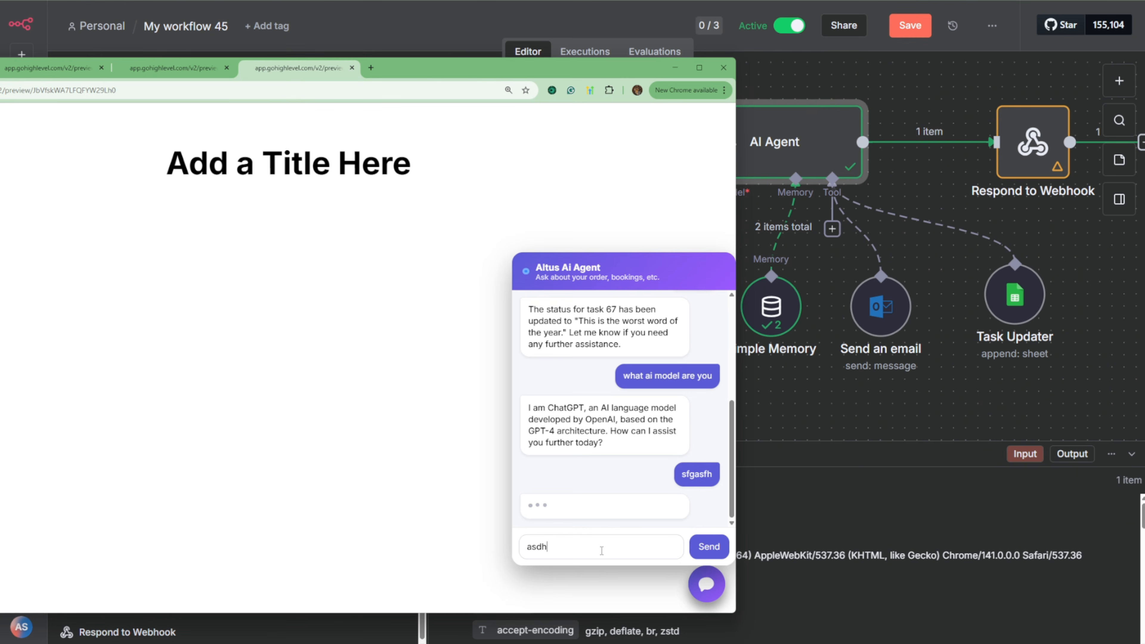
key("Return")
type("asfdhash")
key("Return")
type("asdfhashgasfdh")
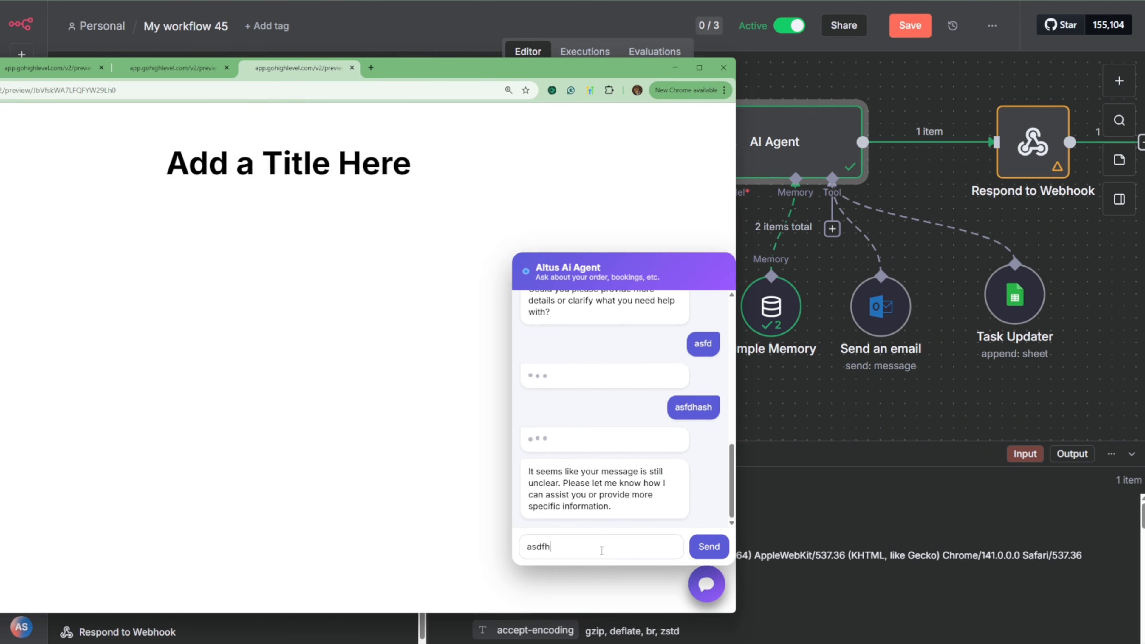
key("Return")
type("ASDHASHASF")
key("Return")
type("ASDFHAFSHAS")
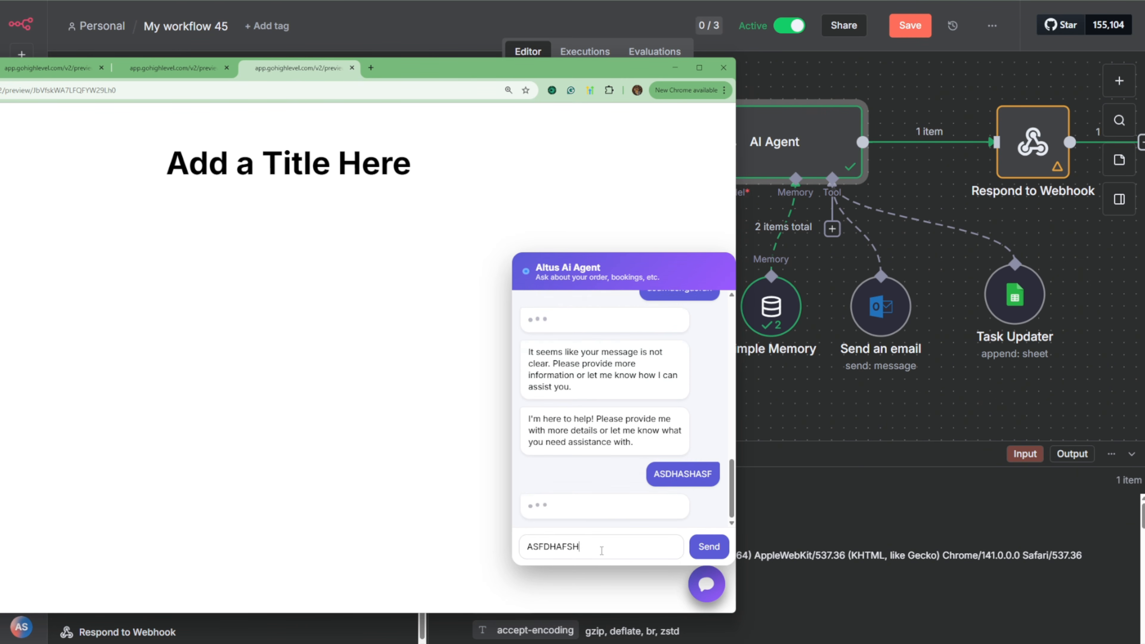
key("Return")
type("ASFHGAFSHFAJHAFHJAF")
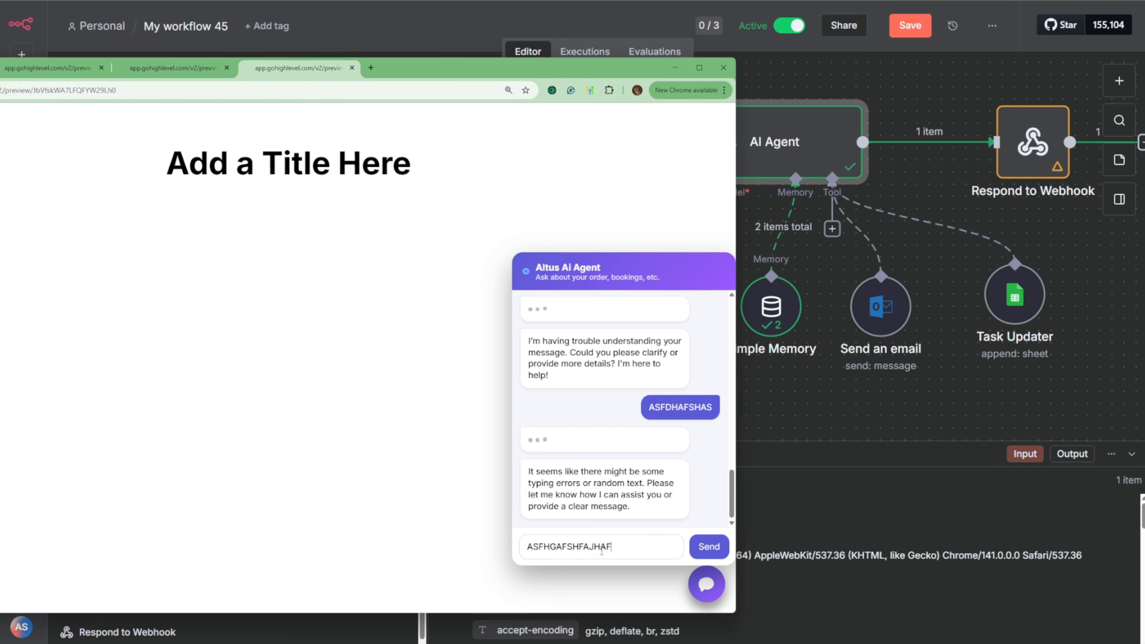
key("Return")
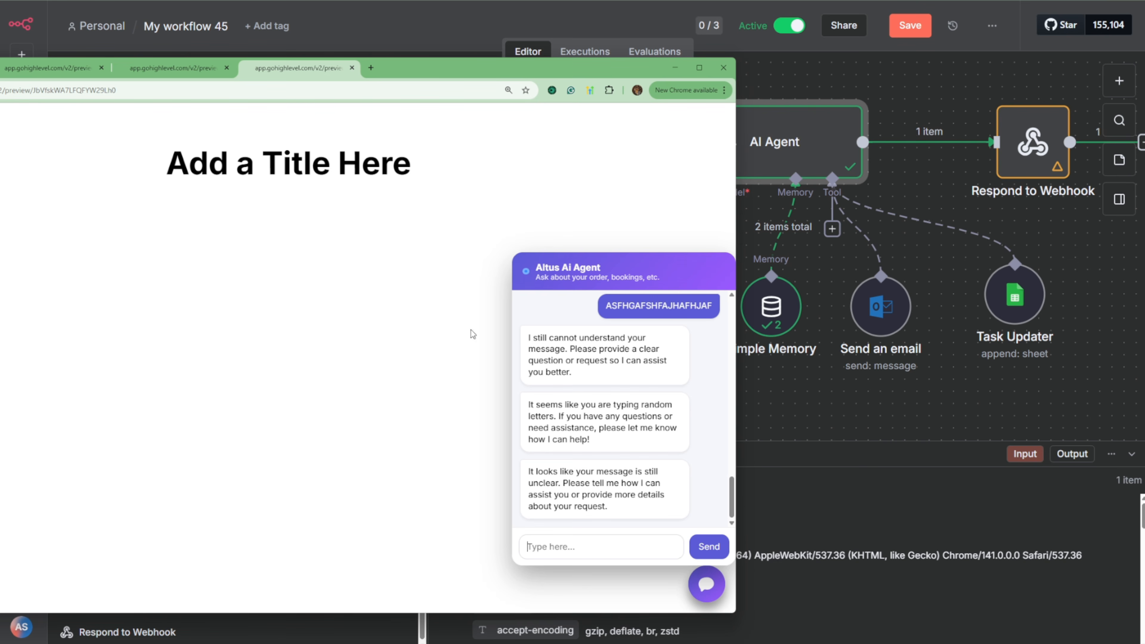
Step: Switch to n8n, delete the AI Agent node and save the workflow as inactive
mouse_move(892, 331)
left_click(835, 88)
left_click(796, 30)
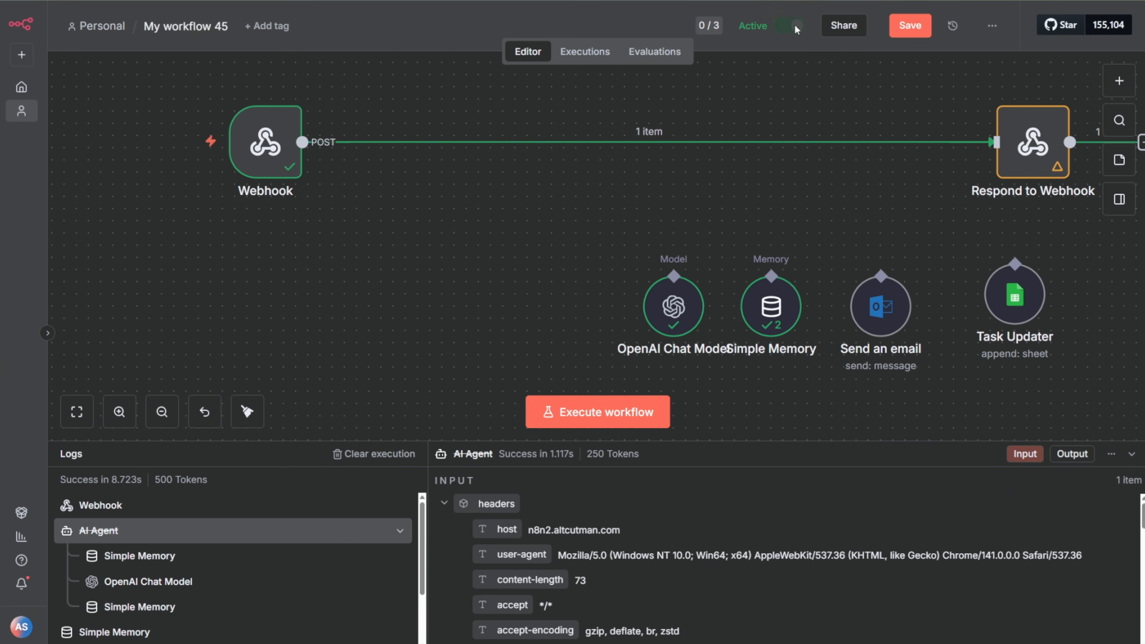
left_click(909, 26)
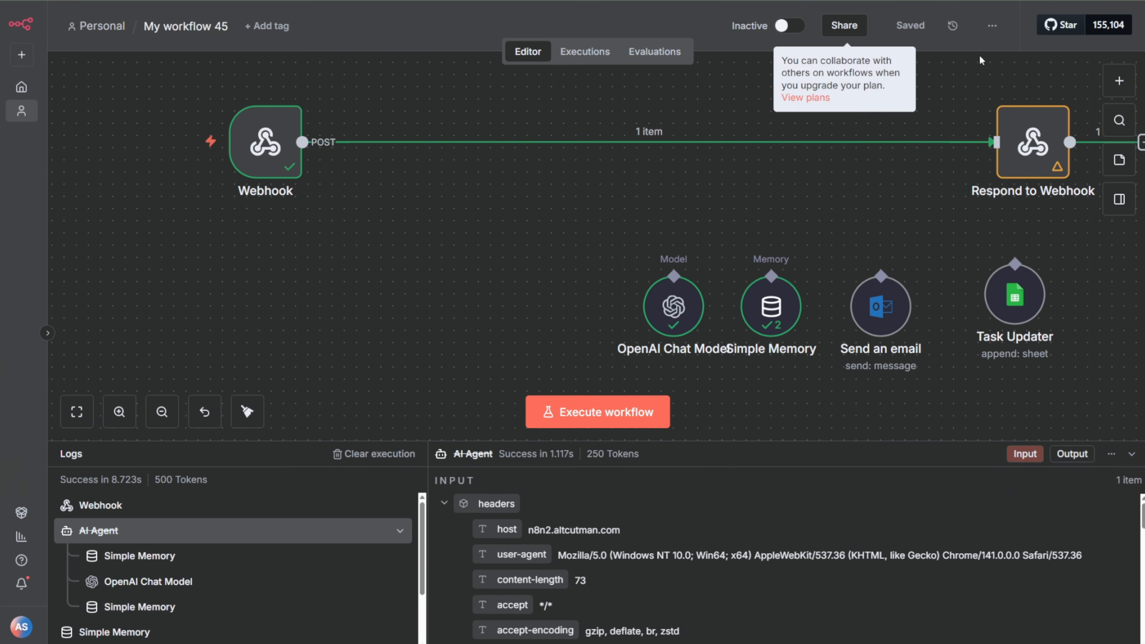
Step: Move the Webhook node close to the Respond to Webhook node and save the workflow
scroll(932, 126, "up", 3)
scroll(893, 188, "down", 4)
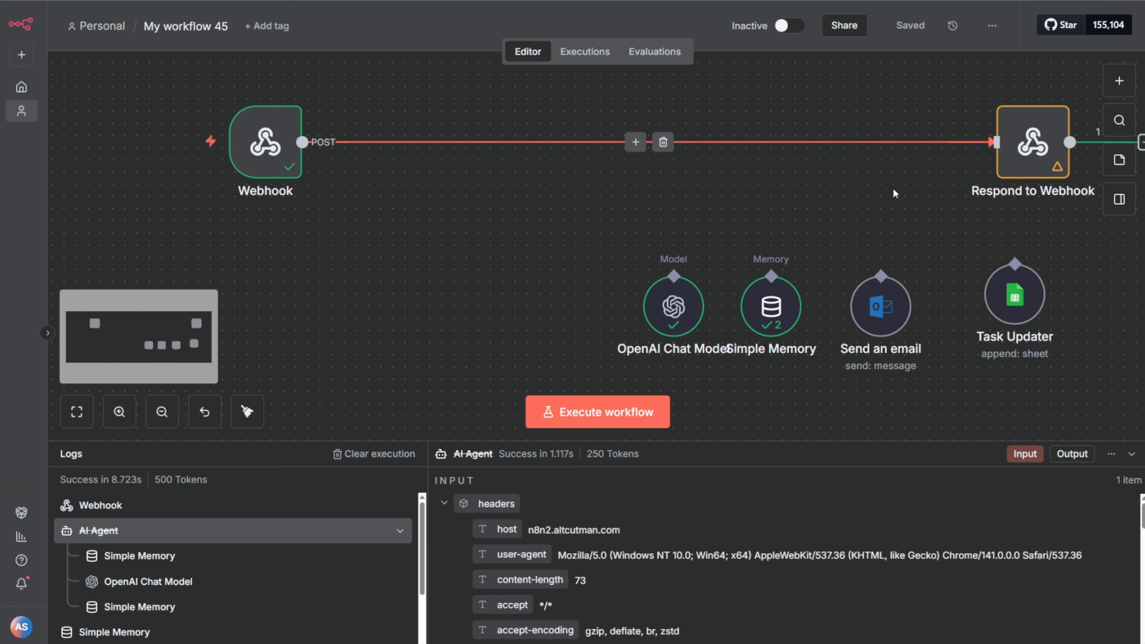
scroll(896, 199, "up", 2)
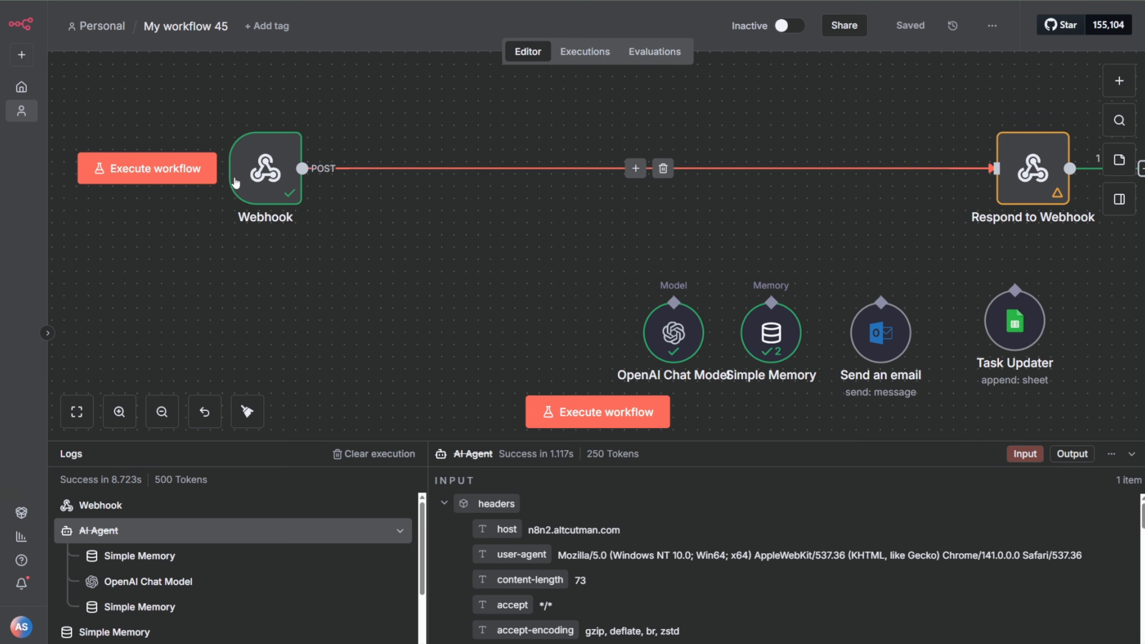
left_click_drag(265, 175, 741, 175)
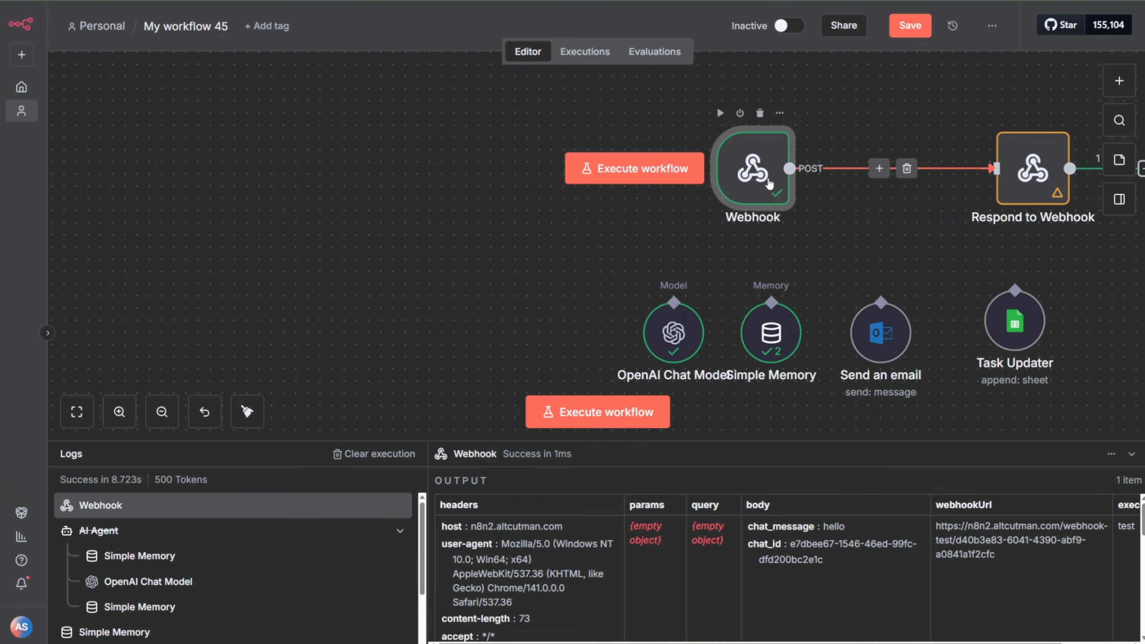
left_click(910, 28)
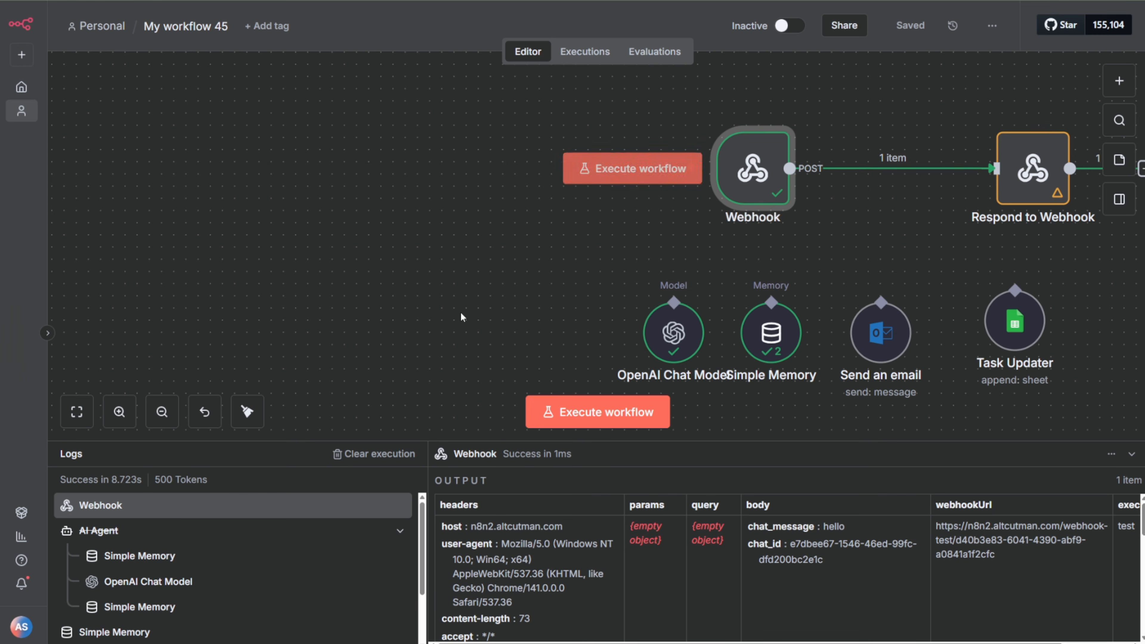
Step: Switch to the GoHighLevel page builder and view the page's tracking code containing the chat widget script
key("alt+Tab")
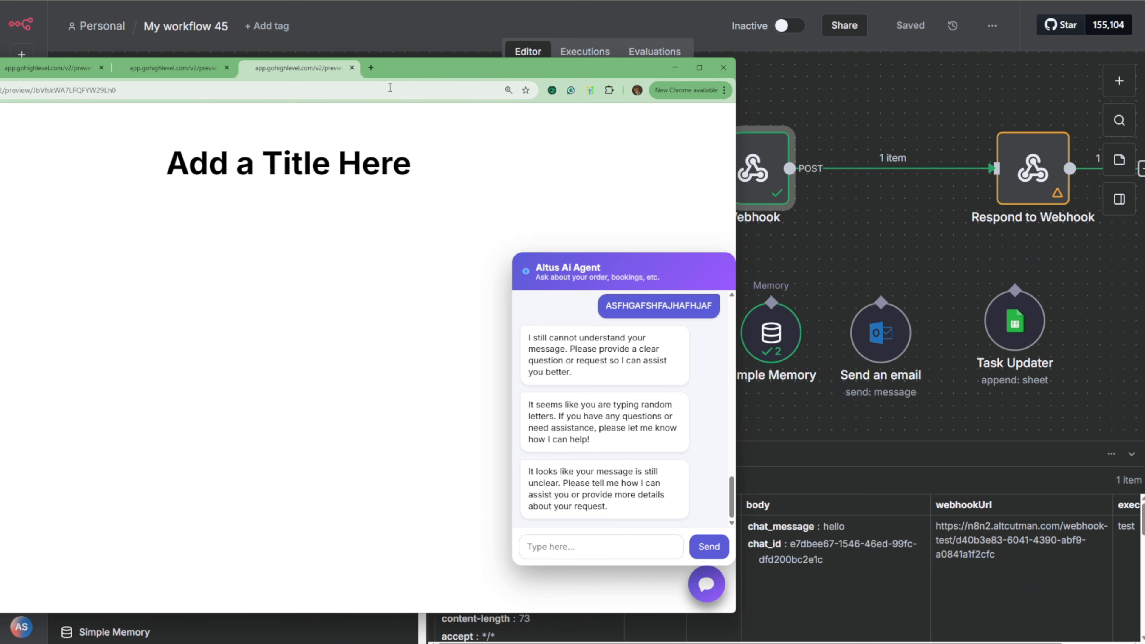
left_click(0, 68)
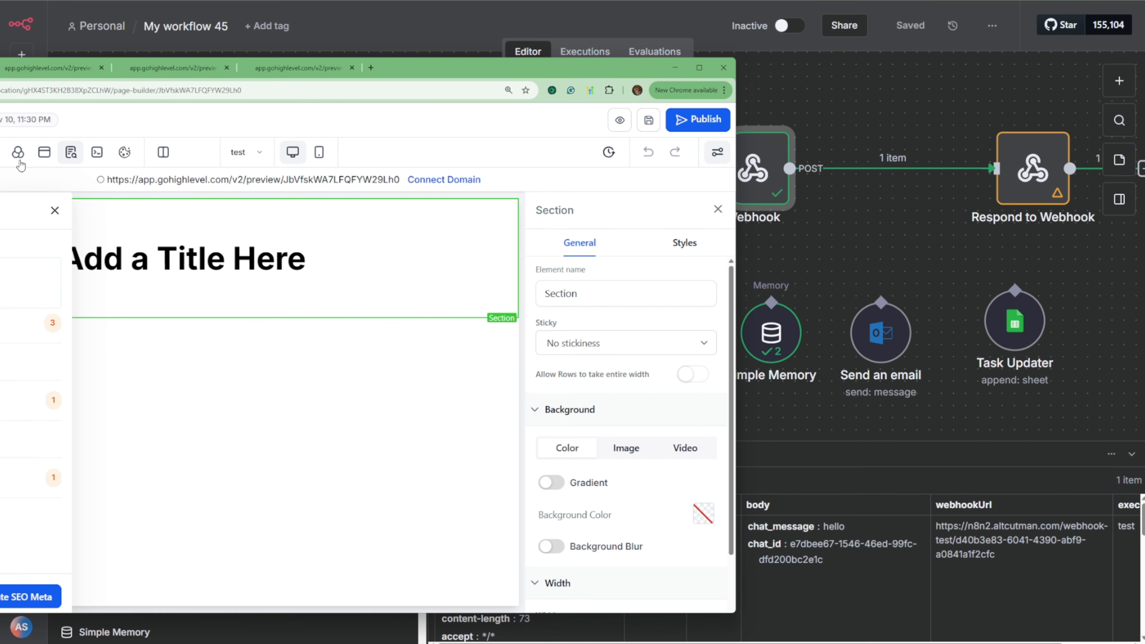
left_click(39, 156)
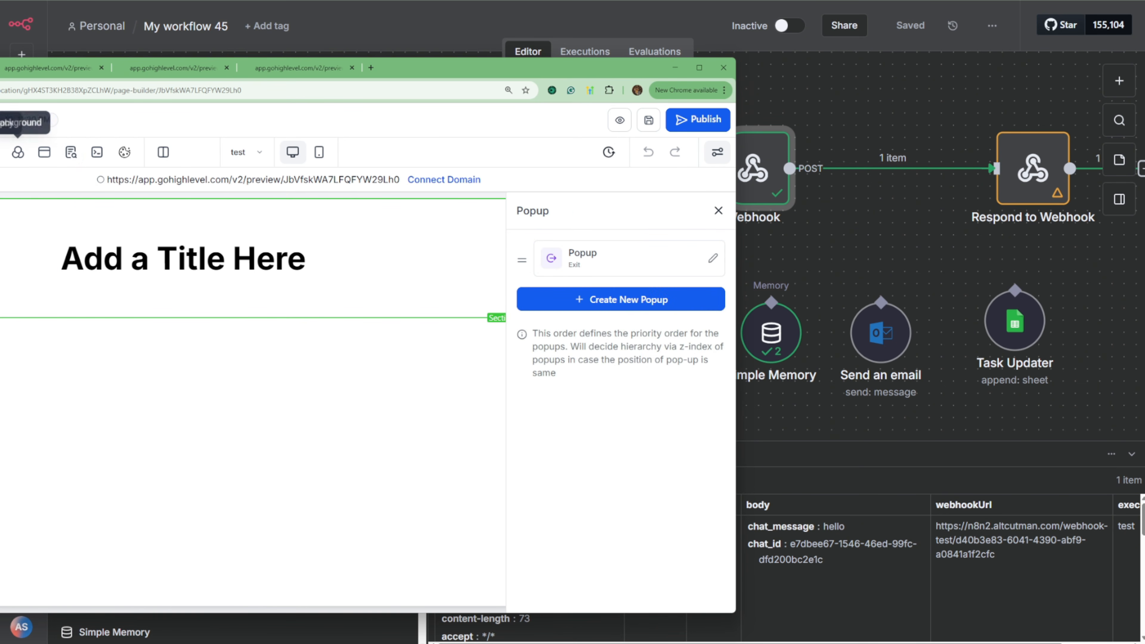
left_click(19, 153)
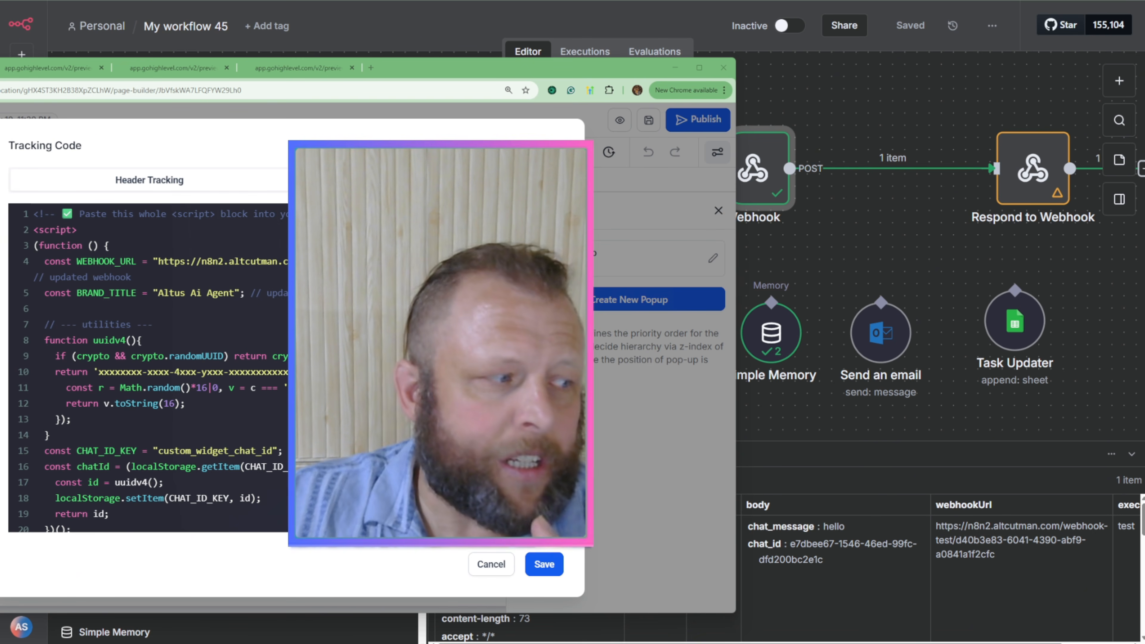
Step: Return to the n8n workflow and undo the Webhook node's move and the AI Agent node's deletion
left_click(887, 232)
left_click_drag(910, 240, 734, 186)
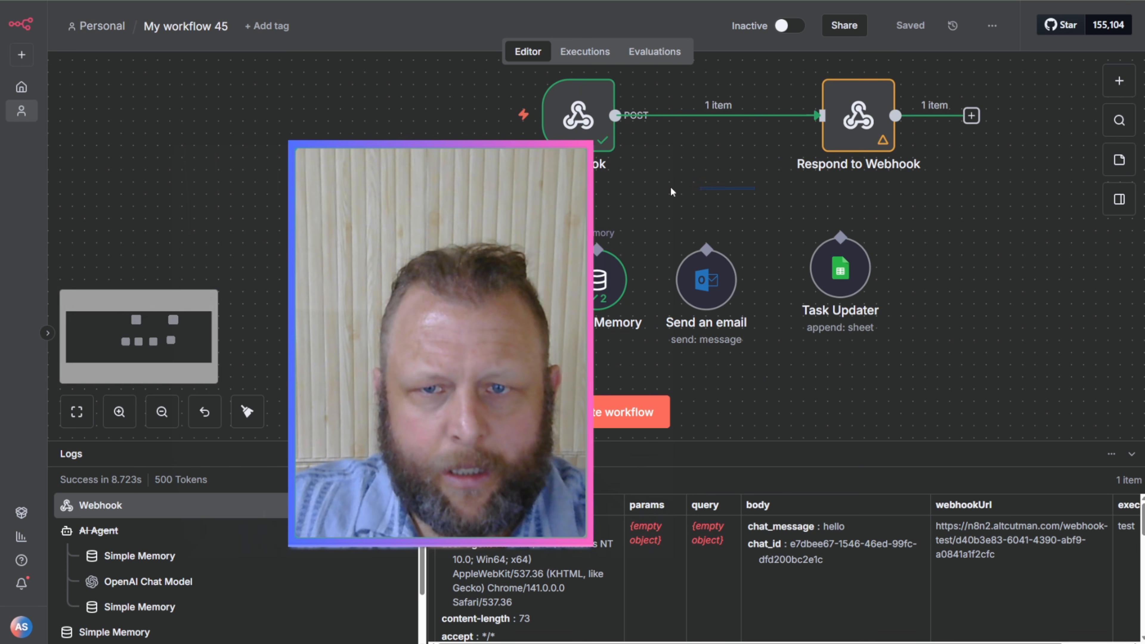
key("ctrl+z")
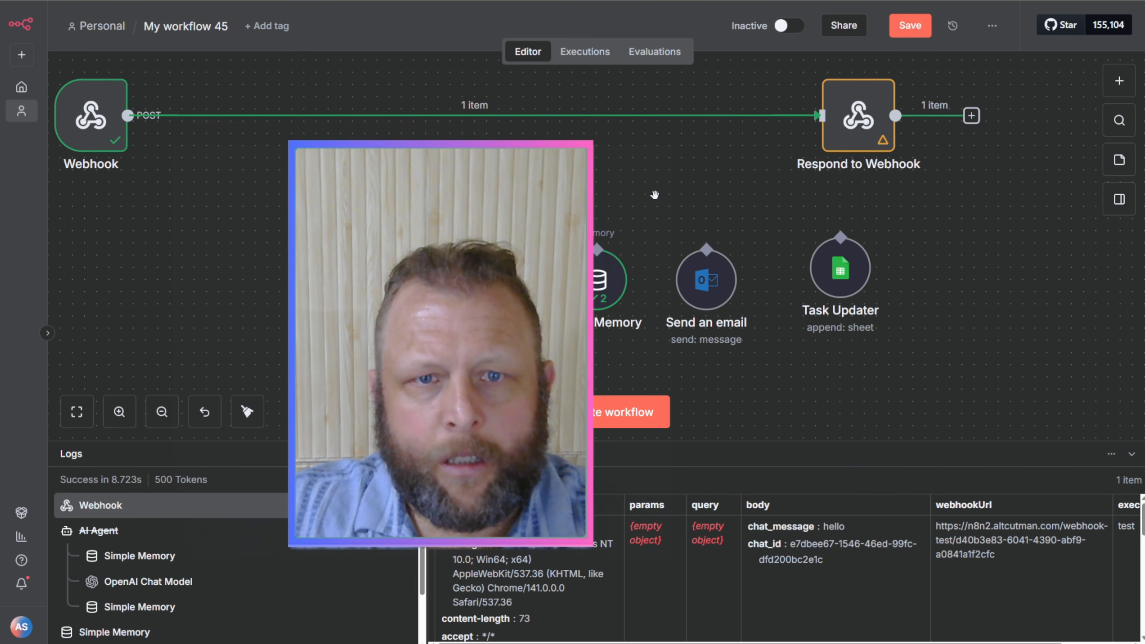
key("ctrl+z")
left_click(621, 156)
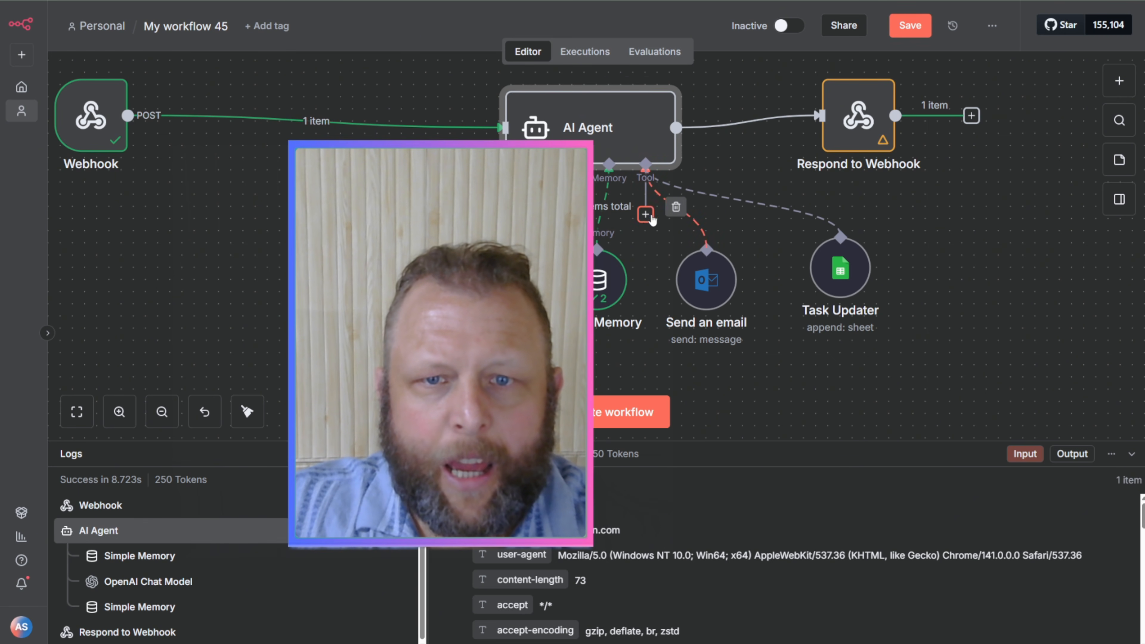
Step: Add an AI Agent Tool to the AI Agent node's tools and return to the canvas
left_click(646, 215)
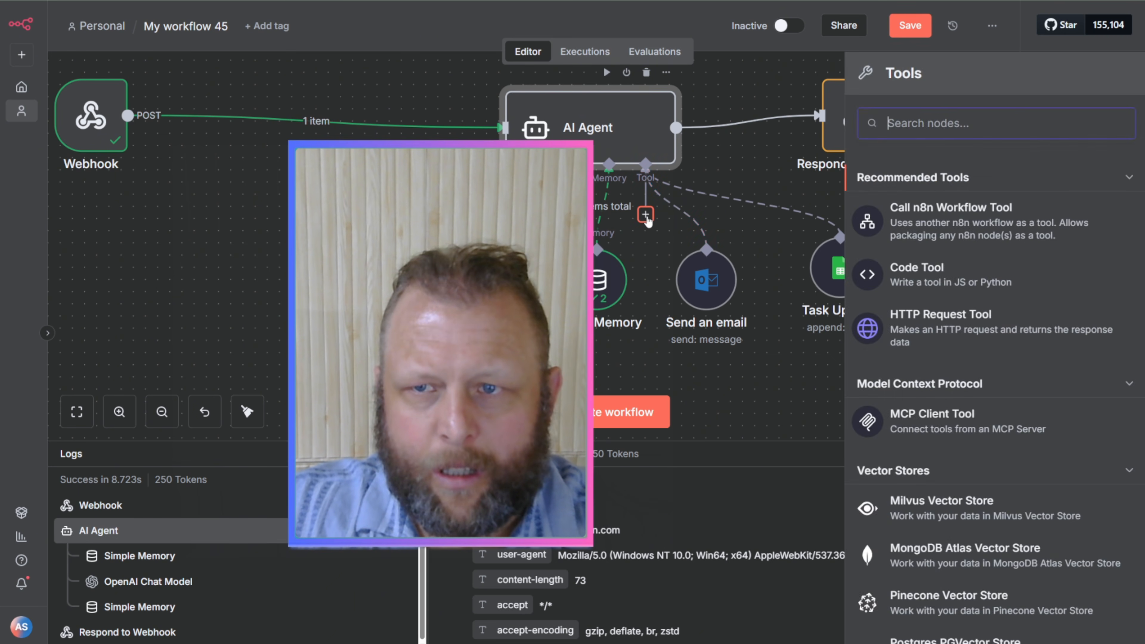
type("AIA")
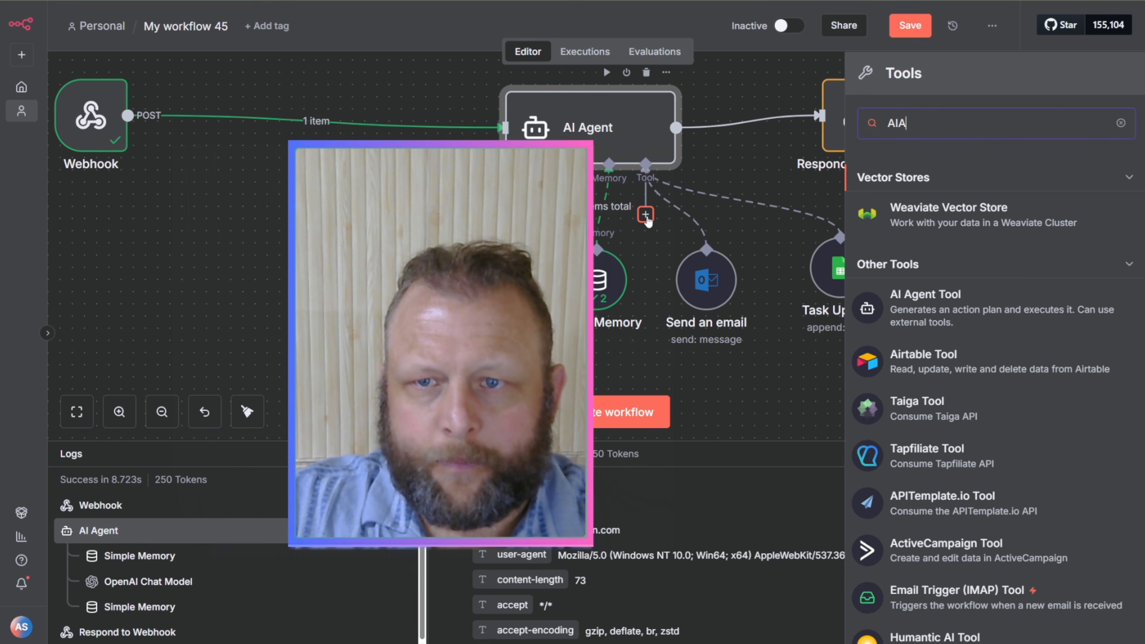
key("BackSpace")
type("AG")
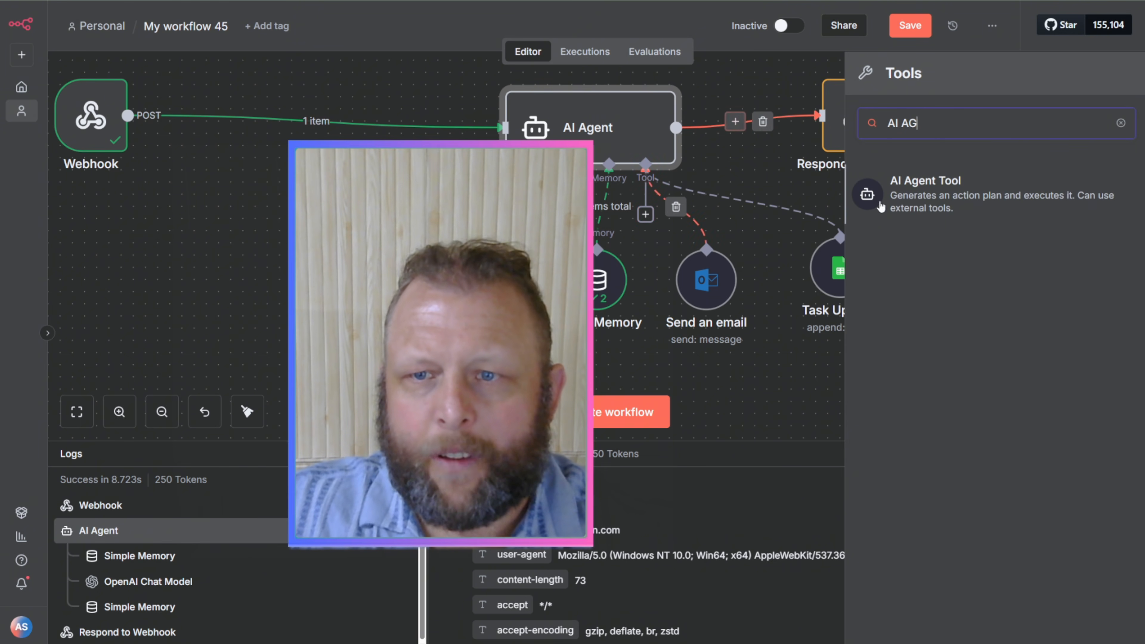
key("Return")
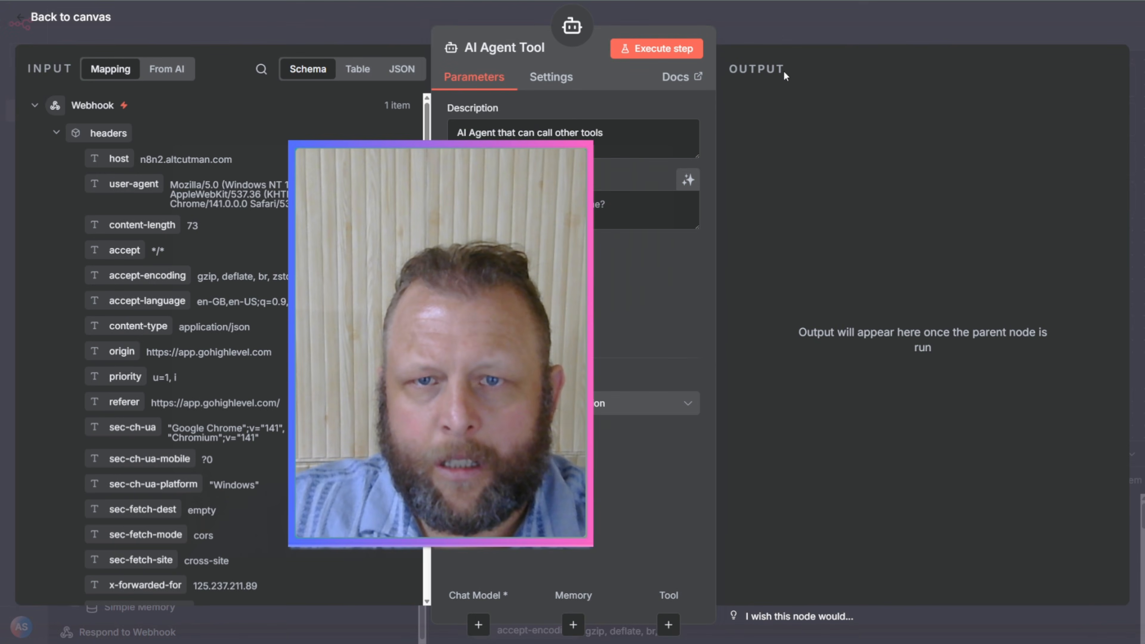
left_click(777, 31)
left_click_drag(740, 358, 620, 396)
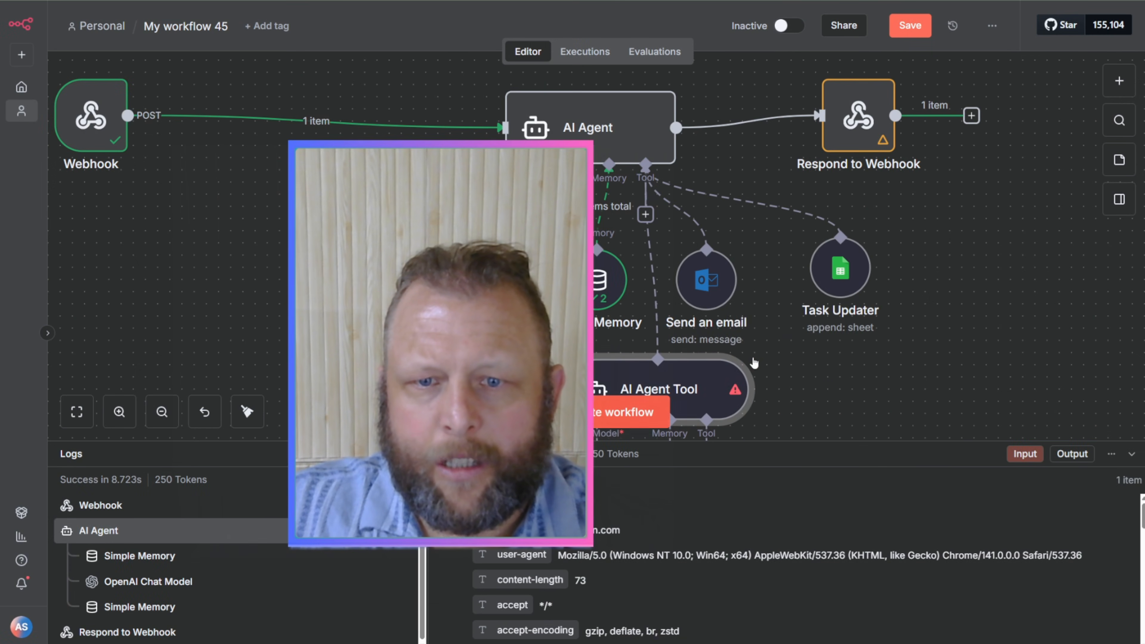
Step: Add another AI Agent Tool to the existing AI Agent Tool's tools and place it below the Task Updater node
scroll(780, 354, "down", 3)
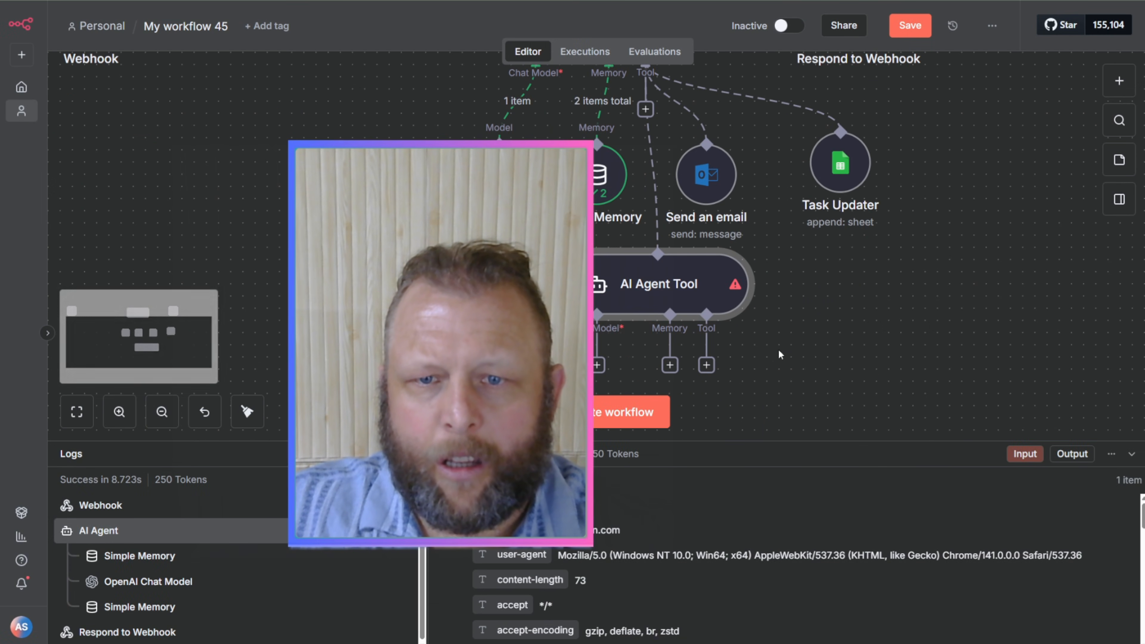
left_click(707, 364)
type("AI AG")
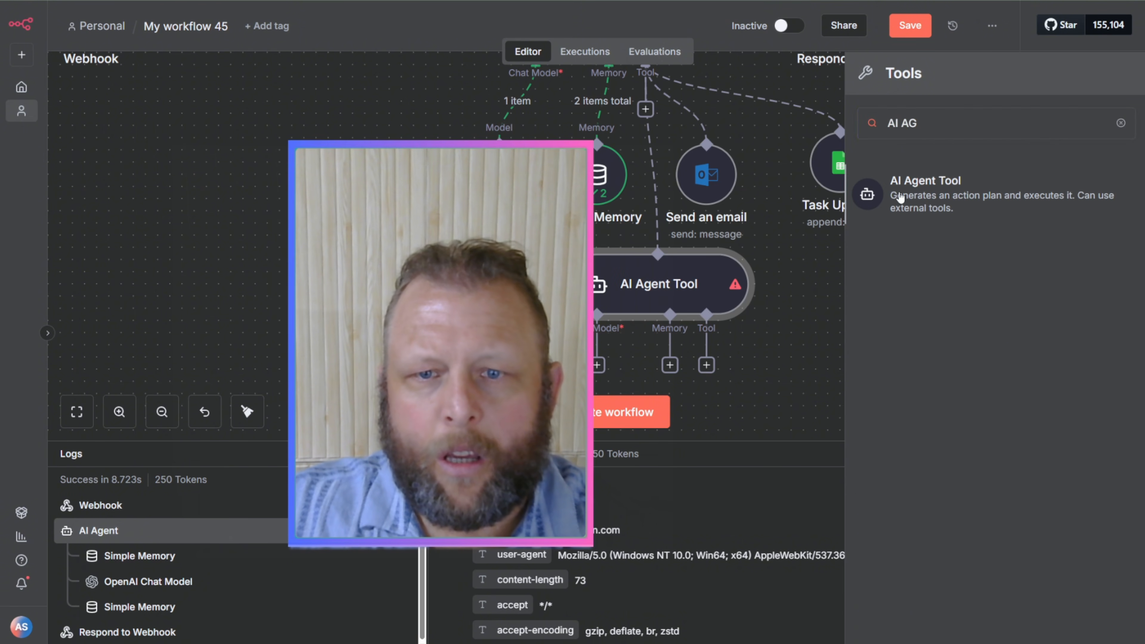
left_click(900, 198)
left_click(856, 40)
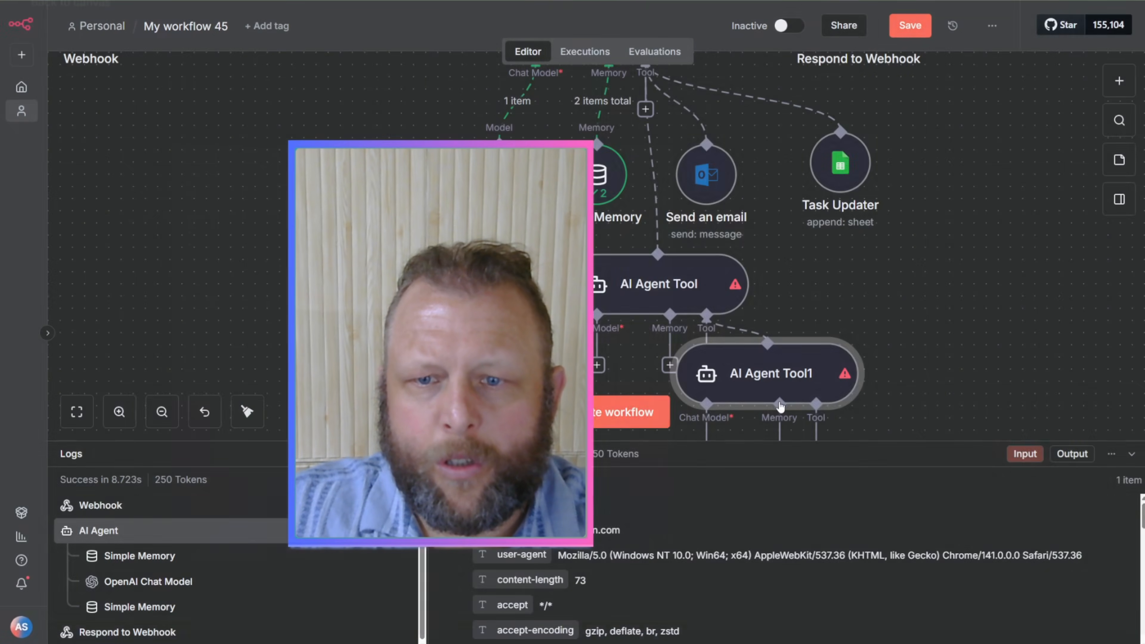
left_click_drag(784, 403, 900, 369)
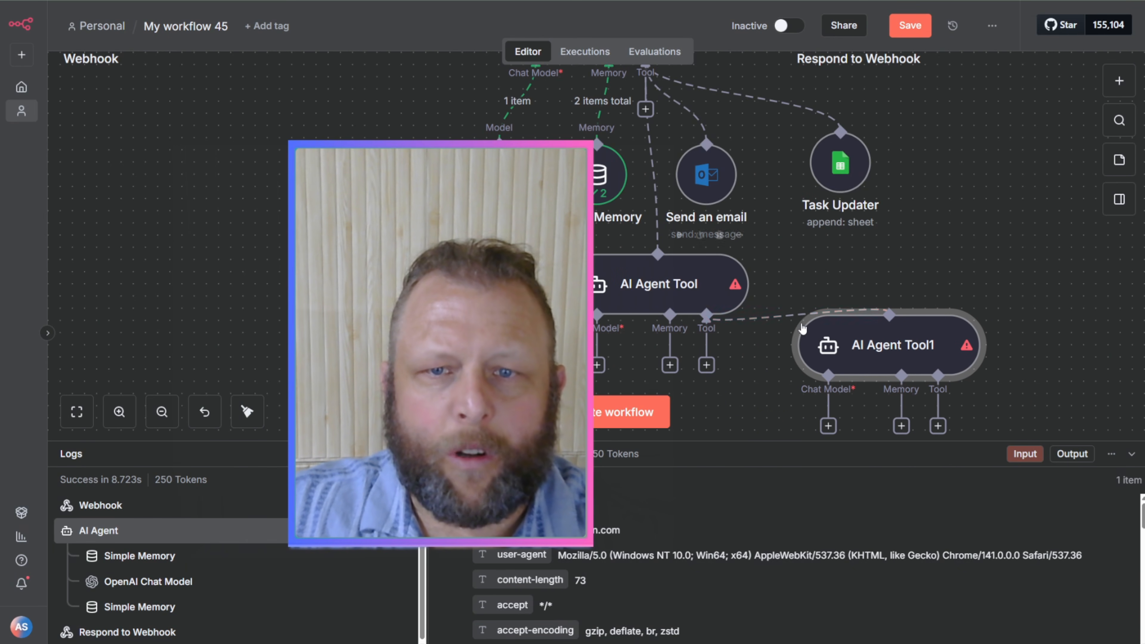
Step: Move the Webhook and Respond to Webhook nodes closer to the AI Agent node, roughly level with it
scroll(797, 324, "up", 3)
scroll(796, 321, "up", 3)
left_click_drag(86, 191, 339, 204)
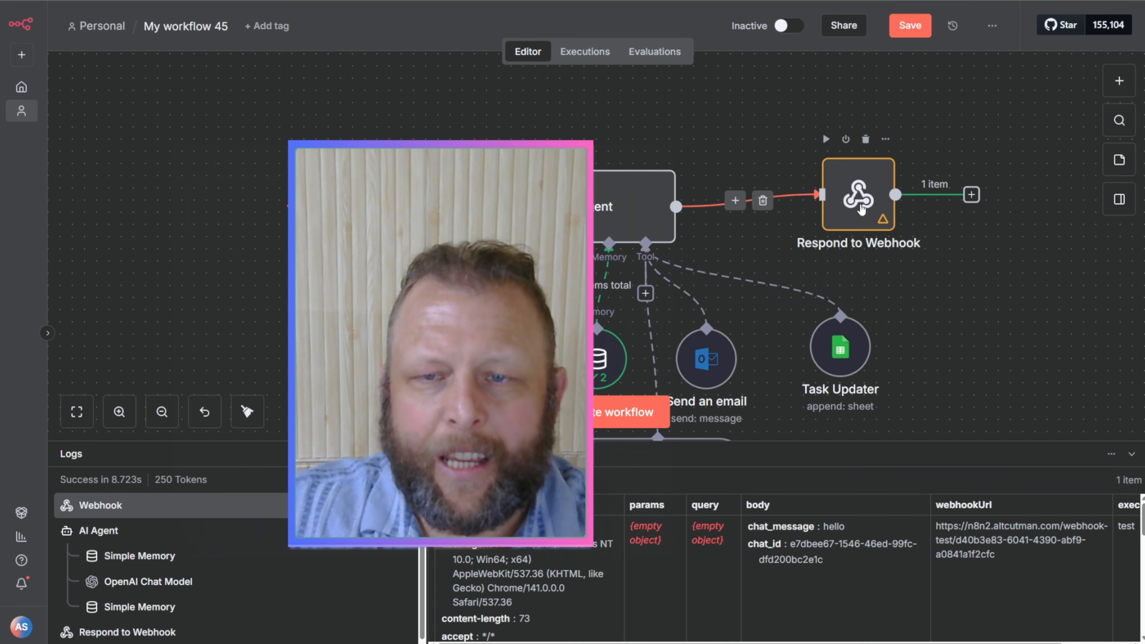
left_click(862, 210)
left_click_drag(861, 192, 799, 205)
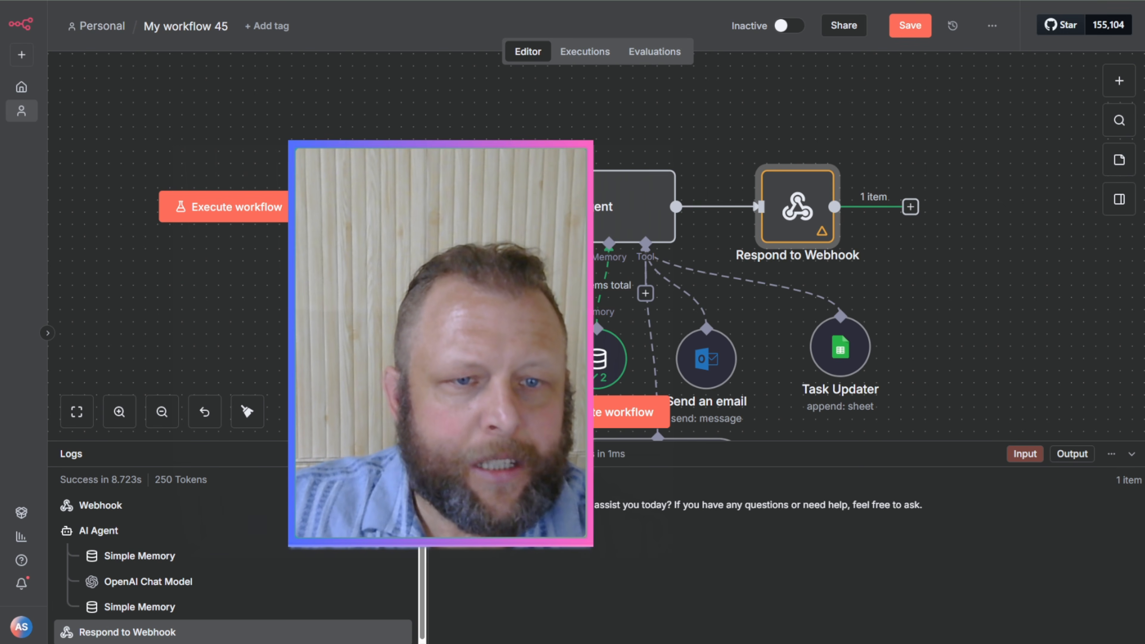
mouse_move(355, 206)
left_mouse_down()
mouse_move(392, 181)
mouse_move(368, 181)
mouse_move(380, 227)
mouse_move(396, 206)
mouse_move(370, 190)
mouse_move(367, 205)
mouse_move(355, 178)
mouse_move(367, 190)
mouse_move(380, 180)
mouse_move(368, 192)
mouse_move(380, 206)
mouse_move(368, 205)
left_mouse_up()
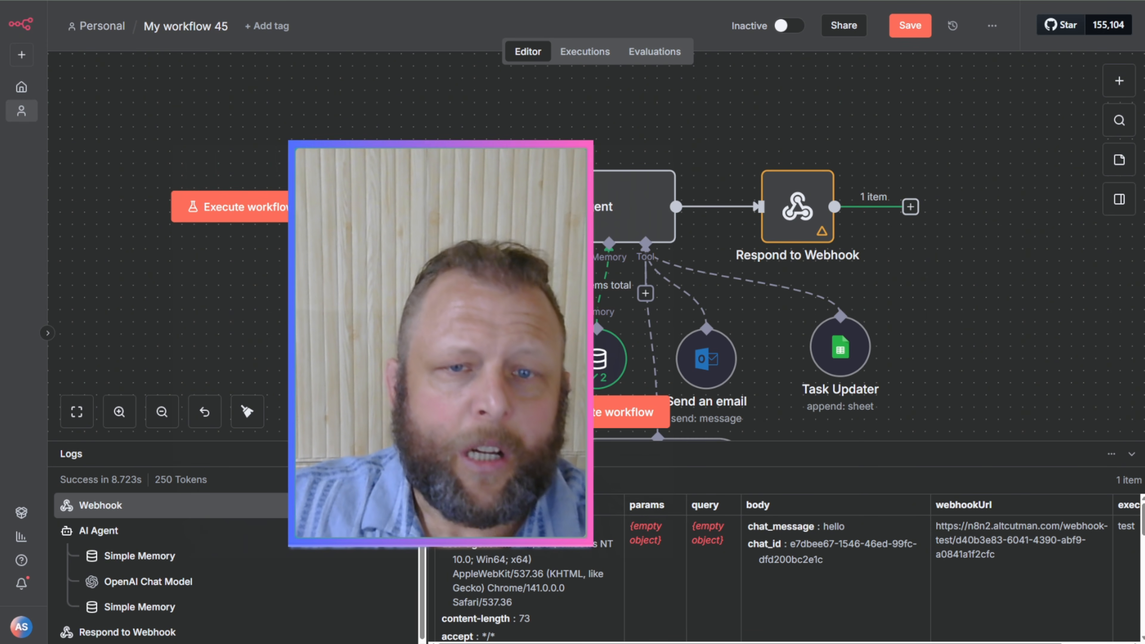
scroll(655, 280, "down", 1)
scroll(655, 276, "down", 4)
scroll(654, 277, "up", 6)
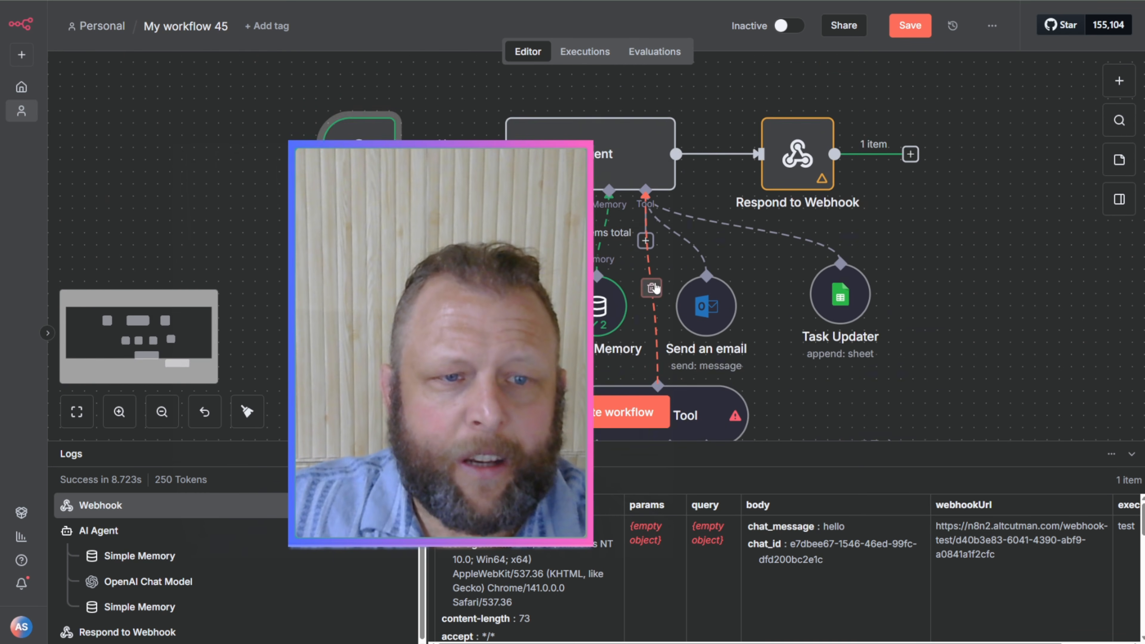
left_click_drag(362, 233, 339, 221)
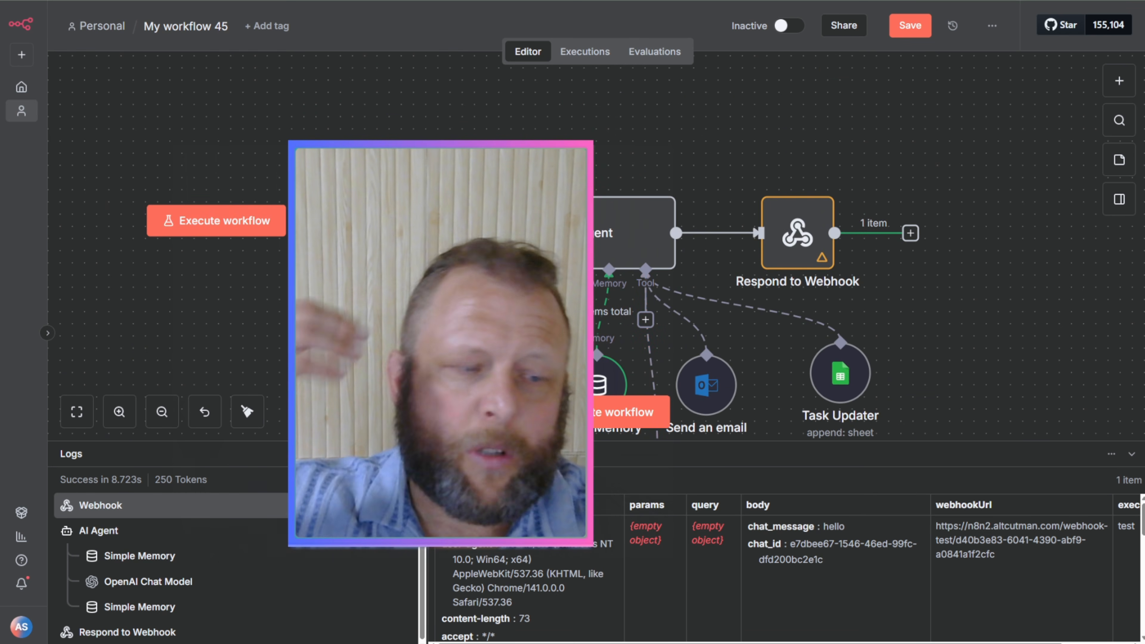